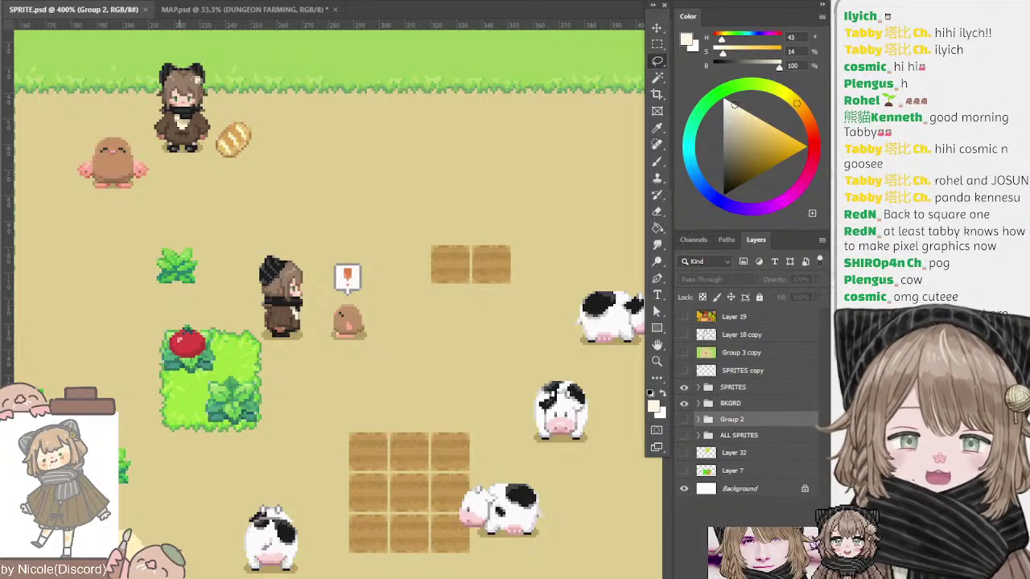
- Examine the character, mole, bread, crop and cow sprites around the farm mockup up close
mouse_move(274, 158)
mouse_down()
mouse_move(147, 83)
mouse_move(209, 103)
mouse_move(251, 144)
mouse_move(232, 141)
mouse_move(241, 134)
mouse_move(236, 151)
mouse_move(307, 176)
mouse_move(246, 131)
mouse_move(287, 166)
mouse_up()
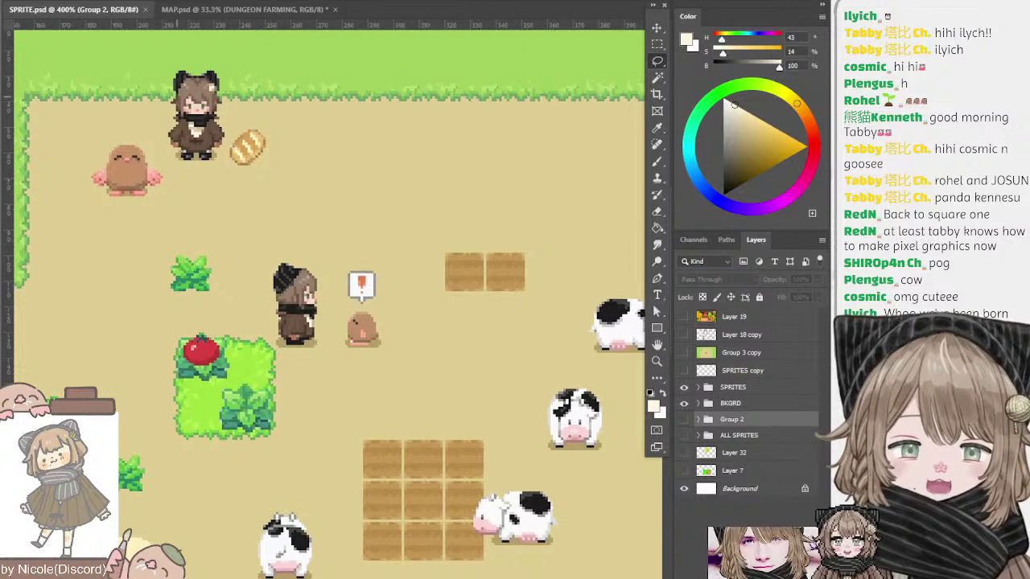
ctrl+click(197, 105)
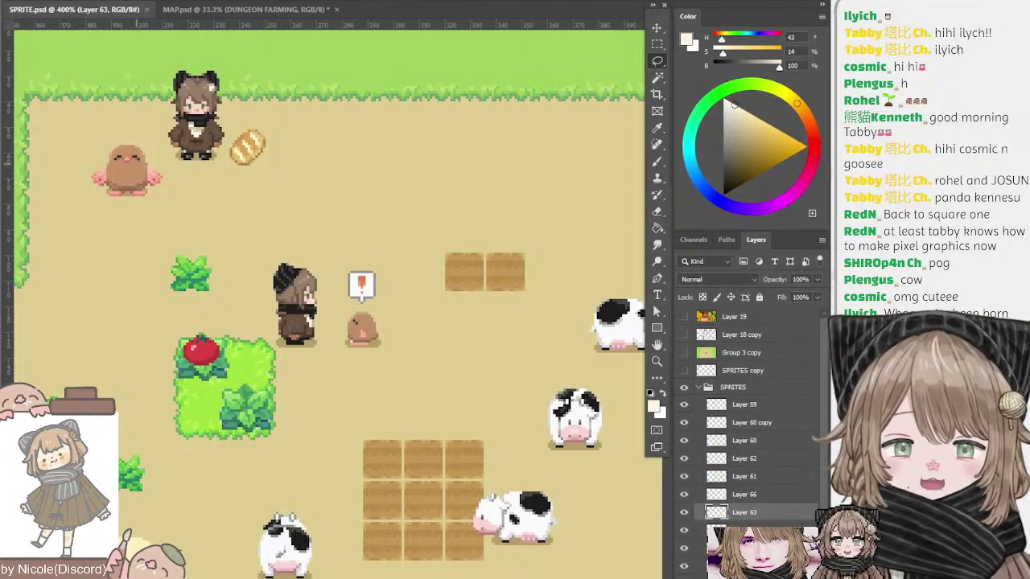
ctrl+click(142, 165)
drag(241, 202, 235, 181)
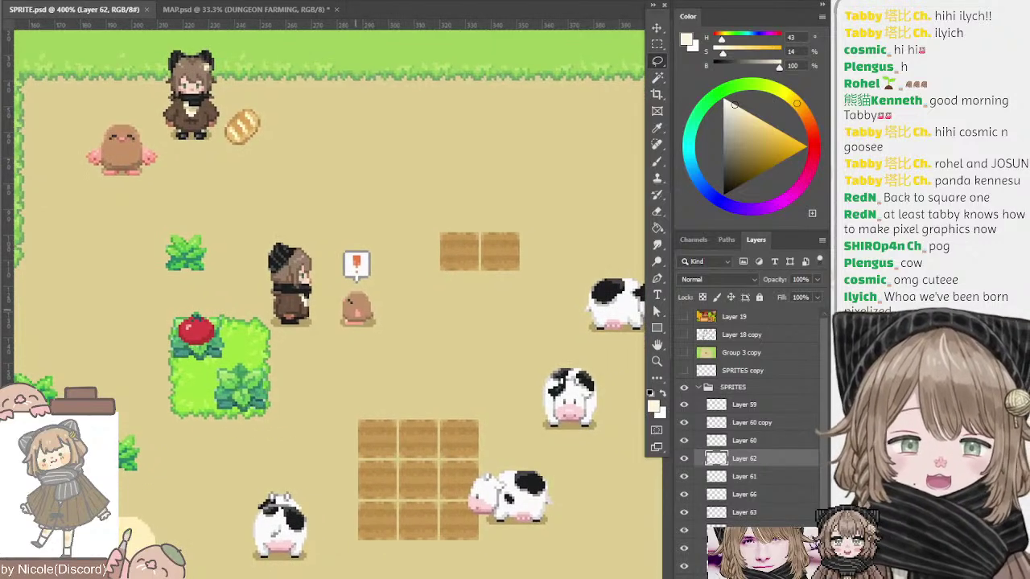
ctrl+click(358, 309)
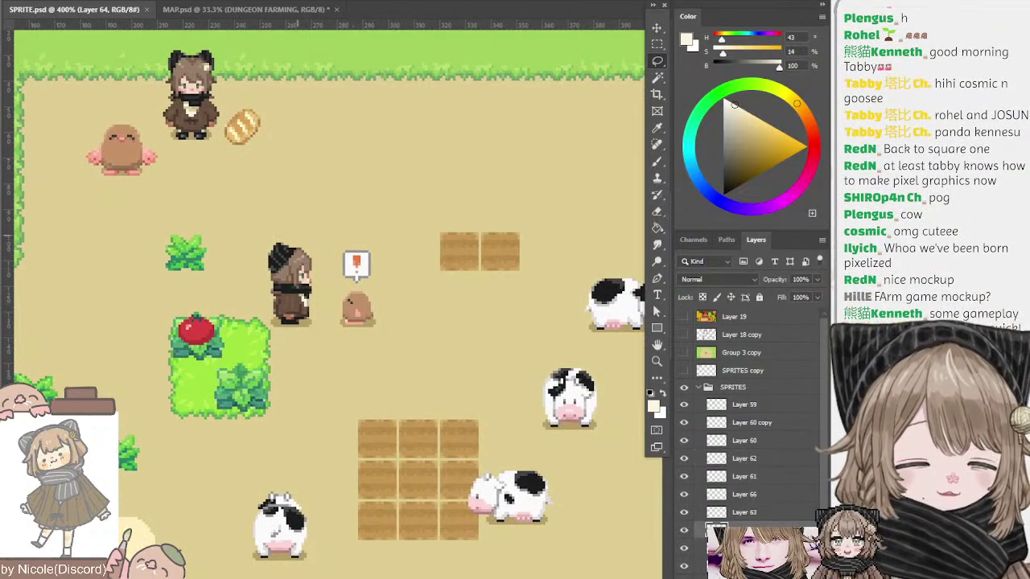
mouse_move(294, 233)
mouse_down()
mouse_move(308, 257)
mouse_move(289, 249)
mouse_up()
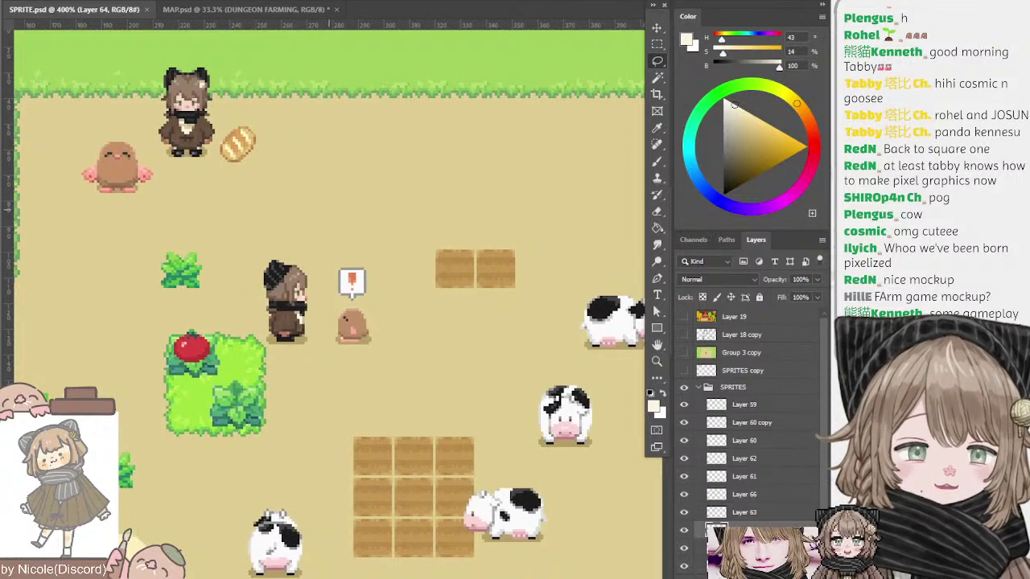
drag(329, 210, 301, 212)
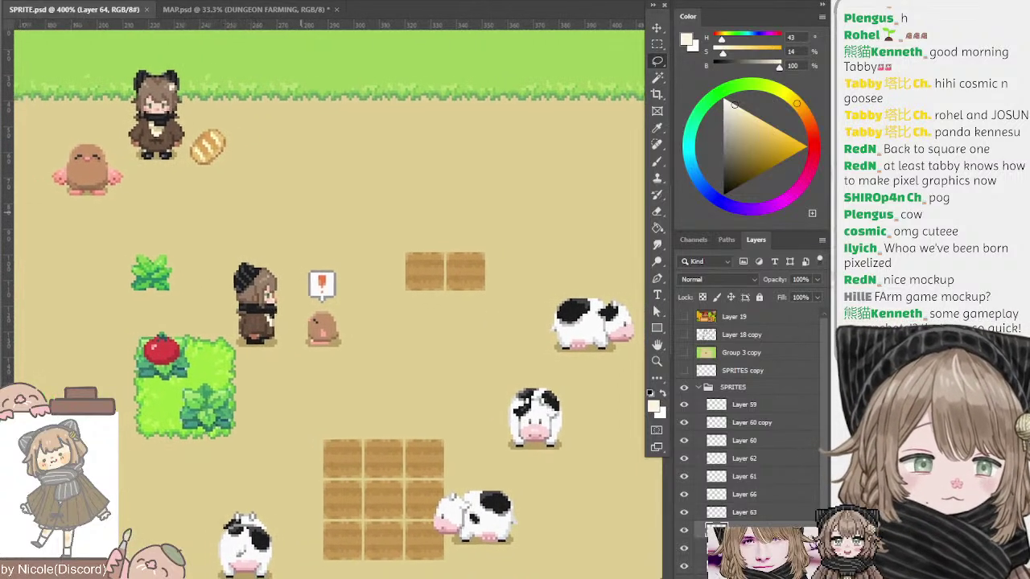
drag(259, 248, 263, 198)
mouse_move(288, 244)
mouse_down()
mouse_move(286, 296)
mouse_move(297, 256)
mouse_move(297, 273)
mouse_move(269, 249)
mouse_up()
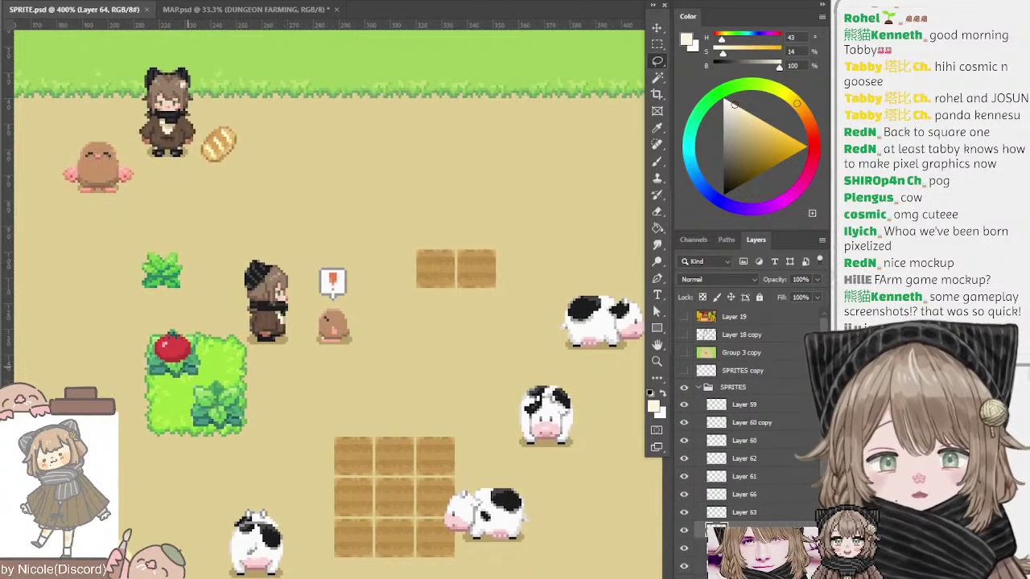
ctrl+click(197, 374)
mouse_move(227, 355)
mouse_down()
mouse_move(216, 334)
mouse_move(234, 356)
mouse_move(225, 349)
mouse_up()
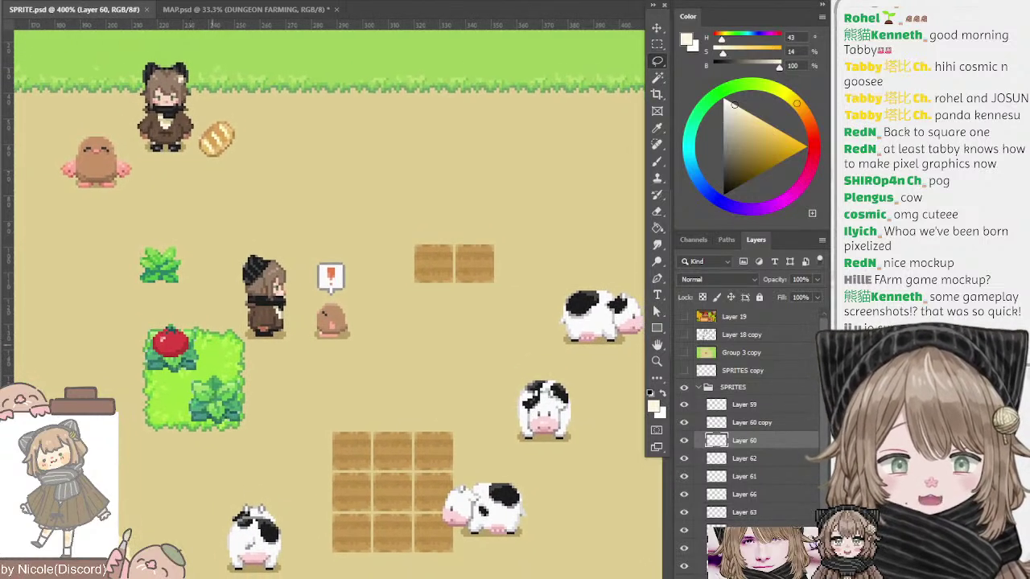
drag(288, 334, 240, 339)
drag(242, 250, 277, 247)
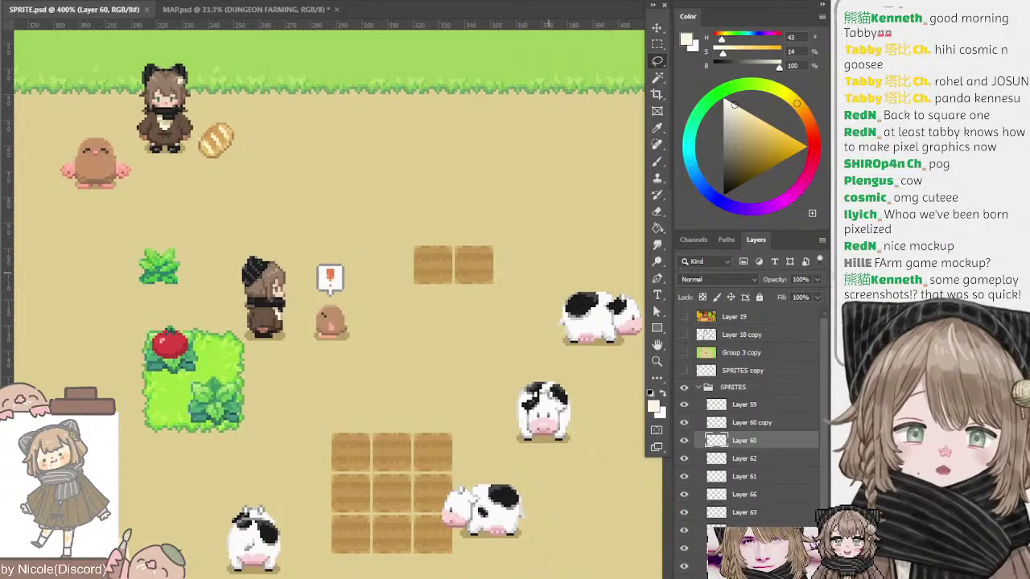
drag(549, 276, 547, 278)
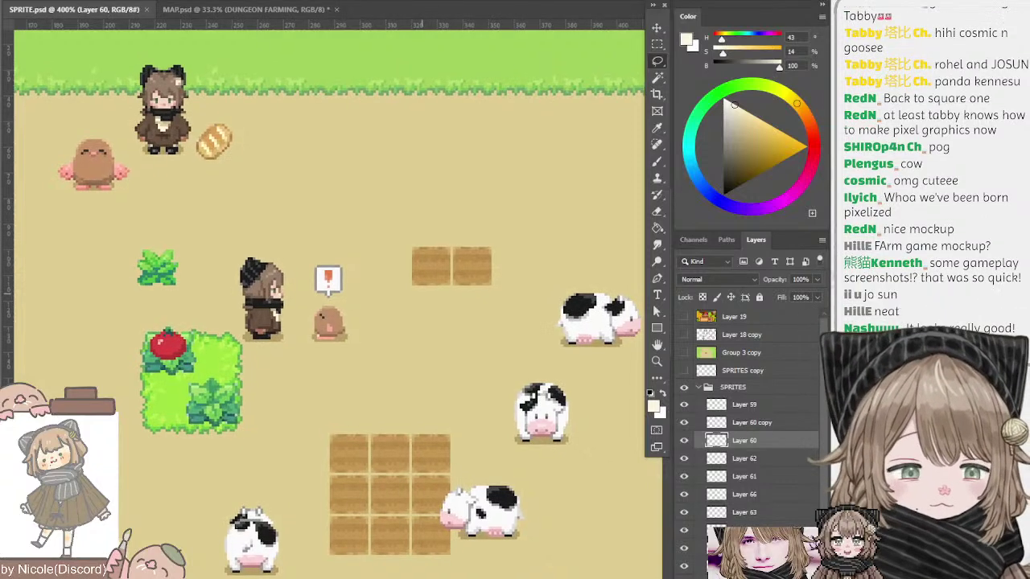
drag(192, 355, 239, 320)
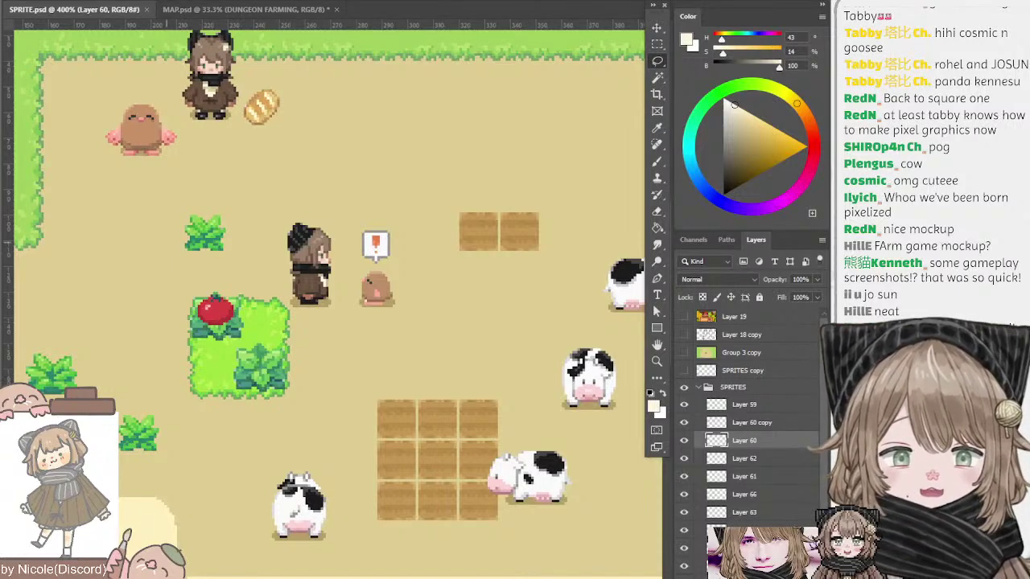
drag(322, 211, 349, 212)
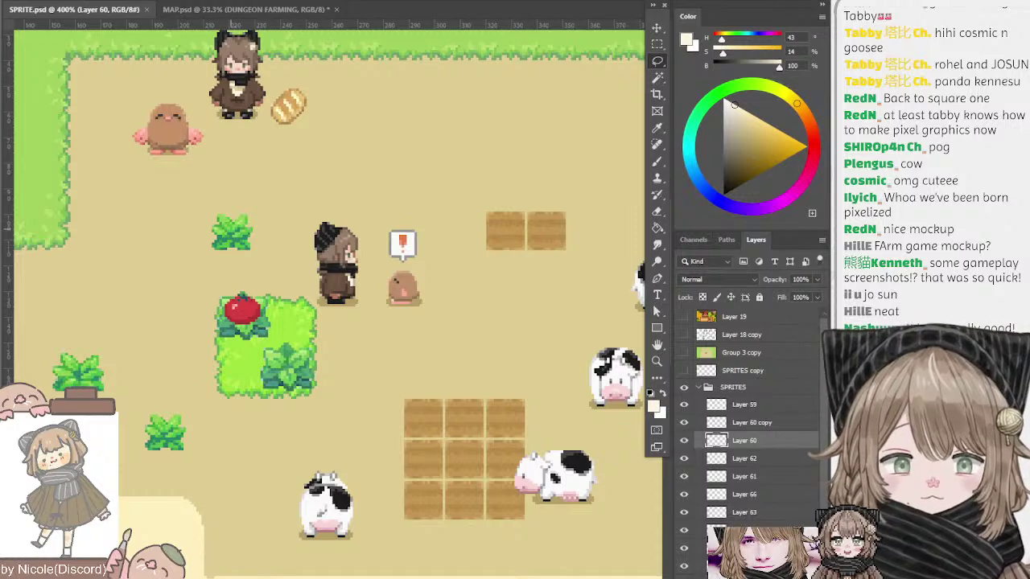
drag(222, 228, 222, 256)
ctrl+click(304, 143)
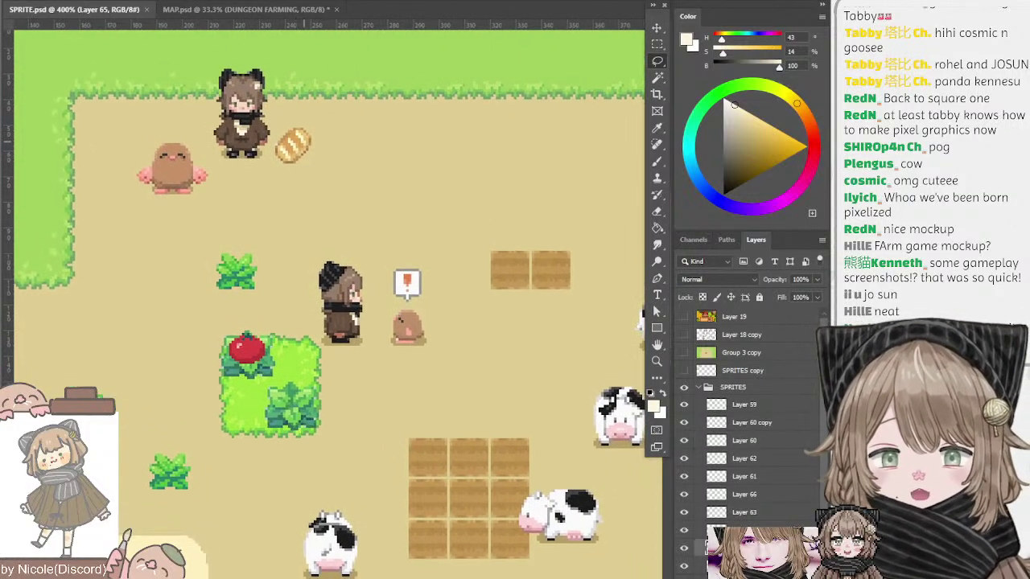
drag(354, 247, 375, 296)
drag(352, 152, 350, 146)
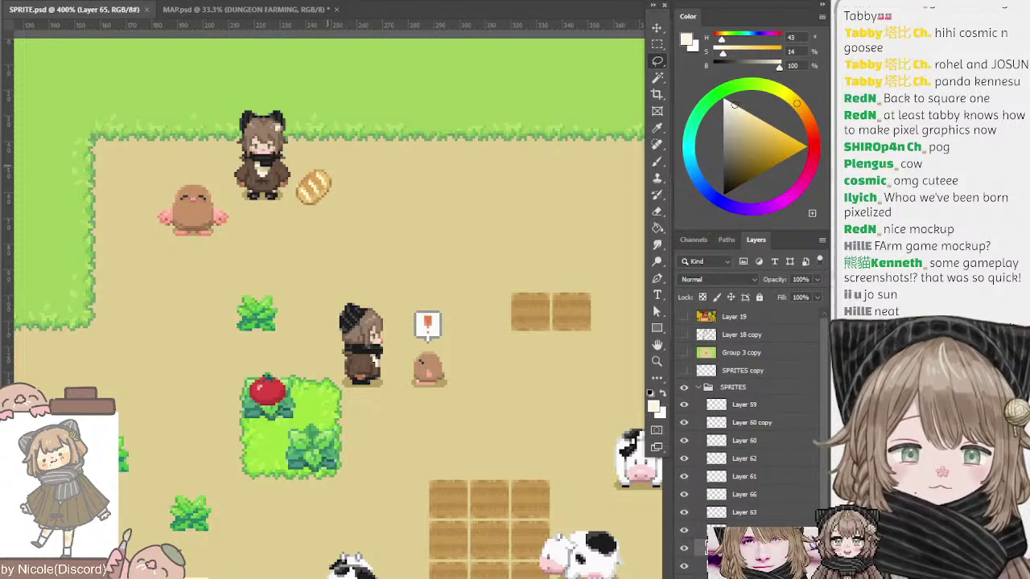
mouse_move(326, 153)
mouse_down()
mouse_move(325, 184)
mouse_move(322, 139)
mouse_up()
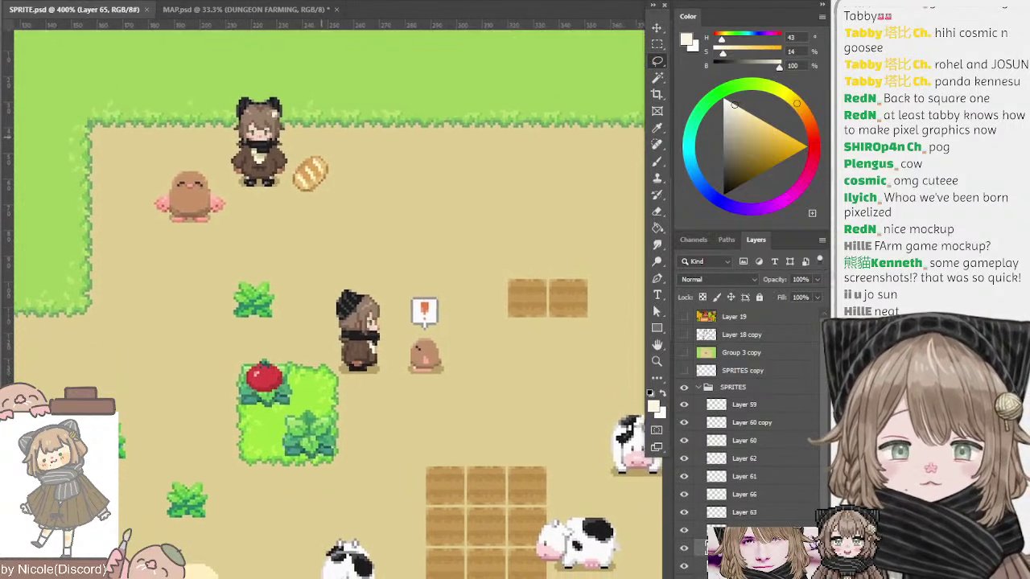
drag(370, 277, 371, 267)
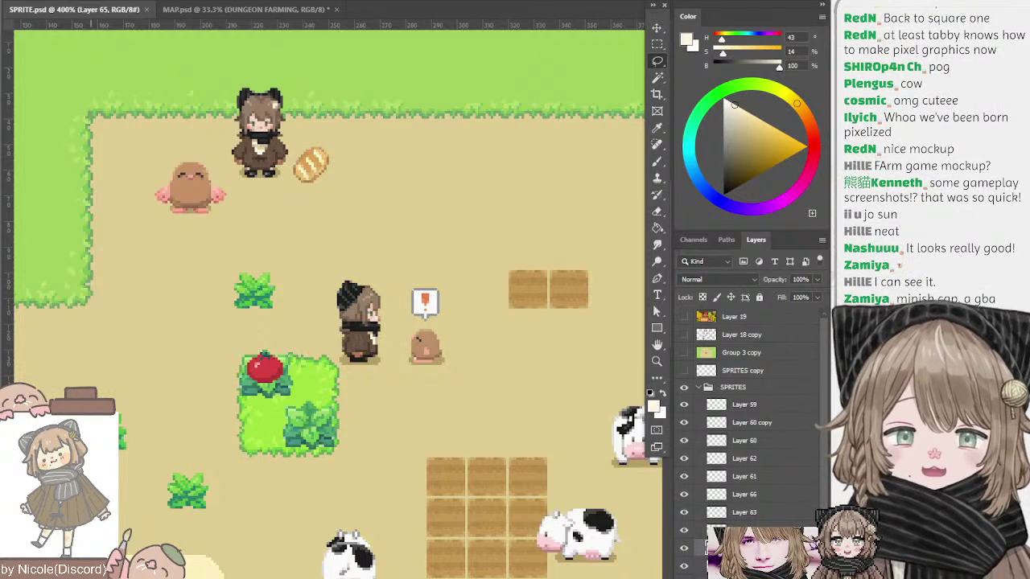
drag(309, 118, 213, 108)
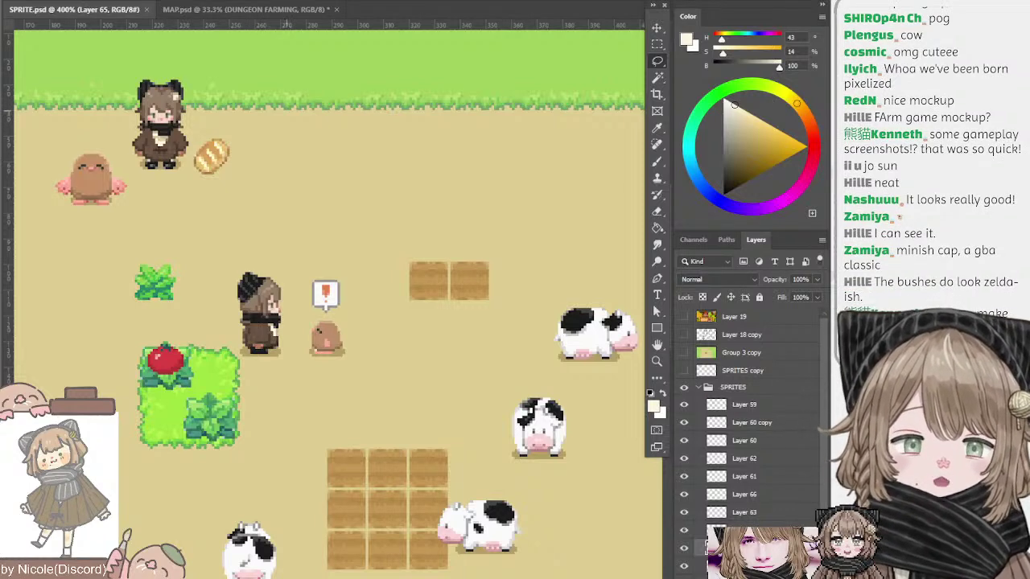
drag(303, 125, 286, 106)
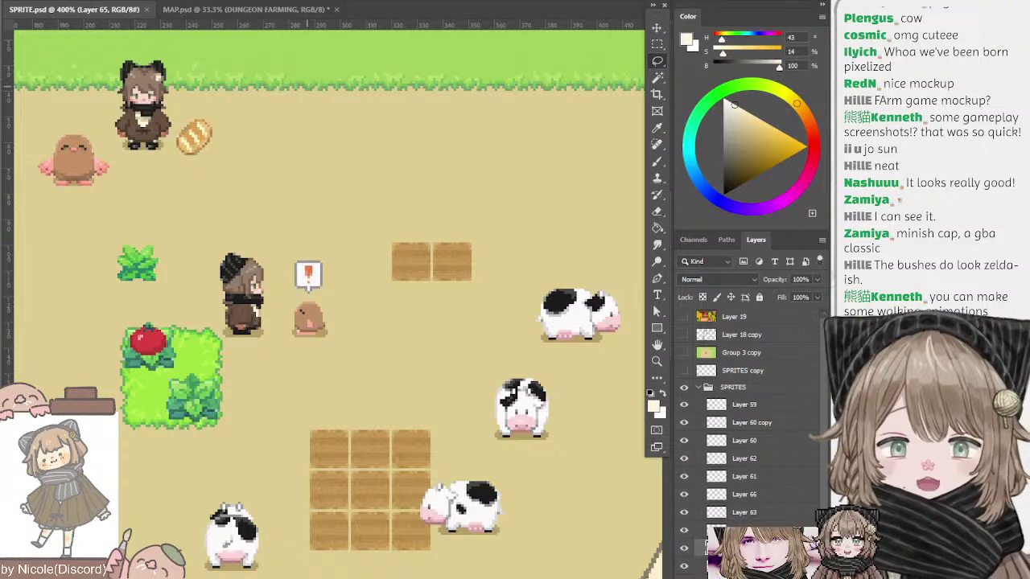
mouse_move(309, 100)
mouse_down()
mouse_move(308, 88)
mouse_move(309, 110)
mouse_up()
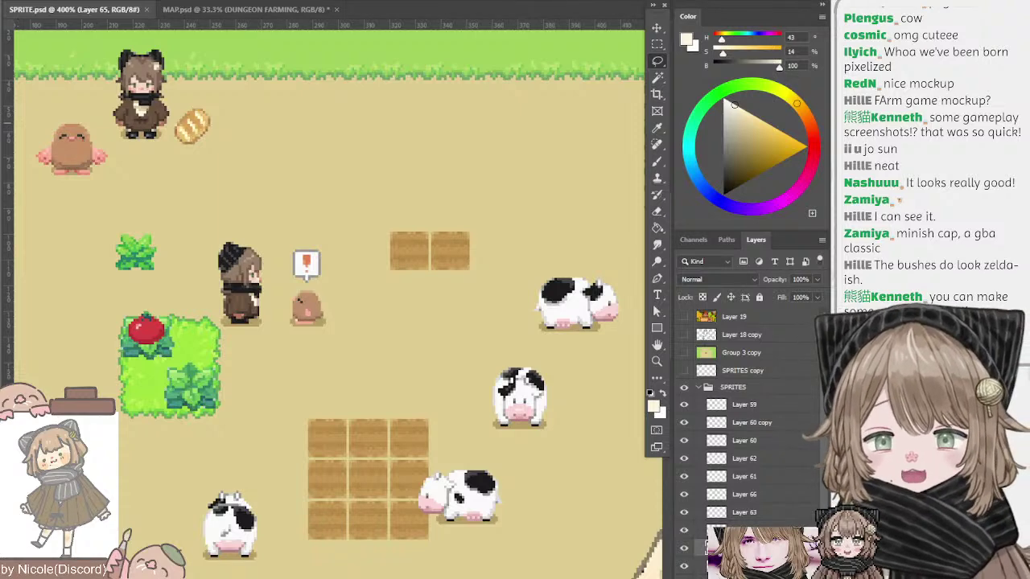
- Look over the whole farm mockup together with its dialogue box and character portrait
key(ctrl+minus)
key(ctrl+minus)
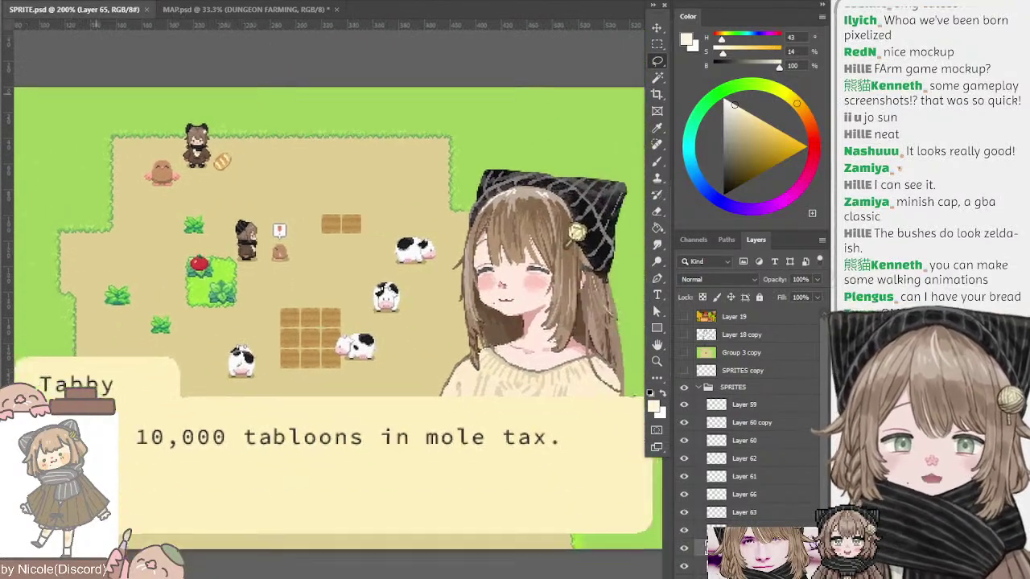
drag(322, 241, 326, 236)
key(ctrl+minus)
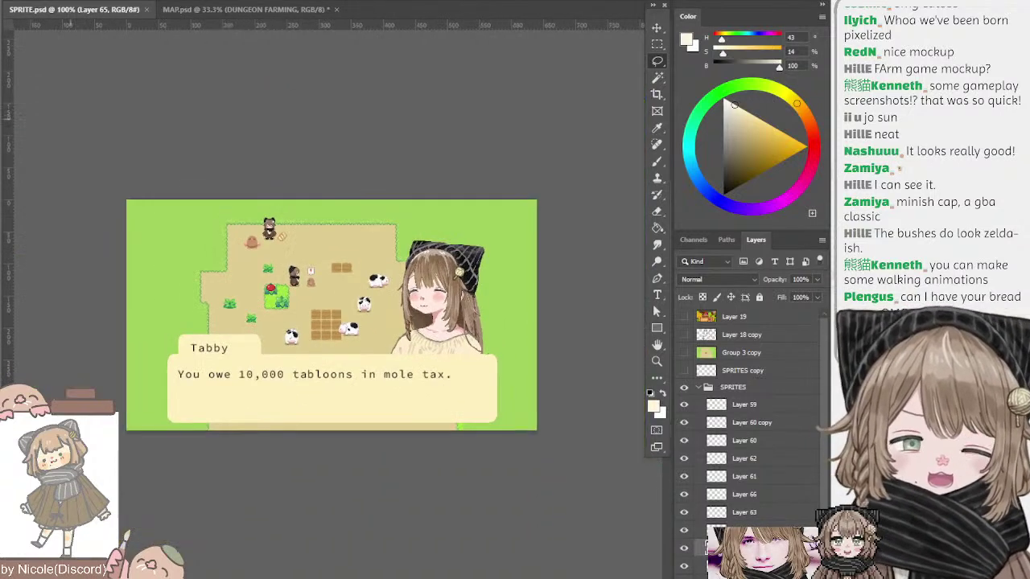
key(ctrl+plus)
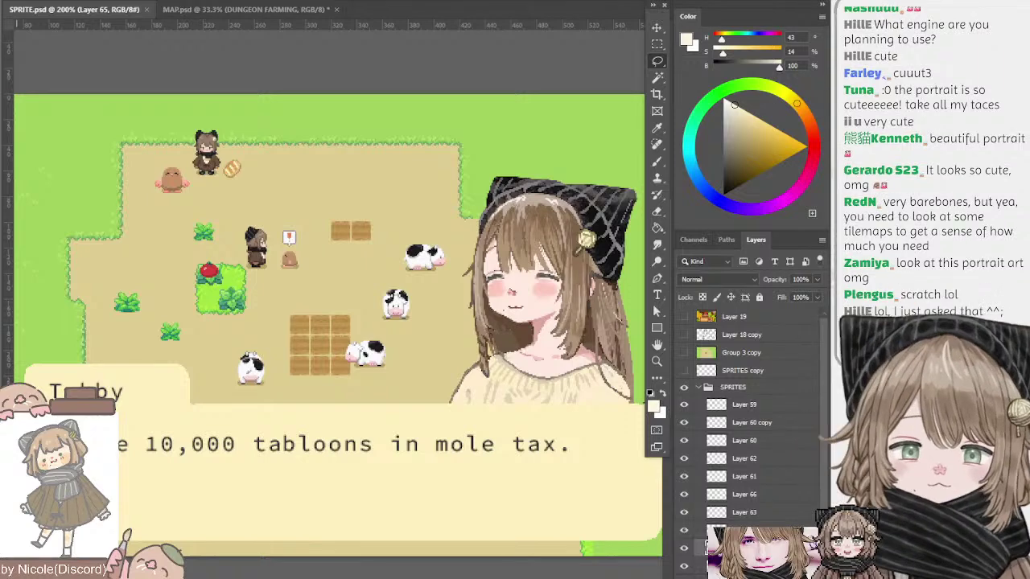
drag(278, 306, 283, 280)
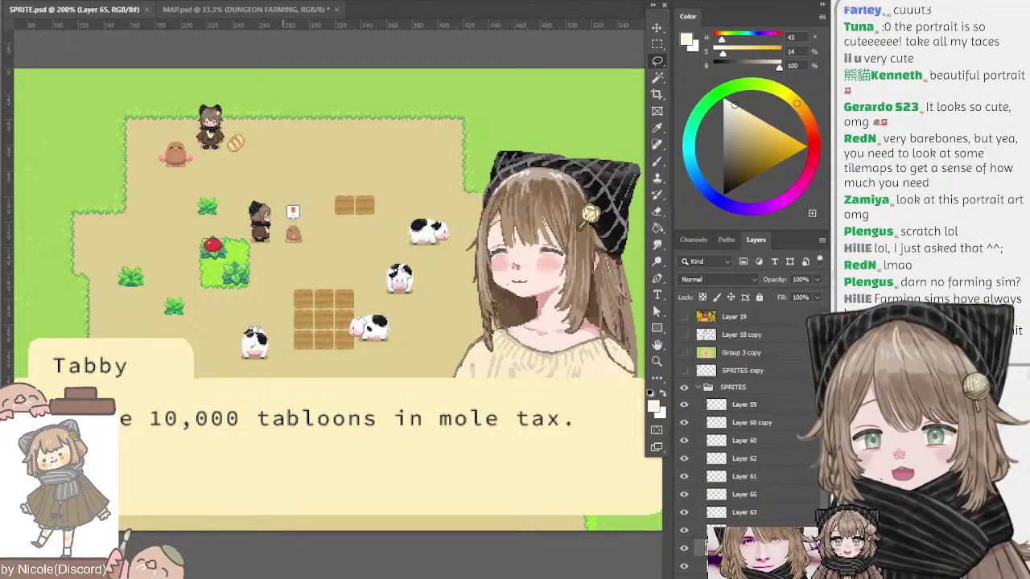
- Switch to MAP.psd and show the DUNGEON FARMING group in place of the BAKING group
key(ctrl+Tab)
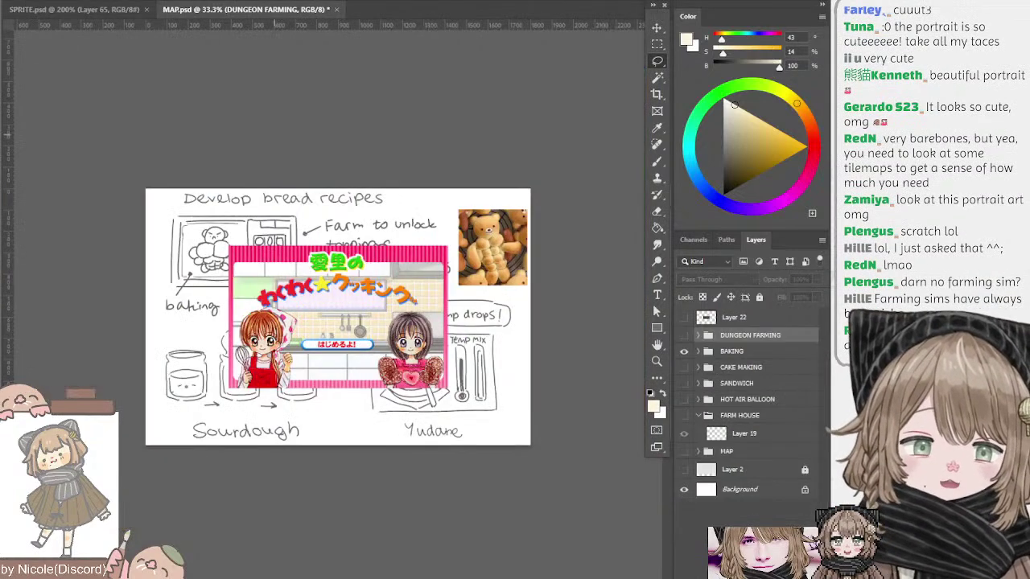
click(683, 352)
click(684, 336)
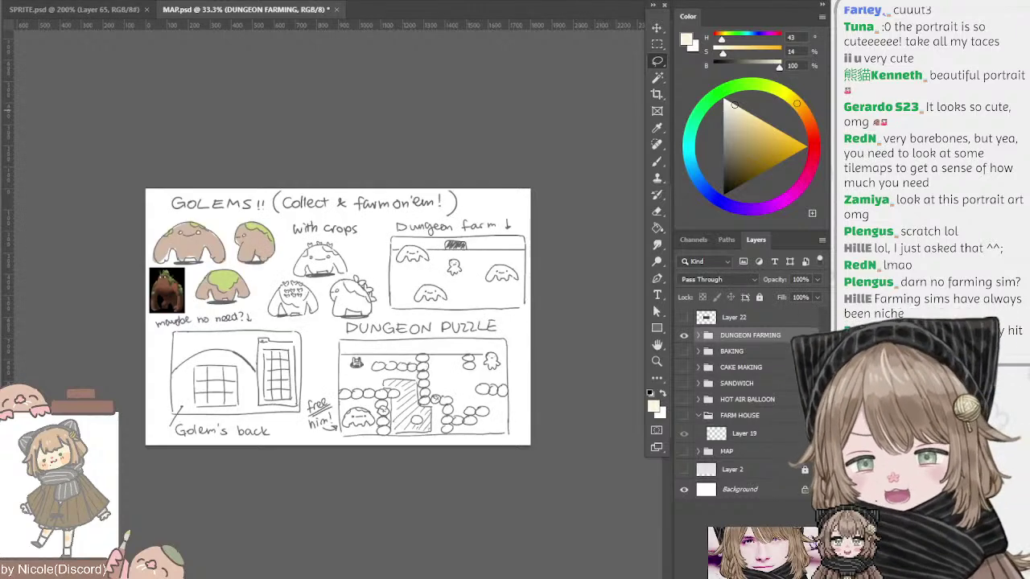
key(ctrl+plus)
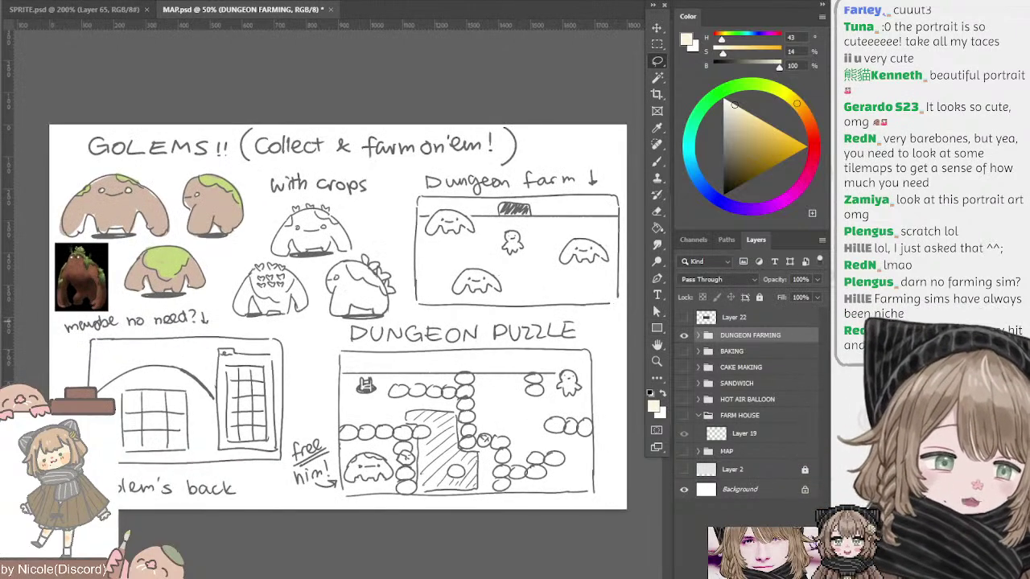
- Hide the DUNGEON FARMING group and add a new blank layer directly above it
click(684, 335)
click(684, 336)
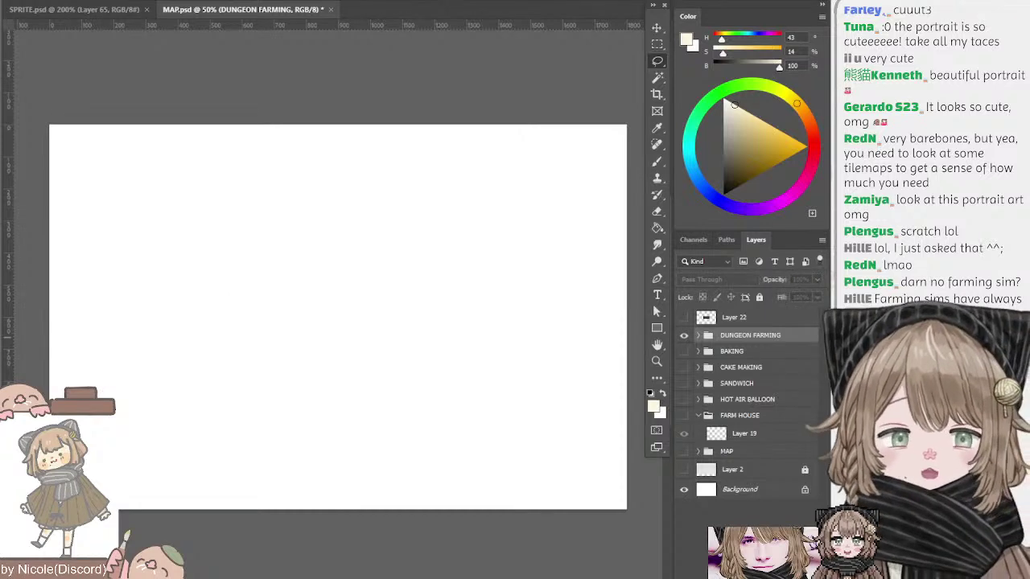
click(684, 335)
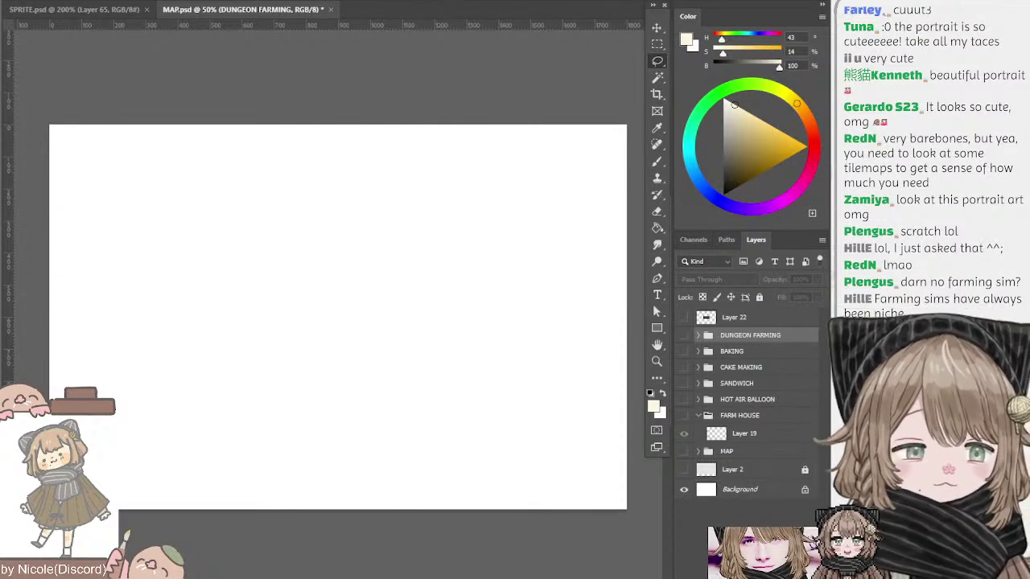
key(ctrl+shift+alt+n)
- Handwrite "Which" near the top of the canvas with a dark grey brush at 28% brightness, redoing uneven strokes
click(723, 168)
key(b)
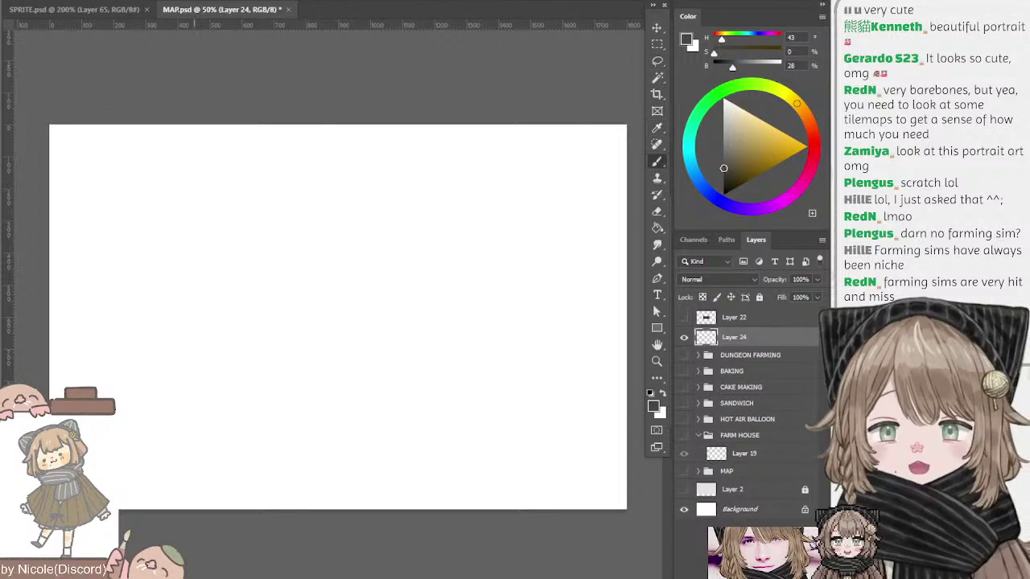
mouse_move(85, 155)
mouse_down()
mouse_move(101, 179)
mouse_move(106, 158)
mouse_move(129, 174)
mouse_up()
key(ctrl+z)
mouse_move(140, 161)
mouse_down()
mouse_move(139, 171)
mouse_move(137, 156)
mouse_move(121, 167)
mouse_move(124, 177)
mouse_move(148, 164)
mouse_move(163, 175)
mouse_up()
key(ctrl+z)
key(ctrl+z)
key(ctrl+z)
key(ctrl+z)
click(137, 153)
key(ctrl+z)
mouse_move(164, 160)
mouse_down()
mouse_move(146, 170)
mouse_move(168, 175)
mouse_up()
mouse_move(172, 152)
mouse_down()
mouse_move(186, 182)
mouse_move(240, 170)
mouse_up()
key(ctrl+z)
key(ctrl+z)
key(ctrl+z)
key(ctrl+z)
key(ctrl+z)
key(ctrl+z)
key(ctrl+z)
- Handwrite "engine" beside "Which" on the same line, redoing unsatisfactory strokes
drag(215, 166, 242, 174)
mouse_move(244, 163)
mouse_down()
mouse_move(283, 180)
mouse_move(267, 189)
mouse_move(284, 172)
mouse_move(329, 168)
mouse_move(340, 177)
mouse_move(367, 164)
mouse_up()
key(ctrl+z)
key(ctrl+z)
click(286, 148)
key(ctrl+z)
key(ctrl+z)
key(ctrl+z)
key(ctrl+z)
- Draw an exclamation mark after "engine", redrawing its dot until it sits well
click(362, 172)
key(ctrl+z)
key(ctrl+z)
key(ctrl+z)
click(367, 172)
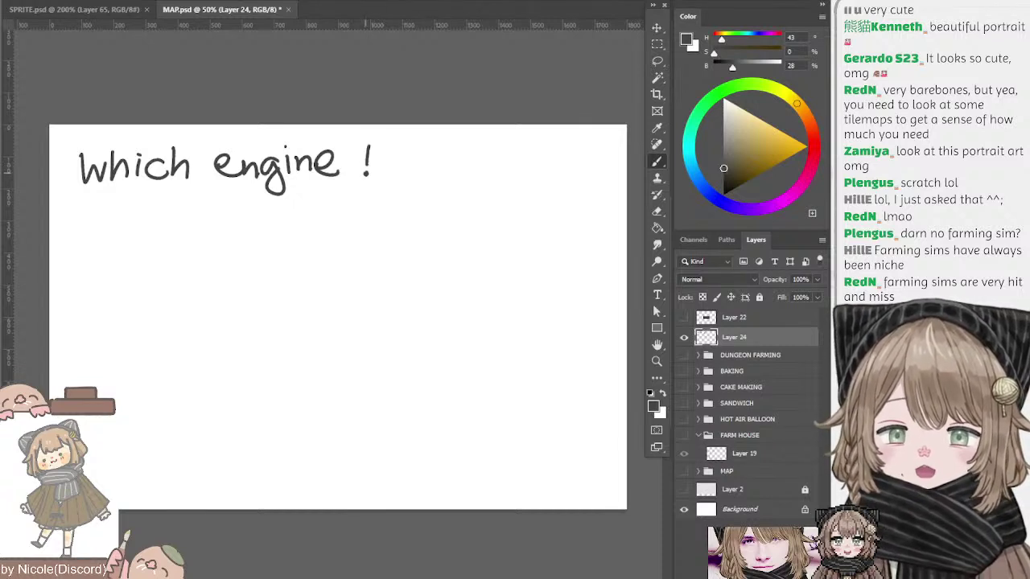
key(ctrl+z)
click(368, 176)
key(ctrl+z)
click(366, 175)
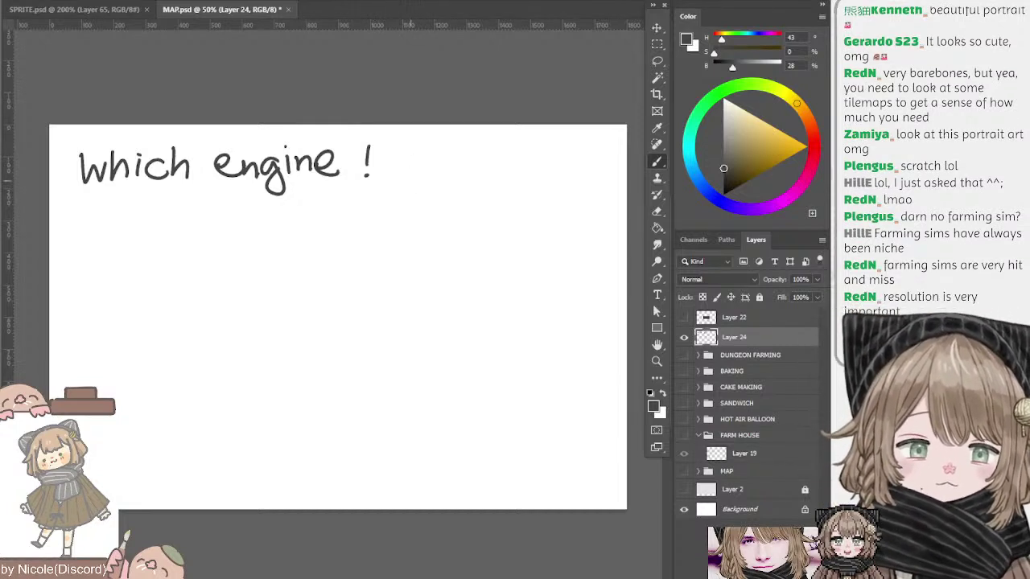
- Handwrite the answer "prolly Godot" after the exclamation mark on the same line
drag(412, 152, 410, 184)
mouse_move(412, 158)
mouse_down()
mouse_move(449, 153)
mouse_move(468, 159)
mouse_move(458, 153)
mouse_move(488, 168)
mouse_up()
mouse_move(493, 153)
mouse_down()
mouse_move(513, 161)
mouse_move(497, 189)
mouse_up()
drag(538, 146, 547, 164)
mouse_move(563, 154)
mouse_down()
mouse_move(577, 167)
mouse_move(591, 152)
mouse_move(585, 167)
mouse_up()
mouse_move(610, 142)
mouse_down()
mouse_move(614, 174)
mouse_move(616, 149)
mouse_up()
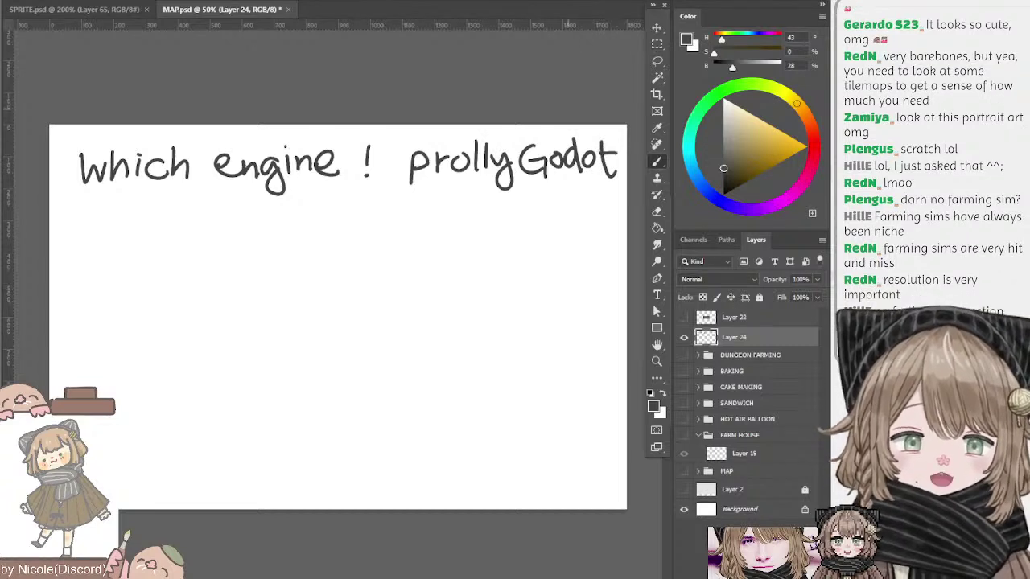
- Lasso the words "prolly Godot", shift them slightly closer to the exclamation mark, deselect and return to the Brush
key(l)
mouse_move(407, 125)
mouse_down()
mouse_move(510, 244)
mouse_move(631, 124)
mouse_move(584, 157)
mouse_move(597, 160)
mouse_up()
key(ctrl+d)
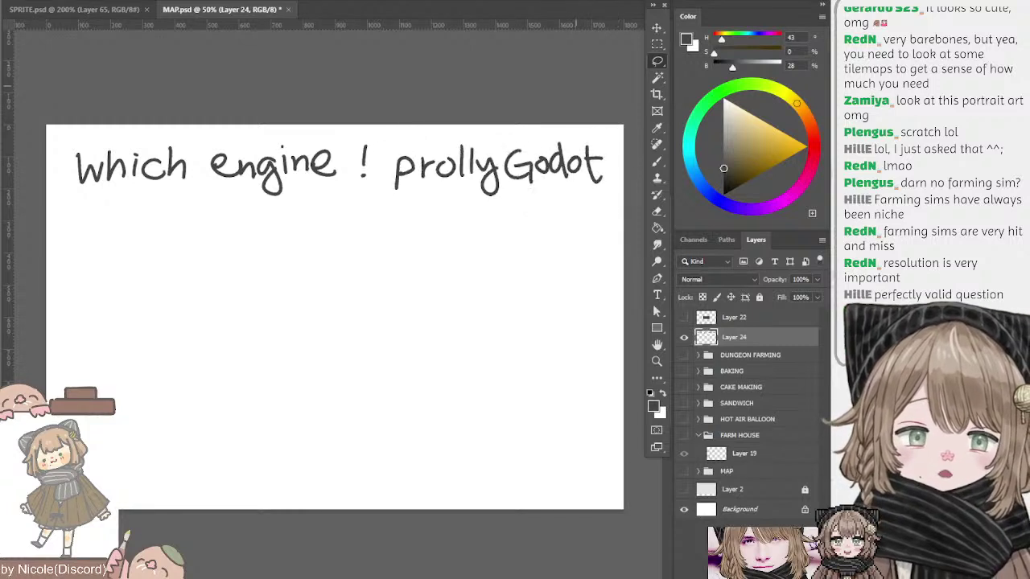
mouse_move(417, 137)
mouse_down()
mouse_move(447, 154)
mouse_move(423, 144)
mouse_up()
key(b)
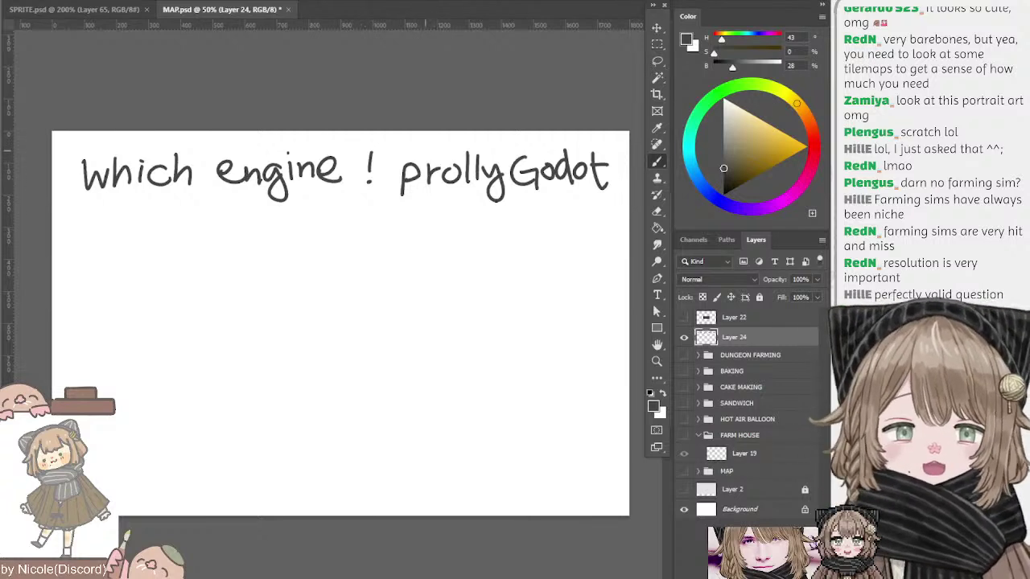
mouse_move(437, 150)
mouse_down()
mouse_move(396, 145)
mouse_move(425, 148)
mouse_up()
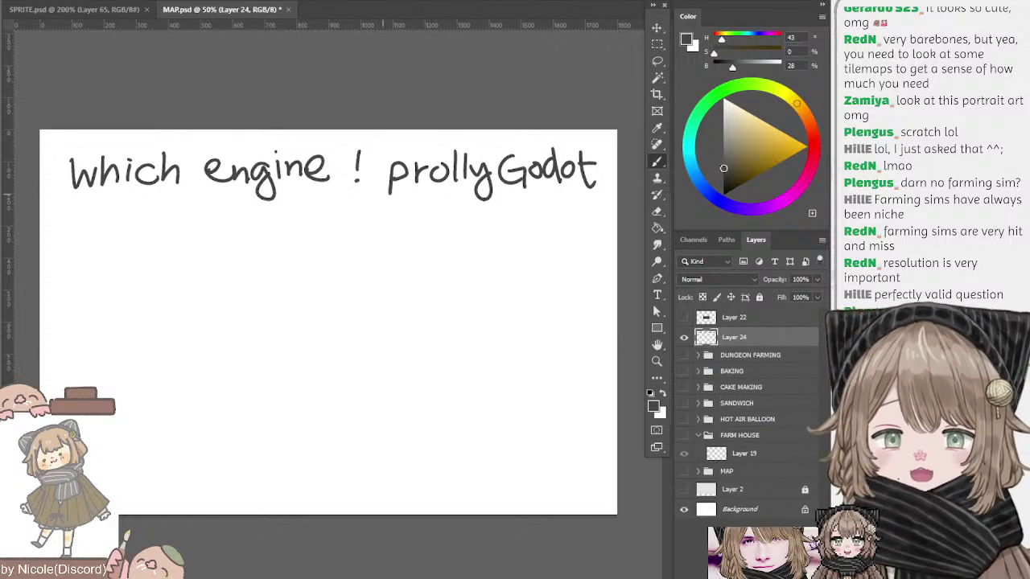
- Draw a bullet dash before "Which" and a second one on the line below, redoing unsatisfactory strokes
mouse_move(262, 198)
mouse_down()
mouse_move(243, 194)
mouse_move(272, 197)
mouse_up()
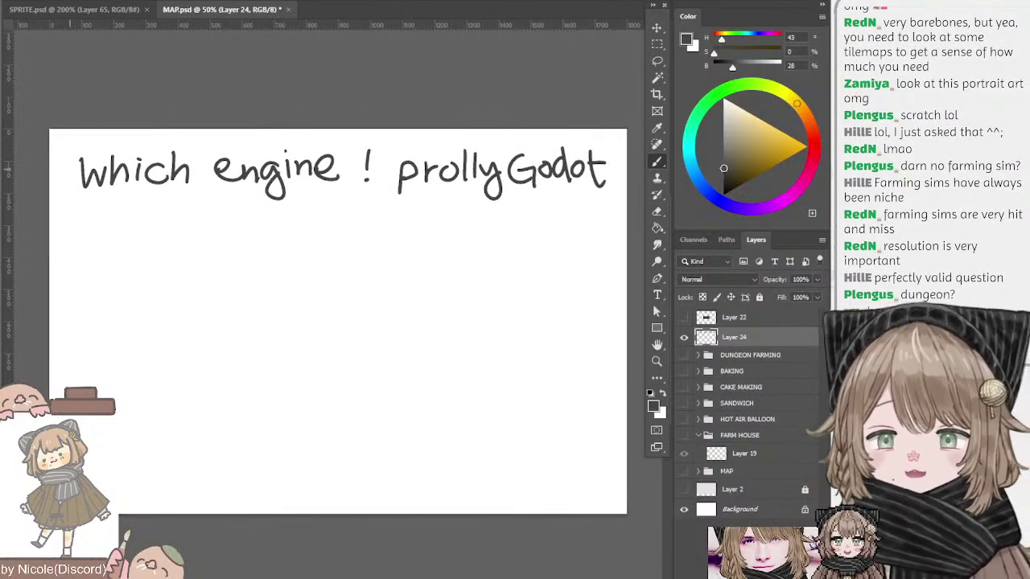
drag(61, 174, 72, 171)
key(ctrl+z)
key(ctrl+z)
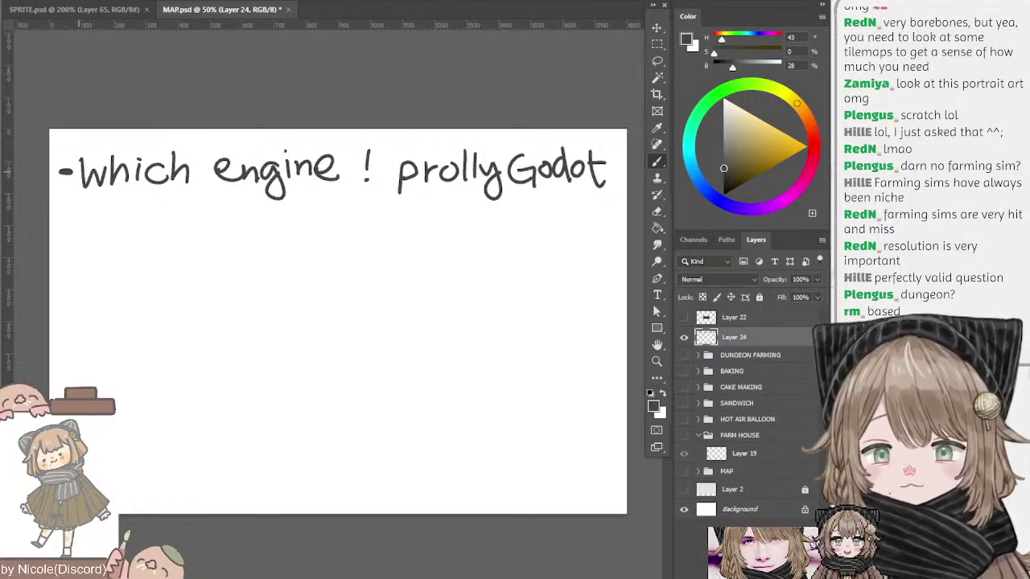
drag(62, 217, 72, 222)
key(ctrl+z)
key(ctrl+z)
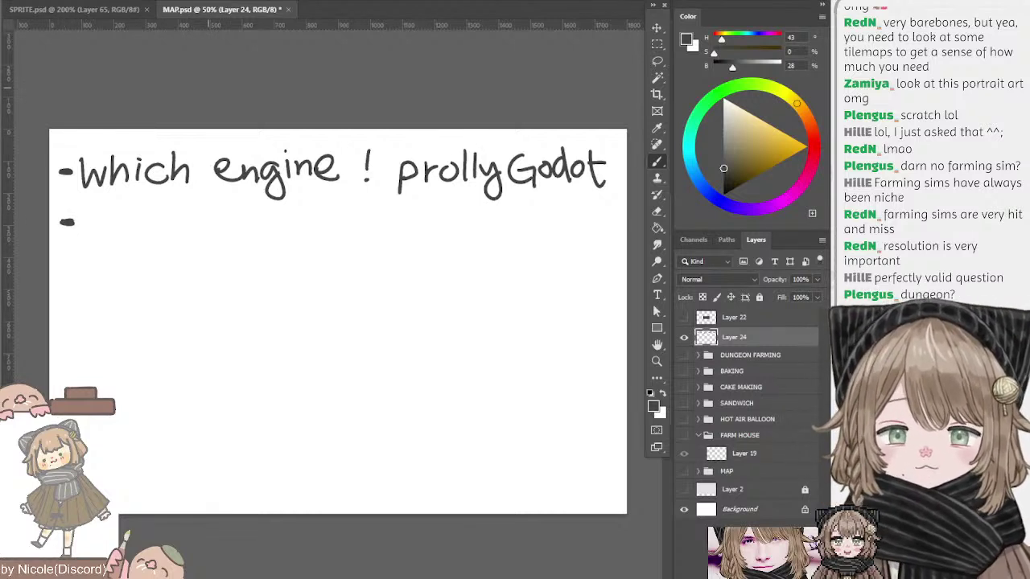
drag(250, 119, 243, 112)
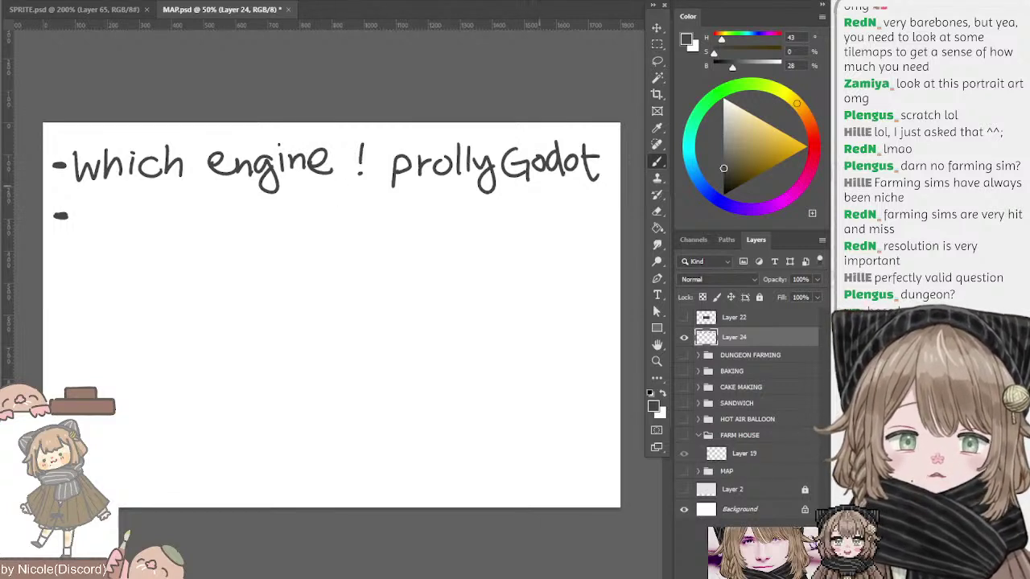
- Draw a small arrow pointing up at "Godot" and undo it
drag(537, 206, 537, 184)
mouse_move(531, 190)
mouse_down()
mouse_move(543, 185)
mouse_move(529, 190)
mouse_up()
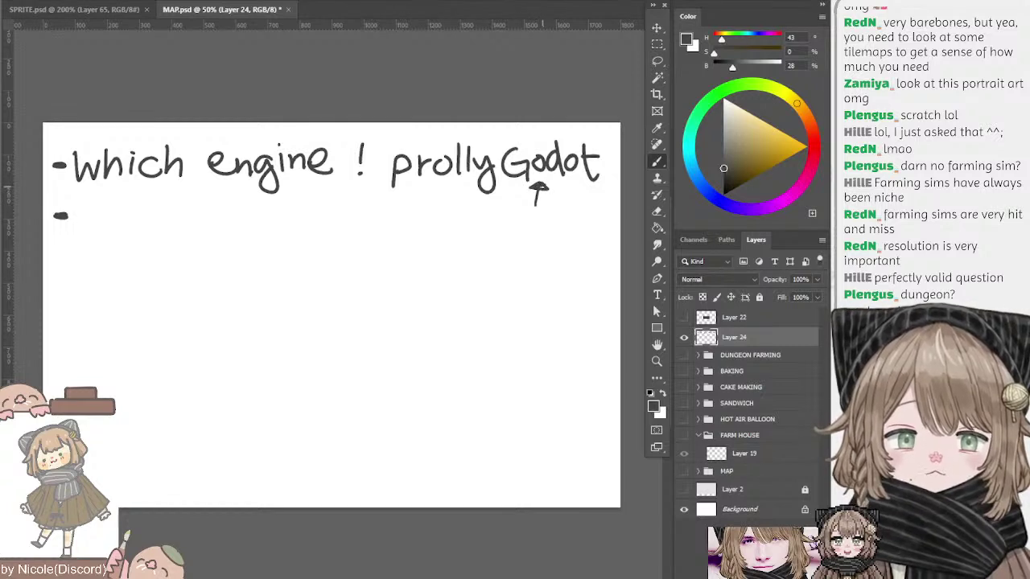
key(ctrl+z)
key(ctrl+z)
key(ctrl+z)
- Handwrite "Python C# C++" in smaller letters beneath "prolly Godot"
drag(330, 199, 328, 231)
mouse_move(330, 201)
mouse_down()
mouse_move(329, 214)
mouse_move(360, 217)
mouse_up()
mouse_move(363, 205)
mouse_down()
mouse_move(350, 232)
mouse_move(376, 206)
mouse_up()
mouse_move(379, 201)
mouse_down()
mouse_move(390, 227)
mouse_move(406, 211)
mouse_move(427, 227)
mouse_up()
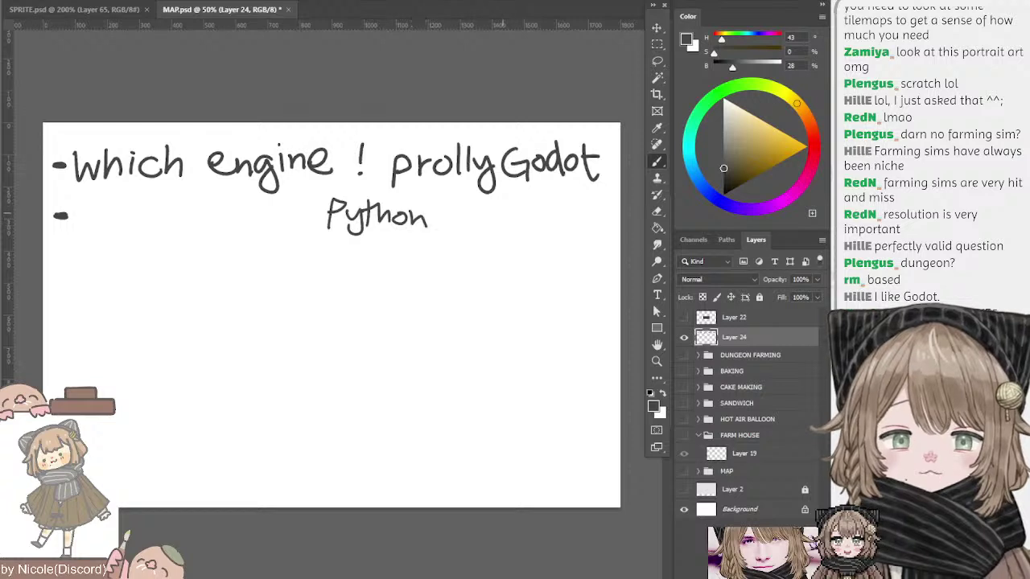
mouse_move(502, 213)
mouse_down()
mouse_move(425, 203)
mouse_move(456, 223)
mouse_up()
drag(445, 206, 512, 220)
mouse_move(522, 200)
mouse_down()
mouse_move(522, 222)
mouse_move(531, 211)
mouse_up()
mouse_move(536, 200)
mouse_down()
mouse_move(536, 217)
mouse_move(547, 209)
mouse_up()
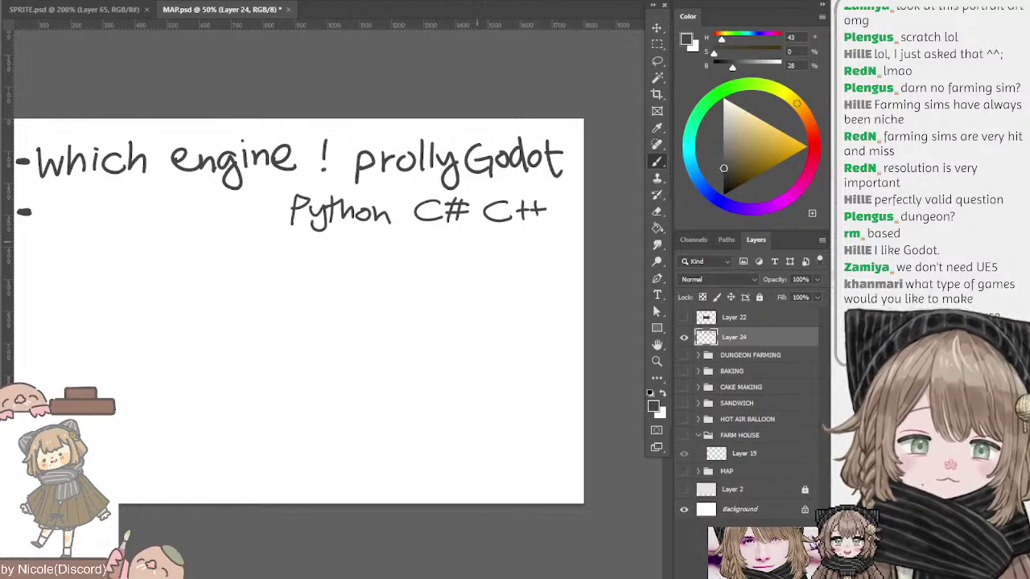
- Handwrite "gaming?" in small letters beneath "C# C++"
drag(451, 233, 436, 253)
mouse_move(469, 234)
mouse_down()
mouse_move(471, 244)
mouse_move(498, 243)
mouse_up()
mouse_move(506, 244)
mouse_down()
mouse_move(525, 259)
mouse_move(536, 244)
mouse_up()
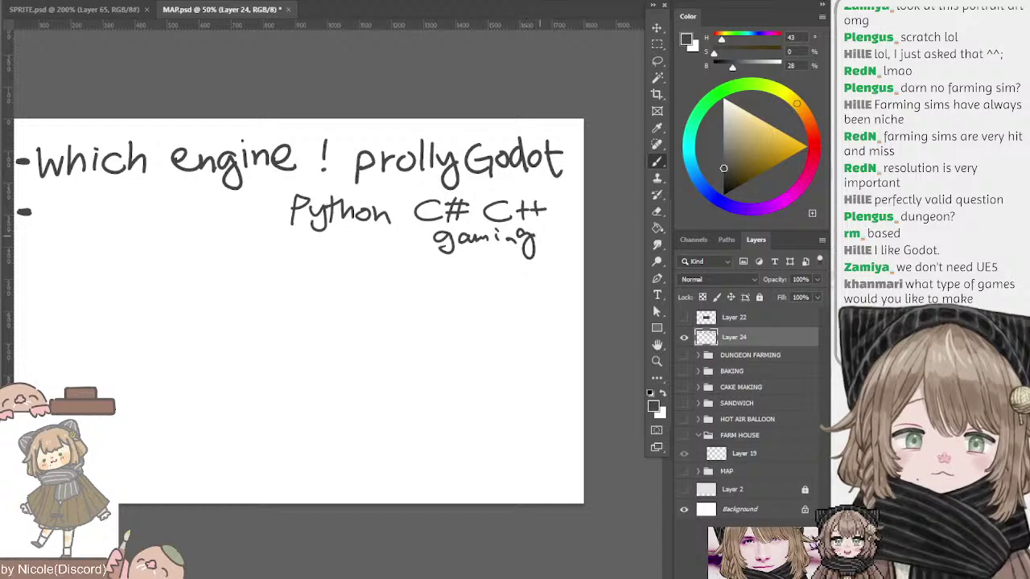
drag(450, 261, 521, 261)
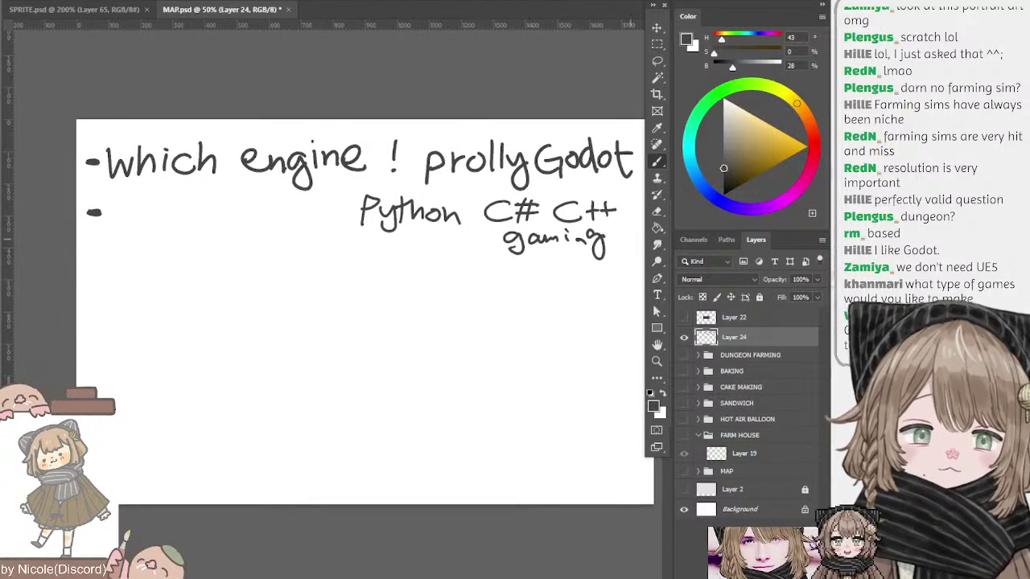
drag(610, 230, 619, 240)
click(621, 245)
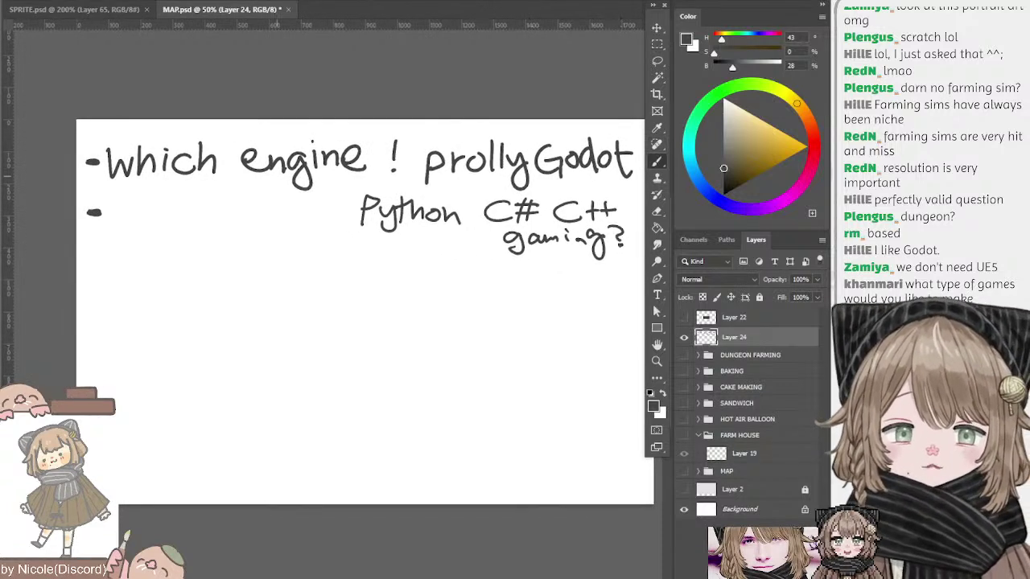
- Lasso the second bullet dash, move it down below the language notes, deselect and return to the Brush
drag(188, 205, 148, 185)
key(l)
mouse_move(46, 176)
mouse_down()
mouse_move(79, 201)
mouse_move(39, 190)
mouse_move(61, 243)
mouse_move(67, 231)
mouse_up()
key(ctrl+d)
key(b)
mouse_move(402, 161)
mouse_down()
mouse_move(378, 234)
mouse_move(330, 170)
mouse_up()
key(ctrl+z)
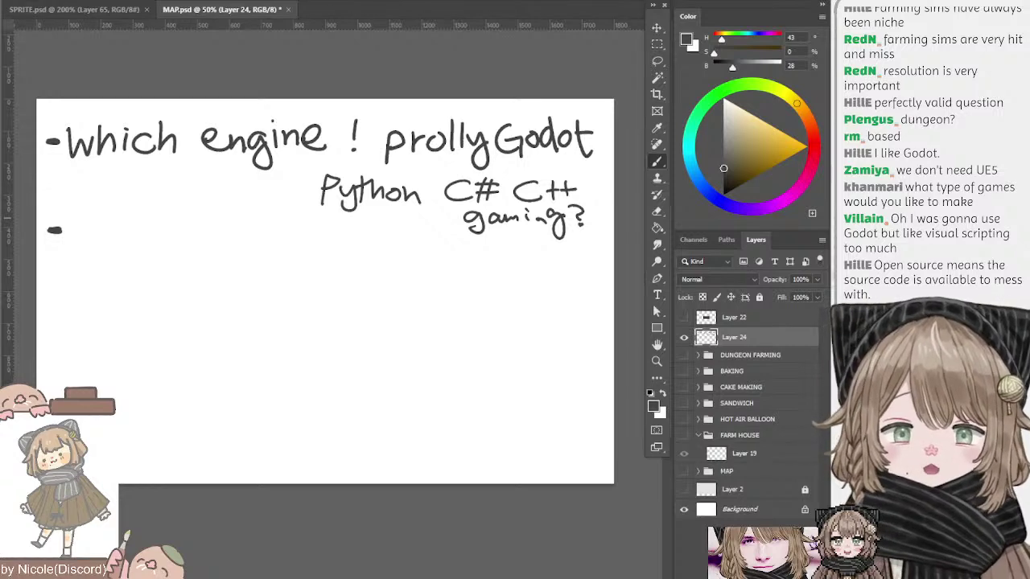
- Switch to SPRITE.psd and look over the farm scene, character portrait and dialogue box of the mockup
drag(158, 152, 185, 173)
key(ctrl+Tab)
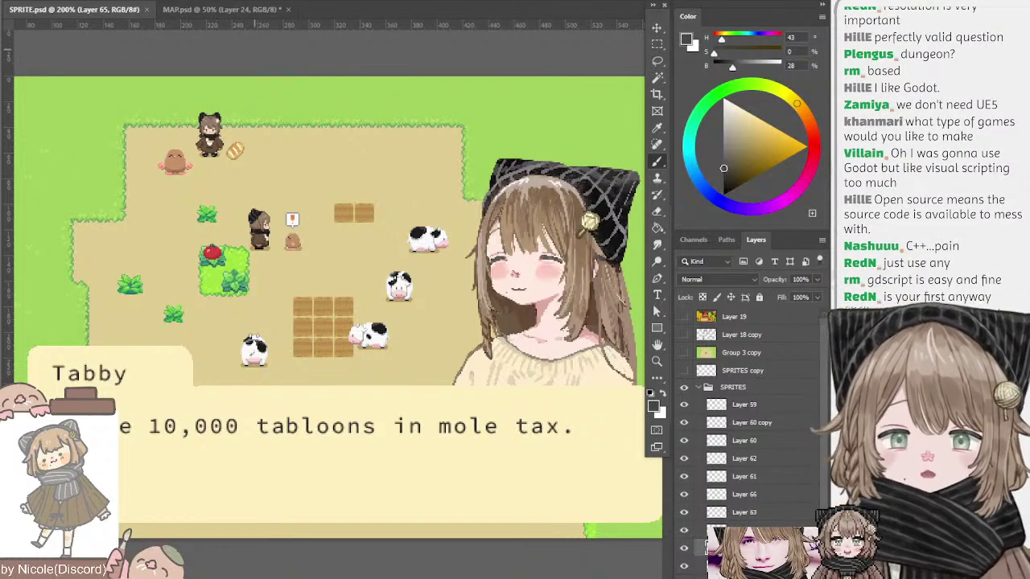
drag(274, 75, 252, 75)
scroll(330, 258, down, 2)
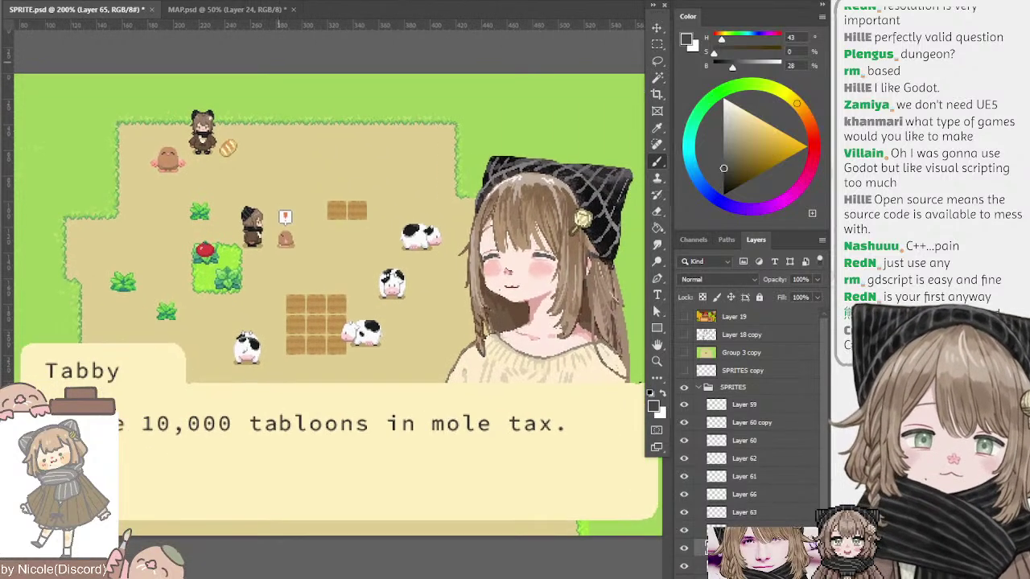
drag(262, 54, 267, 55)
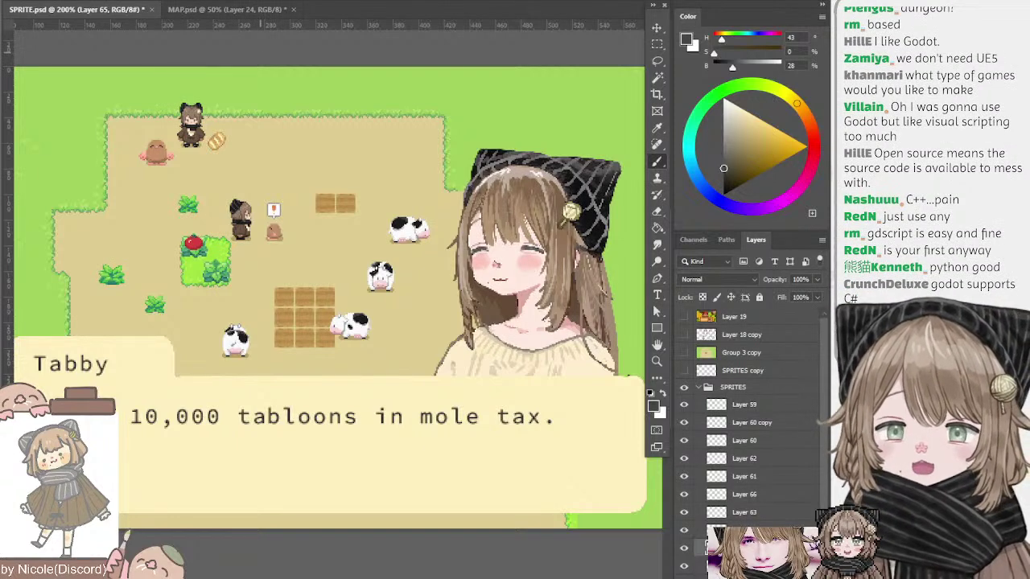
scroll(330, 257, left, 5)
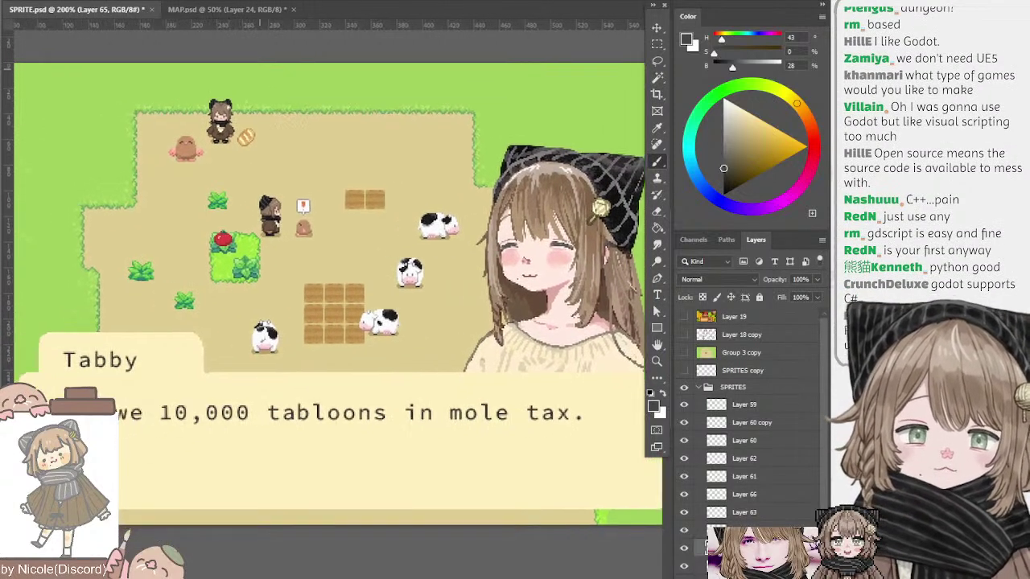
mouse_move(323, 70)
mouse_down()
mouse_move(243, 74)
mouse_move(331, 72)
mouse_up()
scroll(330, 257, right, 5)
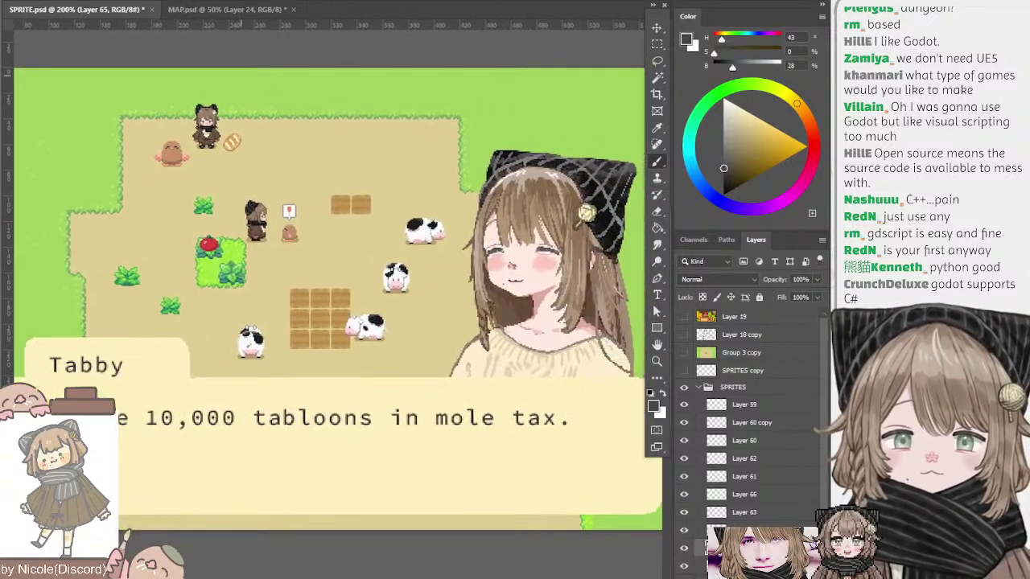
scroll(330, 258, left, 2)
mouse_move(244, 103)
mouse_down()
mouse_move(256, 88)
mouse_move(243, 103)
mouse_up()
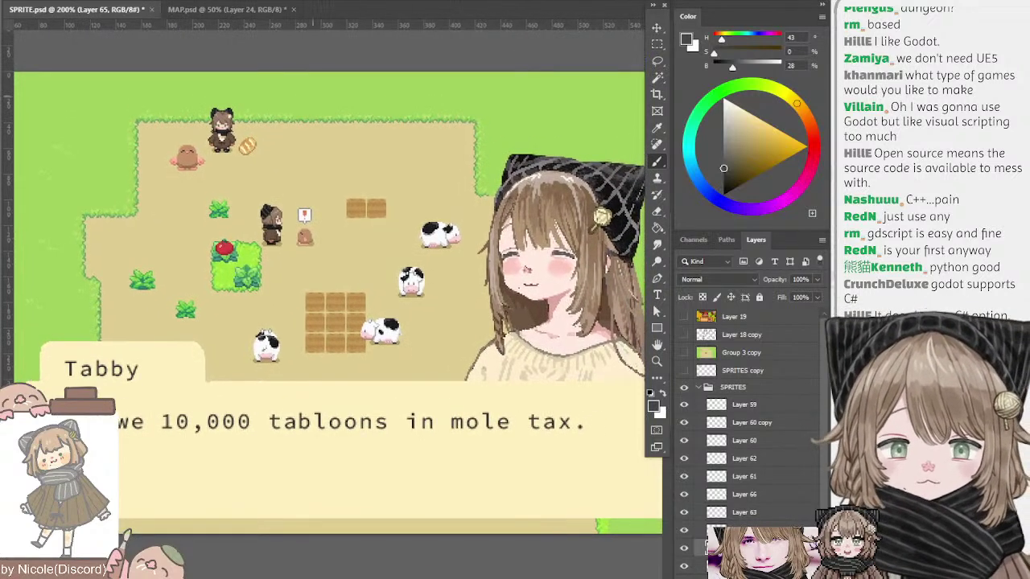
mouse_move(354, 113)
mouse_down()
mouse_move(318, 118)
mouse_move(358, 111)
mouse_up()
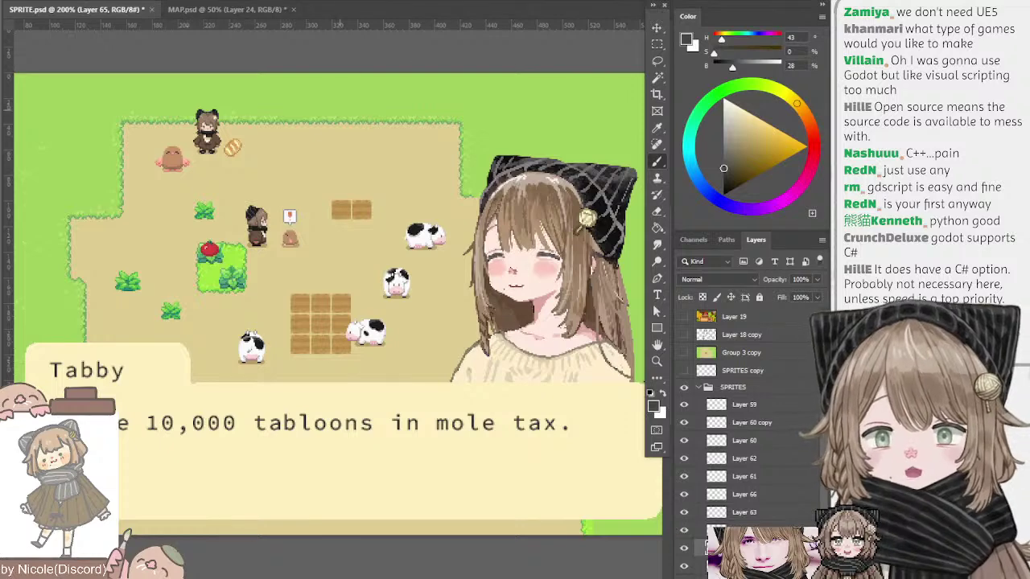
- Draw a large X over the upper part of the farm field and undo it
mouse_move(278, 96)
mouse_down()
mouse_move(358, 176)
mouse_move(389, 145)
mouse_up()
key(ctrl+z)
drag(412, 85, 290, 225)
drag(300, 105, 413, 189)
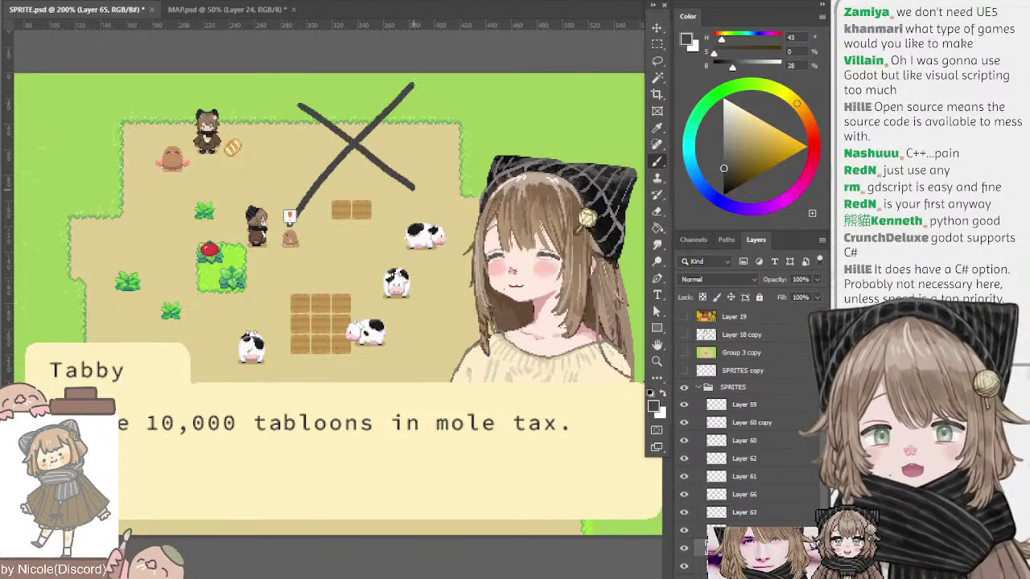
key(ctrl+z)
key(ctrl+z)
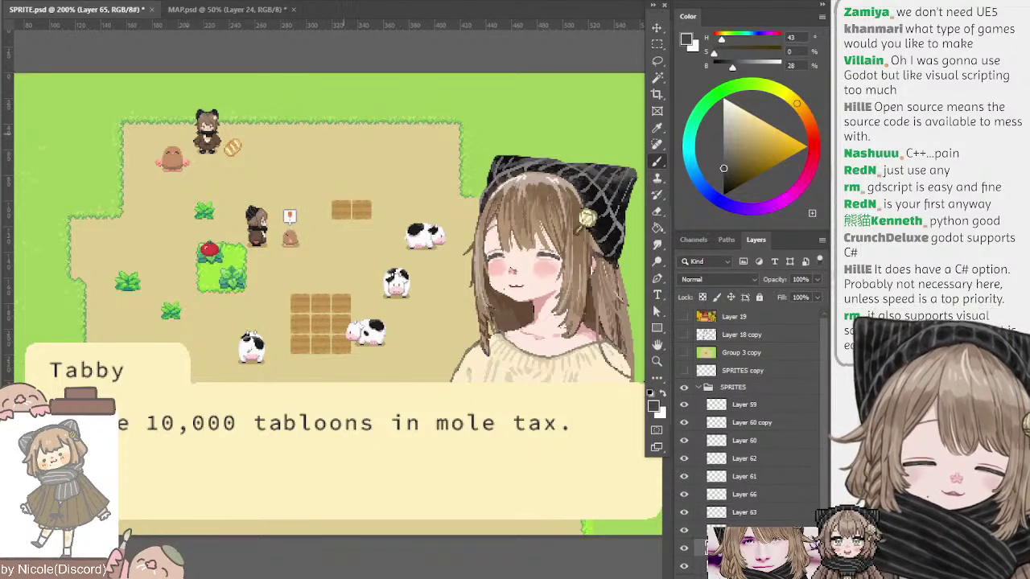
mouse_move(336, 86)
mouse_down()
mouse_move(288, 107)
mouse_move(327, 84)
mouse_up()
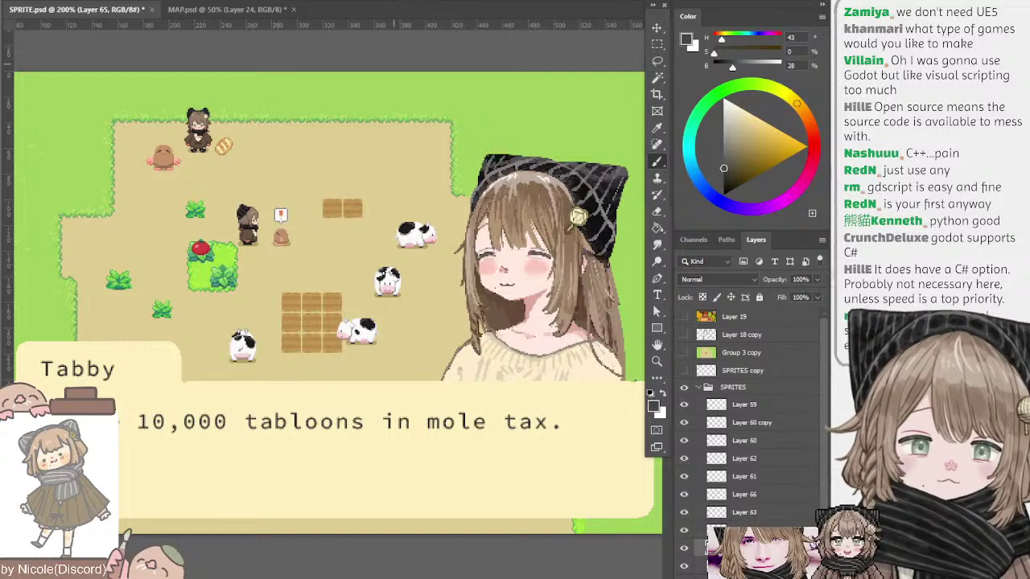
drag(373, 73, 376, 76)
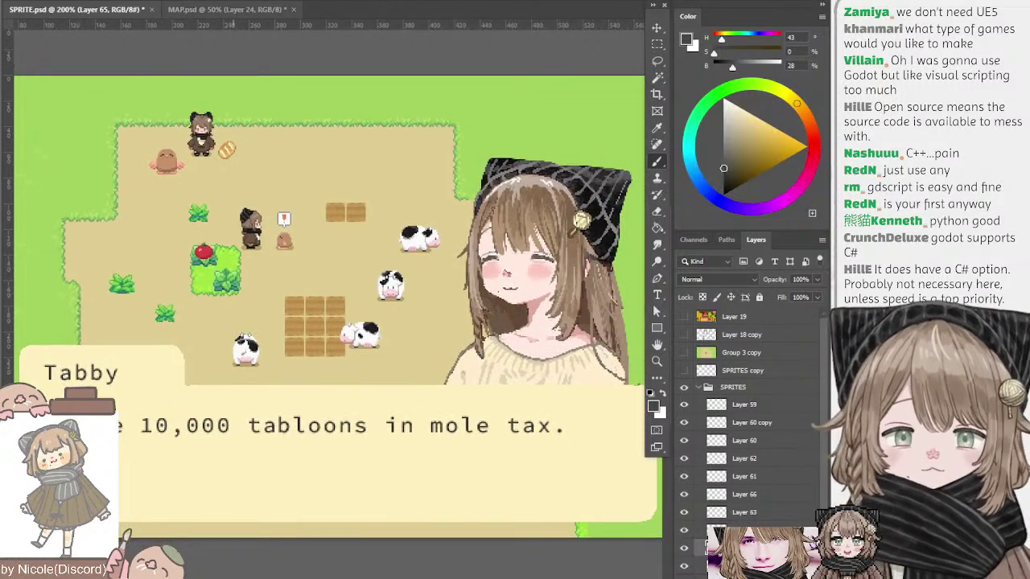
mouse_move(234, 52)
mouse_down()
mouse_move(251, 64)
mouse_move(242, 59)
mouse_up()
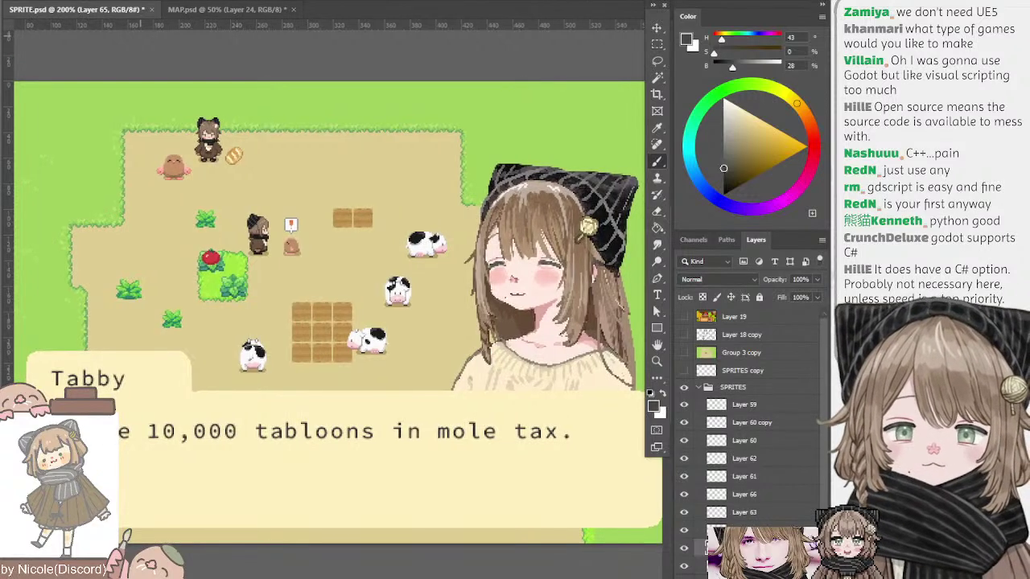
click(190, 9)
click(119, 10)
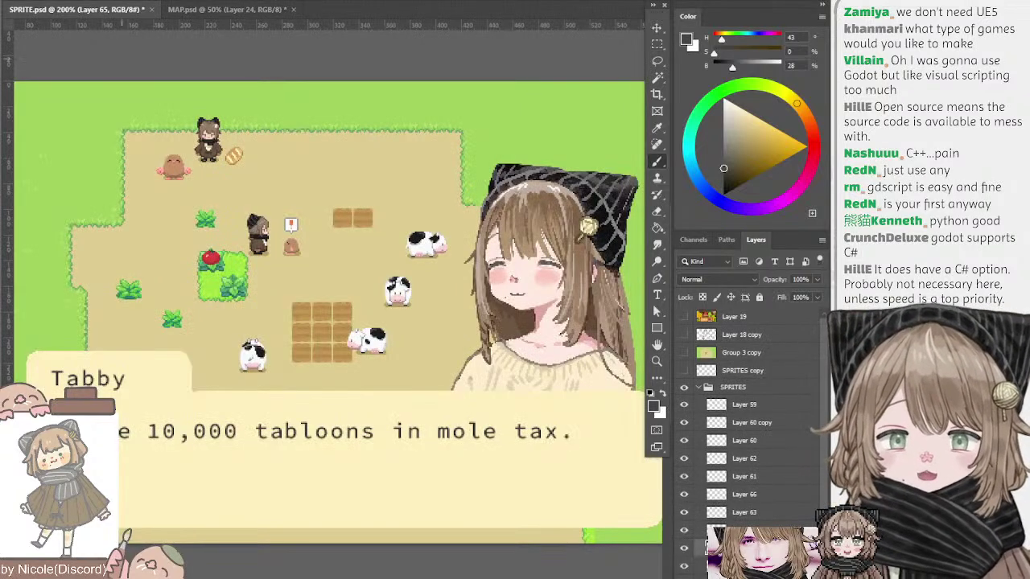
drag(142, 61, 140, 61)
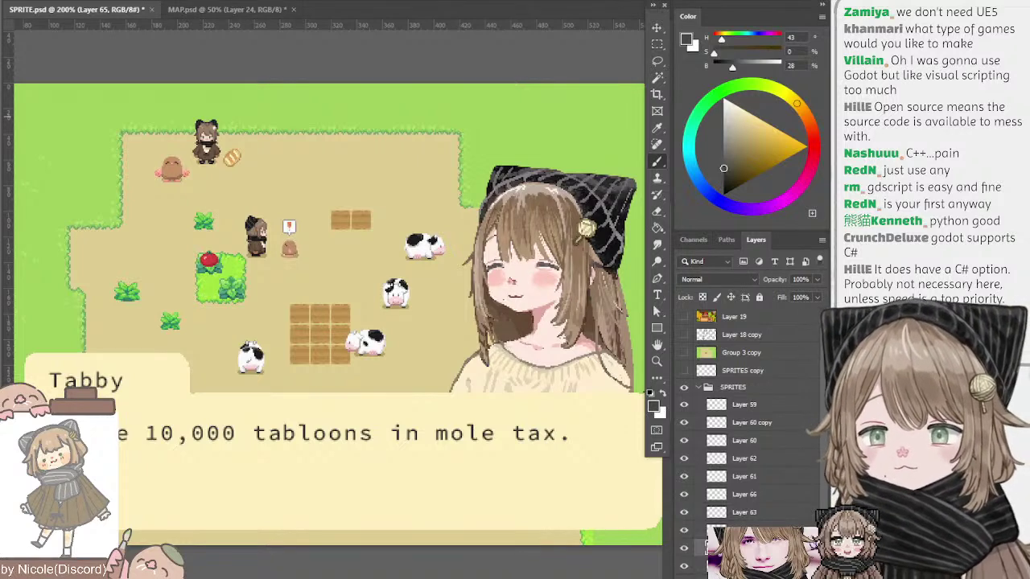
- Return to MAP.psd and handwrite "Mock up" beside the second bullet
click(216, 9)
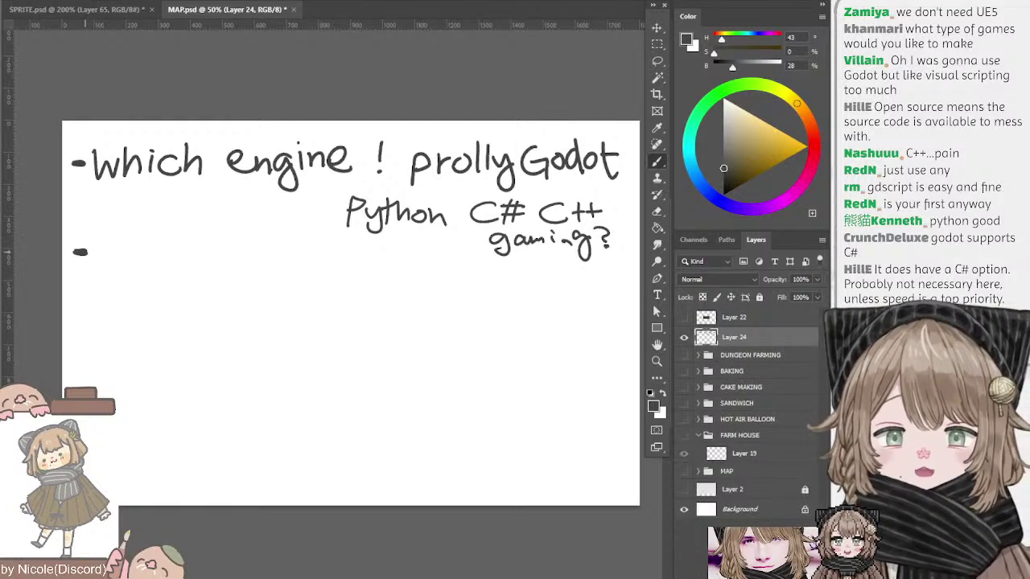
mouse_move(103, 277)
mouse_down()
mouse_move(127, 276)
mouse_move(143, 259)
mouse_move(163, 273)
mouse_up()
mouse_move(173, 240)
mouse_down()
mouse_move(175, 255)
mouse_move(197, 269)
mouse_move(259, 254)
mouse_move(267, 283)
mouse_move(262, 268)
mouse_up()
key(ctrl+z)
drag(260, 191, 274, 142)
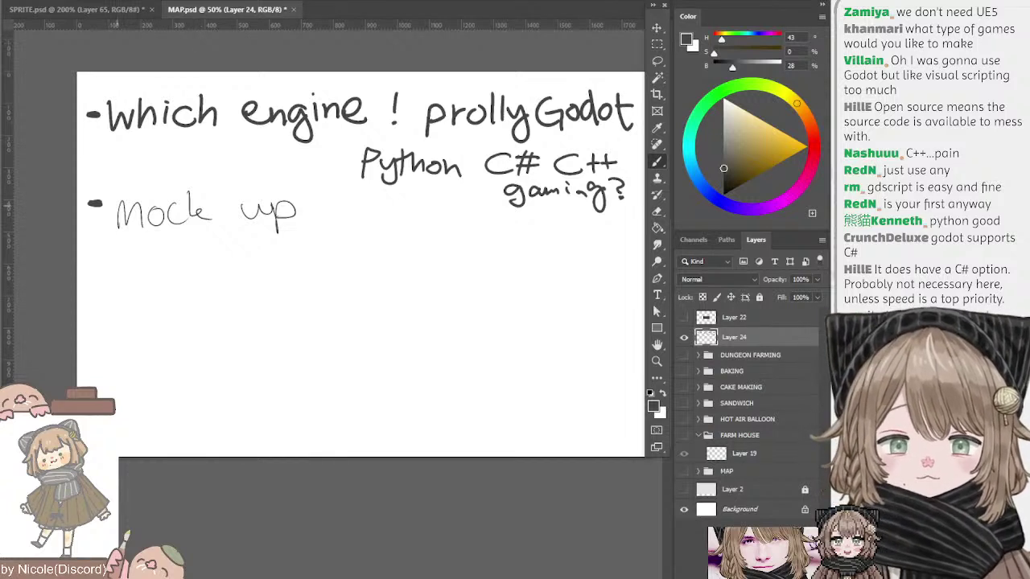
- Retrace the letters "Mo" of "Mock up" with thicker strokes, redoing unsatisfactory ones
mouse_move(116, 200)
mouse_down()
mouse_move(115, 233)
mouse_move(115, 213)
mouse_move(128, 215)
mouse_move(115, 207)
mouse_move(127, 228)
mouse_move(141, 205)
mouse_move(140, 228)
mouse_move(158, 206)
mouse_up()
key(ctrl+z)
key(ctrl+z)
key(ctrl+z)
key(ctrl+z)
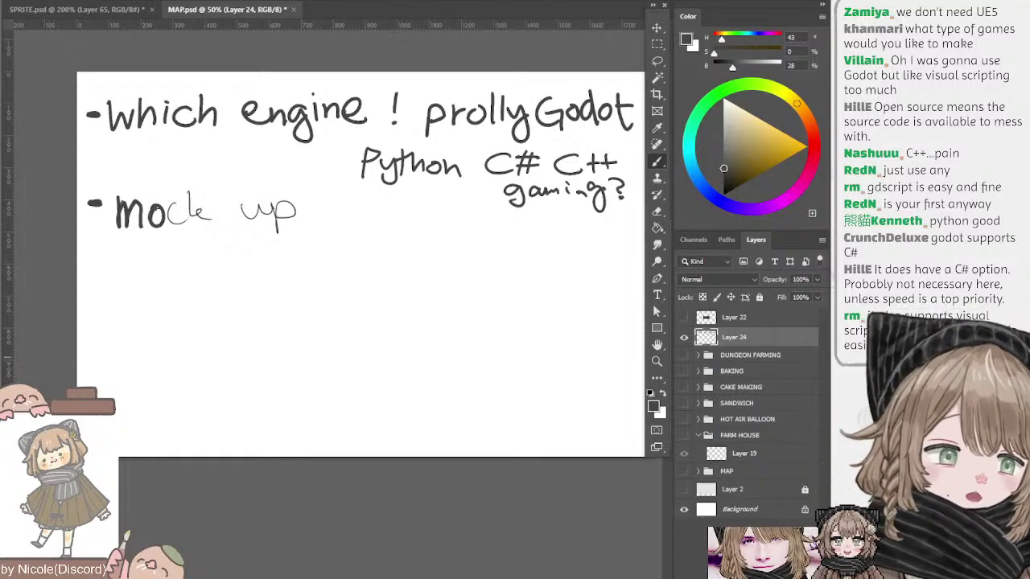
- Show the DUNGEON FARMING group, add an empty layer above it, then delete that layer and hide the group
click(683, 354)
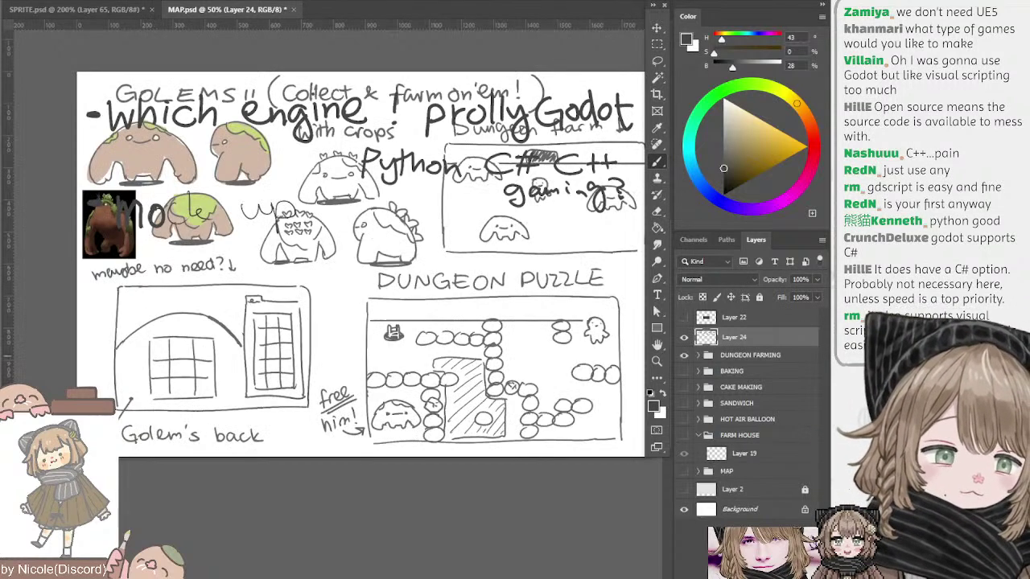
click(749, 355)
key(ctrl+alt+shift+n)
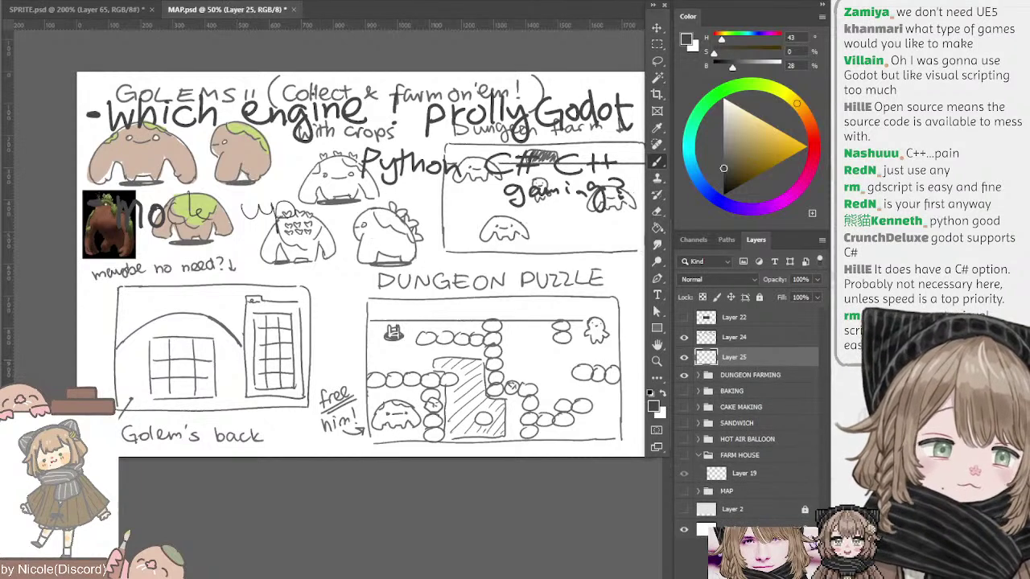
click(684, 356)
key(Delete)
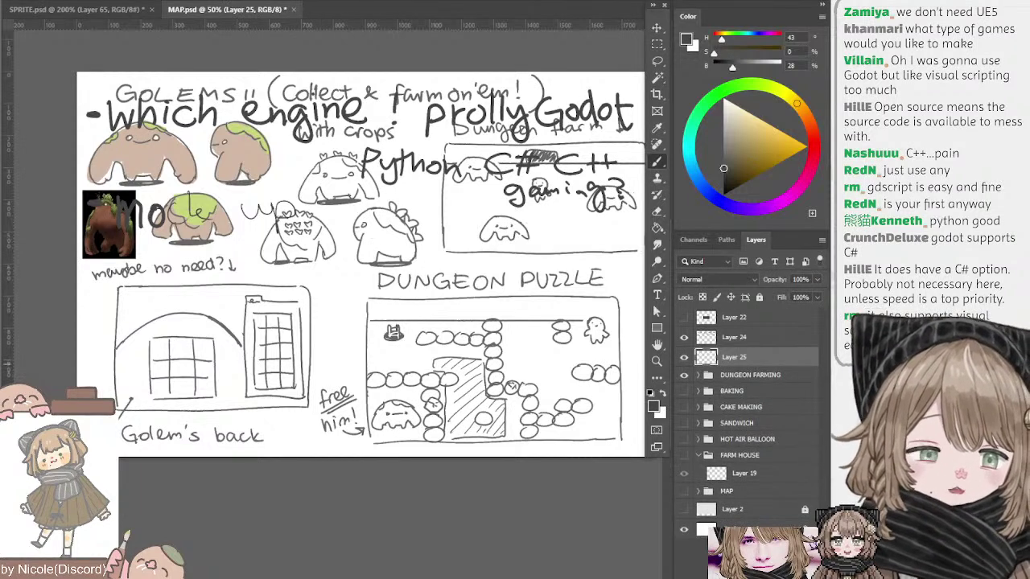
click(683, 354)
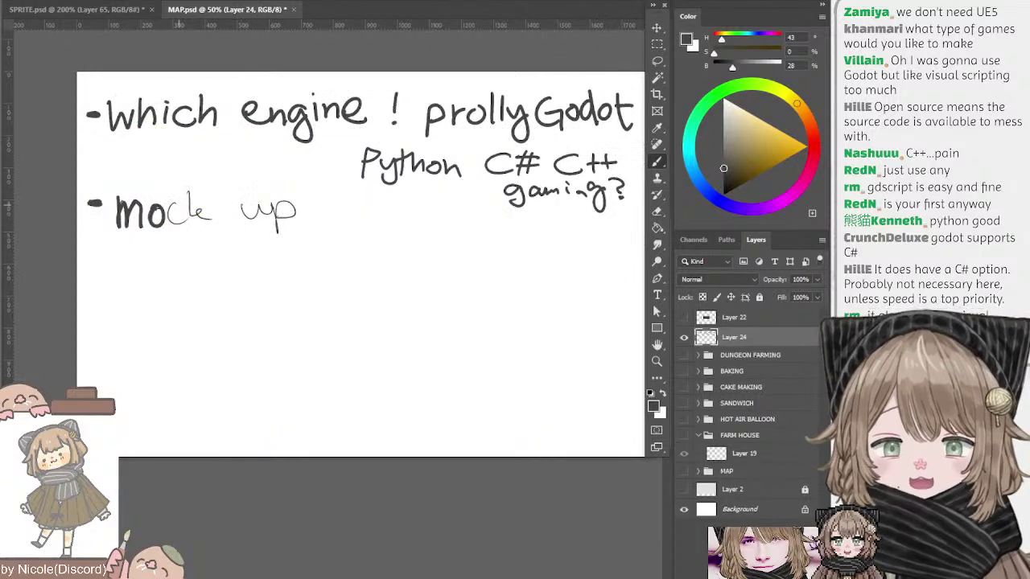
- Retrace the letters "ck" and the word "up" with thicker strokes to match the other notes, redoing unsatisfactory ones
drag(182, 202, 187, 218)
key(ctrl+z)
key(ctrl+z)
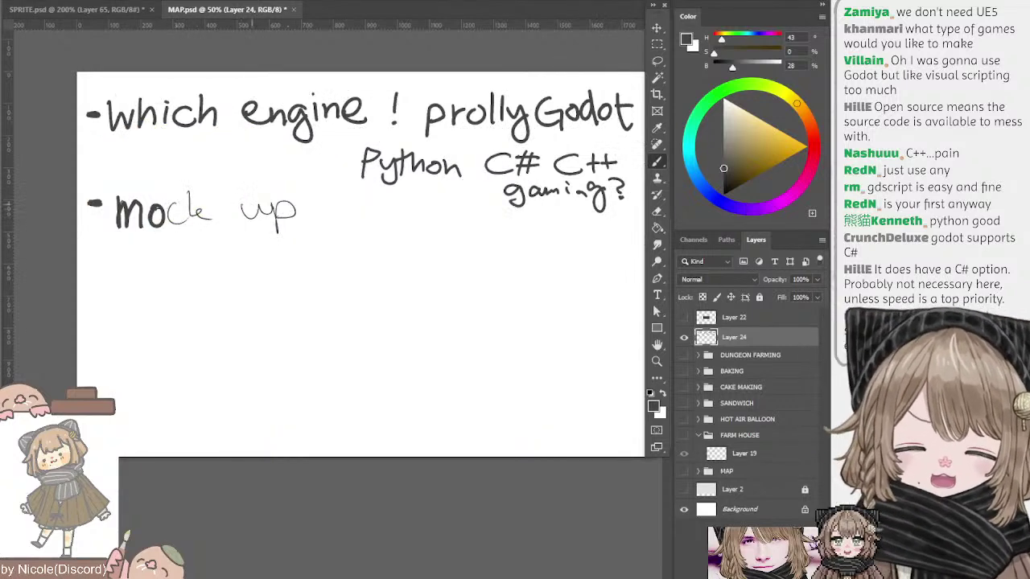
mouse_move(244, 201)
mouse_down()
mouse_move(261, 204)
mouse_move(274, 234)
mouse_move(276, 216)
mouse_up()
key(ctrl+z)
key(ctrl+z)
key(ctrl+z)
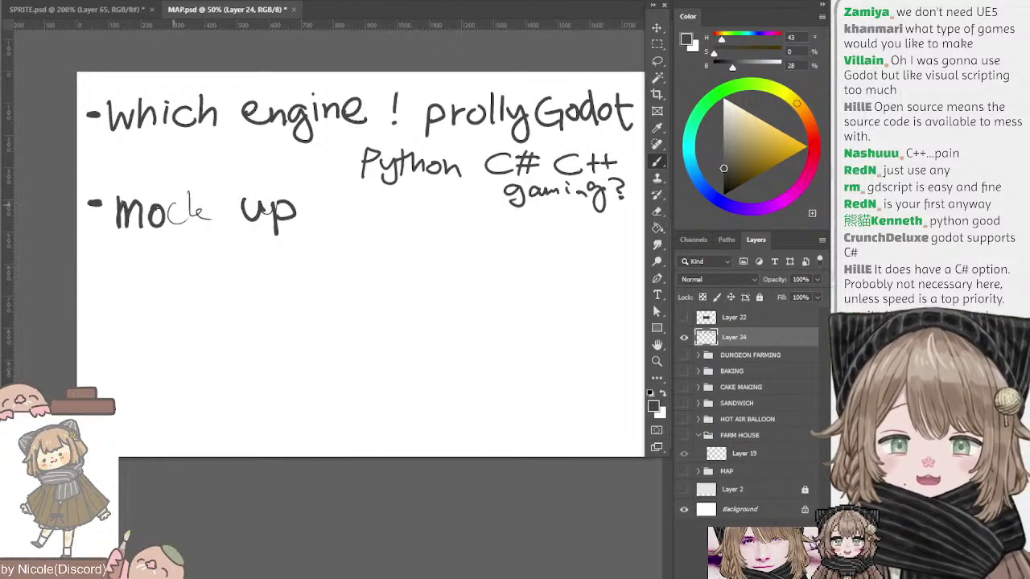
drag(182, 204, 186, 223)
key(ctrl+z)
mouse_move(190, 183)
mouse_down()
mouse_move(192, 226)
mouse_move(215, 222)
mouse_up()
key(ctrl+z)
key(ctrl+z)
- Draw a third bullet dash below "mock up" and handwrite "farming" beside it
mouse_move(94, 263)
mouse_down()
mouse_move(110, 263)
mouse_move(103, 271)
mouse_move(122, 290)
mouse_up()
key(ctrl+z)
key(ctrl+z)
key(ctrl+z)
mouse_move(132, 262)
mouse_down()
mouse_move(127, 293)
mouse_move(140, 272)
mouse_move(161, 288)
mouse_move(187, 269)
mouse_move(204, 287)
mouse_up()
click(212, 259)
mouse_move(212, 272)
mouse_down()
mouse_move(214, 287)
mouse_move(257, 282)
mouse_move(256, 304)
mouse_up()
- Handwrite "sim hate?" after "farming" on the same line
mouse_move(330, 264)
mouse_down()
mouse_move(306, 281)
mouse_move(344, 280)
mouse_up()
drag(356, 280, 398, 282)
mouse_move(422, 248)
mouse_down()
mouse_move(420, 279)
mouse_move(445, 279)
mouse_up()
drag(465, 262, 467, 280)
drag(482, 243, 484, 280)
mouse_move(473, 255)
mouse_down()
mouse_move(513, 270)
mouse_move(539, 260)
mouse_move(530, 216)
mouse_up()
click(540, 269)
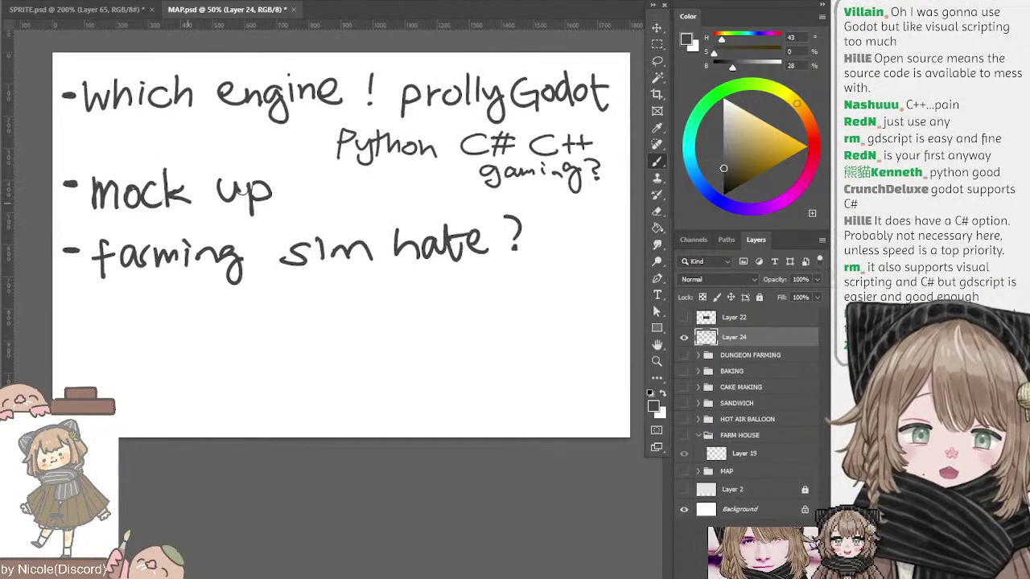
- Lasso the question mark after "hate", move it closer to and level with the word, and deselect
drag(579, 247, 595, 228)
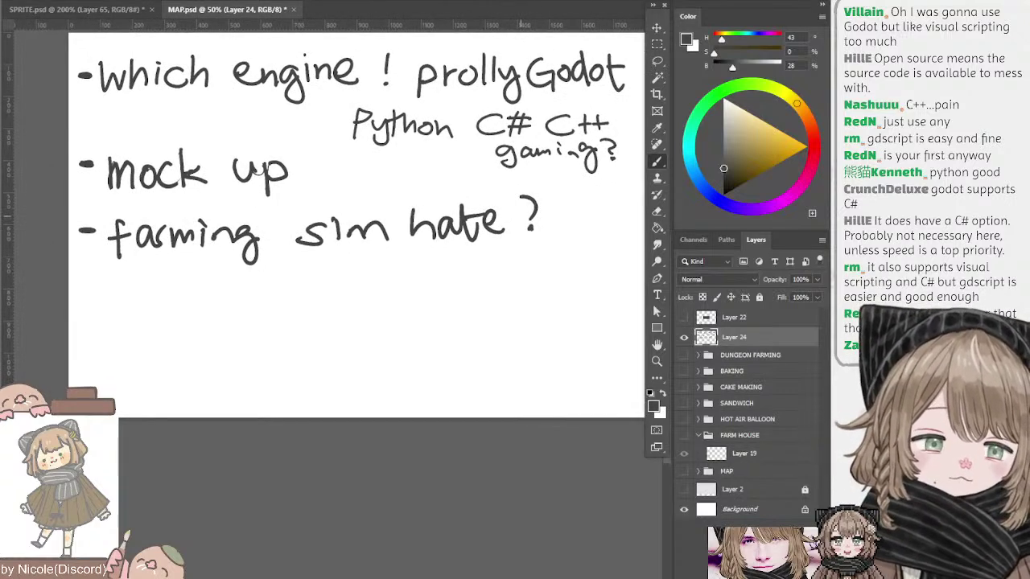
drag(291, 163, 282, 232)
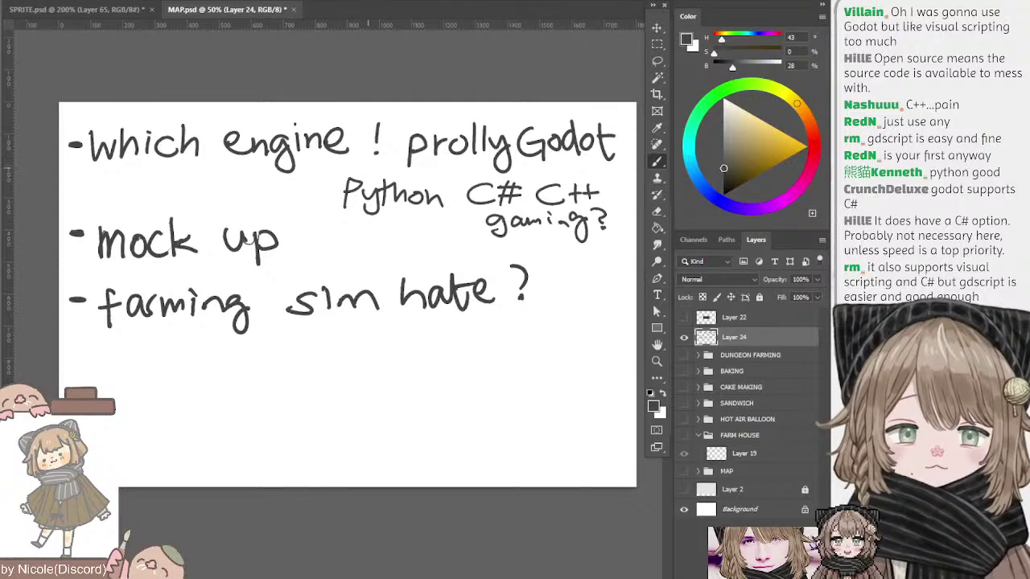
drag(410, 200, 396, 161)
key(l)
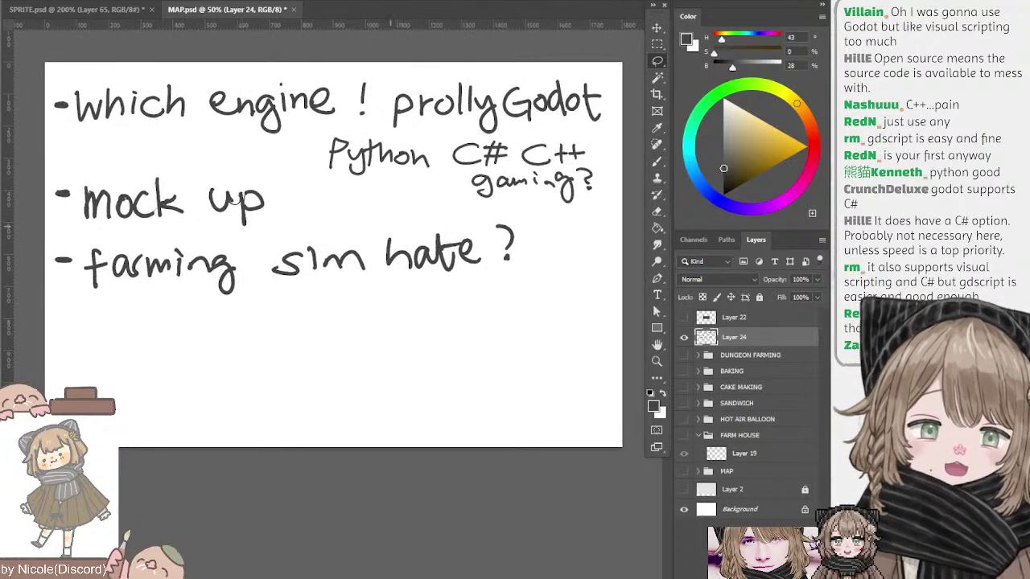
mouse_move(507, 215)
mouse_down()
mouse_move(486, 246)
mouse_move(518, 218)
mouse_move(509, 246)
mouse_up()
key(ctrl+d)
key(b)
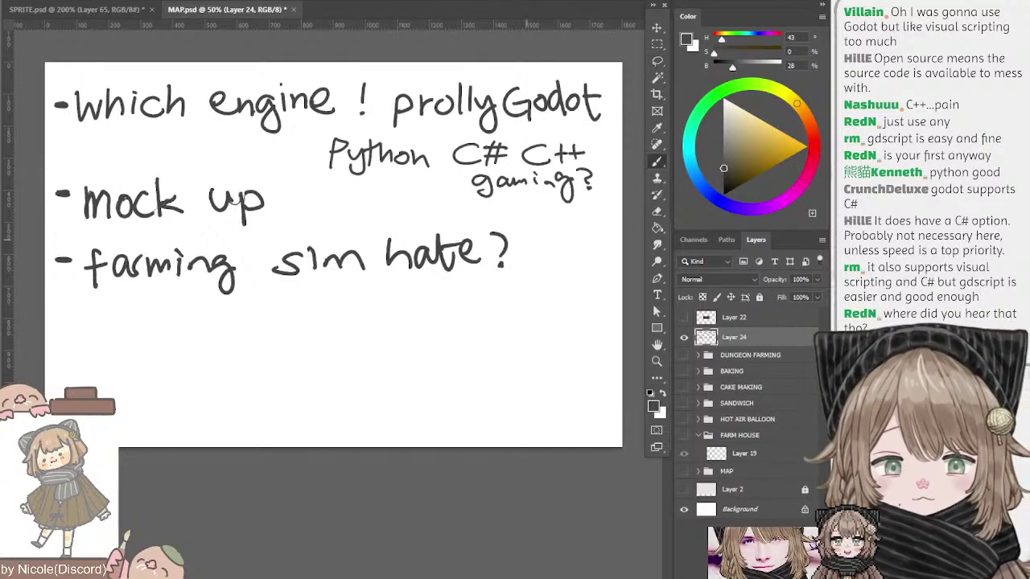
- Lasso "hate?" and nudge it slightly down to line up with "farming sim"
mouse_move(448, 202)
mouse_down()
mouse_move(466, 214)
mouse_move(454, 215)
mouse_up()
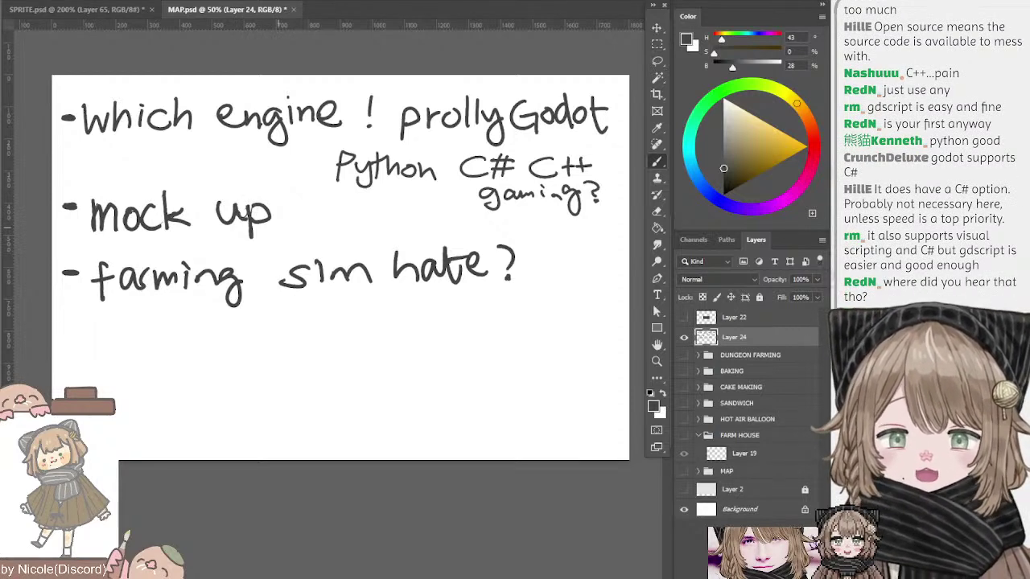
mouse_move(280, 204)
mouse_down()
mouse_move(293, 243)
mouse_move(279, 218)
mouse_up()
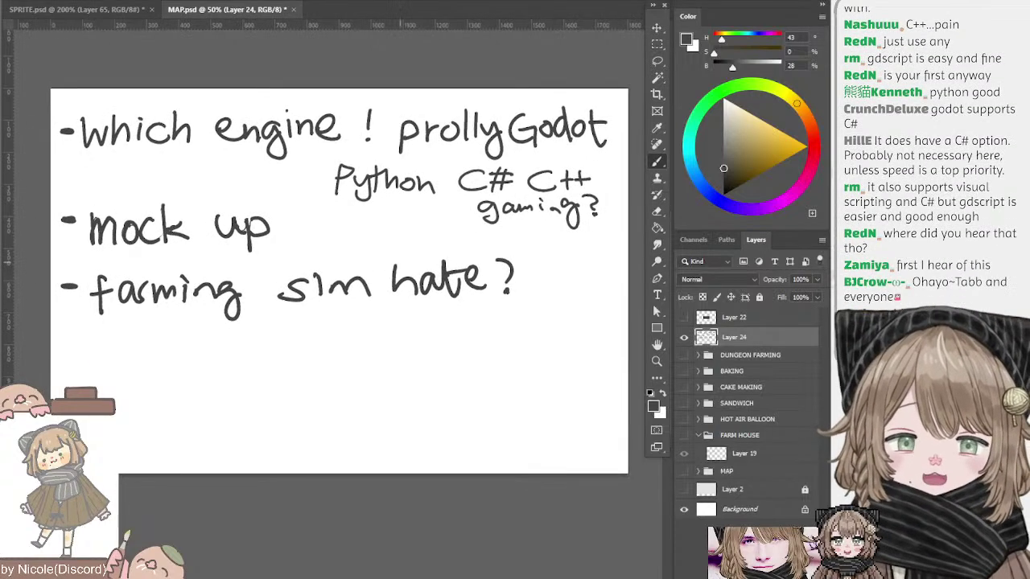
key(l)
drag(507, 235, 411, 242)
drag(508, 267, 509, 273)
drag(455, 221, 452, 218)
key(b)
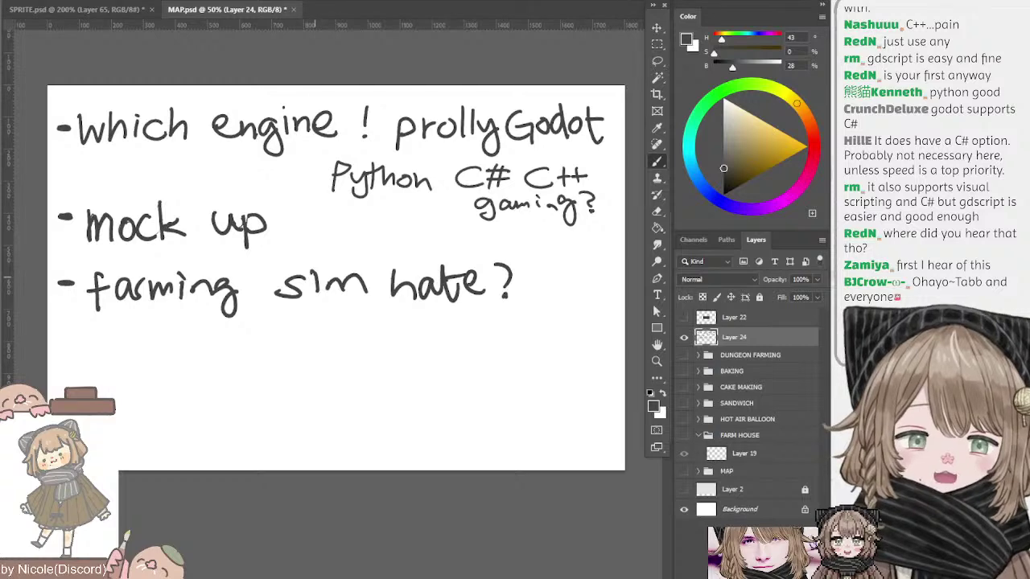
- Select the final "m" of "sim" together with "hate?", shift them slightly down, and deselect
drag(320, 277, 328, 296)
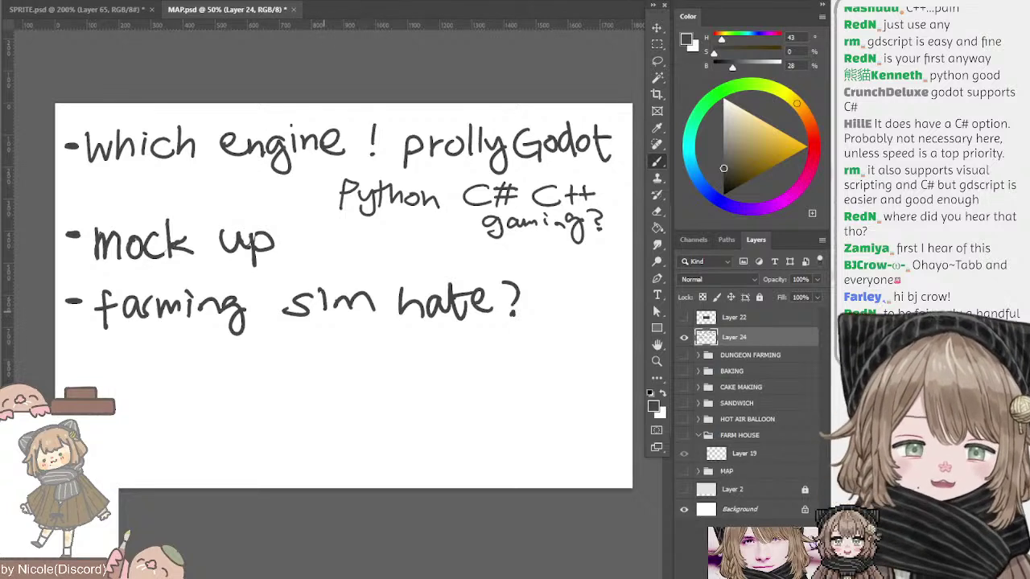
key(e)
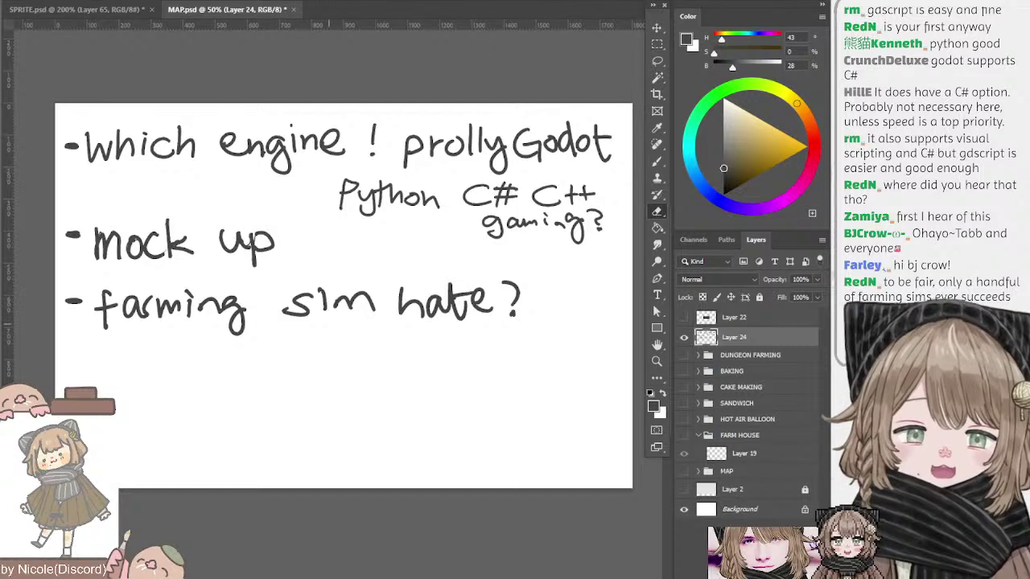
key(l)
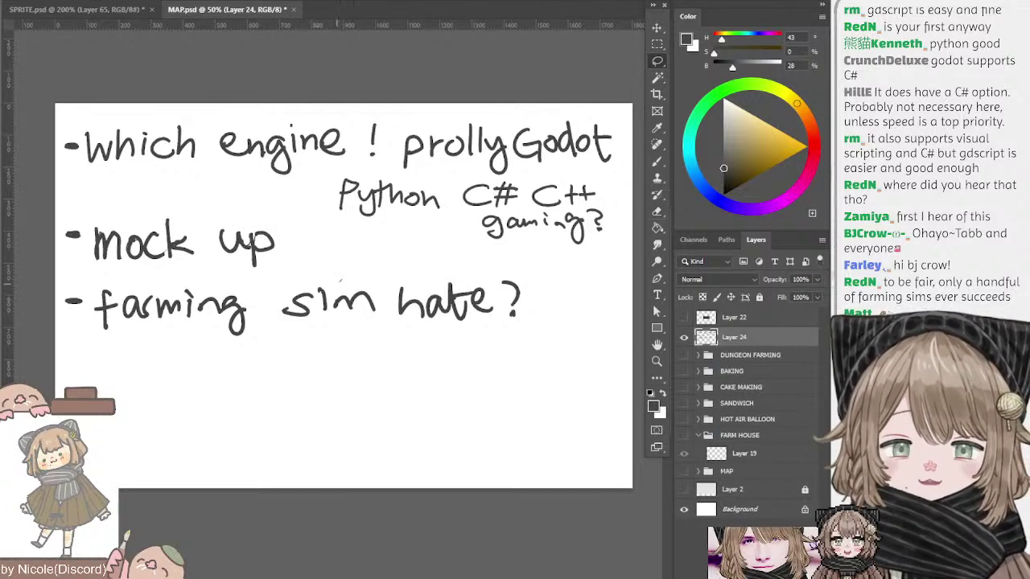
mouse_move(339, 281)
mouse_down()
mouse_move(521, 347)
mouse_move(499, 259)
mouse_move(515, 262)
mouse_up()
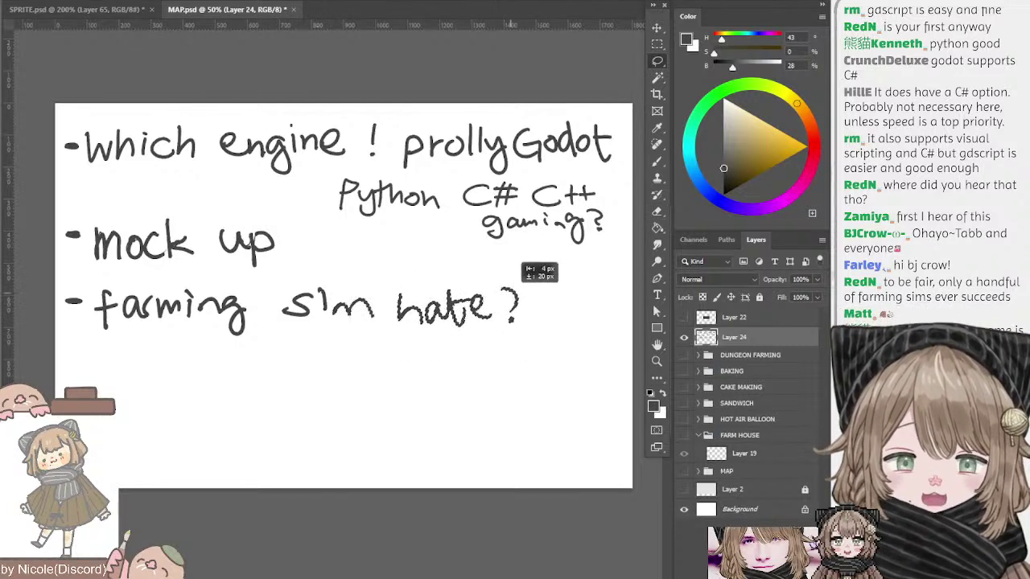
key(ctrl+d)
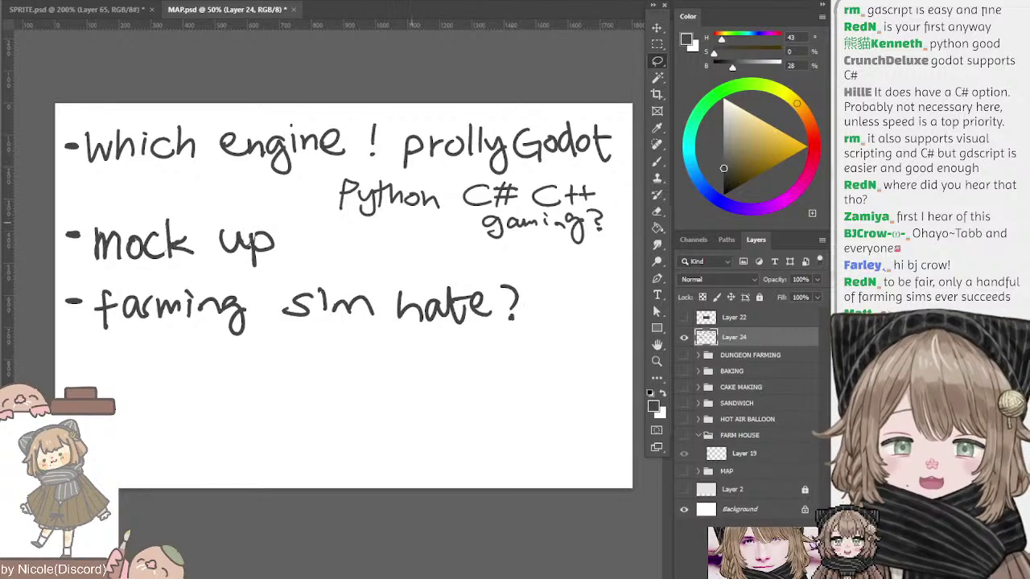
- Draw an indented sub-bullet dash beneath the "farming sim hate?" line, undoing unsatisfactory strokes
mouse_move(411, 223)
mouse_down()
mouse_move(438, 233)
mouse_move(420, 231)
mouse_up()
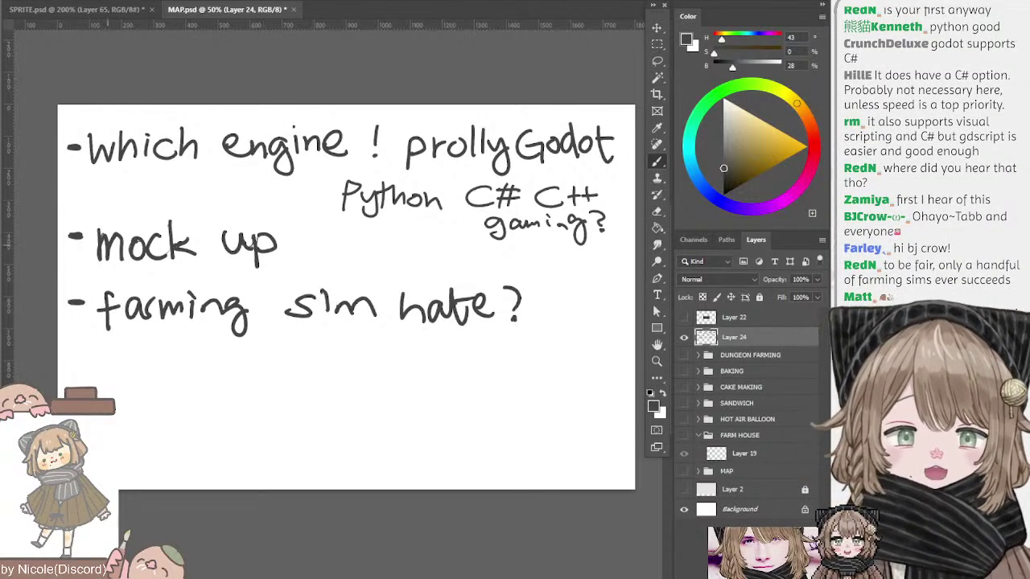
mouse_move(121, 347)
mouse_down()
mouse_move(146, 357)
mouse_move(132, 361)
mouse_up()
key(ctrl+z)
key(ctrl+z)
key(ctrl+z)
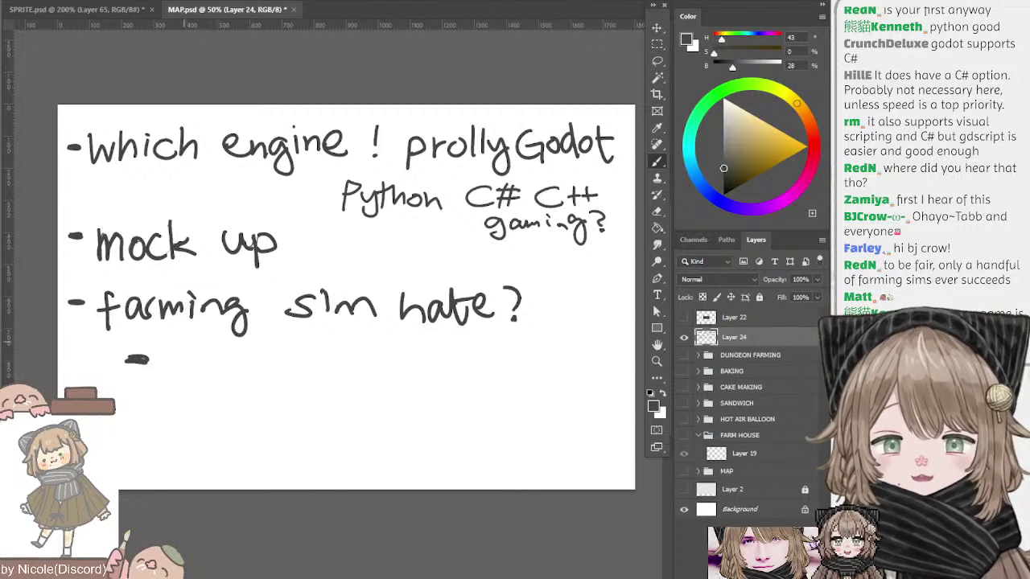
- Handwrite "add a new element!" beside the sub-bullet dash and draw an upward arrow with a filled head beneath "element"
drag(183, 341, 183, 374)
key(ctrl+z)
mouse_move(196, 354)
mouse_down()
mouse_move(178, 361)
mouse_move(200, 374)
mouse_move(220, 375)
mouse_move(239, 341)
mouse_move(298, 365)
mouse_up()
key(ctrl+z)
mouse_move(307, 346)
mouse_down()
mouse_move(310, 367)
mouse_move(358, 371)
mouse_up()
key(ctrl+z)
mouse_move(362, 359)
mouse_down()
mouse_move(387, 352)
mouse_move(397, 374)
mouse_move(413, 353)
mouse_move(464, 371)
mouse_move(483, 354)
mouse_move(494, 370)
mouse_move(500, 350)
mouse_move(519, 369)
mouse_move(529, 350)
mouse_move(559, 369)
mouse_up()
drag(568, 327, 570, 373)
mouse_move(563, 346)
mouse_down()
mouse_move(591, 354)
mouse_move(612, 310)
mouse_up()
click(597, 365)
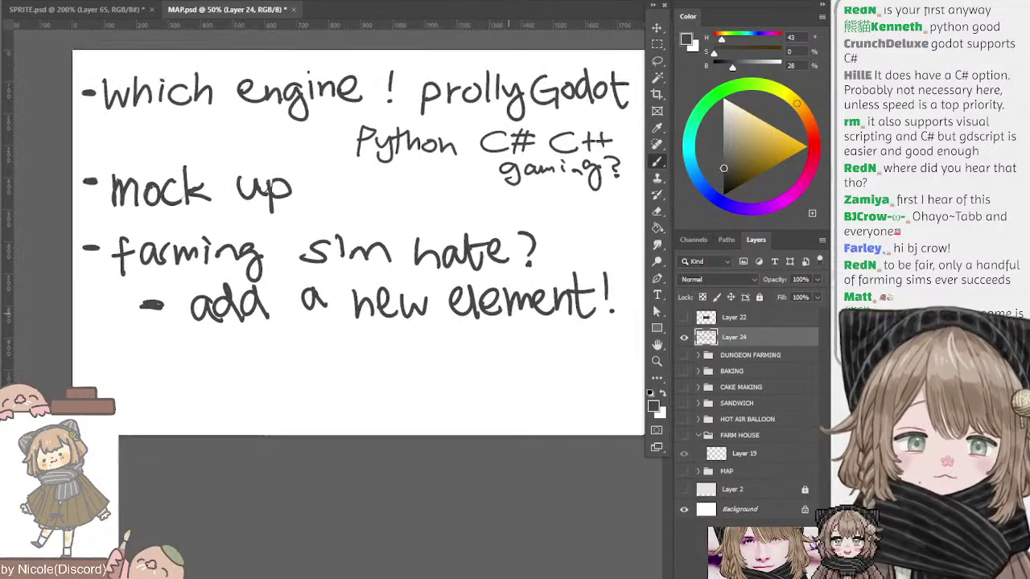
mouse_move(469, 328)
mouse_down()
mouse_move(472, 362)
mouse_move(478, 338)
mouse_up()
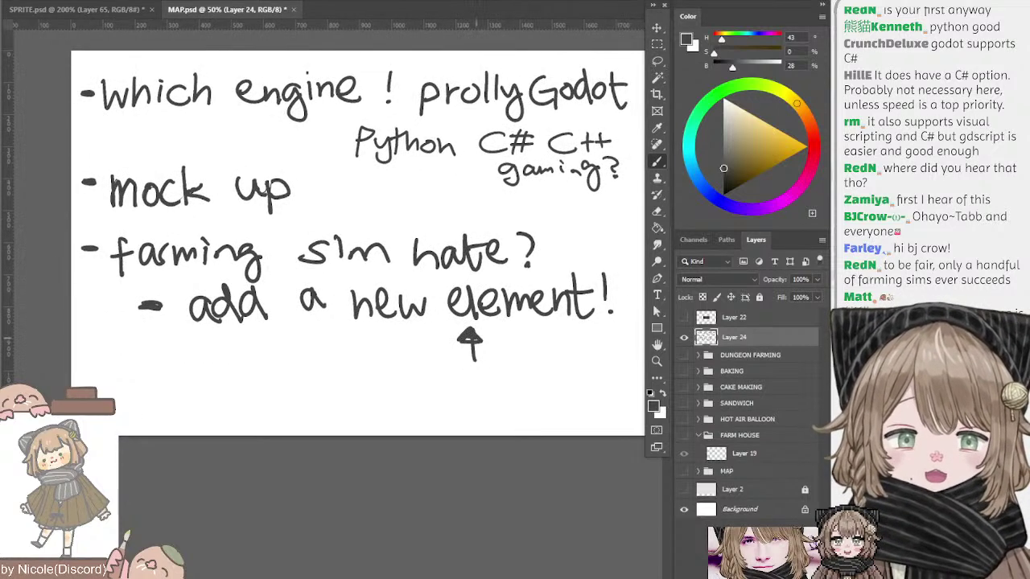
drag(422, 309, 427, 333)
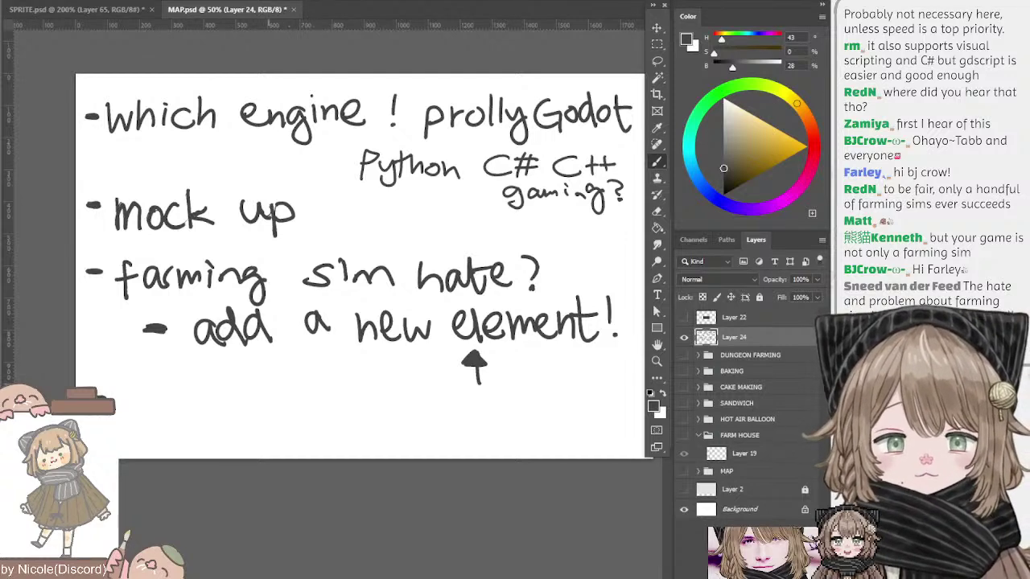
- Hide the handwritten notes layer, show and expand the BAKING group, and hide its INSPO layer
click(683, 337)
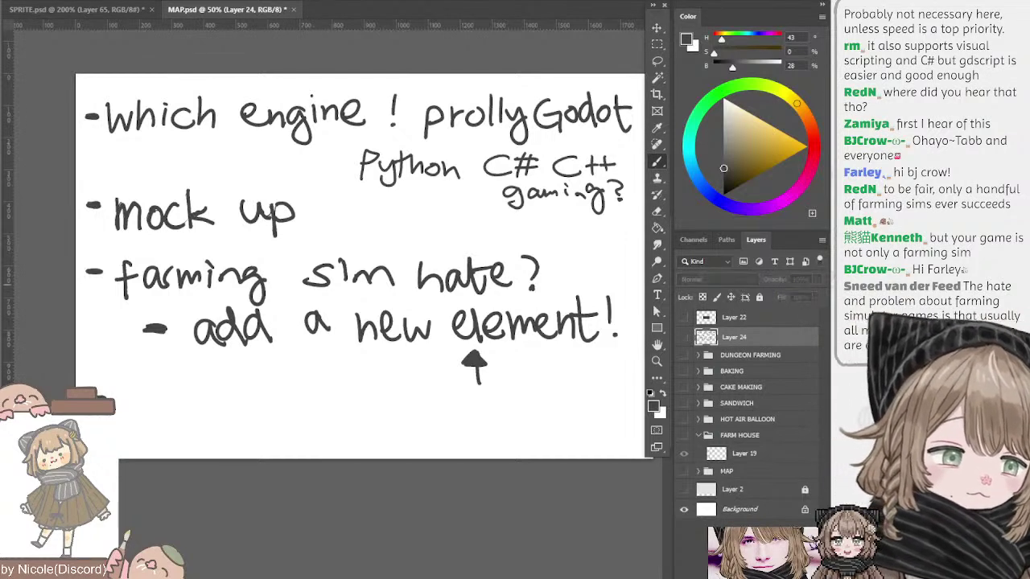
click(684, 372)
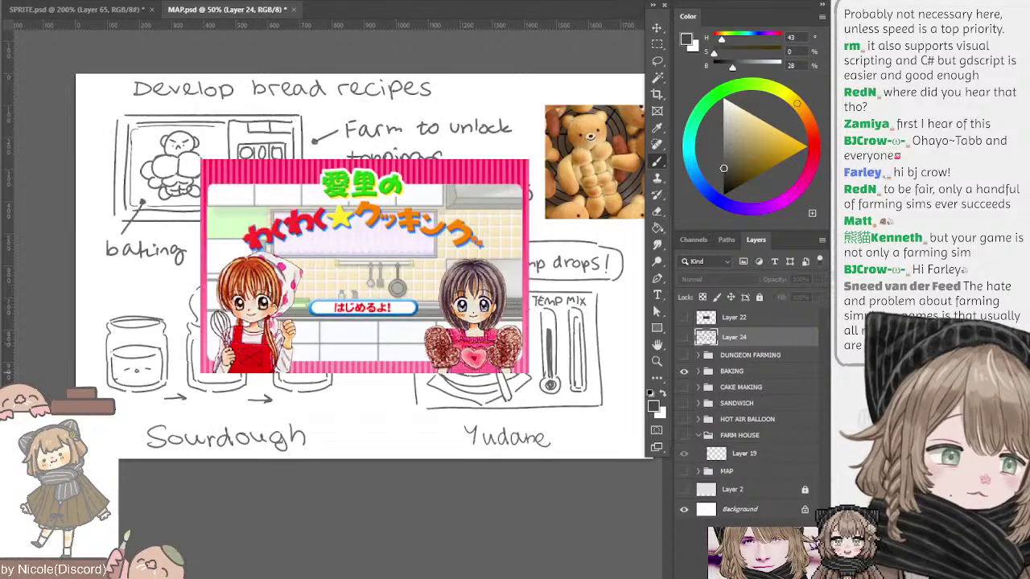
click(698, 372)
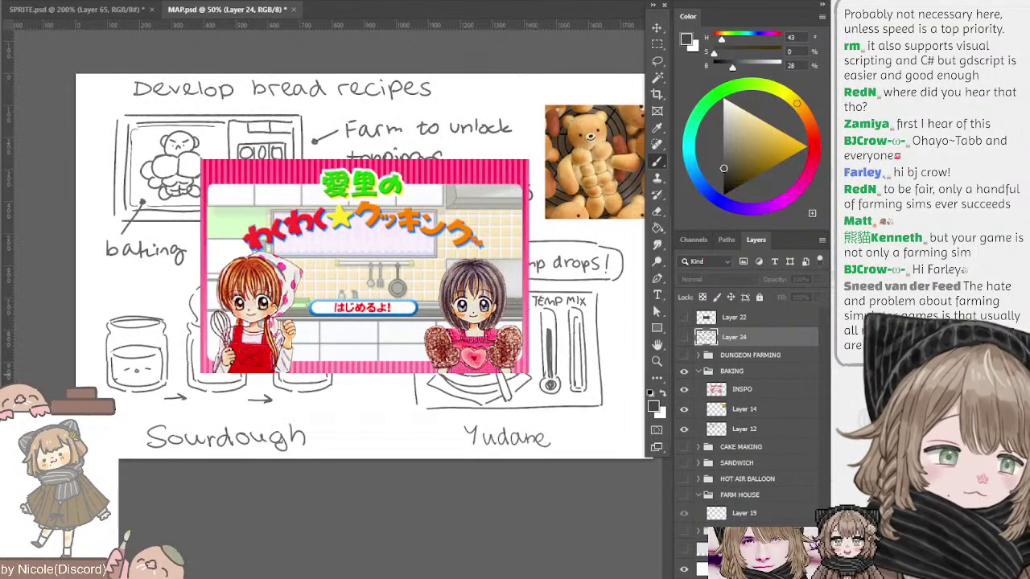
click(684, 388)
mouse_move(604, 211)
mouse_down()
mouse_move(551, 259)
mouse_move(569, 254)
mouse_move(537, 267)
mouse_move(530, 255)
mouse_up()
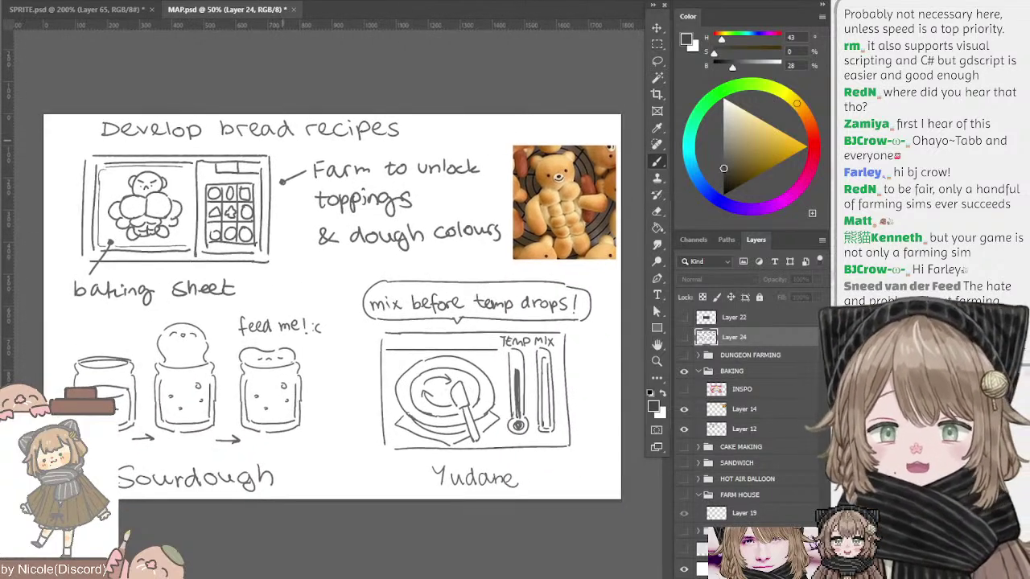
- Add a new empty layer and place it inside the BAKING group, directly below Layer 12
ctrl+click(268, 156)
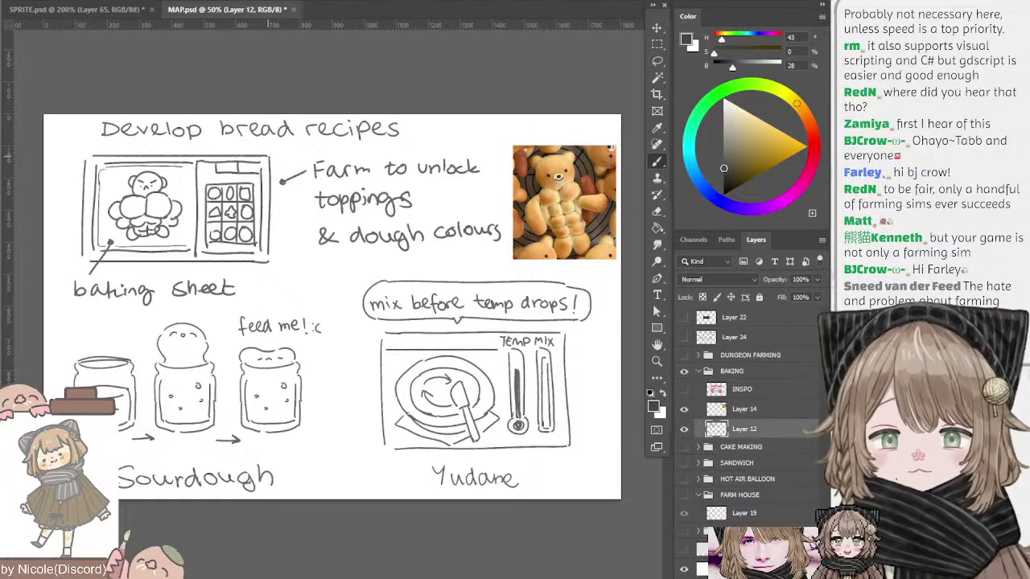
drag(348, 163, 369, 171)
click(741, 447)
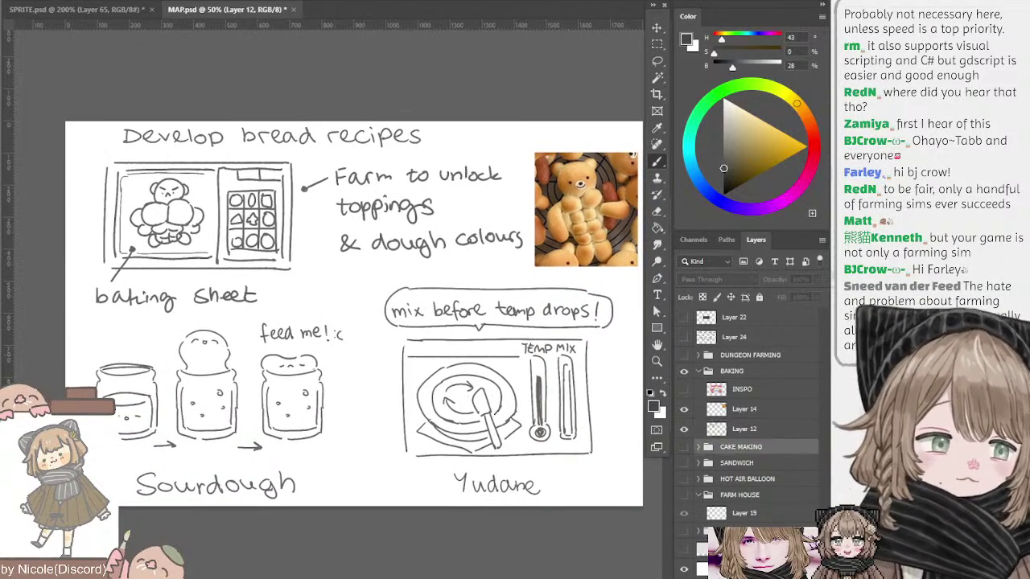
key(ctrl+shift+alt+n)
drag(741, 449, 741, 441)
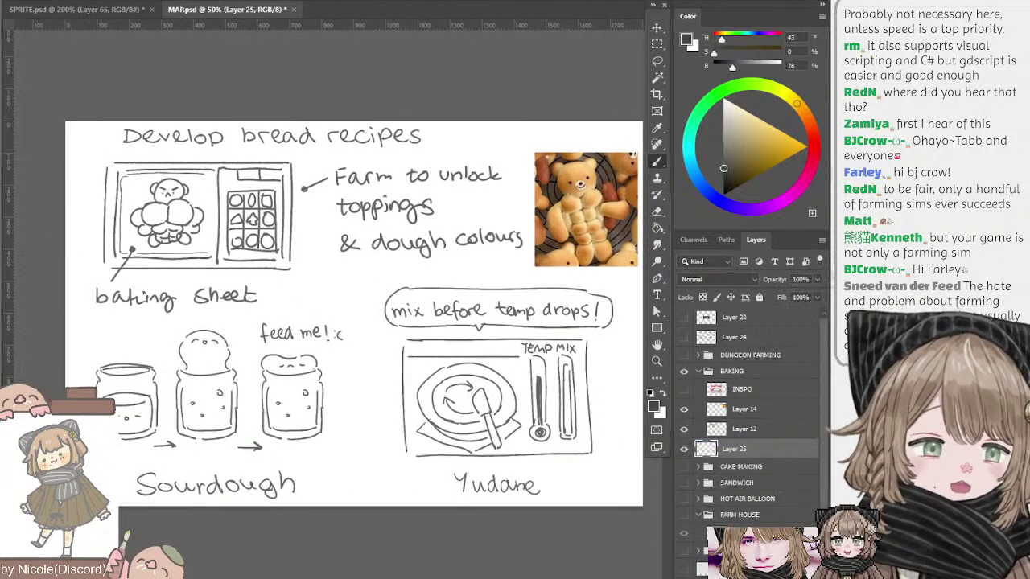
- Set the painting colour to a light dough tan with hue 37, saturation 25 and brightness 93
key(ctrl+plus)
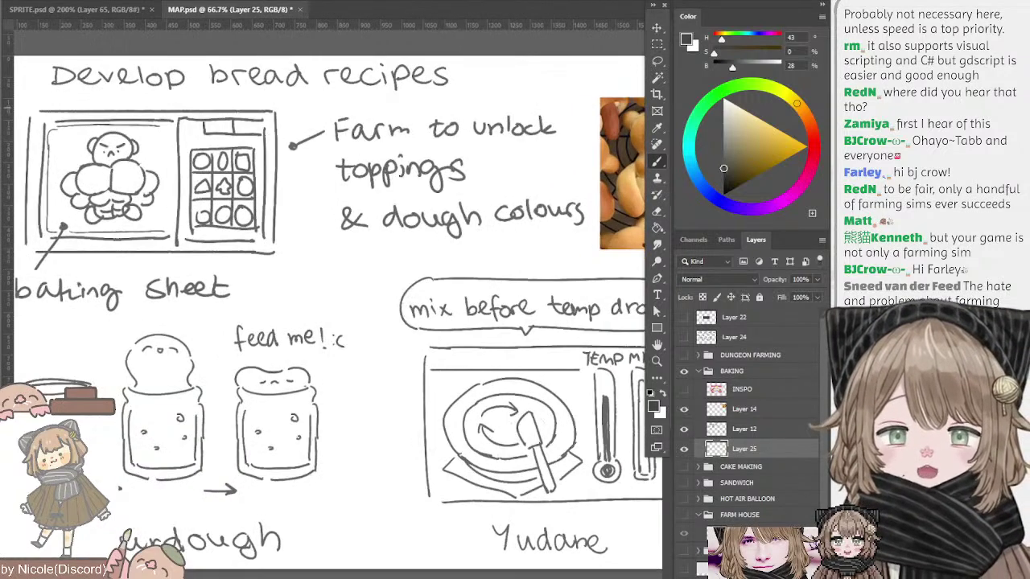
key(ctrl+plus)
drag(168, 88, 416, 230)
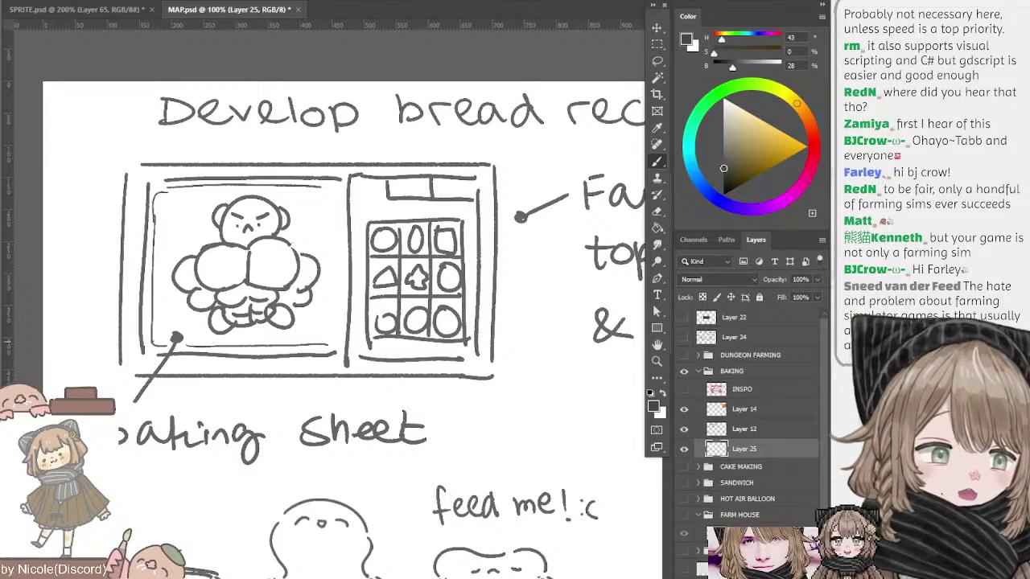
click(741, 116)
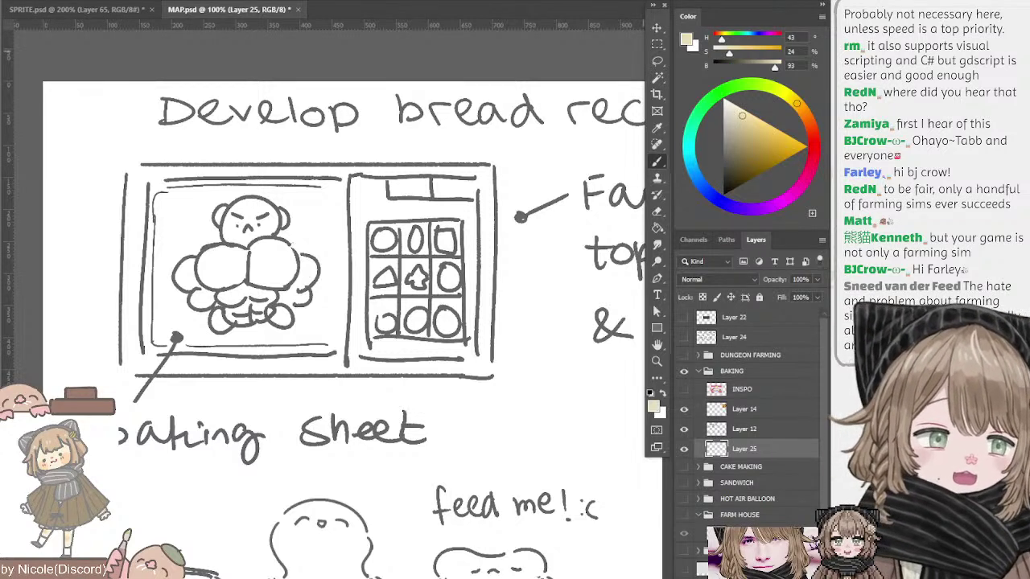
click(807, 120)
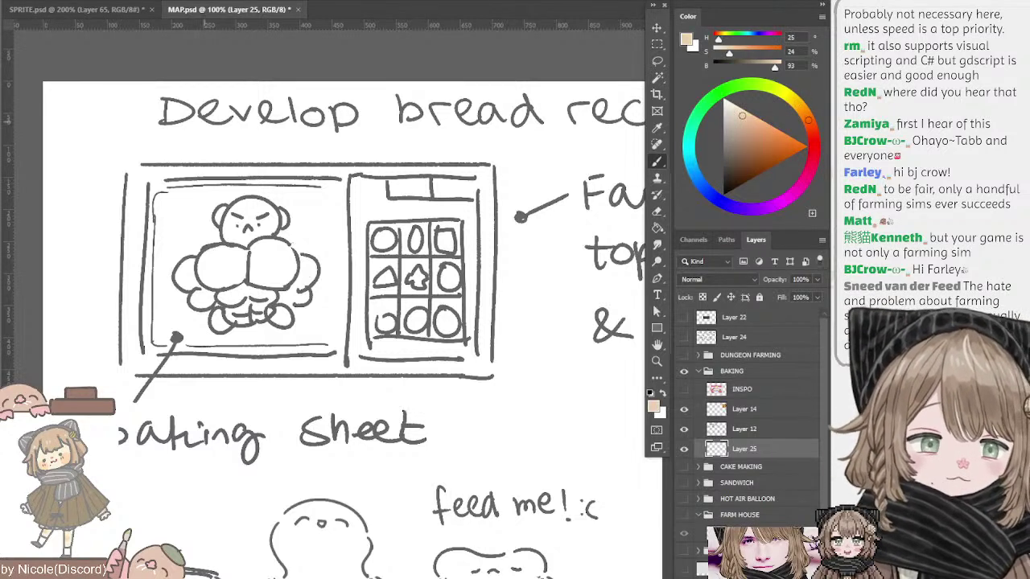
click(742, 116)
click(798, 106)
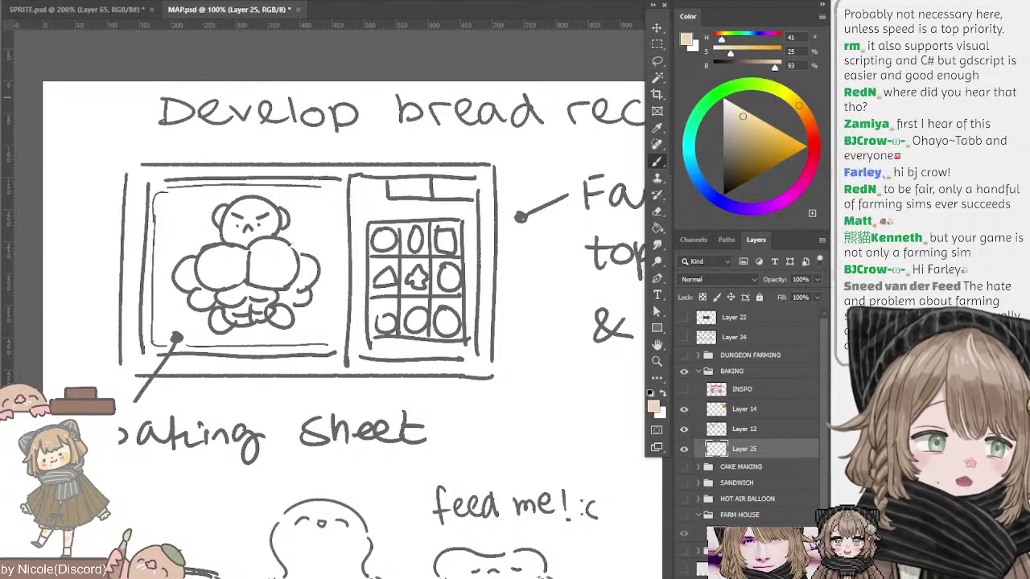
click(803, 110)
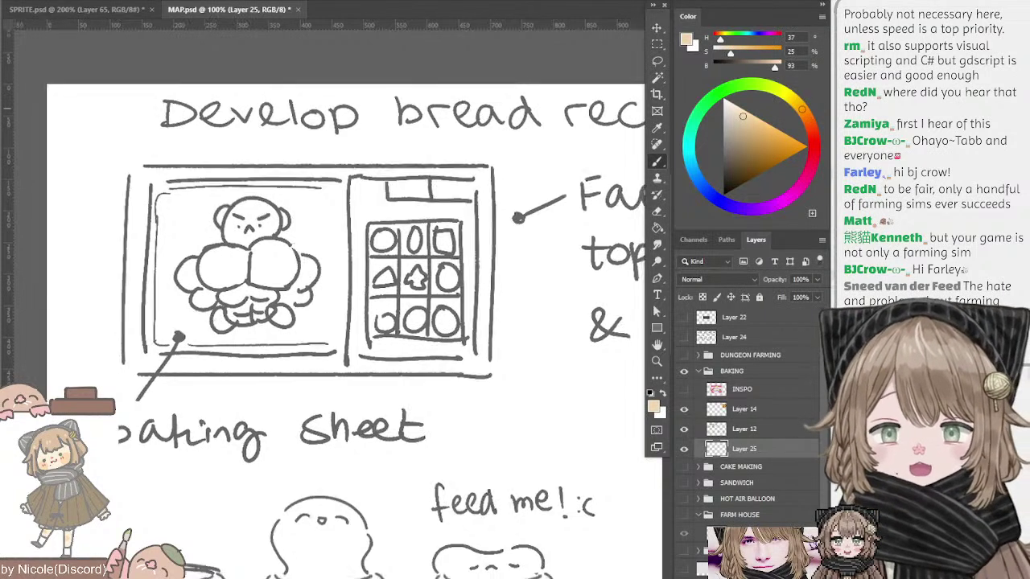
- Paint both chest halves of the muscular bread bear on the baking sheet with the dough tan
key(ctrl+minus)
mouse_move(496, 285)
mouse_down()
mouse_move(378, 192)
mouse_move(283, 195)
mouse_up()
scroll(331, 298, right, 2)
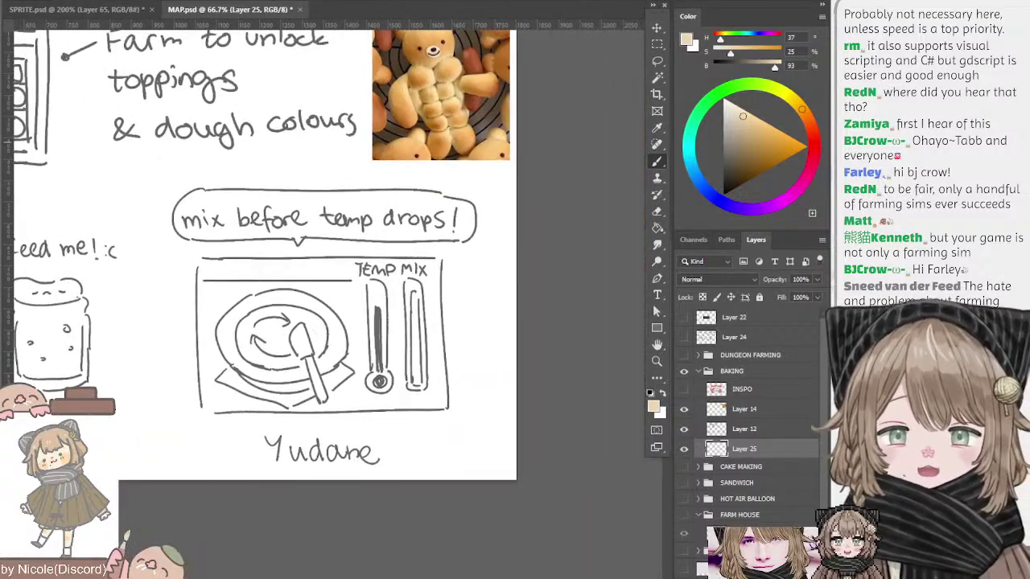
key(ctrl+plus)
mouse_move(215, 312)
mouse_down()
mouse_move(403, 477)
mouse_move(499, 531)
mouse_up()
mouse_move(105, 91)
mouse_down()
mouse_move(244, 195)
mouse_move(325, 192)
mouse_move(366, 164)
mouse_up()
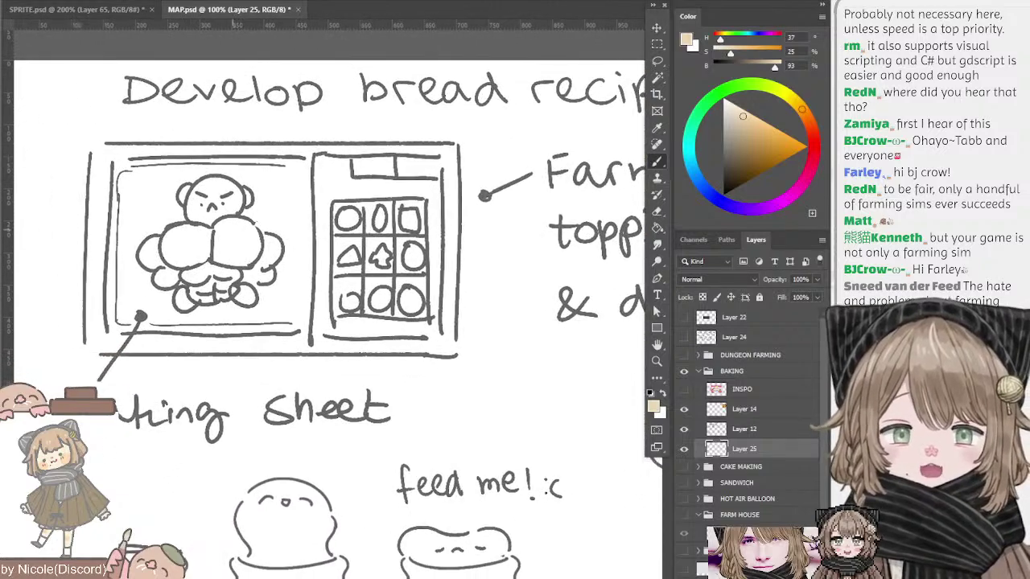
drag(219, 229, 241, 256)
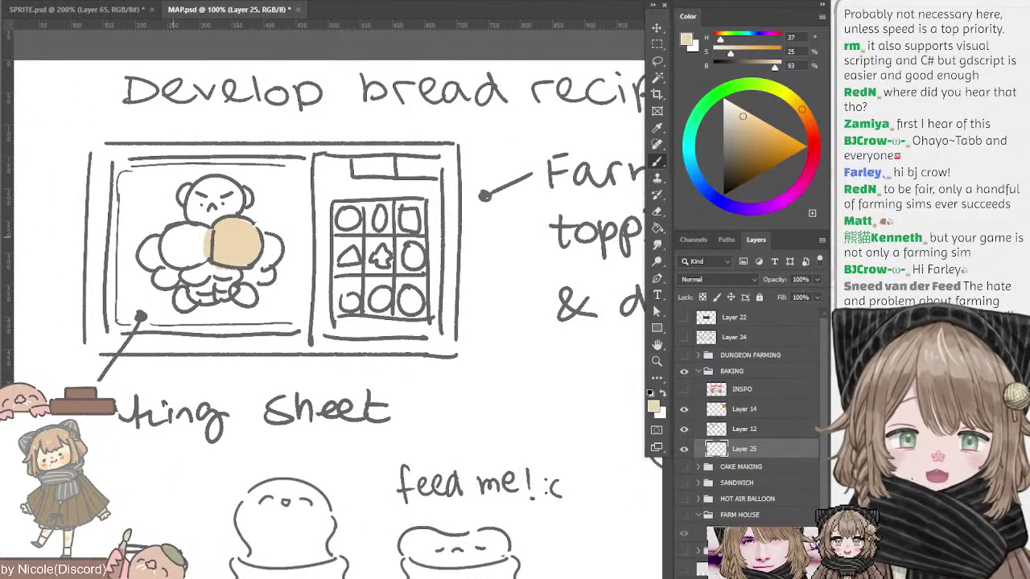
drag(184, 242, 189, 247)
key(ctrl+z)
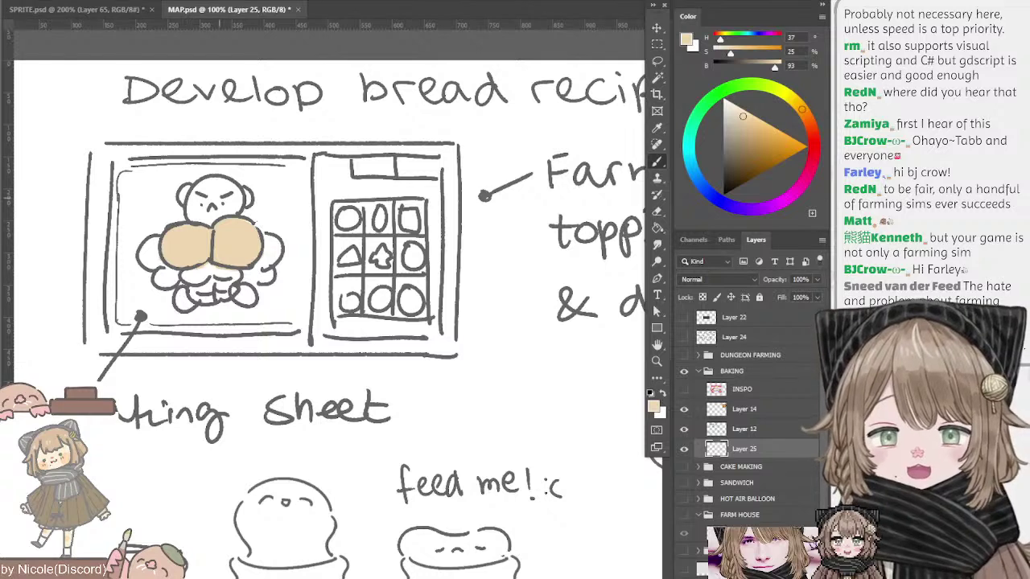
- Fill the bread bear's head, arms, belly and legs with the same dough tan, undoing a stray stroke
mouse_move(194, 196)
mouse_down()
mouse_move(200, 210)
mouse_move(218, 202)
mouse_move(187, 197)
mouse_move(246, 204)
mouse_up()
mouse_move(143, 237)
mouse_down()
mouse_move(175, 282)
mouse_move(202, 272)
mouse_move(207, 294)
mouse_move(181, 307)
mouse_up()
mouse_move(239, 291)
mouse_down()
mouse_move(233, 304)
mouse_move(224, 297)
mouse_move(273, 256)
mouse_up()
key(ctrl+z)
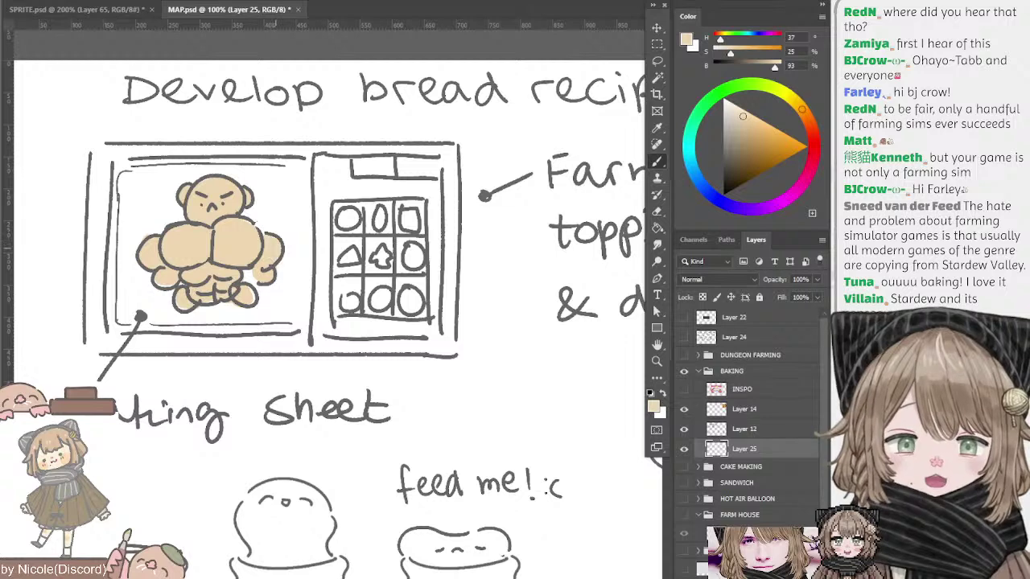
- Try shading one chest half of the bread bear with two reddish tans of hue 26, undoing both attempts
drag(366, 196, 415, 201)
click(757, 127)
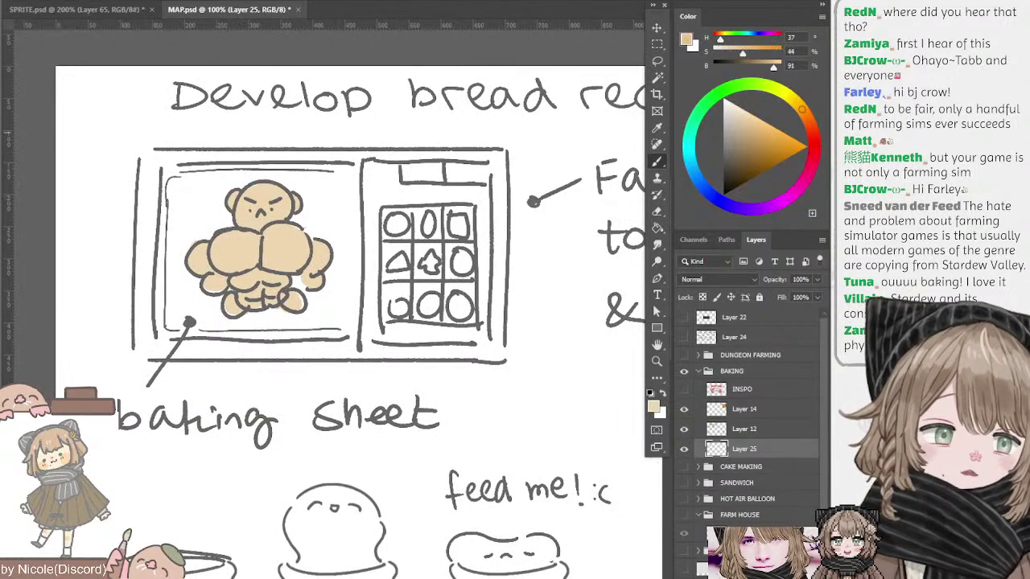
click(808, 120)
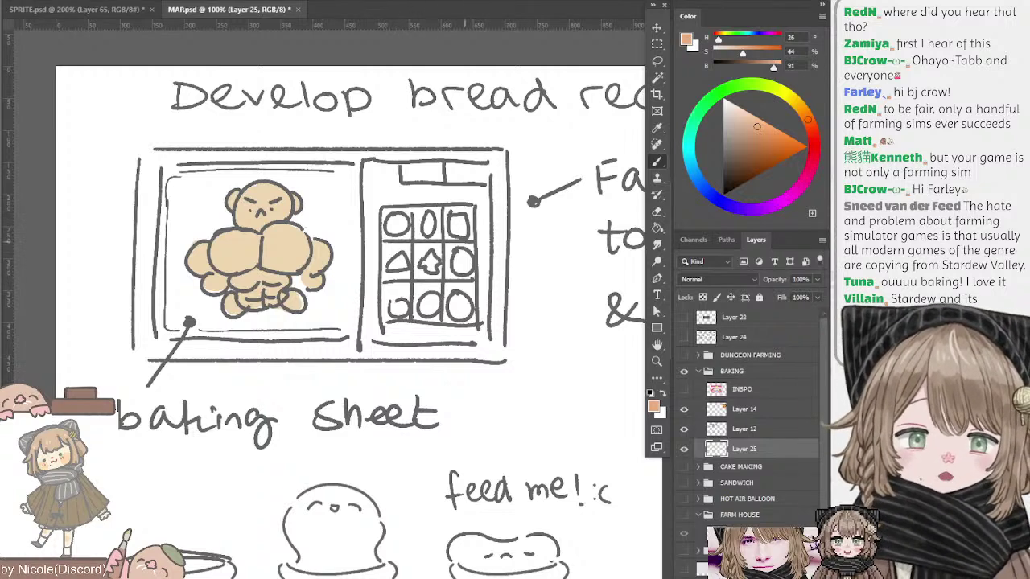
drag(375, 226, 368, 250)
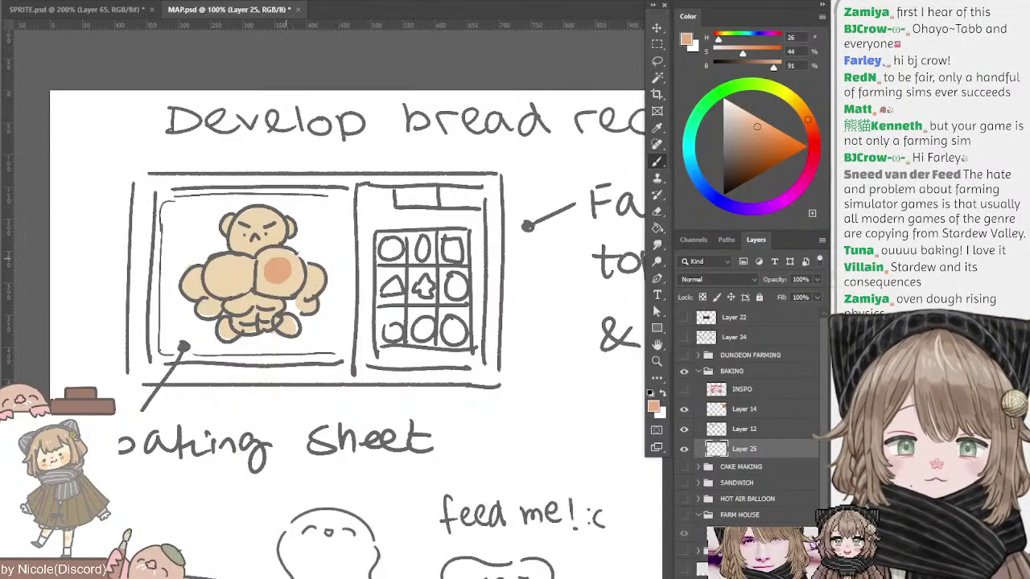
drag(749, 122, 742, 123)
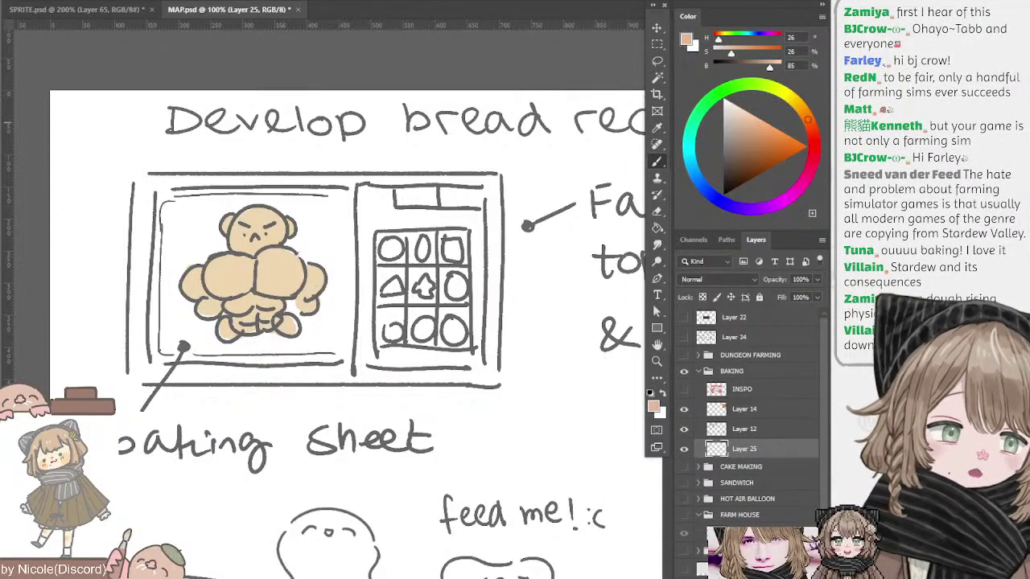
mouse_move(273, 259)
mouse_down()
mouse_move(271, 273)
mouse_move(279, 272)
mouse_up()
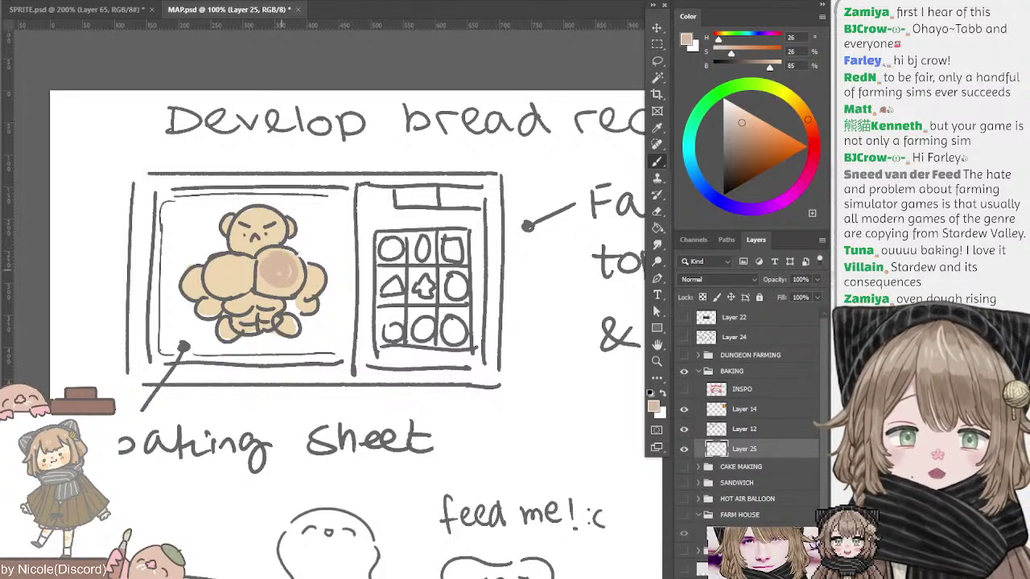
key(ctrl+z)
- Set the colour to hue 34, saturation 36, brightness 90 and shade the bread bear's chest halves and face with it
click(751, 117)
drag(751, 117, 803, 111)
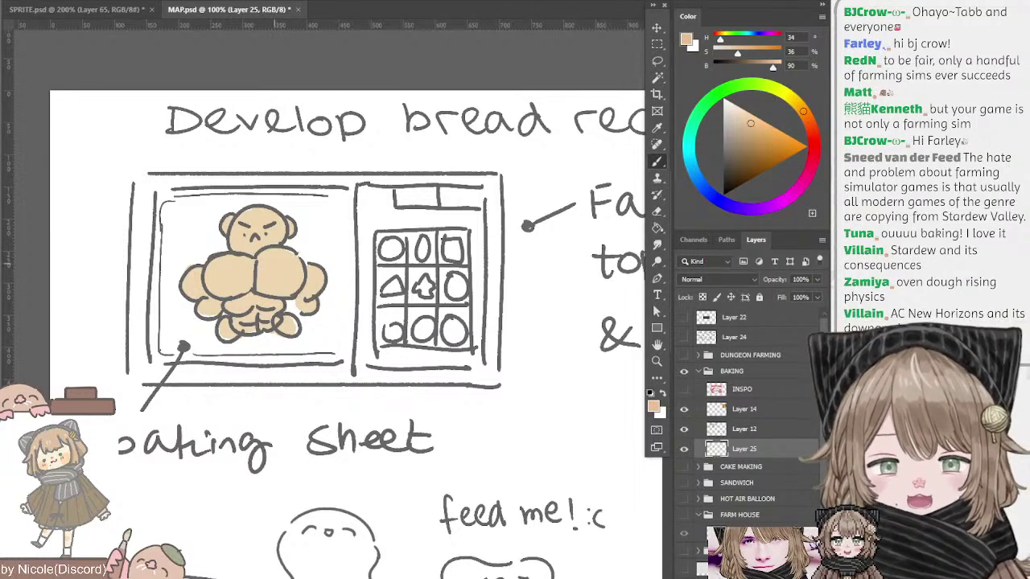
mouse_move(284, 259)
mouse_down()
mouse_move(272, 282)
mouse_move(225, 278)
mouse_up()
drag(269, 220, 248, 234)
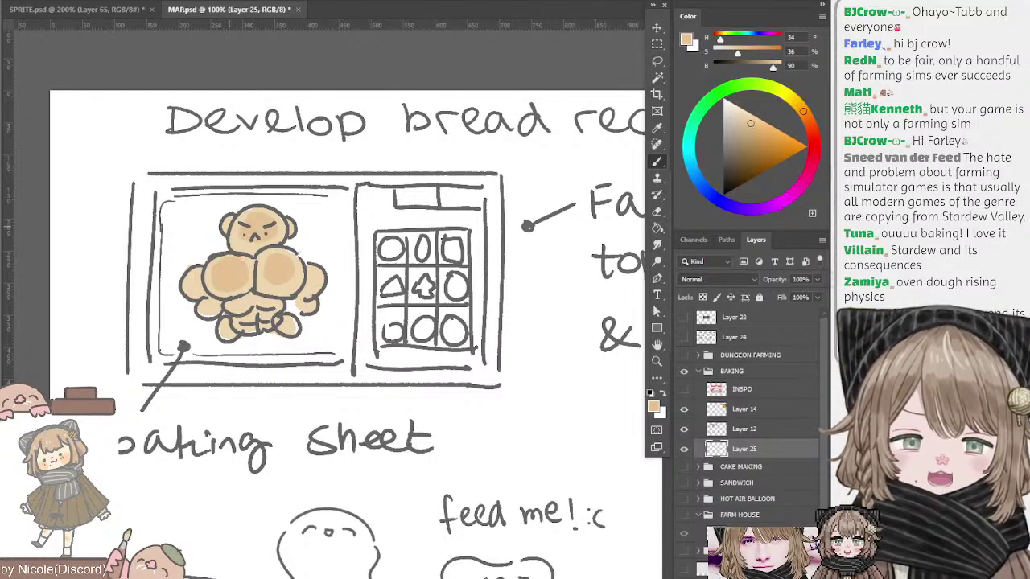
- Add the same warm tan shading to the bread bear's arms, belly and legs, undoing stray strokes
mouse_move(197, 277)
mouse_down()
mouse_move(191, 288)
mouse_move(209, 306)
mouse_up()
drag(317, 275, 308, 307)
key(ctrl+z)
mouse_move(239, 301)
mouse_down()
mouse_move(271, 304)
mouse_move(254, 330)
mouse_move(294, 319)
mouse_up()
key(ctrl+z)
drag(224, 325, 227, 330)
key(ctrl+z)
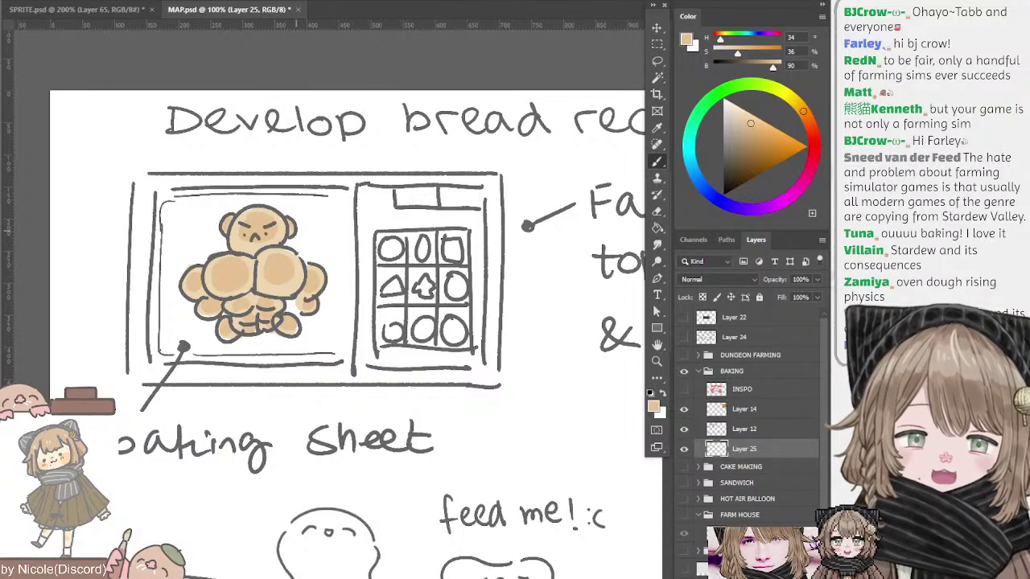
- Set the painting colour to a darker bread brown with hue 34, saturation 45 and brightness 76
click(761, 130)
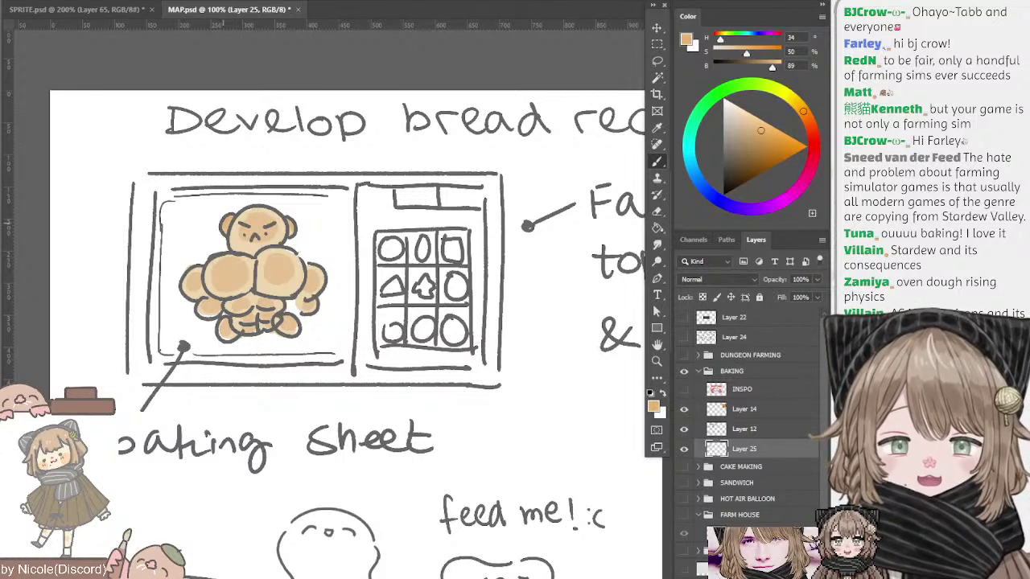
drag(761, 131, 752, 137)
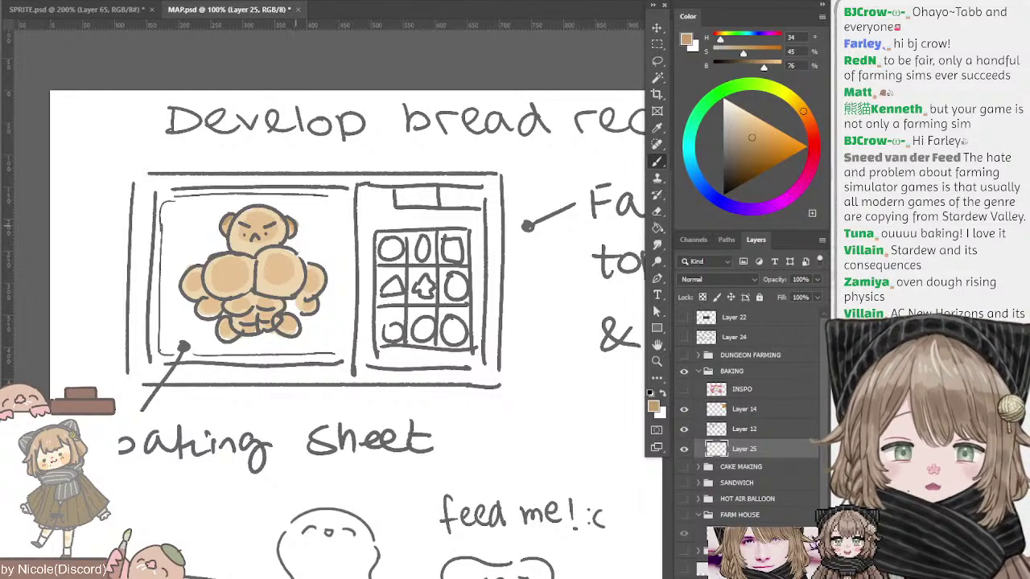
- Examine the bear-shaped bread reference photo beside the recipe notes and compare it with the coloured bear sketch
key(ctrl+minus)
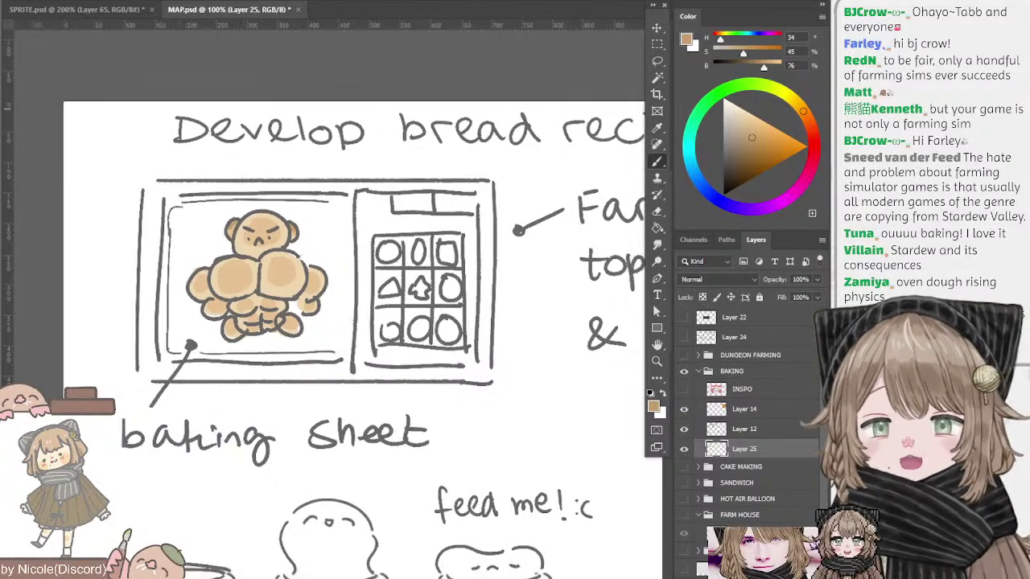
drag(281, 156, 134, 54)
drag(299, 150, 57, 159)
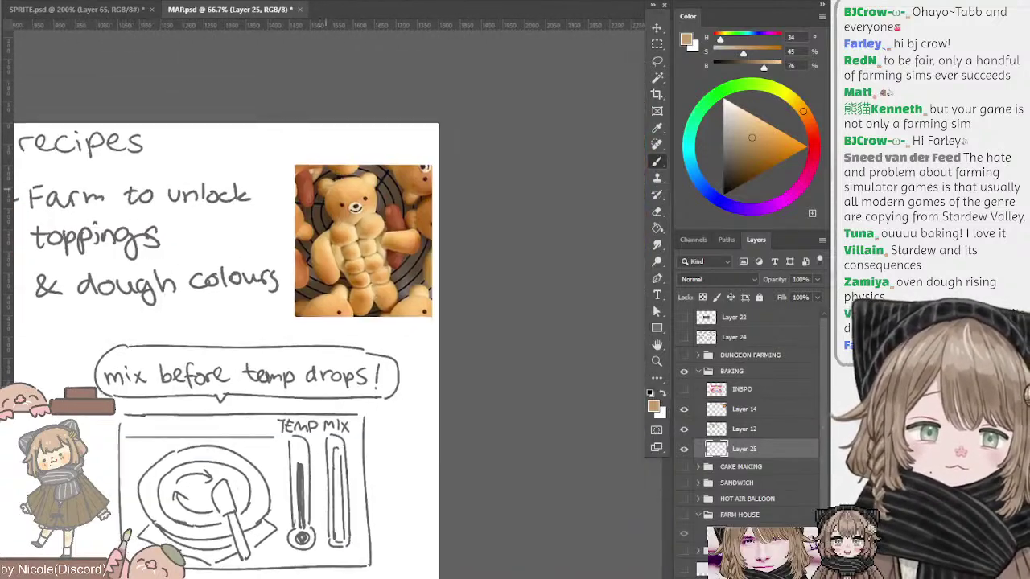
scroll(321, 322, up, 2)
scroll(322, 322, right, 3)
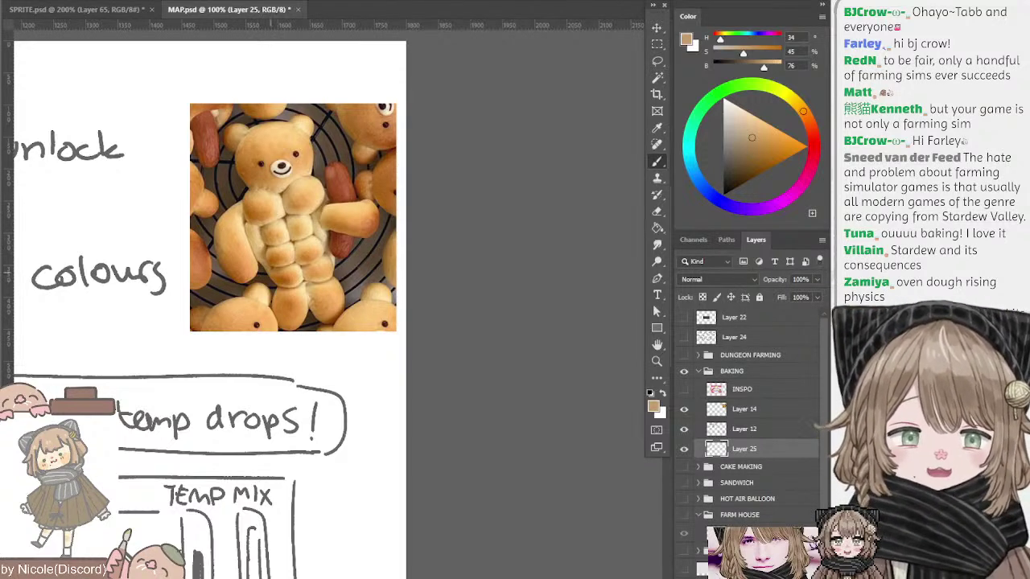
scroll(378, 322, left, 3)
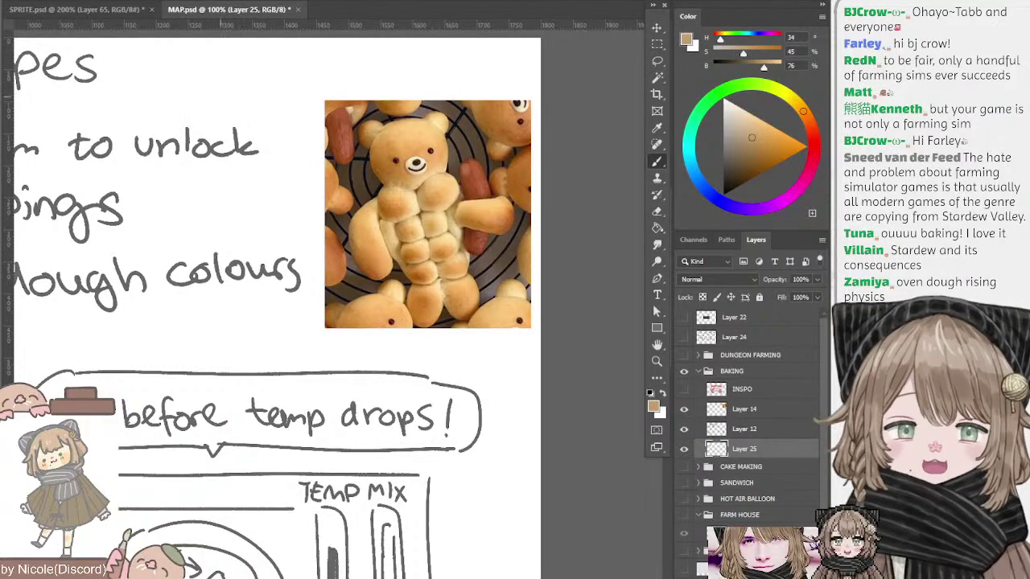
key(ctrl+minus)
drag(158, 153, 479, 97)
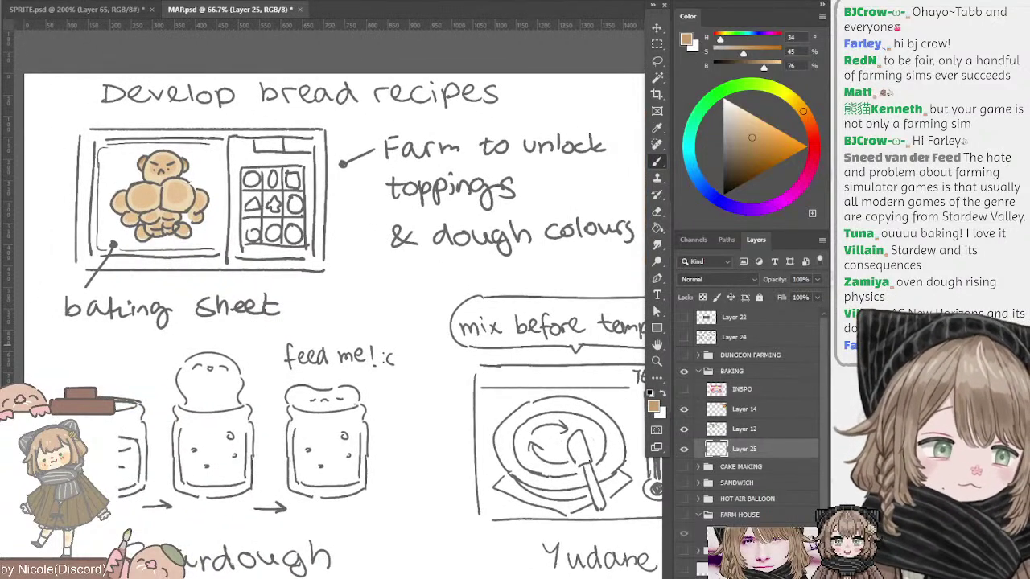
- Show the INSPO layer with the cooking game screenshot and scale the image up over the bread concept sketches
click(684, 388)
click(743, 390)
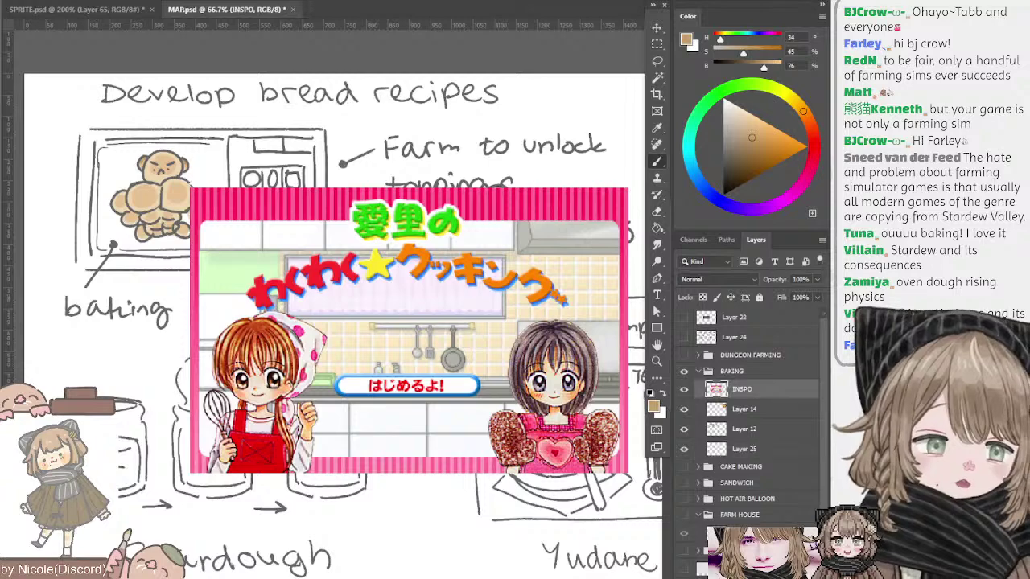
mouse_move(495, 300)
mouse_down()
mouse_move(367, 283)
mouse_move(386, 277)
mouse_up()
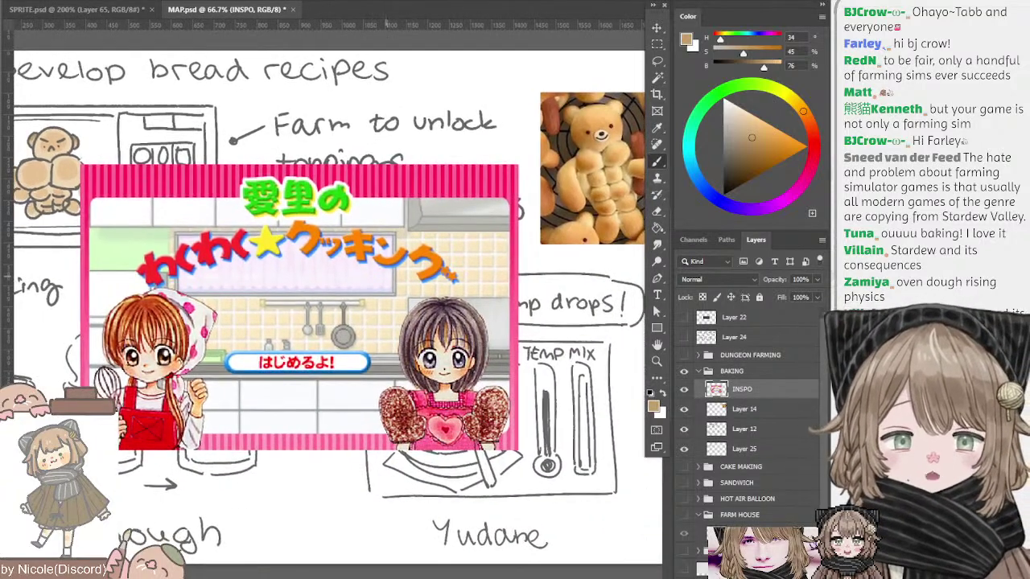
key(v)
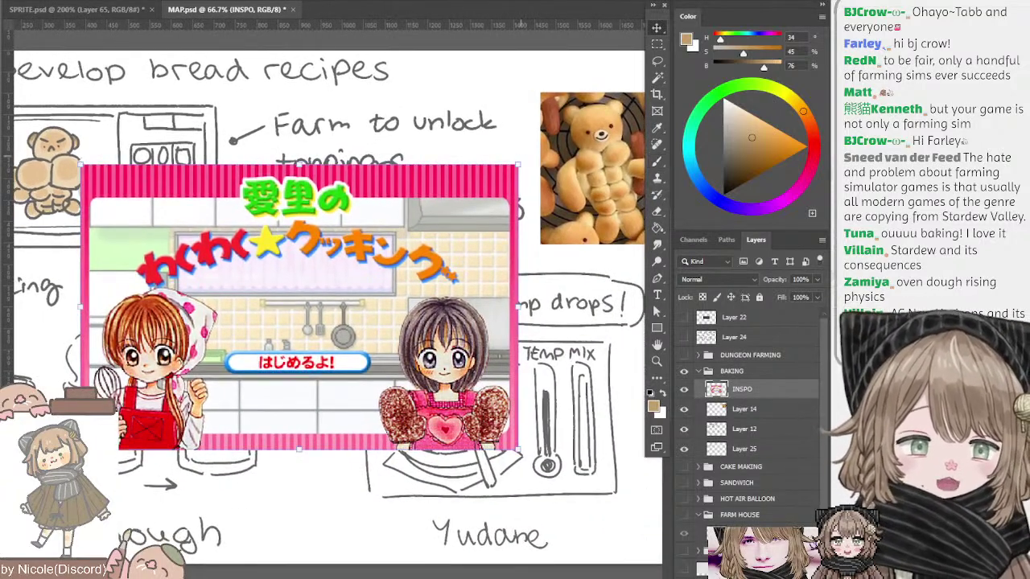
drag(519, 166, 566, 134)
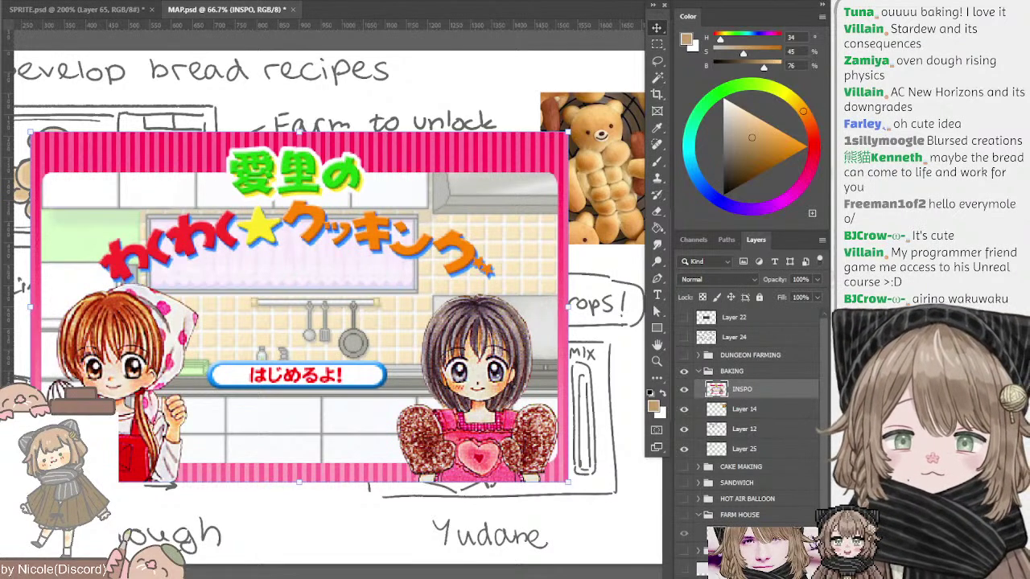
- Switch to the browser showing the Japanese cooking game and unmute the game's sound in its volume controls
key(alt+Tab)
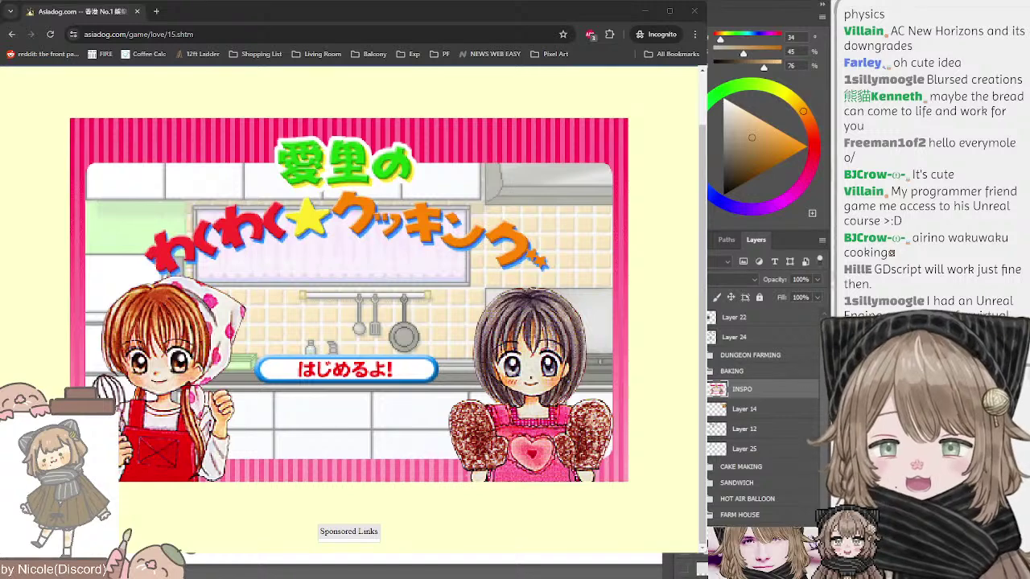
key(alt+Tab)
key(alt+Tab)
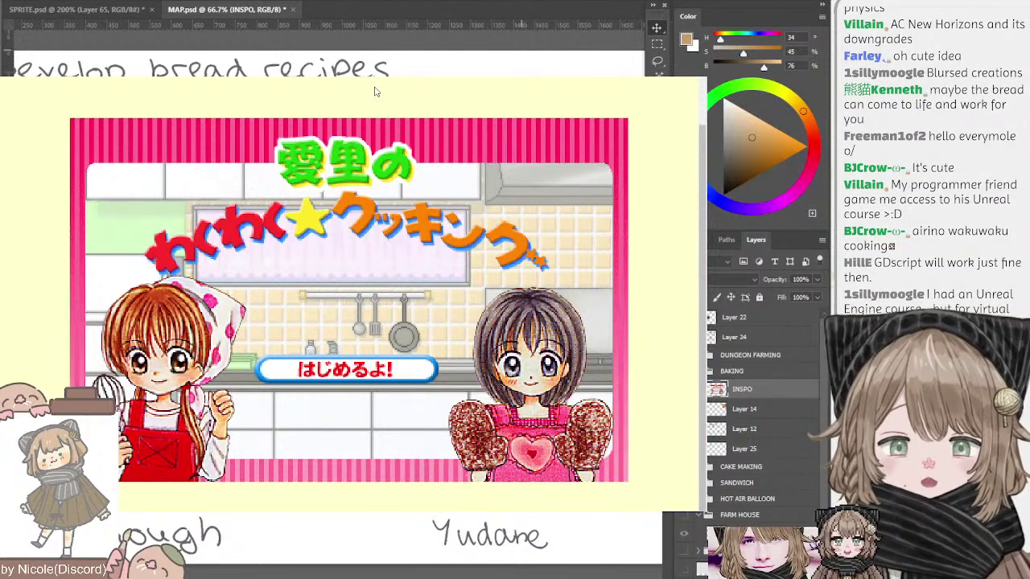
right_click(318, 304)
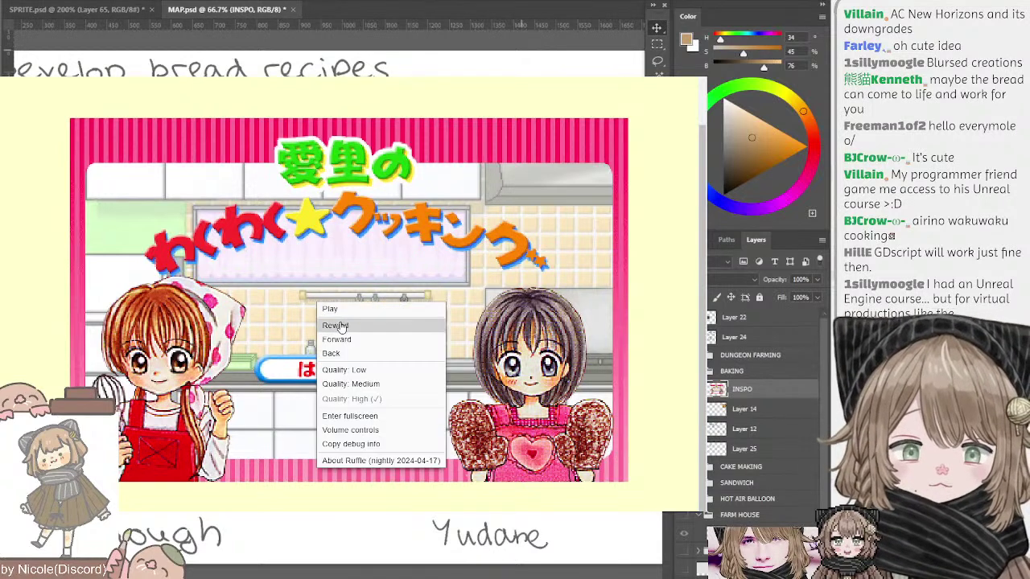
click(360, 432)
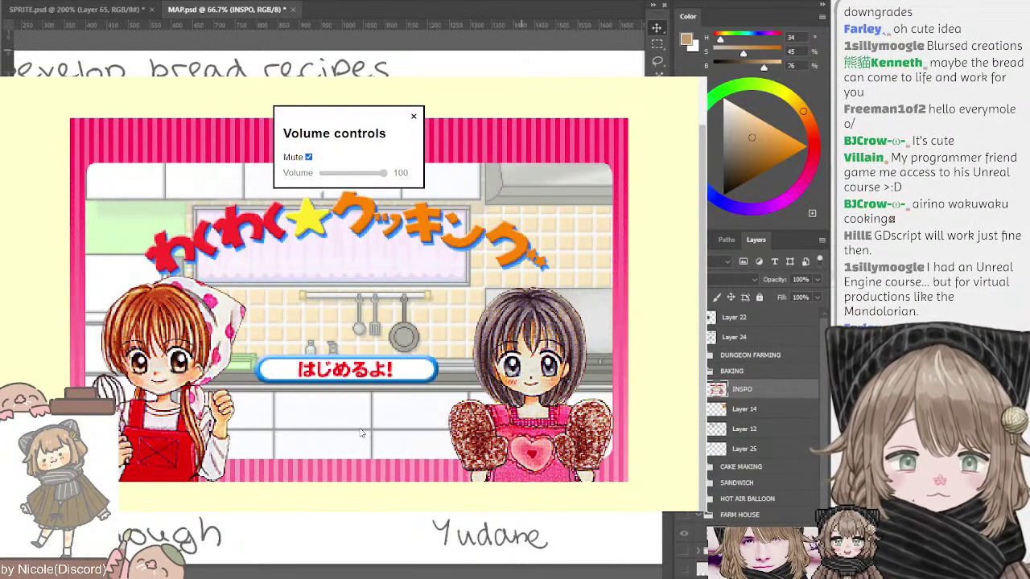
click(309, 158)
click(309, 158)
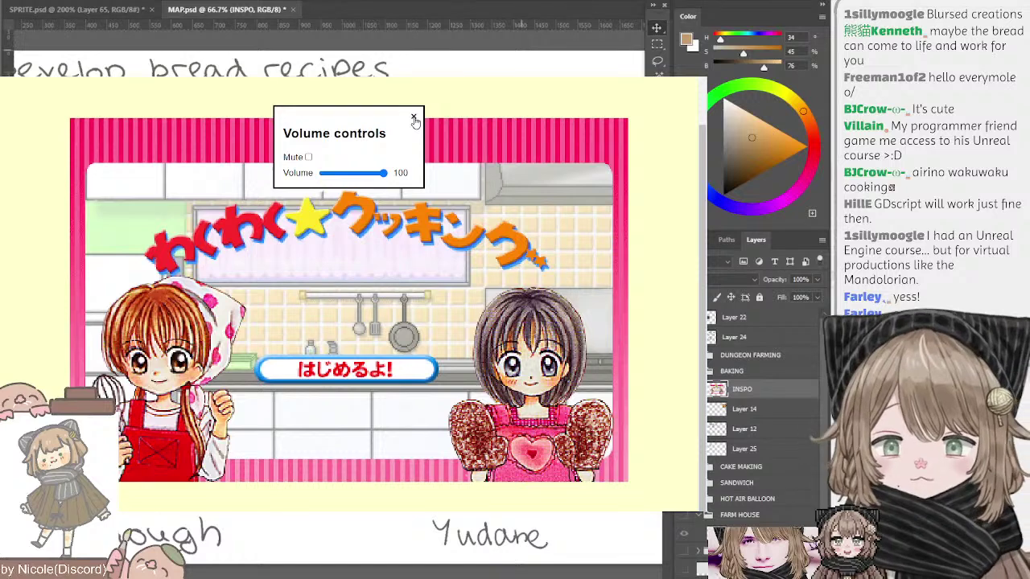
click(414, 118)
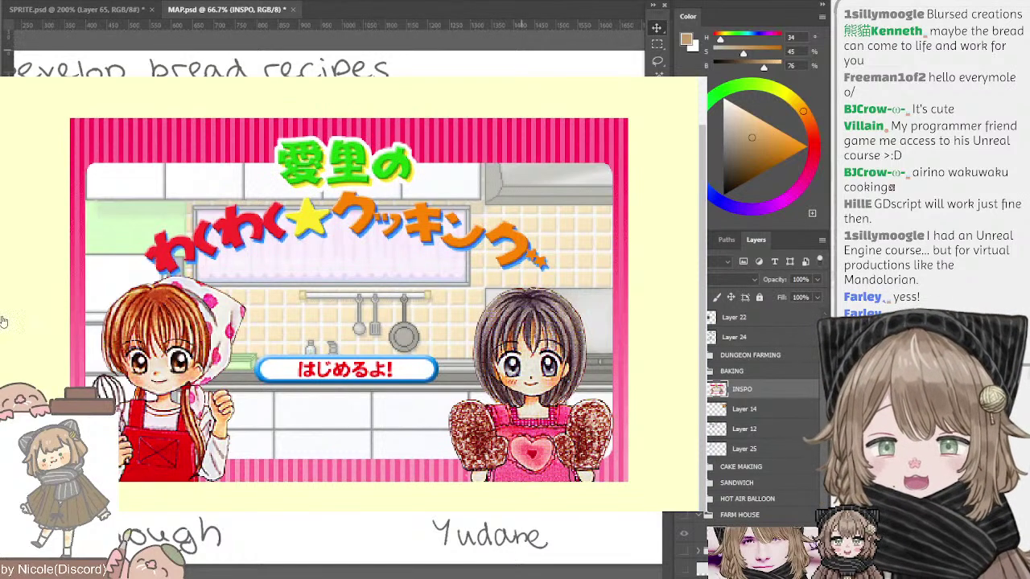
- Start the cooking game, advance through its dialogue and instructions, and whisk the cake batter around the bowl
click(346, 372)
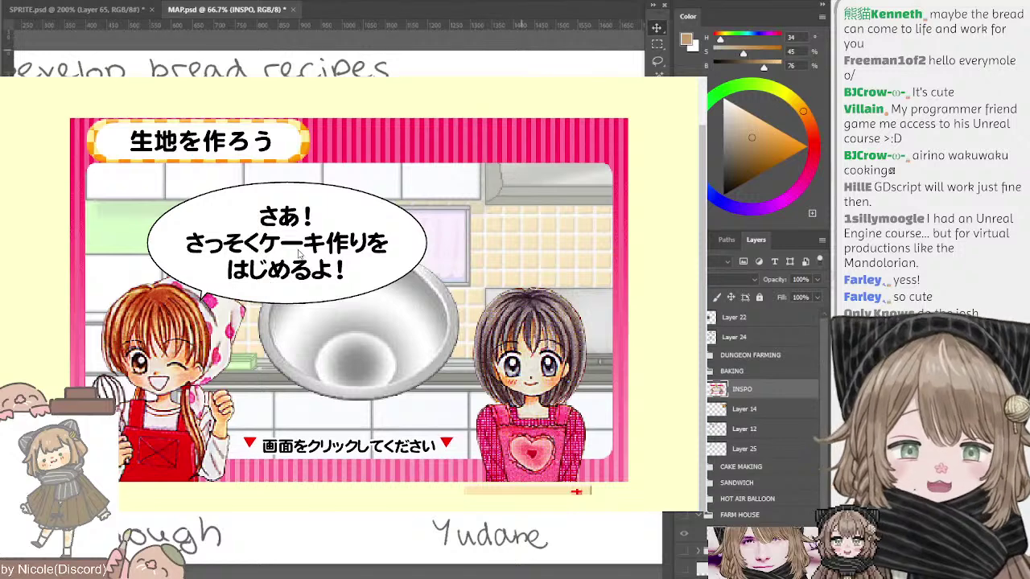
click(262, 260)
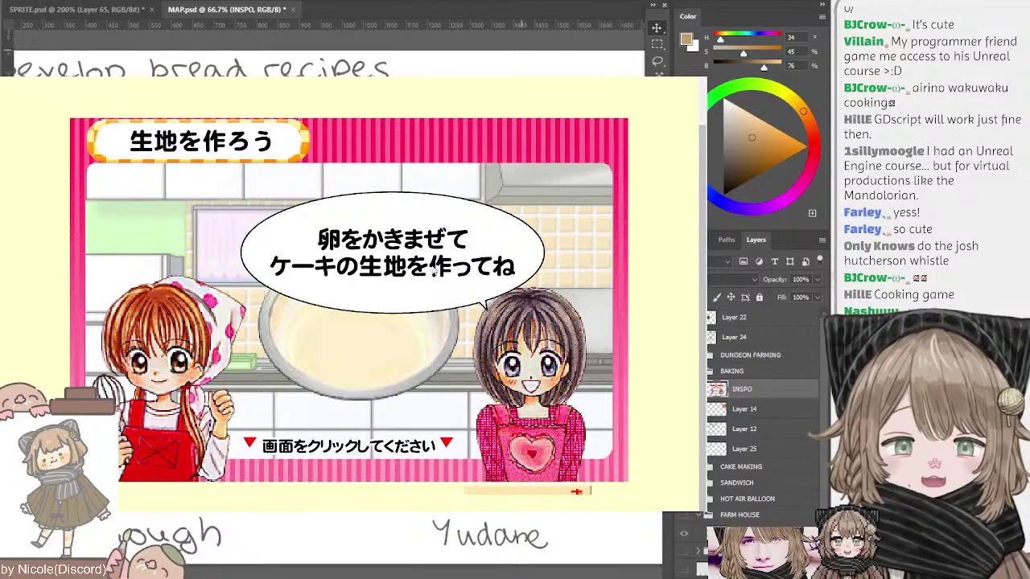
click(436, 270)
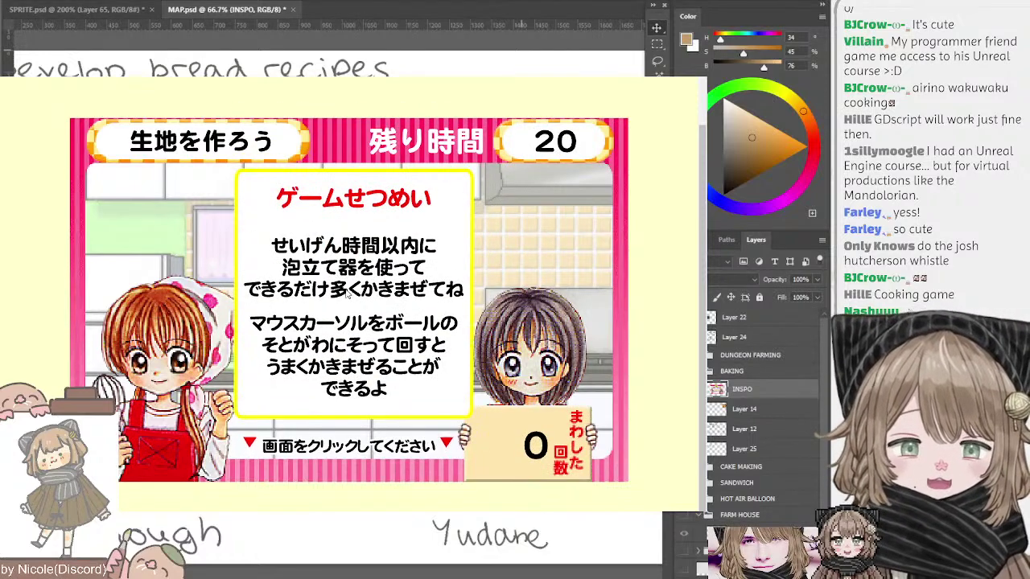
click(348, 294)
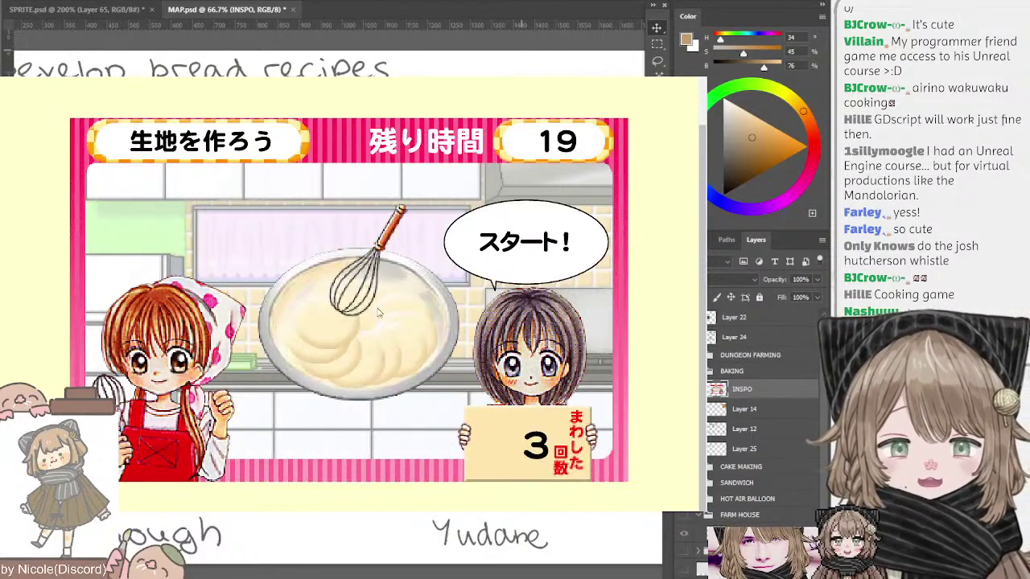
mouse_move(303, 344)
mouse_down()
mouse_move(347, 293)
mouse_move(375, 303)
mouse_move(389, 317)
mouse_move(362, 356)
mouse_move(304, 339)
mouse_move(323, 310)
mouse_move(375, 339)
mouse_move(307, 344)
mouse_move(370, 310)
mouse_move(364, 361)
mouse_move(350, 307)
mouse_move(365, 366)
mouse_move(305, 348)
mouse_move(366, 343)
mouse_move(323, 356)
mouse_move(366, 316)
mouse_move(363, 349)
mouse_move(309, 349)
mouse_move(361, 303)
mouse_move(371, 339)
mouse_move(340, 313)
mouse_move(375, 317)
mouse_move(361, 358)
mouse_move(325, 335)
mouse_move(328, 325)
mouse_move(380, 322)
mouse_move(383, 341)
mouse_move(341, 369)
mouse_move(320, 358)
mouse_move(383, 299)
mouse_move(390, 337)
mouse_move(354, 367)
mouse_move(320, 339)
mouse_move(361, 298)
mouse_move(384, 341)
mouse_move(335, 353)
mouse_move(345, 292)
mouse_move(368, 284)
mouse_move(380, 333)
mouse_move(333, 354)
mouse_up()
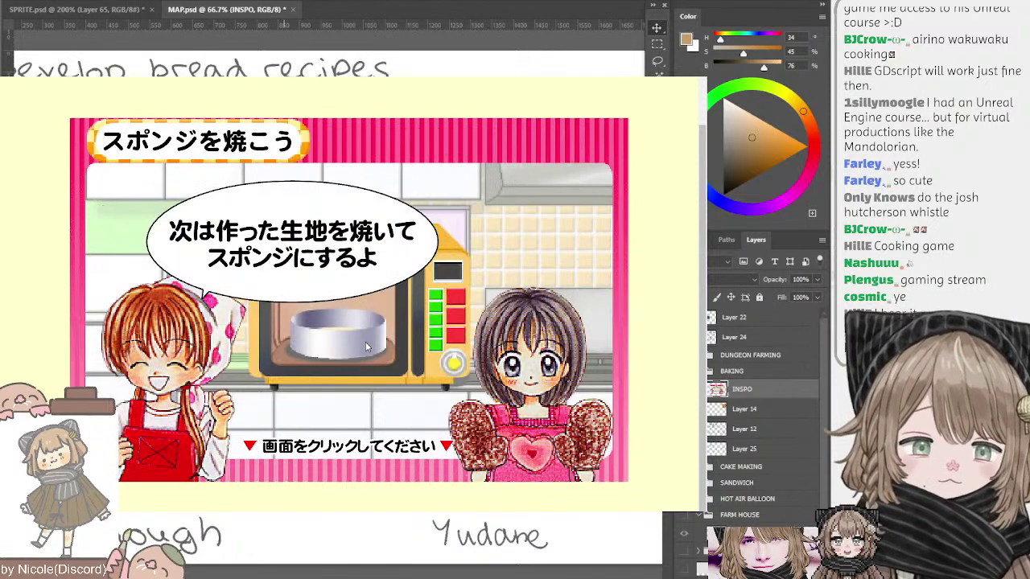
- Start the sponge-baking stage and stop the oven when the sponge matches the colour of the sample
click(373, 347)
click(400, 304)
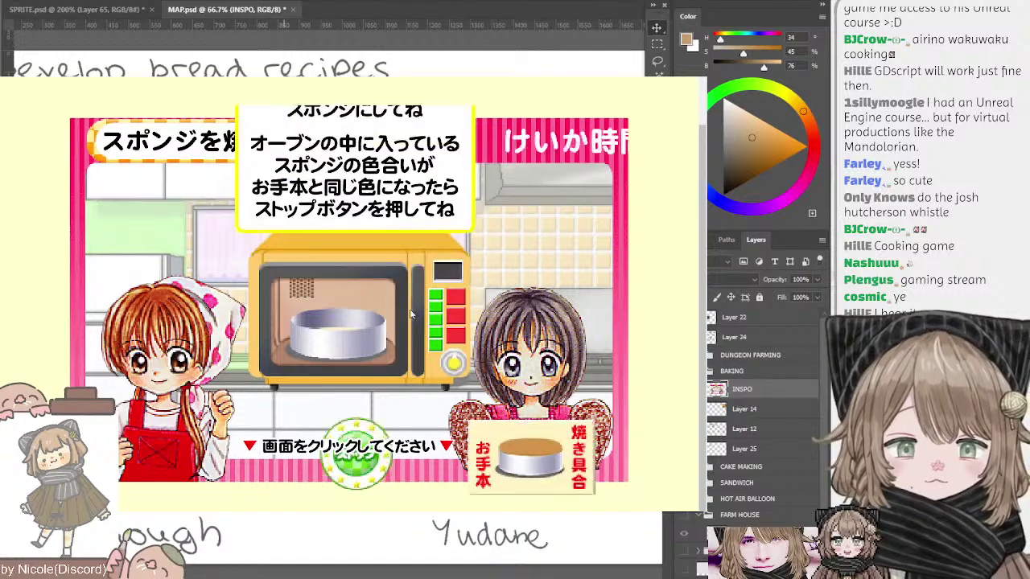
click(359, 338)
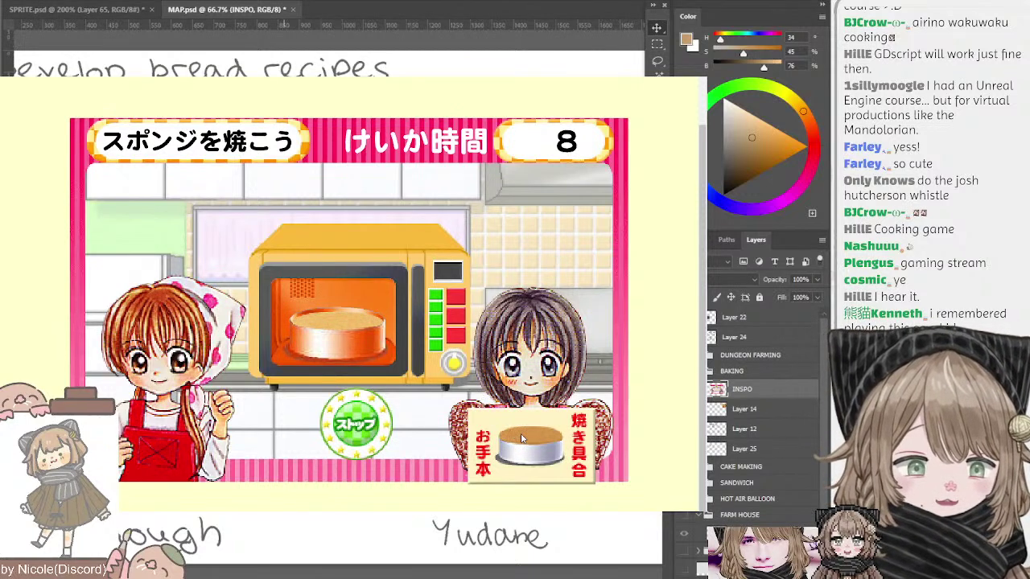
click(359, 417)
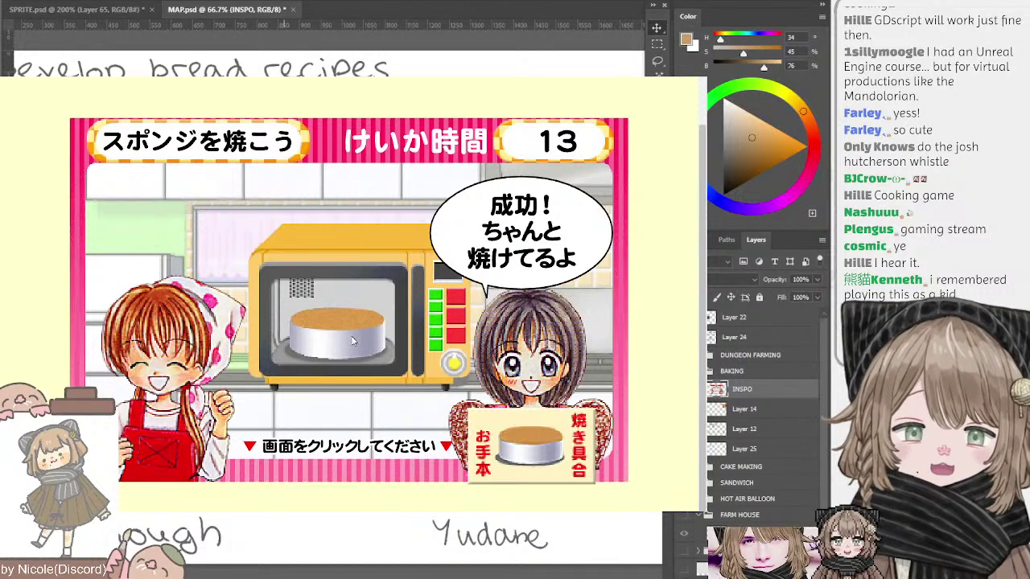
- Advance to the cake-decorating stage and go through its dialogue and instructions until cream piping begins
click(361, 325)
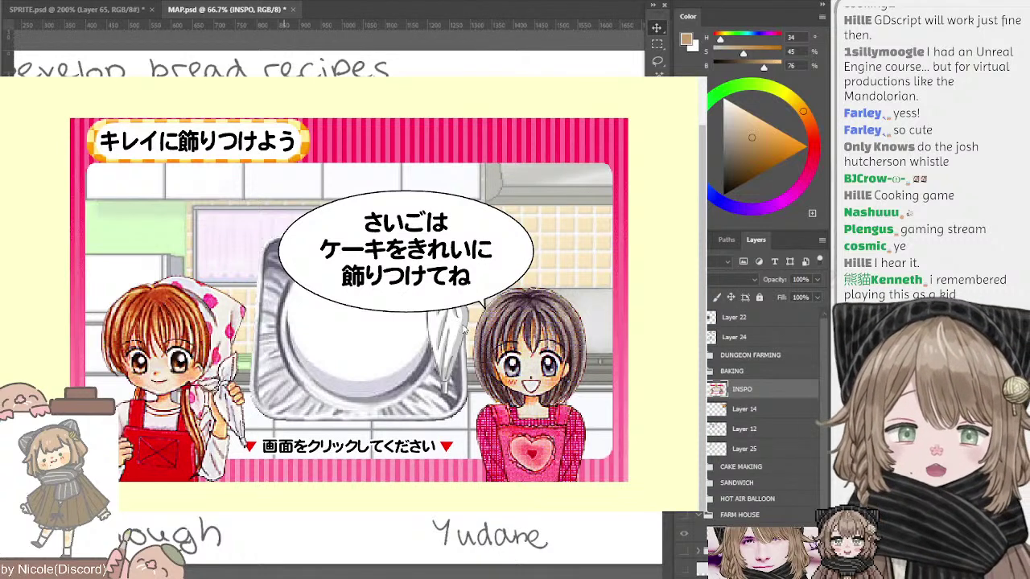
click(459, 330)
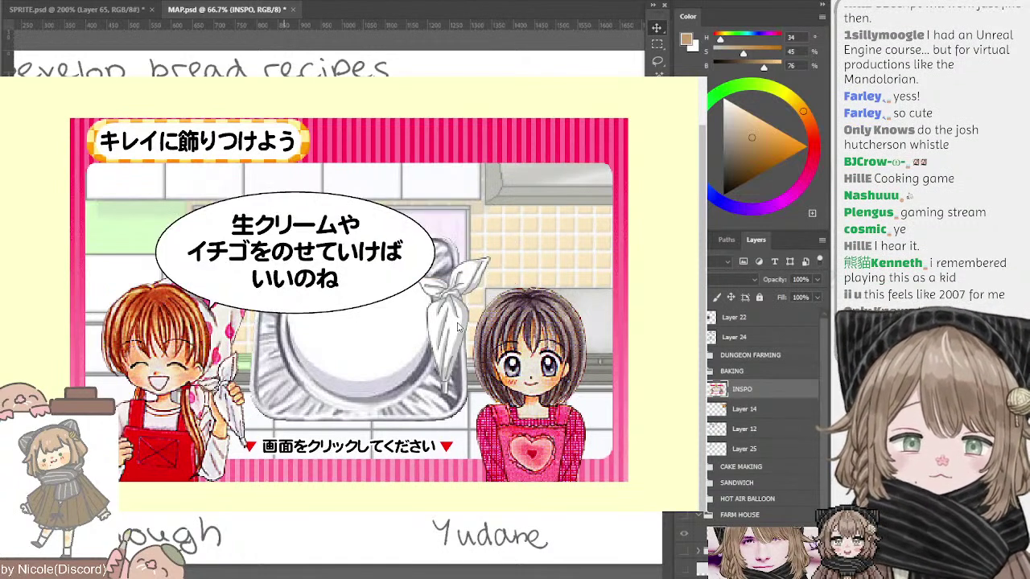
click(459, 326)
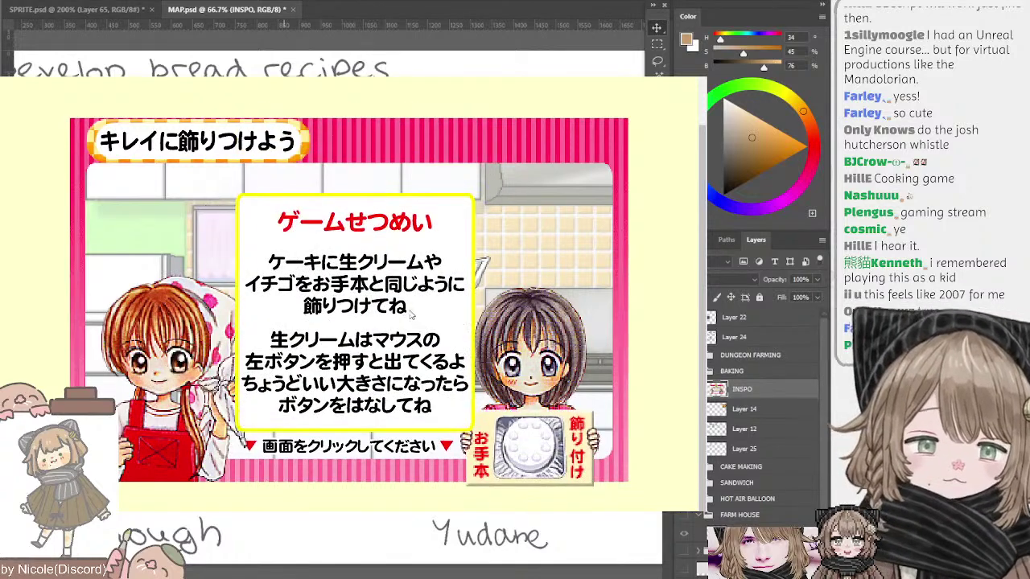
click(424, 324)
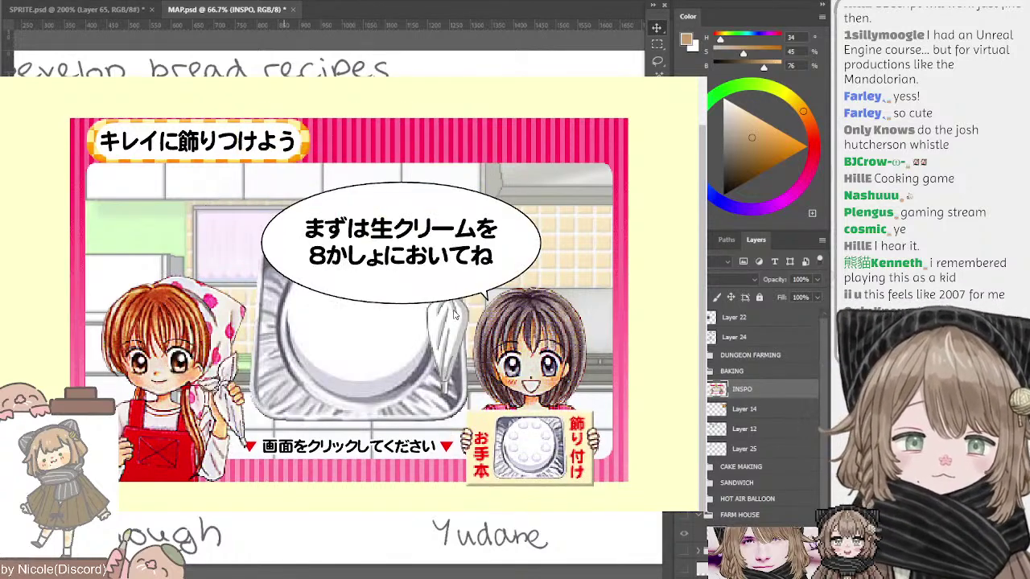
click(454, 313)
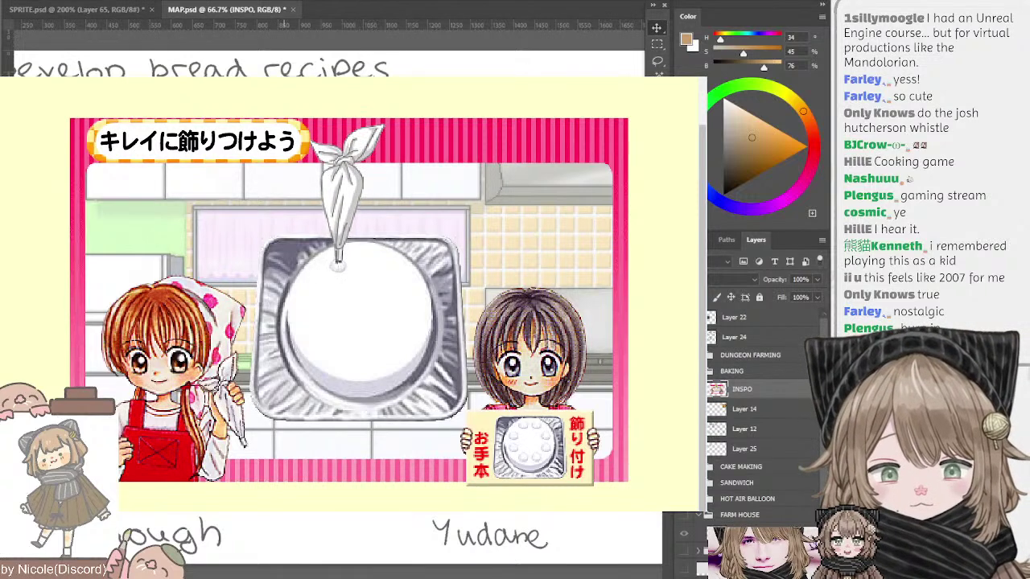
- Pipe eight whipped-cream dollops in a ring around the top of the cake, matching the sample
right_click(360, 264)
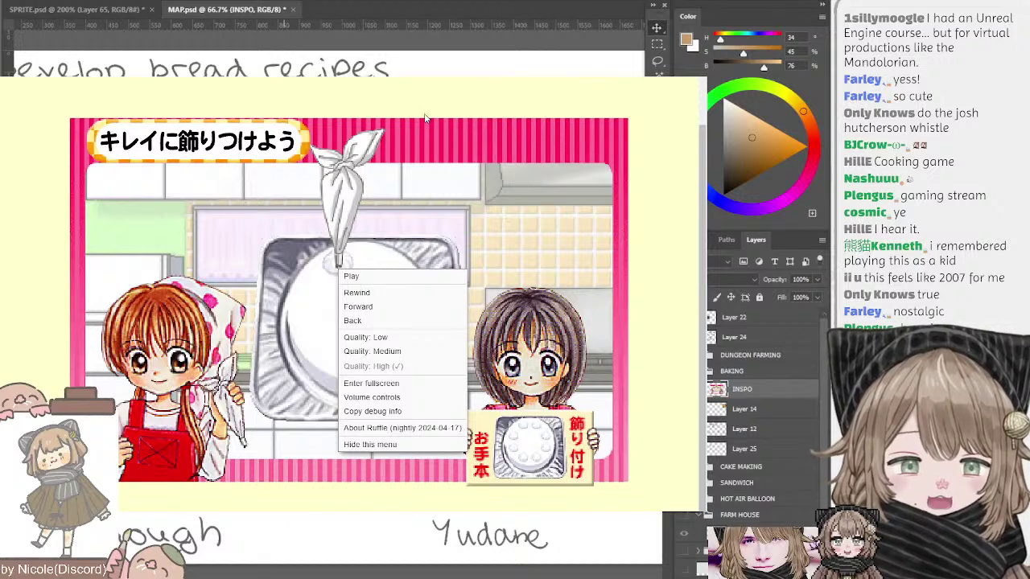
click(457, 85)
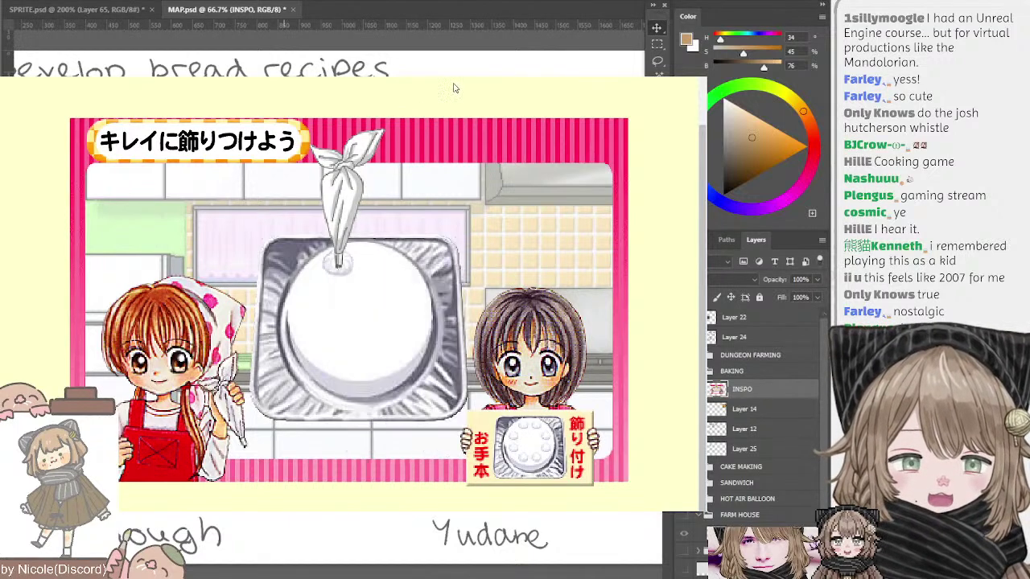
right_click(379, 266)
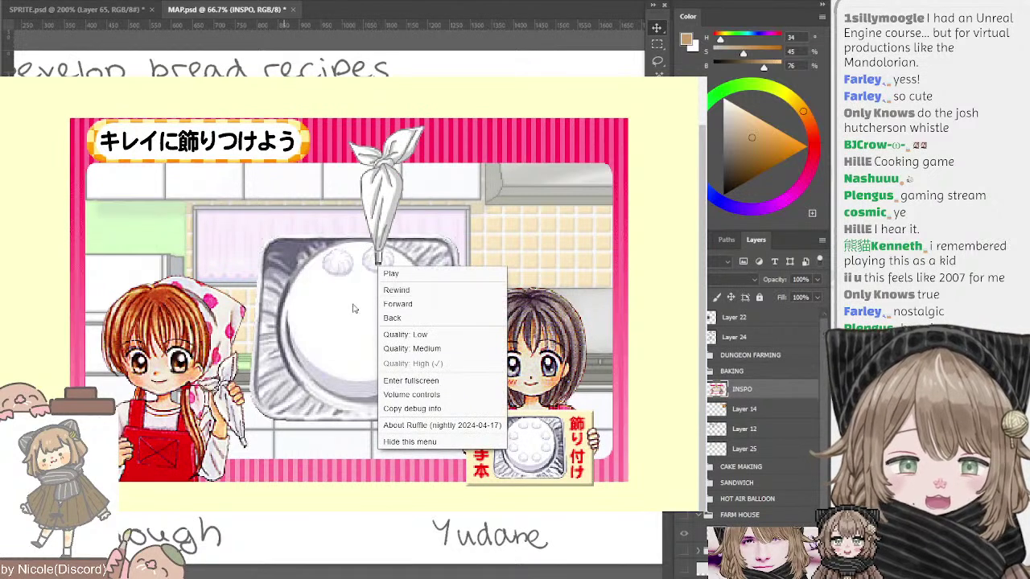
click(322, 265)
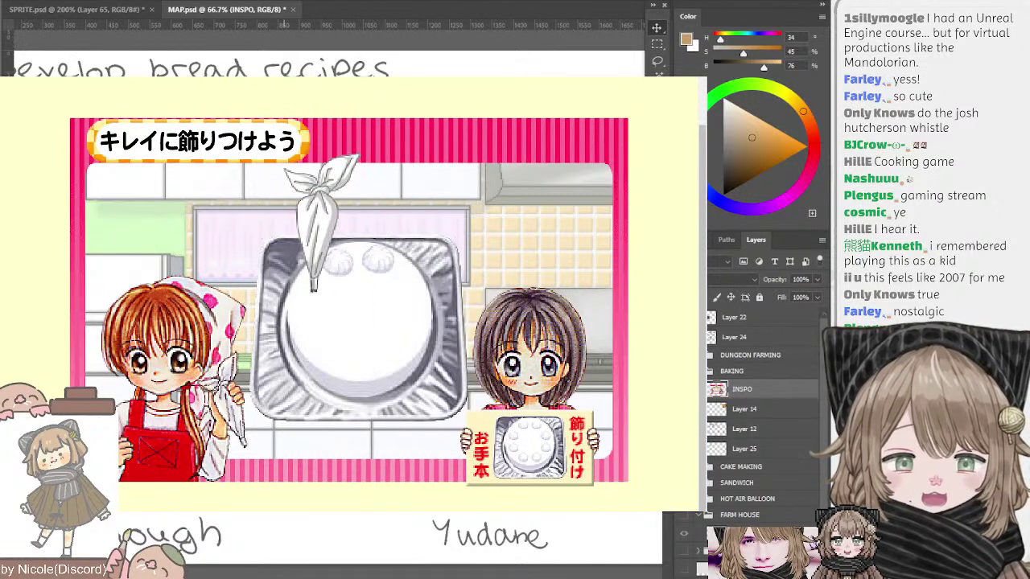
right_click(310, 298)
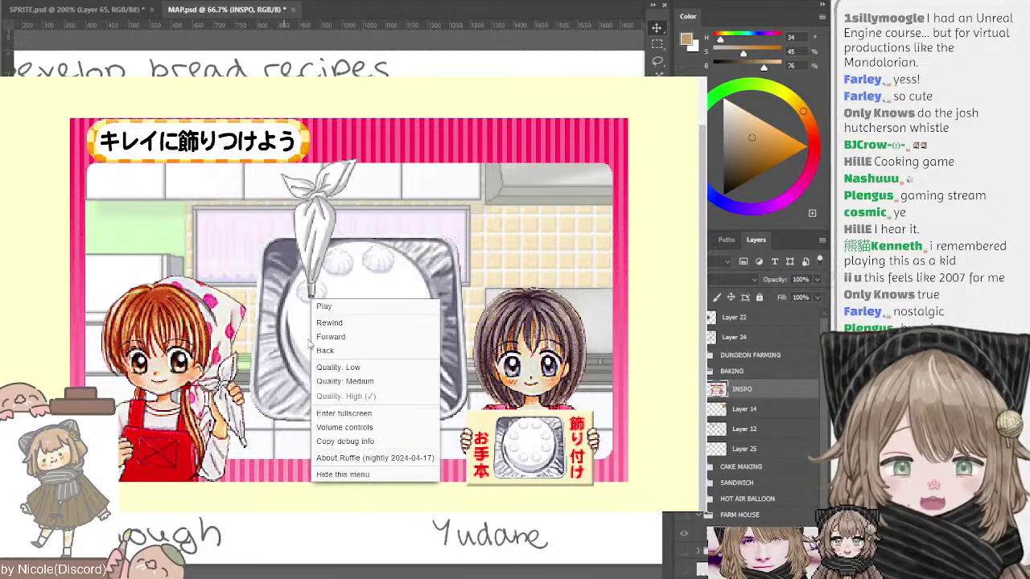
click(306, 331)
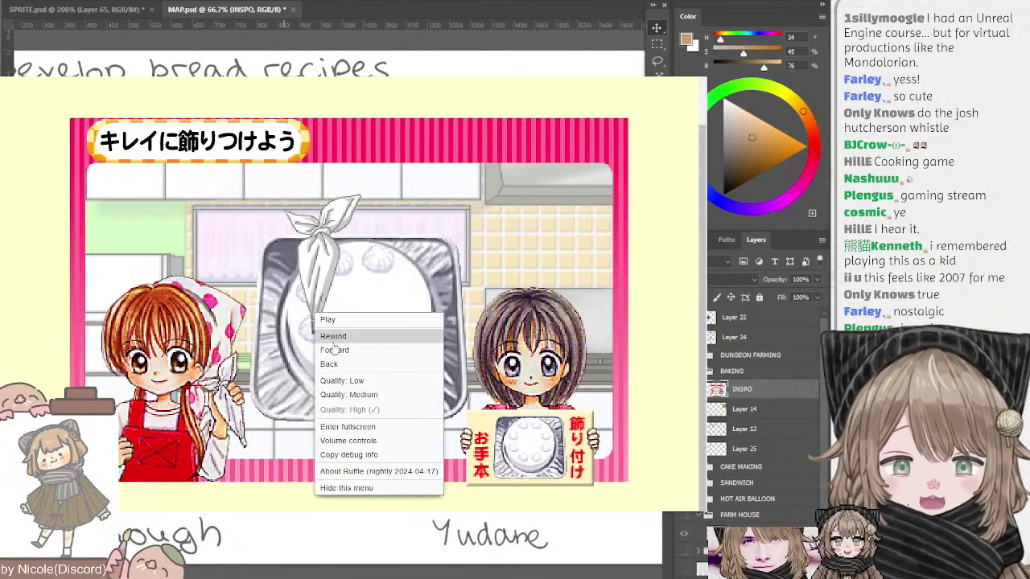
right_click(316, 314)
click(411, 290)
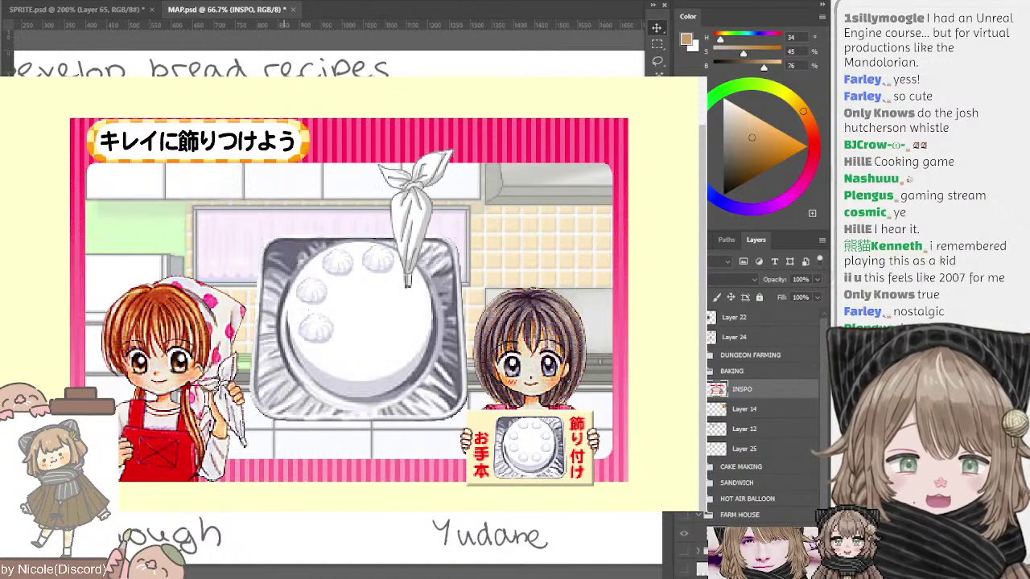
right_click(411, 294)
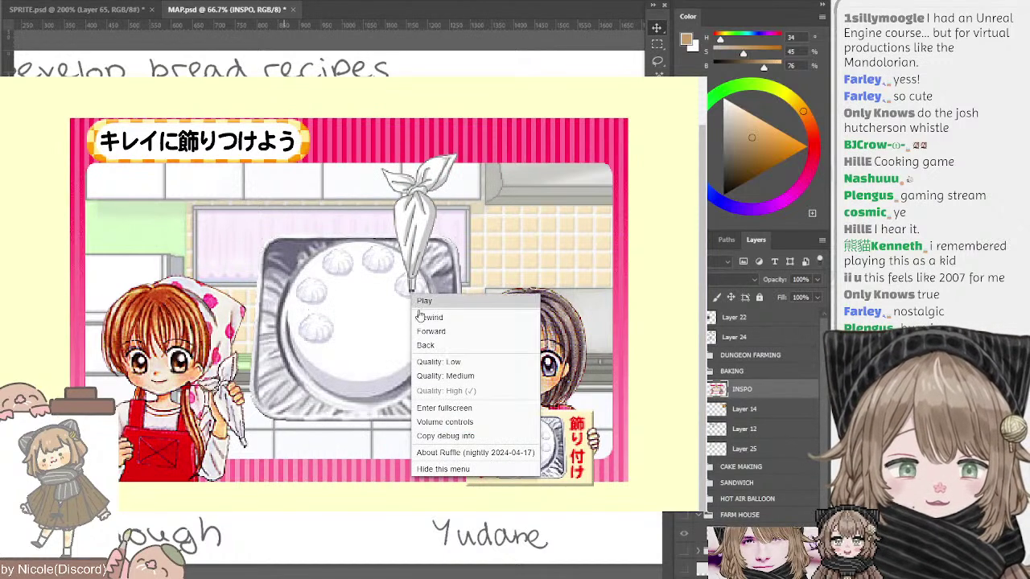
click(411, 294)
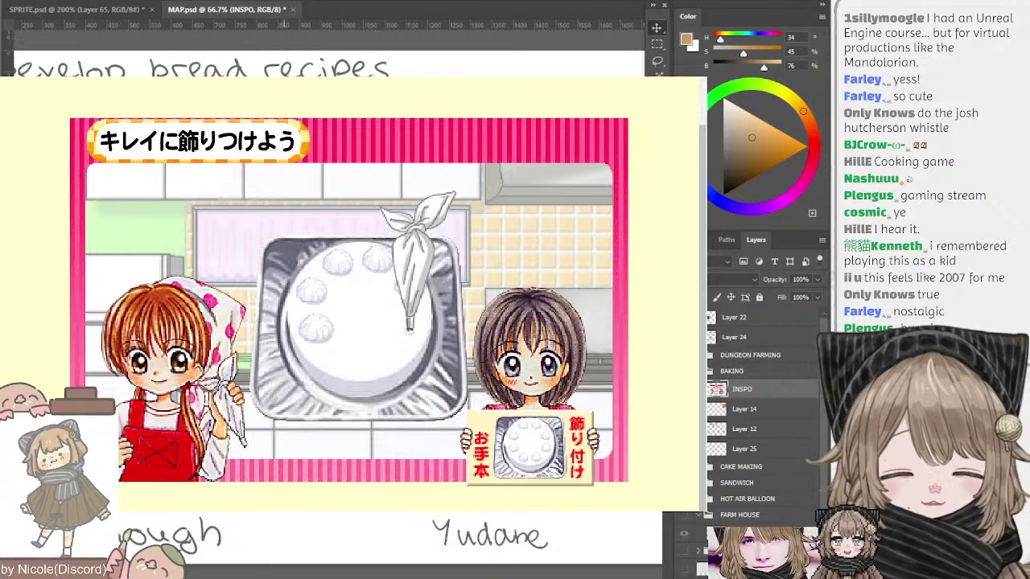
right_click(410, 313)
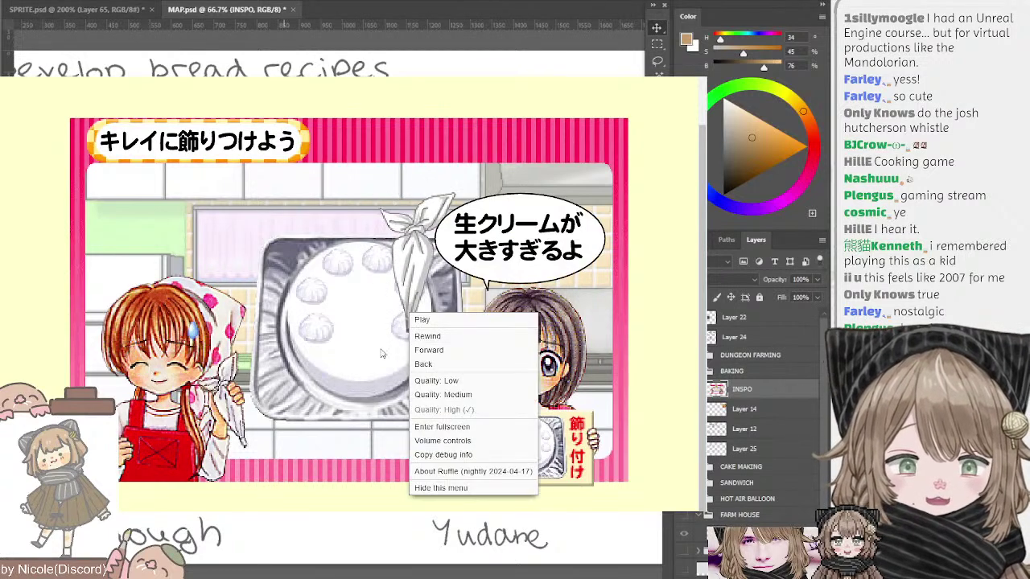
click(338, 361)
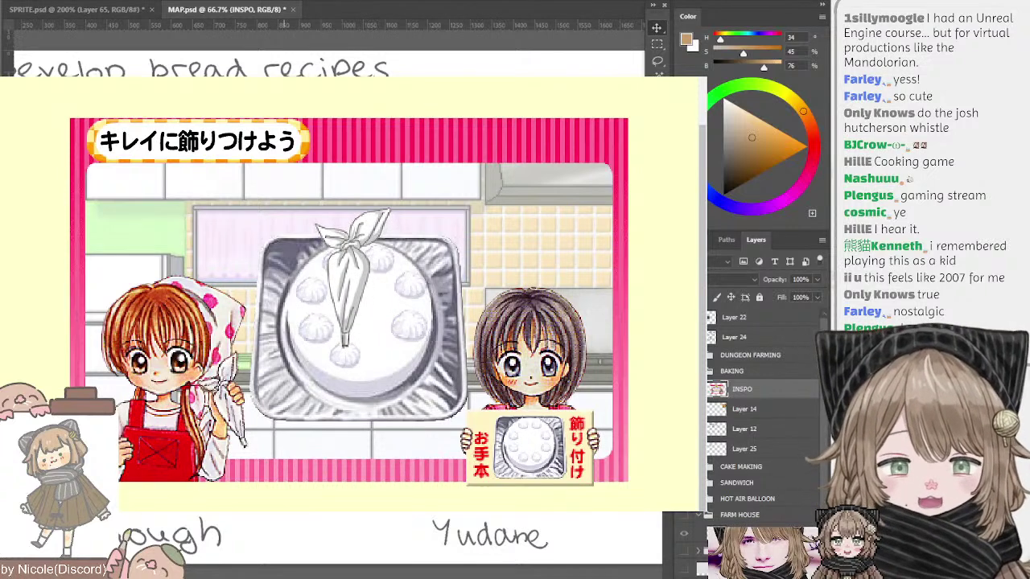
right_click(346, 313)
click(385, 306)
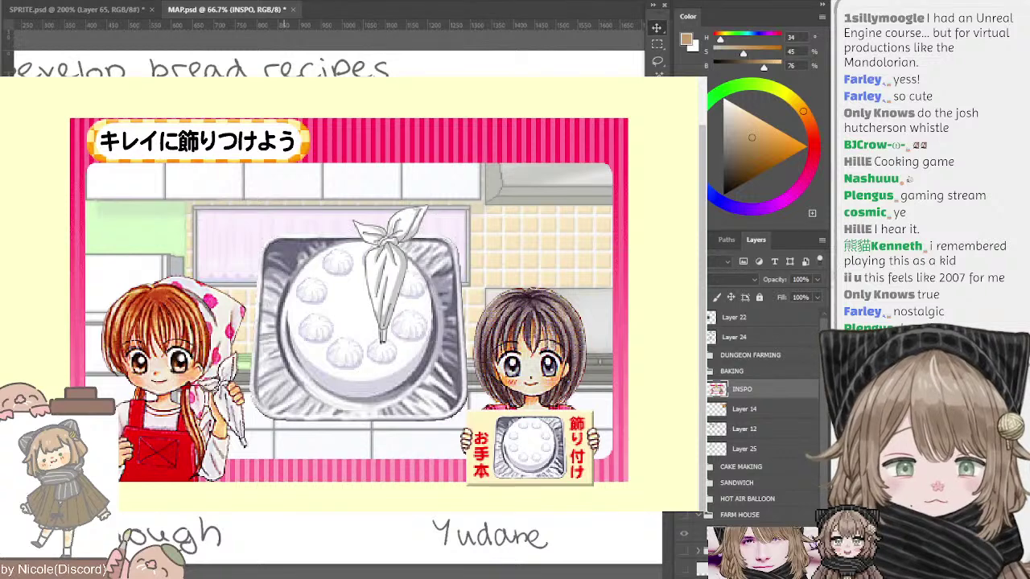
right_click(381, 314)
click(378, 318)
- Start the strawberry round and top each of the eight cream dollops with a strawberry
click(383, 234)
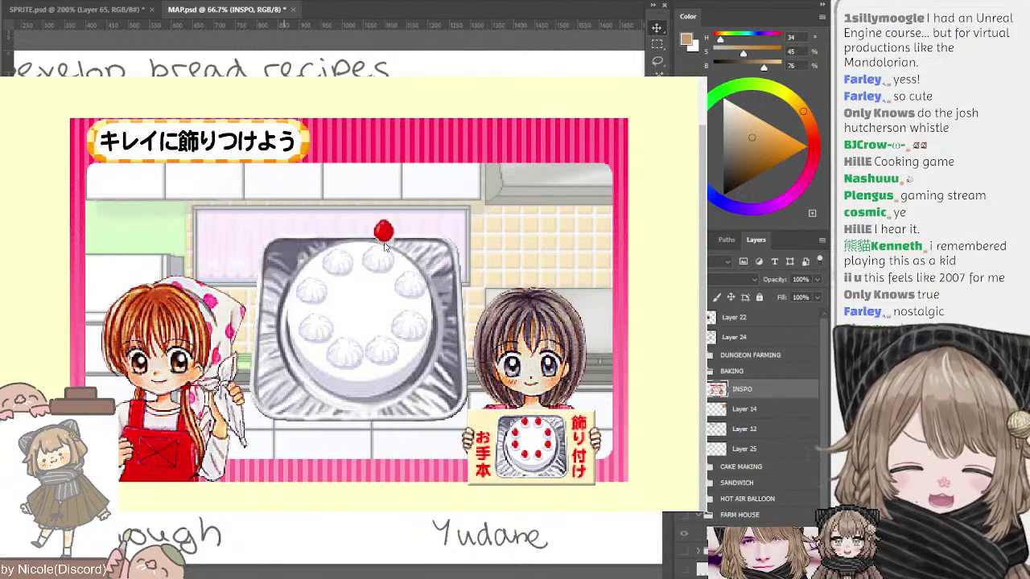
click(338, 254)
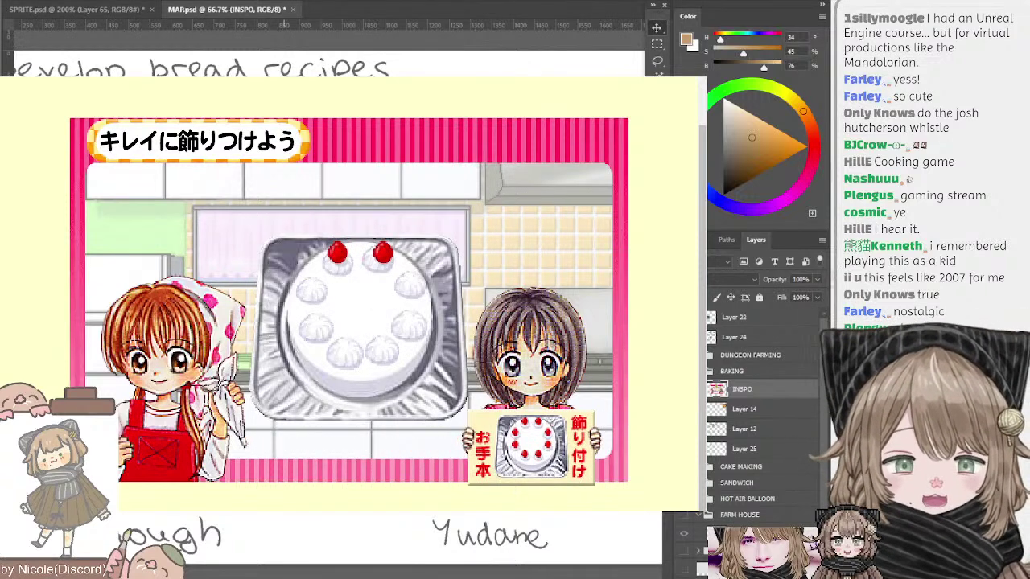
click(377, 251)
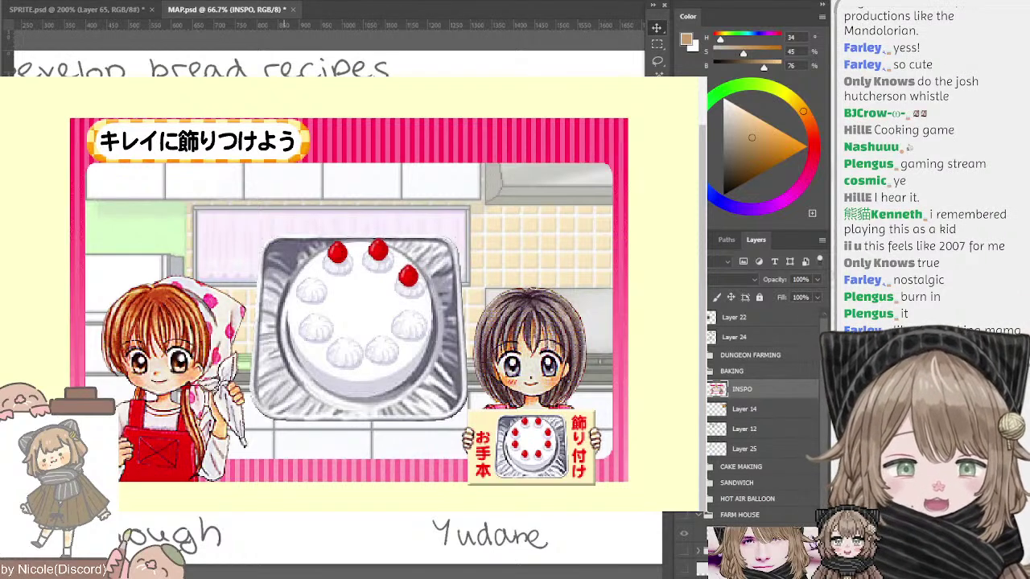
click(410, 278)
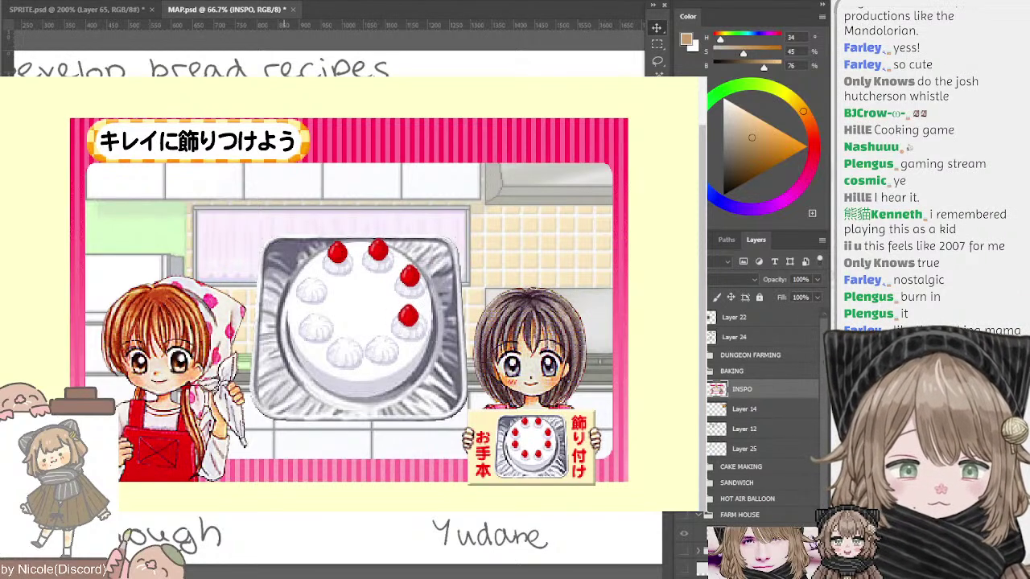
click(408, 316)
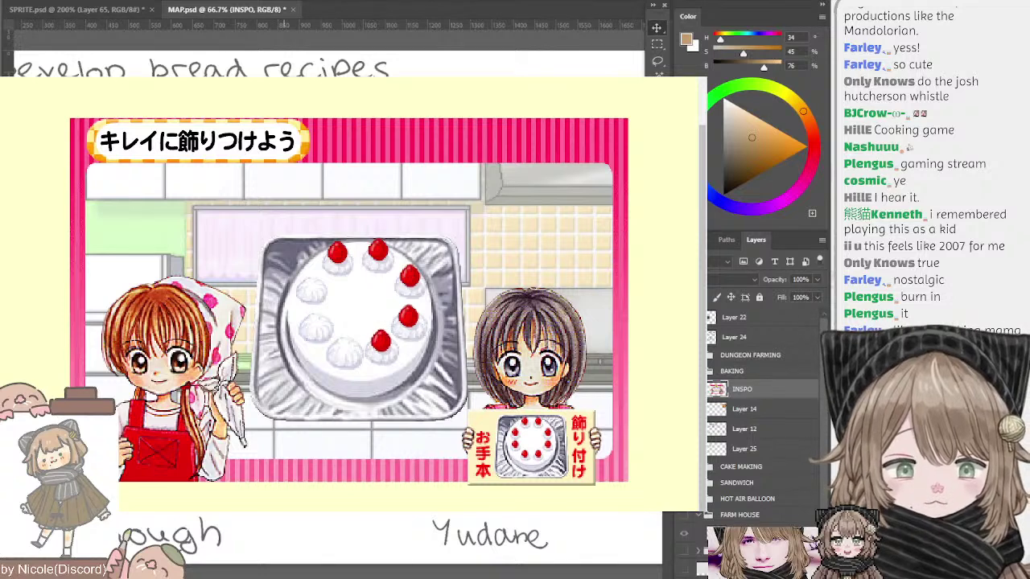
click(381, 341)
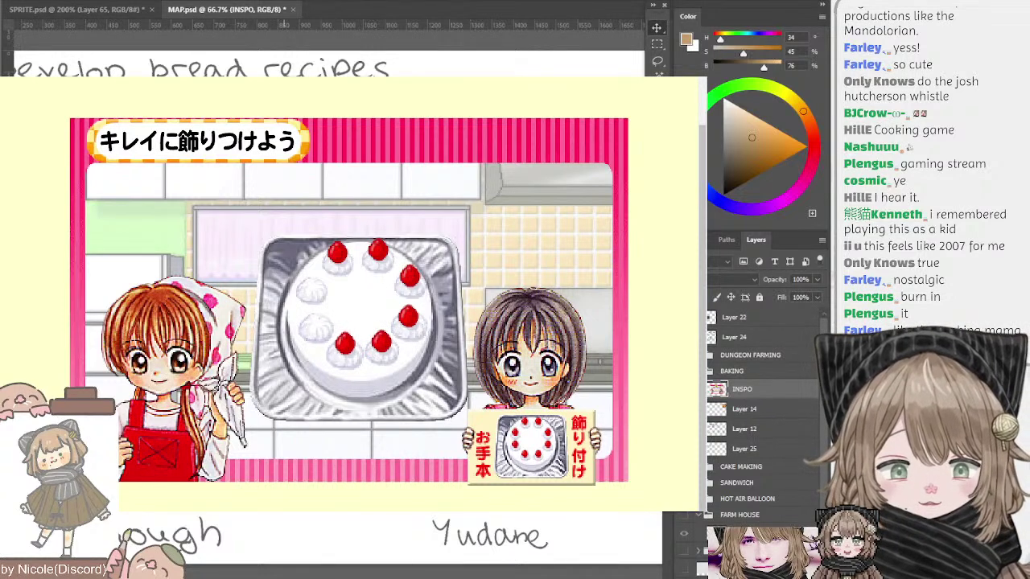
click(346, 344)
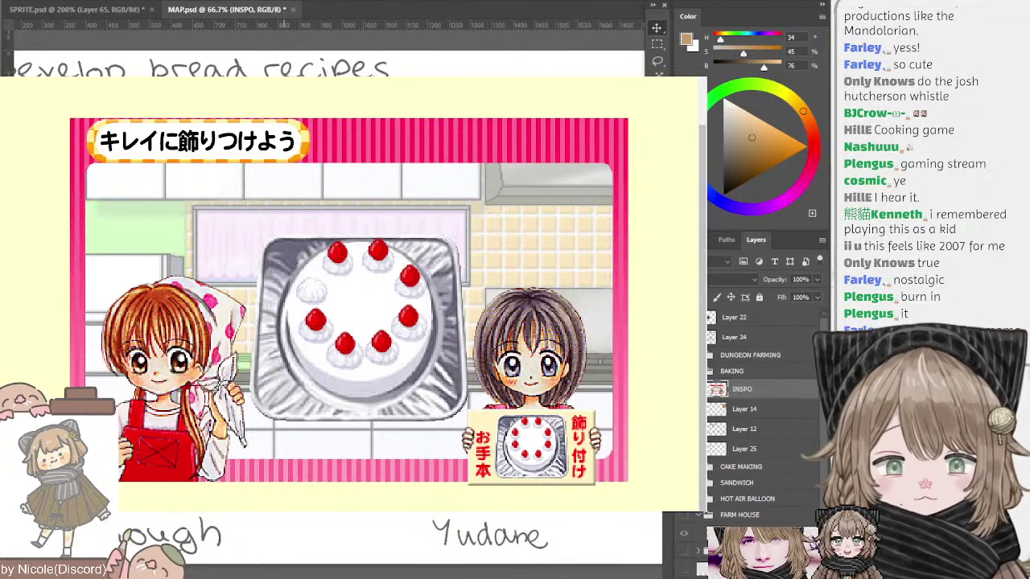
click(315, 320)
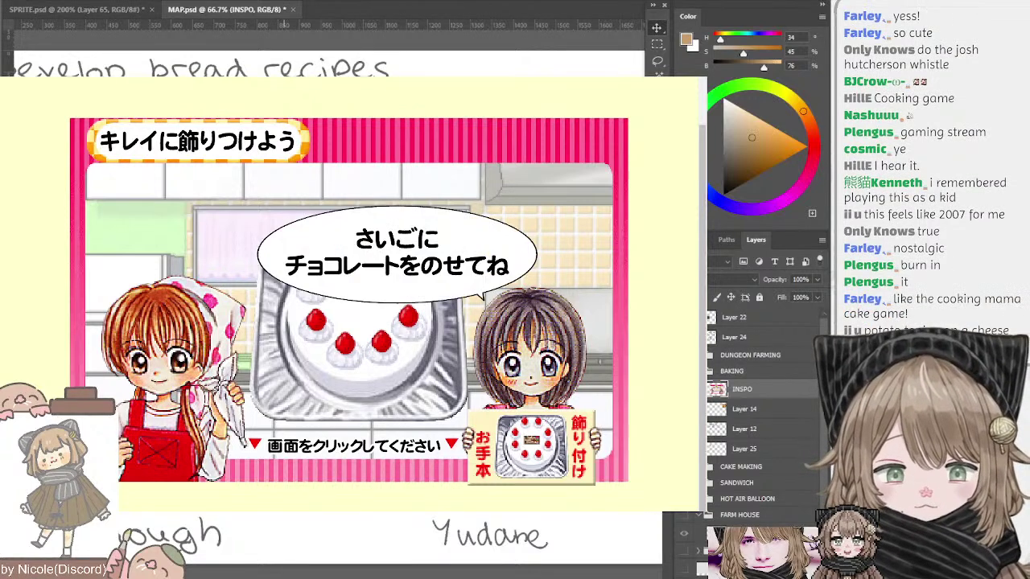
- Place the chocolate birthday plate in the centre of the cake and advance through the dialogue to the tasting scene
click(395, 266)
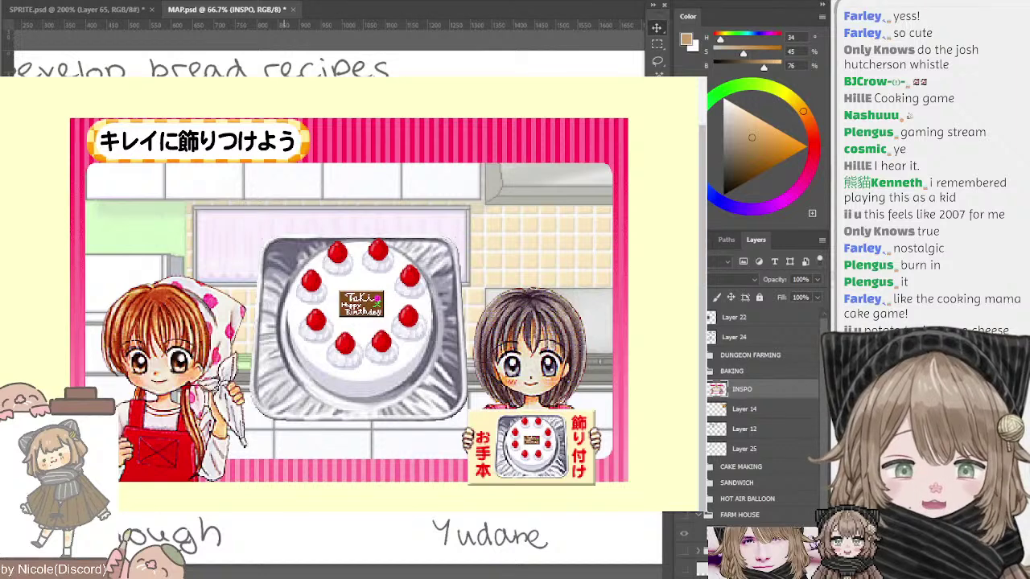
click(361, 305)
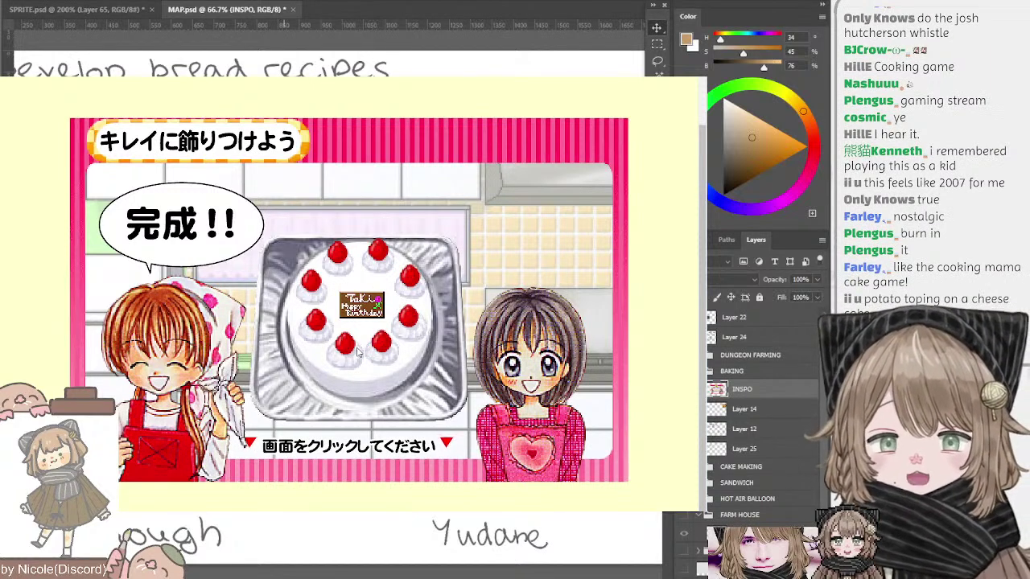
click(346, 342)
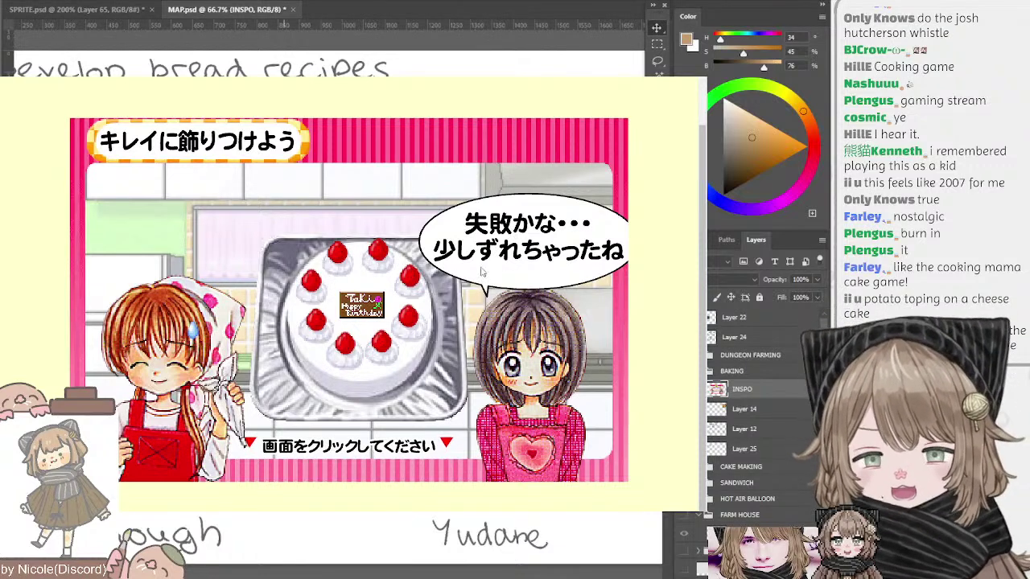
click(475, 263)
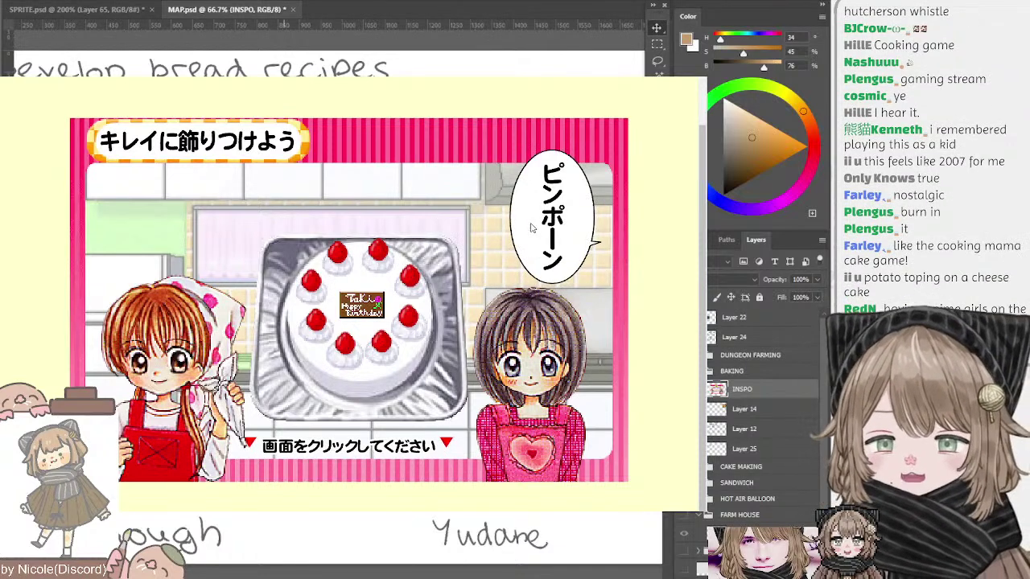
click(530, 229)
click(366, 264)
click(336, 167)
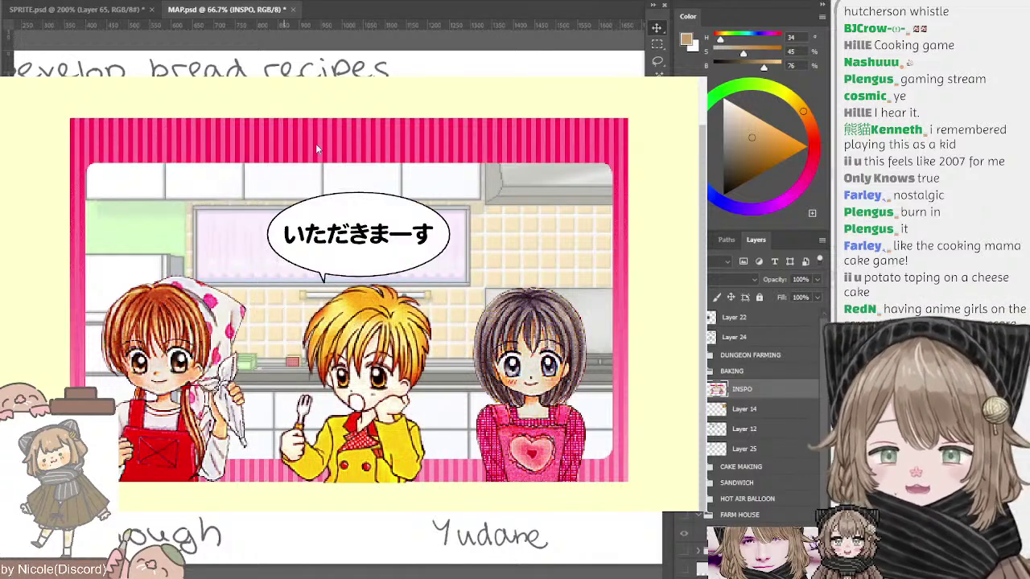
click(336, 90)
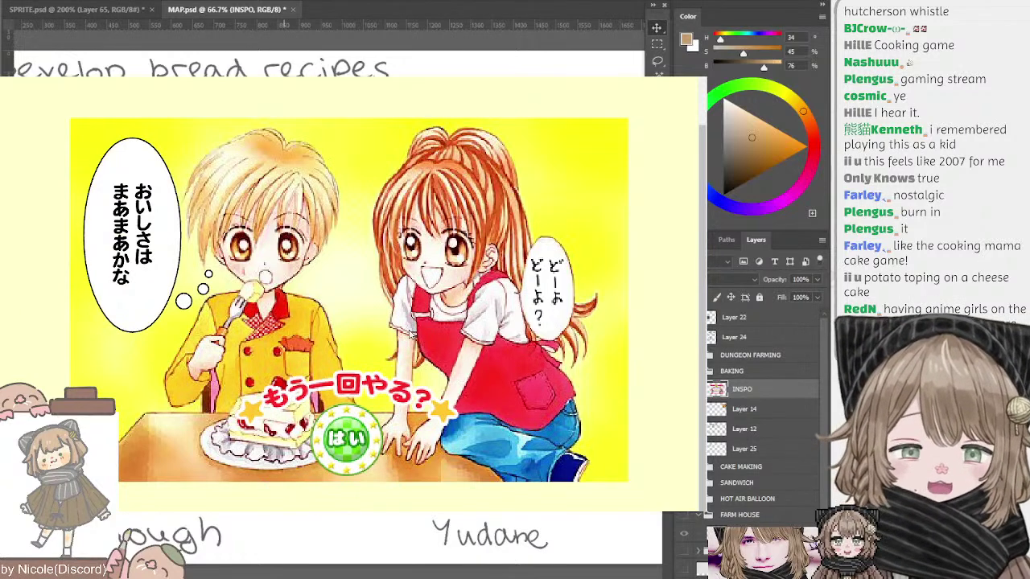
- Choose to play the cooking game again and advance through the dialogue and instructions to start the batter-mixing stage
click(346, 438)
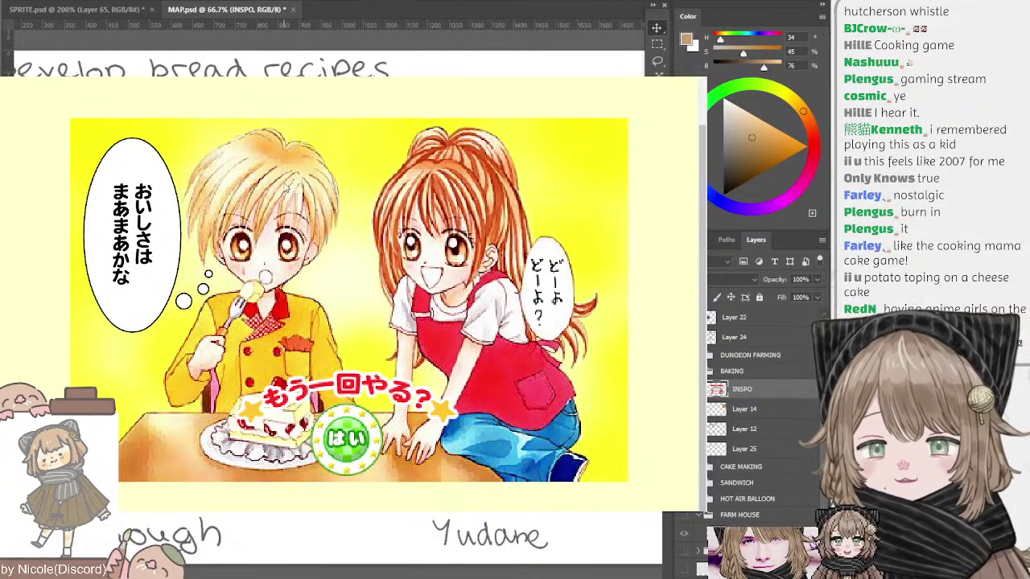
click(340, 439)
click(358, 368)
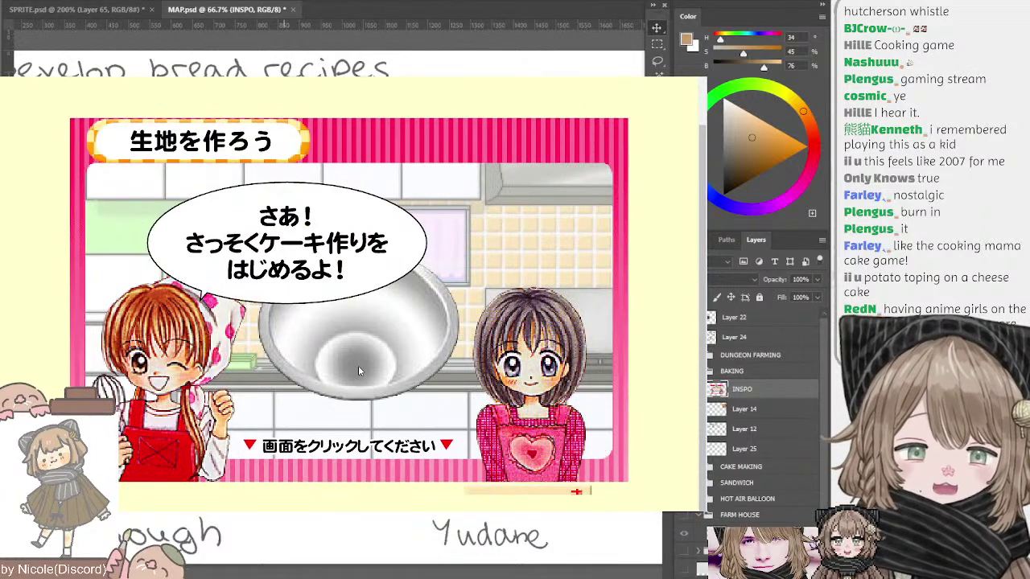
click(349, 332)
click(370, 323)
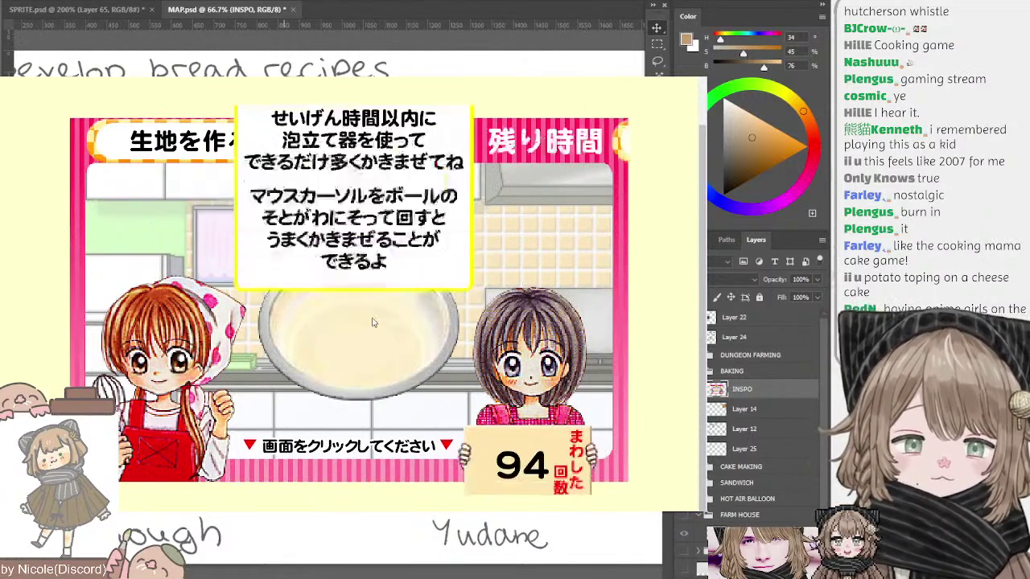
click(367, 314)
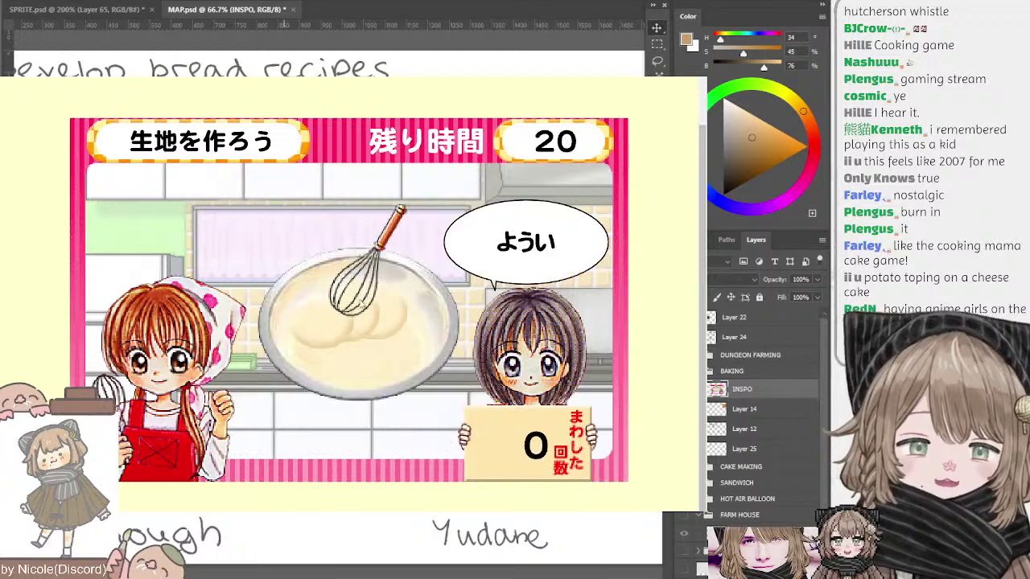
- Stir the batter in the bowl with the whisk, only slowly, until the 20-second mixing time runs out
click(348, 339)
click(347, 339)
click(347, 340)
click(347, 340)
click(346, 340)
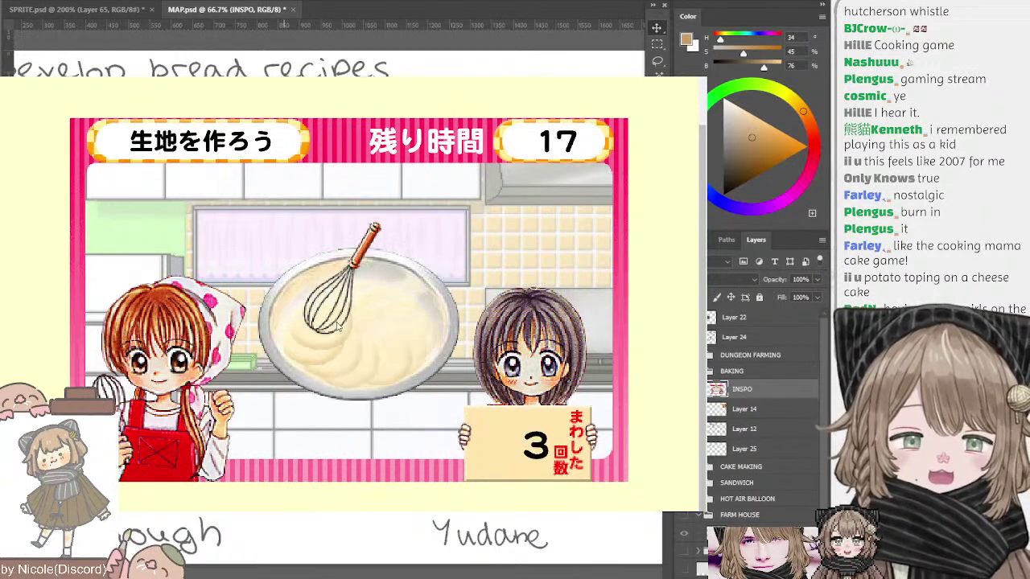
click(342, 339)
click(336, 339)
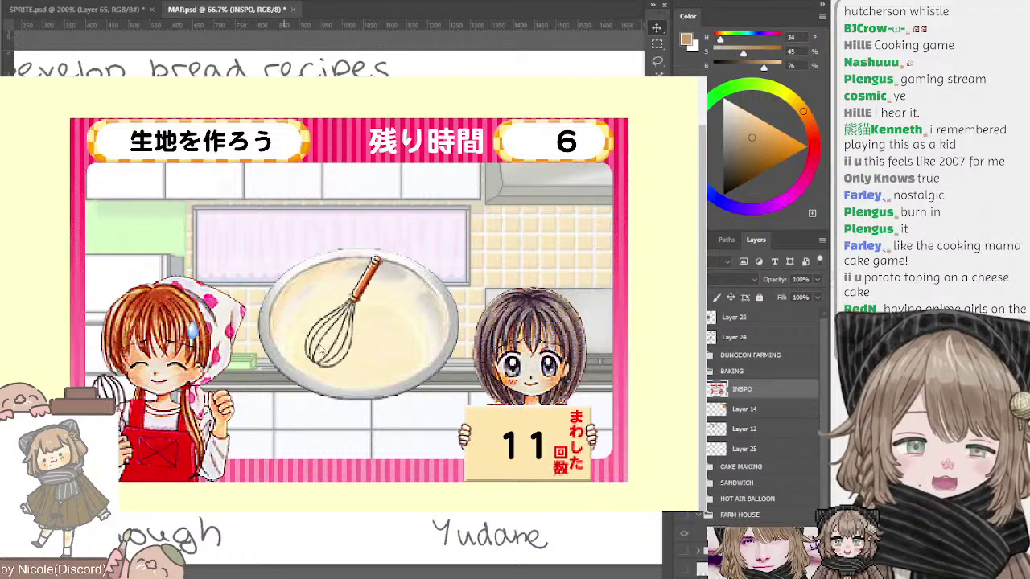
mouse_move(354, 366)
mouse_down()
mouse_move(314, 347)
mouse_move(325, 362)
mouse_move(323, 329)
mouse_move(400, 318)
mouse_move(411, 348)
mouse_move(380, 375)
mouse_move(323, 360)
mouse_move(310, 328)
mouse_move(344, 314)
mouse_move(384, 330)
mouse_up()
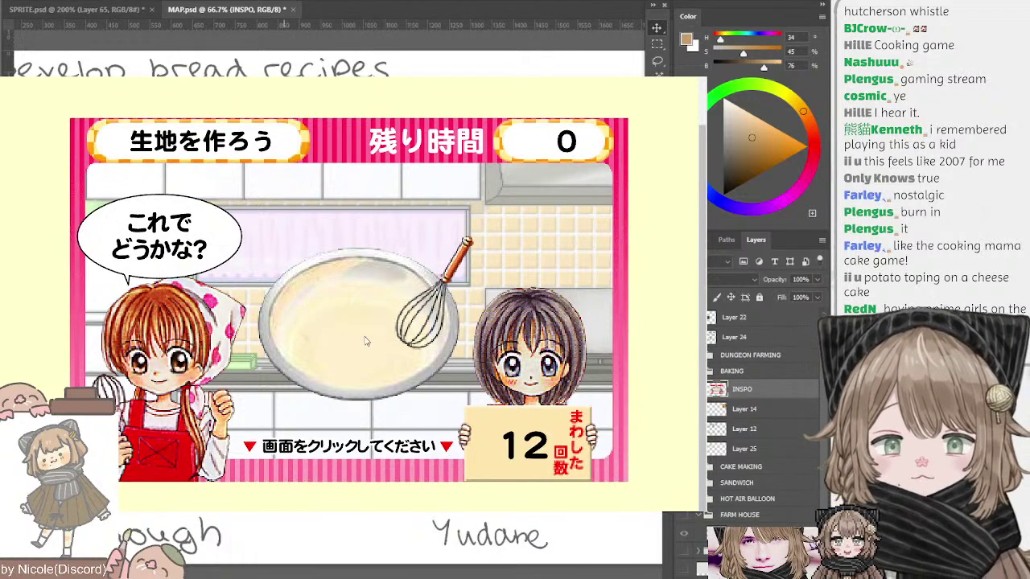
- Advance through the batter verdict, dialogue and baking instructions to start baking the sponge
click(378, 360)
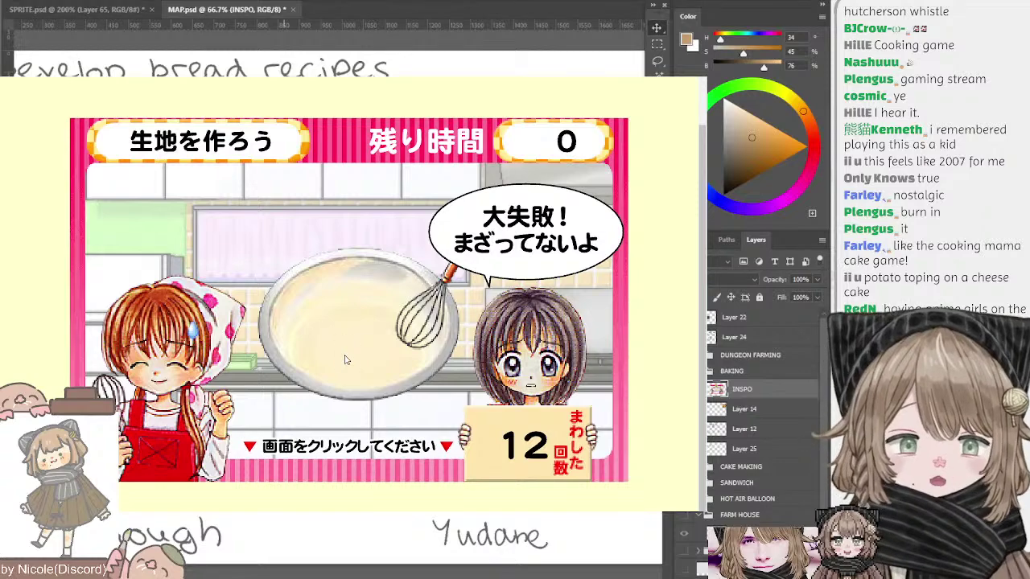
click(360, 338)
click(388, 362)
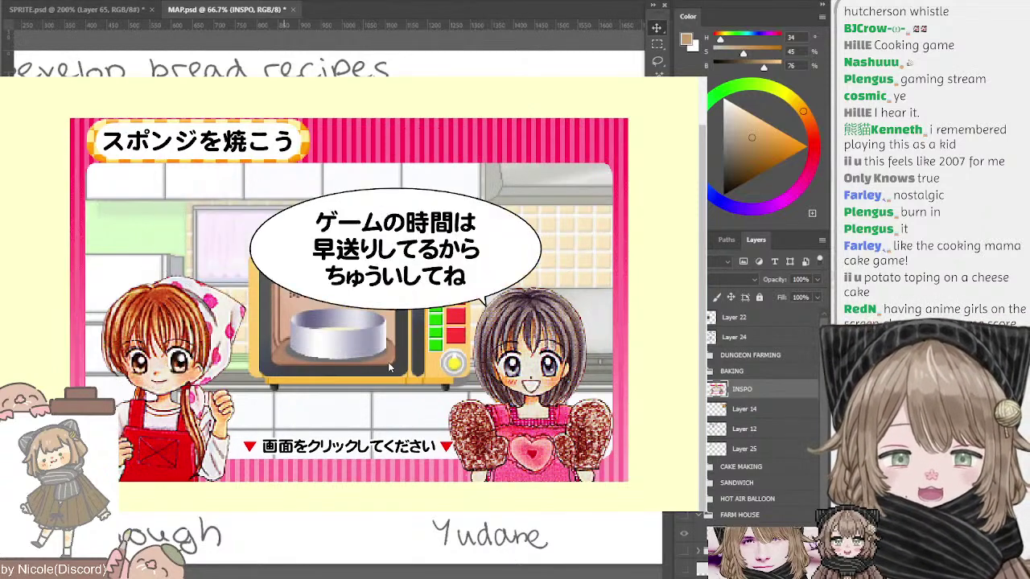
click(350, 346)
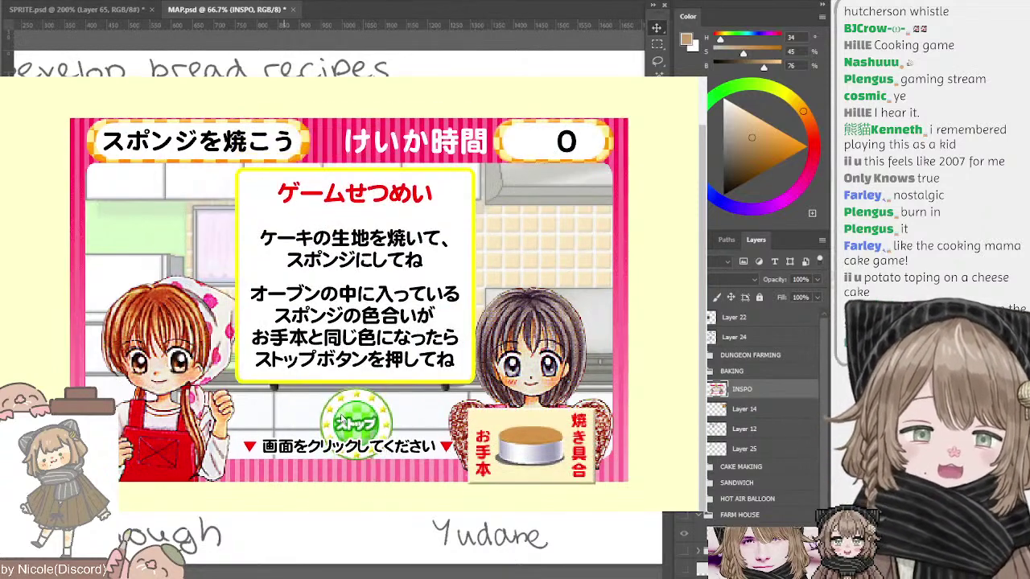
click(350, 346)
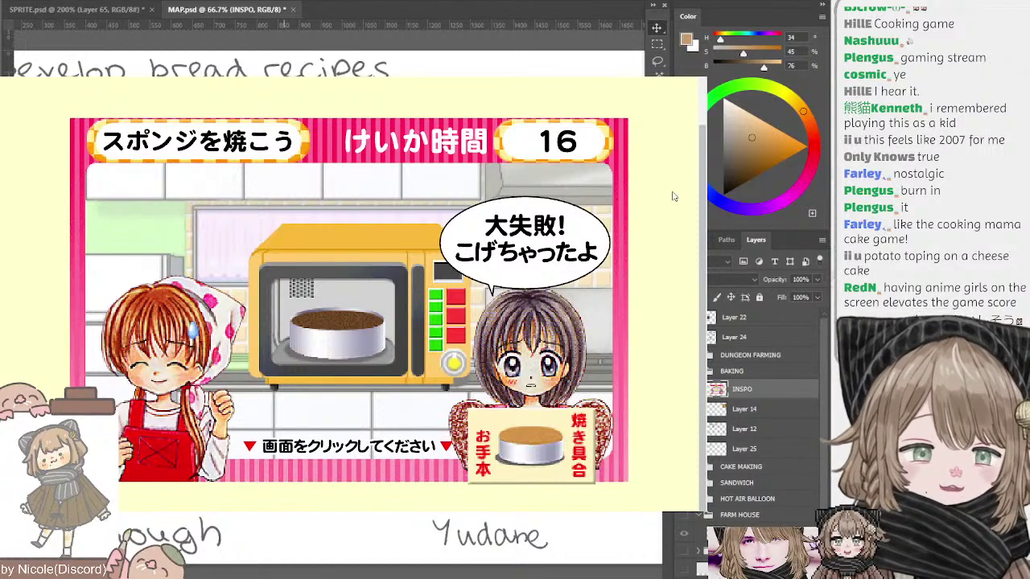
- Let the sponge bake well past the sample colour and advance through the dialogue to start the cream decorating
click(311, 324)
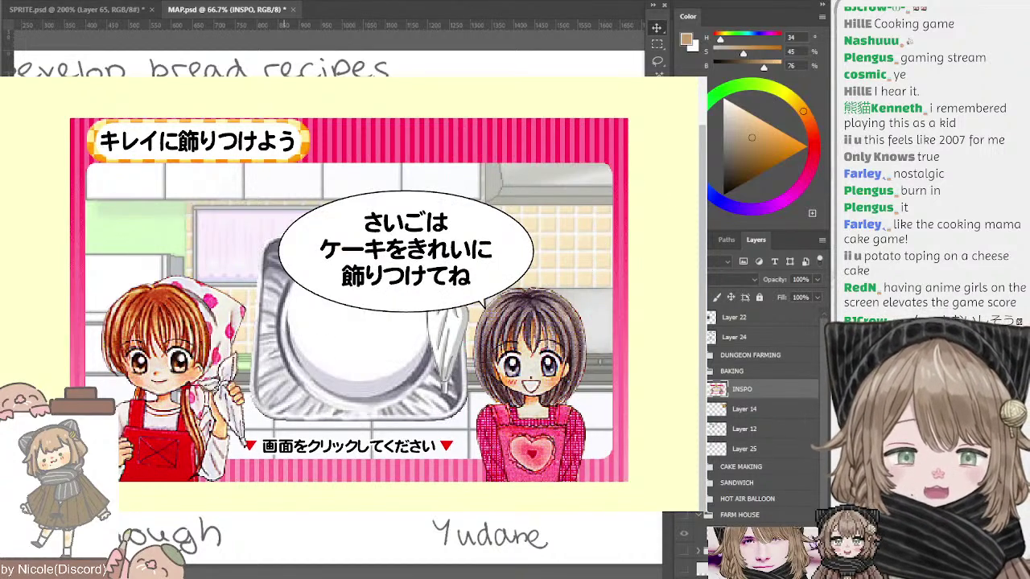
click(365, 317)
click(364, 318)
click(364, 317)
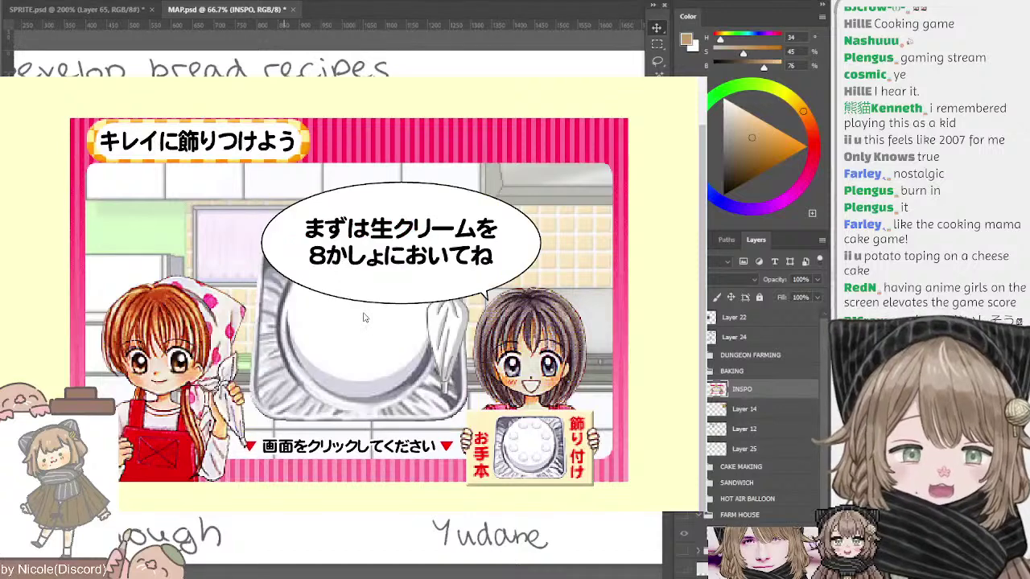
click(362, 318)
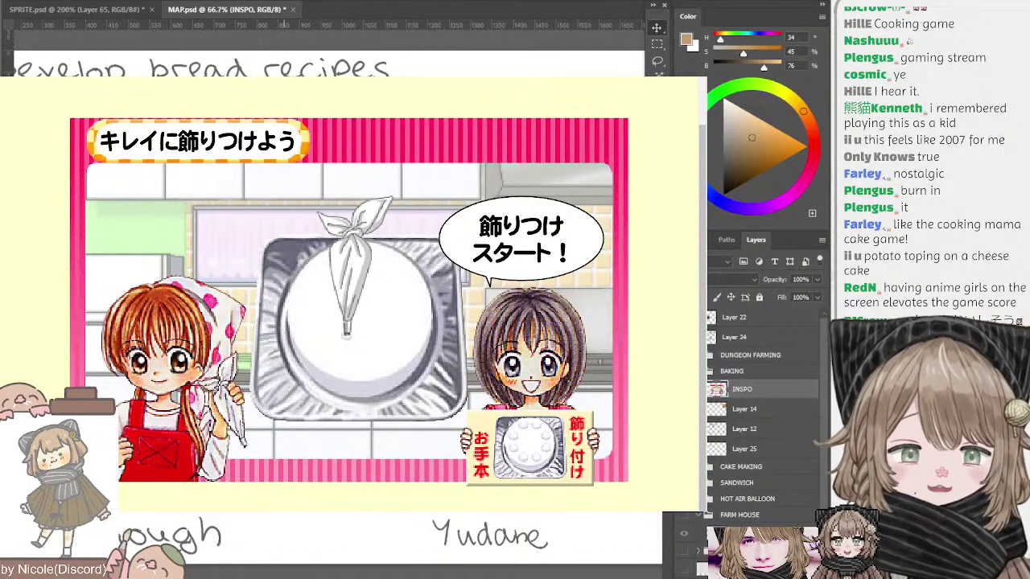
- Pipe five oversized whipped-cream dollops bunched together from the middle of the cake to its back edge, ignoring the sample
click(346, 333)
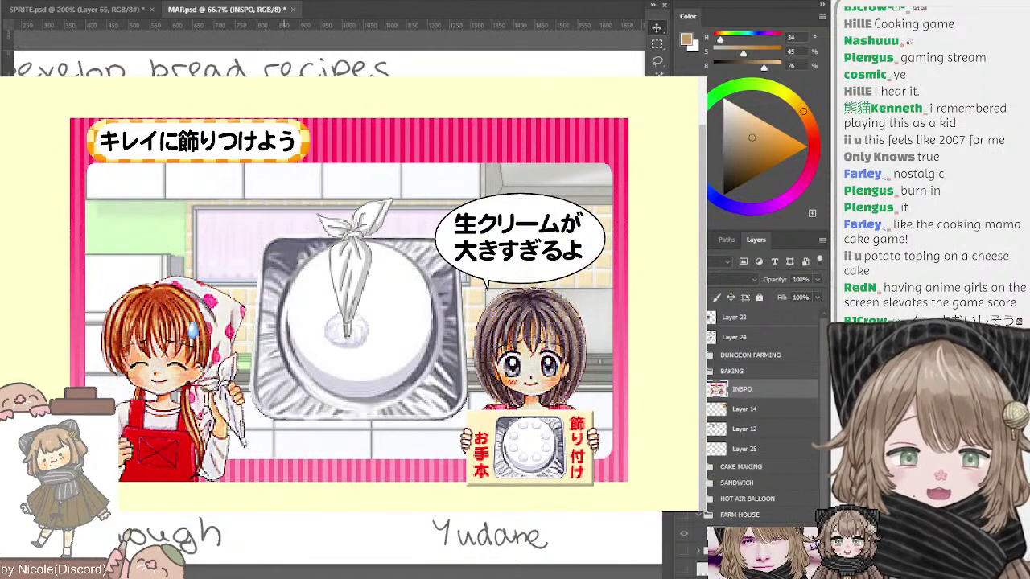
right_click(347, 316)
click(388, 305)
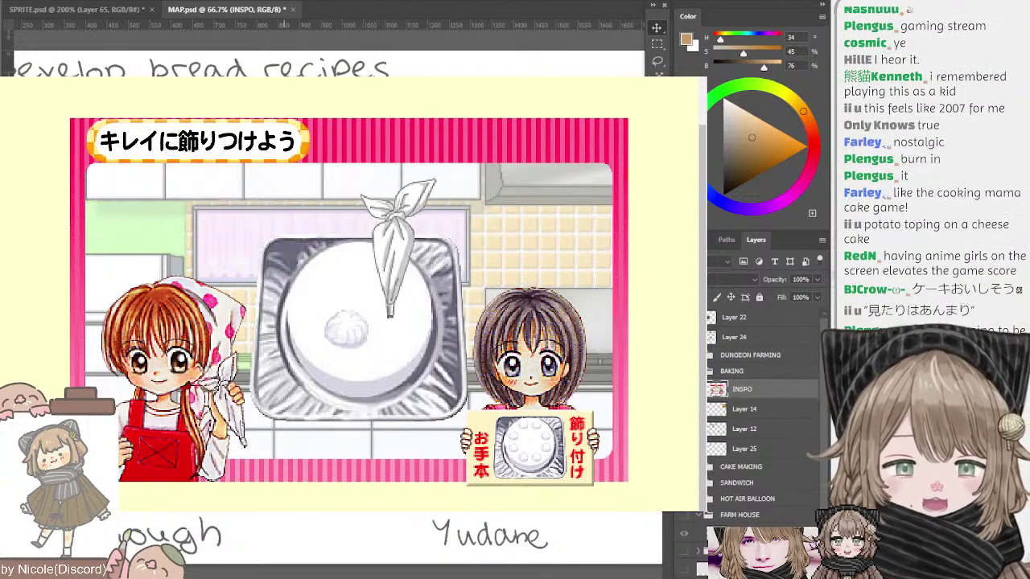
click(391, 316)
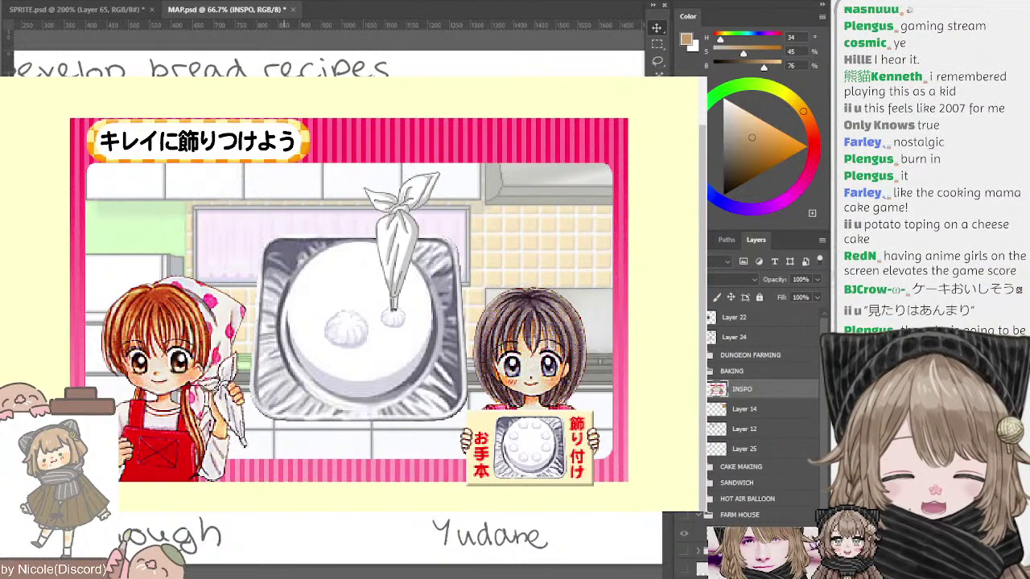
right_click(391, 315)
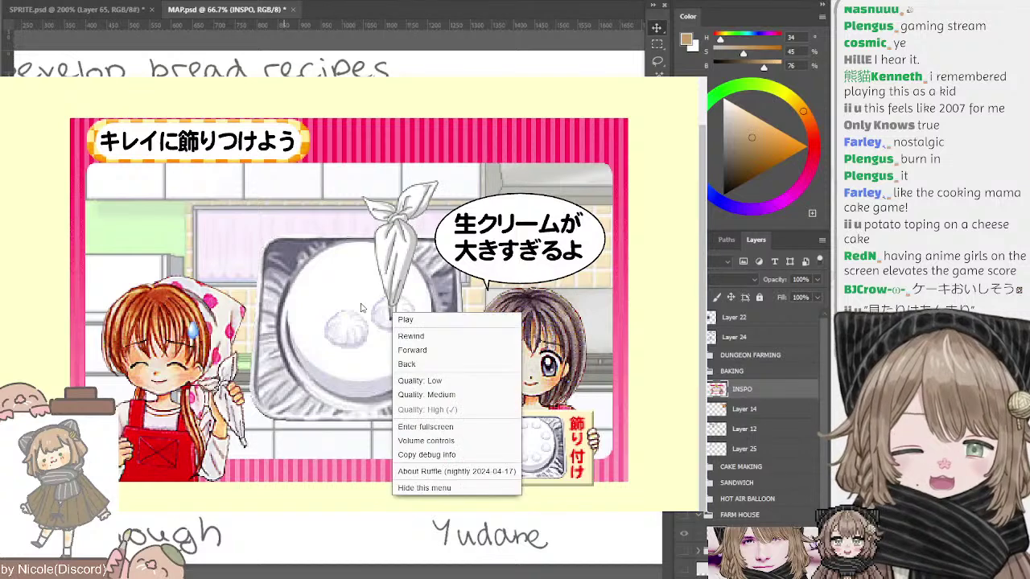
click(396, 318)
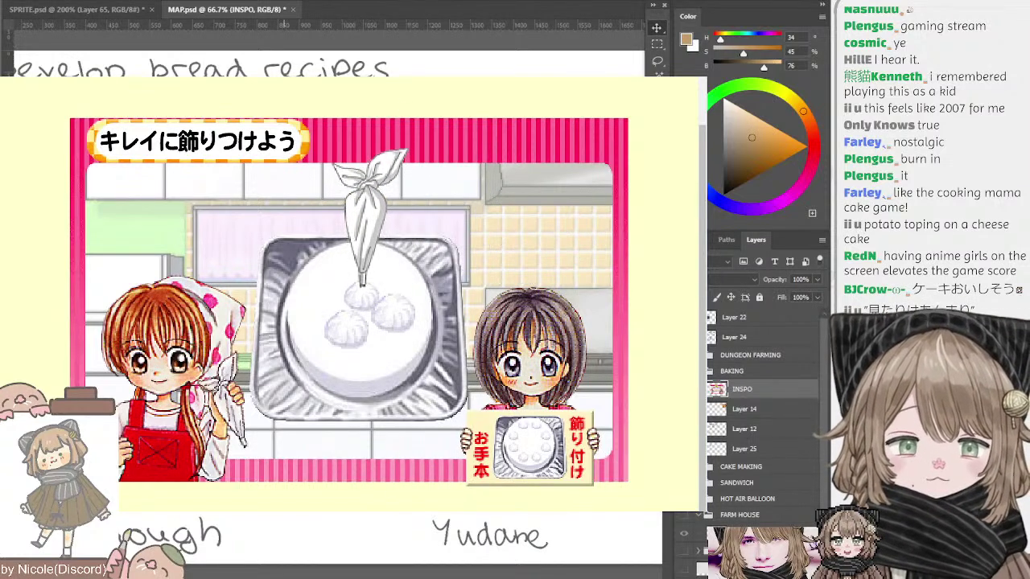
right_click(361, 305)
click(360, 297)
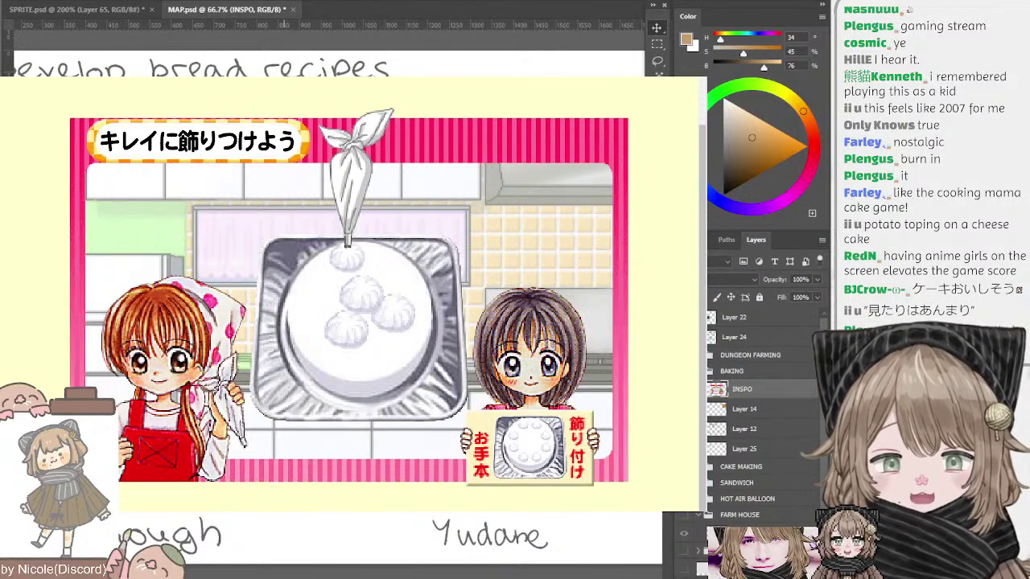
right_click(361, 275)
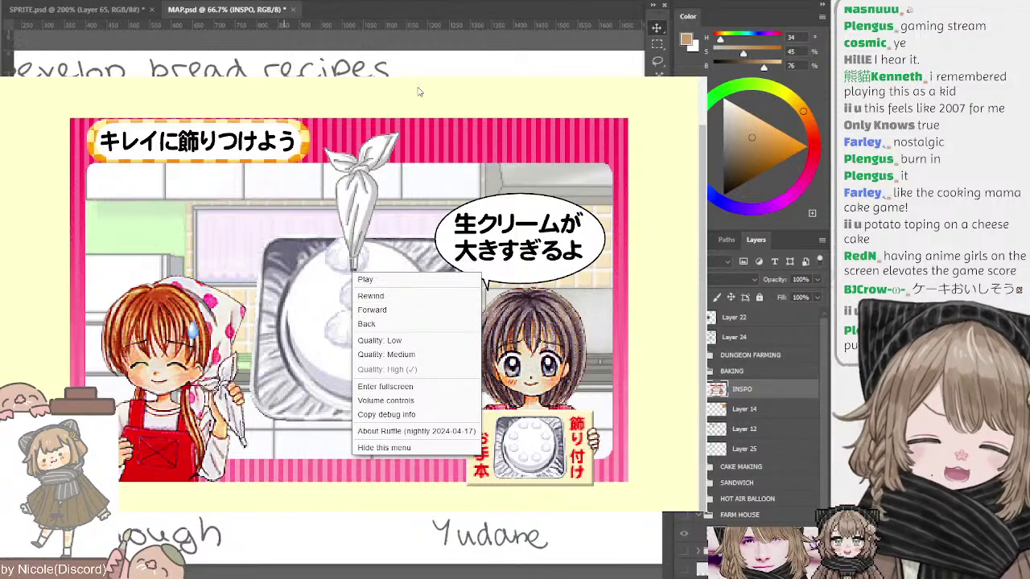
click(364, 277)
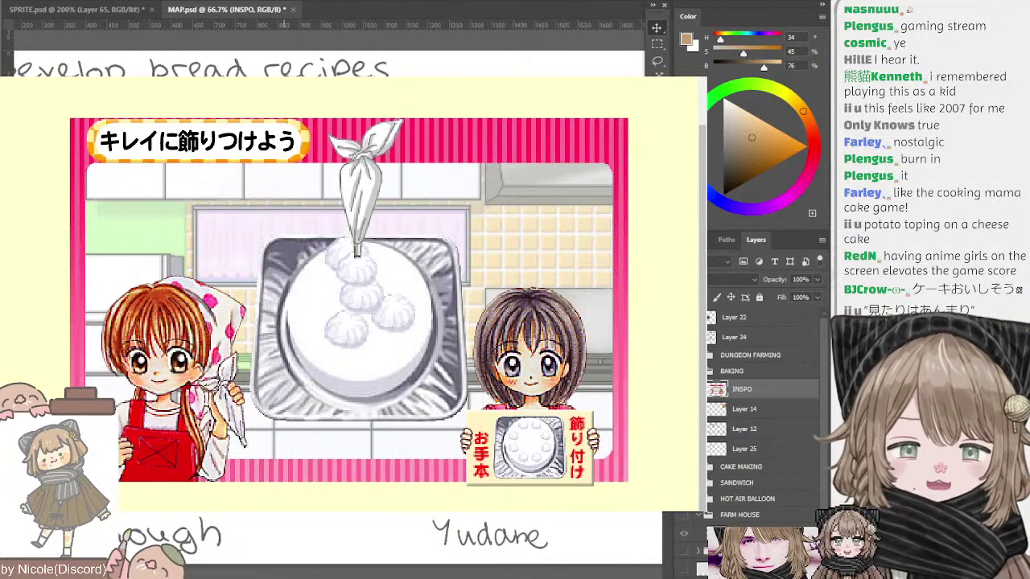
right_click(360, 275)
click(412, 105)
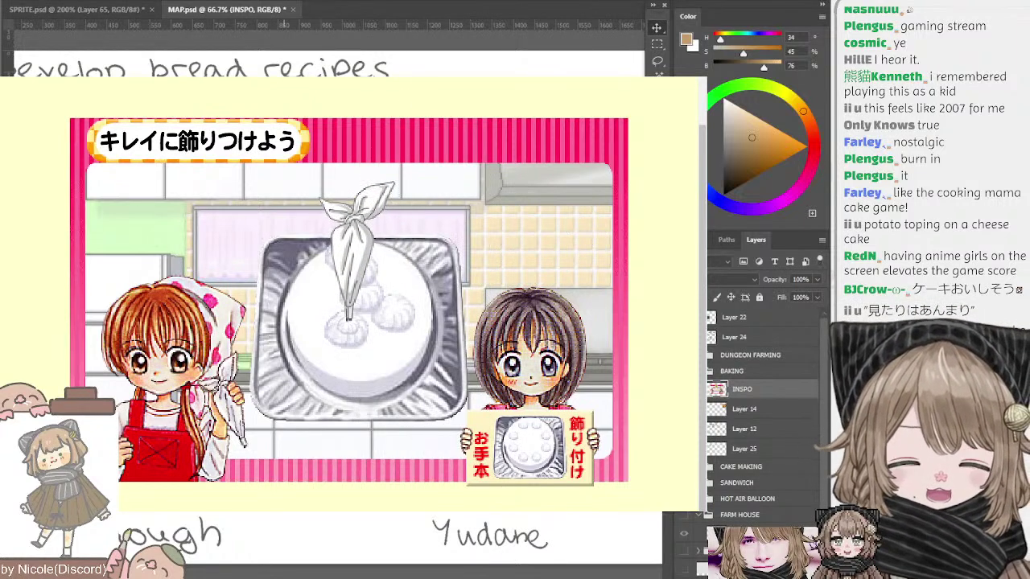
- Pipe the last three cream dollops on top of the ones near the cake's middle and proceed to the strawberry round
right_click(347, 310)
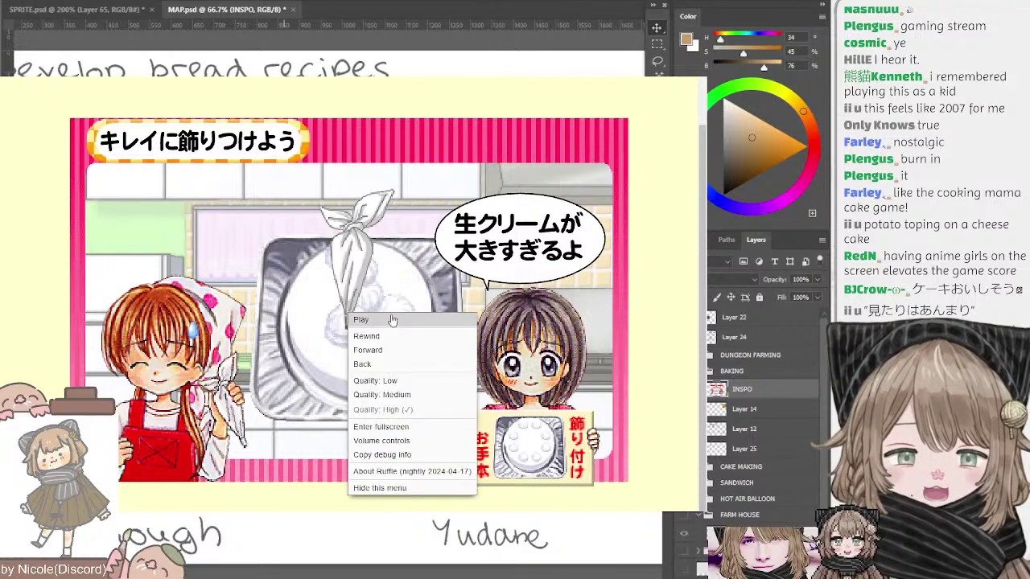
click(395, 304)
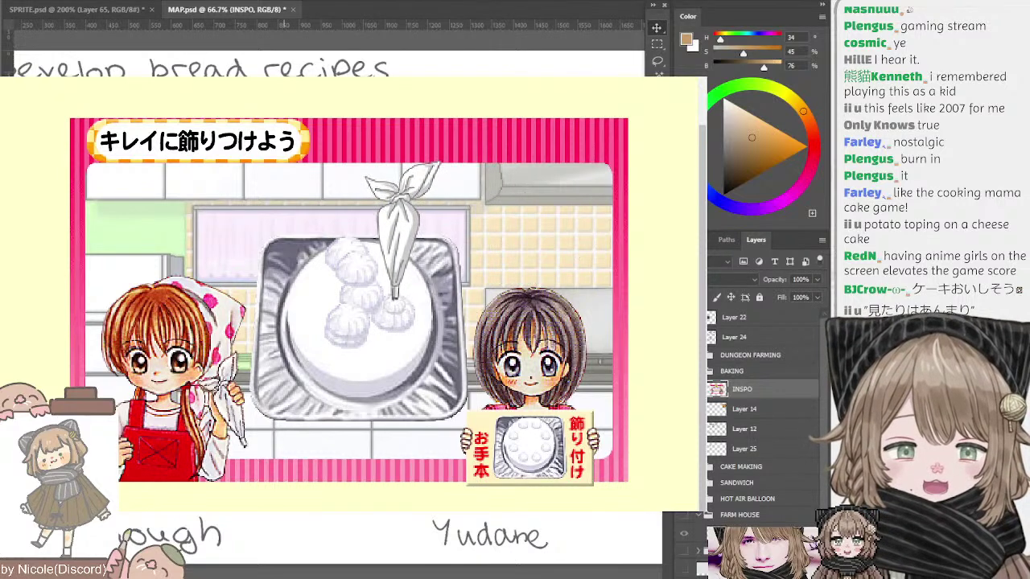
right_click(392, 312)
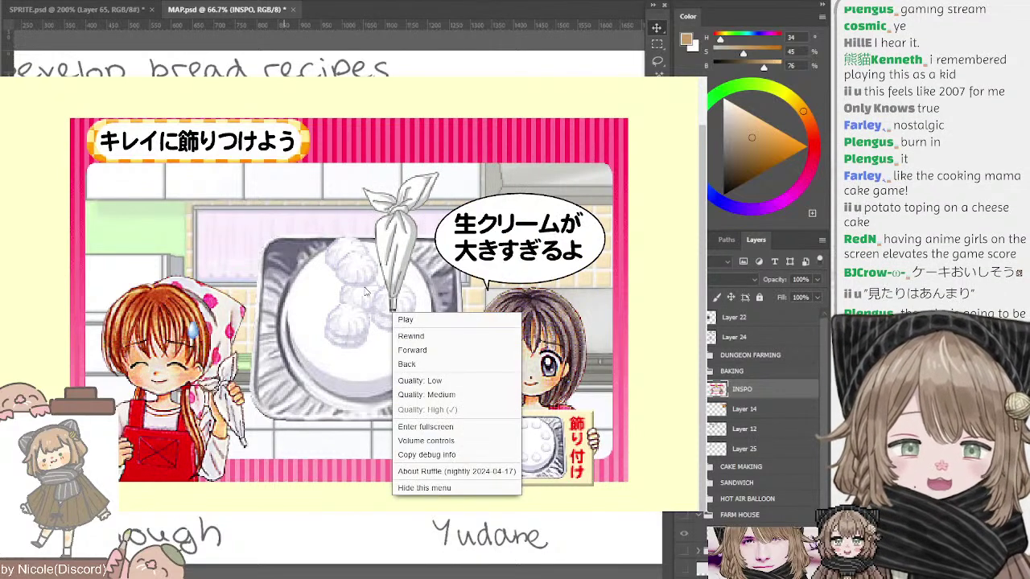
click(362, 291)
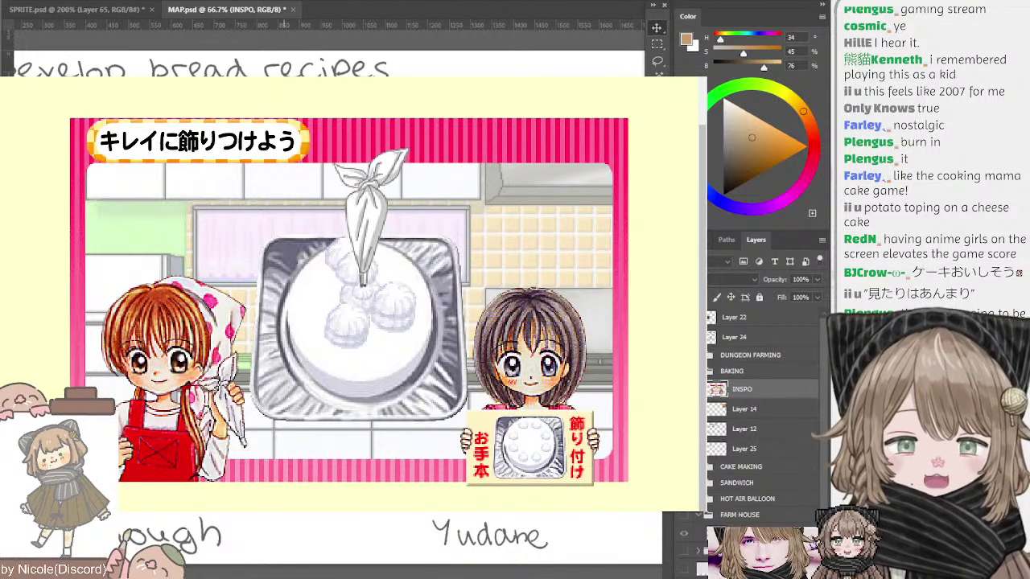
right_click(362, 291)
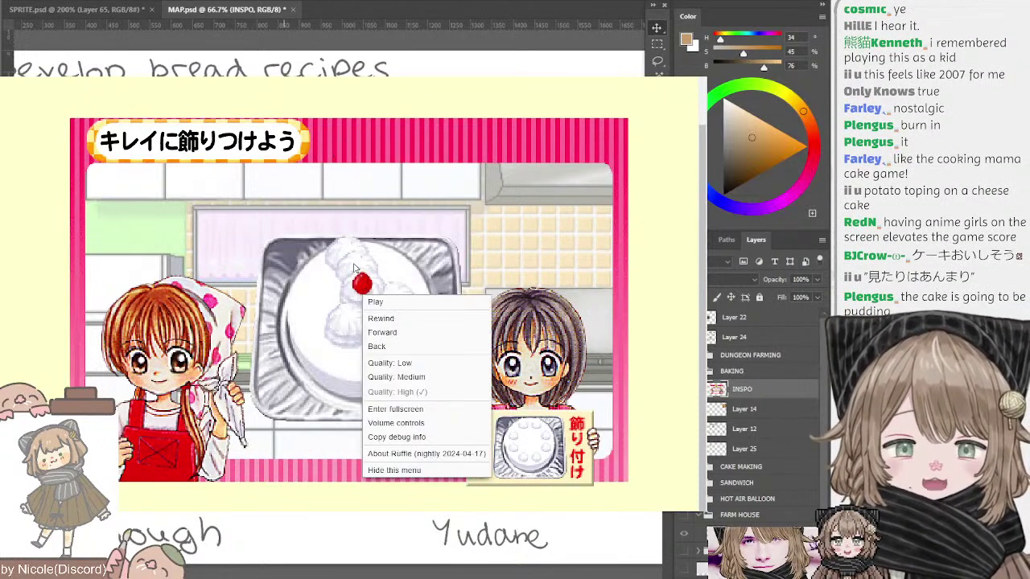
click(451, 94)
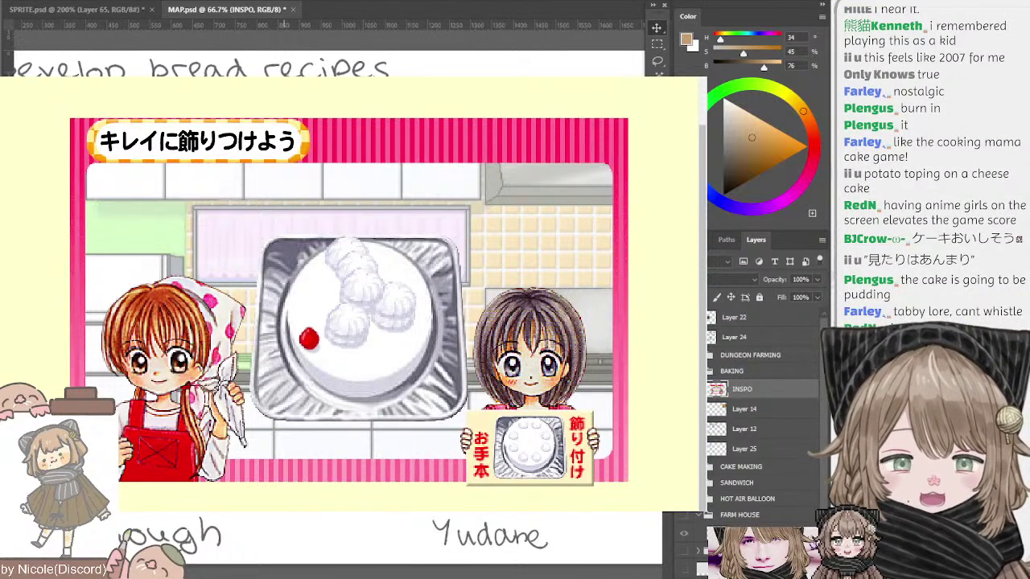
- Place eight strawberries in a smile-shaped arc along the front edge of the cake
click(305, 331)
click(316, 346)
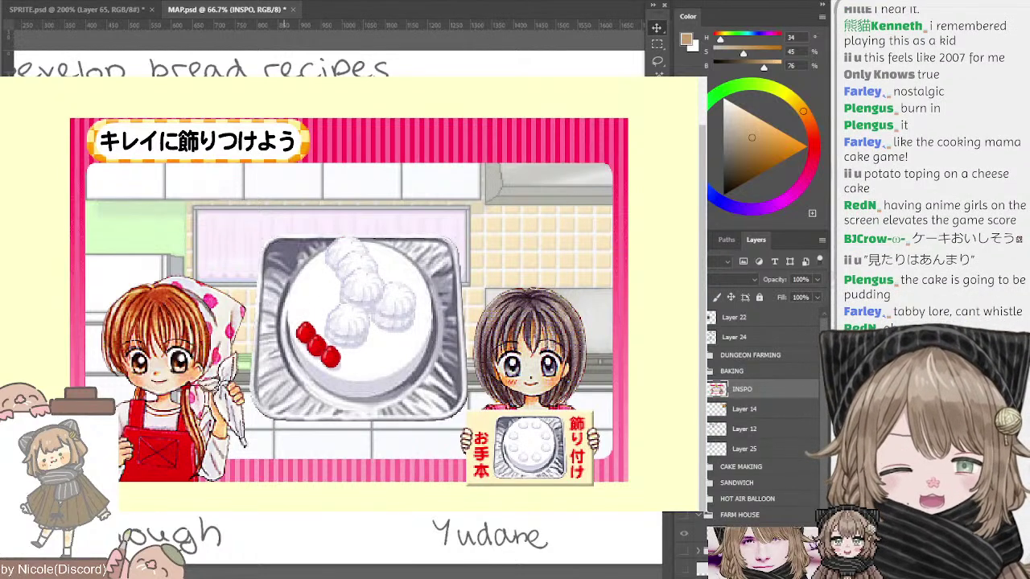
click(331, 357)
click(347, 364)
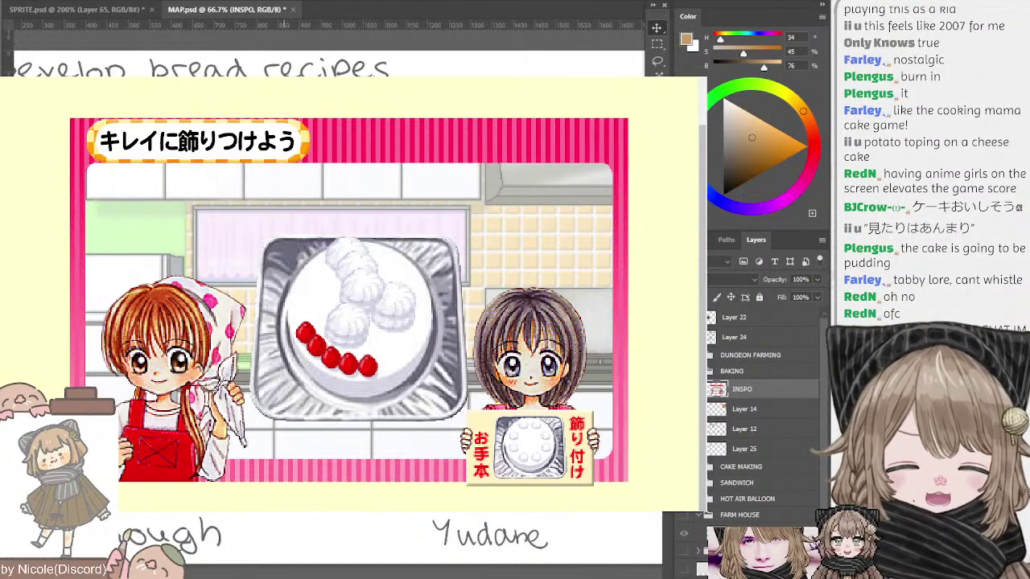
click(366, 366)
click(383, 359)
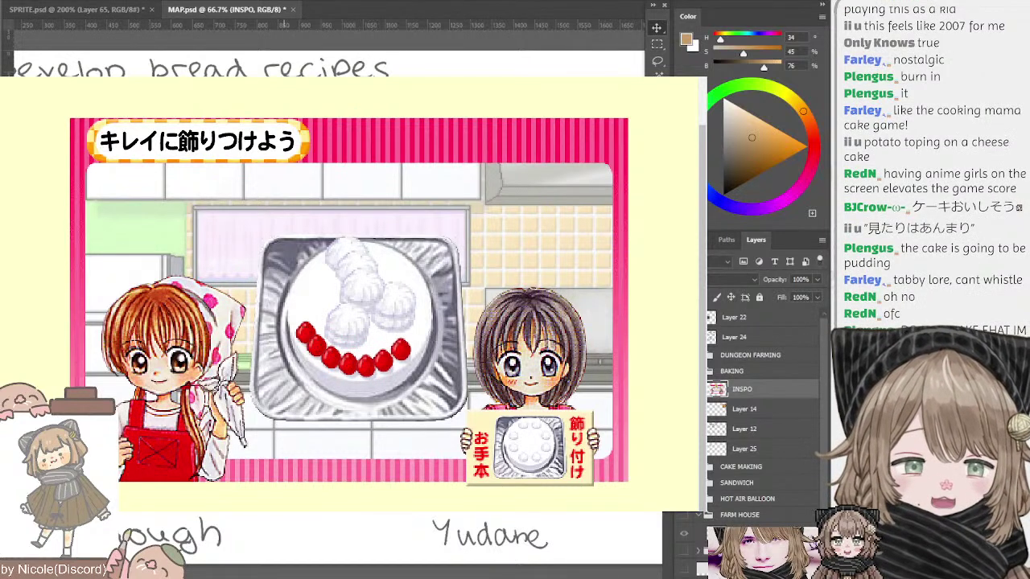
click(399, 350)
click(413, 335)
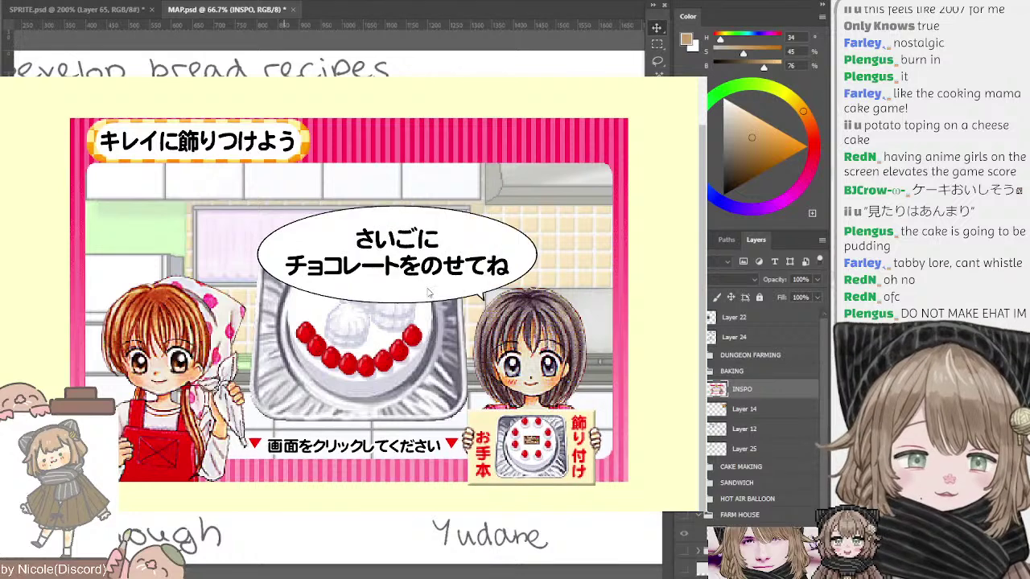
- Place the chocolate birthday plate off-centre on the cake's upper left and advance through the dialogue to the tasting scene
click(425, 278)
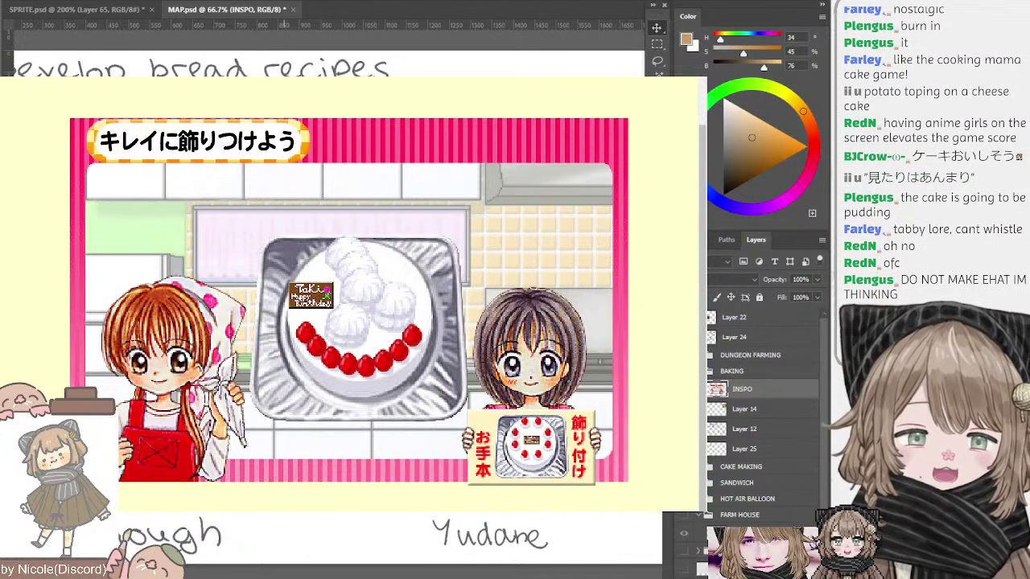
click(312, 293)
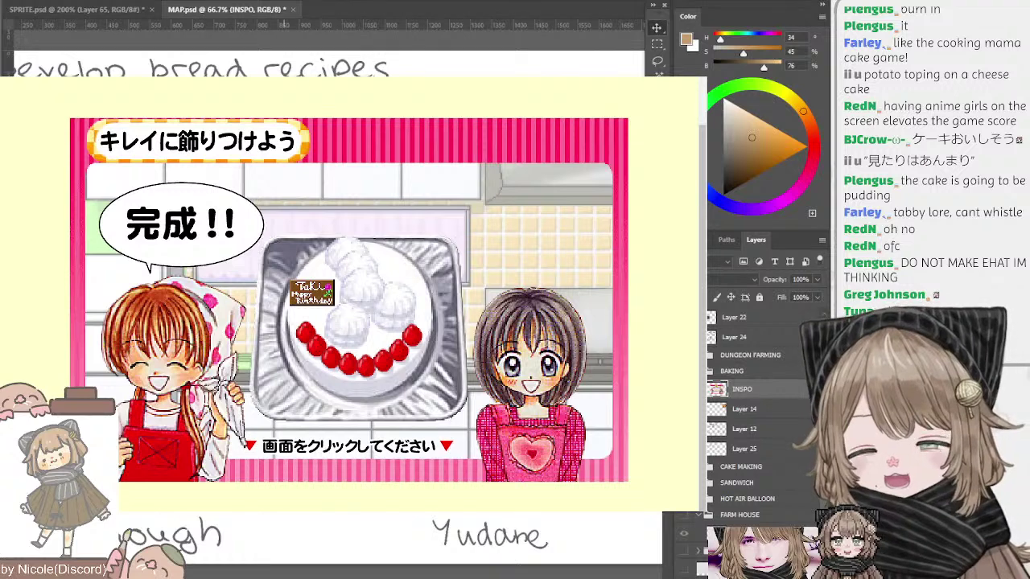
click(402, 280)
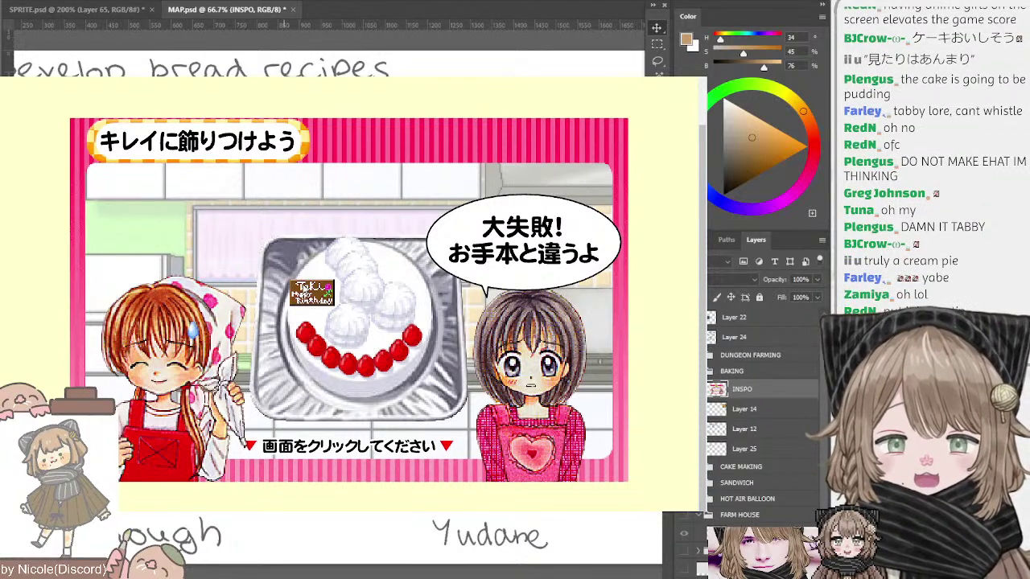
click(412, 318)
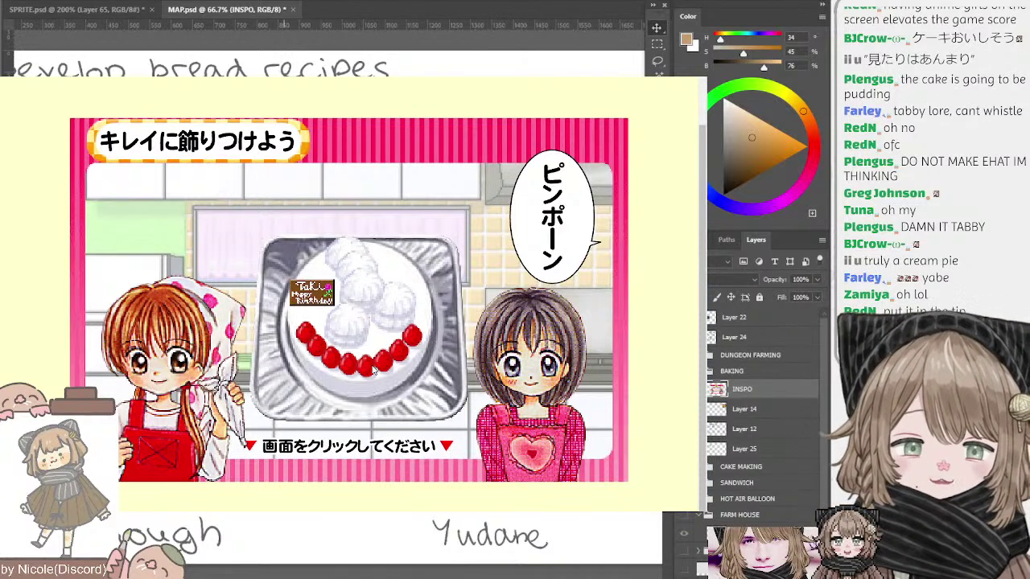
click(374, 371)
click(373, 372)
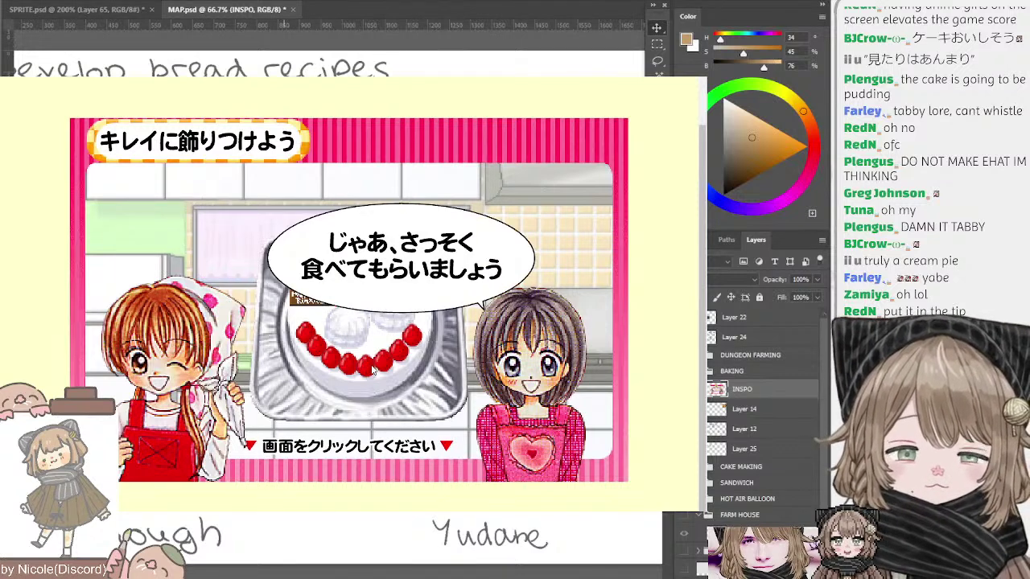
click(374, 371)
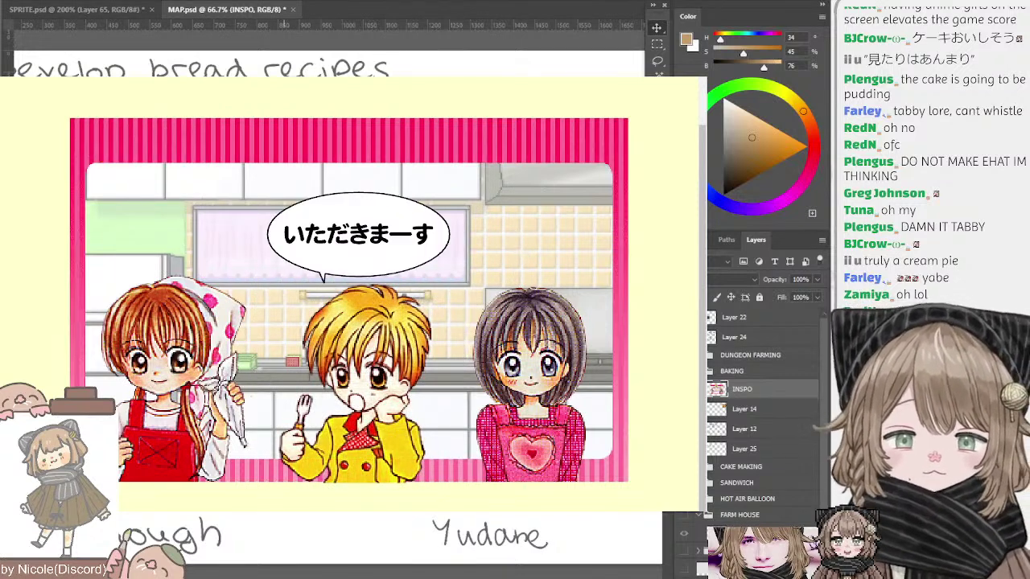
- Return from the game's bad ending to its title screen and mute the game's sound
click(361, 238)
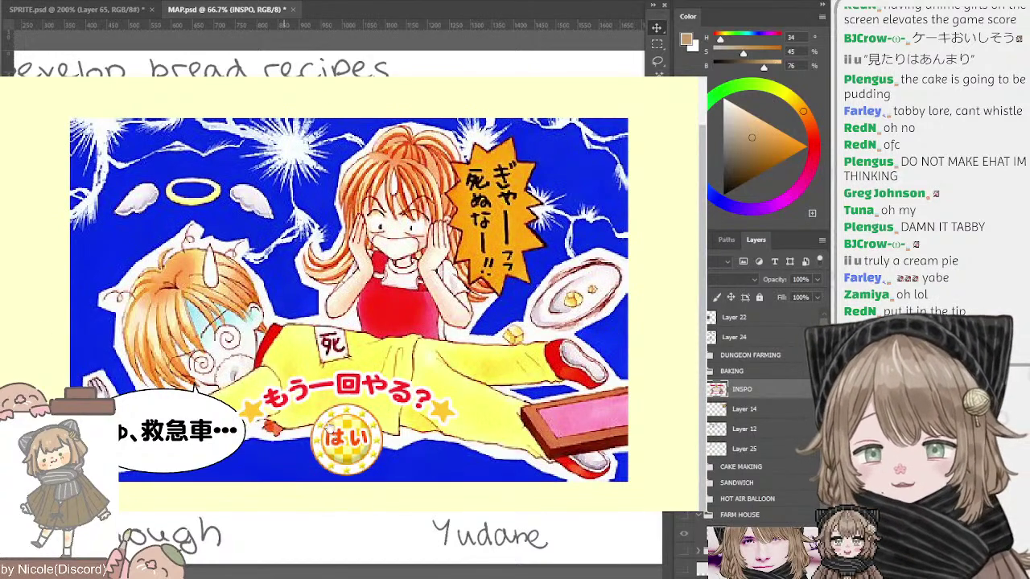
click(328, 429)
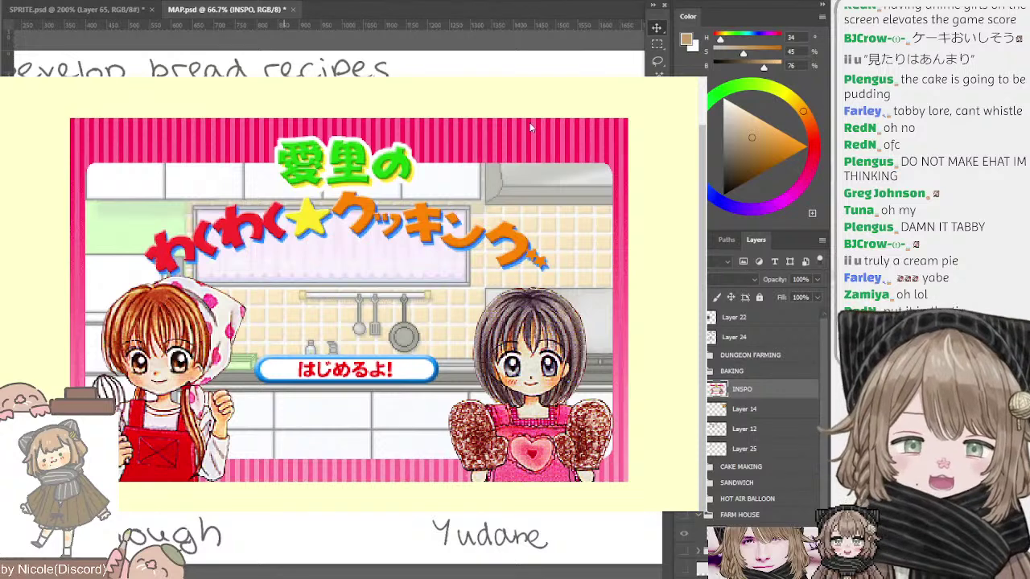
right_click(278, 193)
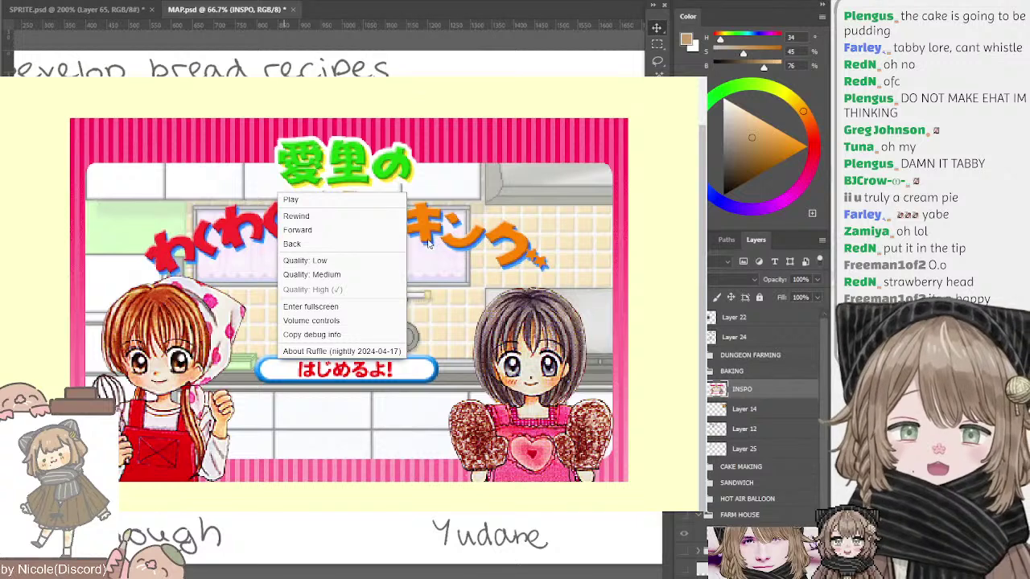
right_click(336, 127)
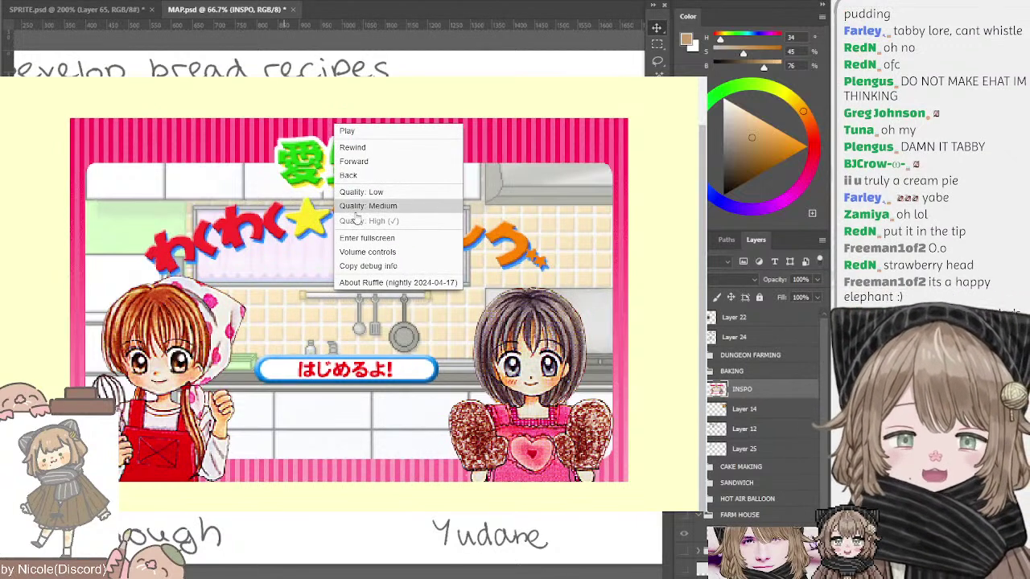
click(350, 251)
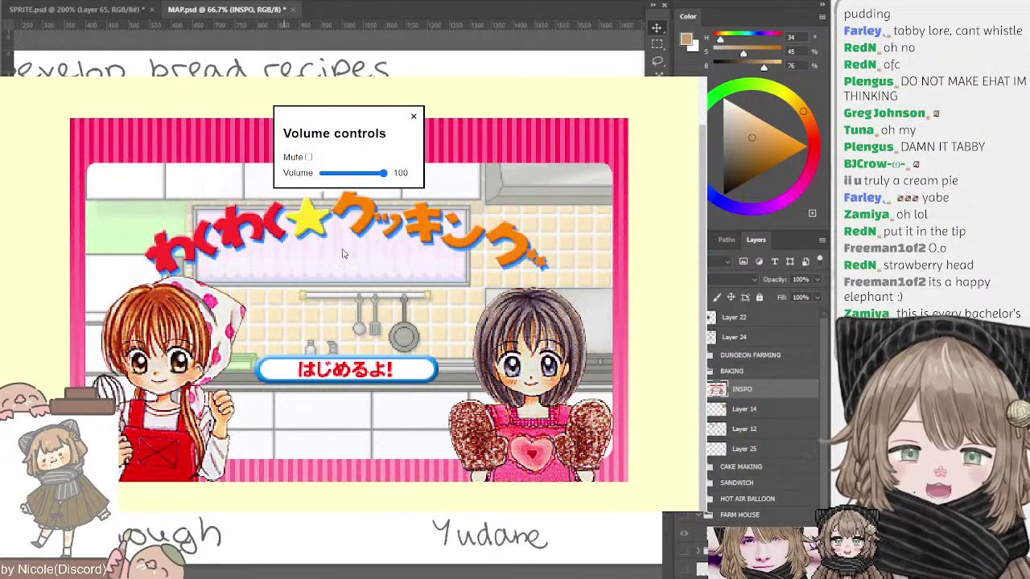
click(307, 157)
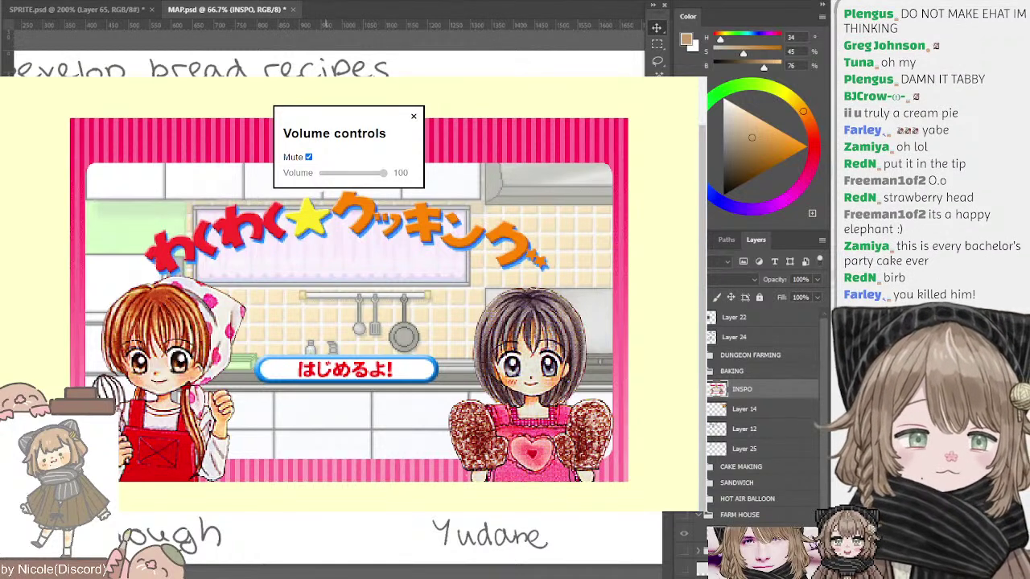
- Hide the INSPO reference layer inside the BAKING group of the map document
drag(326, 290, 396, 292)
click(684, 389)
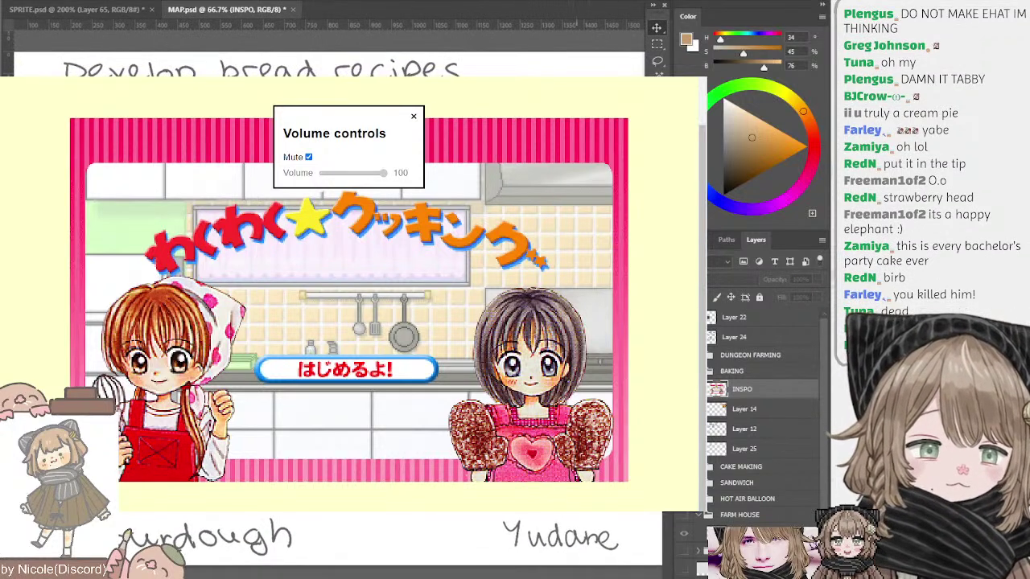
scroll(330, 306, left, 3)
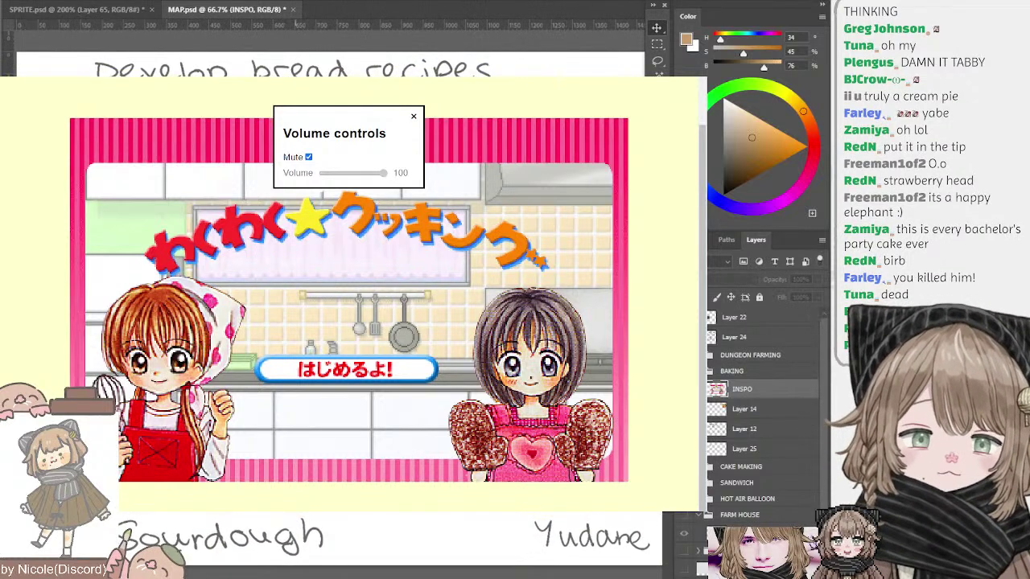
drag(348, 306, 341, 326)
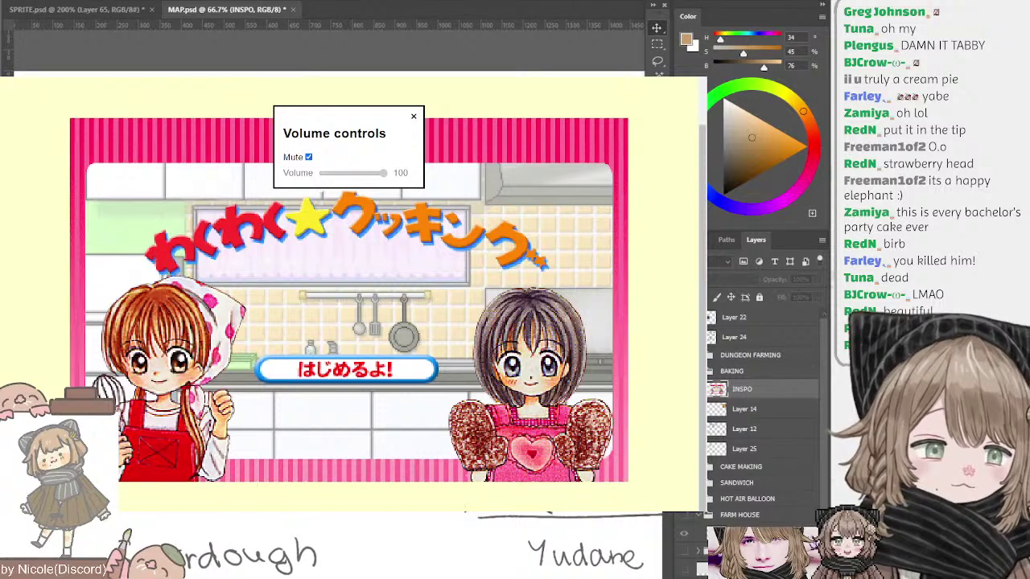
- Collapse the BAKING group and briefly hide it to view the golem-farming page, and bring the bread recipes page back
click(699, 371)
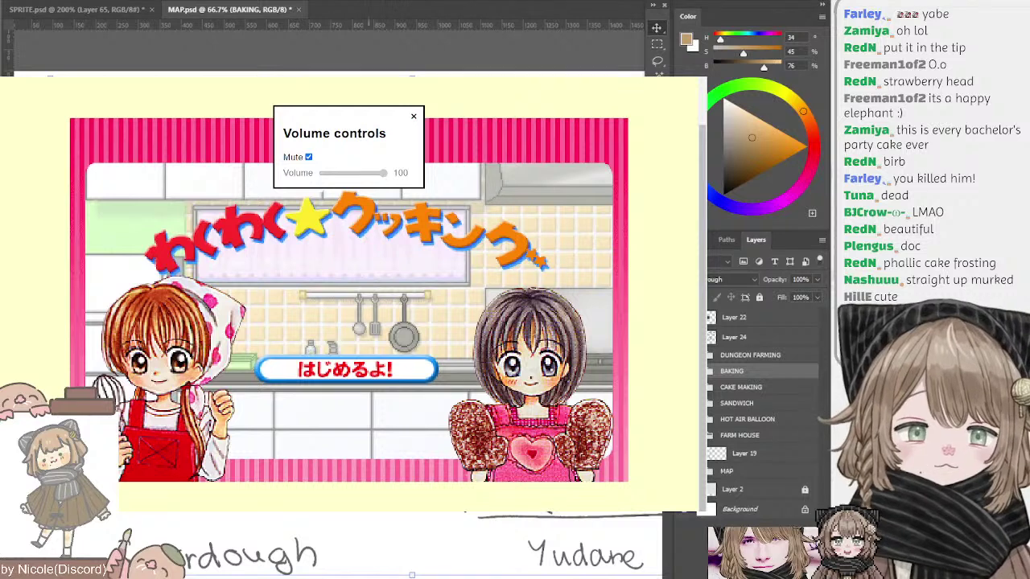
drag(343, 322, 314, 300)
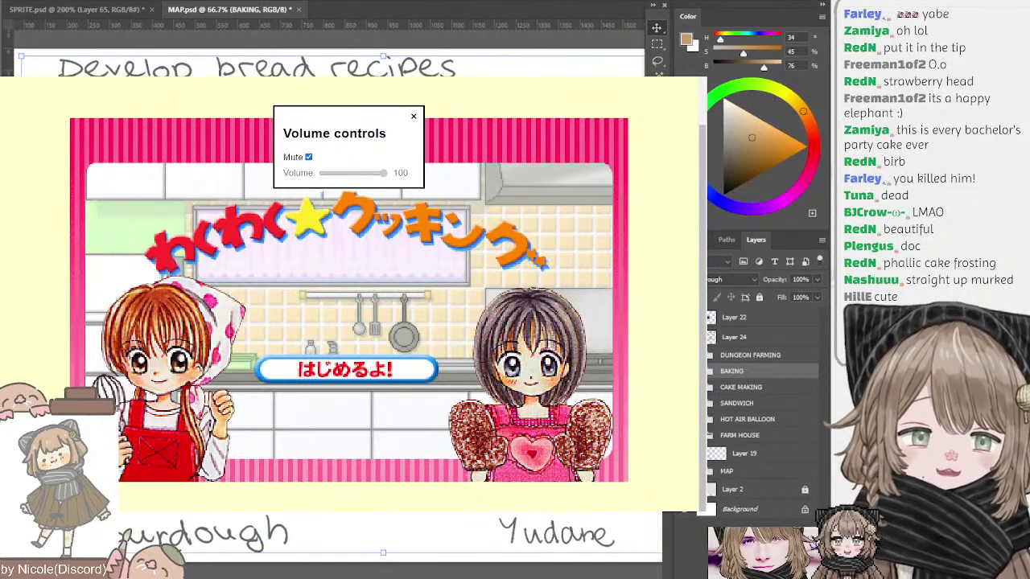
click(683, 370)
click(683, 355)
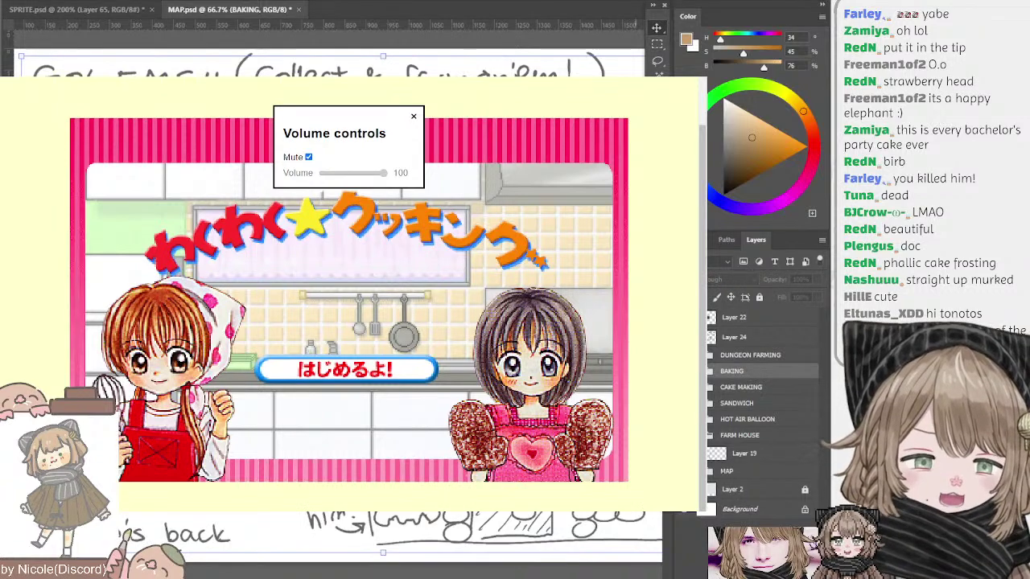
mouse_move(450, 298)
mouse_down()
mouse_move(552, 346)
mouse_move(477, 299)
mouse_move(505, 298)
mouse_up()
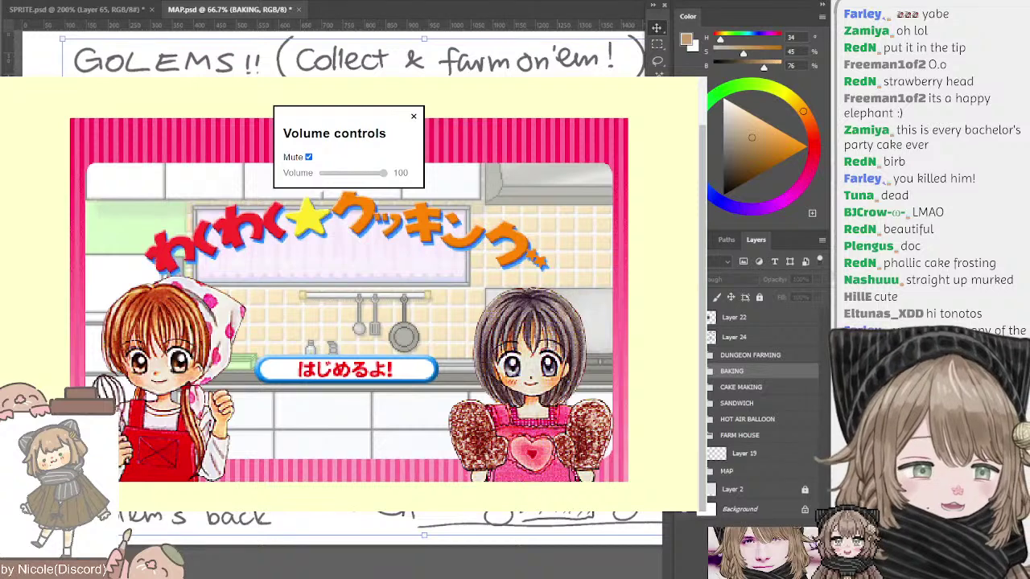
click(683, 370)
mouse_move(447, 242)
mouse_down()
mouse_move(439, 434)
mouse_move(432, 252)
mouse_up()
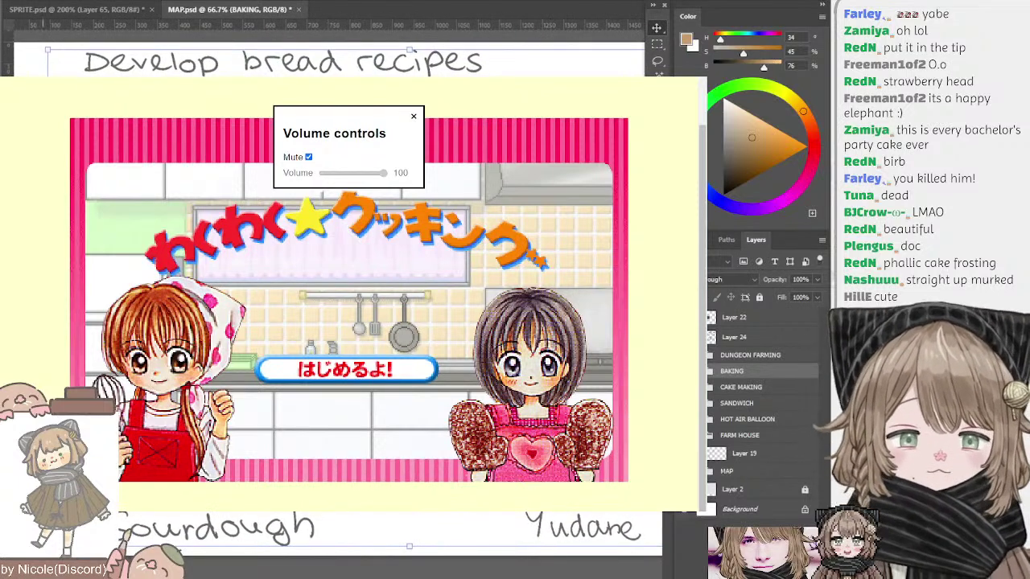
- Select Layer 25 and set the brush to a pale cream colour with hue 37, saturation 16 and brightness 100
click(43, 322)
click(170, 362)
key(b)
alt+click(167, 362)
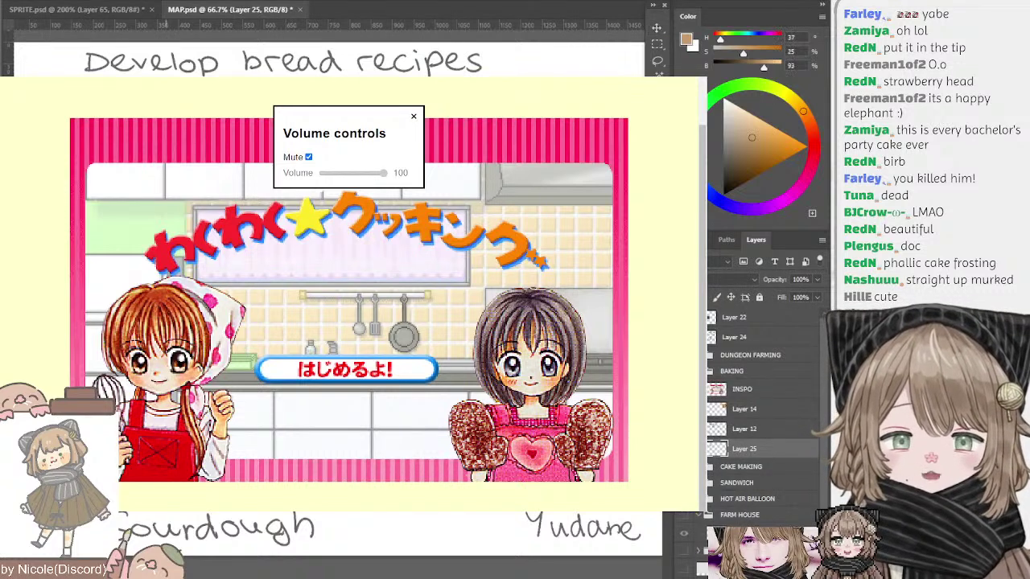
drag(742, 117, 736, 106)
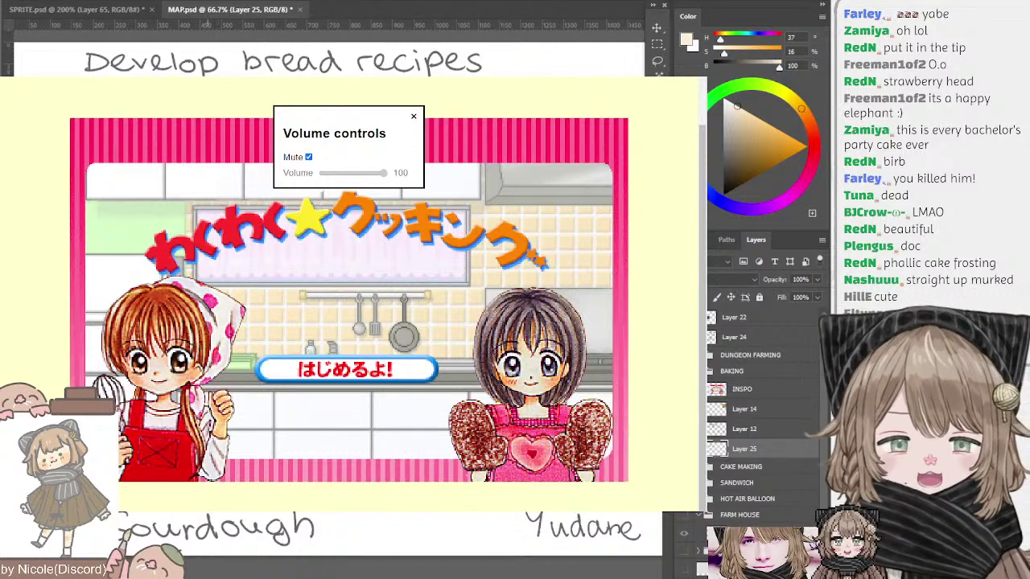
drag(195, 322, 238, 338)
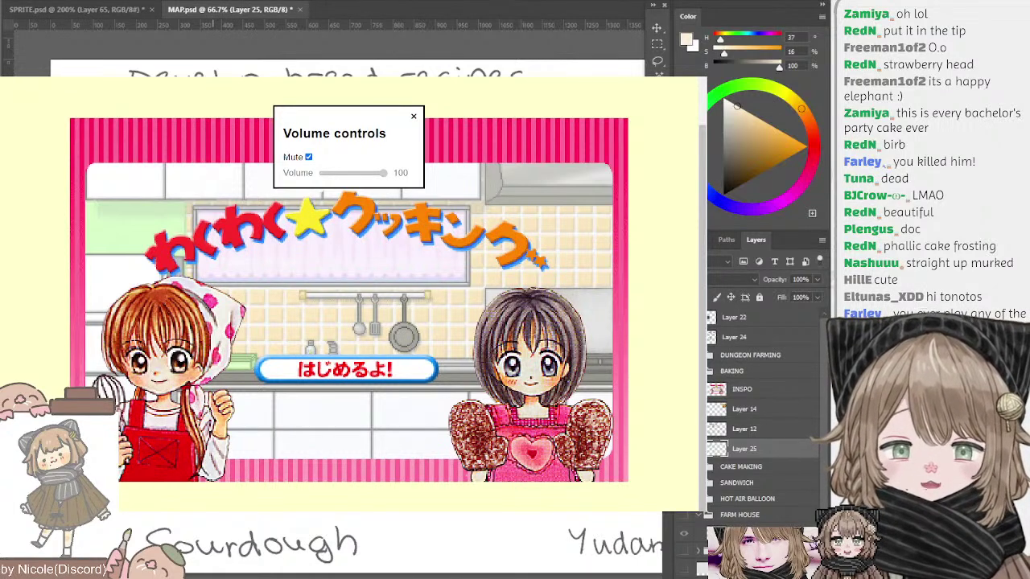
scroll(338, 305, down, 2)
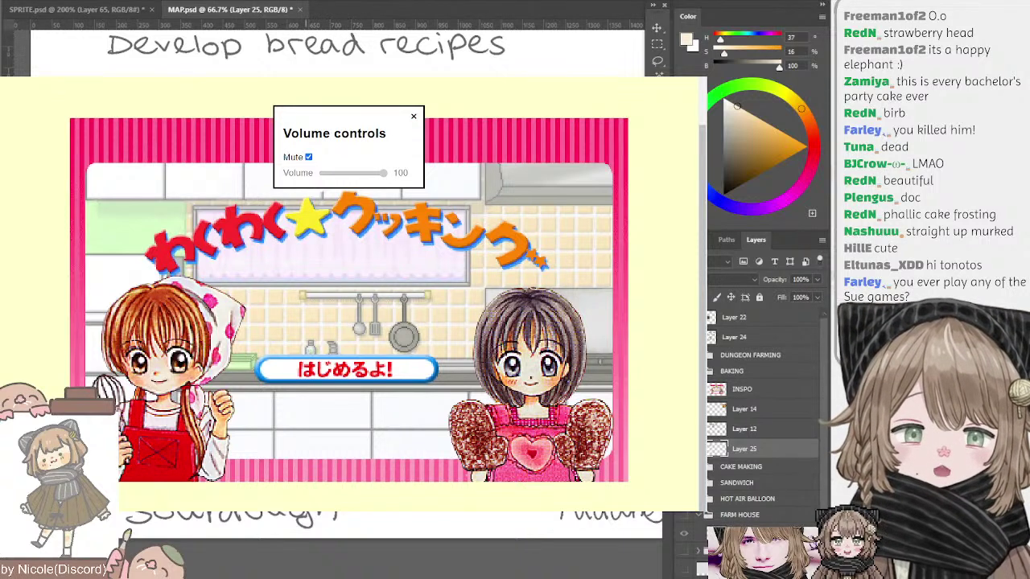
mouse_move(339, 289)
mouse_down()
mouse_move(390, 298)
mouse_move(378, 300)
mouse_up()
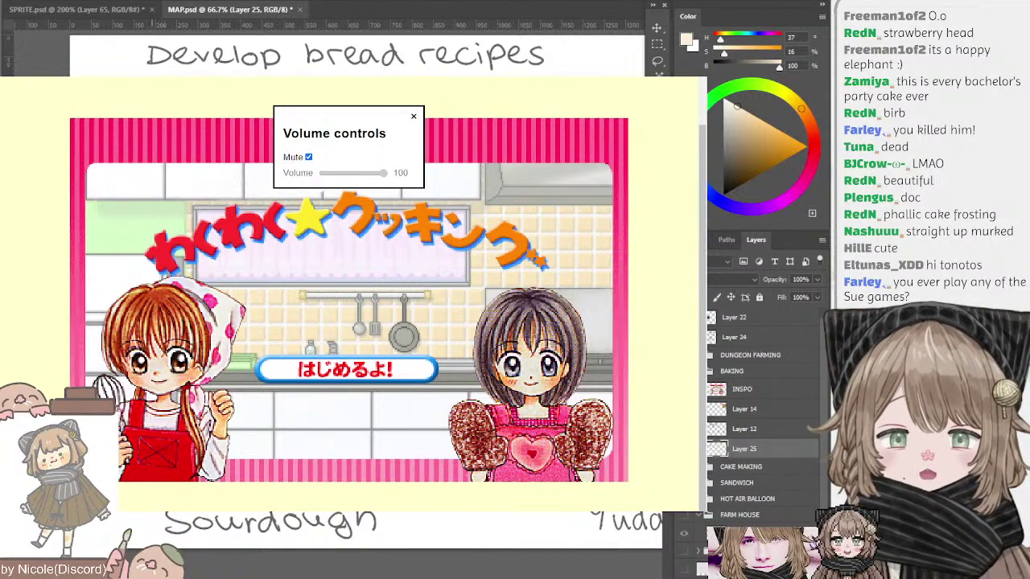
mouse_move(160, 289)
mouse_down()
mouse_move(180, 315)
mouse_move(157, 308)
mouse_up()
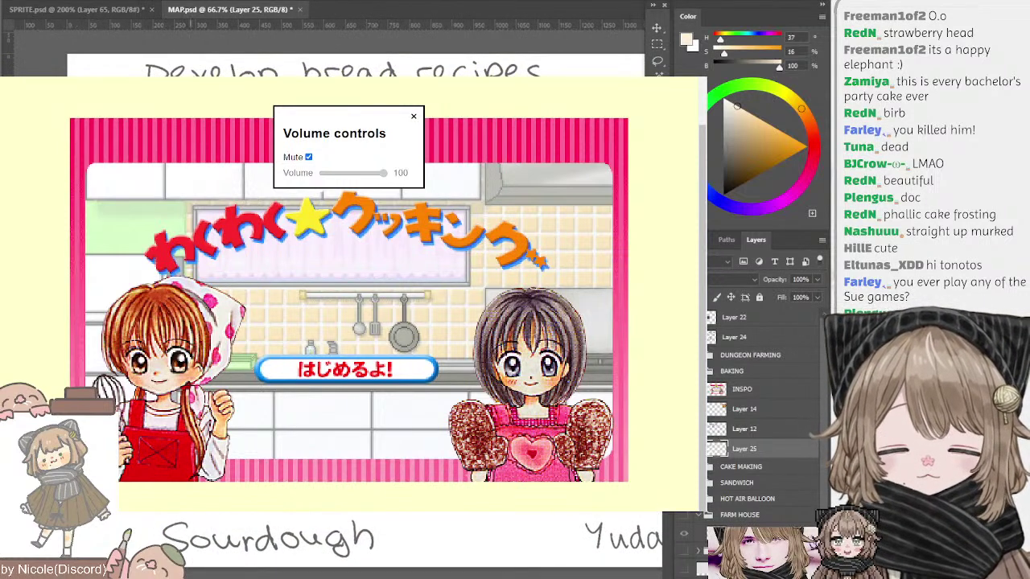
mouse_move(261, 299)
mouse_down()
mouse_move(236, 308)
mouse_move(266, 311)
mouse_move(250, 291)
mouse_move(261, 293)
mouse_up()
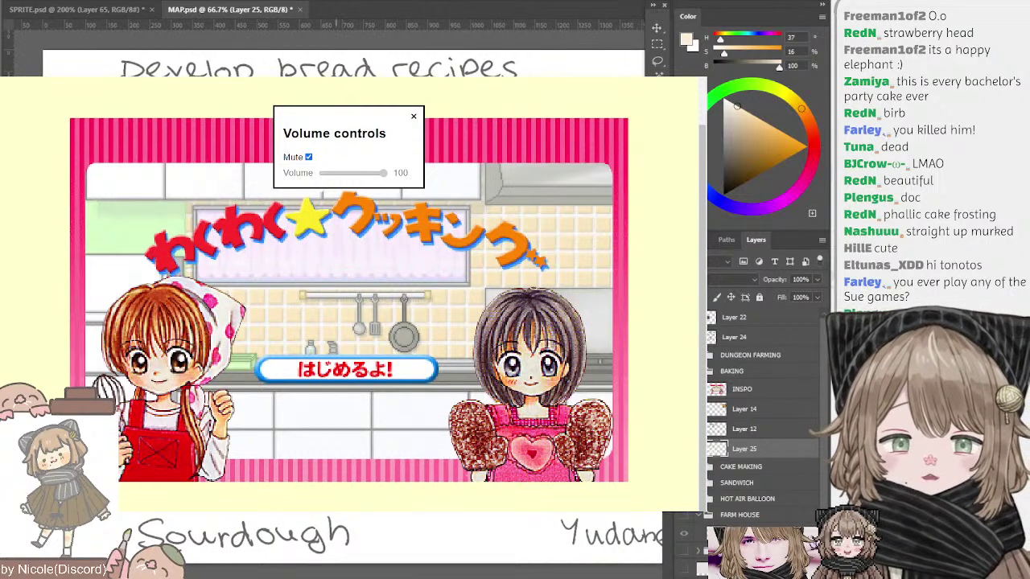
- Make Layer 12 active, sample the salmon tone from the drawing and shift its hue to 1
click(744, 429)
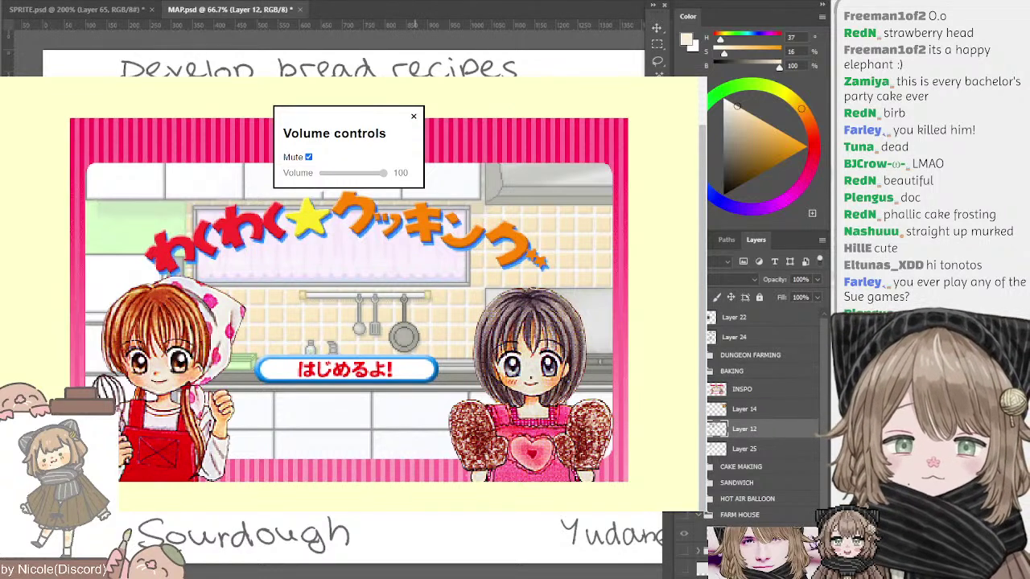
drag(402, 294, 407, 300)
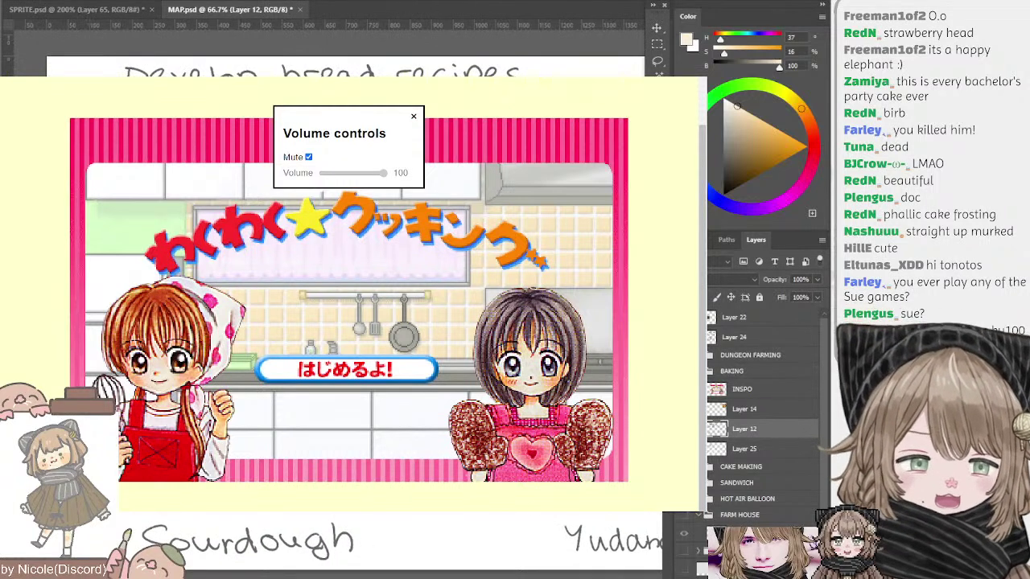
alt+click(362, 294)
alt+click(362, 294)
alt+click(362, 293)
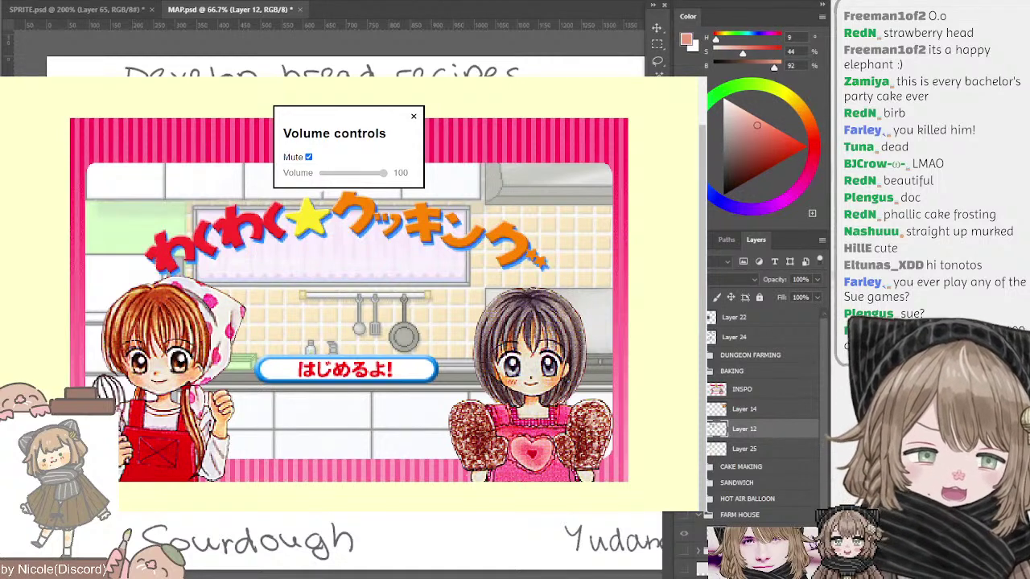
drag(813, 137, 814, 145)
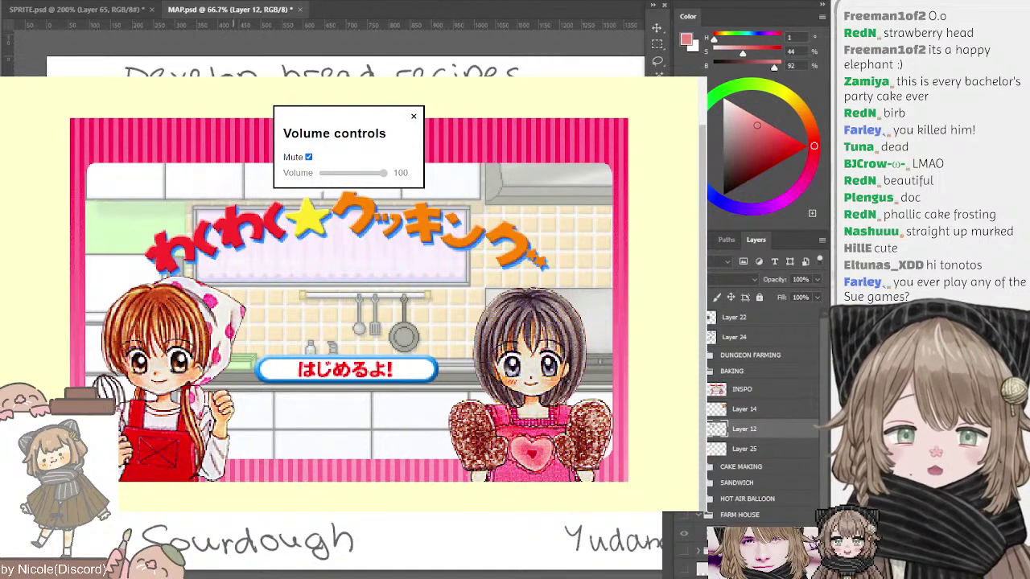
- Switch back to Layer 25 and lighten the brush colour to pale pink with saturation 24 and brightness 98
click(744, 449)
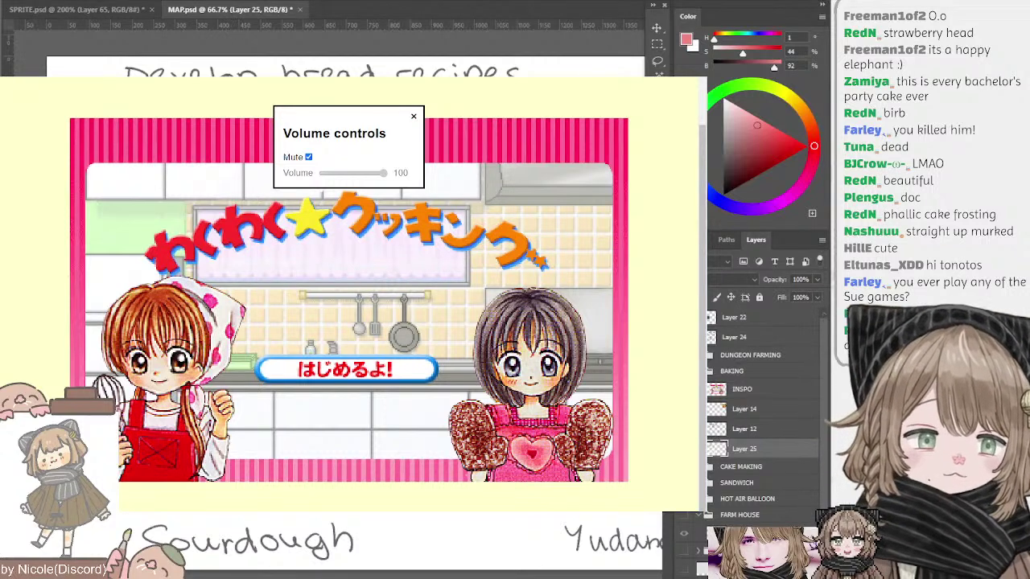
click(743, 111)
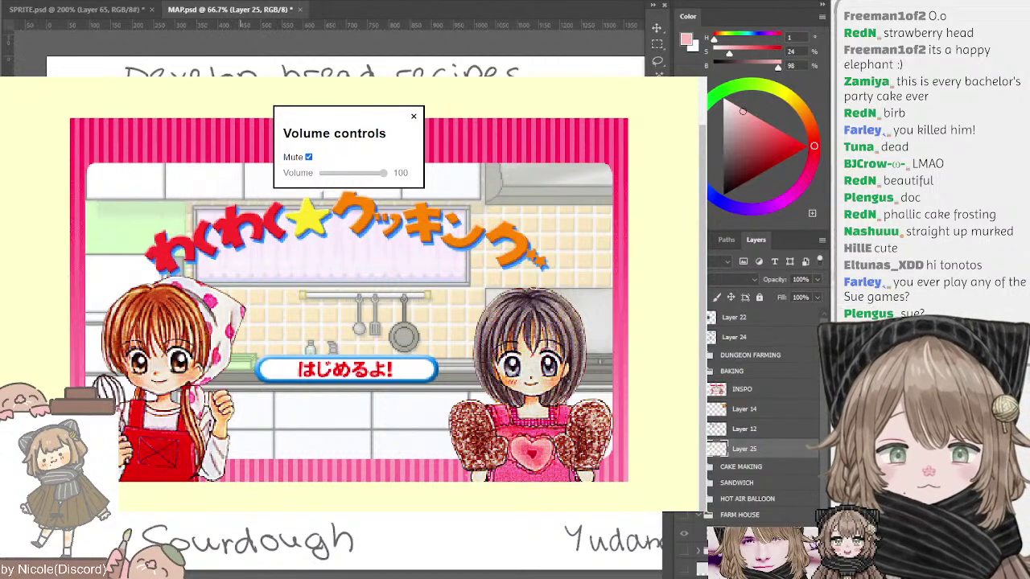
drag(210, 321, 246, 334)
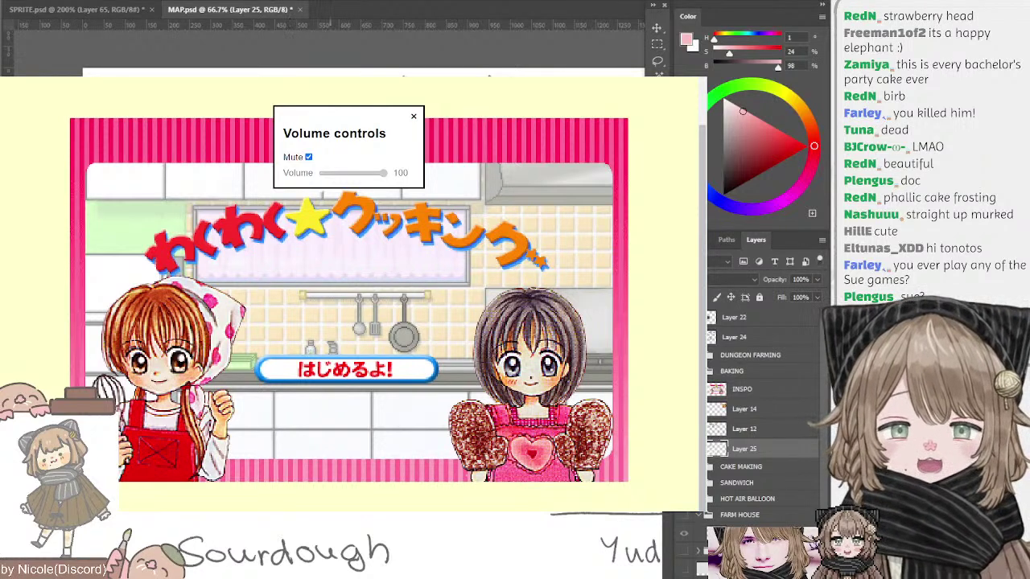
mouse_move(331, 322)
mouse_down()
mouse_move(309, 295)
mouse_move(273, 300)
mouse_up()
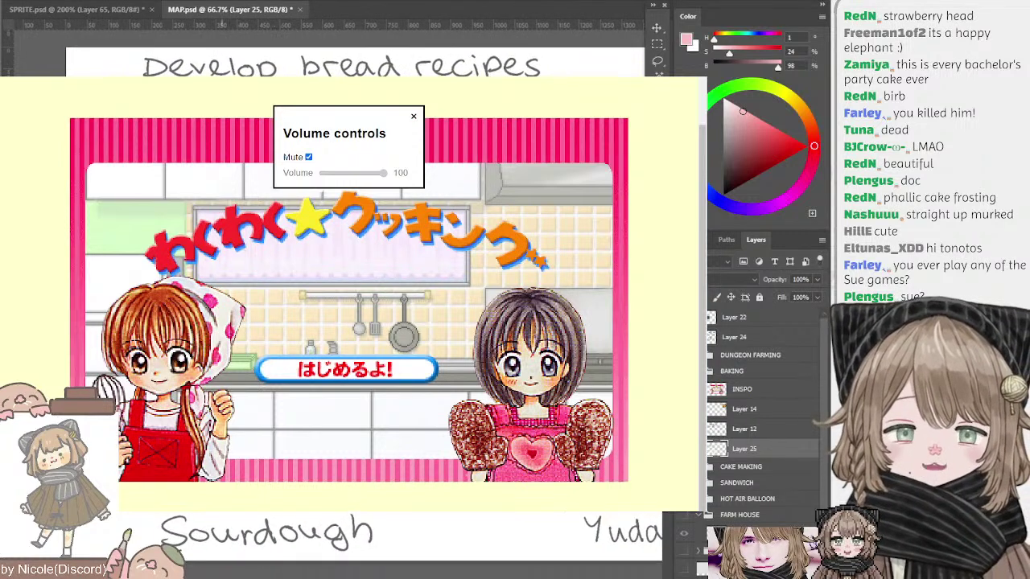
- Set the brush to a light golden dough colour with hue 36, saturation 34 and brightness 100
key(l)
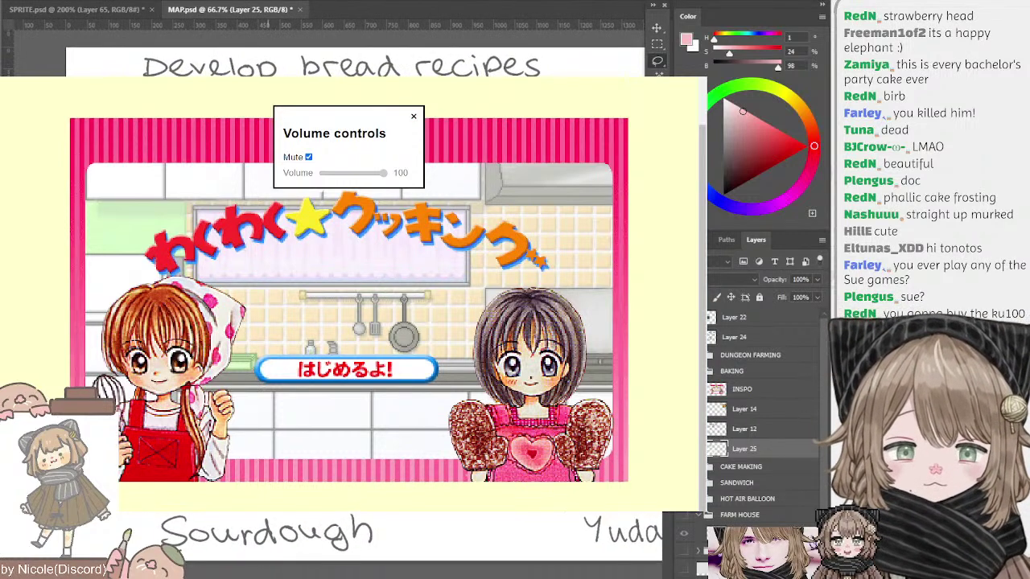
drag(369, 305, 350, 296)
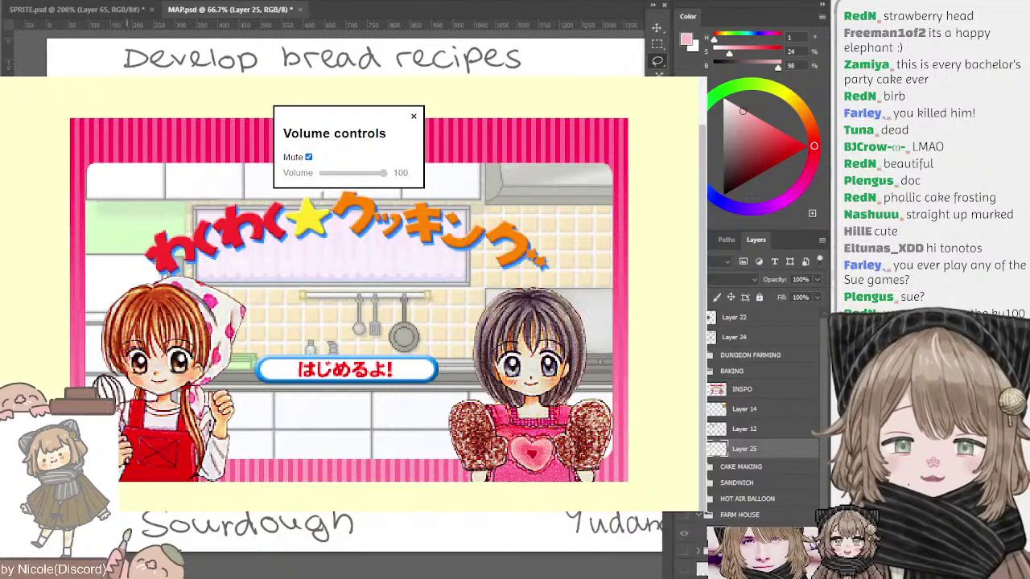
mouse_move(184, 297)
mouse_down()
mouse_move(198, 335)
mouse_move(176, 294)
mouse_up()
key(b)
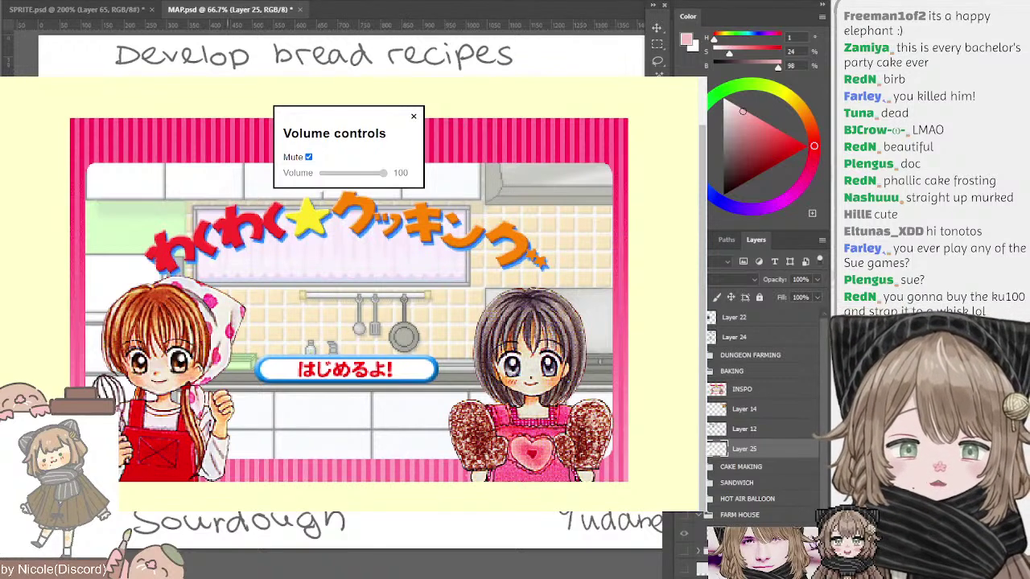
click(801, 108)
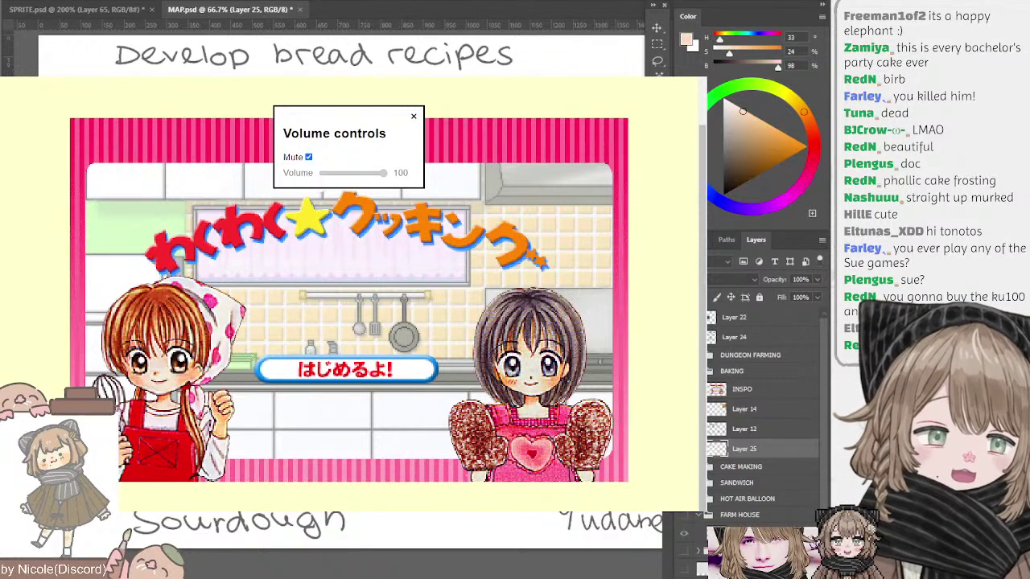
click(750, 128)
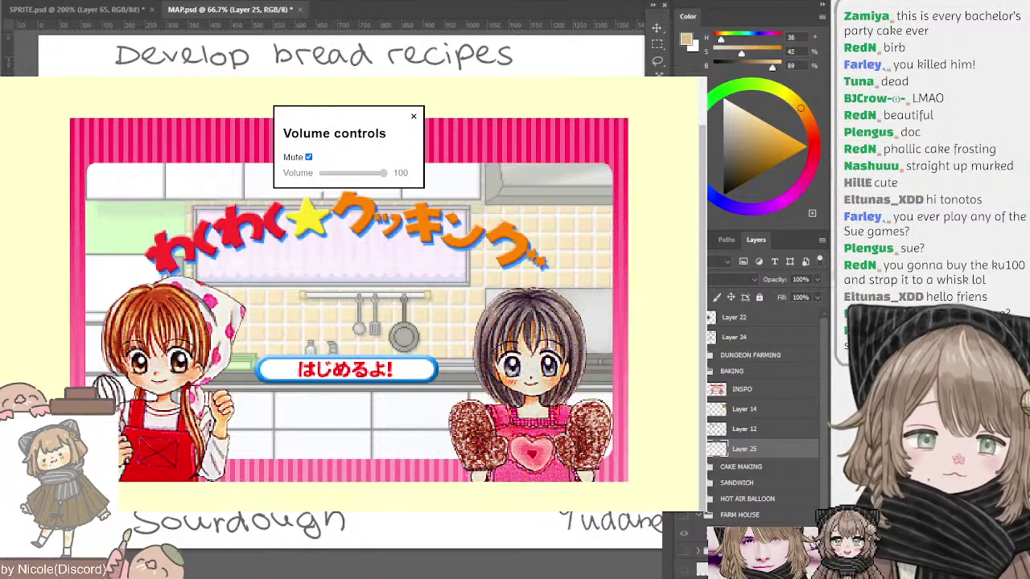
drag(750, 128, 752, 115)
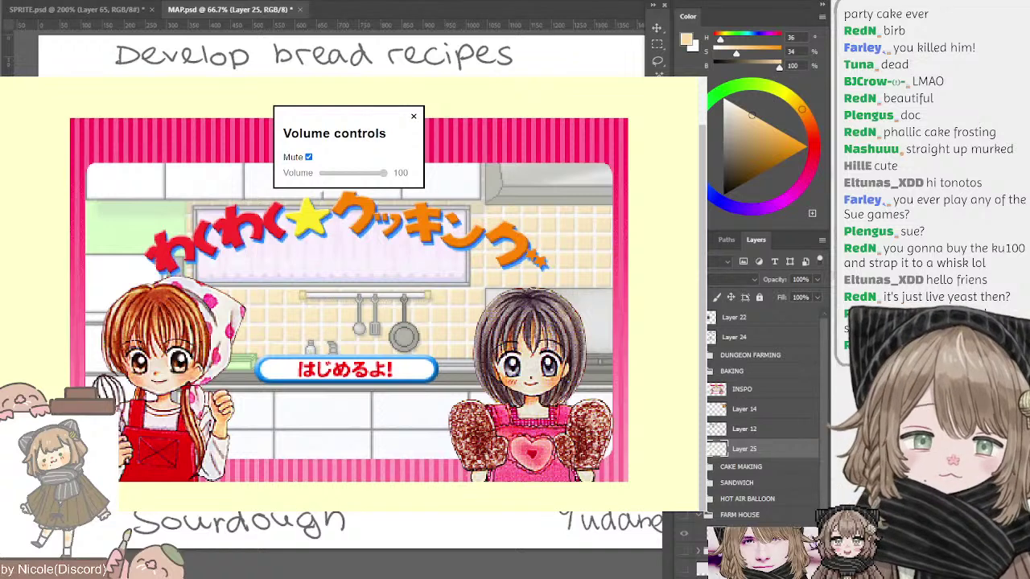
- Add a layer above Layer 14 and fill a rectangular area over the page's right part with white to cover the old recipe sketch
drag(551, 289, 383, 311)
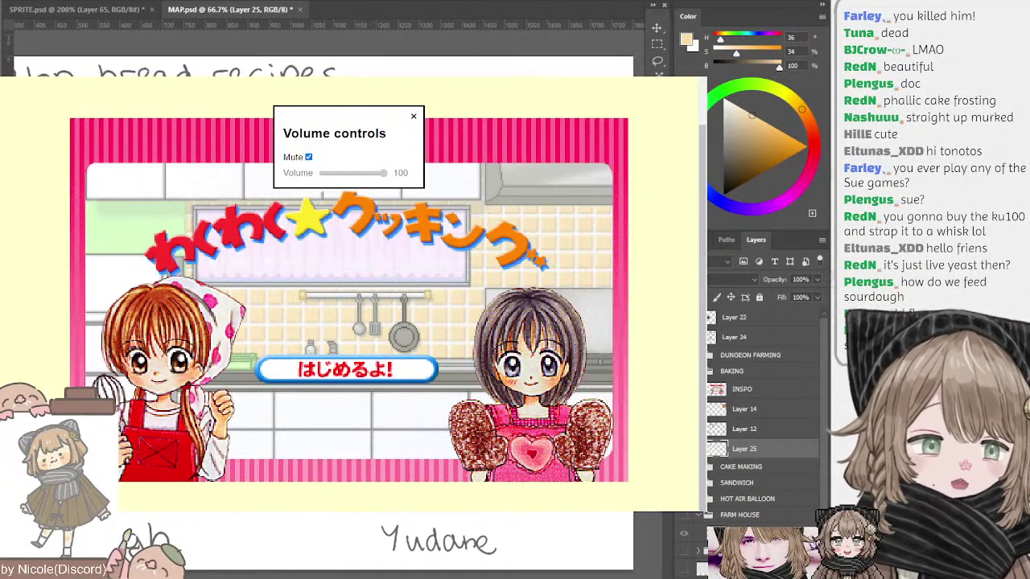
click(741, 390)
click(744, 410)
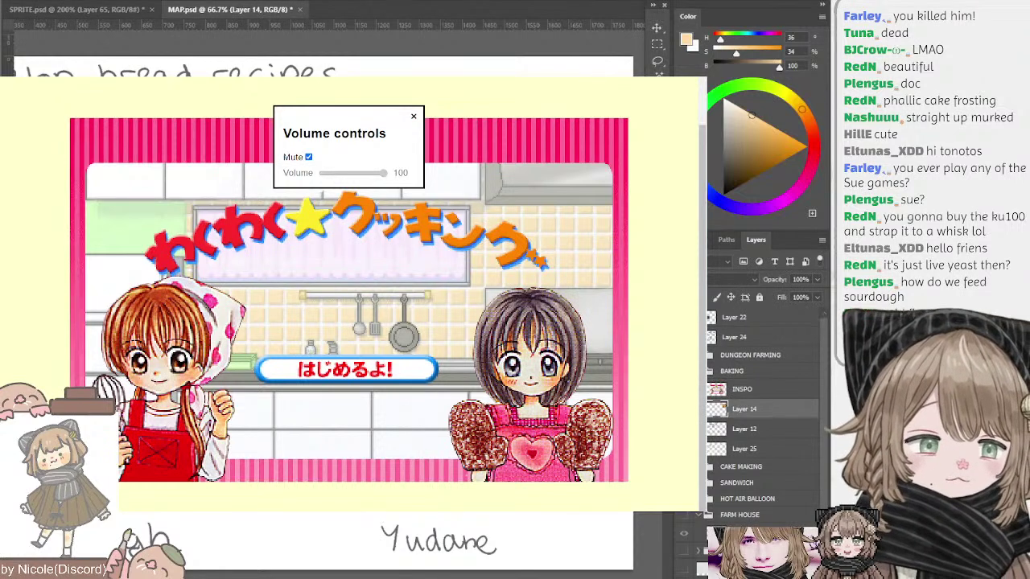
key(ctrl+alt+shift+n)
drag(761, 145, 723, 99)
key(m)
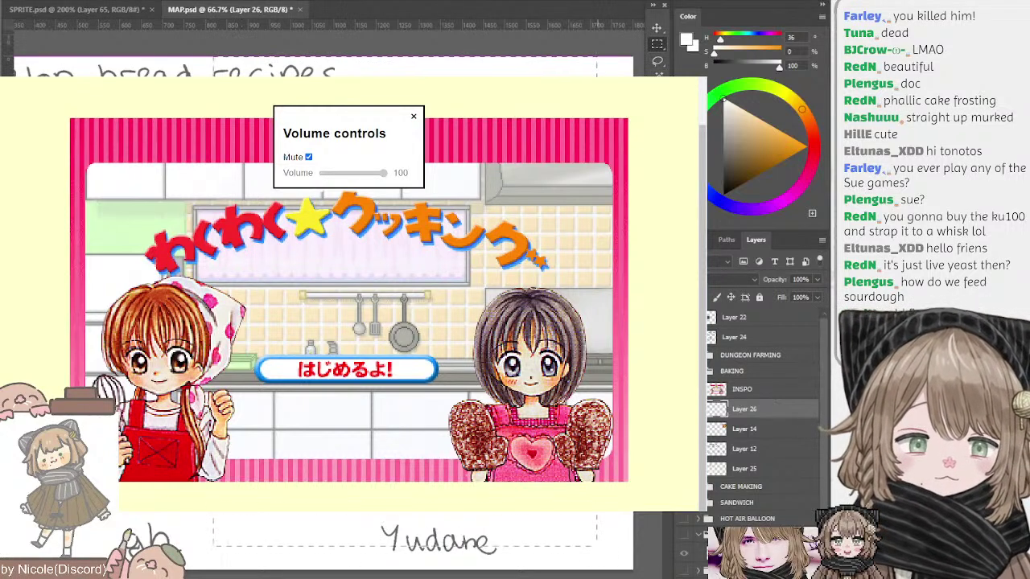
drag(629, 56, 214, 570)
key(g)
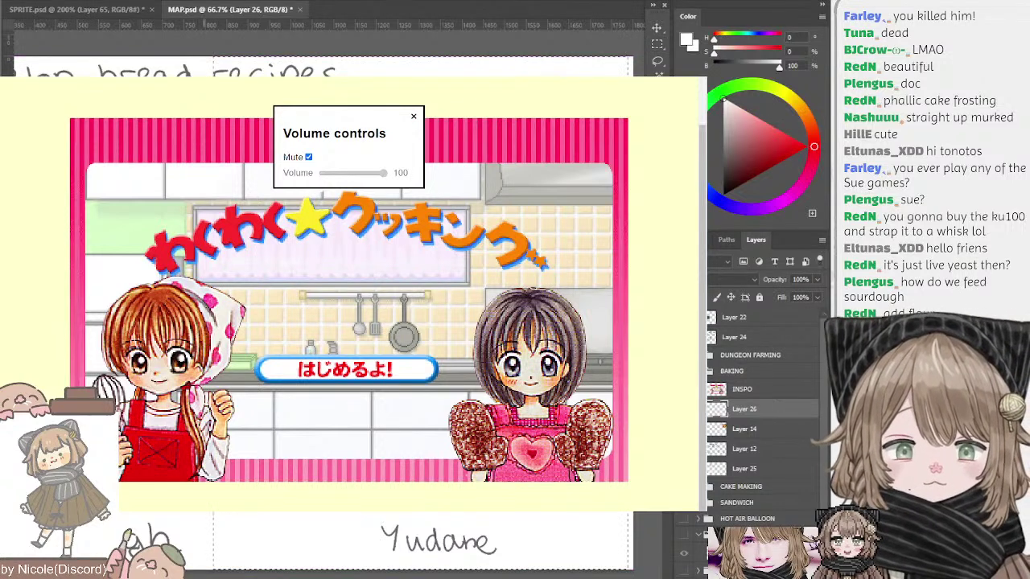
click(535, 306)
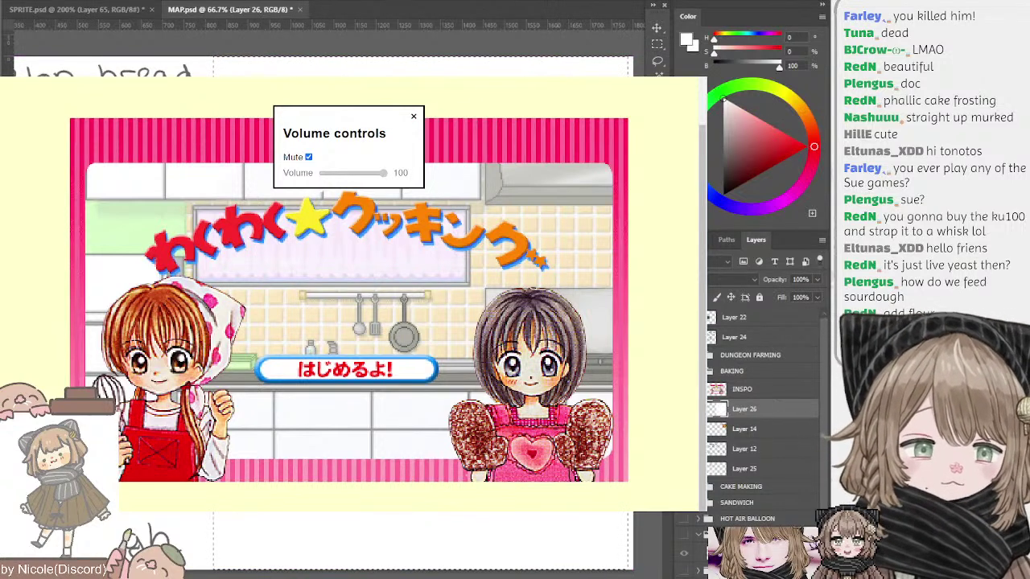
- Add a layer above the white fill and handwrite a "Why farming" heading in dark grey at brightness 33
key(ctrl+alt+shift+n)
click(724, 163)
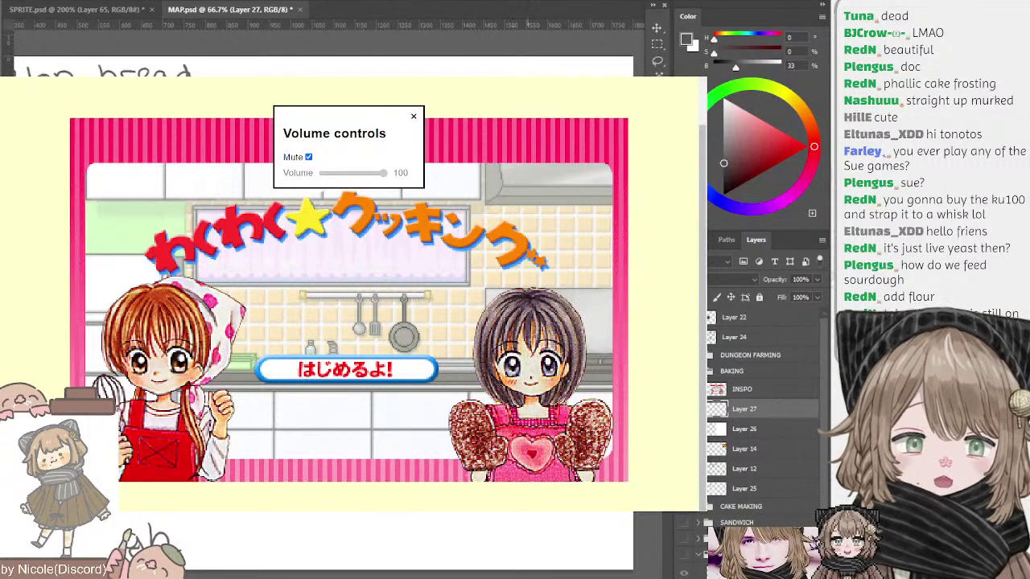
mouse_move(317, 323)
mouse_down()
mouse_move(329, 319)
mouse_move(307, 322)
mouse_up()
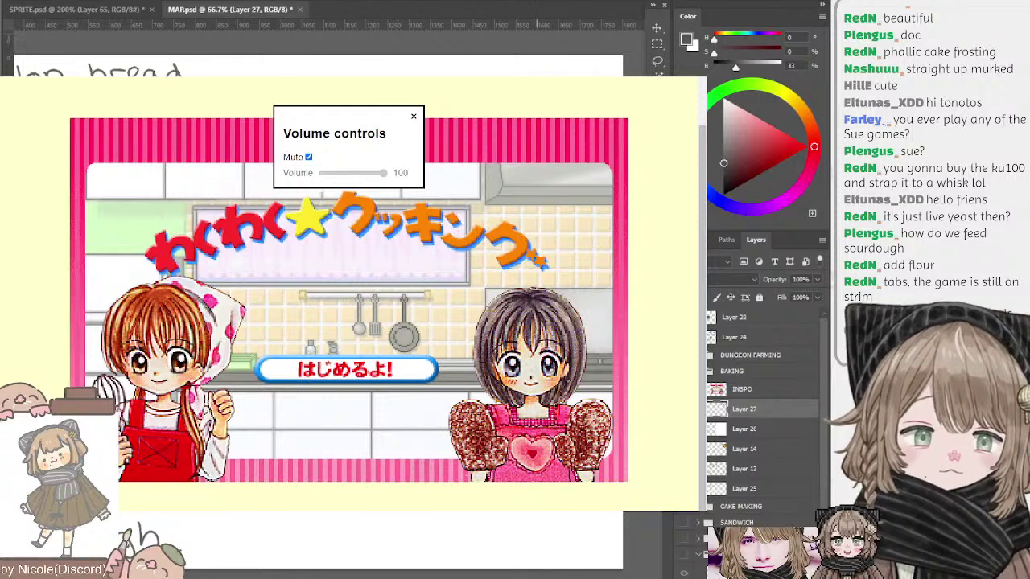
mouse_move(382, 322)
mouse_down()
mouse_move(358, 298)
mouse_move(369, 306)
mouse_up()
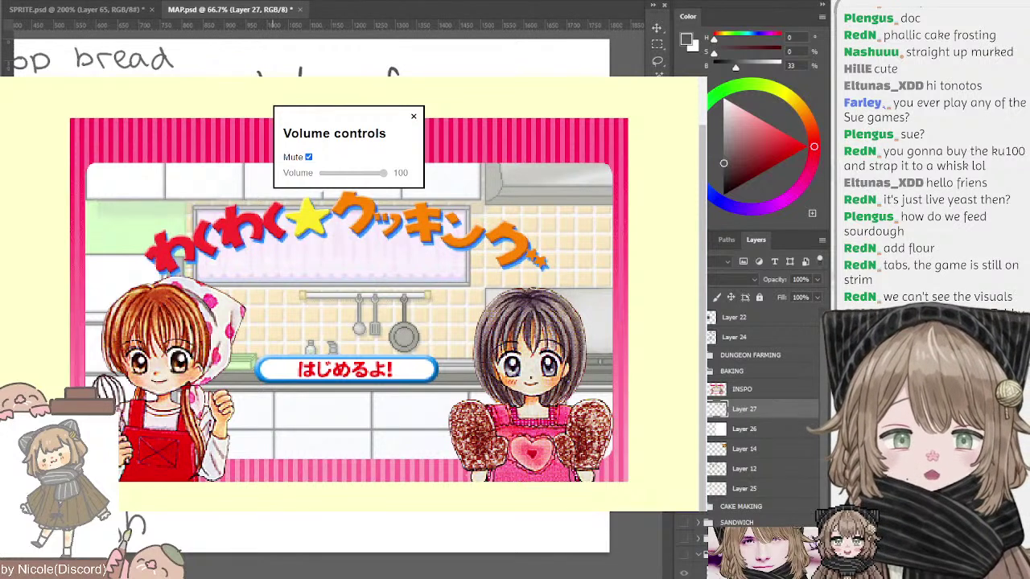
drag(331, 293, 412, 305)
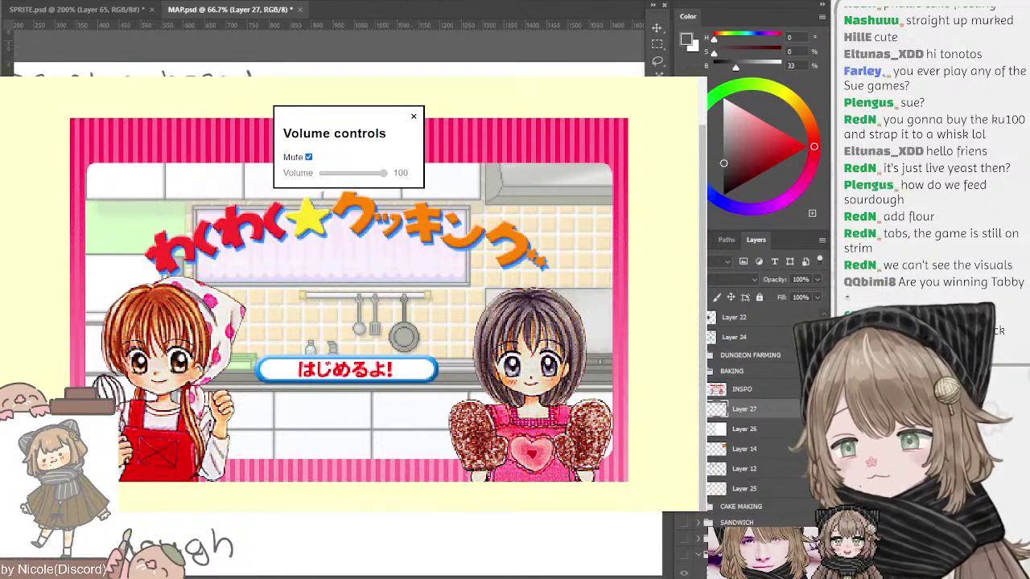
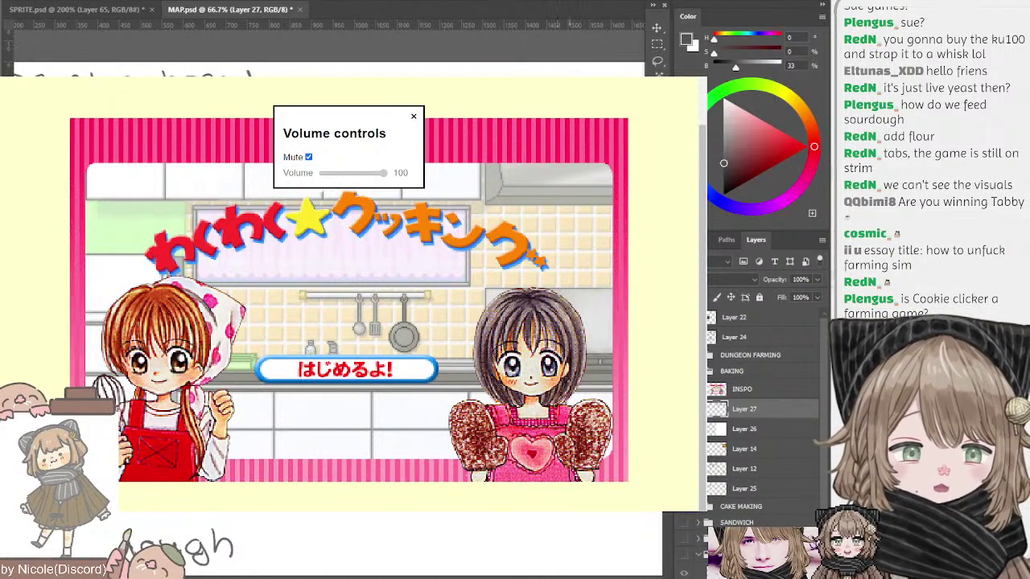
- Continue the dark grey handwriting and sketching around the heading on Layer 27, adjusting part of it with the Lasso tool
drag(412, 300, 374, 289)
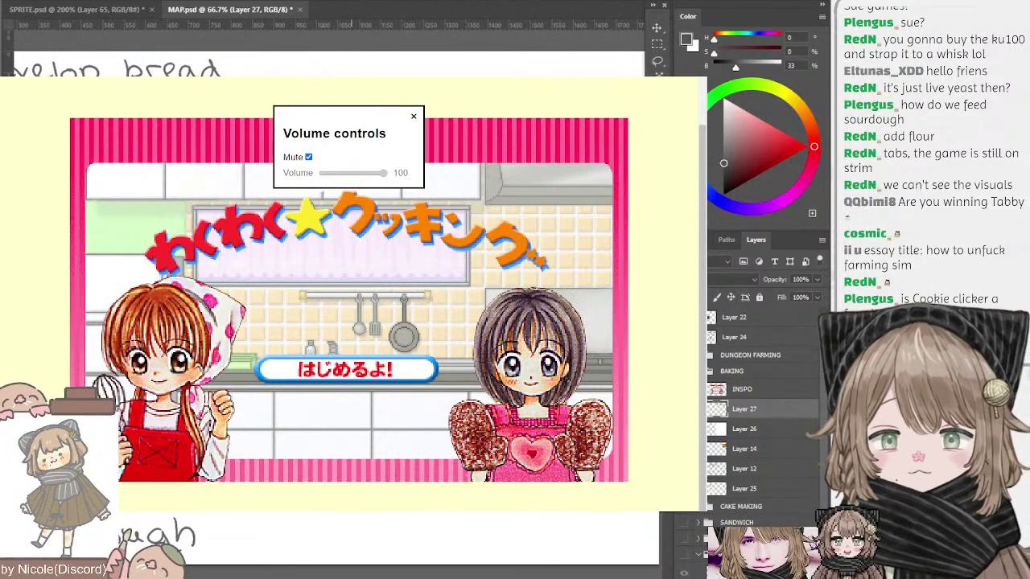
scroll(352, 300, up, 2)
scroll(329, 300, down, 1)
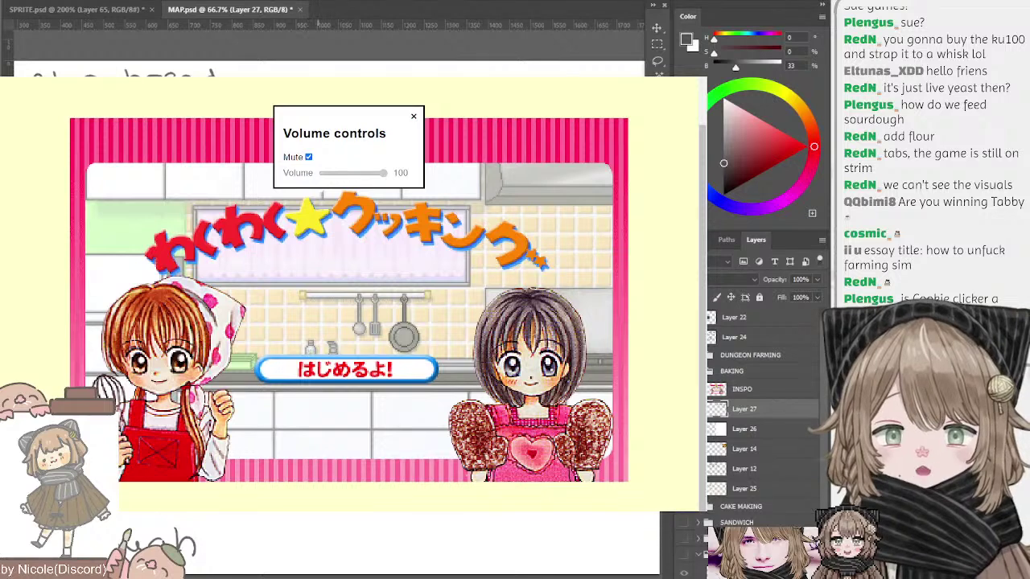
drag(340, 301, 289, 304)
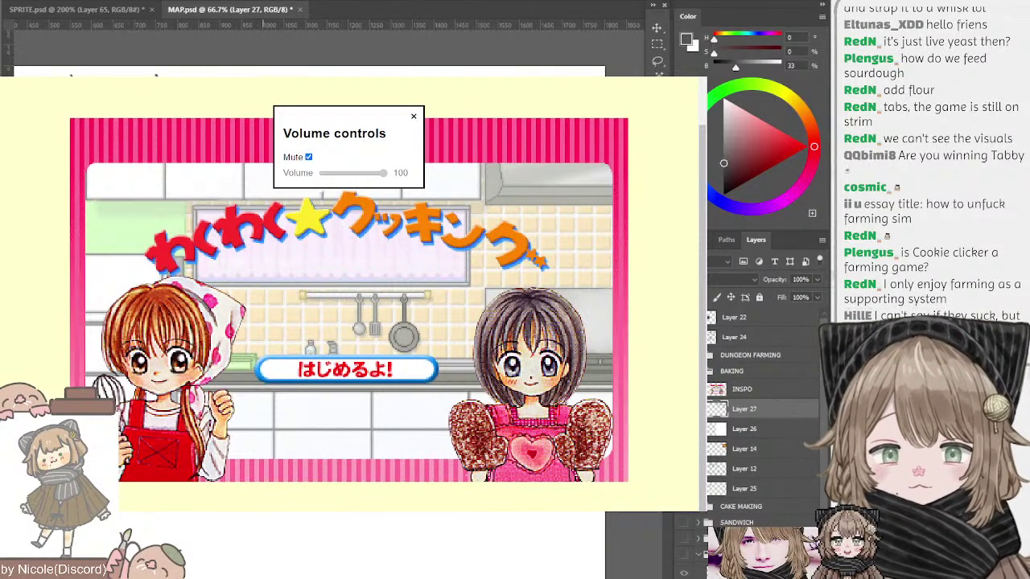
drag(307, 322, 344, 297)
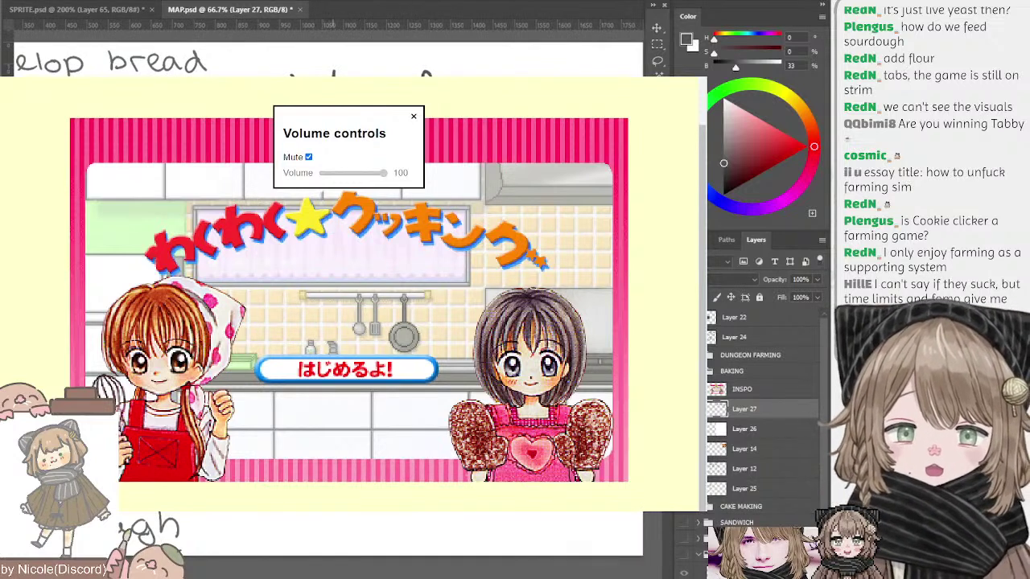
key(l)
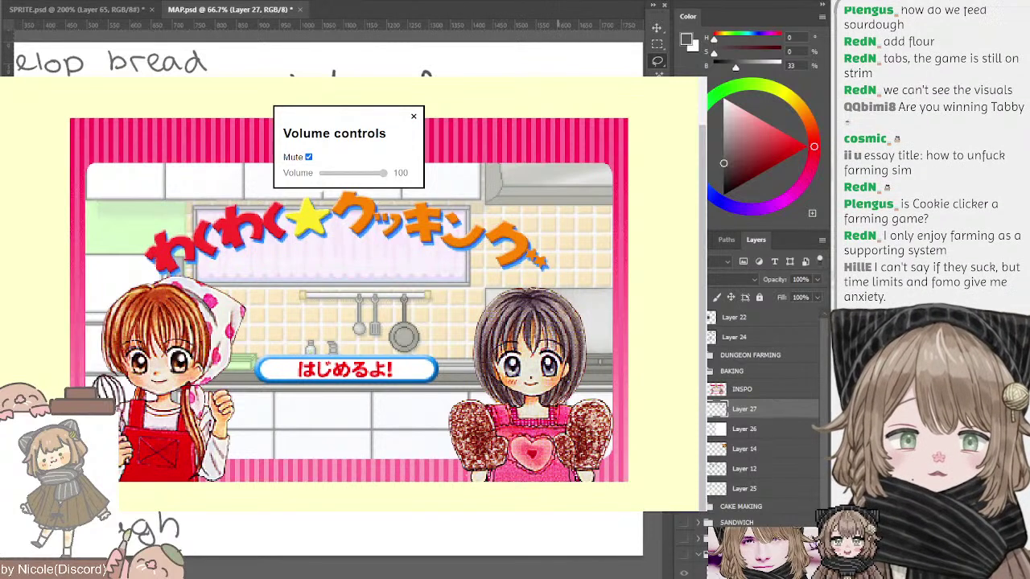
mouse_move(524, 282)
mouse_down()
mouse_move(527, 442)
mouse_move(532, 285)
mouse_move(503, 287)
mouse_up()
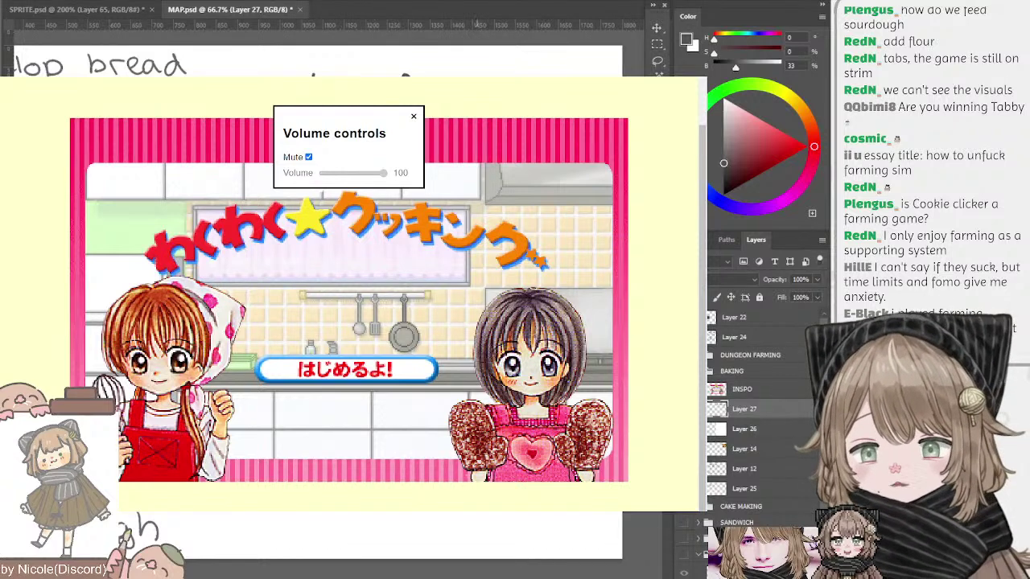
drag(371, 286, 352, 293)
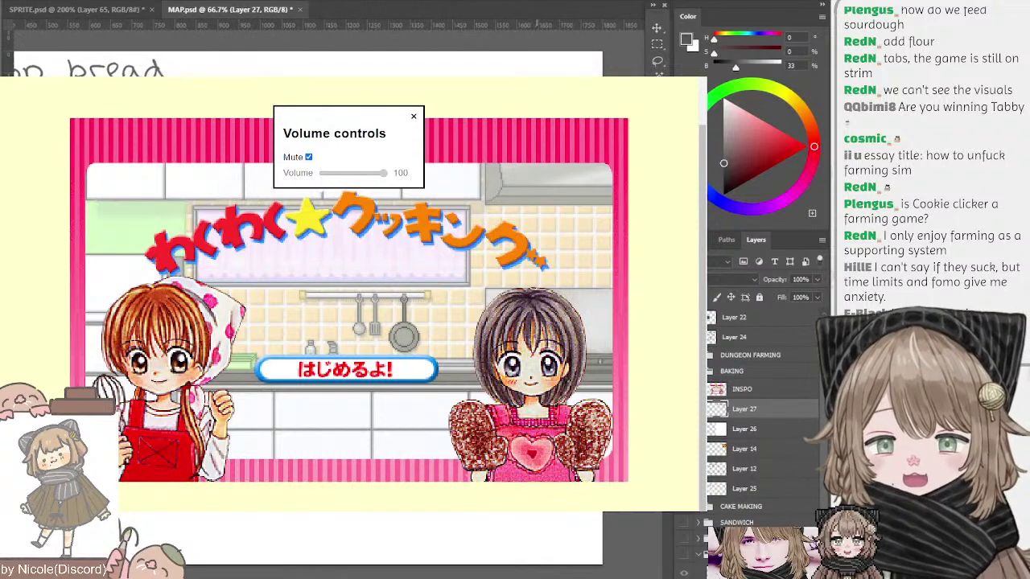
mouse_move(454, 285)
mouse_down()
mouse_move(421, 285)
mouse_move(447, 296)
mouse_up()
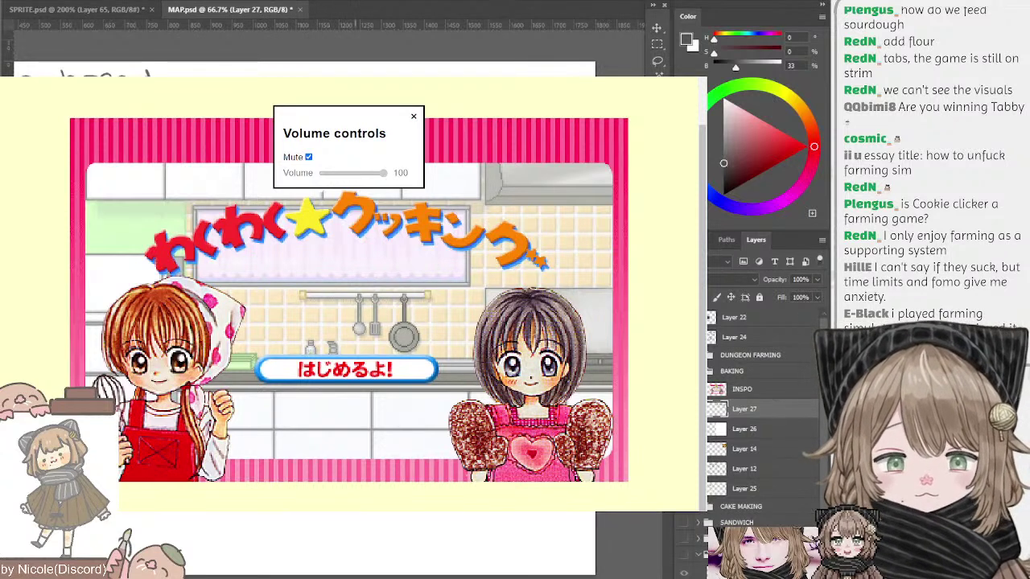
- Extend the sketch beneath the "Why farming" heading and reposition a lassoed part of it before resuming with the brush
drag(350, 305, 383, 243)
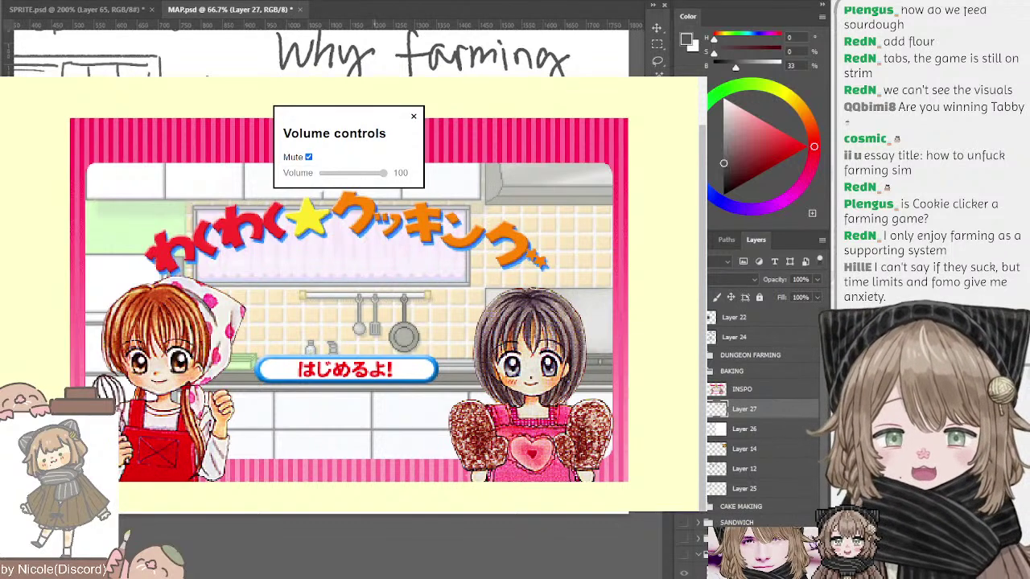
mouse_move(375, 244)
mouse_down()
mouse_move(373, 260)
mouse_move(371, 247)
mouse_up()
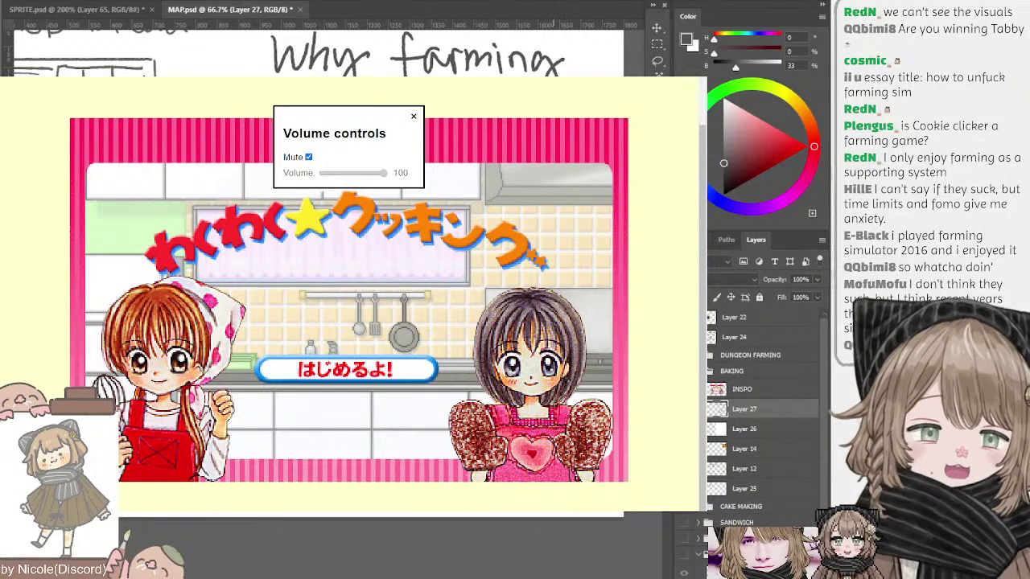
drag(532, 274, 545, 293)
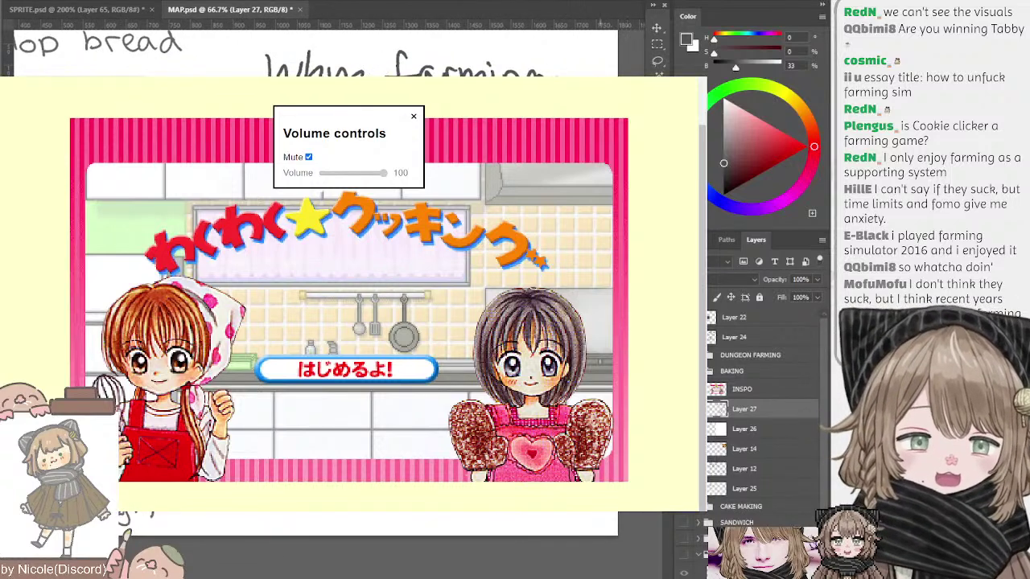
drag(560, 259, 542, 293)
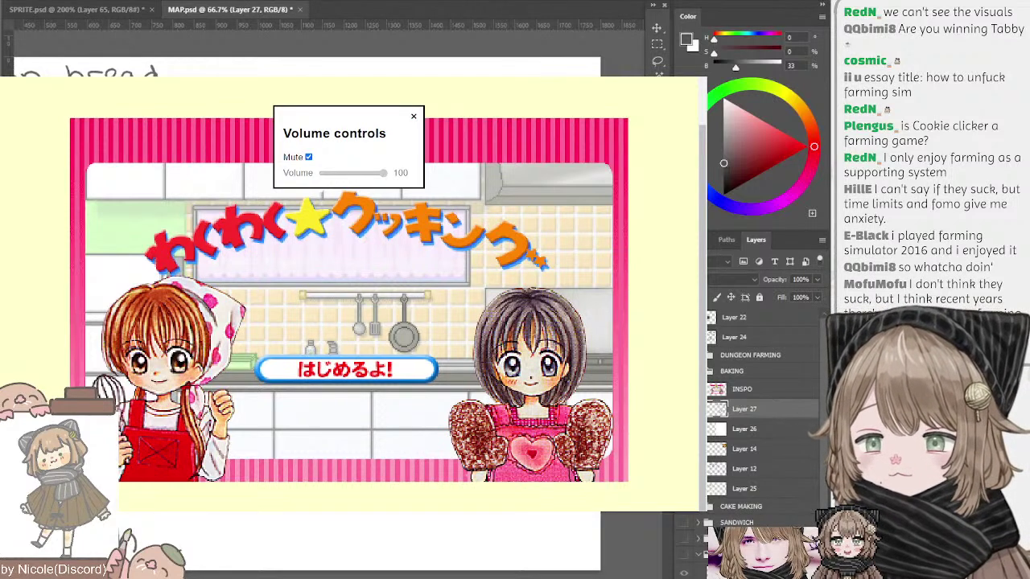
drag(231, 290, 202, 273)
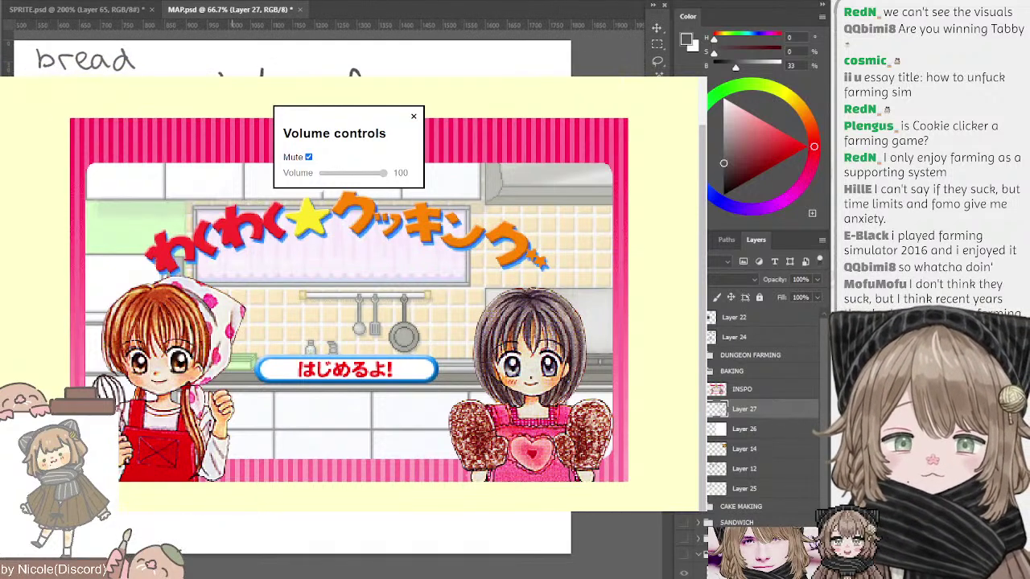
key(l)
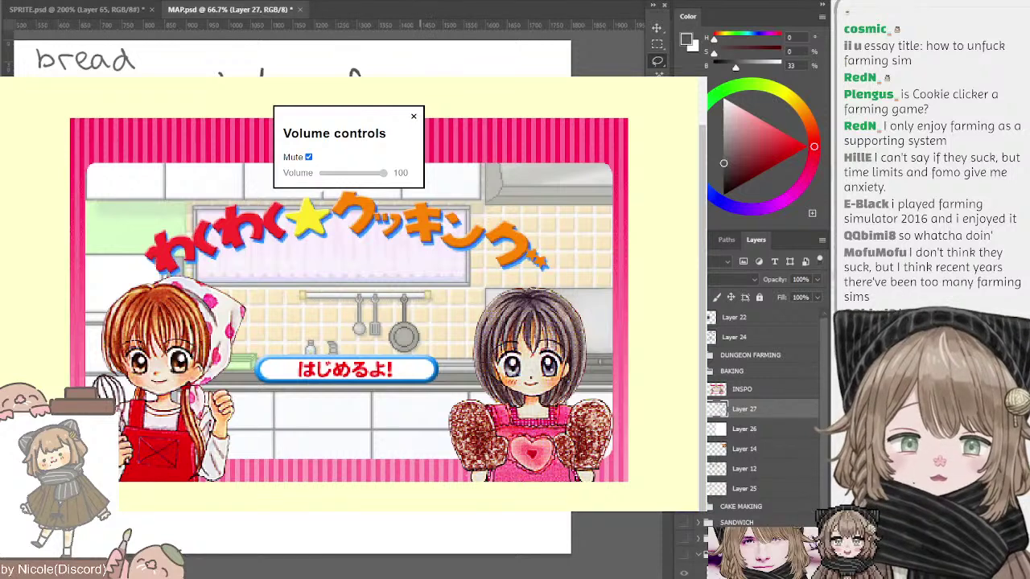
mouse_move(241, 291)
mouse_down()
mouse_move(259, 248)
mouse_move(256, 273)
mouse_move(269, 272)
mouse_move(301, 312)
mouse_move(280, 299)
mouse_up()
key(b)
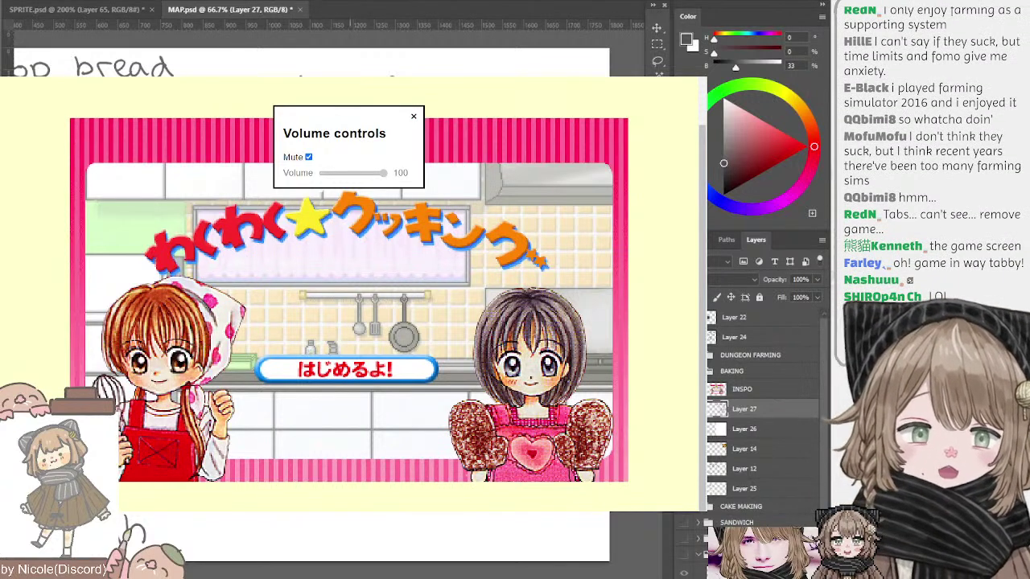
- Draw more doodles under the heading, including short hatched strokes near the page's lower edge
drag(350, 322, 359, 275)
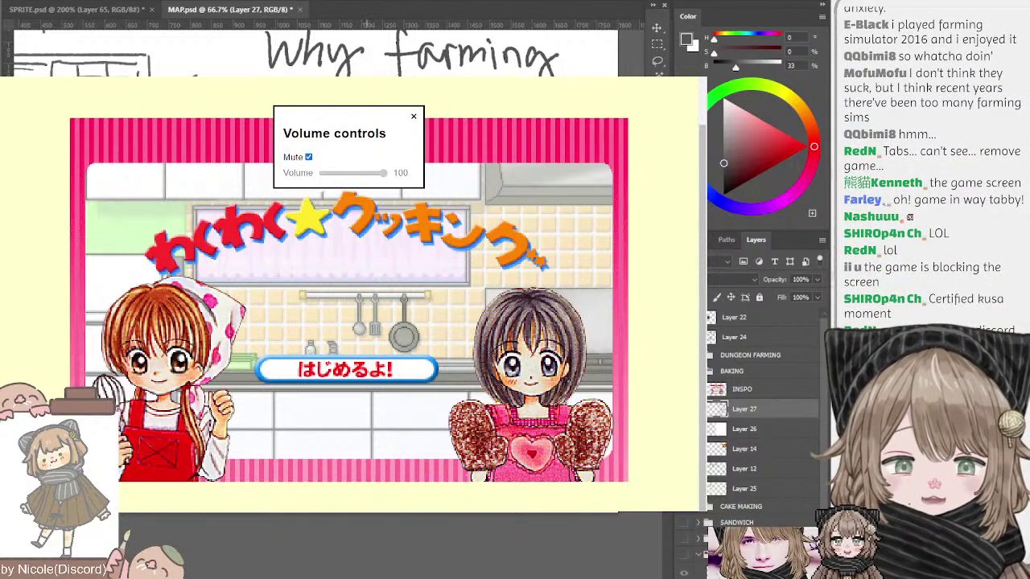
drag(415, 322, 385, 319)
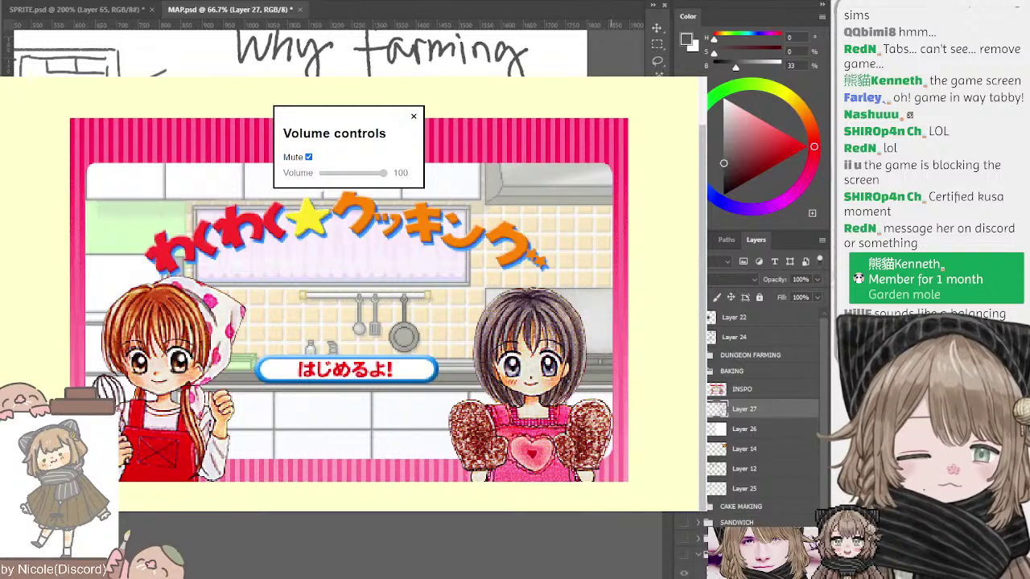
drag(408, 321, 433, 326)
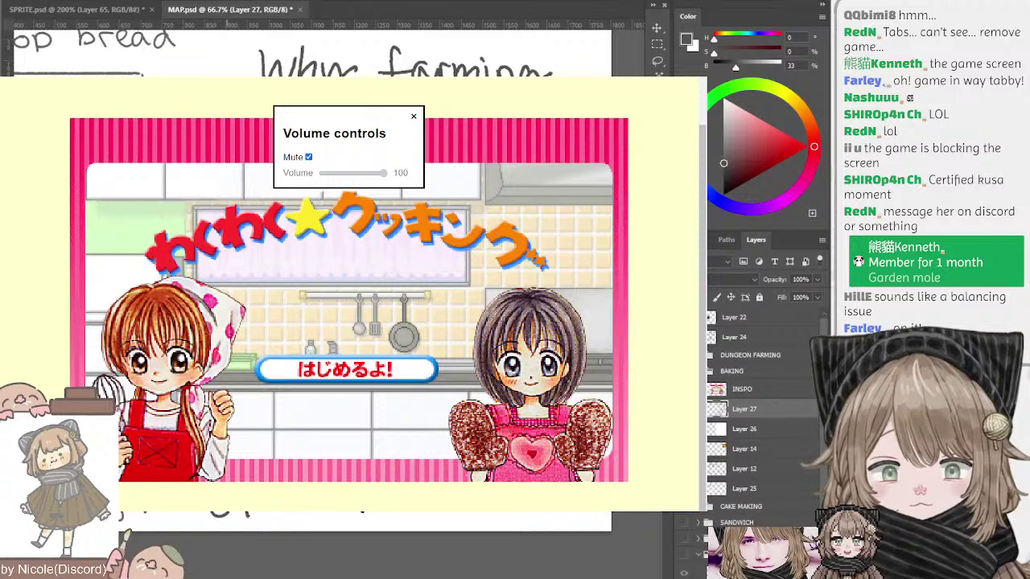
drag(221, 506, 217, 522)
drag(228, 507, 226, 520)
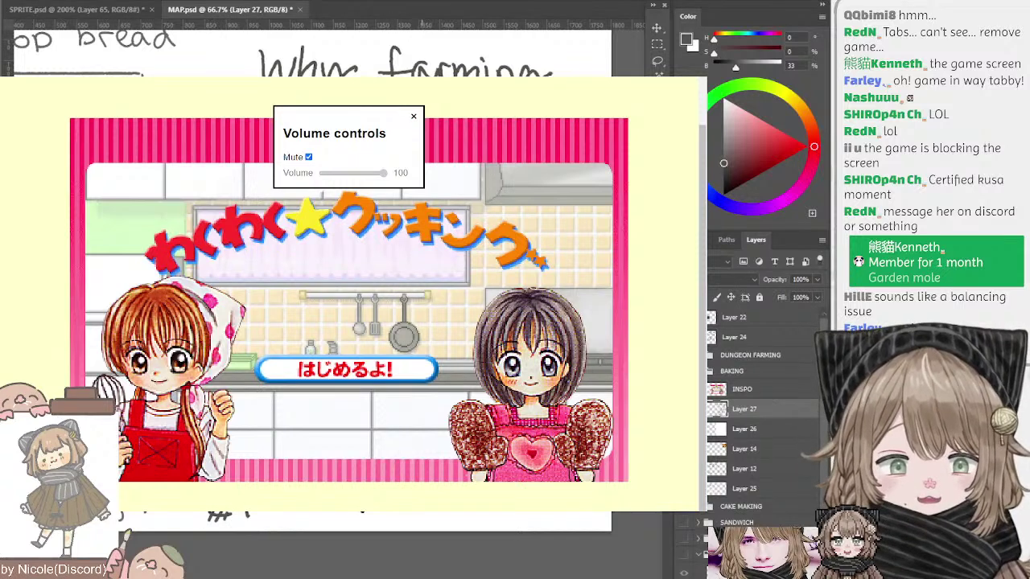
- Sketch simple cartoon figures under the heading, including one beside a shape marked with a cross and a small smiling one
drag(415, 321, 407, 350)
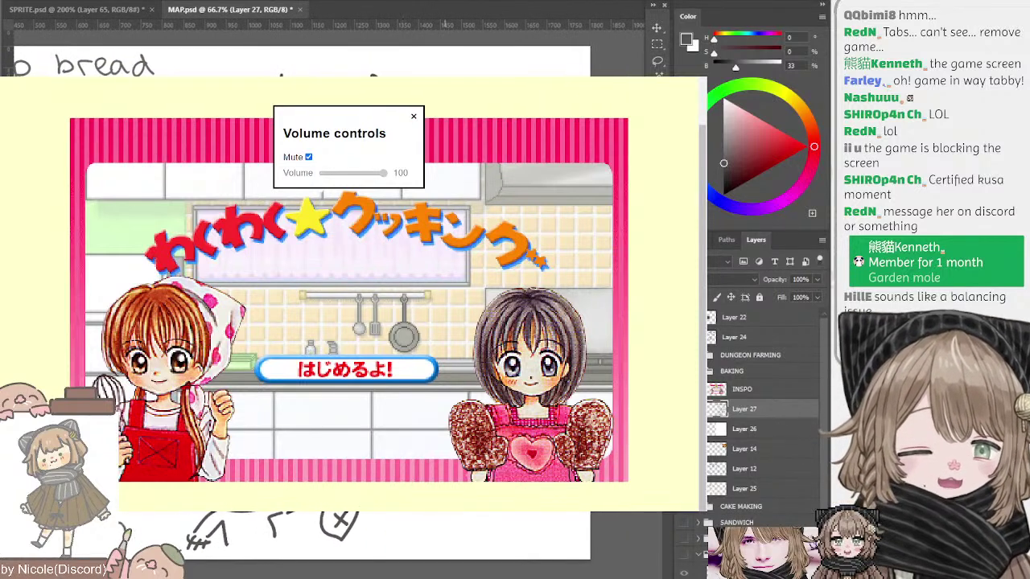
drag(412, 322, 423, 282)
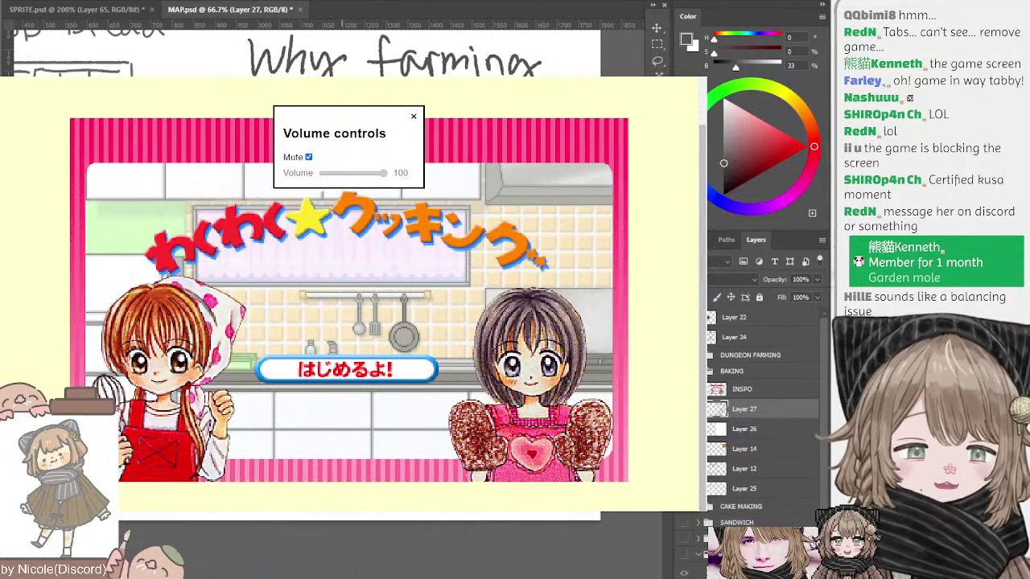
mouse_move(391, 322)
mouse_down()
mouse_move(404, 311)
mouse_move(386, 323)
mouse_up()
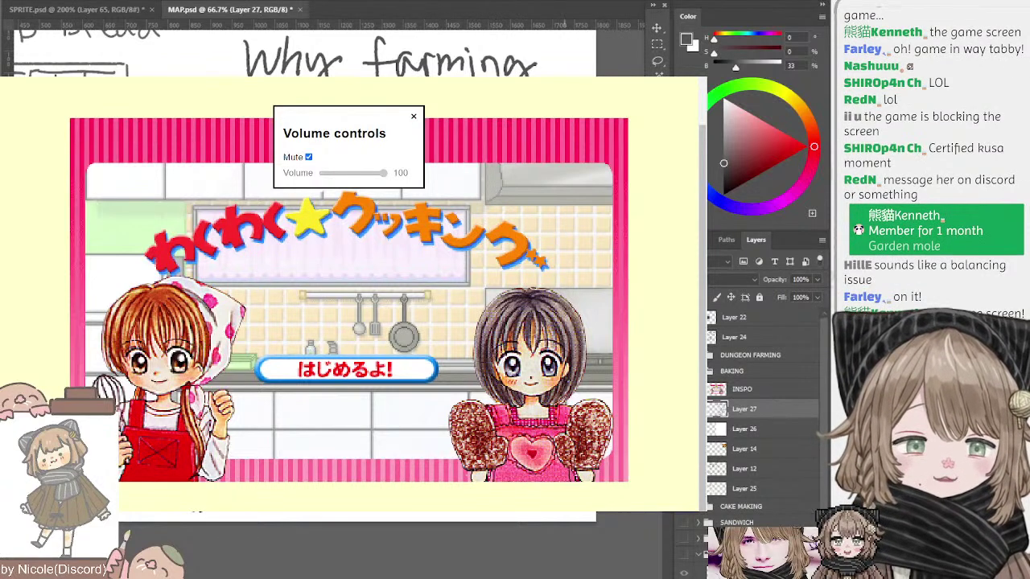
scroll(362, 48, right, 2)
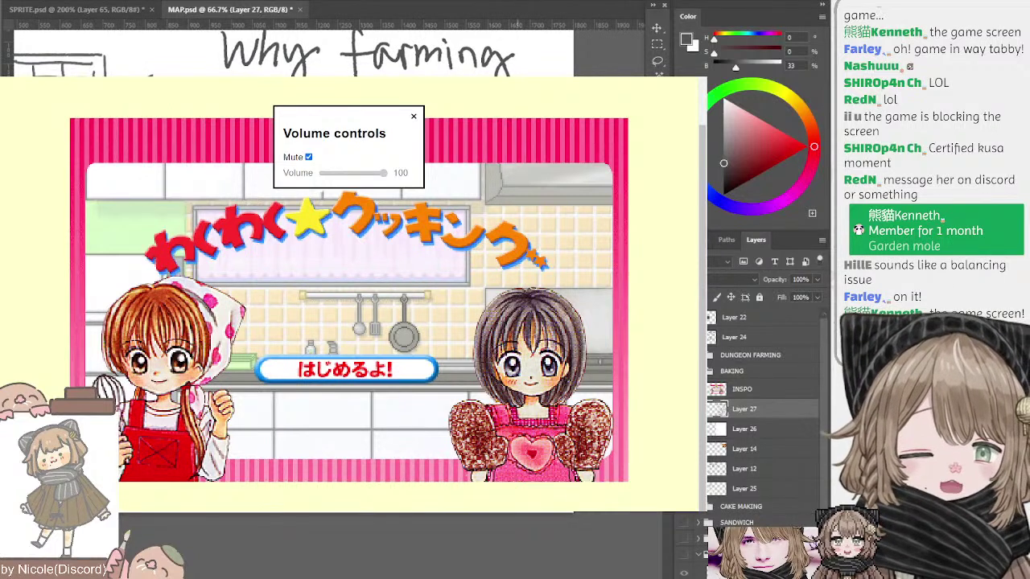
mouse_move(518, 322)
mouse_down()
mouse_move(565, 427)
mouse_move(550, 322)
mouse_move(530, 318)
mouse_up()
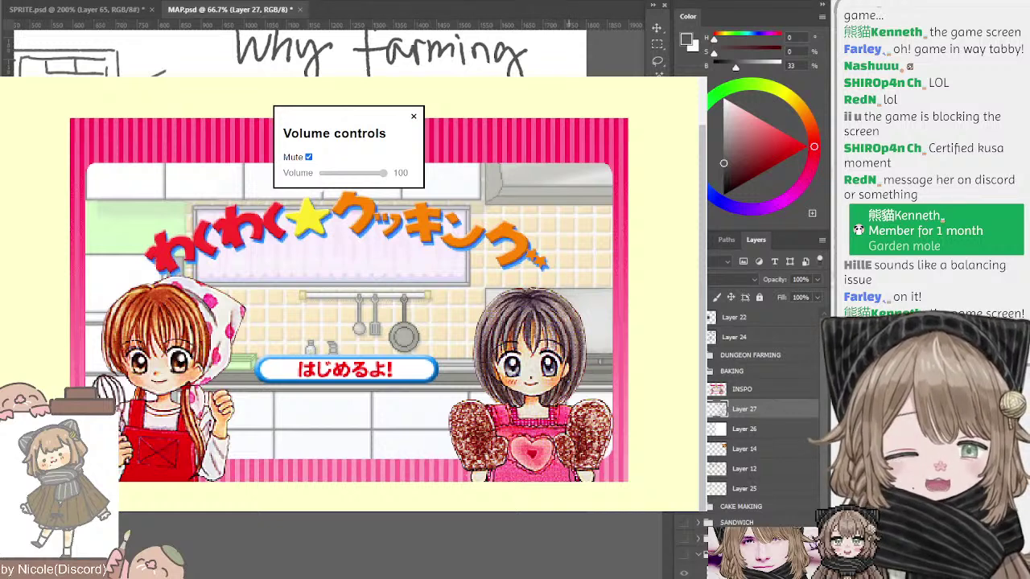
drag(346, 177, 427, 450)
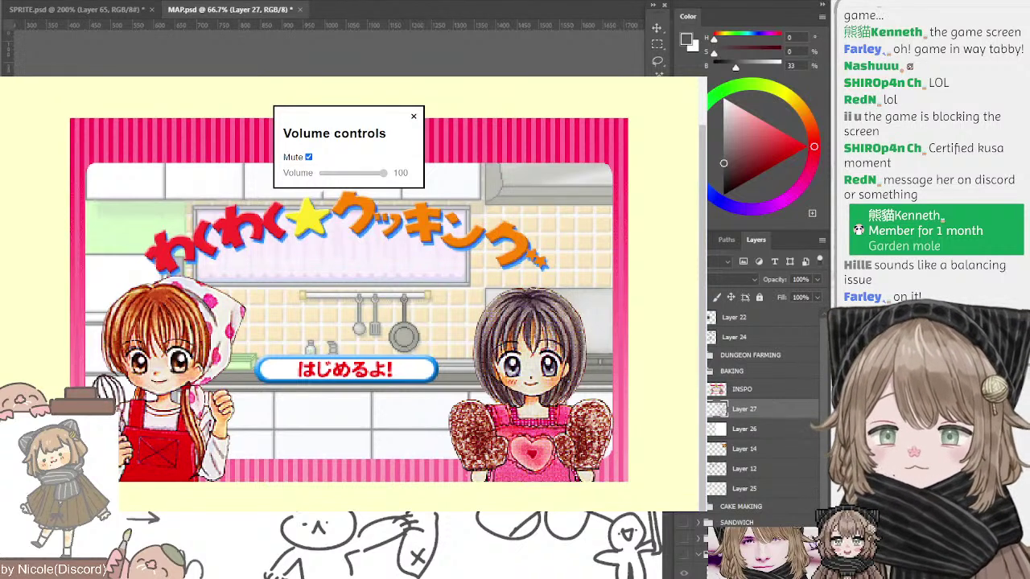
drag(429, 435, 307, 121)
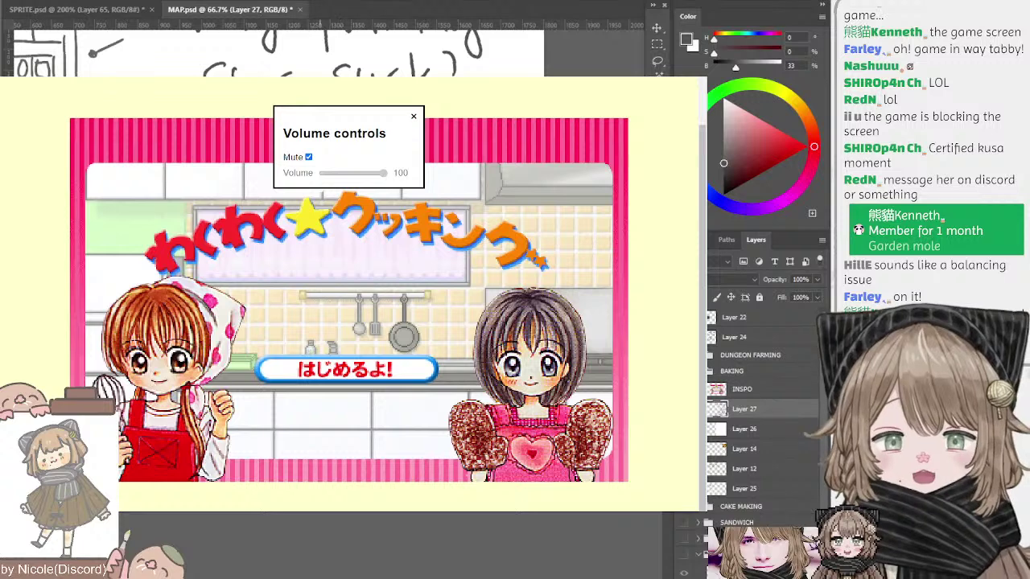
mouse_move(351, 153)
mouse_down()
mouse_move(442, 450)
mouse_move(422, 402)
mouse_up()
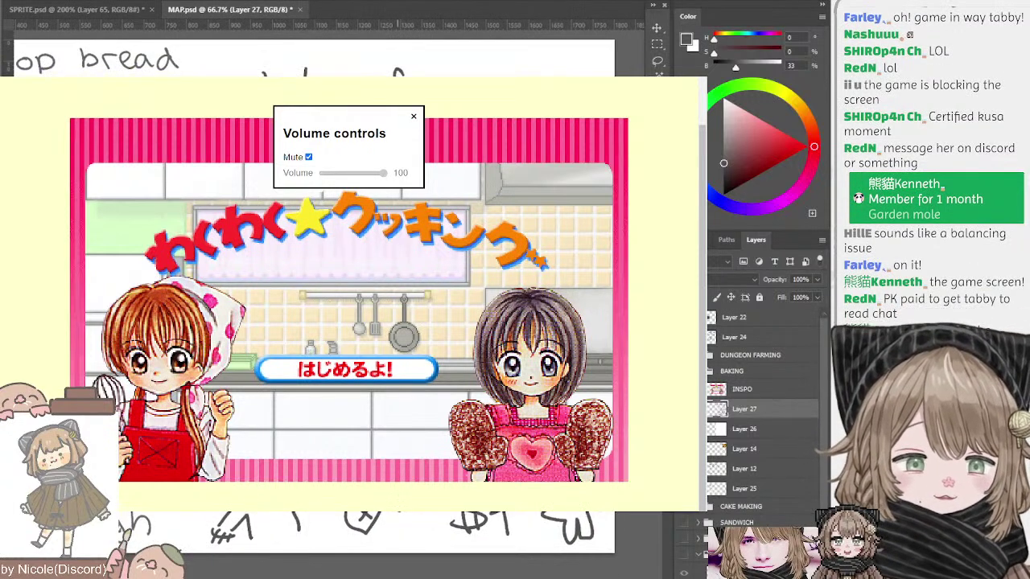
scroll(337, 289, left, 3)
scroll(338, 289, down, 3)
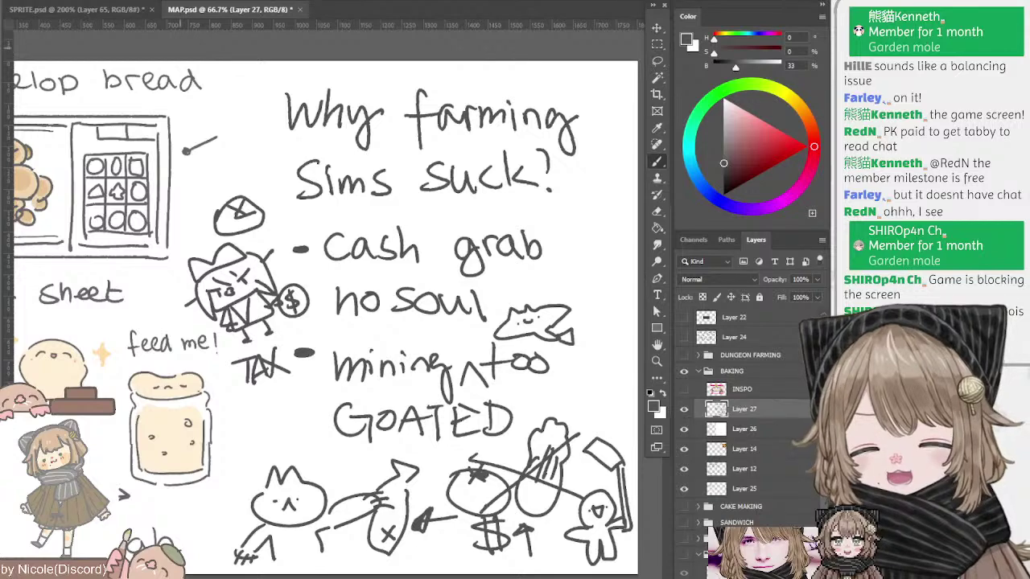
mouse_move(370, 173)
mouse_down()
mouse_move(307, 156)
mouse_move(376, 182)
mouse_move(296, 173)
mouse_move(296, 163)
mouse_move(370, 178)
mouse_up()
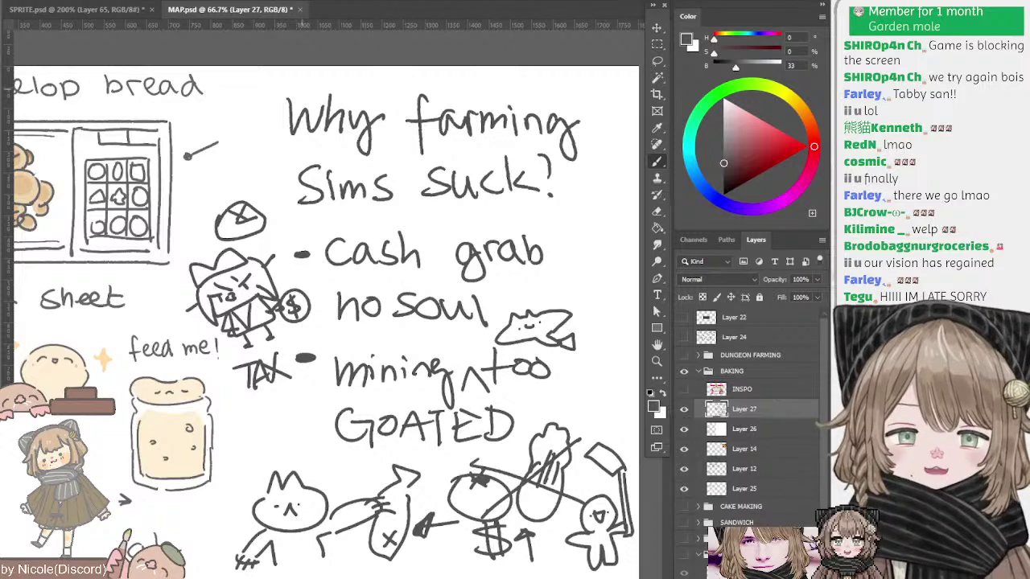
drag(321, 305, 391, 284)
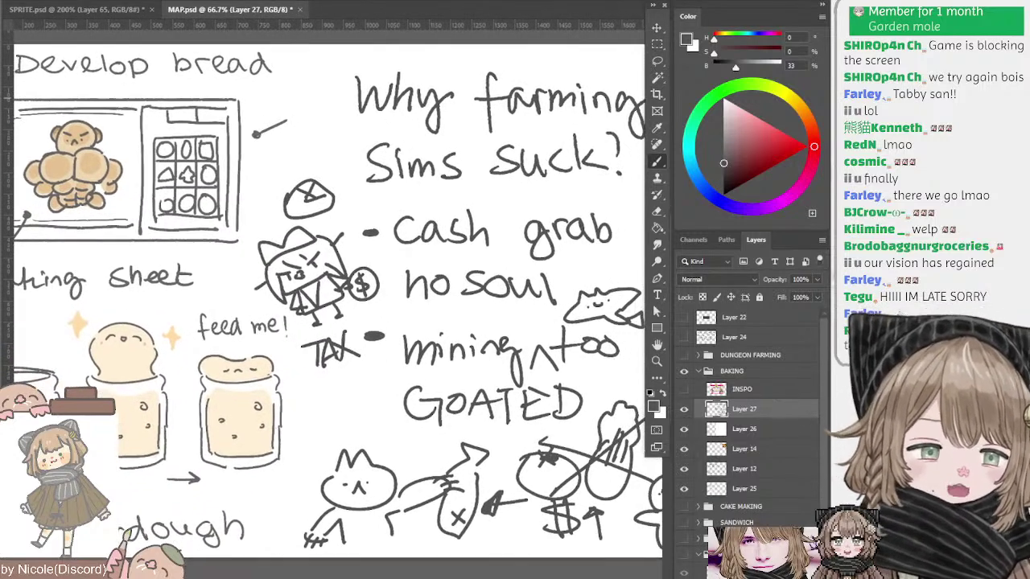
click(742, 111)
drag(803, 111, 796, 103)
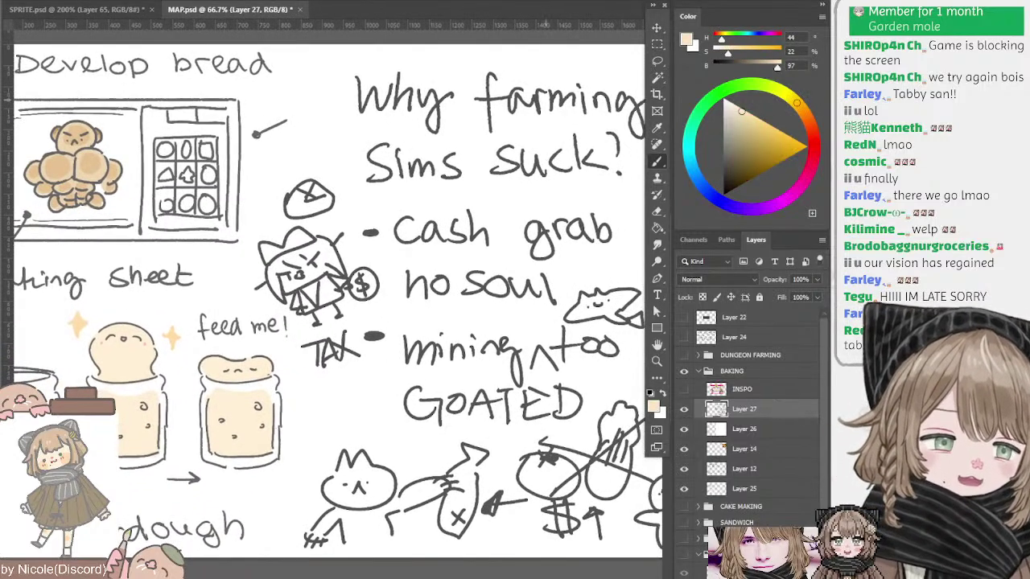
drag(297, 194, 314, 195)
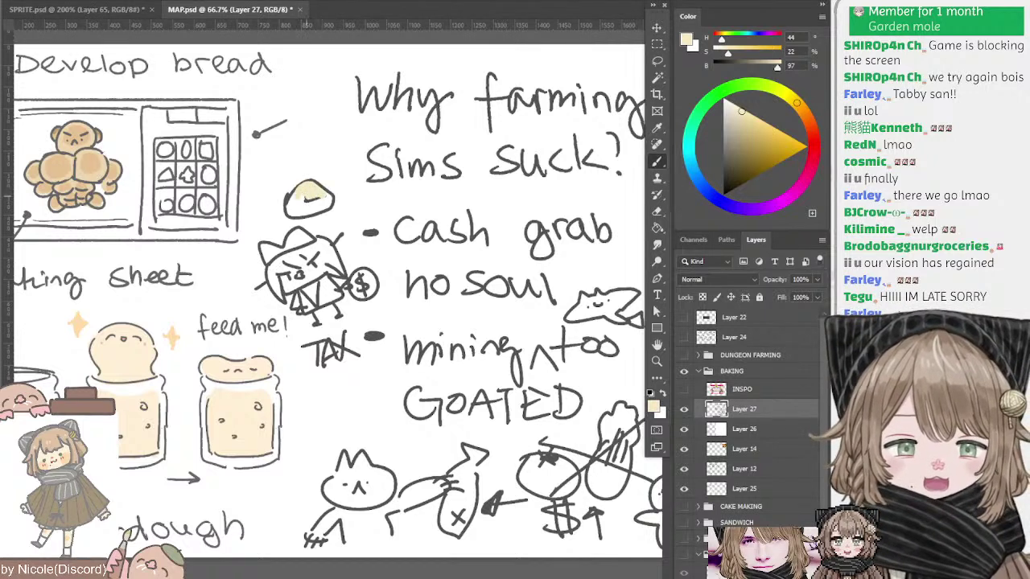
key(ctrl+z)
- Add a new layer directly above Layer 26, beneath the Layer 27 line work, for colouring the doodles
click(744, 488)
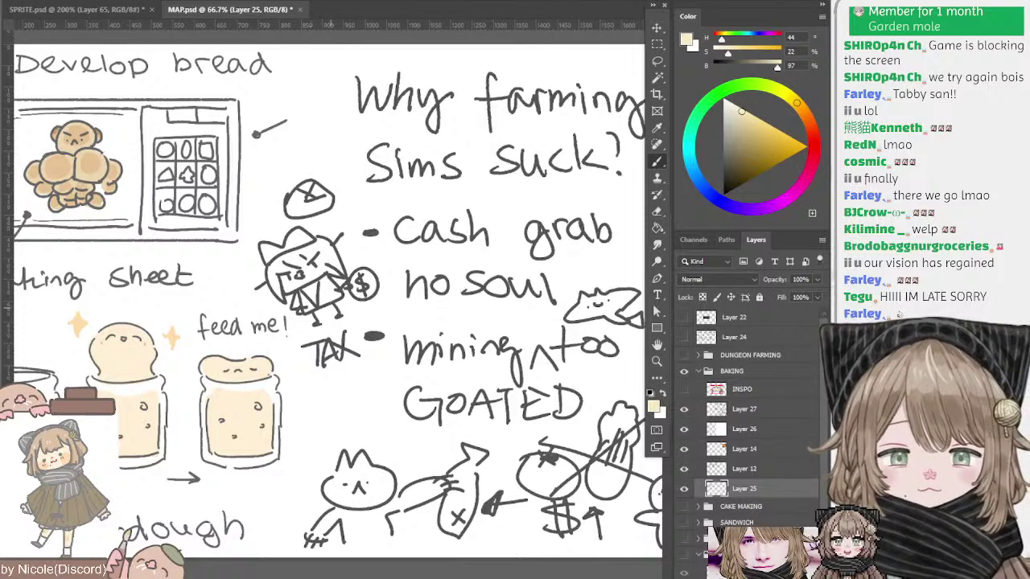
ctrl+click(361, 317)
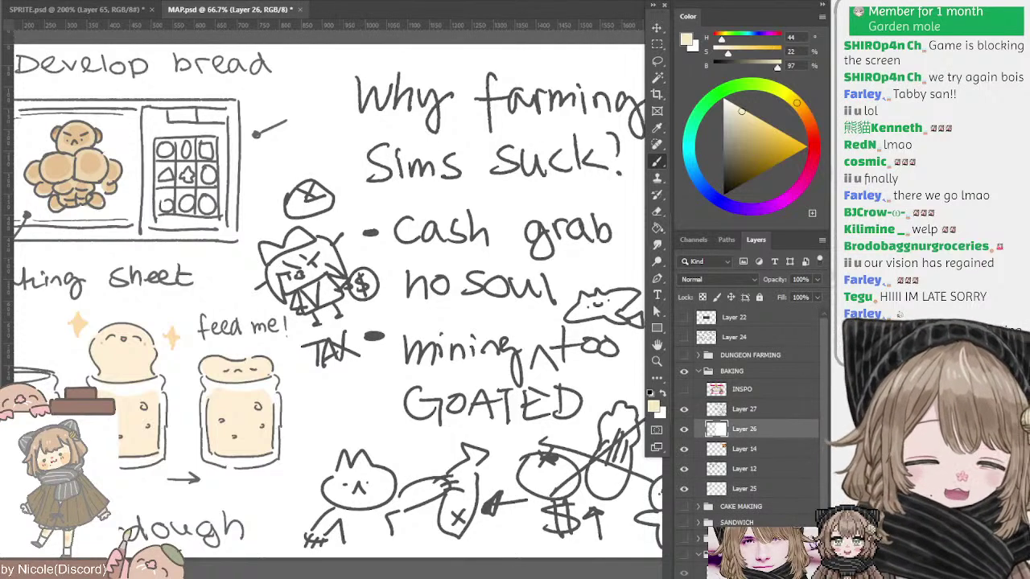
key(ctrl+j)
drag(304, 189, 312, 190)
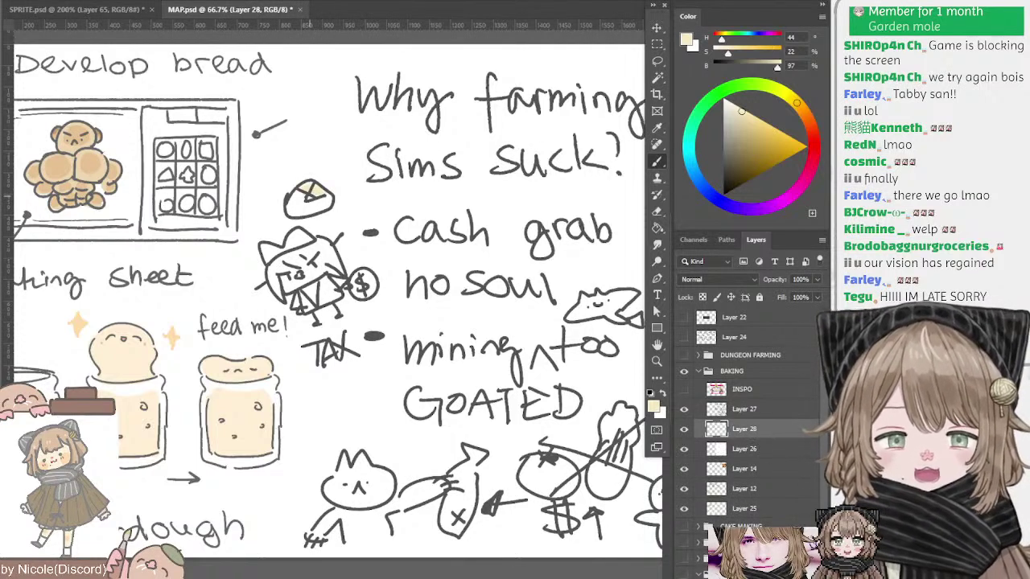
key(ctrl+z)
- Paint yellow patches (hue 44, saturation 38, brightness 100) on the oval doodle above the angry crowned figure
drag(753, 129, 749, 122)
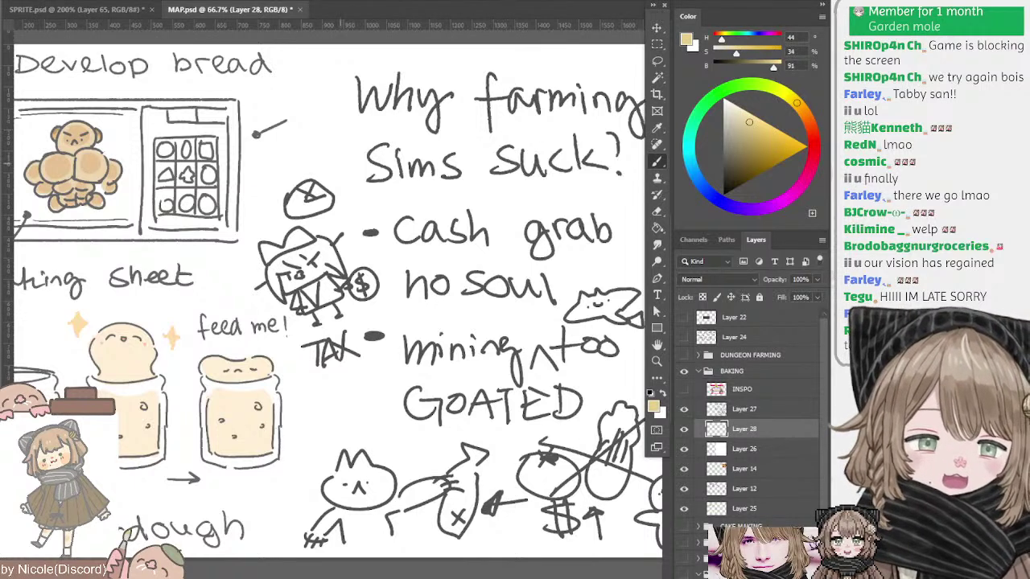
drag(318, 191, 321, 191)
key(ctrl+z)
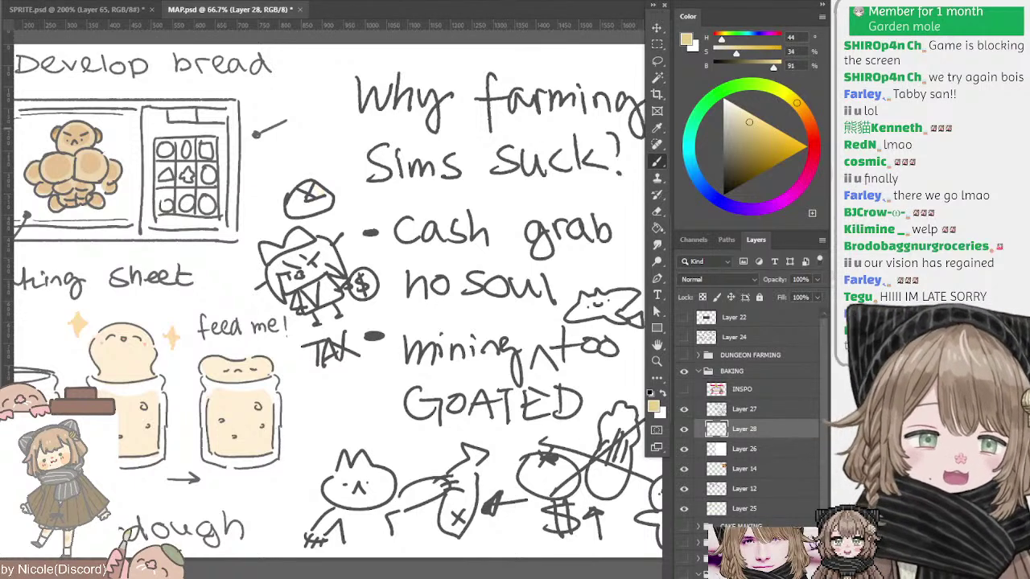
click(755, 116)
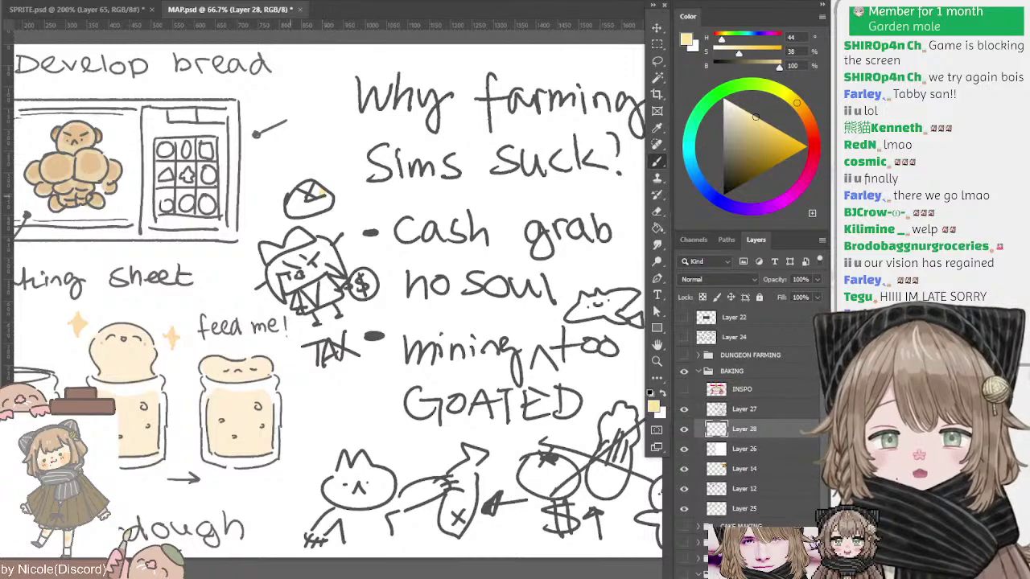
drag(290, 197, 309, 185)
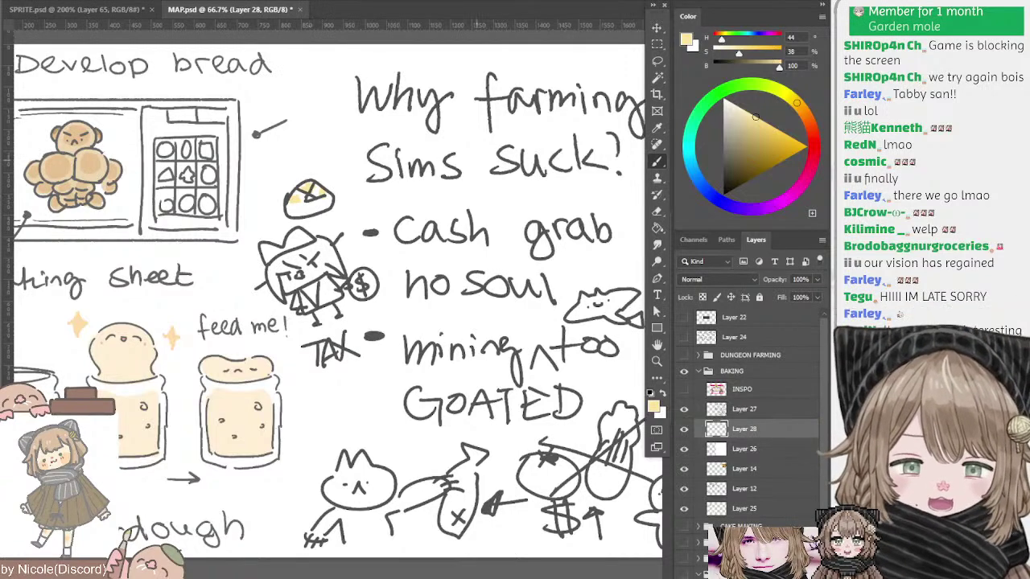
drag(477, 160, 346, 171)
drag(184, 211, 177, 217)
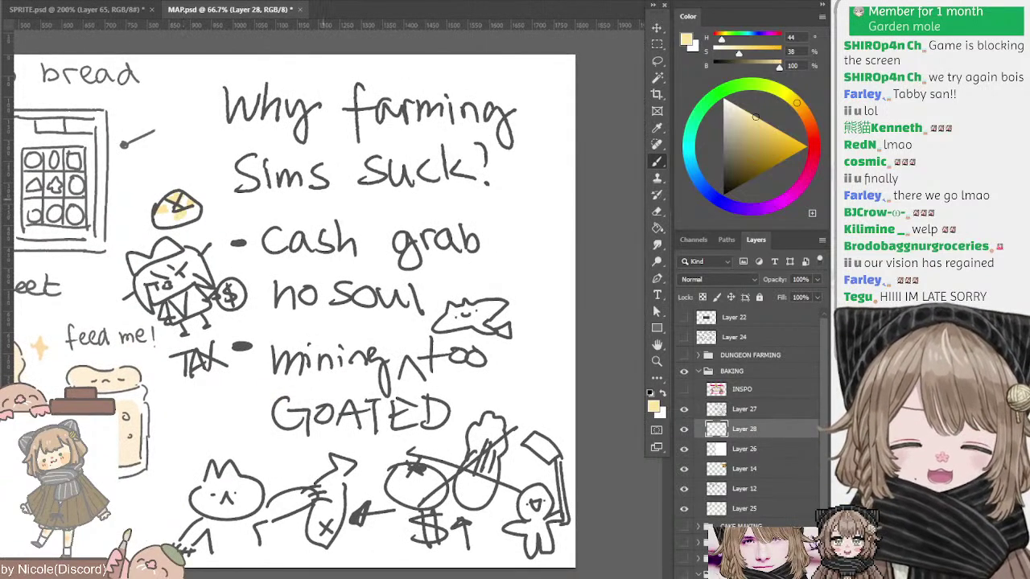
- Fill the rest of the oval doodle above the crowned figure with grey (hue 44, saturation 6, brightness 60)
mouse_move(349, 208)
mouse_down()
mouse_move(382, 185)
mouse_move(350, 208)
mouse_move(340, 192)
mouse_up()
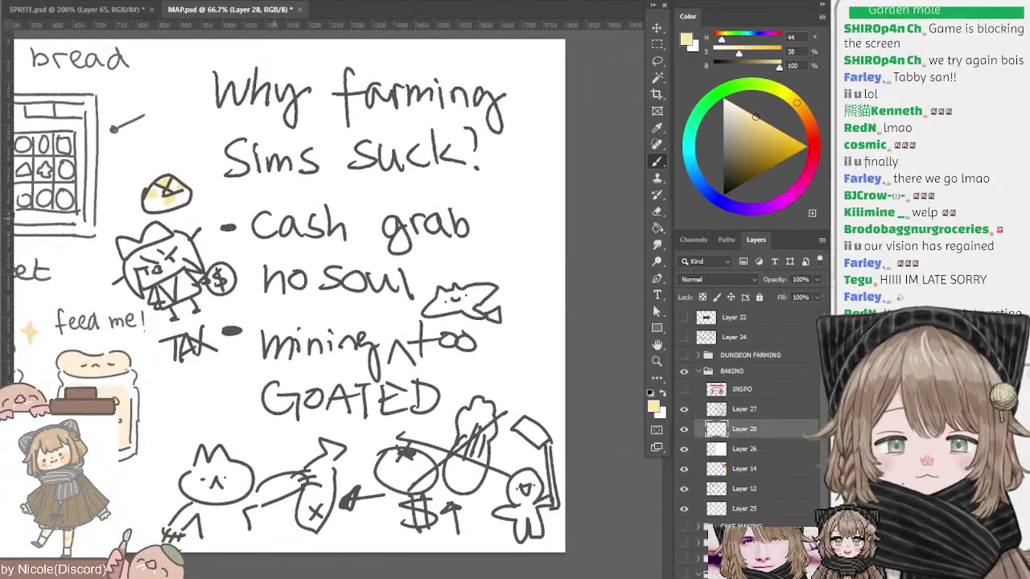
drag(352, 278, 461, 288)
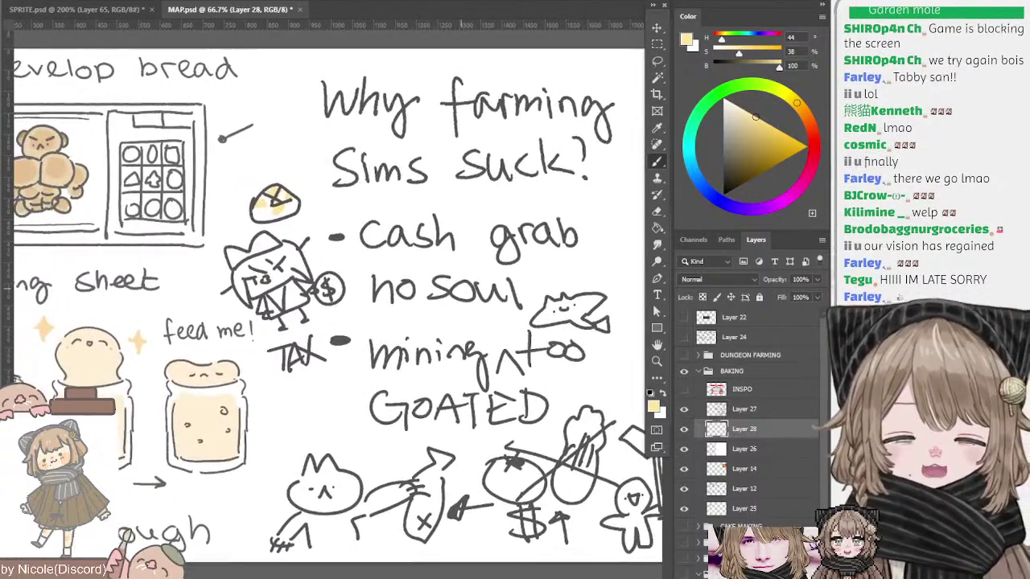
mouse_move(276, 187)
mouse_down()
mouse_move(242, 194)
mouse_move(240, 217)
mouse_move(236, 202)
mouse_move(253, 198)
mouse_move(265, 220)
mouse_move(225, 227)
mouse_up()
click(726, 140)
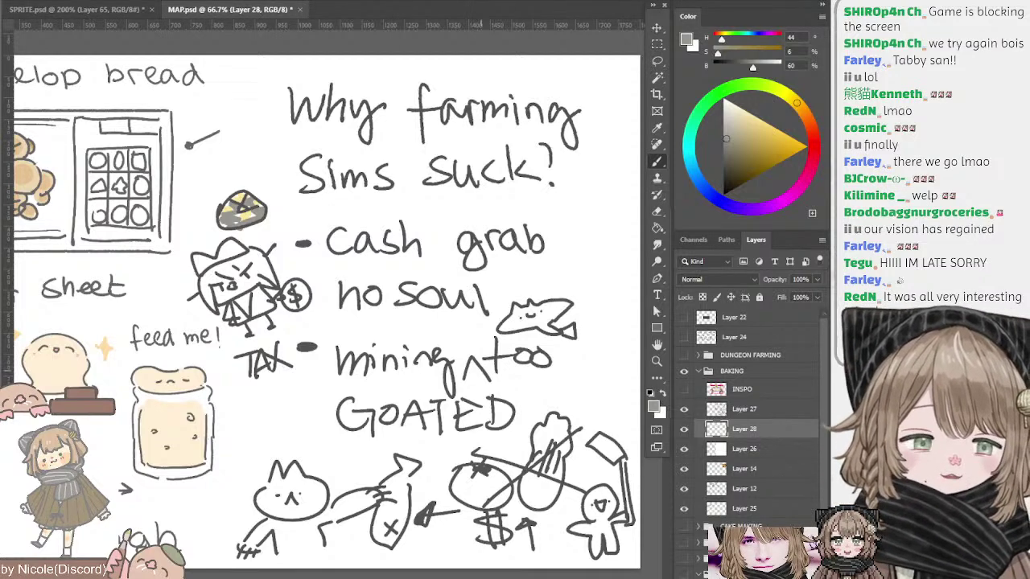
drag(481, 371, 443, 375)
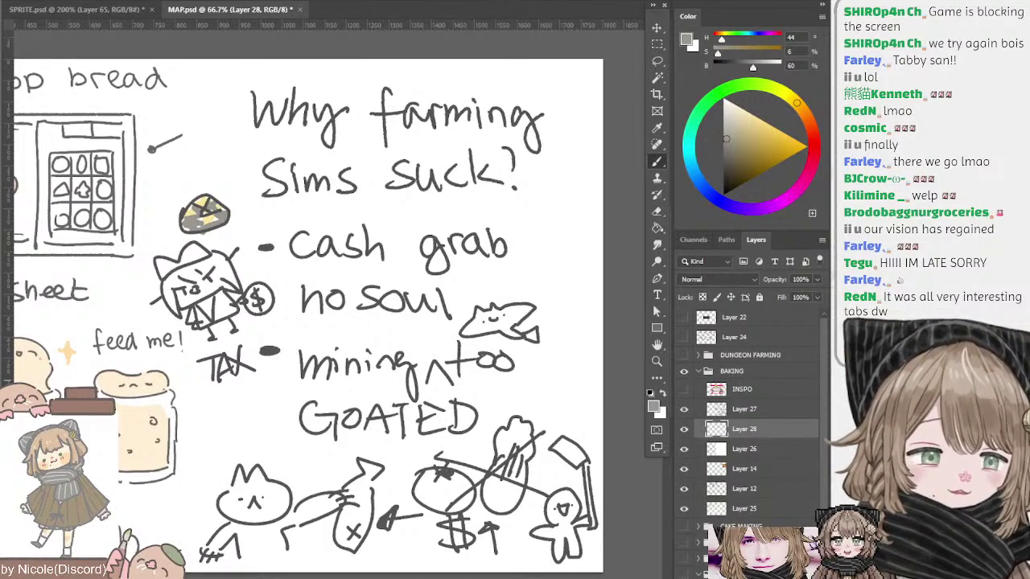
- Toggle the visibility of Layer 27 and Layer 28 in the BAKING group to check what each contains
click(732, 371)
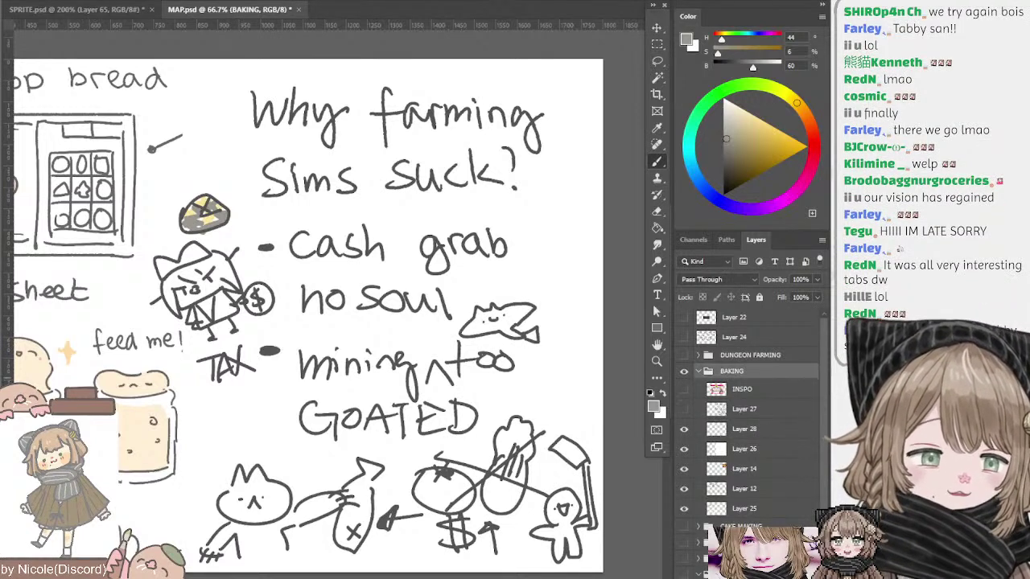
click(683, 409)
click(683, 409)
click(684, 428)
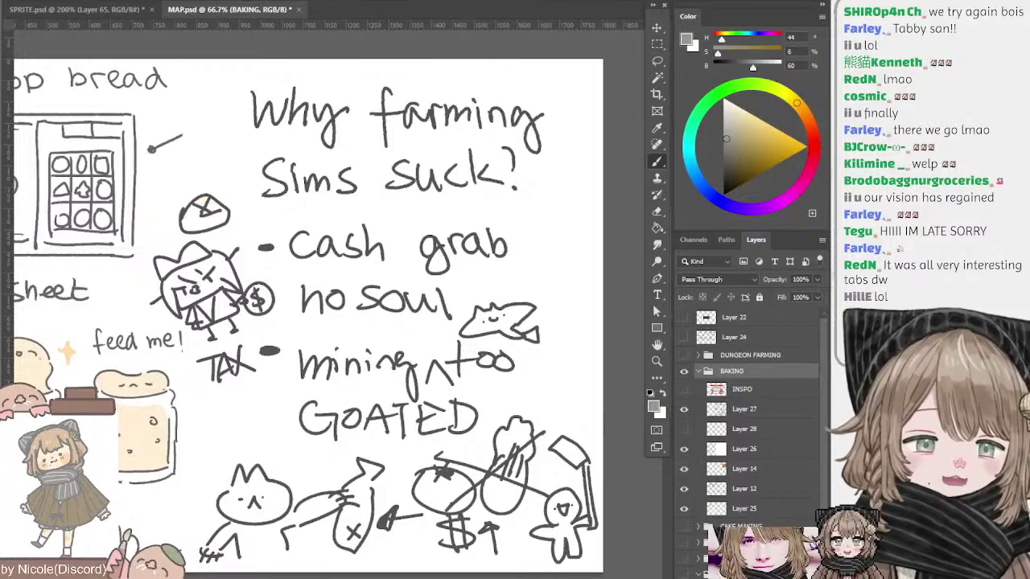
click(684, 429)
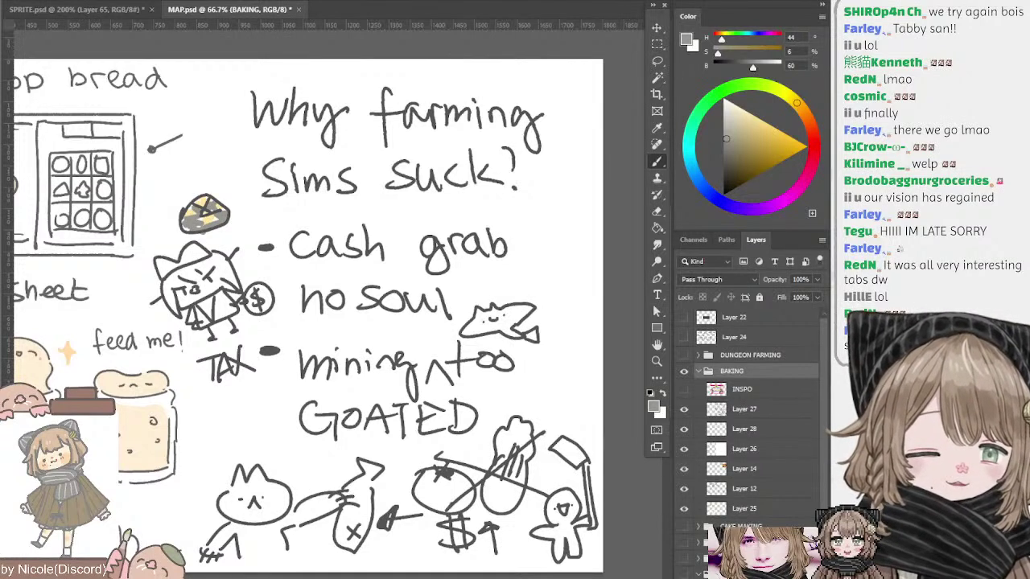
- Group Layers 26, 28 and 27 together and toggle the new group's visibility to check the whole page
click(744, 449)
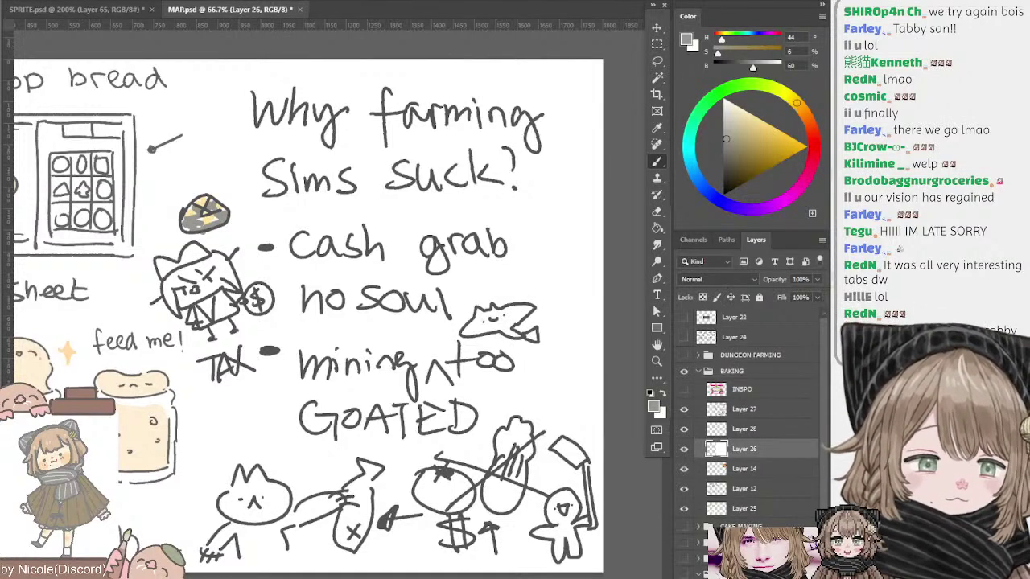
shift+click(744, 409)
key(ctrl+g)
click(684, 407)
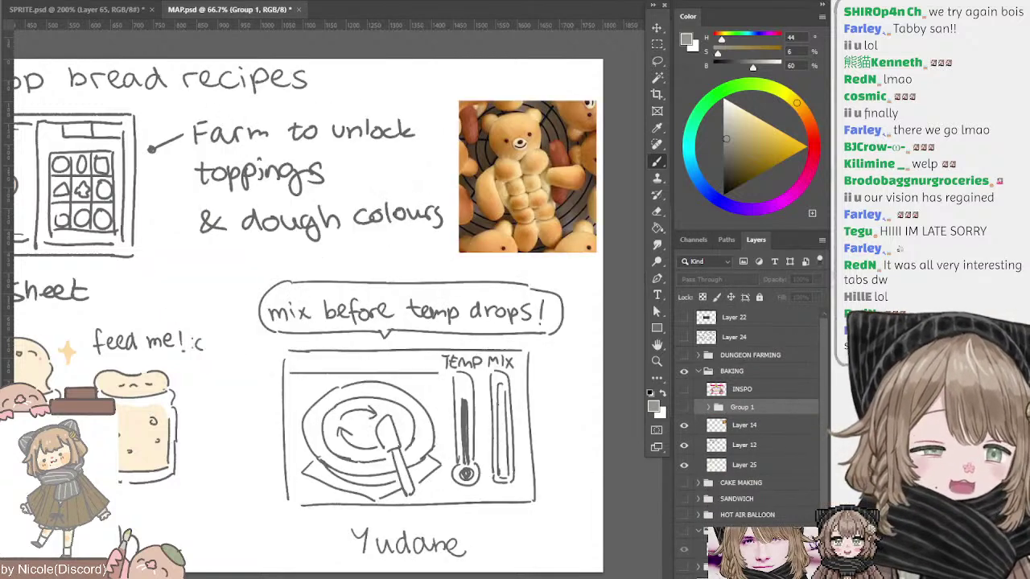
click(684, 407)
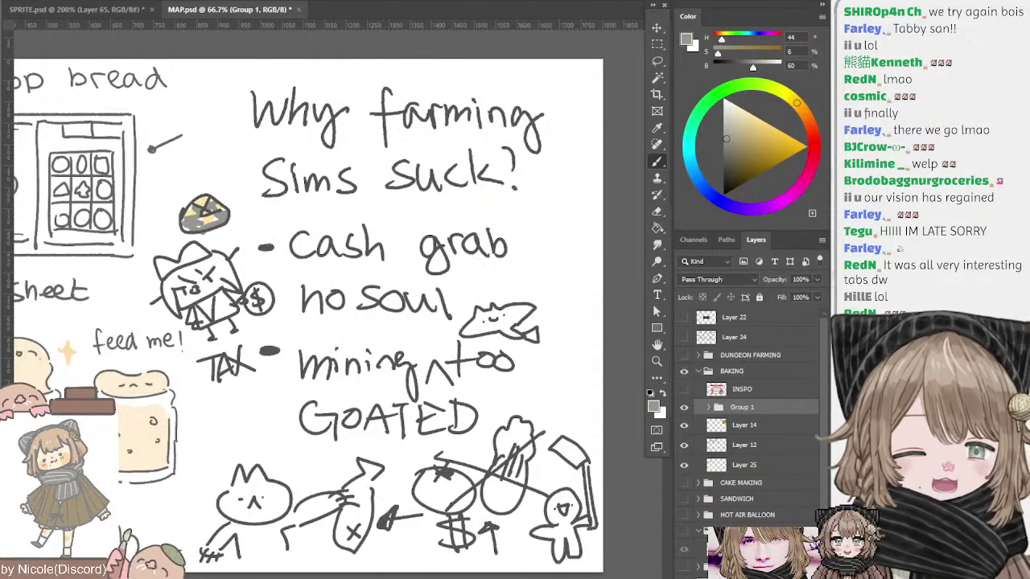
- On Layer 28 inside the new group, paint the fish held by the cat light blue (hue 204, saturation 16, brightness 93)
click(708, 407)
ctrl+click(618, 328)
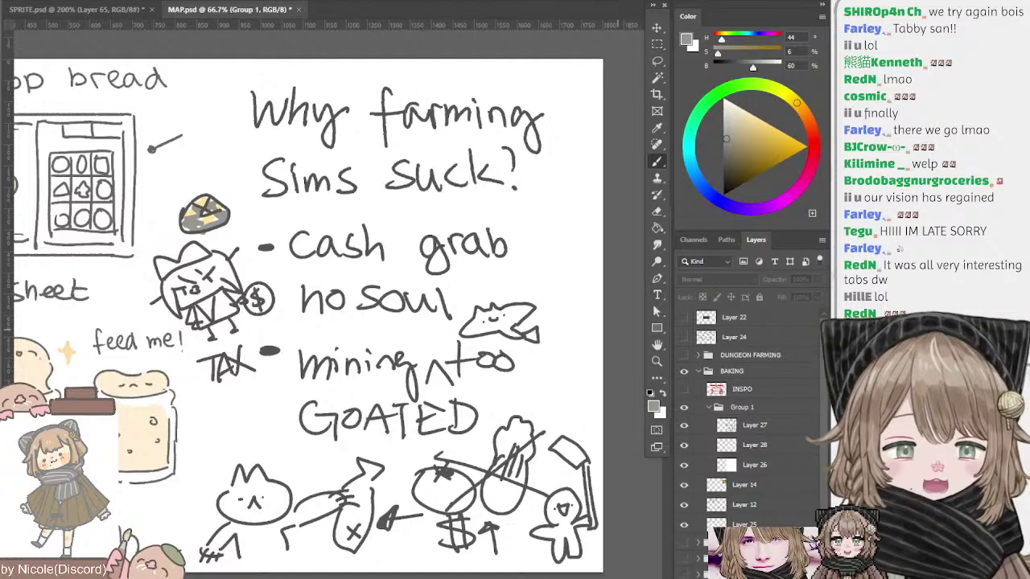
ctrl+click(224, 215)
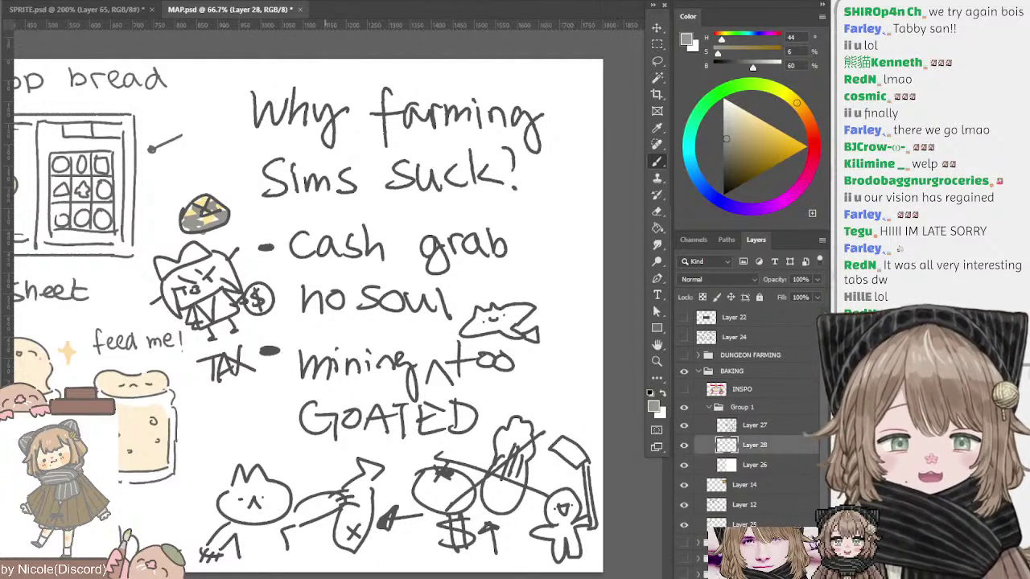
drag(355, 266, 320, 250)
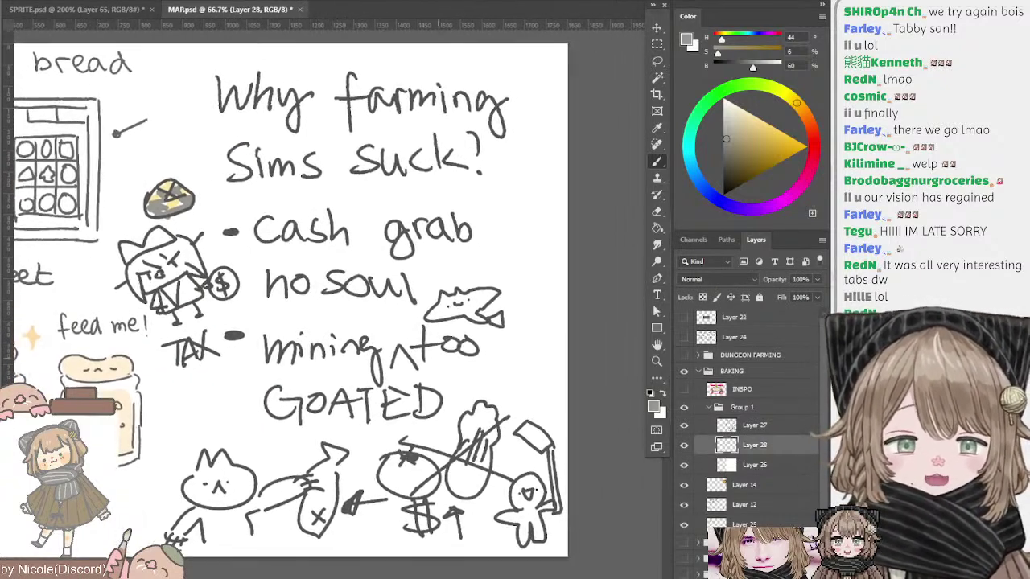
drag(728, 119, 735, 112)
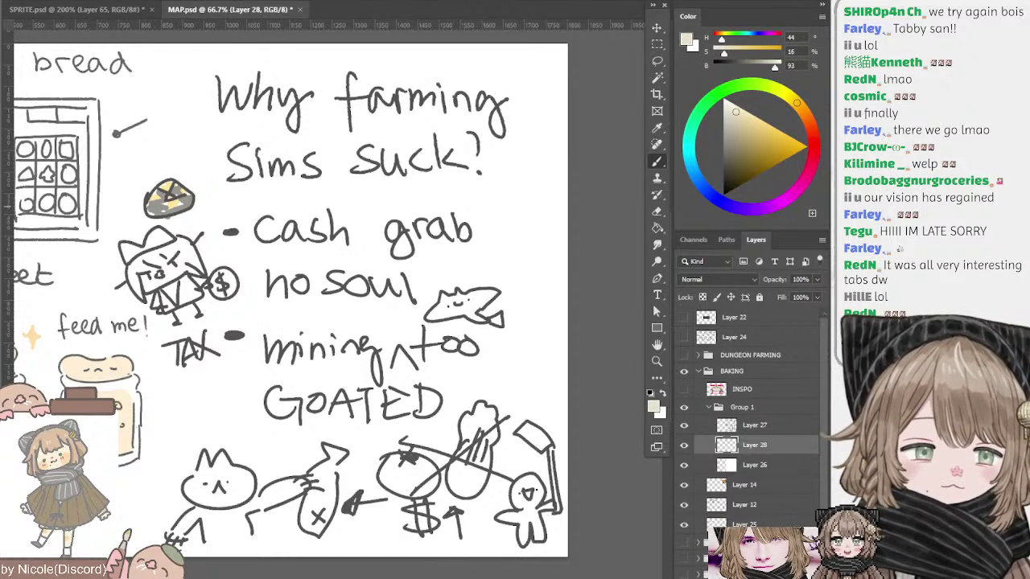
click(694, 172)
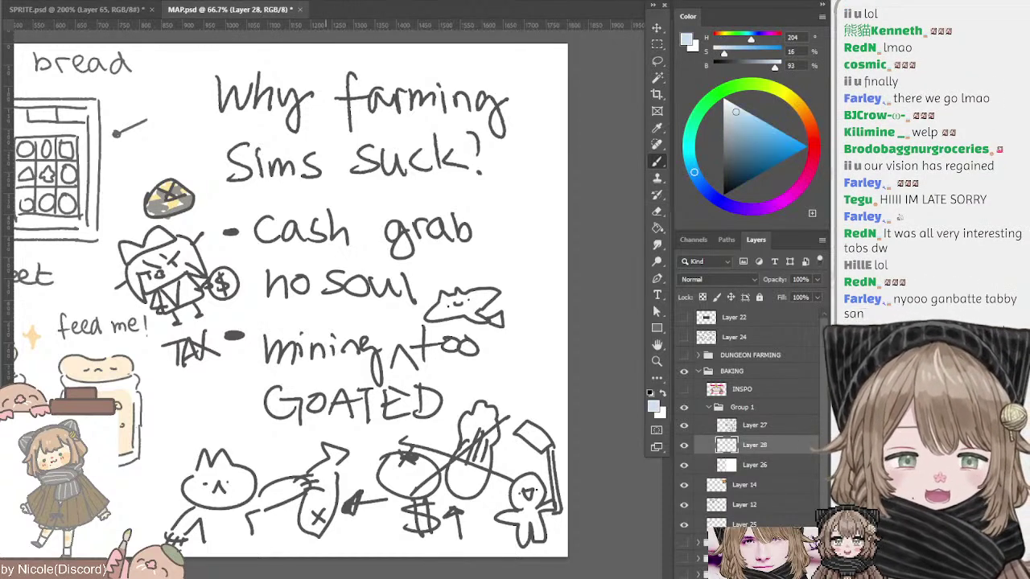
drag(327, 466, 327, 509)
drag(329, 462, 341, 454)
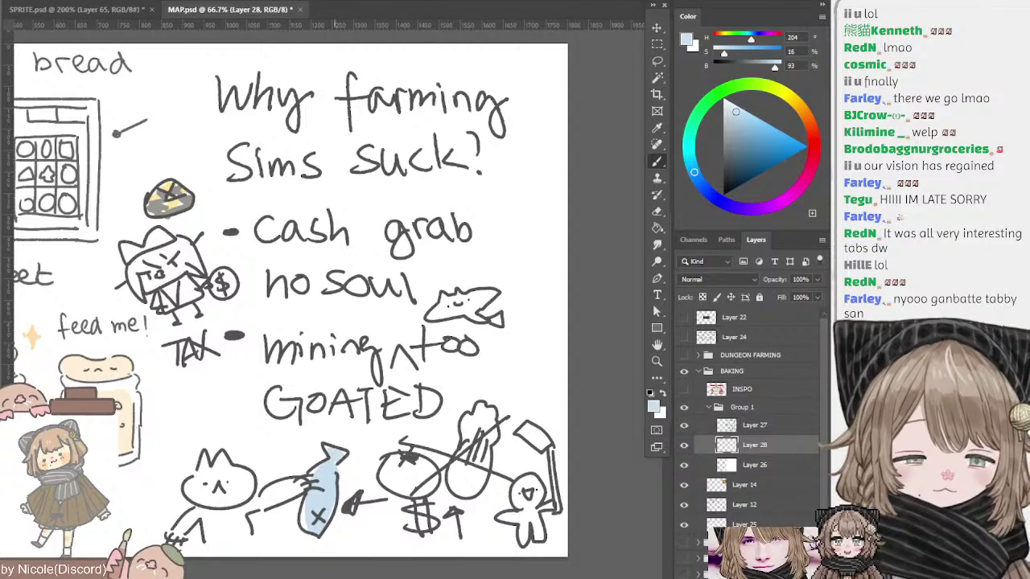
- Make Layer 12 active and sample the dark grey line colour from the dot beside the baking sheet drawing
mouse_move(356, 334)
mouse_down()
mouse_move(506, 363)
mouse_move(368, 362)
mouse_up()
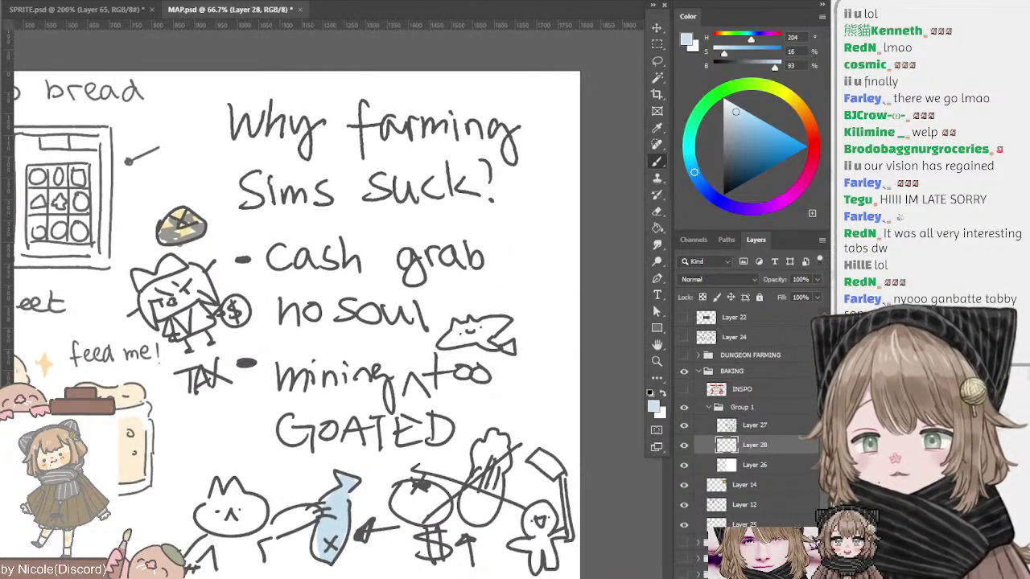
mouse_move(374, 285)
mouse_down()
mouse_move(586, 252)
mouse_move(564, 274)
mouse_move(491, 264)
mouse_move(427, 314)
mouse_move(580, 267)
mouse_move(437, 283)
mouse_move(415, 251)
mouse_move(421, 269)
mouse_move(432, 256)
mouse_up()
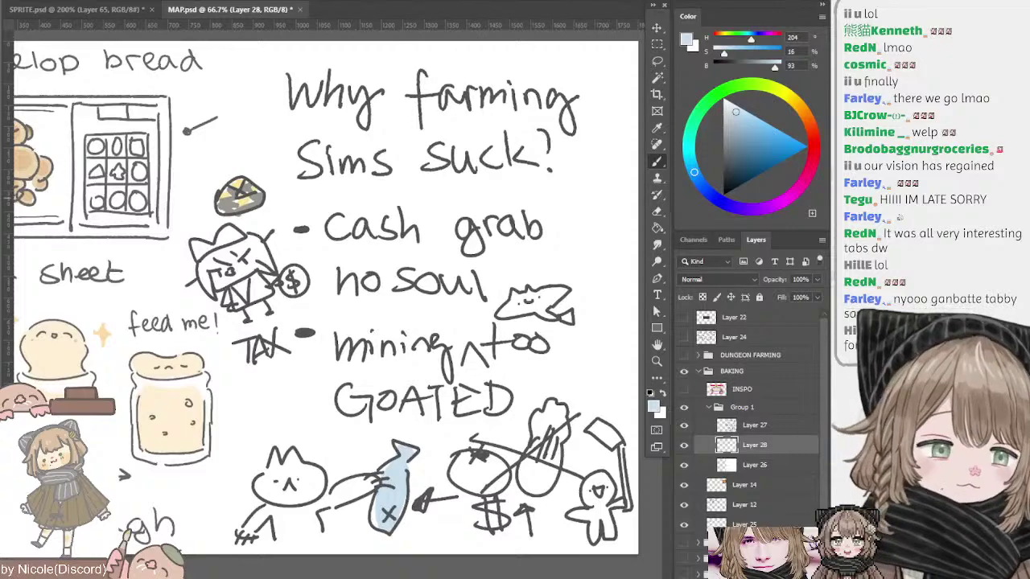
click(736, 108)
mouse_move(308, 265)
mouse_down()
mouse_move(409, 266)
mouse_move(509, 299)
mouse_move(476, 280)
mouse_move(340, 274)
mouse_move(421, 288)
mouse_move(452, 250)
mouse_move(514, 307)
mouse_move(483, 263)
mouse_up()
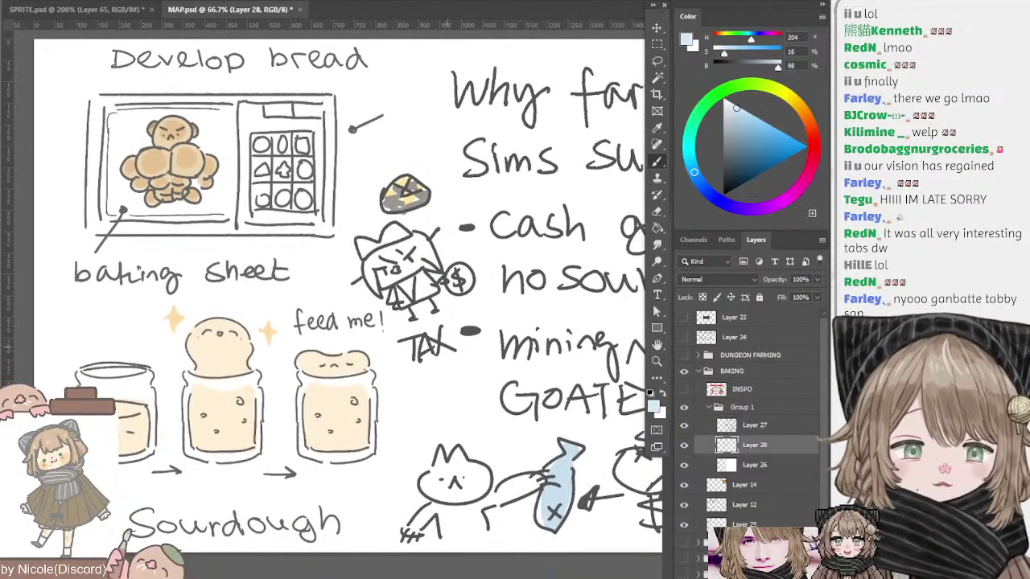
mouse_move(448, 347)
mouse_down()
mouse_move(436, 377)
mouse_move(461, 368)
mouse_up()
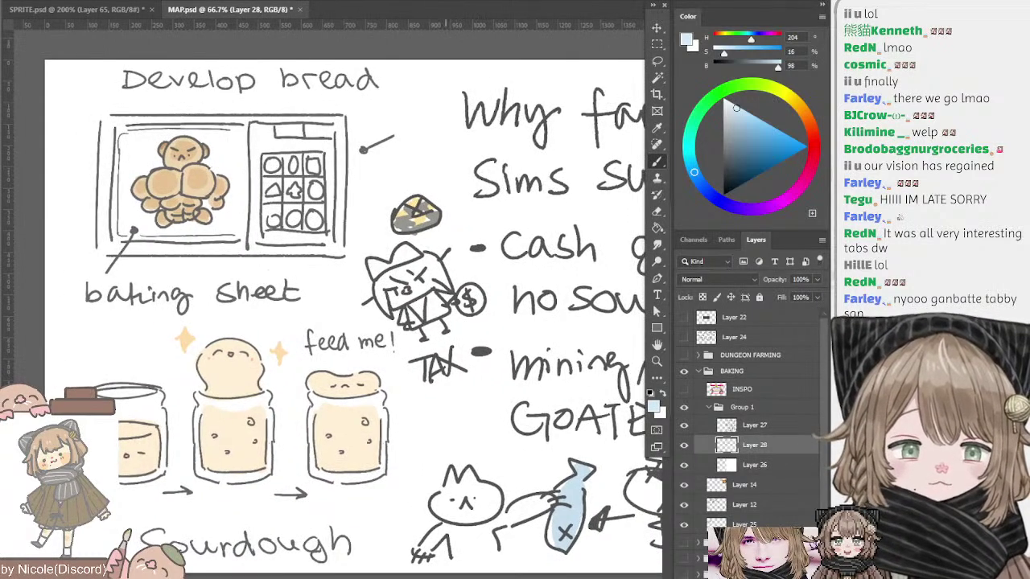
ctrl+click(364, 150)
alt+click(364, 149)
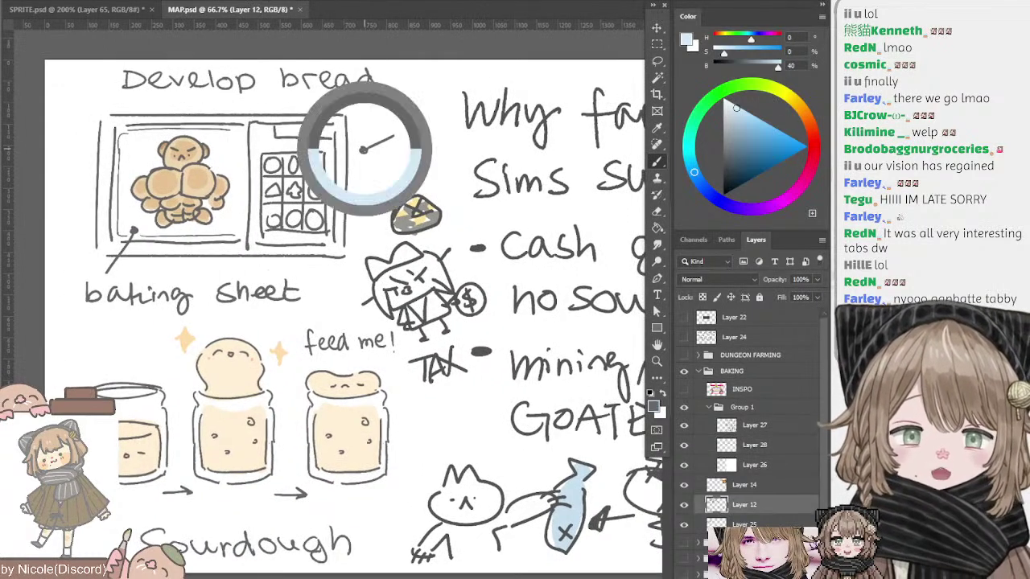
- Set the brush to the dark grey outline colour by sampling the sketch lines
drag(394, 99, 357, 129)
key(ctrl+z)
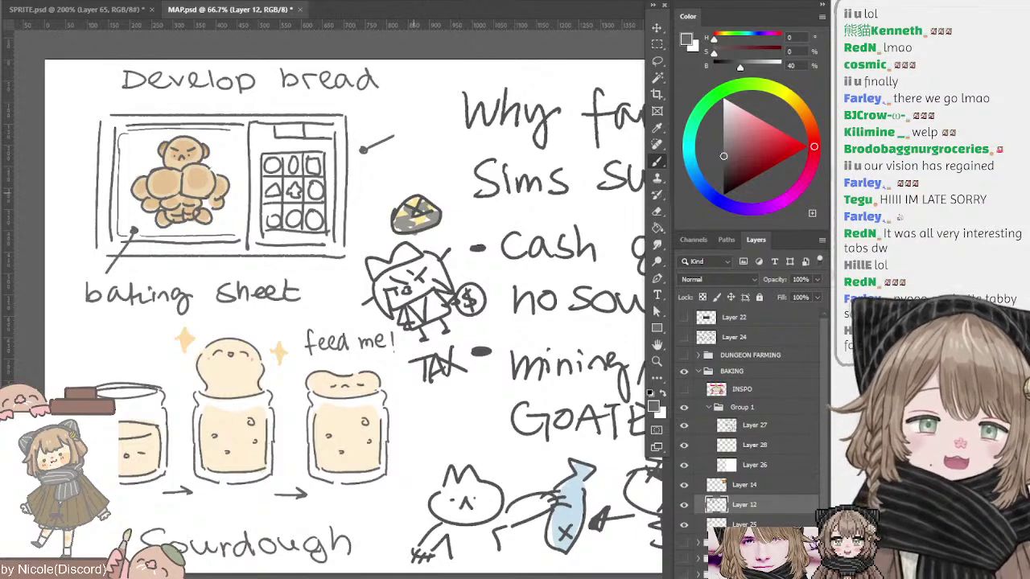
mouse_move(373, 137)
mouse_down()
mouse_move(404, 120)
mouse_move(382, 134)
mouse_up()
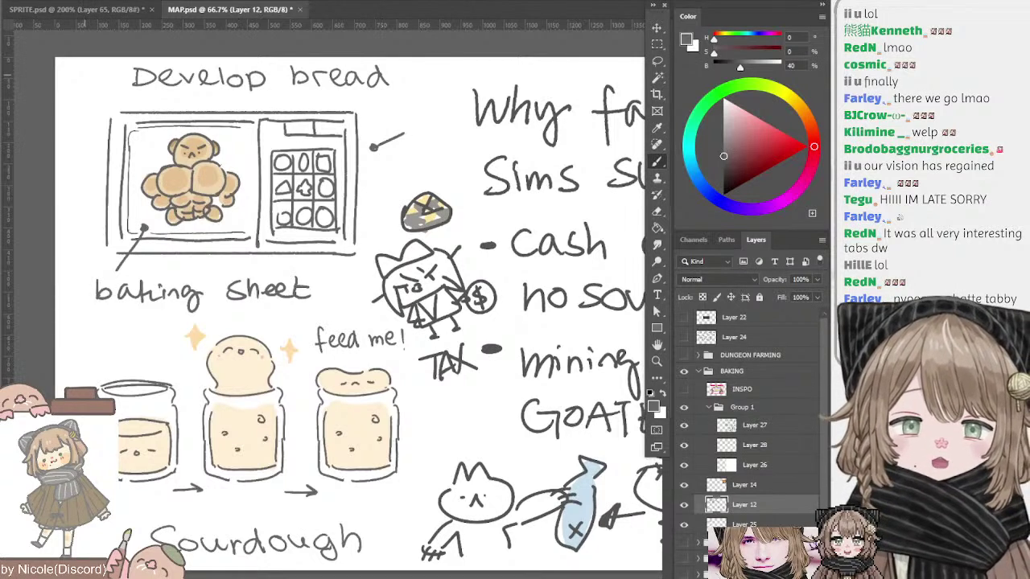
- Try to draw an arrow pointing at the upper-left corner of the baking sheet sketch
drag(81, 71, 97, 99)
key(ctrl+z)
key(ctrl+z)
drag(80, 94, 105, 101)
key(ctrl+z)
key(ctrl+z)
drag(105, 88, 103, 103)
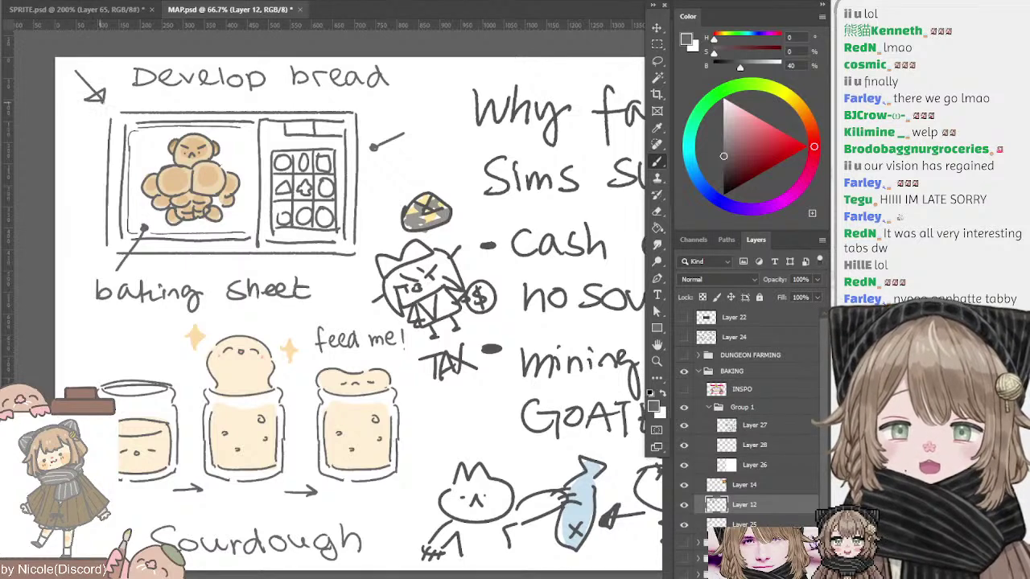
key(ctrl+z)
key(ctrl+z)
key(ctrl+z)
drag(75, 71, 106, 95)
drag(94, 92, 107, 98)
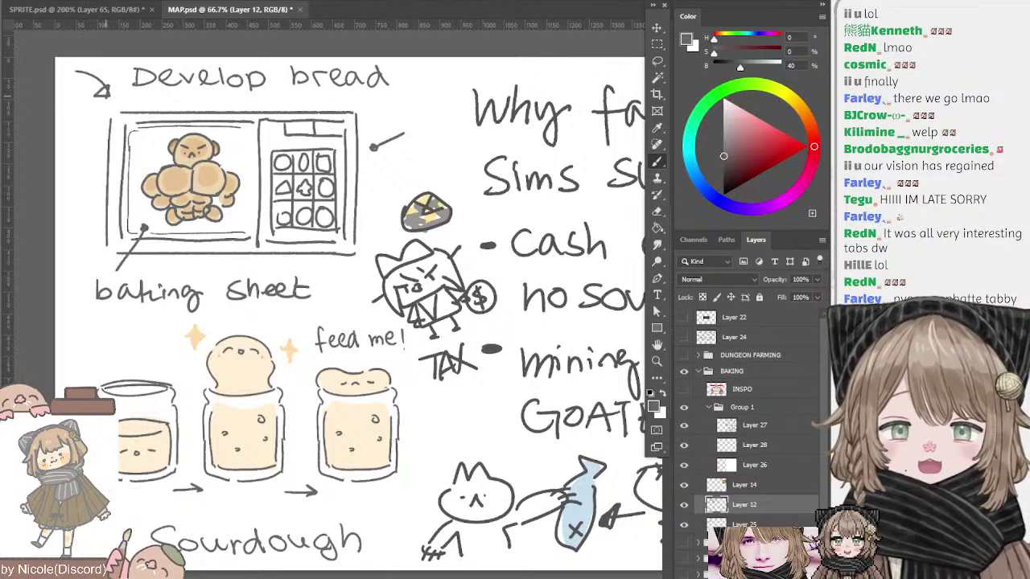
key(ctrl+z)
key(ctrl+z)
key(ctrl+z)
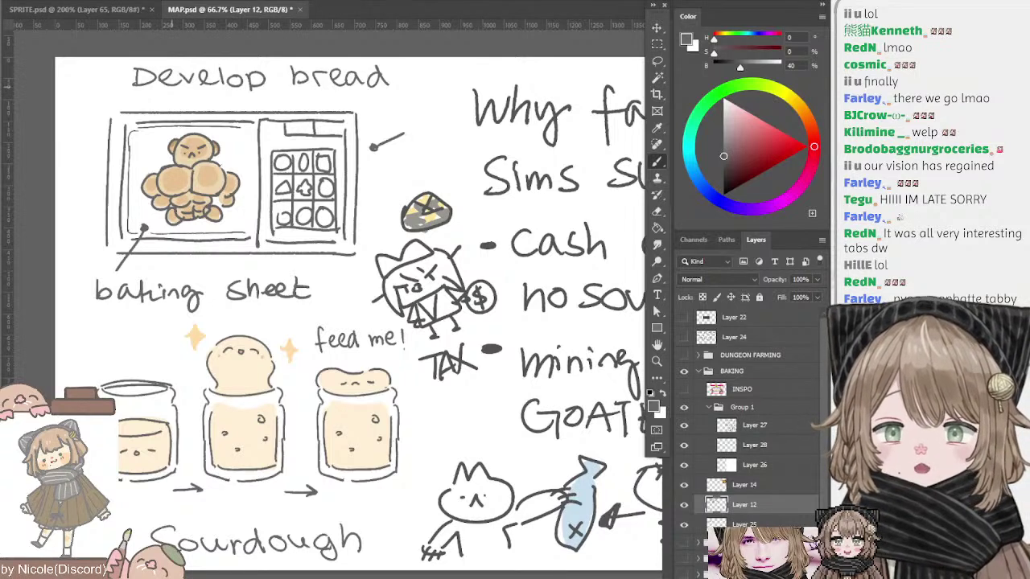
- Try to shift the lassoed "Develop bread" heading slightly down and to the left
key(l)
mouse_move(153, 98)
mouse_down()
mouse_move(411, 63)
mouse_move(363, 93)
mouse_move(304, 94)
mouse_move(330, 89)
mouse_up()
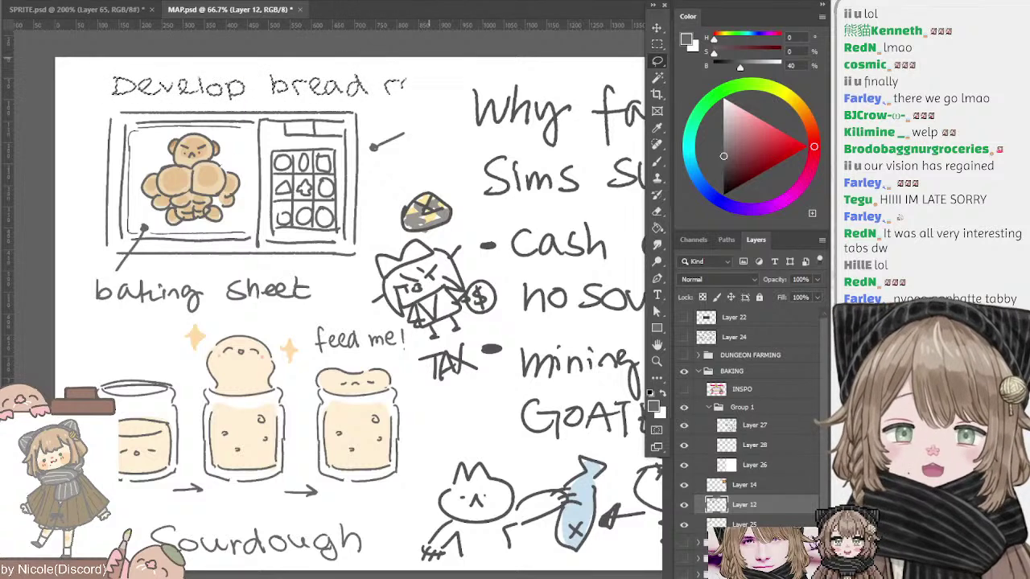
key(ctrl+z)
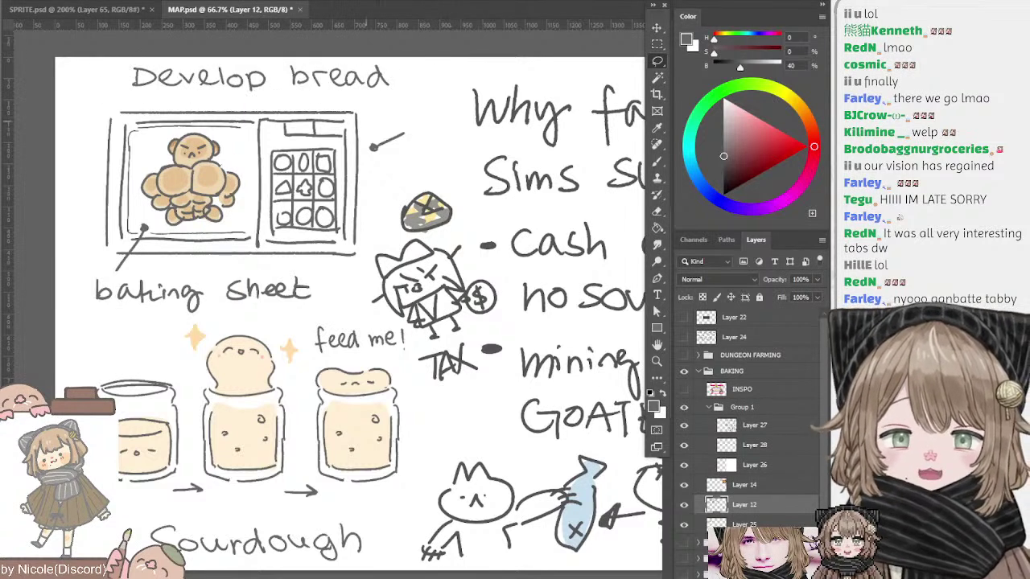
- Hide Group 1, holding the "Why farming sims suck?" notes, inside the BAKING group
drag(388, 160, 348, 162)
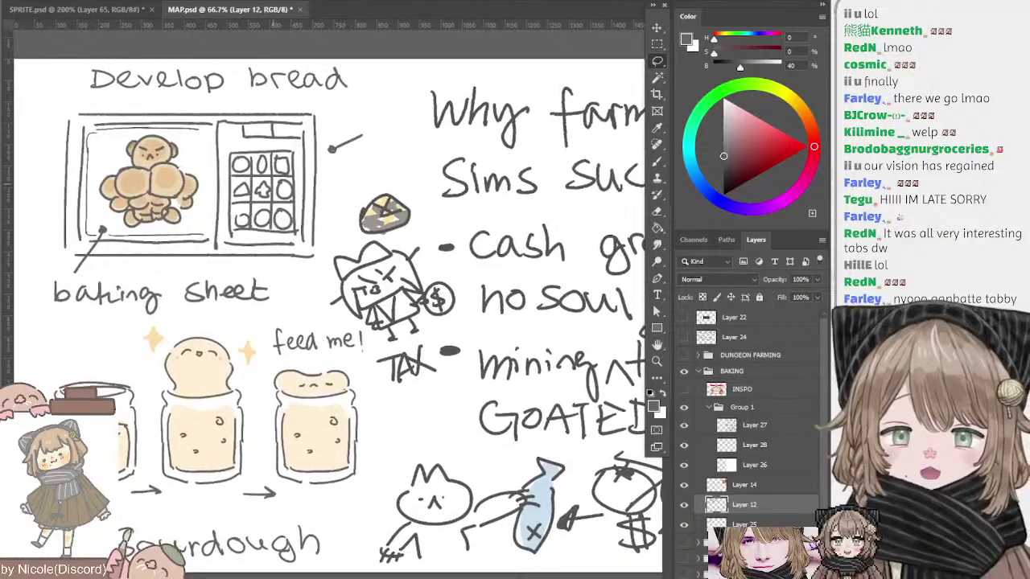
drag(476, 133, 327, 103)
click(754, 465)
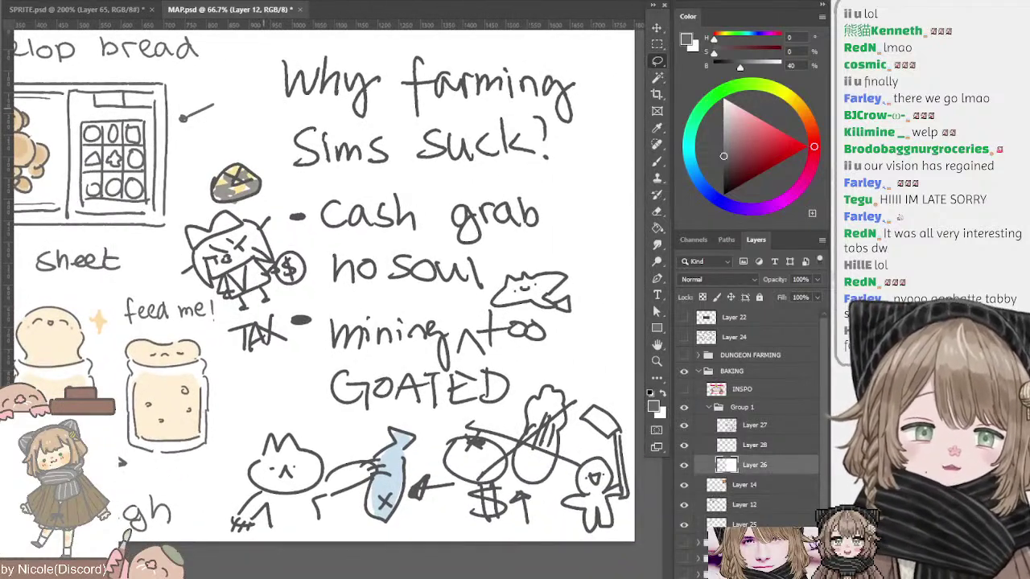
click(698, 371)
click(684, 371)
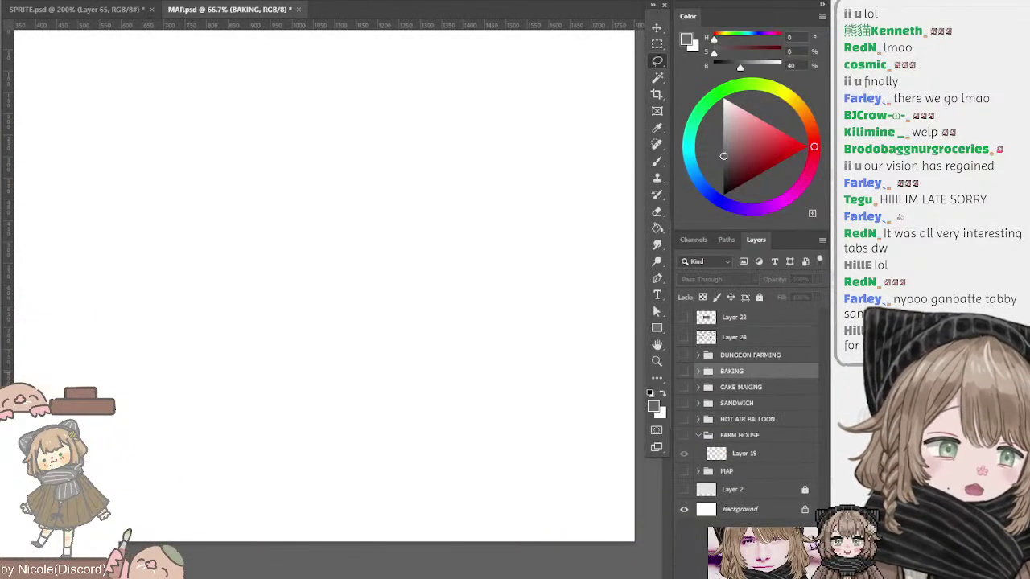
click(684, 371)
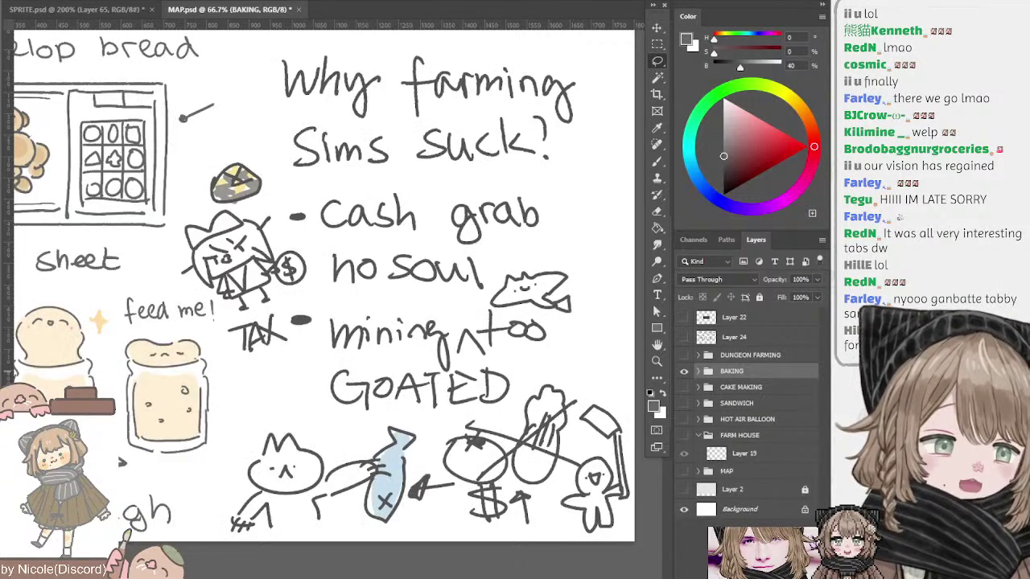
click(698, 371)
click(683, 407)
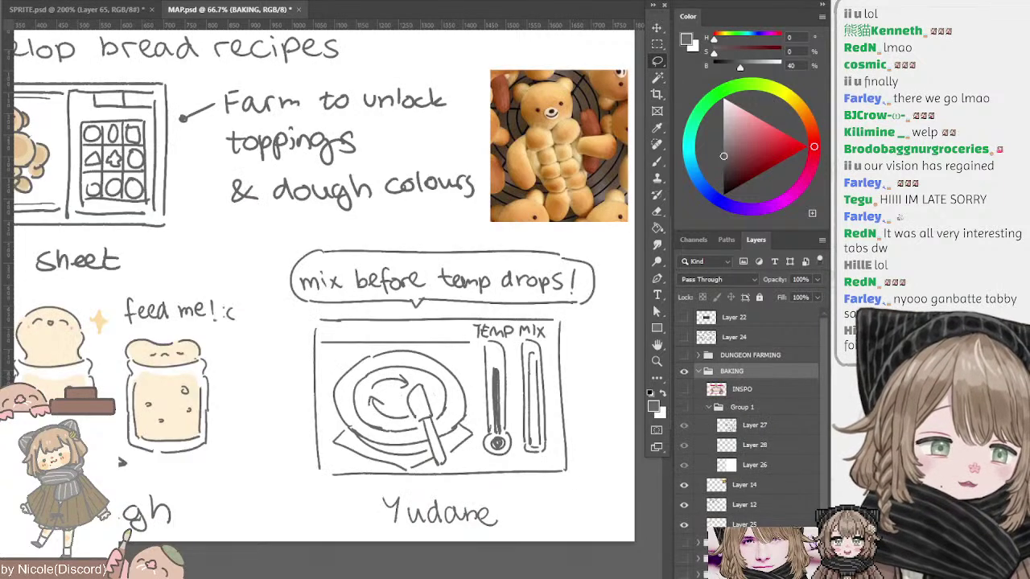
- Collapse and hide the BAKING group, and show the DUNGEON FARMING group instead
click(698, 370)
click(684, 371)
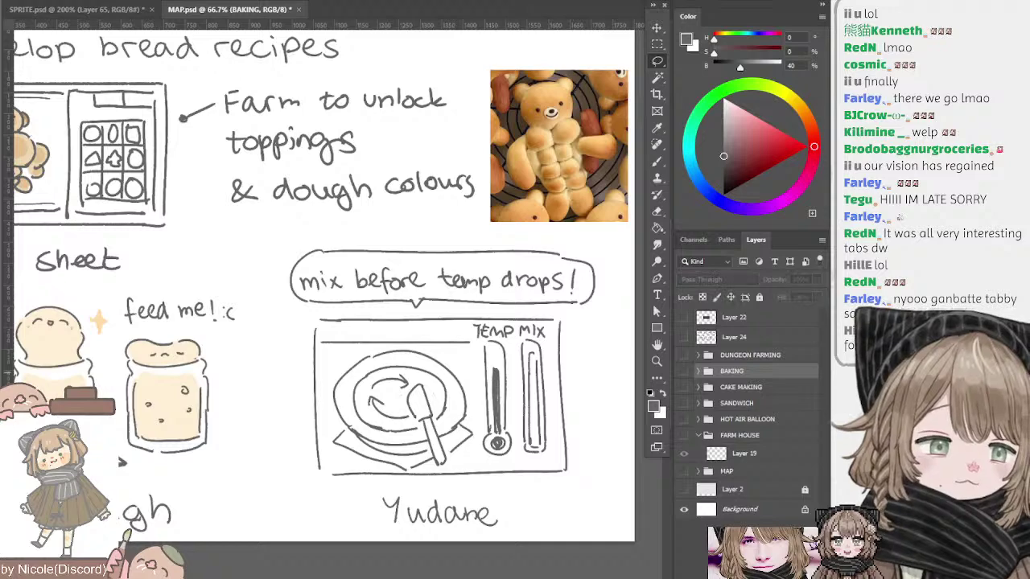
click(684, 355)
mouse_move(363, 314)
mouse_down()
mouse_move(498, 318)
mouse_move(512, 338)
mouse_move(611, 328)
mouse_move(555, 317)
mouse_move(556, 336)
mouse_move(556, 314)
mouse_move(448, 300)
mouse_move(551, 323)
mouse_move(542, 308)
mouse_up()
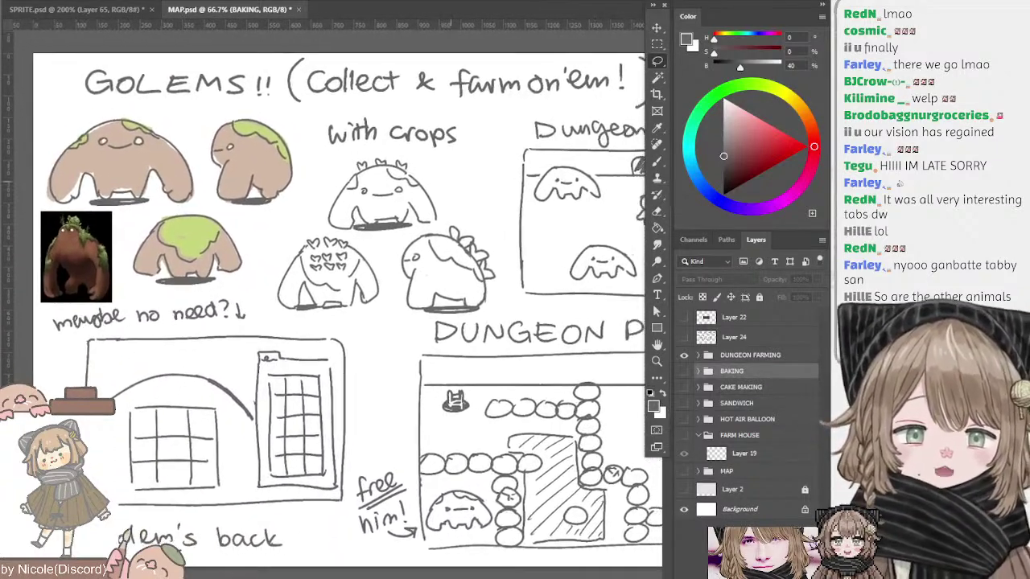
- Make the golems' colour layer, Layer 23, active and sample the side-view golem's brown for the brush
ctrl+click(253, 153)
key(b)
alt+click(259, 153)
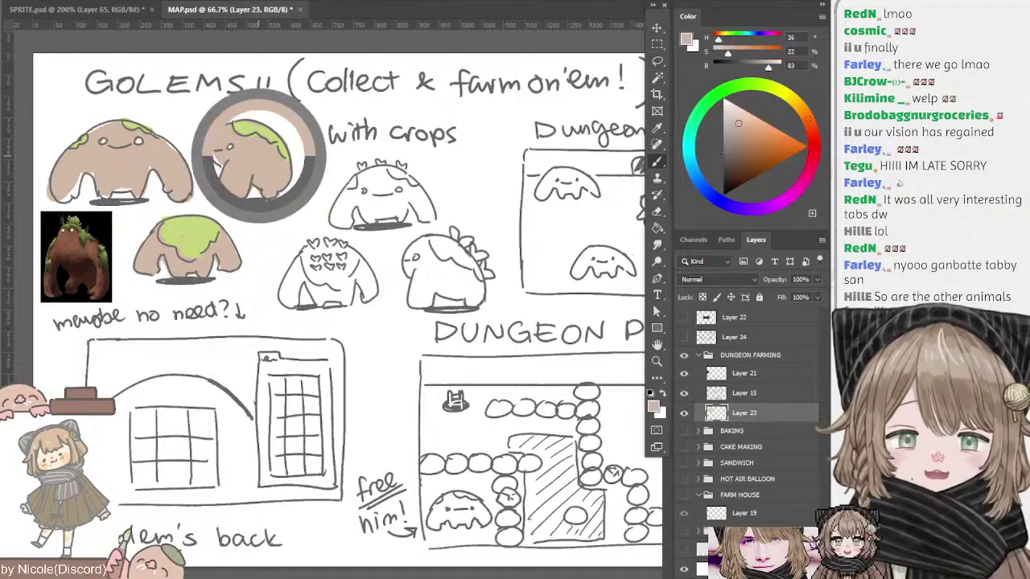
key(l)
mouse_move(276, 135)
mouse_down()
mouse_move(305, 162)
mouse_move(278, 139)
mouse_up()
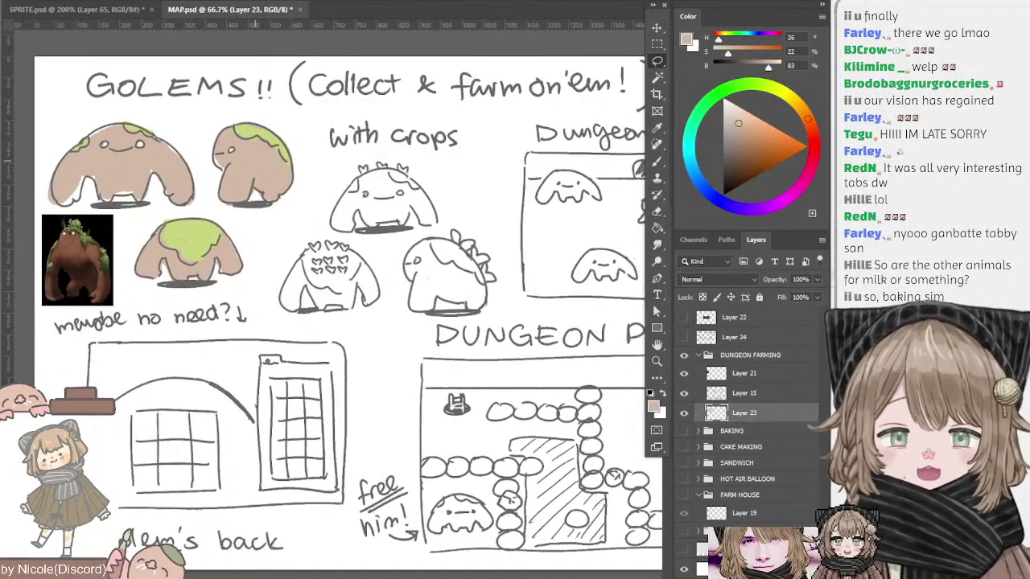
key(b)
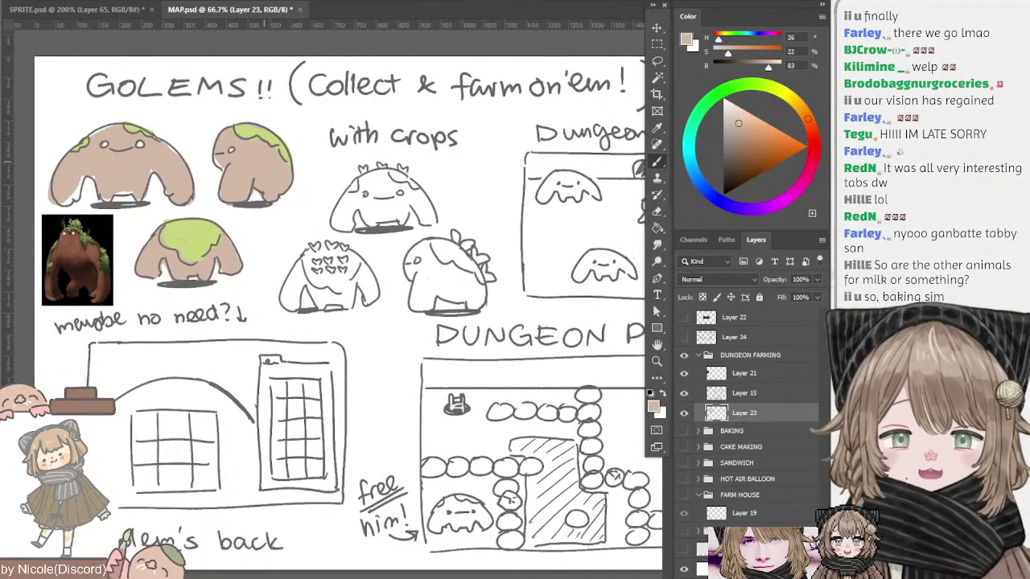
mouse_move(310, 145)
mouse_down()
mouse_move(280, 151)
mouse_move(308, 148)
mouse_move(296, 140)
mouse_up()
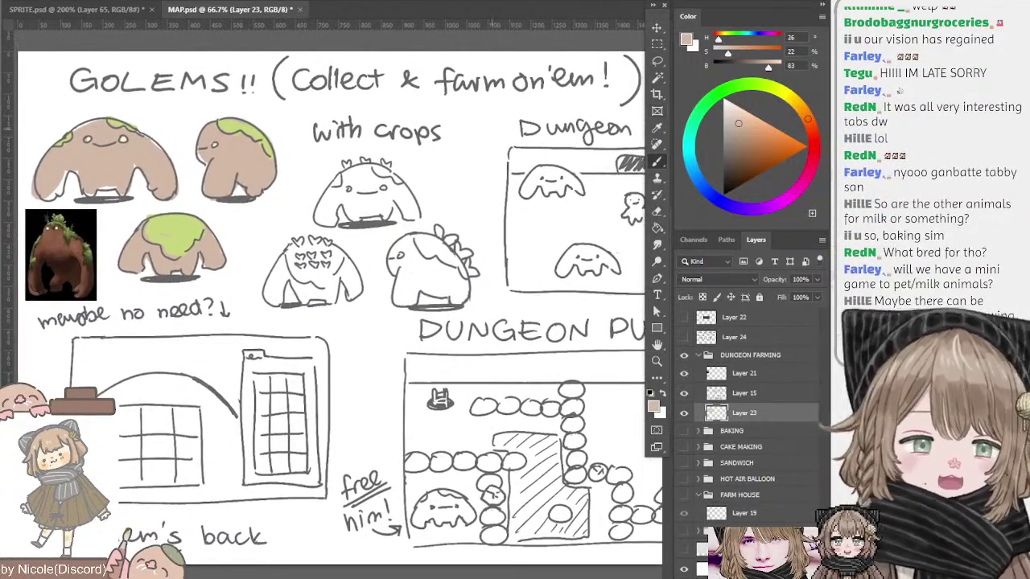
- Look over the coloured golem designs, the crop-bearing variants and the golem's back sketch
scroll(332, 289, left, 2)
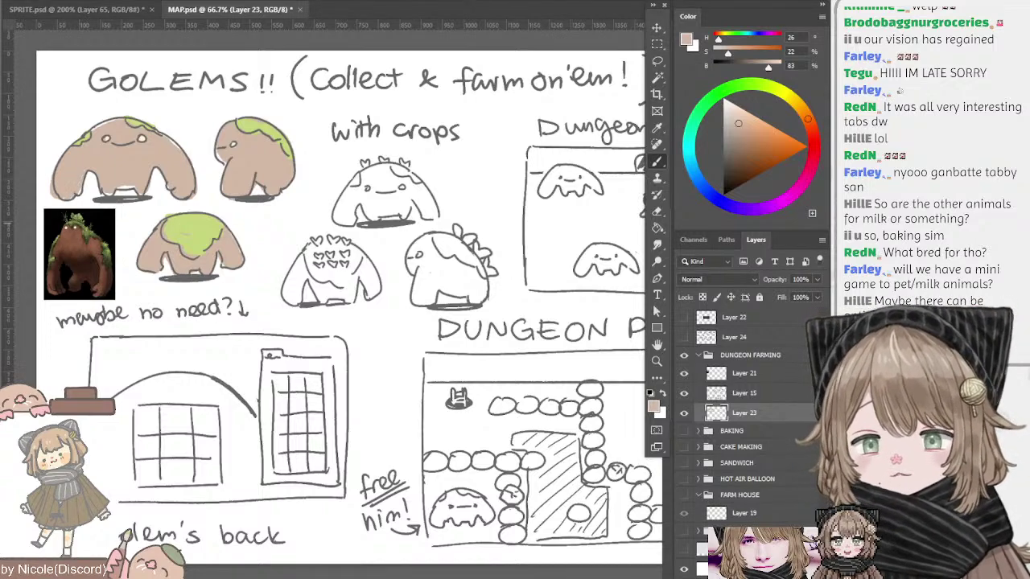
drag(358, 357, 364, 291)
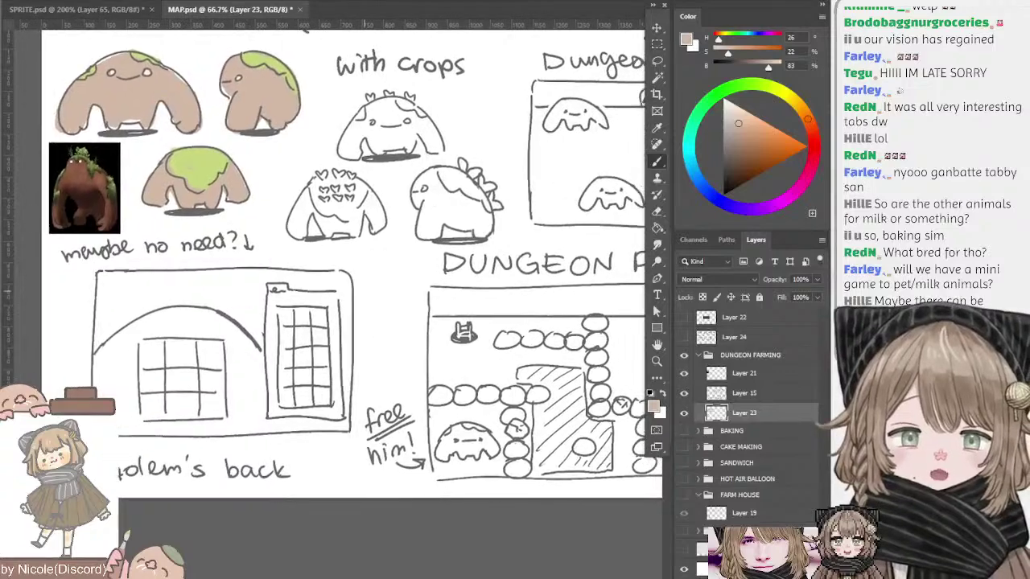
key(alt+bracketright)
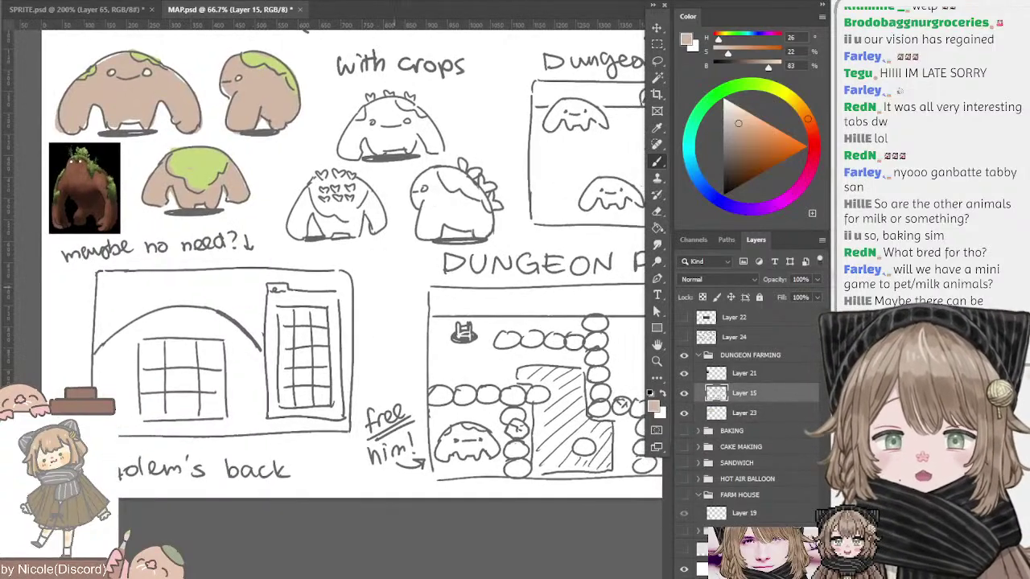
drag(404, 223, 380, 292)
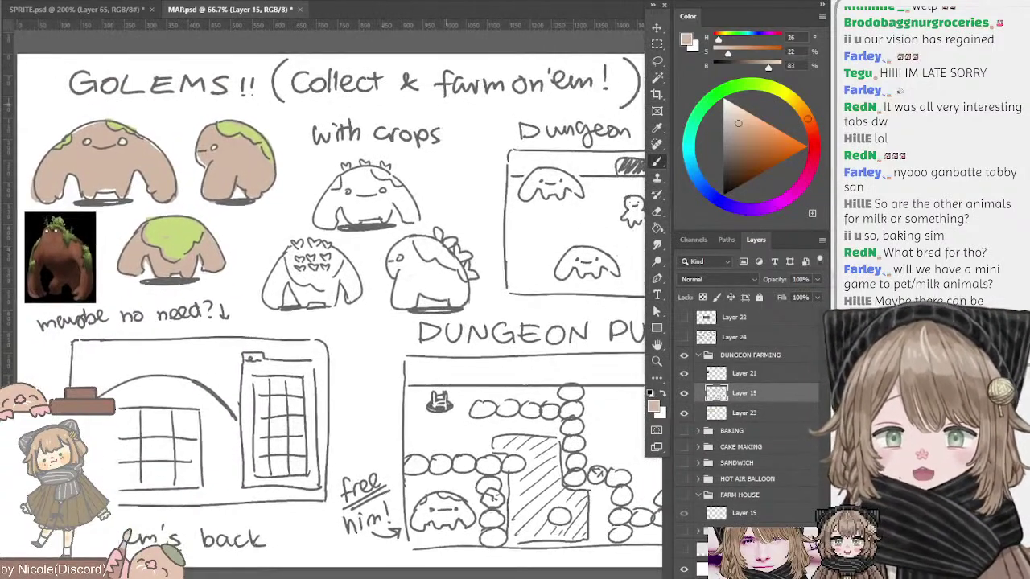
scroll(333, 297, left, 2)
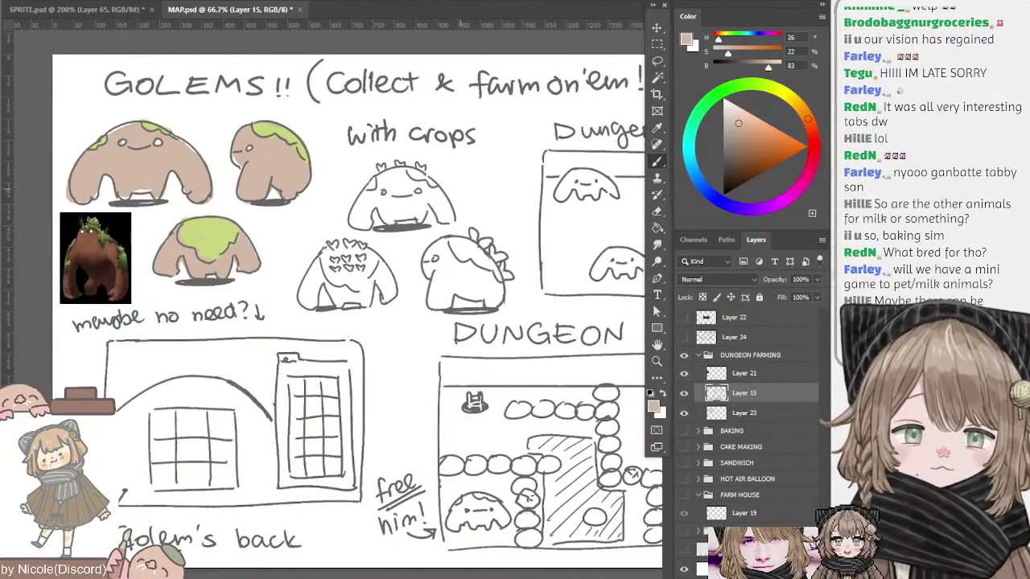
scroll(333, 298, right, 4)
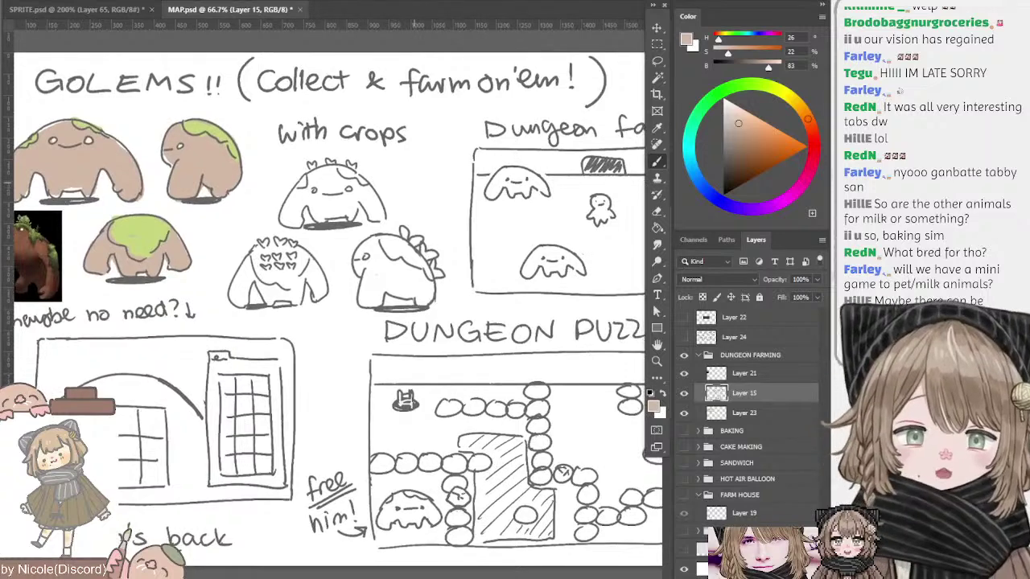
click(745, 413)
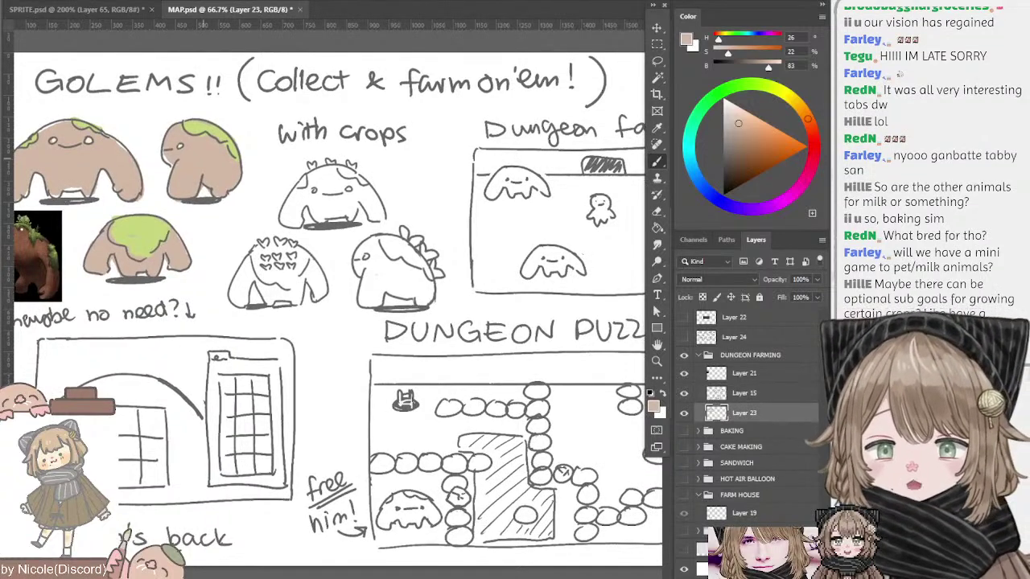
drag(176, 137, 241, 152)
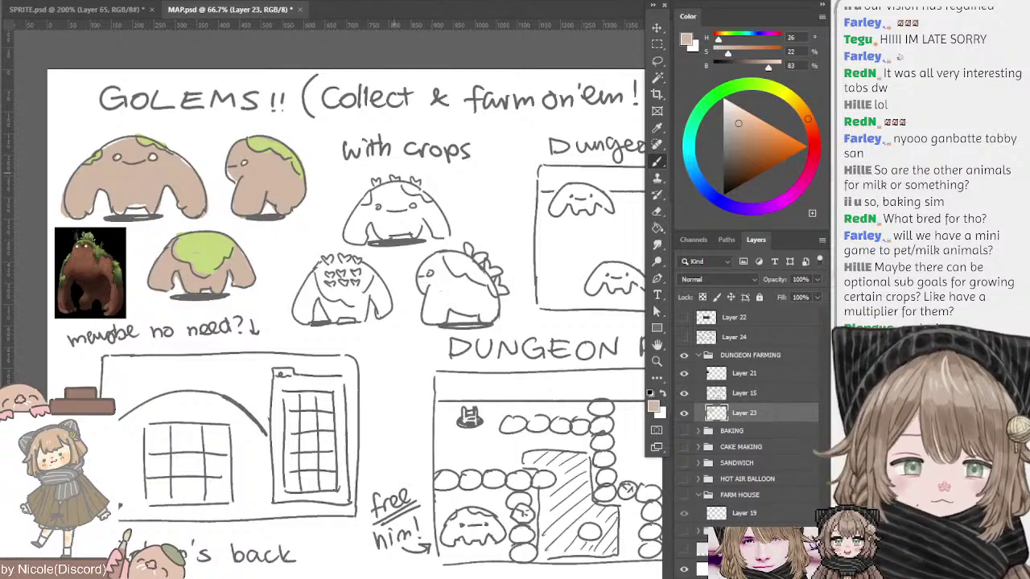
drag(425, 163, 415, 143)
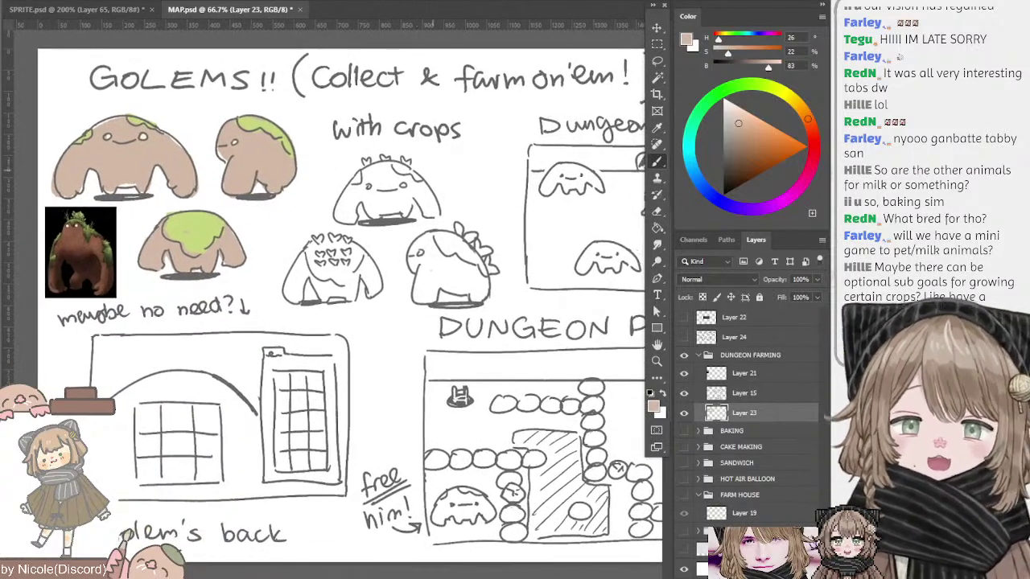
mouse_move(192, 230)
mouse_down()
mouse_move(205, 264)
mouse_move(189, 239)
mouse_up()
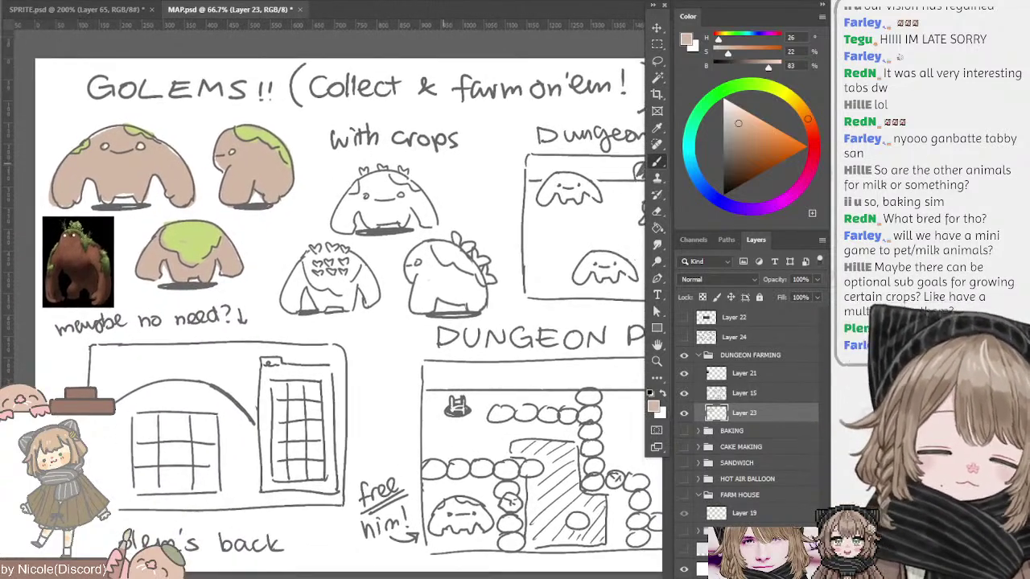
- Make Layer 15 active and sample the dark grey outline colour from the dungeon puzzle sketch
alt+click(194, 235)
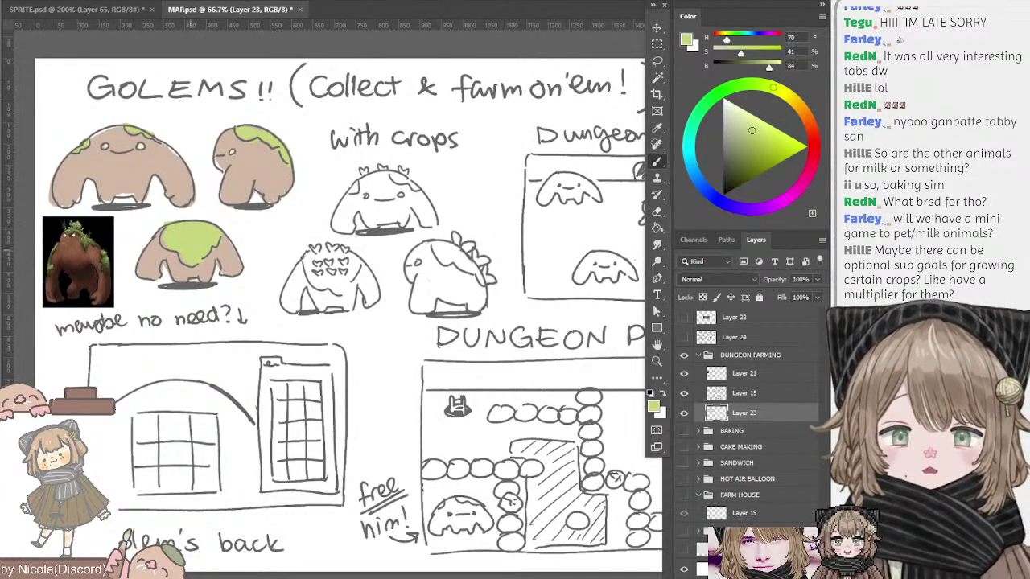
mouse_move(585, 389)
mouse_down()
mouse_move(396, 321)
mouse_move(310, 337)
mouse_up()
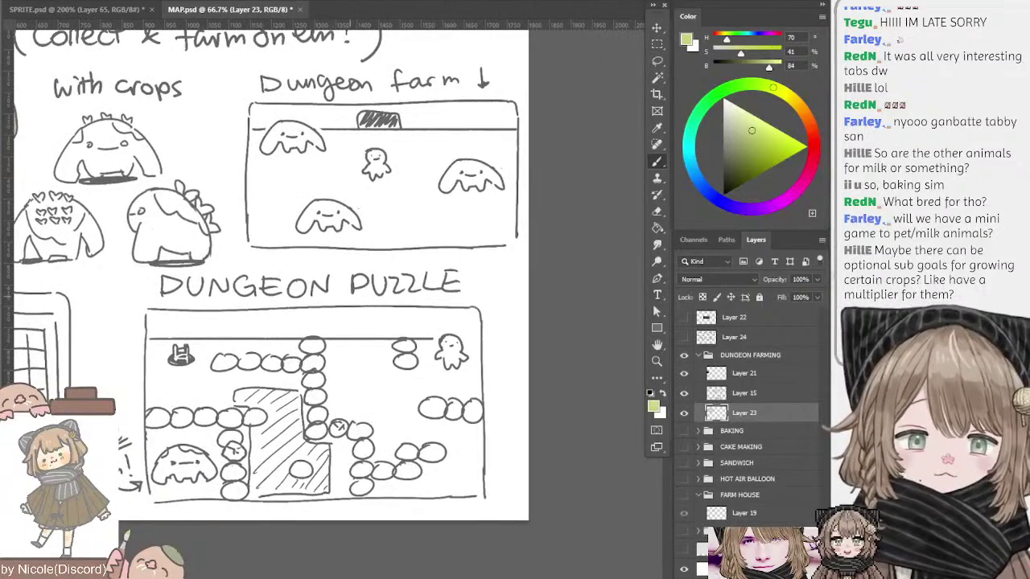
key(alt+bracketright)
alt+click(315, 340)
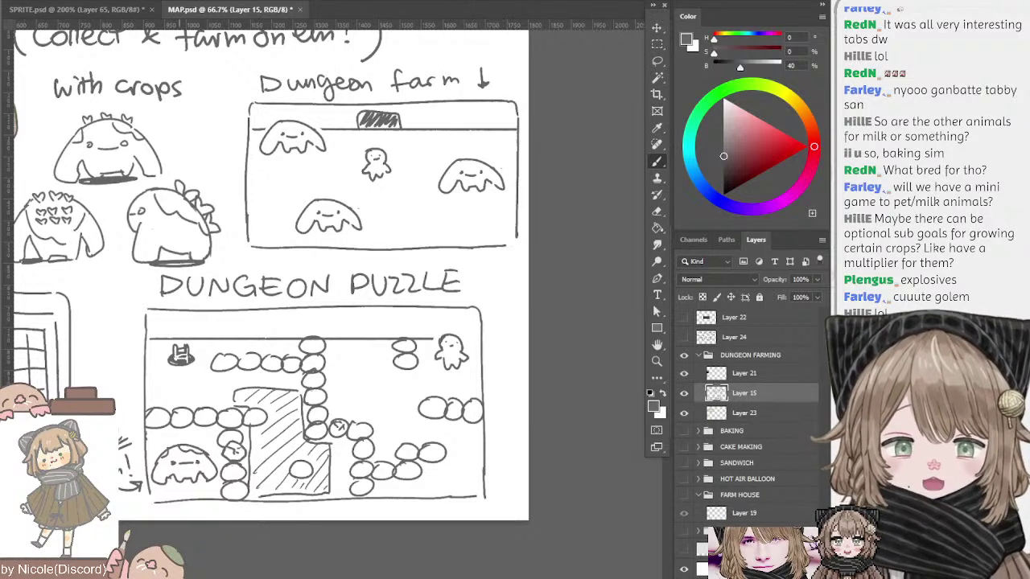
- Try to draw an arrow pointing at the trapped golem in the dungeon puzzle sketch
drag(166, 378, 186, 434)
key(ctrl+z)
mouse_move(126, 376)
mouse_down()
mouse_move(172, 435)
mouse_move(188, 415)
mouse_move(266, 402)
mouse_move(257, 407)
mouse_up()
key(ctrl+z)
key(ctrl+z)
drag(187, 368, 243, 417)
drag(220, 412, 240, 402)
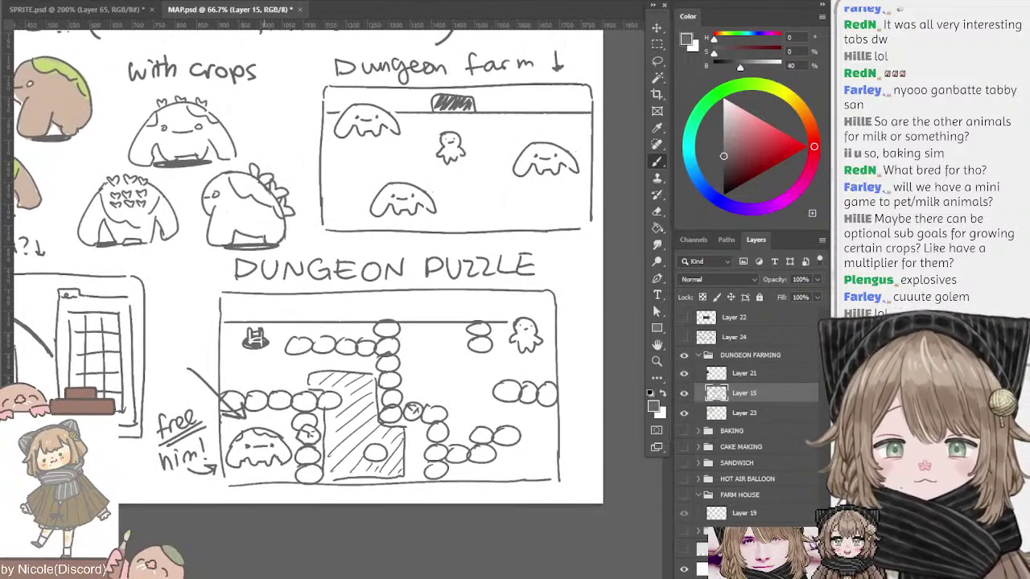
key(ctrl+z)
key(ctrl+z)
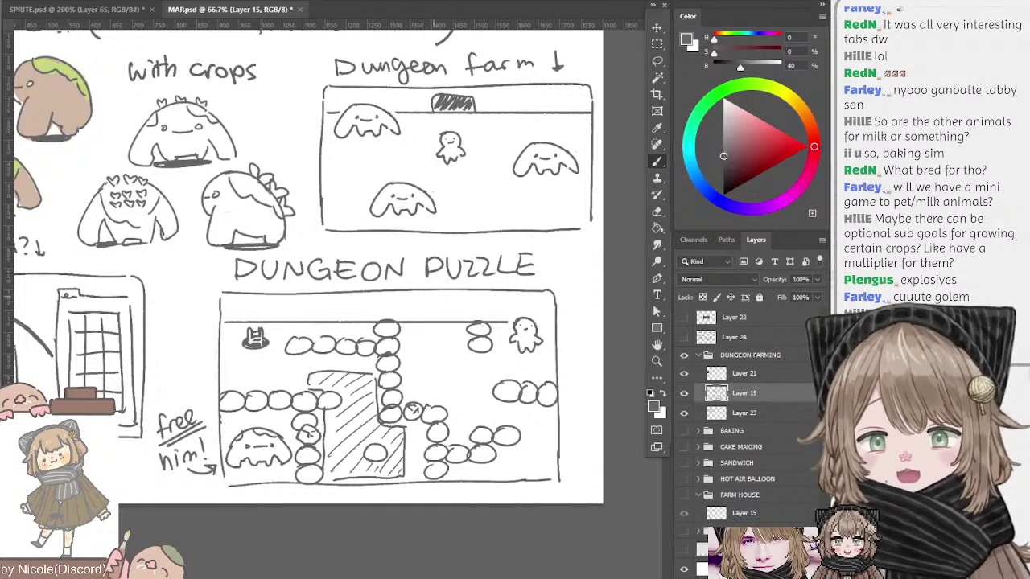
- Zoom in to 100% on the "Dungeon farm" sketch
drag(372, 266, 310, 370)
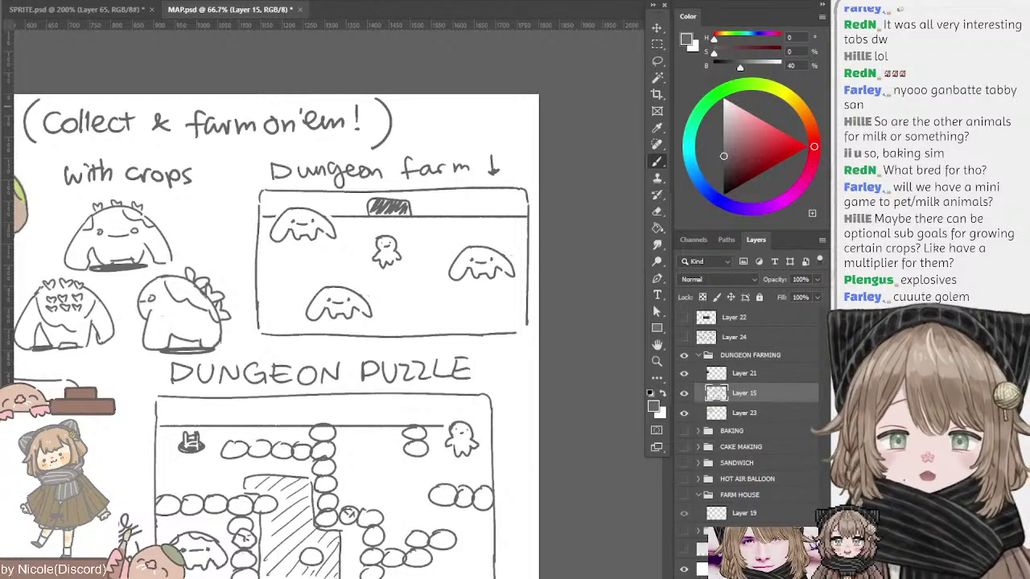
key(ctrl+plus)
drag(384, 229, 320, 320)
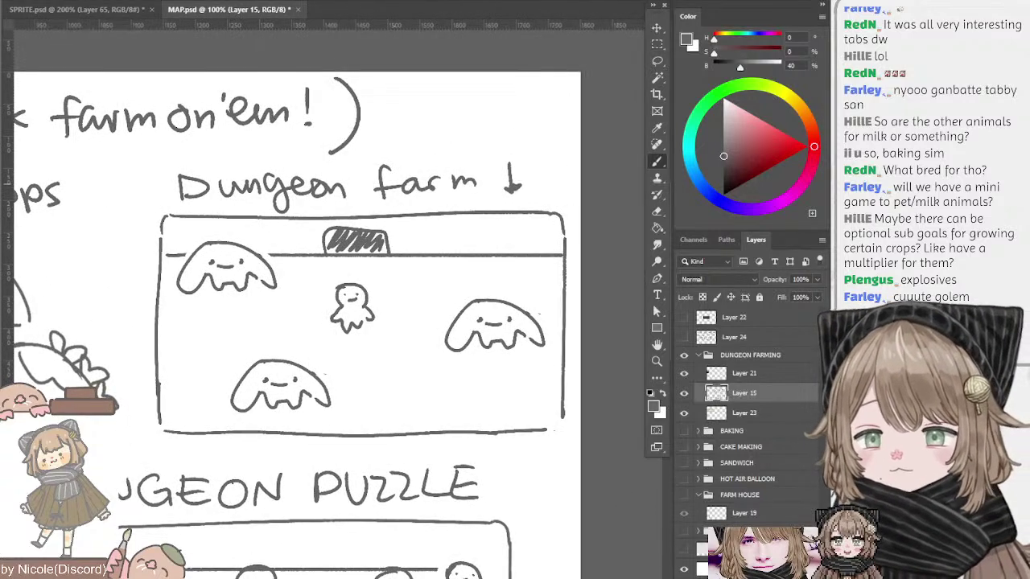
- On Layer 23, paint three red berries on the back of the side-view crop golem, using saturation 50% and brightness 87%
key(ctrl+minus)
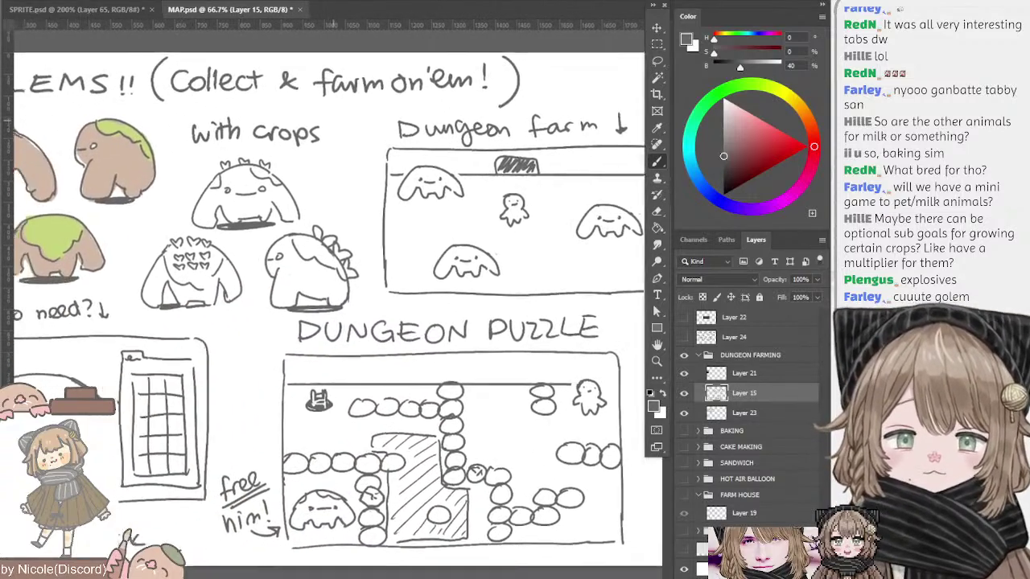
mouse_move(333, 121)
mouse_down()
mouse_move(343, 137)
mouse_move(452, 130)
mouse_up()
ctrl+click(235, 156)
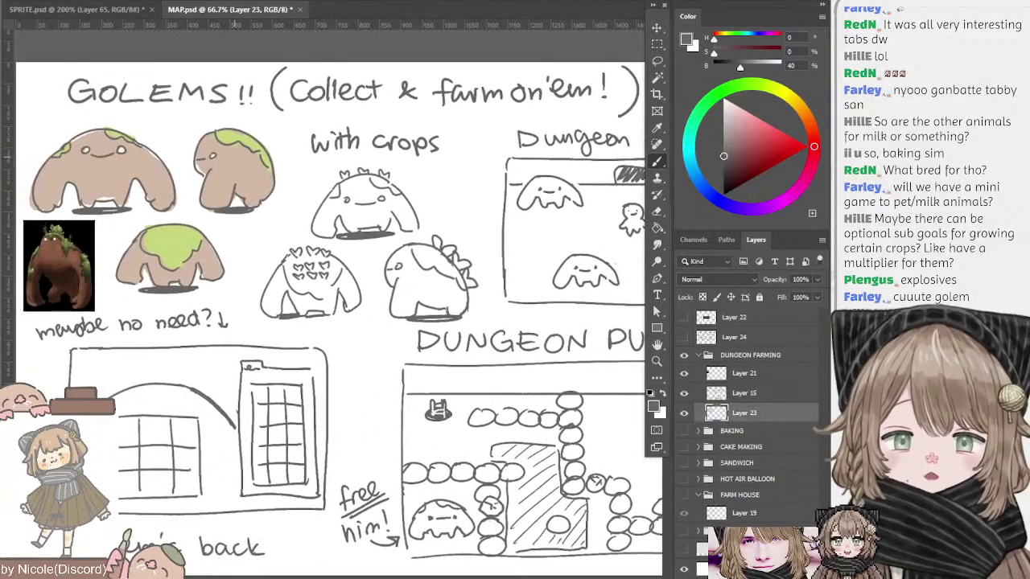
drag(445, 230, 452, 239)
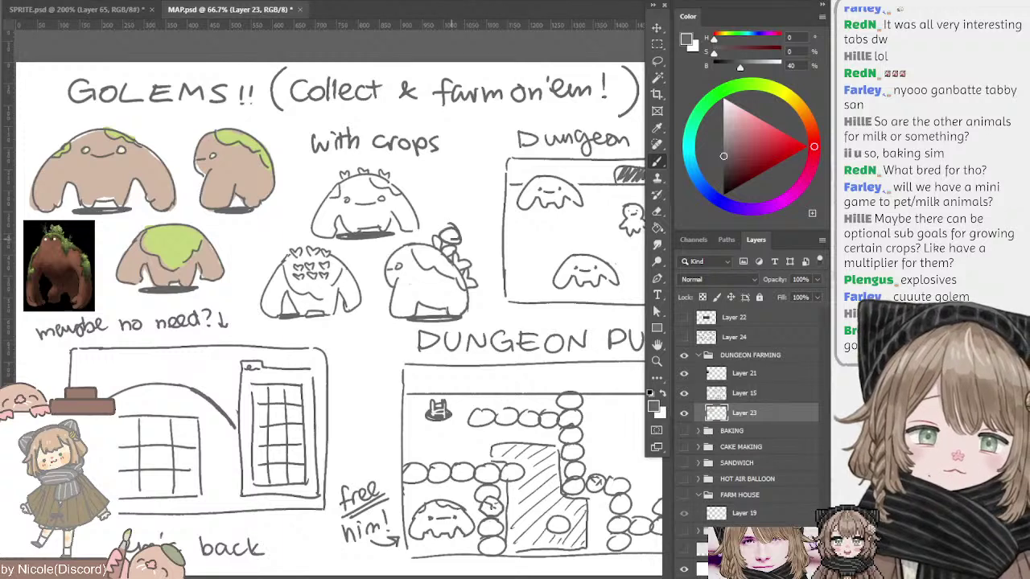
key(ctrl+z)
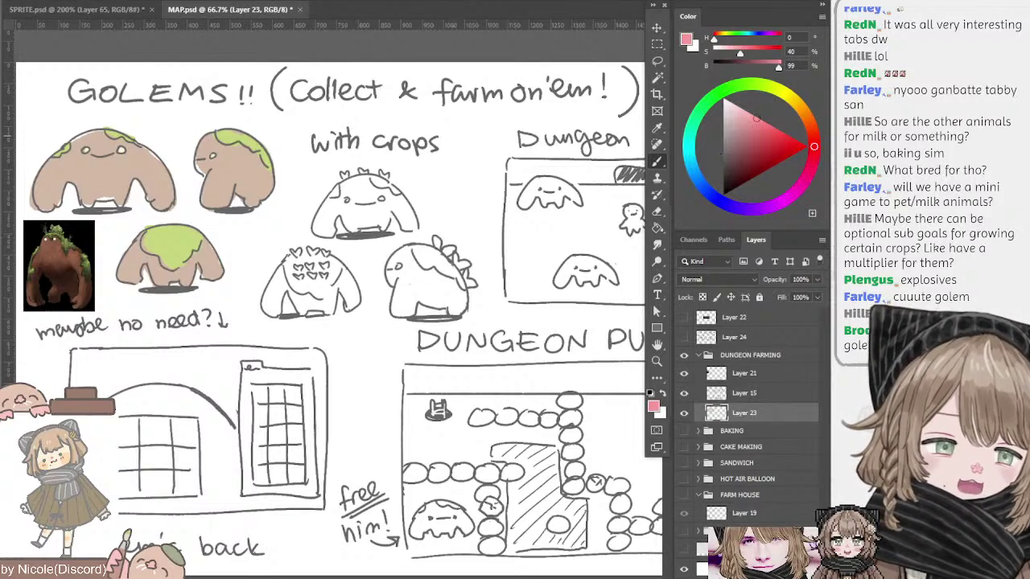
drag(756, 118, 759, 132)
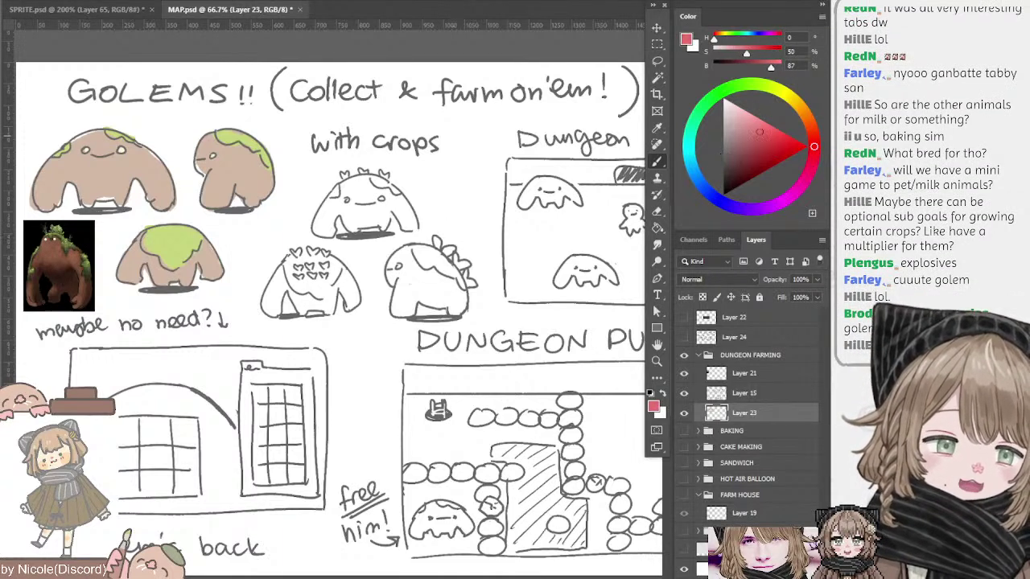
drag(441, 230, 477, 267)
key(ctrl+z)
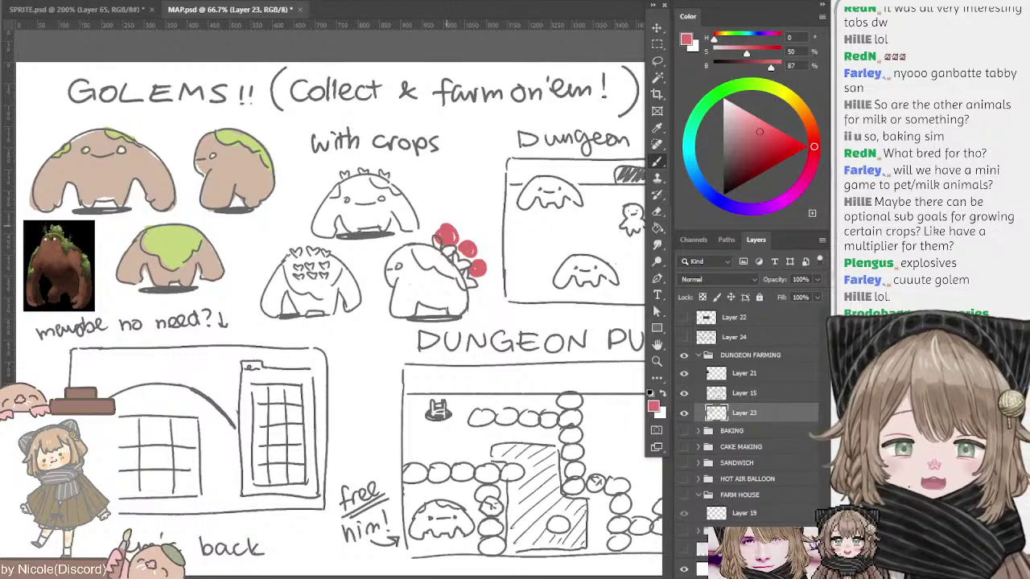
- Draw two small red sparkles above the berries on the side-view crop golem
mouse_move(435, 204)
mouse_down()
mouse_move(435, 218)
mouse_move(462, 227)
mouse_up()
drag(455, 219, 469, 219)
drag(516, 176, 516, 168)
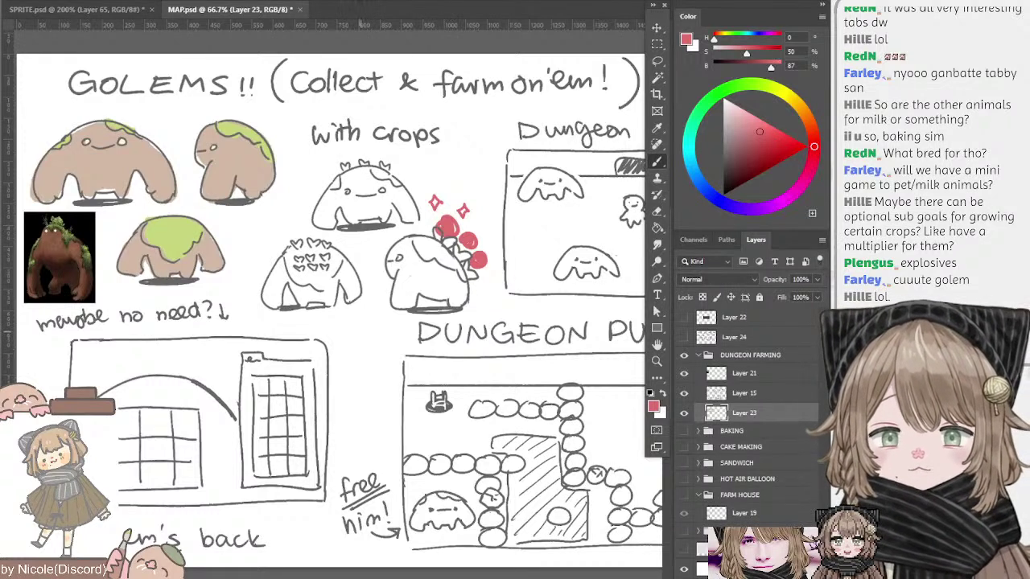
mouse_move(378, 306)
mouse_down()
mouse_move(403, 338)
mouse_move(389, 323)
mouse_up()
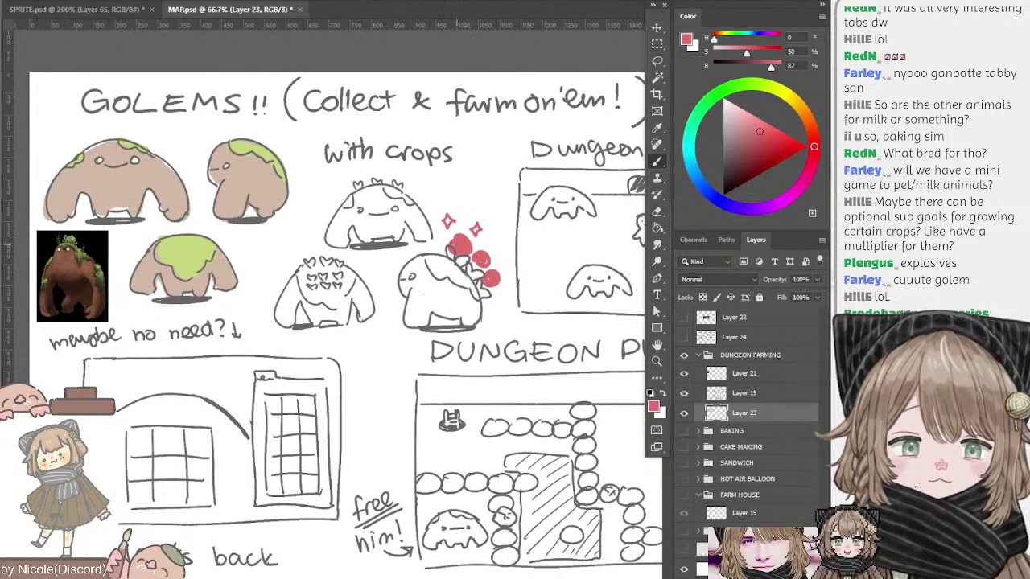
- Colour the berry golem's leaves and back patch pale green with hue 75, saturation 26% and brightness 95%
click(744, 115)
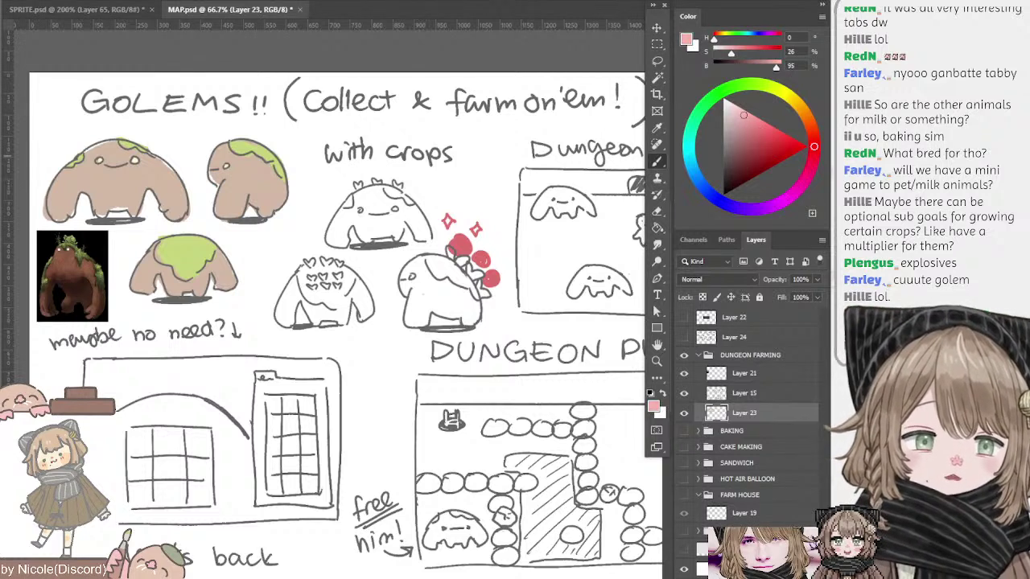
click(767, 86)
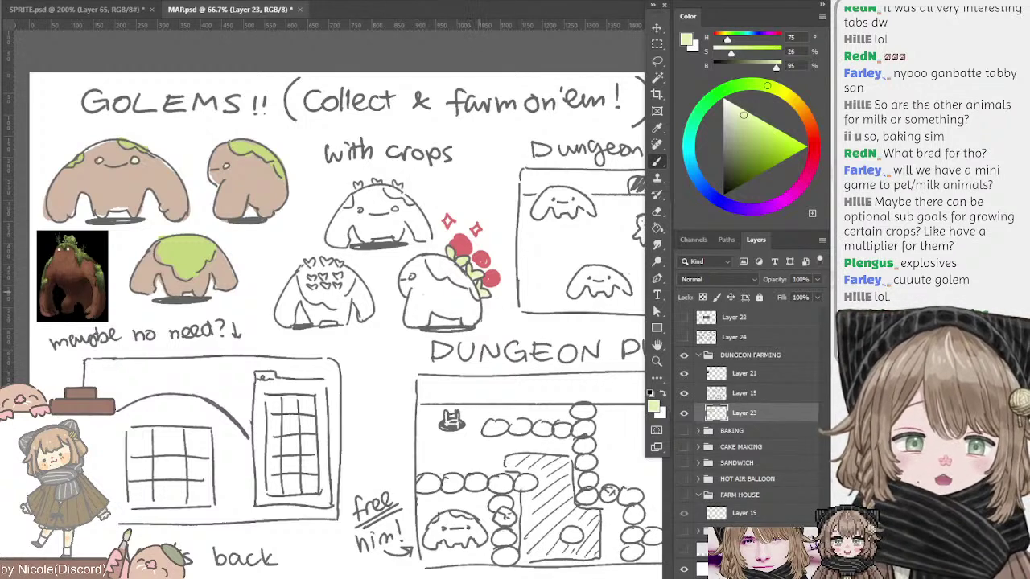
mouse_move(430, 259)
mouse_down()
mouse_move(469, 284)
mouse_move(487, 267)
mouse_up()
- Examine the mossy golem reference image up close beside the coloured golem designs
click(744, 394)
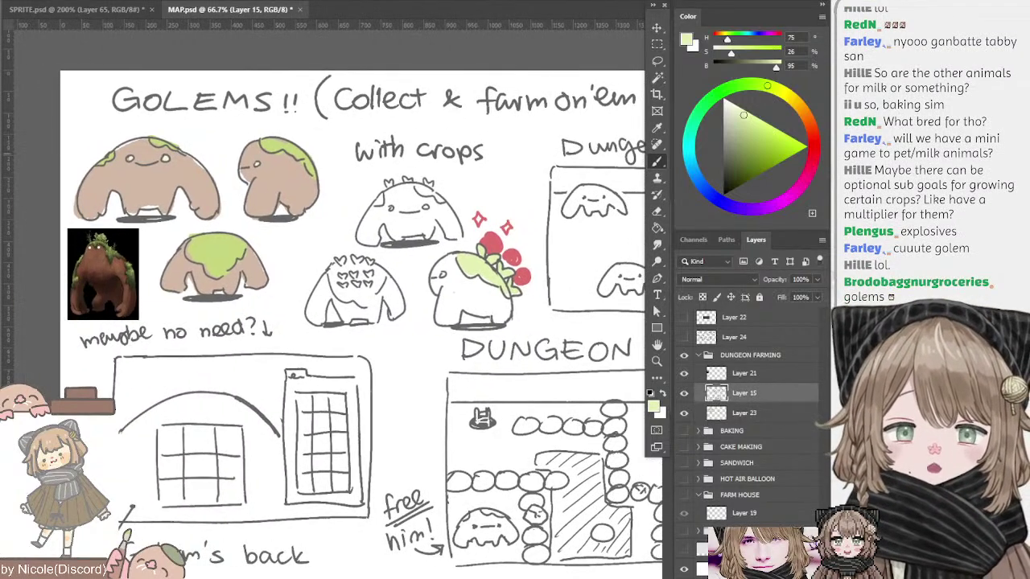
key(ctrl+plus)
drag(241, 97, 444, 169)
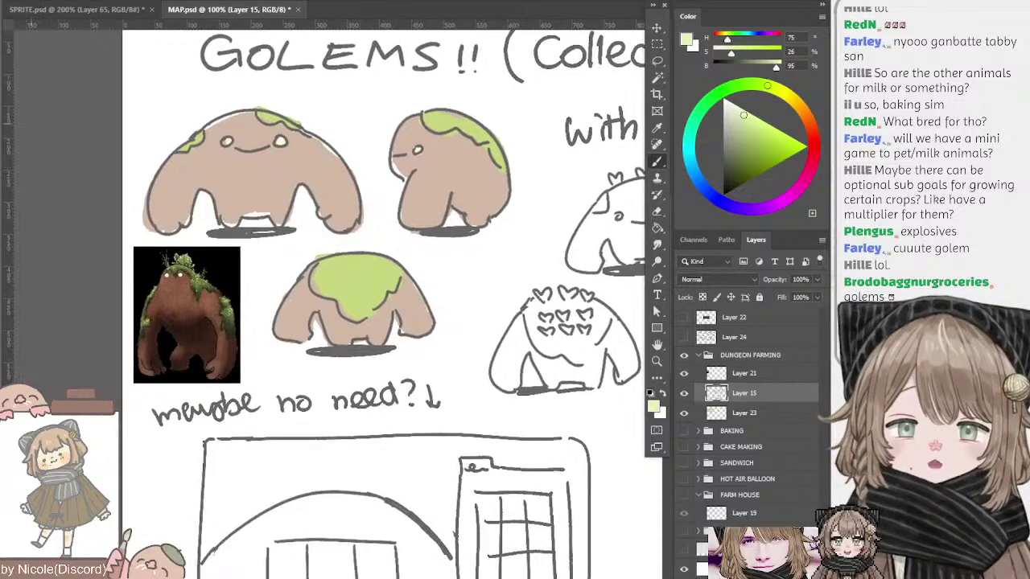
key(ctrl+plus)
drag(151, 147, 331, 175)
scroll(325, 297, down, 2)
scroll(325, 298, left, 2)
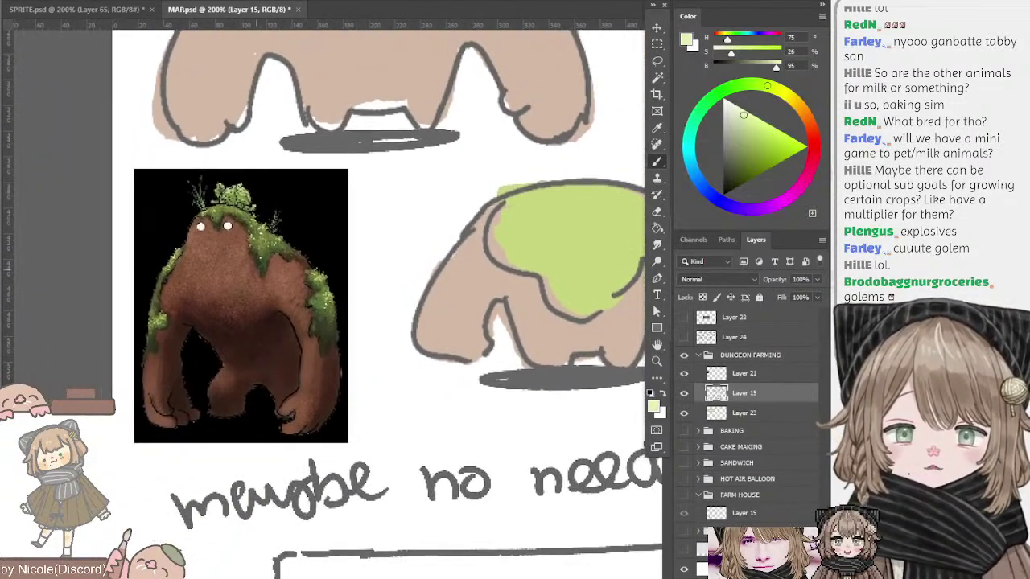
ctrl+click(265, 269)
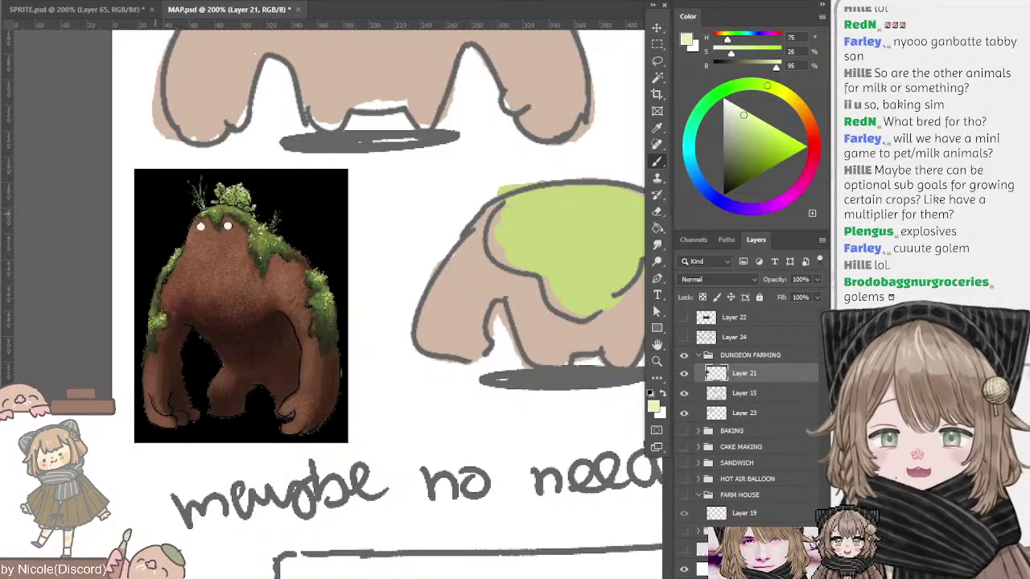
key(ctrl+minus)
drag(338, 269, 242, 319)
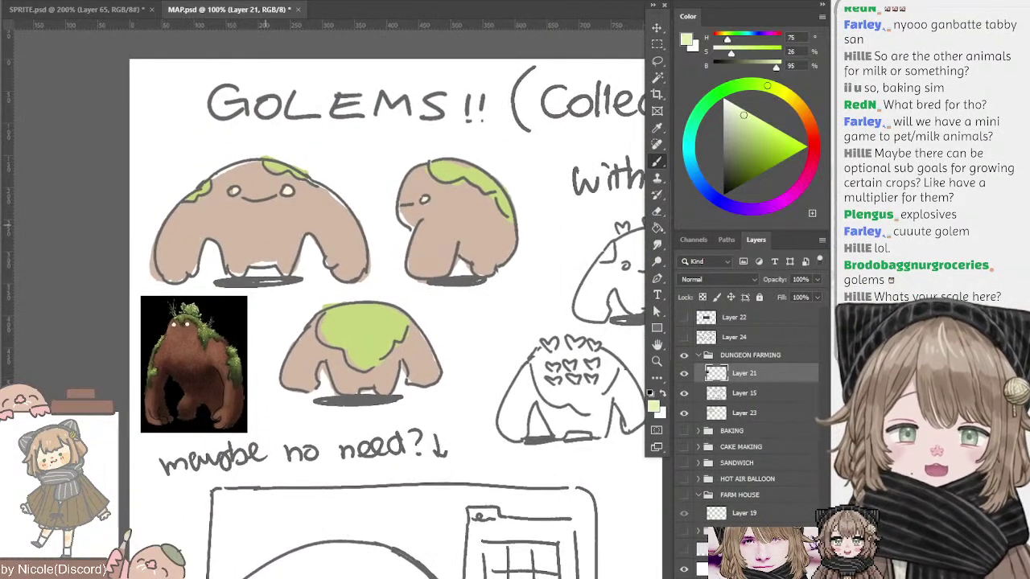
- Sample the dark grey outline colour and make Layer 15 active for sketching below the crop golems
ctrl+click(205, 222)
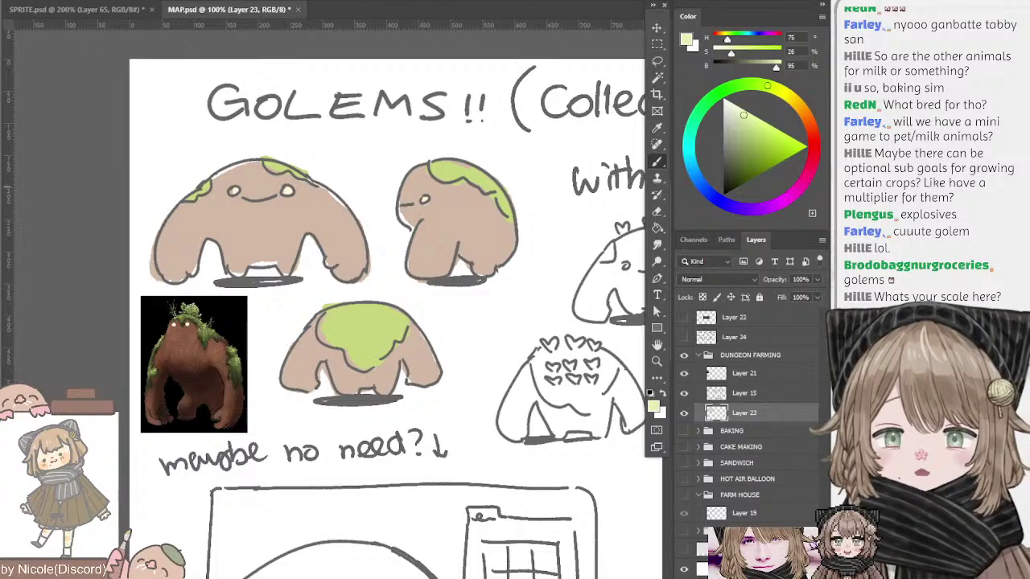
drag(346, 322, 357, 201)
alt+click(476, 158)
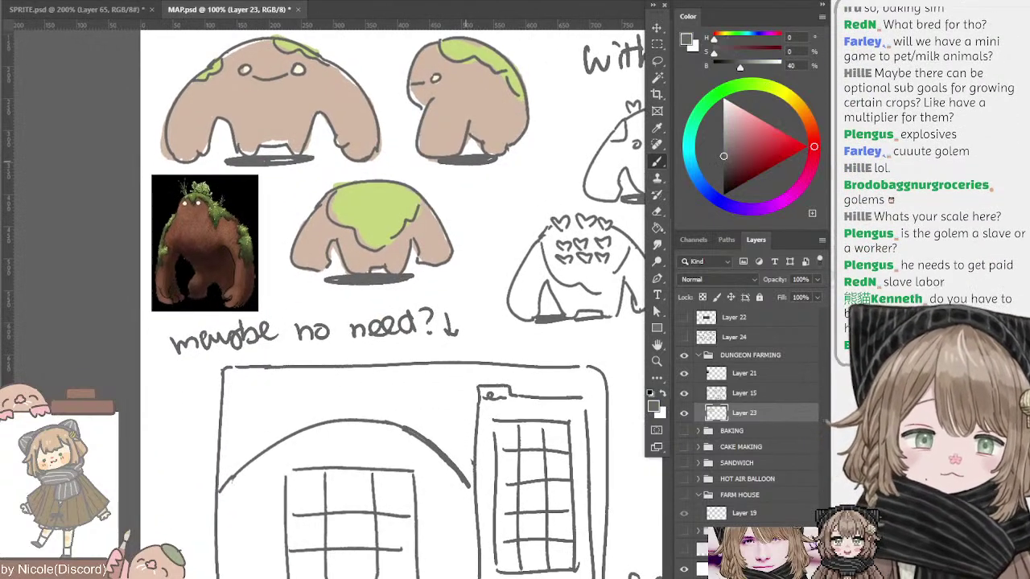
key(alt+bracketright)
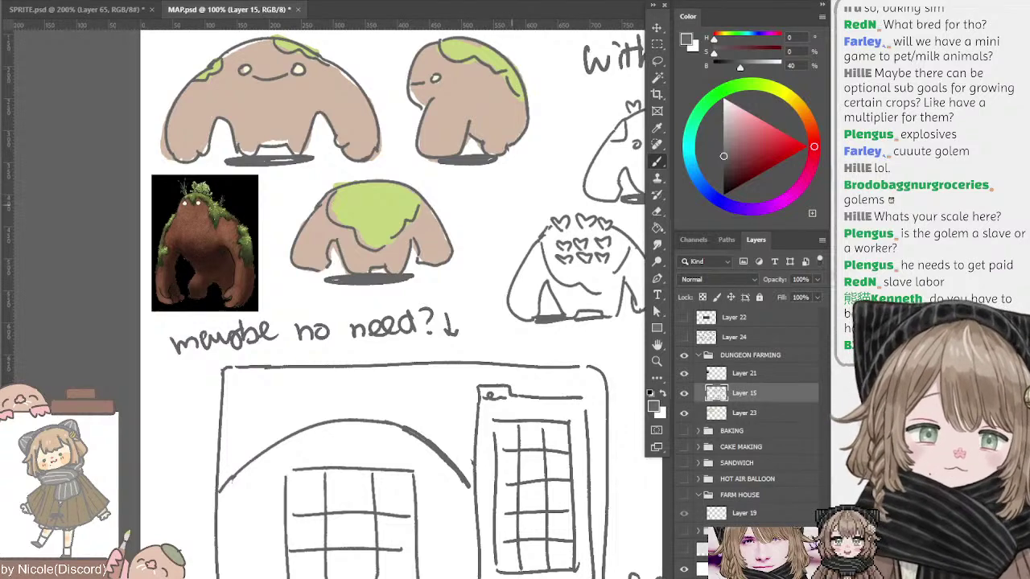
mouse_move(564, 210)
mouse_down()
mouse_move(494, 133)
mouse_move(399, 136)
mouse_move(469, 36)
mouse_move(443, 118)
mouse_move(477, 178)
mouse_move(539, 210)
mouse_move(398, 196)
mouse_move(270, 344)
mouse_move(252, 317)
mouse_move(354, 153)
mouse_up()
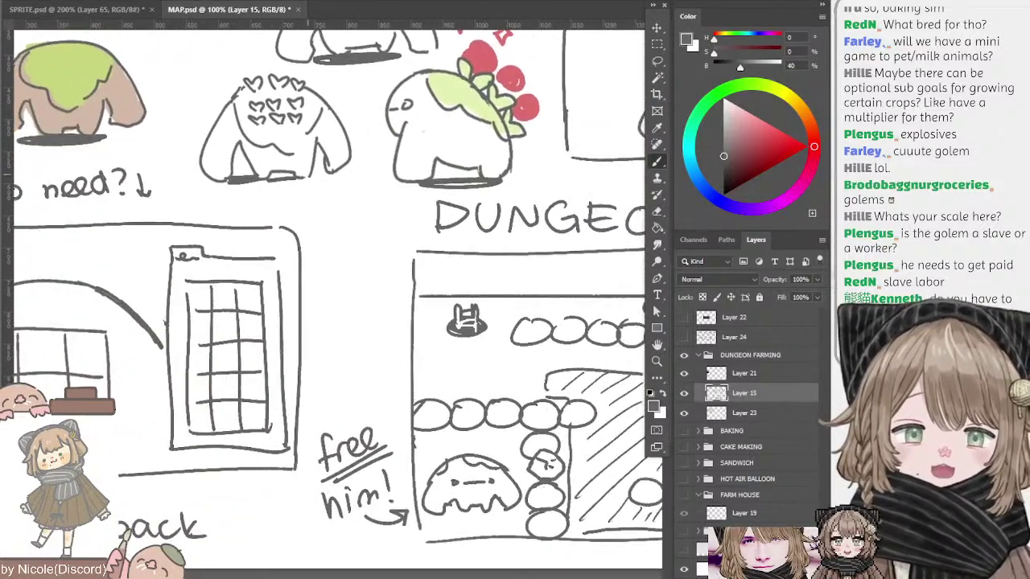
mouse_move(325, 232)
mouse_down()
mouse_move(395, 219)
mouse_move(405, 233)
mouse_up()
key(ctrl+z)
key(ctrl+z)
key(ctrl+z)
mouse_move(316, 230)
mouse_down()
mouse_move(412, 230)
mouse_move(382, 249)
mouse_up()
key(ctrl+z)
drag(348, 206, 567, 208)
key(l)
mouse_move(150, 218)
mouse_down()
mouse_move(85, 394)
mouse_move(460, 538)
mouse_move(521, 478)
mouse_move(539, 242)
mouse_move(428, 222)
mouse_move(209, 213)
mouse_up()
drag(422, 236, 365, 243)
key(ctrl+d)
drag(532, 189, 394, 235)
key(b)
mouse_move(368, 311)
mouse_down()
mouse_move(354, 306)
mouse_move(437, 295)
mouse_up()
key(ctrl+z)
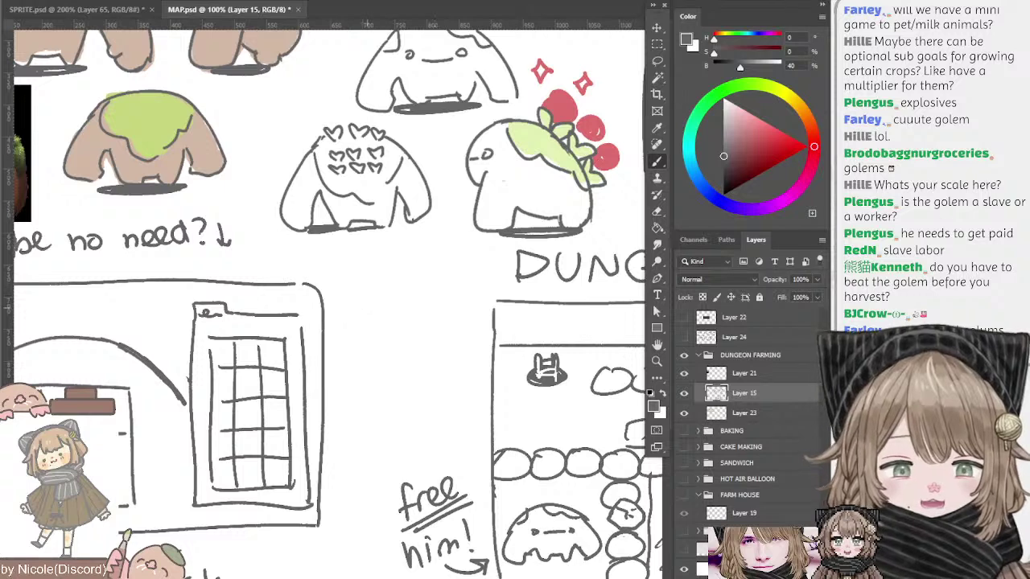
- Sketch a small round golem body with stubby legs in the gap below the crop golems
mouse_move(362, 317)
mouse_down()
mouse_move(384, 275)
mouse_move(464, 294)
mouse_move(445, 321)
mouse_move(378, 344)
mouse_move(406, 320)
mouse_move(431, 321)
mouse_move(444, 341)
mouse_move(454, 320)
mouse_up()
key(ctrl+z)
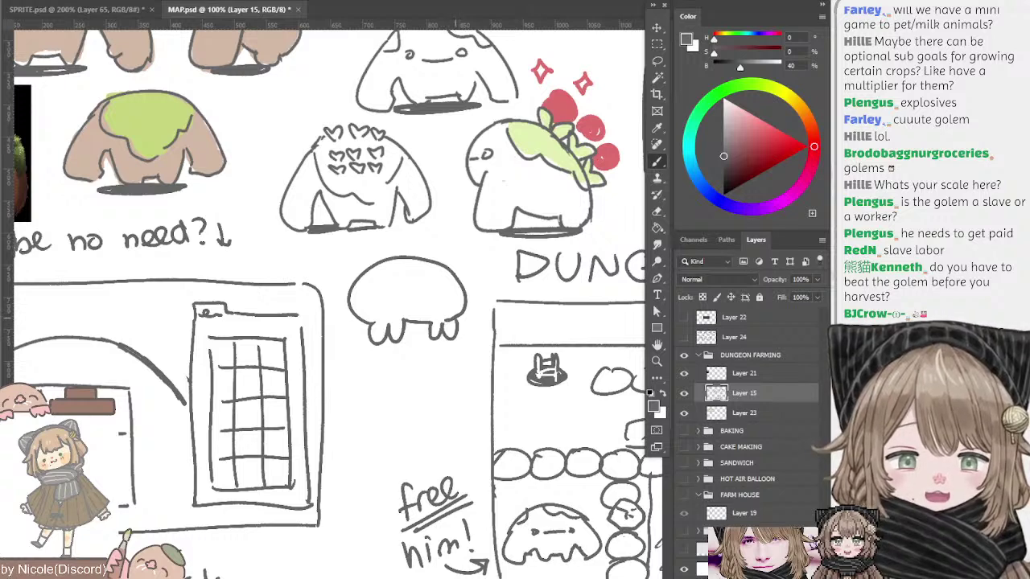
key(ctrl+z)
- Add an eye, a mouth and a wavy moss patch to the small round golem
mouse_move(379, 281)
mouse_down()
mouse_move(398, 280)
mouse_move(393, 294)
mouse_move(380, 283)
mouse_move(371, 293)
mouse_move(382, 291)
mouse_move(383, 304)
mouse_up()
key(ctrl+z)
key(ctrl+z)
key(ctrl+z)
key(ctrl+z)
drag(393, 259, 448, 277)
key(ctrl+z)
drag(394, 260, 453, 283)
key(ctrl+z)
key(ctrl+z)
drag(459, 348, 444, 300)
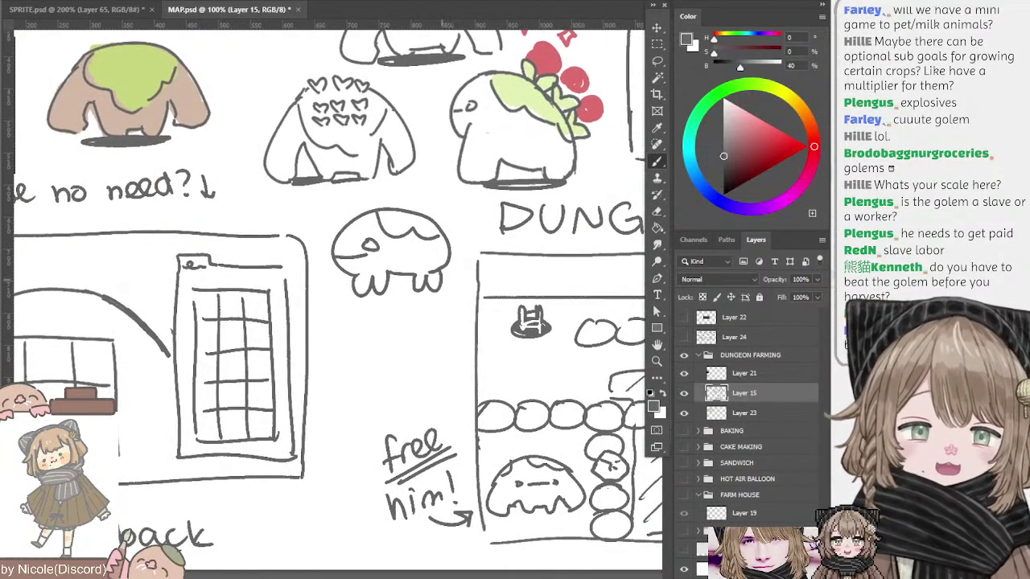
mouse_move(378, 349)
mouse_down()
mouse_move(414, 330)
mouse_move(360, 354)
mouse_up()
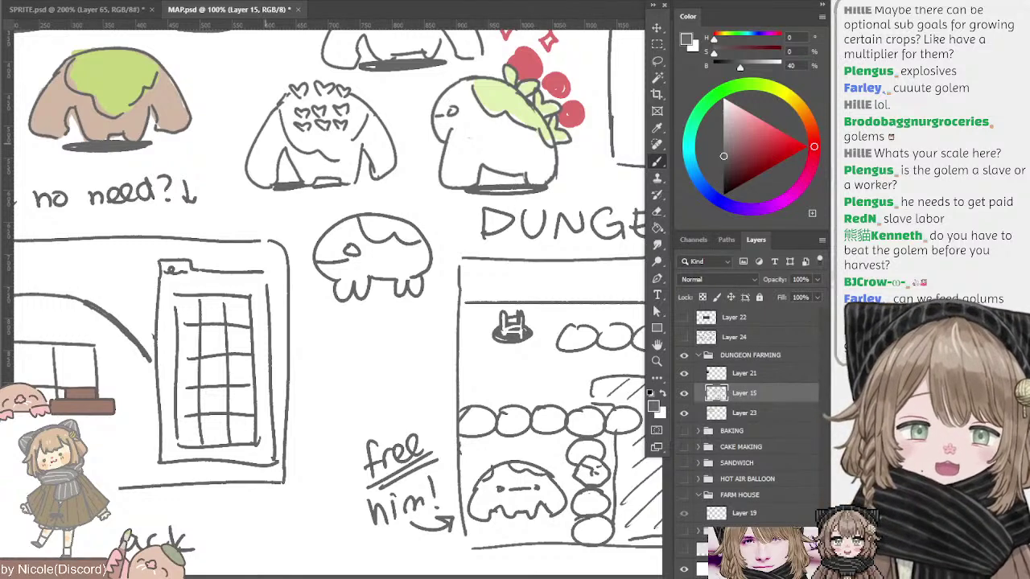
- Try to draw an arrow pointing at the mouth of the coloured front-view golem
drag(268, 144, 469, 361)
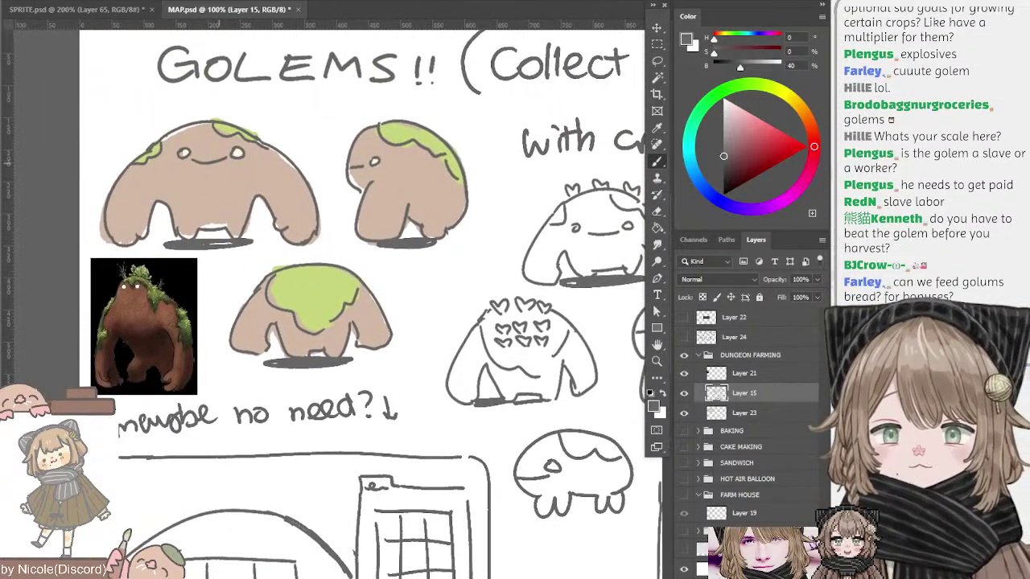
drag(280, 228, 225, 174)
key(ctrl+z)
key(ctrl+z)
drag(270, 242, 219, 177)
drag(221, 185, 232, 175)
key(ctrl+z)
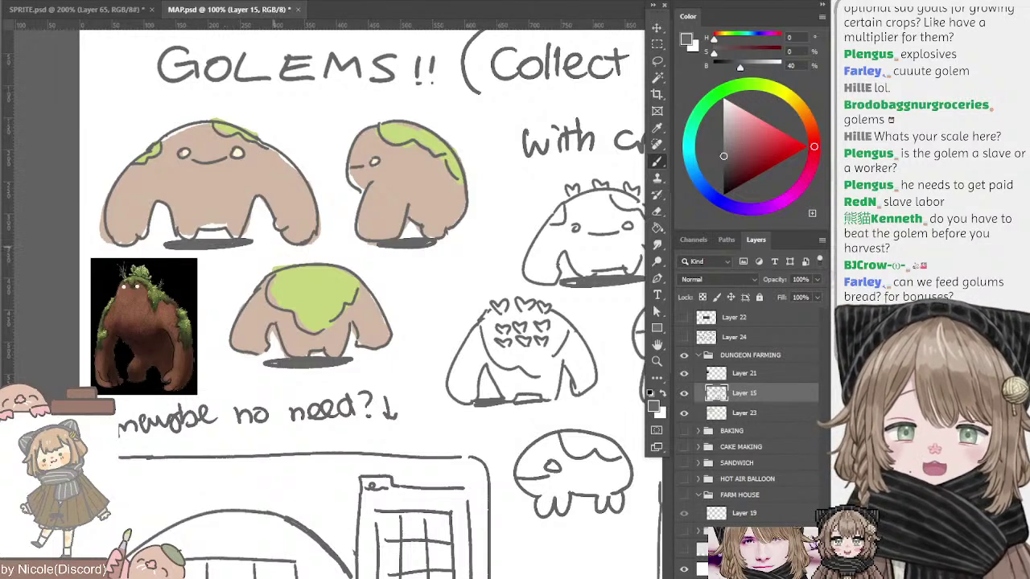
drag(274, 246, 222, 175)
drag(222, 176, 236, 180)
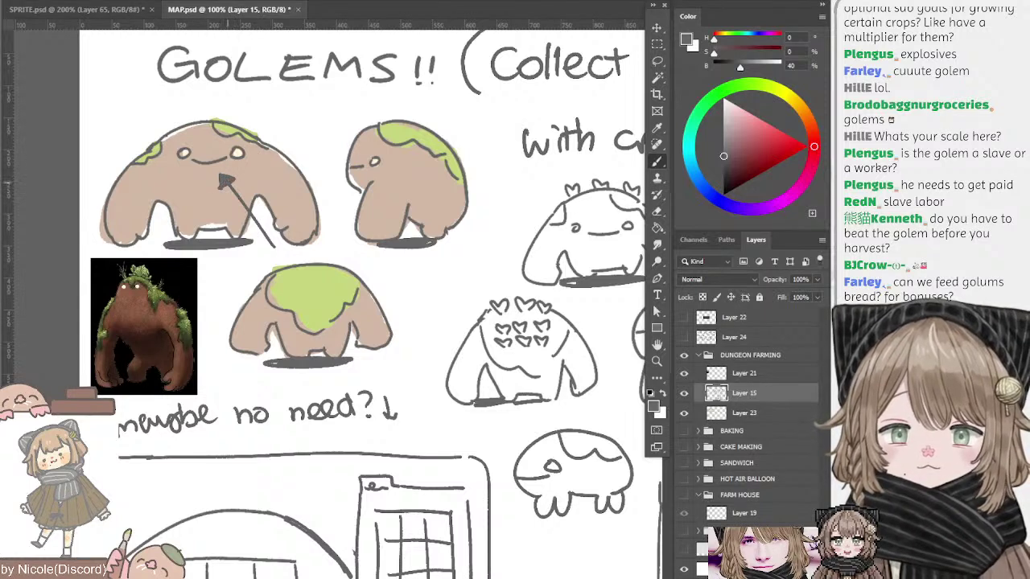
key(ctrl+z)
key(ctrl+z)
key(ctrl+z)
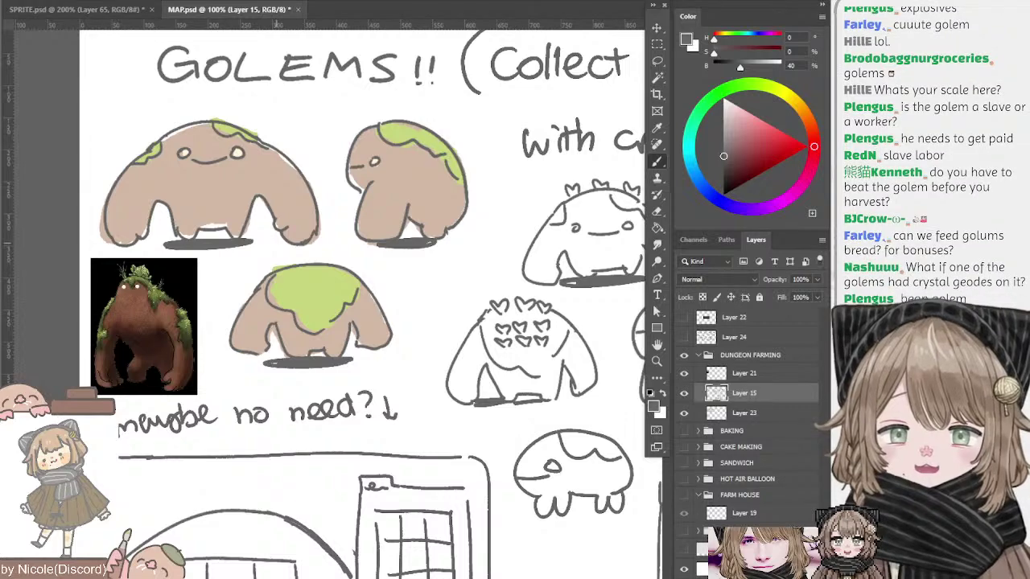
- Give the coloured front-view golem a wide open mouth and write "omnom" beside its head
mouse_move(278, 246)
mouse_down()
mouse_move(243, 207)
mouse_move(285, 252)
mouse_move(229, 193)
mouse_move(239, 165)
mouse_up()
key(ctrl+z)
key(ctrl+z)
mouse_move(277, 121)
mouse_down()
mouse_move(300, 128)
mouse_move(341, 111)
mouse_move(354, 119)
mouse_up()
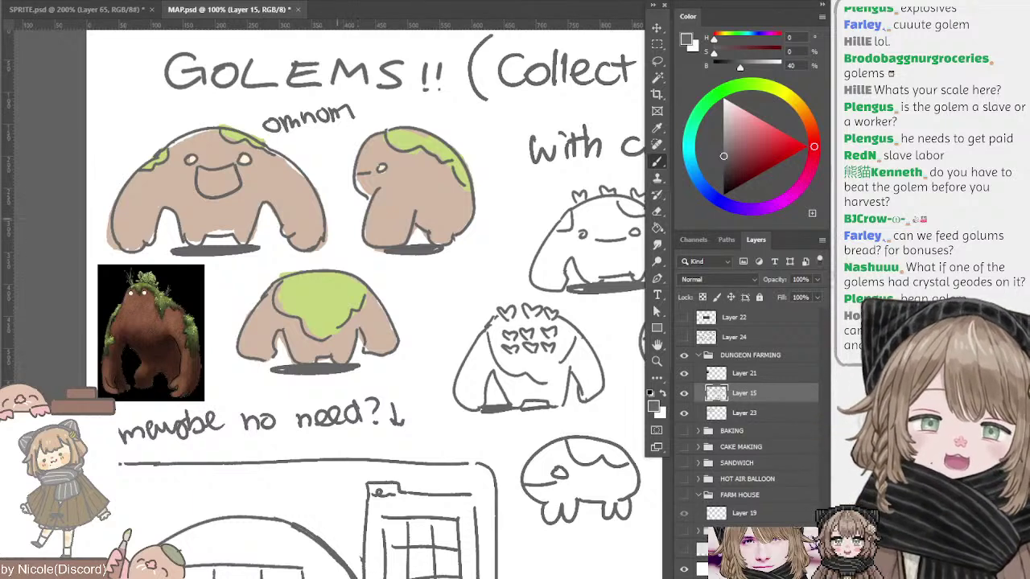
drag(358, 219, 337, 215)
- On Layer 23, fill the front-view golem's open mouth with light pink at saturation 20% and brightness 92%
click(744, 413)
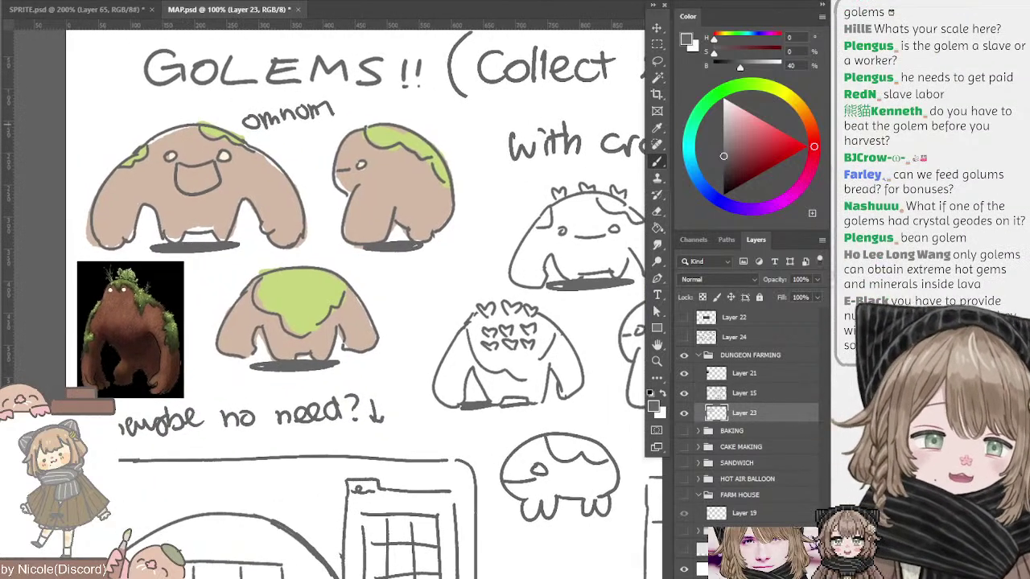
drag(733, 111, 736, 129)
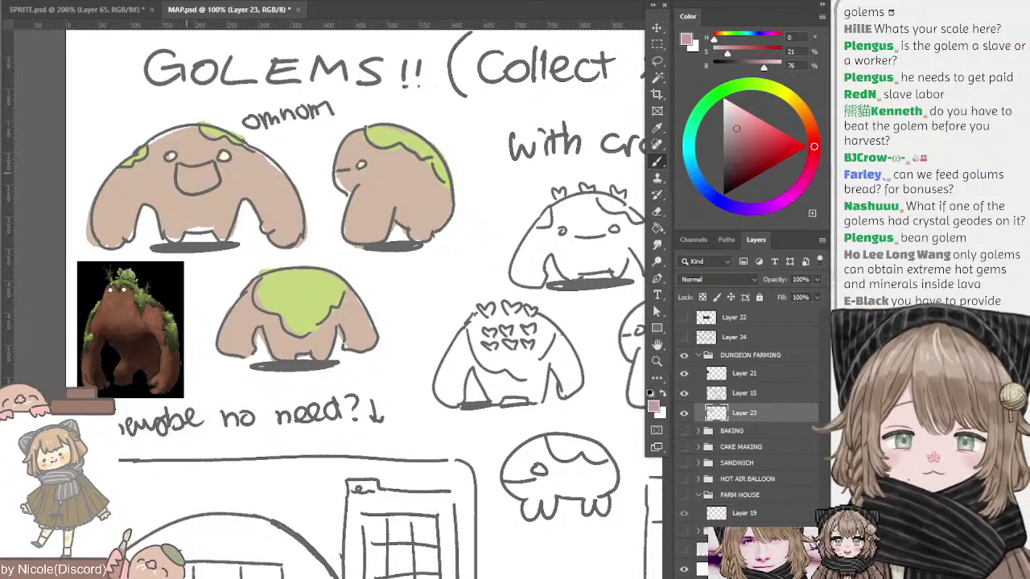
drag(182, 170, 210, 168)
key(ctrl+z)
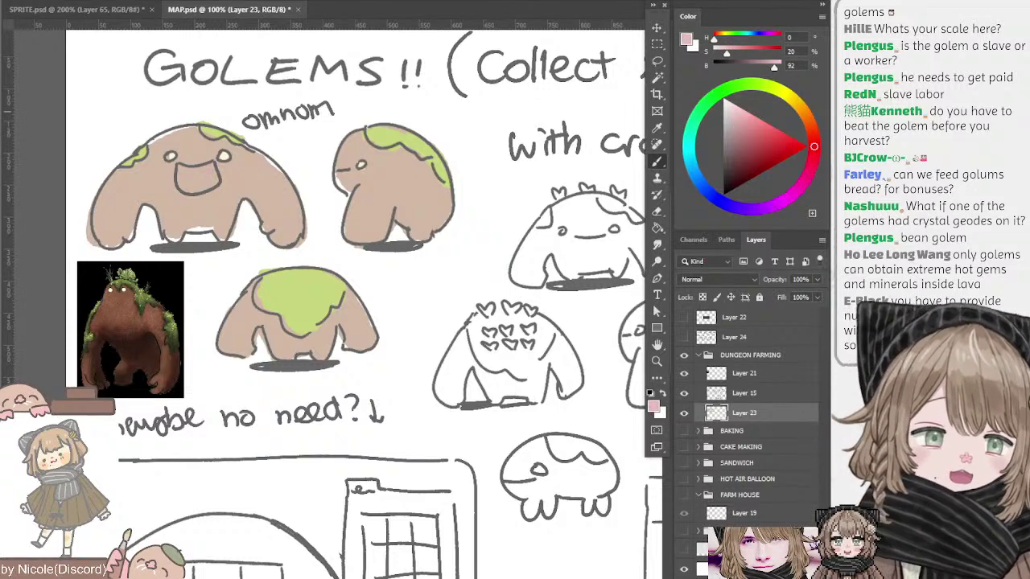
mouse_move(183, 173)
mouse_down()
mouse_move(201, 172)
mouse_move(198, 185)
mouse_up()
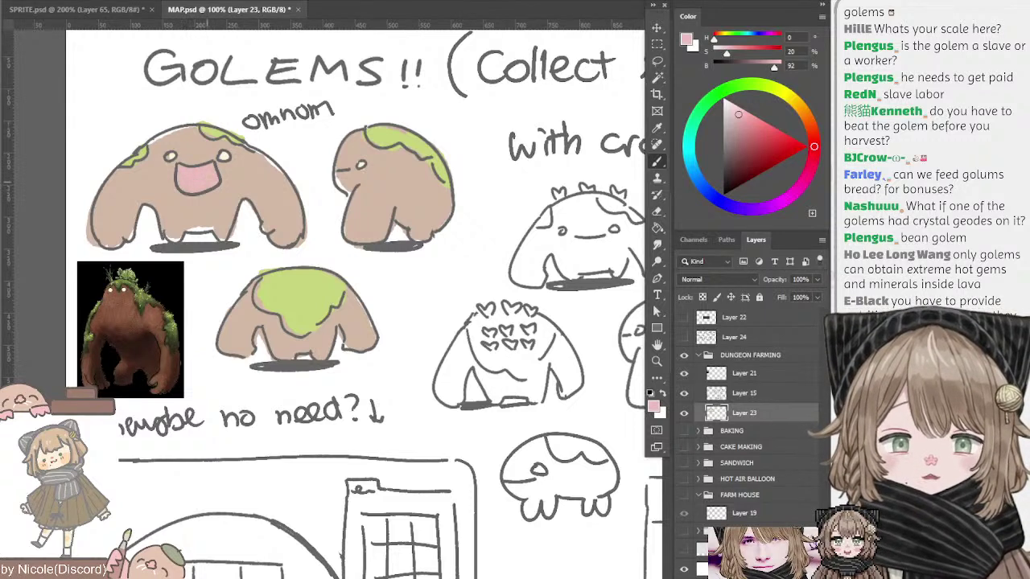
- Shade the upper part of the front-view golem's open mouth dark pink at hue 358, saturation 36% and brightness 67%
drag(371, 134, 392, 155)
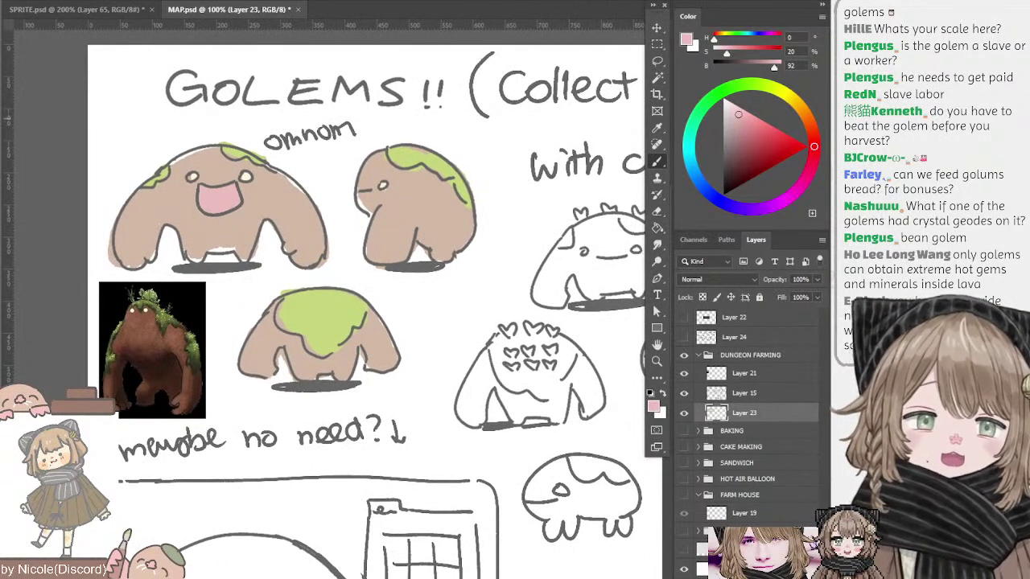
click(744, 142)
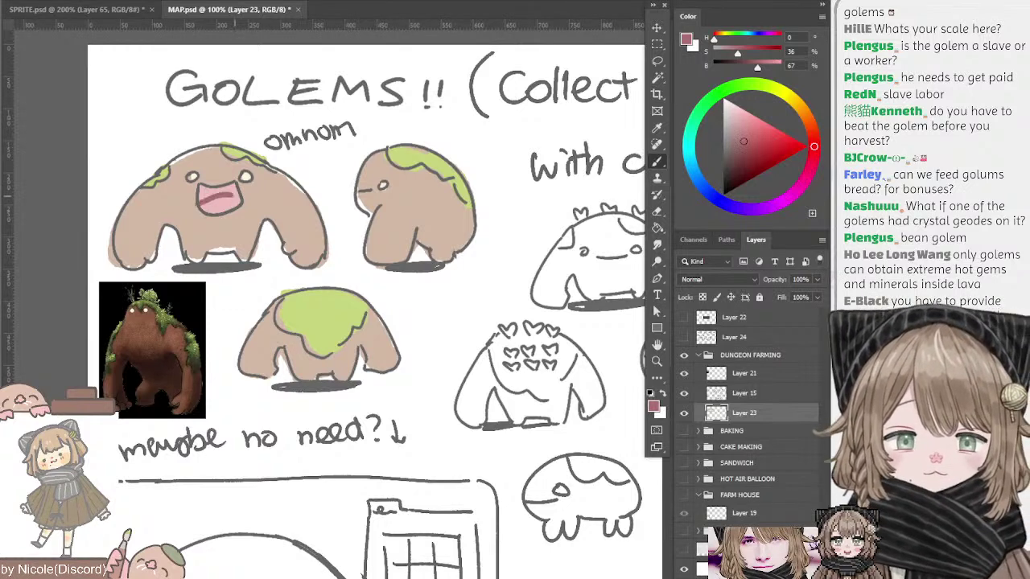
click(814, 149)
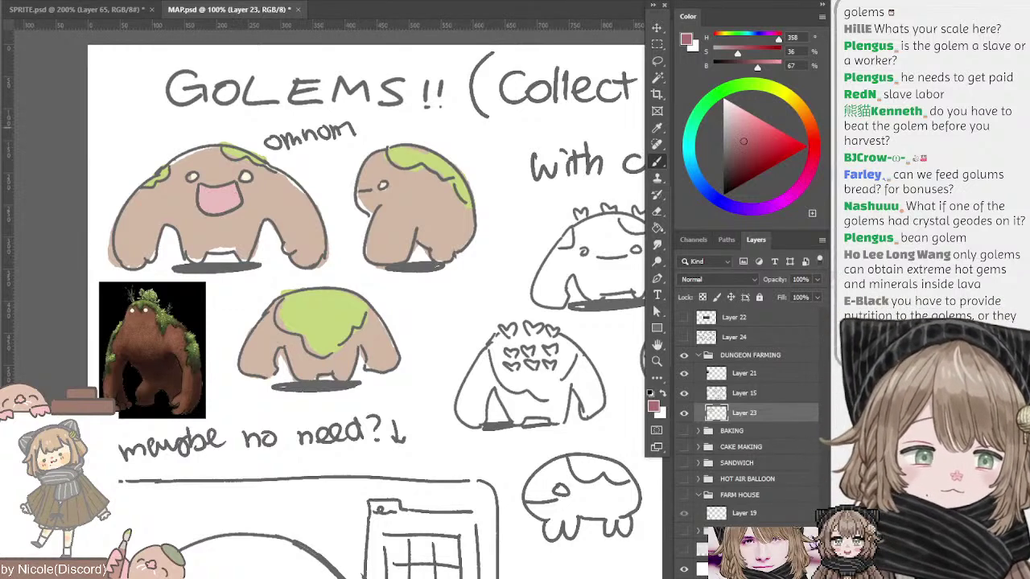
mouse_move(202, 208)
mouse_down()
mouse_move(241, 198)
mouse_move(225, 196)
mouse_up()
key(ctrl+z)
key(ctrl+z)
mouse_move(201, 189)
mouse_down()
mouse_move(210, 193)
mouse_move(201, 201)
mouse_move(233, 193)
mouse_up()
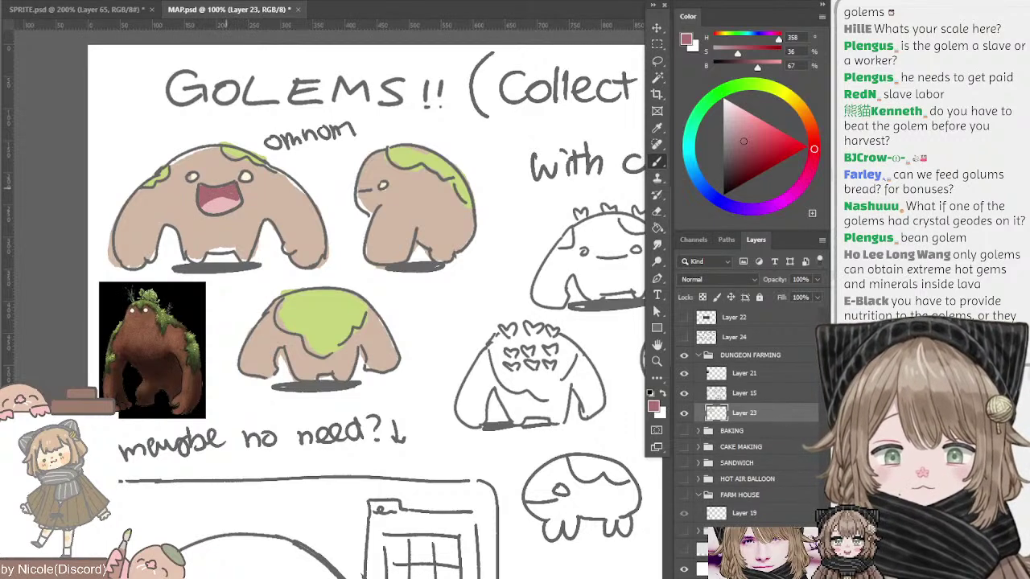
- Paint the head and upper back of the golem carrying red berries with brown sampled from the coloured golems
drag(312, 209, 304, 174)
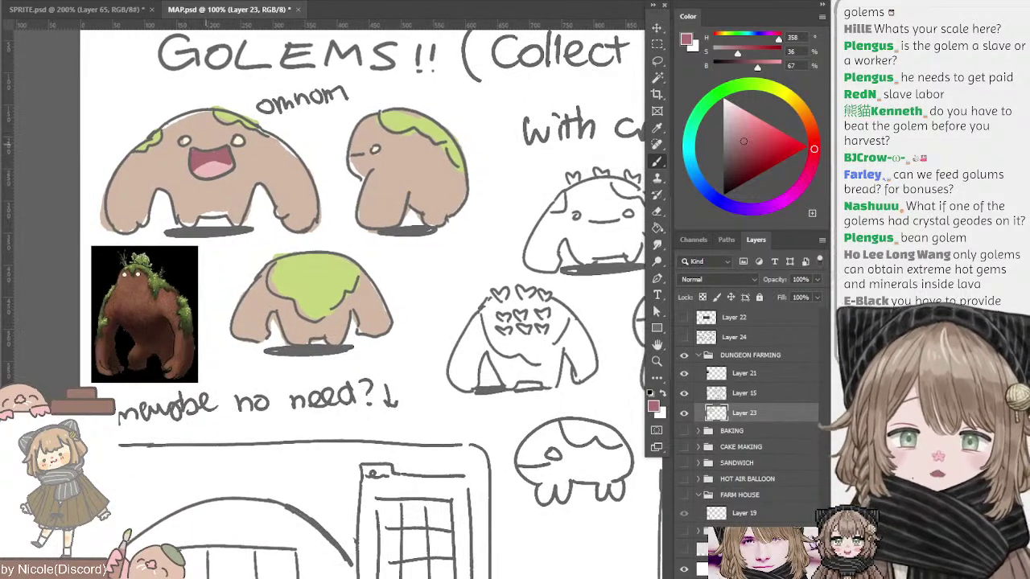
alt+click(202, 143)
alt+click(198, 156)
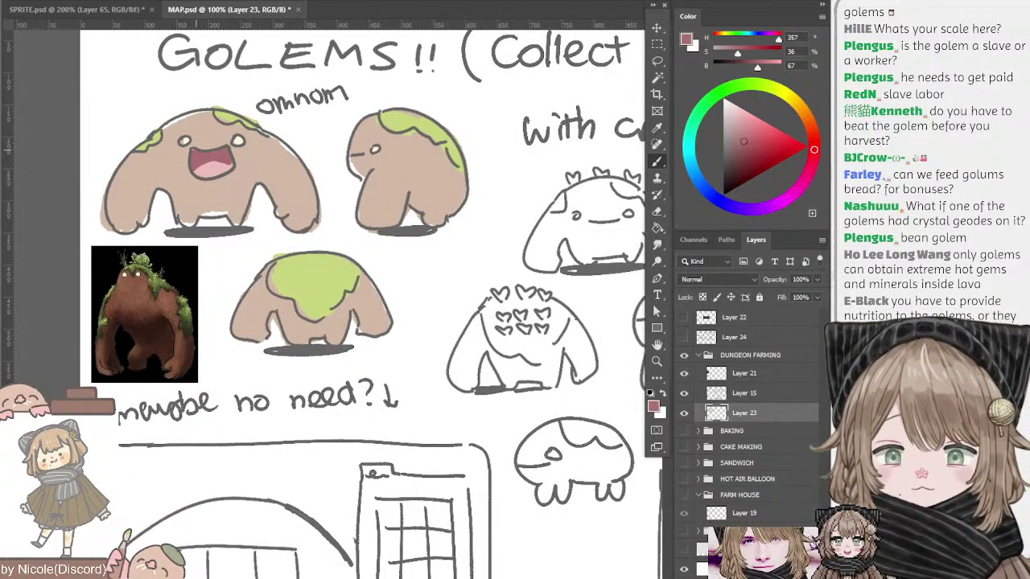
key(ctrl+minus)
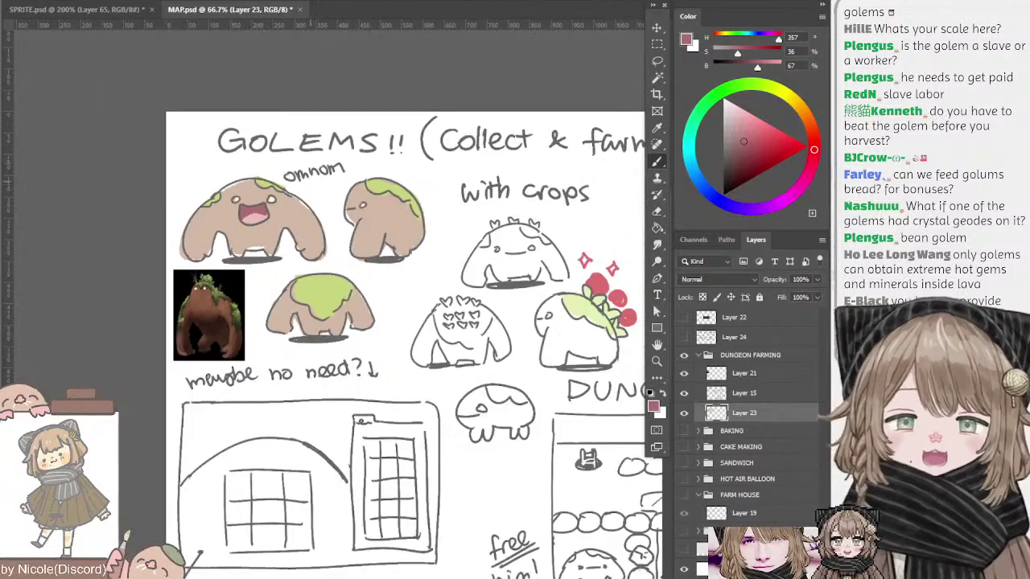
mouse_move(375, 213)
mouse_down()
mouse_move(290, 103)
mouse_move(308, 160)
mouse_move(283, 136)
mouse_move(213, 151)
mouse_move(248, 125)
mouse_move(259, 140)
mouse_up()
alt+click(290, 158)
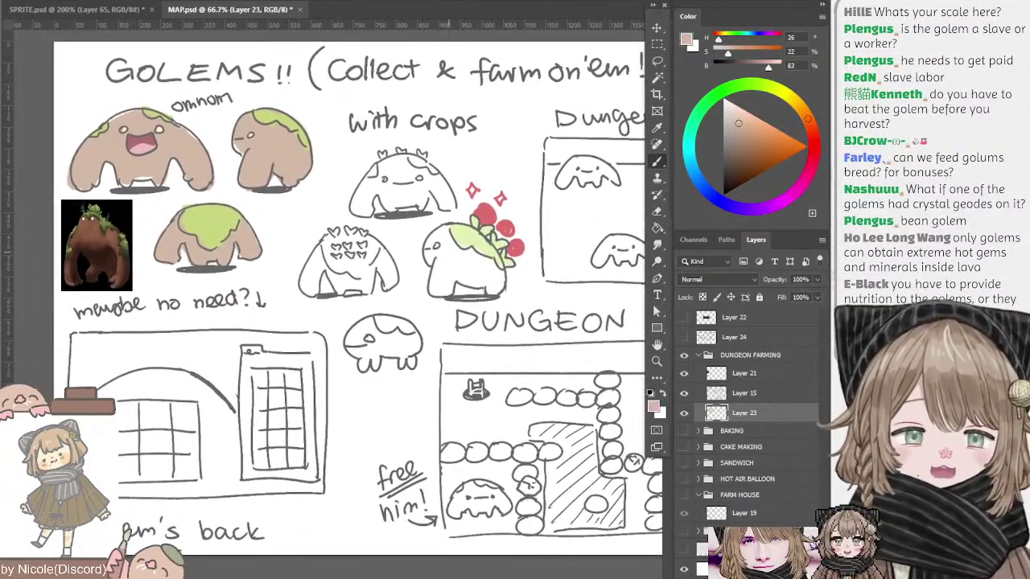
mouse_move(431, 242)
mouse_down()
mouse_move(494, 272)
mouse_move(489, 260)
mouse_up()
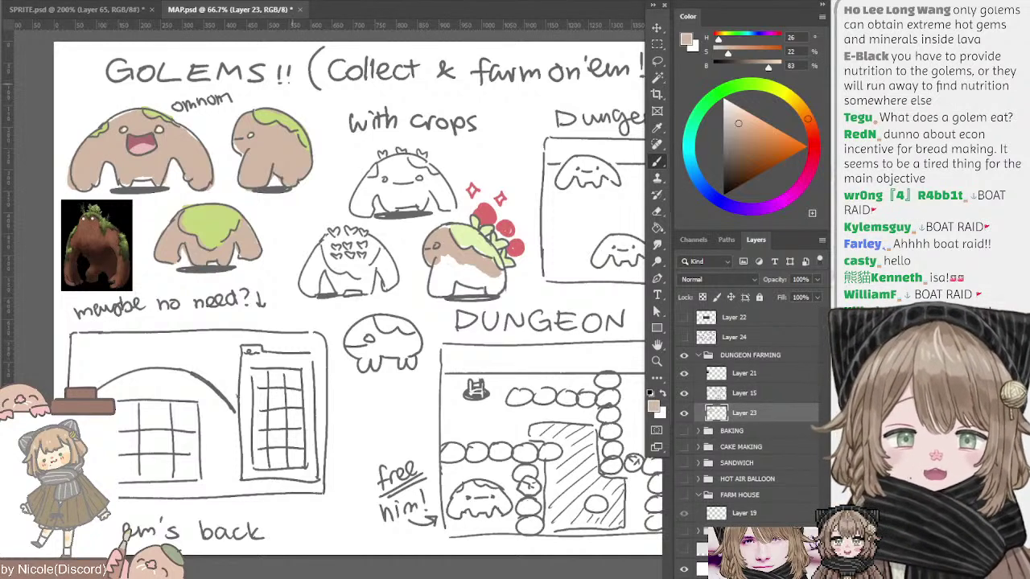
- Try to shade the golem's red berries with a darker red at saturation 61% and brightness 50%
alt+click(370, 361)
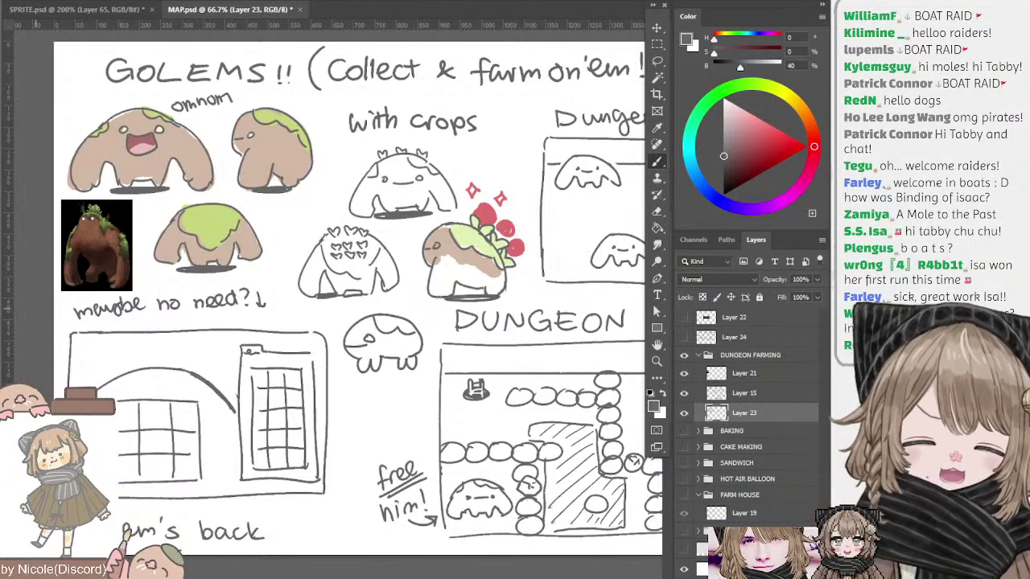
mouse_move(73, 194)
mouse_down()
mouse_move(120, 221)
mouse_move(80, 208)
mouse_up()
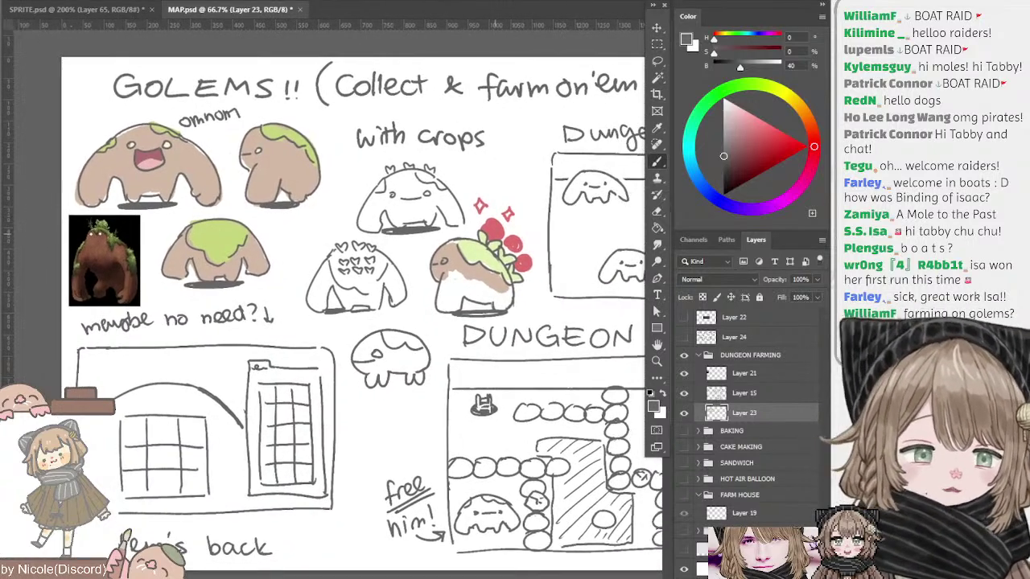
alt+click(494, 231)
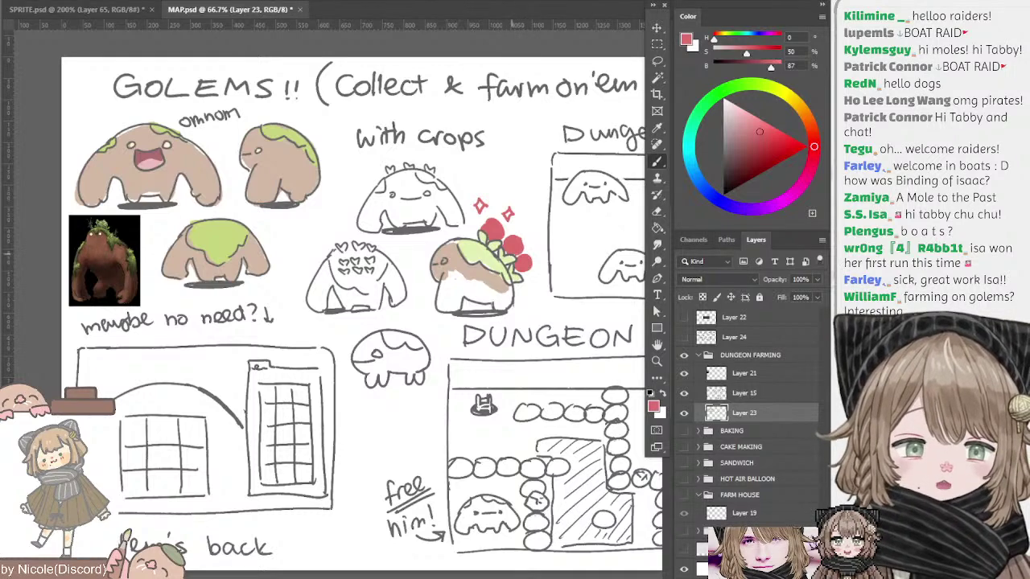
mouse_move(514, 254)
mouse_down()
mouse_move(484, 247)
mouse_move(471, 229)
mouse_up()
click(748, 155)
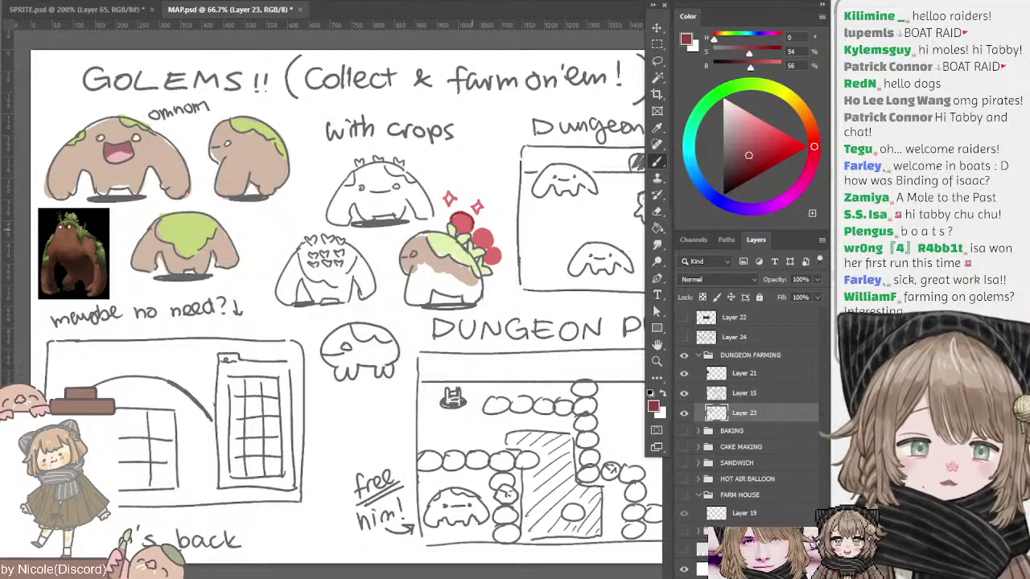
mouse_move(748, 155)
mouse_down()
mouse_move(744, 145)
mouse_move(748, 161)
mouse_up()
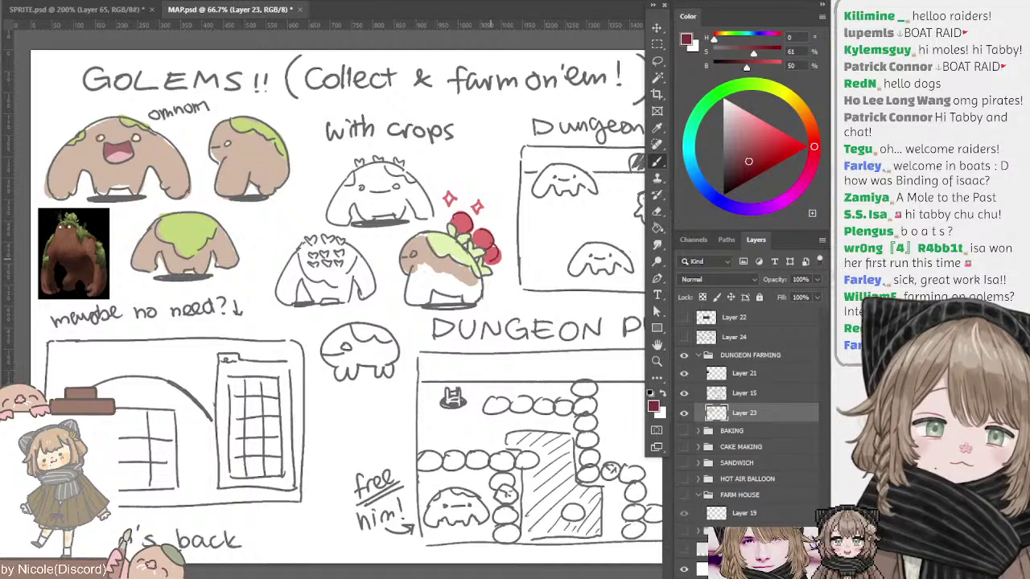
drag(496, 227, 506, 223)
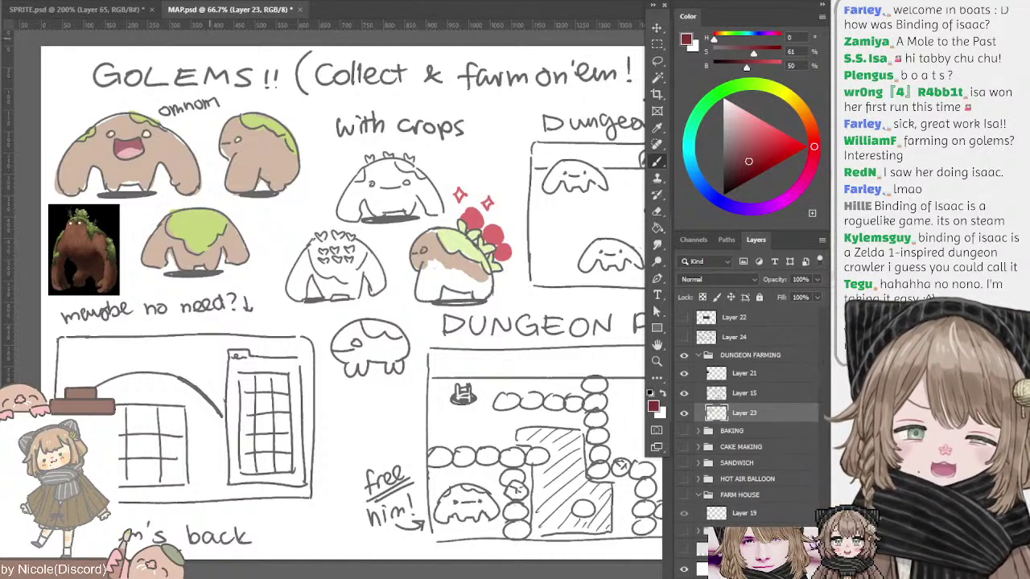
- Paste the captured chat message onto its own layer and move it below the small round golem
key(ctrl+shift+alt+n)
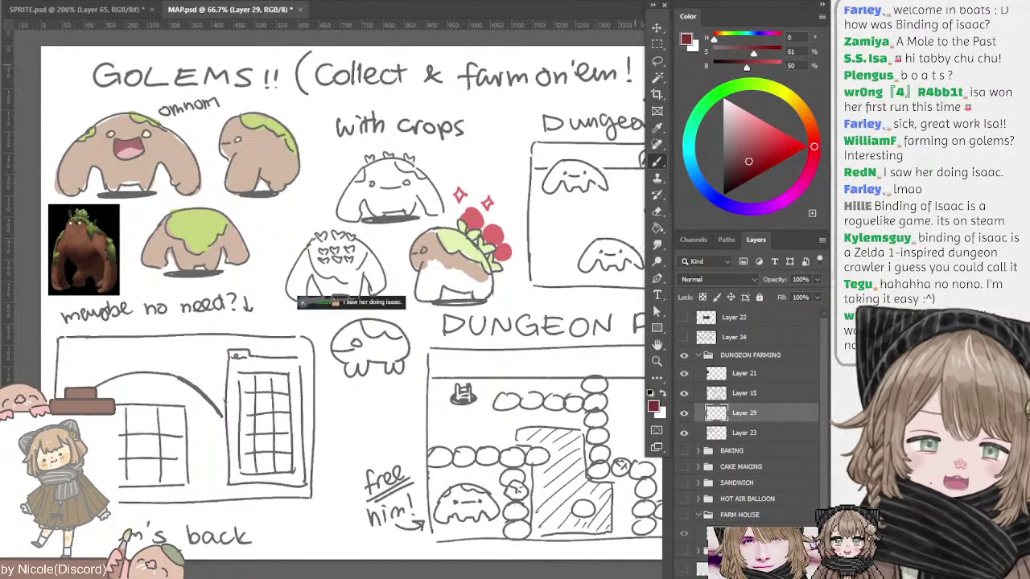
key(v)
mouse_move(392, 303)
mouse_down()
mouse_move(397, 388)
mouse_move(413, 428)
mouse_up()
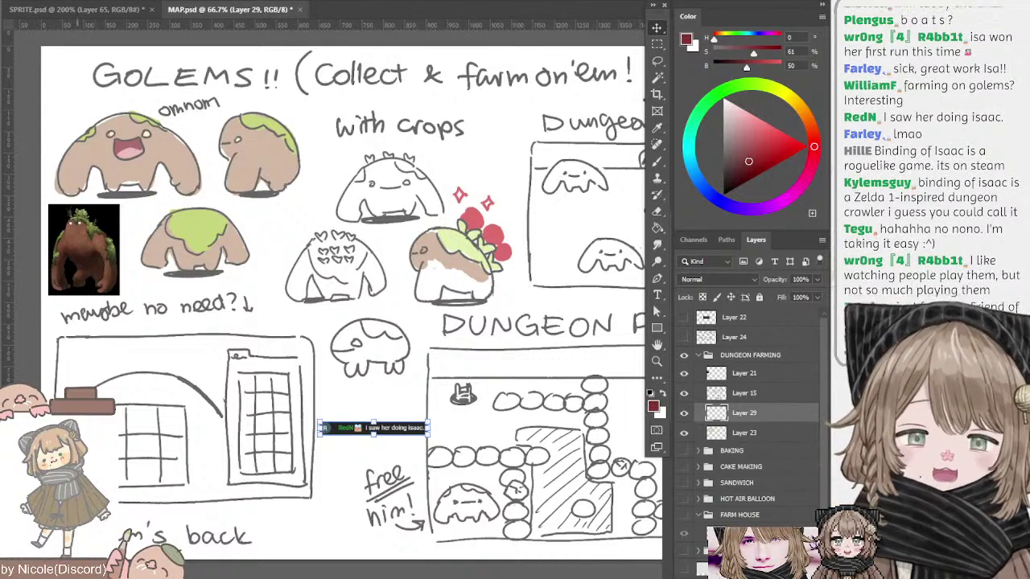
click(744, 394)
key(e)
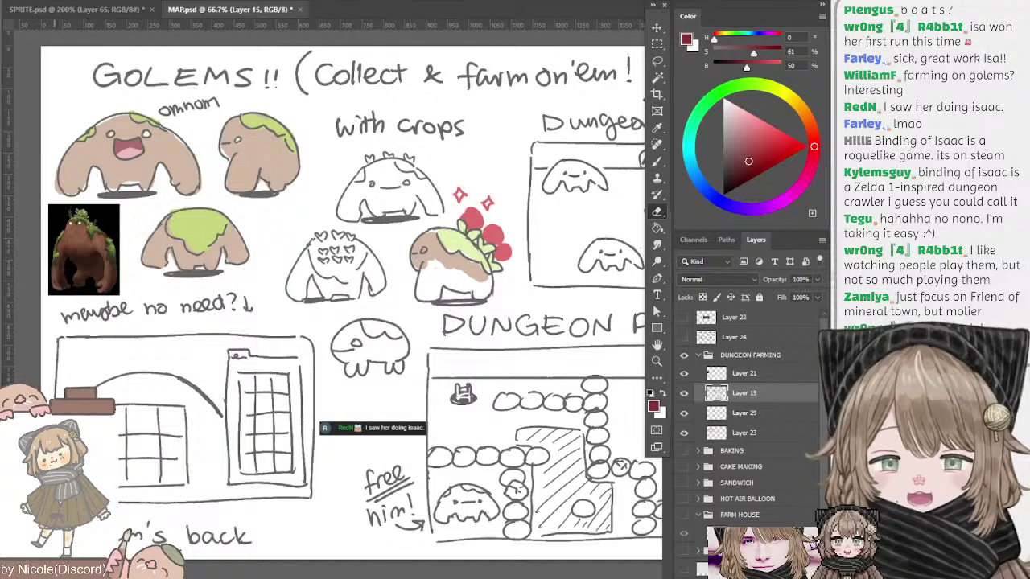
key(b)
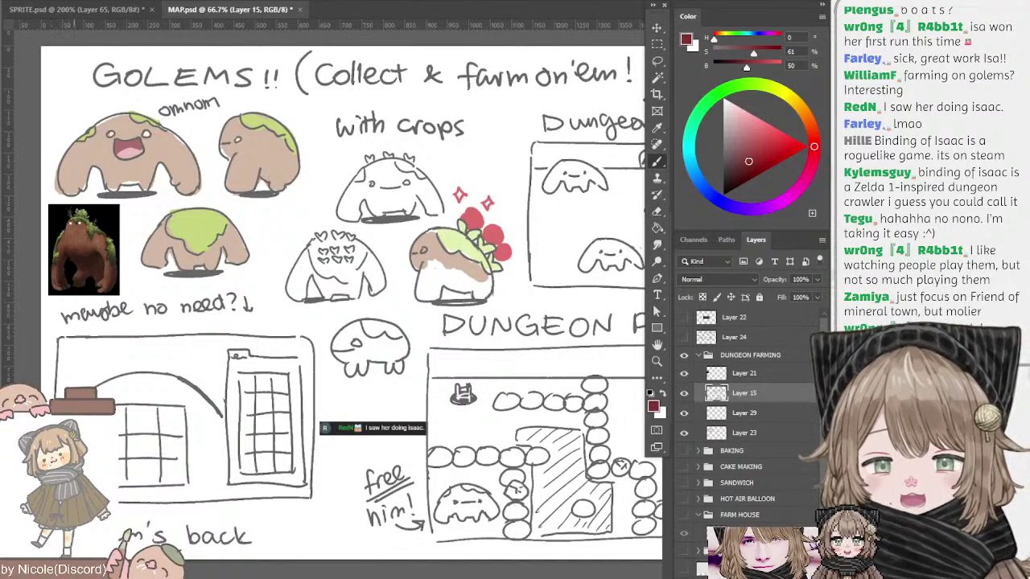
alt+click(76, 488)
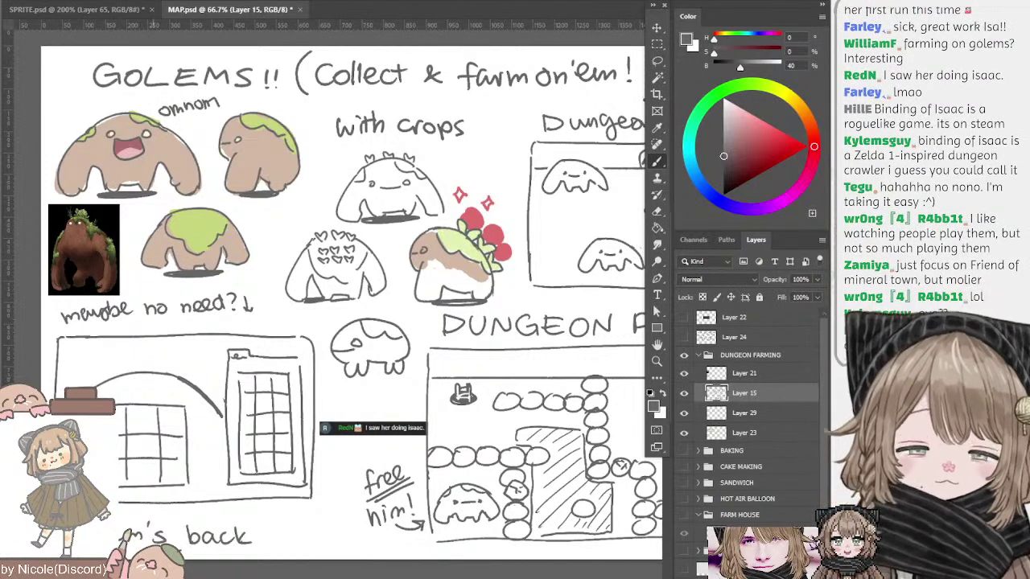
mouse_move(448, 231)
mouse_down()
mouse_move(435, 226)
mouse_move(490, 240)
mouse_move(463, 228)
mouse_up()
ctrl+click(476, 216)
scroll(332, 306, right, 10)
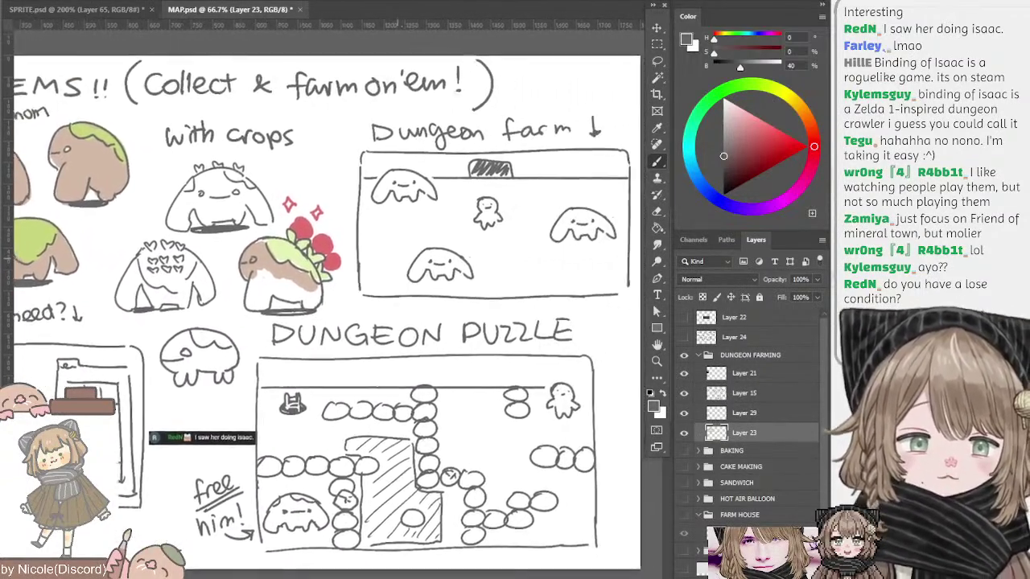
drag(360, 248, 370, 238)
ctrl+click(434, 226)
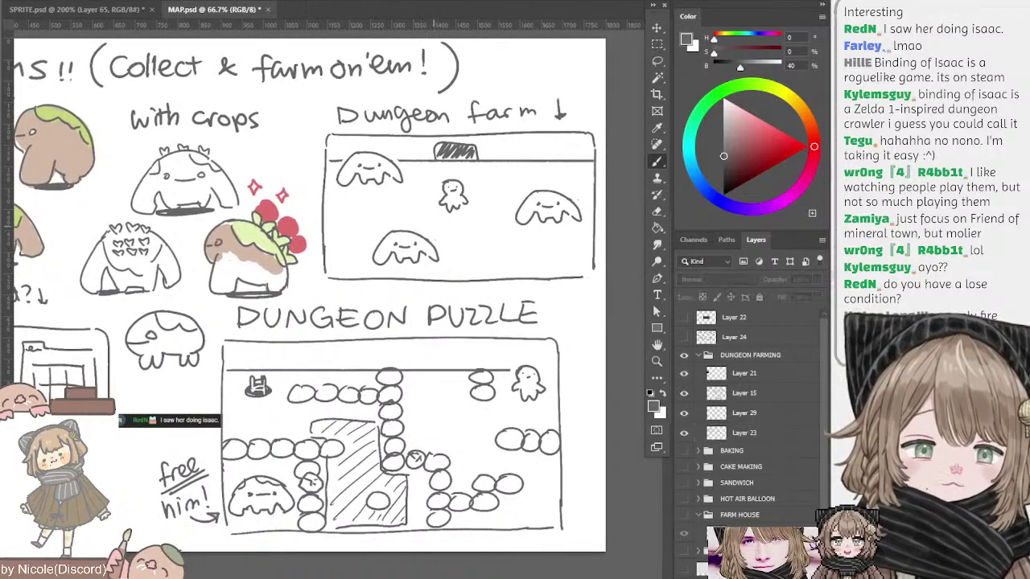
- On Layer 23, fill the rest of the berry golem's body with its sampled brown and erase stray colour
ctrl+click(247, 239)
alt+click(223, 254)
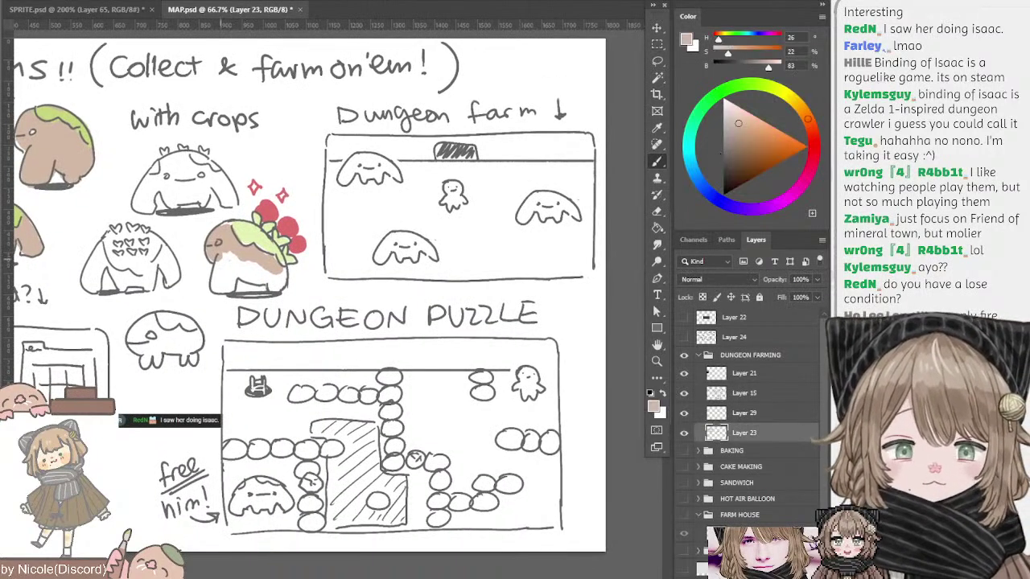
mouse_move(224, 254)
mouse_down()
mouse_move(215, 282)
mouse_move(232, 288)
mouse_move(225, 274)
mouse_move(245, 274)
mouse_move(278, 283)
mouse_move(275, 293)
mouse_up()
key(e)
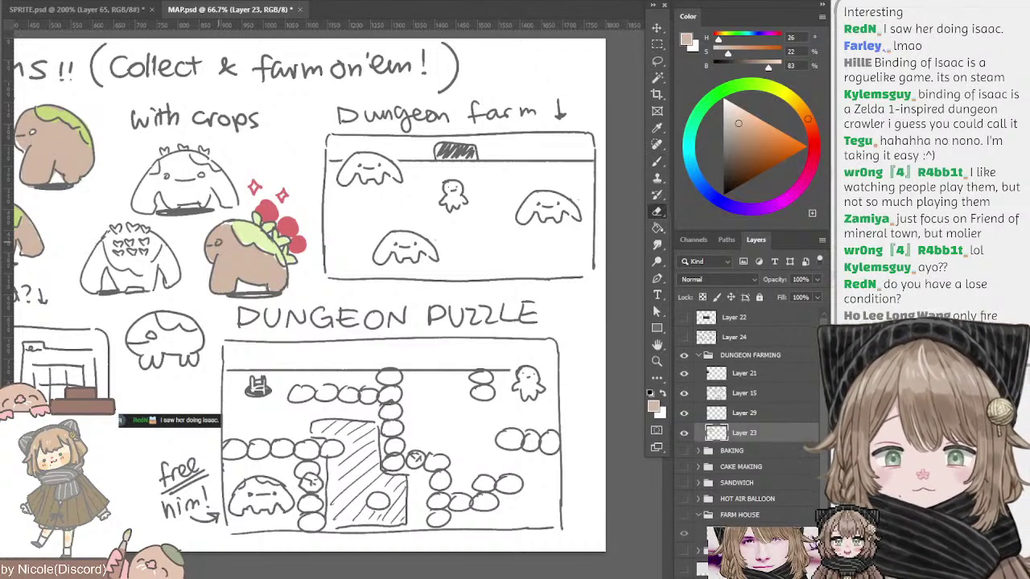
drag(219, 243, 263, 230)
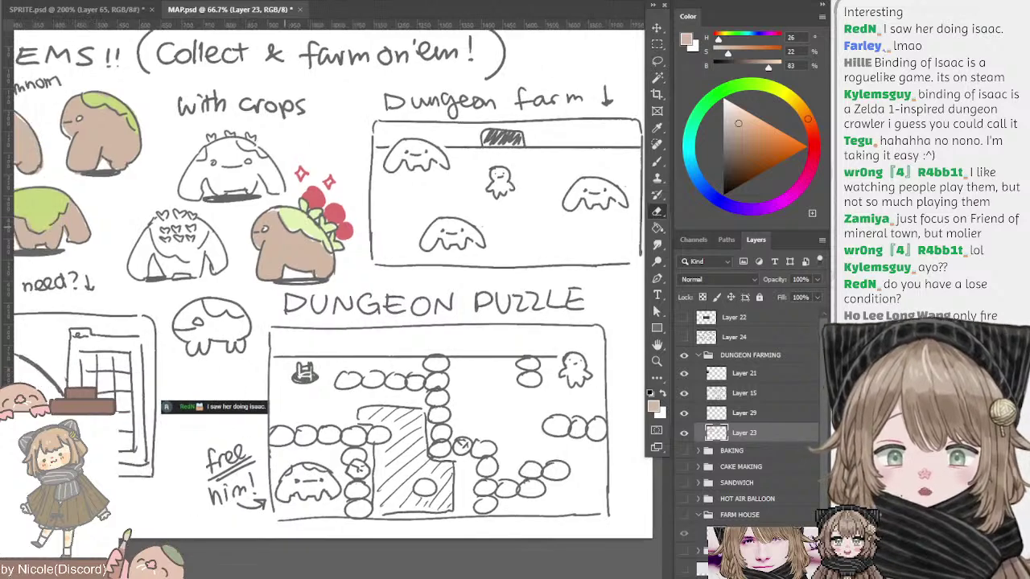
- Colour the small round golem's body brown and its moss patch light green sampled from the berry golem
key(b)
drag(181, 325, 214, 322)
key(ctrl+z)
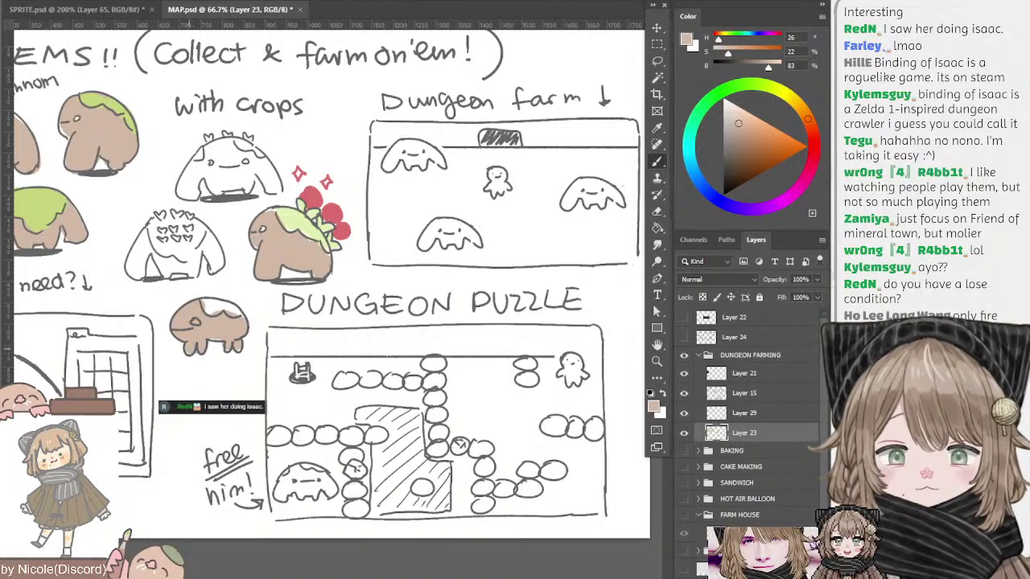
alt+click(296, 218)
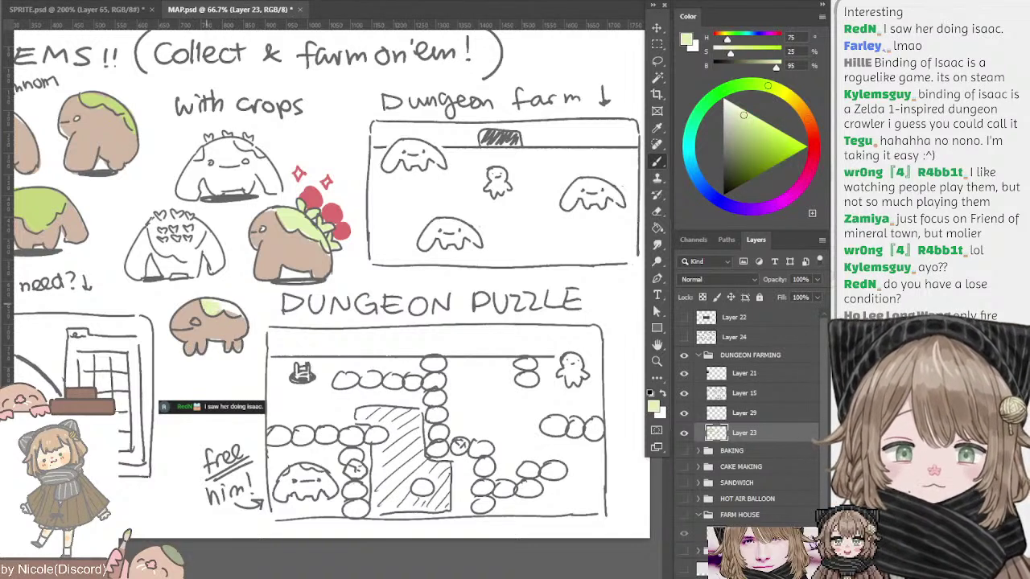
mouse_move(568, 337)
mouse_down()
mouse_move(461, 251)
mouse_move(511, 247)
mouse_up()
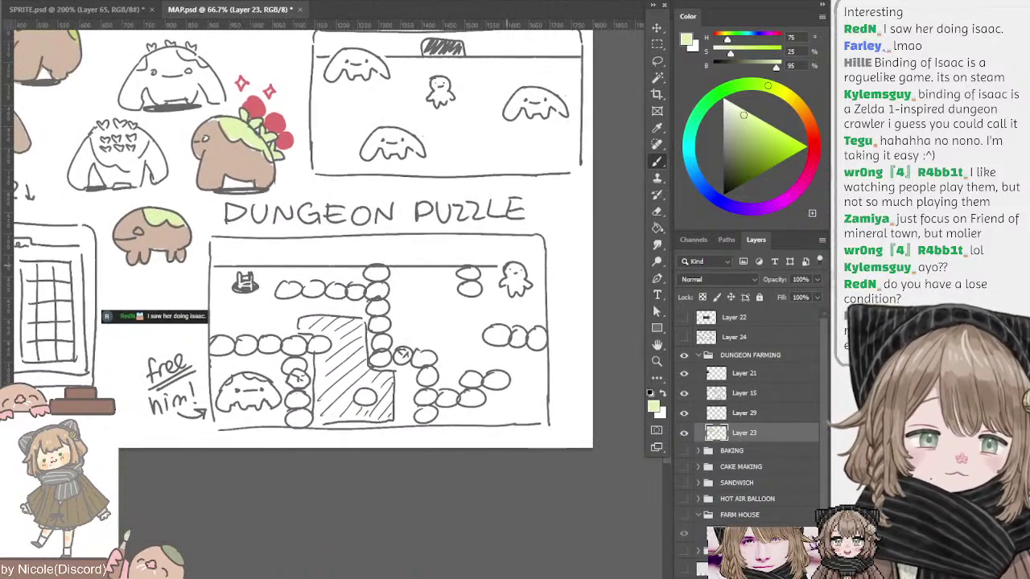
ctrl+click(507, 265)
alt+click(506, 266)
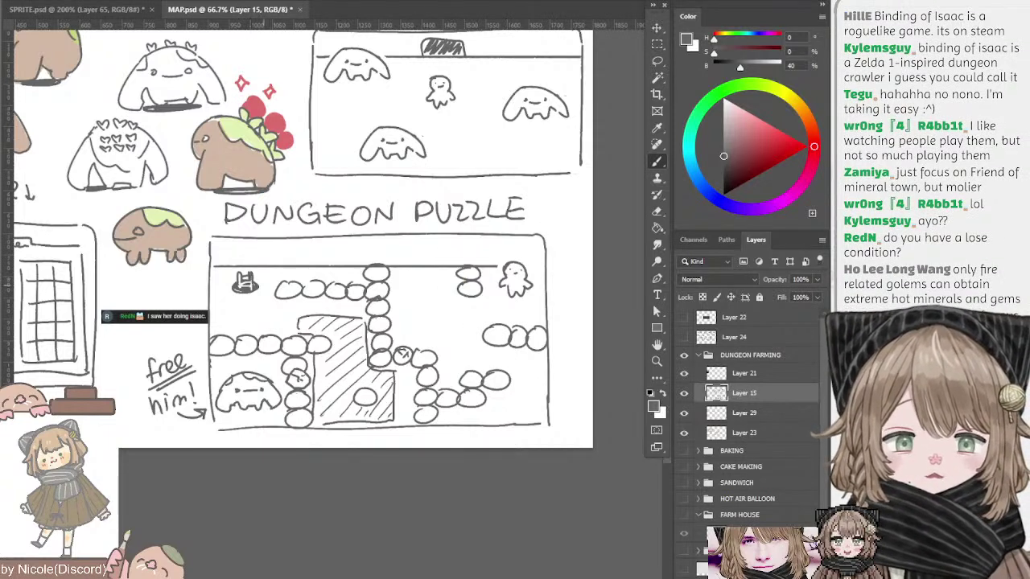
drag(386, 281, 345, 265)
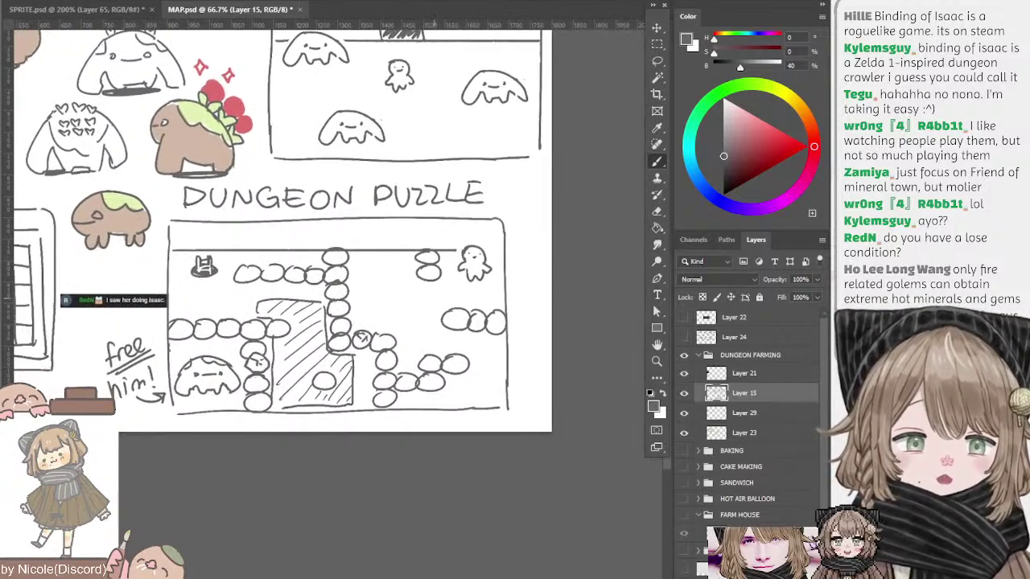
drag(366, 348, 408, 374)
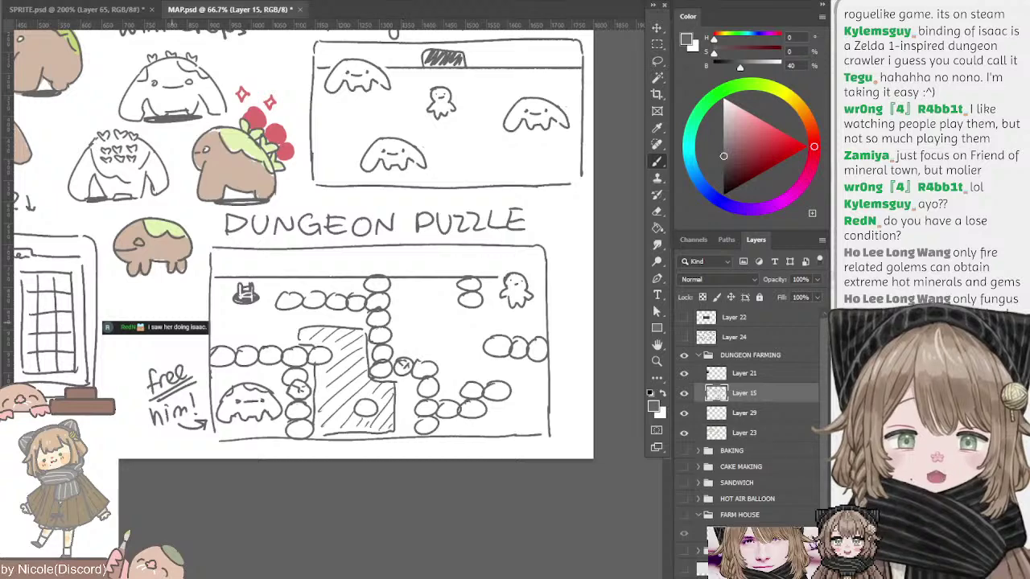
- Paint the hatched ice area of the dungeon puzzle light blue on Layer 29 with hue 199, saturation 12% and brightness 95%
drag(172, 325, 521, 118)
key(ctrl+plus)
drag(262, 205, 203, 177)
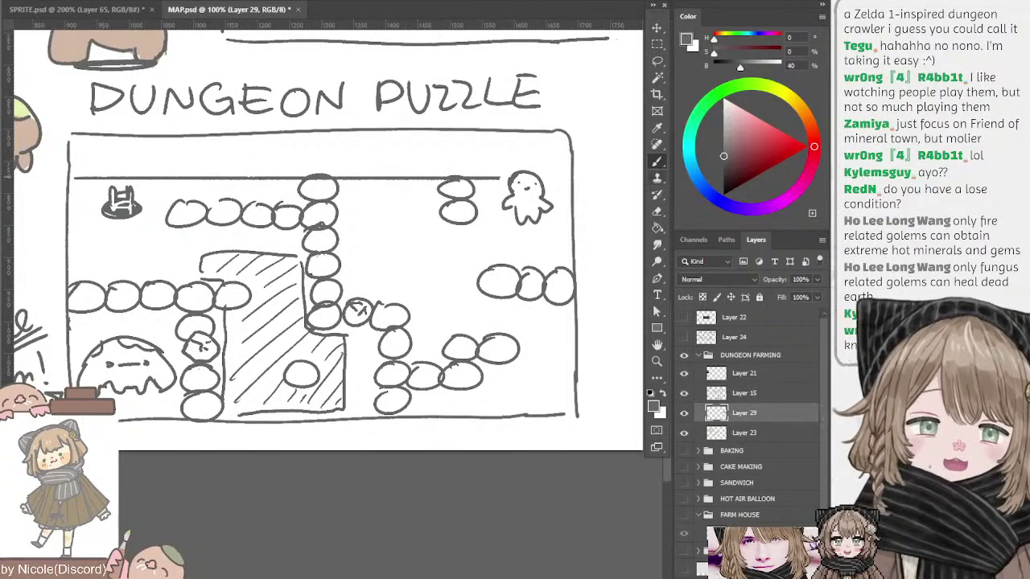
drag(184, 236, 210, 233)
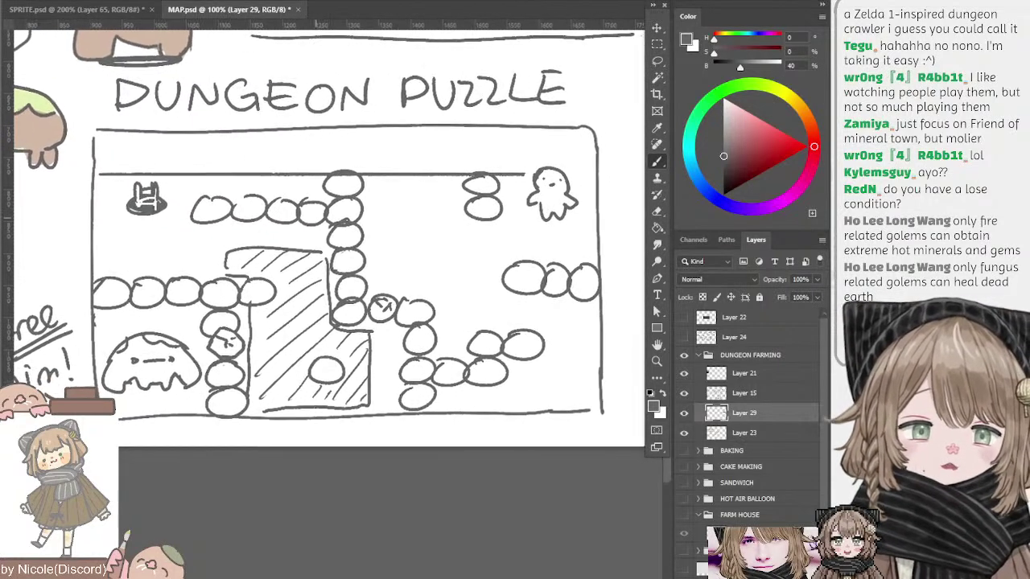
click(732, 110)
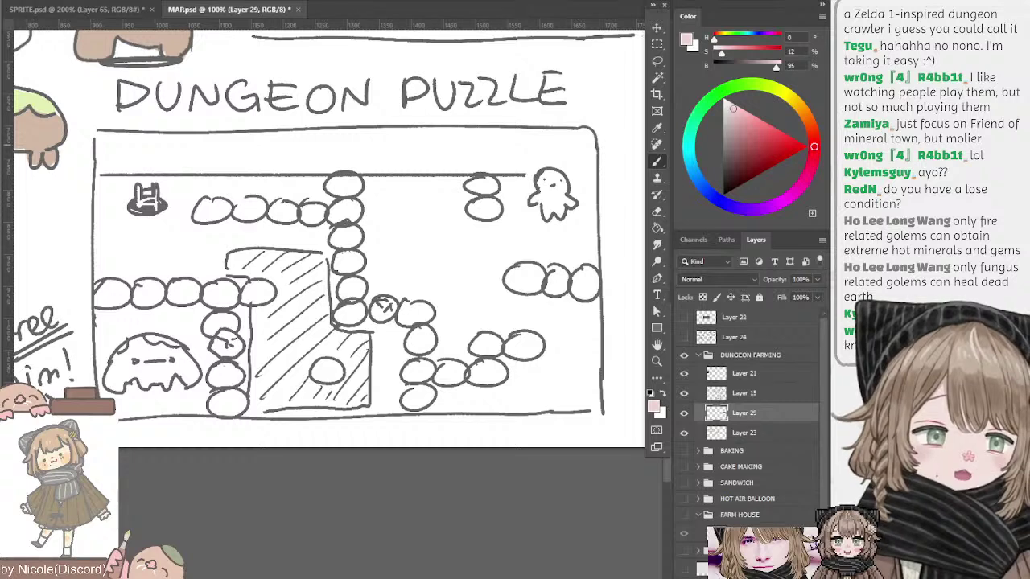
click(692, 167)
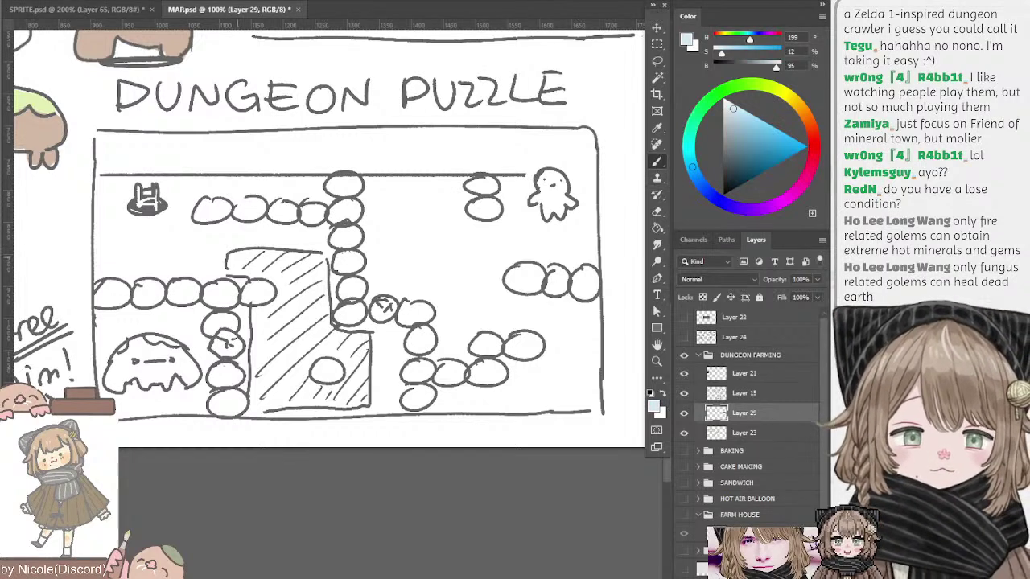
mouse_move(242, 257)
mouse_down()
mouse_move(310, 259)
mouse_move(281, 267)
mouse_move(292, 309)
mouse_move(323, 306)
mouse_move(289, 354)
mouse_move(257, 322)
mouse_move(278, 386)
mouse_move(330, 398)
mouse_move(304, 366)
mouse_move(349, 337)
mouse_up()
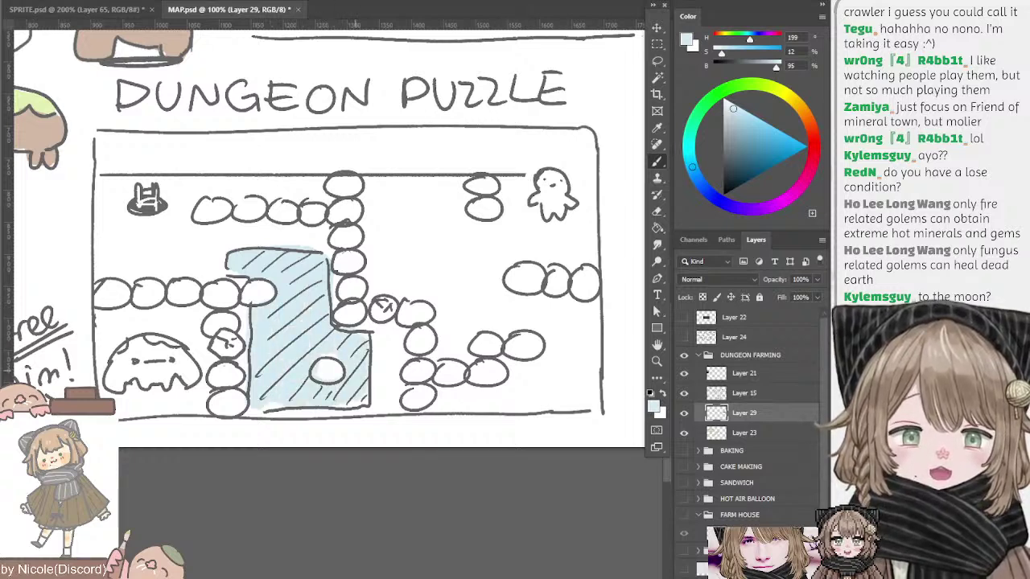
- On Layer 15, move the puzzle's small character from the upper-right corner to the open floor beside the vertical boulder column
key(l)
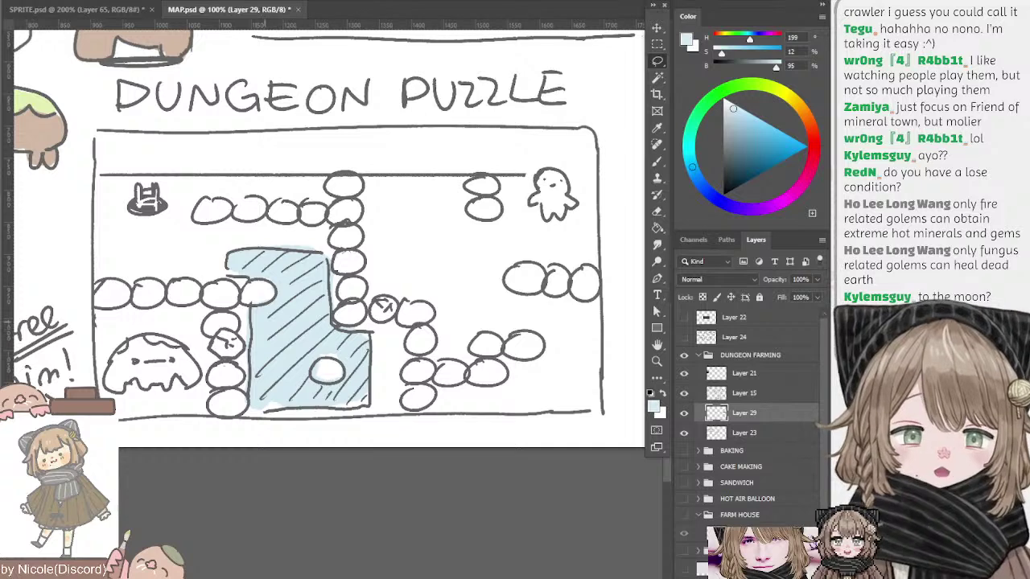
drag(289, 249, 315, 238)
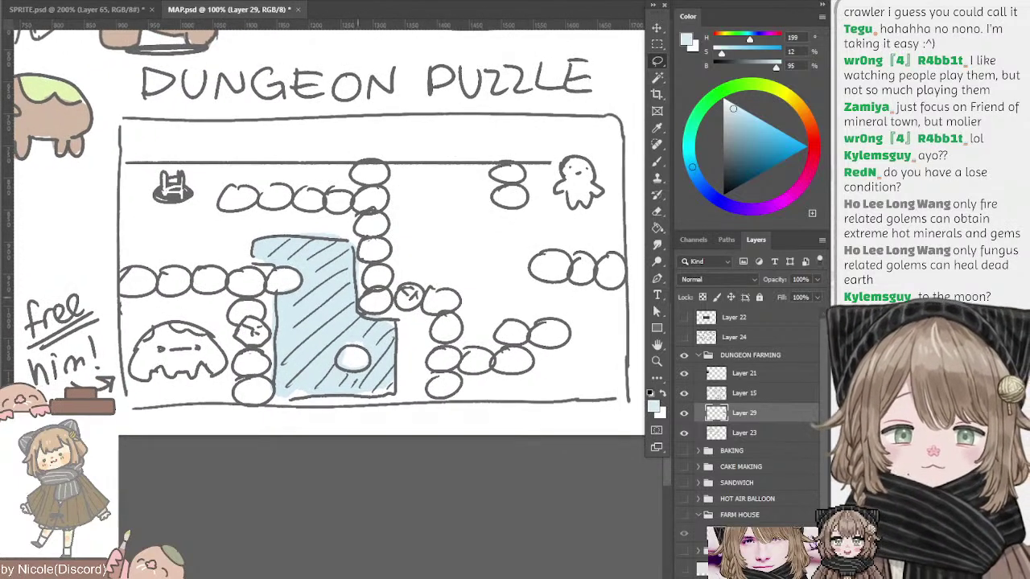
click(745, 393)
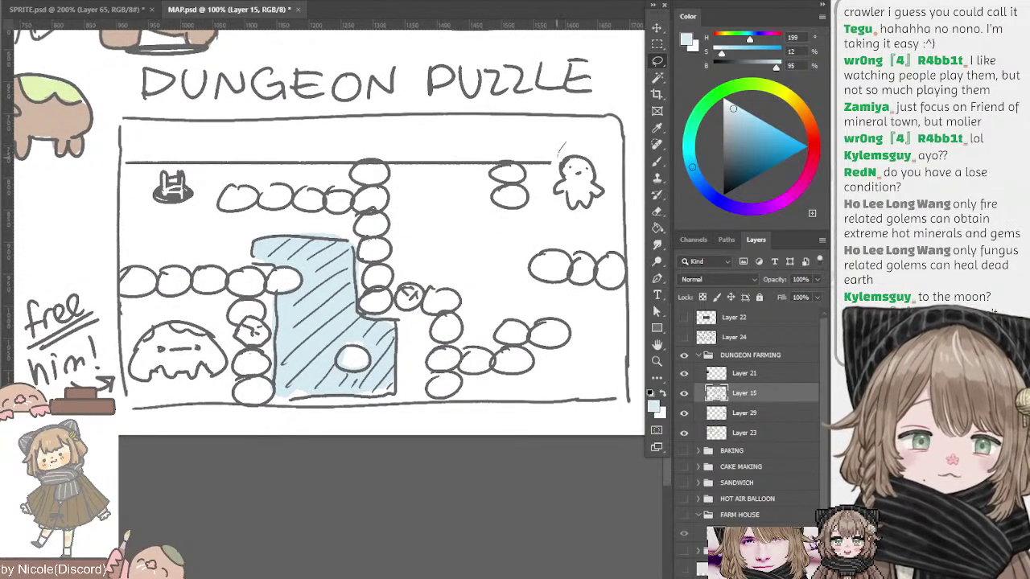
mouse_move(591, 153)
mouse_down()
mouse_move(415, 325)
mouse_move(403, 305)
mouse_move(443, 281)
mouse_move(338, 346)
mouse_move(318, 264)
mouse_move(371, 245)
mouse_move(439, 318)
mouse_move(352, 336)
mouse_move(371, 255)
mouse_move(362, 189)
mouse_move(298, 281)
mouse_move(350, 233)
mouse_move(346, 186)
mouse_move(219, 199)
mouse_move(224, 158)
mouse_move(257, 137)
mouse_move(212, 200)
mouse_move(292, 193)
mouse_move(259, 153)
mouse_move(332, 215)
mouse_move(342, 194)
mouse_move(217, 188)
mouse_move(298, 307)
mouse_move(420, 314)
mouse_move(435, 288)
mouse_move(430, 312)
mouse_move(415, 313)
mouse_move(434, 281)
mouse_move(462, 280)
mouse_move(475, 190)
mouse_up()
key(ctrl+d)
- Add a new layer above Layer 29 and colour the puzzle's small character beige with hue 37, saturation 18% and brightness 94%
click(744, 412)
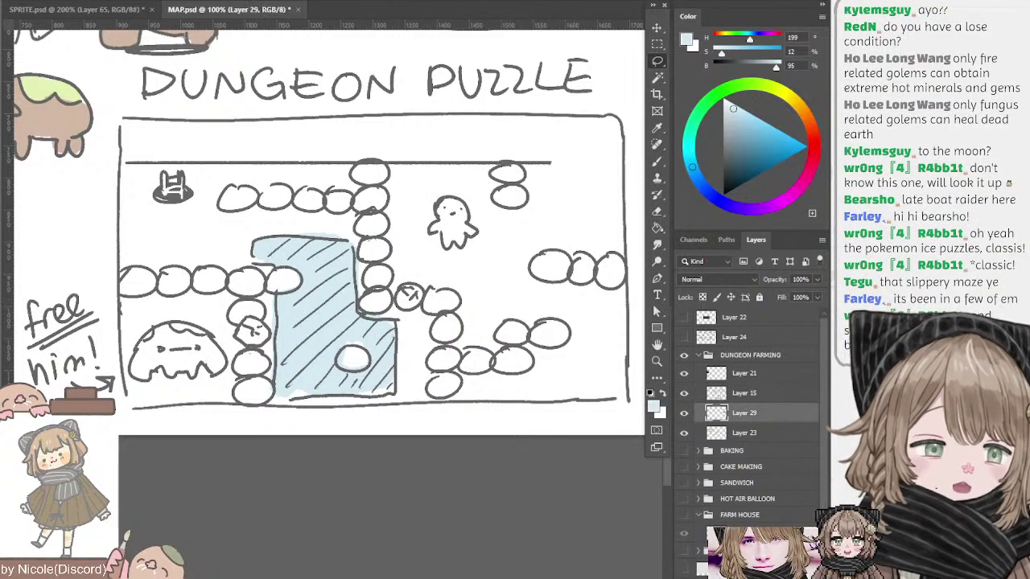
key(ctrl+shift+alt+n)
key(b)
alt+click(459, 258)
key(l)
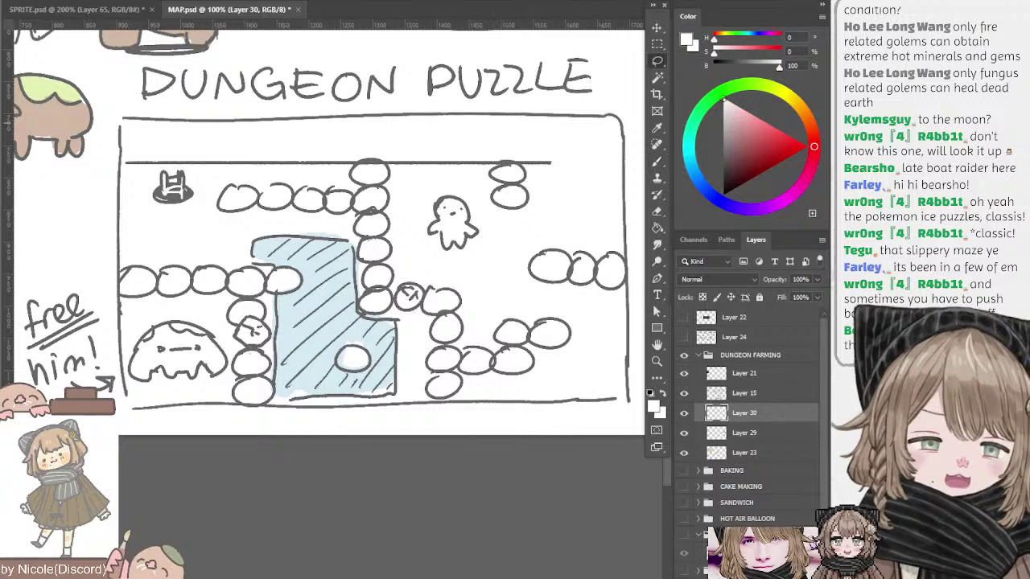
drag(730, 119, 741, 113)
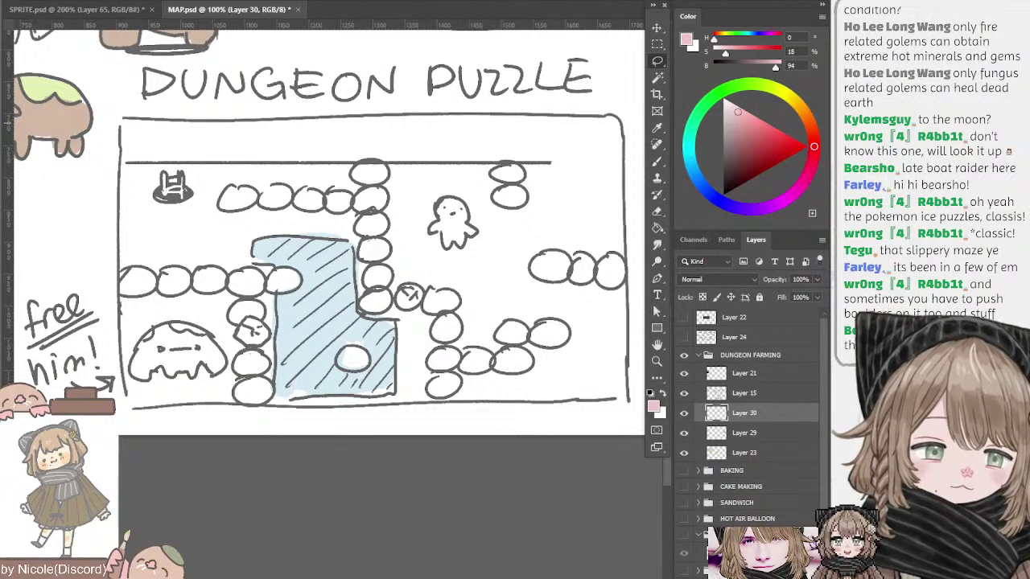
key(b)
drag(451, 210, 455, 227)
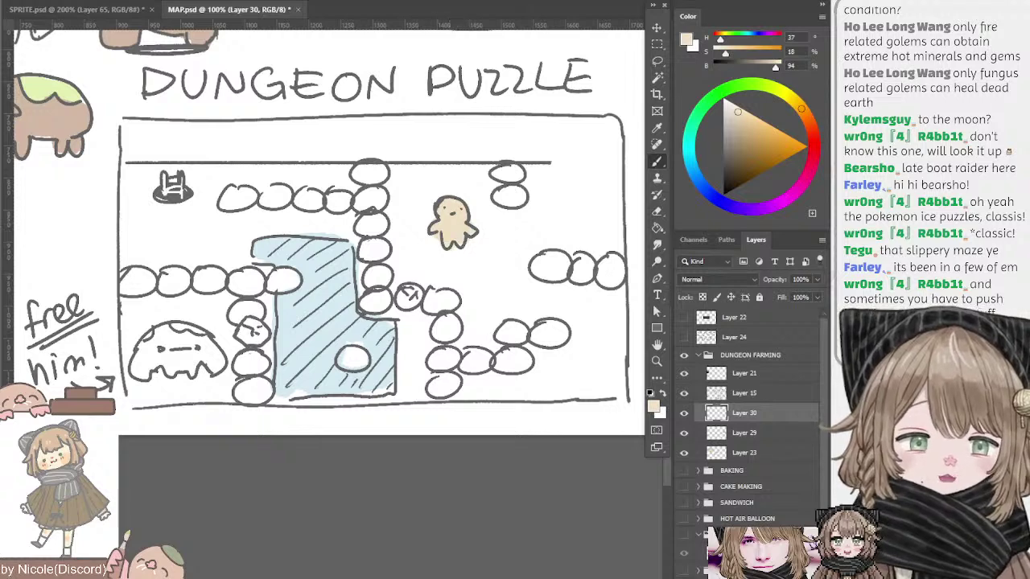
- Try to move the small character using its whole outline and colour layers together
shift+click(745, 393)
drag(451, 223, 447, 237)
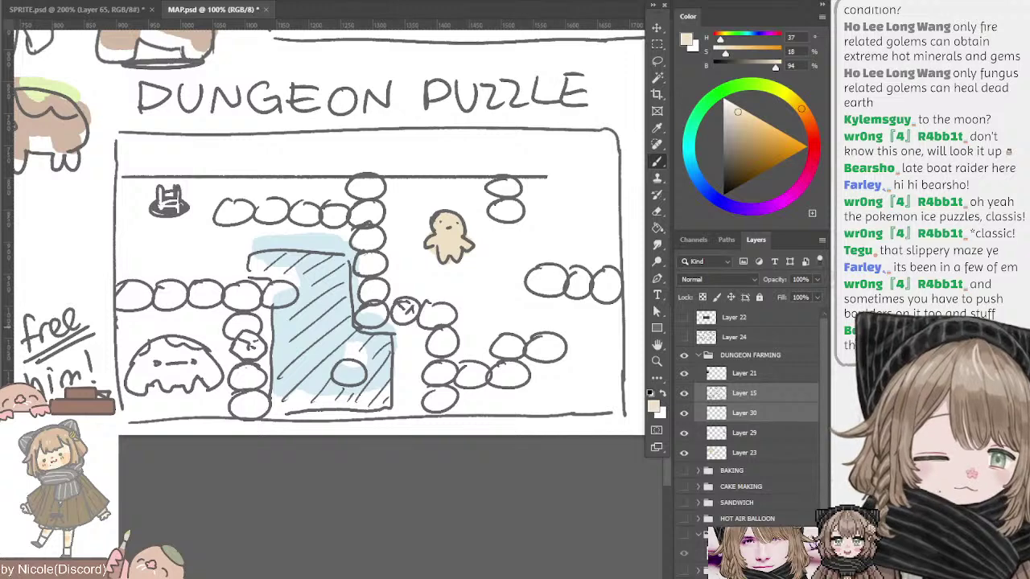
key(ctrl+z)
click(684, 414)
click(684, 414)
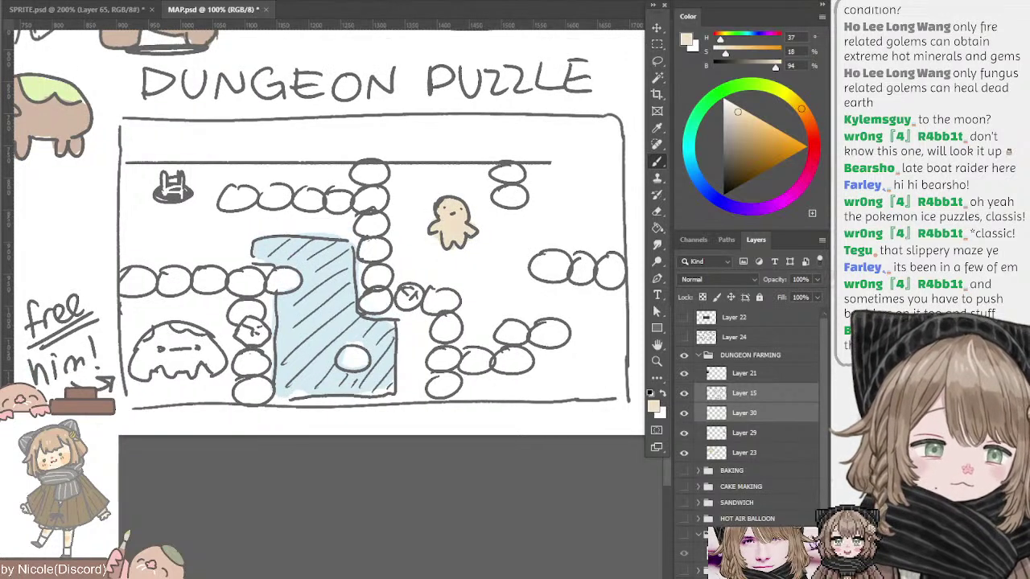
- Copy the small character's beige colour from Layer 30 onto its own layer
click(745, 412)
click(684, 393)
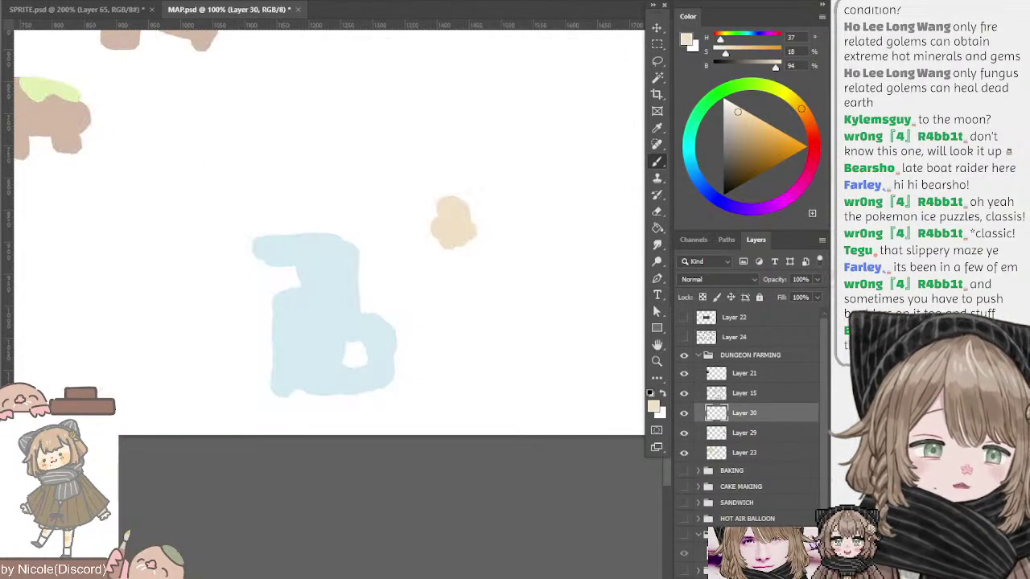
click(684, 392)
key(l)
drag(446, 187, 470, 268)
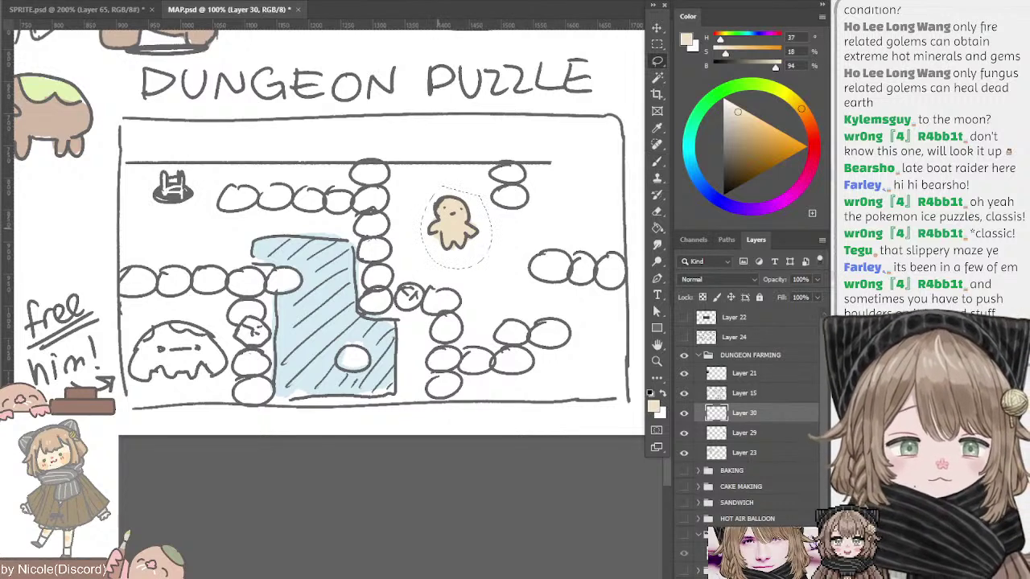
key(ctrl+j)
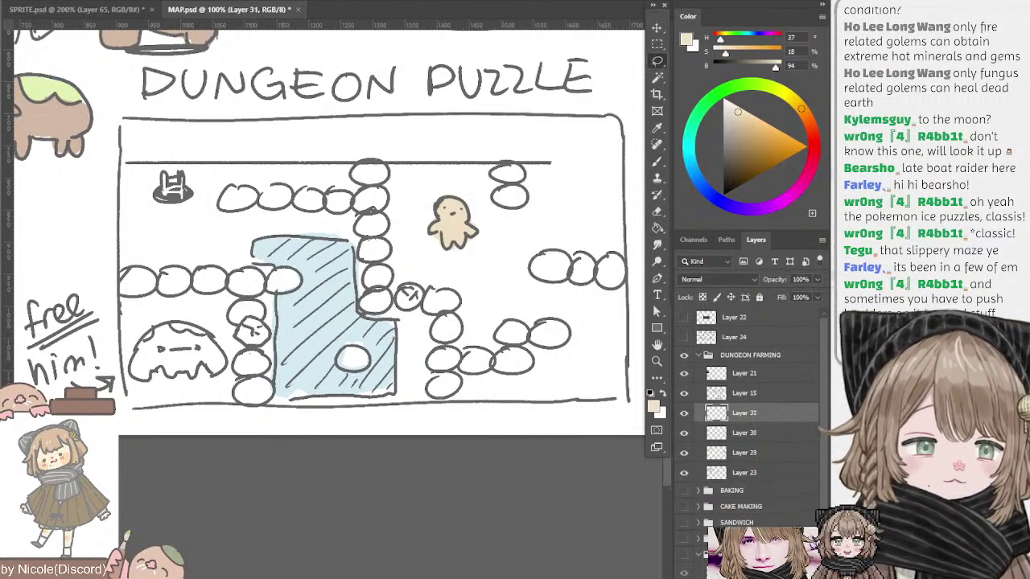
- Try different layer combinations to move the small character's colour along with its outline
ctrl+click(744, 433)
drag(459, 221, 433, 252)
key(ctrl+z)
click(744, 393)
ctrl+click(744, 413)
key(ctrl+z)
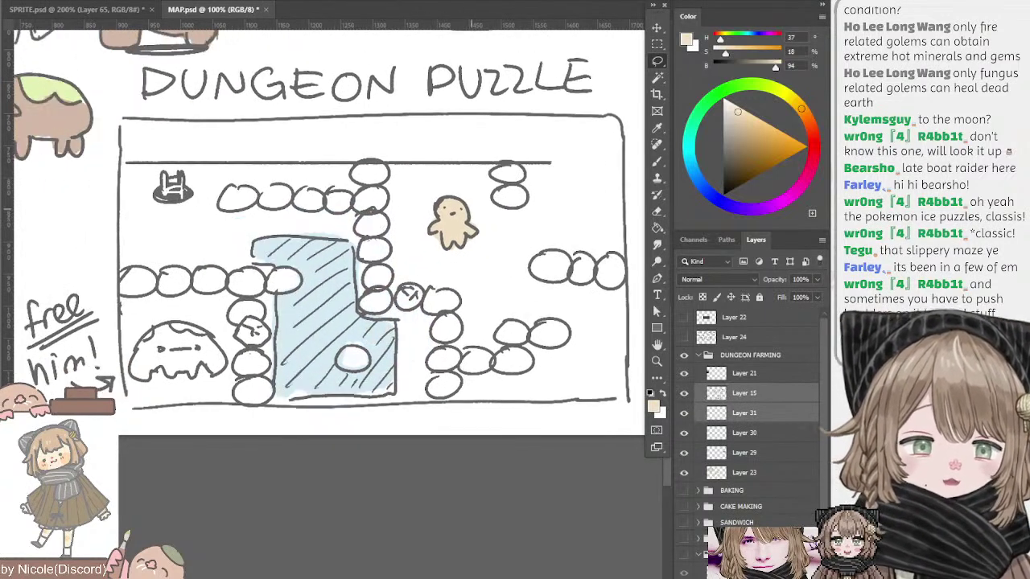
ctrl+click(496, 221)
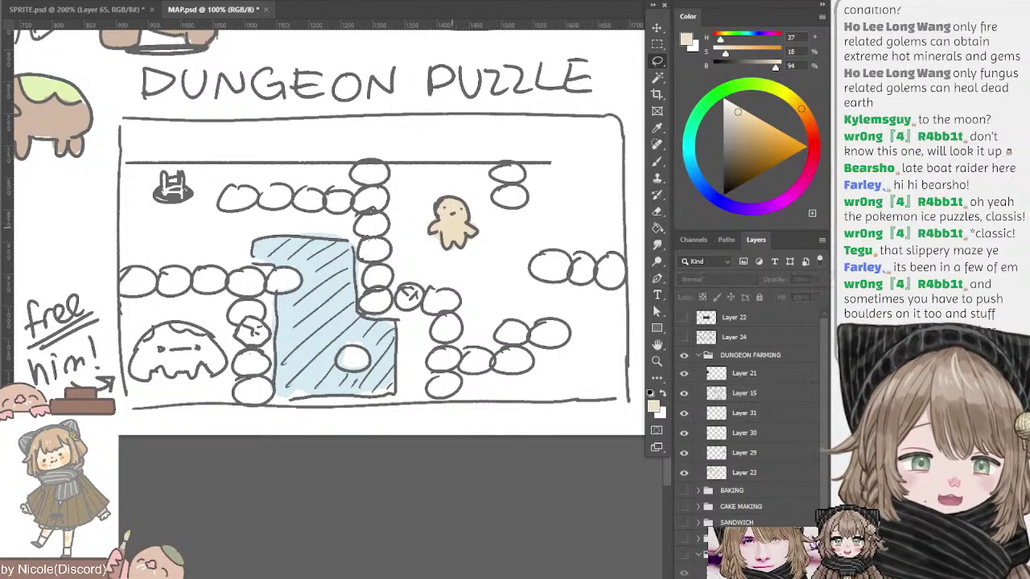
mouse_move(451, 227)
mouse_down()
mouse_move(471, 254)
mouse_move(430, 233)
mouse_move(488, 220)
mouse_move(477, 221)
mouse_up()
key(ctrl+z)
key(ctrl+z)
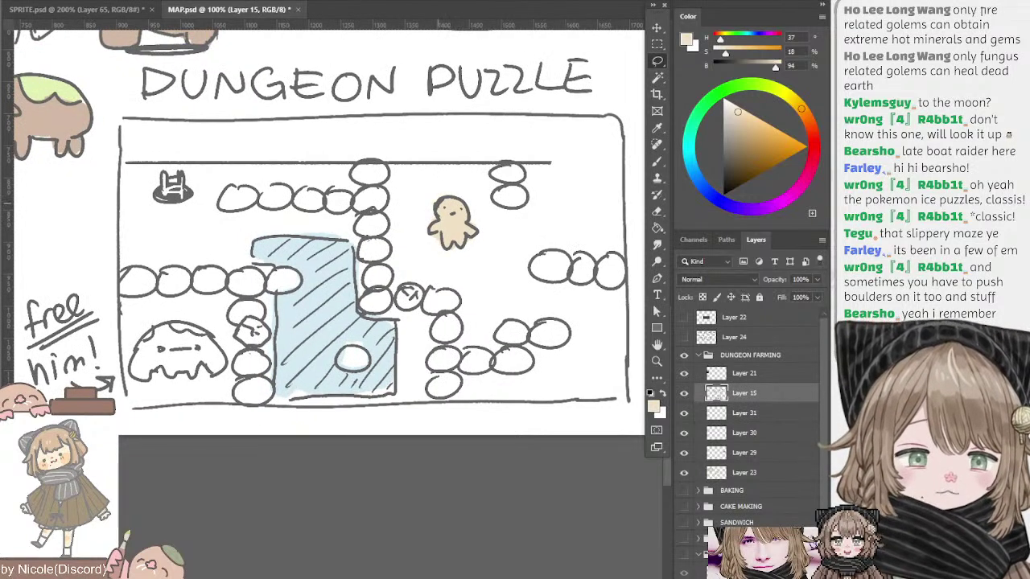
- Cut the character's outline from Layer 15 onto its own layer and move it with its colour copy closer to the cracked boulder
drag(444, 180, 440, 182)
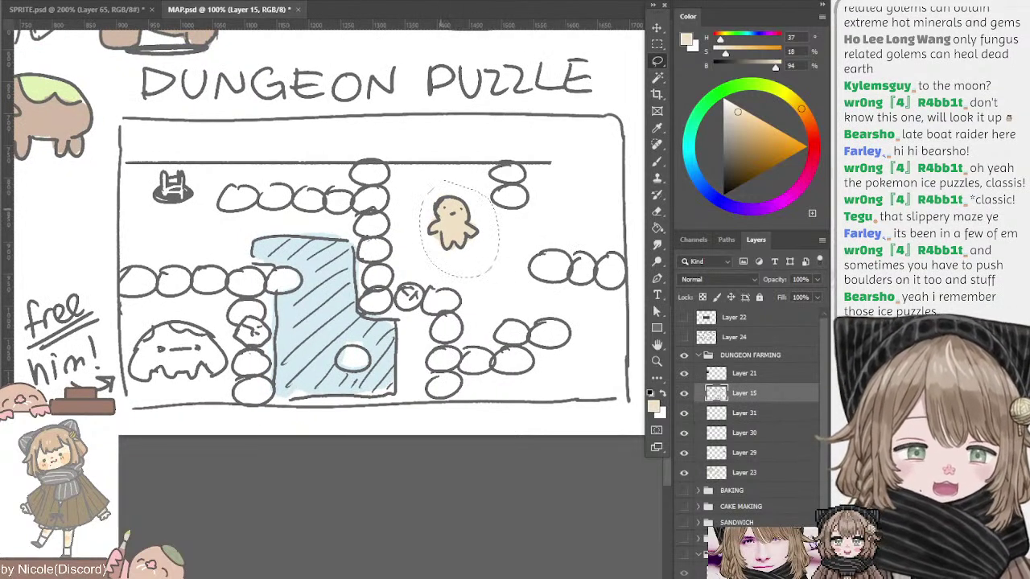
key(ctrl+shift+j)
mouse_move(453, 221)
mouse_down()
mouse_move(465, 234)
mouse_move(456, 225)
mouse_up()
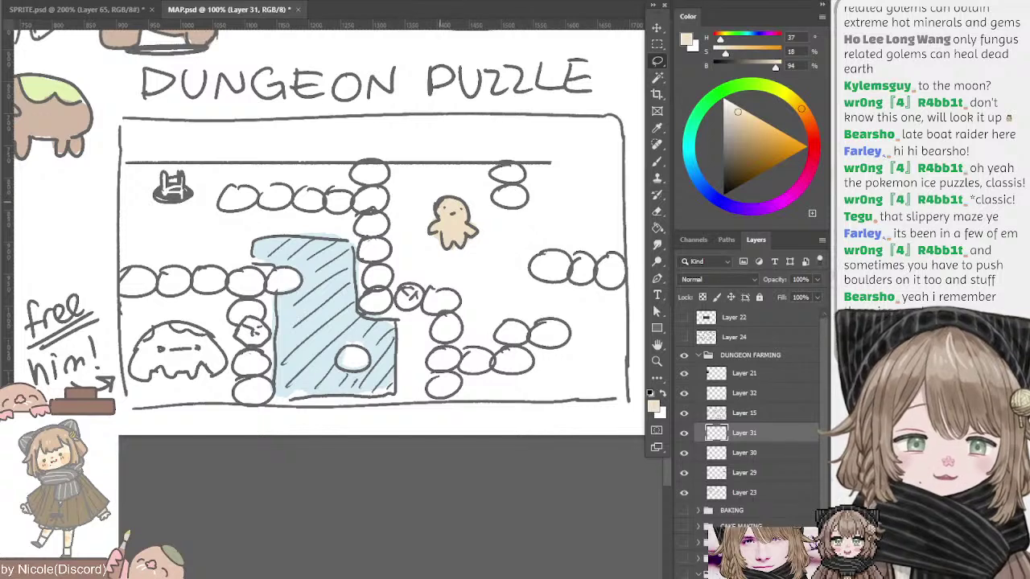
ctrl+shift+click(442, 206)
mouse_move(451, 219)
mouse_down()
mouse_move(378, 235)
mouse_move(515, 258)
mouse_move(425, 277)
mouse_move(447, 240)
mouse_move(435, 244)
mouse_up()
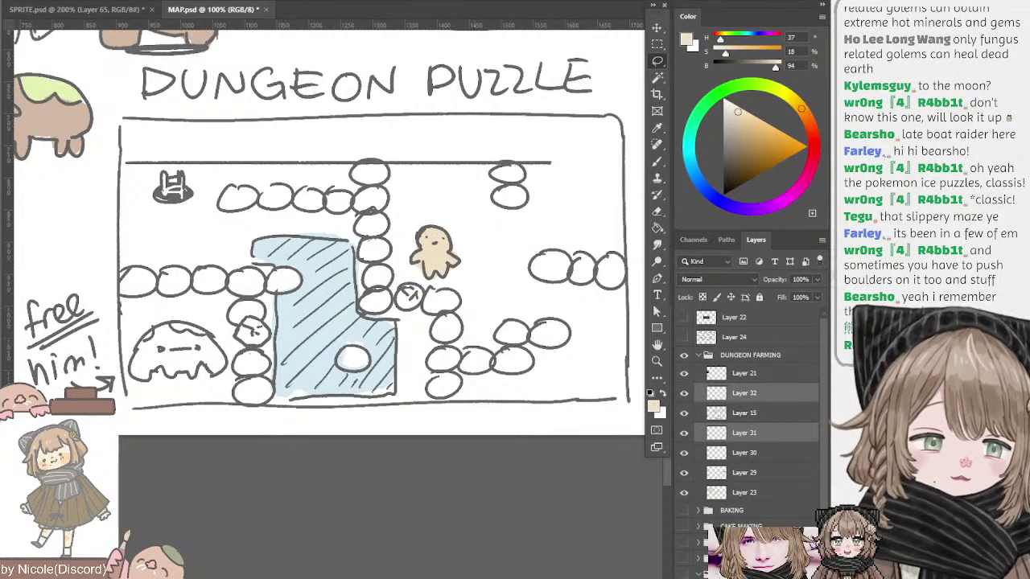
- Bring the character's outline and colour layers to the front, merge them, and move the character to the puzzle room's upper-right corner
key(ctrl+shift+bracketright)
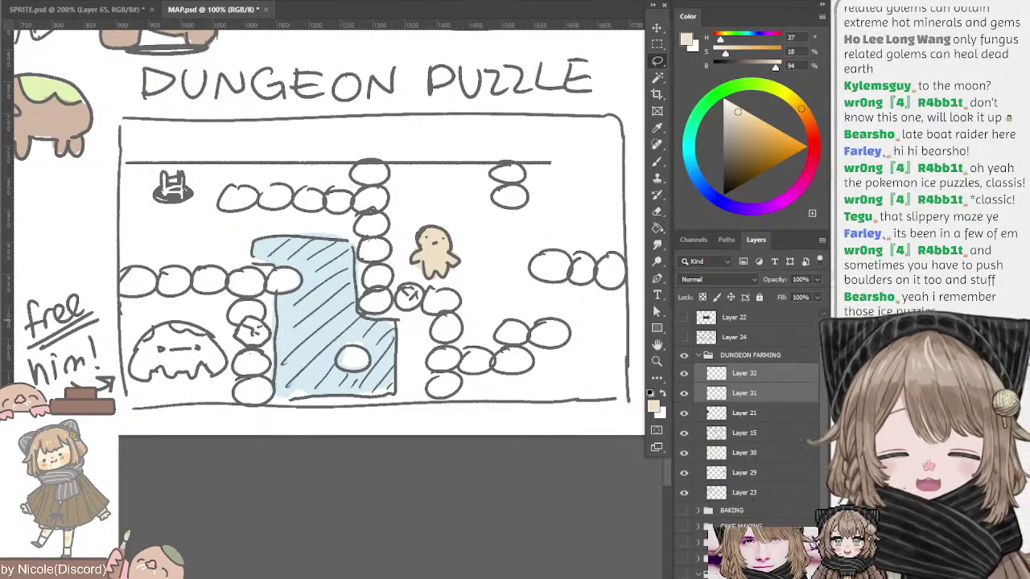
key(ctrl+e)
mouse_move(435, 244)
mouse_down()
mouse_move(477, 324)
mouse_move(428, 233)
mouse_move(403, 242)
mouse_move(429, 271)
mouse_move(419, 290)
mouse_move(418, 279)
mouse_move(284, 285)
mouse_move(288, 249)
mouse_move(374, 251)
mouse_move(354, 251)
mouse_move(363, 292)
mouse_move(272, 292)
mouse_move(314, 295)
mouse_move(271, 308)
mouse_move(219, 277)
mouse_move(197, 312)
mouse_move(213, 328)
mouse_move(259, 291)
mouse_move(318, 289)
mouse_move(281, 298)
mouse_move(326, 213)
mouse_move(305, 239)
mouse_move(320, 292)
mouse_move(323, 281)
mouse_move(378, 293)
mouse_move(300, 288)
mouse_move(441, 291)
mouse_move(354, 283)
mouse_move(248, 185)
mouse_move(190, 152)
mouse_move(190, 130)
mouse_move(211, 121)
mouse_move(216, 214)
mouse_move(539, 164)
mouse_move(570, 105)
mouse_move(587, 145)
mouse_up()
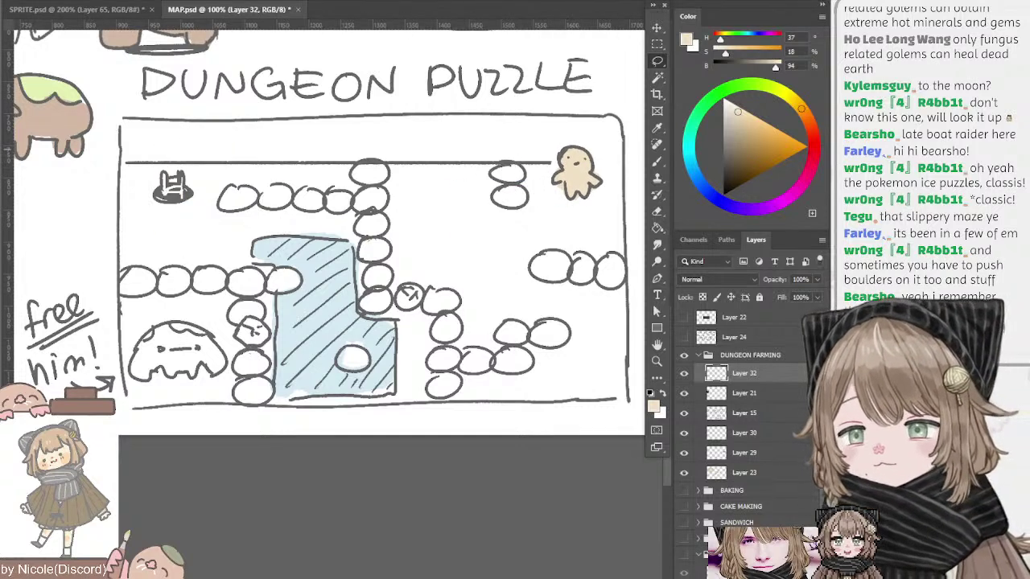
key(ctrl+minus)
mouse_move(322, 209)
mouse_down()
mouse_move(443, 372)
mouse_move(512, 324)
mouse_move(453, 281)
mouse_move(403, 379)
mouse_move(357, 366)
mouse_move(385, 362)
mouse_up()
ctrl+click(350, 422)
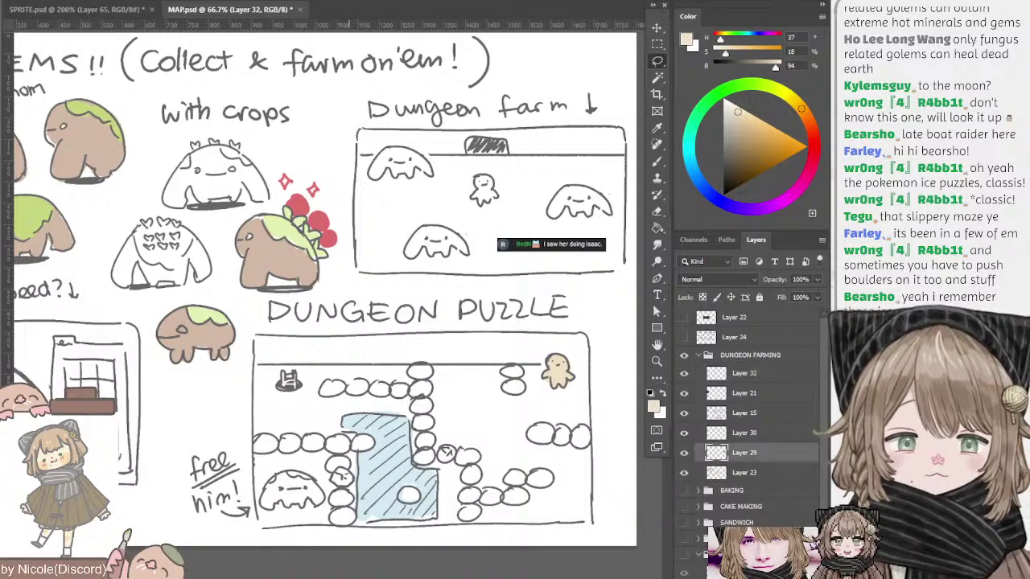
key(b)
alt+click(350, 422)
key(l)
- On Layer 23, fill the large mound in the Golem's back sketch with the brown sampled from the golem seen from behind
drag(298, 339, 407, 328)
ctrl+click(303, 323)
key(e)
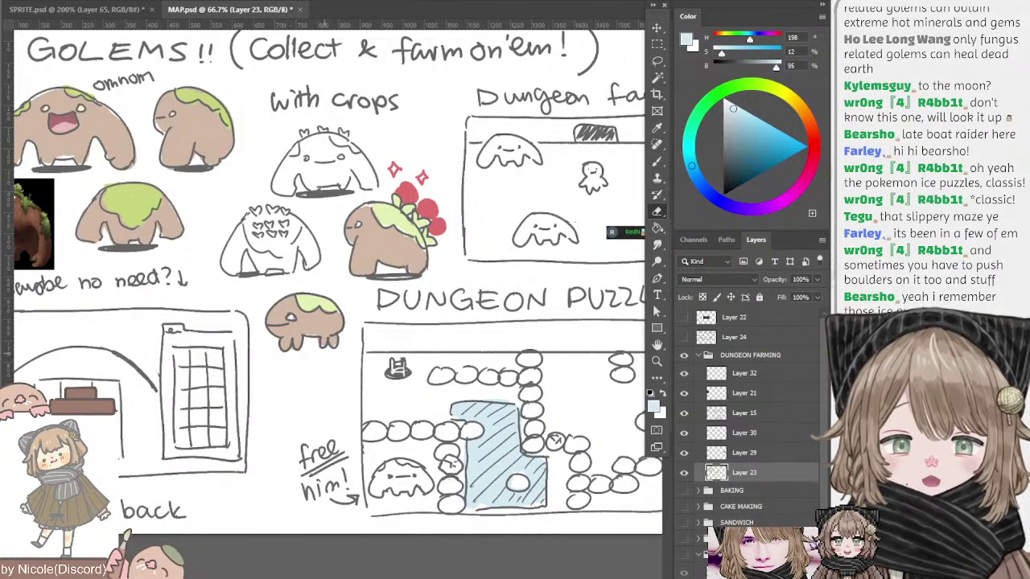
drag(316, 342, 414, 320)
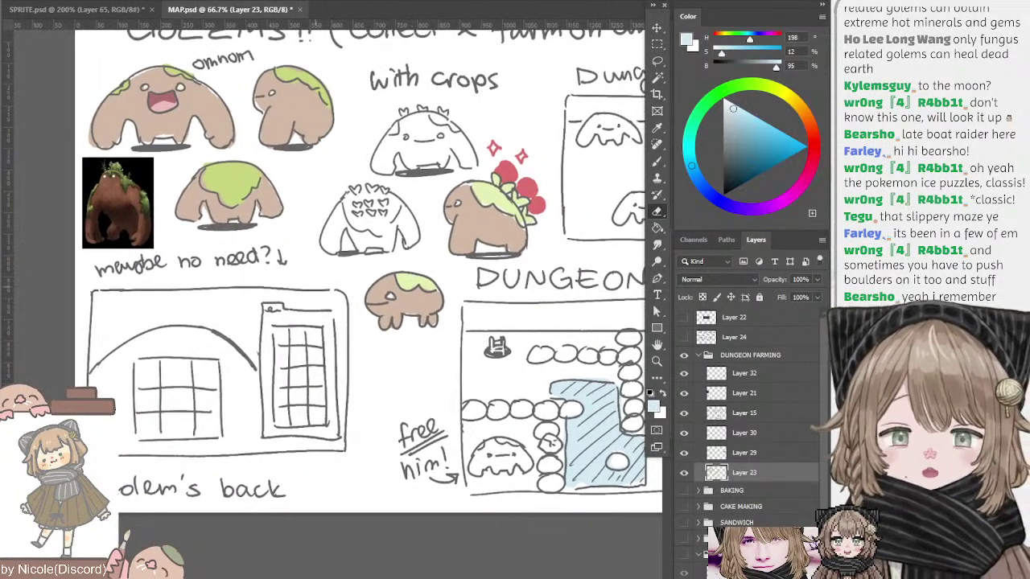
drag(316, 287, 336, 317)
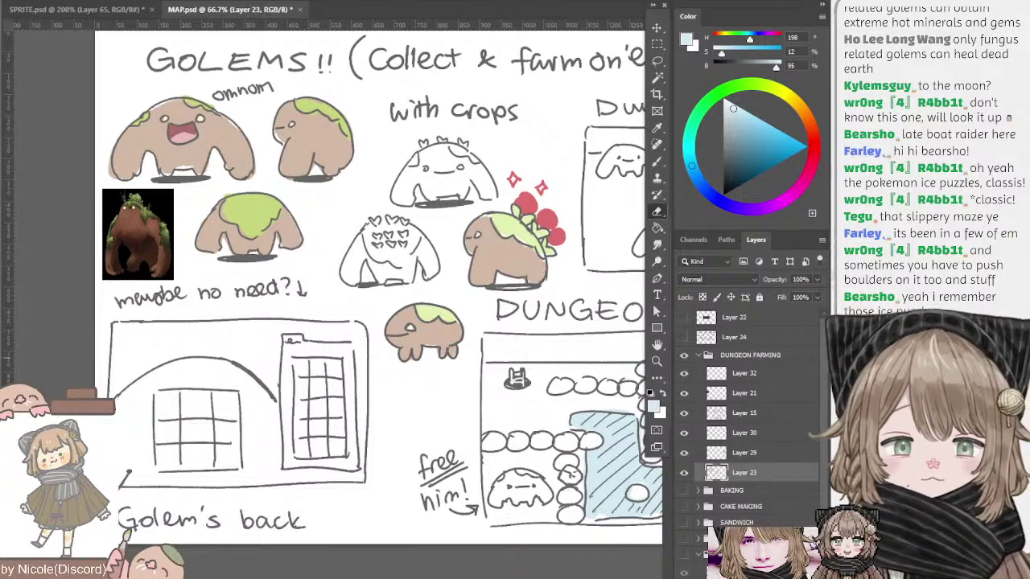
key(b)
alt+click(265, 240)
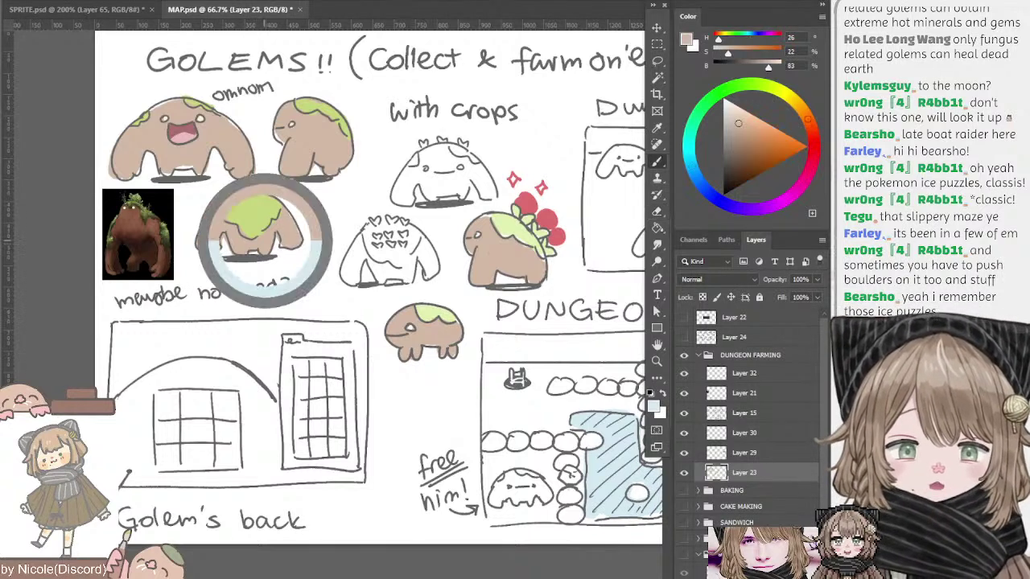
mouse_move(121, 403)
mouse_down()
mouse_move(177, 372)
mouse_move(256, 384)
mouse_move(129, 426)
mouse_move(121, 451)
mouse_move(133, 471)
mouse_move(266, 483)
mouse_move(177, 462)
mouse_move(242, 419)
mouse_move(251, 434)
mouse_move(265, 386)
mouse_move(273, 481)
mouse_up()
- Paint a moss band around the planting grid on the golem's back with the light green sampled from the golem above
alt+click(252, 207)
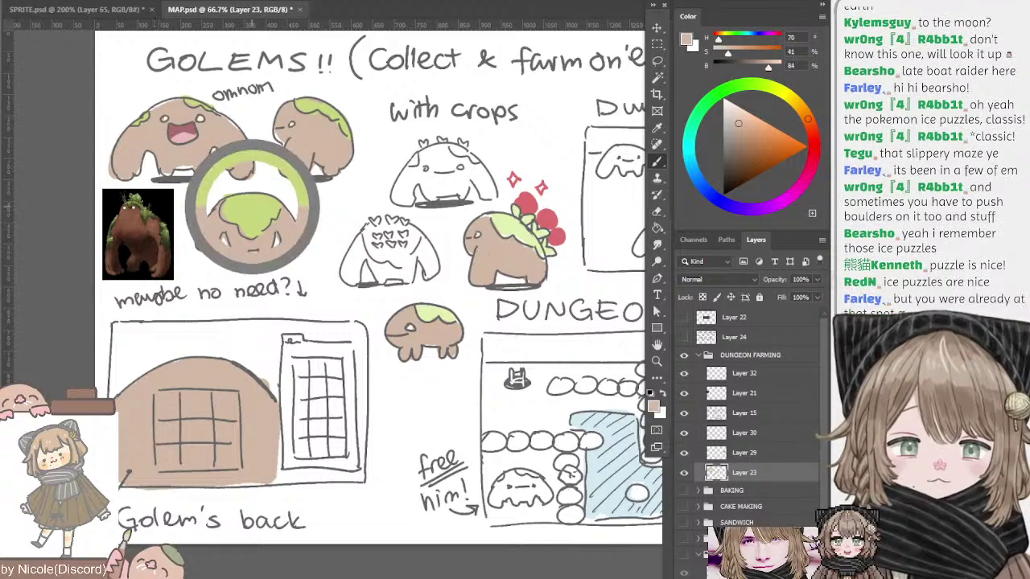
drag(138, 391, 170, 366)
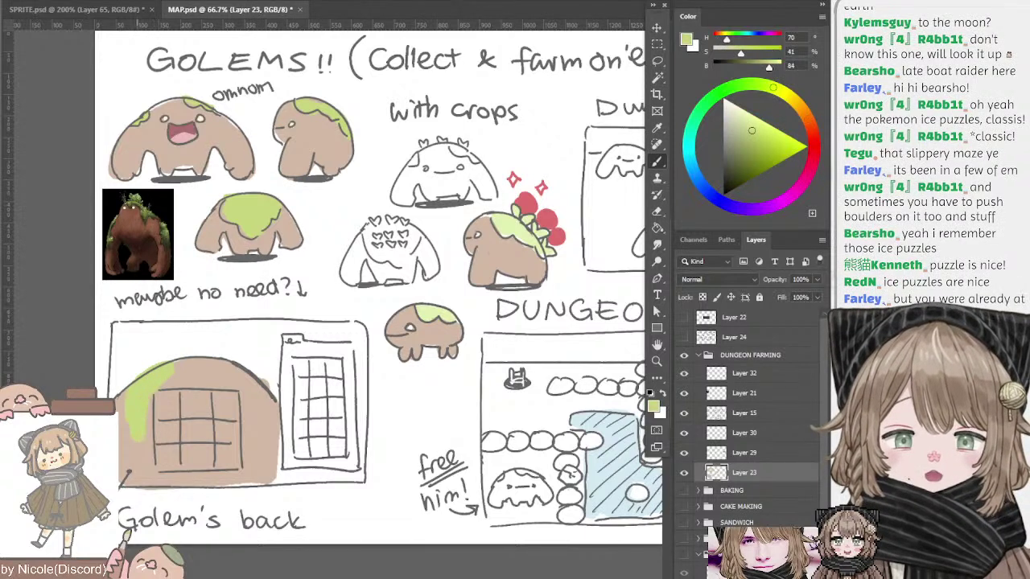
mouse_move(138, 426)
mouse_down()
mouse_move(146, 470)
mouse_move(218, 378)
mouse_move(259, 402)
mouse_move(251, 473)
mouse_up()
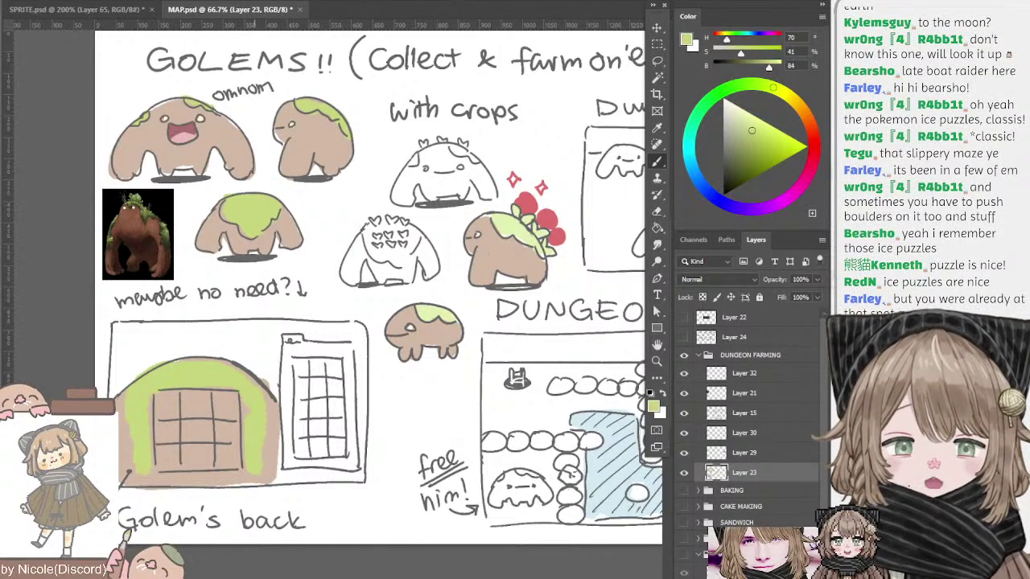
drag(149, 474, 225, 482)
- Extend the moss band beneath the planting grid and set the paint colour to a darker shade of the golem's brown
drag(302, 219, 308, 239)
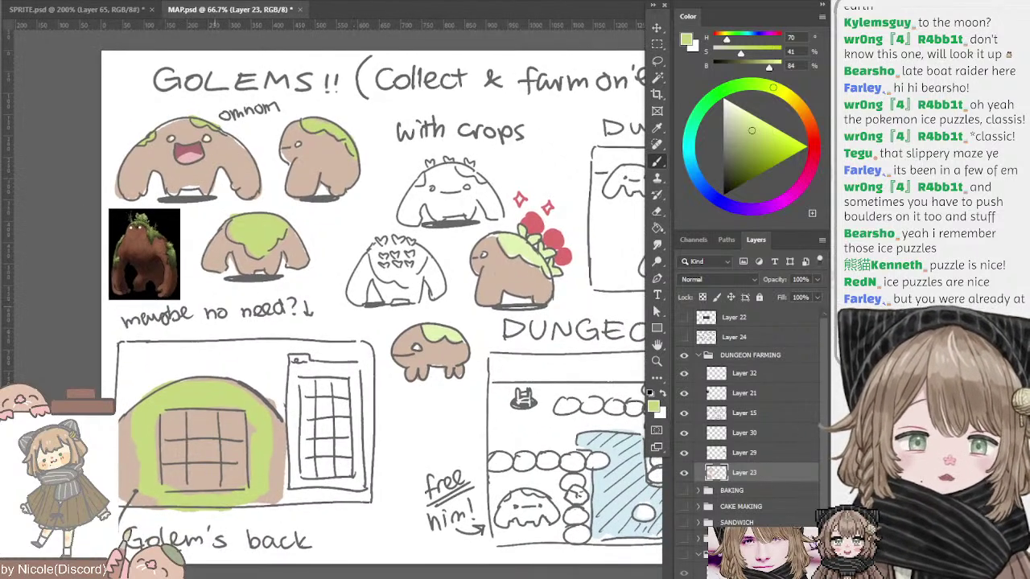
alt+click(208, 424)
drag(739, 123, 734, 151)
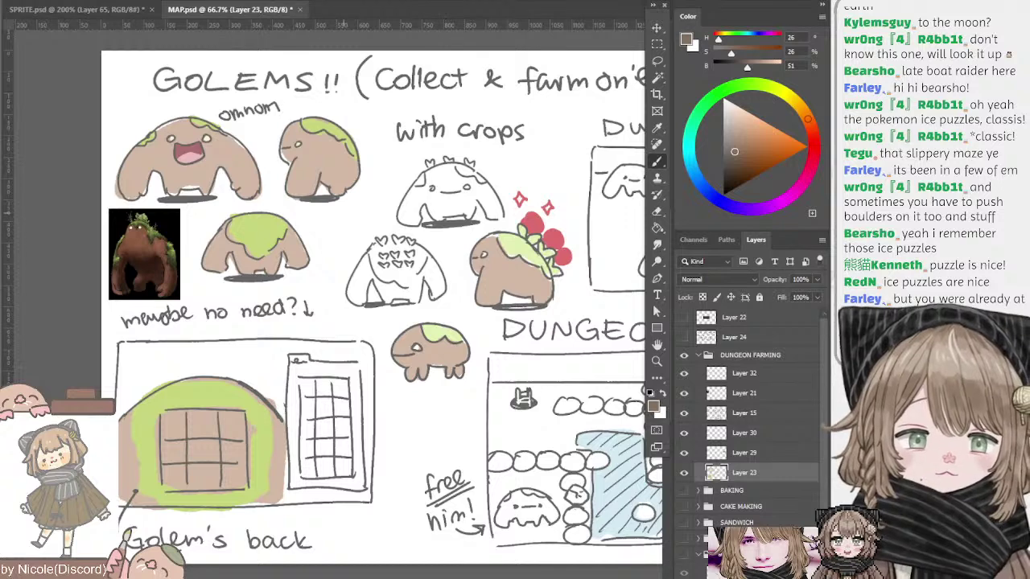
- On Layer 15, draw a small smiling figure holding tools between the golem's back view and the heart-crop golem, using the sampled dark grey
click(744, 412)
alt+click(318, 193)
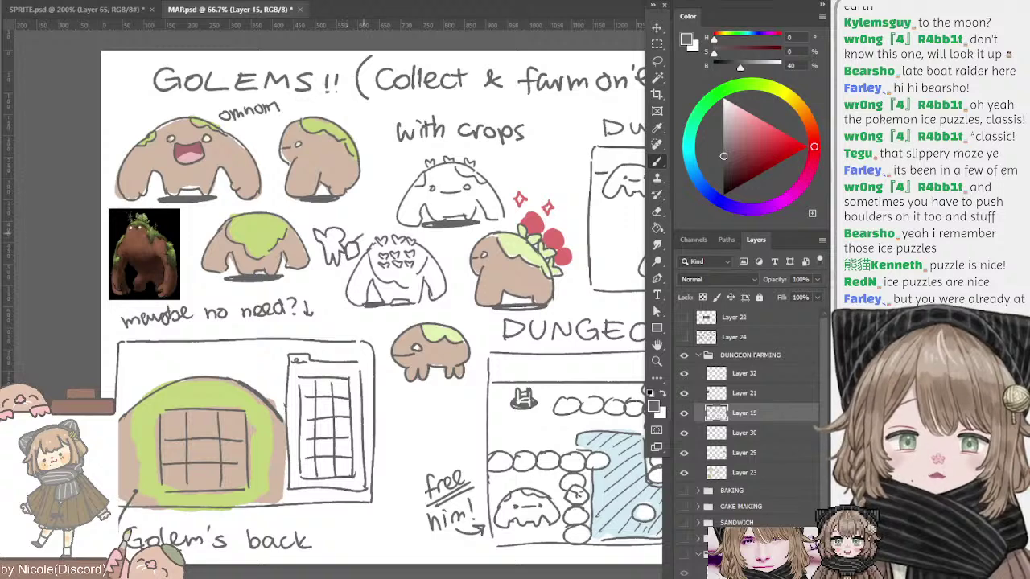
mouse_move(364, 234)
mouse_down()
mouse_move(359, 245)
mouse_move(364, 229)
mouse_up()
drag(359, 229, 370, 232)
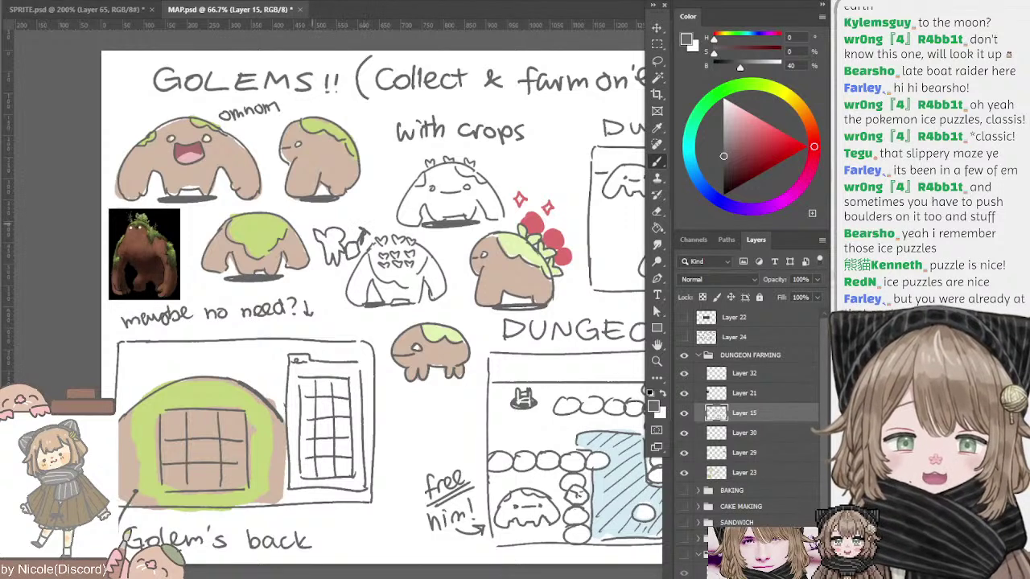
drag(313, 215, 302, 238)
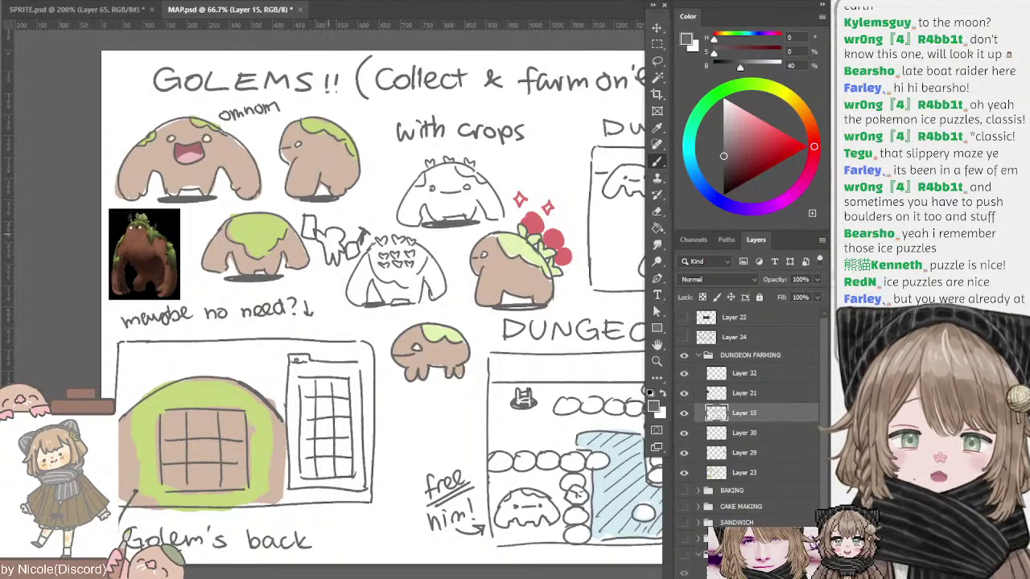
click(336, 234)
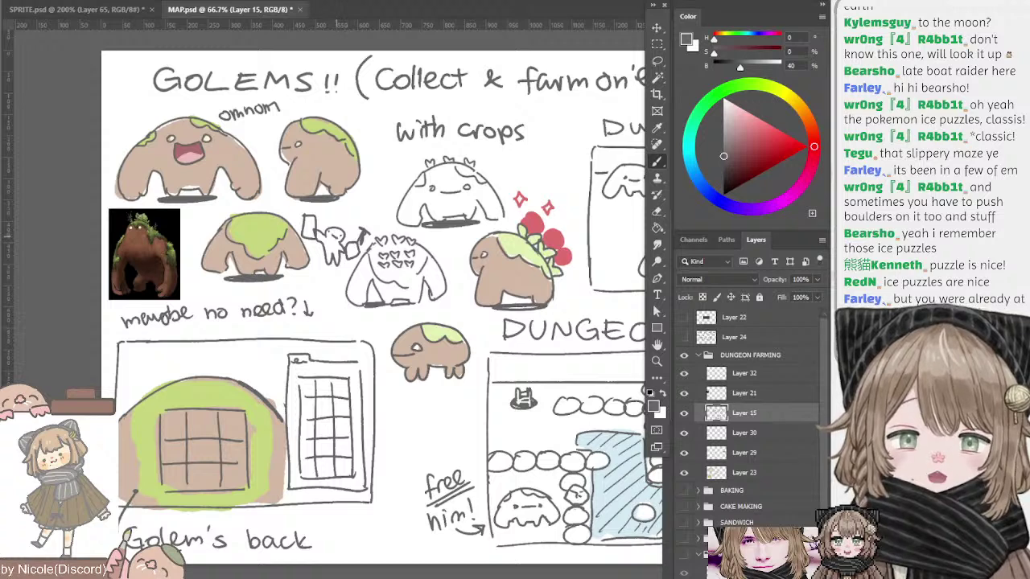
- On Layer 23, fill the planting grid on the golem's back with a darker soil brown, hue 26, saturation 26, brightness 60
drag(229, 360, 236, 360)
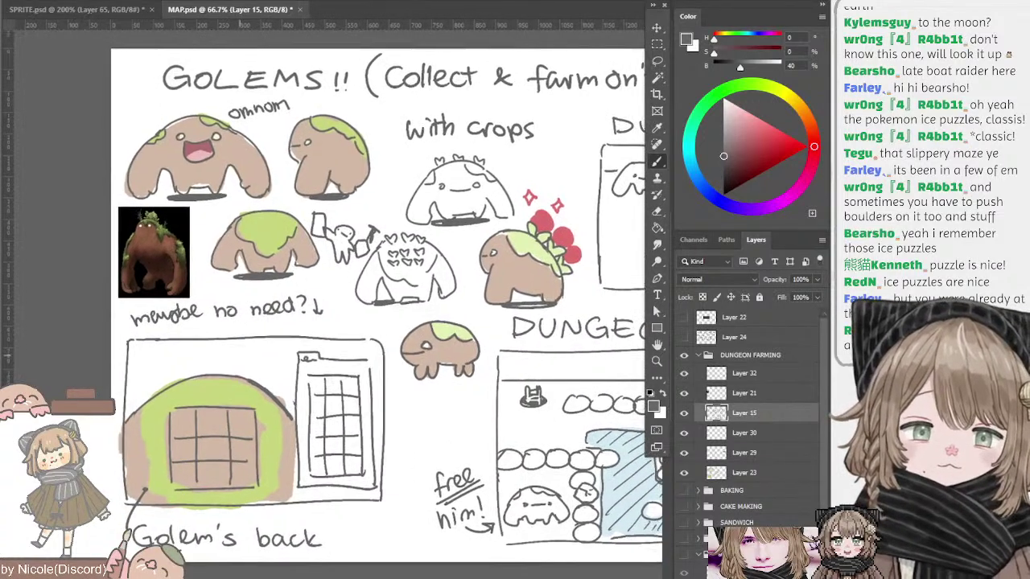
ctrl+click(264, 235)
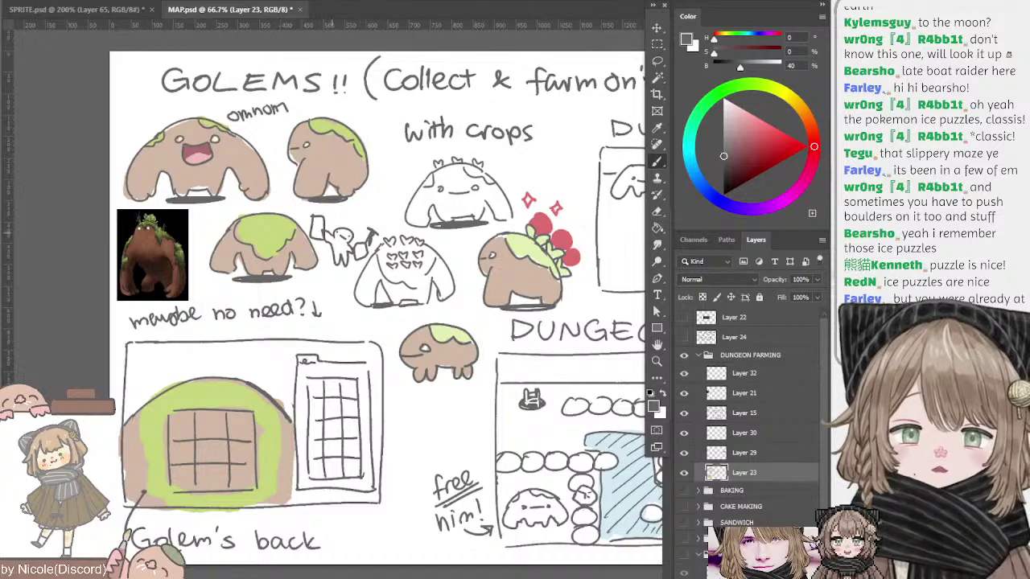
drag(331, 233, 287, 221)
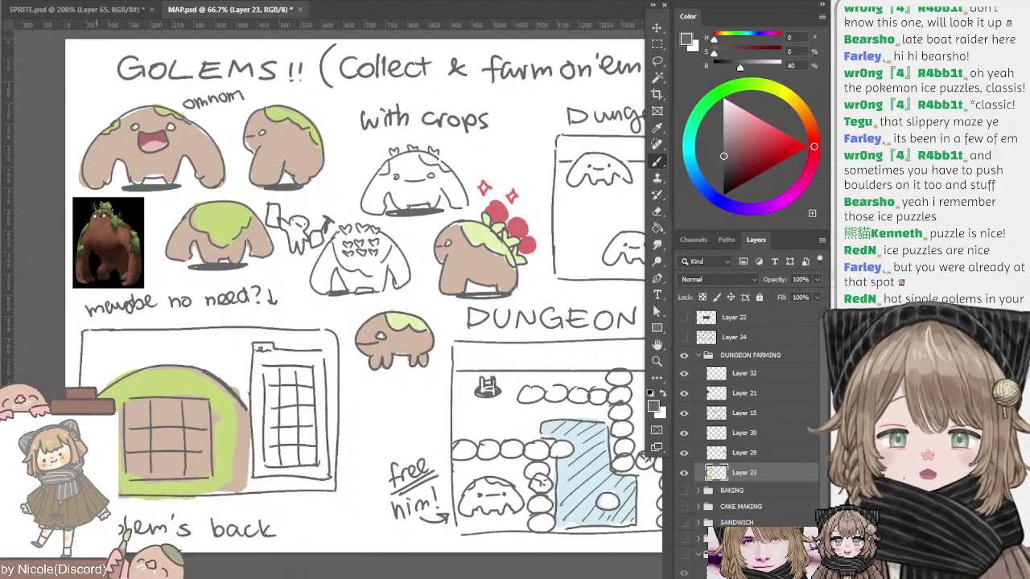
alt+click(94, 445)
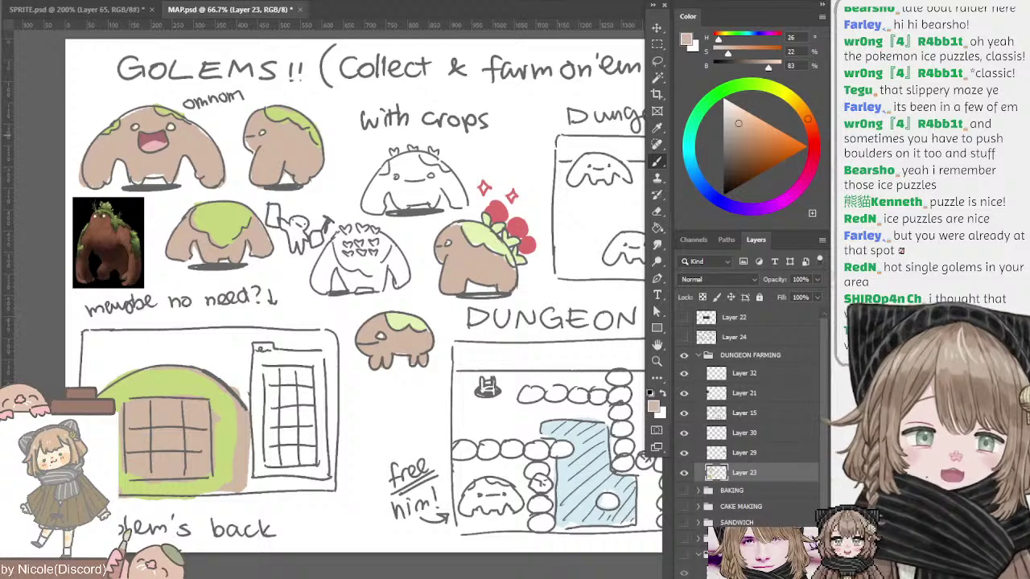
drag(737, 141, 736, 145)
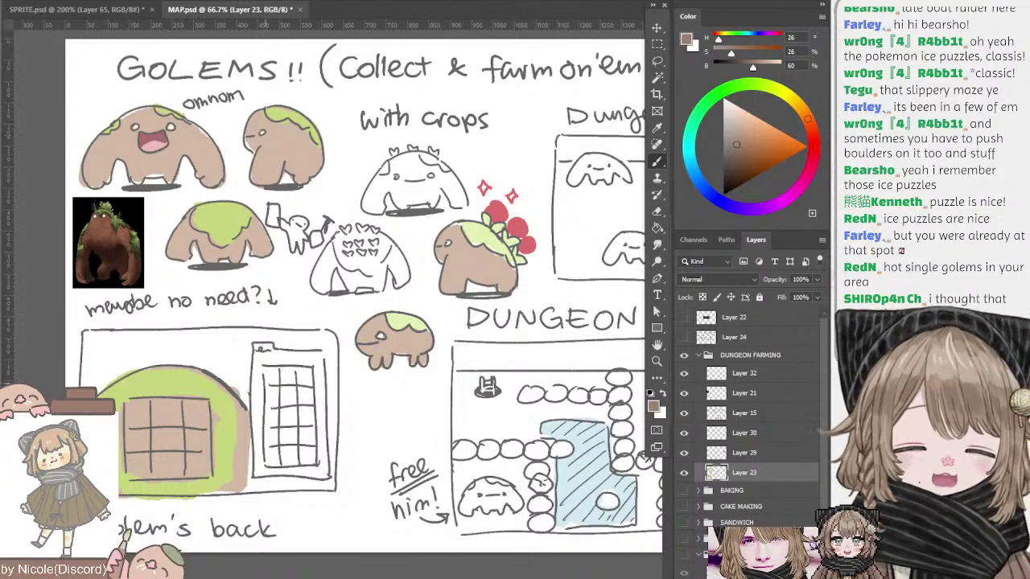
drag(132, 401, 141, 473)
mouse_move(161, 410)
mouse_down()
mouse_move(160, 475)
mouse_move(185, 417)
mouse_move(182, 473)
mouse_up()
drag(167, 418, 171, 474)
key(ctrl+z)
mouse_move(133, 405)
mouse_down()
mouse_move(202, 415)
mouse_move(204, 406)
mouse_up()
key(ctrl+z)
key(ctrl+z)
mouse_move(131, 405)
mouse_down()
mouse_move(202, 408)
mouse_move(199, 469)
mouse_move(131, 467)
mouse_move(130, 418)
mouse_move(154, 455)
mouse_move(159, 434)
mouse_move(184, 451)
mouse_up()
drag(185, 415, 187, 461)
drag(193, 441, 193, 459)
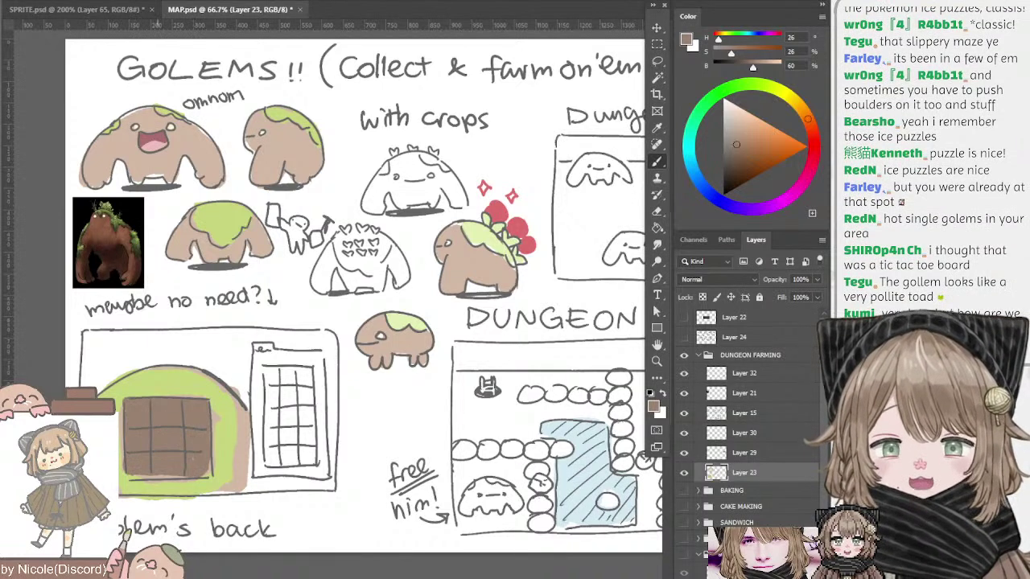
drag(125, 478, 209, 476)
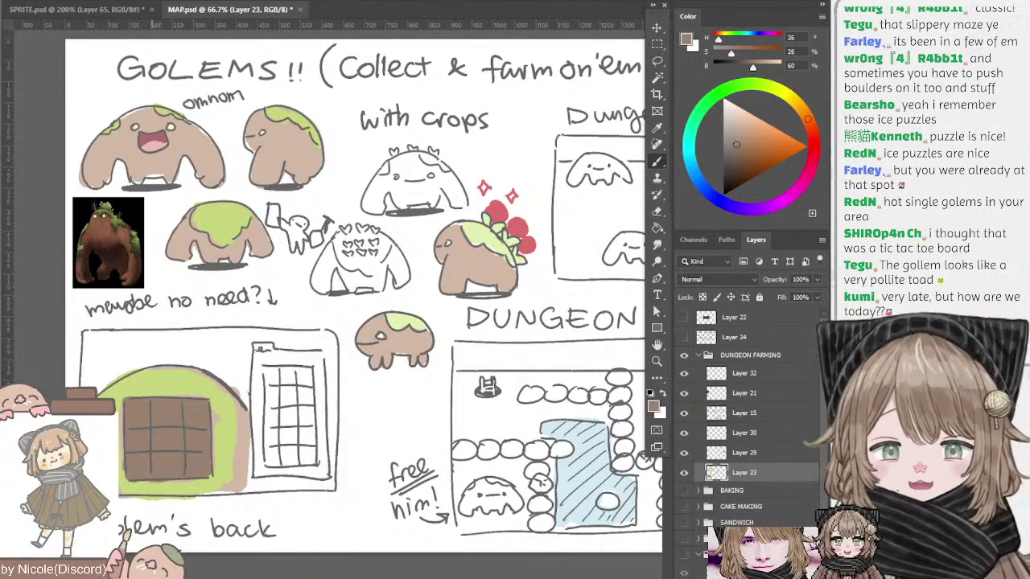
- Add a new layer clipped to Layer 15 and recolour the planting grid's inner lines light brown, hue 26, saturation 22, brightness 83
ctrl+click(151, 428)
key(ctrl+alt+shift+n)
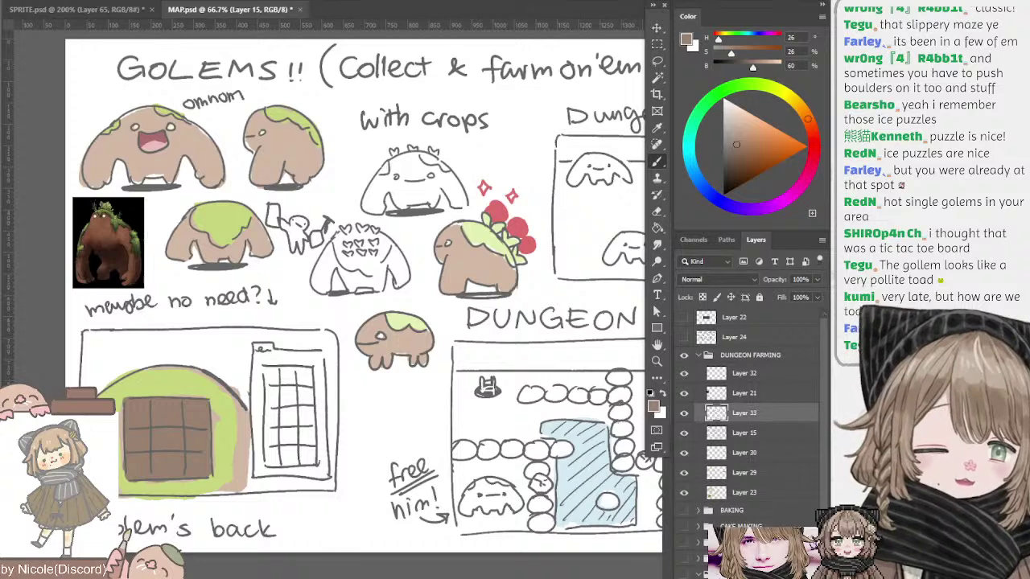
key(ctrl+alt+g)
click(738, 123)
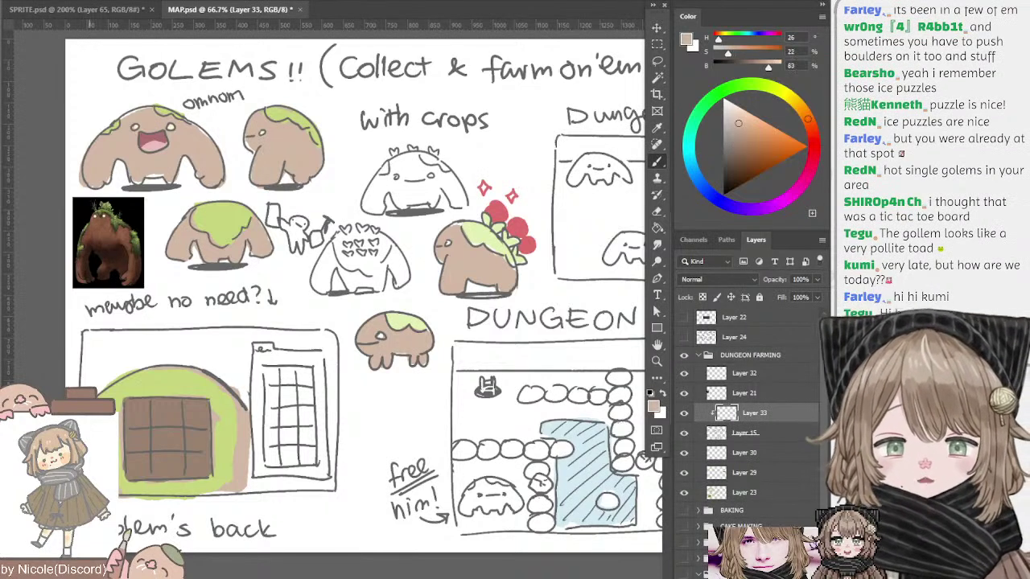
drag(130, 430, 173, 429)
mouse_move(150, 434)
mouse_down()
mouse_move(150, 403)
mouse_move(182, 439)
mouse_up()
mouse_move(171, 428)
mouse_down()
mouse_move(193, 429)
mouse_move(185, 450)
mouse_move(129, 452)
mouse_up()
drag(150, 439, 150, 473)
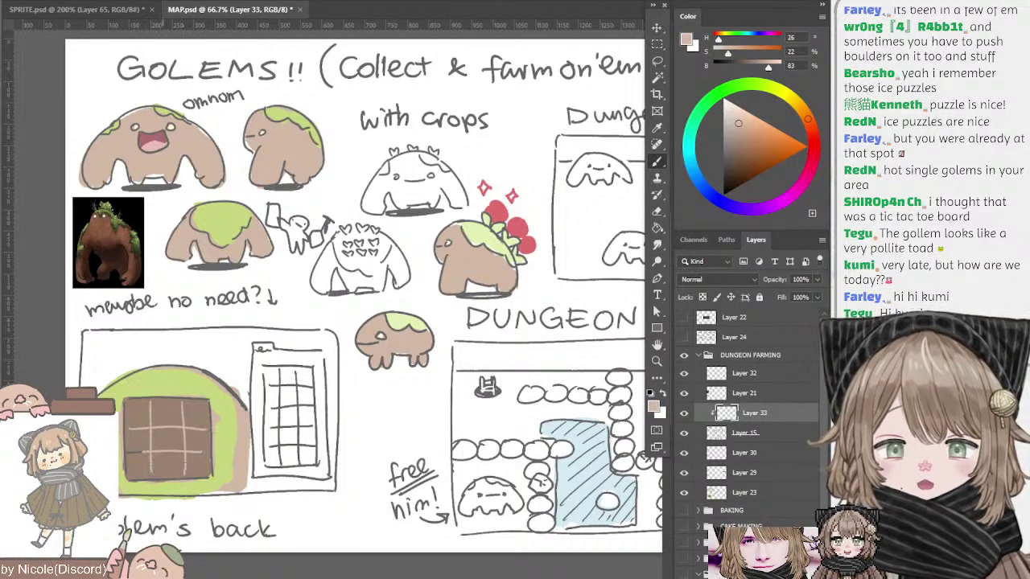
- On Layer 23, repaint the moss on the small four-legged golem and the berry-bearing golem with the sampled light green
key(l)
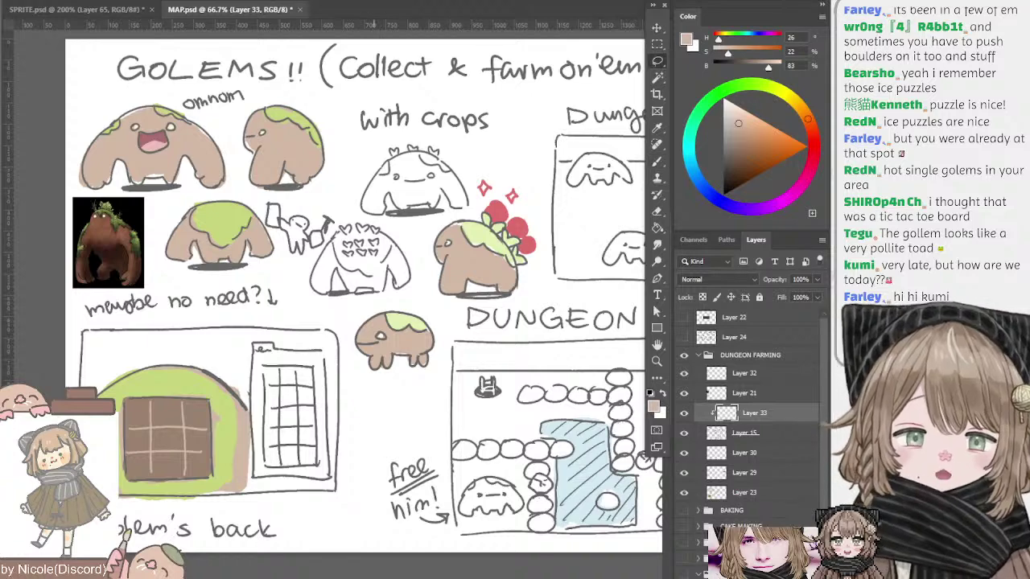
mouse_move(381, 322)
mouse_down()
mouse_move(475, 387)
mouse_move(376, 337)
mouse_up()
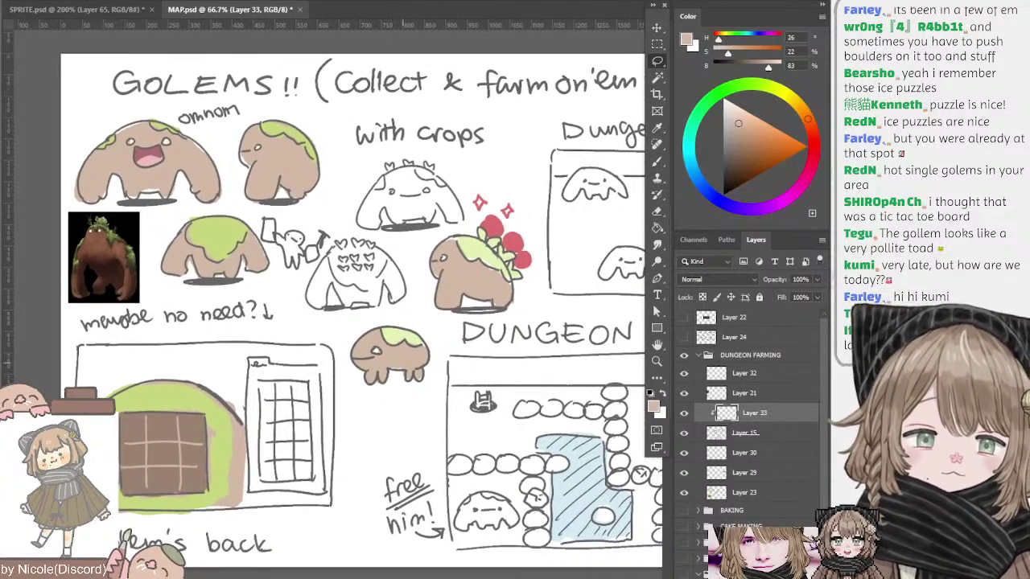
ctrl+click(391, 338)
key(b)
alt+click(389, 334)
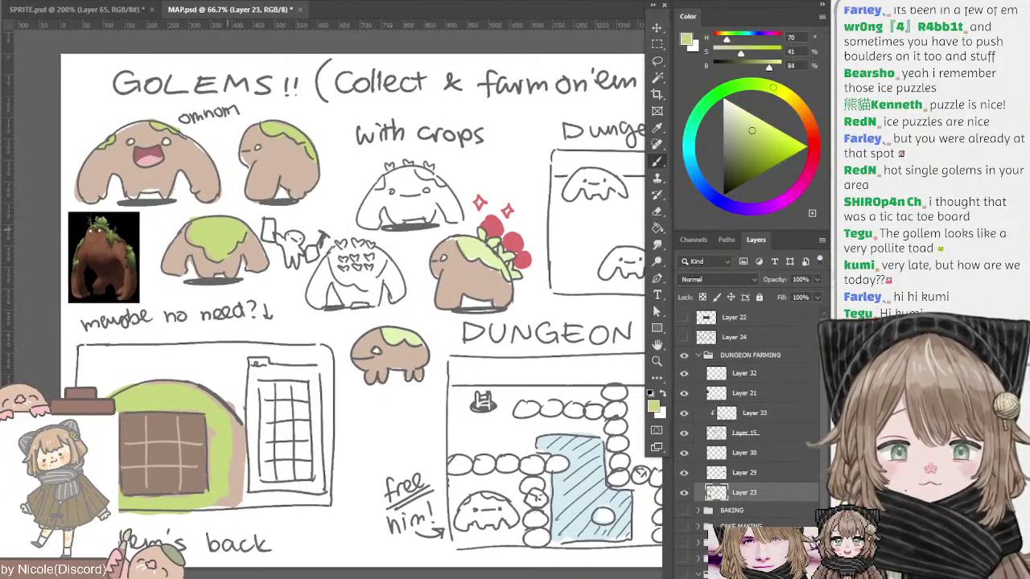
key(l)
key(b)
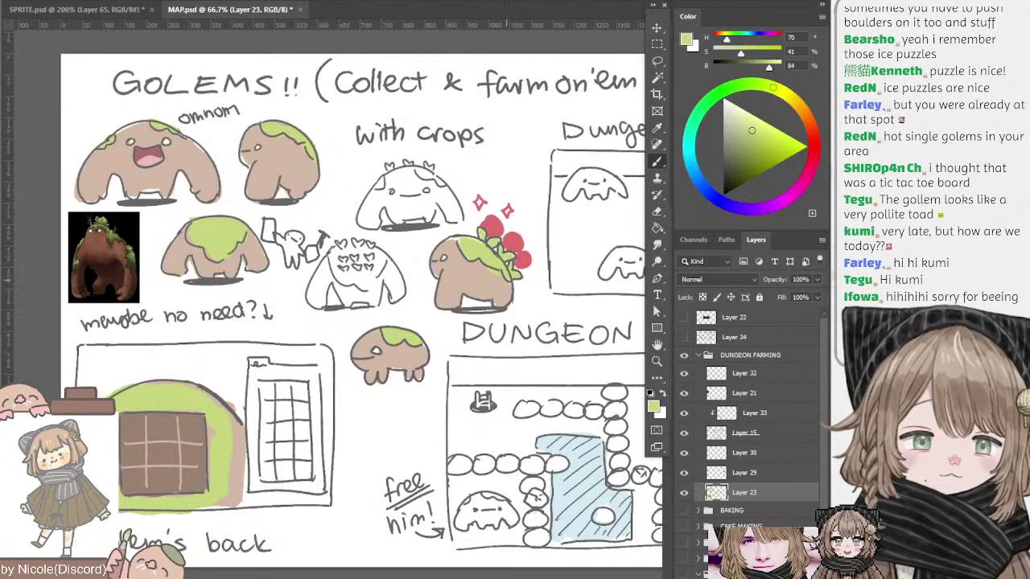
- Look over the dungeon sketches, hide the DUNGEON FARMING group, preview BAKING, and show only the CAKE MAKING group
drag(506, 280, 401, 285)
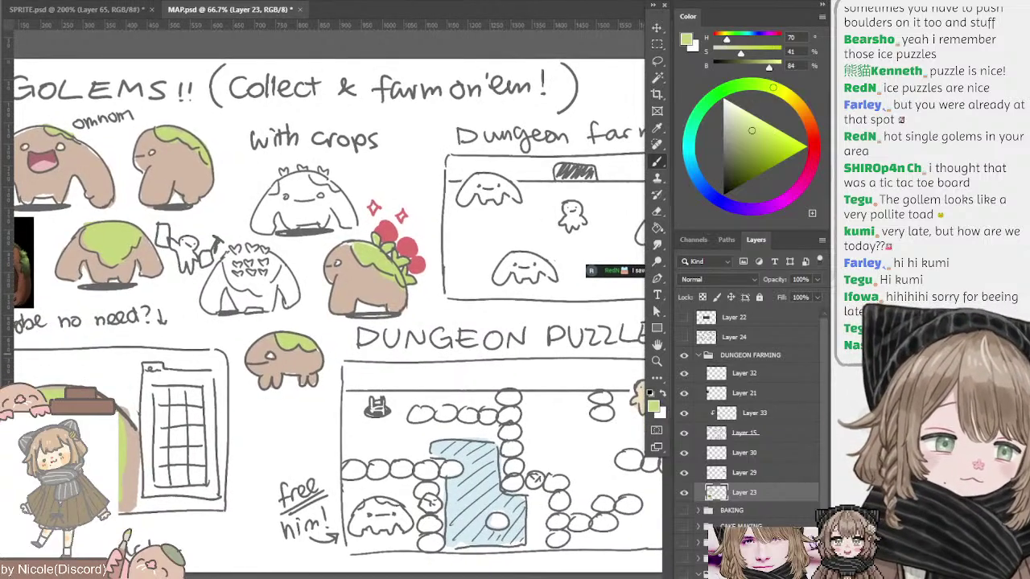
drag(435, 351, 518, 336)
scroll(333, 306, right, 3)
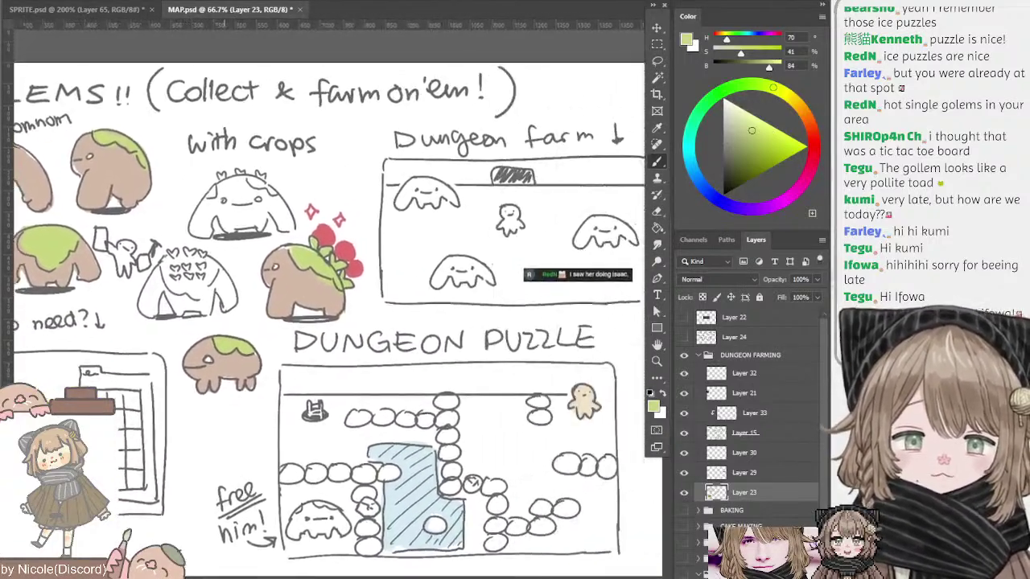
drag(229, 321, 283, 320)
scroll(333, 306, right, 1)
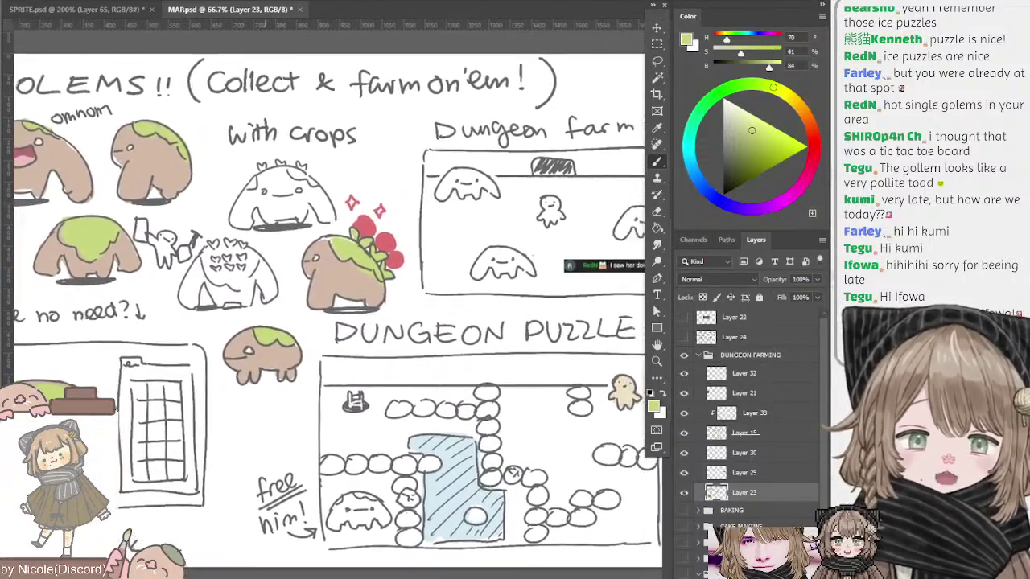
click(698, 354)
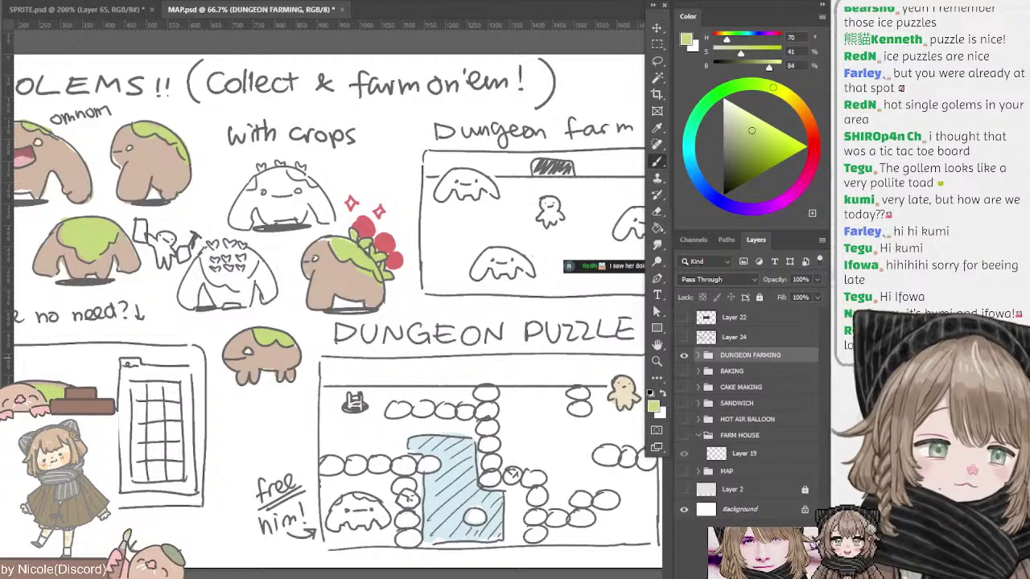
click(684, 355)
click(684, 371)
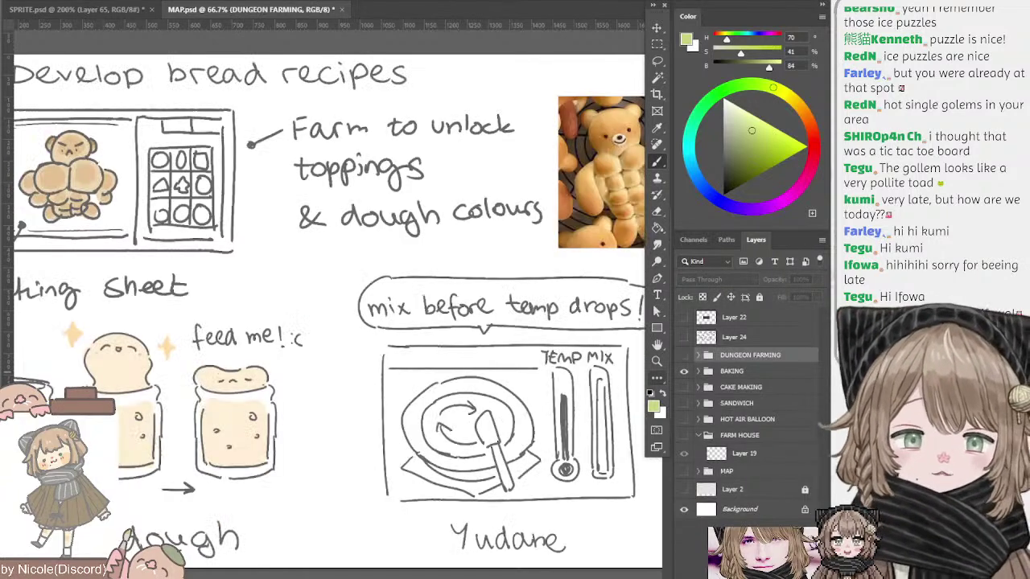
click(684, 371)
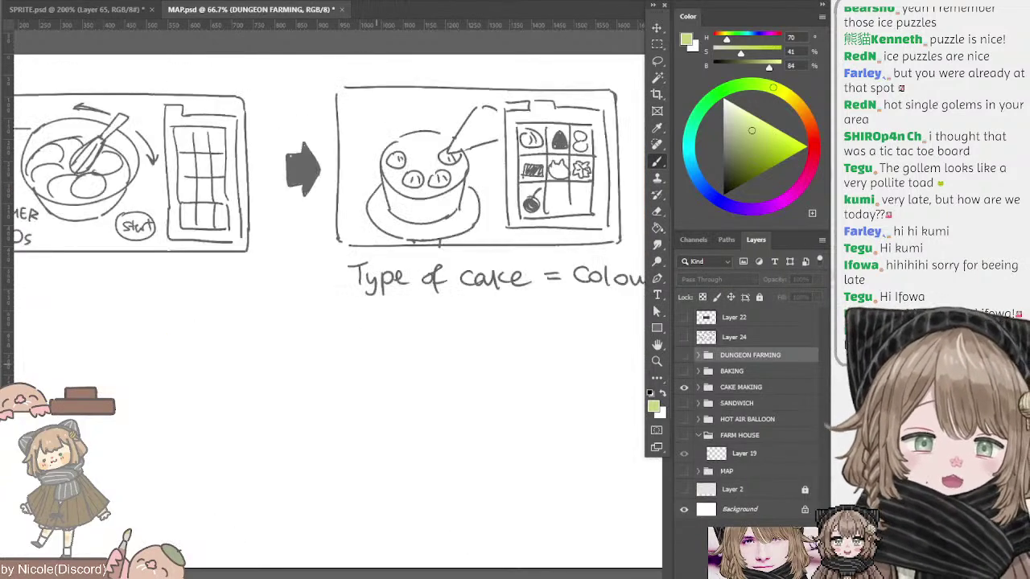
- Examine the cake mixing and cake decorating sketches up close, with Layer 20 as the active layer
mouse_move(377, 365)
mouse_down()
mouse_move(521, 402)
mouse_move(402, 390)
mouse_move(461, 448)
mouse_move(443, 452)
mouse_up()
key(ctrl+plus)
mouse_move(172, 246)
mouse_down()
mouse_move(338, 318)
mouse_move(341, 348)
mouse_up()
drag(469, 283, 266, 259)
drag(601, 252, 375, 234)
scroll(330, 306, right, 3)
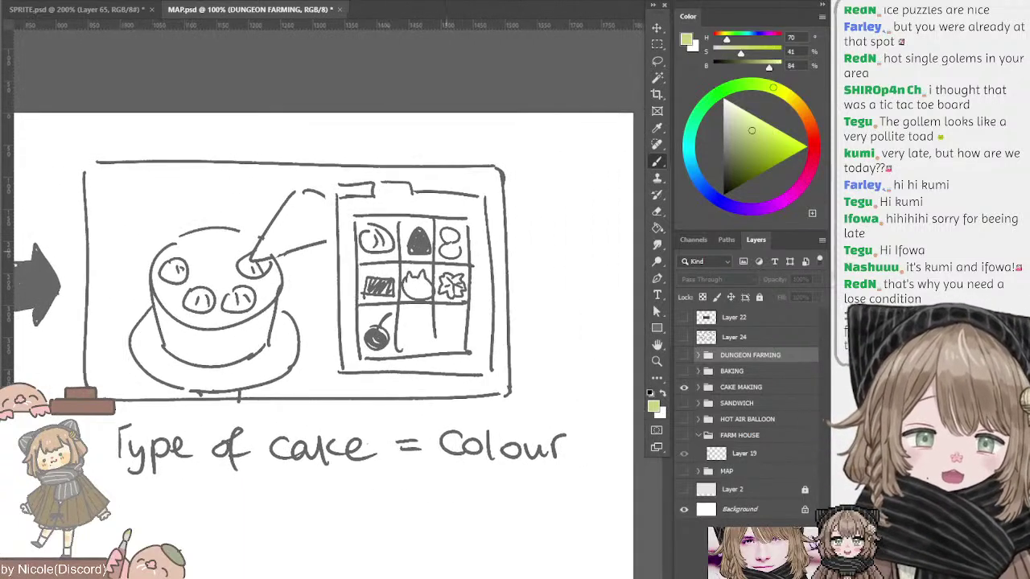
ctrl+click(420, 244)
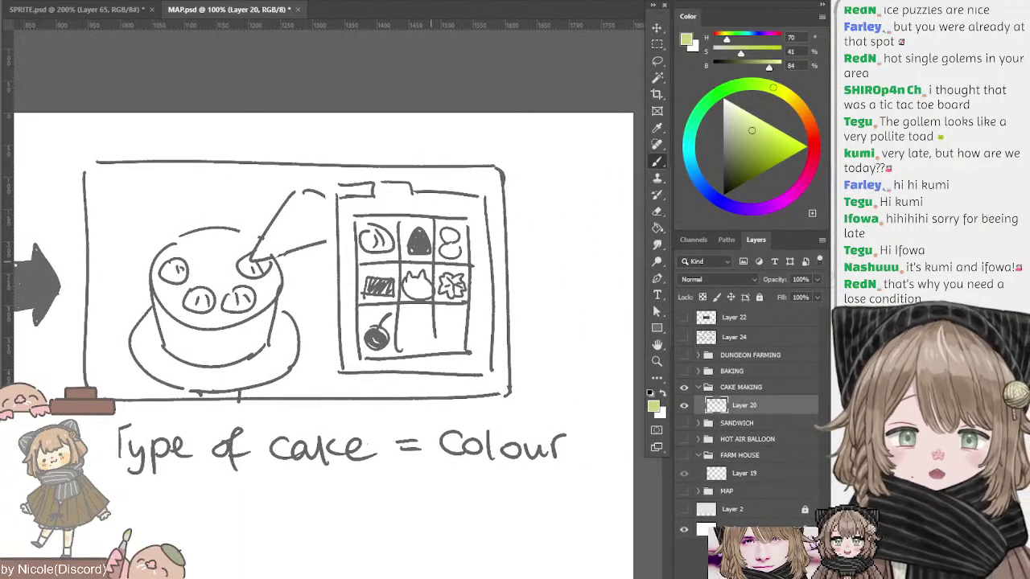
scroll(330, 306, left, 8)
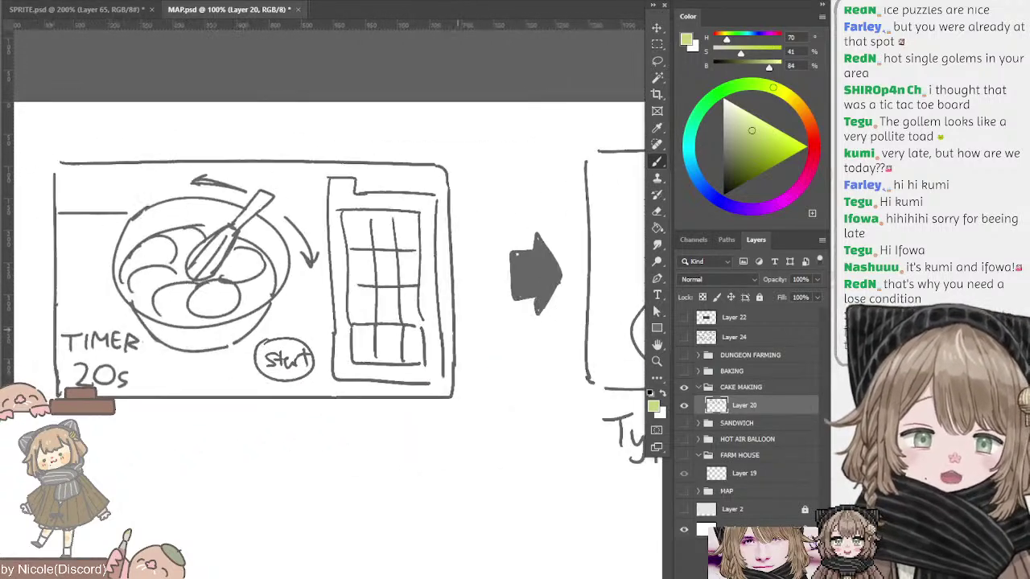
scroll(330, 306, right, 6)
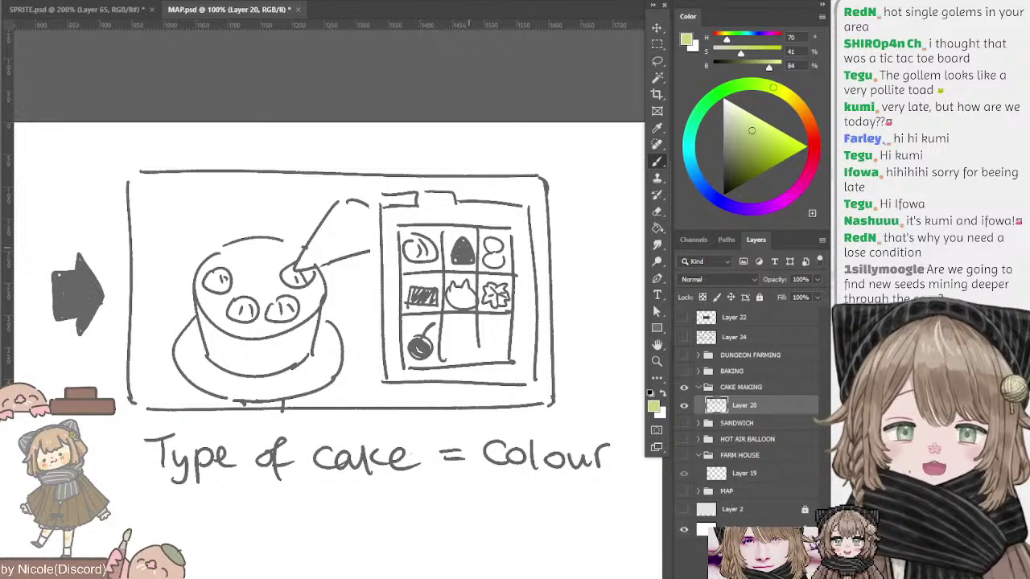
- Handwrite "sticky business" below the "Type of cake = Colour" caption on Layer 20, using the sketch's dark grey
alt+click(462, 252)
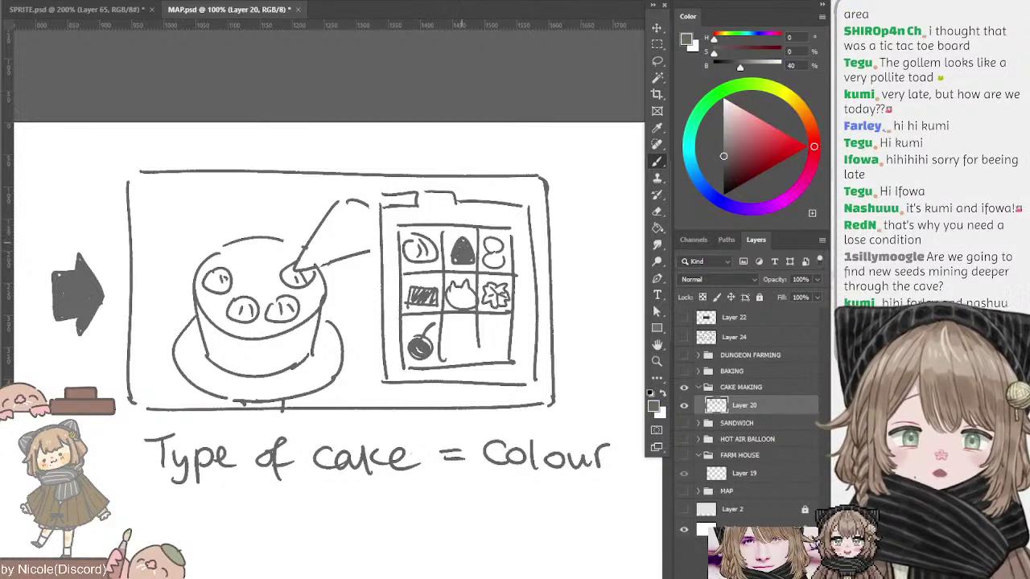
scroll(330, 306, down, 3)
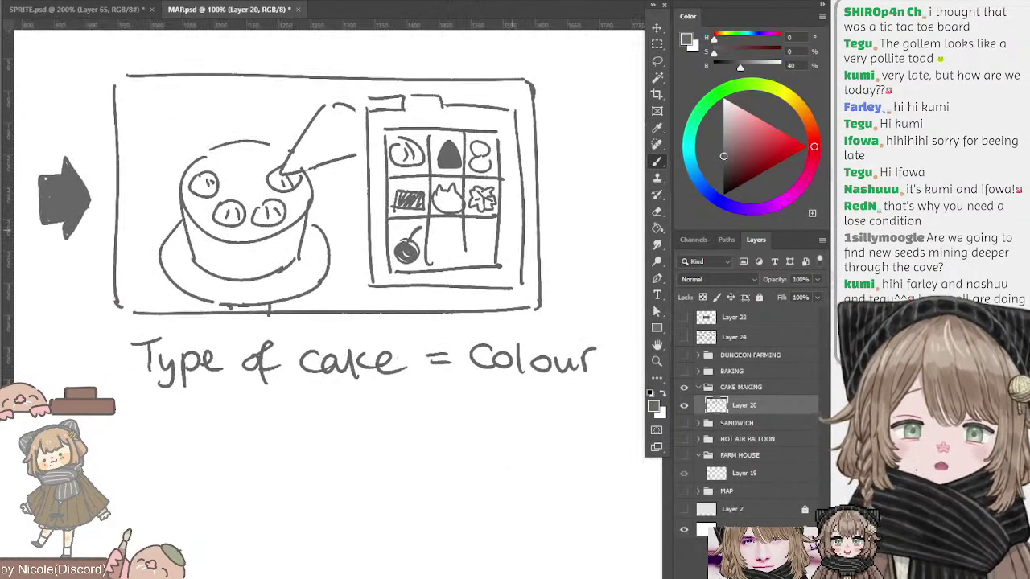
mouse_move(138, 450)
mouse_down()
mouse_move(264, 408)
mouse_move(229, 477)
mouse_move(167, 512)
mouse_up()
drag(218, 464, 234, 511)
mouse_move(200, 486)
mouse_down()
mouse_move(237, 490)
mouse_move(249, 512)
mouse_up()
drag(242, 473, 280, 511)
mouse_move(290, 467)
mouse_down()
mouse_move(288, 509)
mouse_move(315, 511)
mouse_up()
drag(318, 485, 325, 532)
drag(399, 465, 404, 514)
mouse_move(434, 488)
mouse_down()
mouse_move(450, 515)
mouse_move(470, 489)
mouse_up()
drag(492, 487, 470, 515)
drag(402, 322, 321, 265)
mouse_move(424, 431)
mouse_down()
mouse_move(466, 455)
mouse_move(504, 453)
mouse_up()
key(ctrl+z)
drag(549, 427, 528, 454)
scroll(329, 241, down, 5)
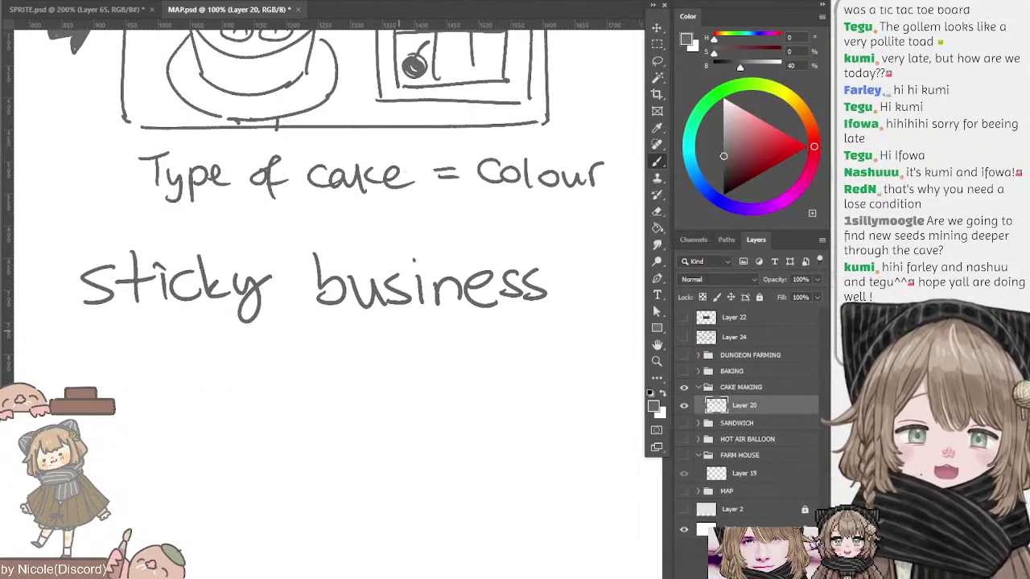
mouse_move(193, 348)
mouse_down()
mouse_move(217, 365)
mouse_move(283, 253)
mouse_move(269, 313)
mouse_up()
scroll(330, 241, up, 7)
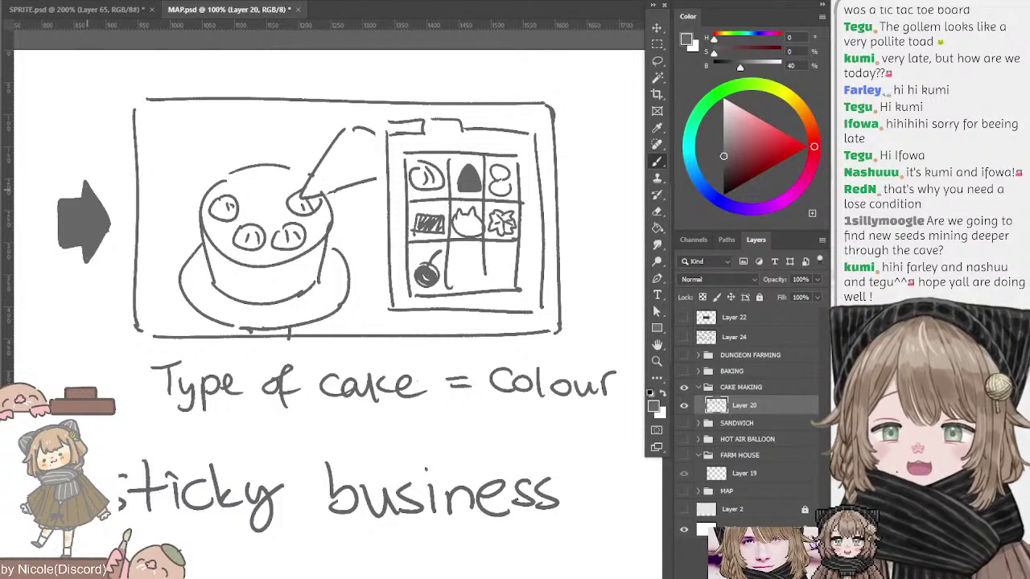
scroll(322, 242, down, 5)
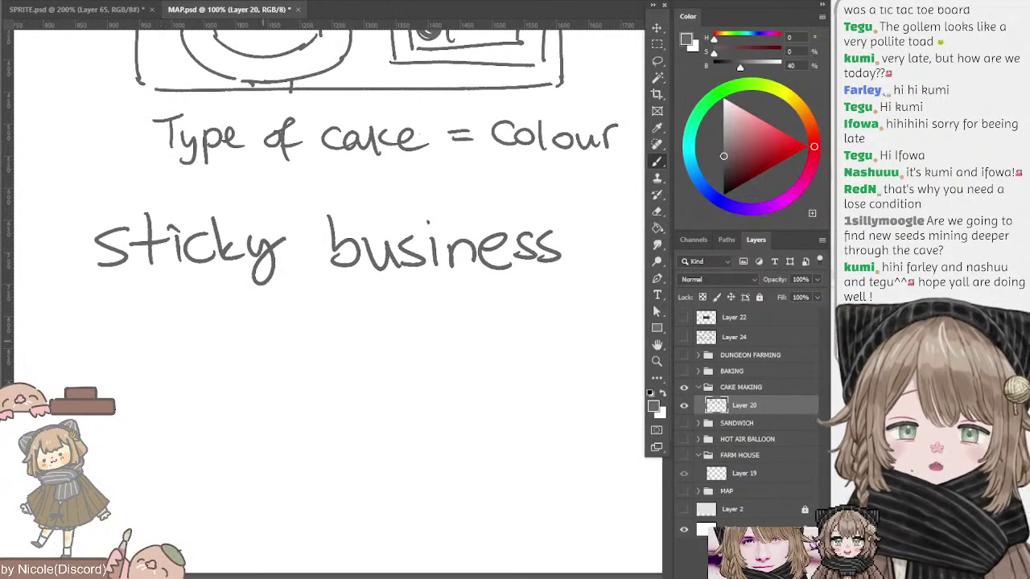
- Sketch a ringed planet below the "sticky business" note on Layer 20, discarding the arrow beside its ring
mouse_move(263, 340)
mouse_down()
mouse_move(324, 328)
mouse_move(312, 327)
mouse_up()
mouse_move(234, 328)
mouse_down()
mouse_move(219, 409)
mouse_move(210, 342)
mouse_move(185, 389)
mouse_move(281, 357)
mouse_up()
key(ctrl+z)
mouse_move(203, 370)
mouse_down()
mouse_move(276, 358)
mouse_move(273, 325)
mouse_move(316, 282)
mouse_move(303, 333)
mouse_up()
key(ctrl+z)
key(ctrl+z)
key(ctrl+z)
key(ctrl+z)
drag(333, 278, 282, 304)
mouse_move(285, 291)
mouse_down()
mouse_move(281, 304)
mouse_move(304, 309)
mouse_up()
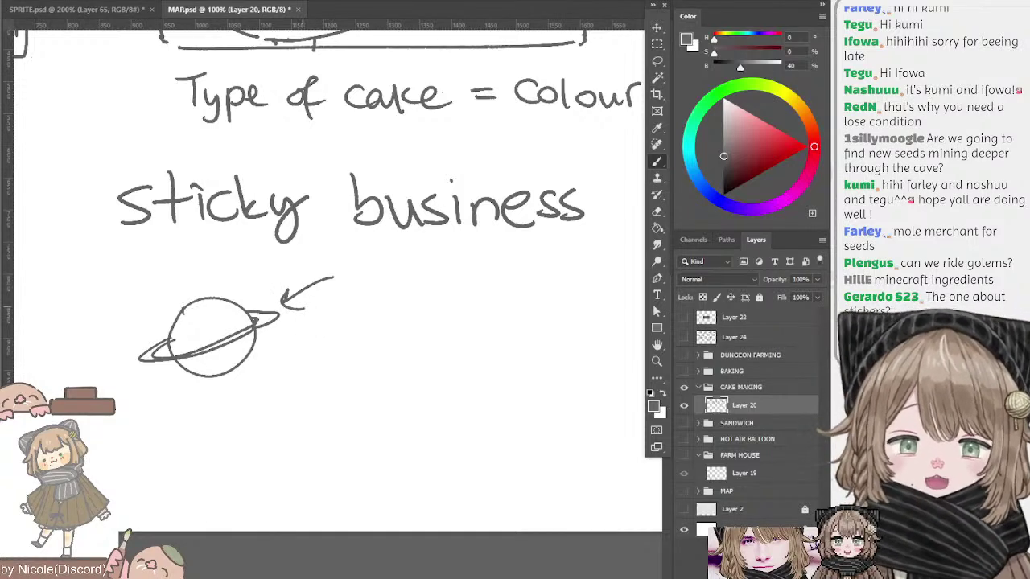
key(ctrl+z)
- Sketch a smiling cat head beside the ringed planet and draw a plus sign between the two
mouse_move(396, 317)
mouse_down()
mouse_move(447, 309)
mouse_move(397, 320)
mouse_up()
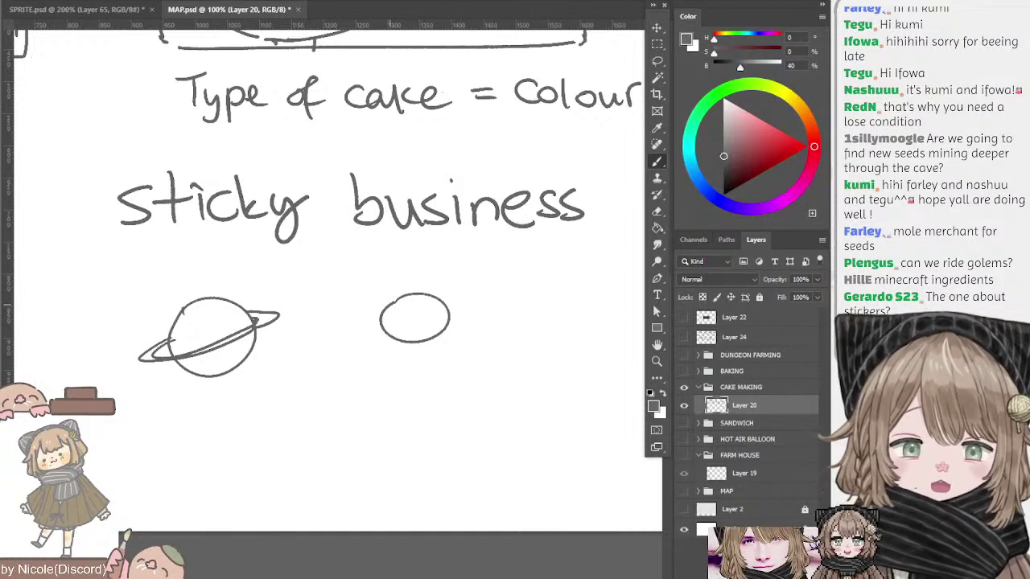
key(ctrl+z)
mouse_move(333, 298)
mouse_down()
mouse_move(319, 326)
mouse_move(352, 319)
mouse_move(358, 306)
mouse_move(399, 325)
mouse_move(317, 323)
mouse_move(365, 329)
mouse_up()
key(ctrl+z)
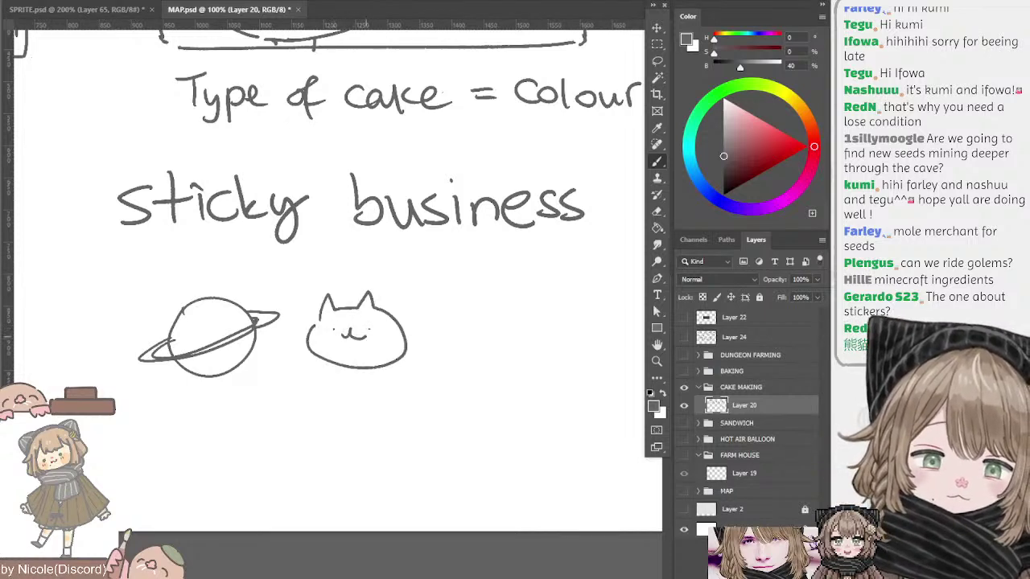
key(ctrl+z)
drag(286, 329, 282, 359)
drag(272, 346, 292, 345)
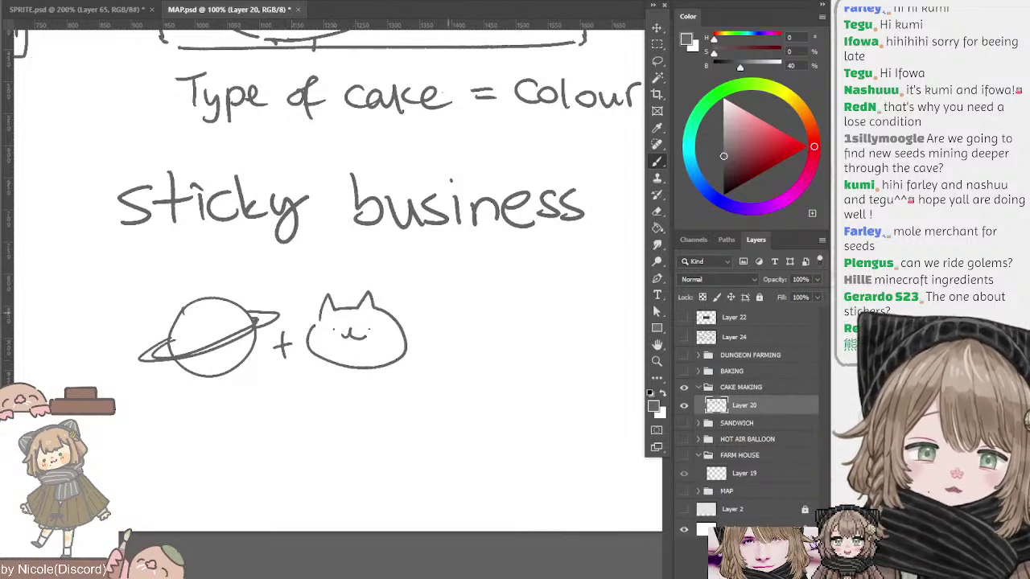
- Draw an equals sign after the cat head, followed by a ringed planet with the cat peeking out from behind it
drag(448, 315, 470, 314)
mouse_move(449, 327)
mouse_down()
mouse_move(477, 326)
mouse_move(376, 332)
mouse_up()
mouse_move(434, 299)
mouse_down()
mouse_move(407, 355)
mouse_move(506, 313)
mouse_move(492, 311)
mouse_up()
key(ctrl+z)
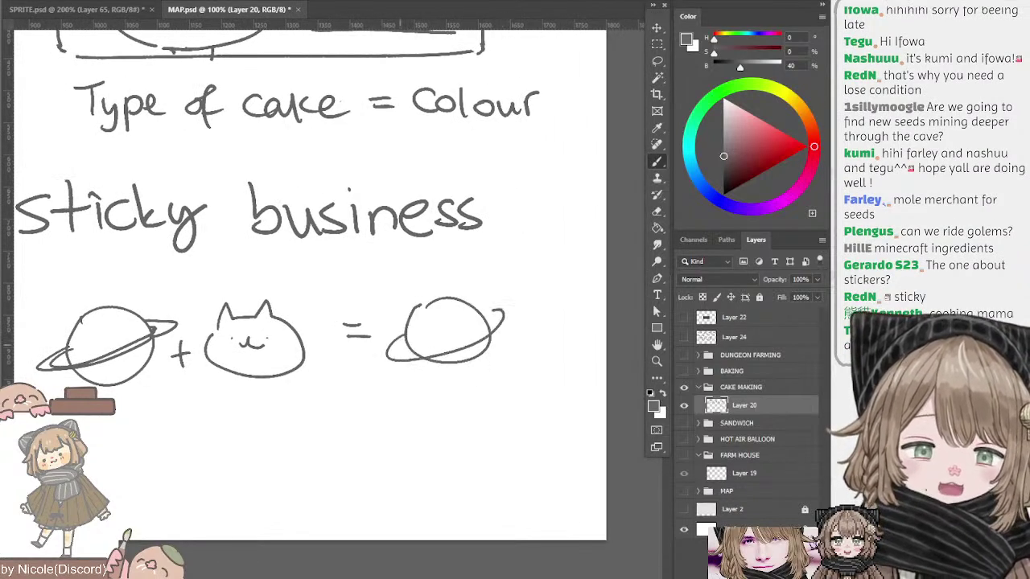
drag(400, 354, 500, 314)
mouse_move(434, 286)
mouse_down()
mouse_move(441, 268)
mouse_move(484, 282)
mouse_move(501, 305)
mouse_move(426, 304)
mouse_move(468, 296)
mouse_up()
key(ctrl+z)
key(ctrl+z)
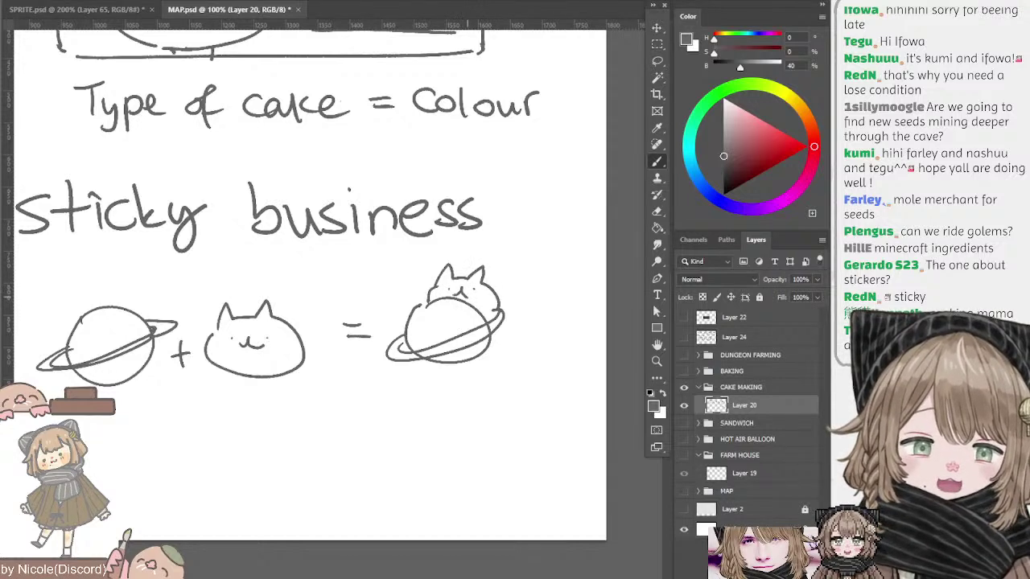
- Sketch an open-lidded box containing the cat-and-planet sticker below the sticker equation
drag(381, 330, 487, 243)
drag(195, 346, 299, 343)
key(ctrl+z)
mouse_move(182, 374)
mouse_down()
mouse_move(289, 375)
mouse_move(184, 372)
mouse_move(219, 384)
mouse_up()
key(ctrl+z)
key(ctrl+z)
mouse_move(211, 398)
mouse_down()
mouse_move(241, 404)
mouse_move(243, 374)
mouse_move(258, 380)
mouse_move(259, 392)
mouse_move(243, 378)
mouse_move(252, 378)
mouse_move(248, 401)
mouse_up()
key(ctrl+z)
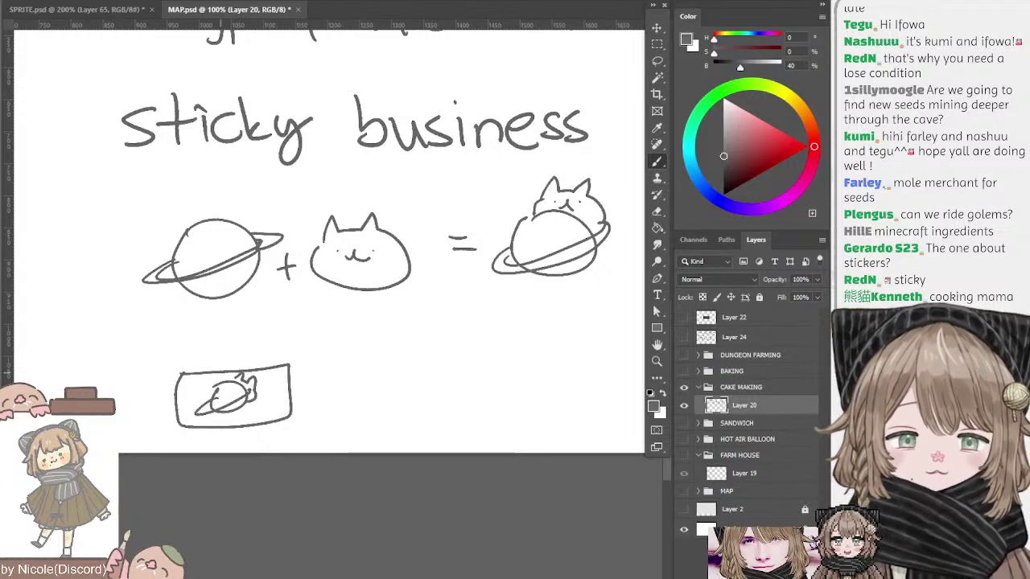
mouse_move(185, 375)
mouse_down()
mouse_move(176, 330)
mouse_move(285, 359)
mouse_up()
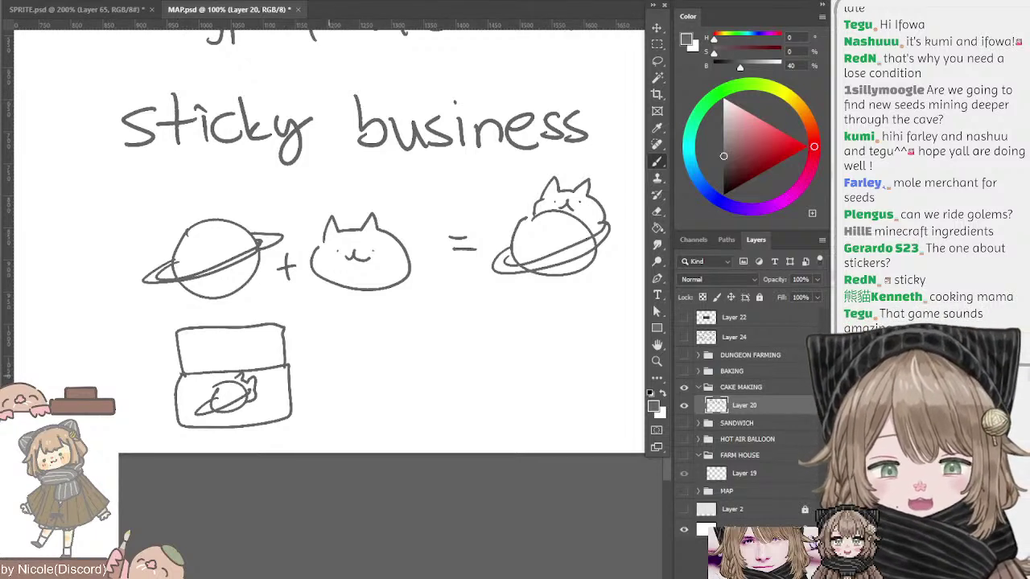
- Sketch the outline of a mailbox with a rounded top and visible side face beside the open box
mouse_move(329, 386)
mouse_down()
mouse_move(347, 325)
mouse_move(392, 313)
mouse_move(336, 383)
mouse_move(334, 416)
mouse_up()
key(ctrl+z)
key(ctrl+z)
mouse_move(346, 325)
mouse_down()
mouse_move(408, 322)
mouse_move(402, 399)
mouse_up()
key(ctrl+z)
key(ctrl+z)
key(ctrl+z)
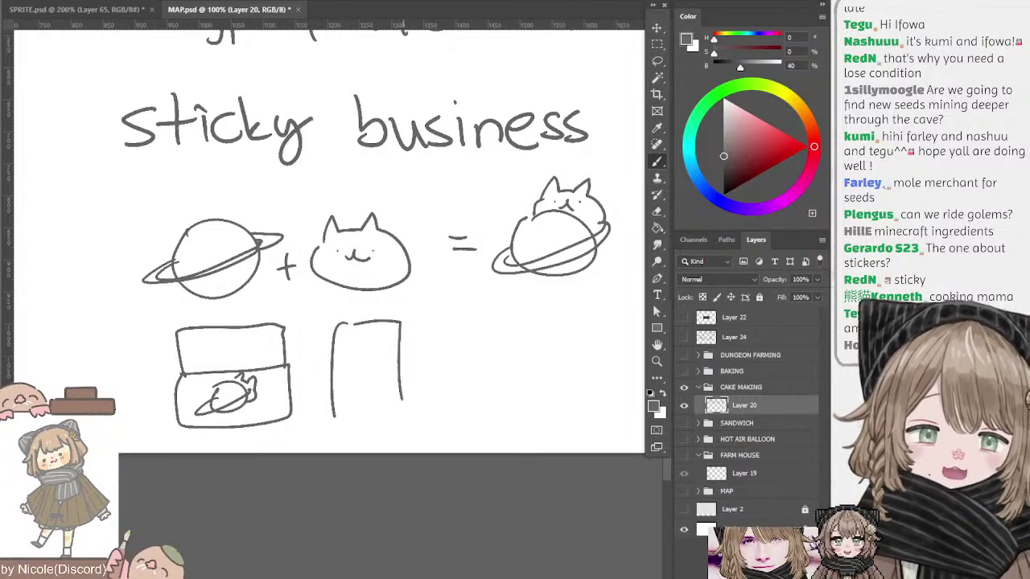
key(ctrl+z)
mouse_move(401, 323)
mouse_down()
mouse_move(406, 416)
mouse_move(425, 386)
mouse_move(421, 415)
mouse_move(395, 357)
mouse_move(398, 420)
mouse_up()
key(ctrl+z)
key(ctrl+z)
key(ctrl+z)
key(ctrl+z)
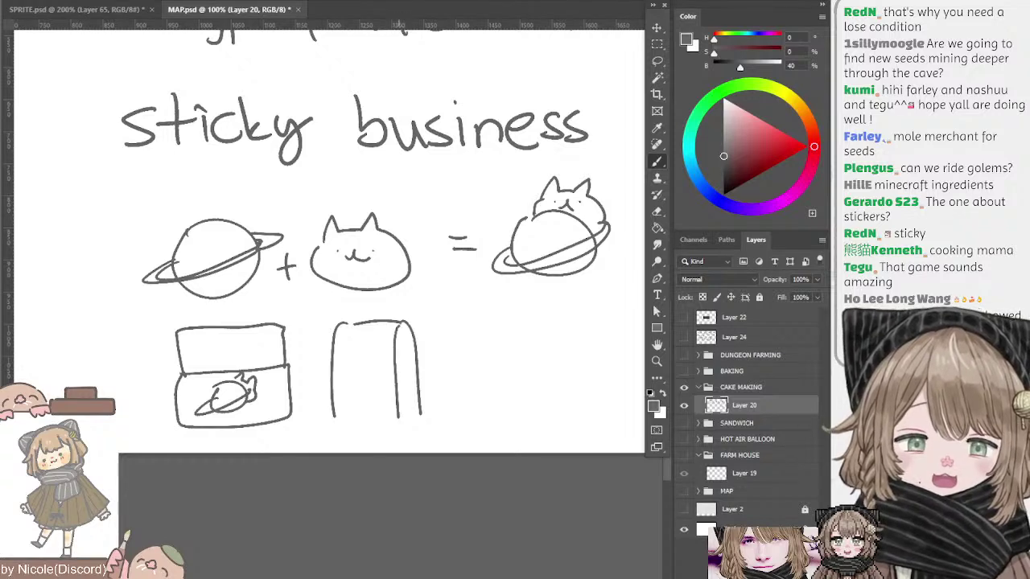
key(ctrl+z)
mouse_move(335, 417)
mouse_down()
mouse_move(433, 412)
mouse_move(420, 413)
mouse_up()
key(ctrl+z)
- Draw a thick horizontal mail slot across the upper front of the mailbox
mouse_move(337, 353)
mouse_down()
mouse_move(391, 353)
mouse_move(339, 358)
mouse_move(382, 356)
mouse_up()
key(ctrl+z)
drag(477, 308, 446, 339)
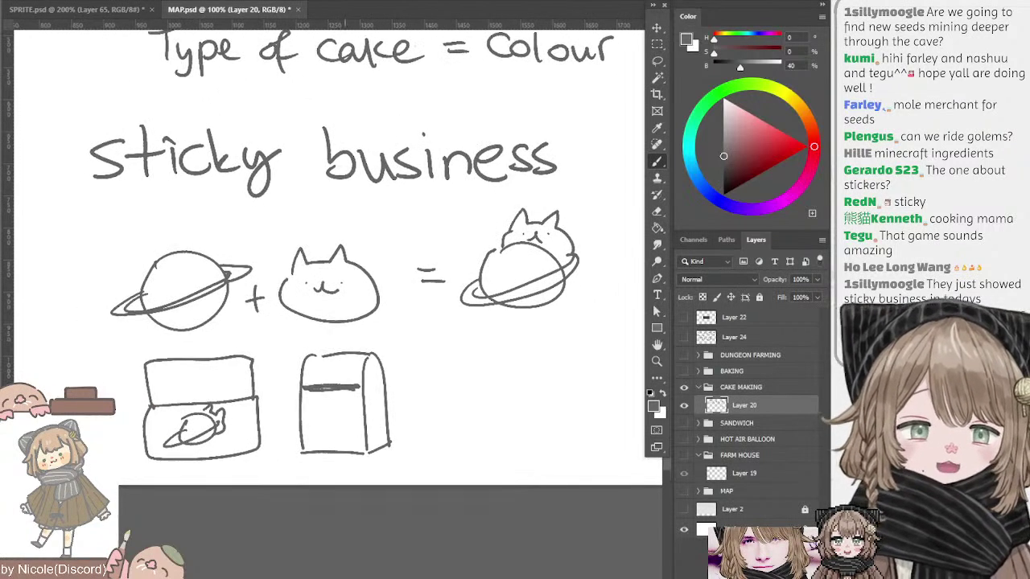
drag(321, 390, 359, 389)
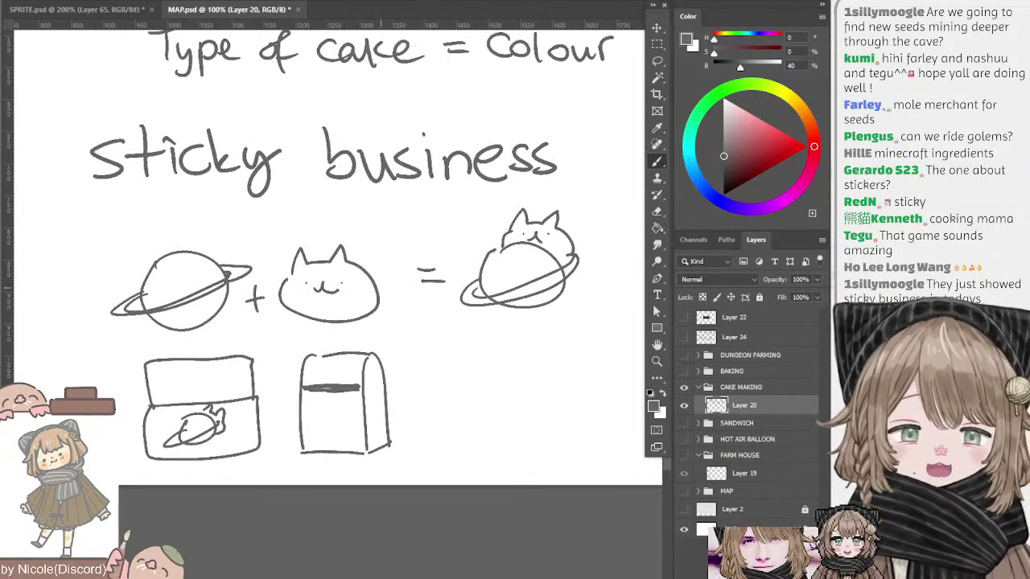
drag(422, 301, 449, 287)
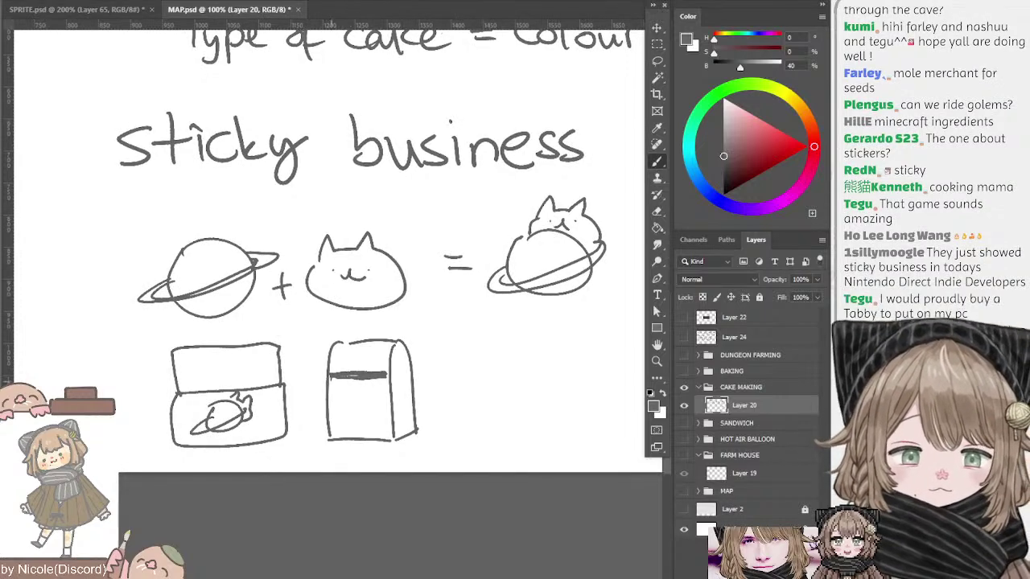
drag(330, 378, 379, 376)
key(ctrl+z)
key(ctrl+z)
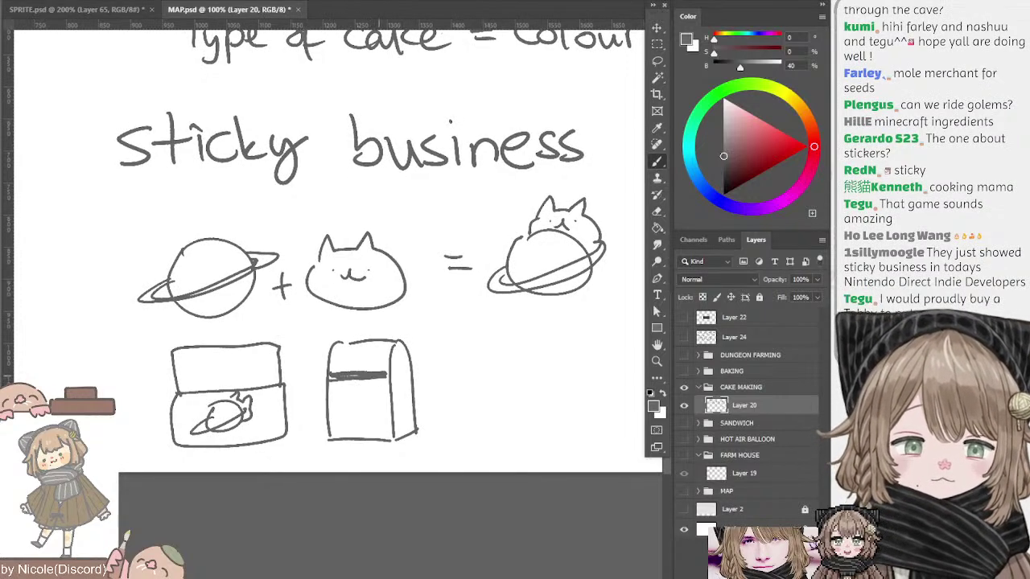
key(ctrl+z)
- Draw a short post under the bottom edge of the mailbox
drag(457, 317, 417, 305)
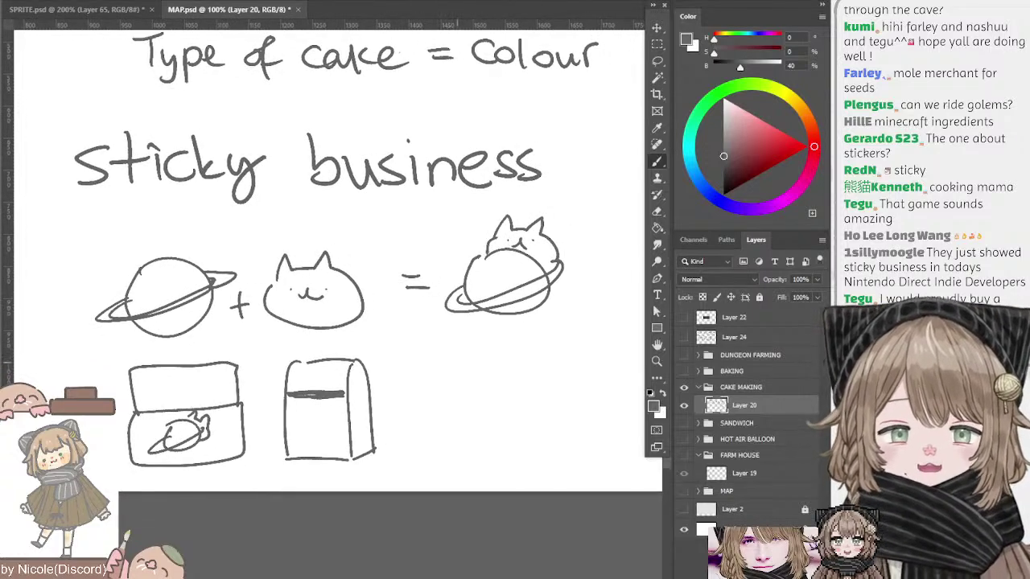
mouse_move(434, 357)
mouse_down()
mouse_move(406, 379)
mouse_move(410, 393)
mouse_move(423, 356)
mouse_move(471, 335)
mouse_up()
mouse_move(312, 436)
mouse_down()
mouse_move(312, 455)
mouse_move(339, 450)
mouse_move(345, 436)
mouse_move(323, 448)
mouse_move(344, 436)
mouse_up()
key(ctrl+z)
key(ctrl+z)
key(ctrl+z)
drag(343, 371, 361, 389)
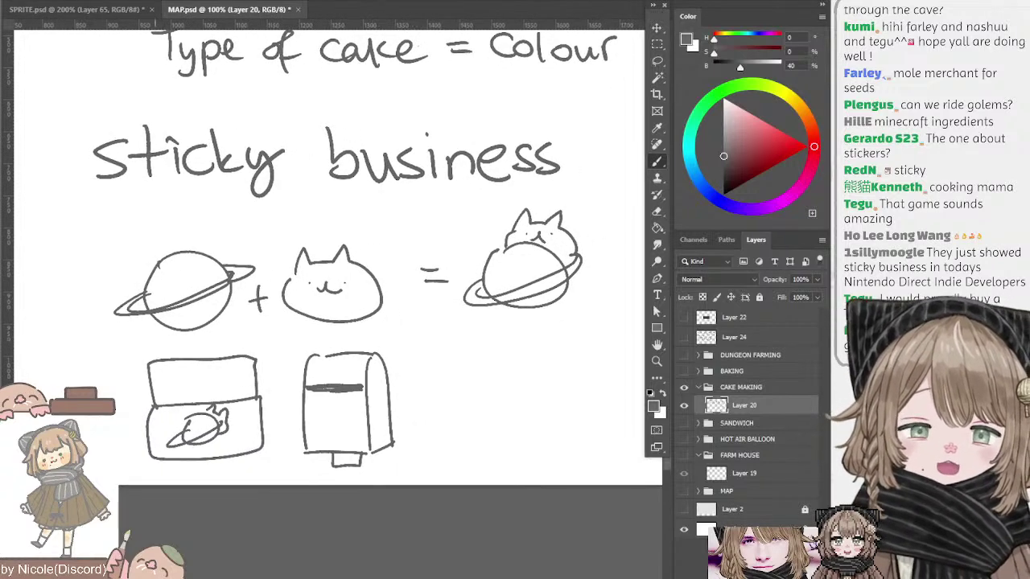
- Add a front thickness strip along the bottom of the open box and inner edges around its sticker
mouse_move(153, 458)
mouse_down()
mouse_move(256, 471)
mouse_move(256, 454)
mouse_up()
mouse_move(367, 265)
mouse_down()
mouse_move(425, 354)
mouse_move(416, 328)
mouse_up()
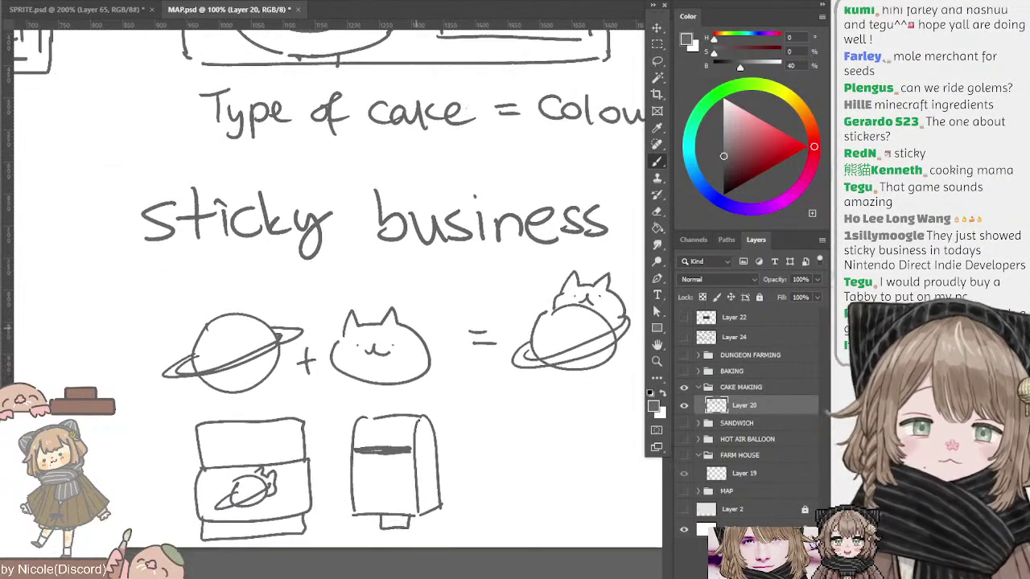
key(ctrl+z)
mouse_move(200, 521)
mouse_down()
mouse_move(213, 539)
mouse_move(309, 526)
mouse_up()
key(ctrl+z)
key(ctrl+z)
key(ctrl+z)
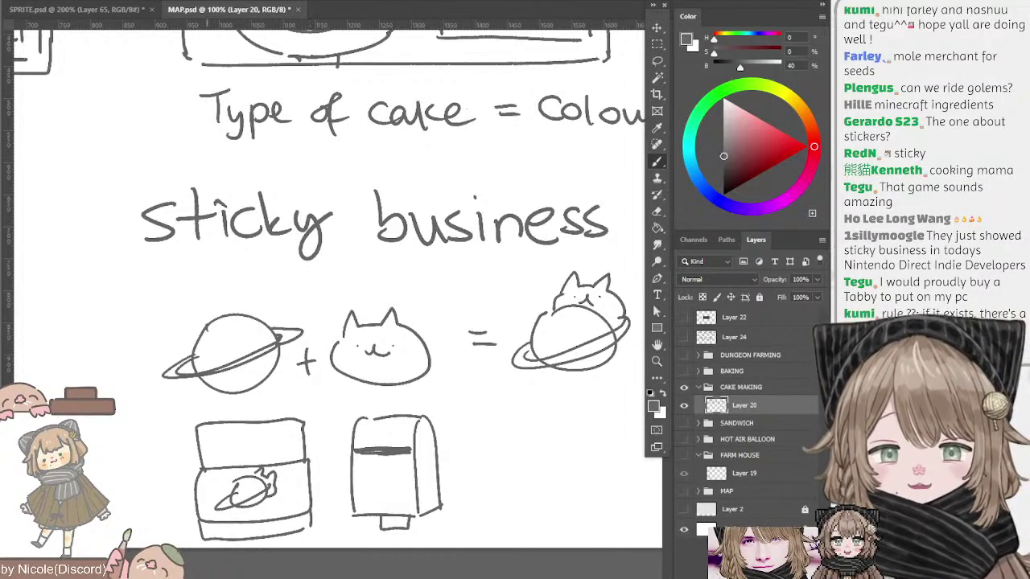
mouse_move(207, 471)
mouse_down()
mouse_move(206, 519)
mouse_move(227, 484)
mouse_move(299, 483)
mouse_up()
key(ctrl+z)
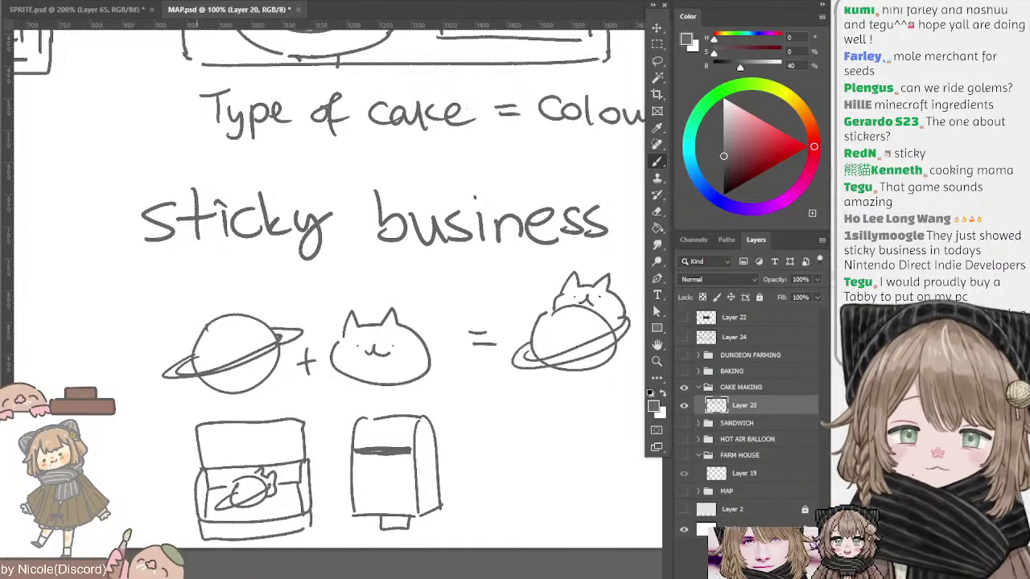
- Review the cake decorating sketch together with the sticky business notes, and collapse the CAKE MAKING group
mouse_move(137, 178)
mouse_down()
mouse_move(497, 454)
mouse_move(401, 404)
mouse_move(193, 245)
mouse_move(65, 125)
mouse_move(84, 150)
mouse_up()
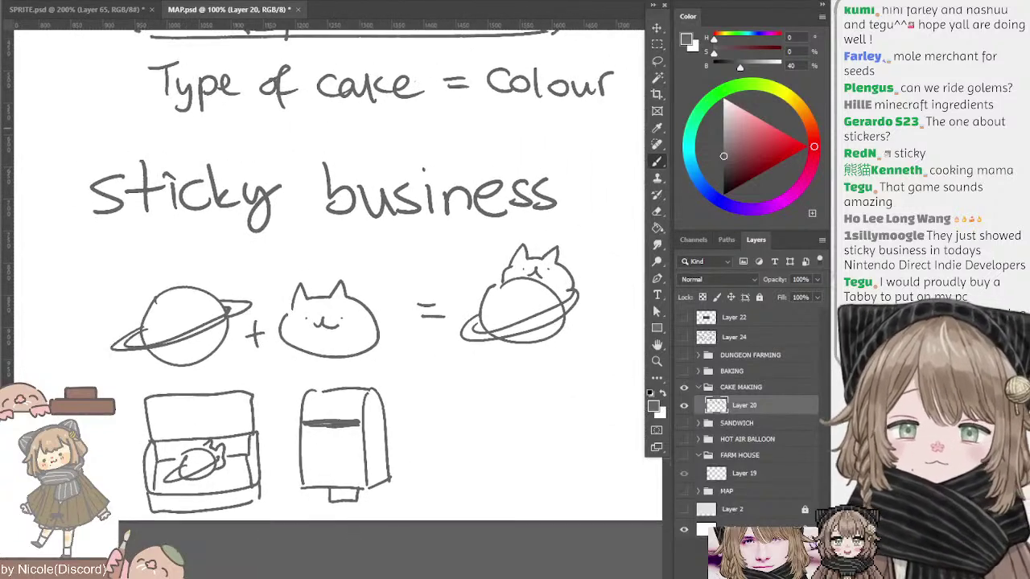
key(ctrl+minus)
mouse_move(186, 114)
mouse_down()
mouse_move(342, 236)
mouse_move(193, 216)
mouse_move(211, 192)
mouse_up()
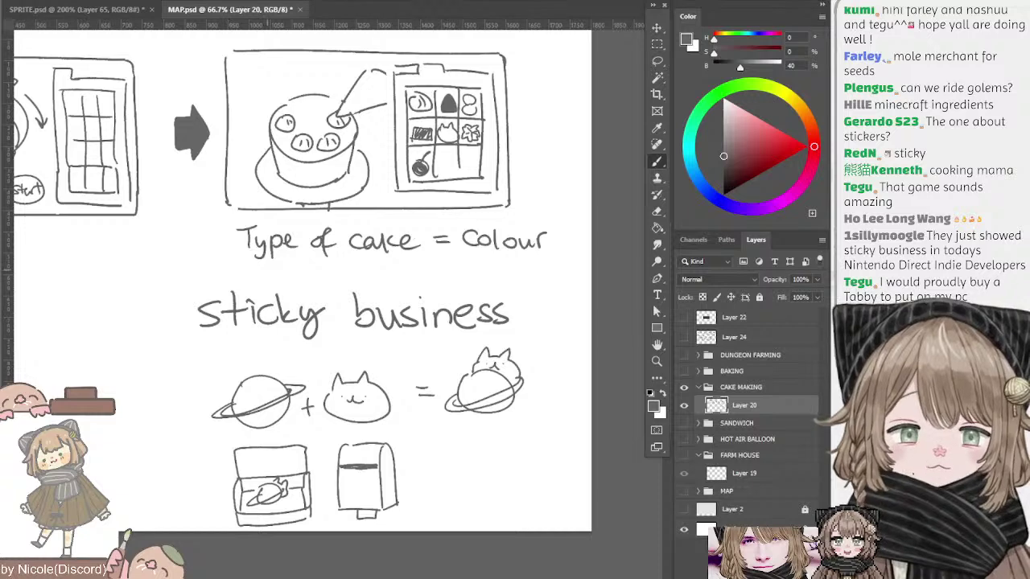
drag(477, 320, 453, 350)
drag(297, 312, 296, 307)
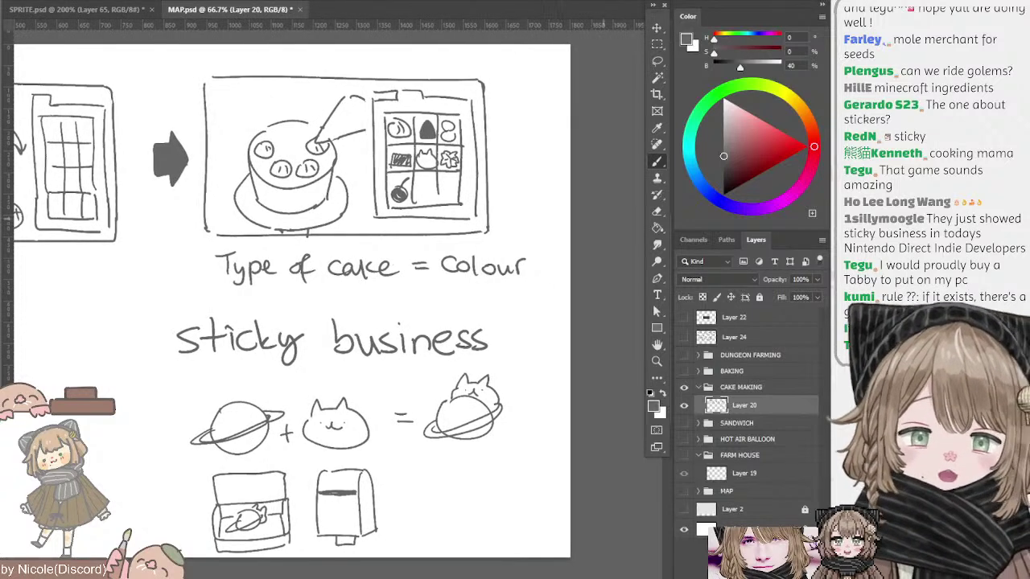
mouse_move(588, 203)
mouse_down()
mouse_move(589, 235)
mouse_move(590, 211)
mouse_up()
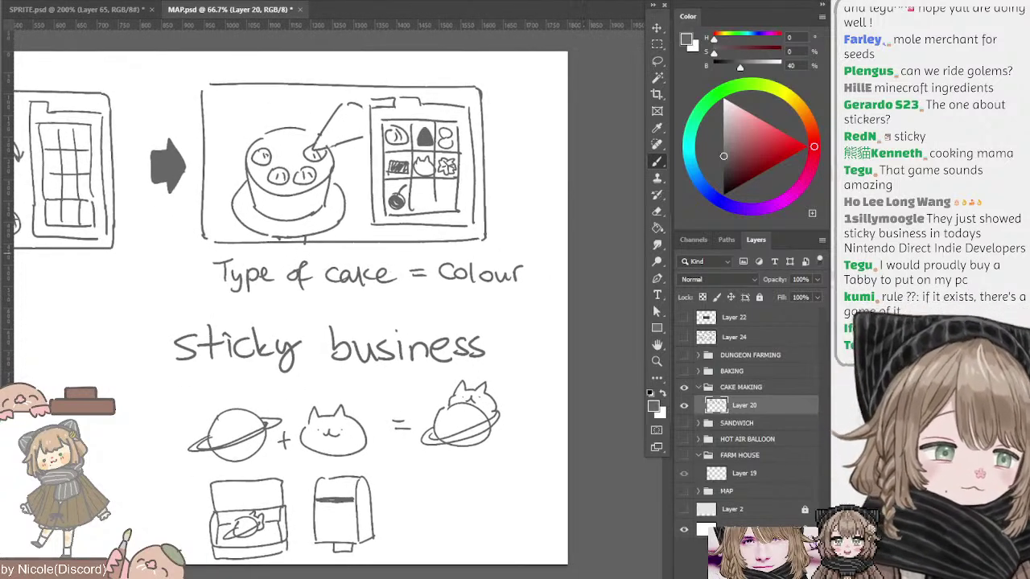
click(699, 388)
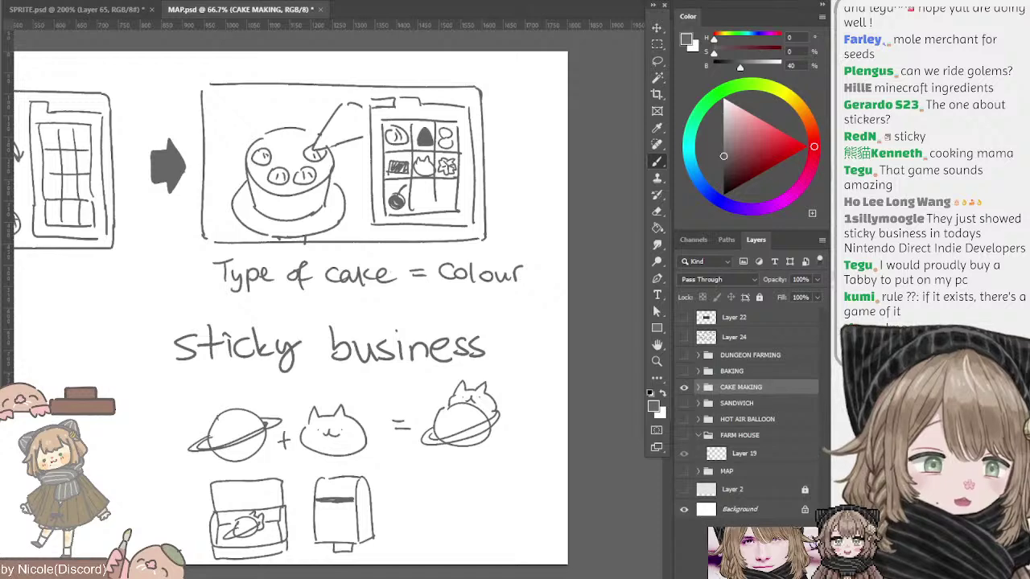
click(684, 386)
click(684, 387)
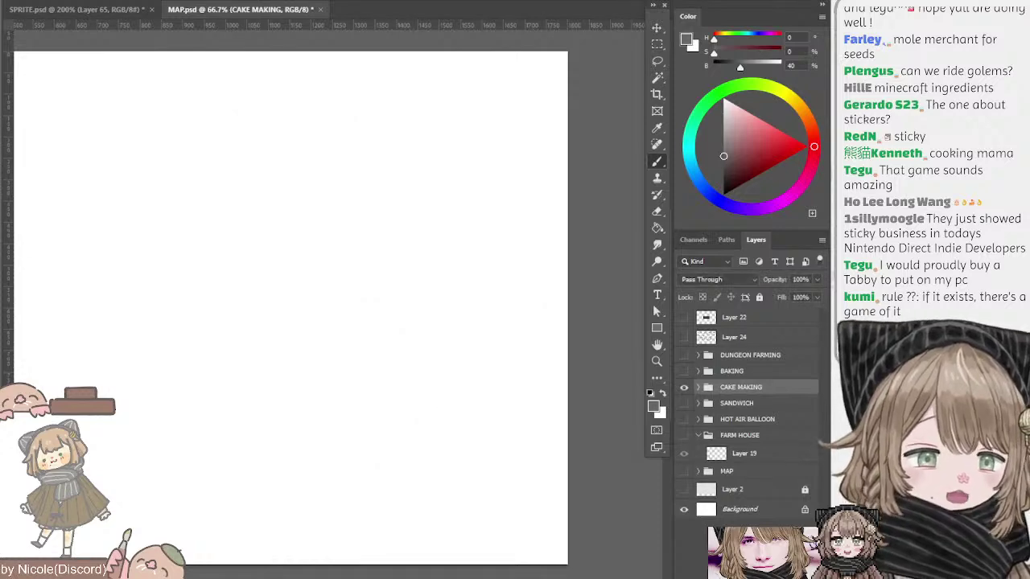
drag(188, 218, 268, 211)
scroll(330, 290, right, 4)
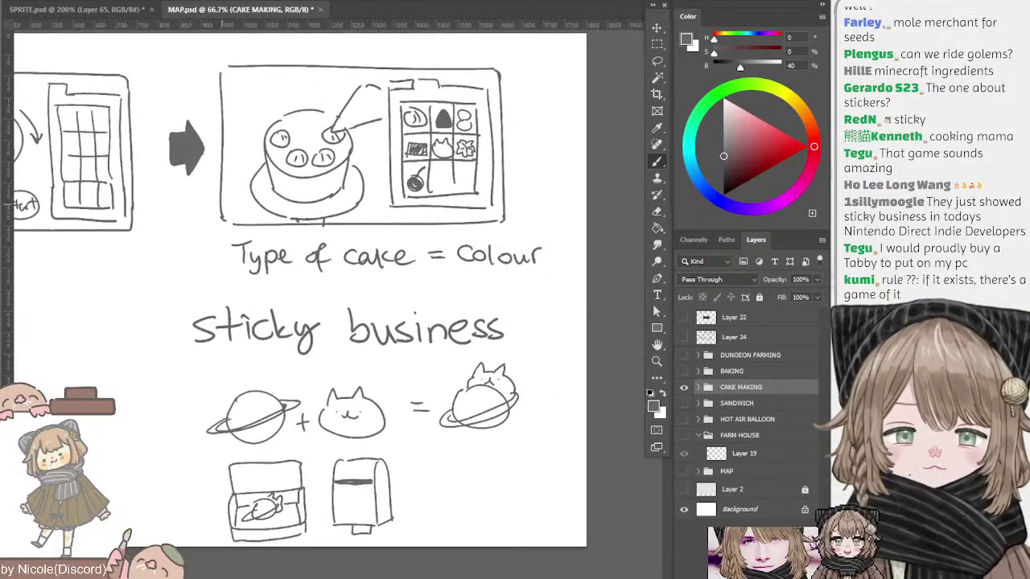
- Show the SANDWICH group in place of CAKE MAKING and examine the Fruit Sando sketch and sandwich photos, with Layer 16 active
click(684, 387)
click(684, 403)
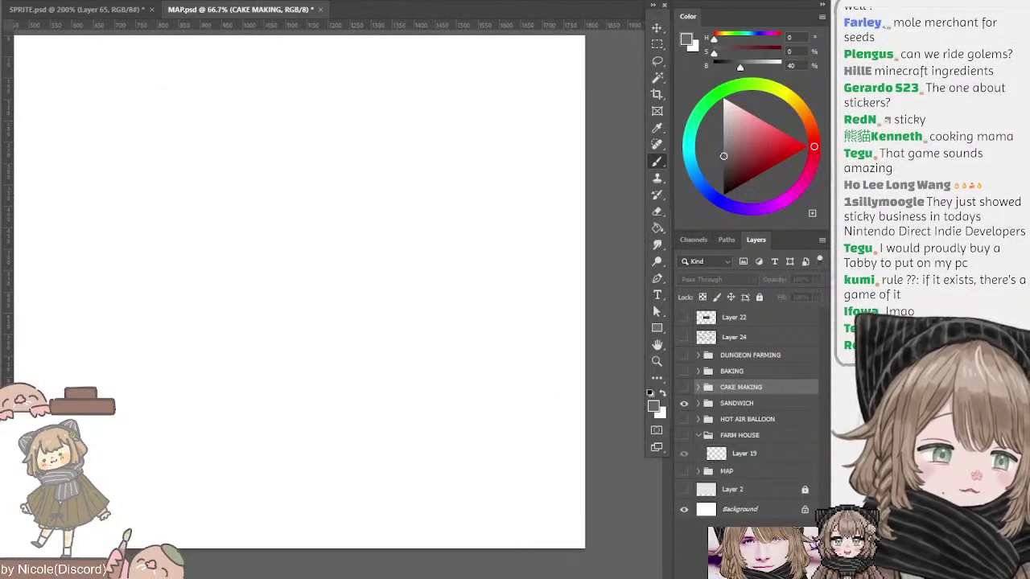
scroll(329, 289, left, 6)
scroll(330, 289, up, 2)
drag(89, 164, 164, 223)
key(ctrl+plus)
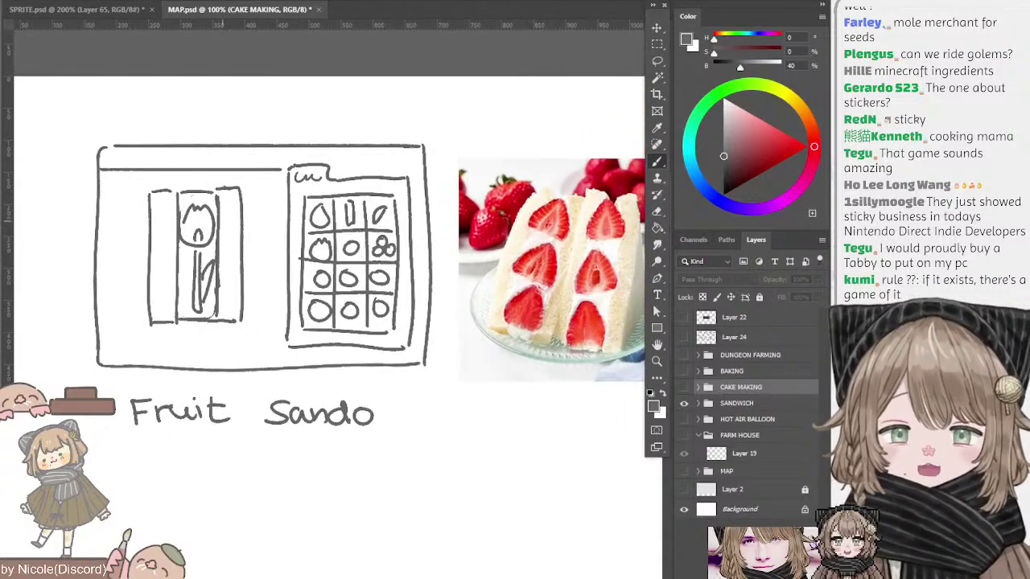
drag(580, 217, 256, 180)
mouse_move(363, 179)
mouse_down()
mouse_move(167, 201)
mouse_move(446, 194)
mouse_move(674, 210)
mouse_up()
drag(189, 207, 197, 209)
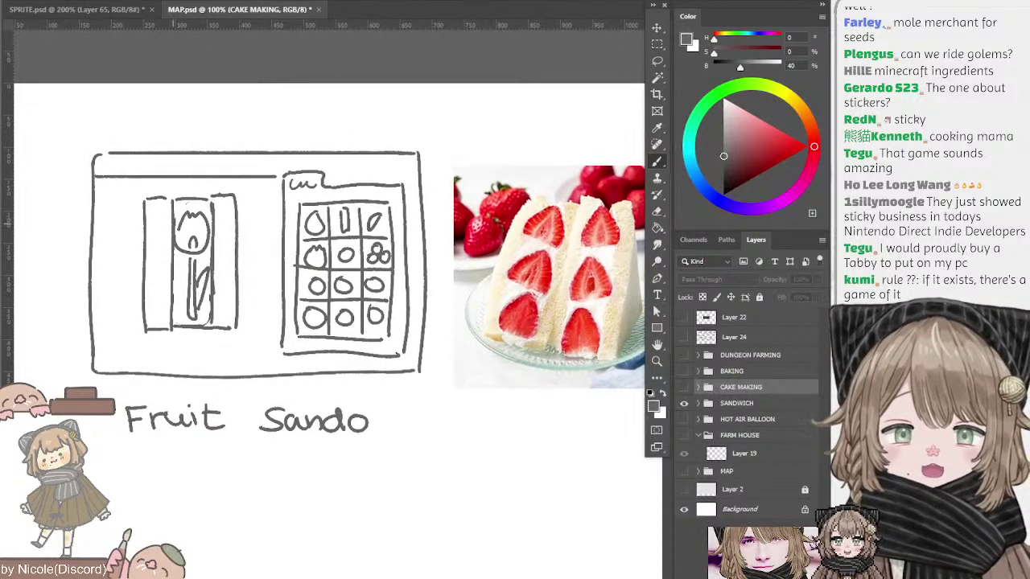
ctrl+click(172, 207)
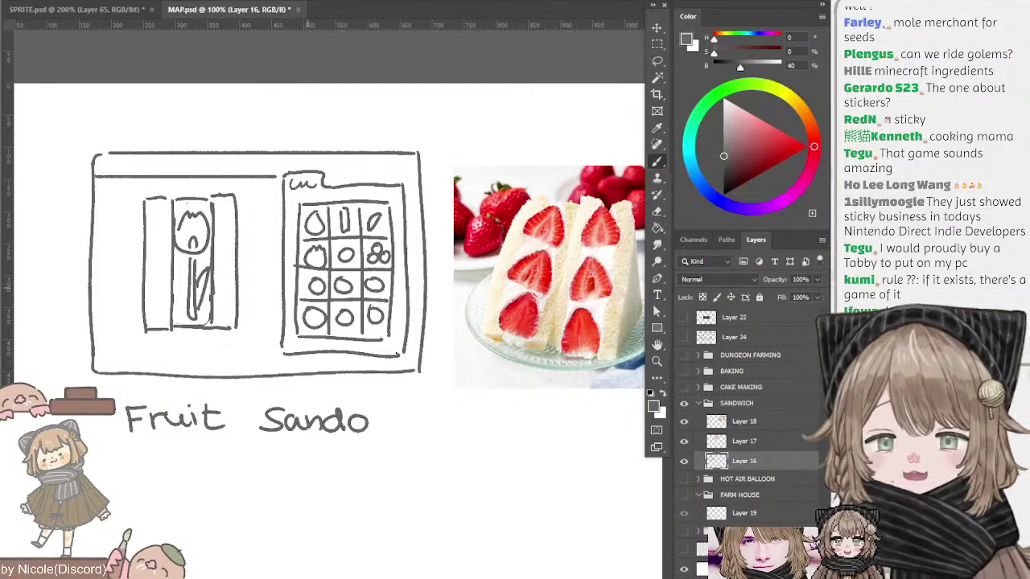
drag(307, 288, 37, 131)
drag(330, 209, 194, 284)
key(ctrl+minus)
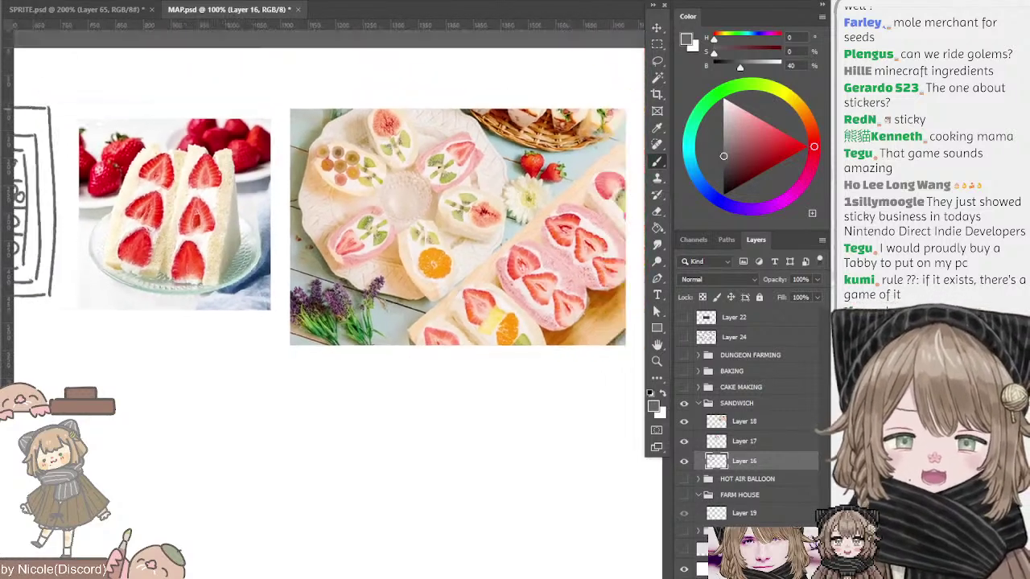
key(ctrl+minus)
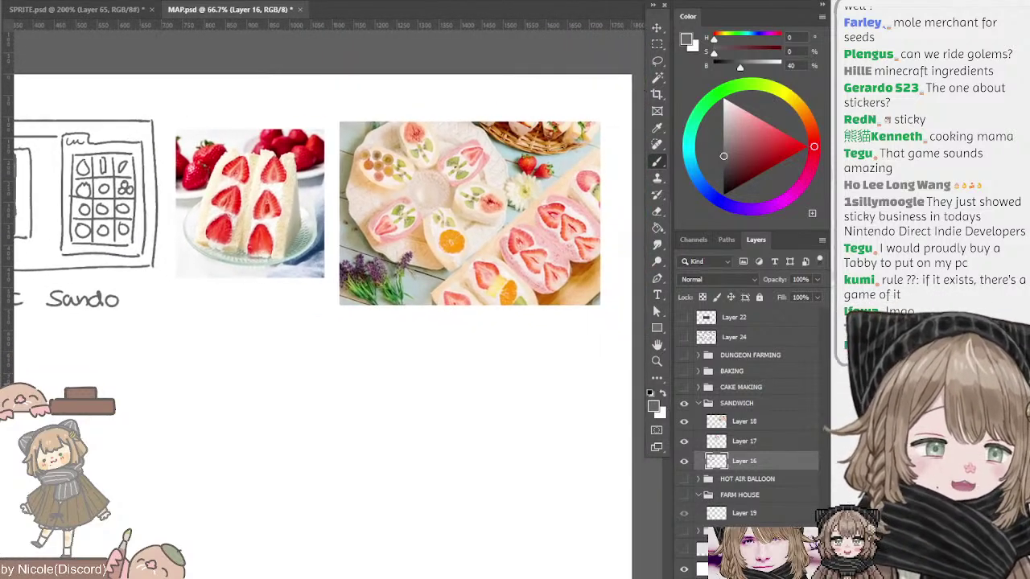
- Collapse and hide the SANDWICH group, show the HOT AIR BALLOON group, and make its Layer 1 active
click(736, 403)
click(697, 403)
click(684, 403)
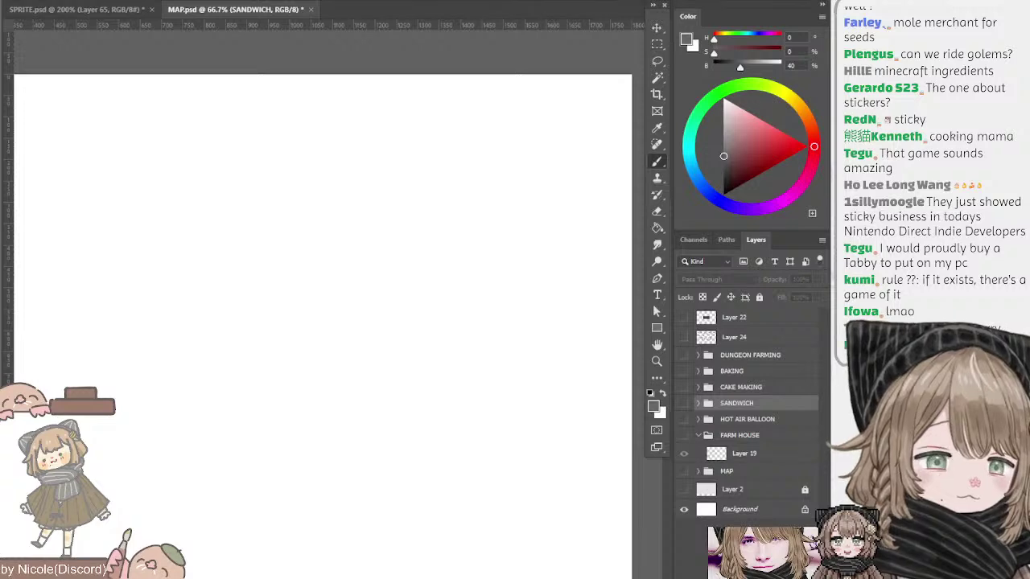
click(747, 419)
click(684, 419)
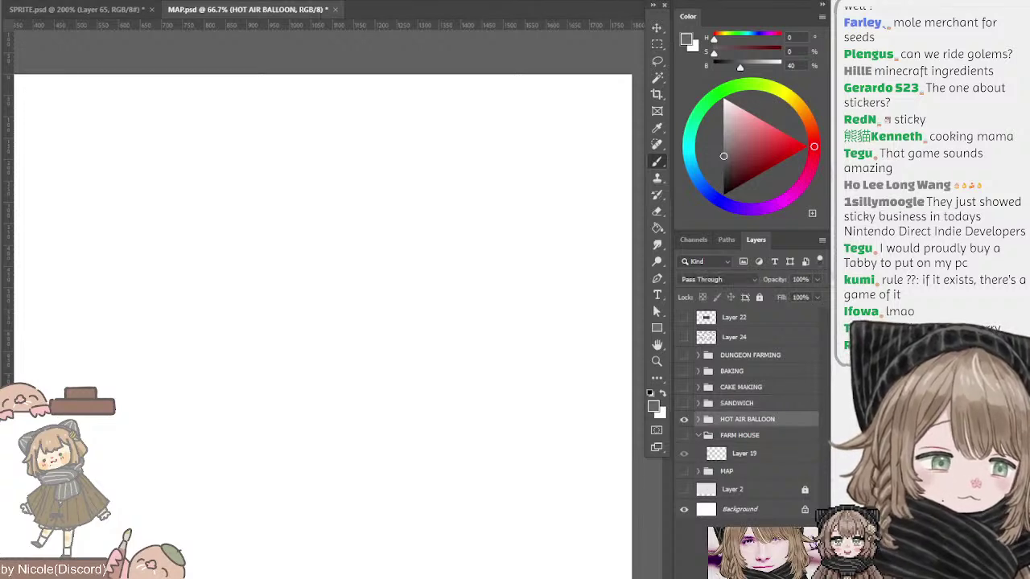
mouse_move(564, 322)
mouse_down()
mouse_move(377, 353)
mouse_move(531, 319)
mouse_move(484, 322)
mouse_up()
drag(290, 342, 353, 302)
ctrl+click(371, 302)
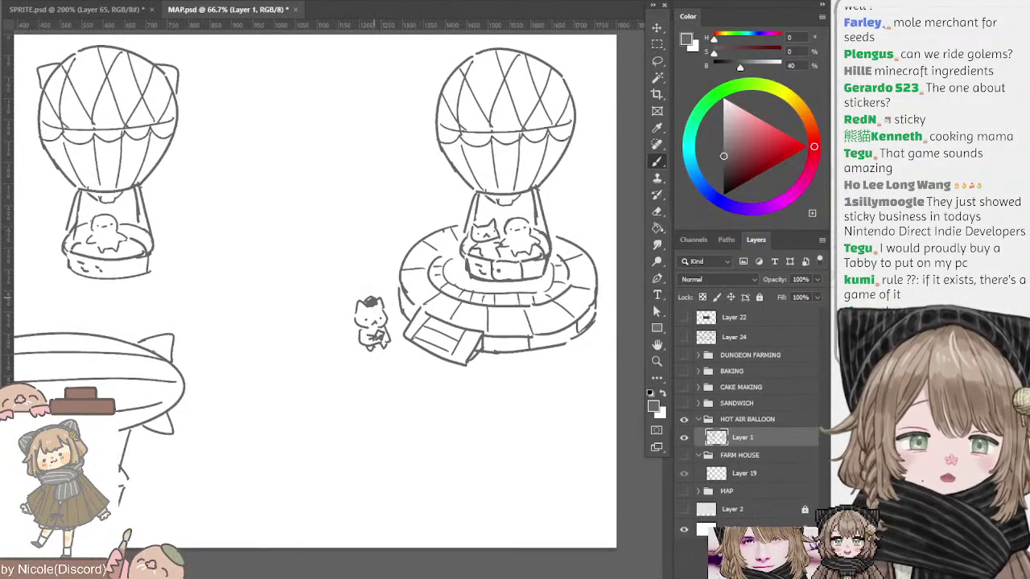
- Sketch a long rounded train carriage in the empty area below the cat character
drag(482, 441, 309, 438)
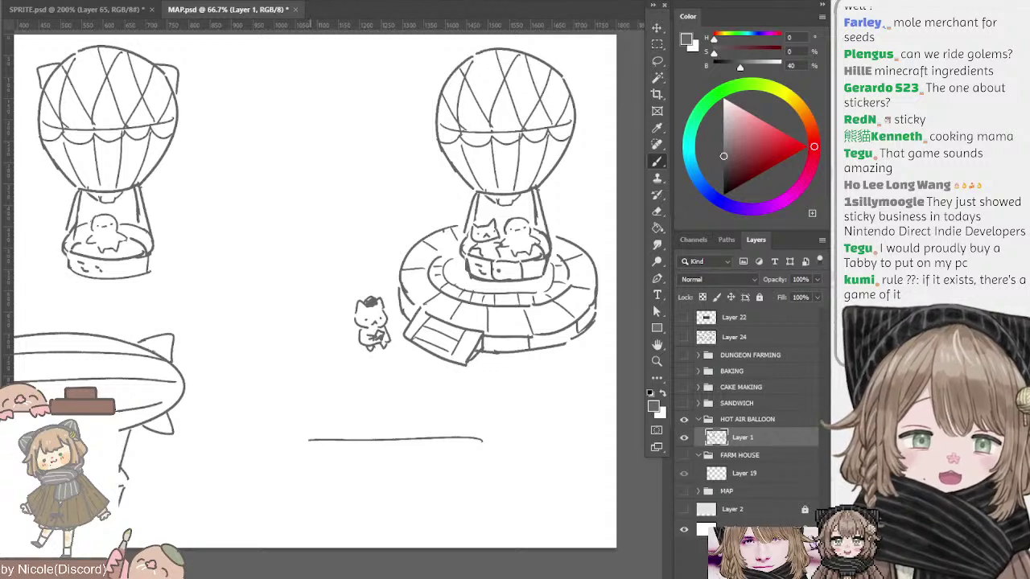
key(ctrl+z)
drag(489, 437, 315, 439)
key(ctrl+z)
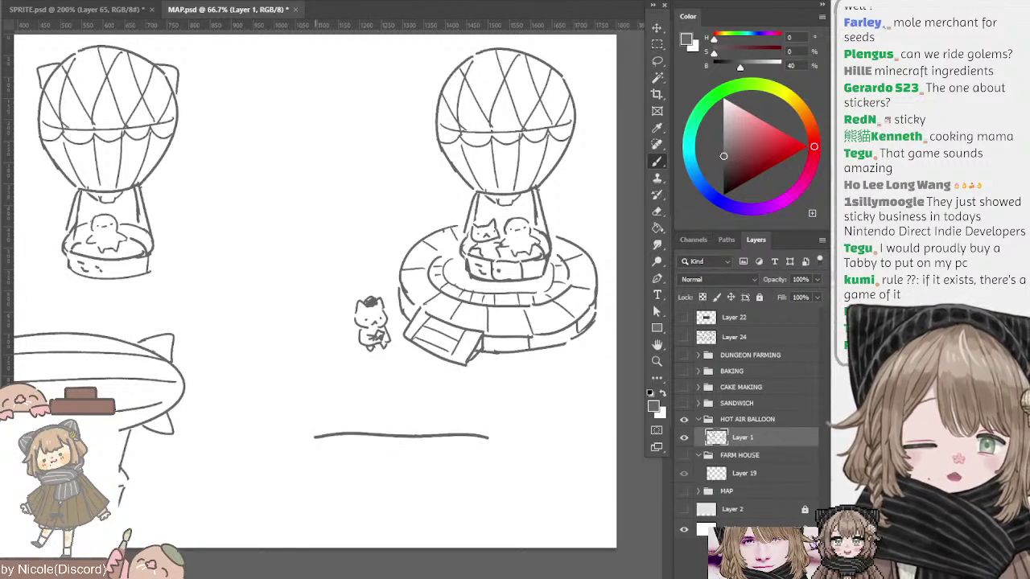
key(ctrl+z)
- Sketch a second long carriage end to end behind the first, running to the canvas edge
mouse_move(477, 431)
mouse_down()
mouse_move(319, 449)
mouse_move(451, 490)
mouse_move(481, 490)
mouse_move(481, 439)
mouse_move(590, 440)
mouse_move(606, 427)
mouse_up()
key(ctrl+z)
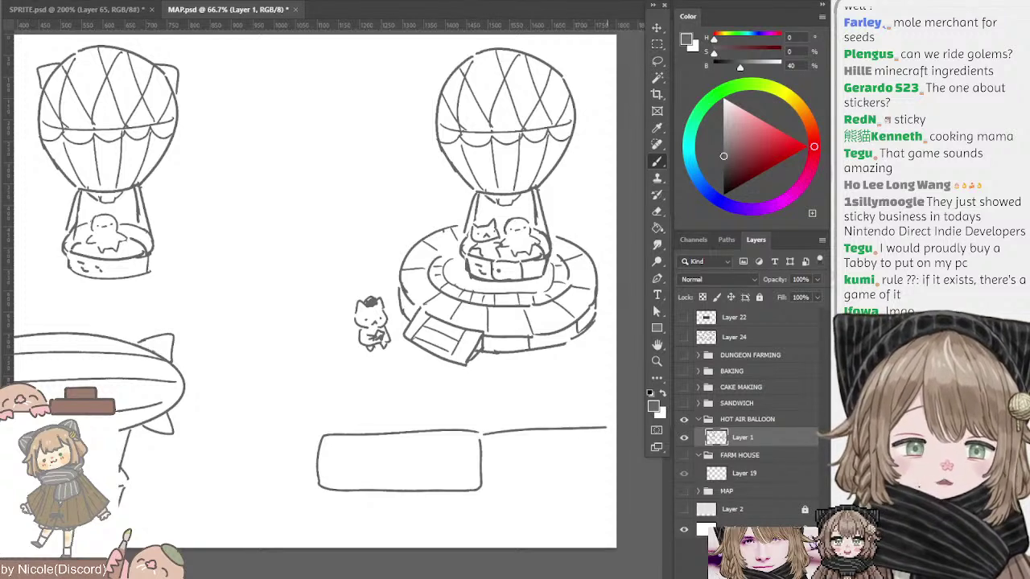
key(ctrl+z)
drag(483, 433, 602, 432)
mouse_move(483, 434)
mouse_down()
mouse_move(483, 488)
mouse_move(617, 485)
mouse_up()
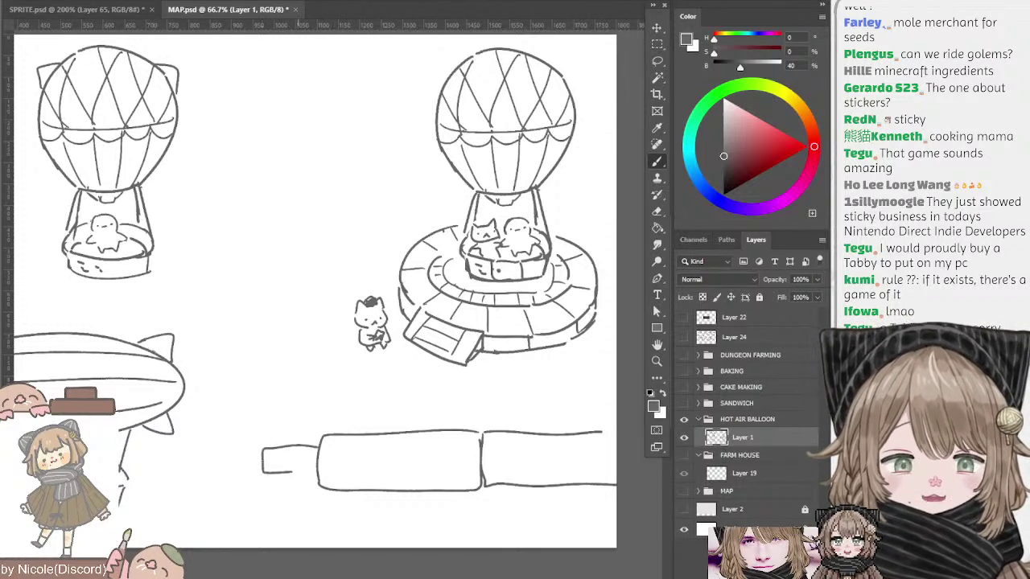
- Complete the small engine block at the front of the train and add a square chimney on top
mouse_move(317, 452)
mouse_down()
mouse_move(251, 469)
mouse_move(315, 485)
mouse_up()
mouse_move(259, 452)
mouse_down()
mouse_move(259, 426)
mouse_move(277, 450)
mouse_move(280, 422)
mouse_move(283, 450)
mouse_move(392, 506)
mouse_move(368, 477)
mouse_up()
key(ctrl+z)
- Sketch a small long-haired witch with a dark pointed hat beside the cat character
drag(295, 325, 330, 331)
key(ctrl+z)
mouse_move(313, 311)
mouse_down()
mouse_move(309, 330)
mouse_move(326, 329)
mouse_move(304, 332)
mouse_move(290, 359)
mouse_move(295, 378)
mouse_up()
key(ctrl+z)
drag(328, 333, 344, 362)
key(ctrl+z)
drag(333, 334, 351, 378)
mouse_move(302, 344)
mouse_down()
mouse_move(321, 358)
mouse_move(333, 348)
mouse_move(318, 341)
mouse_move(333, 349)
mouse_move(308, 380)
mouse_up()
key(ctrl+z)
mouse_move(300, 360)
mouse_down()
mouse_move(331, 384)
mouse_move(333, 361)
mouse_move(336, 378)
mouse_up()
key(ctrl+z)
key(ctrl+z)
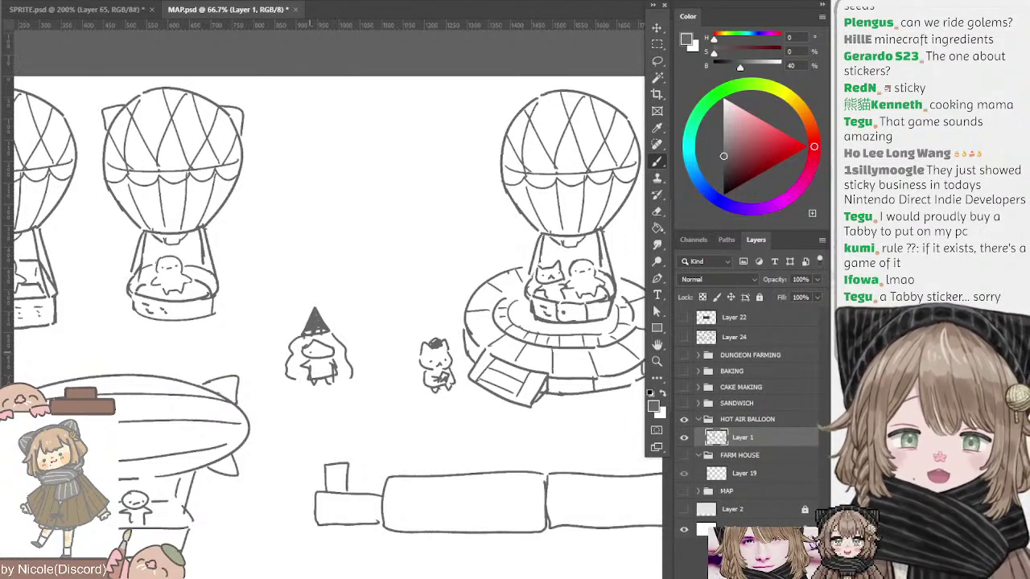
- Lasso the balloon with its two passengers on the round platform, shift it slightly left, and clear the selection
mouse_move(440, 329)
mouse_down()
mouse_move(354, 354)
mouse_move(292, 354)
mouse_move(366, 292)
mouse_move(354, 315)
mouse_move(379, 331)
mouse_move(378, 314)
mouse_move(391, 323)
mouse_move(389, 358)
mouse_move(280, 408)
mouse_up()
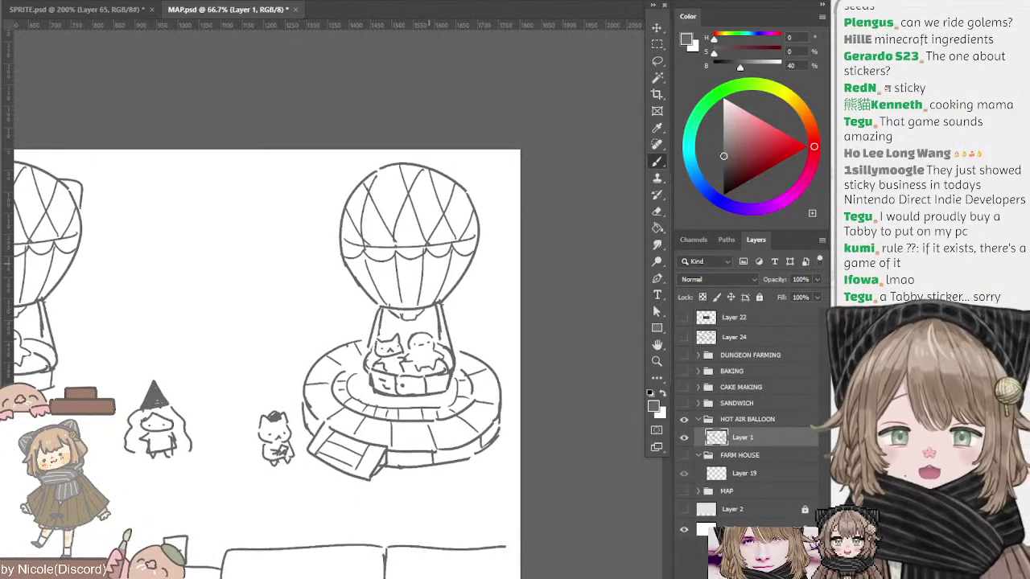
mouse_move(76, 348)
mouse_down()
mouse_move(305, 330)
mouse_move(356, 306)
mouse_move(452, 365)
mouse_move(321, 308)
mouse_up()
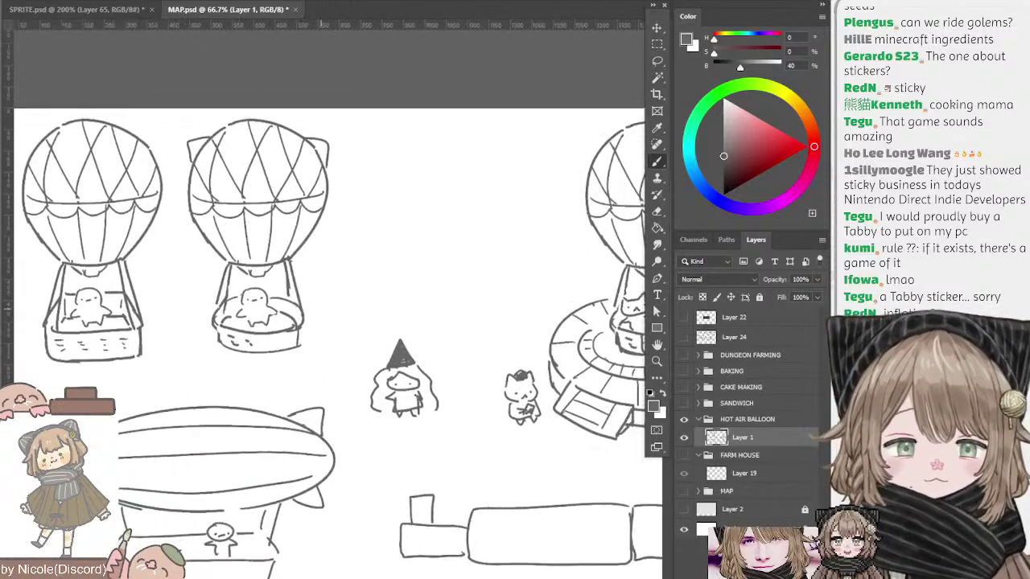
scroll(384, 345, right, 5)
key(l)
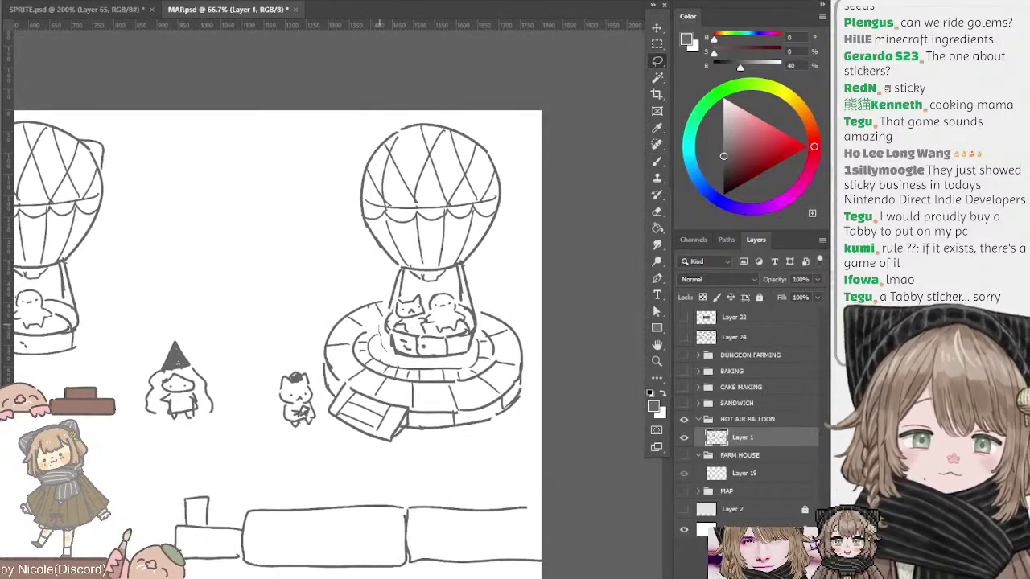
mouse_move(385, 304)
mouse_down()
mouse_move(371, 122)
mouse_move(512, 280)
mouse_move(481, 310)
mouse_move(475, 346)
mouse_move(427, 367)
mouse_move(386, 364)
mouse_up()
mouse_move(426, 311)
ctrl+mouse_down()
mouse_move(314, 299)
mouse_move(266, 216)
mouse_move(411, 215)
mouse_move(193, 256)
mouse_move(482, 199)
mouse_move(320, 247)
mouse_move(470, 278)
mouse_move(458, 324)
mouse_move(446, 318)
ctrl+mouse_up()
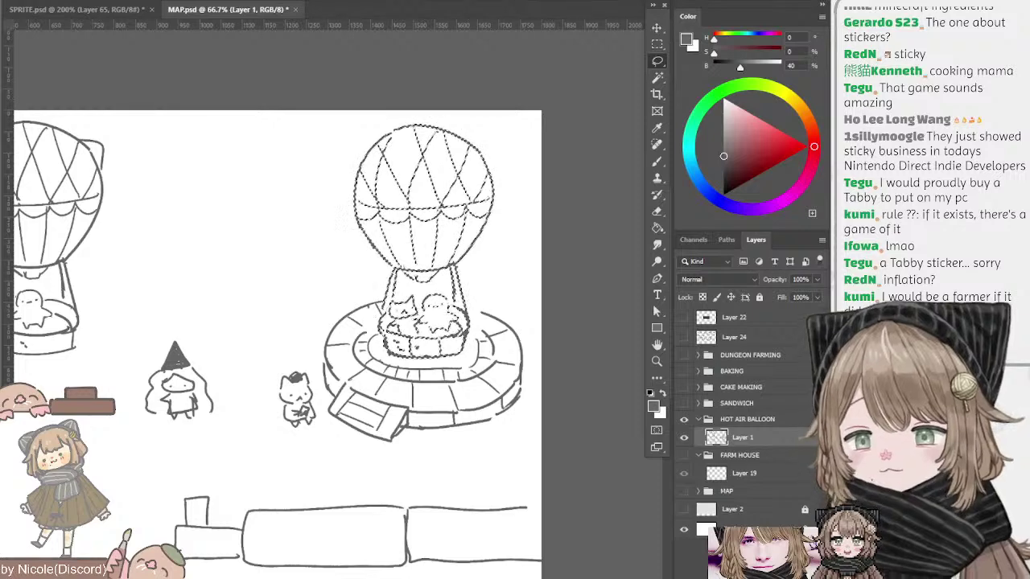
key(ctrl+d)
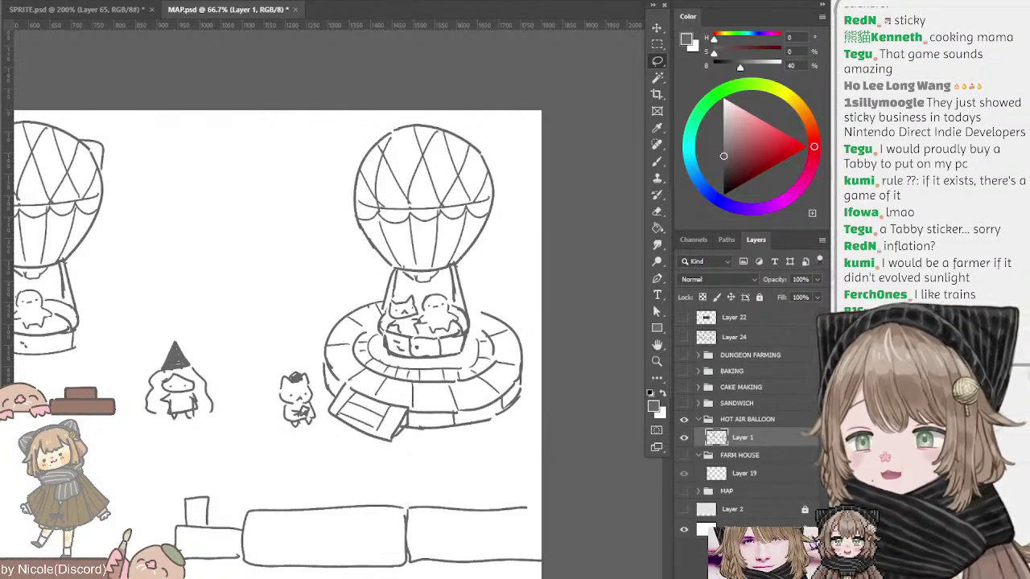
key(ctrl+z)
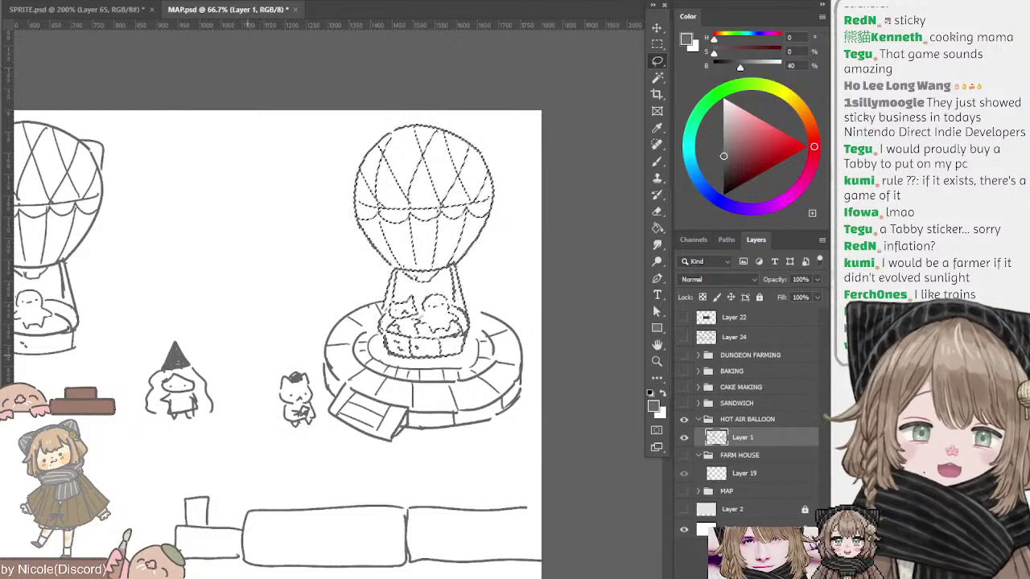
key(ctrl+d)
mouse_move(172, 342)
mouse_down()
mouse_move(377, 229)
mouse_move(192, 320)
mouse_move(189, 306)
mouse_up()
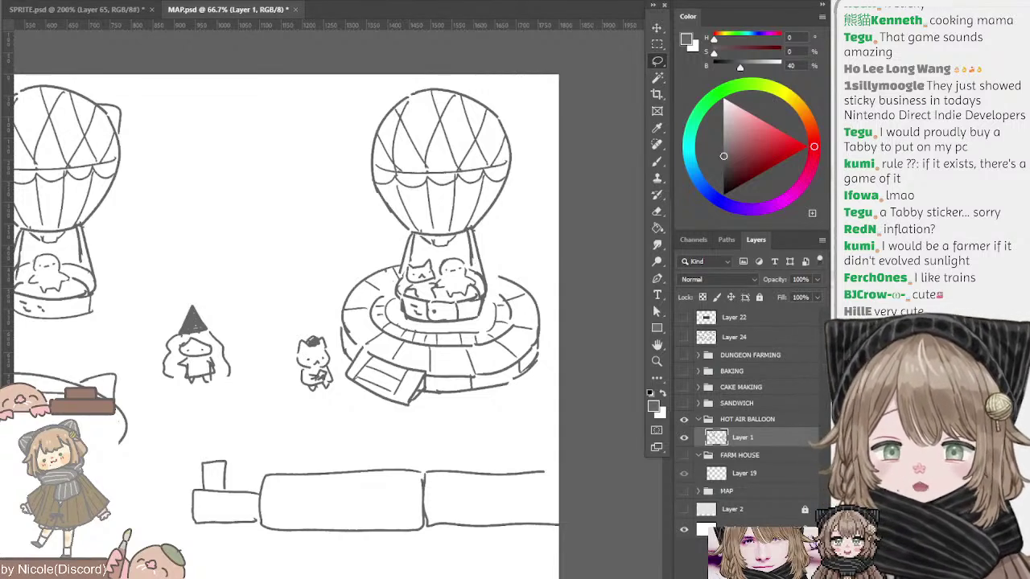
mouse_move(173, 245)
mouse_down()
mouse_move(332, 230)
mouse_move(334, 244)
mouse_up()
key(b)
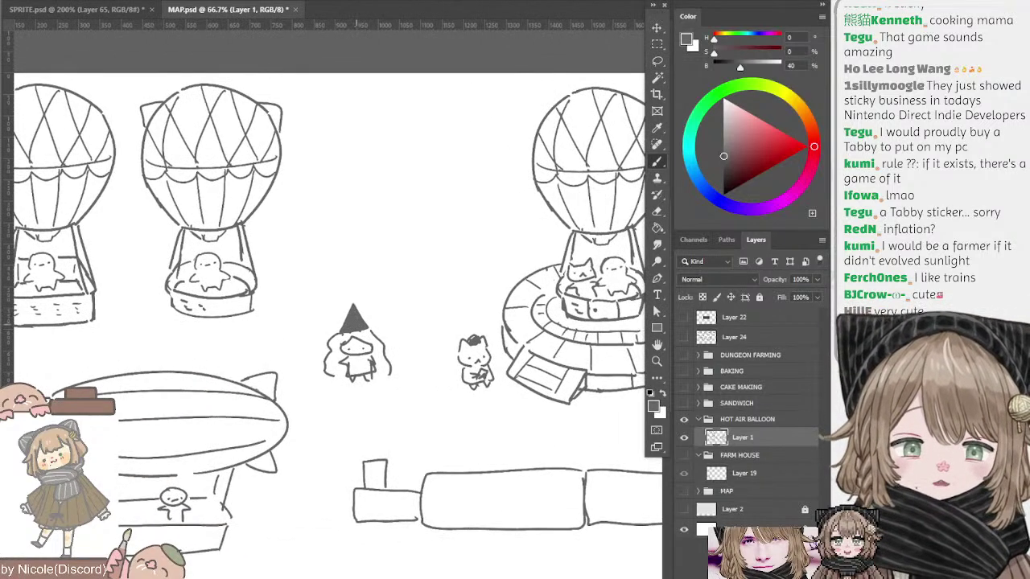
drag(399, 249, 267, 232)
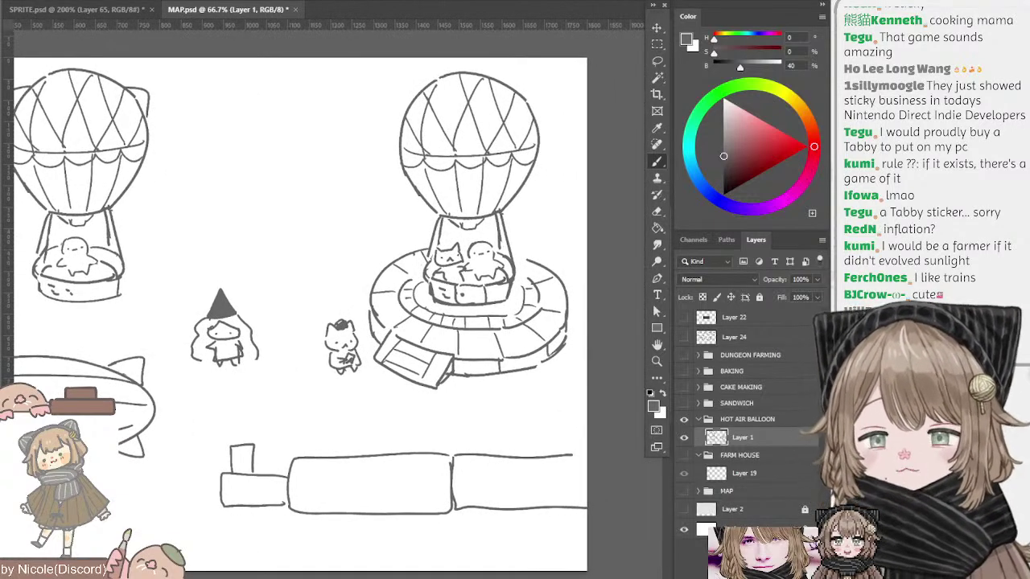
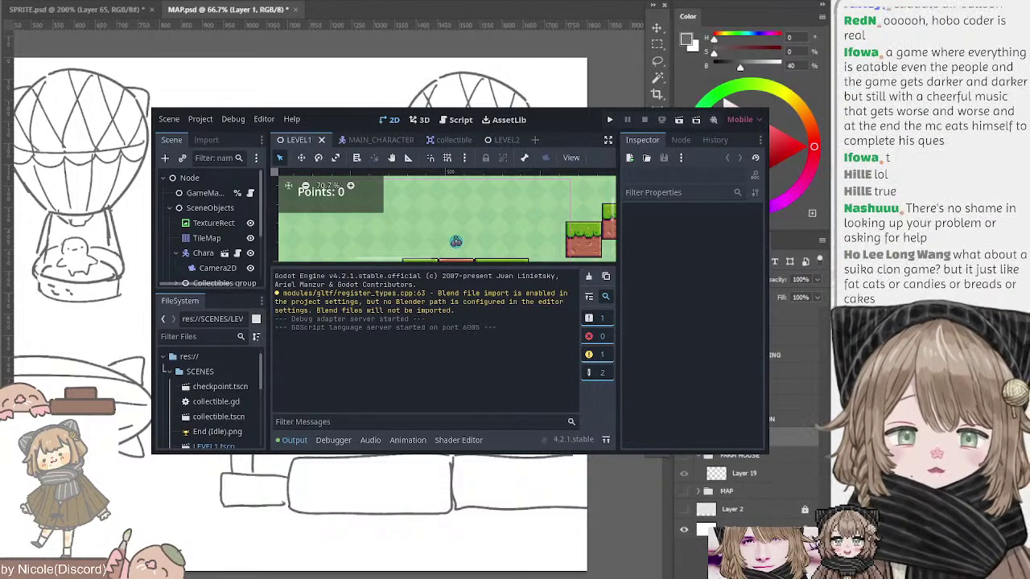
- Switch to Godot, enlarge its editor window, and examine the platform layout of the LEVEL1 scene
drag(460, 454, 460, 578)
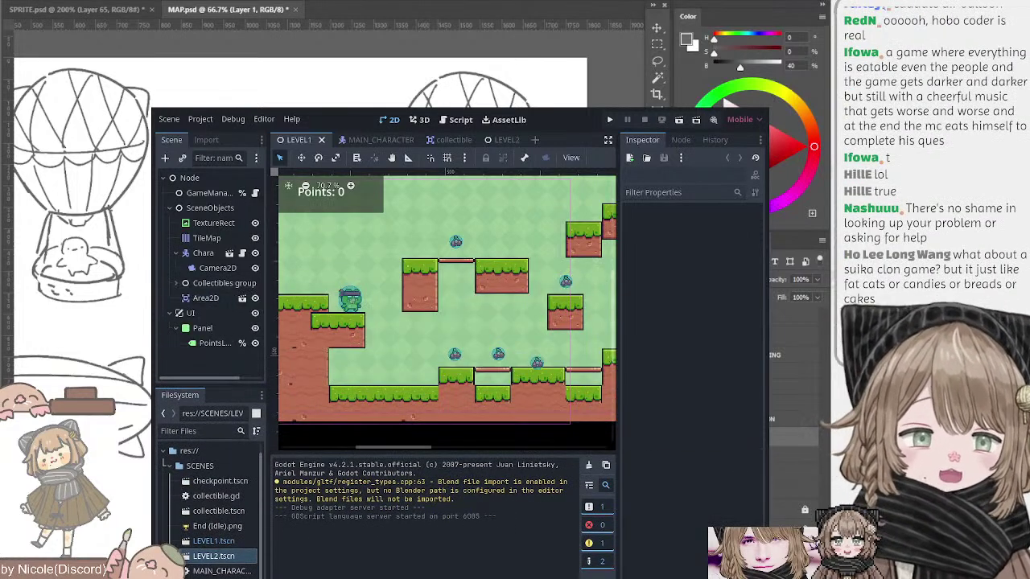
drag(767, 230, 837, 230)
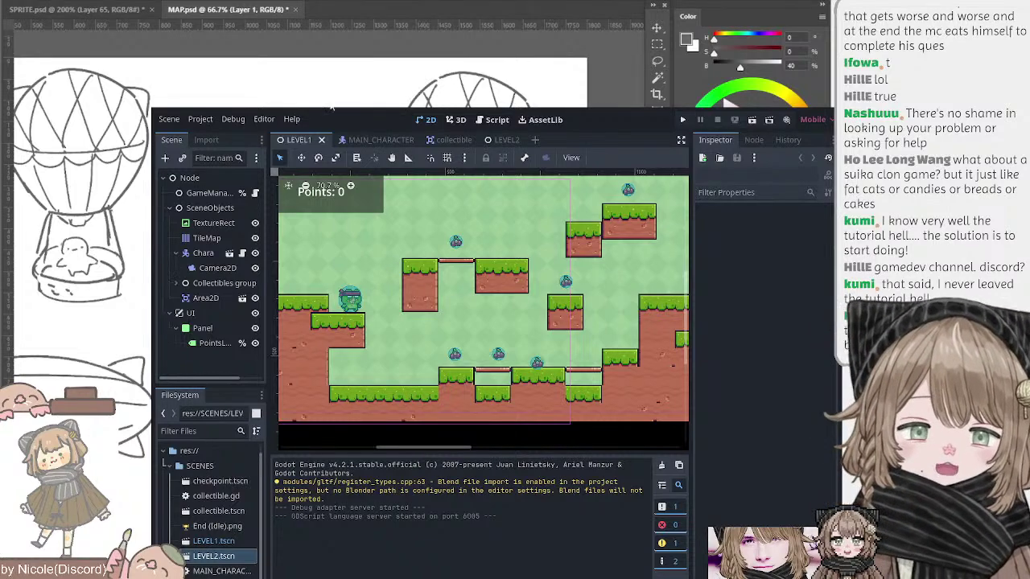
scroll(409, 281, down, 4)
scroll(409, 281, up, 3)
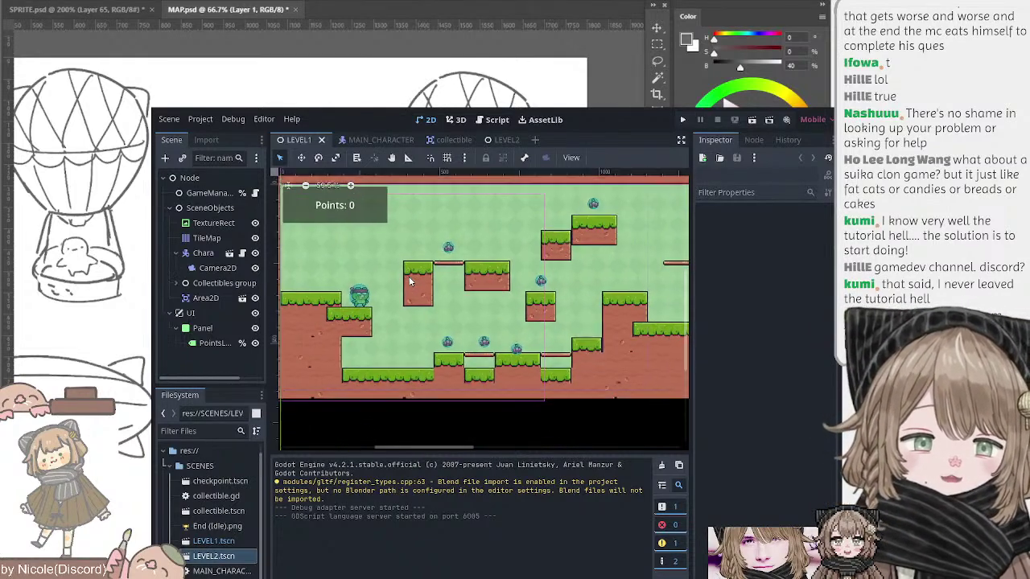
scroll(409, 282, down, 5)
scroll(409, 281, up, 3)
scroll(409, 282, down, 3)
scroll(410, 281, up, 8)
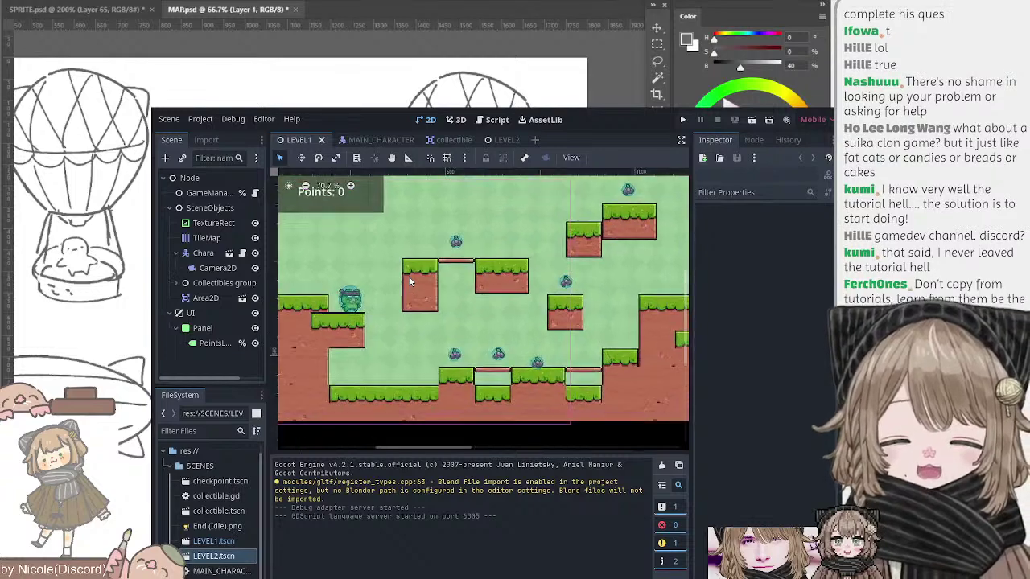
scroll(408, 281, up, 1)
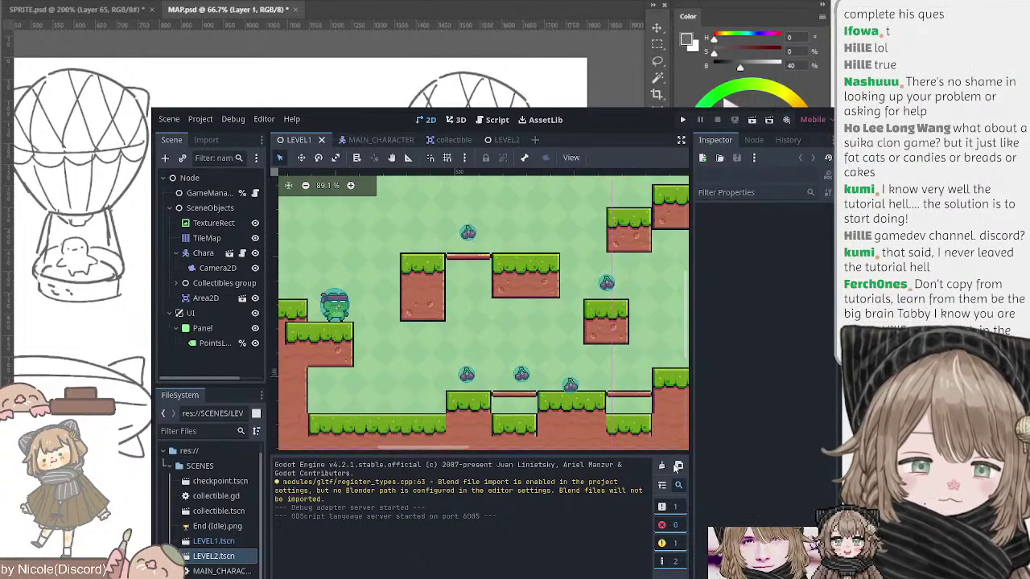
scroll(638, 430, down, 2)
scroll(638, 430, up, 1)
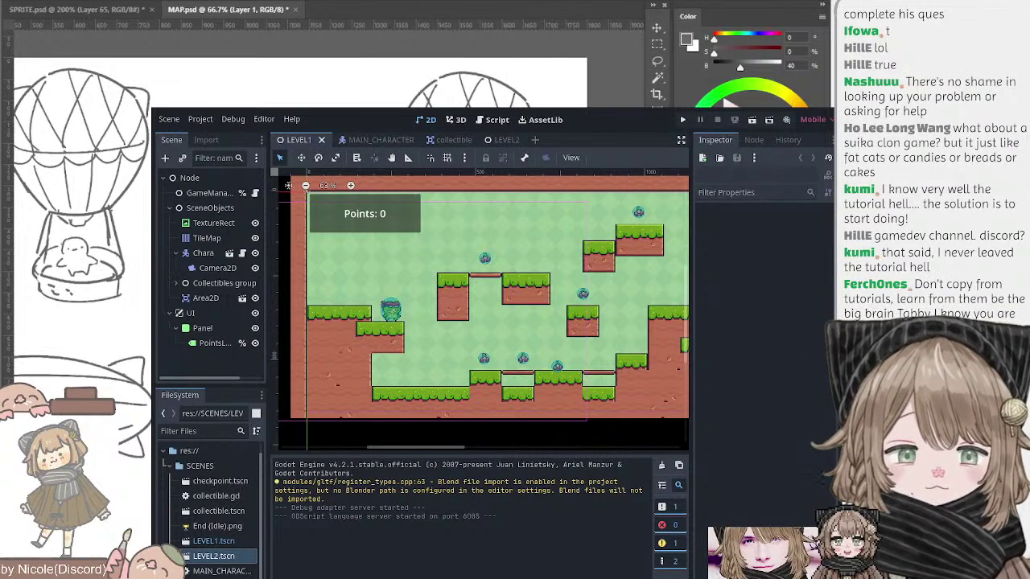
- Look through the shader editor, audio buses and debugger stack trace, and give the LEVEL1 viewport more height
click(406, 578)
click(460, 577)
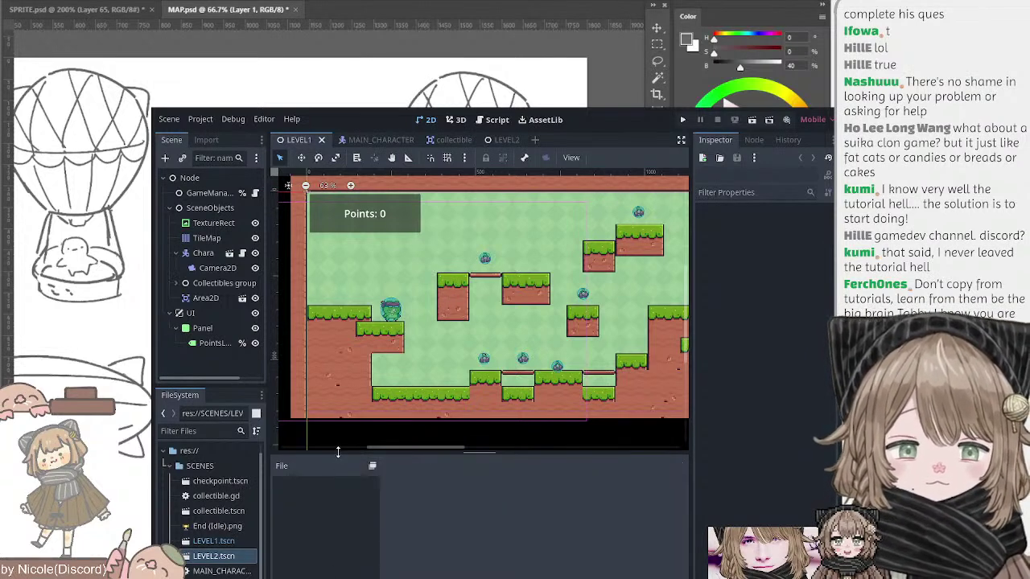
key(alt+a)
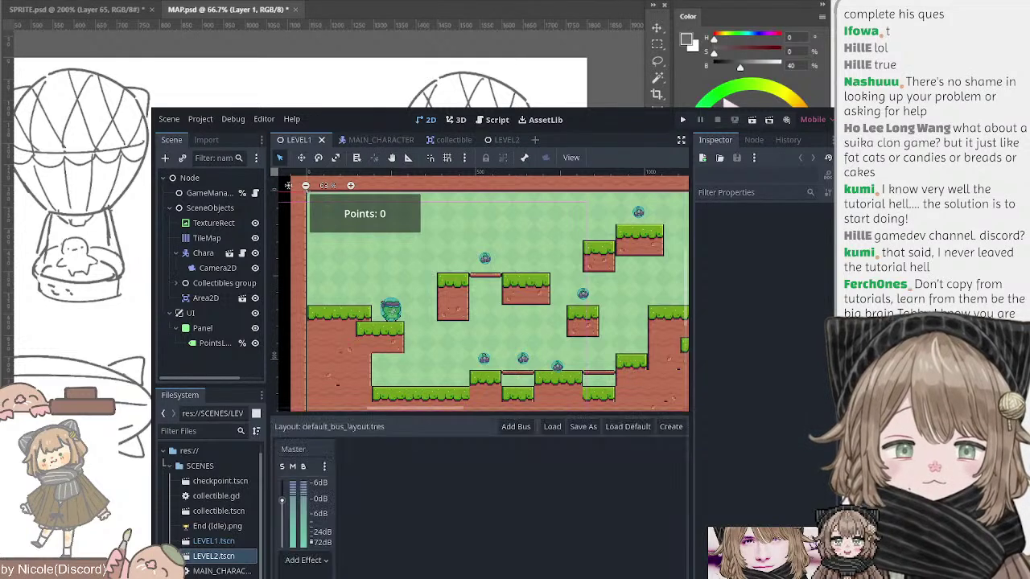
key(alt+d)
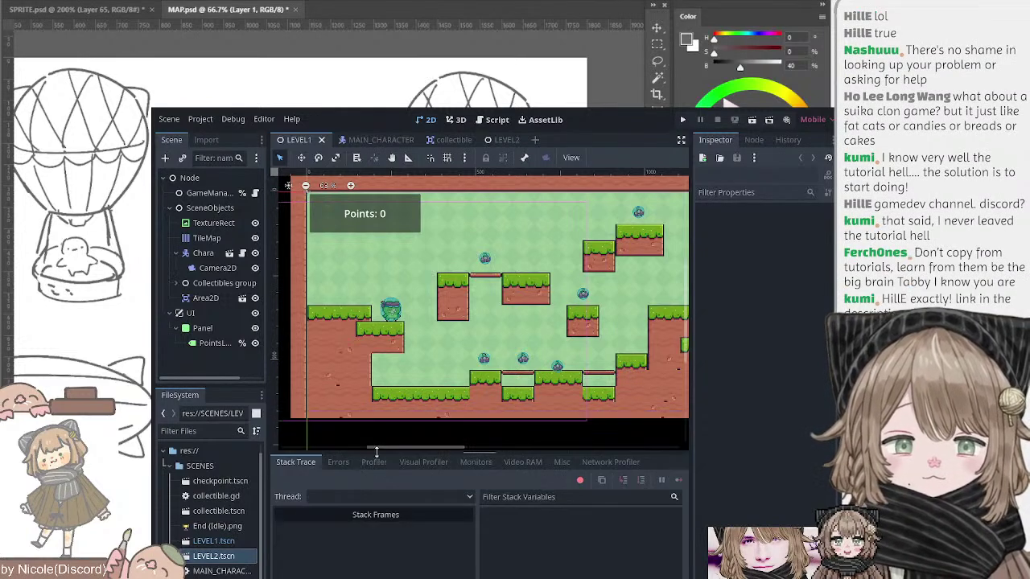
drag(362, 454, 363, 487)
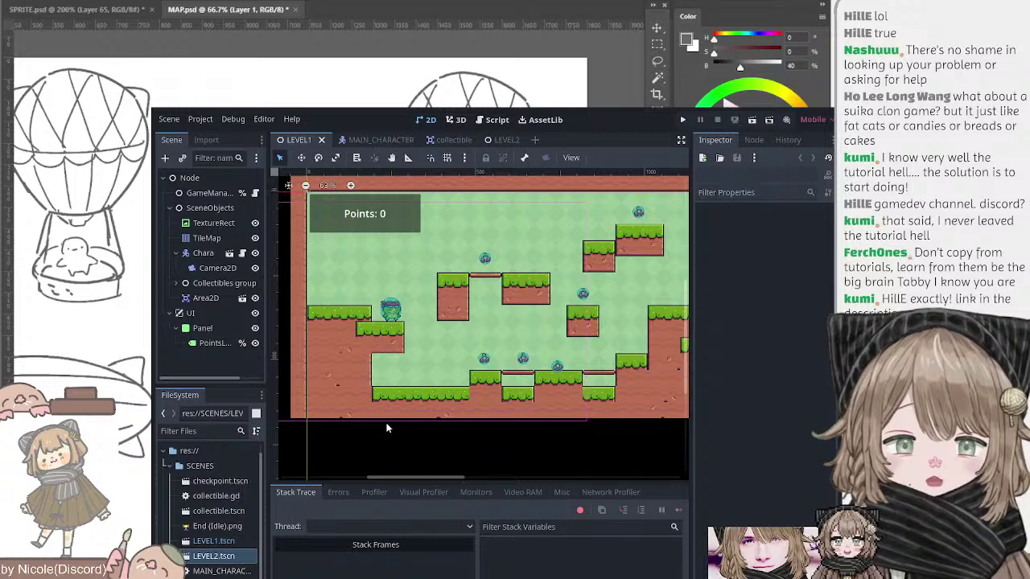
scroll(381, 432, up, 2)
drag(381, 432, 369, 409)
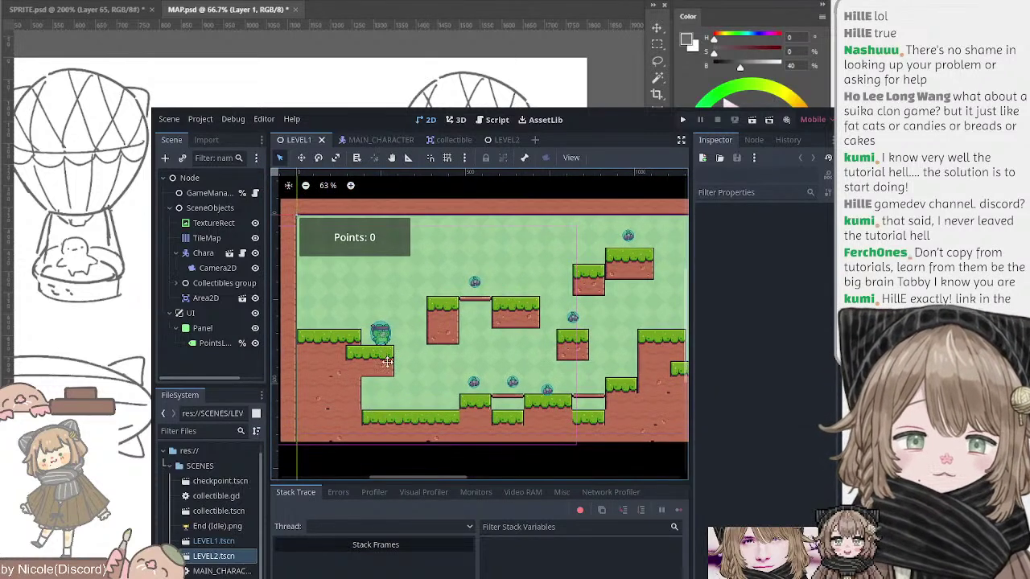
mouse_move(383, 361)
mouse_down()
mouse_move(408, 388)
mouse_move(386, 372)
mouse_up()
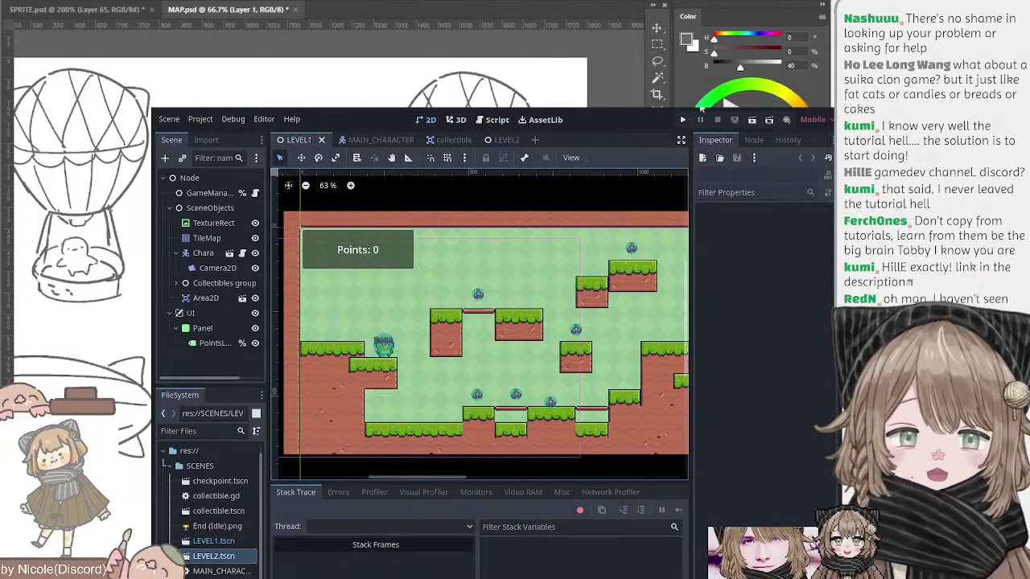
- Run the platformer project, enlarge the game window, and place it over the editor
click(683, 120)
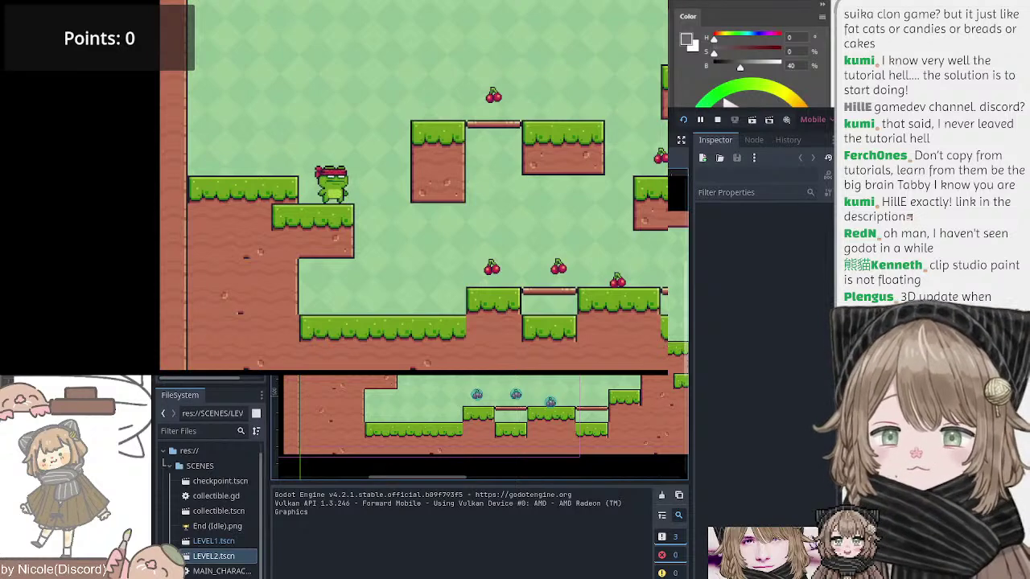
drag(333, 1, 437, 134)
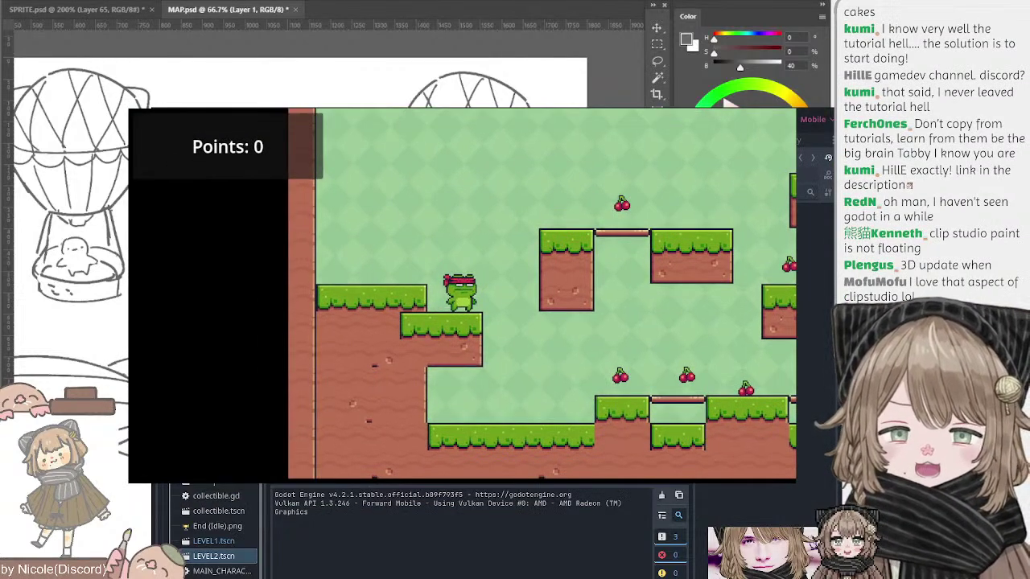
drag(796, 109, 959, 15)
drag(547, 241, 364, 291)
drag(364, 57, 418, 14)
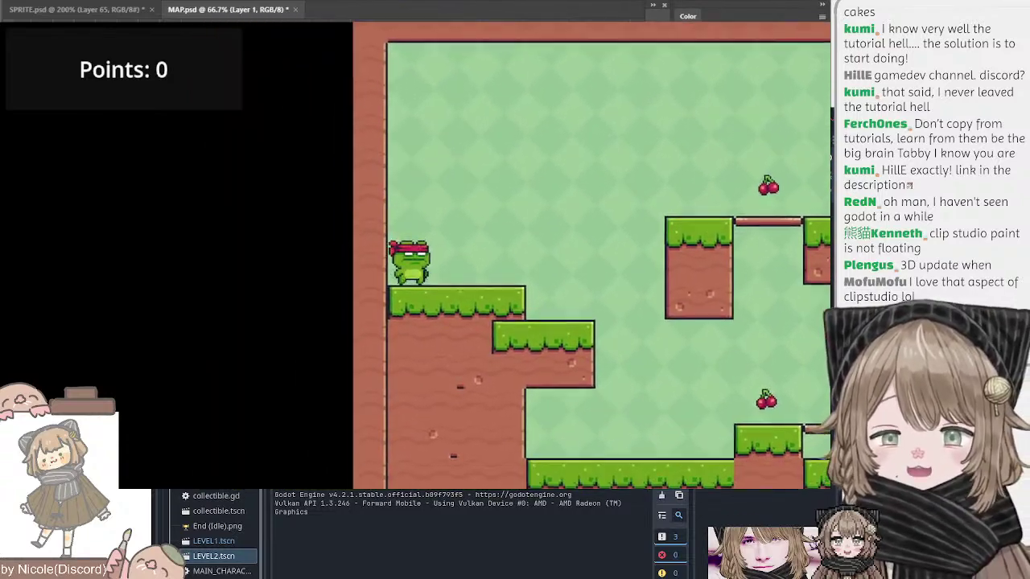
- Playtest the frog by running and jumping on the starting ledges and dropping to the grass floor below
key(Right)
key(space)
key(Left)
key(space)
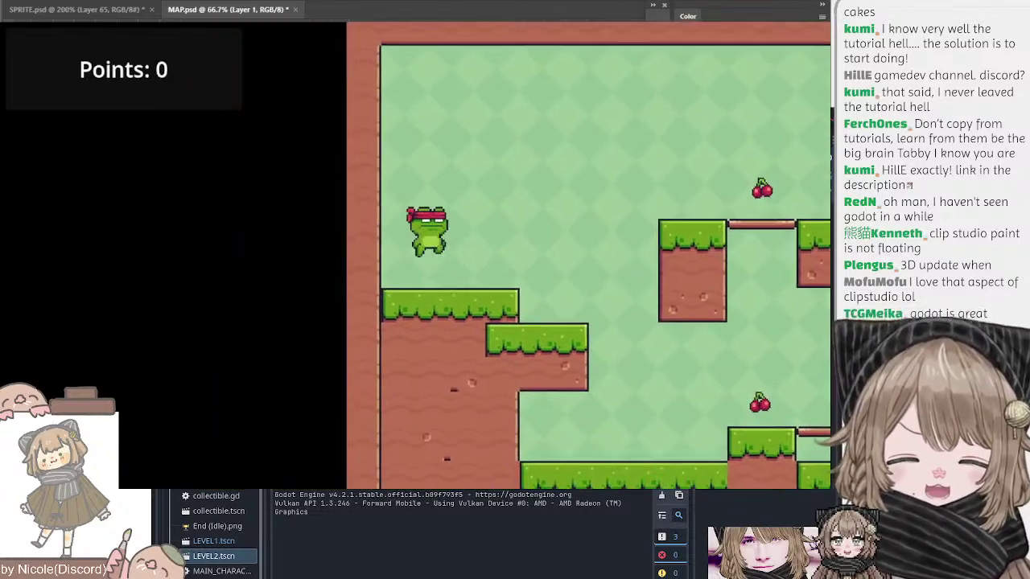
key(Right)
key(space)
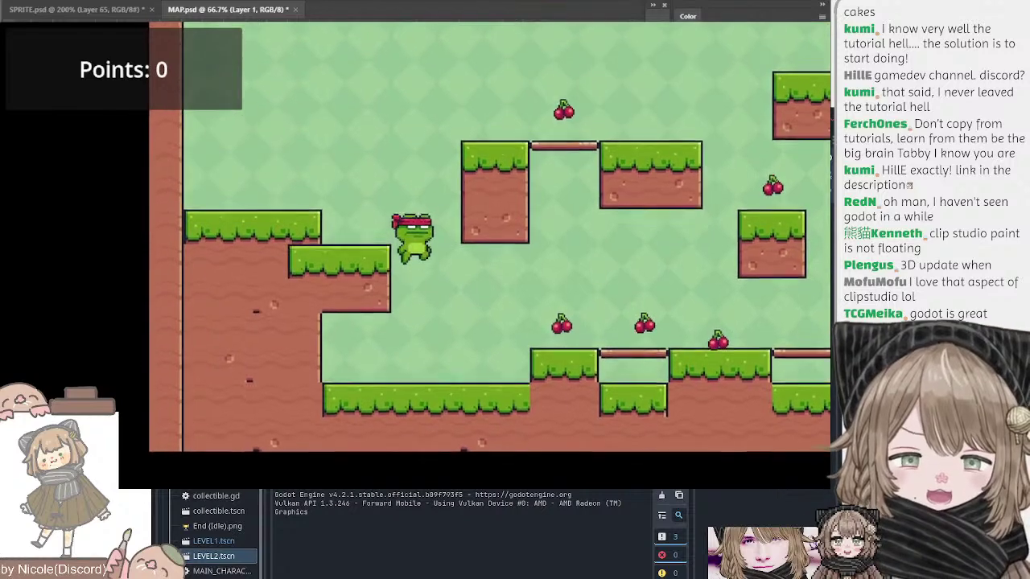
key(Left)
key(Right)
key(Left)
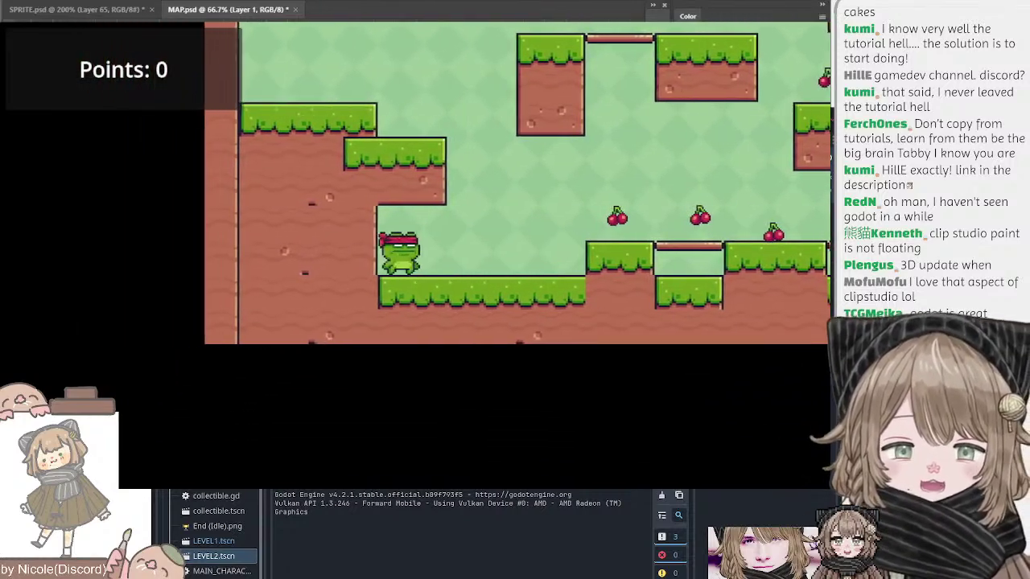
- Jump the frog from the lower grass floor to the raised blocks and collect the first two cherries
key(Right)
key(Left)
key(space)
key(Right)
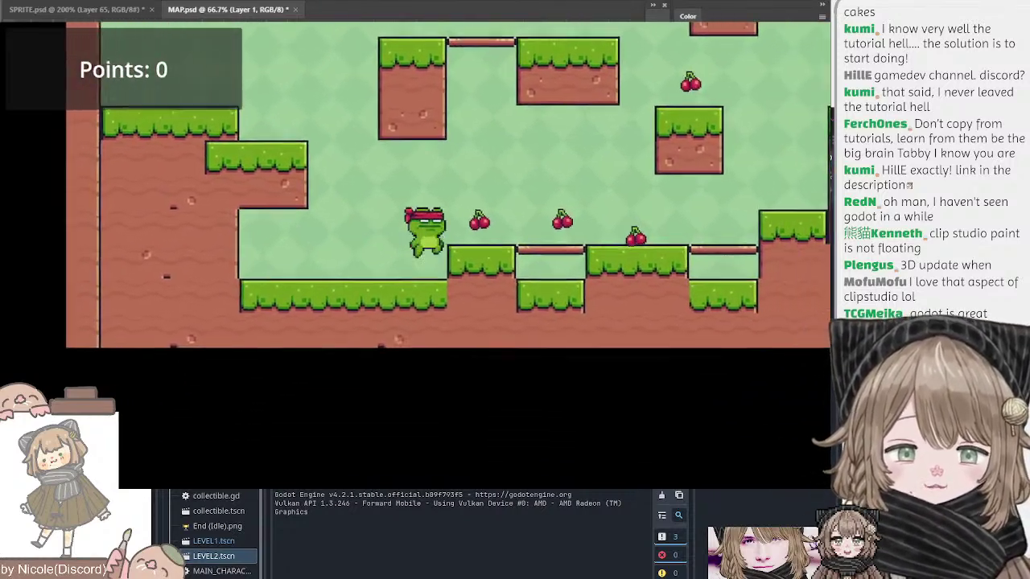
key(Left)
key(Right)
key(space)
key(Left)
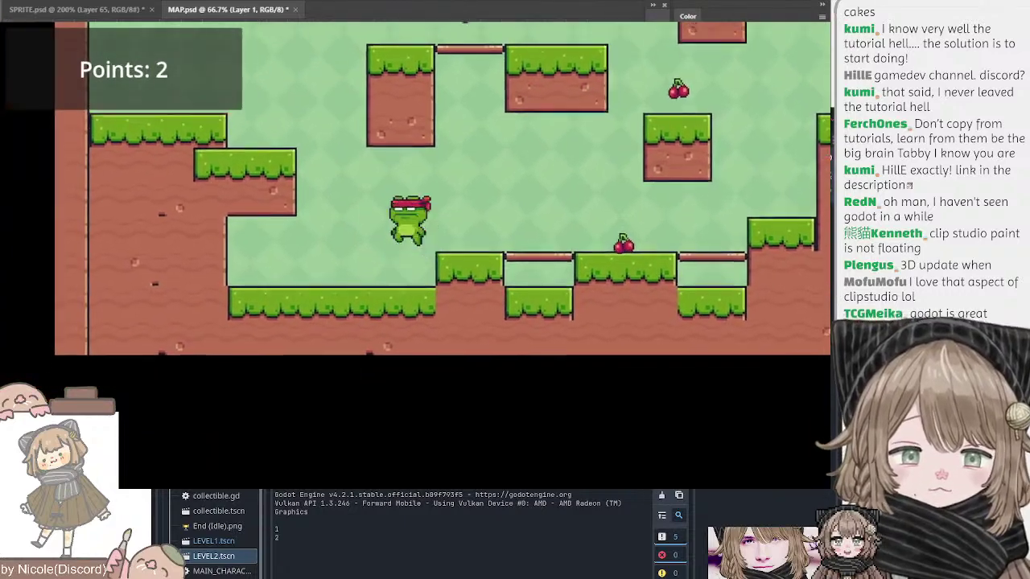
- Collect the cherry on the lower grass blocks and jump the frog toward the tall grass ledge
key(Right)
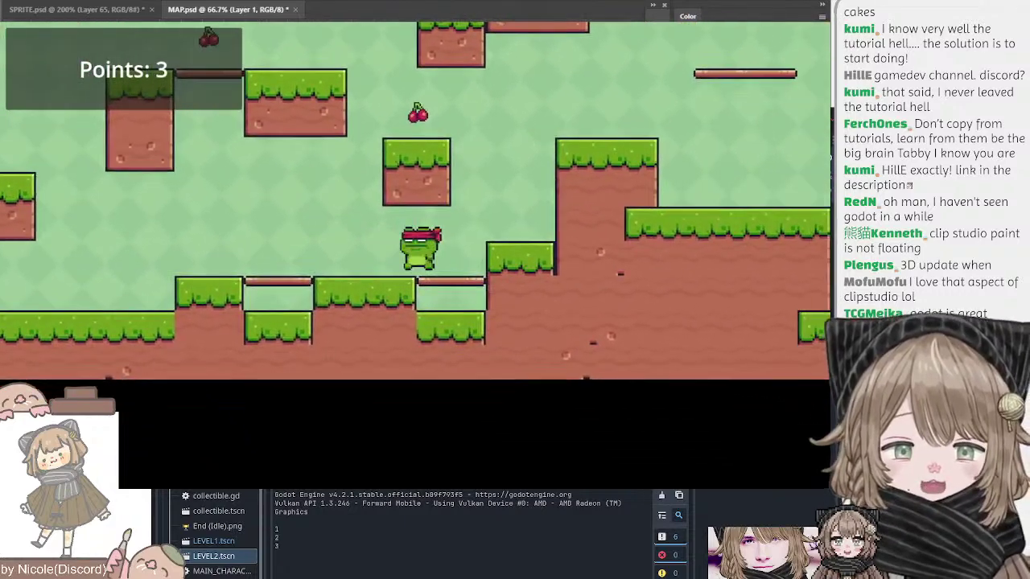
key(Left)
key(Right)
key(space)
key(space)
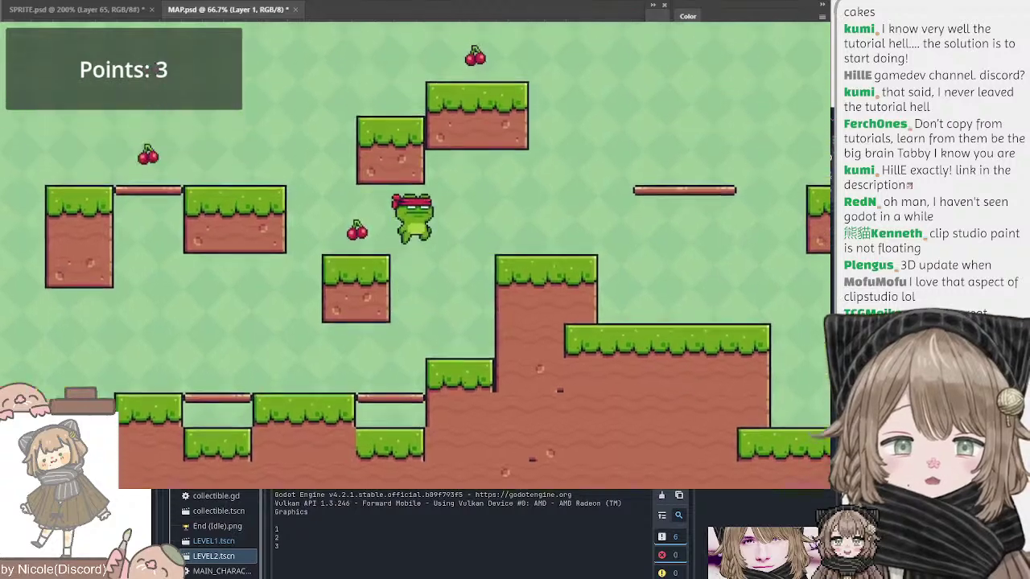
key(Right)
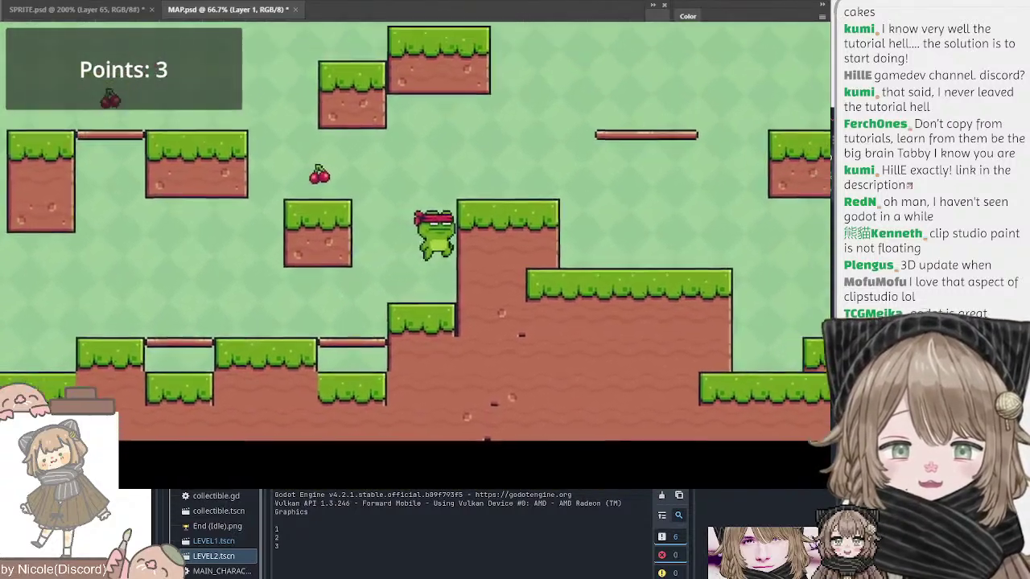
- Collect the cherry on the small floating block and the one above the plank between the two raised blocks
key(Left)
key(space)
key(Left)
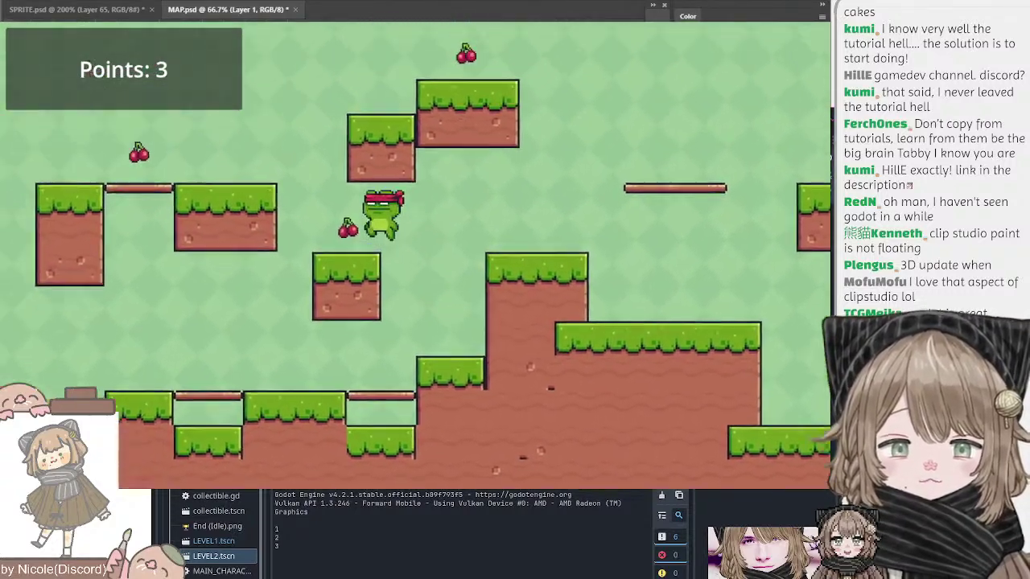
key(space)
key(Left)
key(Left)
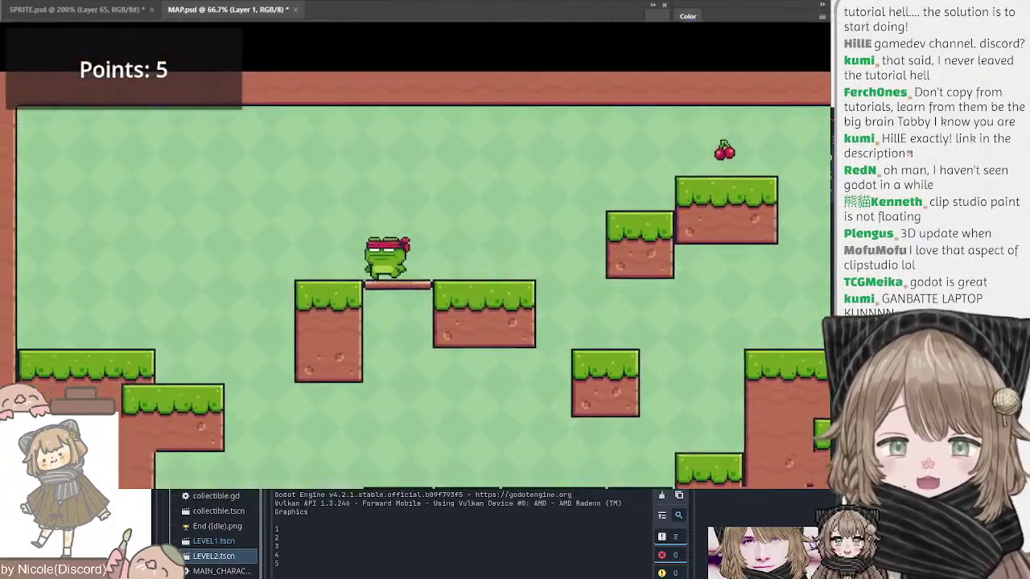
- Run the frog back to the starting ledge, return across the raised blocks, and collect the cherry on the highest grass block
key(space)
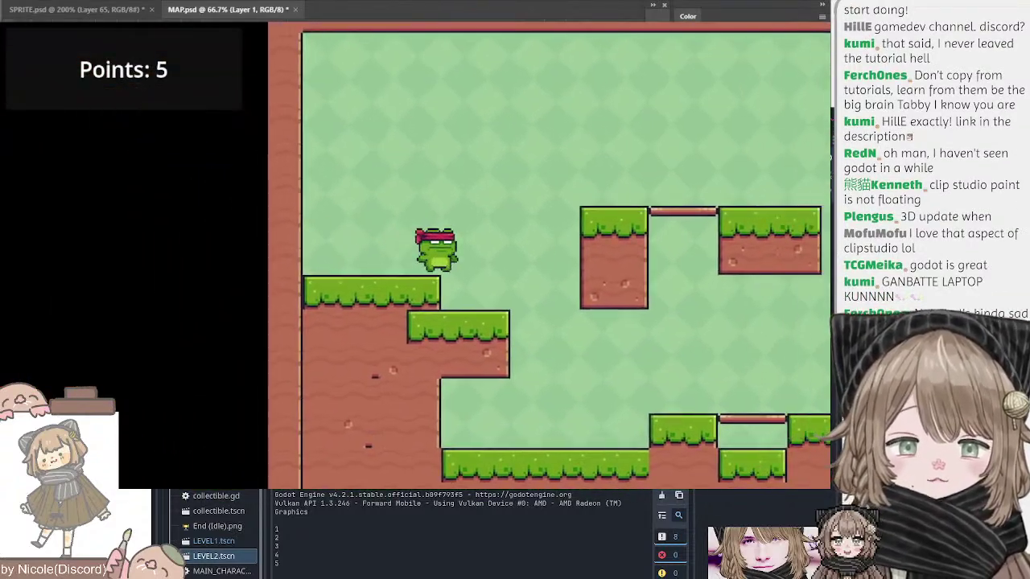
key(Right)
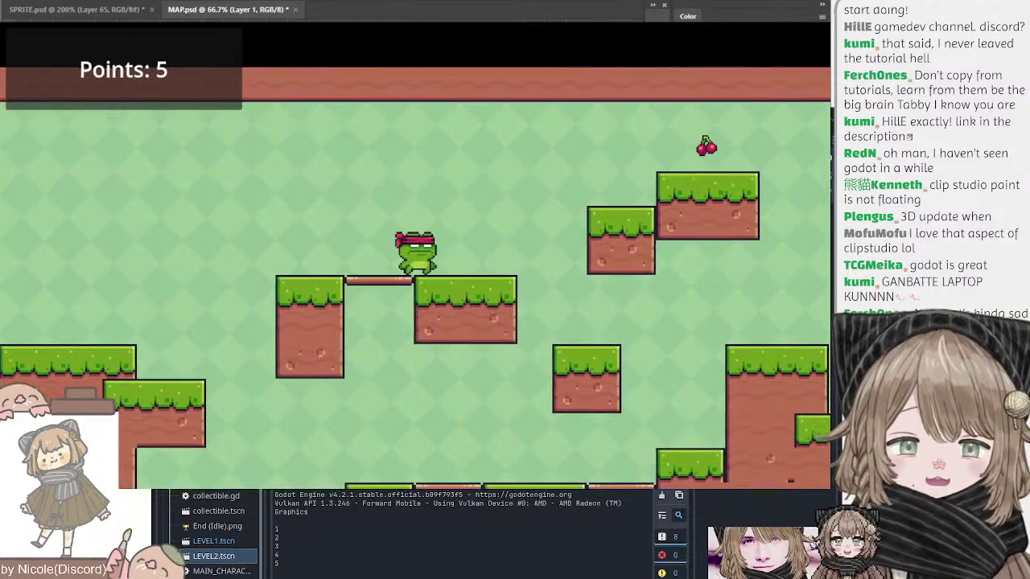
key(Right)
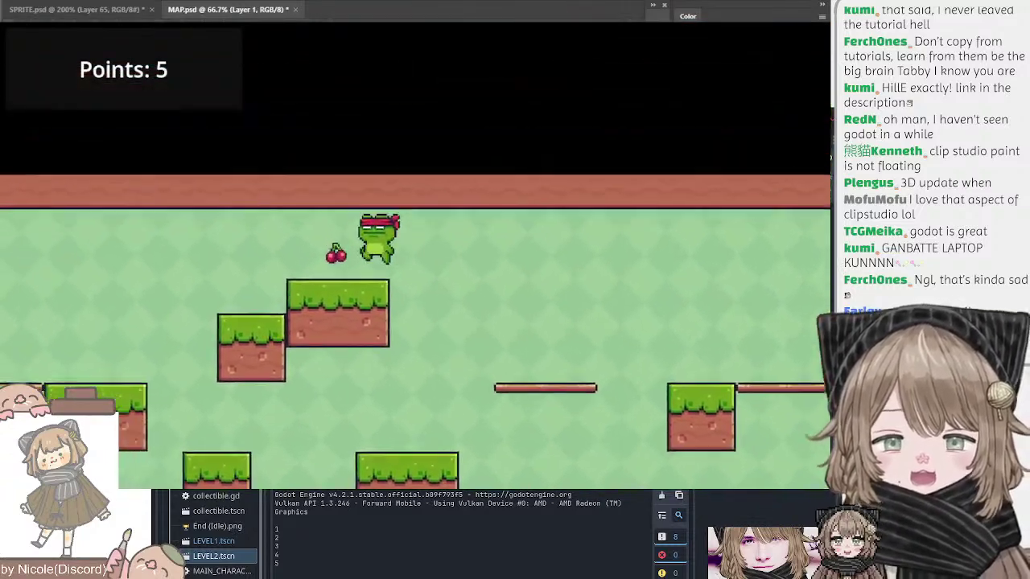
key(Left)
key(space)
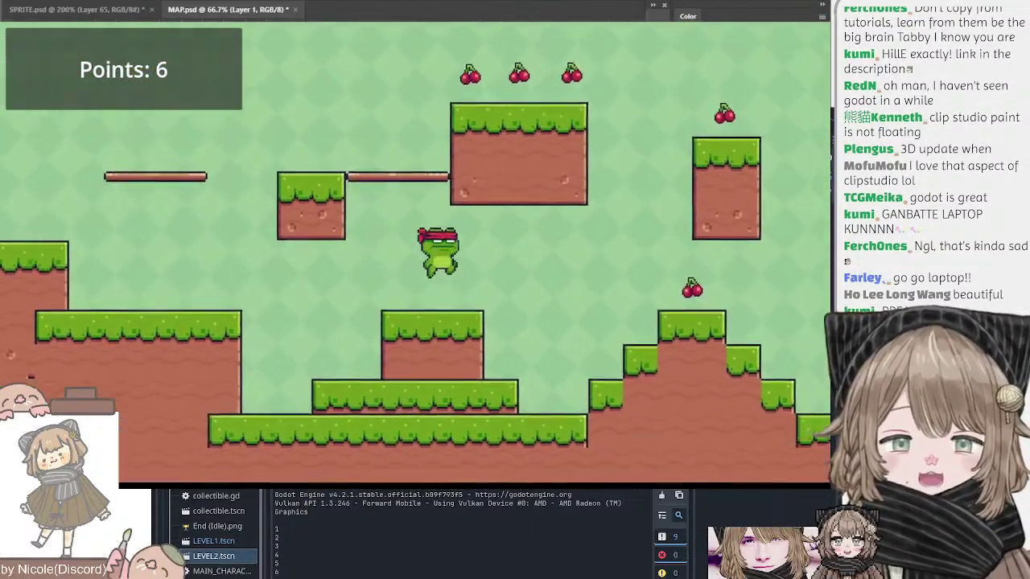
- Collect the cherry on top of the stepped mound and the three cherries on the wide floating block
key(Right)
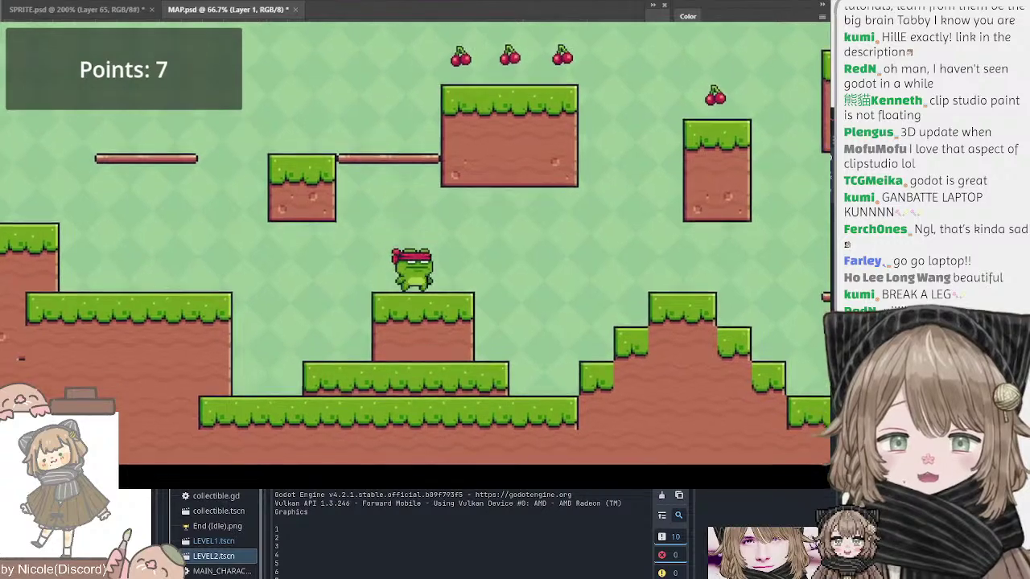
key(Left)
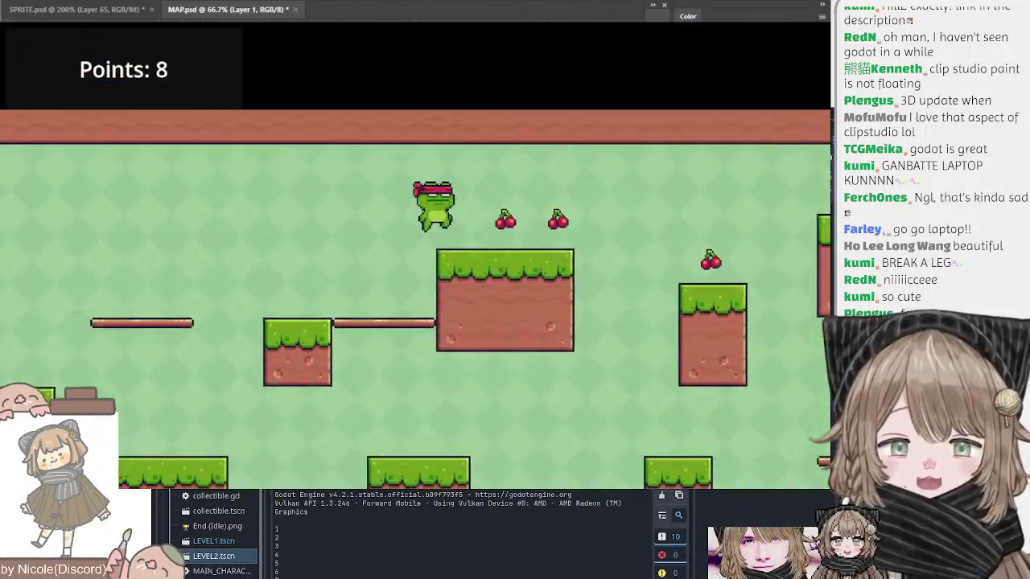
key(Right)
key(Right)
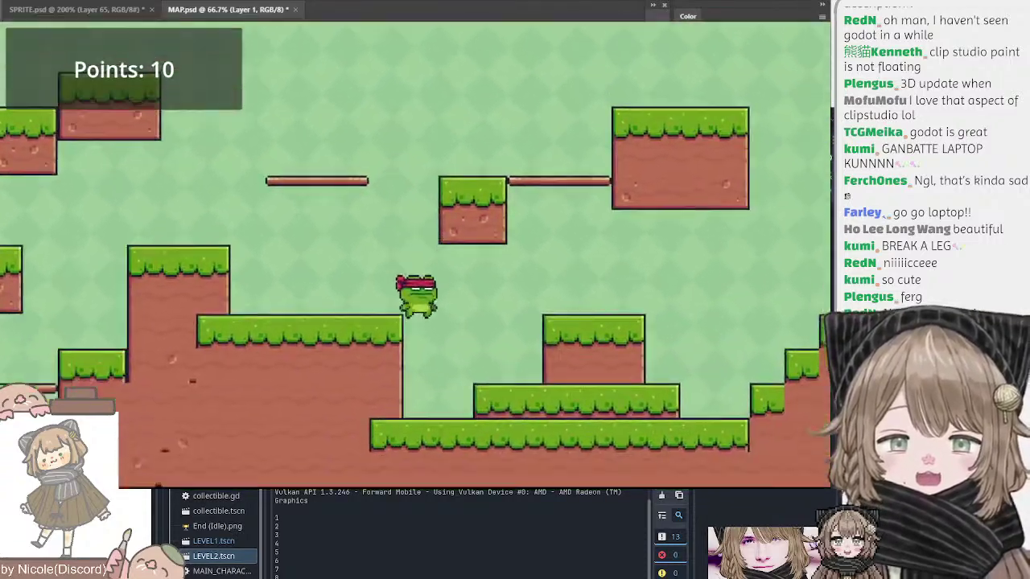
- Jump the frog from the tall ledge across the floating blocks and drop to the grass floor near the trophy
key(Left)
key(space)
key(space)
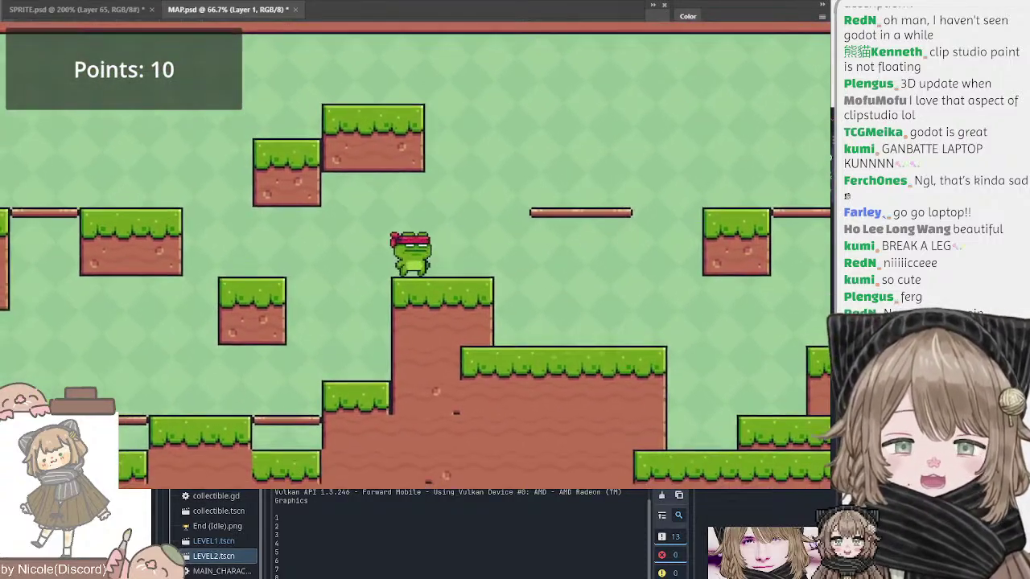
key(Right)
key(space)
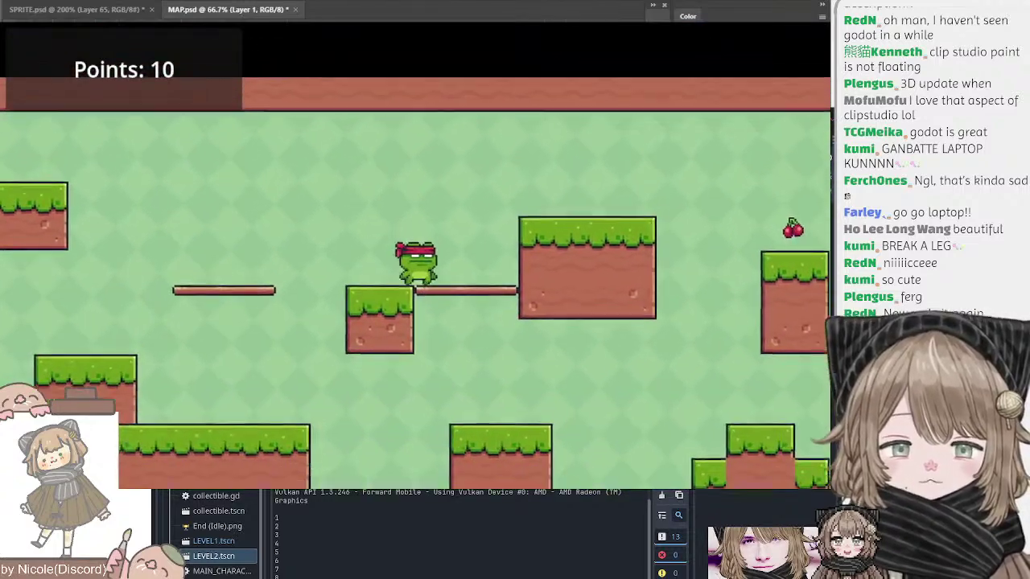
key(space)
key(Right)
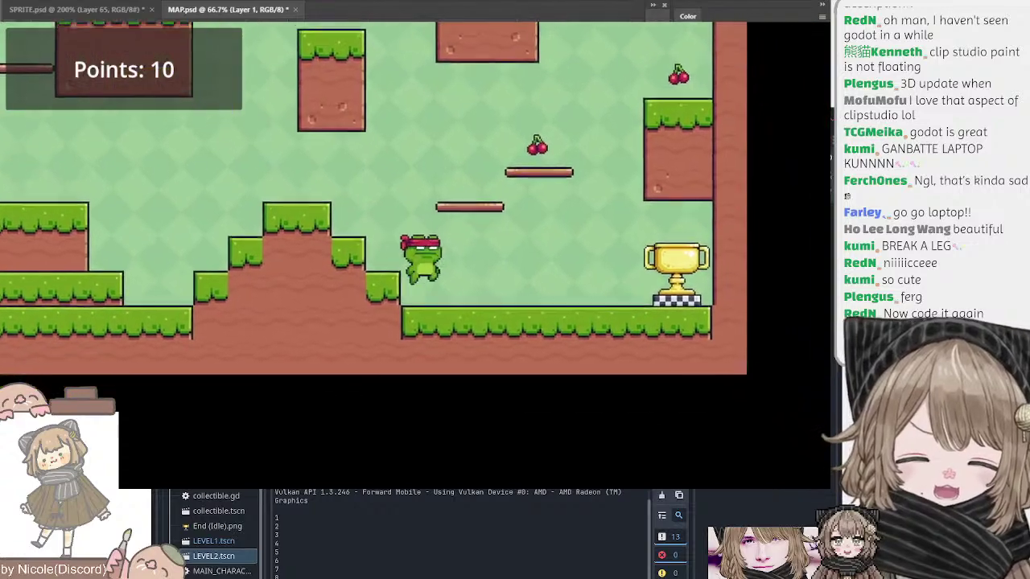
- Try to jump the frog from the trophy floor up to the cherry above the thin planks
key(Left)
key(space)
key(Right)
key(space)
key(Right)
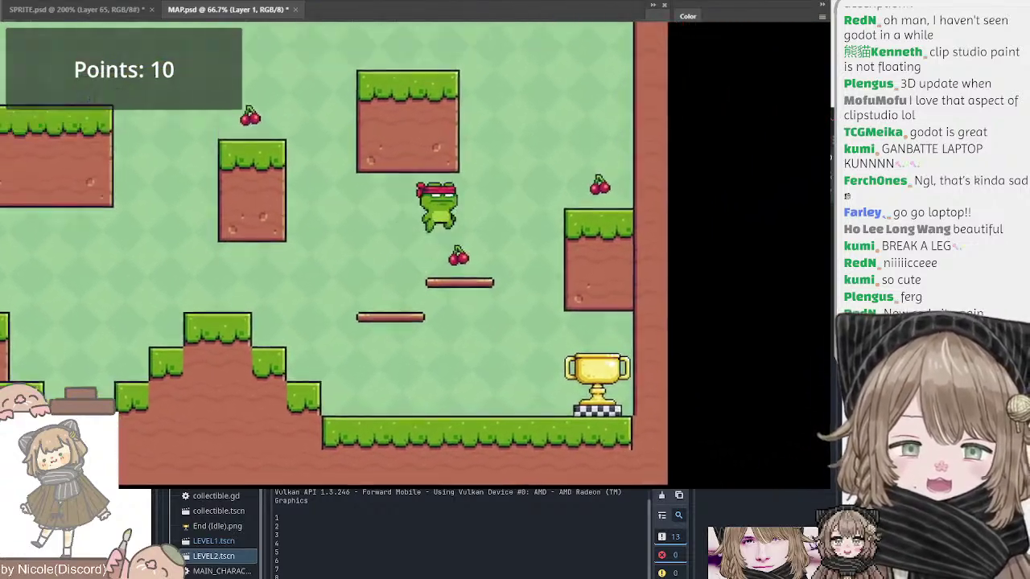
key(Left)
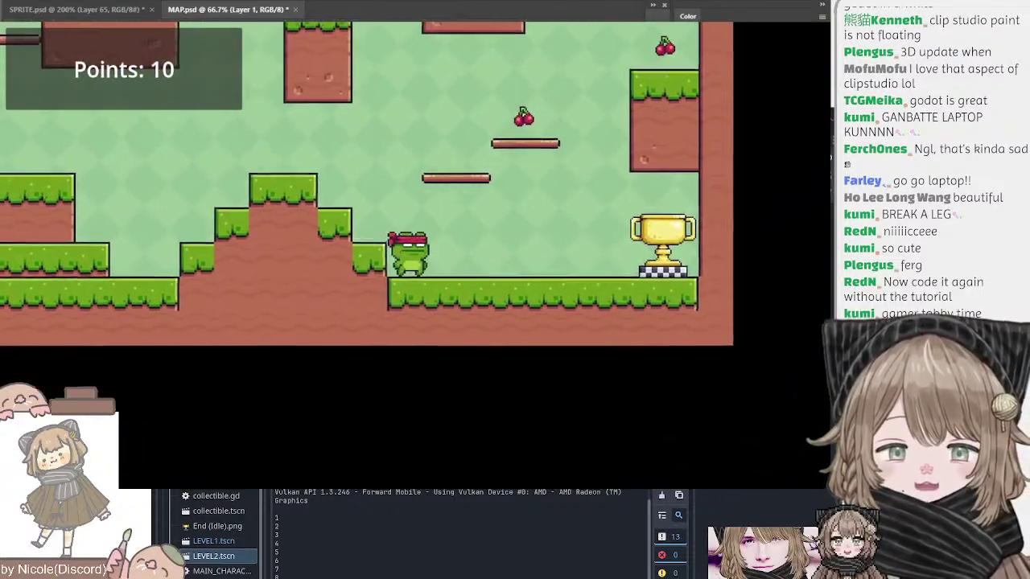
- Collect the cherry above the upper thin plank near the trophy
key(space)
key(Right)
key(space)
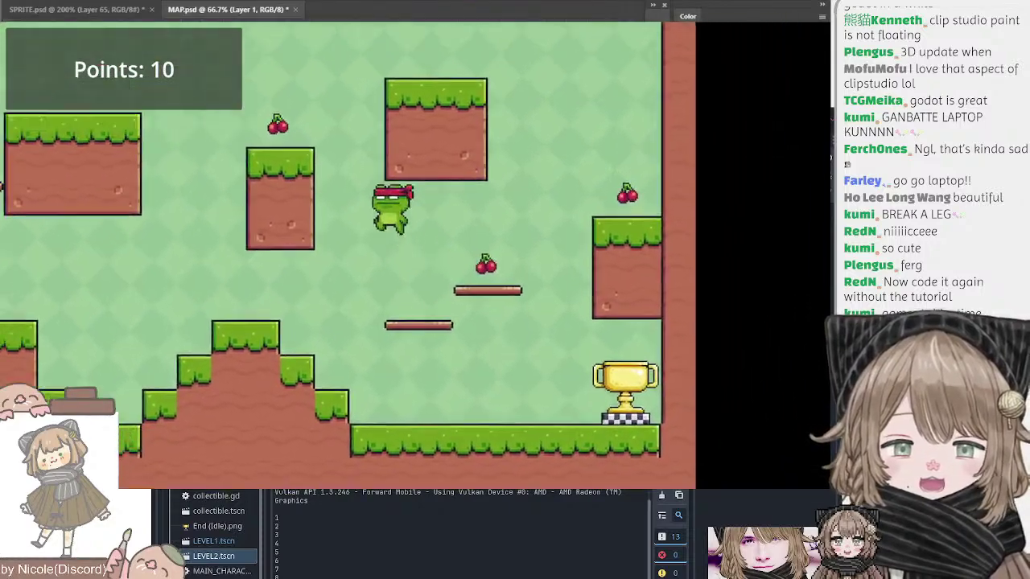
key(Left)
key(space)
key(Right)
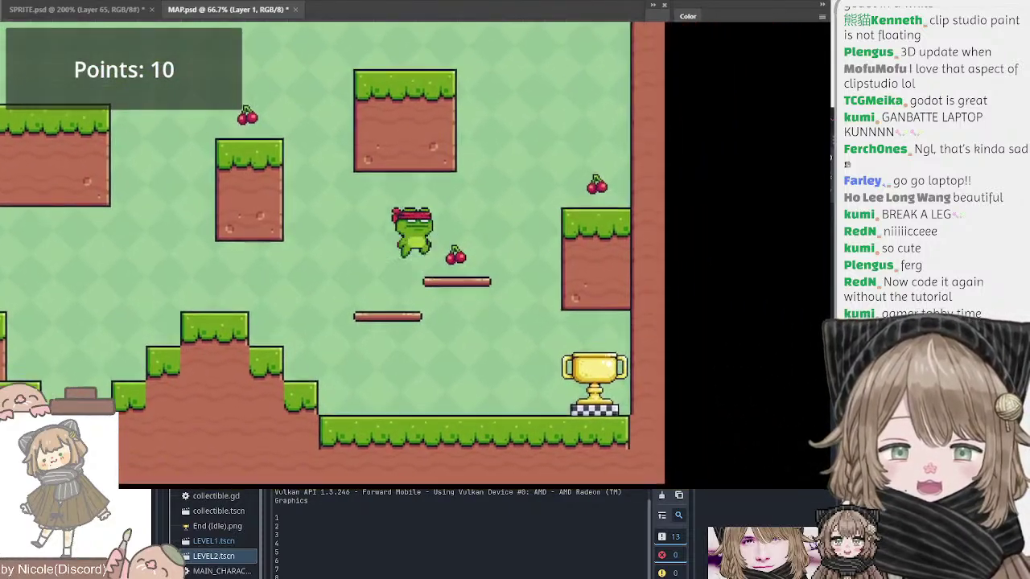
key(Right)
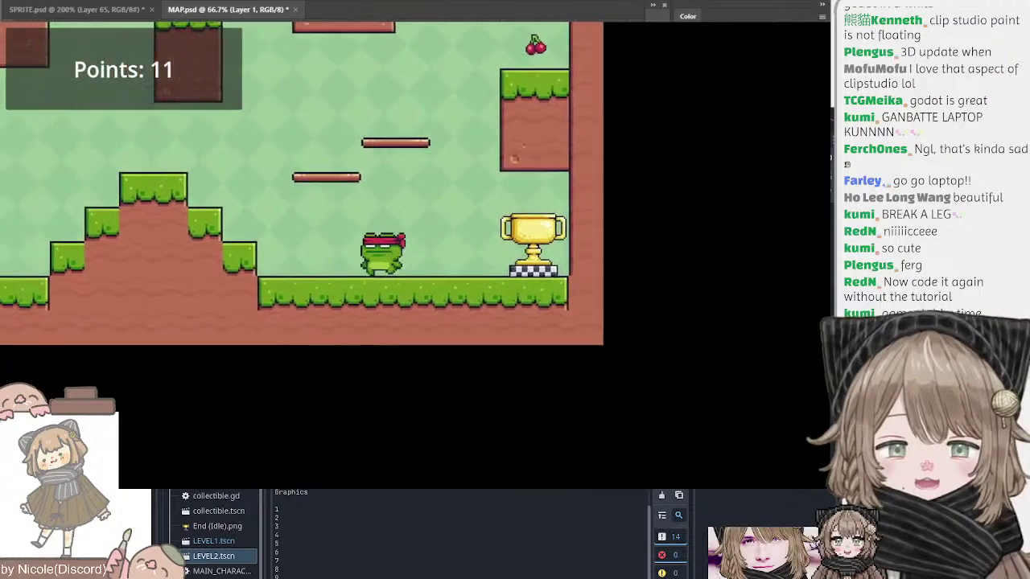
- Jump from the stepped mound over the thin planks and collect the cherry on the block above the trophy
key(Right)
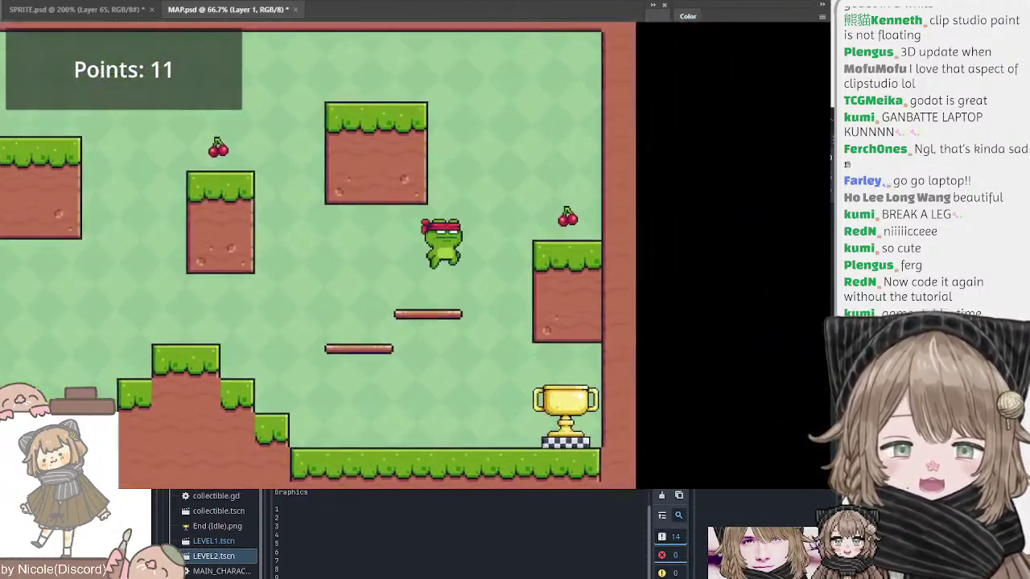
key(Left)
key(space)
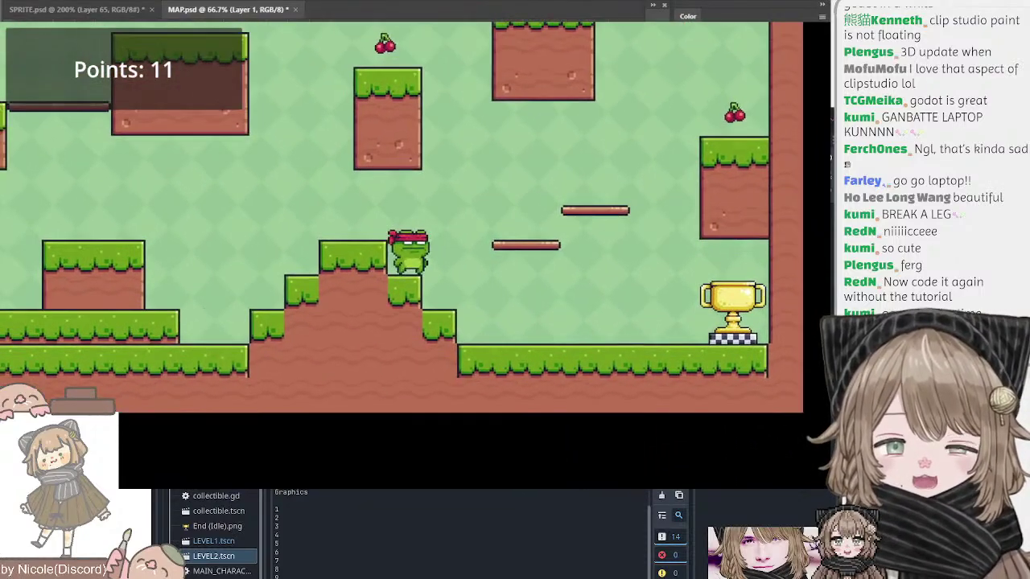
key(Right)
key(space)
key(space)
key(space)
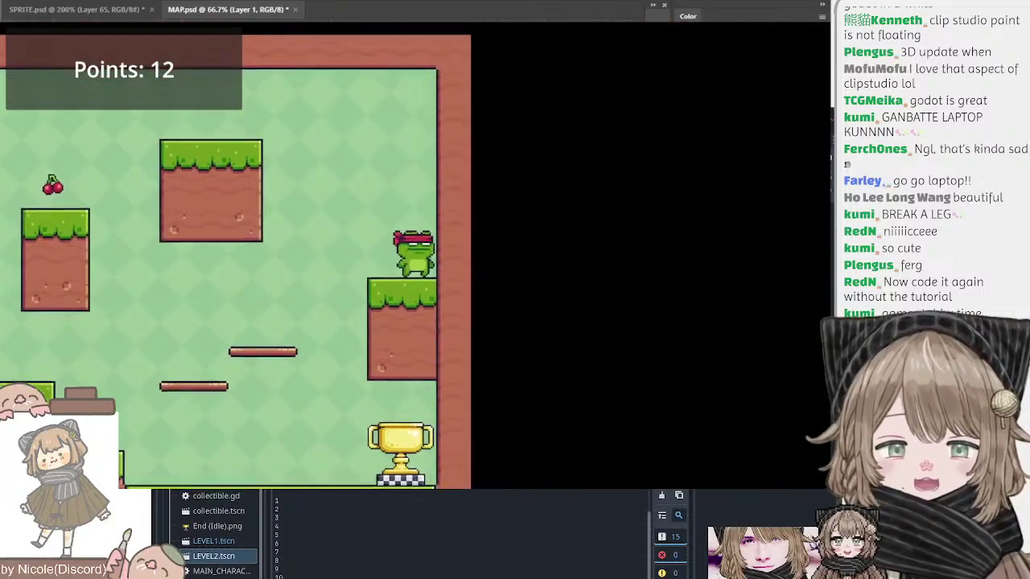
- Run the frog back over the stepped mound and climb onto the tall grass ledge
key(Left)
key(space)
key(Left)
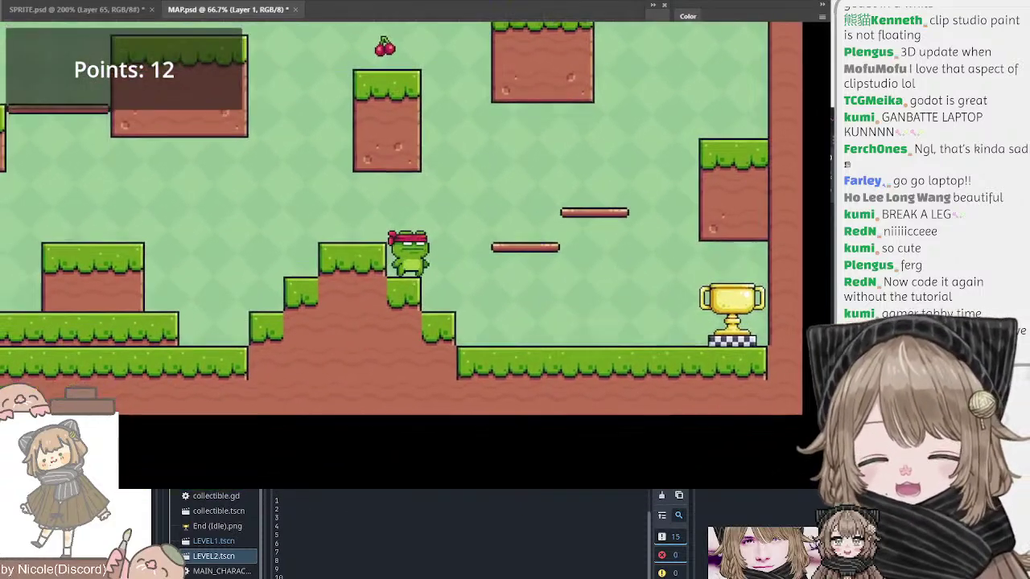
key(Left)
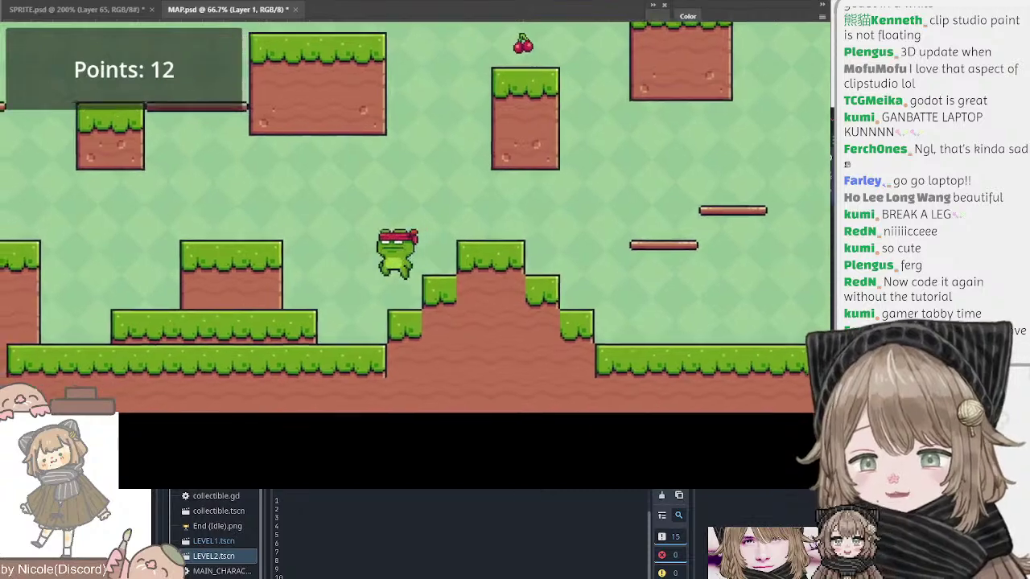
key(space)
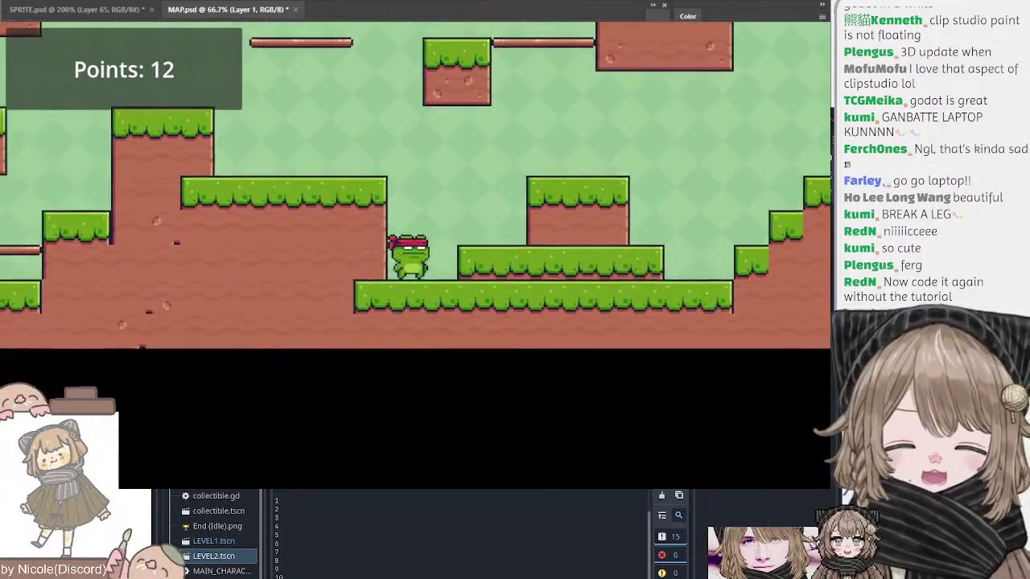
key(space)
key(space)
key(Right)
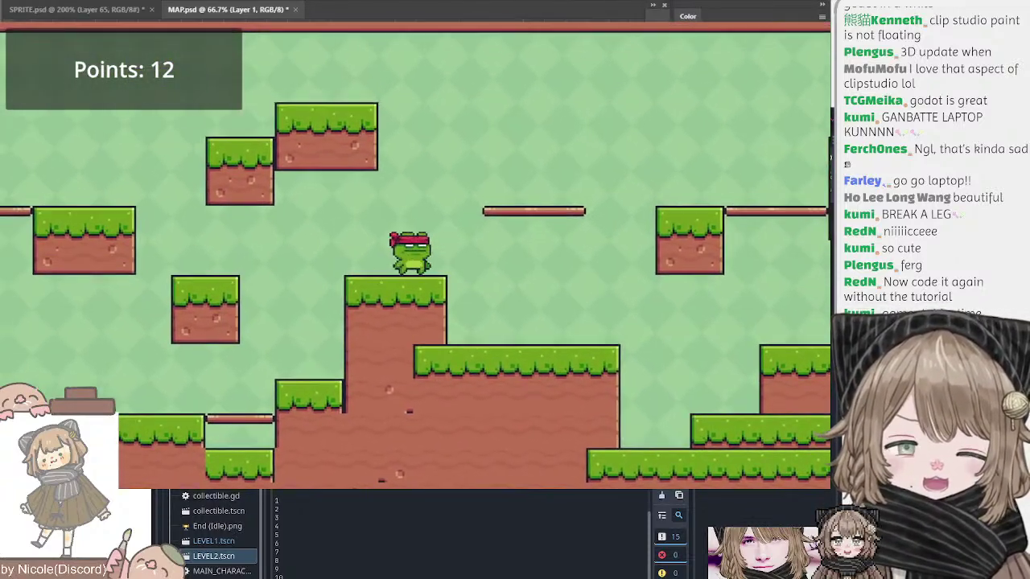
- Jump the frog from the tall ledge across the floating plank to the plank beside the wide block
key(space)
key(space)
key(Right)
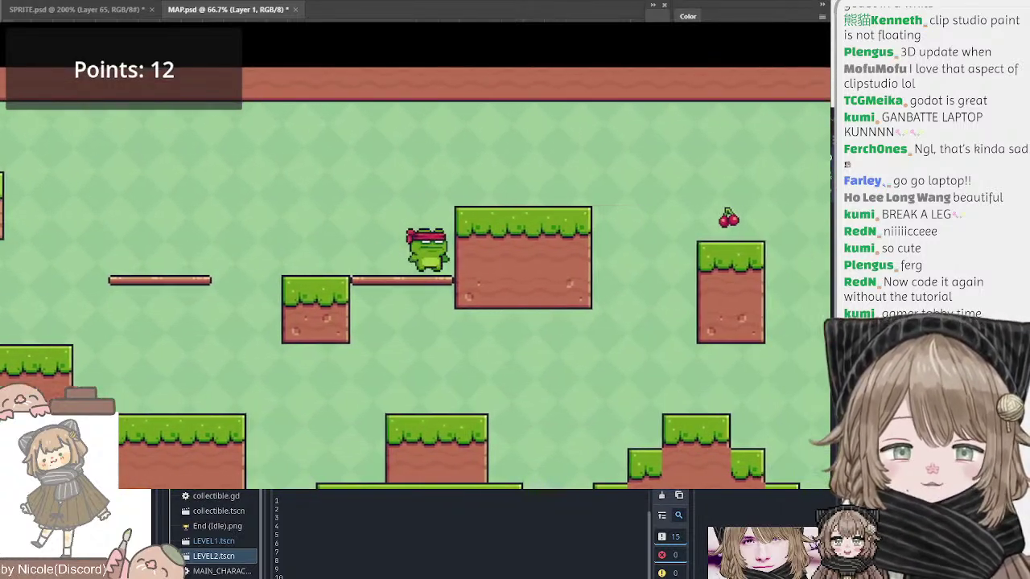
key(Right)
key(space)
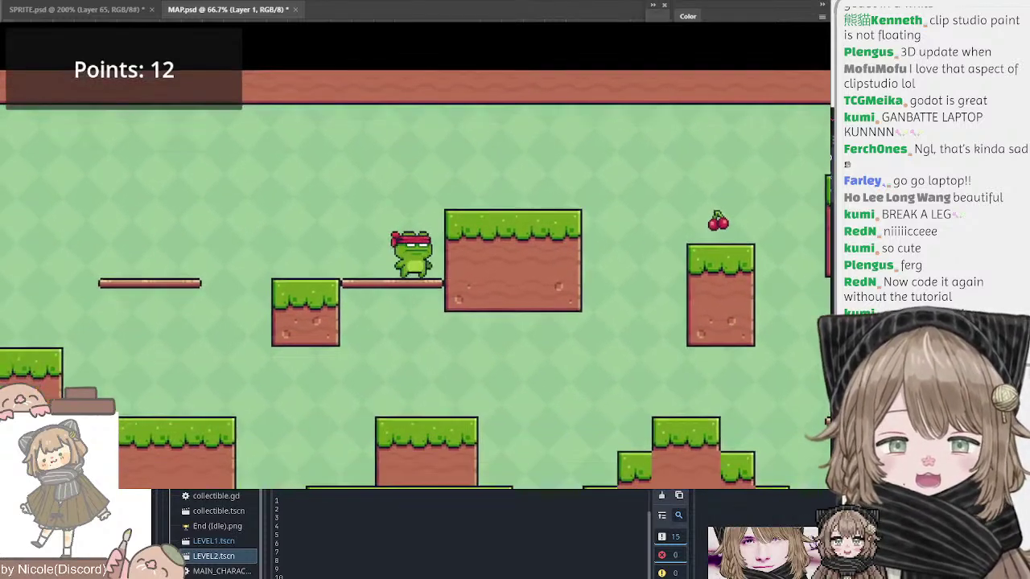
- Collect the cherry on the narrow floating column by way of the wide block, and drop back to the stepped mound
key(space)
key(Right)
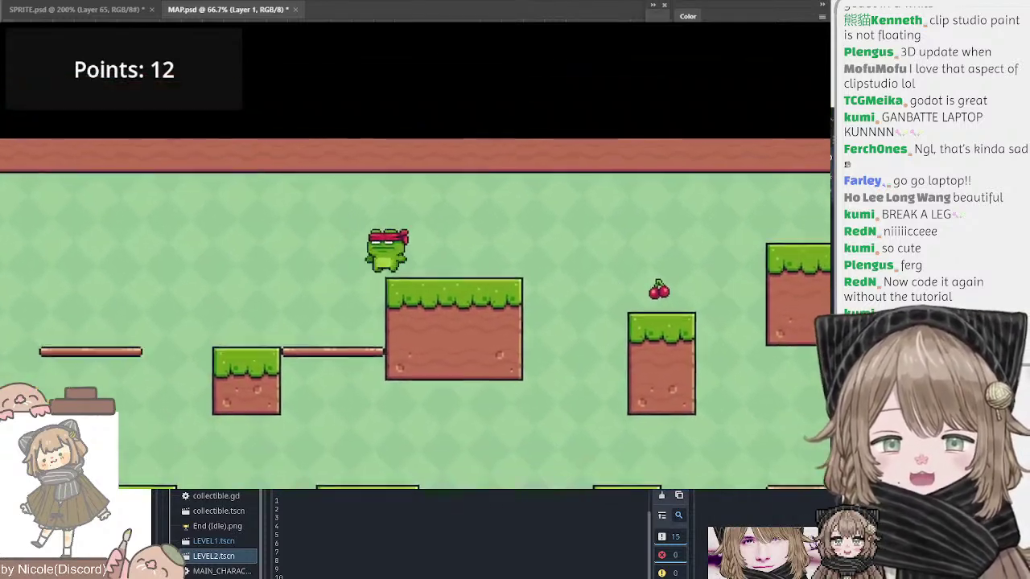
key(space)
key(Right)
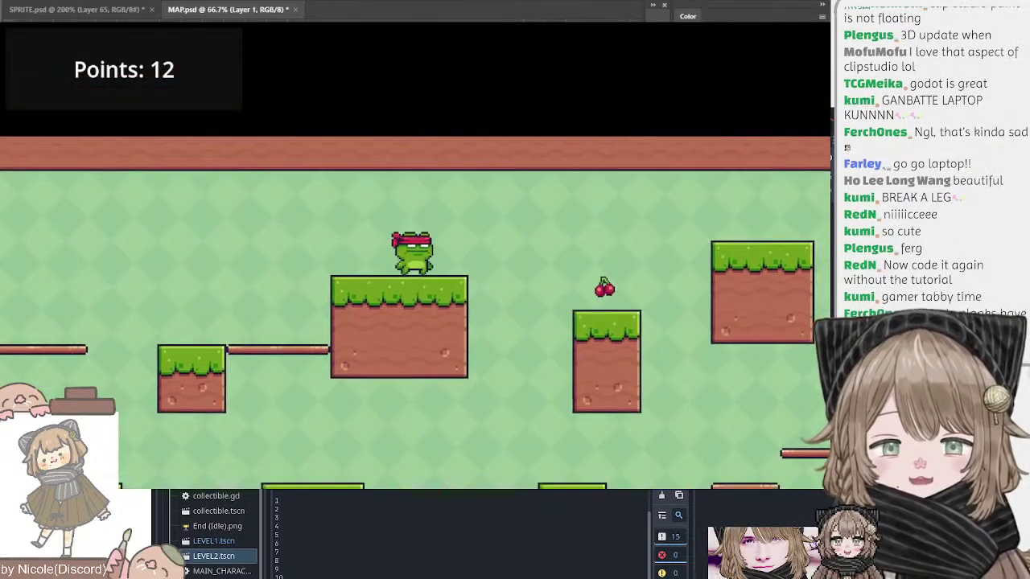
key(Right)
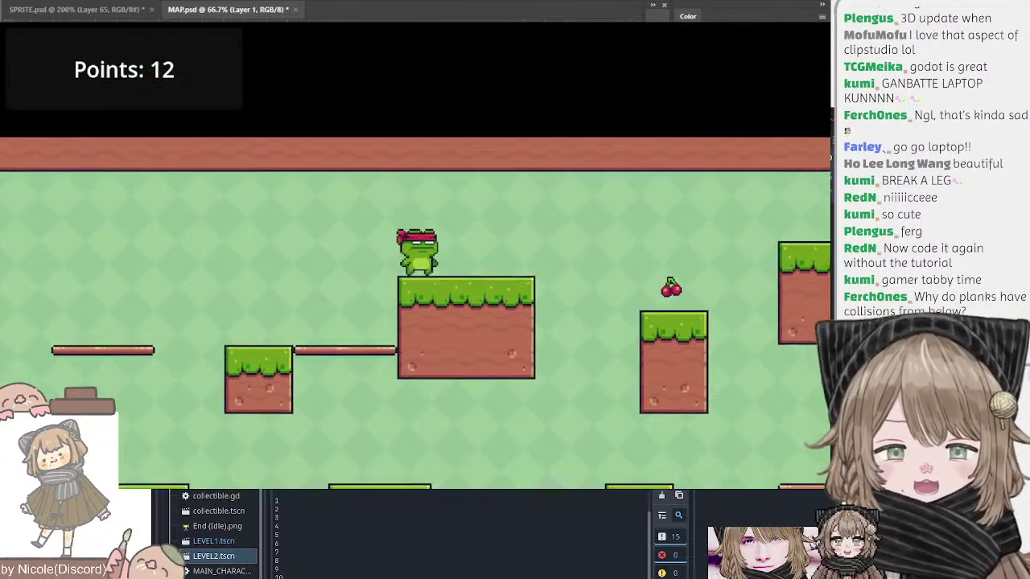
key(Left)
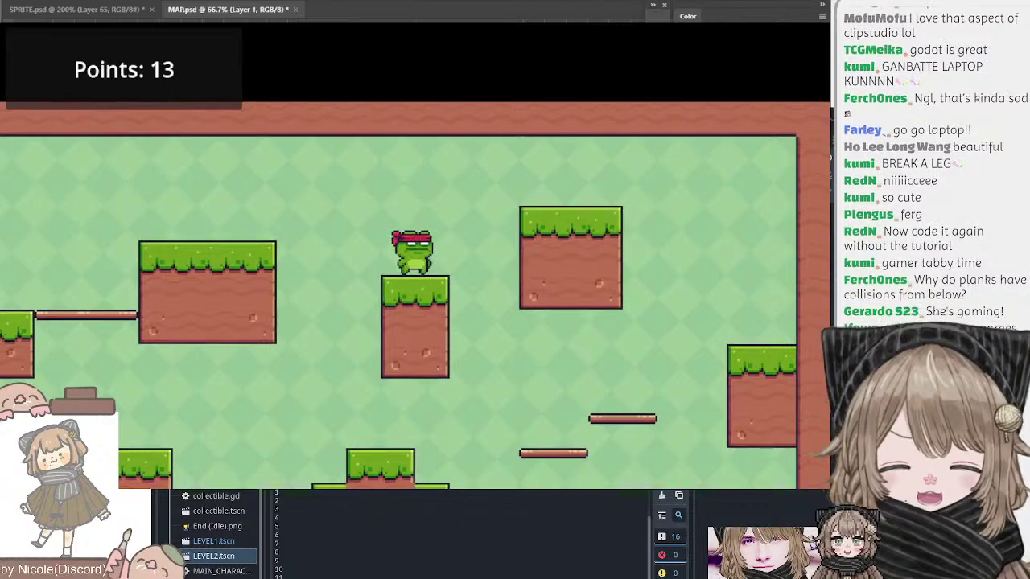
key(Right)
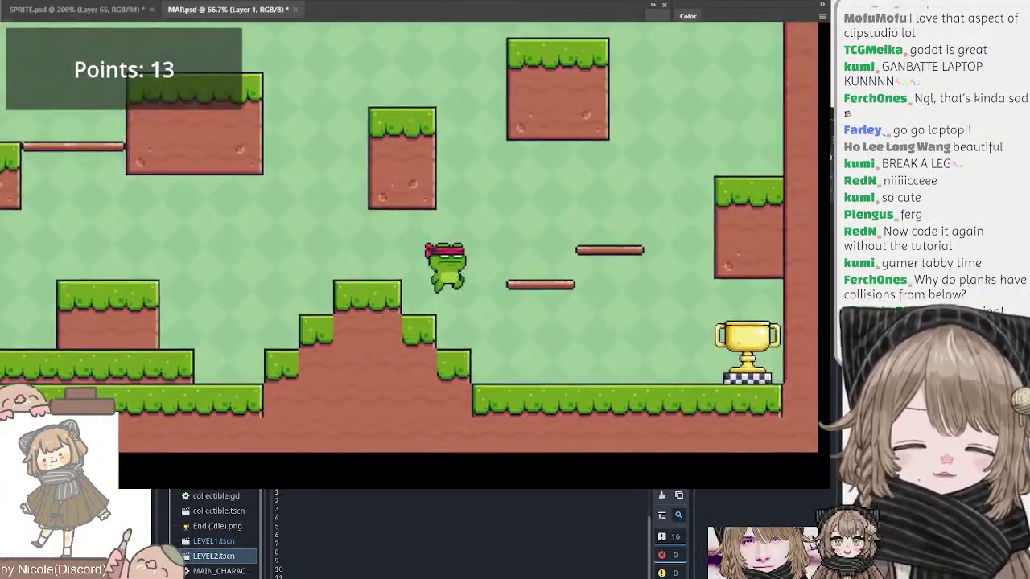
key(Left)
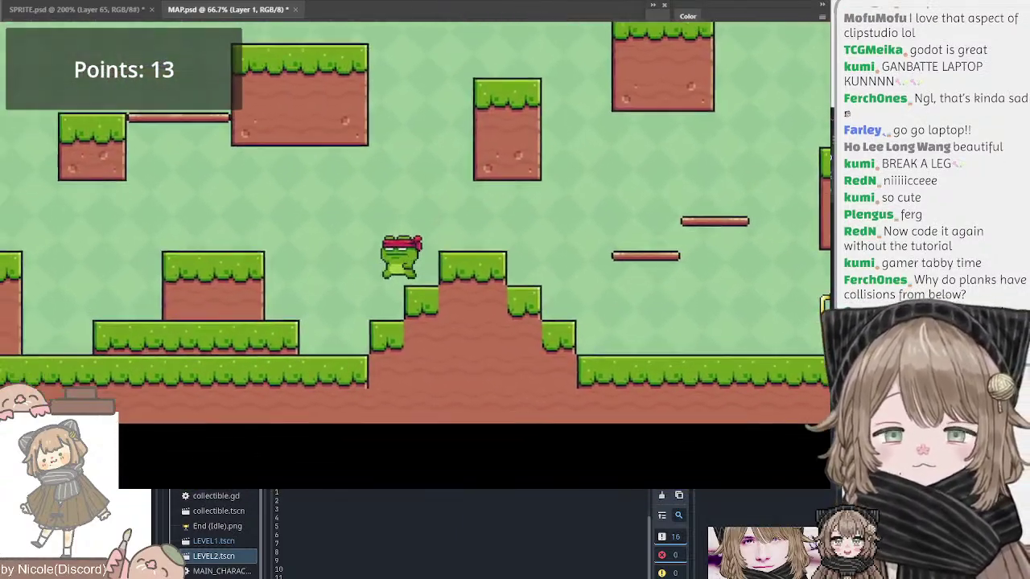
- Run the frog from the stepped mound back over the tall ledge and across the low plank bridges near the level's start
key(space)
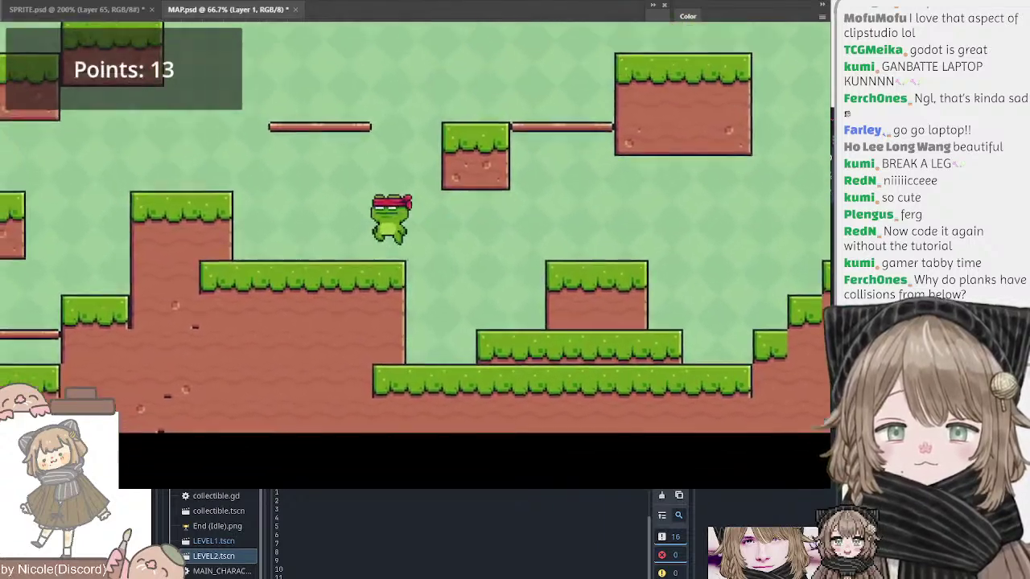
key(Left)
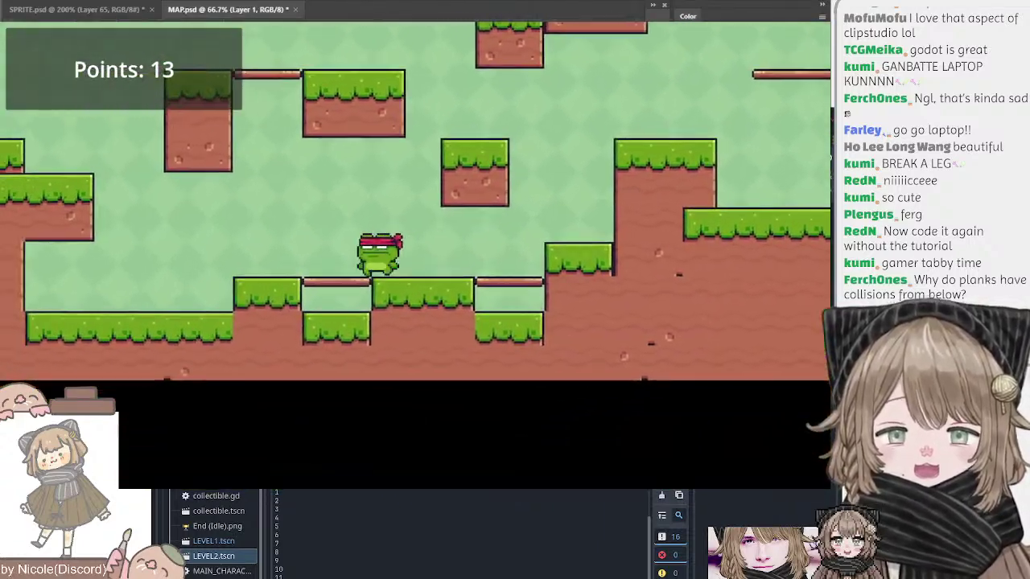
key(space)
key(Right)
key(Left)
key(space)
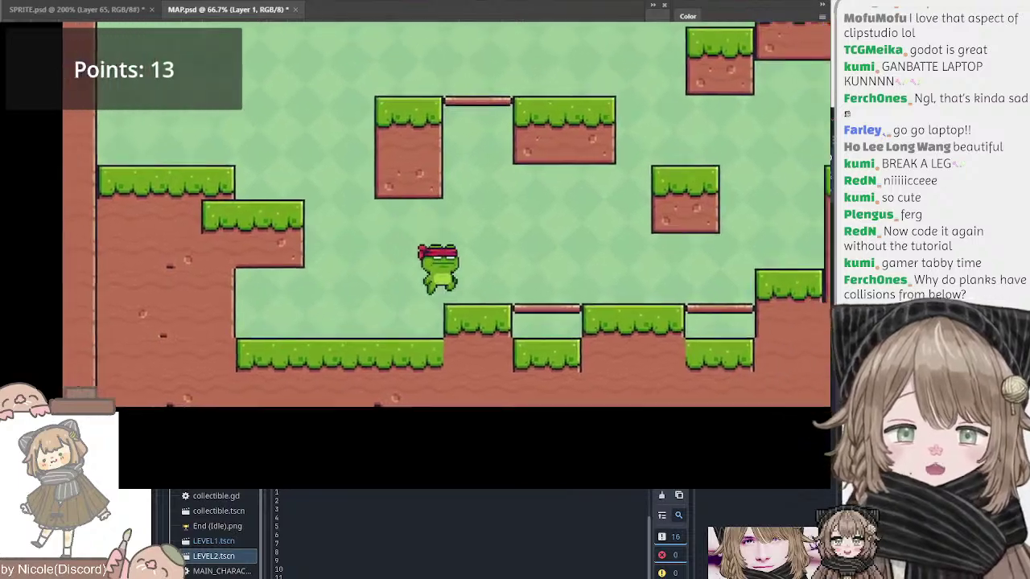
- Turn the frog around and bring it over the tall ledge to the far edge of the wide grass ledge
key(Right)
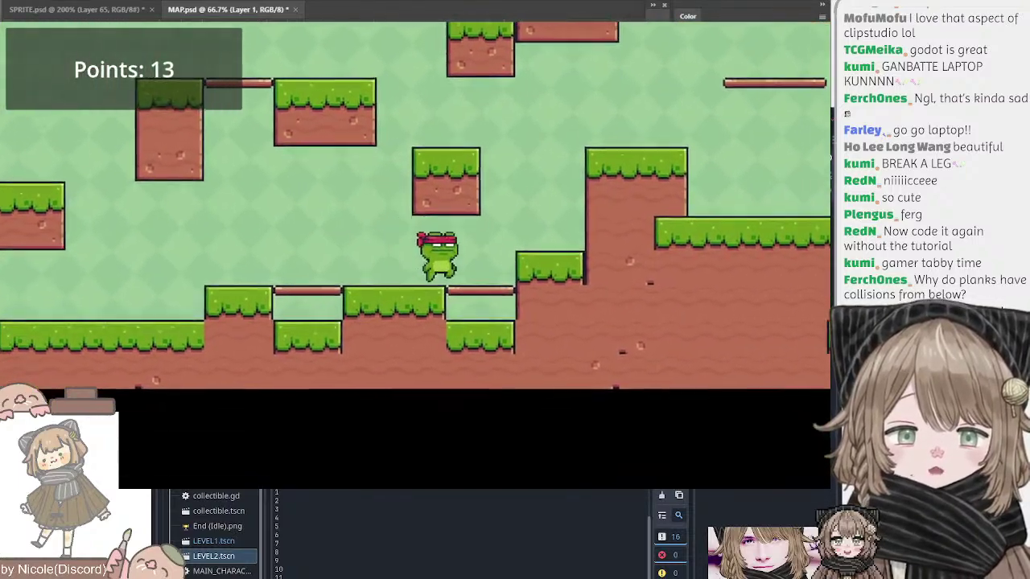
key(space)
key(Right)
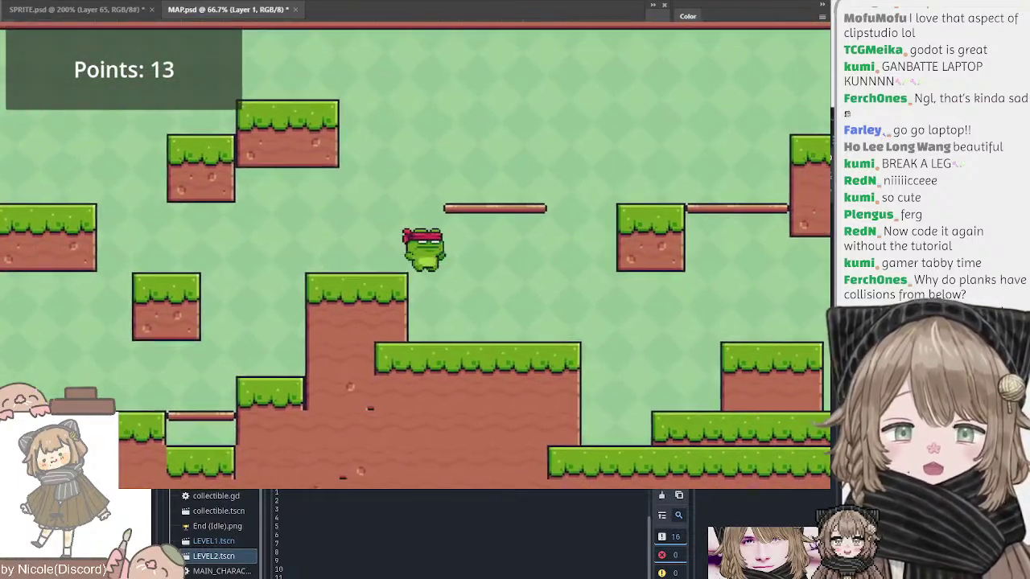
key(Right)
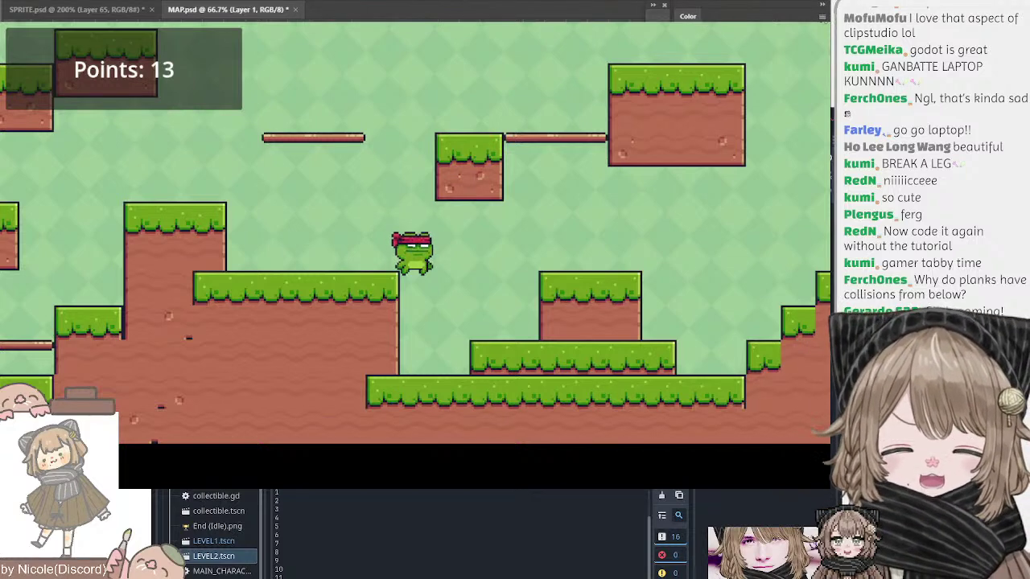
- Stop the running game and show the beginning of the MAIN_CHARACTER script in the script editor
key(F8)
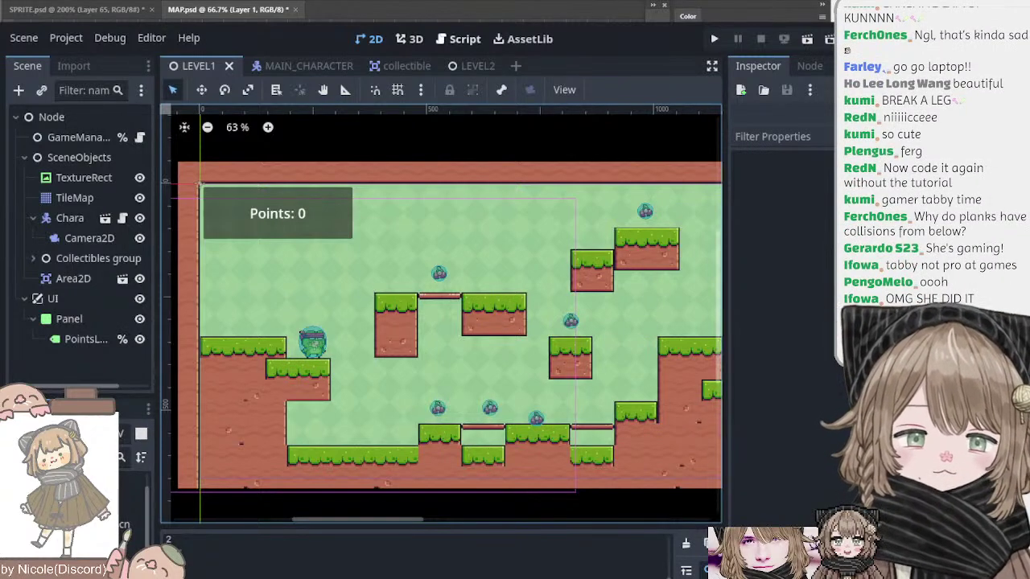
click(456, 40)
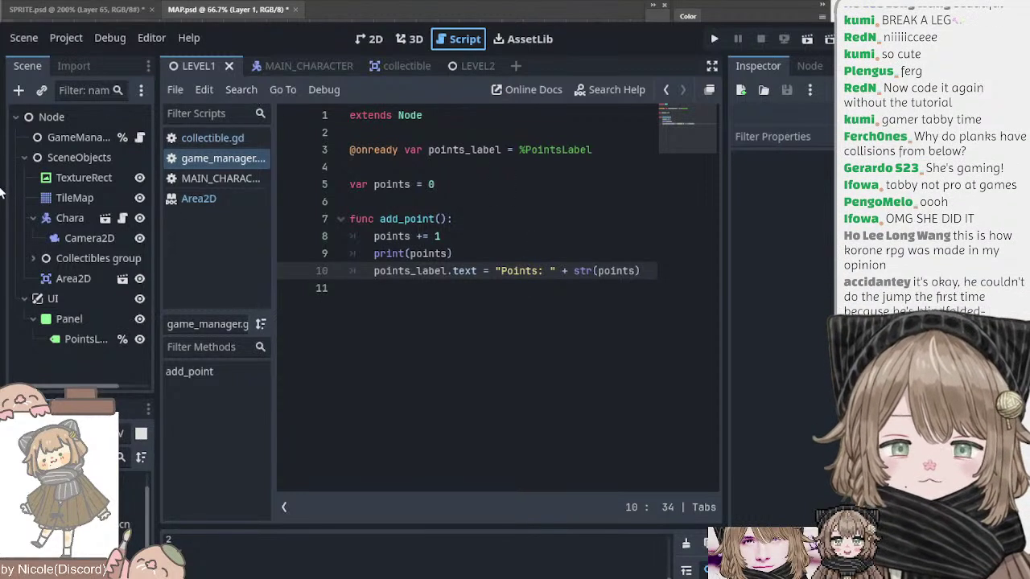
click(306, 70)
scroll(491, 252, down, 2)
scroll(491, 252, up, 6)
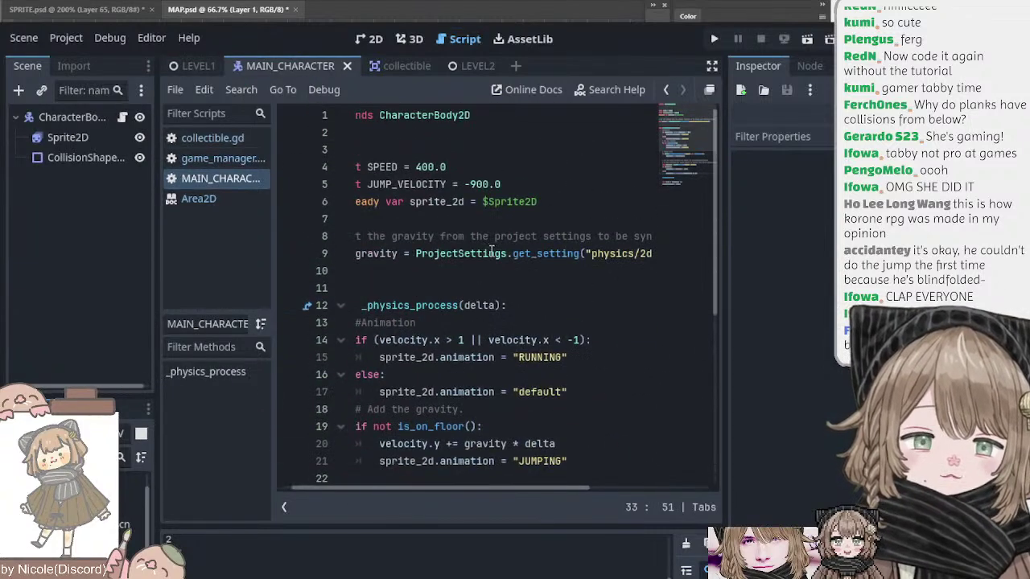
- Examine the character script from the speed and jump constants down to the direction if/else block
drag(357, 201, 561, 201)
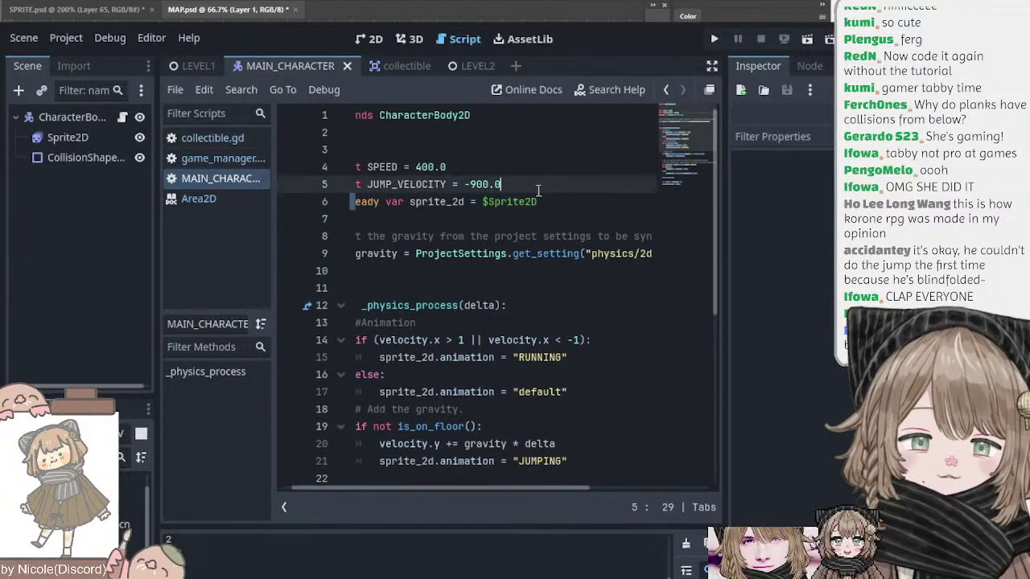
scroll(560, 201, down, 2)
scroll(560, 201, down, 4)
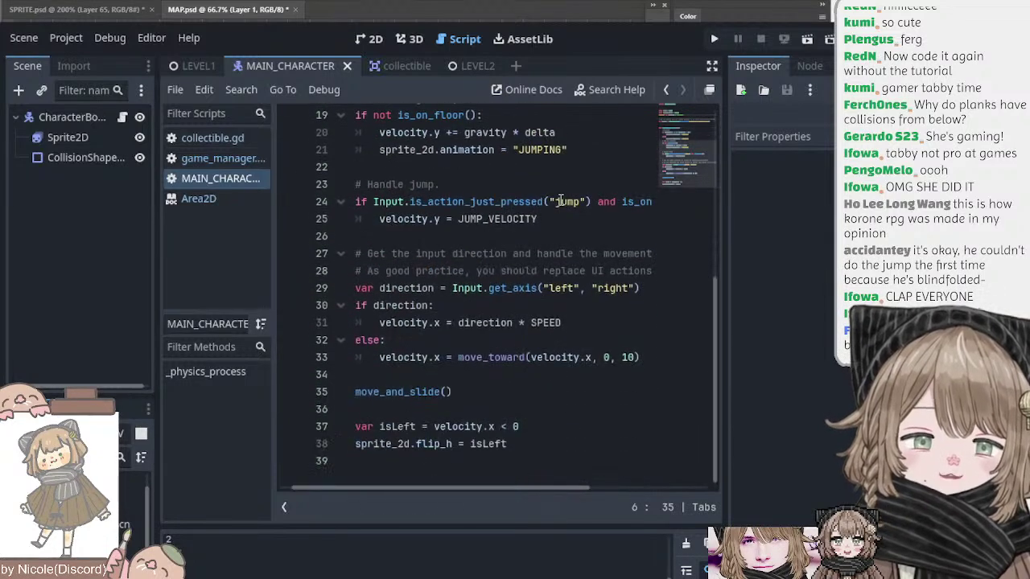
scroll(561, 201, up, 1)
scroll(561, 201, down, 1)
drag(370, 306, 479, 342)
click(479, 341)
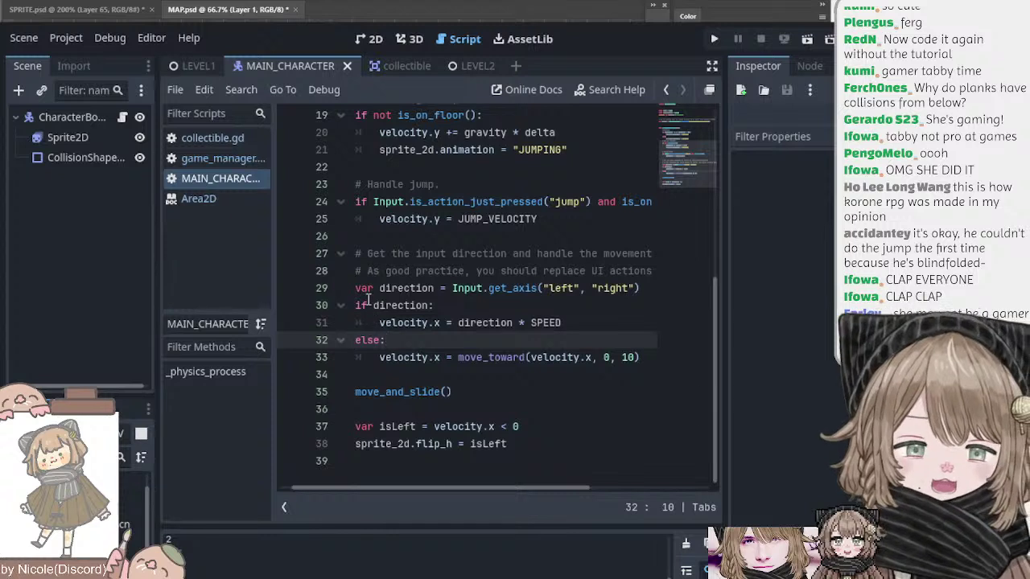
drag(369, 288, 468, 308)
click(467, 309)
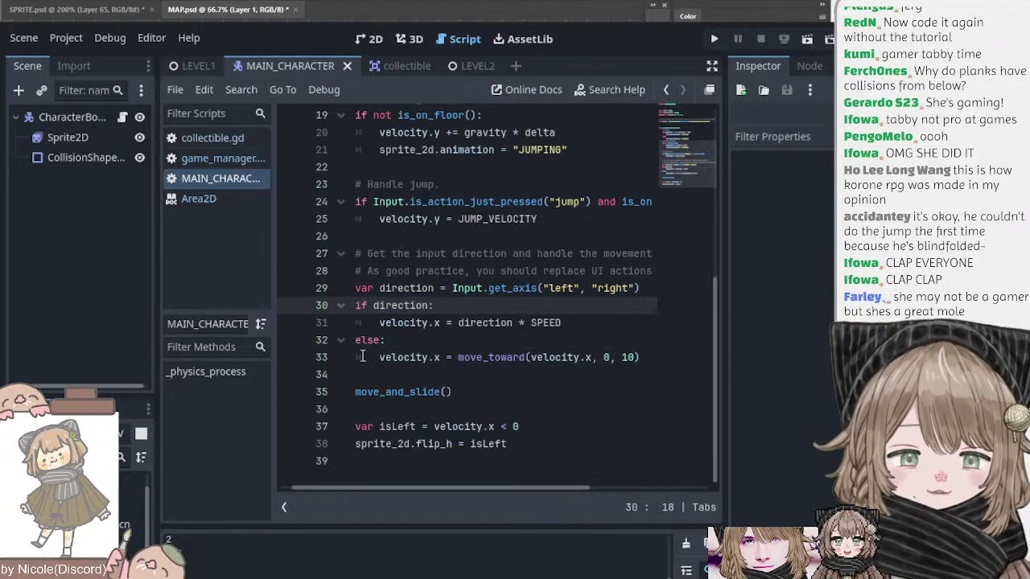
- Highlight the velocity.x move_toward line under the direction check's else and examine how it is indented
drag(363, 356, 319, 354)
drag(403, 357, 540, 373)
click(424, 357)
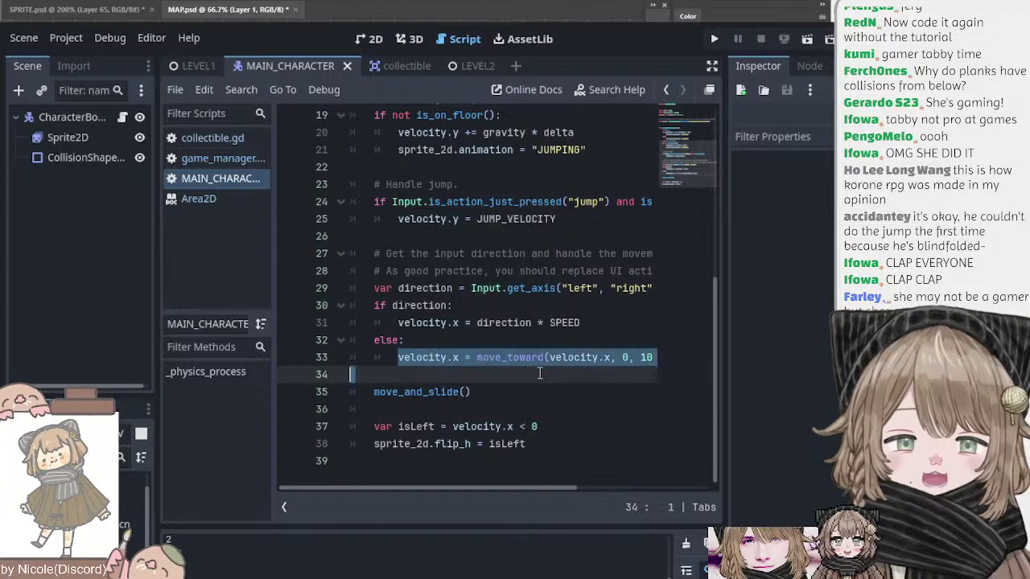
click(538, 342)
click(474, 358)
drag(395, 357, 536, 379)
click(512, 383)
click(418, 357)
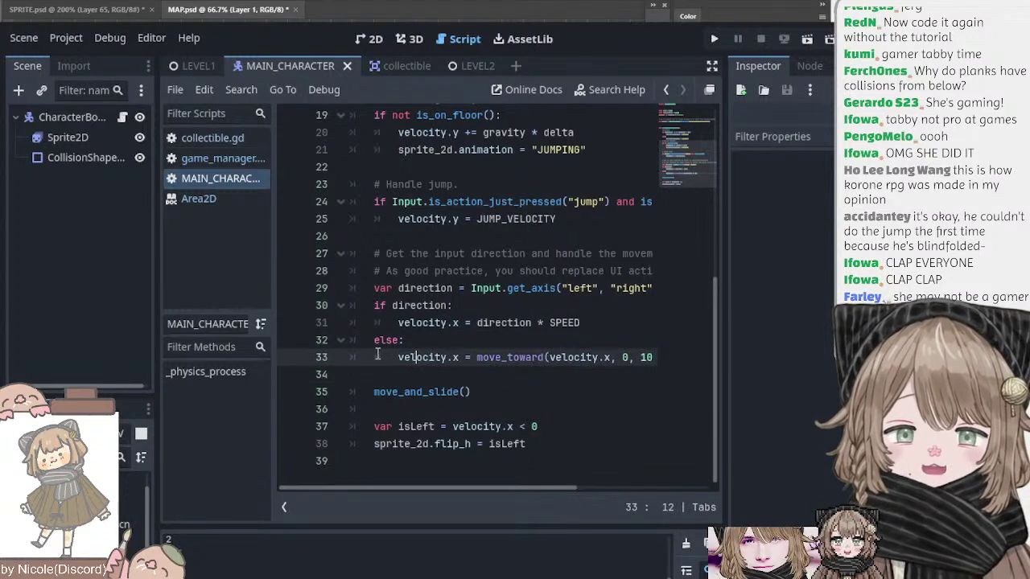
drag(394, 358, 506, 378)
mouse_move(448, 357)
mouse_down()
mouse_move(516, 371)
mouse_move(508, 357)
mouse_move(378, 323)
mouse_move(450, 347)
mouse_up()
click(508, 357)
click(450, 349)
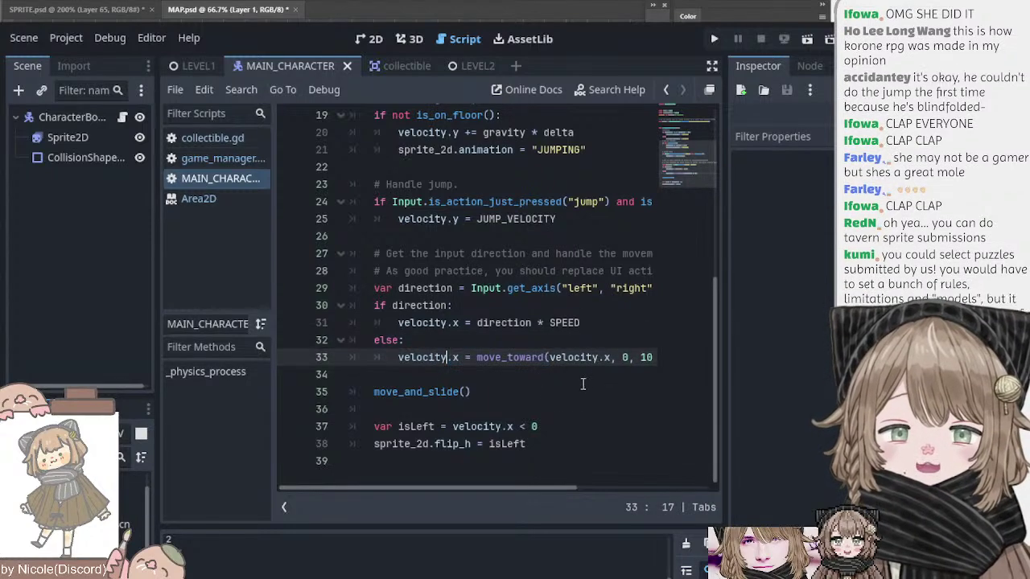
click(577, 412)
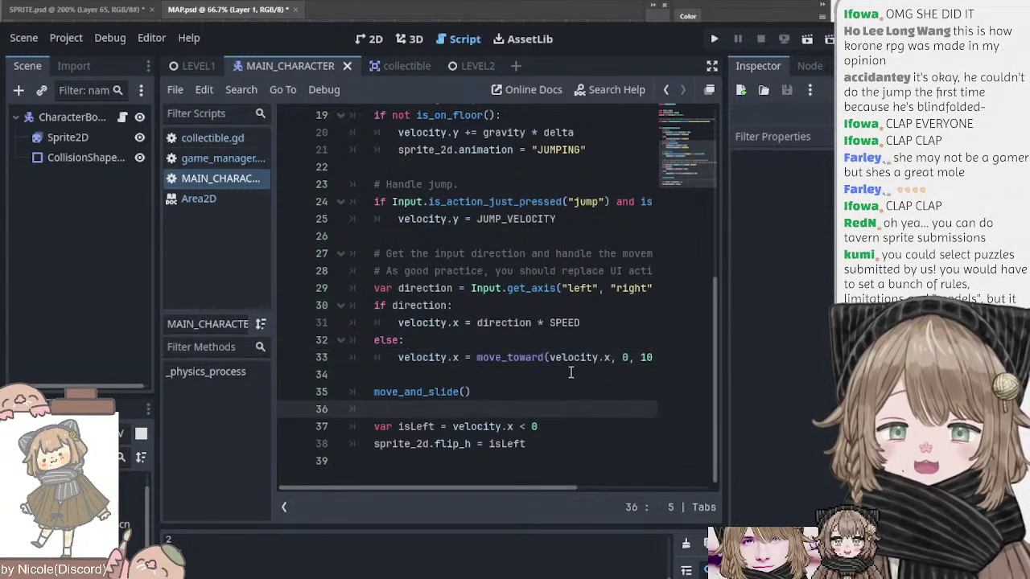
- Look over the whole character script, from the constants and gravity variable to the final sprite flip line
scroll(570, 369, up, 6)
scroll(566, 364, down, 5)
scroll(569, 363, up, 5)
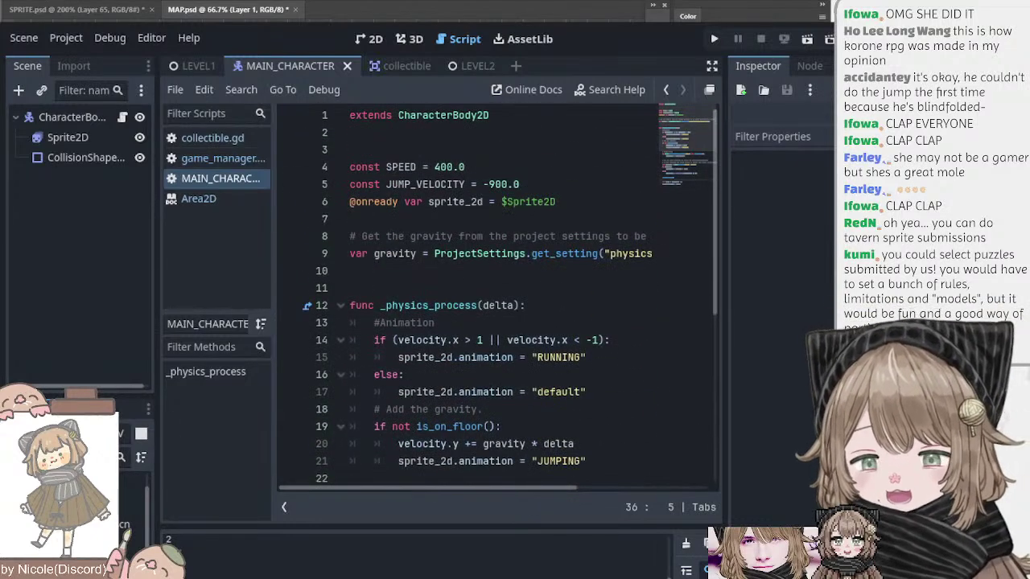
click(461, 287)
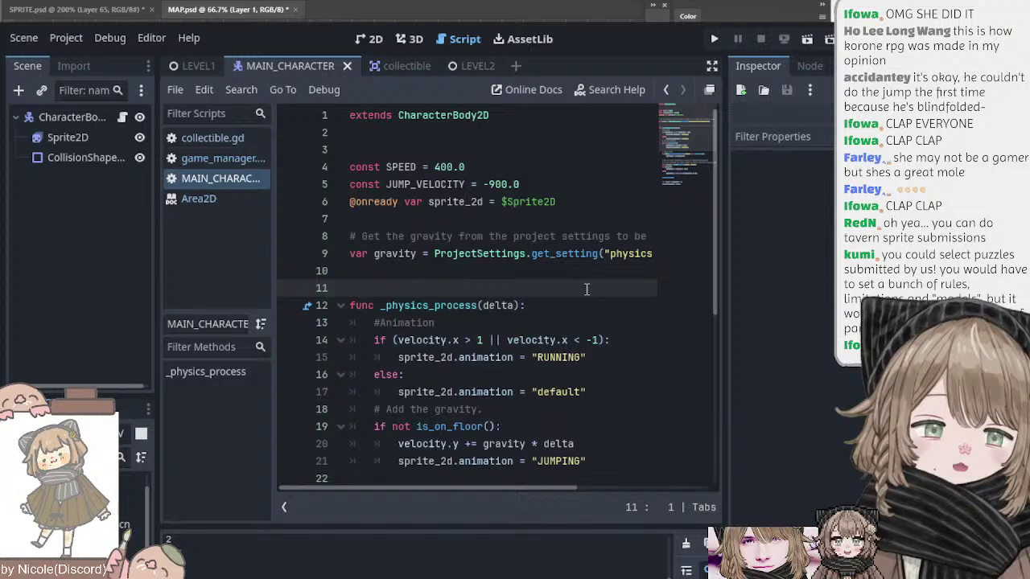
click(523, 272)
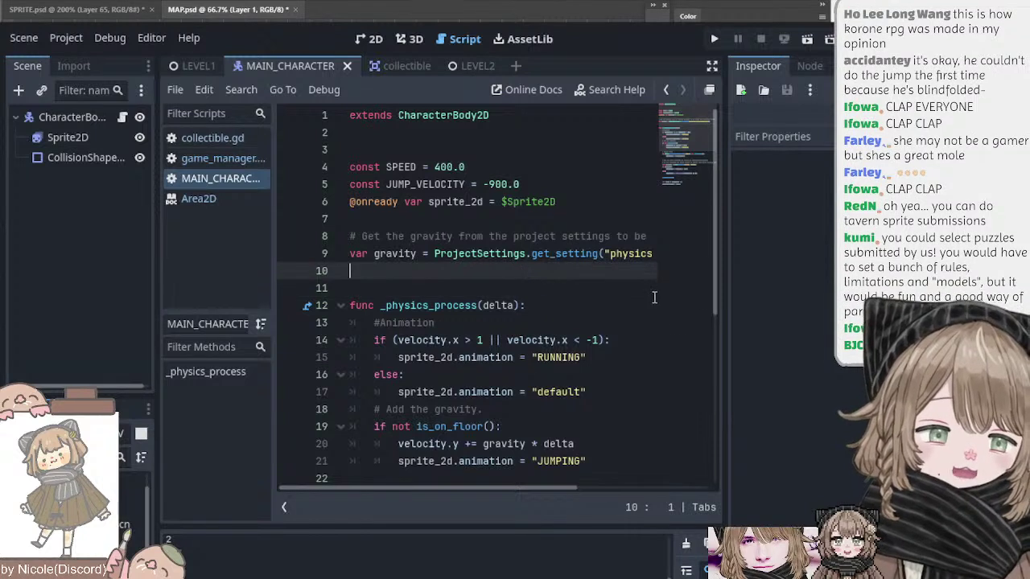
click(535, 287)
click(561, 272)
click(570, 286)
click(573, 276)
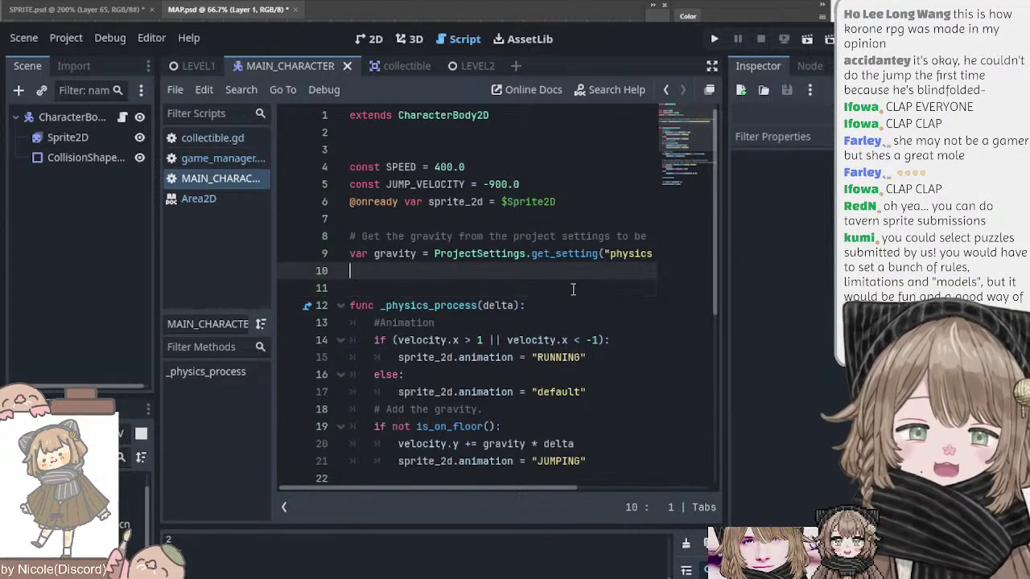
click(573, 289)
click(576, 267)
scroll(576, 267, down, 5)
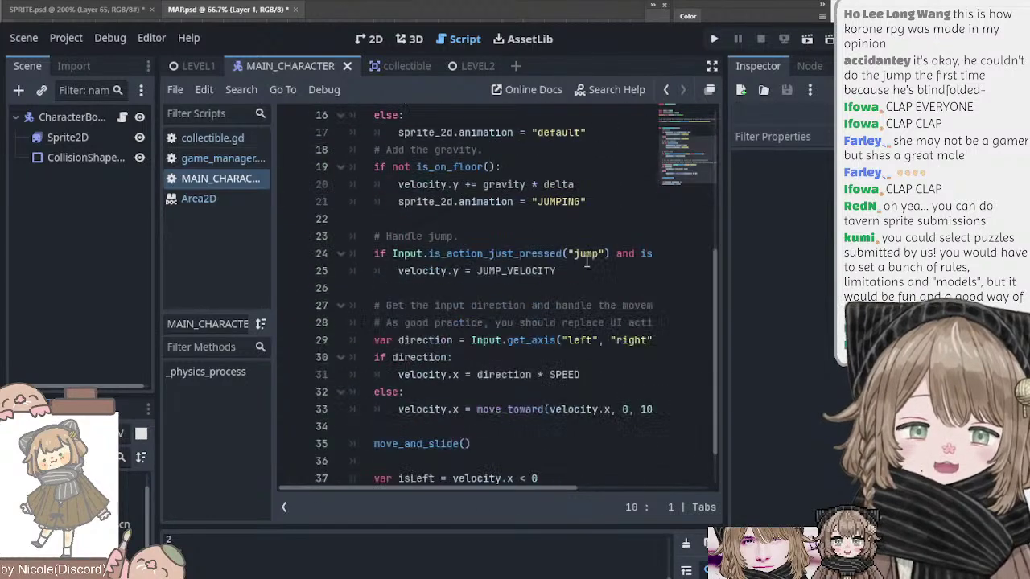
scroll(563, 269, up, 5)
scroll(555, 269, down, 6)
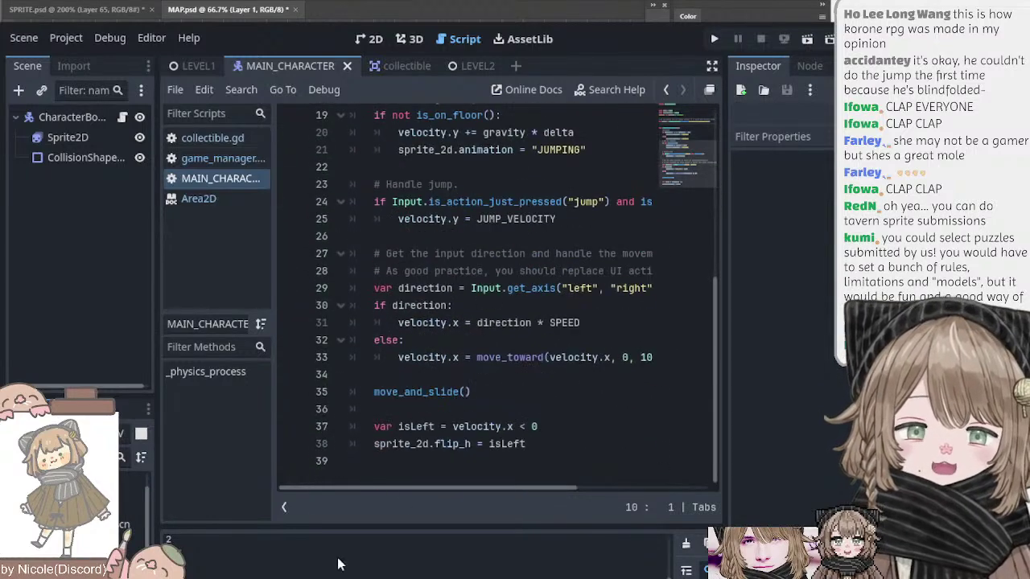
scroll(653, 331, up, 6)
scroll(595, 282, down, 6)
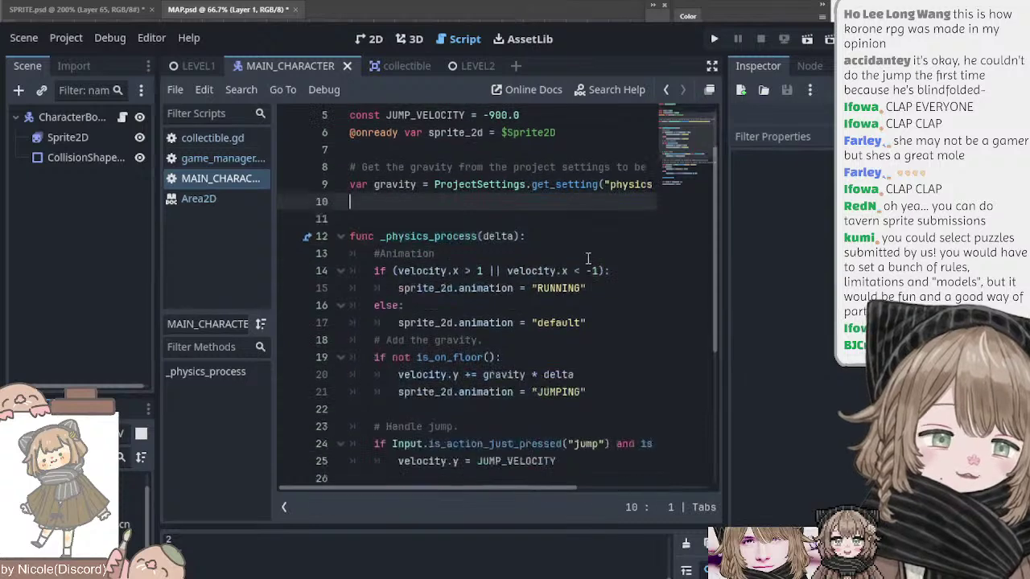
- Review the move_toward line again and highlight the indent in front of velocity.x on line 33
drag(396, 361, 604, 379)
click(406, 356)
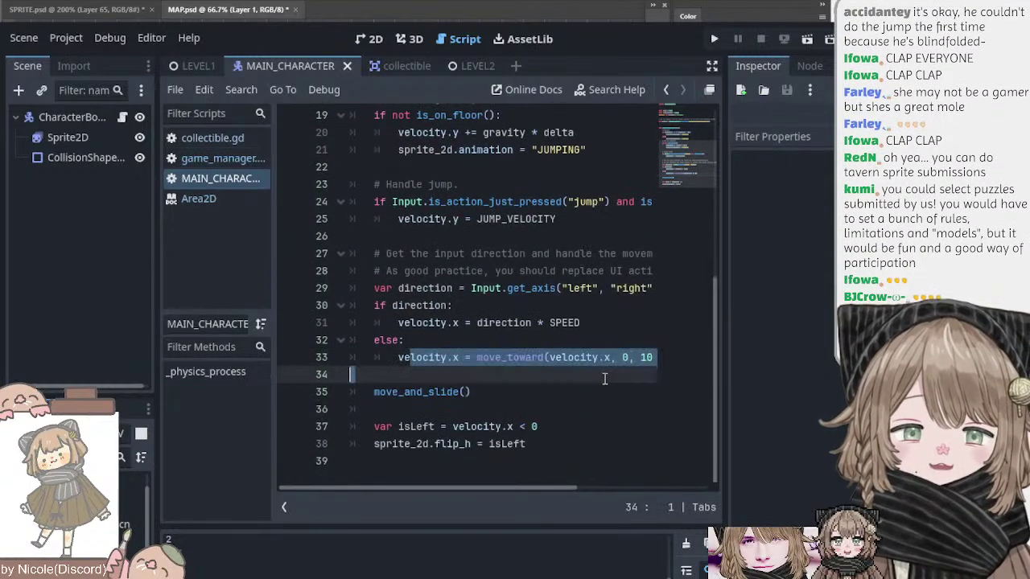
click(596, 381)
click(453, 358)
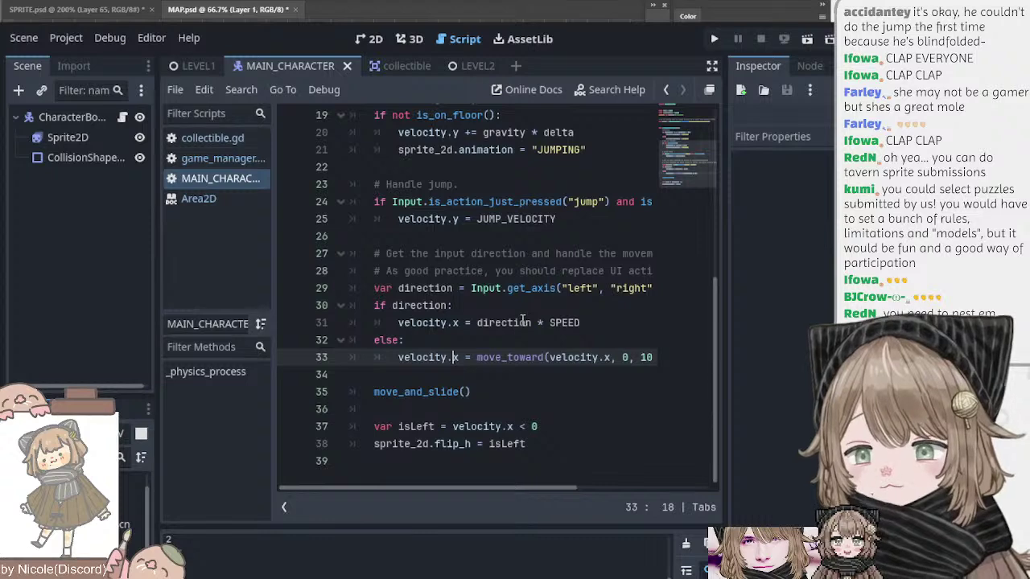
scroll(523, 318, up, 6)
scroll(523, 313, down, 4)
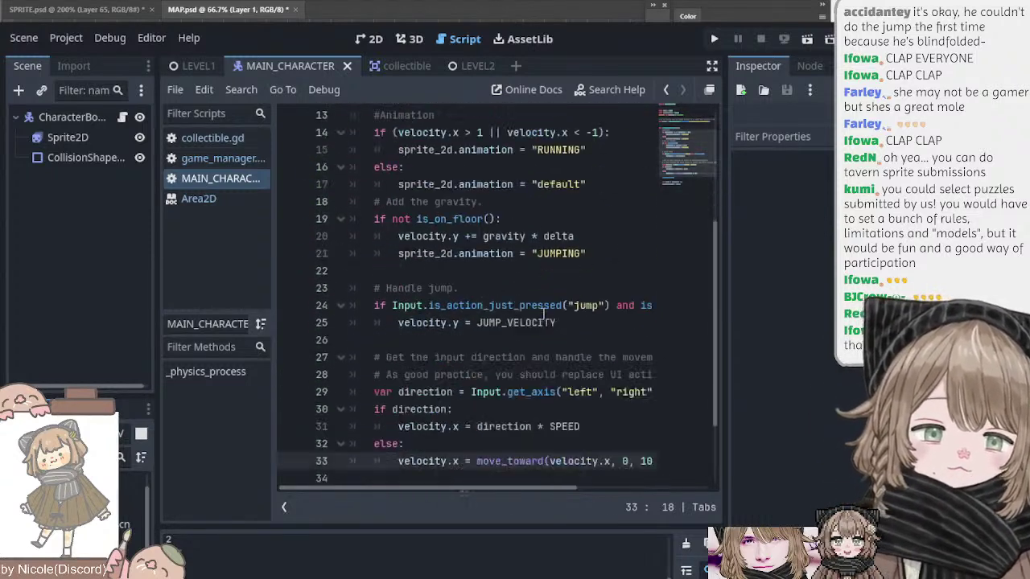
scroll(544, 315, down, 2)
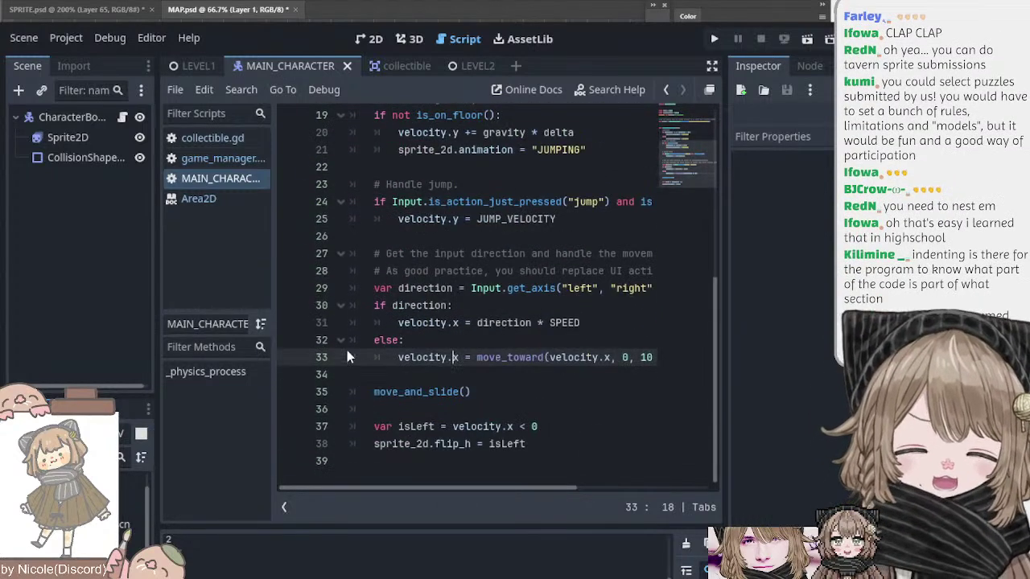
mouse_move(394, 357)
mouse_down()
mouse_move(351, 357)
mouse_move(441, 357)
mouse_move(367, 359)
mouse_move(376, 357)
mouse_up()
click(441, 357)
click(393, 357)
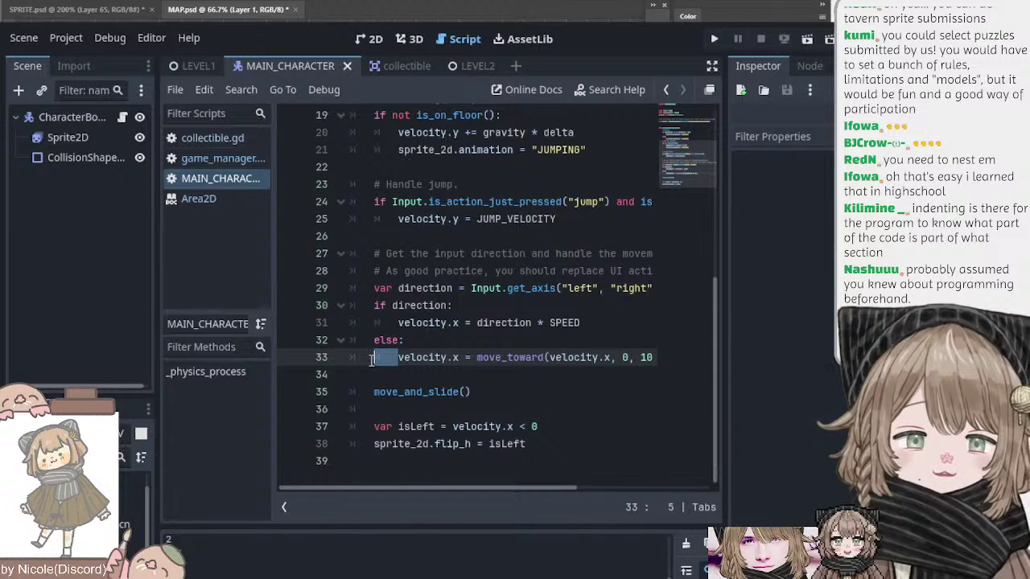
click(408, 358)
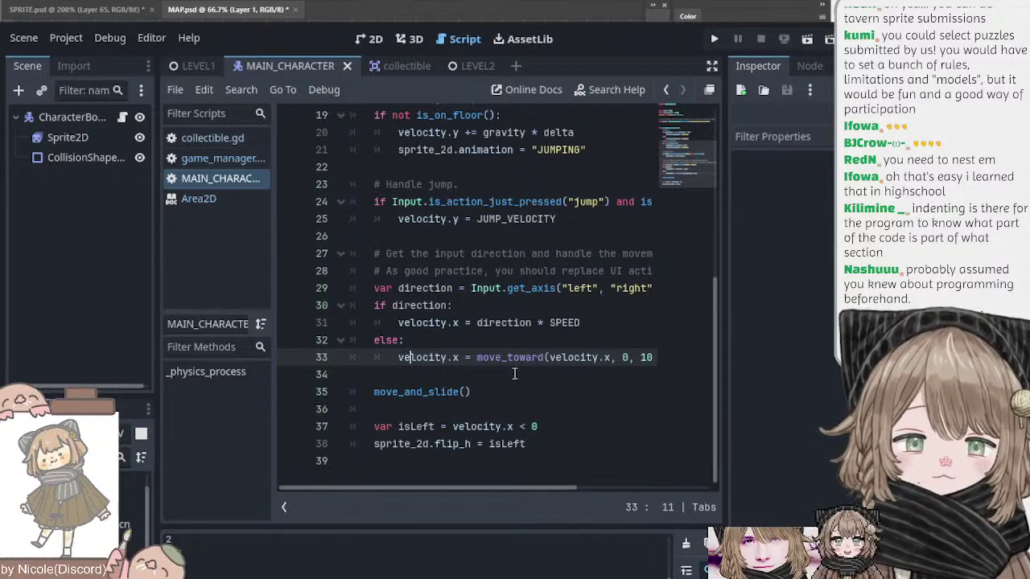
- Examine the move_toward assignment and the nested code above it, highlighting the jump animation and jump handling lines
scroll(514, 374, up, 1)
scroll(515, 374, down, 1)
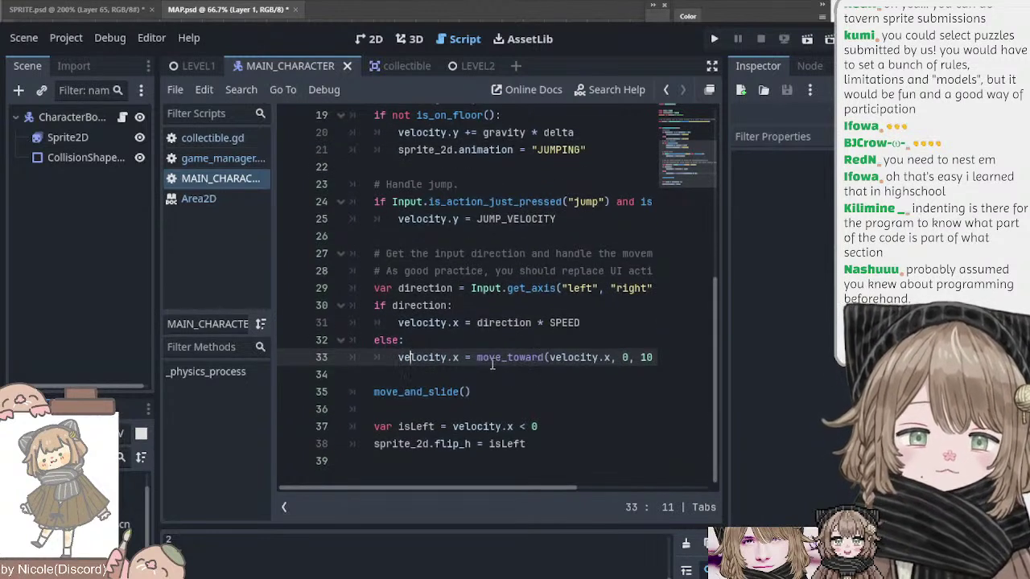
click(427, 359)
drag(460, 356, 532, 357)
click(531, 356)
click(512, 378)
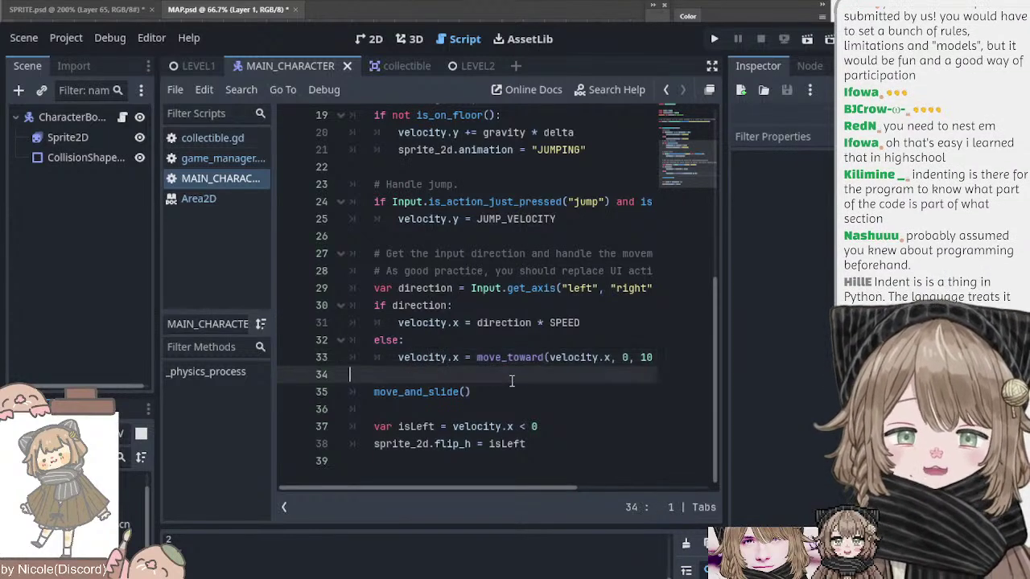
scroll(550, 367, up, 6)
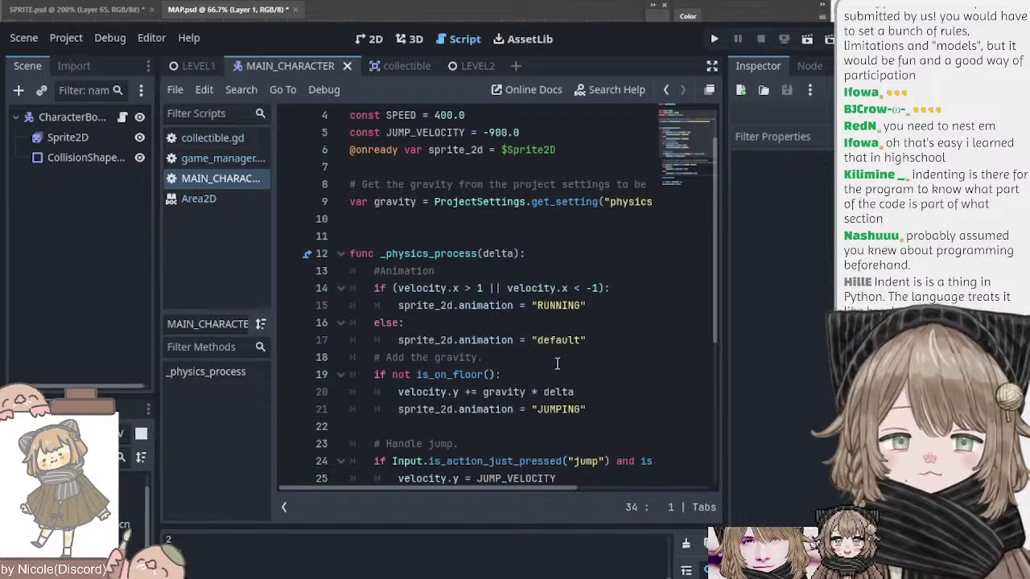
scroll(553, 352, down, 5)
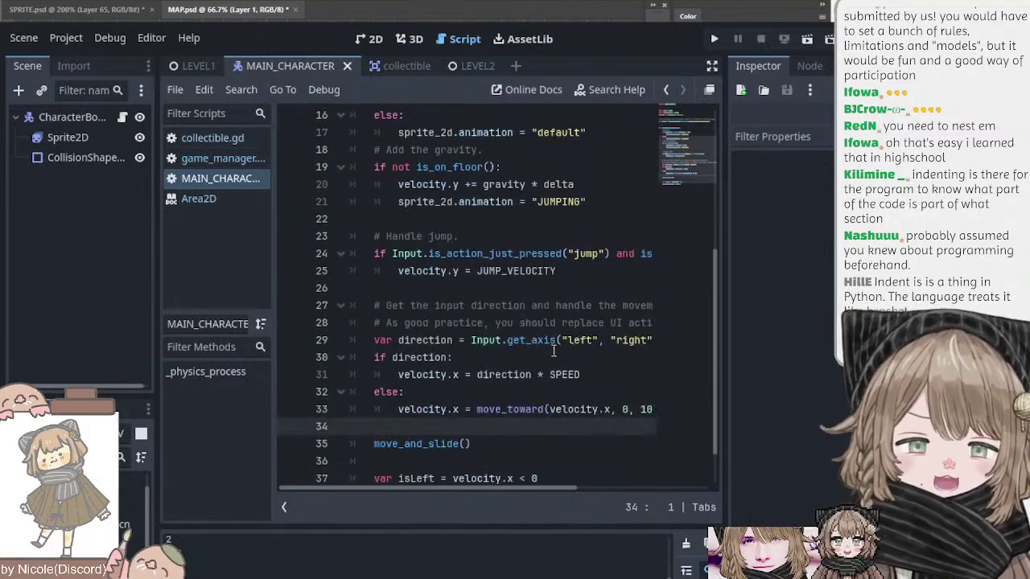
drag(433, 209, 515, 271)
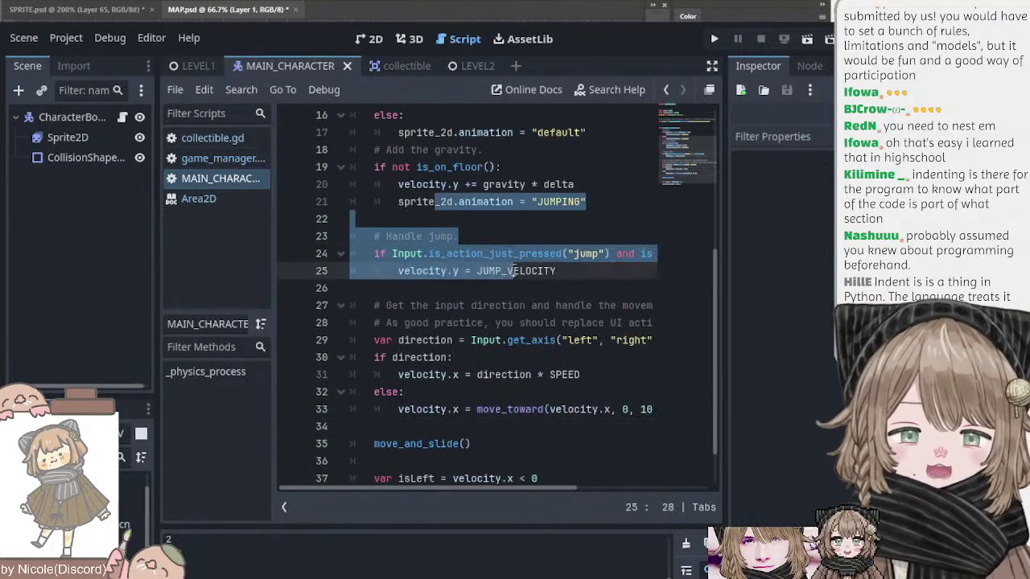
- Clear the highlight over the jump handling code and return to the beginning of the character script
click(515, 272)
scroll(577, 355, down, 1)
scroll(578, 352, up, 6)
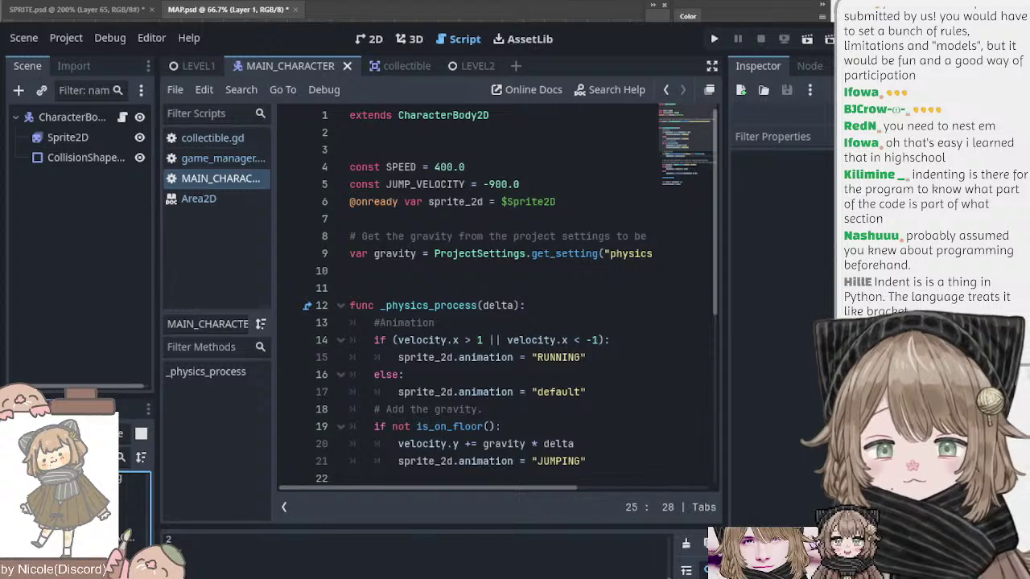
- Inspect the character's CharacterBody2D root and its Sprite2D child, and show the frog scene in the 2D view
click(62, 119)
click(64, 136)
click(64, 118)
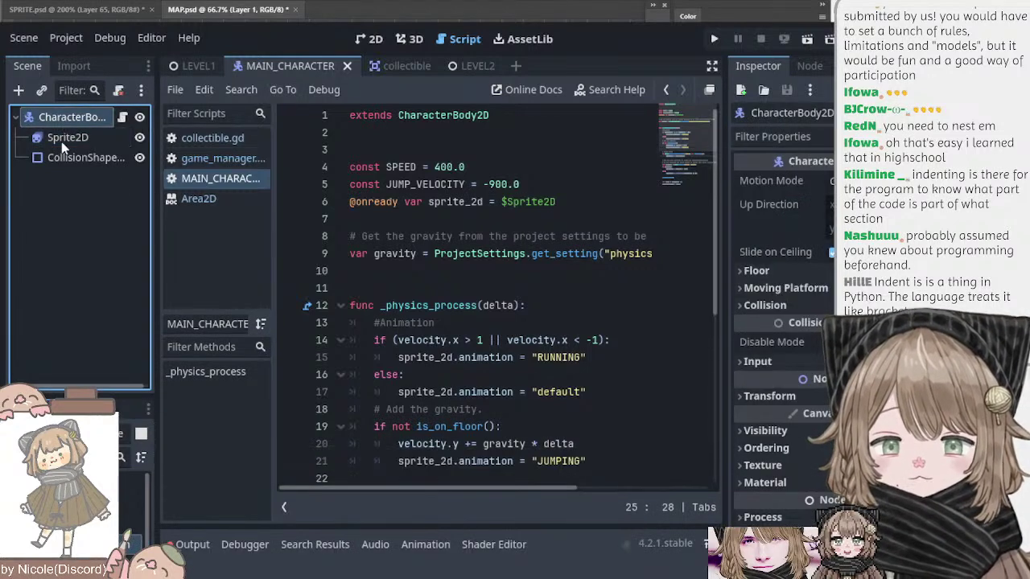
click(359, 40)
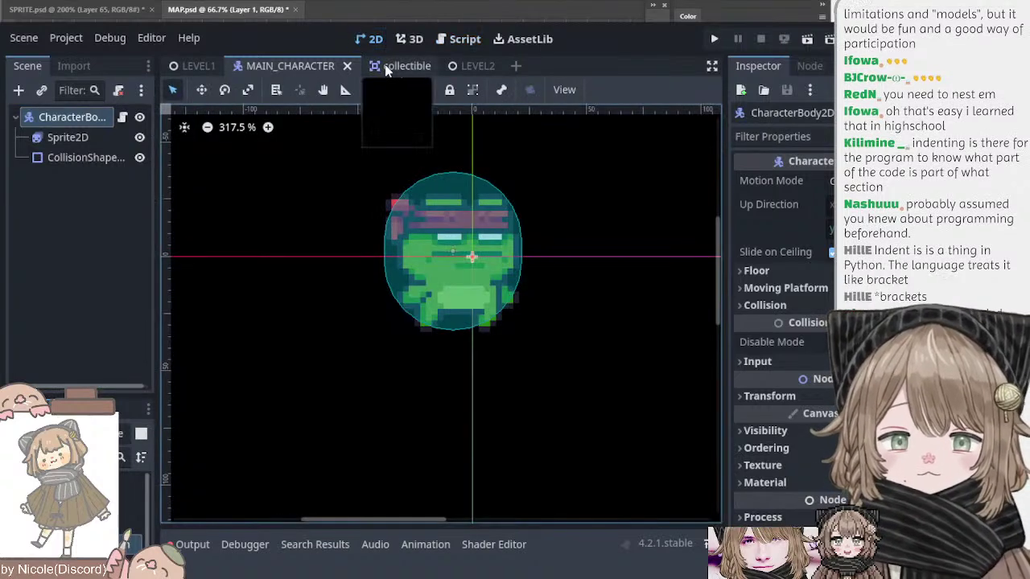
- Switch to the LEVEL1 scene and inspect its game manager, SceneObjects, Chara and UI nodes in turn
click(191, 67)
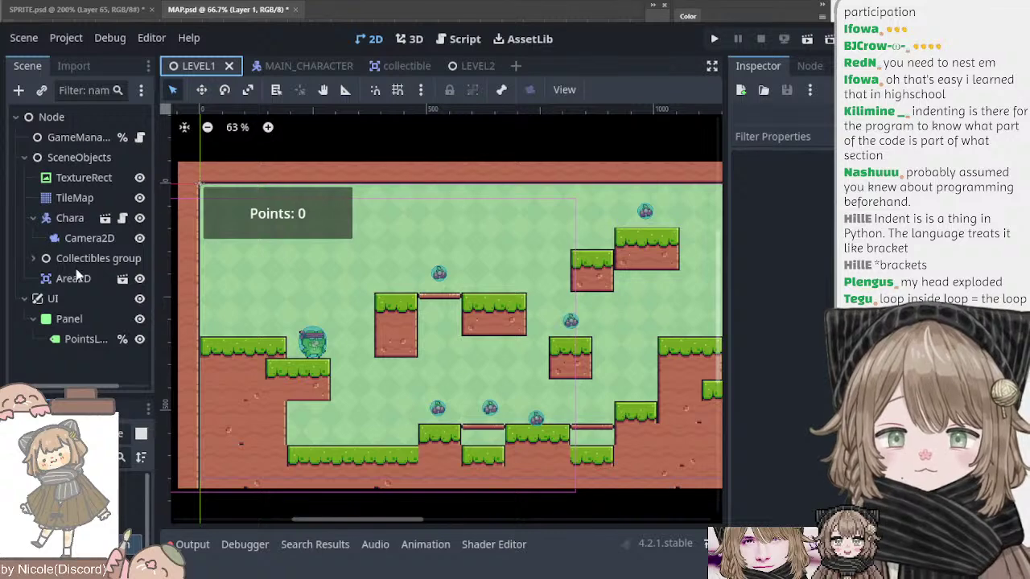
click(70, 138)
click(81, 157)
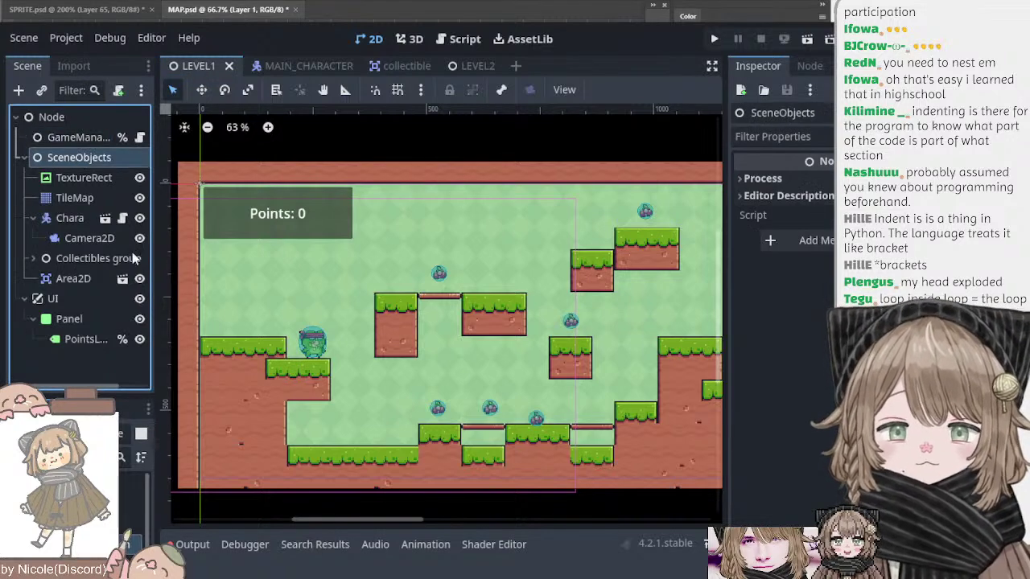
click(75, 223)
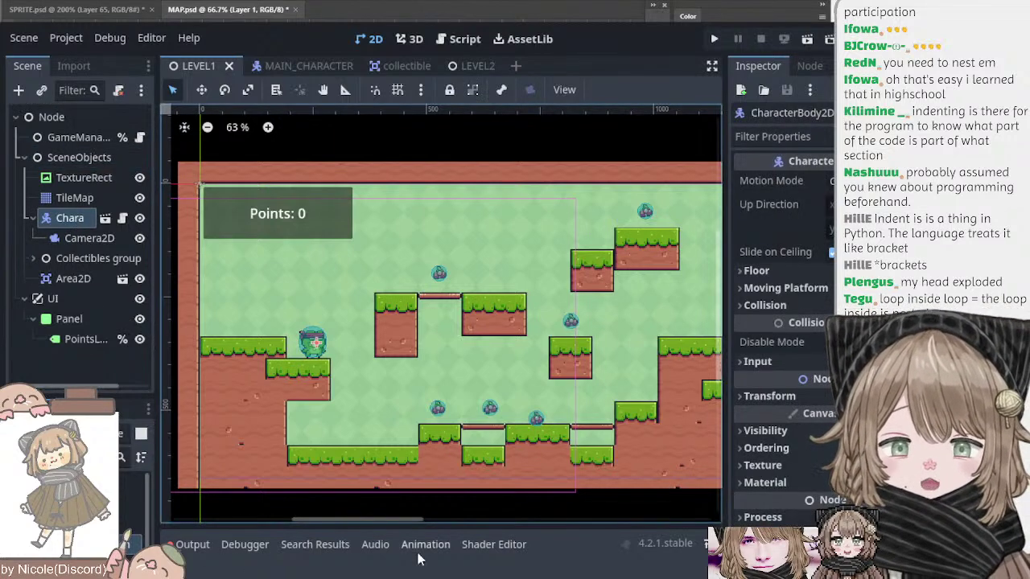
click(66, 304)
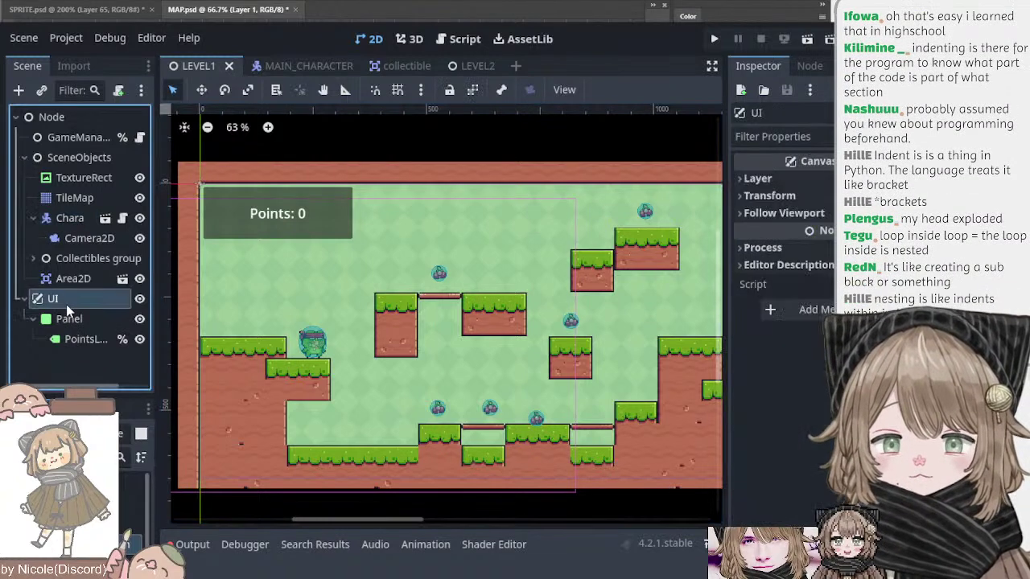
- Examine the LEVEL1 scene's nodes, including SceneObjects, TextureRect, TileMap and Area2D, and the Area2D properties
click(77, 160)
click(77, 176)
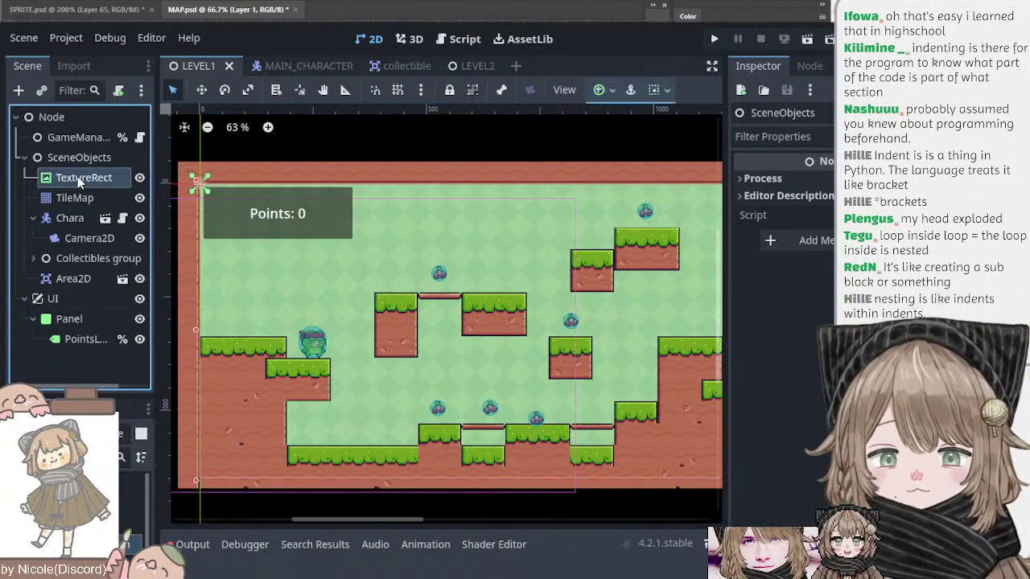
click(74, 197)
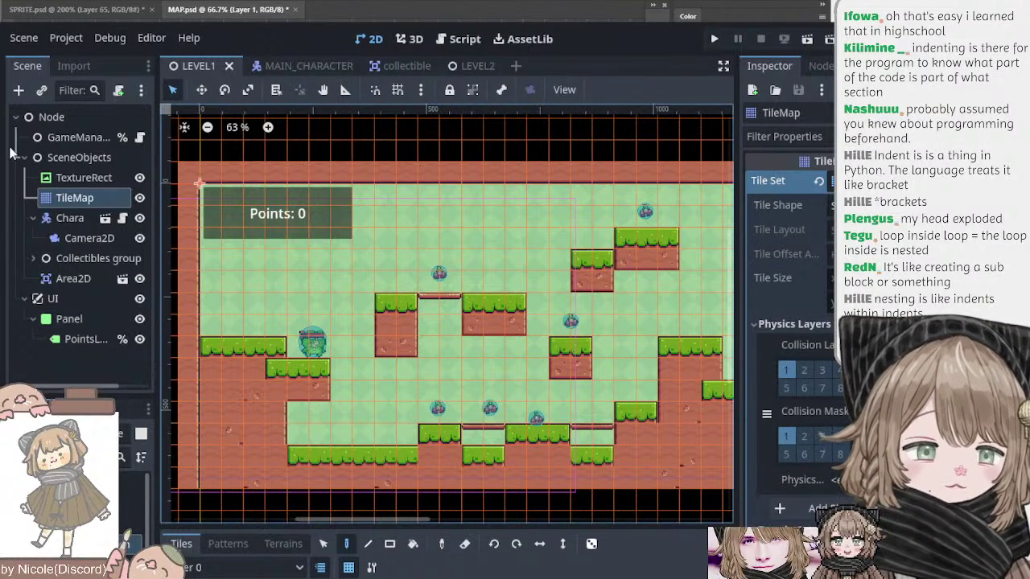
click(77, 282)
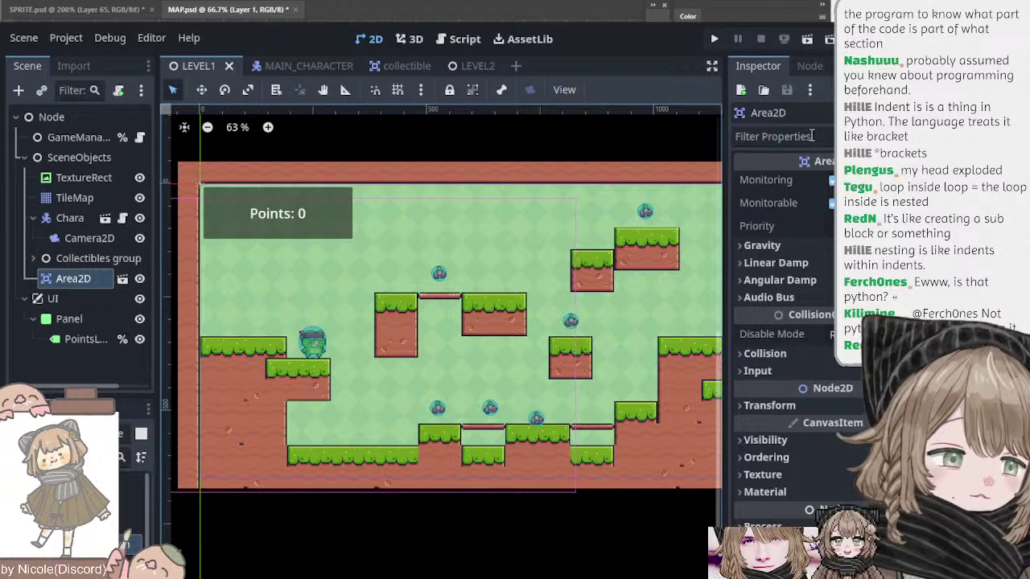
click(810, 69)
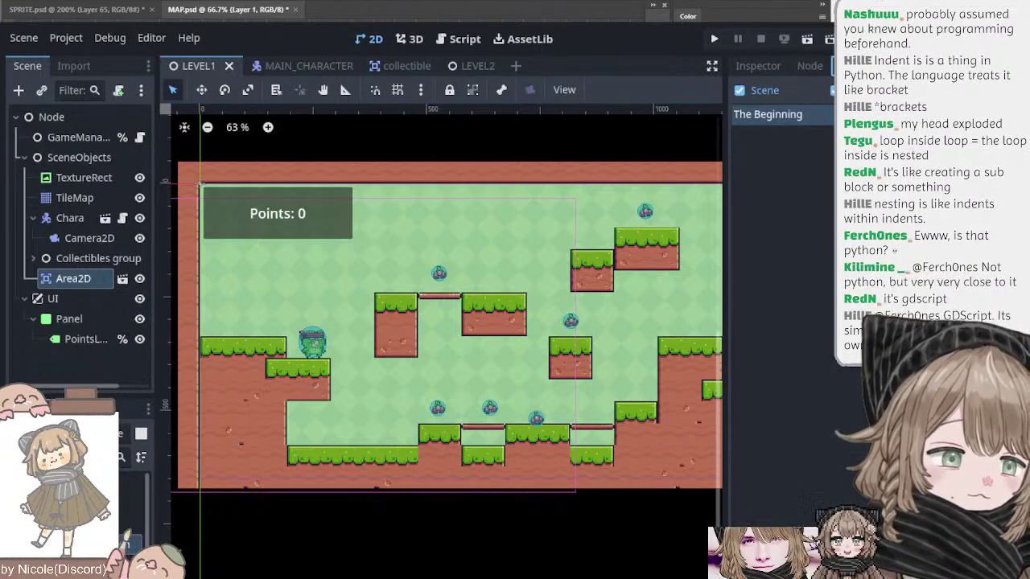
click(758, 66)
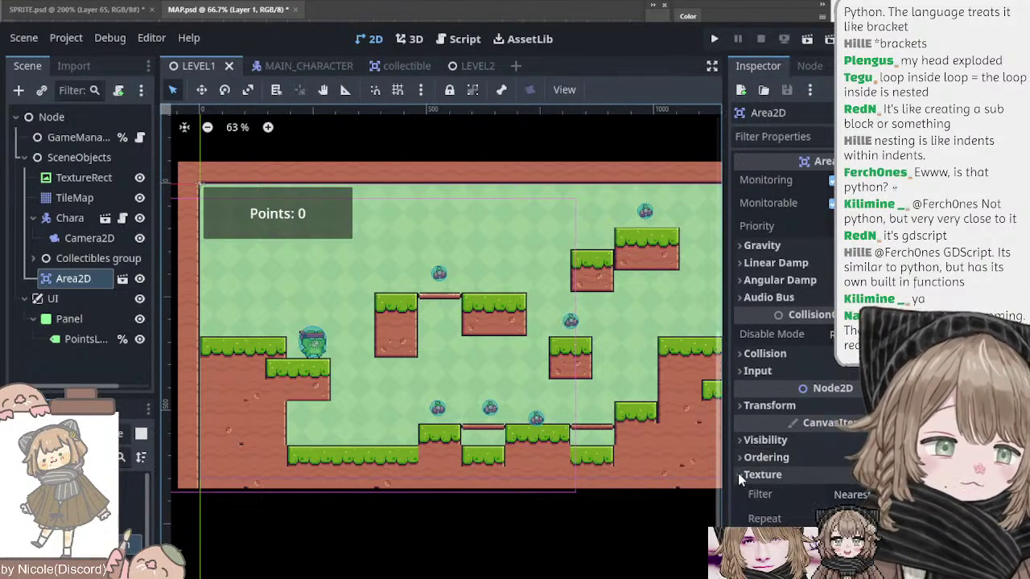
click(741, 493)
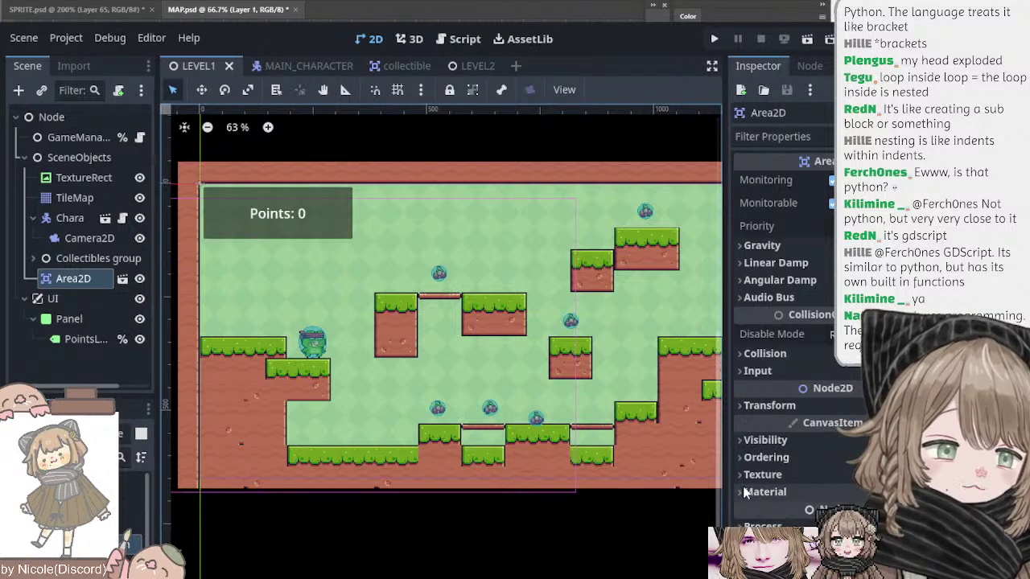
click(741, 493)
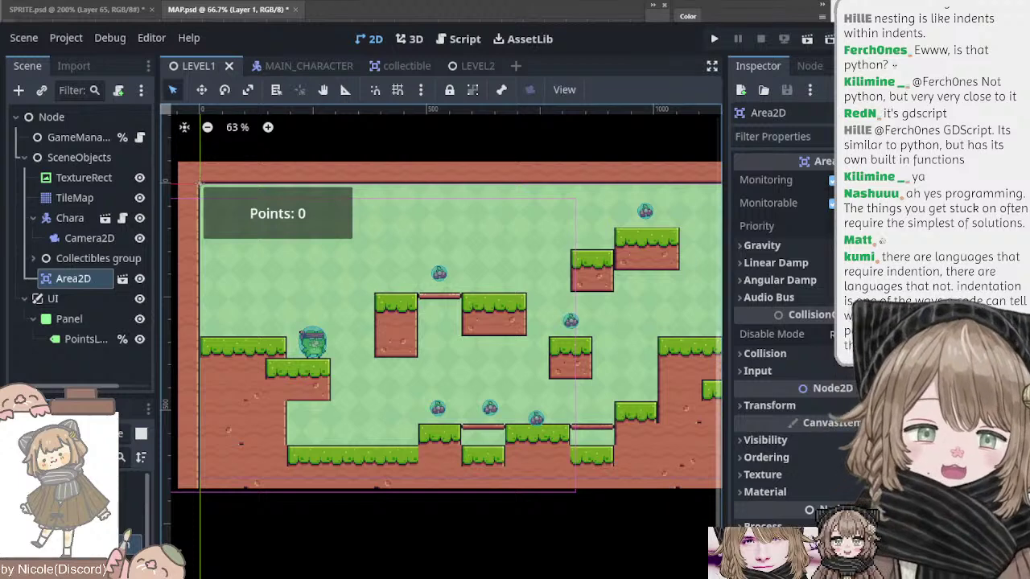
- Shrink the editor window and look through the LEVEL1 scene tree and the project's files
key(super+Down)
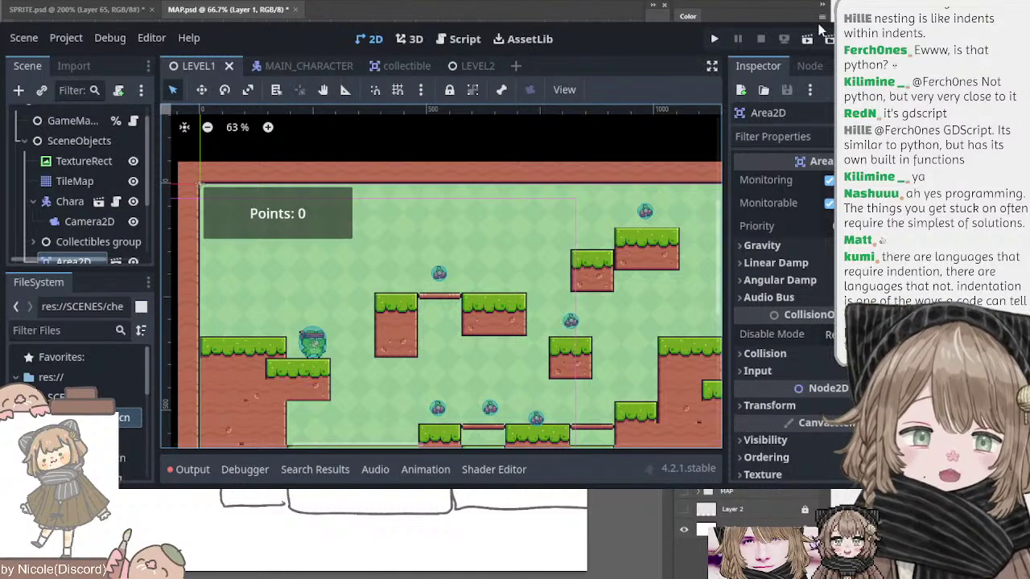
scroll(619, 174, down, 2)
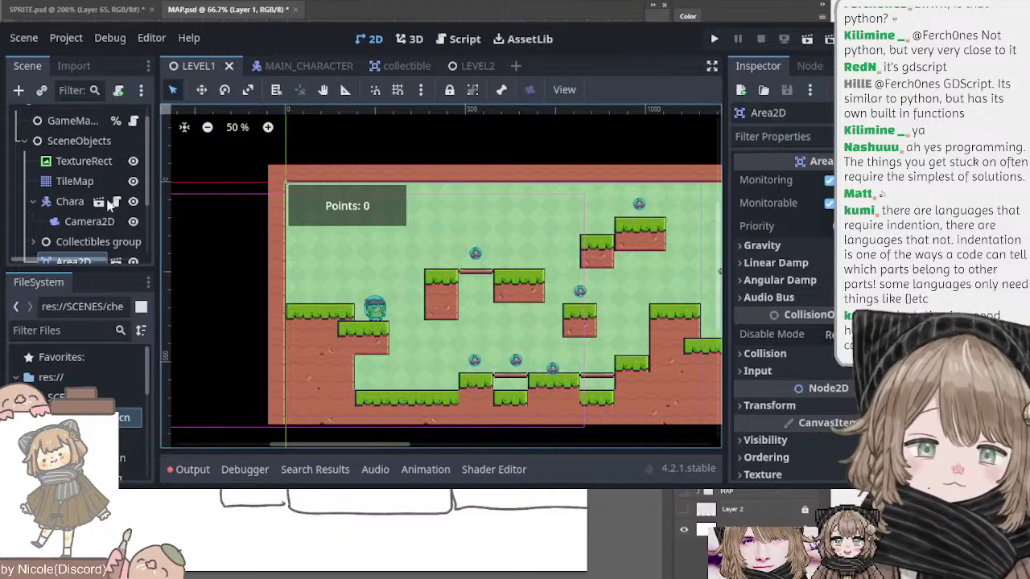
scroll(96, 193, down, 3)
scroll(97, 189, up, 5)
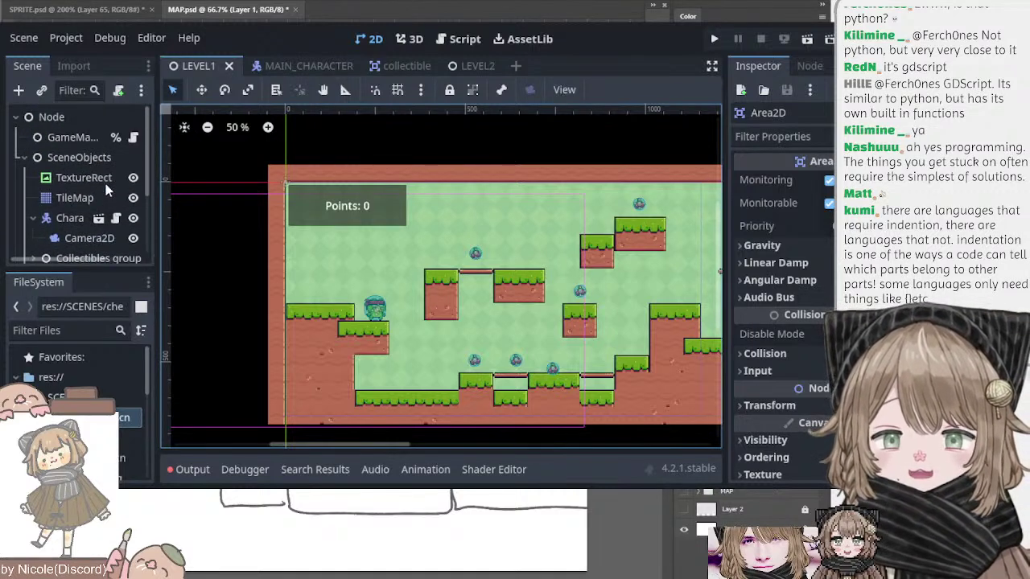
scroll(100, 189, down, 3)
scroll(90, 366, down, 5)
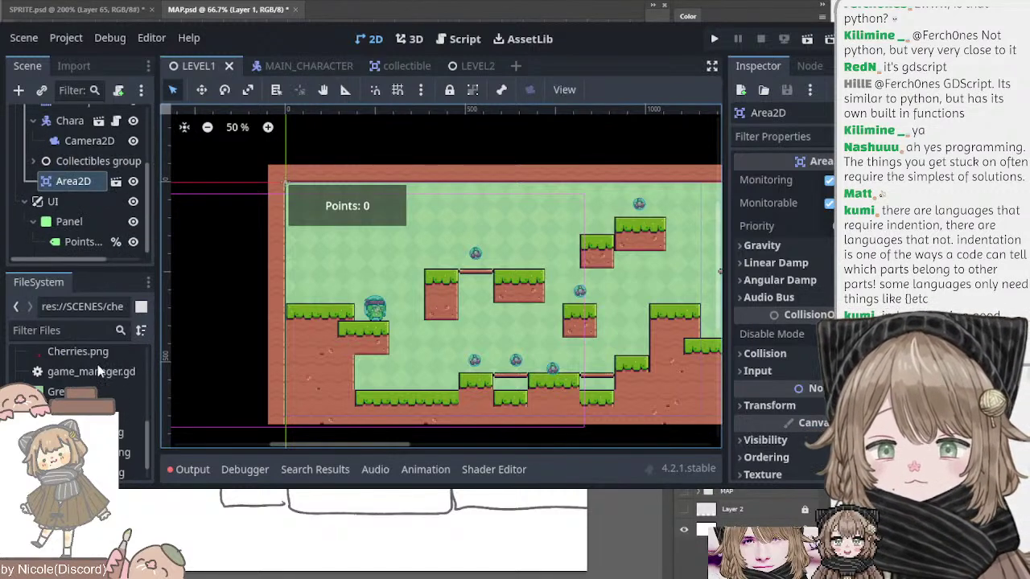
scroll(97, 364, down, 2)
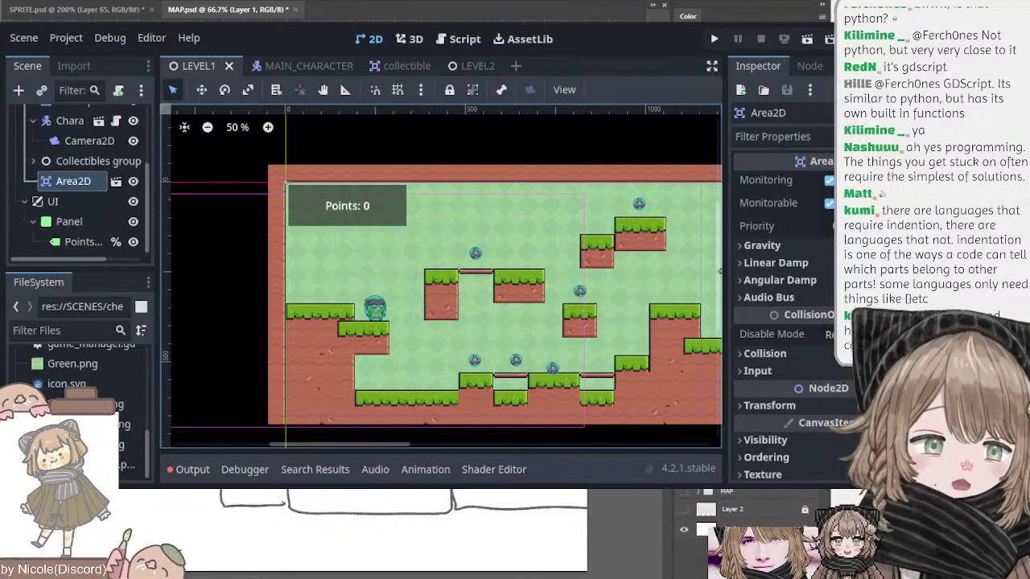
- Save the LEVEL1 scene and switch to the balloon sketches of MAP.psd in Photoshop
key(ctrl+s)
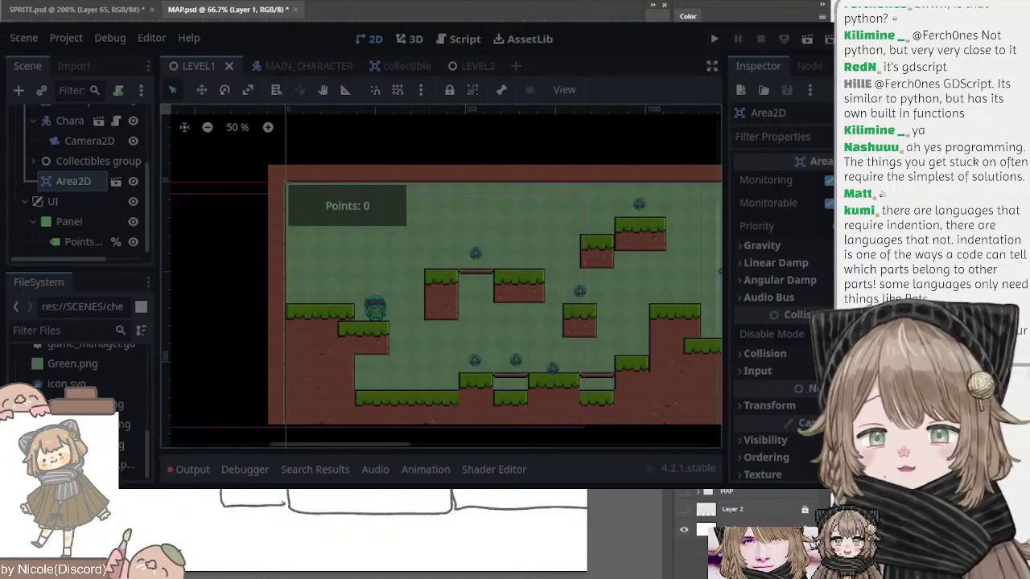
key(alt+Tab)
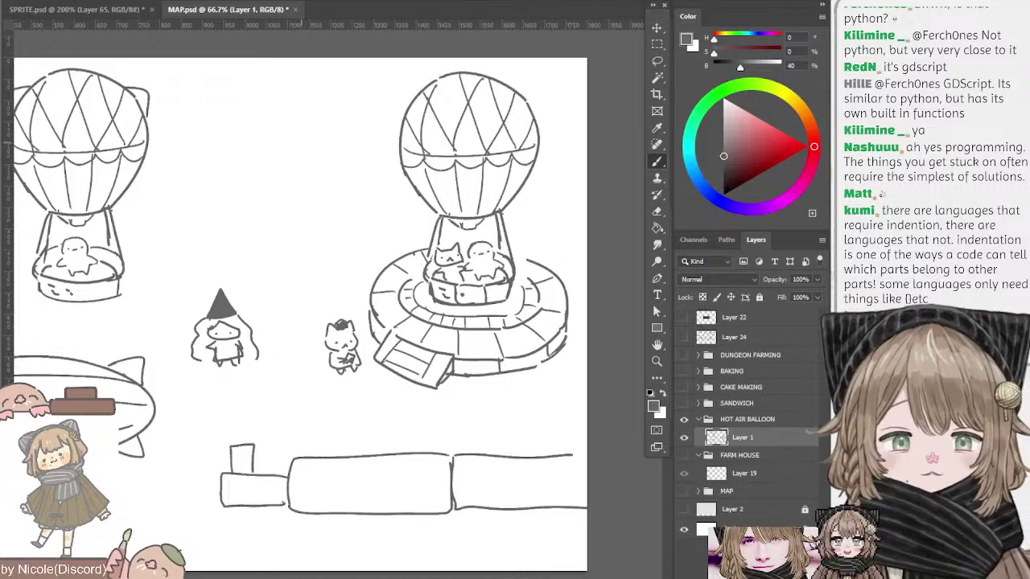
drag(208, 311, 321, 278)
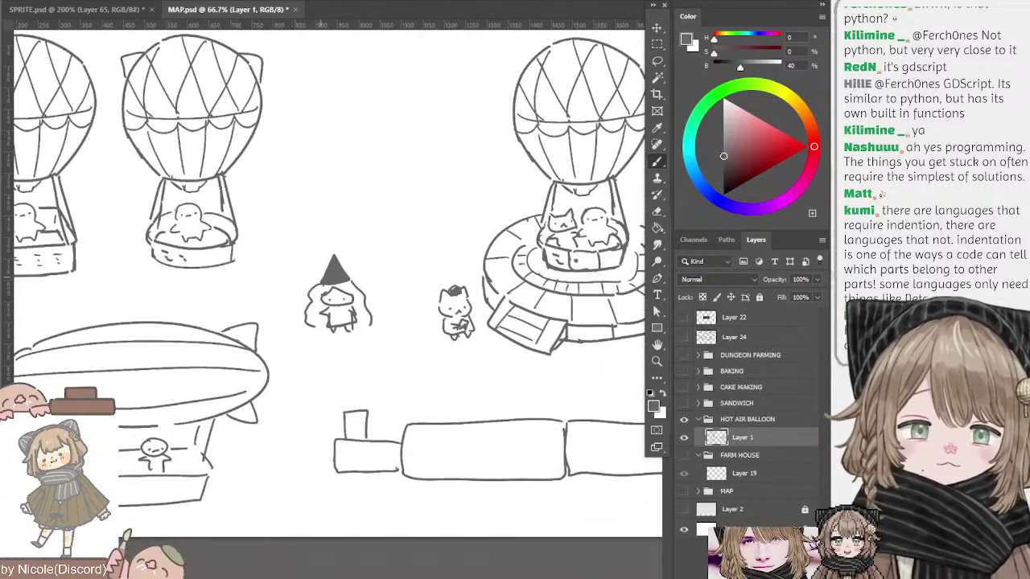
drag(366, 233, 279, 255)
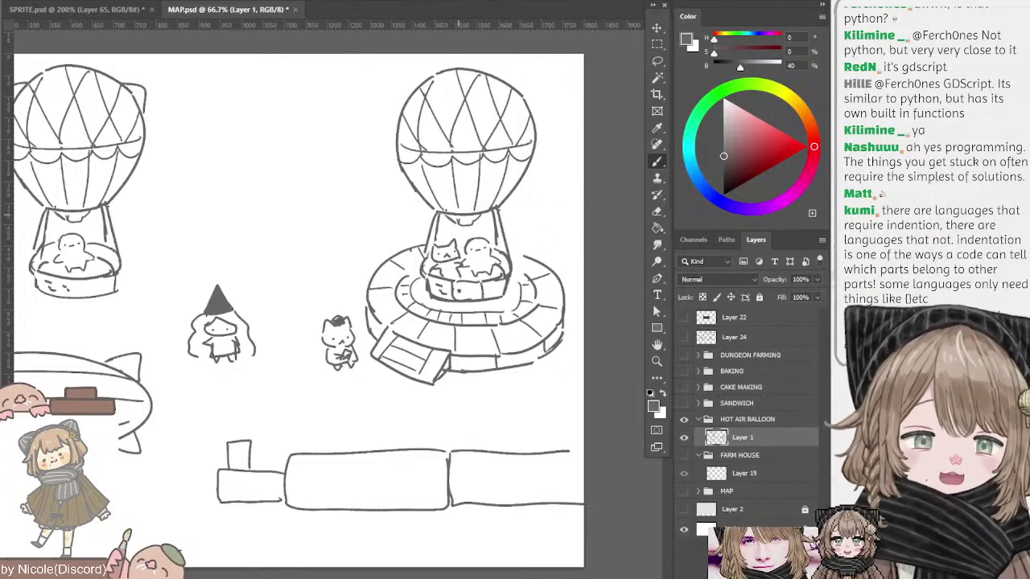
drag(458, 237, 528, 269)
drag(248, 213, 439, 218)
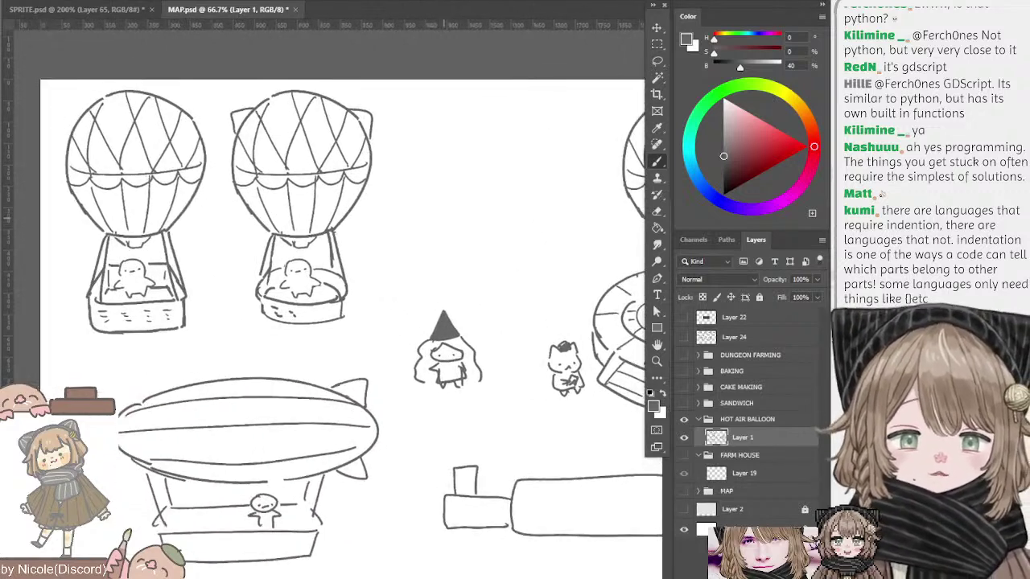
- Sketch an arrow pointing at the second balloon's basket and a framed stick figure beside it
mouse_move(362, 261)
mouse_down()
mouse_move(351, 280)
mouse_move(375, 254)
mouse_move(362, 258)
mouse_up()
key(ctrl+z)
key(ctrl+z)
key(ctrl+z)
drag(426, 224, 495, 219)
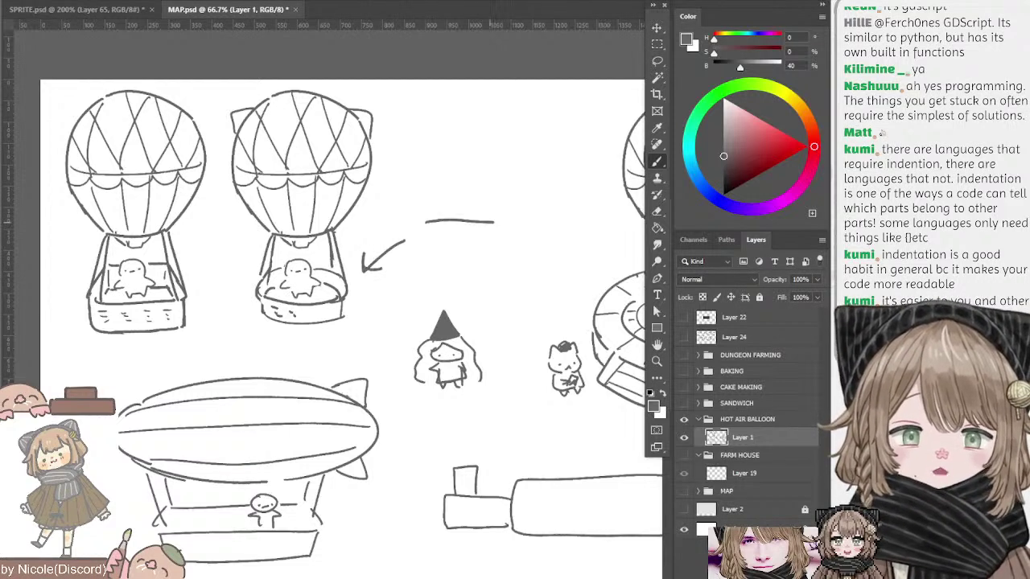
key(ctrl+z)
mouse_move(427, 207)
mouse_down()
mouse_move(426, 227)
mouse_move(425, 211)
mouse_move(484, 215)
mouse_move(462, 224)
mouse_move(467, 213)
mouse_move(471, 240)
mouse_move(498, 251)
mouse_up()
key(ctrl+z)
key(ctrl+z)
key(ctrl+z)
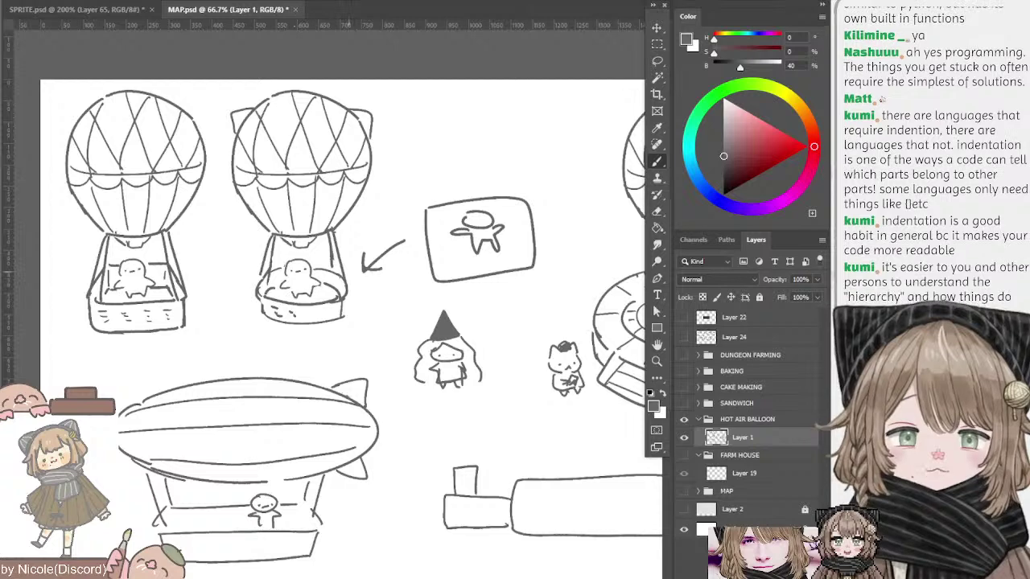
- Undo the arrow and the framed stick figure beside the second balloon
key(ctrl+z)
key(ctrl+z)
key(ctrl+z)
key(ctrl+z)
key(ctrl+z)
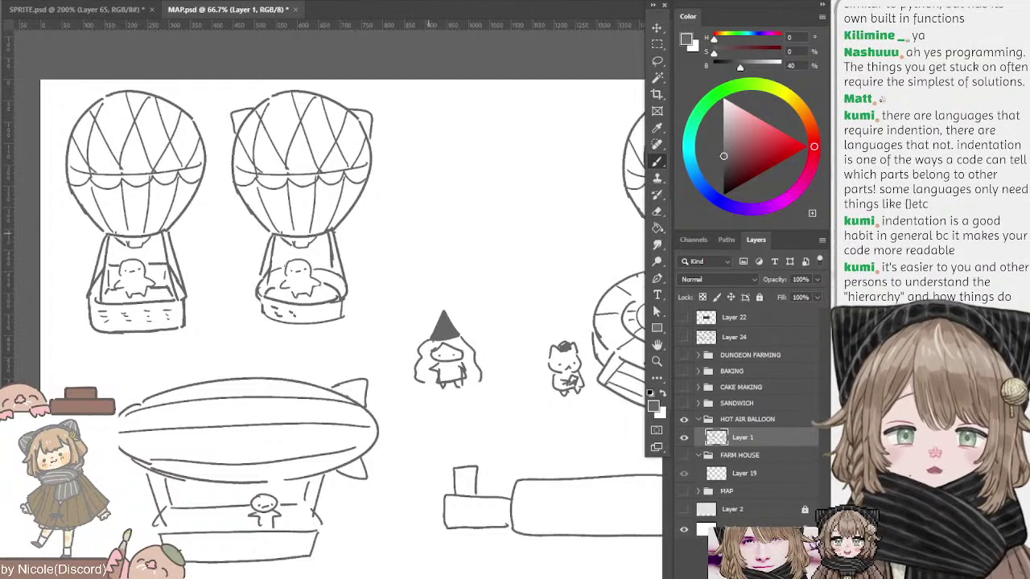
- Try sketching a corner line and a round balloon outline in the empty area right of the second balloon
mouse_move(441, 182)
mouse_down()
mouse_move(441, 220)
mouse_move(476, 219)
mouse_up()
key(ctrl+z)
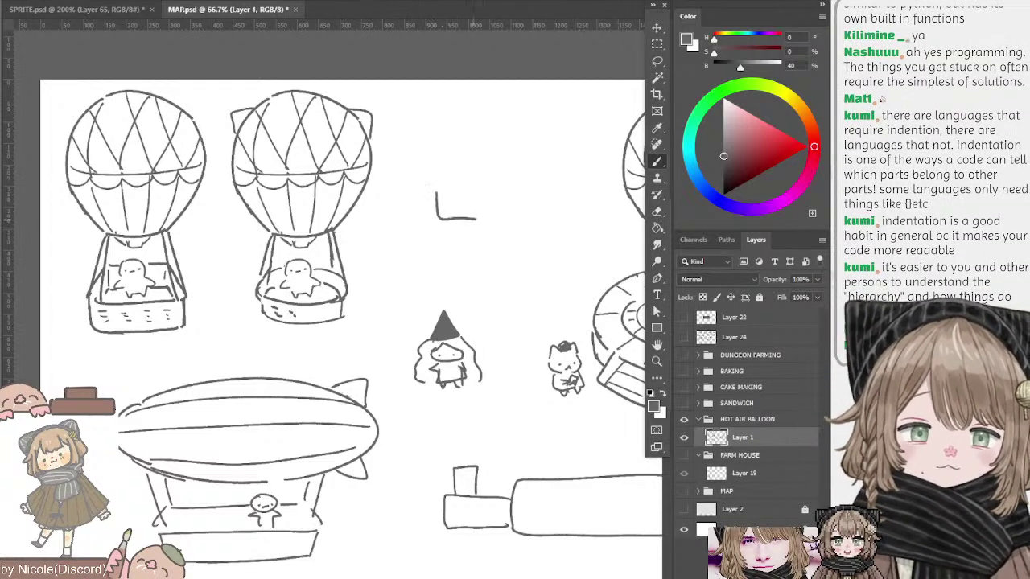
key(ctrl+z)
mouse_move(486, 178)
mouse_down()
mouse_move(467, 197)
mouse_move(400, 194)
mouse_up()
drag(316, 338, 314, 335)
drag(372, 213, 434, 211)
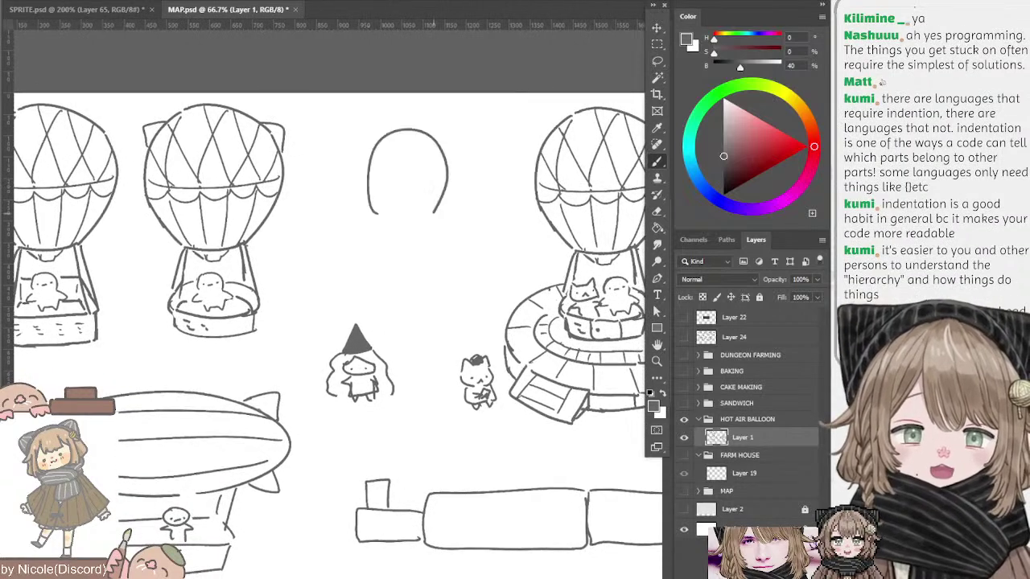
key(ctrl+z)
drag(379, 231, 435, 239)
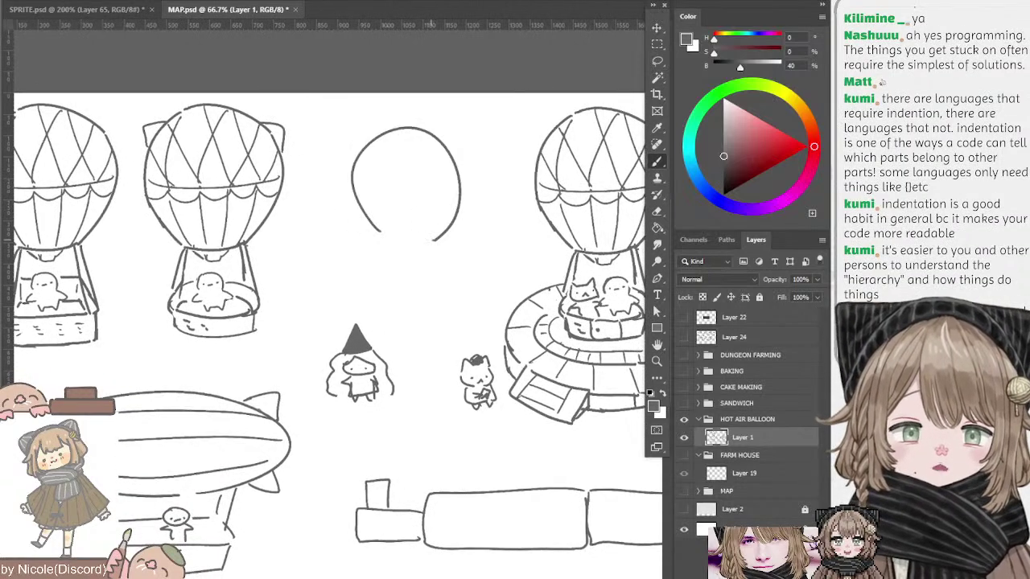
- Undo the round outline and try a narrower balloon shape in the same empty area
key(ctrl+z)
mouse_move(364, 207)
mouse_down()
mouse_move(447, 187)
mouse_move(428, 239)
mouse_move(450, 185)
mouse_move(423, 241)
mouse_move(388, 253)
mouse_move(394, 270)
mouse_up()
key(ctrl+z)
key(ctrl+z)
mouse_move(386, 245)
mouse_down()
mouse_move(394, 264)
mouse_move(422, 246)
mouse_move(458, 241)
mouse_up()
key(ctrl+z)
key(ctrl+z)
key(ctrl+z)
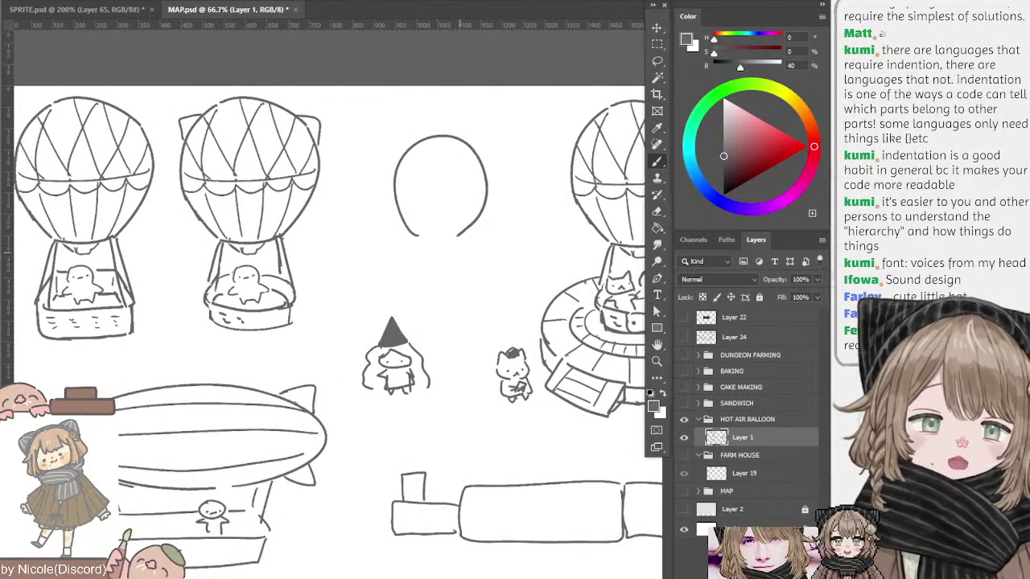
key(ctrl+z)
mouse_move(394, 175)
mouse_down()
mouse_move(472, 152)
mouse_move(391, 142)
mouse_move(461, 140)
mouse_move(444, 136)
mouse_move(453, 139)
mouse_move(368, 138)
mouse_move(426, 136)
mouse_up()
drag(485, 209, 482, 209)
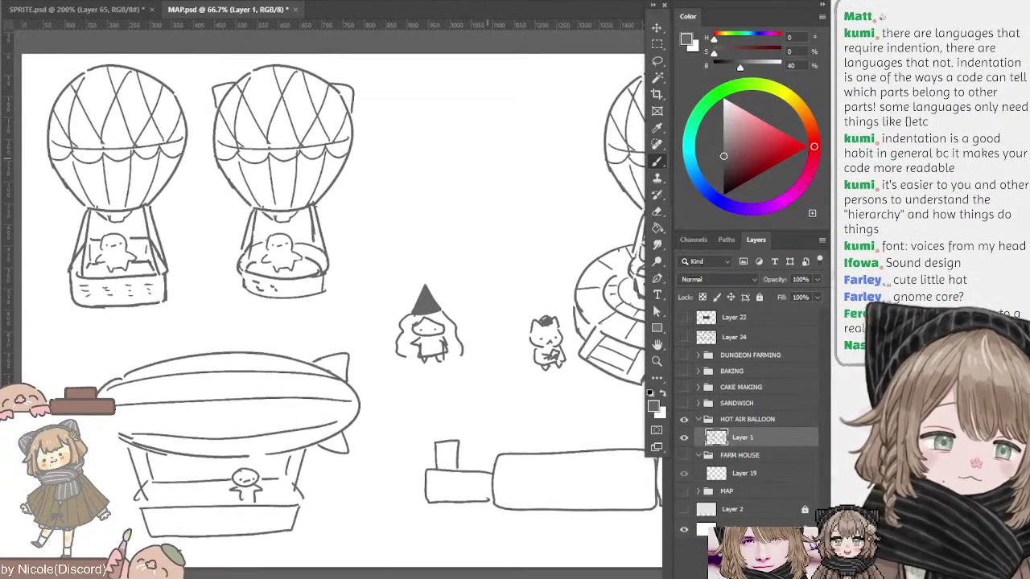
drag(488, 158, 424, 173)
mouse_move(353, 179)
mouse_down()
mouse_move(369, 178)
mouse_move(357, 221)
mouse_move(395, 157)
mouse_move(351, 225)
mouse_move(370, 162)
mouse_move(400, 231)
mouse_move(347, 234)
mouse_move(362, 149)
mouse_move(405, 251)
mouse_move(345, 251)
mouse_move(447, 220)
mouse_move(426, 229)
mouse_up()
key(ctrl+z)
key(ctrl+z)
key(ctrl+z)
key(ctrl+z)
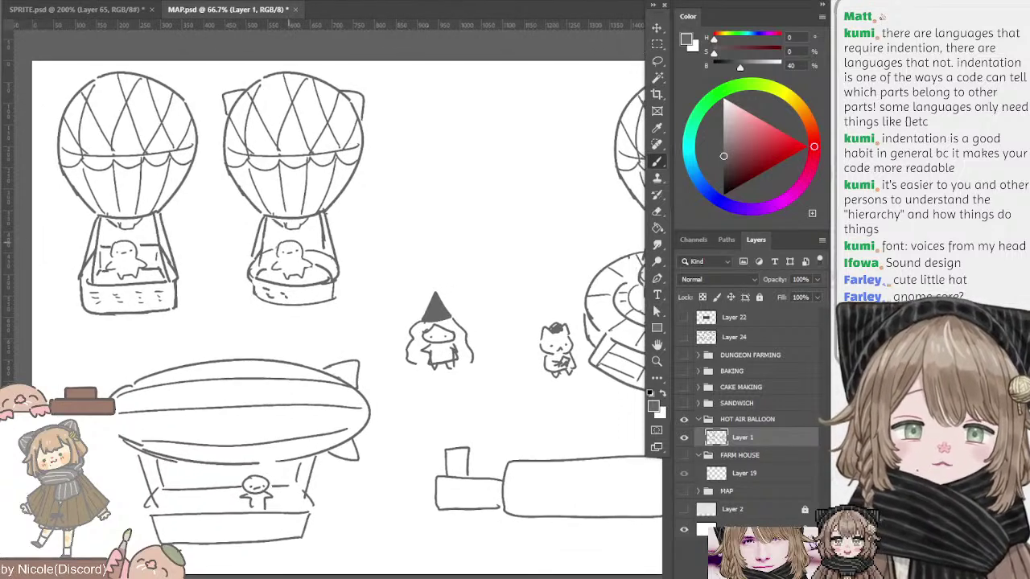
- Try to sketch an arrow pointing at the character in the second balloon's basket
drag(313, 228, 304, 252)
key(ctrl+z)
drag(352, 225, 312, 241)
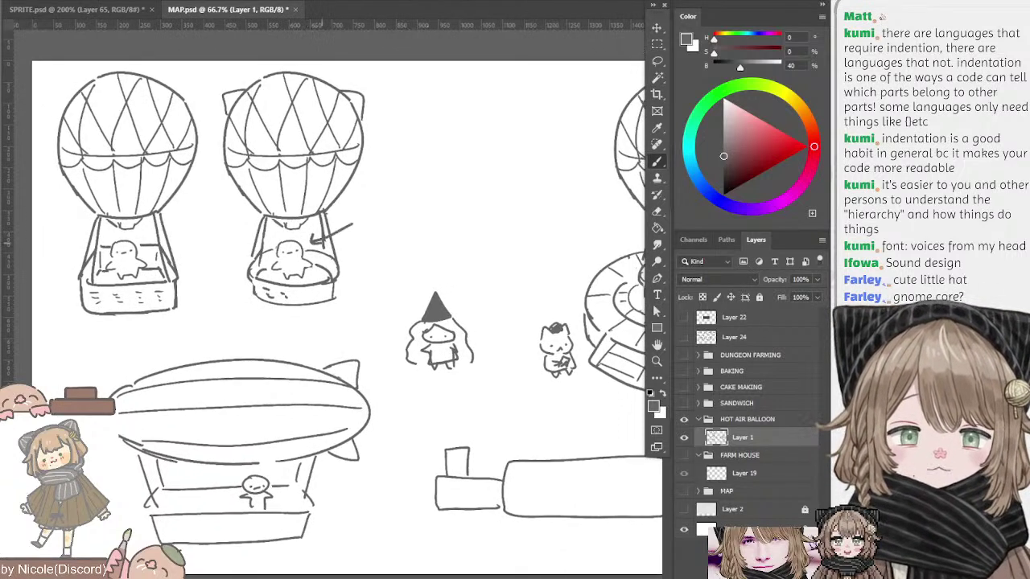
key(ctrl+z)
key(ctrl+z)
drag(381, 214, 310, 241)
drag(312, 230, 309, 240)
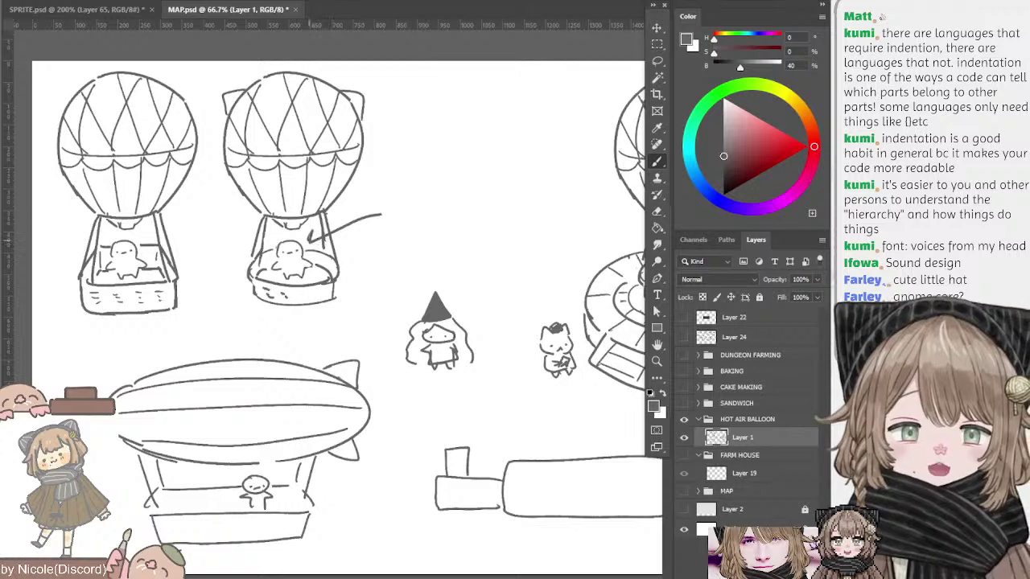
key(ctrl+z)
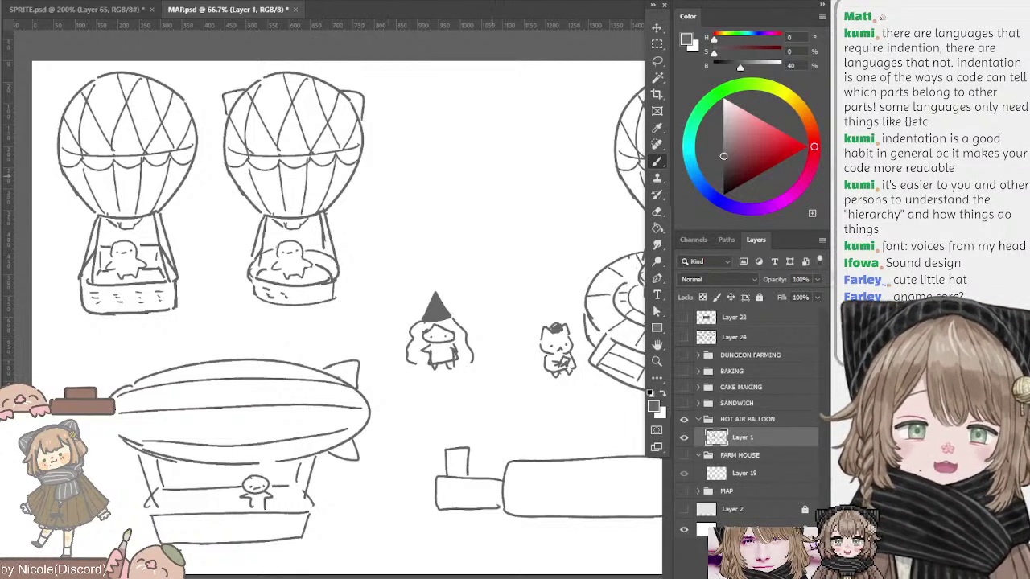
- Draw an arrow pointing down toward the second balloon's basket from its right side
drag(492, 175, 354, 176)
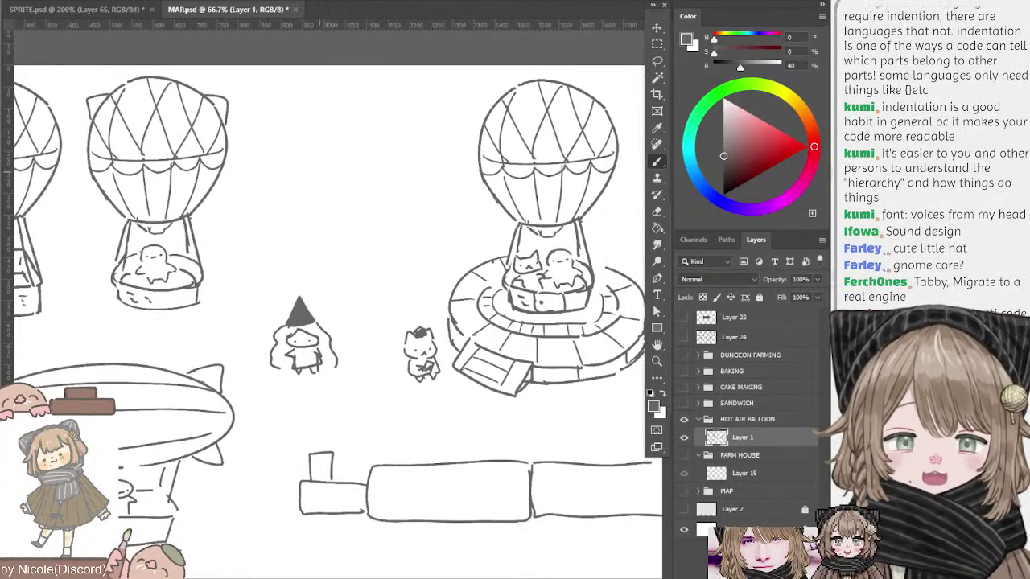
scroll(332, 306, left, 2)
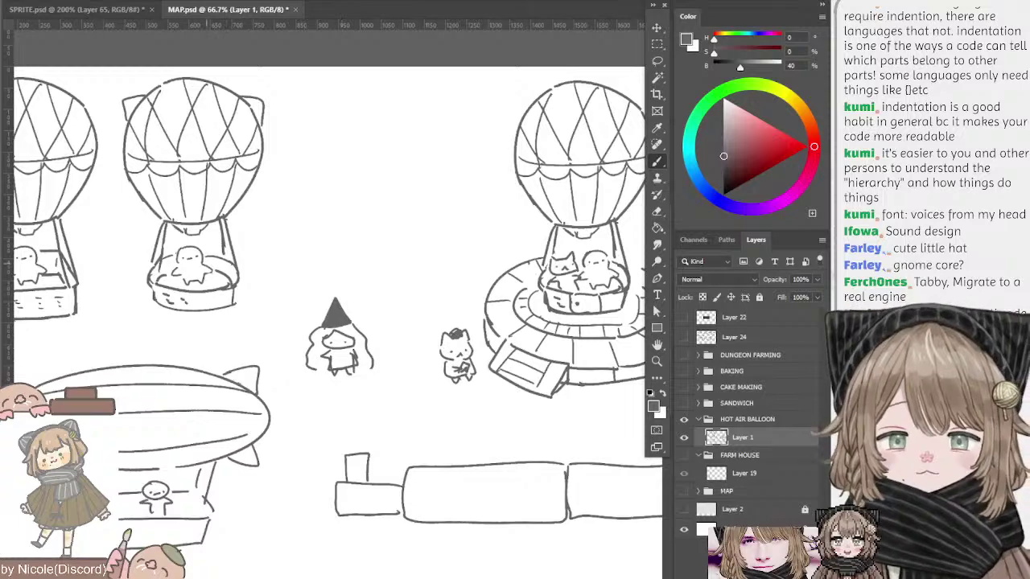
mouse_move(201, 266)
mouse_down()
mouse_move(267, 278)
mouse_move(201, 259)
mouse_move(211, 260)
mouse_up()
scroll(332, 306, left, 1)
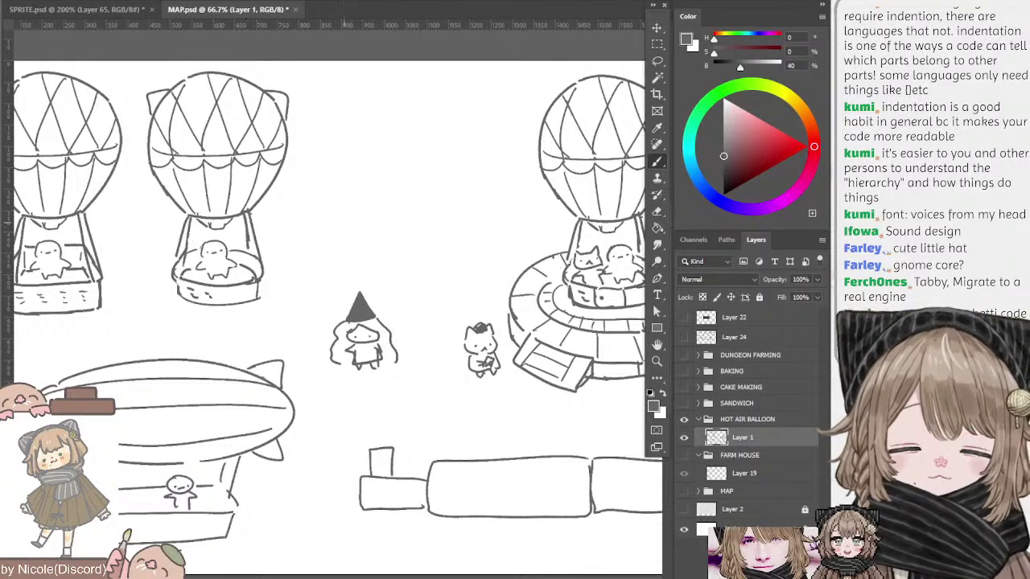
drag(316, 240, 281, 259)
key(ctrl+z)
- Sketch a rounded cabin outline with two small windows to the right of the arrow
drag(378, 175, 437, 165)
key(ctrl+z)
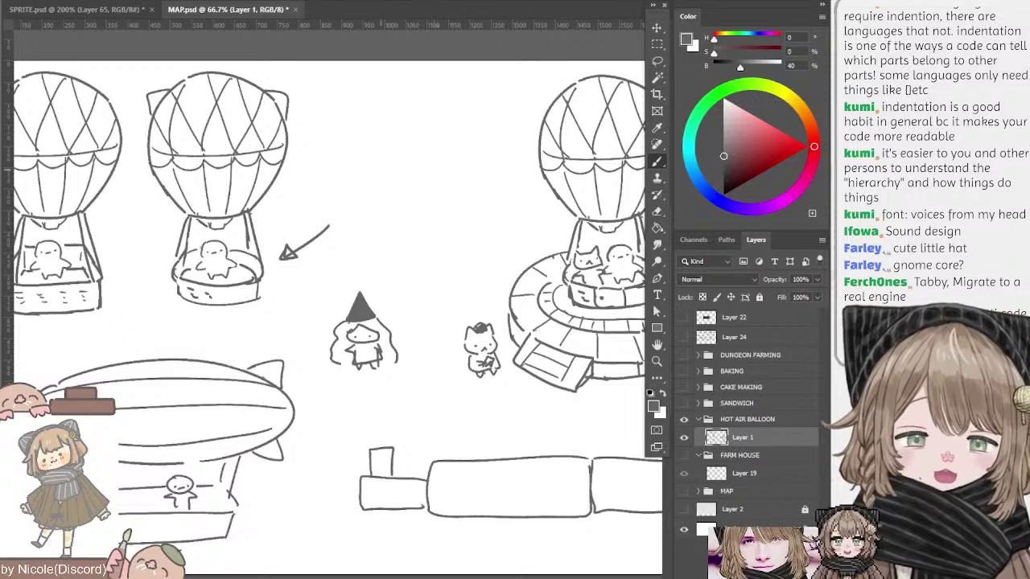
mouse_move(377, 184)
mouse_down()
mouse_move(475, 189)
mouse_move(476, 209)
mouse_move(374, 185)
mouse_move(486, 185)
mouse_move(373, 182)
mouse_move(411, 191)
mouse_move(399, 197)
mouse_move(413, 221)
mouse_move(411, 199)
mouse_up()
key(ctrl+z)
key(ctrl+z)
key(ctrl+z)
key(ctrl+z)
- Add a tall door to the right part of the rounded cabin
drag(449, 231, 447, 195)
key(ctrl+z)
mouse_move(449, 242)
mouse_down()
mouse_move(449, 191)
mouse_move(472, 232)
mouse_move(469, 198)
mouse_move(478, 243)
mouse_up()
key(ctrl+z)
key(ctrl+z)
- Sketch a small upright block standing on a horizontal ground line above the rounded cabin
scroll(330, 313, up, 3)
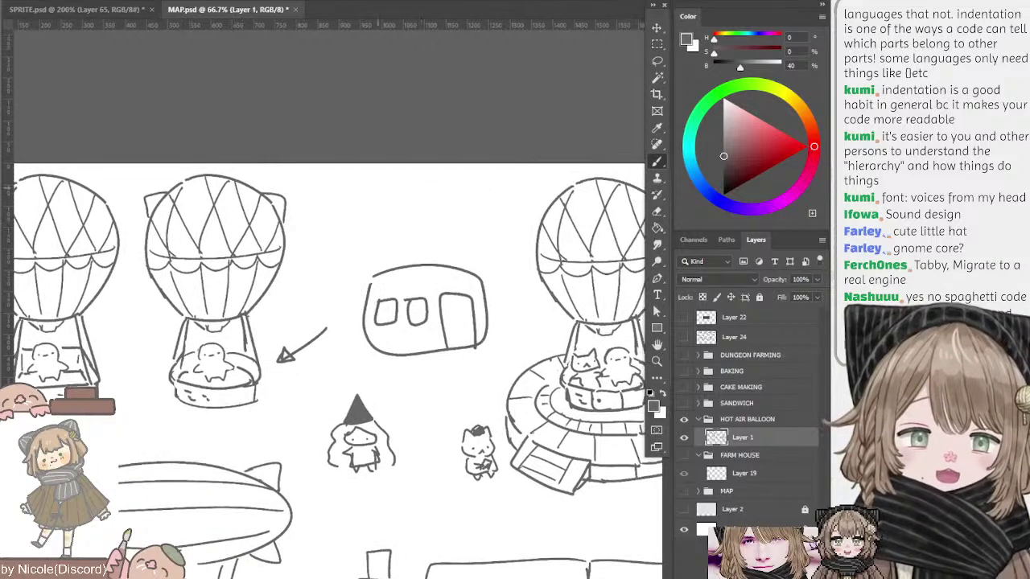
drag(364, 173, 446, 172)
key(ctrl+z)
drag(382, 194, 441, 190)
key(ctrl+z)
mouse_move(391, 234)
mouse_down()
mouse_move(389, 183)
mouse_move(429, 210)
mouse_move(433, 240)
mouse_up()
key(ctrl+z)
key(ctrl+z)
mouse_move(370, 253)
mouse_down()
mouse_move(374, 204)
mouse_move(412, 244)
mouse_move(475, 248)
mouse_up()
key(ctrl+z)
key(ctrl+z)
key(ctrl+z)
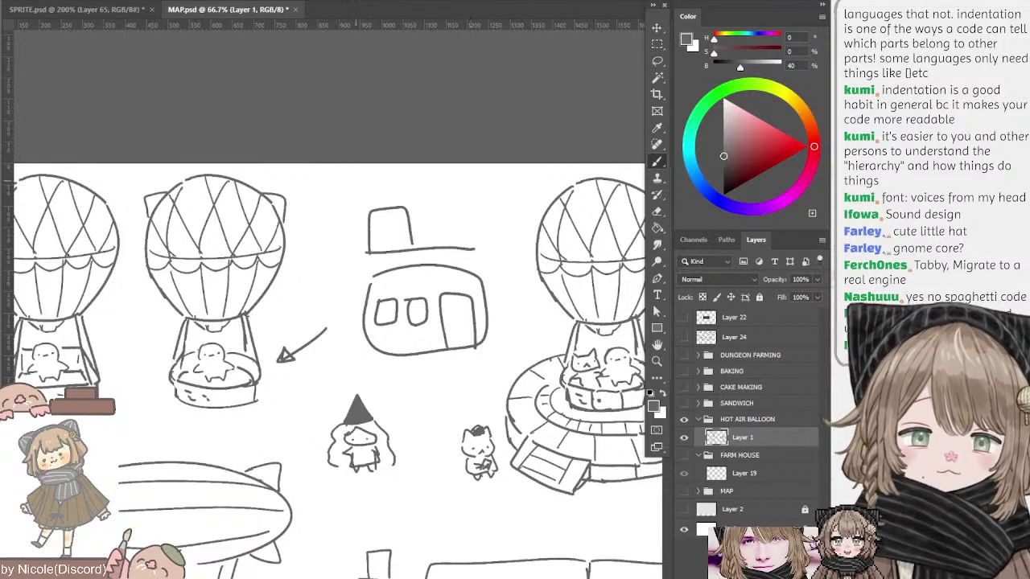
drag(409, 214, 412, 248)
key(ctrl+z)
- Sketch a small round-headed figure standing on the ground line beside the block
mouse_move(440, 193)
mouse_down()
mouse_move(425, 198)
mouse_move(440, 193)
mouse_up()
key(ctrl+z)
mouse_move(434, 190)
mouse_down()
mouse_move(428, 201)
mouse_move(440, 206)
mouse_up()
mouse_move(434, 210)
mouse_down()
mouse_move(420, 219)
mouse_move(435, 236)
mouse_move(457, 219)
mouse_up()
drag(449, 217, 452, 237)
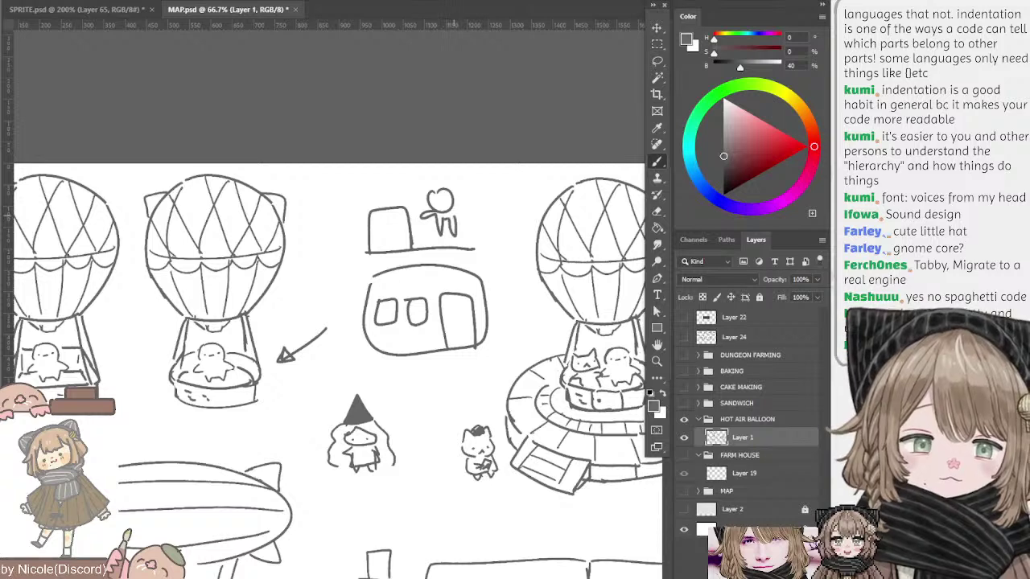
key(ctrl+z)
- Draw a tilted framed mirror with diagonal shine lines to the right of the small figure
mouse_move(477, 185)
mouse_down()
mouse_move(477, 211)
mouse_move(496, 233)
mouse_move(468, 208)
mouse_move(500, 179)
mouse_move(471, 204)
mouse_move(500, 183)
mouse_move(500, 219)
mouse_move(474, 189)
mouse_move(502, 206)
mouse_up()
key(ctrl+z)
key(ctrl+z)
key(ctrl+z)
drag(475, 198, 499, 214)
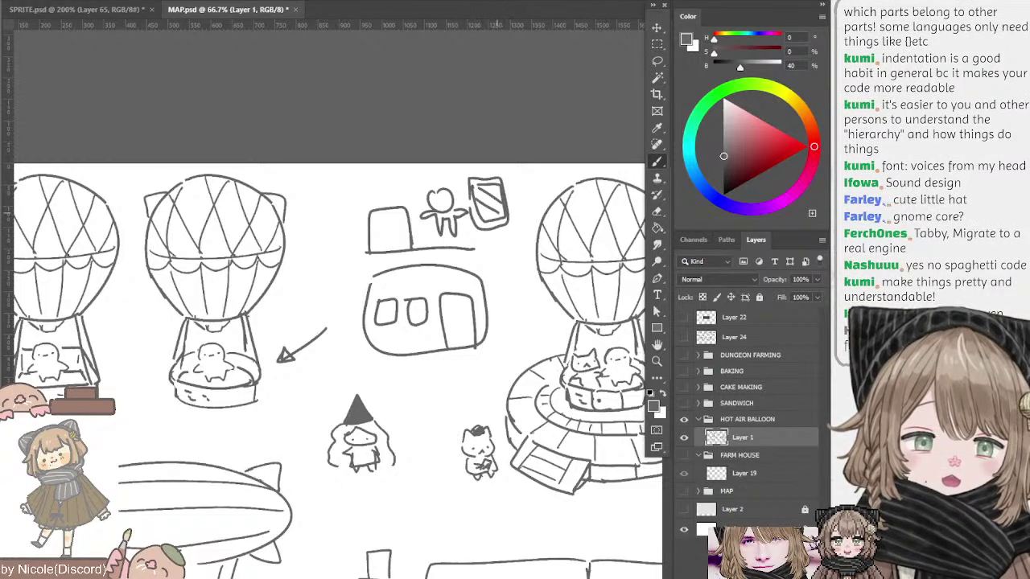
- Sketch a small cat-eared character at the upper-right side of the rounded cabin
drag(439, 189, 427, 127)
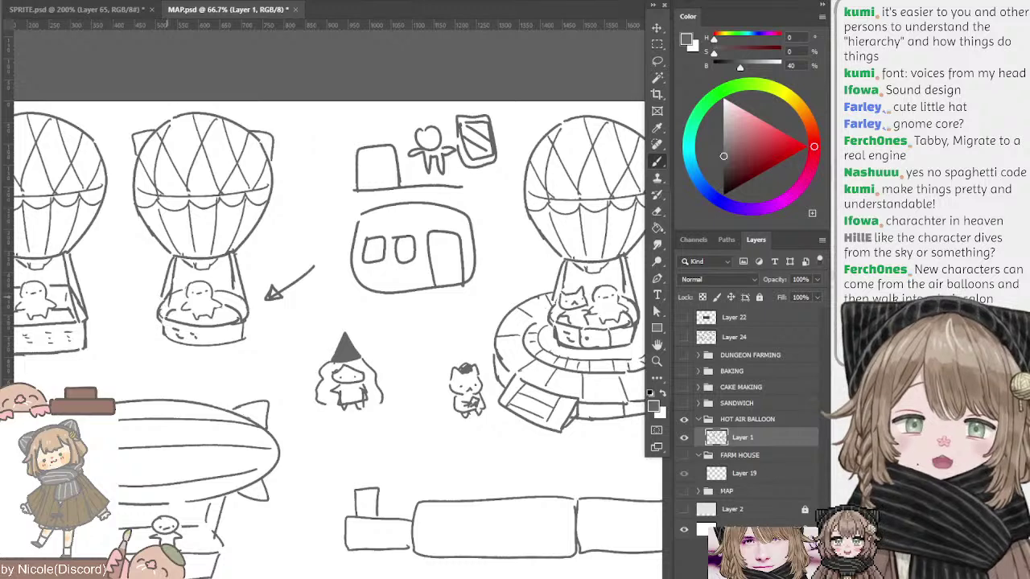
mouse_move(448, 193)
mouse_down()
mouse_move(410, 210)
mouse_move(448, 205)
mouse_move(464, 224)
mouse_move(433, 211)
mouse_move(449, 230)
mouse_move(436, 241)
mouse_up()
key(ctrl+z)
key(ctrl+z)
mouse_move(444, 240)
mouse_down()
mouse_move(461, 258)
mouse_move(471, 242)
mouse_move(391, 205)
mouse_move(411, 225)
mouse_up()
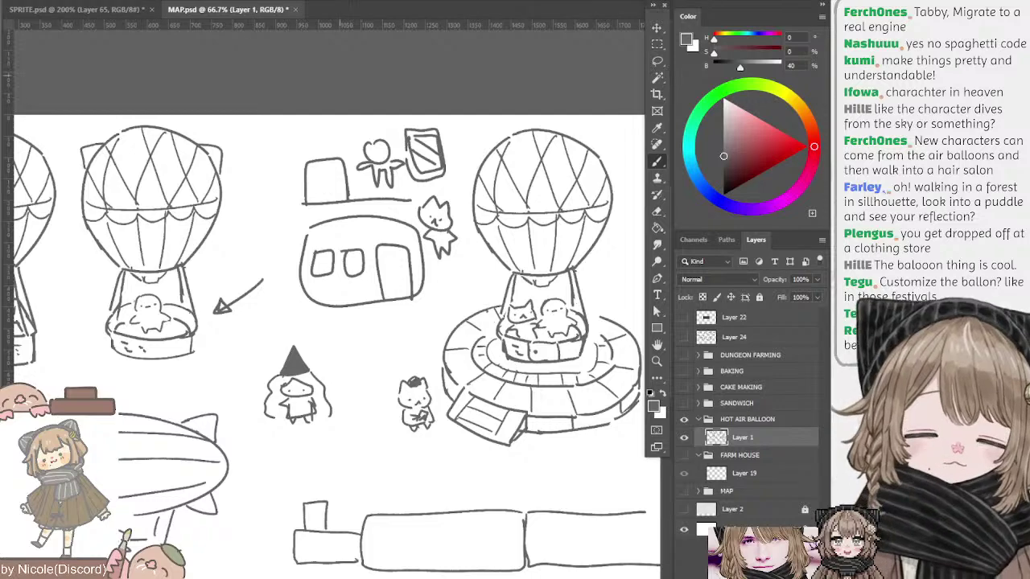
- Lasso the train sketch at the bottom of the canvas, delete it, and deselect
mouse_move(430, 319)
mouse_down()
mouse_move(516, 242)
mouse_move(438, 230)
mouse_move(371, 246)
mouse_move(388, 195)
mouse_move(390, 205)
mouse_up()
key(l)
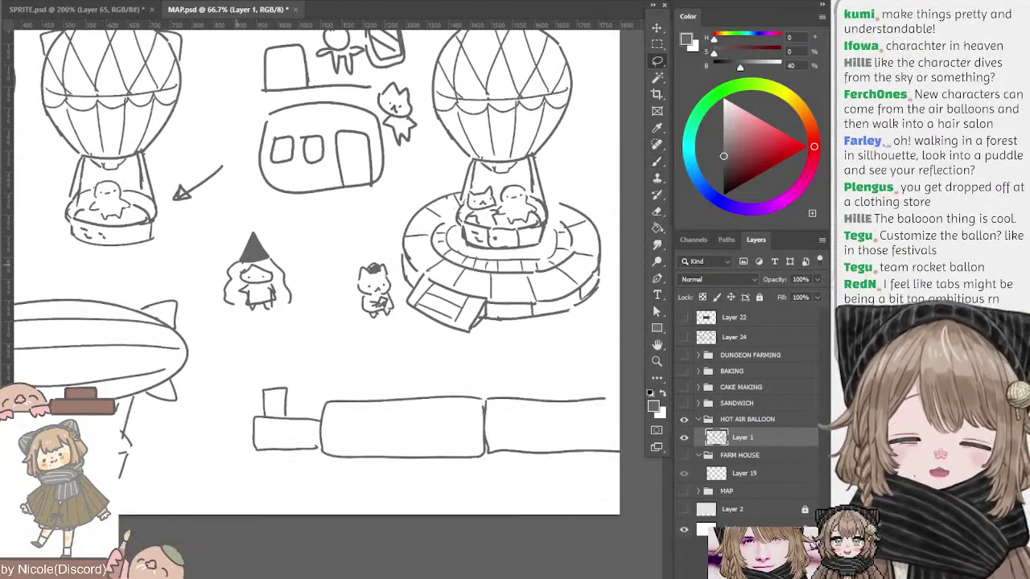
mouse_move(233, 252)
mouse_down()
mouse_move(398, 329)
mouse_move(353, 277)
mouse_move(211, 303)
mouse_move(195, 271)
mouse_up()
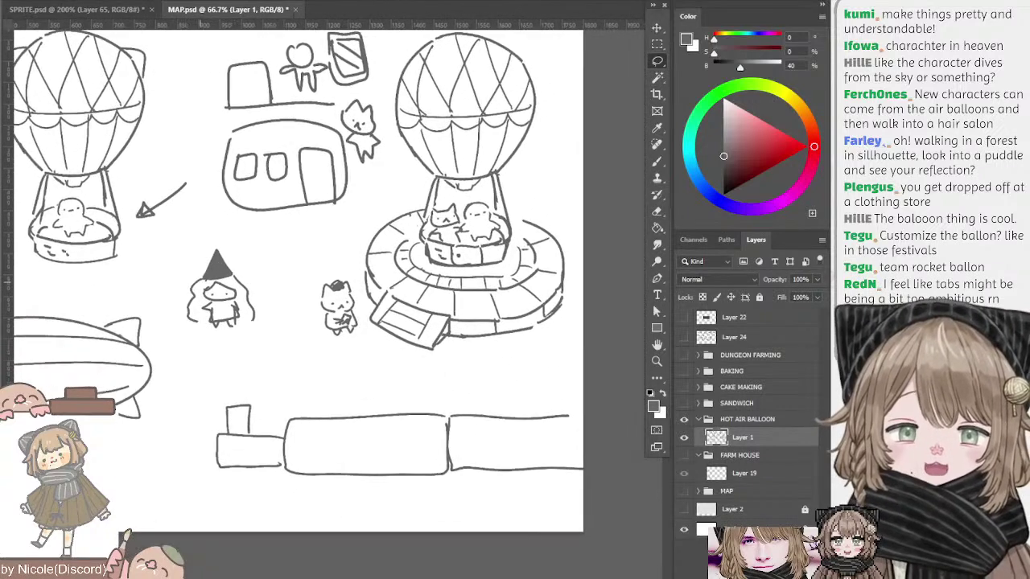
mouse_move(255, 367)
mouse_down()
mouse_move(265, 519)
mouse_move(587, 382)
mouse_up()
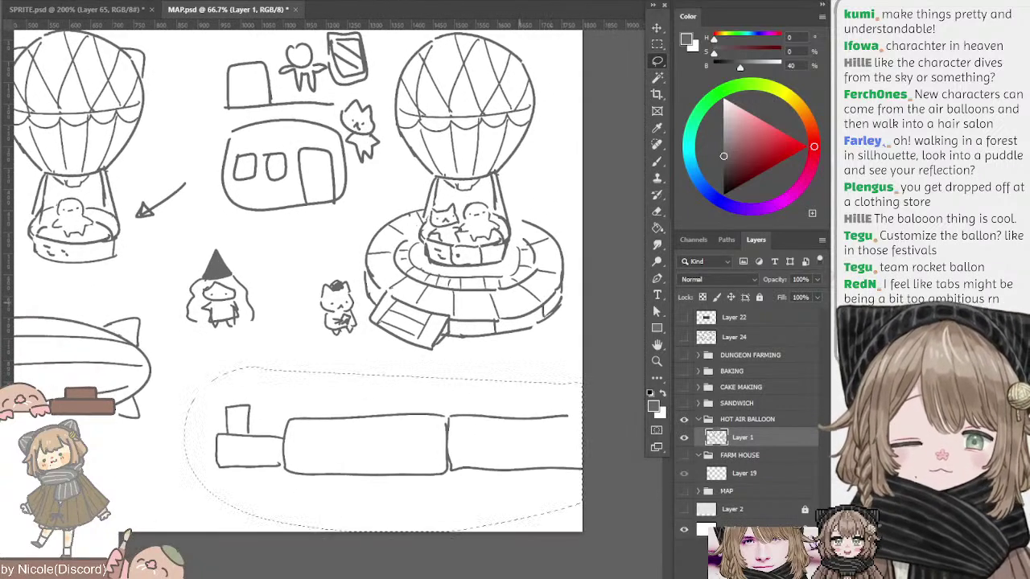
key(Delete)
key(ctrl+d)
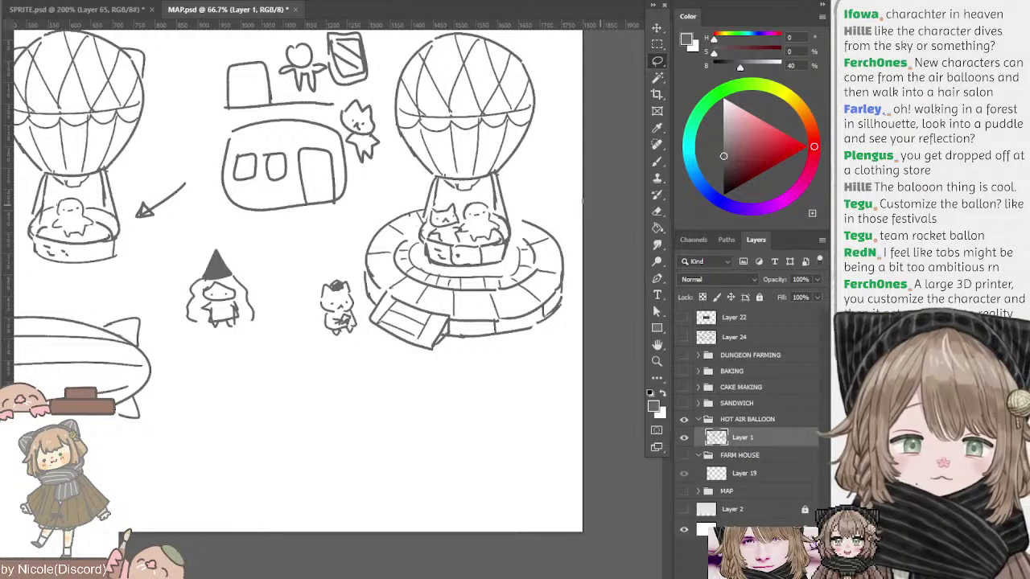
- Sketch a round bird with wings and feet below the character in the pointed hat
key(b)
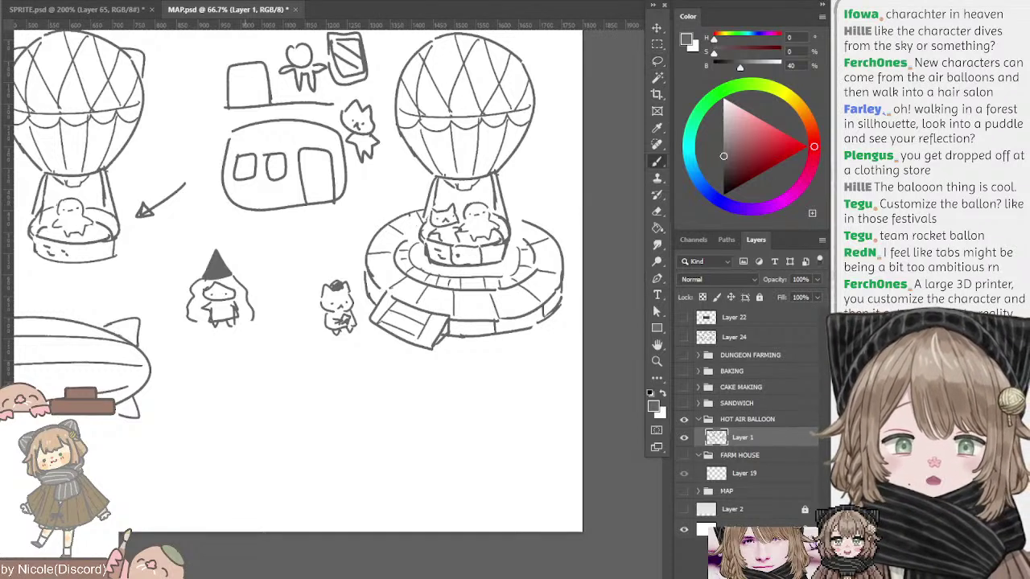
mouse_move(239, 393)
mouse_down()
mouse_move(253, 390)
mouse_move(231, 387)
mouse_move(241, 380)
mouse_move(214, 418)
mouse_move(275, 410)
mouse_move(239, 429)
mouse_up()
key(ctrl+z)
key(ctrl+z)
key(ctrl+z)
key(ctrl+z)
key(ctrl+z)
key(ctrl+z)
key(ctrl+z)
key(ctrl+z)
drag(262, 421, 255, 427)
key(ctrl+z)
- Add sunglasses to the round bird's face
mouse_move(227, 394)
mouse_down()
mouse_move(242, 394)
mouse_move(231, 399)
mouse_up()
key(ctrl+z)
mouse_move(246, 393)
mouse_down()
mouse_move(265, 390)
mouse_move(238, 399)
mouse_up()
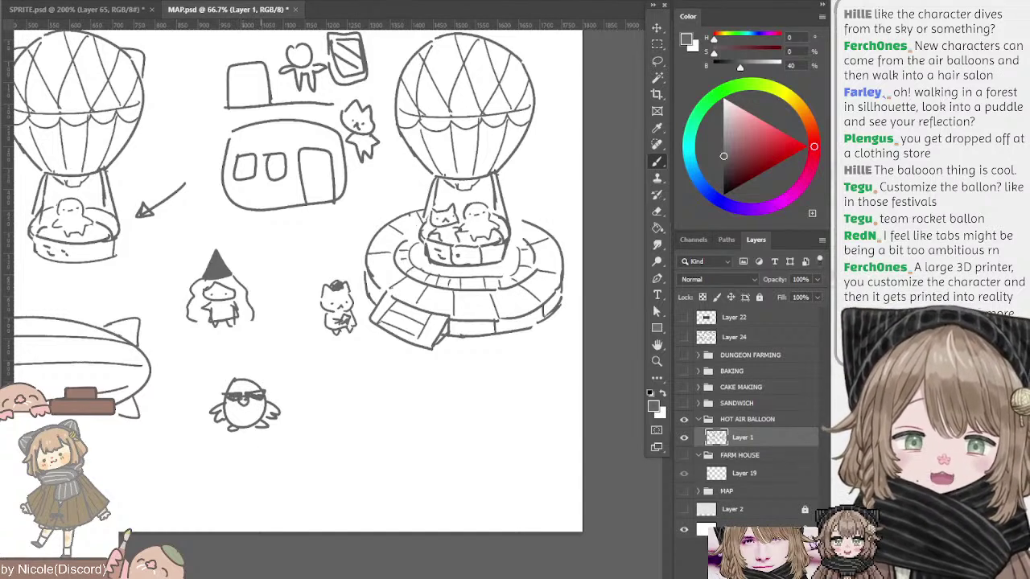
- Sketch a second round character with drooping ears, wings and feet, seen from behind, below the sunglasses bird
mouse_move(261, 466)
mouse_down()
mouse_move(289, 444)
mouse_move(242, 470)
mouse_up()
key(ctrl+z)
key(ctrl+z)
key(ctrl+z)
mouse_move(243, 458)
mouse_down()
mouse_move(280, 471)
mouse_move(274, 458)
mouse_move(237, 470)
mouse_move(285, 462)
mouse_move(284, 471)
mouse_move(220, 484)
mouse_move(238, 495)
mouse_up()
key(ctrl+z)
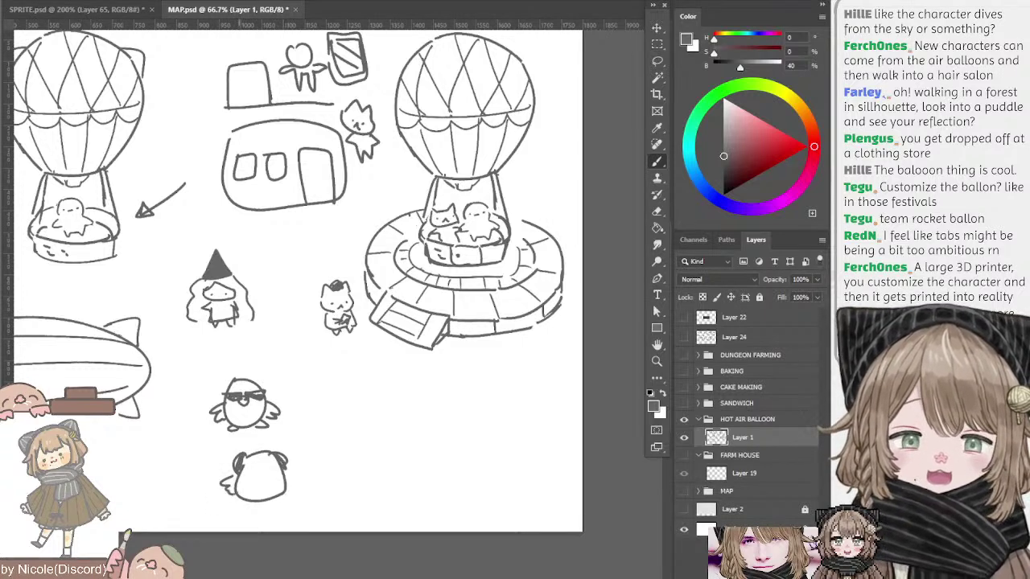
mouse_move(288, 468)
mouse_down()
mouse_move(298, 478)
mouse_move(288, 493)
mouse_move(327, 489)
mouse_up()
key(ctrl+z)
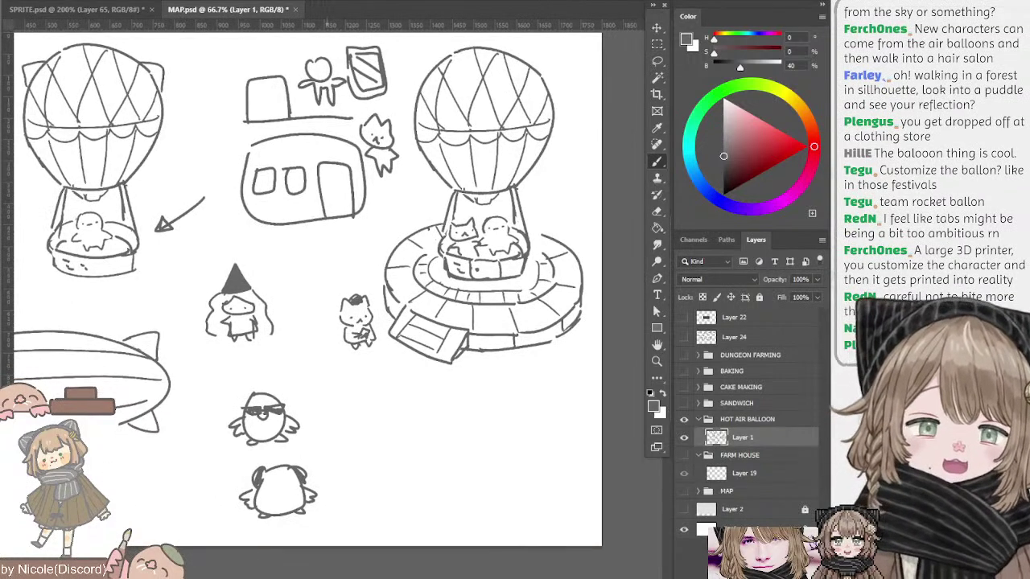
- Draw the top edge and right side of a table between the two round characters
mouse_move(282, 432)
mouse_down()
mouse_move(326, 437)
mouse_move(314, 481)
mouse_up()
key(ctrl+z)
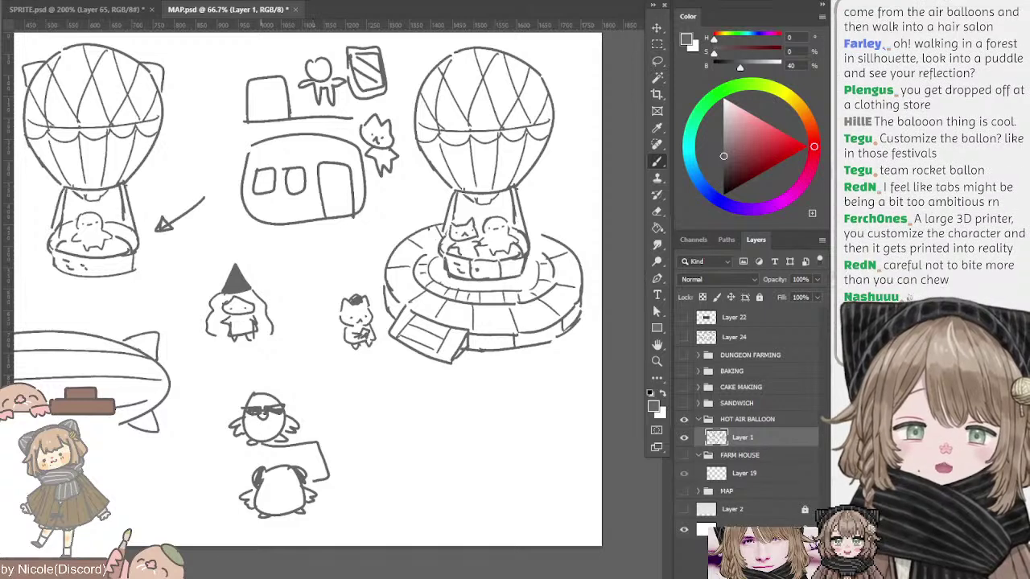
drag(263, 444, 234, 445)
key(ctrl+z)
- Add a mug at the table's right end beside the sunglasses bird, erasing the overlapping table line
key(e)
mouse_move(309, 443)
mouse_down()
mouse_move(321, 450)
mouse_move(300, 444)
mouse_move(298, 458)
mouse_move(296, 437)
mouse_move(296, 457)
mouse_move(347, 471)
mouse_move(328, 438)
mouse_up()
key(b)
key(e)
key(b)
key(ctrl+z)
key(ctrl+z)
- Draw the table's left side and the leg beneath it
mouse_move(197, 432)
mouse_down()
mouse_move(197, 470)
mouse_move(219, 480)
mouse_up()
key(ctrl+z)
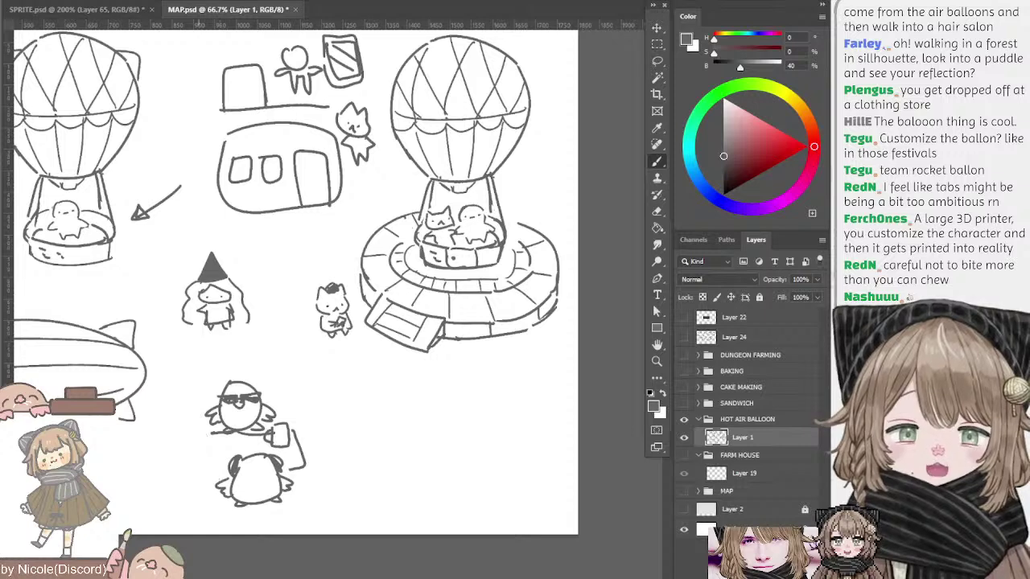
mouse_move(201, 437)
mouse_down()
mouse_move(225, 475)
mouse_move(195, 464)
mouse_move(221, 473)
mouse_up()
key(ctrl+z)
drag(206, 477, 214, 491)
key(ctrl+z)
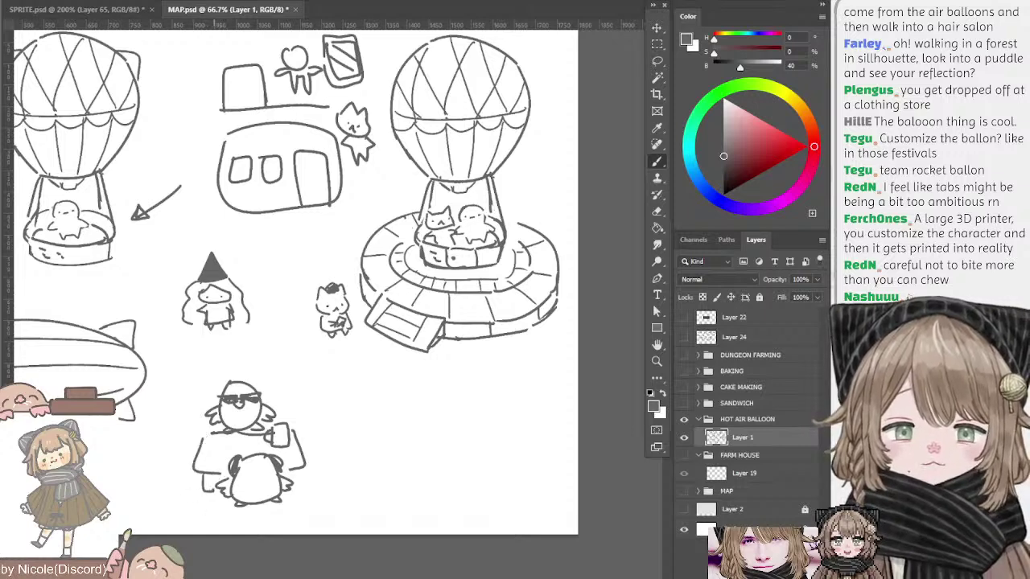
- Sketch a rounded square outline below the round balloon platform
mouse_move(414, 398)
mouse_down()
mouse_move(473, 405)
mouse_move(489, 401)
mouse_move(435, 398)
mouse_move(491, 392)
mouse_move(431, 399)
mouse_up()
key(ctrl+z)
key(ctrl+z)
key(ctrl+z)
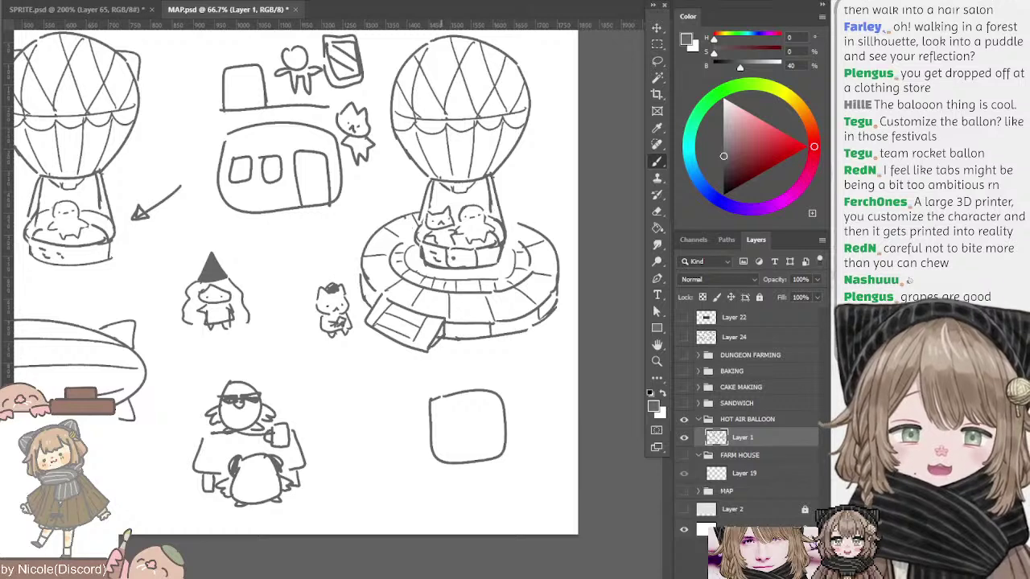
- Add inner top and side edges to the rounded square to form a box with a front face
drag(515, 376, 543, 368)
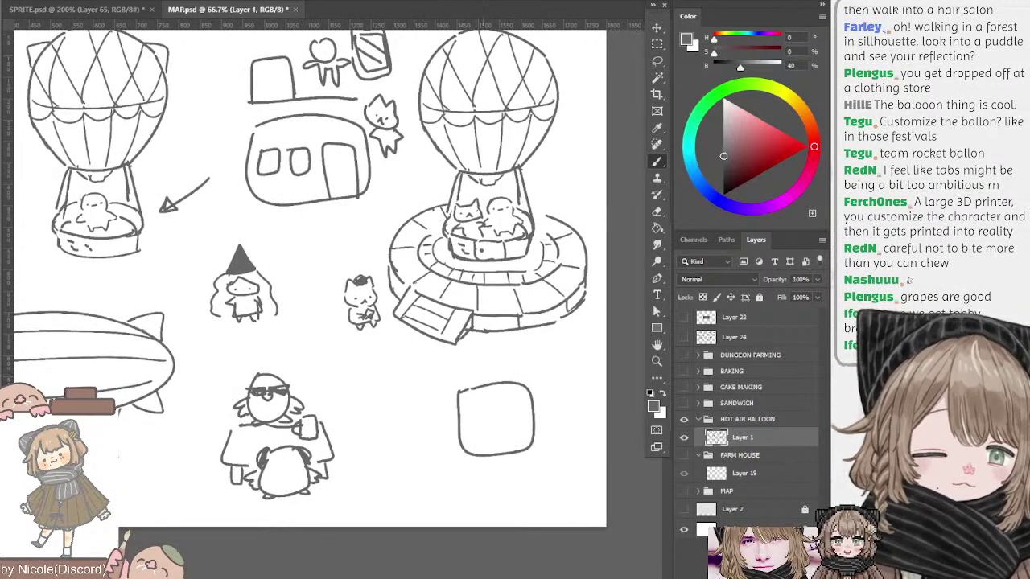
mouse_move(460, 400)
mouse_down()
mouse_move(533, 395)
mouse_move(536, 443)
mouse_move(510, 391)
mouse_move(527, 448)
mouse_up()
key(ctrl+z)
key(ctrl+z)
key(ctrl+z)
key(ctrl+z)
key(ctrl+z)
key(ctrl+z)
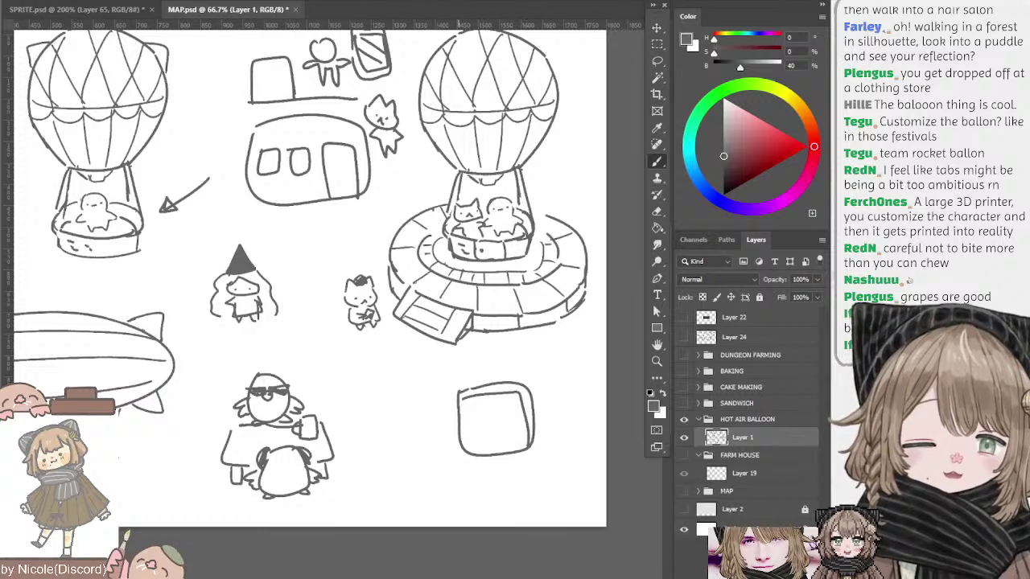
- Add a two-line pipe on top of the box and a small slotted opening on its front
mouse_move(502, 360)
mouse_down()
mouse_move(481, 386)
mouse_move(496, 383)
mouse_up()
key(ctrl+z)
key(ctrl+z)
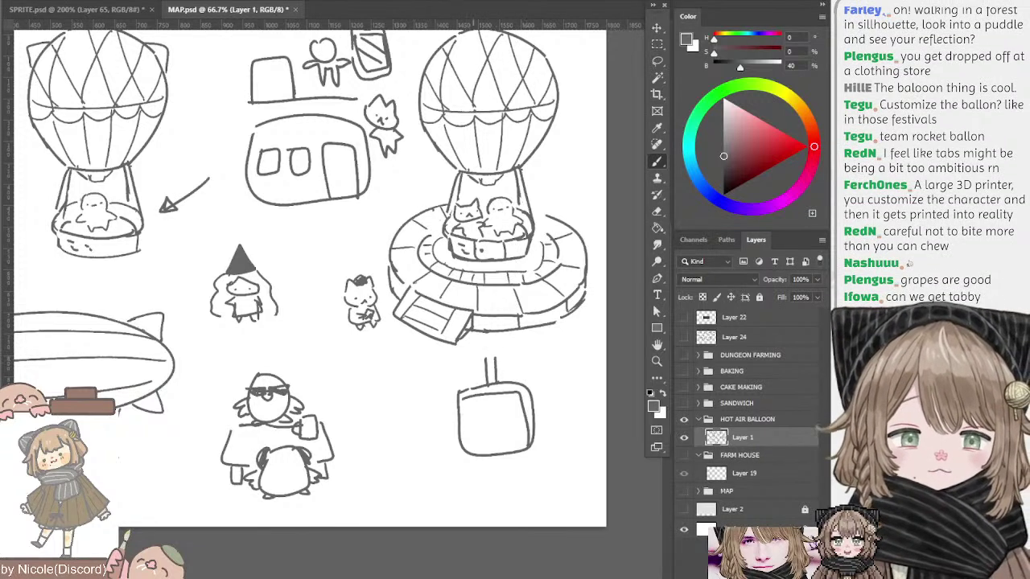
mouse_move(474, 426)
mouse_down()
mouse_move(503, 425)
mouse_move(508, 450)
mouse_up()
mouse_move(478, 428)
mouse_down()
mouse_move(480, 453)
mouse_move(499, 433)
mouse_move(490, 437)
mouse_up()
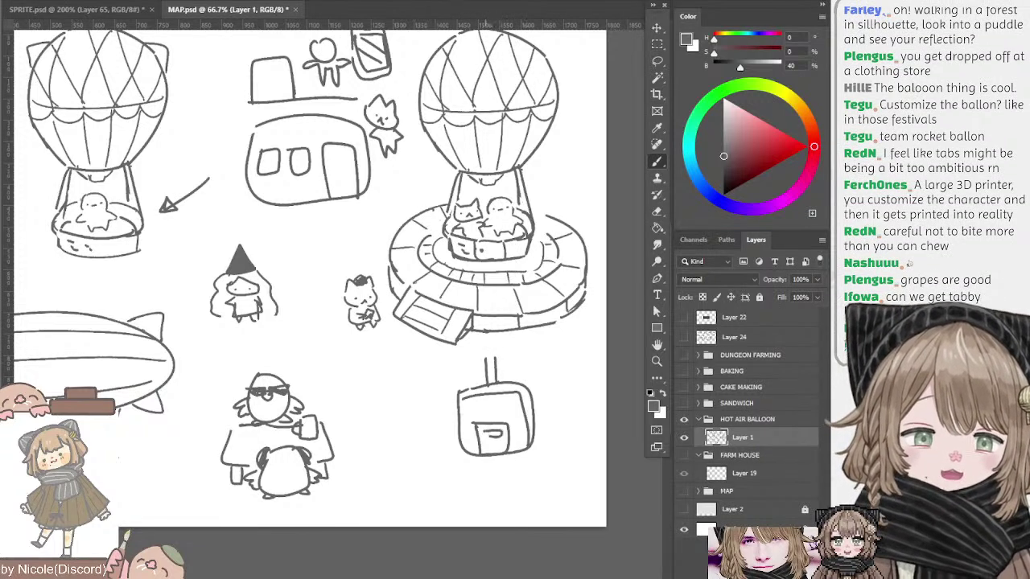
- Lasso the airship sketch, shift it to the left, and deselect
mouse_move(176, 312)
mouse_down()
mouse_move(280, 355)
mouse_move(255, 301)
mouse_move(273, 314)
mouse_up()
drag(418, 286, 439, 290)
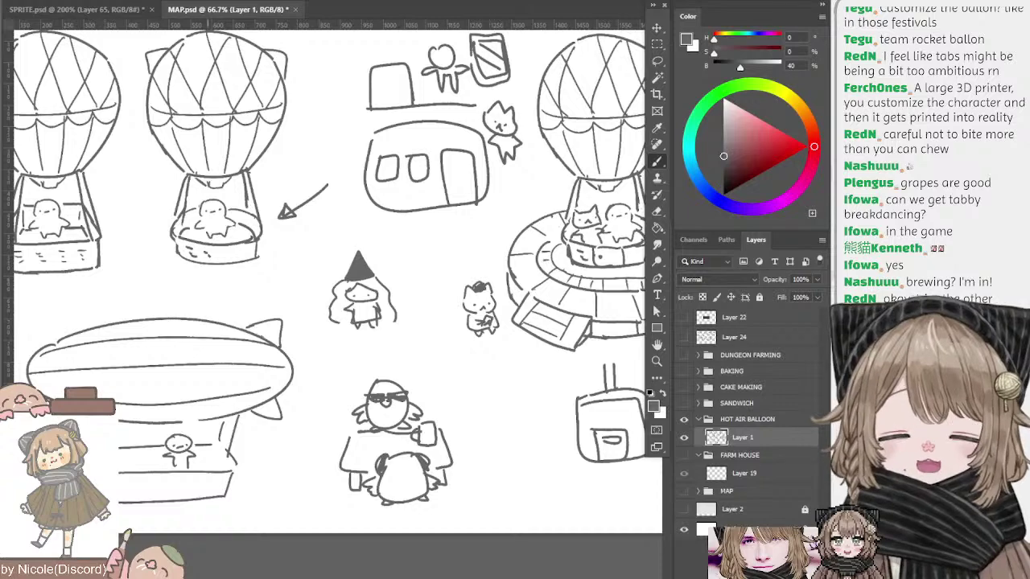
mouse_move(207, 321)
mouse_down()
mouse_move(310, 351)
mouse_move(249, 337)
mouse_move(328, 381)
mouse_move(217, 333)
mouse_move(298, 298)
mouse_up()
key(l)
mouse_move(165, 270)
mouse_down()
mouse_move(355, 475)
mouse_move(351, 247)
mouse_up()
drag(375, 323, 324, 323)
key(ctrl+d)
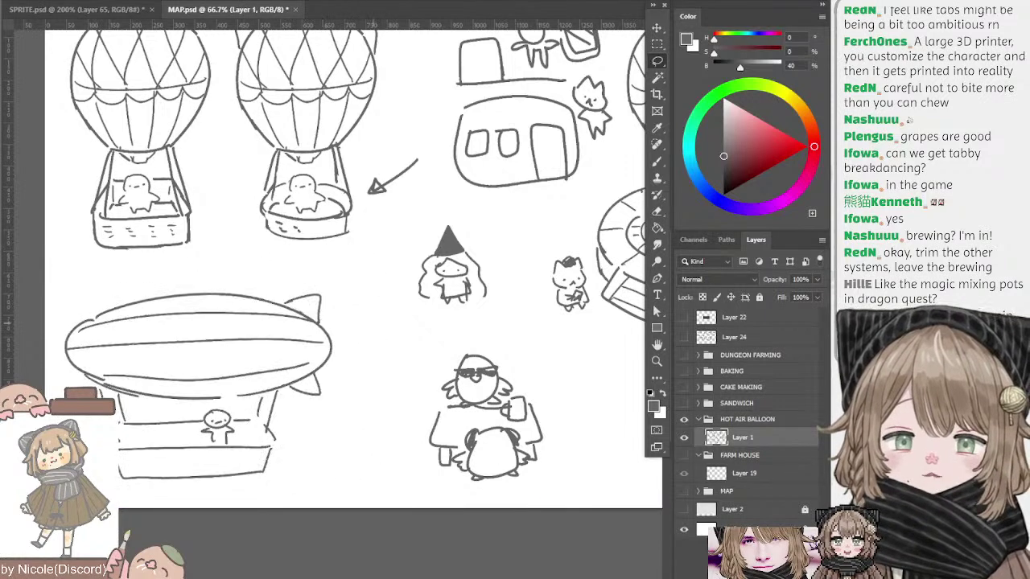
- Lasso the pointed-hat character and the table scene together, move them left toward the airship, and deselect
scroll(332, 290, right, 6)
mouse_move(316, 222)
mouse_down()
mouse_move(385, 515)
mouse_move(333, 225)
mouse_move(318, 222)
mouse_up()
mouse_move(399, 370)
mouse_down()
mouse_move(330, 370)
mouse_move(303, 382)
mouse_up()
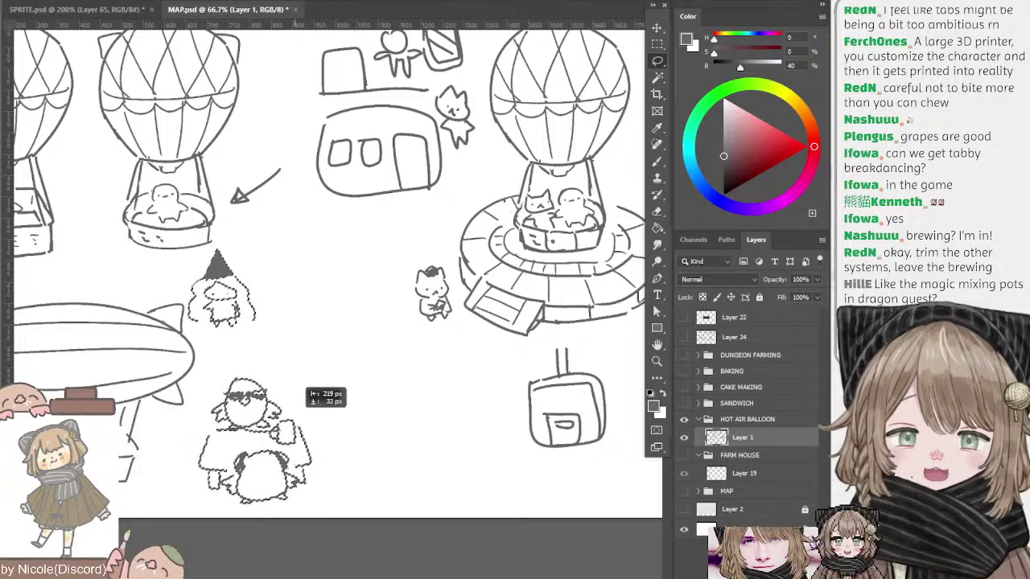
key(ctrl+d)
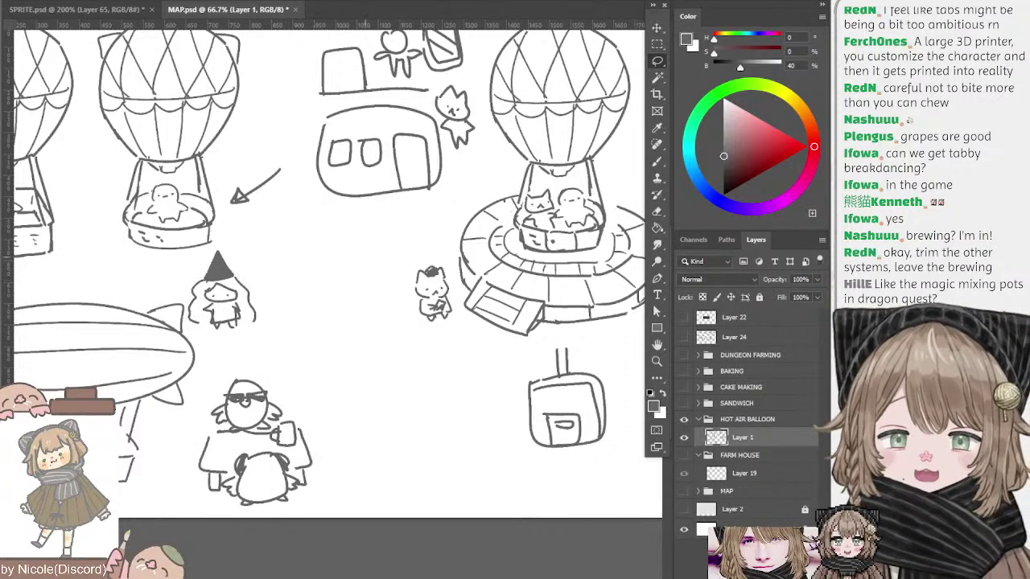
- Lasso the pointed-hat character alone, nudge it slightly to the right, and deselect
drag(365, 257, 407, 260)
mouse_move(239, 335)
mouse_down()
mouse_move(231, 298)
mouse_move(280, 249)
mouse_move(306, 282)
mouse_move(240, 336)
mouse_up()
drag(284, 300, 306, 299)
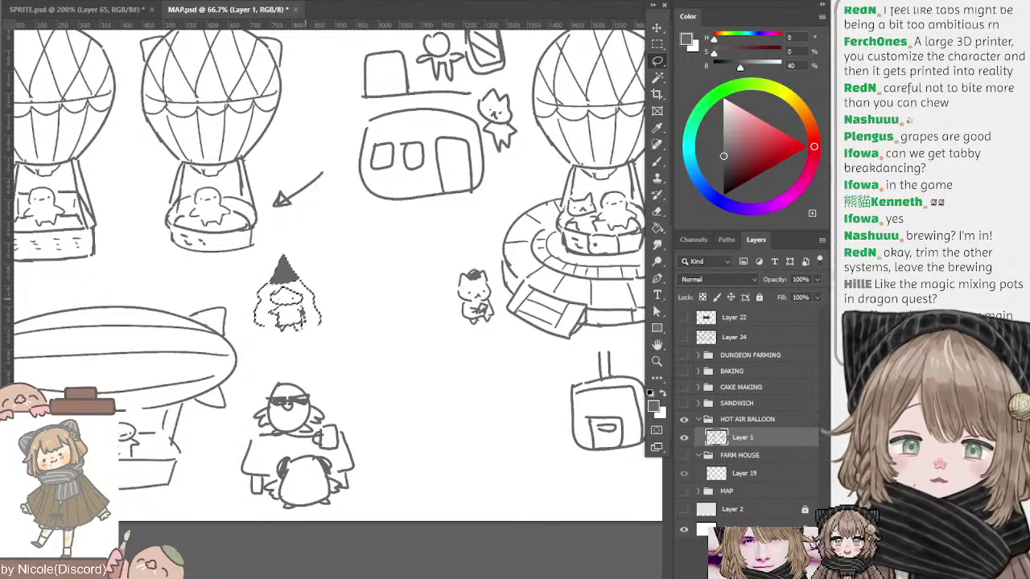
key(ctrl+d)
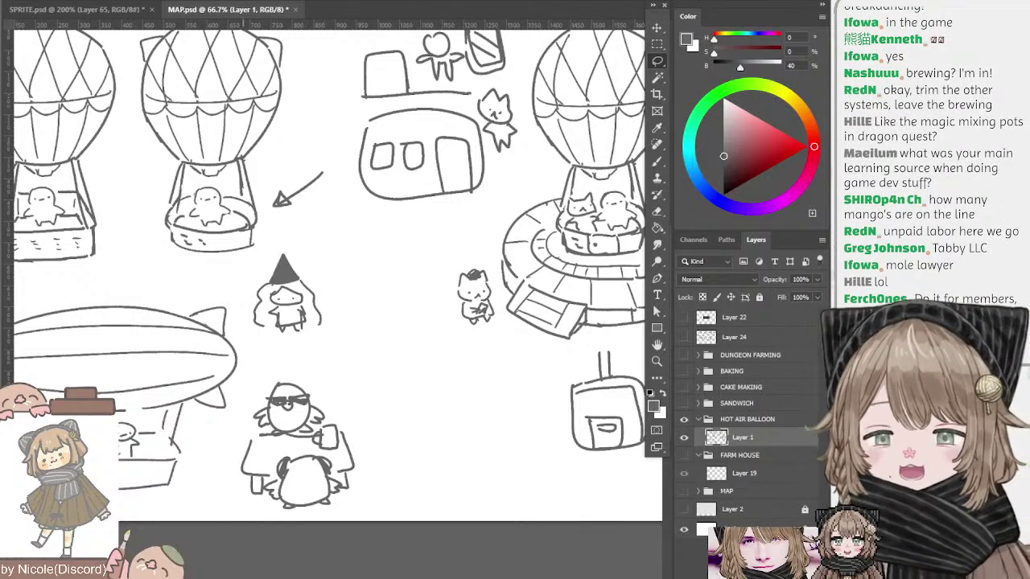
- Draw a circle bullet with the handwritten word "Tabby" beside it, to the right of the table scene
mouse_move(405, 389)
mouse_down()
mouse_move(288, 386)
mouse_move(266, 353)
mouse_move(282, 370)
mouse_move(254, 353)
mouse_move(315, 346)
mouse_move(304, 372)
mouse_up()
key(b)
key(ctrl+z)
key(ctrl+z)
key(ctrl+z)
mouse_move(325, 362)
mouse_down()
mouse_move(354, 358)
mouse_move(375, 378)
mouse_up()
- Lasso the box with the pipe, move it right to free writing space, and deselect
key(l)
mouse_move(462, 322)
mouse_down()
mouse_move(552, 345)
mouse_move(553, 335)
mouse_move(536, 356)
mouse_move(539, 331)
mouse_up()
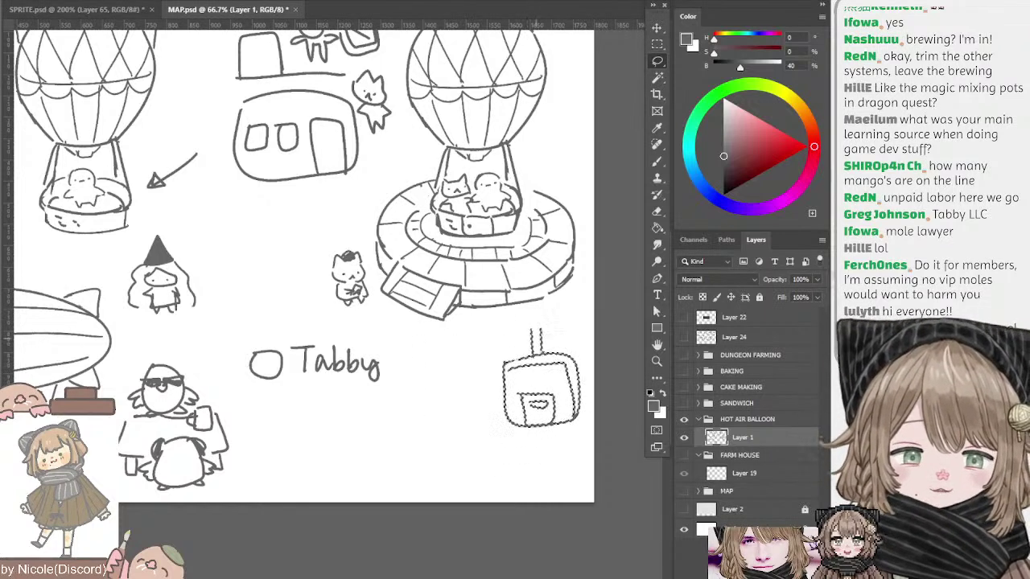
key(ctrl+d)
- Handwrite "break-dancing" after "Tabby", splitting the word over two lines
key(b)
mouse_move(409, 352)
mouse_down()
mouse_move(420, 384)
mouse_move(431, 372)
mouse_up()
key(ctrl+z)
drag(429, 377, 461, 383)
drag(473, 367, 475, 383)
drag(326, 407, 326, 423)
key(ctrl+z)
drag(475, 374, 486, 374)
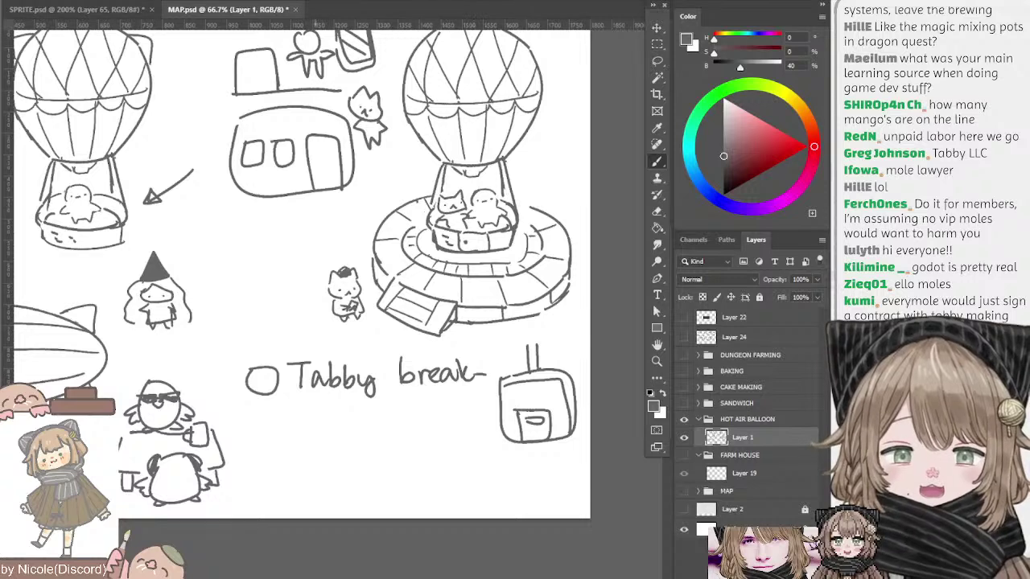
mouse_move(324, 407)
mouse_down()
mouse_move(326, 425)
mouse_move(395, 421)
mouse_up()
drag(406, 410, 410, 441)
- Erase the circle bullet and replace it with a thick vertical line carrying two solid dots
key(e)
mouse_move(248, 366)
mouse_down()
mouse_move(276, 380)
mouse_move(255, 392)
mouse_move(250, 382)
mouse_move(269, 392)
mouse_move(255, 364)
mouse_move(260, 438)
mouse_up()
key(b)
key(ctrl+z)
mouse_move(262, 384)
mouse_down()
mouse_move(254, 449)
mouse_move(265, 510)
mouse_up()
- Handwrite "Tabby parkours" beside the second dot, under the break-dancing line
mouse_move(284, 455)
mouse_down()
mouse_move(318, 455)
mouse_move(303, 480)
mouse_move(323, 456)
mouse_move(329, 471)
mouse_up()
mouse_move(333, 439)
mouse_down()
mouse_move(333, 473)
mouse_move(349, 473)
mouse_up()
mouse_move(361, 453)
mouse_down()
mouse_move(369, 476)
mouse_move(378, 460)
mouse_move(399, 467)
mouse_move(433, 470)
mouse_up()
drag(436, 457, 444, 461)
mouse_move(449, 447)
mouse_down()
mouse_move(449, 470)
mouse_move(489, 458)
mouse_move(494, 468)
mouse_up()
- Lasso the box with the pipe, scale it down, place it just under the balloon platform, and deselect
key(l)
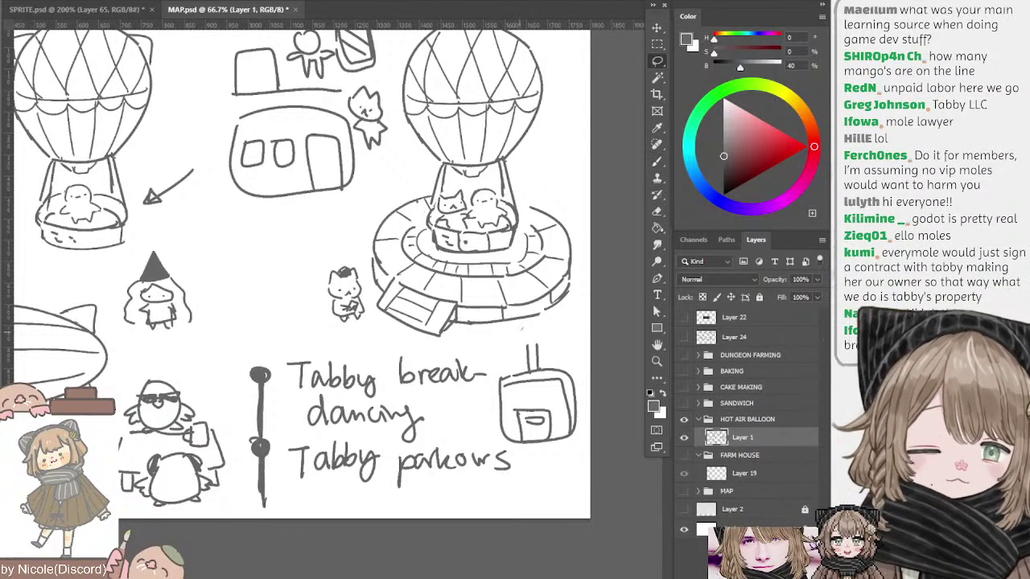
mouse_move(522, 330)
mouse_down()
mouse_move(489, 390)
mouse_move(512, 447)
mouse_move(589, 426)
mouse_move(523, 329)
mouse_up()
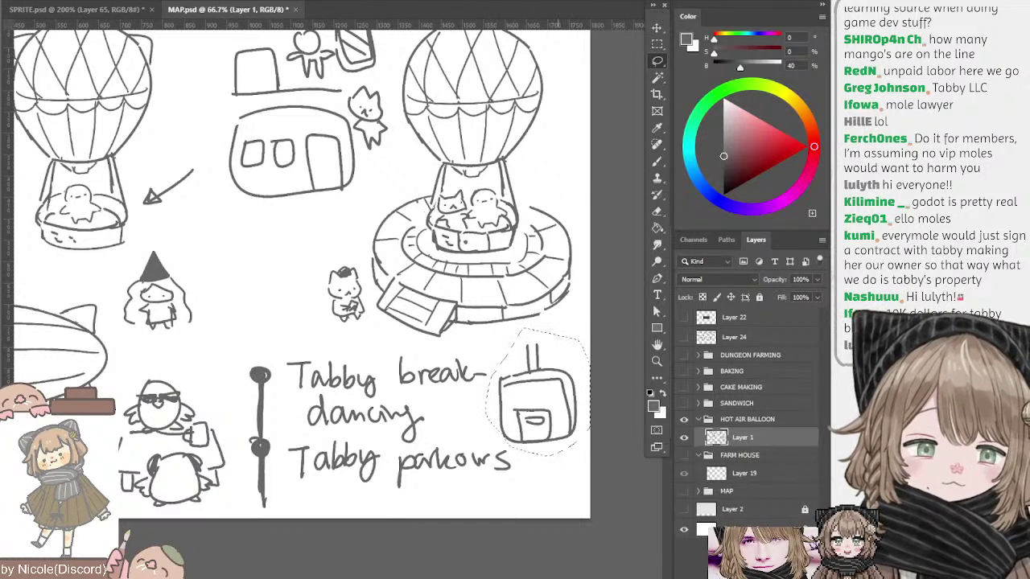
key(ctrl+t)
drag(485, 456, 557, 378)
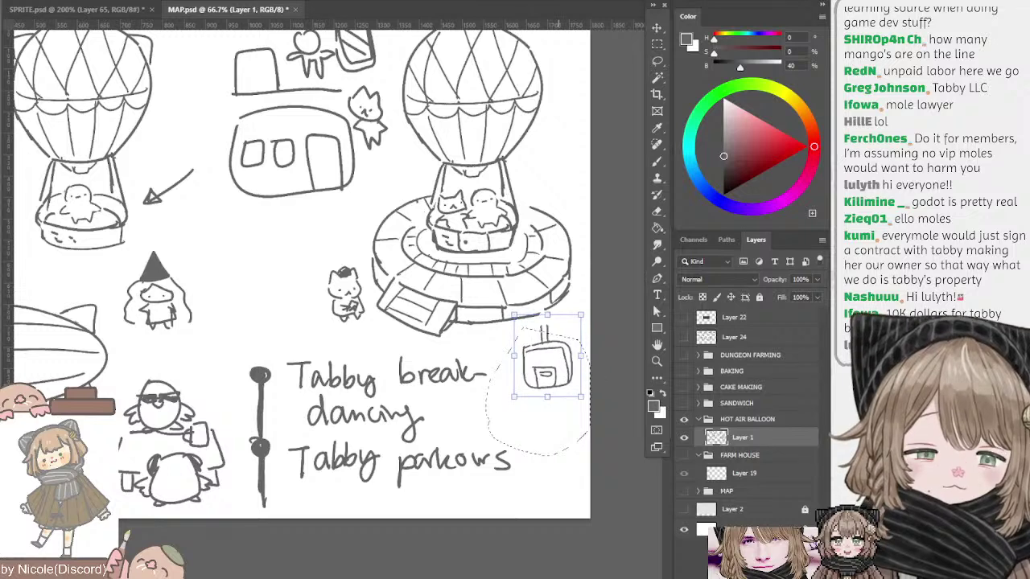
key(Return)
key(ctrl+d)
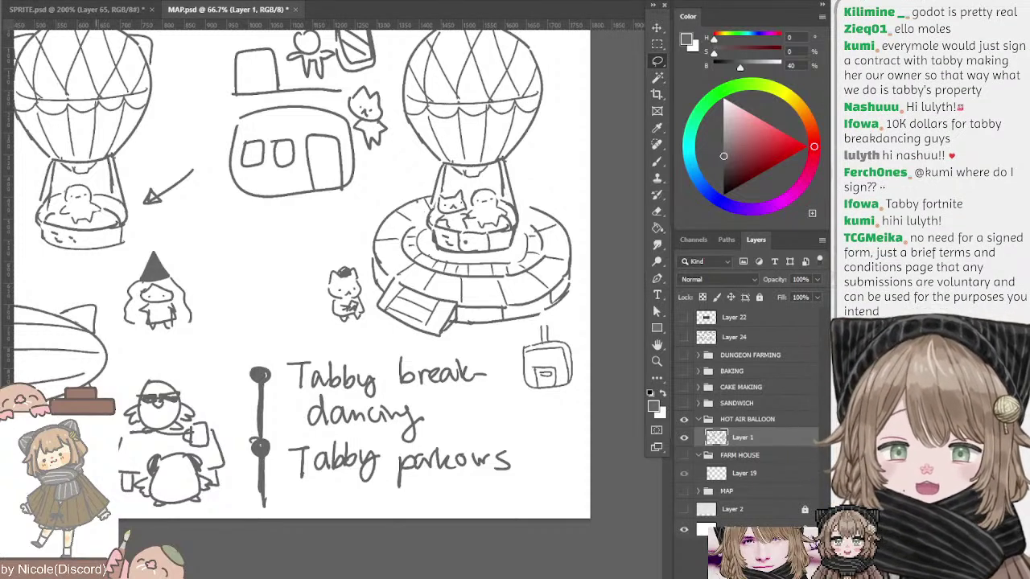
drag(322, 157, 469, 216)
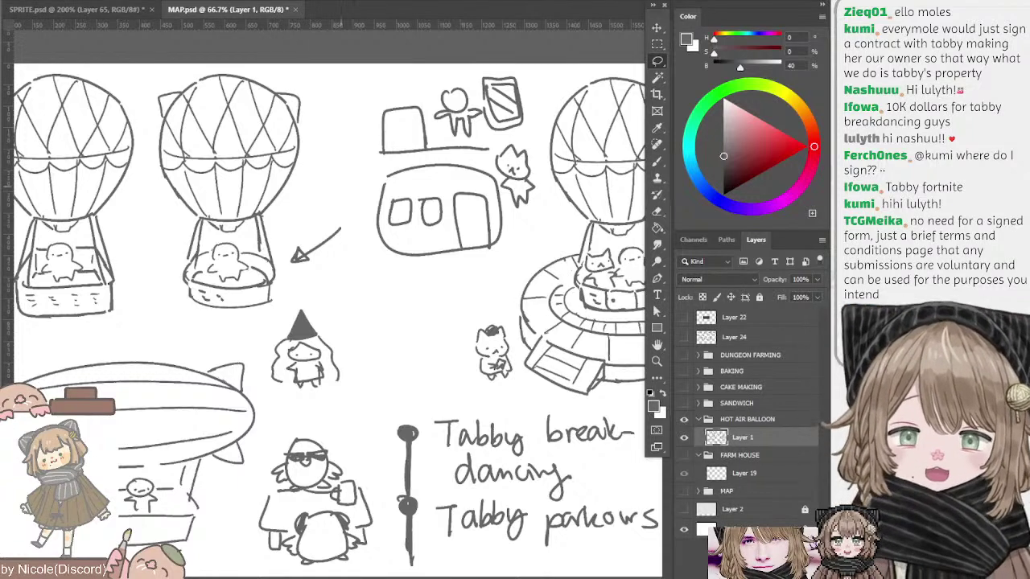
- Fill in the head of the arrow pointing at the balloon with the round basket
mouse_move(341, 186)
mouse_down()
mouse_move(310, 156)
mouse_move(358, 170)
mouse_move(392, 157)
mouse_move(394, 179)
mouse_move(409, 180)
mouse_move(383, 152)
mouse_up()
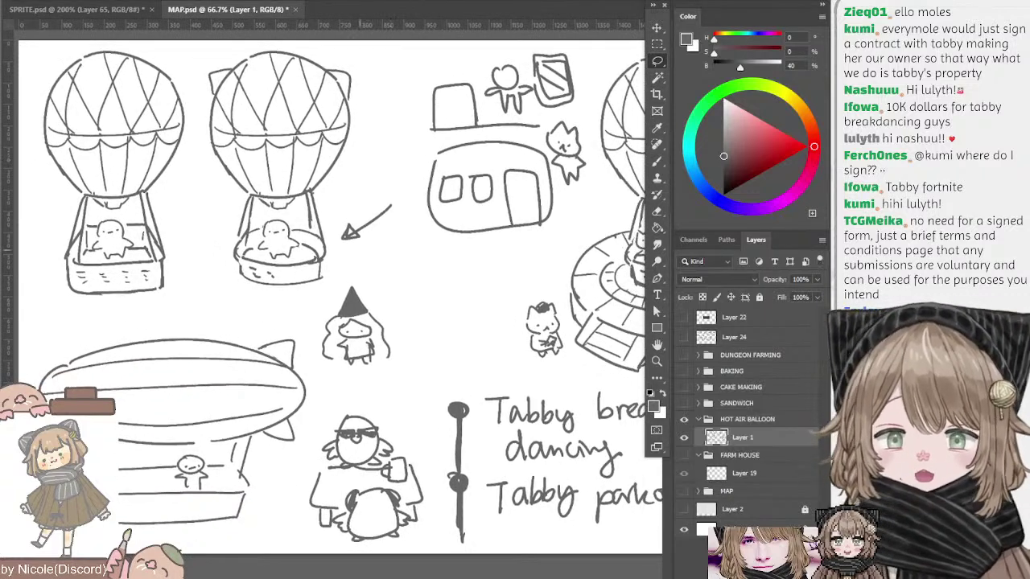
key(b)
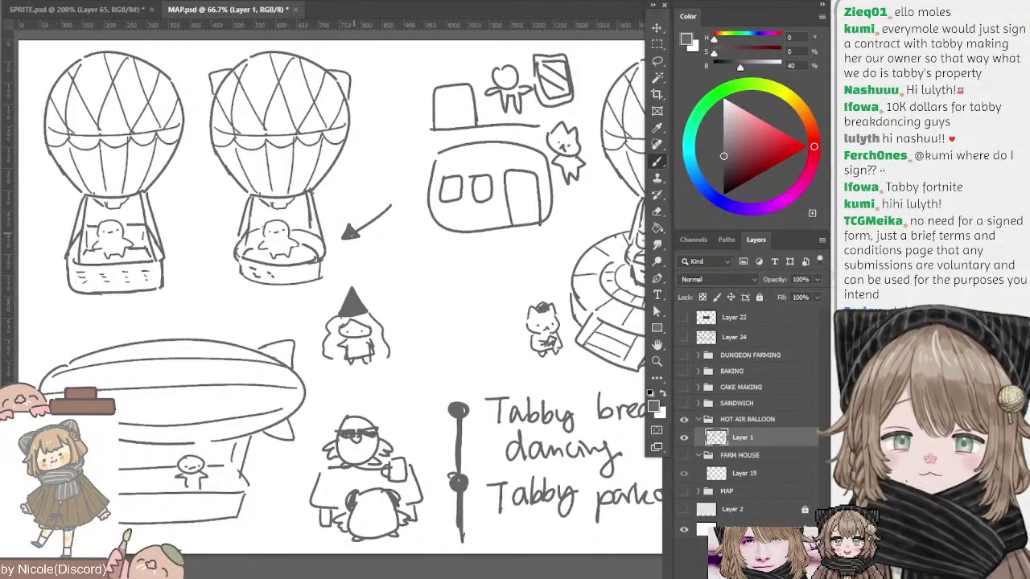
mouse_move(384, 179)
mouse_down()
mouse_move(215, 216)
mouse_move(232, 188)
mouse_move(417, 155)
mouse_move(386, 198)
mouse_up()
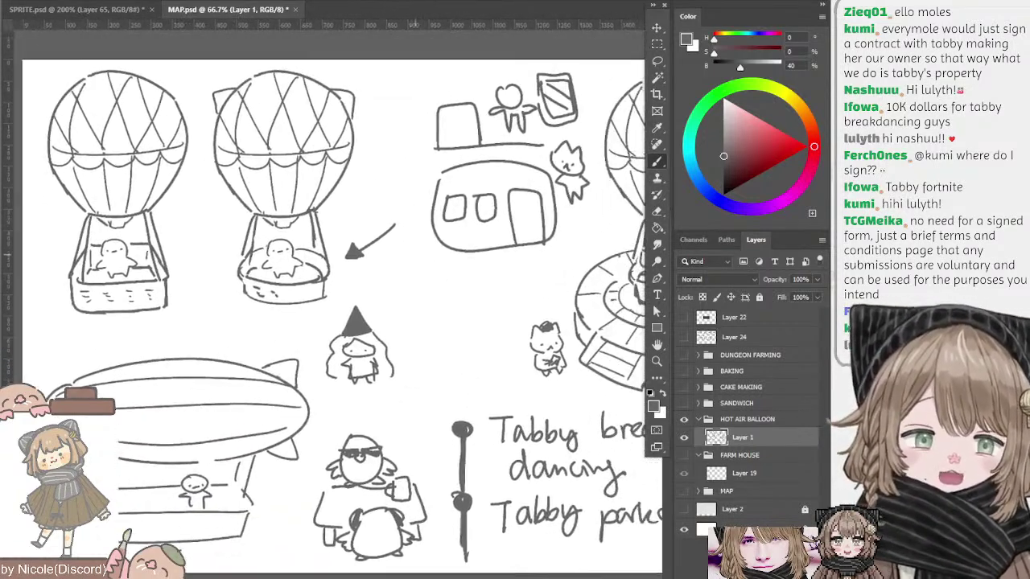
- Hide the HOT AIR BALLOON group and look through the BAKING, CAKE MAKING and SANDWICH sketches one at a time
click(684, 419)
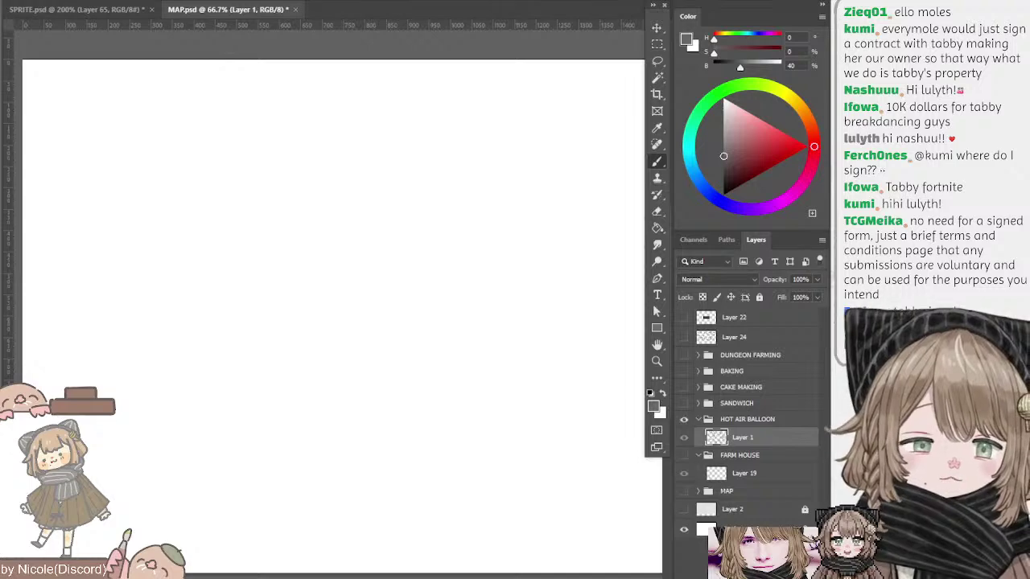
click(684, 419)
click(684, 370)
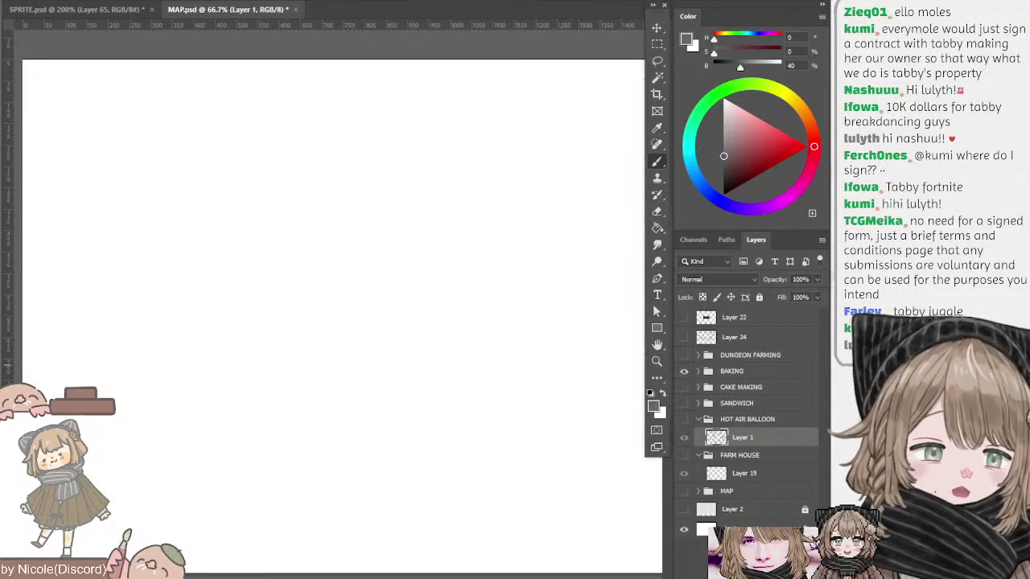
drag(471, 286, 548, 320)
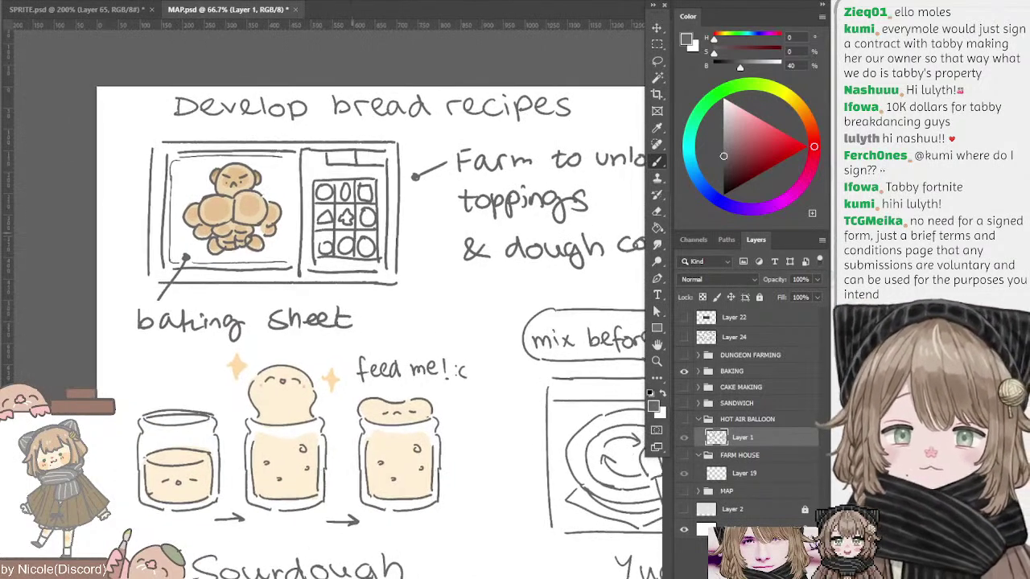
mouse_move(636, 369)
mouse_down()
mouse_move(332, 314)
mouse_move(464, 330)
mouse_move(519, 323)
mouse_move(446, 369)
mouse_move(545, 345)
mouse_up()
click(684, 371)
click(684, 386)
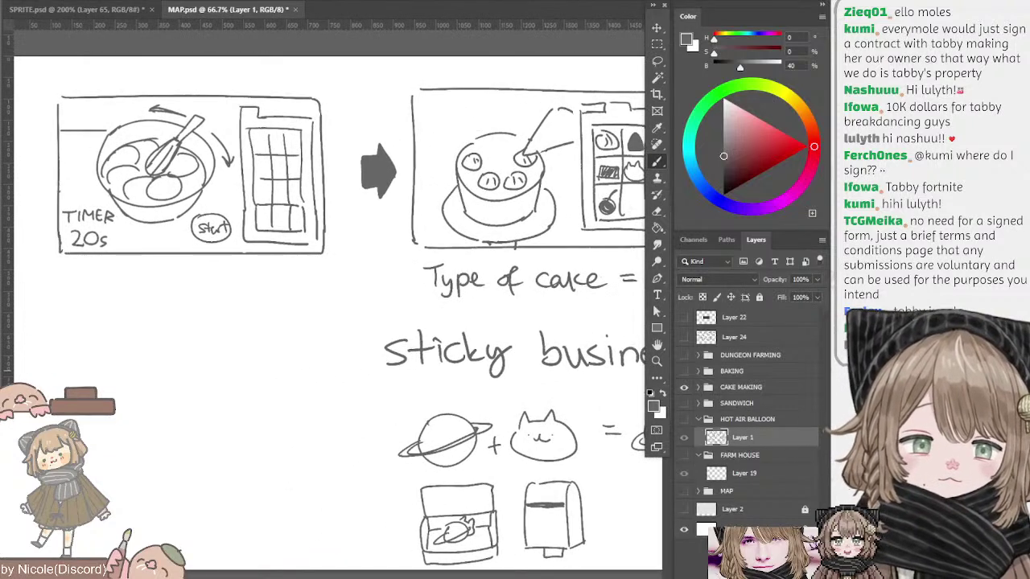
scroll(334, 314, down, 5)
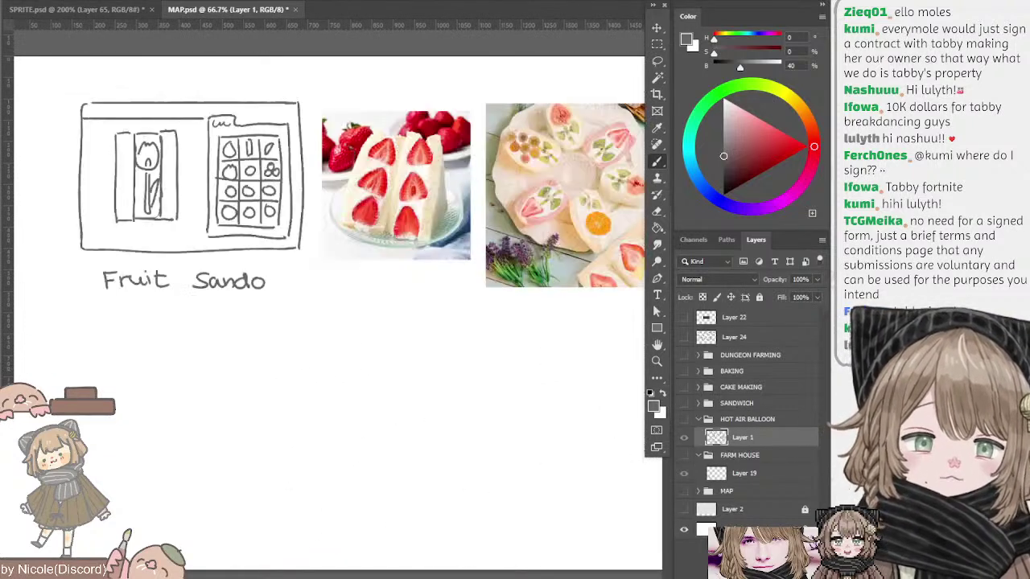
mouse_move(488, 280)
mouse_down()
mouse_move(442, 355)
mouse_move(451, 329)
mouse_move(530, 286)
mouse_up()
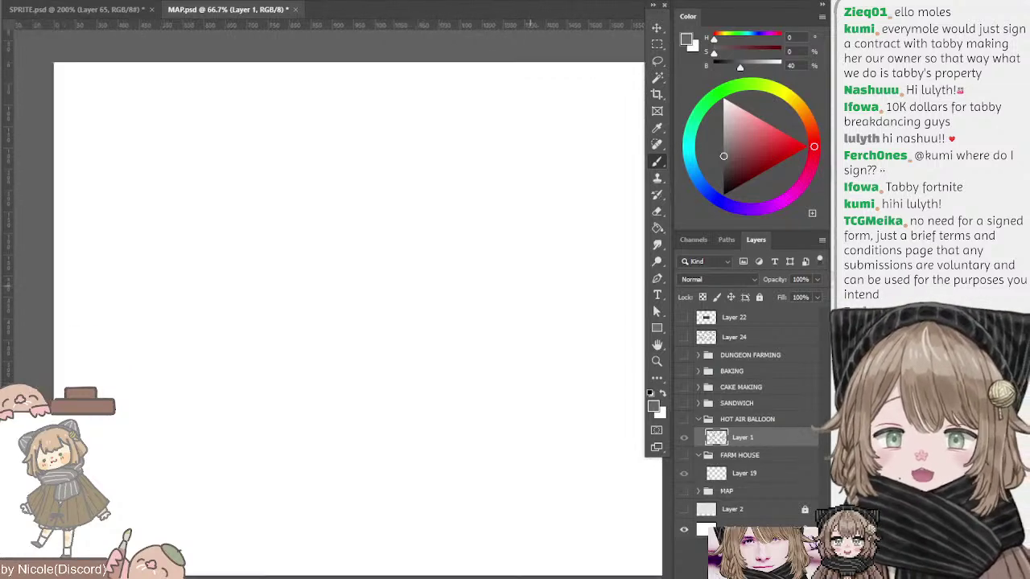
scroll(334, 313, right, 2)
scroll(334, 314, down, 1)
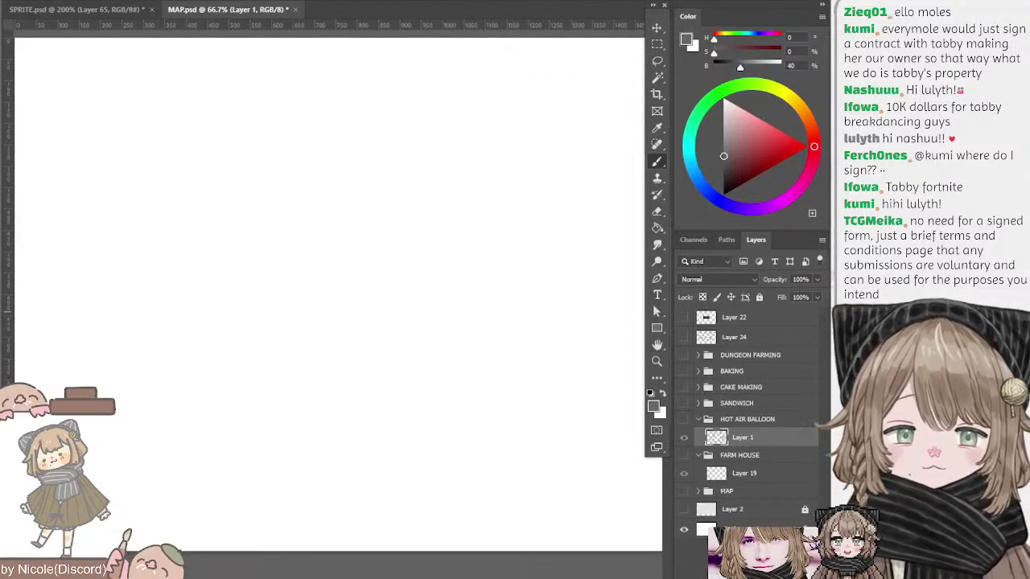
- Recheck the HOT AIR BALLOON and BAKING sketches, and examine the DUNGEON FARMING golem page
click(684, 419)
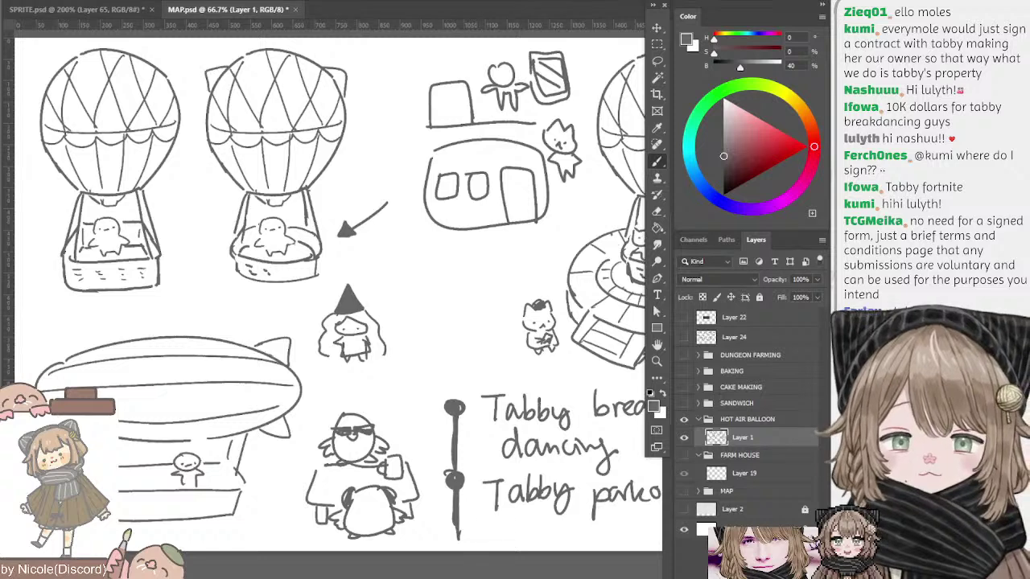
click(684, 419)
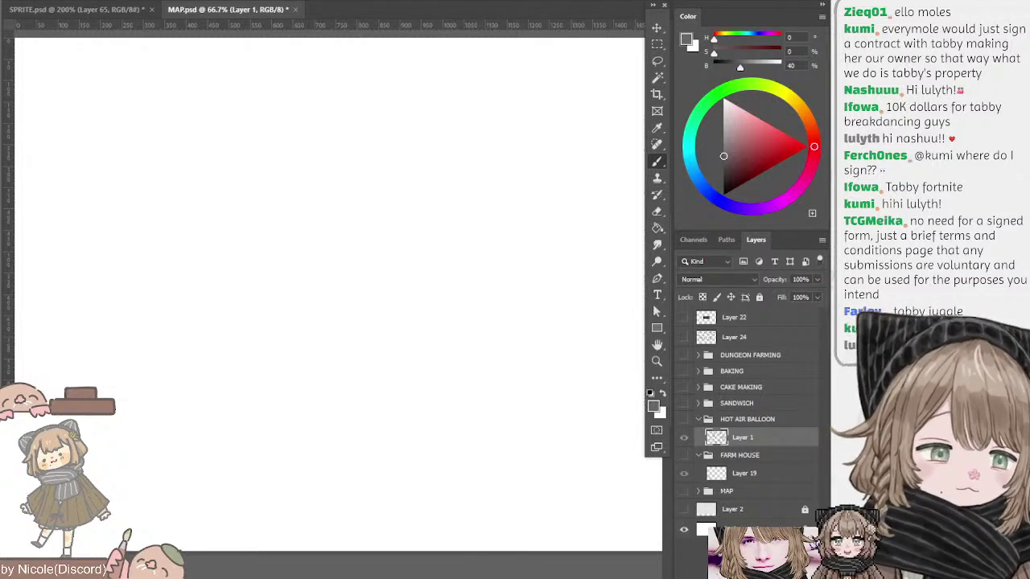
click(683, 372)
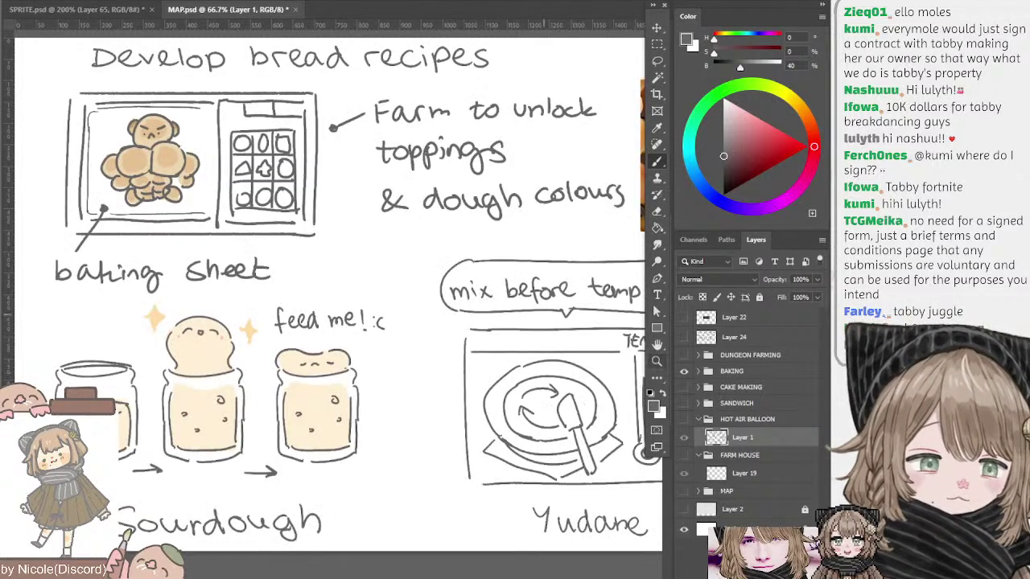
drag(543, 315, 469, 354)
click(684, 371)
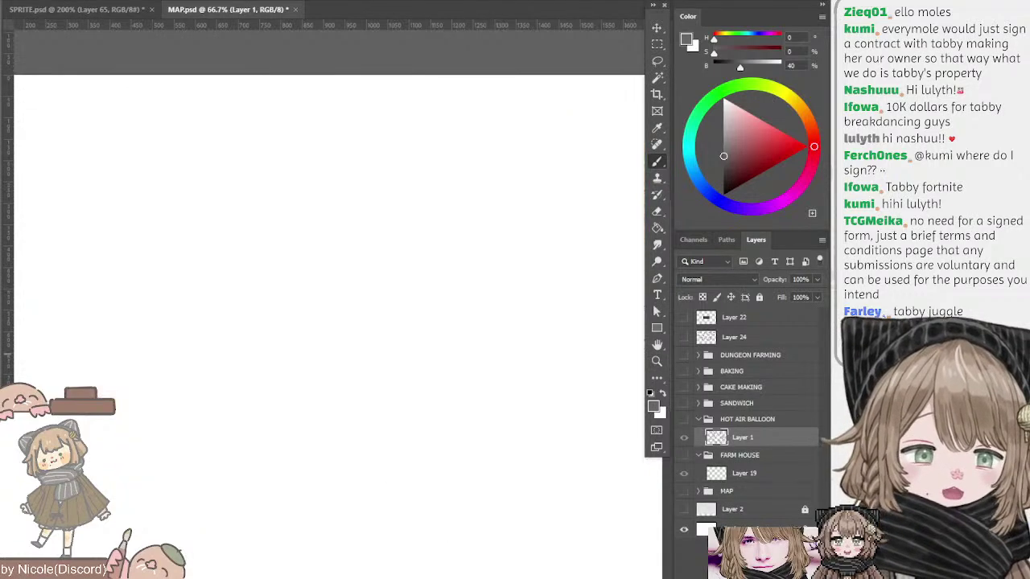
click(683, 355)
drag(498, 364, 572, 362)
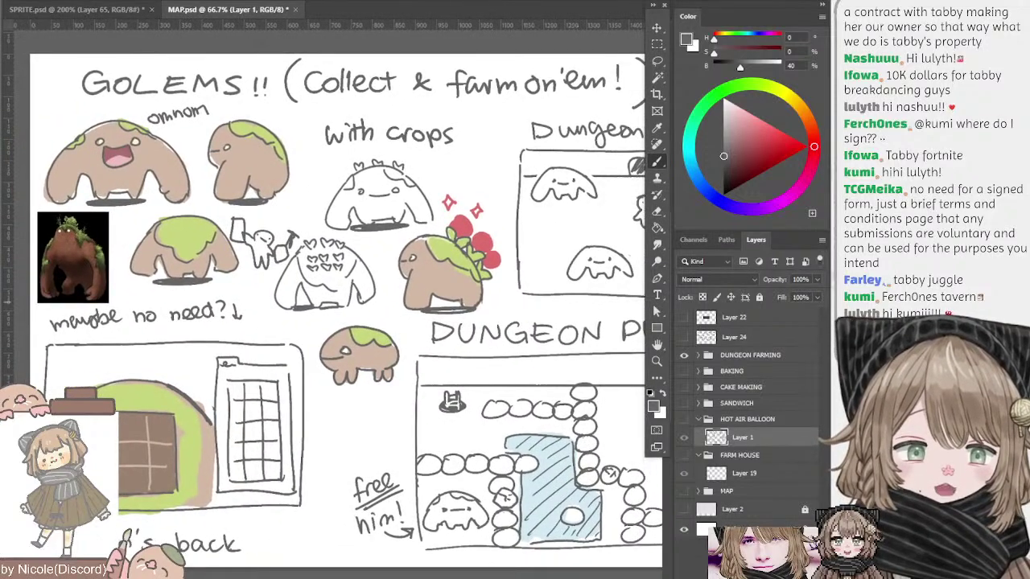
click(684, 355)
click(684, 356)
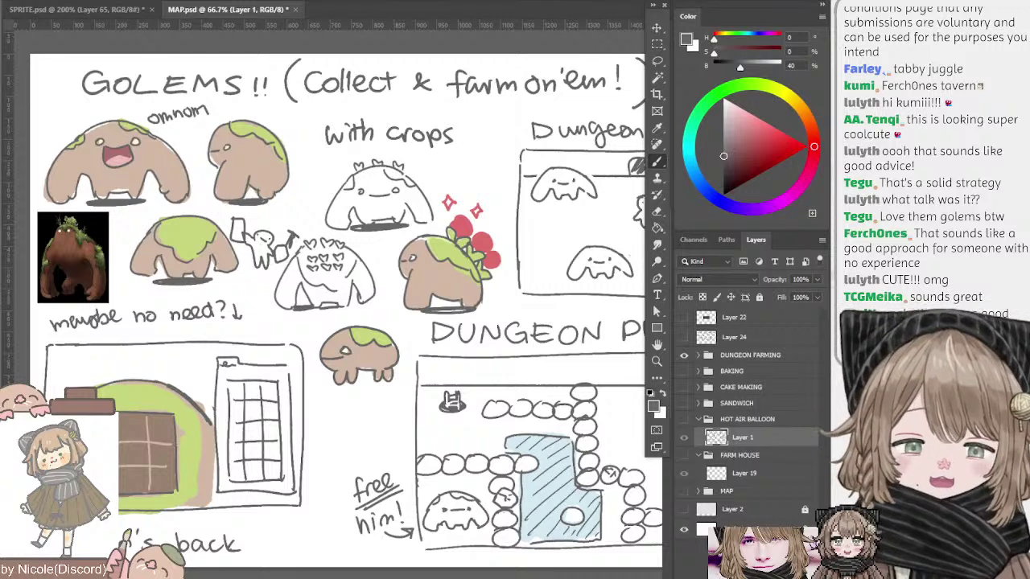
- Hide DUNGEON FARMING, glance at the SANDWICH sketches, and show the HOT AIR BALLOON group again
click(684, 356)
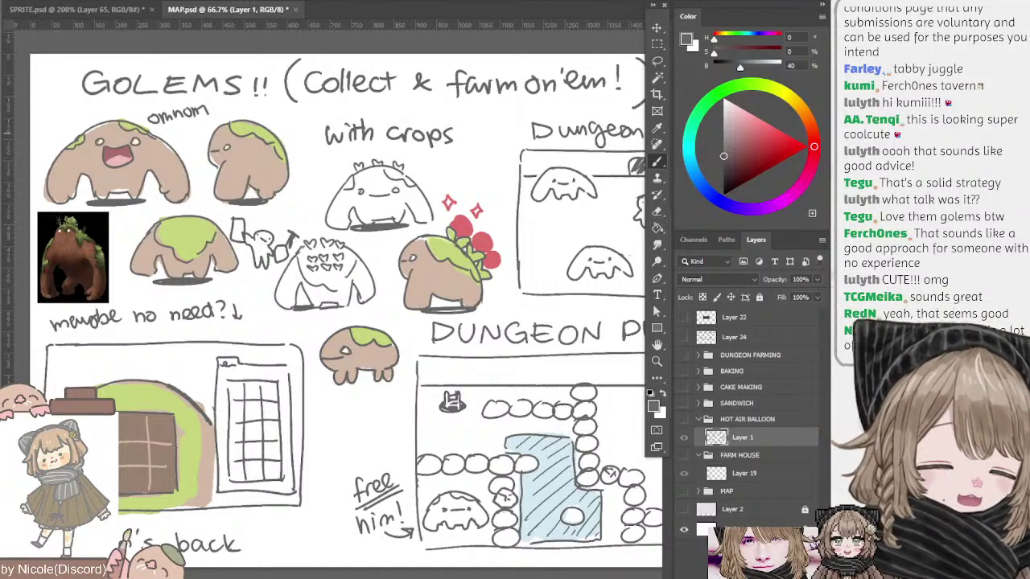
click(684, 403)
click(683, 403)
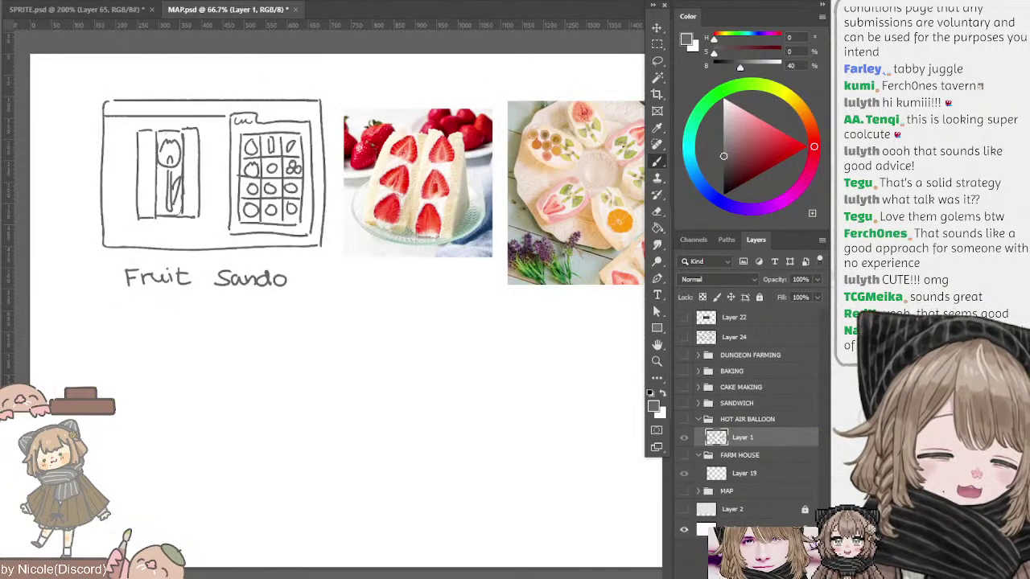
click(684, 419)
- Lasso the Tabby goal list with its dotted line, scale it down, shift it slightly up, and deselect
drag(483, 426, 377, 333)
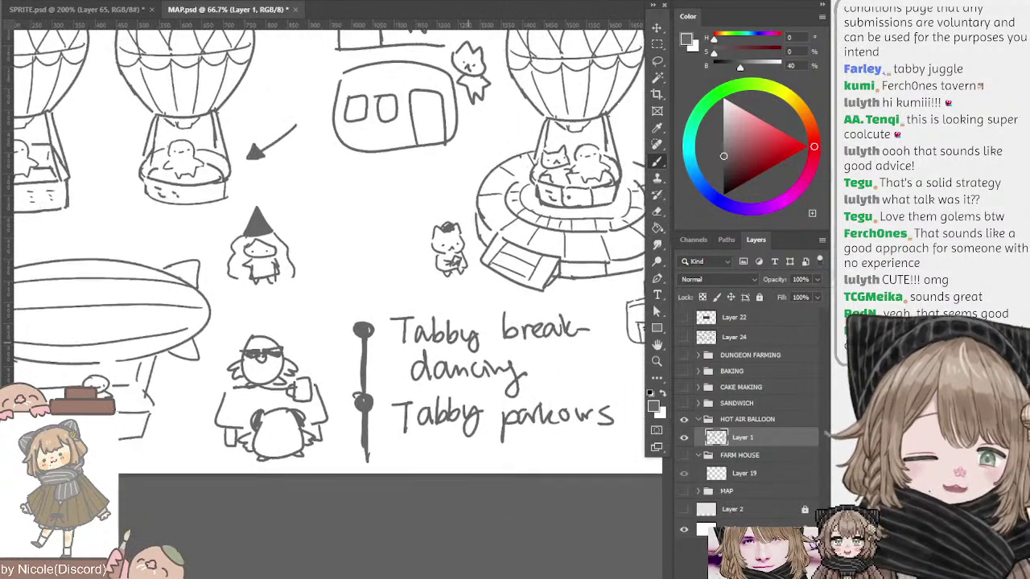
key(l)
mouse_move(380, 294)
mouse_down()
mouse_move(353, 473)
mouse_move(618, 444)
mouse_move(599, 299)
mouse_move(487, 294)
mouse_up()
key(ctrl+t)
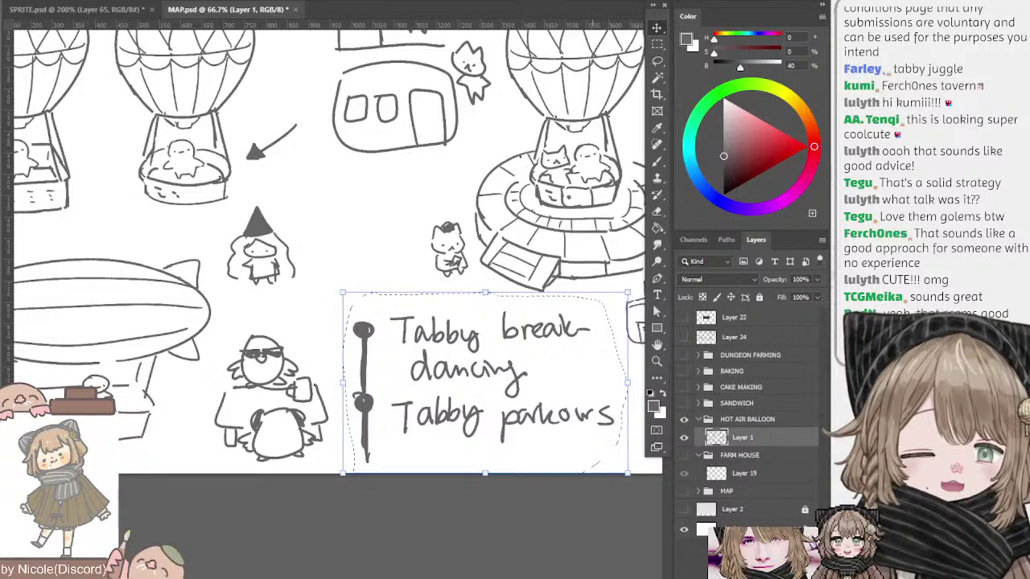
drag(629, 475, 559, 428)
drag(569, 394, 555, 386)
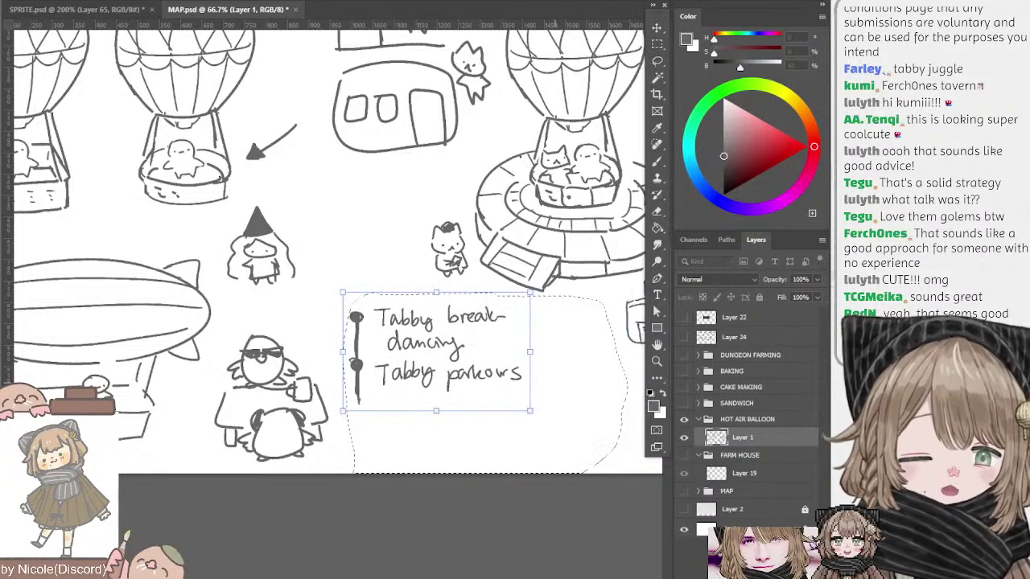
drag(490, 379, 511, 333)
key(Return)
key(ctrl+d)
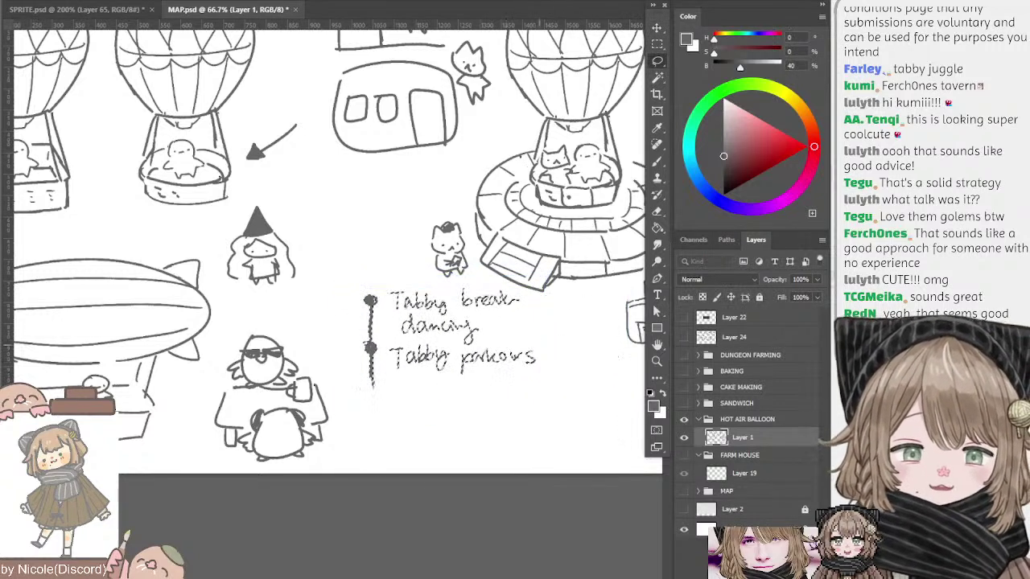
- Paint a third dot at the lower end of the goal line and handwrite "Juggle" beside it
key(b)
drag(373, 383, 371, 387)
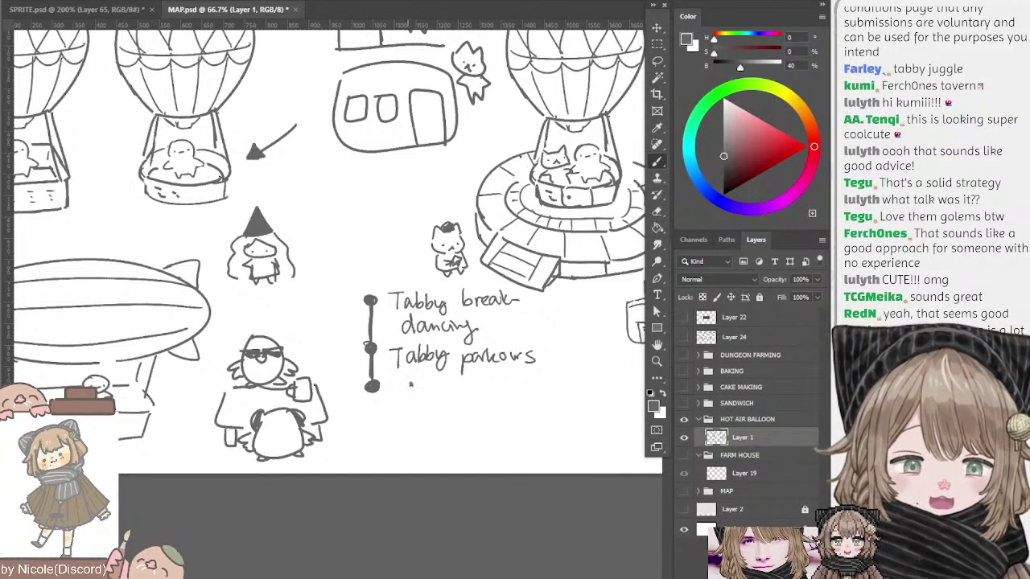
mouse_move(412, 381)
mouse_down()
mouse_move(395, 399)
mouse_move(431, 396)
mouse_move(439, 410)
mouse_move(454, 411)
mouse_move(452, 384)
mouse_up()
key(ctrl+z)
mouse_move(447, 385)
mouse_down()
mouse_move(445, 400)
mouse_move(462, 398)
mouse_move(472, 423)
mouse_move(466, 405)
mouse_up()
key(ctrl+z)
- Try a small arrow pointing at the bird with sunglasses at the drinking table
drag(308, 322, 284, 354)
drag(280, 344, 304, 346)
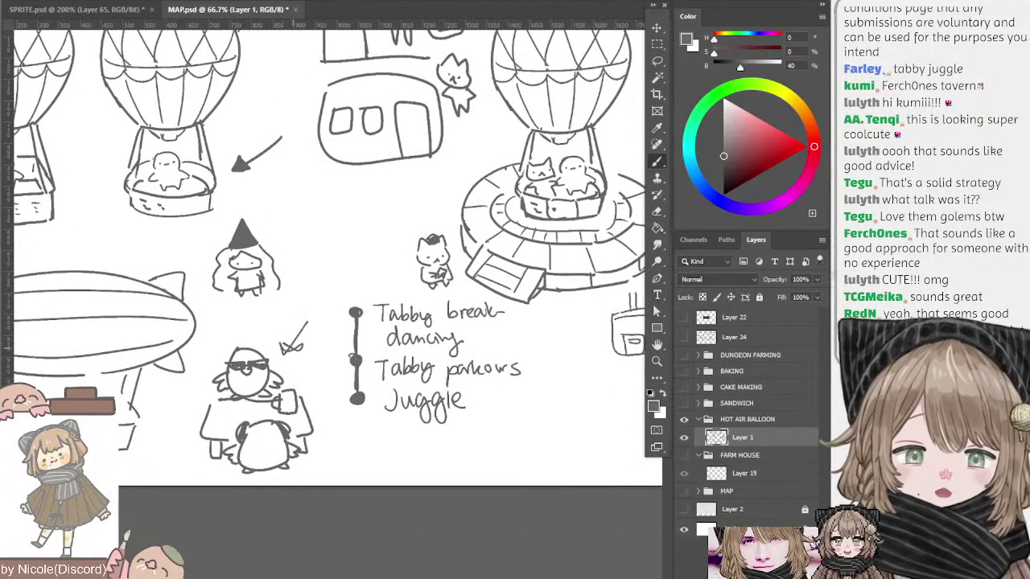
key(ctrl+z)
key(ctrl+z)
- Add an "s" to the end of the third goal so that it reads "Juggles"
drag(492, 370, 476, 365)
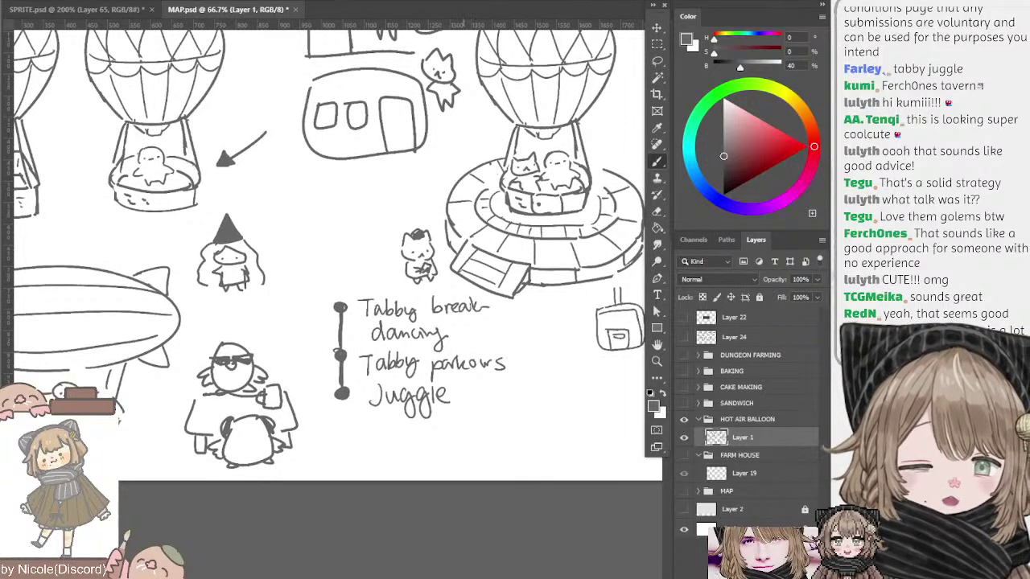
mouse_move(464, 388)
mouse_down()
mouse_move(465, 402)
mouse_move(452, 404)
mouse_up()
key(ctrl+z)
drag(465, 387, 455, 403)
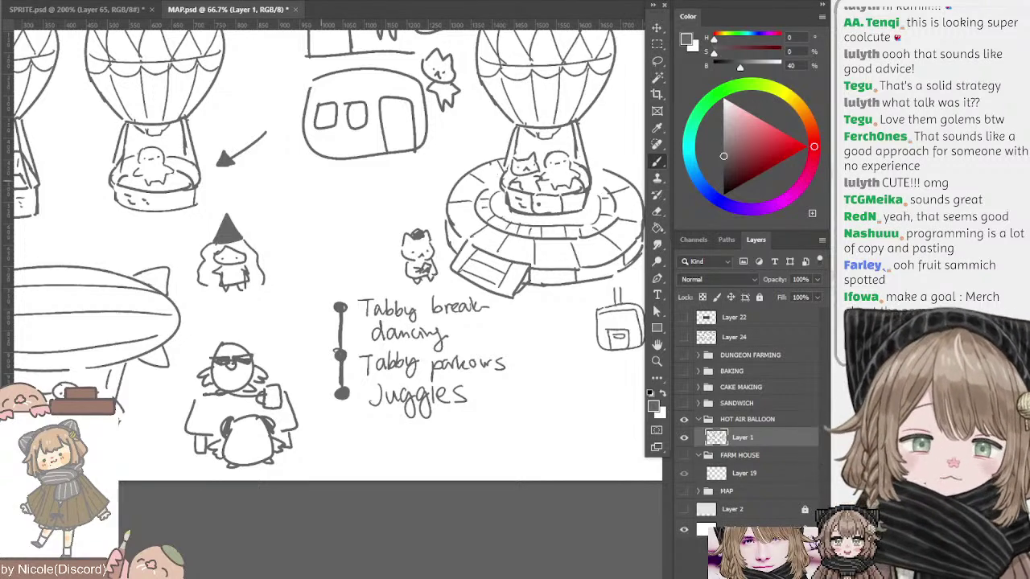
- Hide the HOT AIR BALLOON group, glance at DUNGEON FARMING, and show the BAKING page instead
drag(318, 181, 375, 260)
click(684, 419)
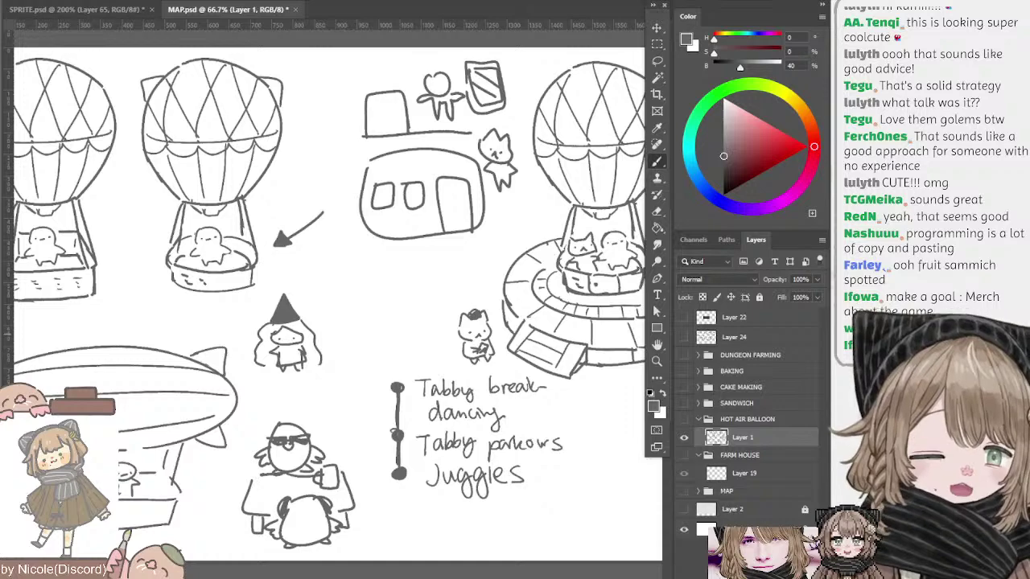
click(683, 355)
click(684, 355)
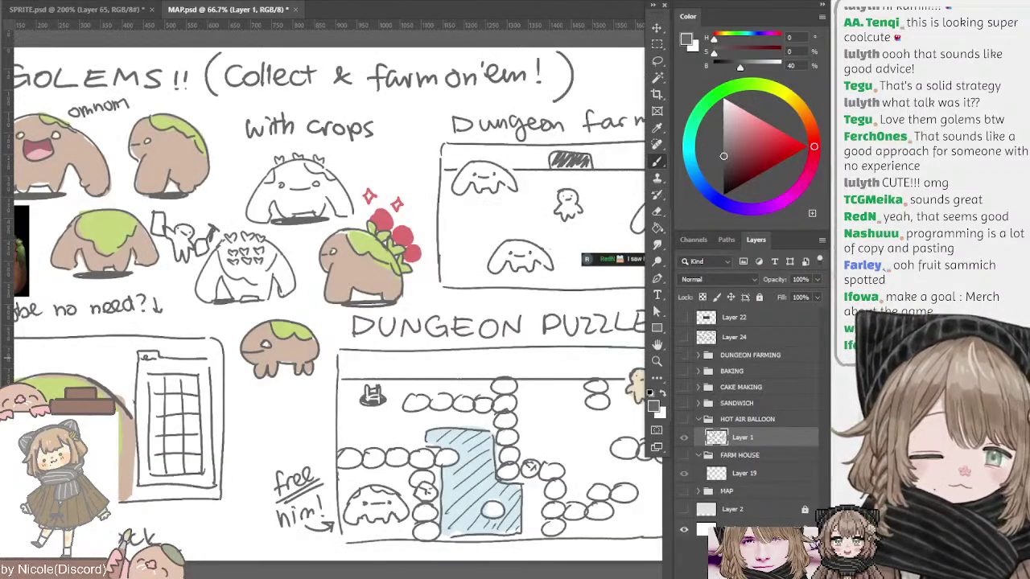
click(683, 371)
drag(487, 324, 589, 353)
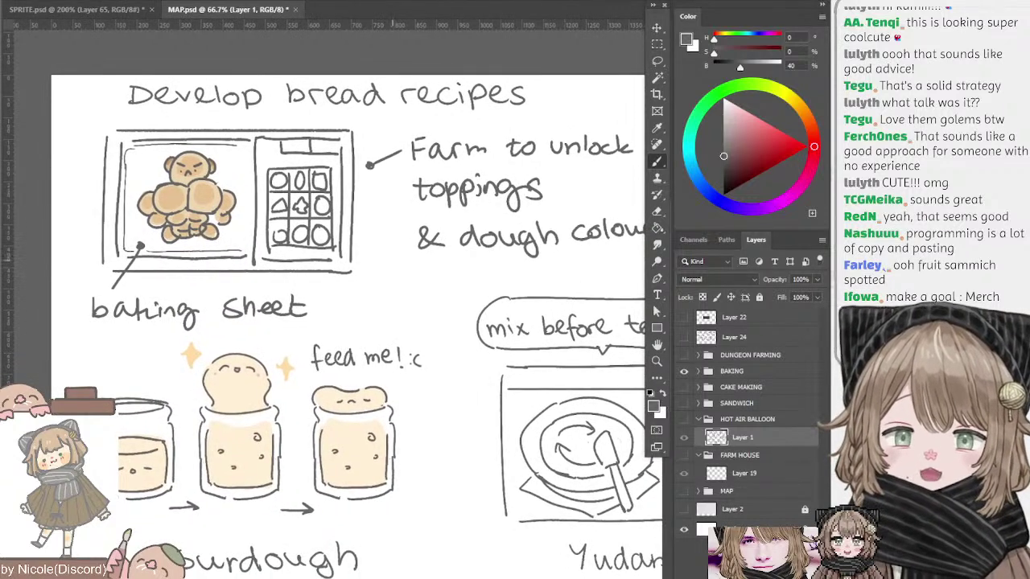
- Select Layer 12 in the BAKING group from its linework and view the bread recipe page at 50%
drag(391, 254, 370, 252)
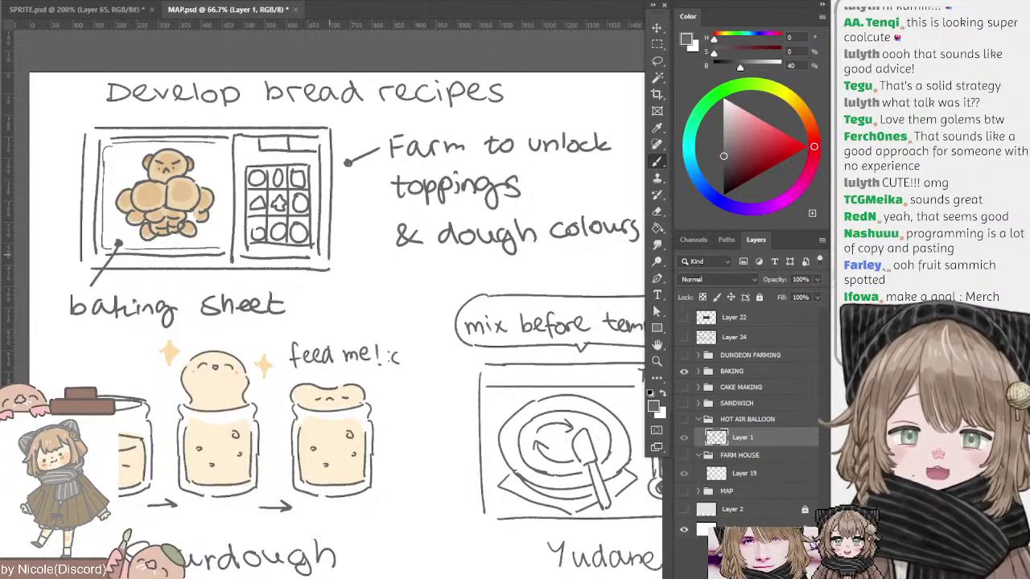
ctrl+click(327, 262)
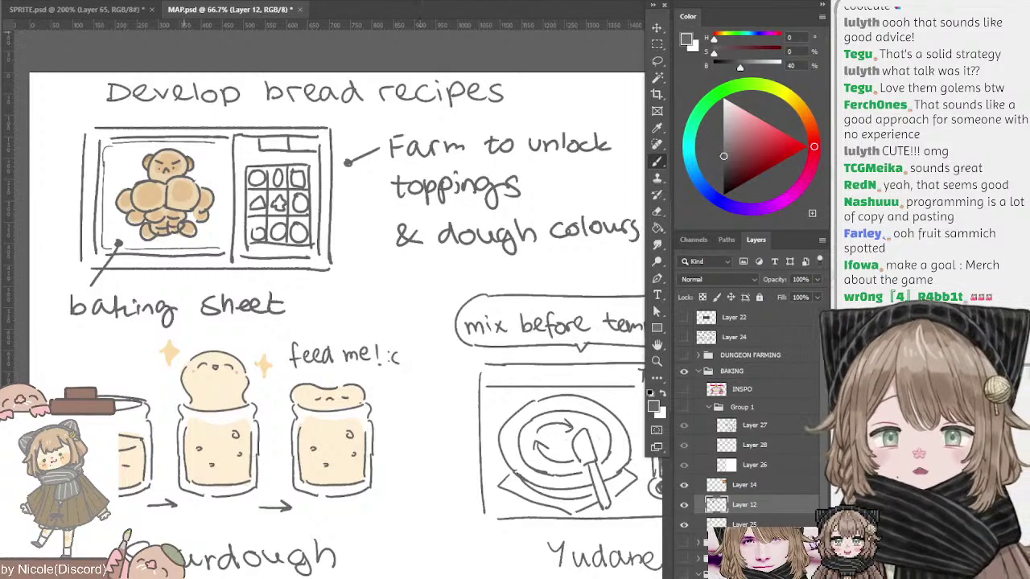
drag(346, 314, 328, 287)
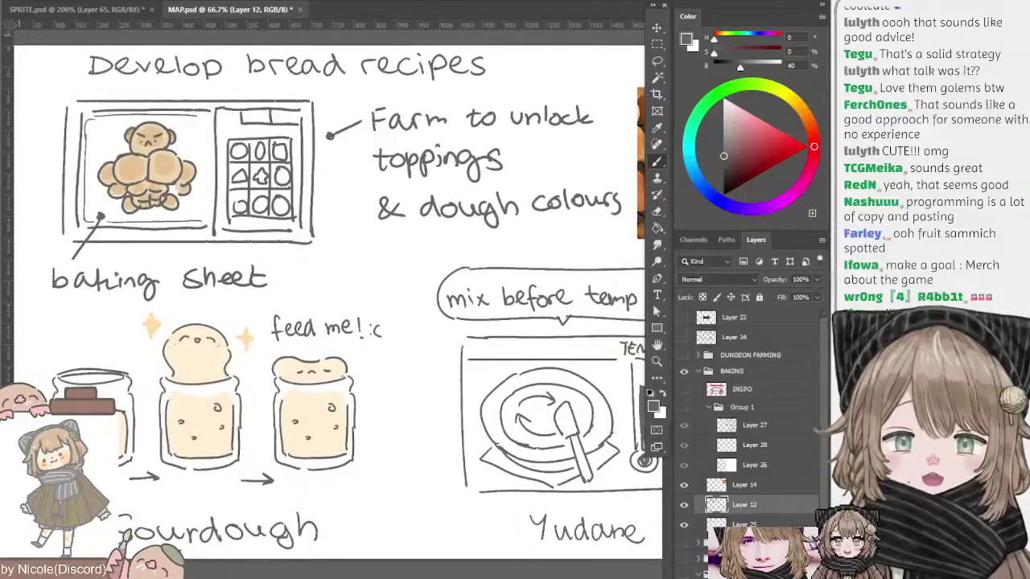
key(ctrl+minus)
- Switch to SPRITE.psd, then collapse and hide the SPRITES group of characters, cows and plants
click(74, 9)
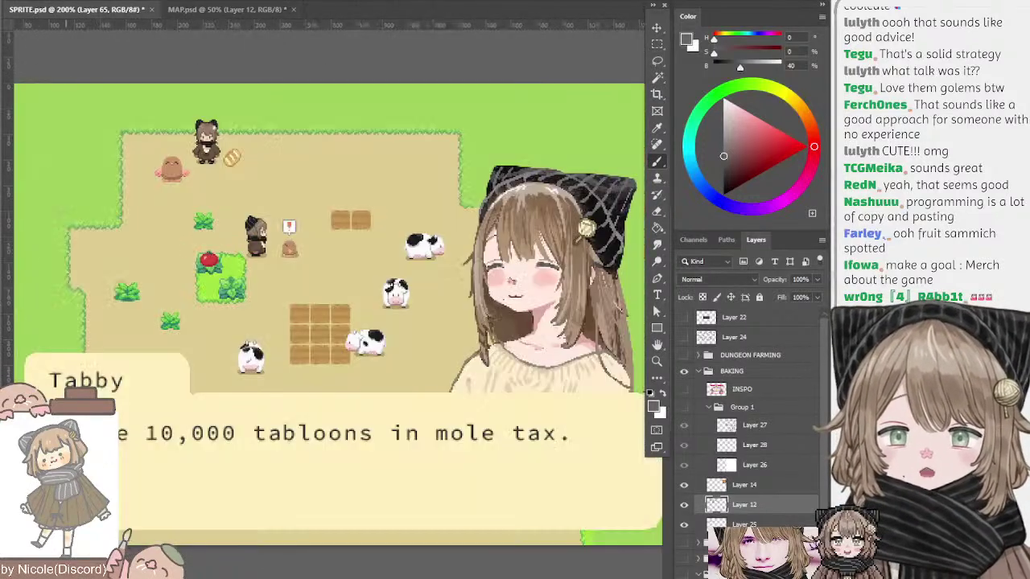
drag(337, 273, 393, 257)
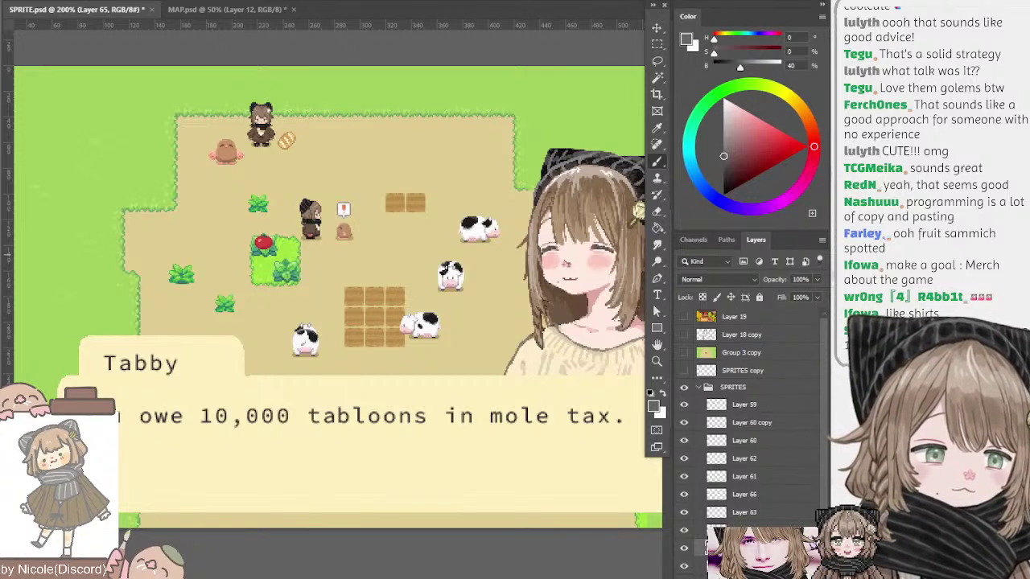
click(698, 387)
click(684, 388)
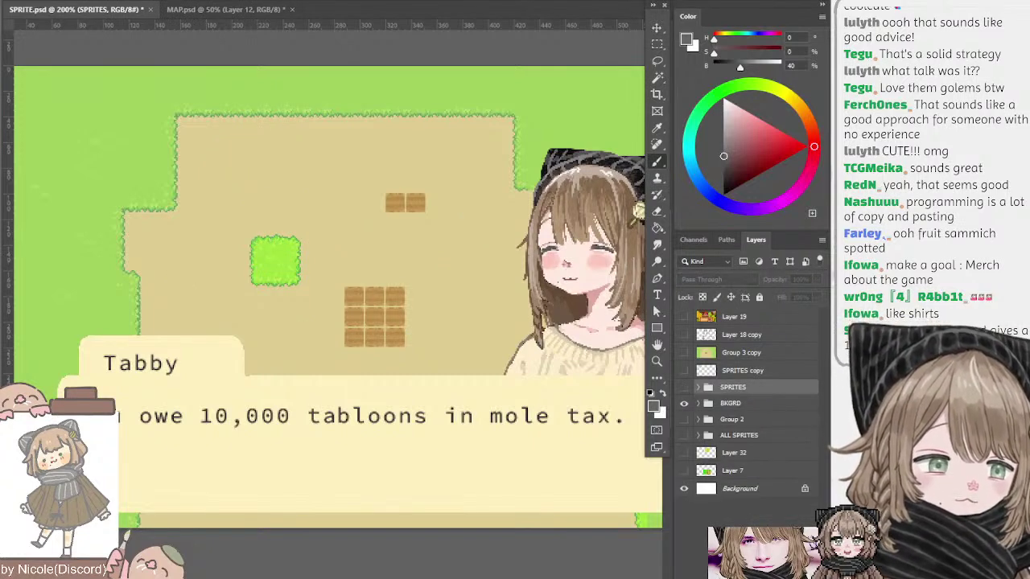
- Show the ALL SPRITES group instead of the BKGRD group and view the sprite sheet at 400%
click(684, 435)
click(684, 403)
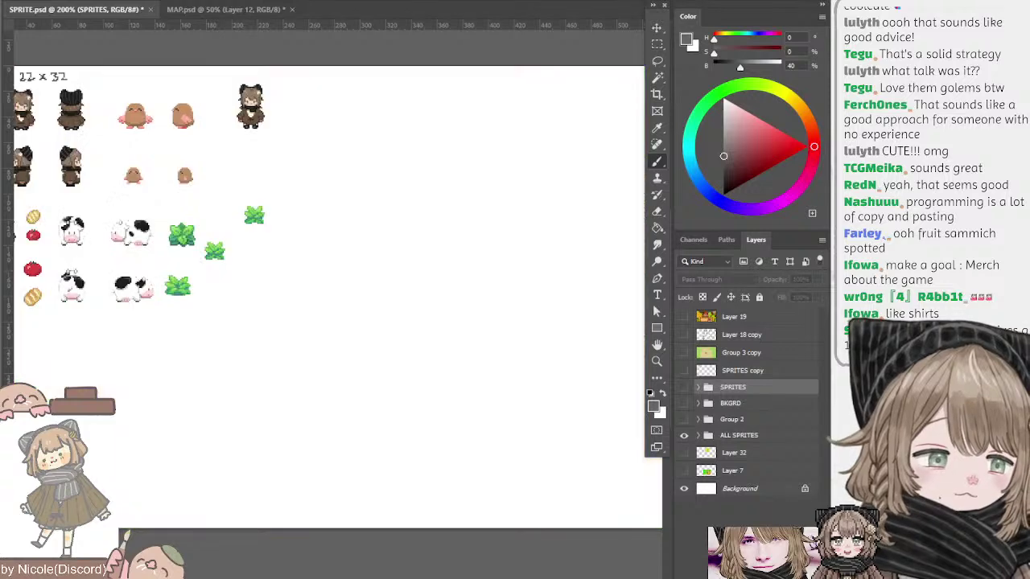
drag(221, 258, 396, 341)
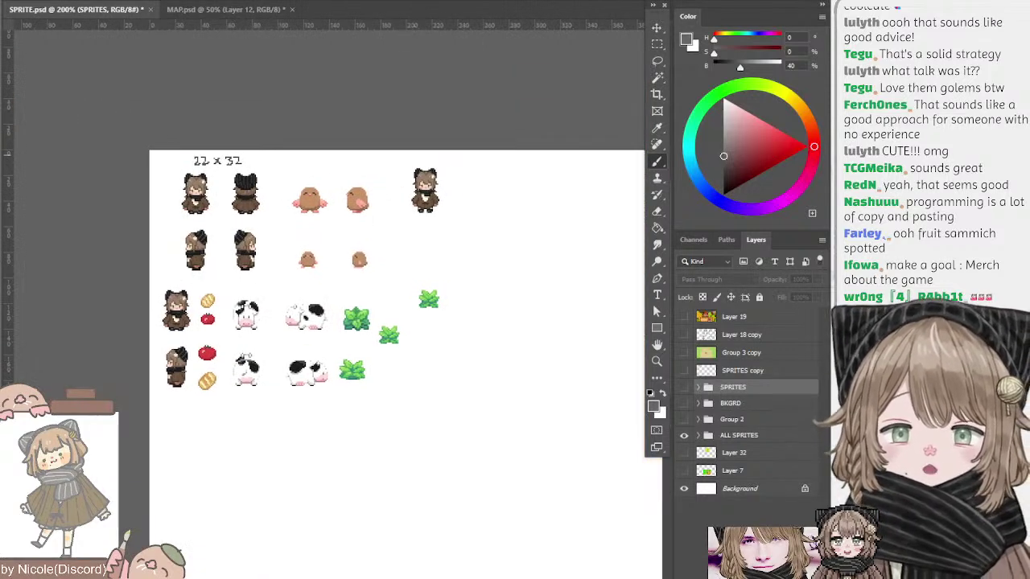
key(ctrl+plus)
key(ctrl+plus)
drag(250, 189, 343, 214)
- Add a new layer directly above Layer 32 and make a rectangular selection around the whole sprite sheet
click(684, 453)
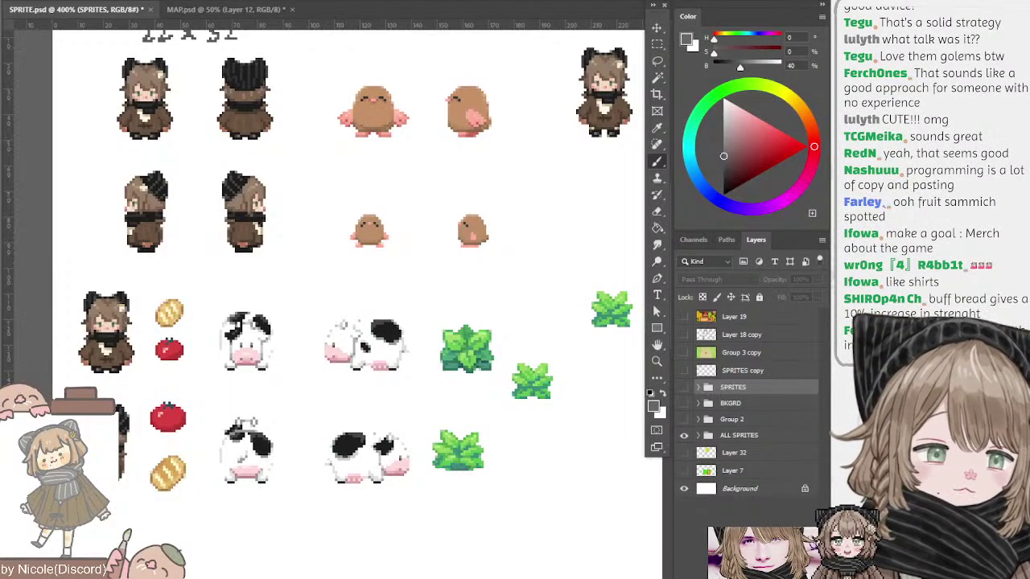
click(735, 453)
key(ctrl+alt+shift+n)
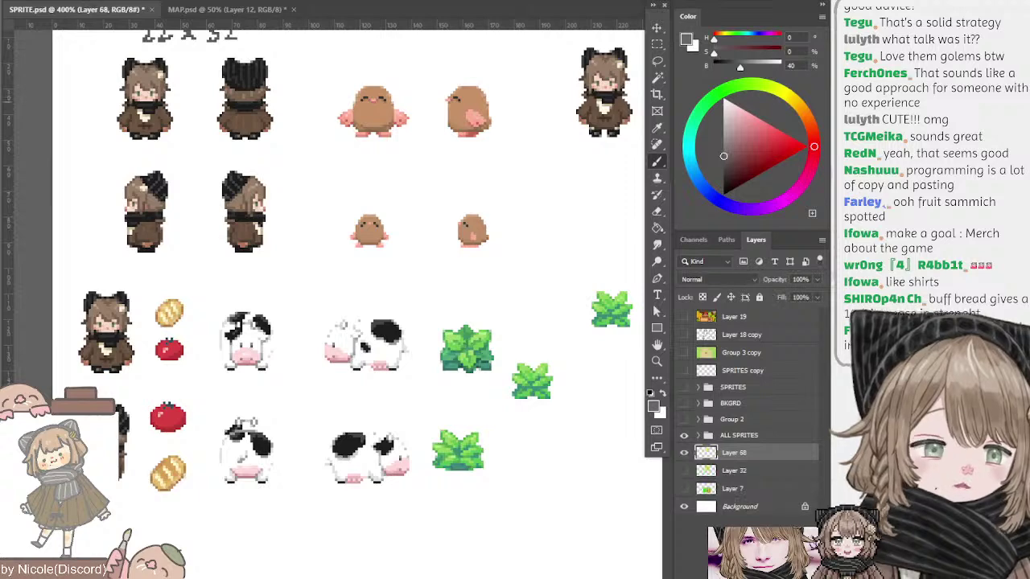
click(723, 118)
drag(527, 168, 476, 201)
key(ctrl+minus)
key(m)
mouse_move(559, 112)
mouse_down()
mouse_move(431, 161)
mouse_move(106, 472)
mouse_up()
key(ctrl+d)
key(b)
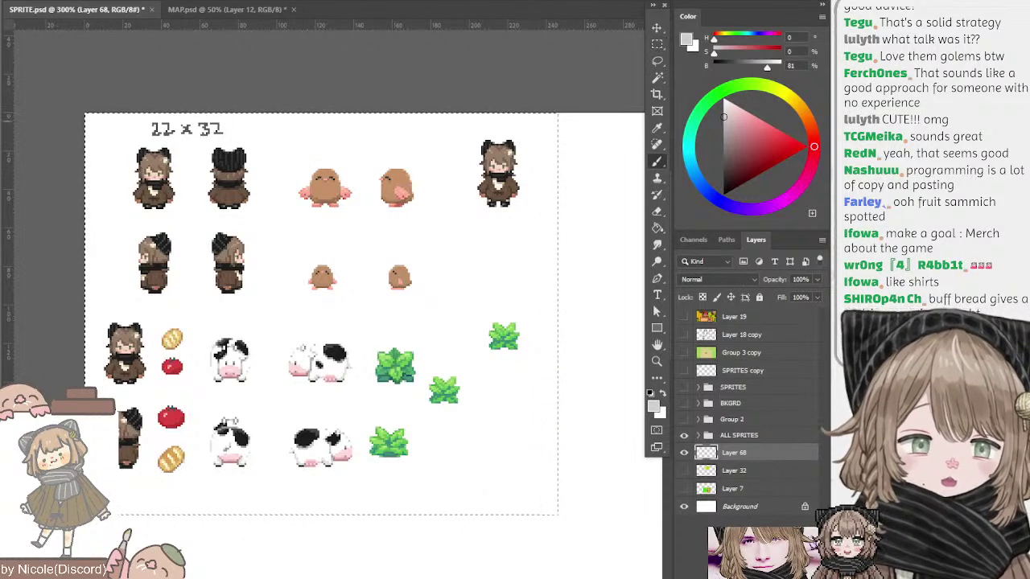
- Fill the selected area behind the sprites with a neutral grey of 77% brightness and deselect it
alt+click(495, 243)
key(alt+BackSpace)
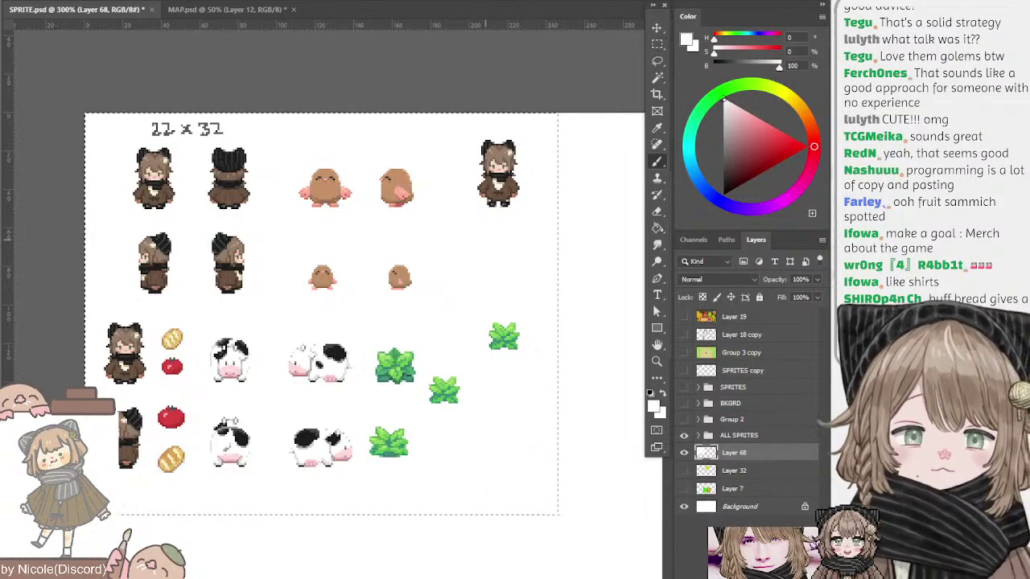
click(724, 105)
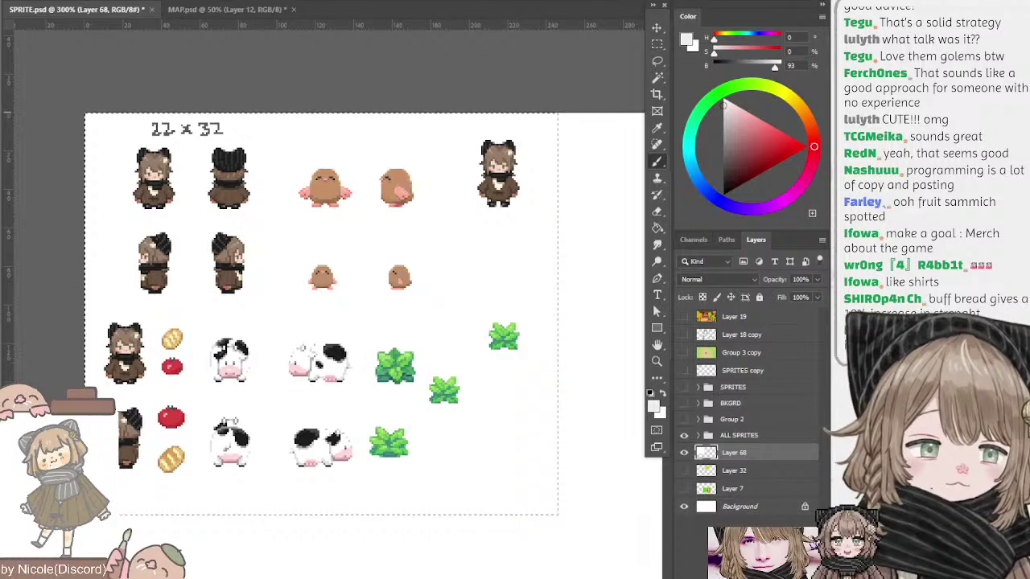
key(alt+BackSpace)
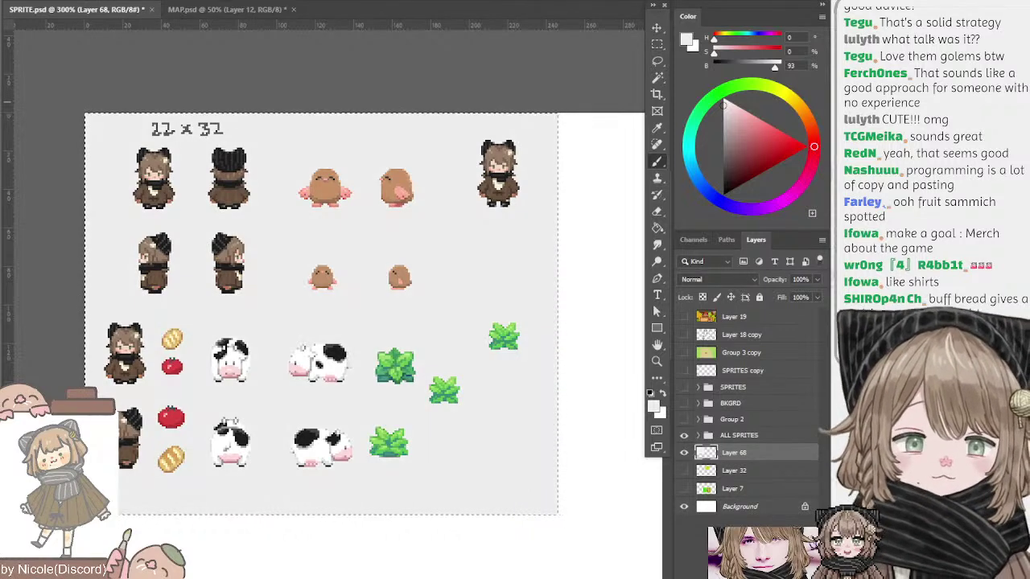
click(723, 120)
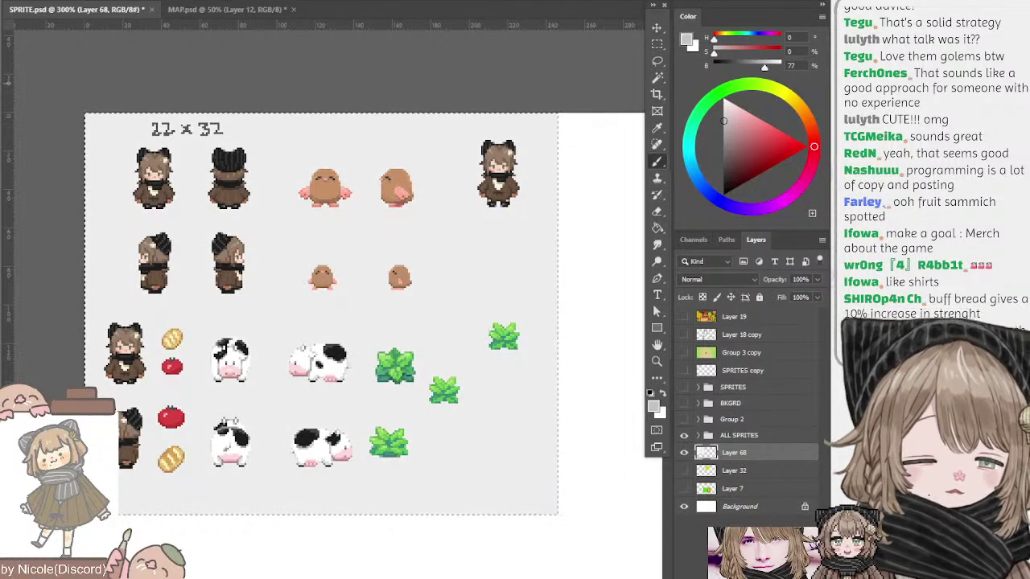
key(alt+BackSpace)
key(l)
key(ctrl+d)
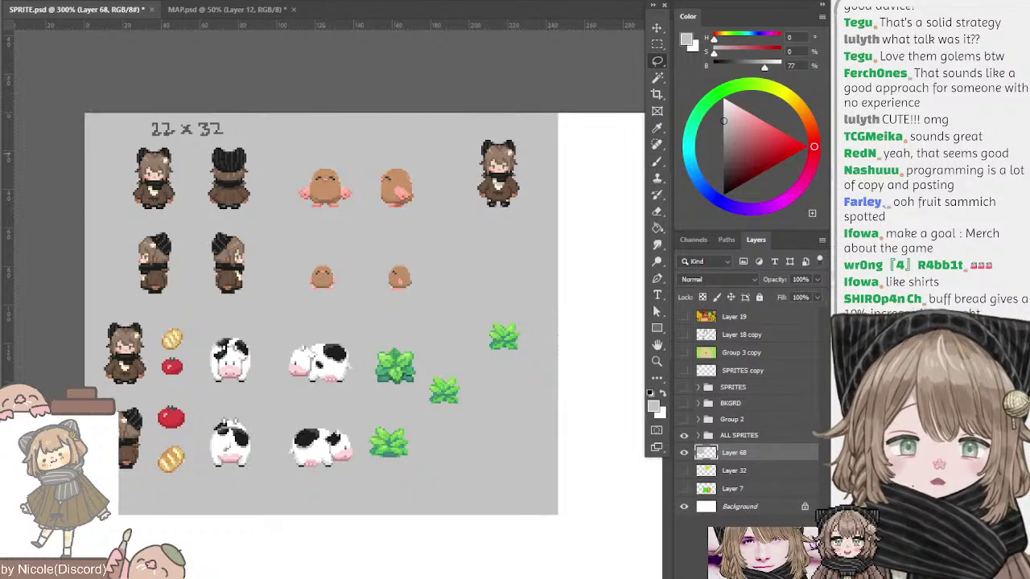
- Select the SPRITES layer inside the ALL SPRITES group from its artwork on the canvas at 400%
key(ctrl+plus)
drag(321, 290, 343, 315)
drag(282, 223, 307, 171)
drag(216, 207, 201, 243)
drag(227, 129, 247, 142)
ctrl+click(242, 142)
- Examine the character, mole, cow, food and plant sprites against the grey backdrop
mouse_move(259, 75)
mouse_down()
mouse_move(278, 87)
mouse_move(244, 80)
mouse_up()
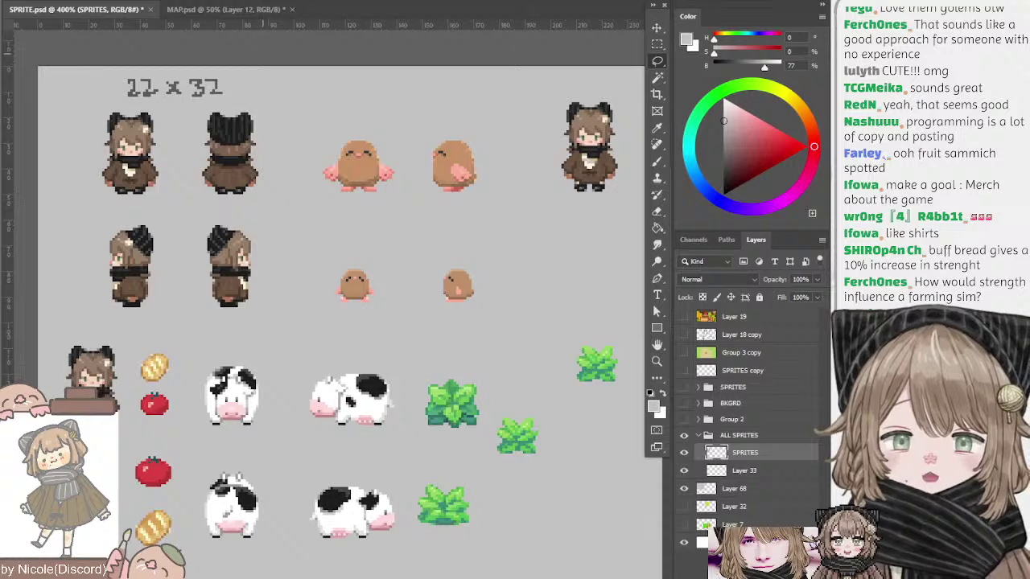
drag(245, 120, 234, 104)
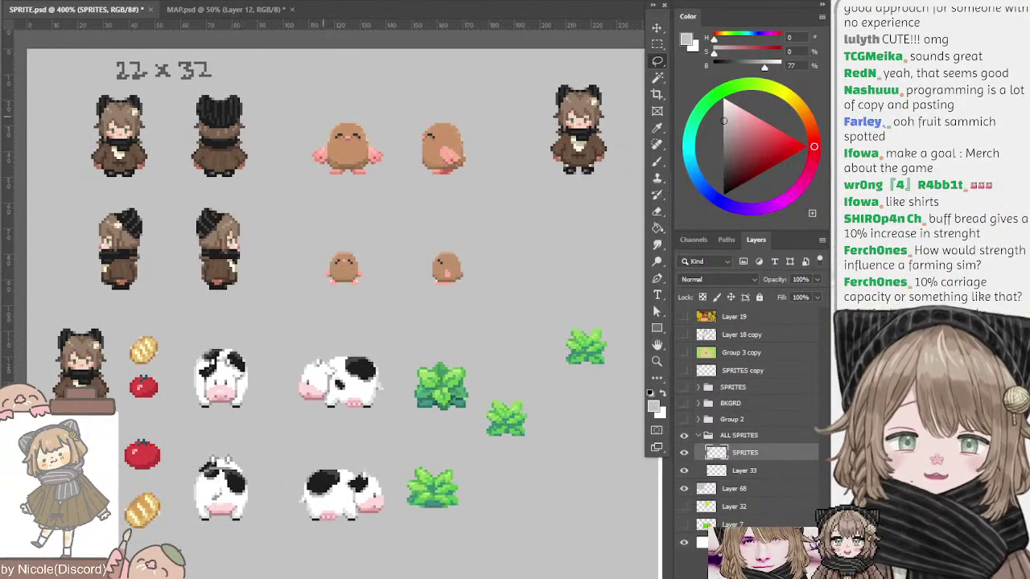
scroll(330, 298, down, 1)
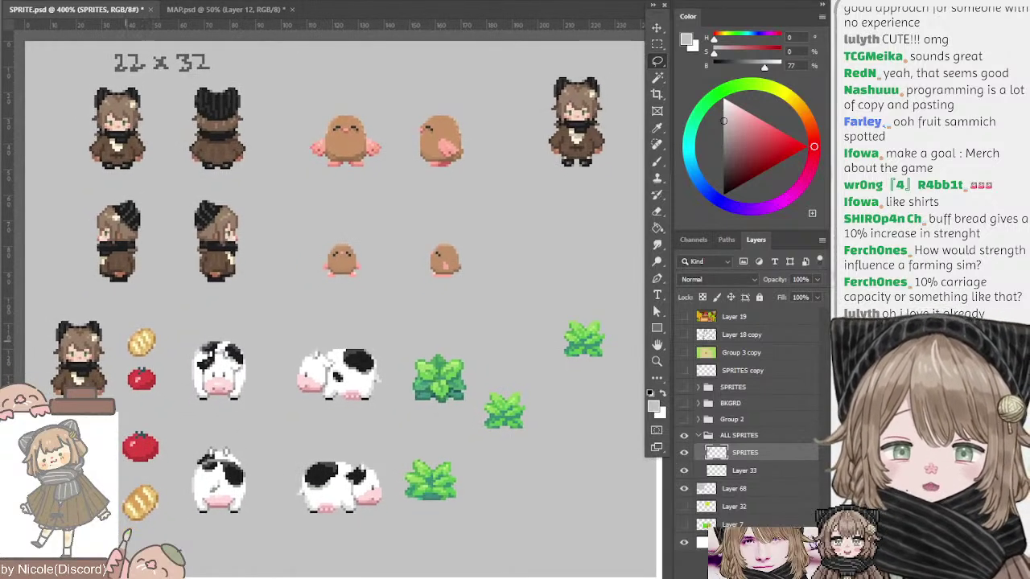
key(e)
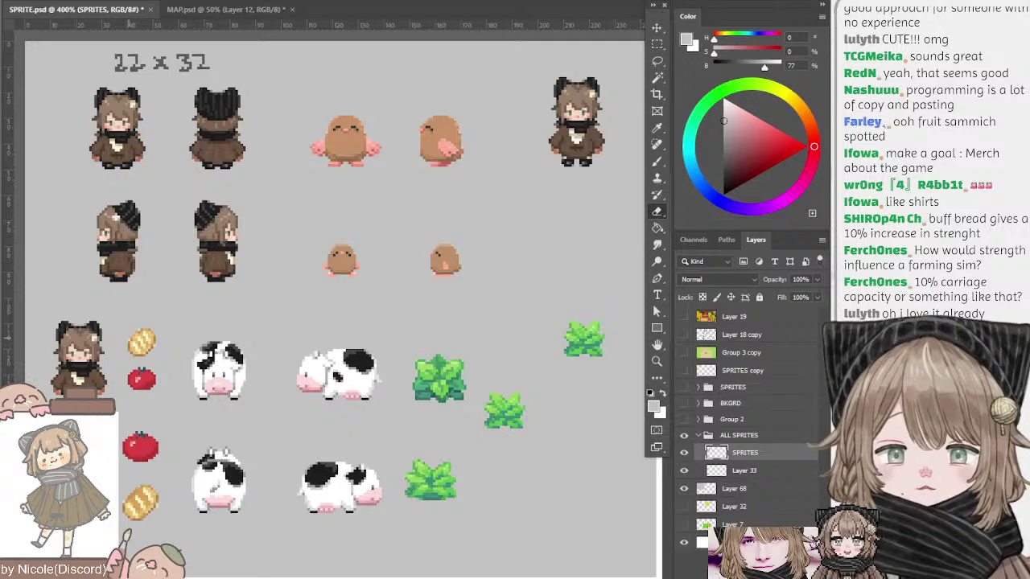
drag(170, 234, 168, 223)
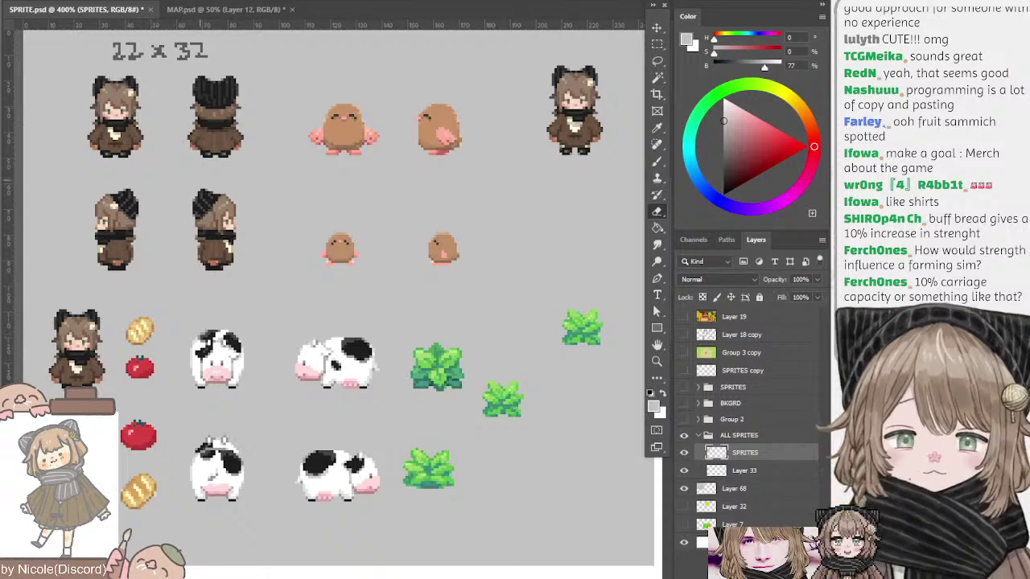
scroll(334, 298, up, 2)
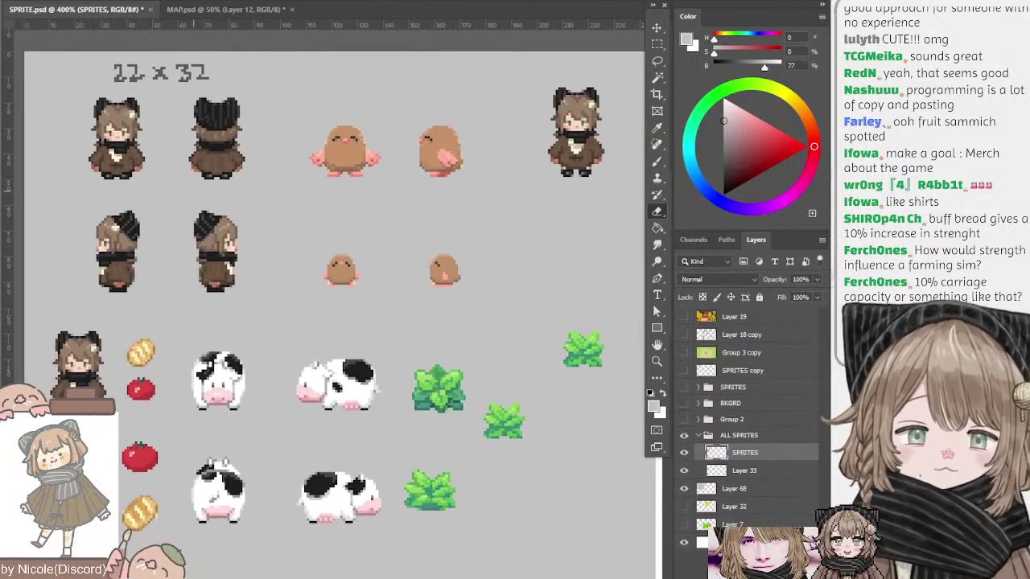
mouse_move(193, 190)
mouse_down()
mouse_move(203, 175)
mouse_move(199, 183)
mouse_up()
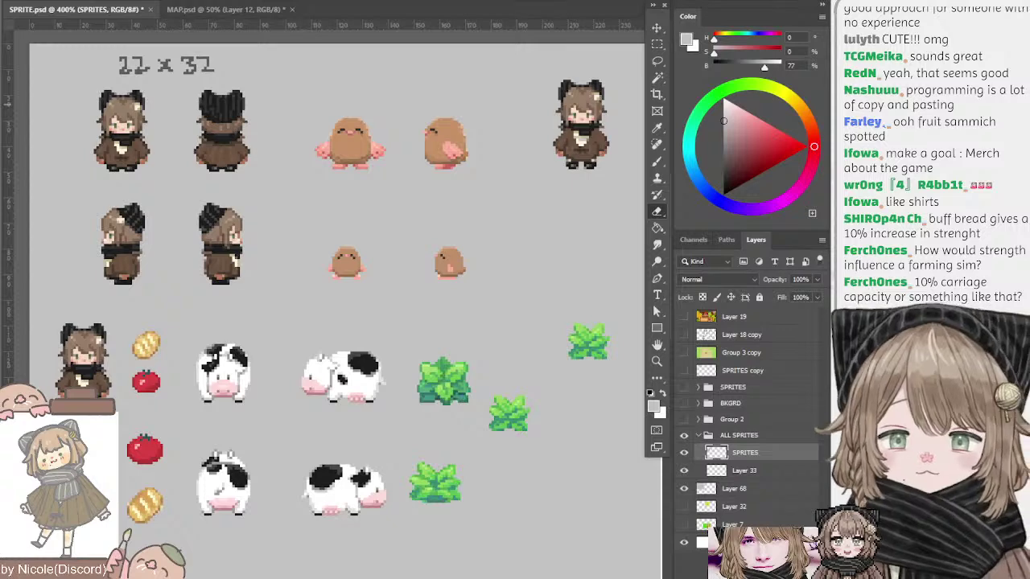
scroll(334, 298, down, 2)
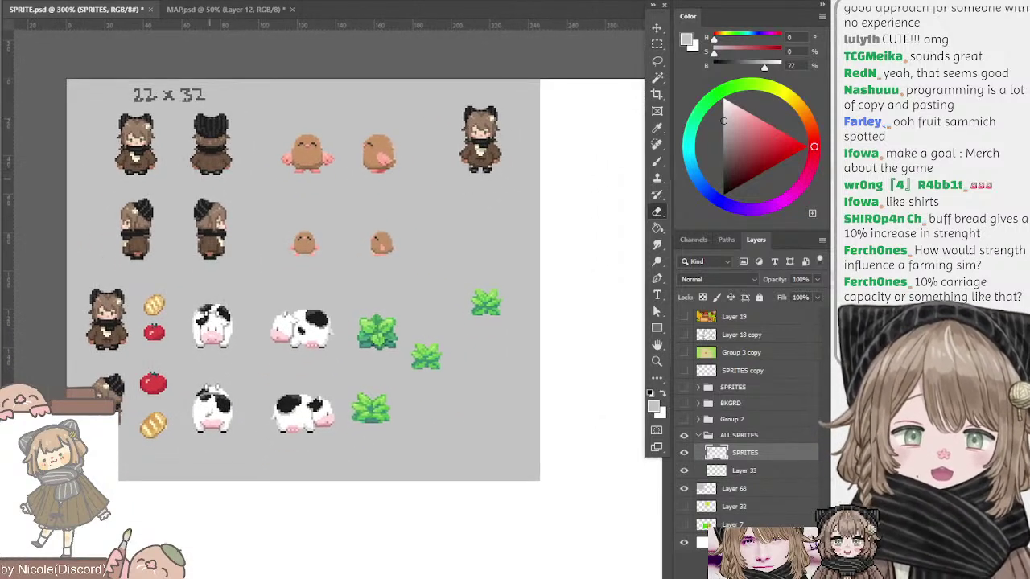
key(b)
mouse_move(209, 179)
mouse_down()
mouse_move(134, 151)
mouse_move(102, 179)
mouse_up()
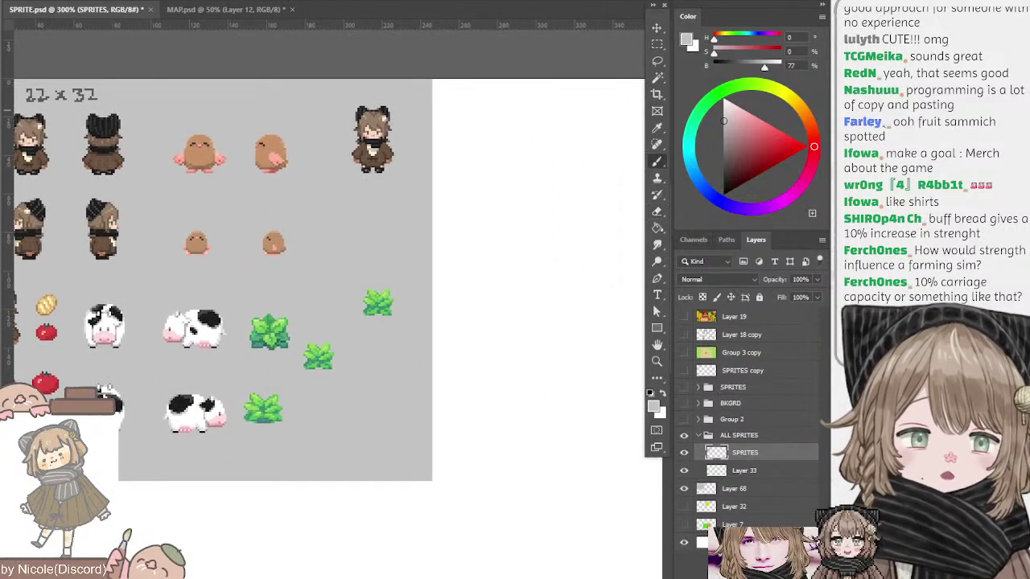
alt+click(79, 95)
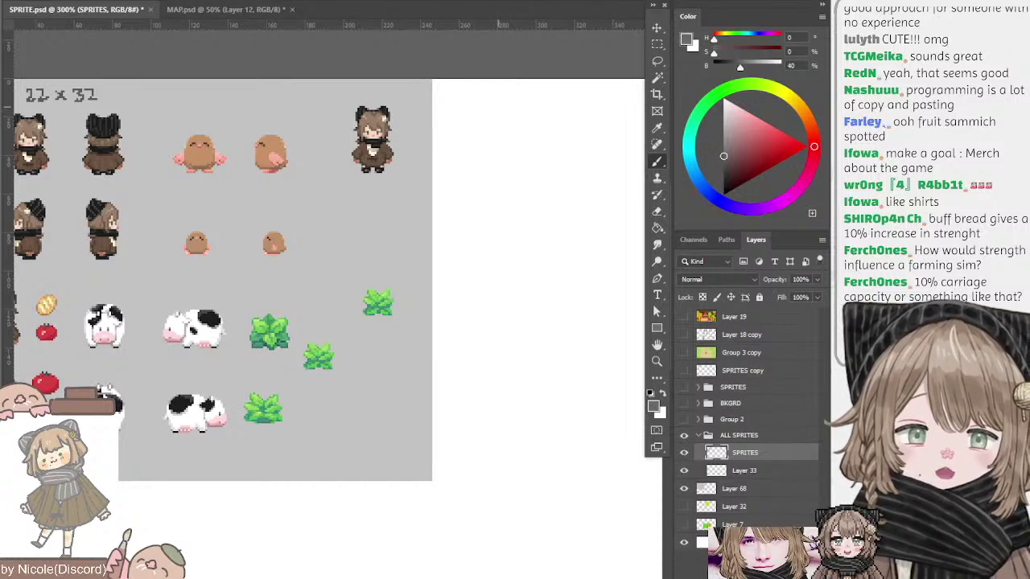
scroll(499, 265, right, 5)
drag(335, 122, 469, 133)
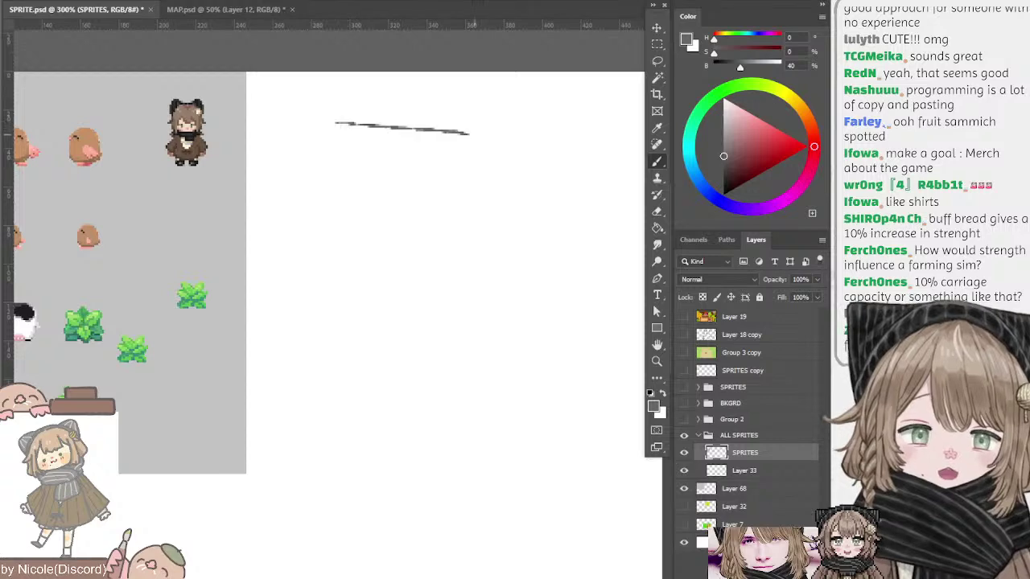
key(ctrl+z)
- Switch to MAP.psd, try and undo a new layer in Group 1, and select the BAKING group
click(226, 9)
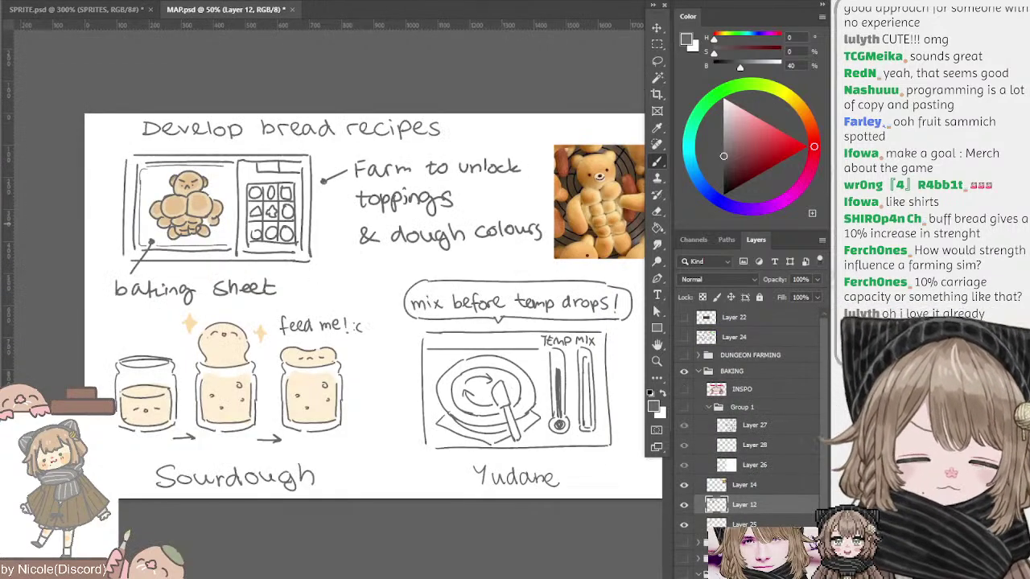
click(742, 407)
key(ctrl+shift+alt+n)
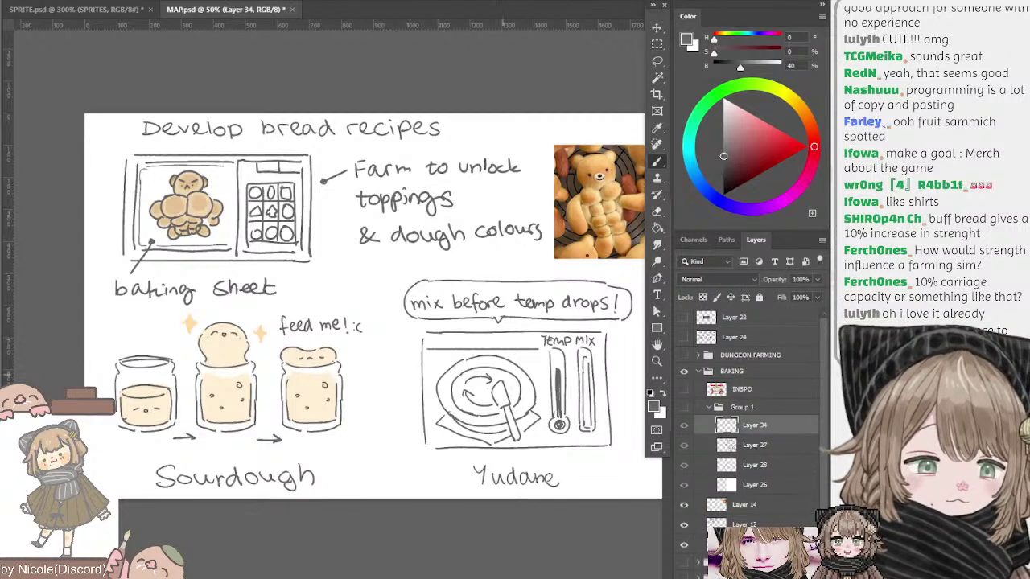
drag(445, 309, 383, 306)
key(ctrl+z)
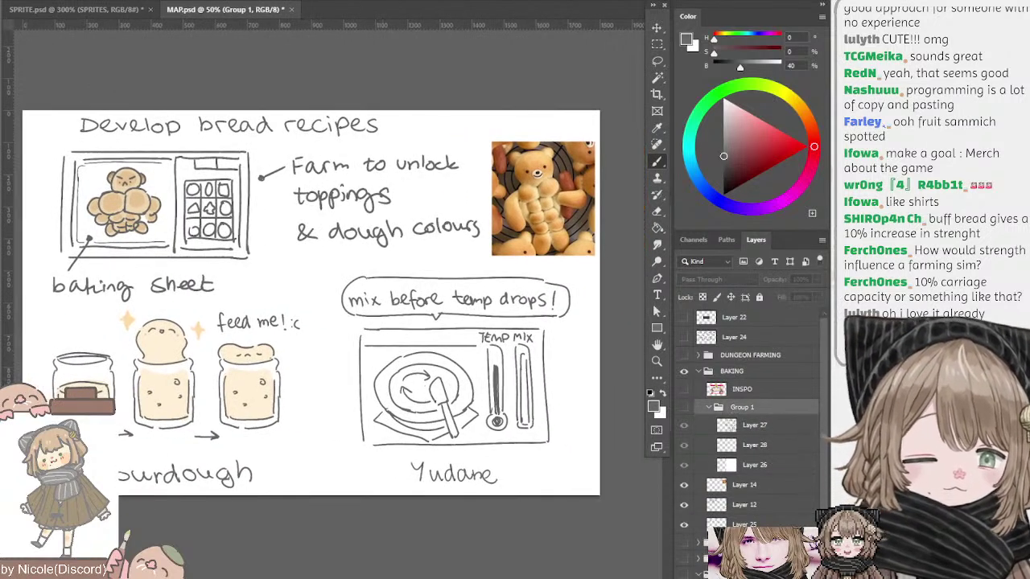
click(732, 371)
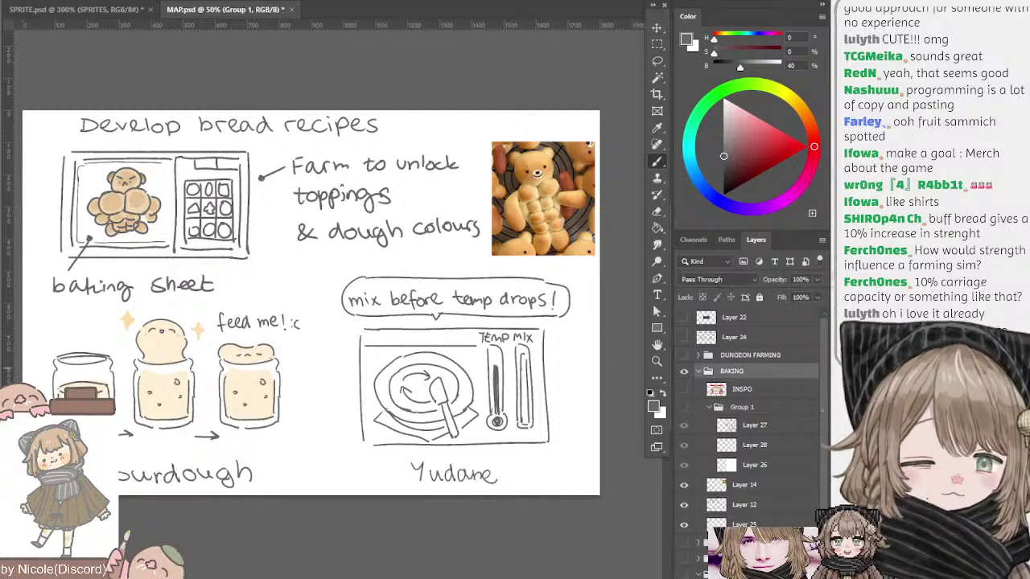
- Switch to SPRITE.psd and draw a rectangular screen frame beside the sprite sheet with the Pencil in a dark colour sampled from the character
click(74, 9)
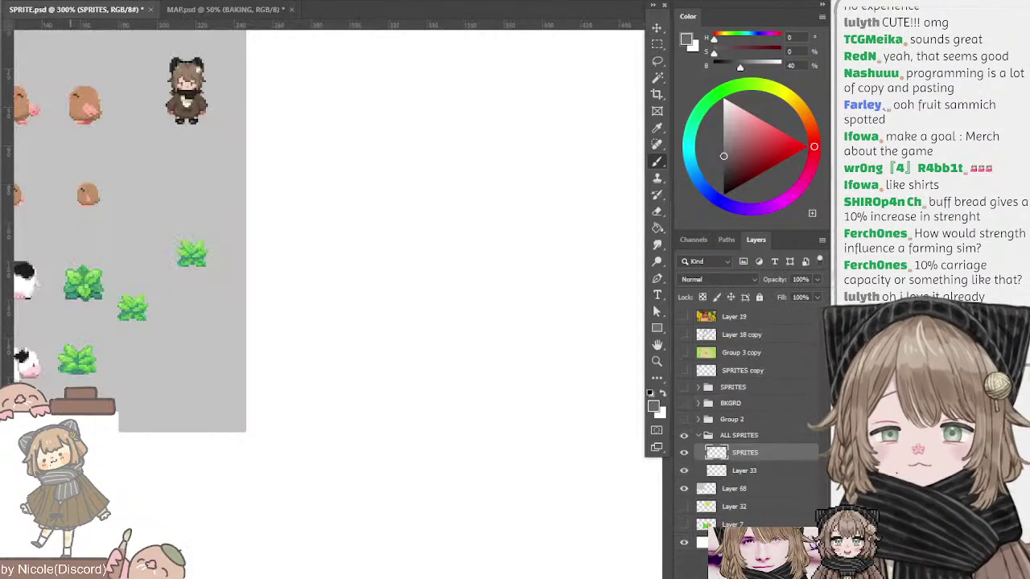
mouse_move(359, 101)
mouse_down()
mouse_move(512, 146)
mouse_move(337, 133)
mouse_move(338, 232)
mouse_up()
alt+click(192, 130)
key(shift+b)
key(ctrl+z)
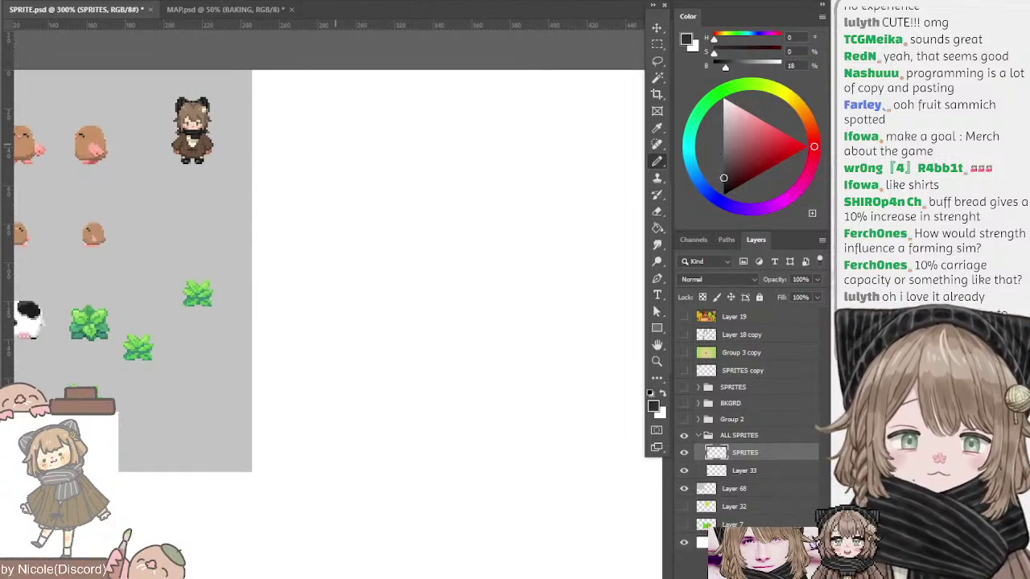
mouse_move(341, 134)
mouse_down()
mouse_move(495, 139)
mouse_move(490, 129)
mouse_move(487, 223)
mouse_up()
key(ctrl+z)
key(ctrl+z)
drag(491, 131, 491, 236)
mouse_move(326, 131)
mouse_down()
mouse_move(326, 228)
mouse_move(489, 235)
mouse_up()
- Write "1920" above the rectangle and "??" beside its right edge by hand
mouse_move(368, 93)
mouse_down()
mouse_move(363, 118)
mouse_move(412, 109)
mouse_move(419, 97)
mouse_up()
key(ctrl+z)
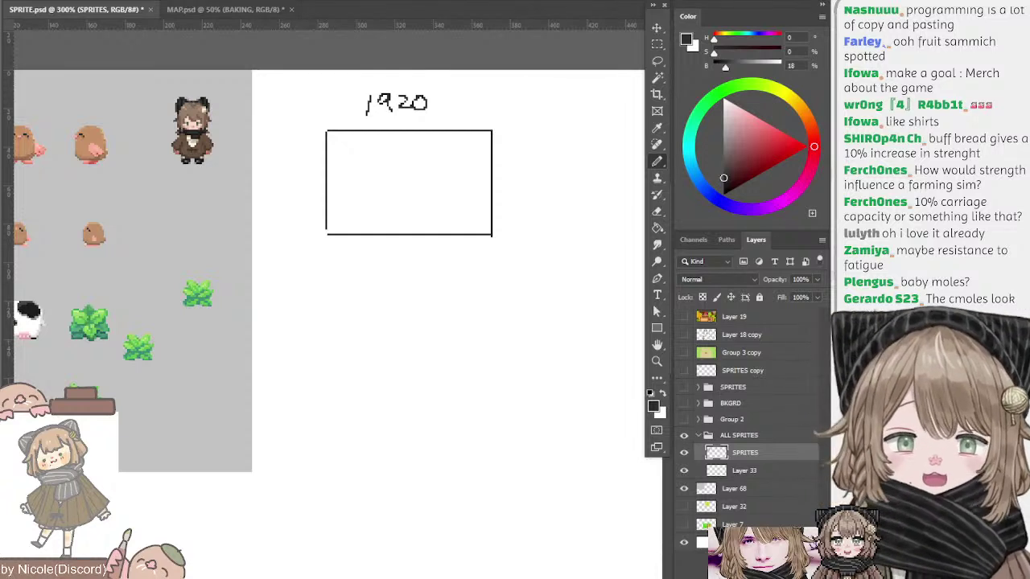
drag(507, 163, 523, 178)
drag(528, 164, 539, 179)
click(528, 185)
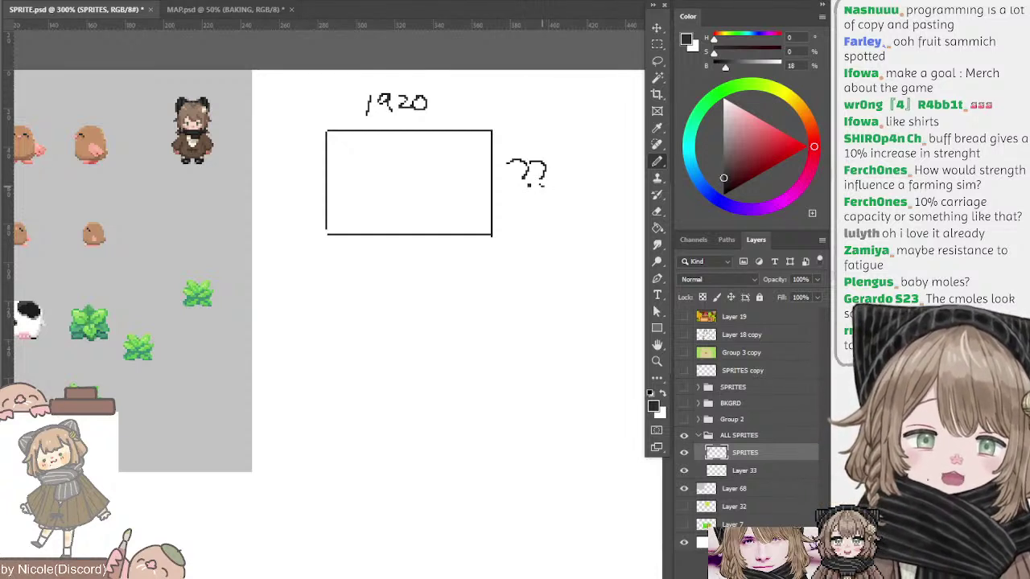
- Divide the rectangle with a vertical centre line and split its left half with a horizontal line
drag(405, 127, 404, 211)
key(ctrl+z)
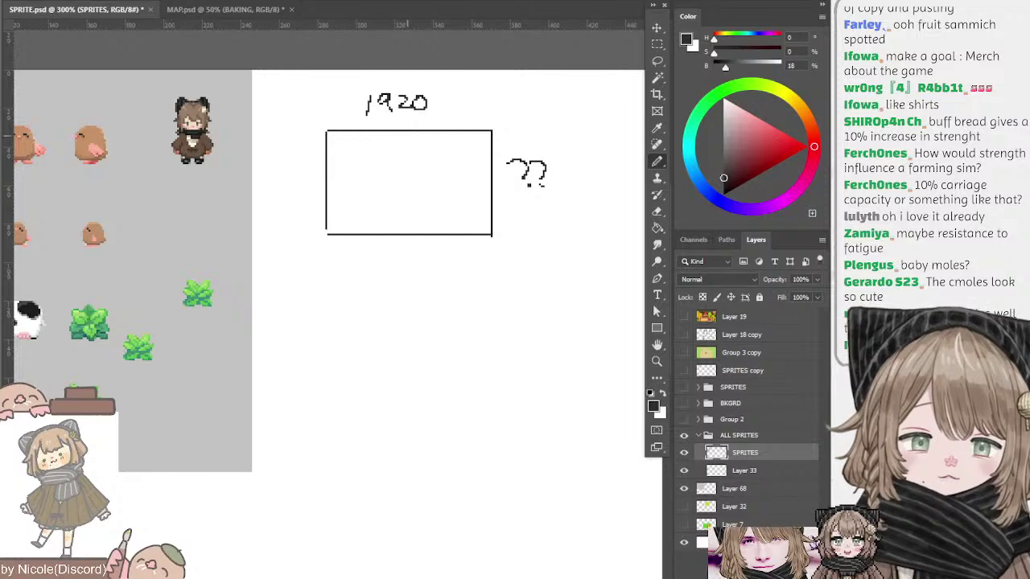
drag(407, 135, 407, 229)
key(ctrl+z)
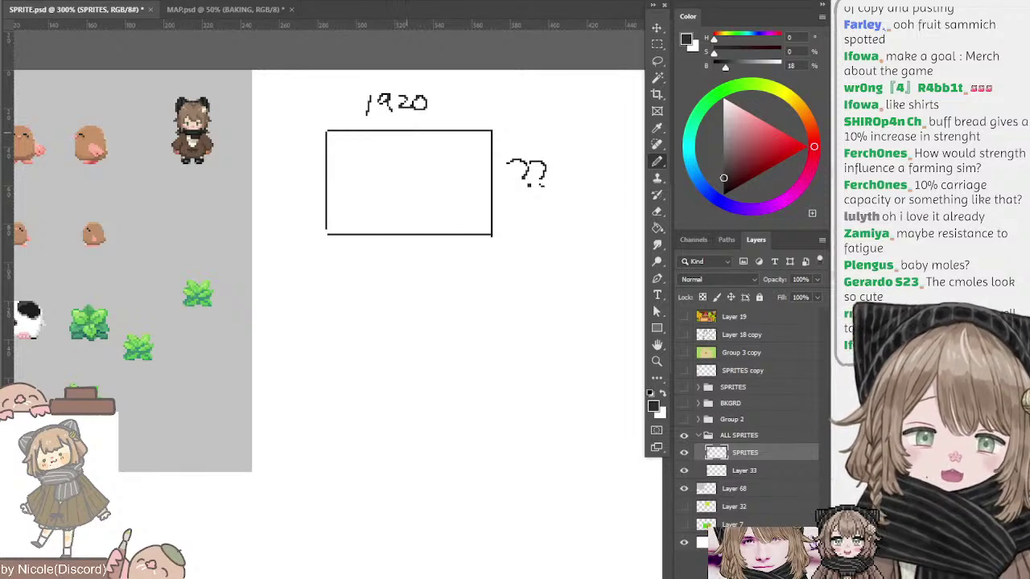
drag(406, 131, 407, 228)
key(ctrl+z)
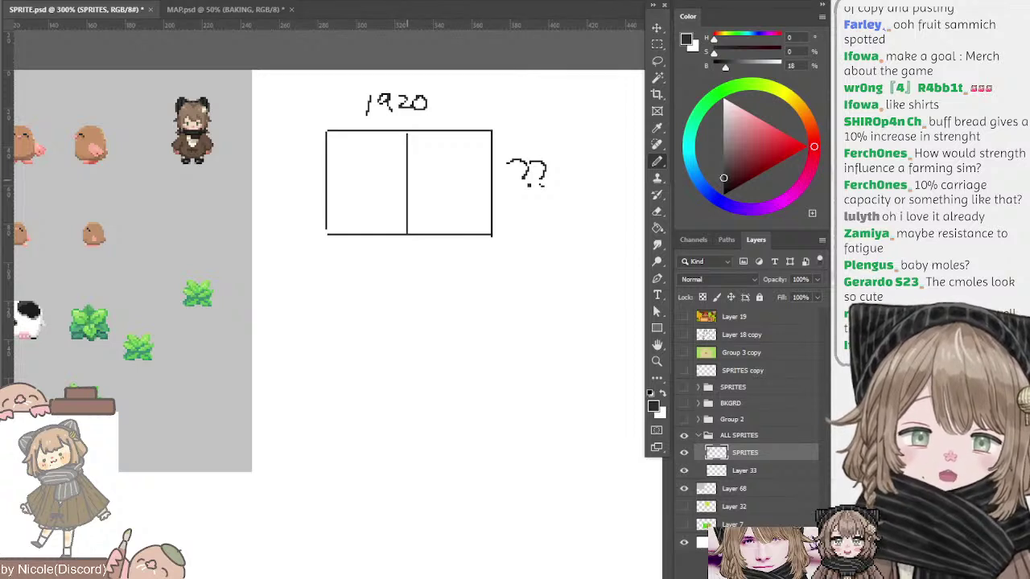
drag(407, 181, 327, 180)
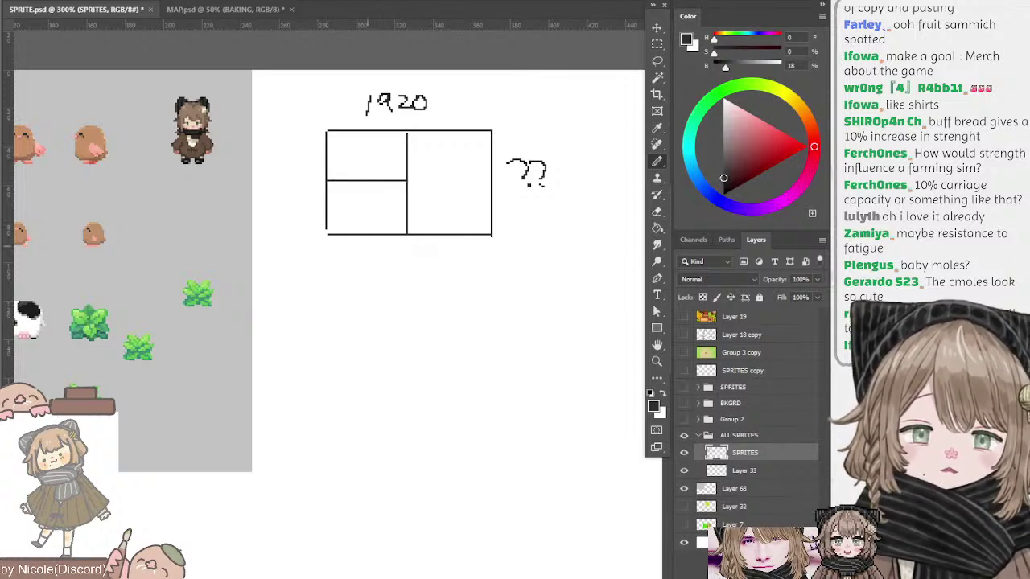
- Try sketching arrows from below into the rectangle's lower-left cell and undo them
drag(385, 282, 370, 214)
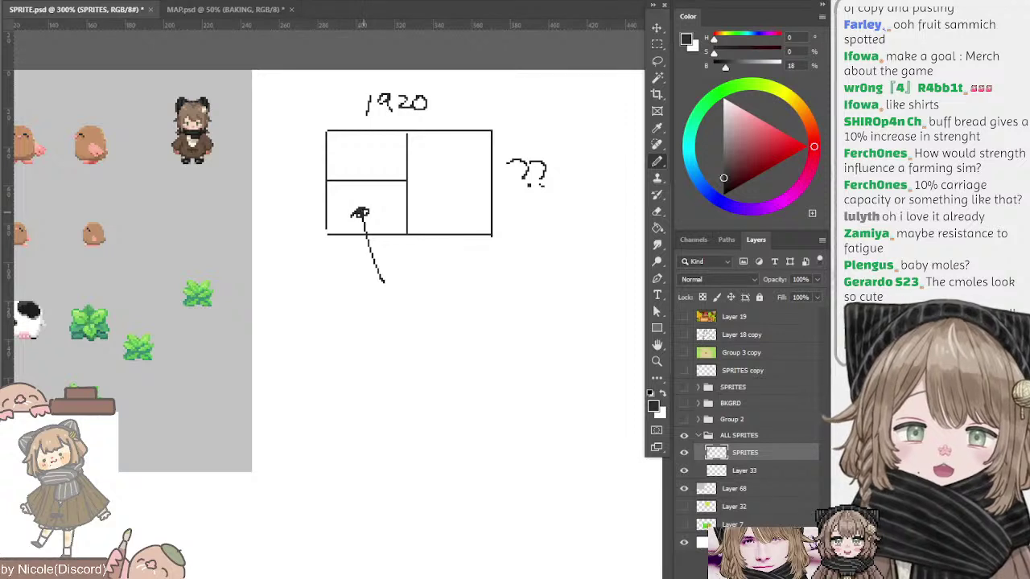
key(ctrl+z)
key(ctrl+z)
key(ctrl+z)
drag(392, 285, 366, 214)
mouse_move(358, 222)
mouse_down()
mouse_move(367, 212)
mouse_move(372, 222)
mouse_up()
key(ctrl+z)
key(ctrl+z)
key(ctrl+z)
drag(404, 279, 370, 208)
mouse_move(370, 209)
mouse_down()
mouse_move(368, 253)
mouse_move(377, 228)
mouse_move(340, 283)
mouse_move(381, 279)
mouse_move(366, 285)
mouse_up()
key(ctrl+z)
key(ctrl+z)
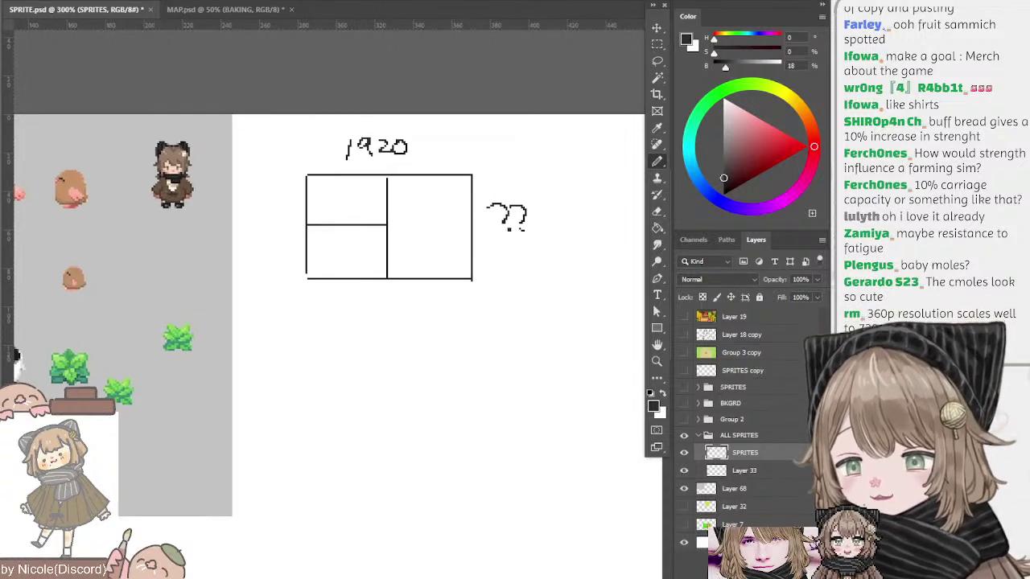
- Replace the handwritten "??" beside the rectangle's right edge with "1080"
key(e)
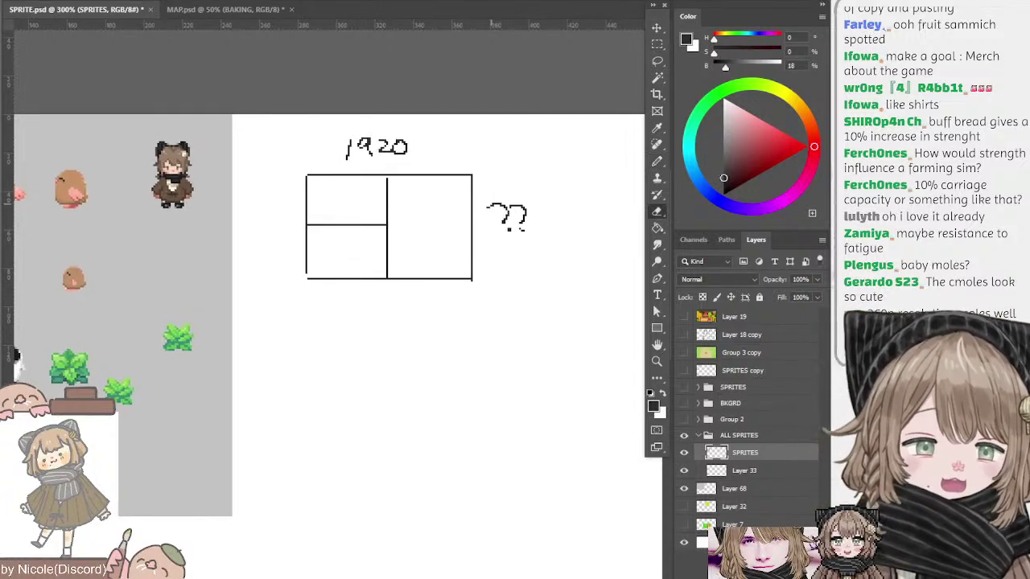
mouse_move(493, 215)
mouse_down()
mouse_move(523, 219)
mouse_move(493, 228)
mouse_move(508, 216)
mouse_up()
key(b)
key(ctrl+z)
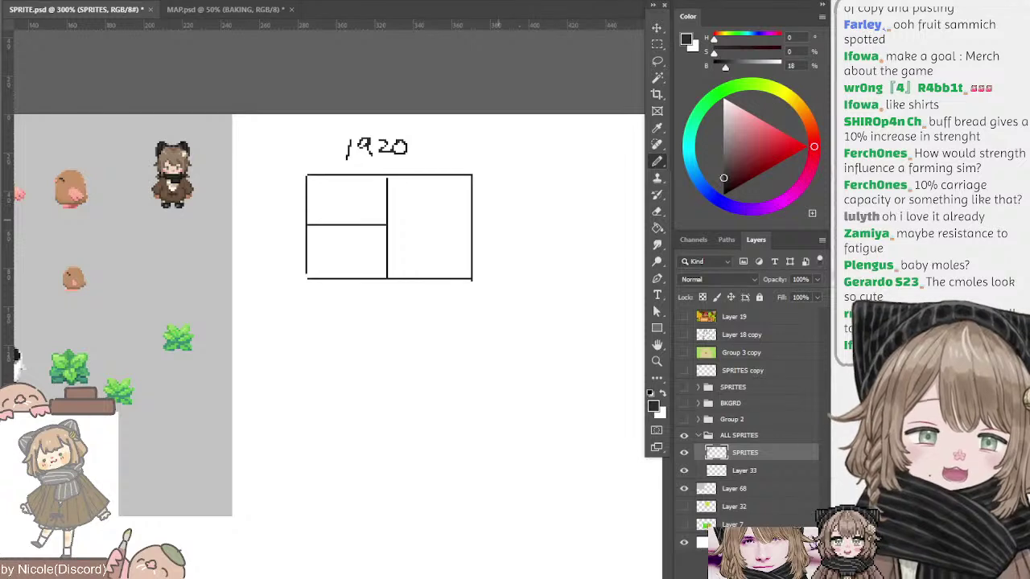
drag(497, 211, 498, 234)
mouse_move(515, 211)
mouse_down()
mouse_move(508, 230)
mouse_move(513, 211)
mouse_up()
mouse_move(532, 206)
mouse_down()
mouse_move(531, 233)
mouse_move(529, 219)
mouse_up()
drag(547, 213, 549, 213)
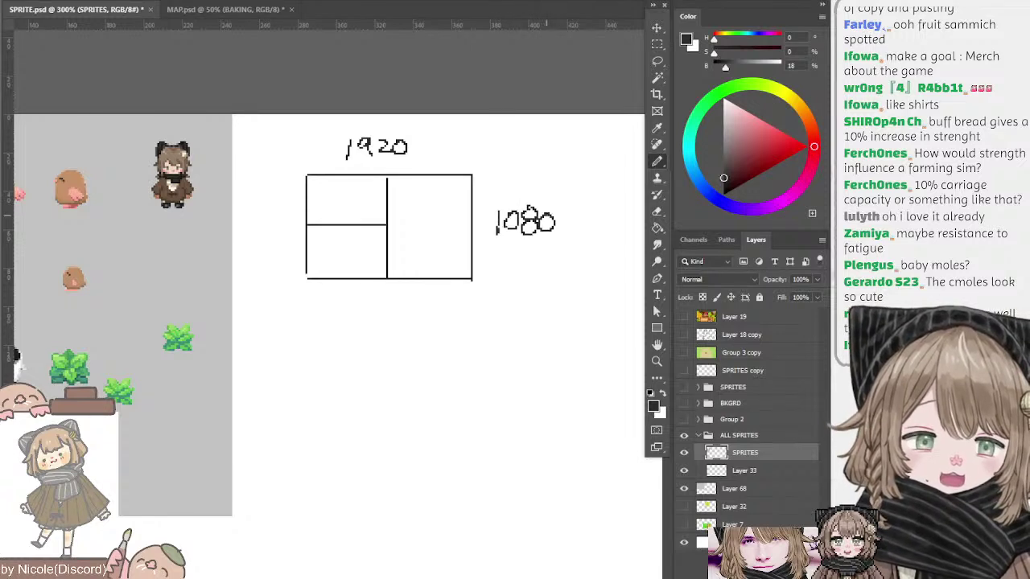
- Write "640 x 360" by hand below the divided rectangle
drag(453, 244, 544, 236)
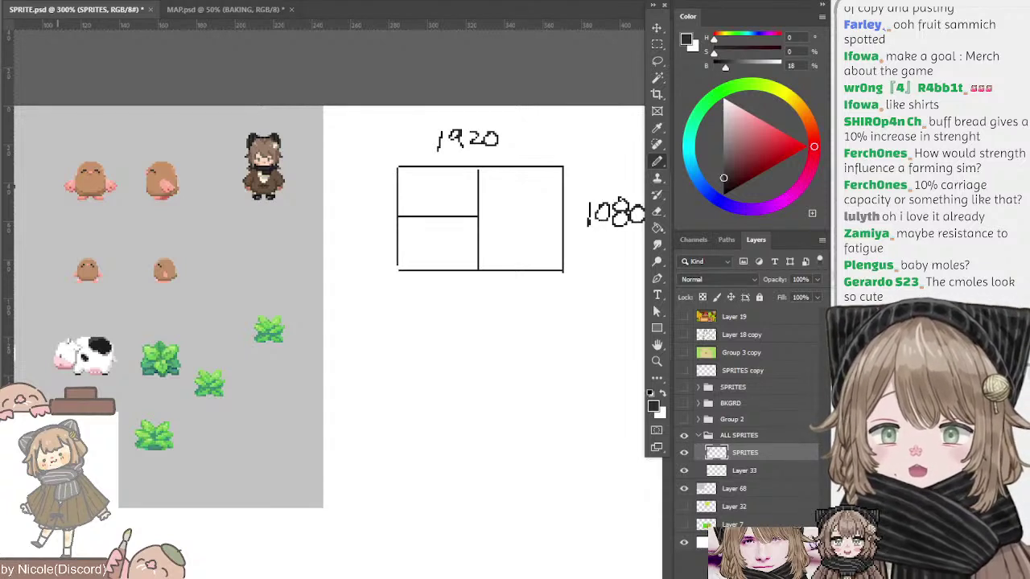
key(space)
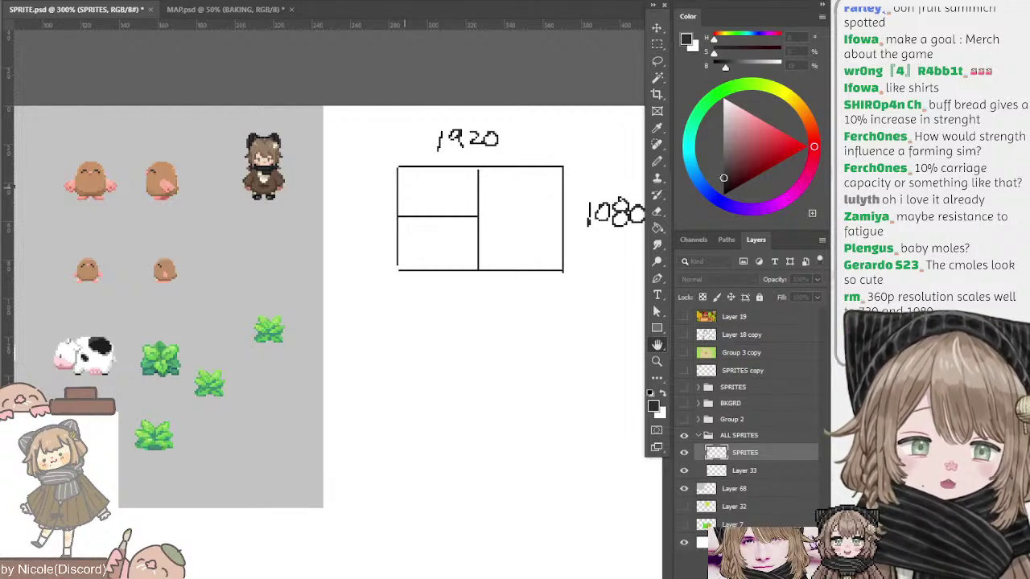
mouse_move(412, 327)
mouse_down()
mouse_move(403, 350)
mouse_move(460, 346)
mouse_move(444, 363)
mouse_up()
mouse_move(466, 331)
mouse_down()
mouse_move(530, 352)
mouse_move(494, 300)
mouse_move(479, 325)
mouse_up()
key(space)
mouse_move(517, 295)
mouse_down()
mouse_move(505, 317)
mouse_move(526, 302)
mouse_move(512, 257)
mouse_up()
key(space)
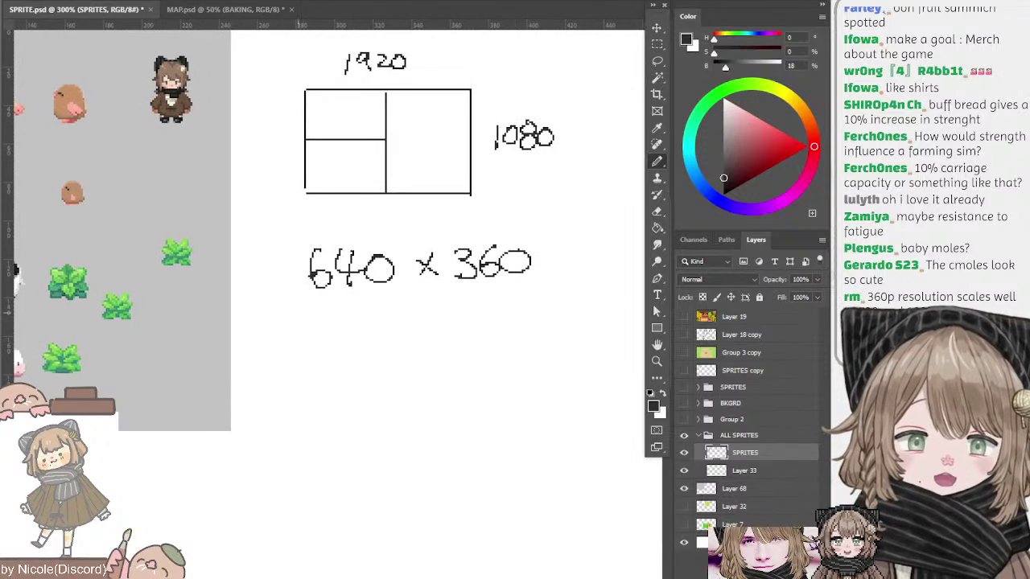
- Draw an arrow pointing down from "640" and write "320 x" at its tip
mouse_move(297, 287)
mouse_down()
mouse_move(299, 352)
mouse_move(316, 340)
mouse_move(352, 354)
mouse_move(330, 379)
mouse_move(389, 383)
mouse_up()
drag(399, 354, 452, 379)
drag(462, 354, 435, 377)
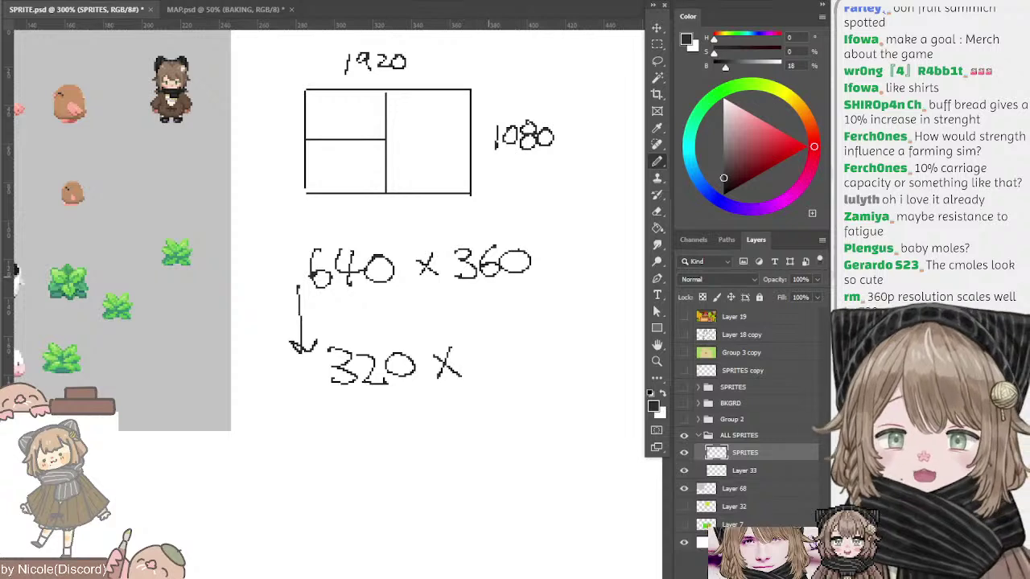
drag(501, 342, 504, 370)
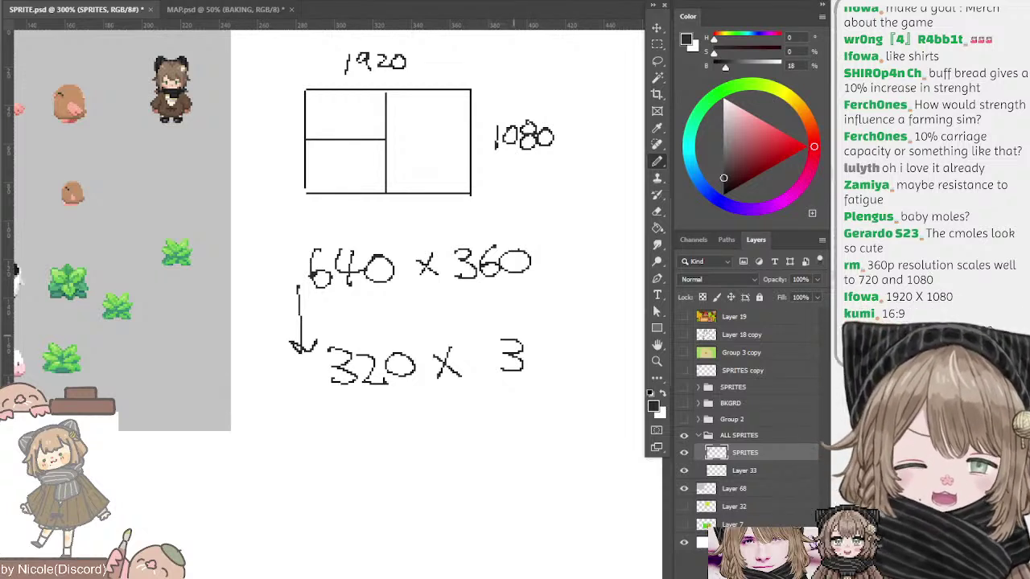
drag(534, 342, 470, 335)
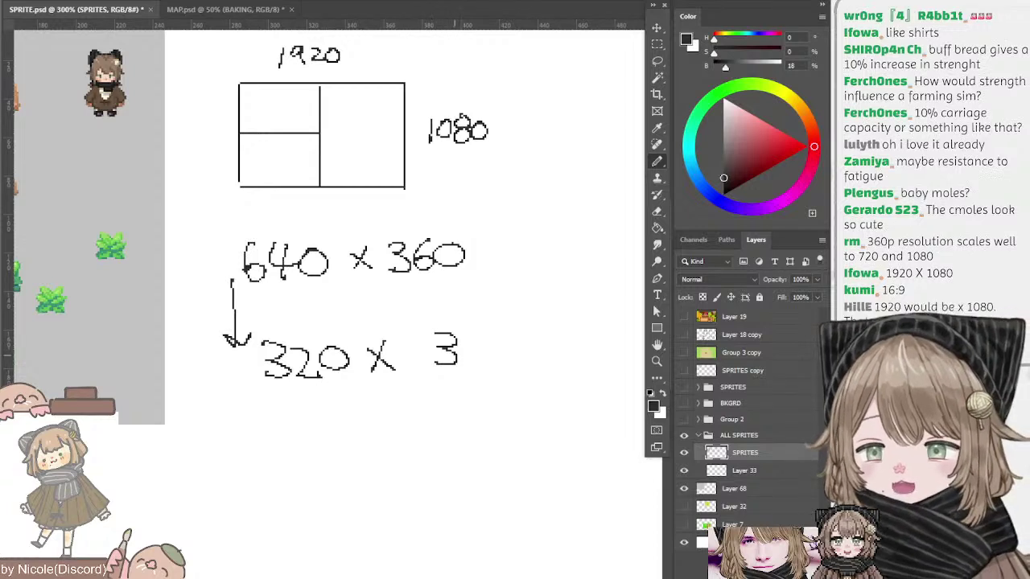
key(e)
mouse_move(438, 349)
mouse_down()
mouse_move(456, 336)
mouse_move(406, 373)
mouse_up()
key(b)
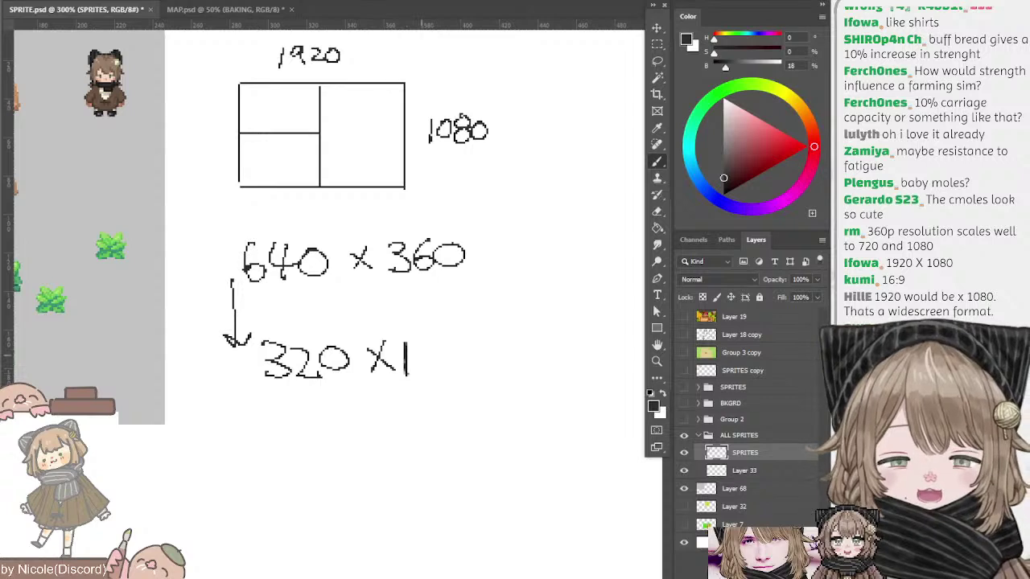
key(ctrl+z)
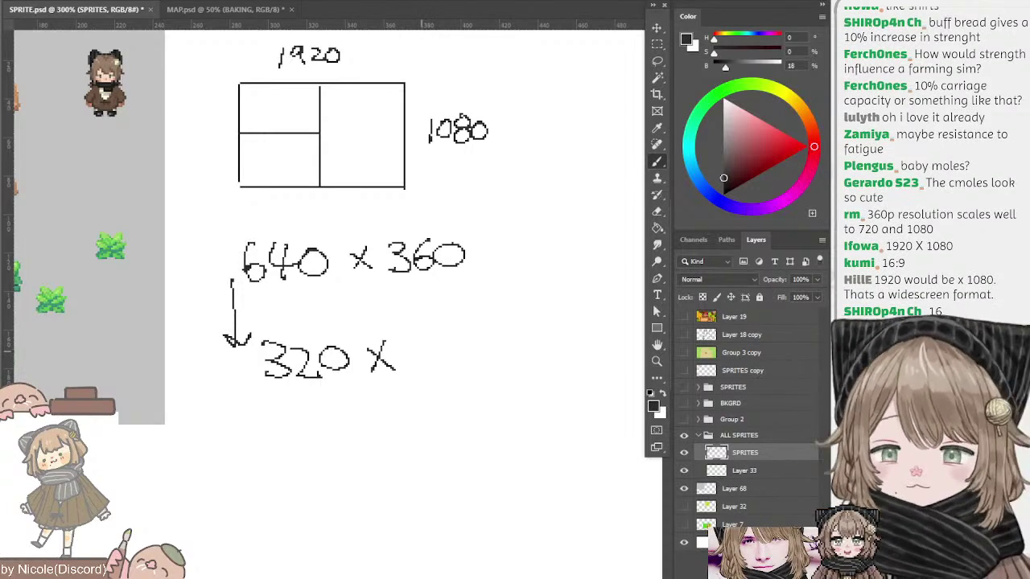
drag(416, 340, 415, 374)
mouse_move(447, 341)
mouse_down()
mouse_move(433, 358)
mouse_move(447, 344)
mouse_up()
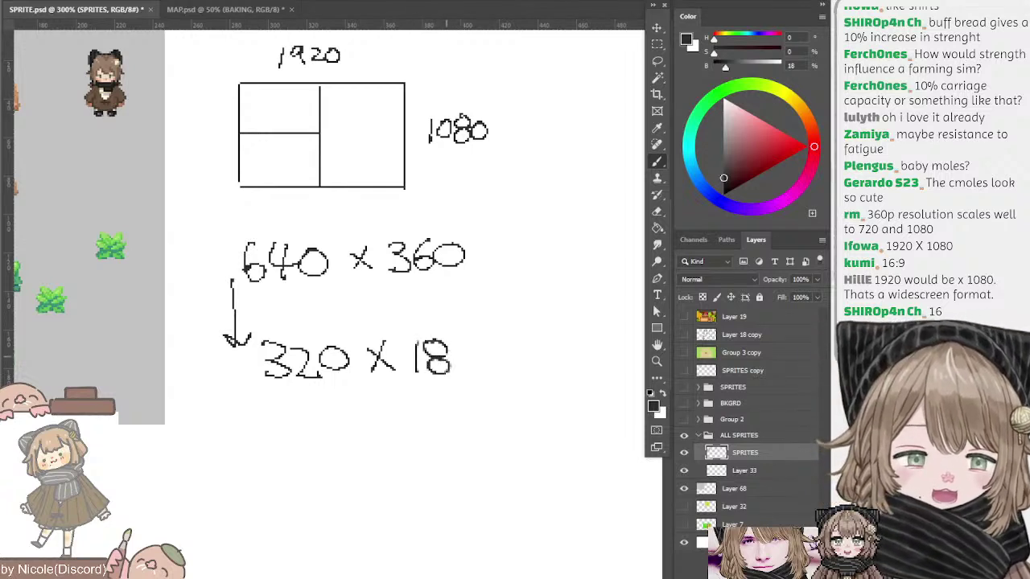
key(ctrl+z)
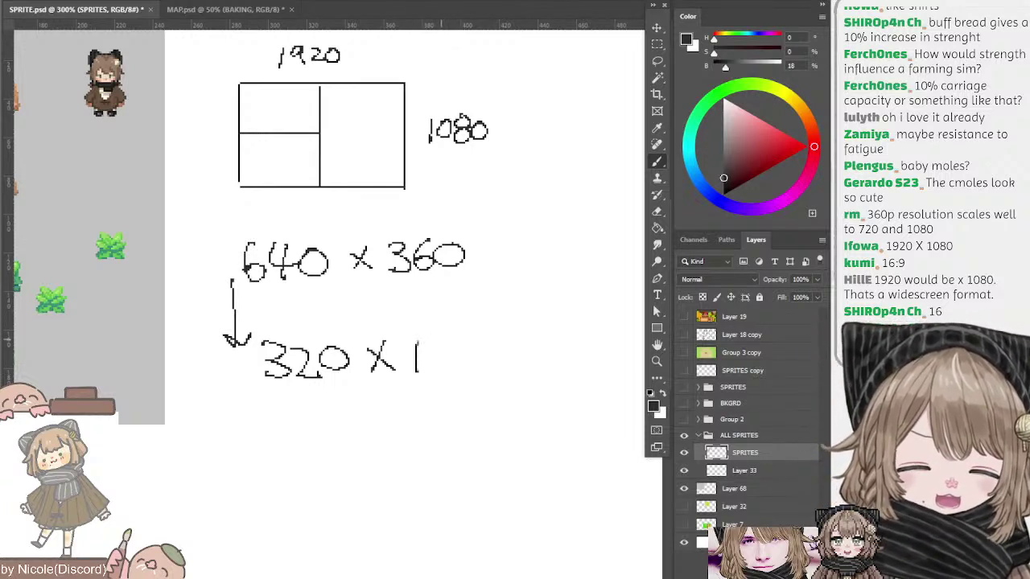
key(ctrl+z)
- Write "180" after "320 x" with the Pencil, redoing any unsatisfactory strokes
key(b)
mouse_move(418, 331)
mouse_down()
mouse_move(418, 365)
mouse_move(435, 334)
mouse_move(450, 344)
mouse_move(449, 333)
mouse_move(431, 352)
mouse_move(438, 344)
mouse_up()
key(ctrl+z)
key(ctrl+z)
key(ctrl+z)
mouse_move(448, 344)
mouse_down()
mouse_move(453, 352)
mouse_move(440, 346)
mouse_move(462, 339)
mouse_move(468, 357)
mouse_up()
key(ctrl+z)
key(ctrl+z)
mouse_move(477, 331)
mouse_down()
mouse_move(467, 337)
mouse_move(481, 360)
mouse_move(469, 335)
mouse_up()
key(ctrl+z)
key(ctrl+z)
key(ctrl+z)
mouse_move(467, 336)
mouse_down()
mouse_move(478, 333)
mouse_move(466, 336)
mouse_up()
- Draw two arrows from the right, one pointing at "320 x 180" and one at "640 x 360"
mouse_move(393, 304)
mouse_down()
mouse_move(426, 332)
mouse_move(497, 347)
mouse_move(415, 342)
mouse_move(449, 315)
mouse_move(400, 309)
mouse_move(341, 332)
mouse_move(379, 306)
mouse_move(376, 344)
mouse_move(375, 316)
mouse_up()
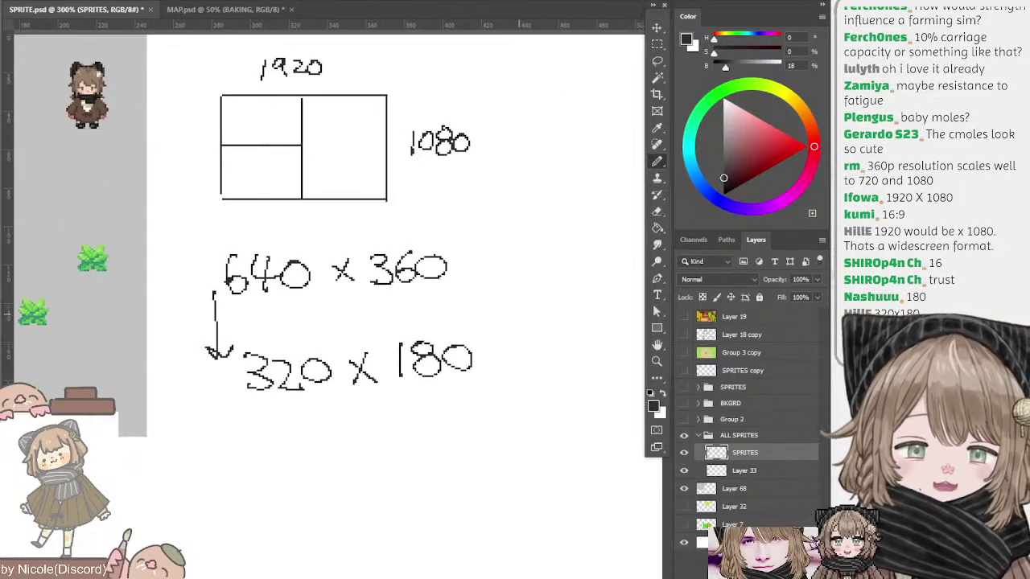
drag(519, 313, 526, 327)
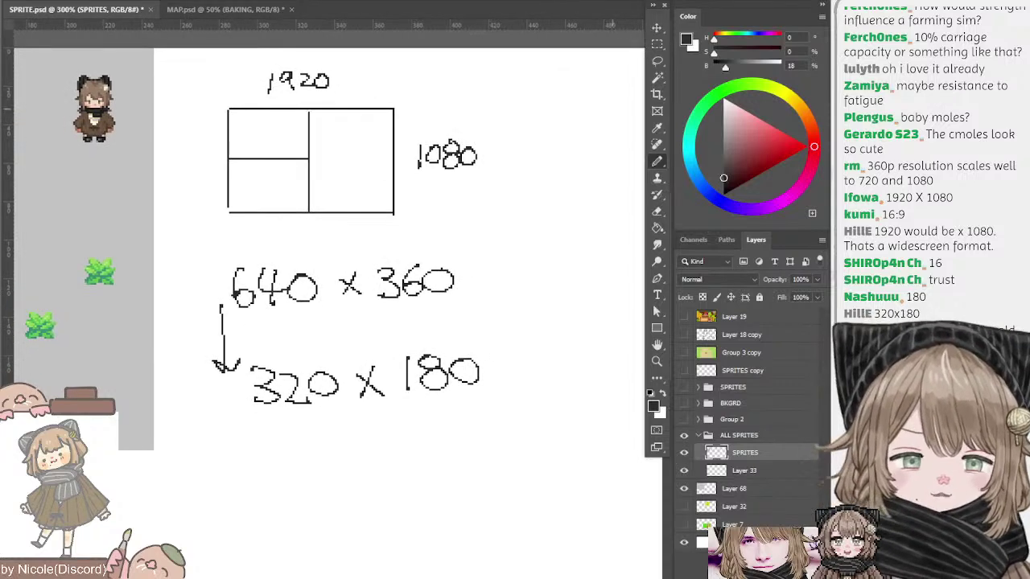
mouse_move(512, 292)
mouse_down()
mouse_move(537, 323)
mouse_move(494, 263)
mouse_up()
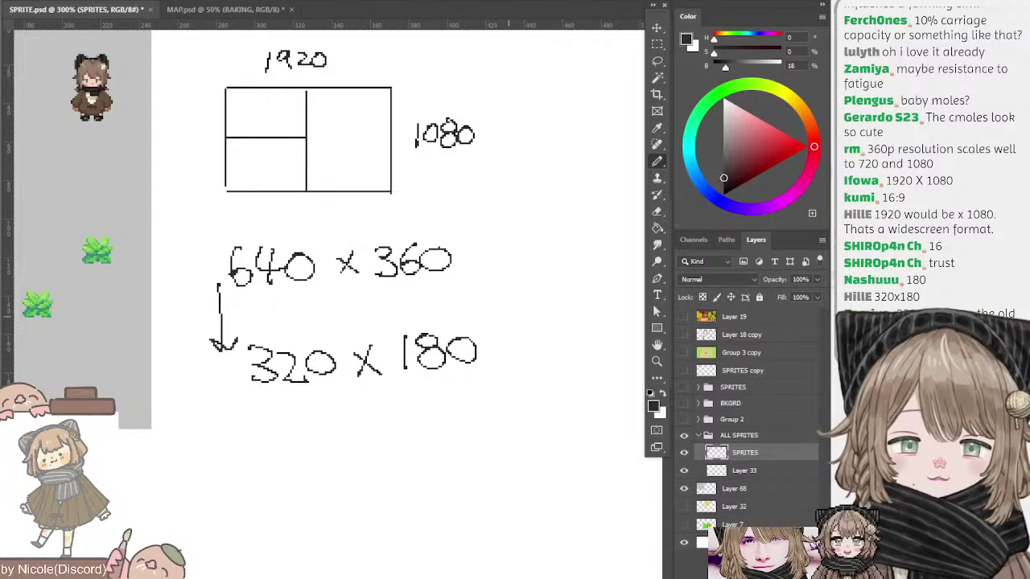
mouse_move(486, 329)
mouse_down()
mouse_move(532, 296)
mouse_move(503, 339)
mouse_move(529, 339)
mouse_up()
key(ctrl+z)
mouse_move(547, 250)
mouse_down()
mouse_move(497, 255)
mouse_move(518, 263)
mouse_up()
- Try drawing an arrow from the lower right towards "1080" and undo it
mouse_move(510, 187)
mouse_down()
mouse_move(464, 158)
mouse_move(483, 153)
mouse_move(461, 145)
mouse_move(480, 144)
mouse_up()
key(ctrl+z)
key(ctrl+z)
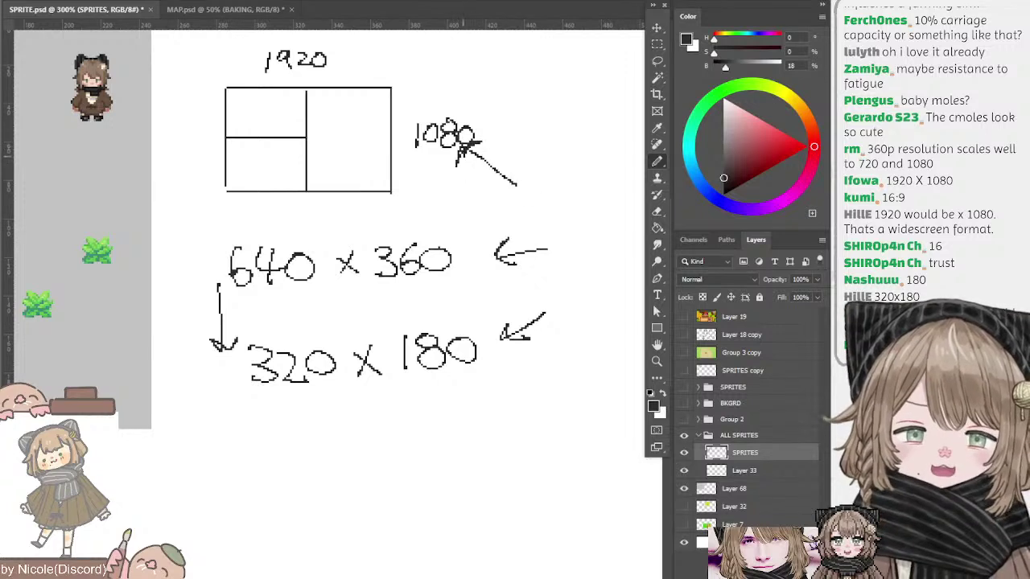
key(ctrl+z)
key(ctrl+z)
key(ctrl+z)
drag(512, 190, 469, 152)
drag(459, 164, 485, 147)
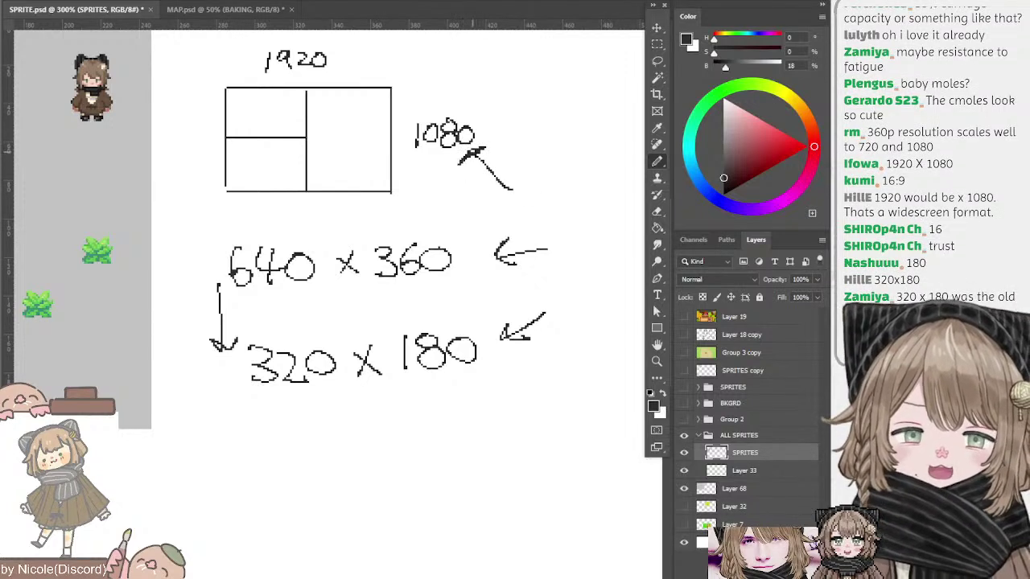
key(ctrl+z)
key(ctrl+z)
key(ctrl+z)
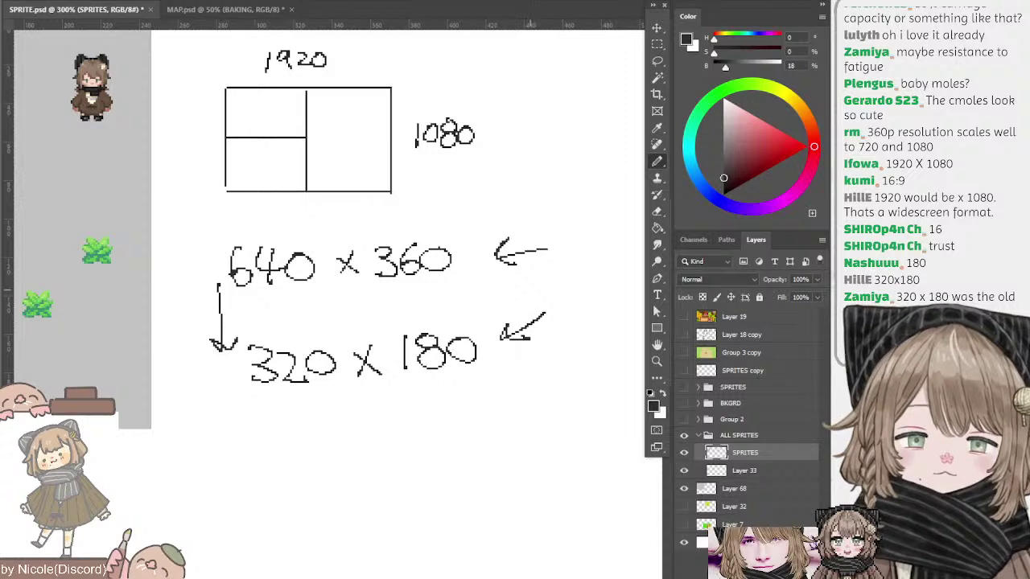
- Draw a diagonal arrow with a dark, star-like tip above and to the right of "640 x 360"
drag(544, 288, 466, 313)
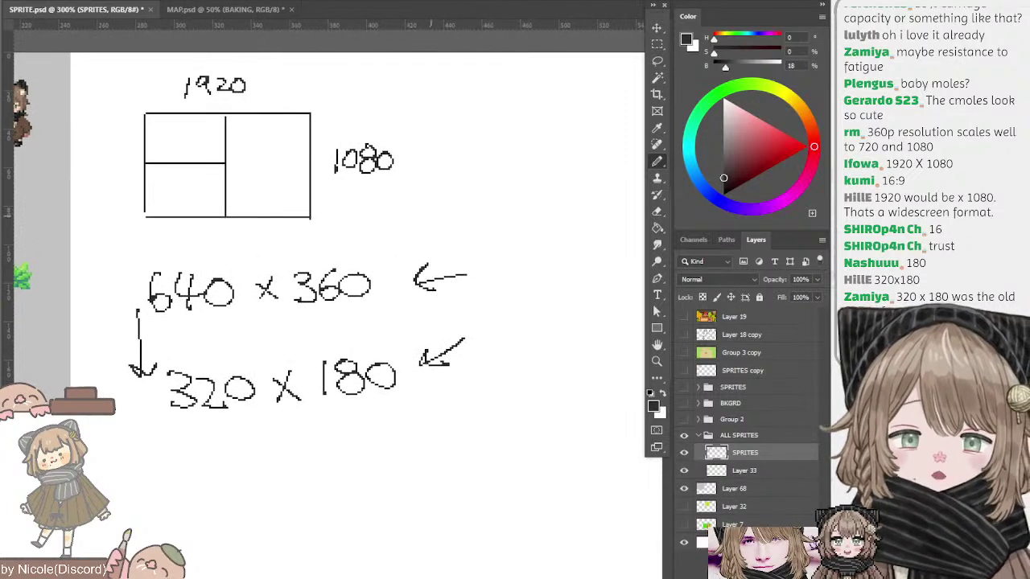
drag(449, 207, 412, 238)
key(ctrl+z)
mouse_move(455, 198)
mouse_down()
mouse_move(394, 251)
mouse_move(406, 254)
mouse_up()
- Write "beginner friendly" on two lines below "320 x 180", undoing unsatisfactory strokes along the way
mouse_move(412, 487)
mouse_down()
mouse_move(356, 415)
mouse_move(354, 439)
mouse_move(400, 438)
mouse_move(422, 454)
mouse_up()
key(ctrl+z)
mouse_move(435, 417)
mouse_down()
mouse_move(436, 452)
mouse_move(437, 441)
mouse_up()
key(ctrl+z)
key(ctrl+z)
drag(458, 402, 425, 338)
mouse_move(401, 370)
mouse_down()
mouse_move(491, 374)
mouse_move(476, 354)
mouse_move(480, 371)
mouse_up()
key(ctrl+z)
key(ctrl+z)
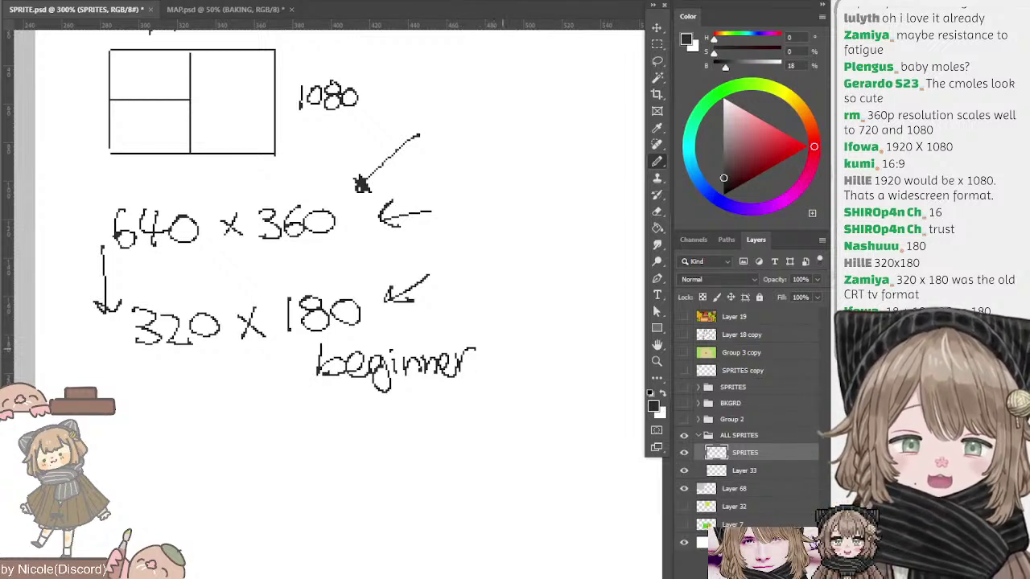
mouse_move(507, 328)
mouse_down()
mouse_move(503, 368)
mouse_move(516, 346)
mouse_up()
key(ctrl+z)
key(ctrl+z)
drag(352, 396, 346, 435)
mouse_move(333, 418)
mouse_down()
mouse_move(402, 414)
mouse_move(418, 422)
mouse_move(428, 410)
mouse_move(464, 424)
mouse_move(475, 457)
mouse_up()
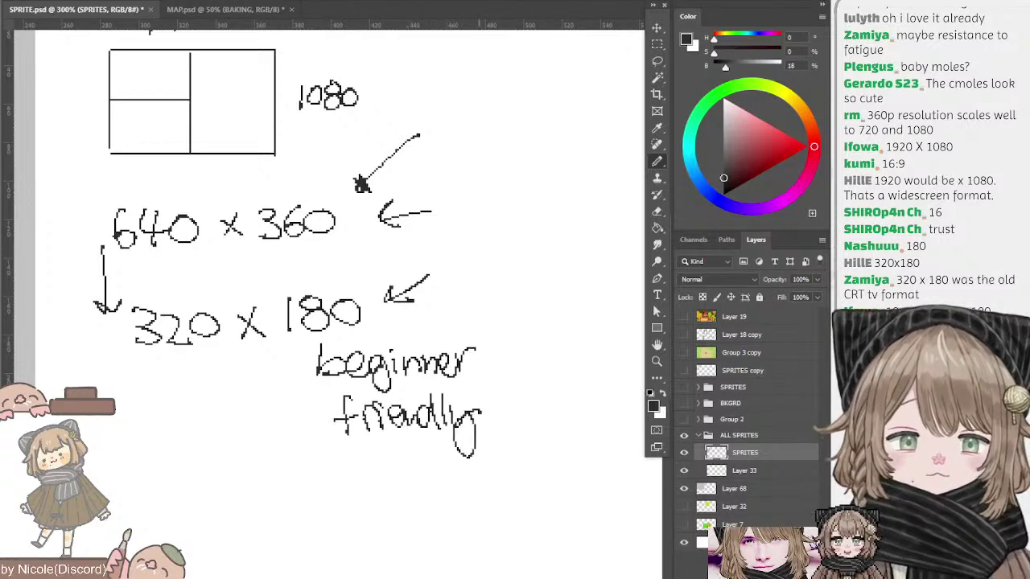
- Examine the resolution notes and the character, mole, cow and crop sprites on the grey sheet
drag(318, 306, 438, 358)
scroll(322, 281, down, 2)
scroll(322, 282, down, 3)
scroll(322, 281, right, 2)
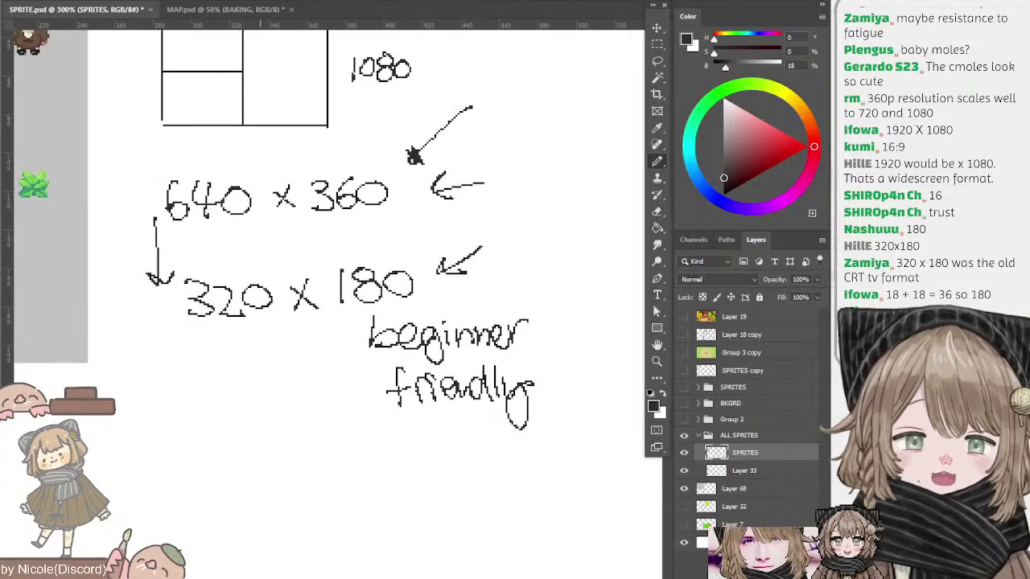
scroll(322, 241, up, 4)
scroll(321, 241, left, 3)
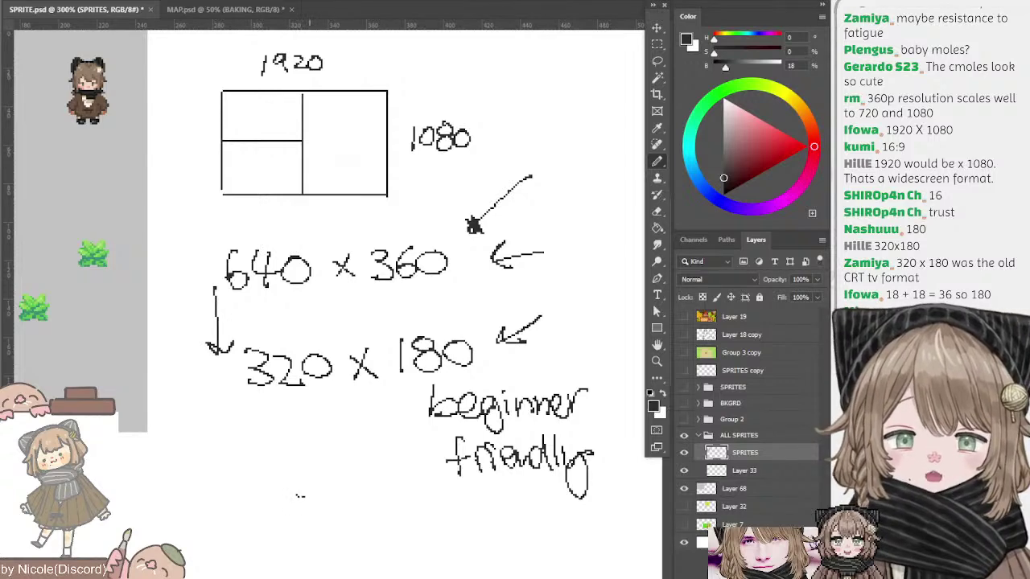
drag(268, 306, 606, 430)
key(ctrl+plus)
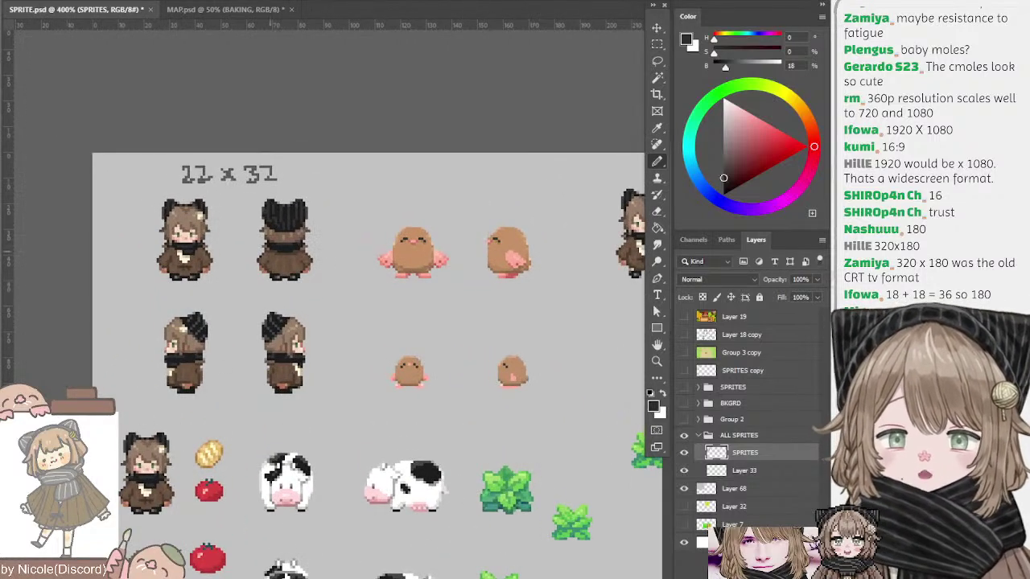
scroll(322, 282, down, 2)
scroll(321, 282, right, 1)
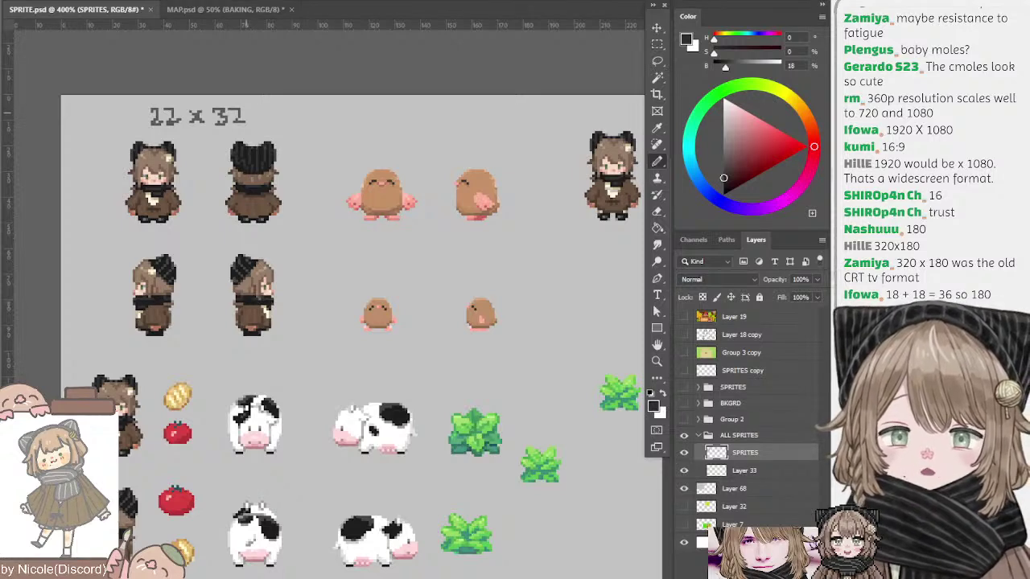
mouse_move(293, 122)
mouse_down()
mouse_move(302, 132)
mouse_move(287, 122)
mouse_move(287, 140)
mouse_move(300, 134)
mouse_up()
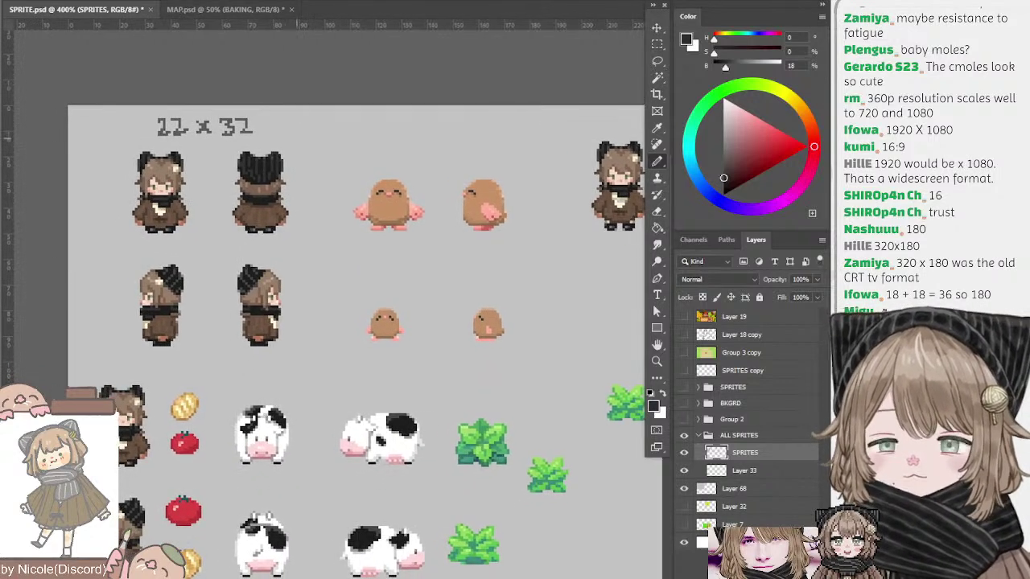
key(l)
drag(350, 184, 315, 165)
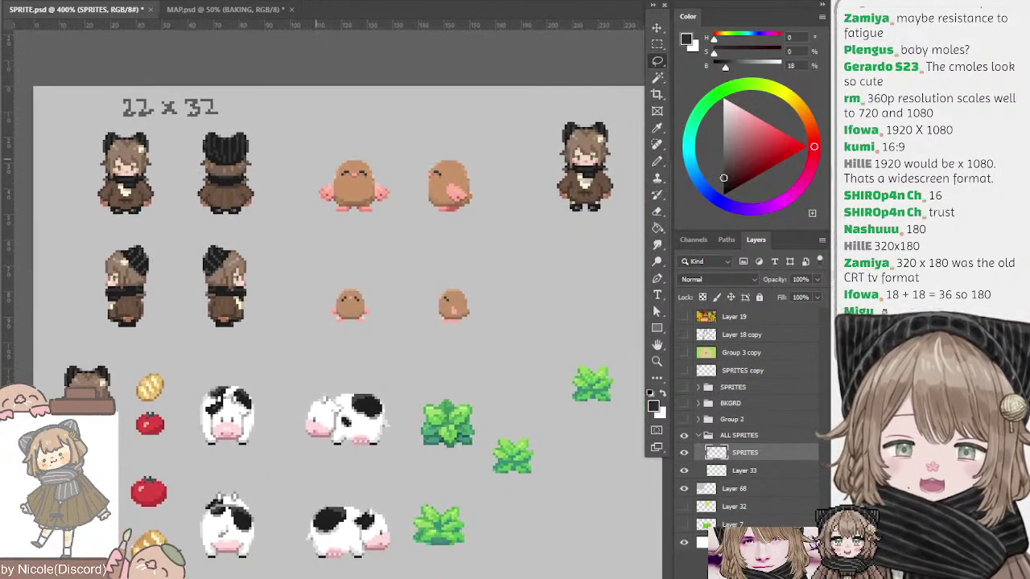
scroll(338, 297, down, 1)
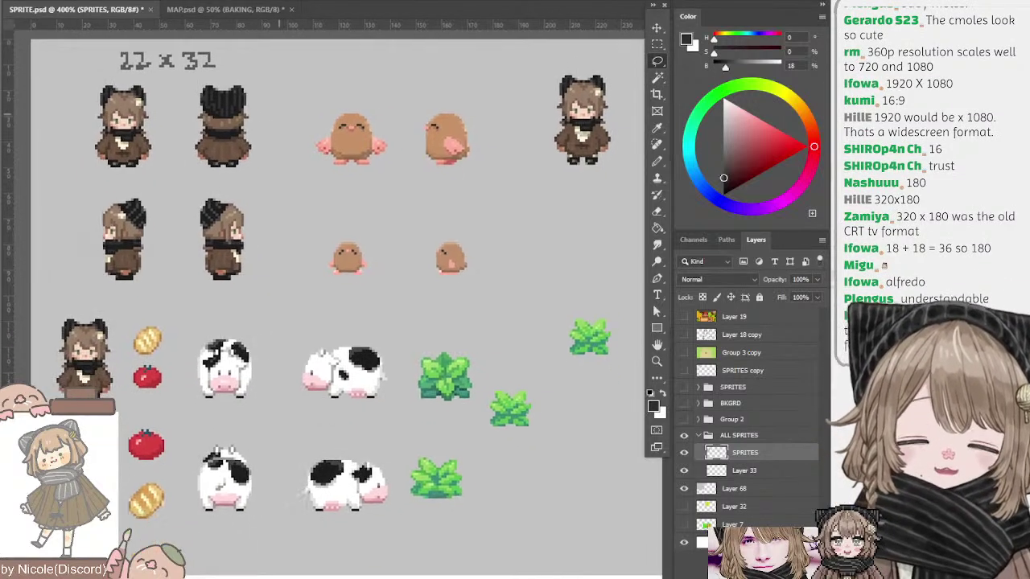
scroll(338, 298, up, 1)
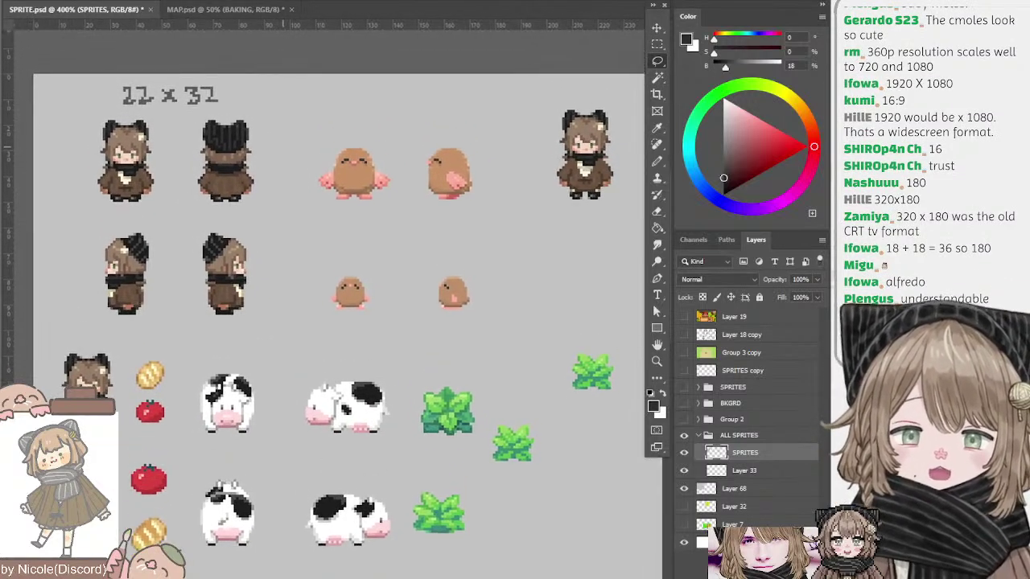
- Write "16 x 16px" with the Pencil above the mole sprites, redoing unsatisfactory strokes
key(b)
key(shift+b)
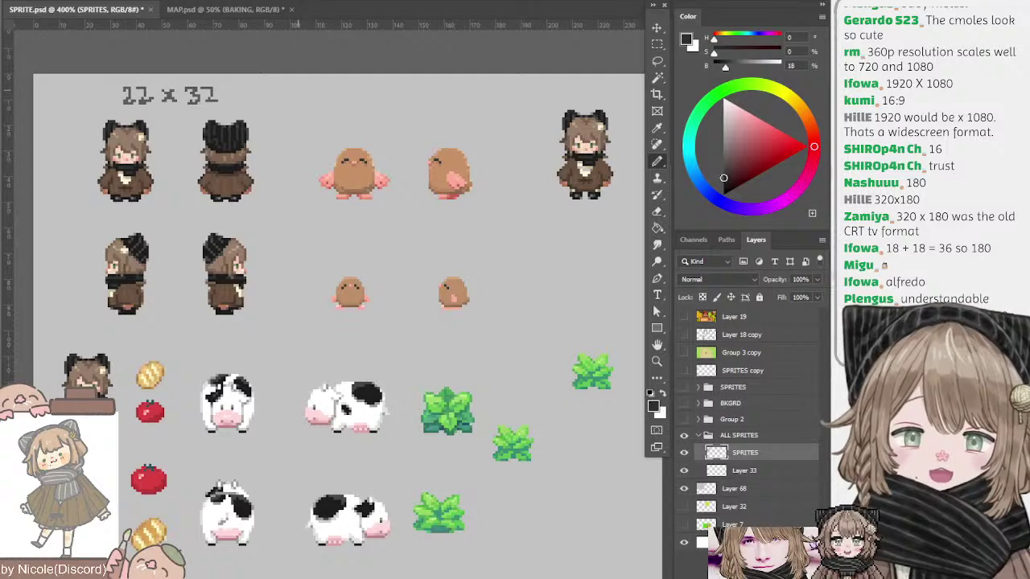
drag(303, 85, 305, 122)
key(ctrl+z)
mouse_move(315, 90)
mouse_down()
mouse_move(329, 117)
mouse_move(315, 106)
mouse_move(295, 112)
mouse_move(309, 103)
mouse_move(336, 110)
mouse_up()
key(ctrl+z)
key(ctrl+z)
key(ctrl+z)
drag(337, 90, 371, 110)
key(ctrl+z)
mouse_move(386, 88)
mouse_down()
mouse_move(382, 98)
mouse_move(413, 118)
mouse_move(414, 108)
mouse_move(433, 110)
mouse_up()
mouse_move(443, 90)
mouse_down()
mouse_move(420, 109)
mouse_move(428, 95)
mouse_up()
drag(415, 143, 497, 130)
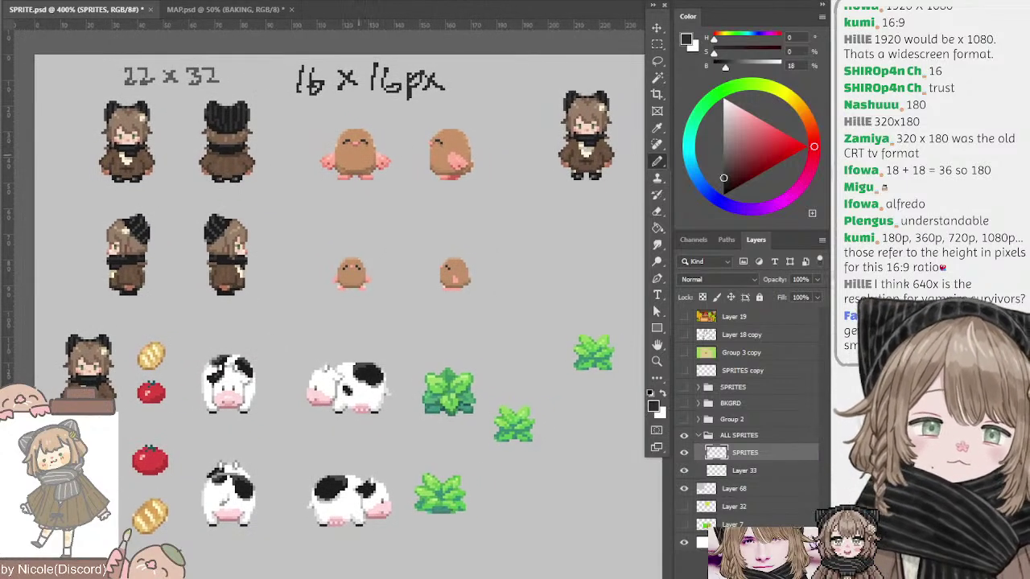
- Draw a small upward arrow with the Brush beneath the handwritten "320" and undo it
drag(349, 122, 358, 126)
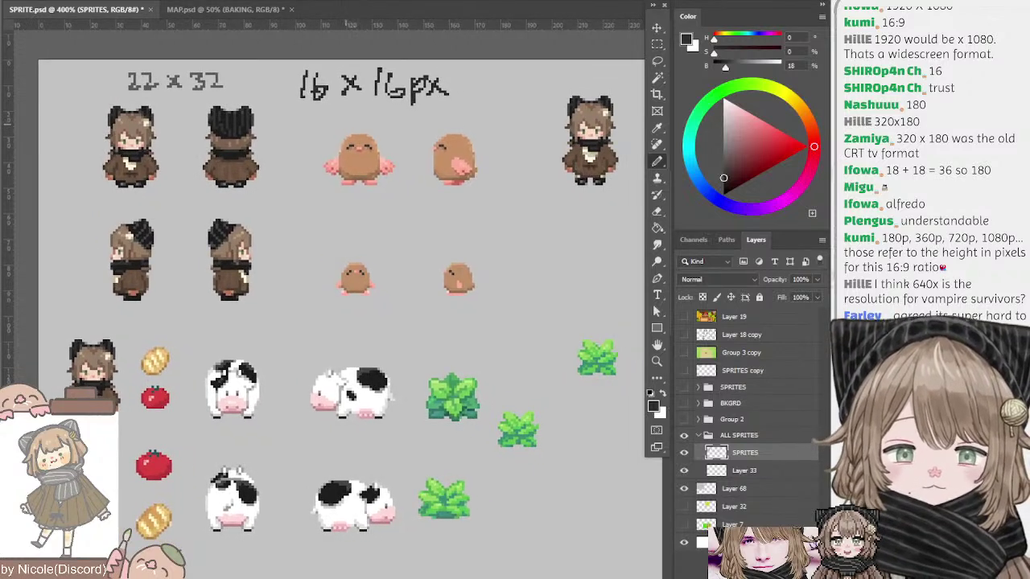
key(l)
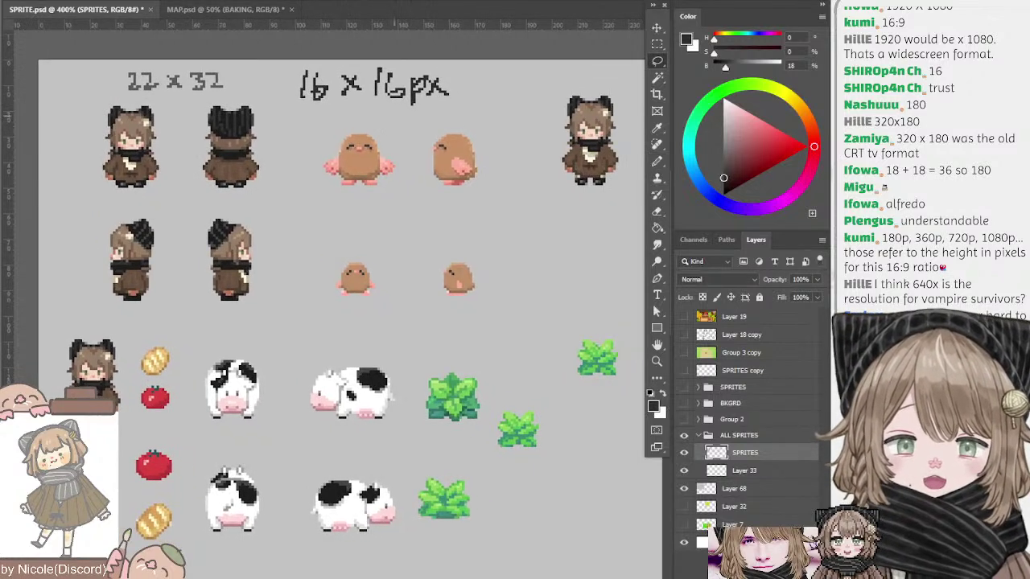
drag(452, 370, 262, 313)
key(ctrl+minus)
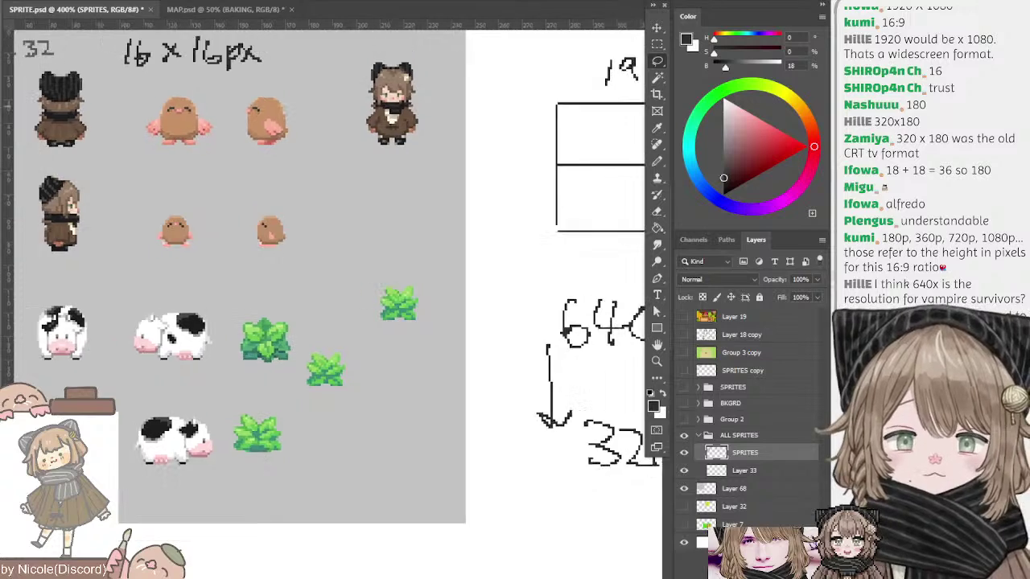
drag(541, 328, 396, 261)
key(b)
drag(449, 415, 459, 384)
drag(440, 395, 464, 390)
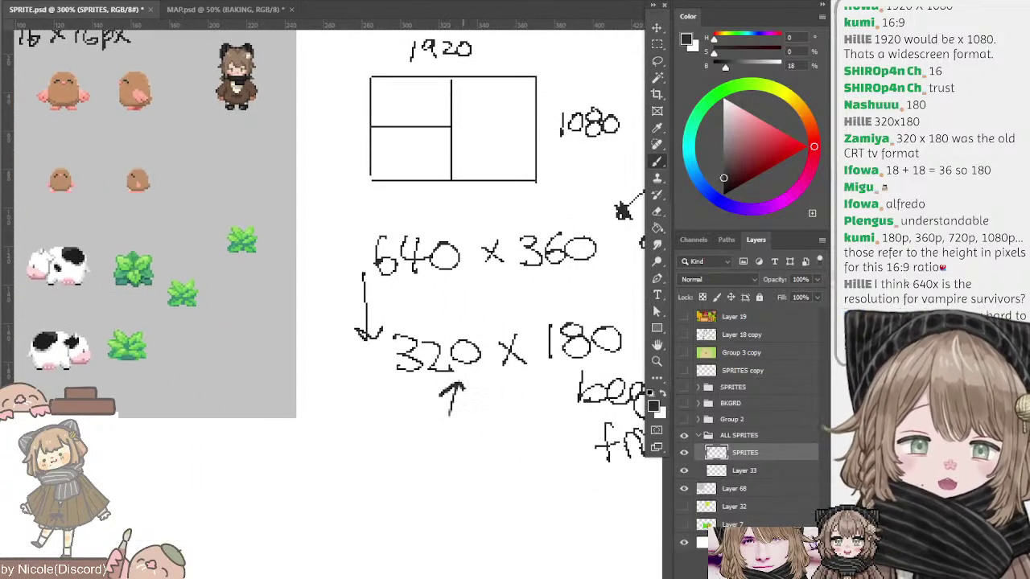
key(ctrl+z)
key(ctrl+z)
- Examine the character, mole, cow and crop sprites together with their handwritten size notes
drag(267, 202, 491, 301)
key(ctrl+plus)
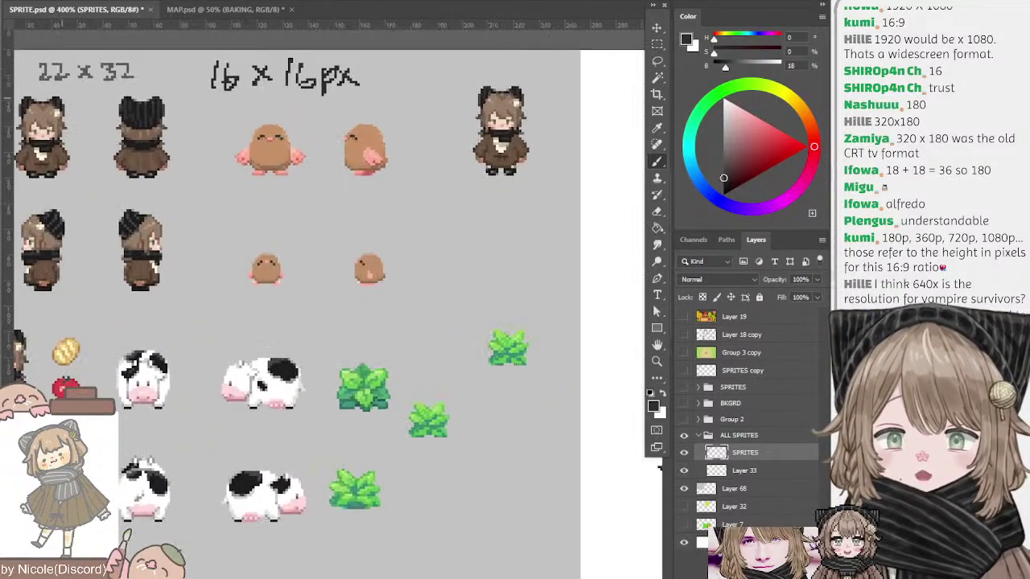
drag(322, 289, 392, 301)
drag(161, 119, 164, 119)
key(shift+b)
drag(359, 262, 345, 212)
drag(445, 182, 479, 195)
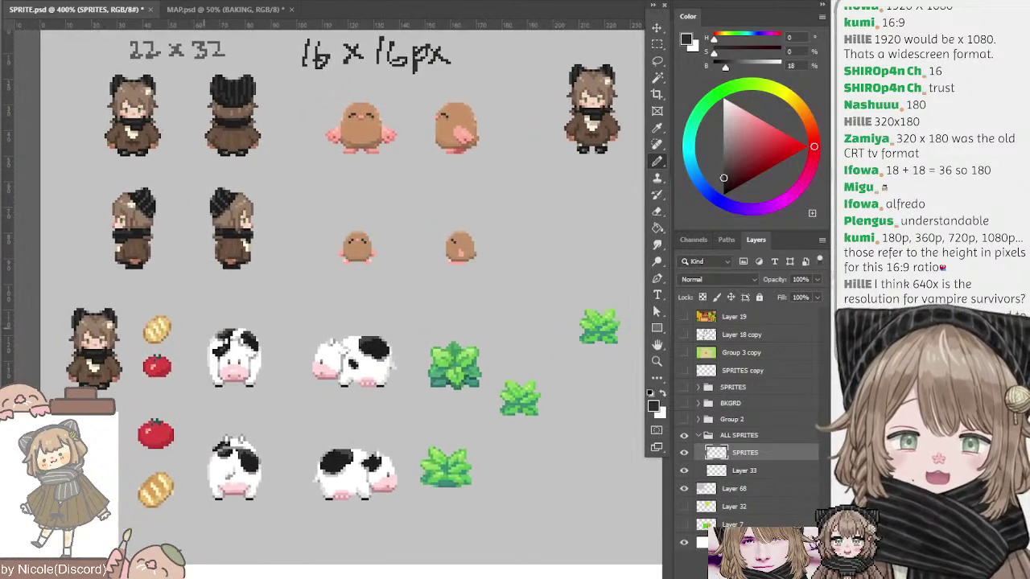
drag(204, 324, 260, 340)
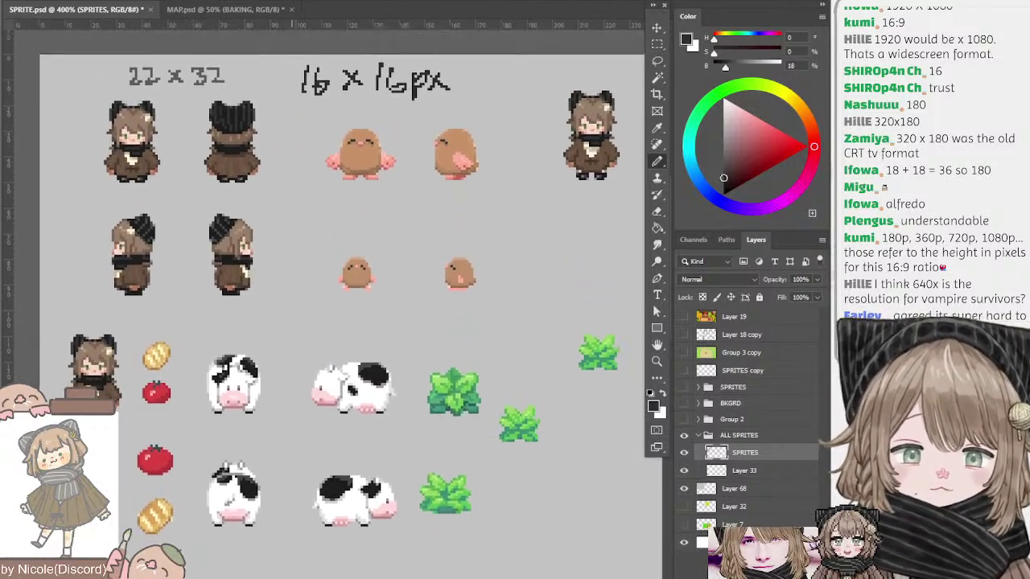
scroll(322, 306, up, 2)
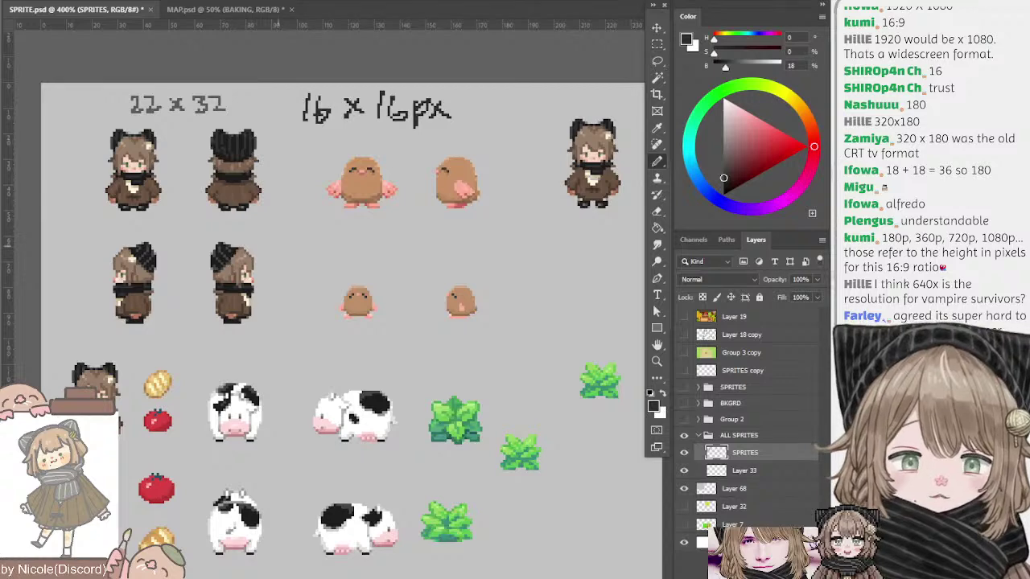
- Try several curved Pencil strokes between the side-view characters and the small mole, undoing each one
drag(295, 239, 269, 266)
mouse_move(267, 247)
mouse_down()
mouse_move(270, 267)
mouse_move(305, 247)
mouse_move(306, 279)
mouse_up()
key(ctrl+z)
key(ctrl+z)
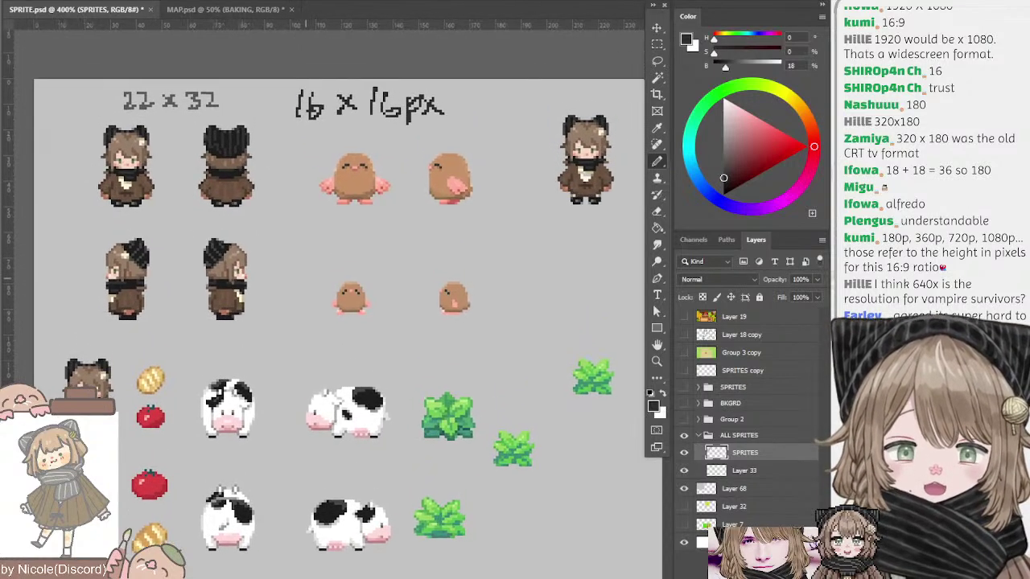
mouse_move(319, 219)
mouse_down()
mouse_move(282, 251)
mouse_move(360, 252)
mouse_up()
key(ctrl+z)
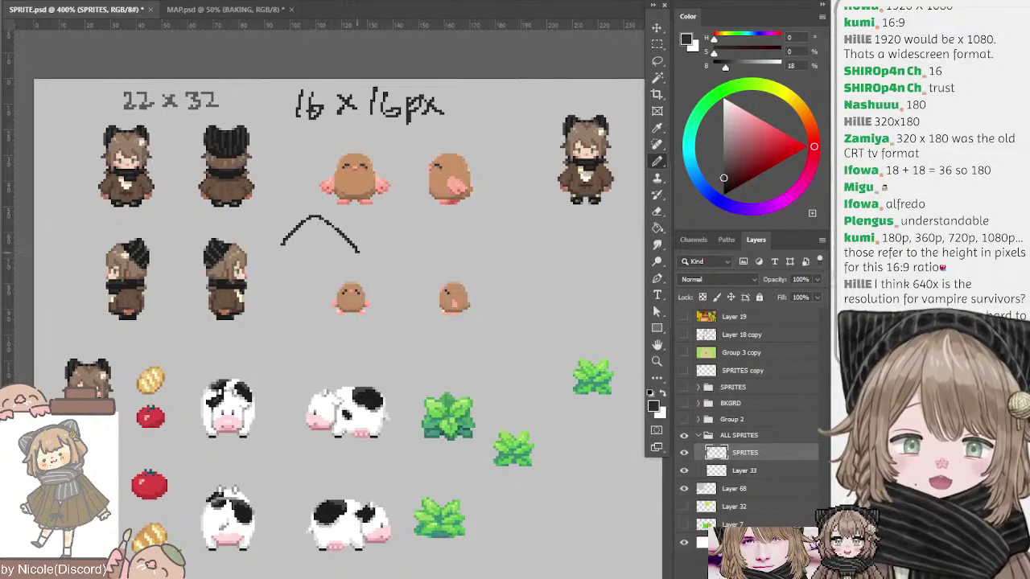
key(ctrl+z)
mouse_move(272, 244)
mouse_down()
mouse_move(314, 215)
mouse_move(299, 214)
mouse_move(348, 237)
mouse_up()
key(ctrl+z)
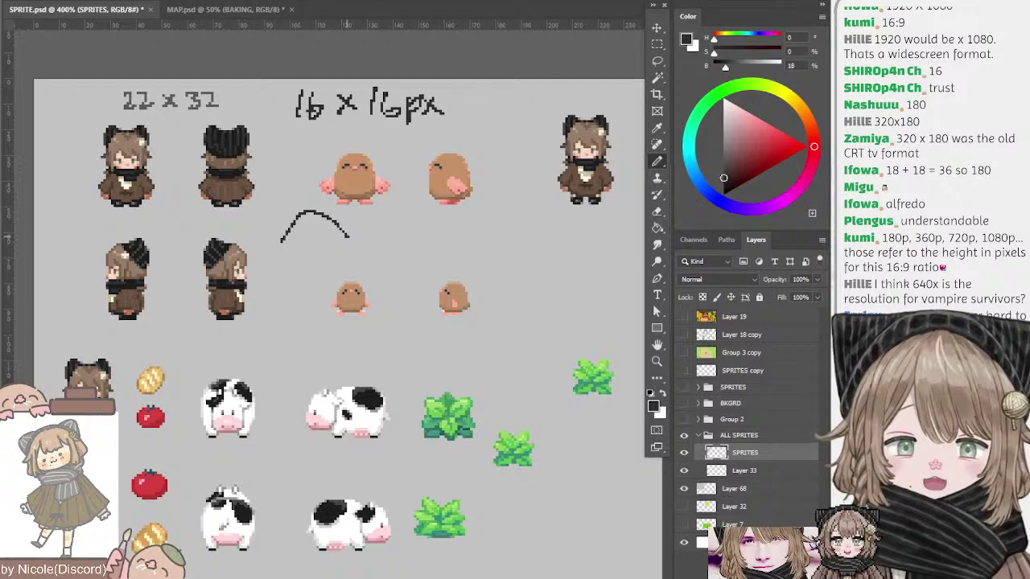
key(ctrl+z)
- Draw a double-lined arch outline beside the small front-facing mole, undoing unsatisfactory strokes along the way
mouse_move(274, 249)
mouse_down()
mouse_move(351, 242)
mouse_move(354, 264)
mouse_move(282, 312)
mouse_move(336, 269)
mouse_move(340, 300)
mouse_up()
key(ctrl+z)
key(ctrl+z)
mouse_move(290, 320)
mouse_down()
mouse_move(290, 307)
mouse_move(337, 297)
mouse_move(315, 241)
mouse_move(338, 277)
mouse_up()
key(ctrl+z)
key(ctrl+z)
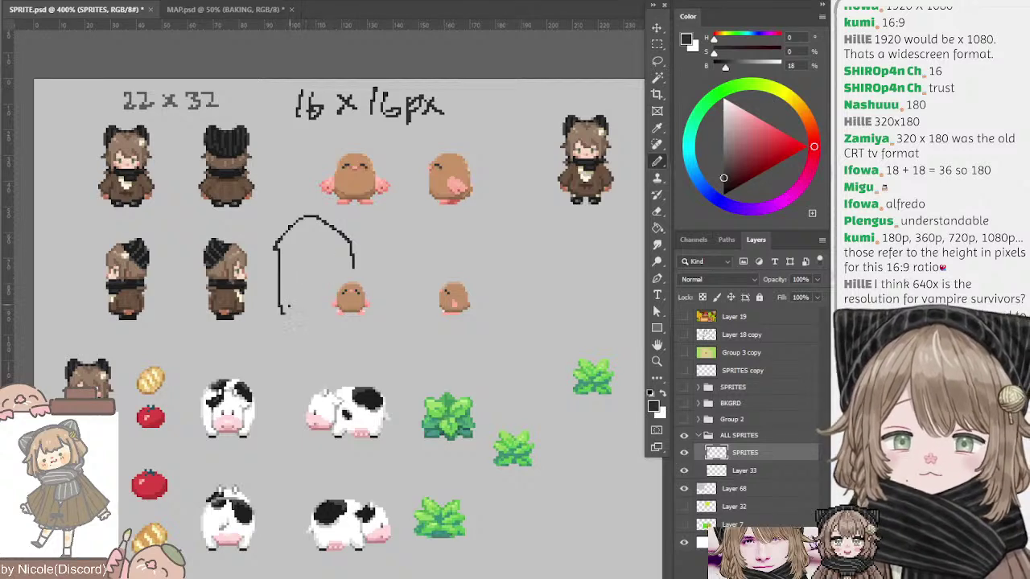
mouse_move(290, 309)
mouse_down()
mouse_move(354, 269)
mouse_move(346, 275)
mouse_up()
key(e)
key(b)
key(ctrl+z)
key(shift+b)
key(ctrl+z)
key(ctrl+z)
key(ctrl+z)
key(ctrl+z)
key(ctrl+z)
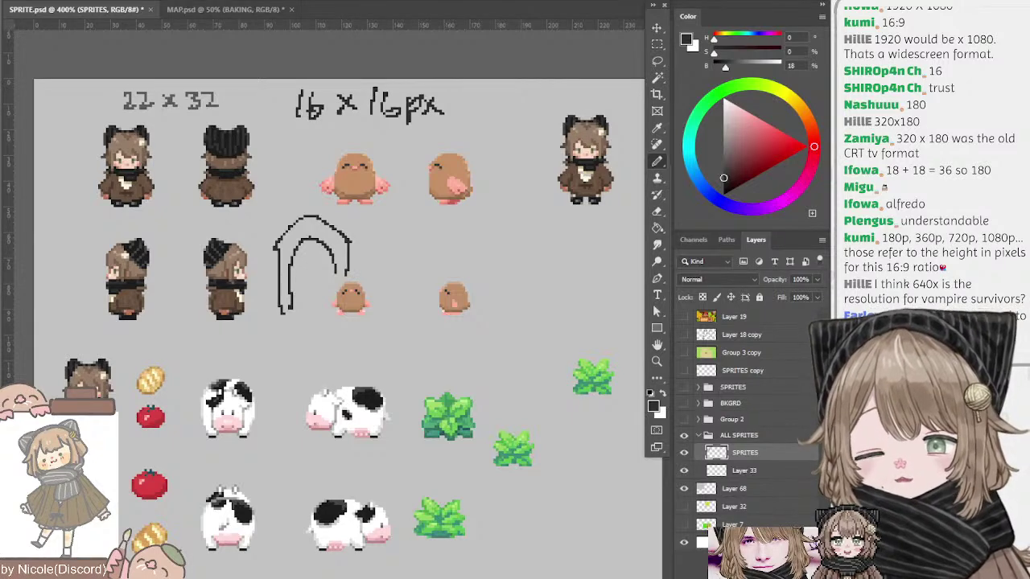
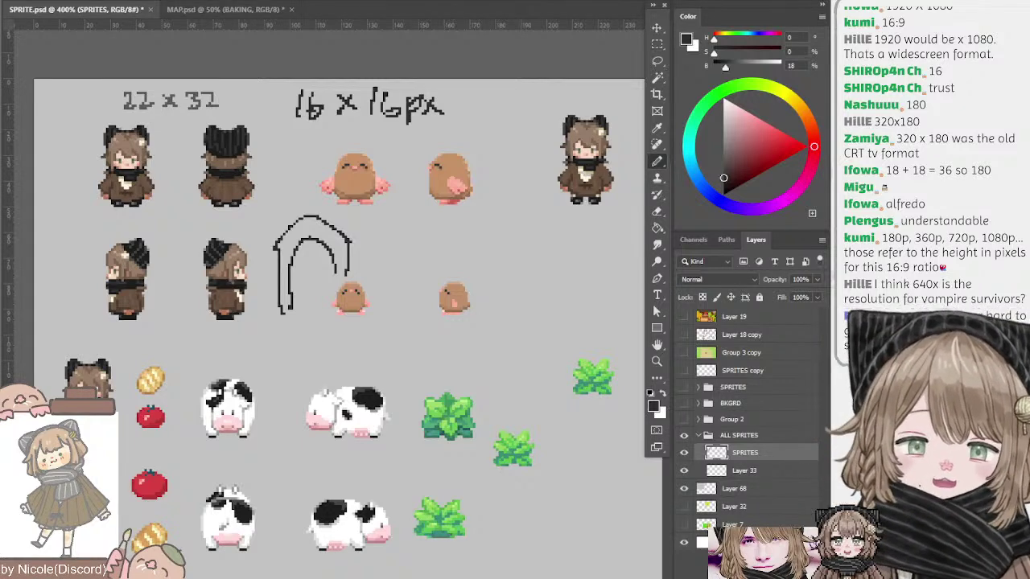
- Sample the dark tone from the upper side-view cow's patch as the drawing colour
key(ctrl+minus)
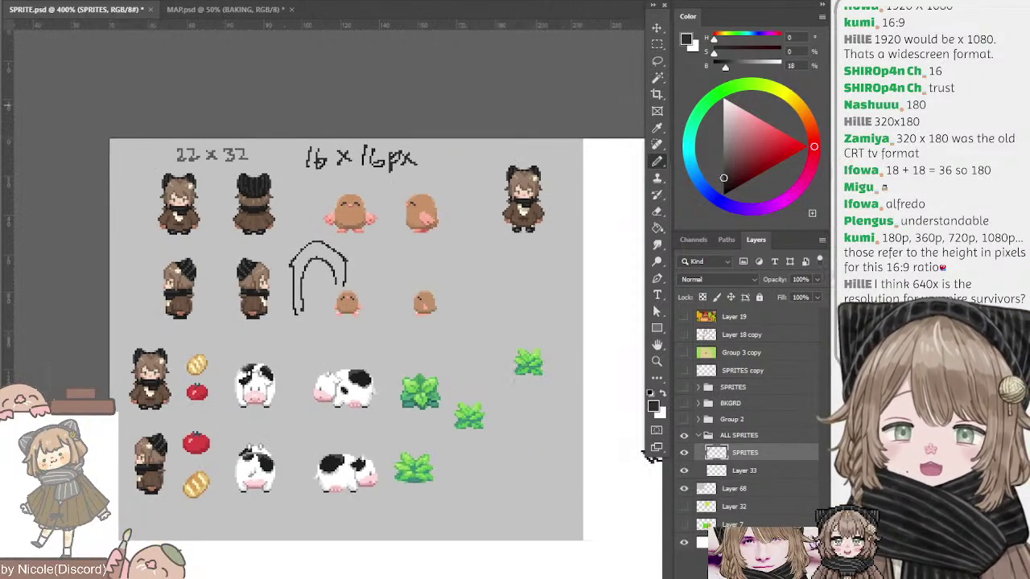
drag(263, 219, 167, 141)
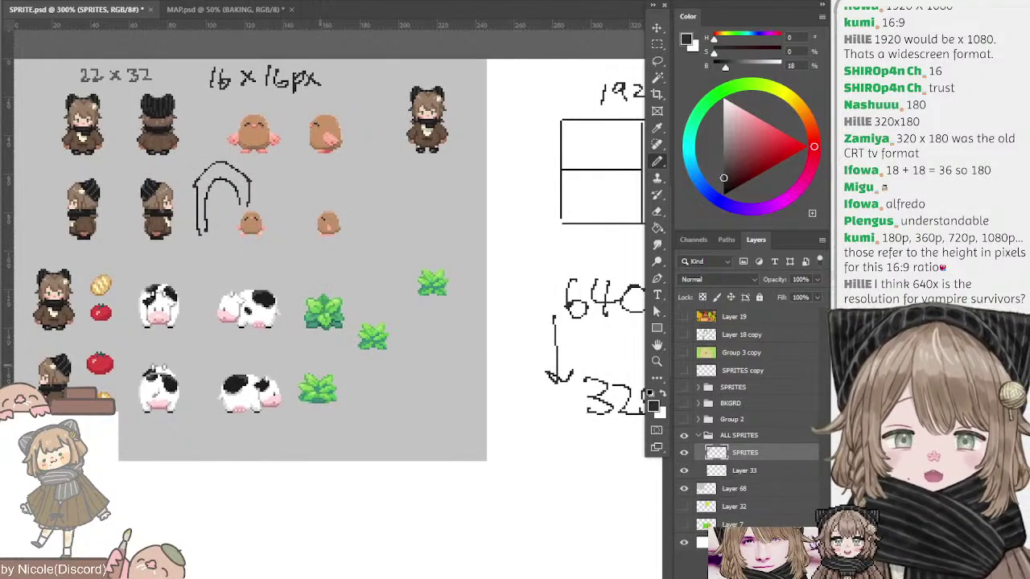
drag(285, 320, 315, 254)
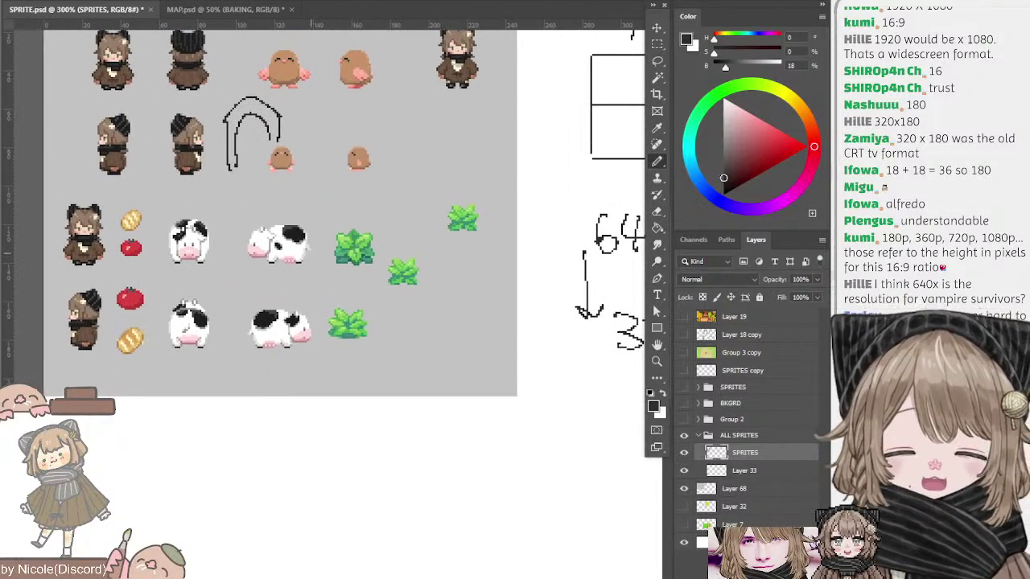
alt+click(298, 234)
- Try arch-like strokes with the Brush and the Pencil on the white area below the grey sheet
scroll(321, 242, down, 5)
scroll(322, 241, right, 1)
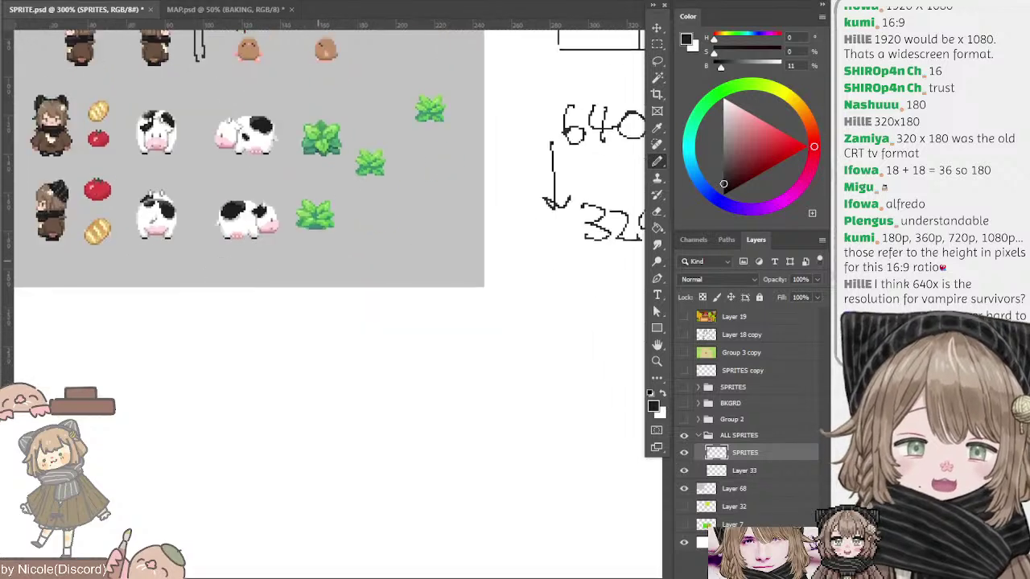
drag(287, 357, 356, 352)
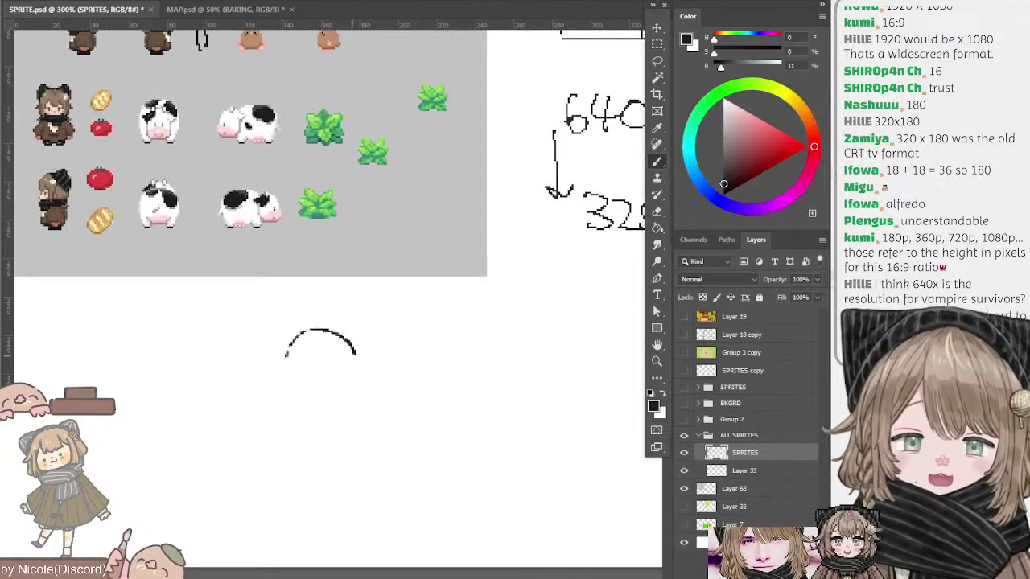
key(ctrl+z)
key(shift+b)
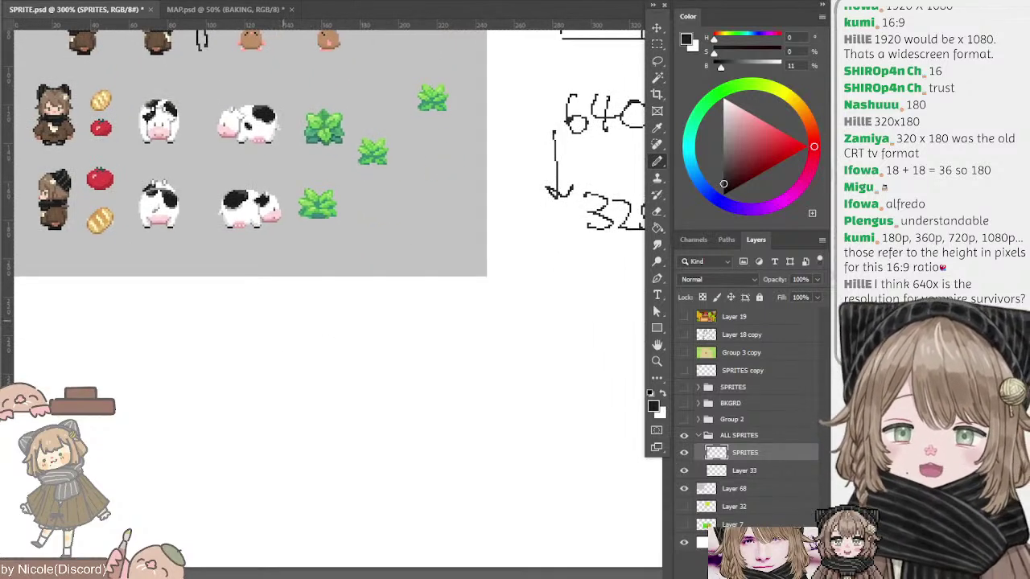
mouse_move(272, 332)
mouse_down()
mouse_move(303, 371)
mouse_move(272, 340)
mouse_move(274, 372)
mouse_move(282, 320)
mouse_move(267, 385)
mouse_move(275, 328)
mouse_move(289, 329)
mouse_move(250, 354)
mouse_move(274, 331)
mouse_move(296, 326)
mouse_move(302, 374)
mouse_move(343, 347)
mouse_move(318, 359)
mouse_up()
key(ctrl+z)
key(ctrl+z)
key(ctrl+z)
key(ctrl+z)
key(ctrl+z)
- Draw a vertical stroke beside a P-shaped curve on the white area below the grey sheet
drag(314, 379, 316, 347)
mouse_move(413, 330)
mouse_down()
mouse_move(392, 342)
mouse_move(278, 336)
mouse_move(354, 311)
mouse_move(393, 423)
mouse_move(472, 539)
mouse_move(272, 305)
mouse_up()
mouse_move(347, 322)
mouse_down()
mouse_move(381, 323)
mouse_move(348, 322)
mouse_move(330, 352)
mouse_move(338, 309)
mouse_move(335, 337)
mouse_move(316, 341)
mouse_move(434, 410)
mouse_move(462, 337)
mouse_move(440, 415)
mouse_move(404, 409)
mouse_move(348, 345)
mouse_up()
key(ctrl+z)
key(ctrl+z)
key(ctrl+z)
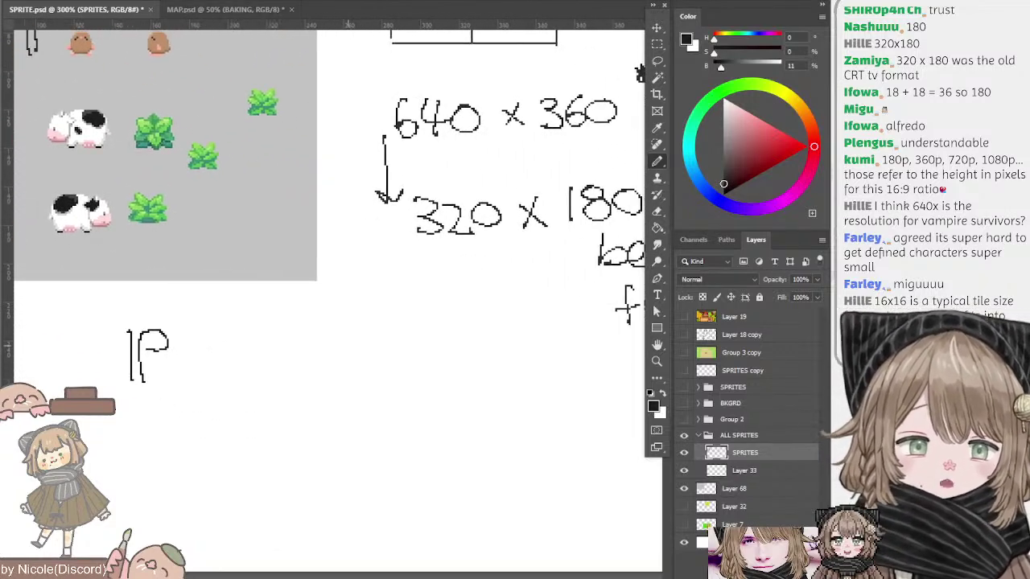
- Erase the double-lined arch beside the small front-facing mole
scroll(628, 306, left, 4)
scroll(628, 306, up, 2)
scroll(627, 306, left, 4)
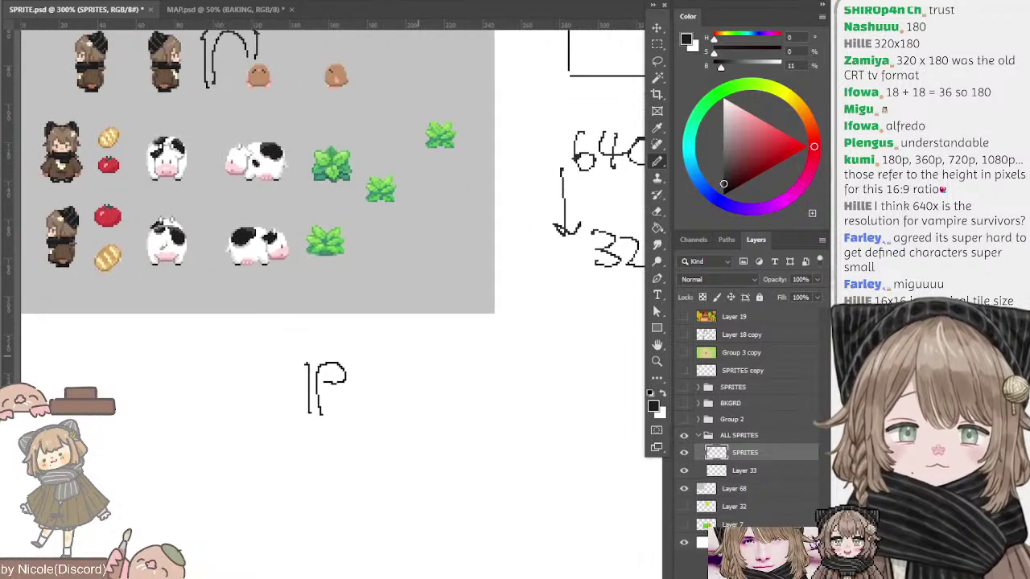
scroll(331, 290, up, 1)
drag(463, 290, 457, 319)
drag(391, 273, 421, 385)
key(e)
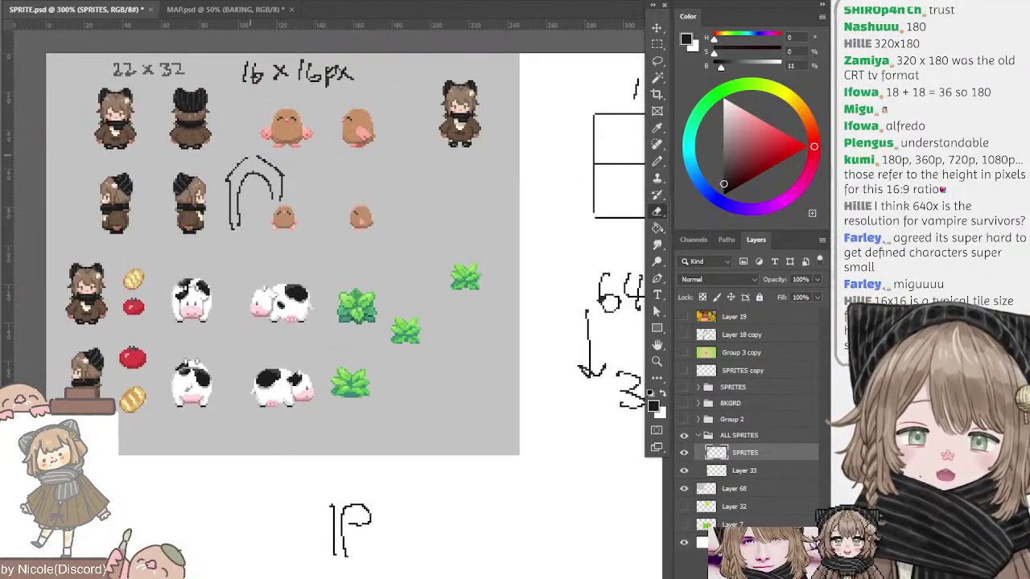
mouse_move(250, 157)
mouse_down()
mouse_move(231, 225)
mouse_move(251, 173)
mouse_move(272, 198)
mouse_up()
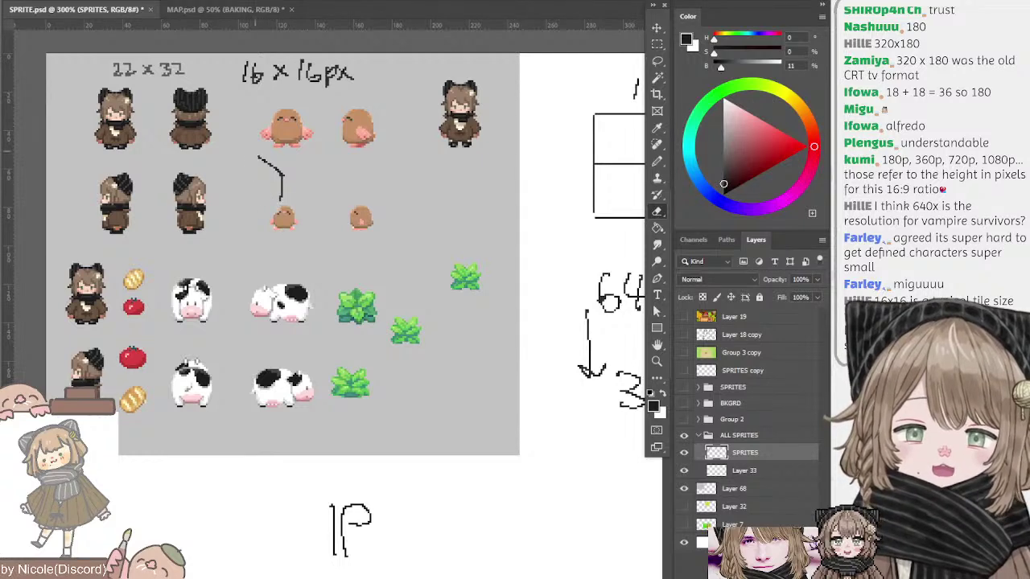
mouse_move(259, 157)
mouse_down()
mouse_move(281, 184)
mouse_move(283, 219)
mouse_move(266, 162)
mouse_move(229, 178)
mouse_move(230, 213)
mouse_move(268, 174)
mouse_up()
key(ctrl+z)
key(ctrl+z)
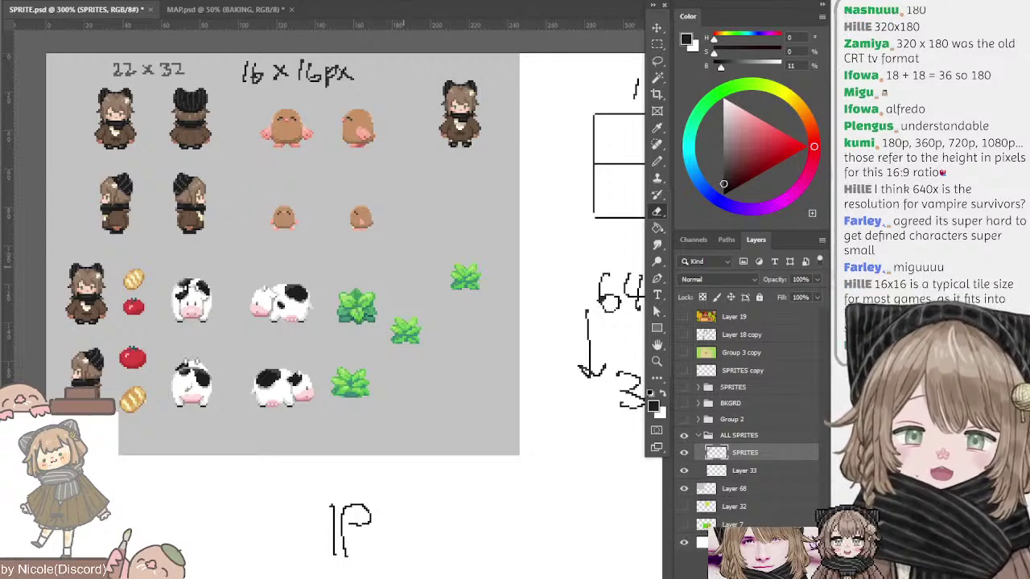
- Erase the vertical stroke and P-shaped curve below the grey sheet
mouse_move(403, 267)
mouse_down()
mouse_move(412, 291)
mouse_move(401, 287)
mouse_up()
key(b)
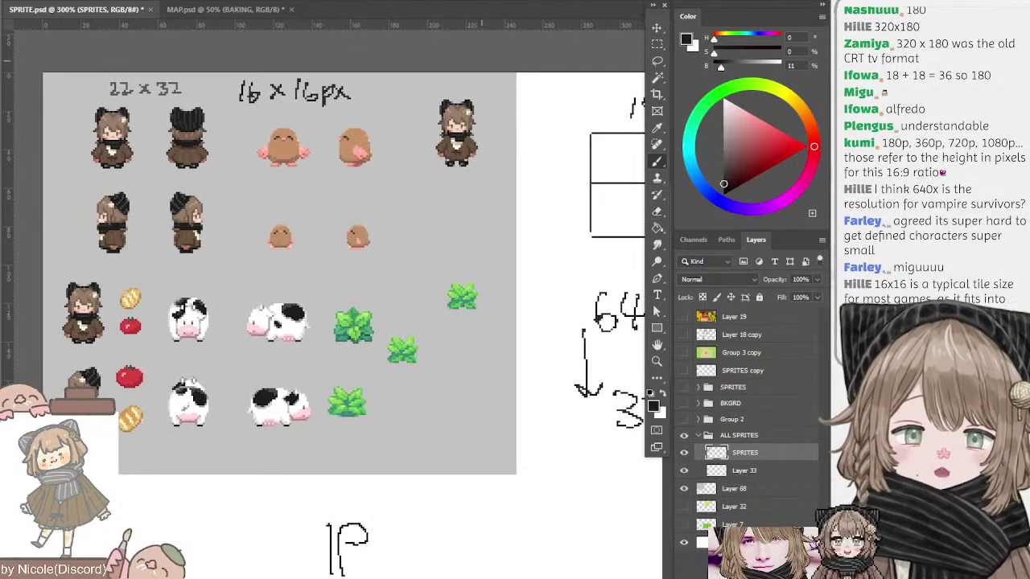
drag(344, 221, 306, 165)
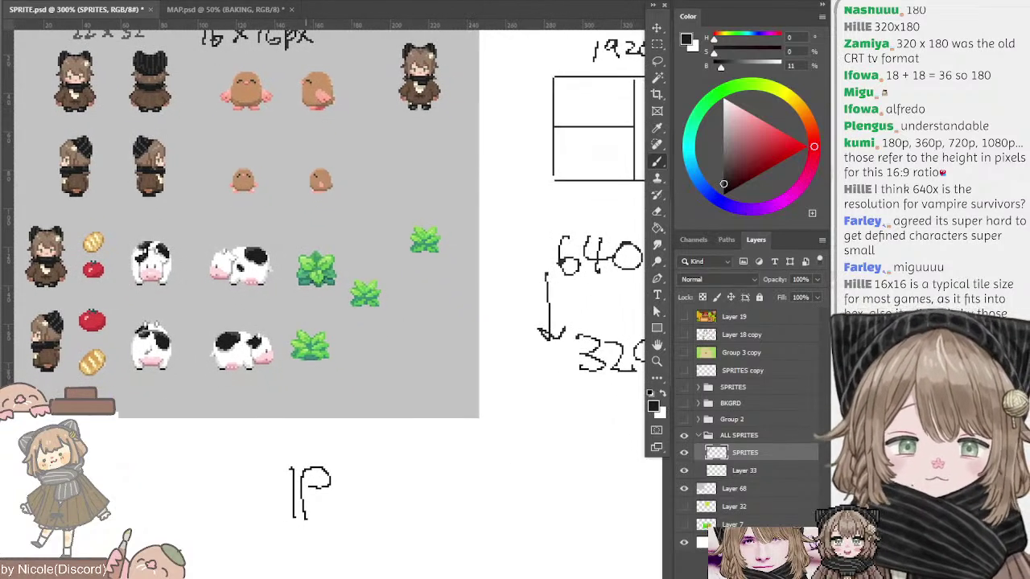
key(e)
mouse_move(293, 468)
mouse_down()
mouse_move(293, 518)
mouse_move(325, 488)
mouse_move(307, 488)
mouse_move(306, 520)
mouse_up()
mouse_move(312, 282)
mouse_down()
mouse_move(376, 374)
mouse_move(343, 353)
mouse_move(385, 369)
mouse_up()
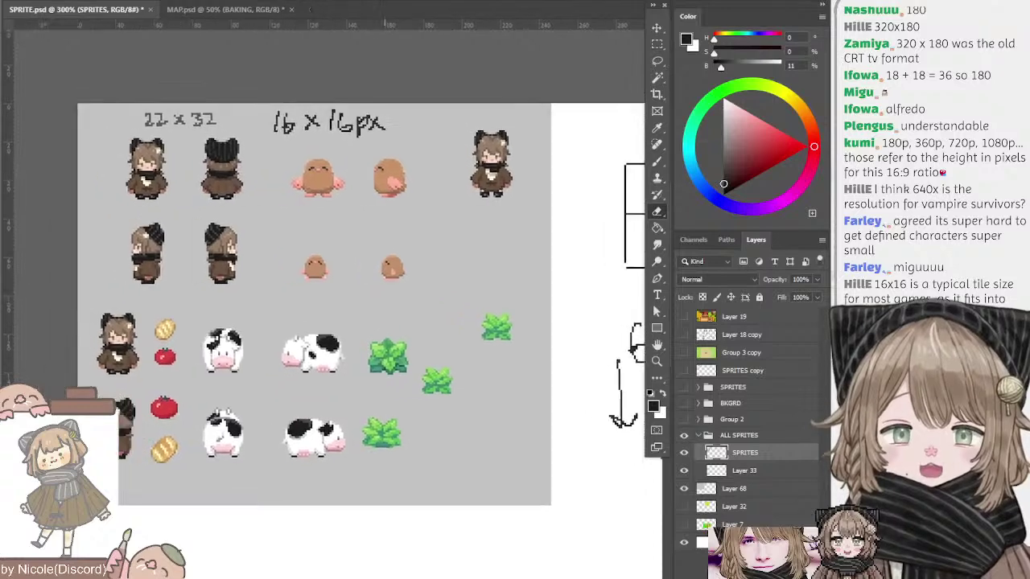
drag(622, 420, 631, 410)
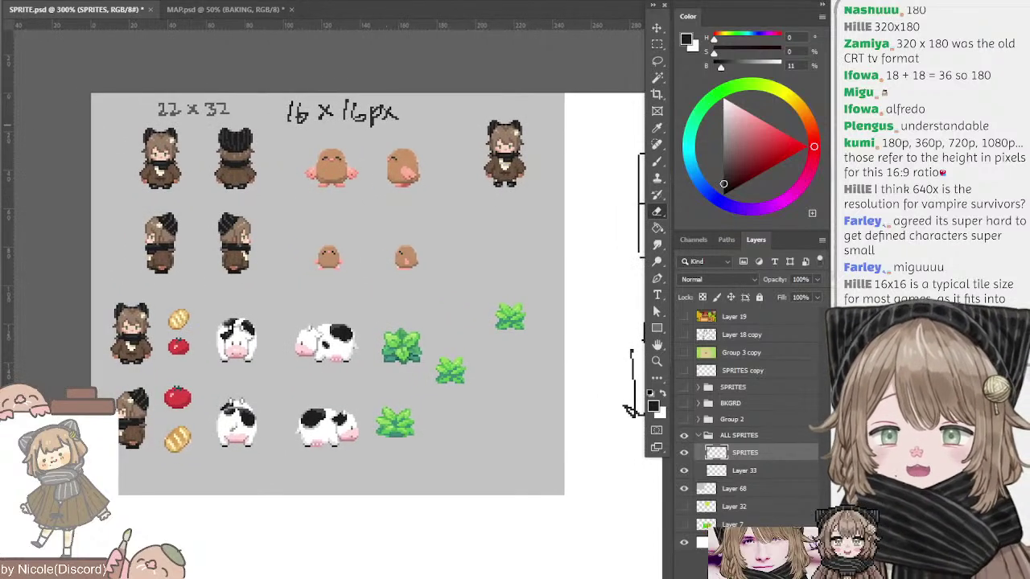
- Draw a small diagonal Pencil arrow pointing at the front-facing cow and undo it
key(ctrl+plus)
drag(174, 255, 215, 173)
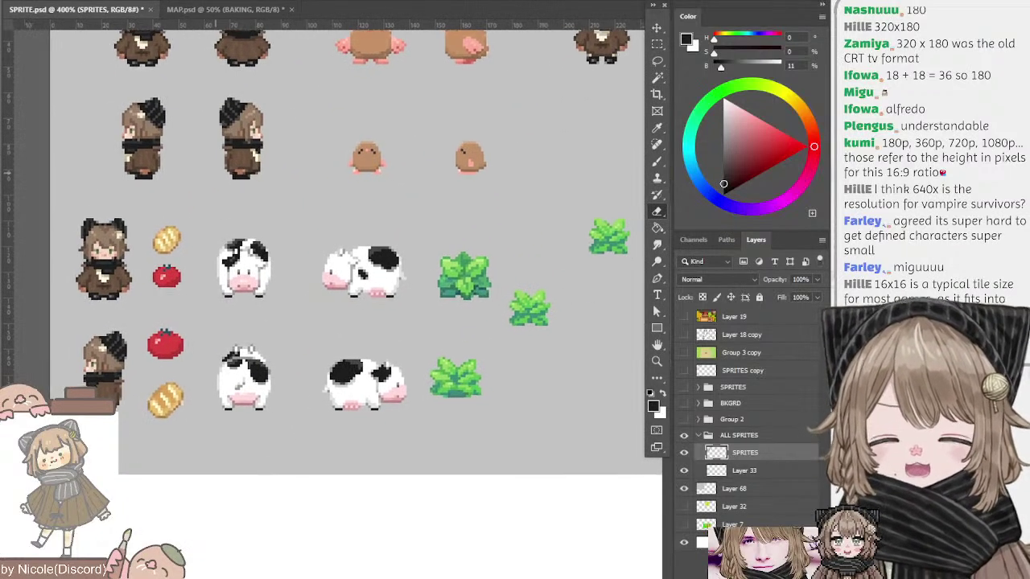
key(b)
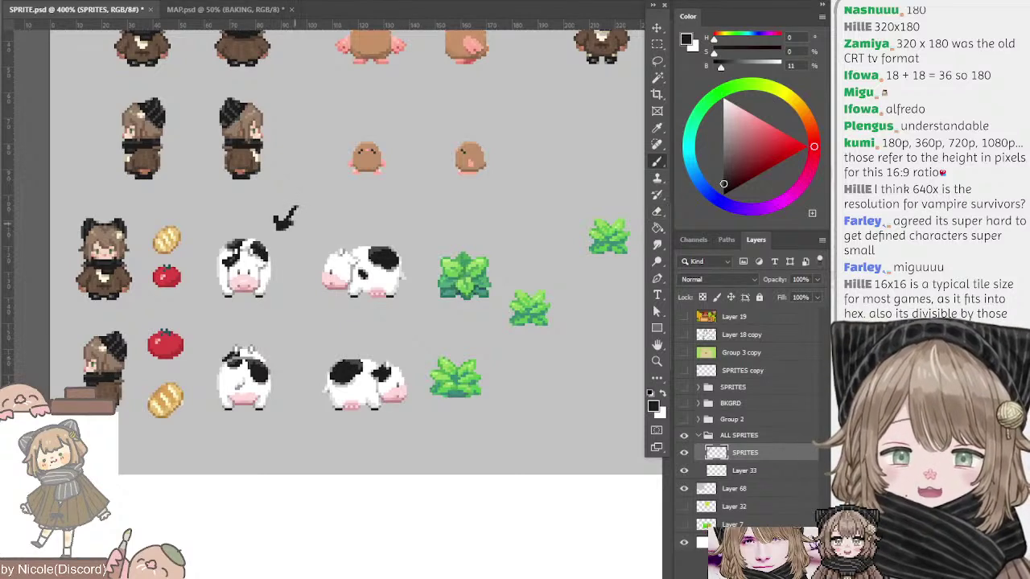
key(ctrl+z)
key(ctrl+z)
key(shift+b)
drag(307, 205, 288, 230)
mouse_move(283, 215)
mouse_down()
mouse_move(288, 231)
mouse_move(299, 227)
mouse_up()
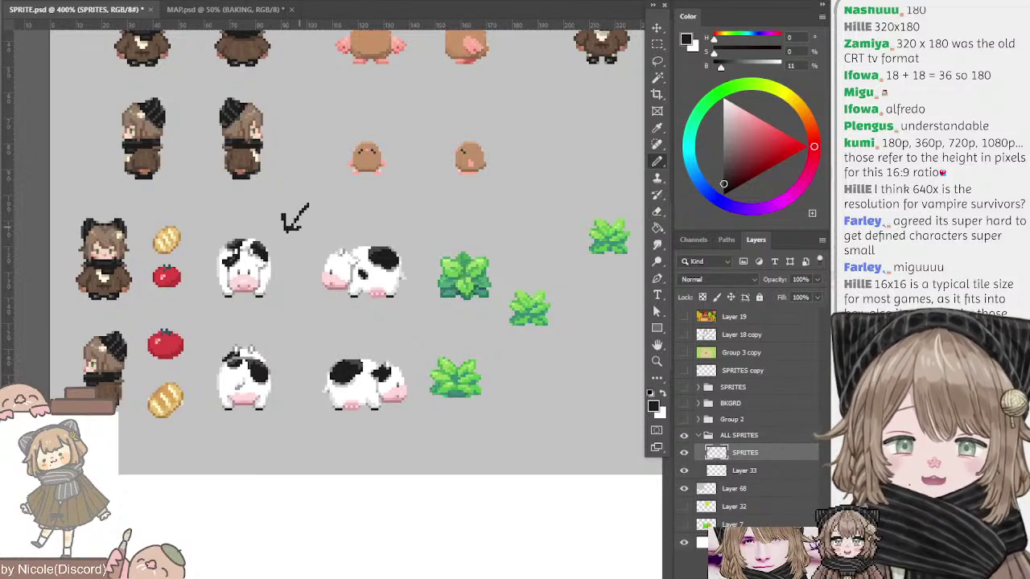
key(ctrl+z)
- Draw a diagonal arrow with a filled tip pointing towards the lower bread sprite and undo it
mouse_move(353, 281)
mouse_down()
mouse_move(378, 378)
mouse_move(356, 279)
mouse_up()
mouse_move(219, 473)
mouse_down()
mouse_move(188, 435)
mouse_move(229, 496)
mouse_up()
key(ctrl+z)
mouse_move(197, 431)
mouse_down()
mouse_move(186, 447)
mouse_move(214, 443)
mouse_up()
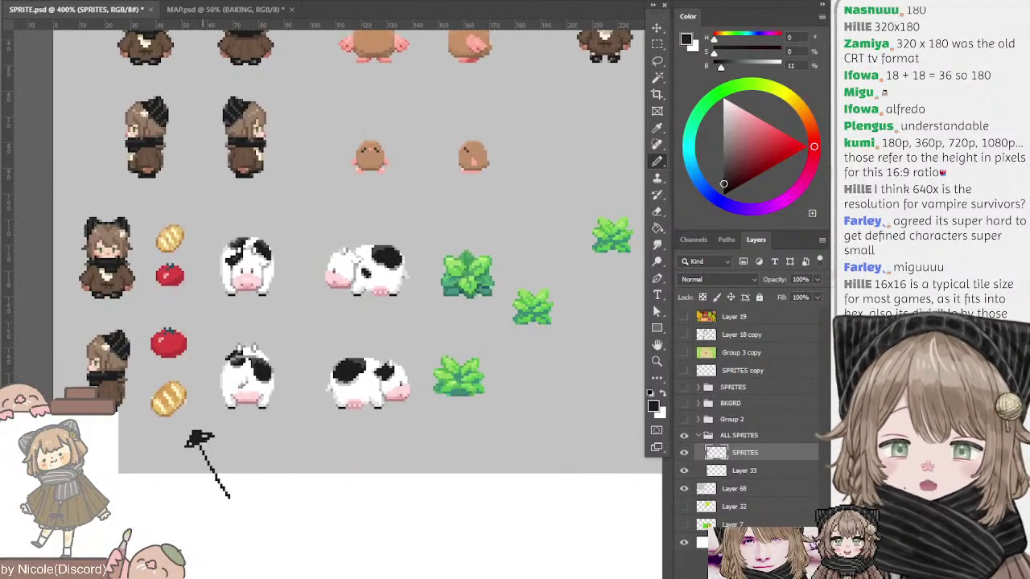
key(ctrl+z)
key(ctrl+z)
key(ctrl+z)
drag(264, 202, 185, 296)
key(ctrl+minus)
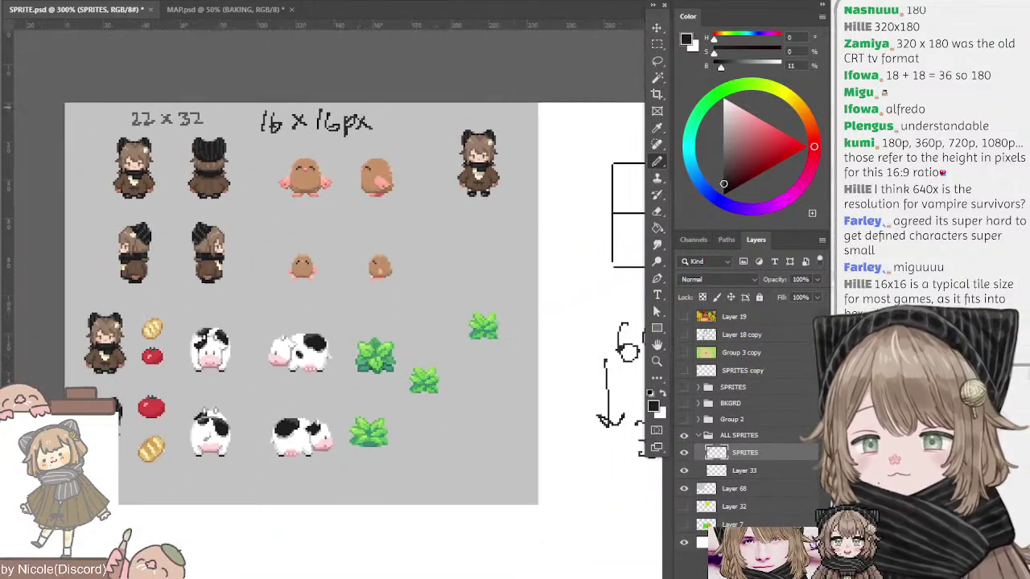
drag(137, 238, 146, 214)
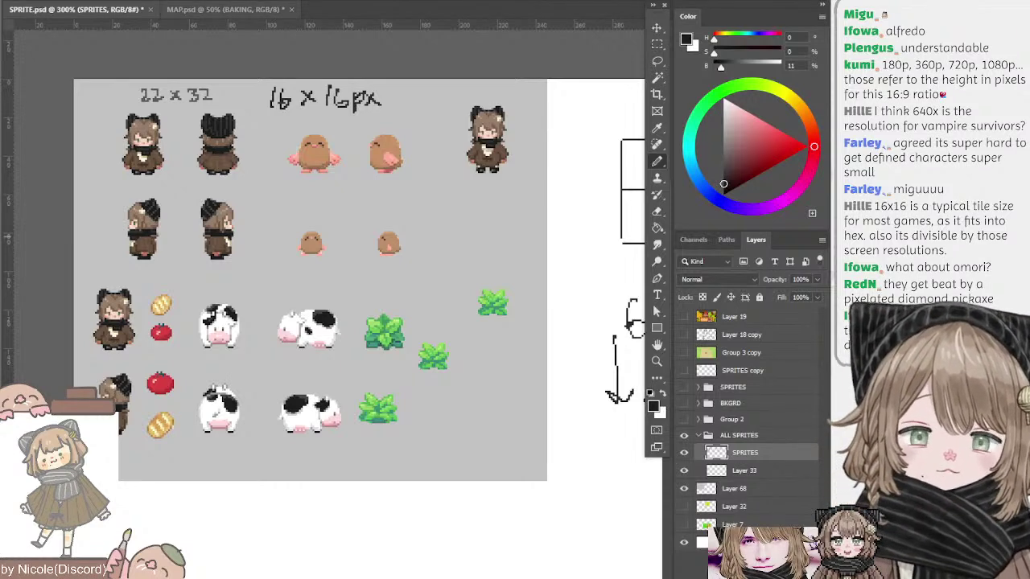
- Switch to MAP.psd, paste the Vampire Survivors screenshot in the BAKING group, and scale it down to the canvas width
key(ctrl+Tab)
key(ctrl+v)
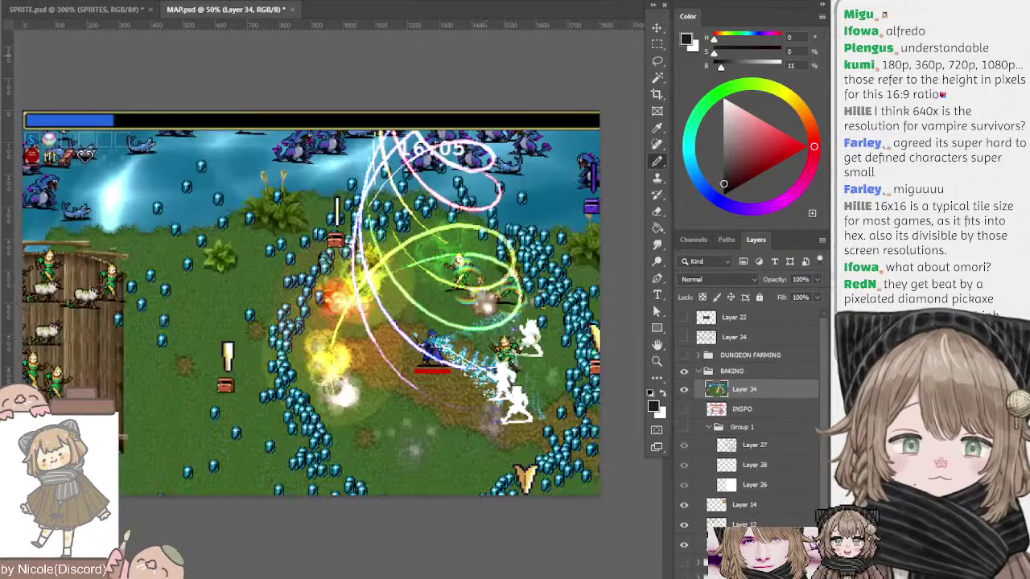
key(v)
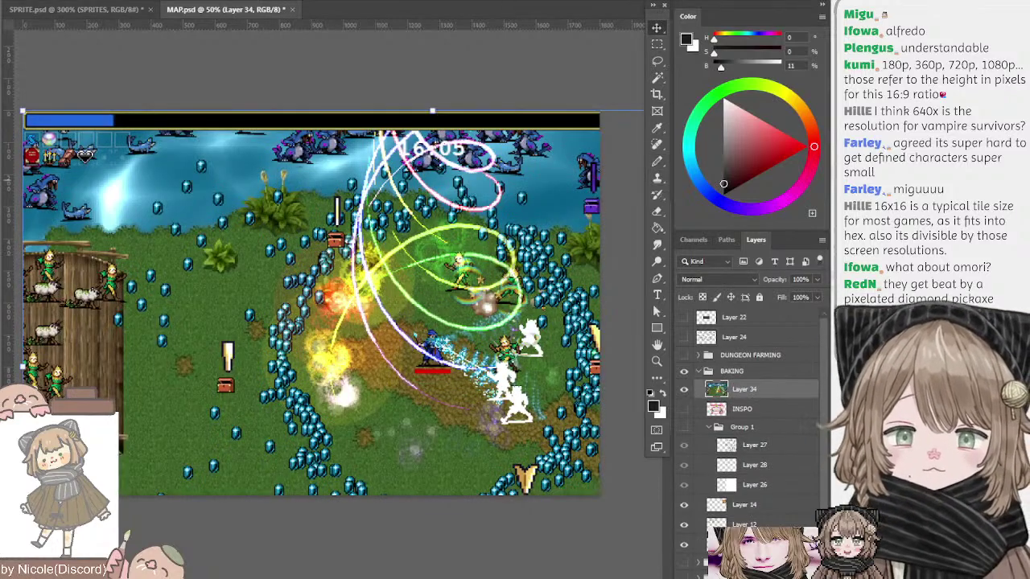
key(ctrl+minus)
drag(367, 274, 284, 202)
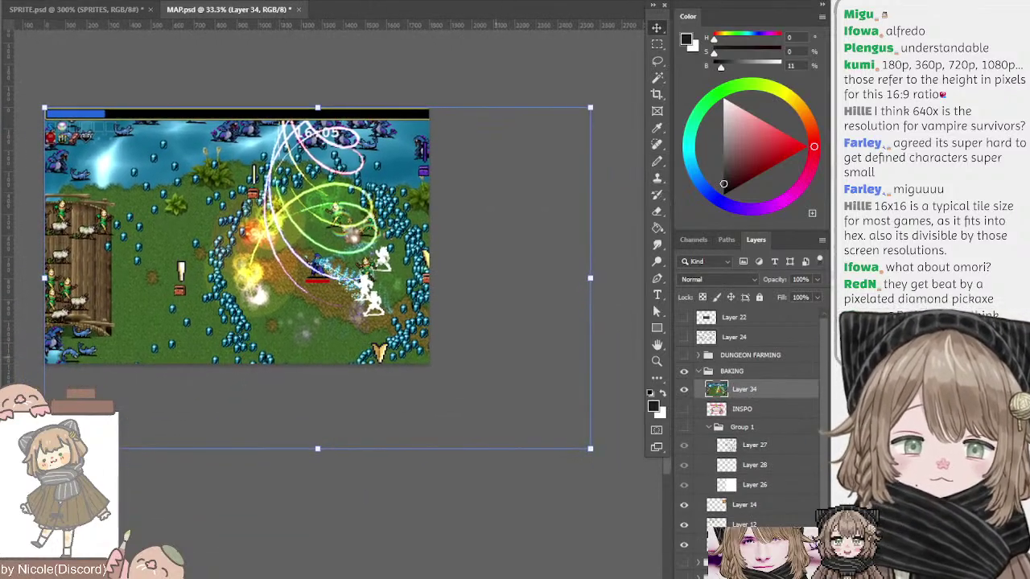
drag(591, 449, 438, 332)
key(Return)
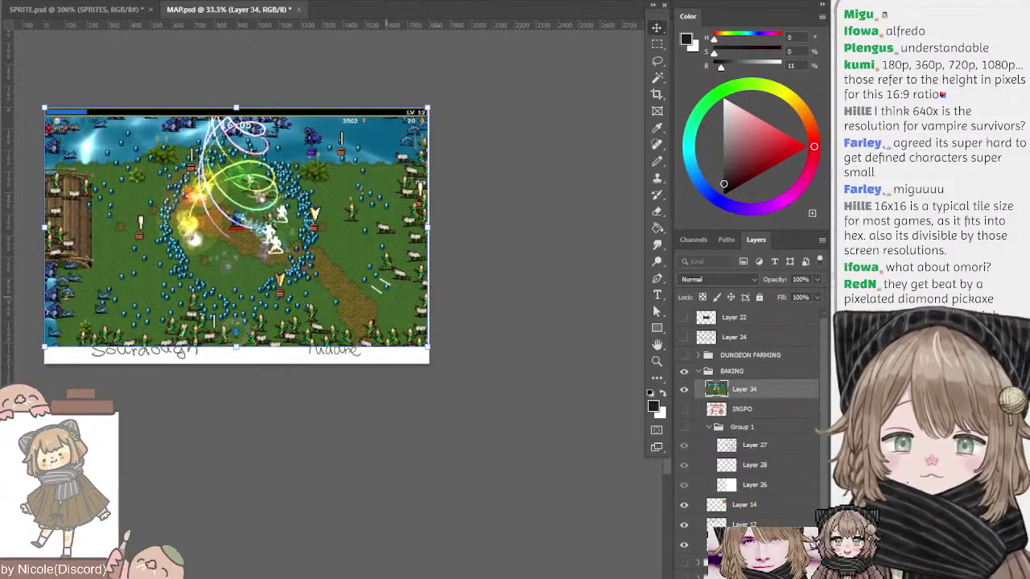
- Examine the Vampire Survivors screenshot up close, from the crowded enemies and gems to the player character in the middle
key(ctrl+plus)
key(ctrl+plus)
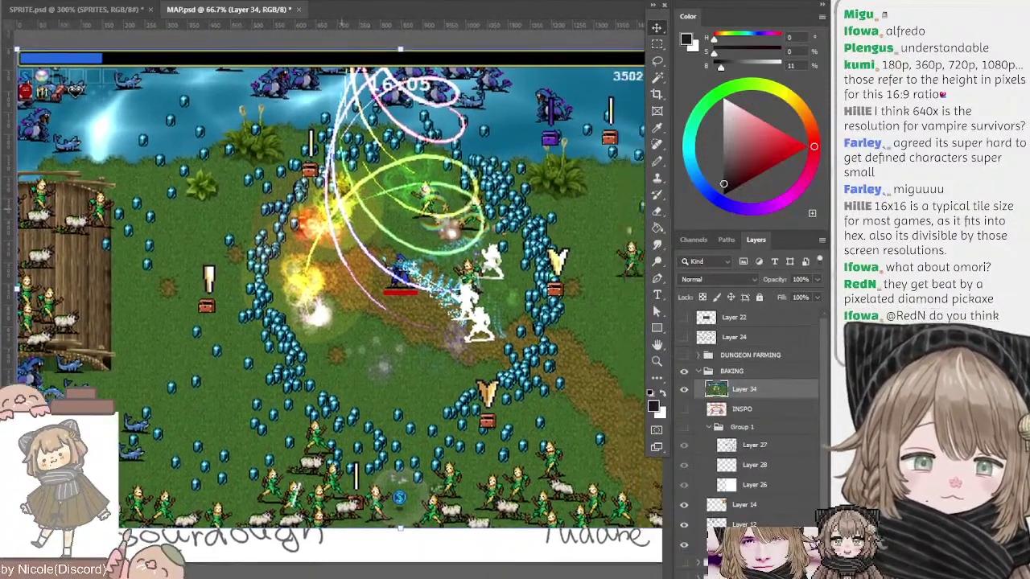
drag(342, 209, 266, 195)
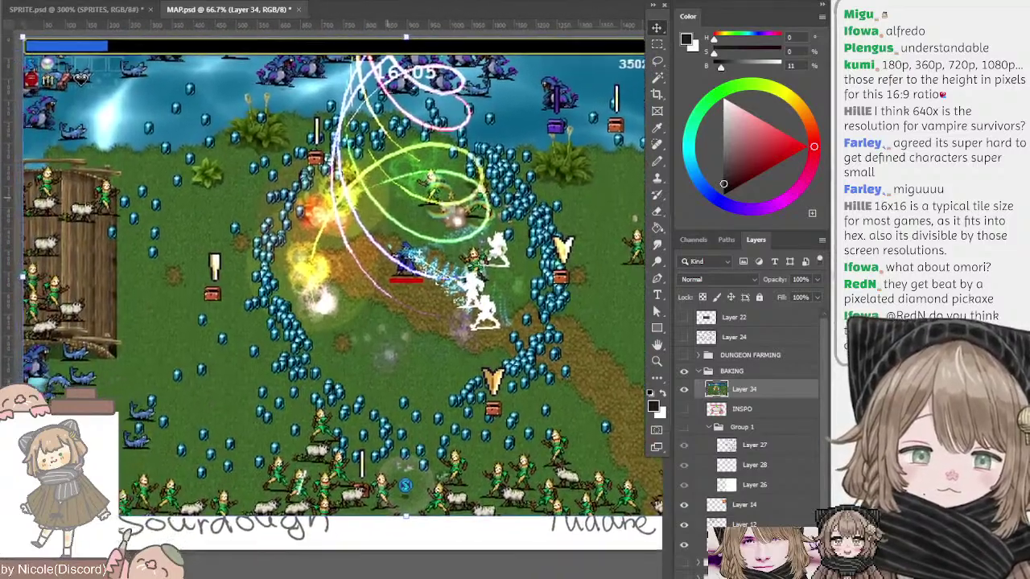
drag(387, 197, 198, 222)
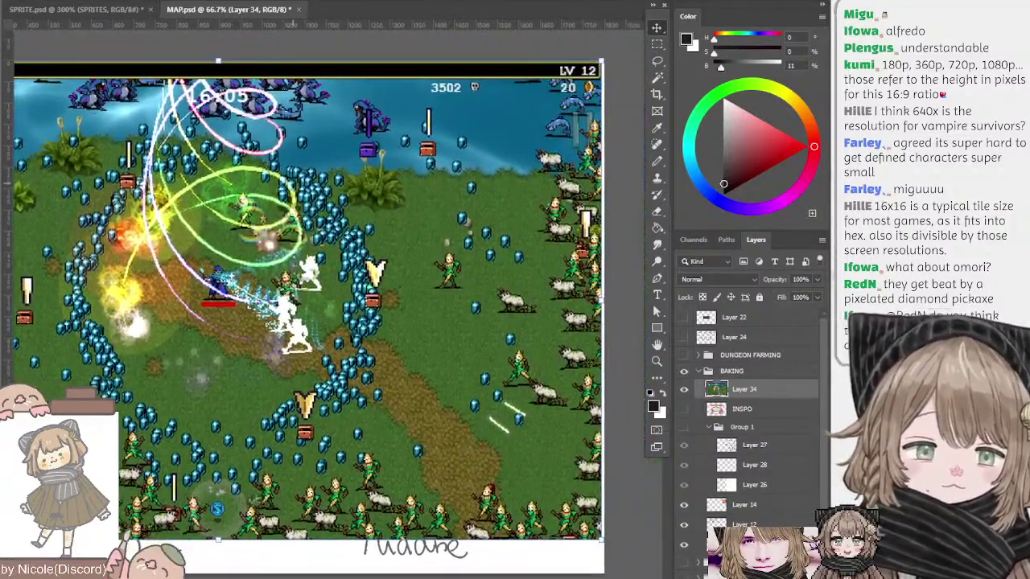
drag(293, 183, 410, 162)
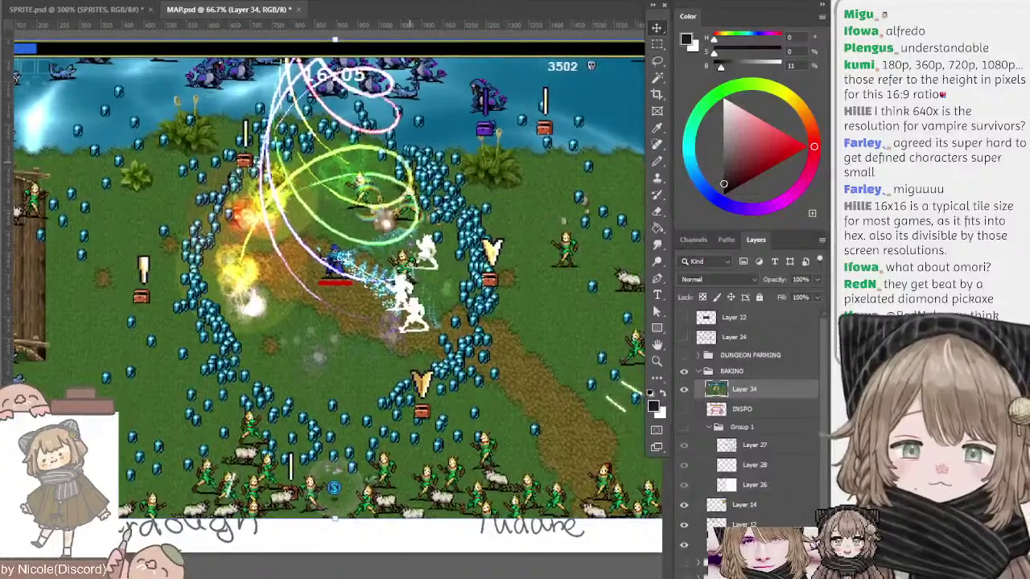
drag(225, 306, 258, 282)
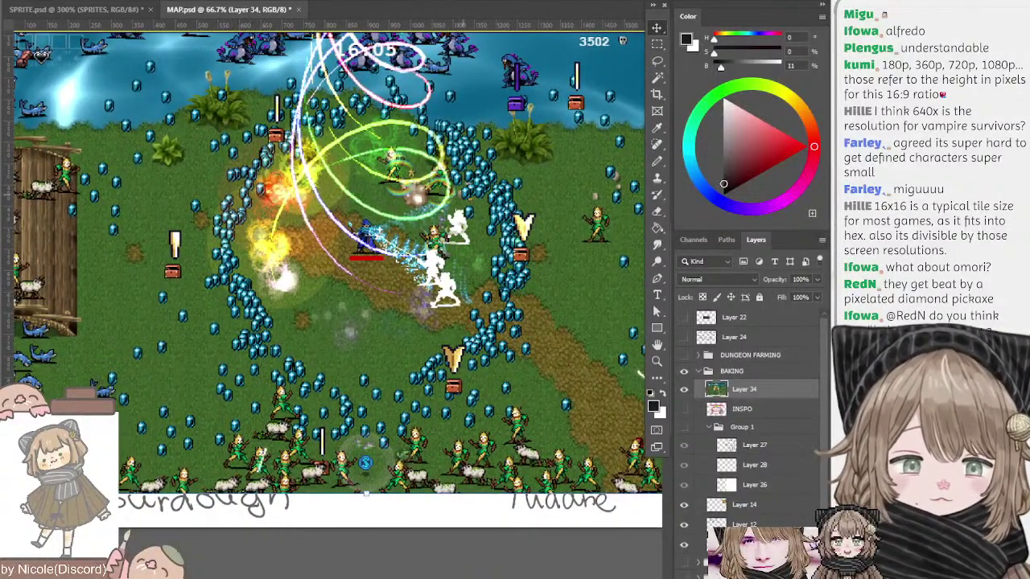
drag(283, 218, 228, 255)
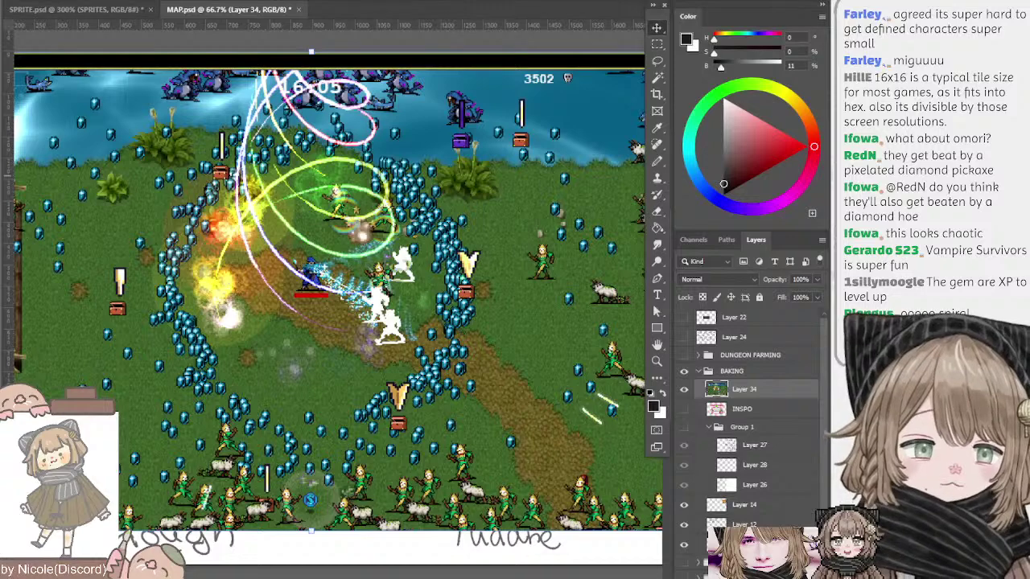
- Paste the OMORI battle screenshot over the Vampire Survivors image and look over its character portraits and bunny enemy
key(ctrl+v)
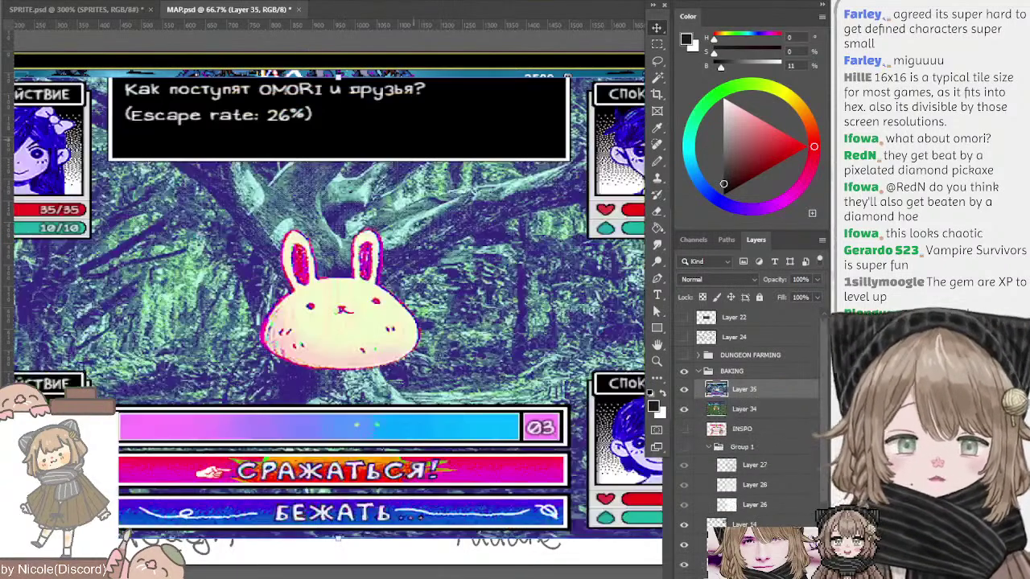
drag(114, 187, 215, 185)
scroll(338, 290, down, 3)
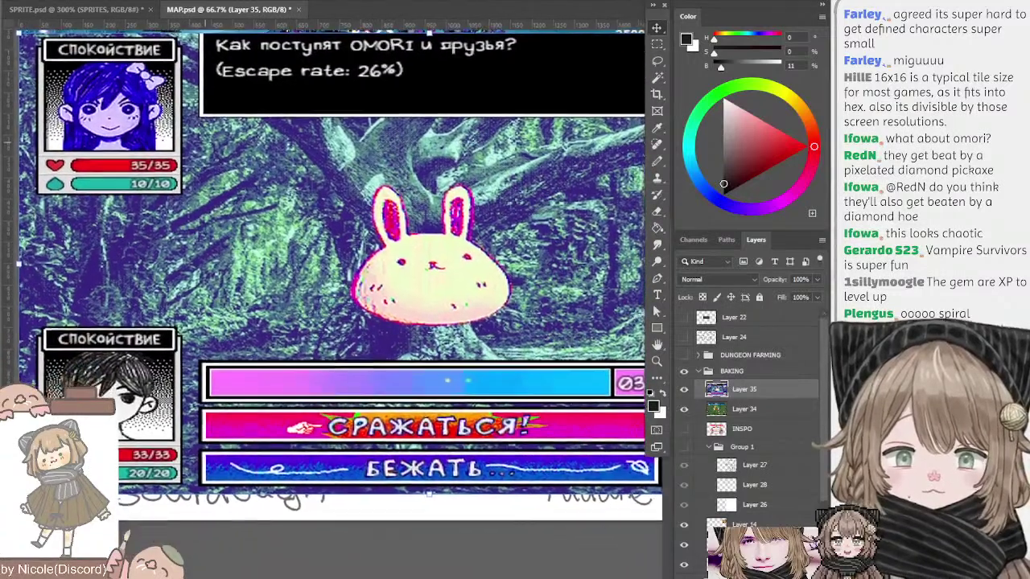
scroll(338, 273, right, 5)
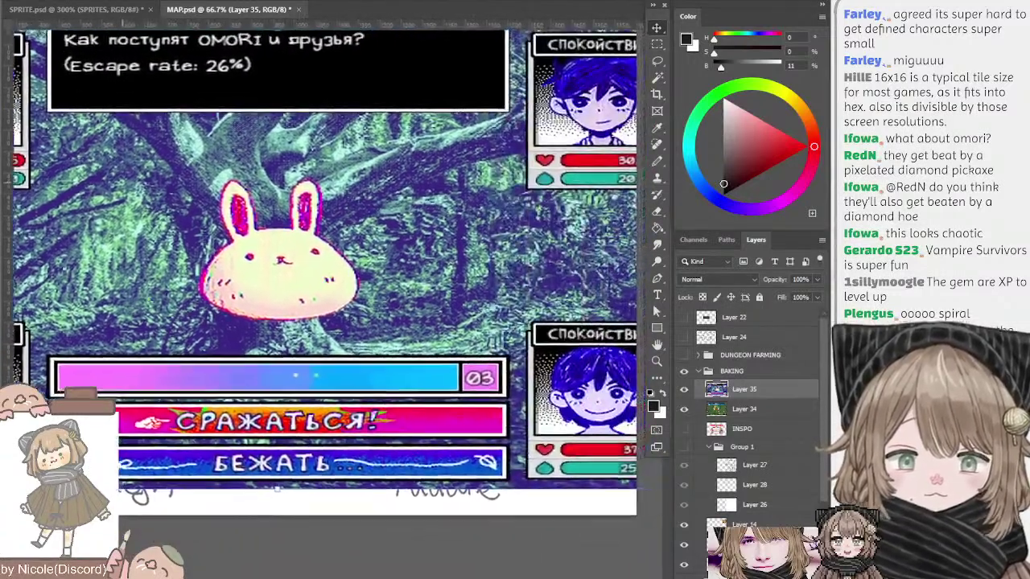
scroll(337, 273, up, 1)
drag(211, 165, 261, 172)
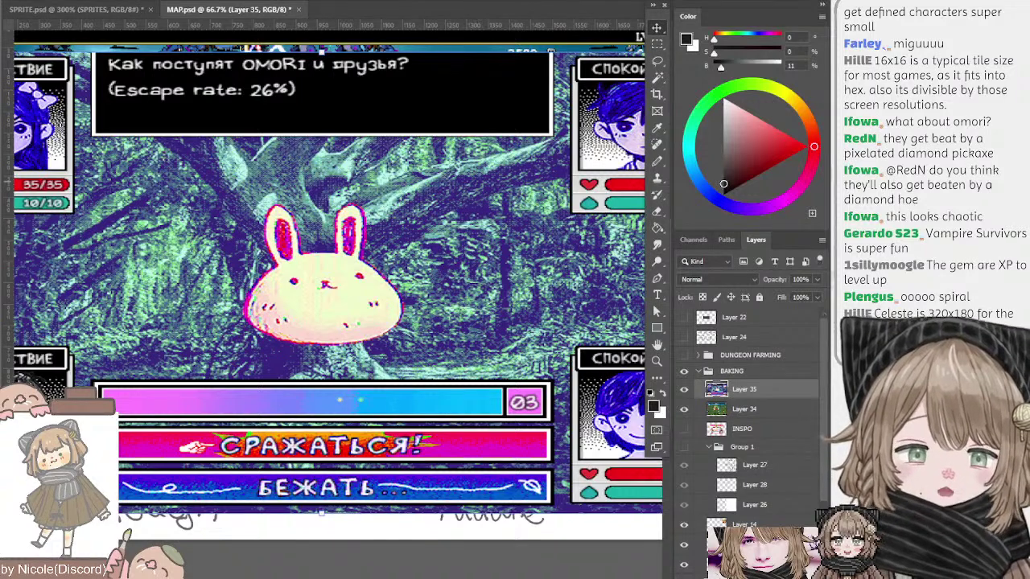
- Paste the OMORI picnic map screenshot above the battle image and enlarge it proportionally to about the canvas height
key(ctrl+v)
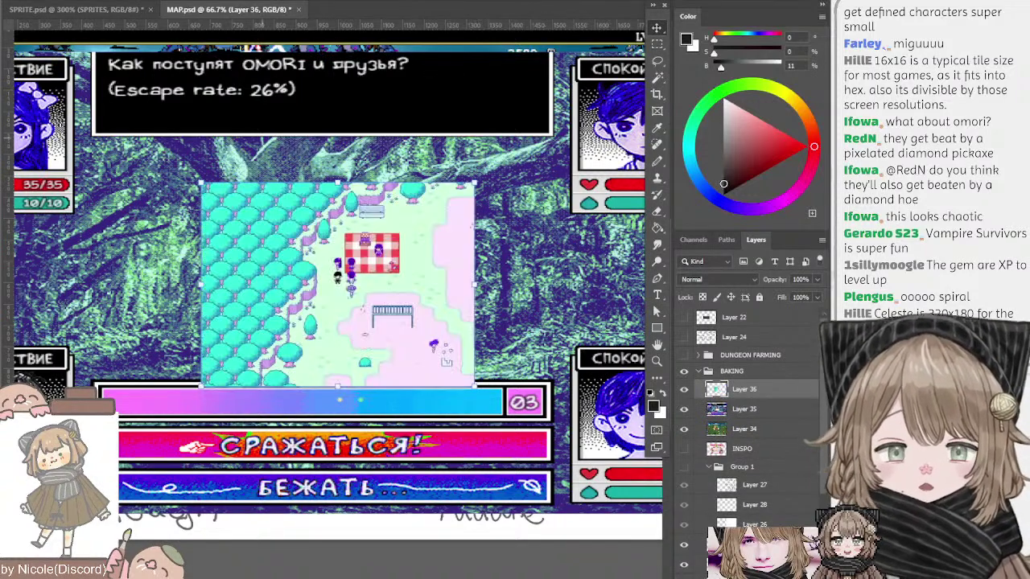
drag(338, 182, 380, 54)
key(ctrl+plus)
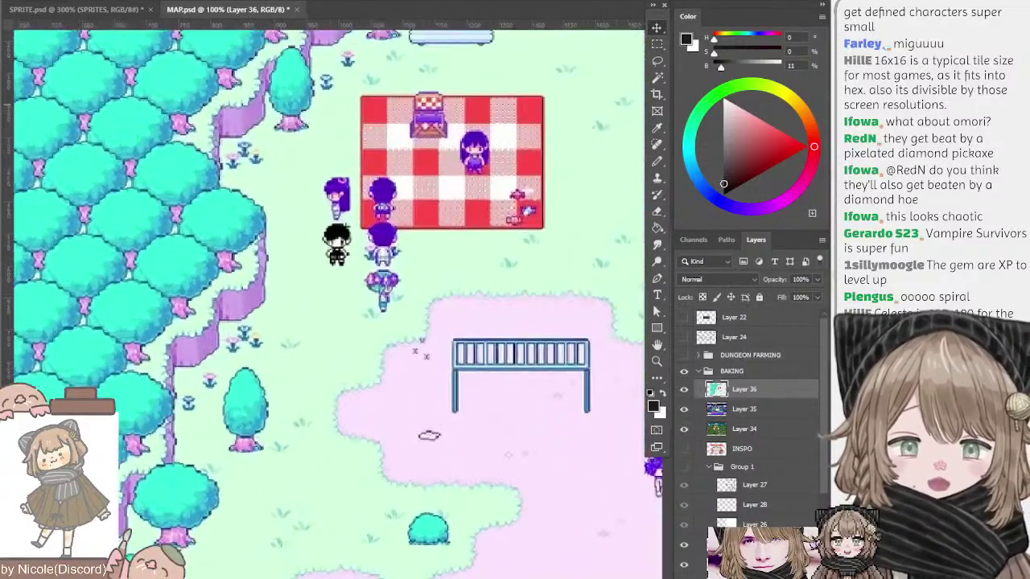
- Examine the OMORI map's character sprites, picnic blanket, trees and playground at full size
drag(314, 81, 158, 175)
scroll(314, 298, right, 2)
scroll(314, 298, up, 1)
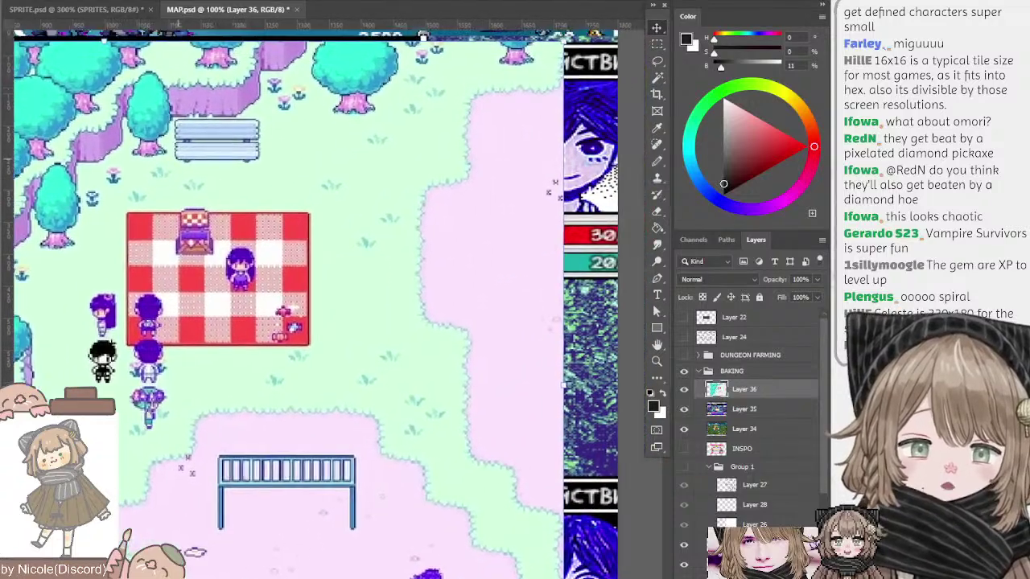
scroll(314, 297, up, 1)
scroll(313, 298, left, 1)
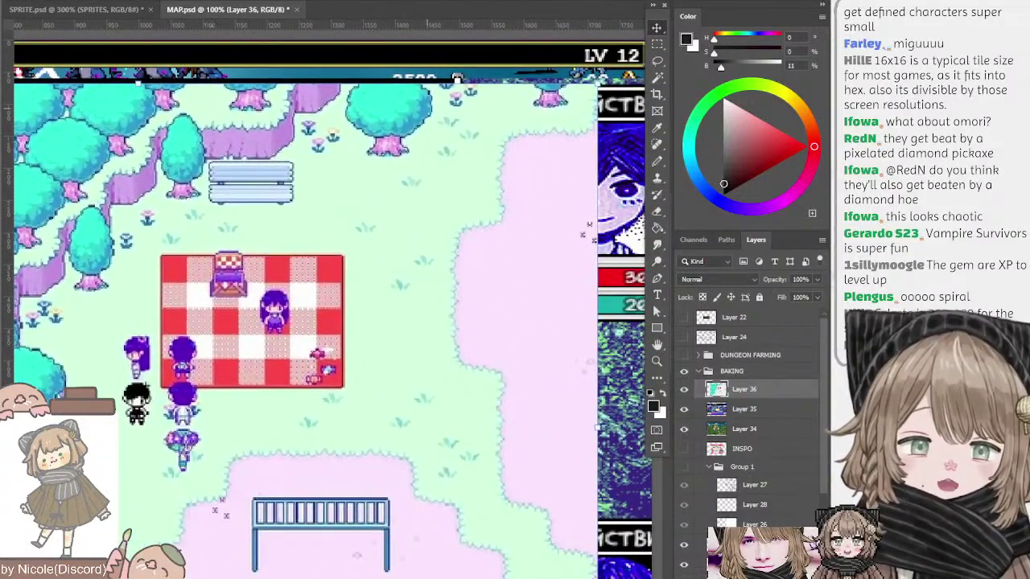
scroll(313, 297, left, 7)
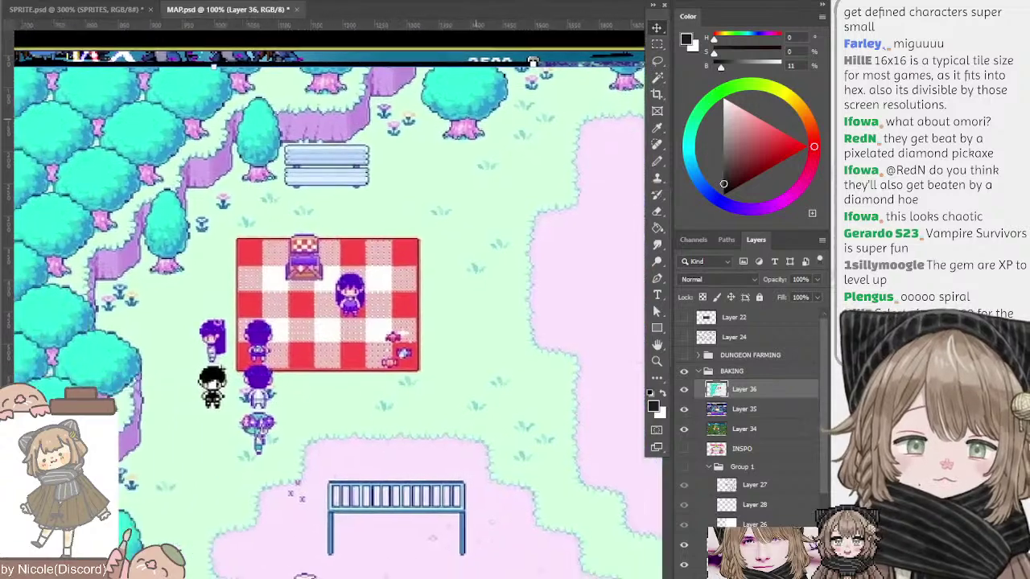
scroll(314, 298, down, 3)
scroll(314, 298, down, 6)
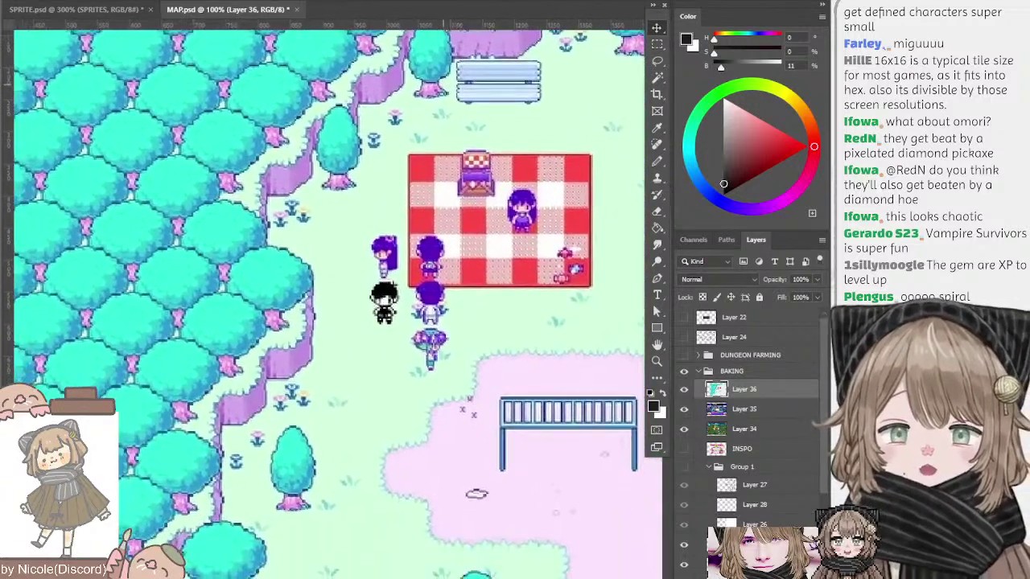
scroll(314, 298, right, 7)
scroll(314, 298, up, 1)
scroll(314, 298, left, 1)
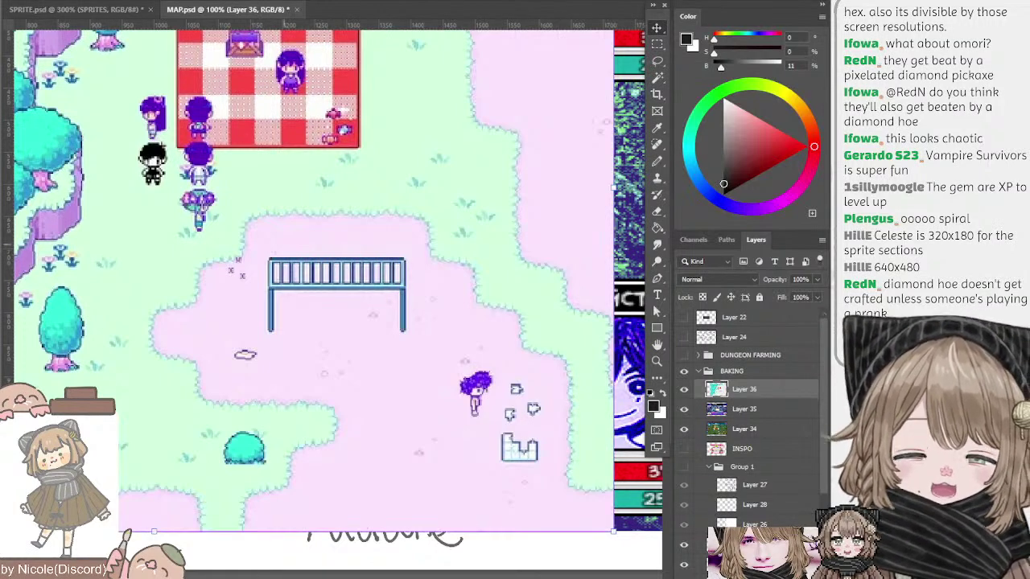
- Paste the Celeste screenshot above the OMORI map, enlarge it, and move it up and to the left
key(ctrl+v)
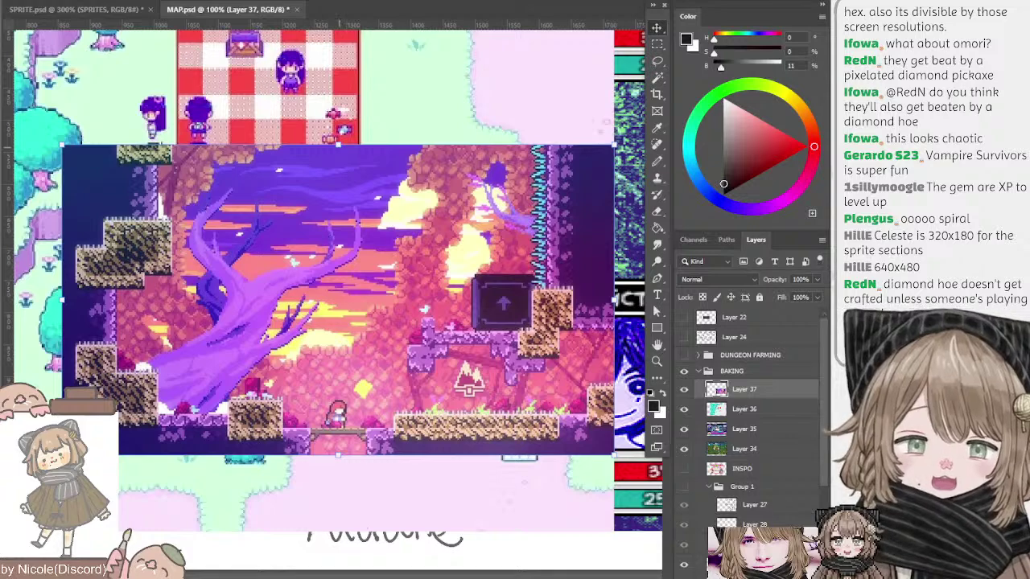
drag(339, 145, 403, 48)
key(Return)
drag(215, 103, 297, 111)
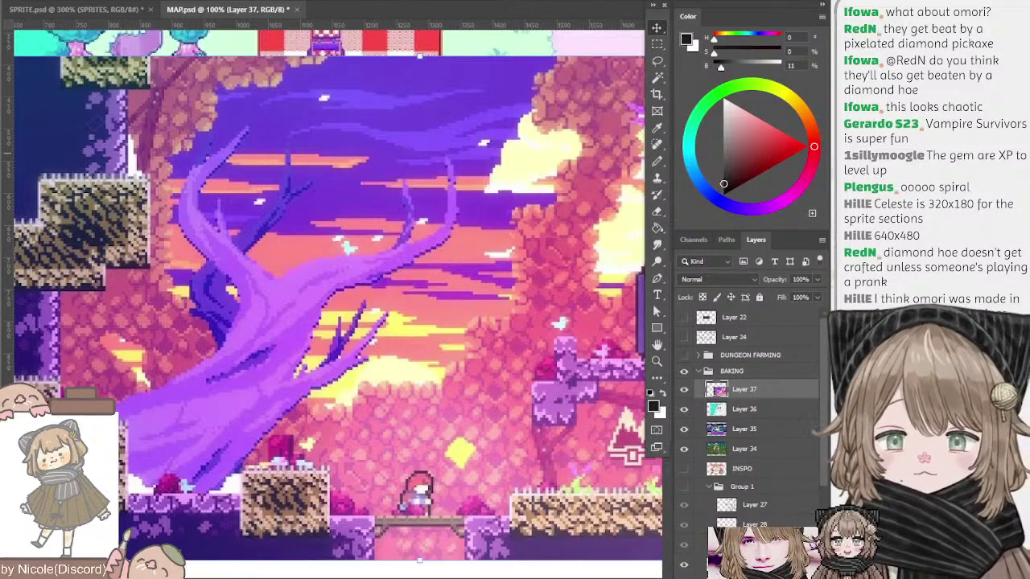
key(ctrl+minus)
drag(227, 111, 271, 145)
drag(343, 241, 239, 198)
- Hide the Celeste screenshot to inspect the OMORI character sprites up close, and show it again
click(684, 390)
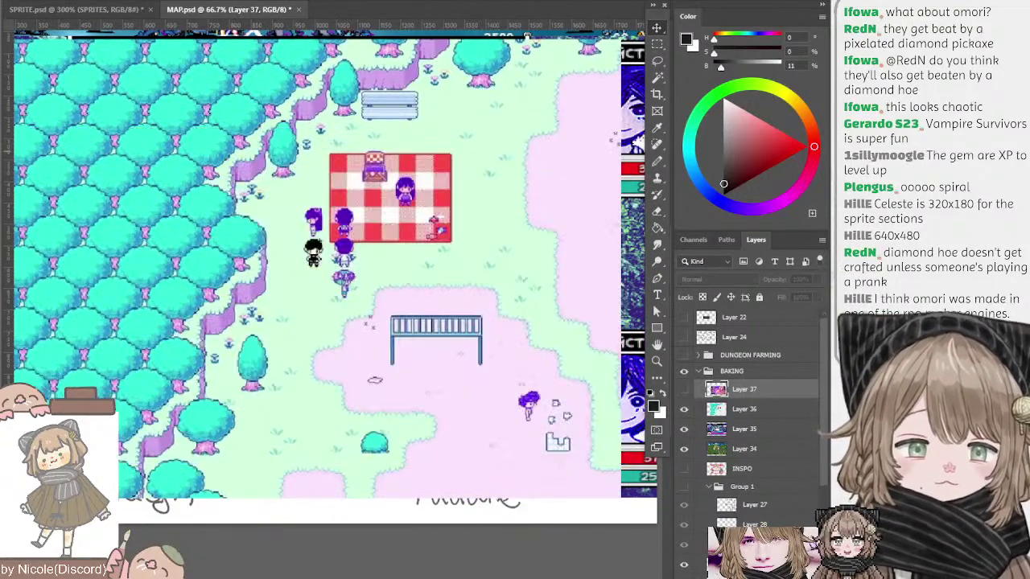
key(ctrl+plus)
key(ctrl+plus)
drag(163, 87, 295, 182)
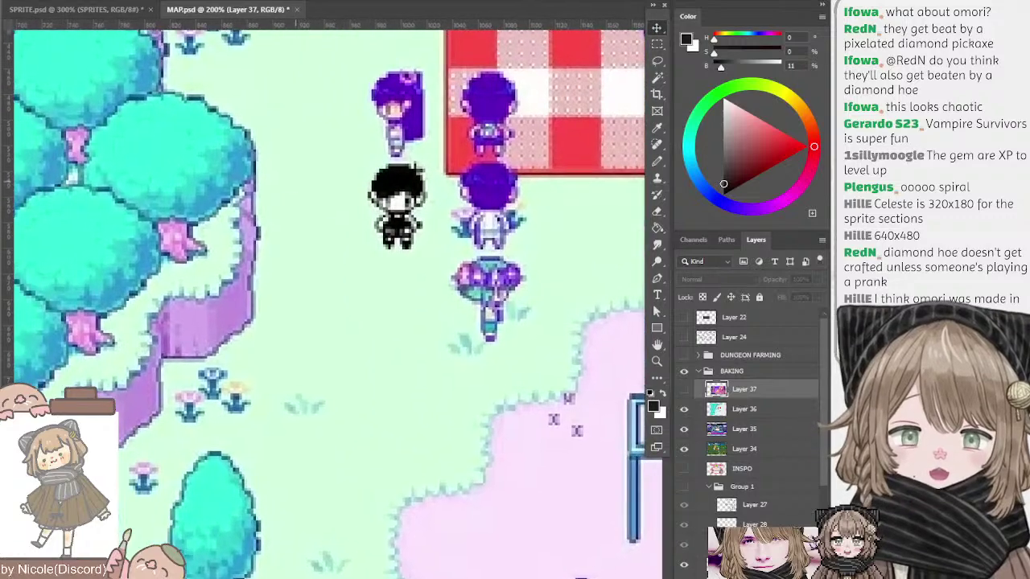
key(ctrl+minus)
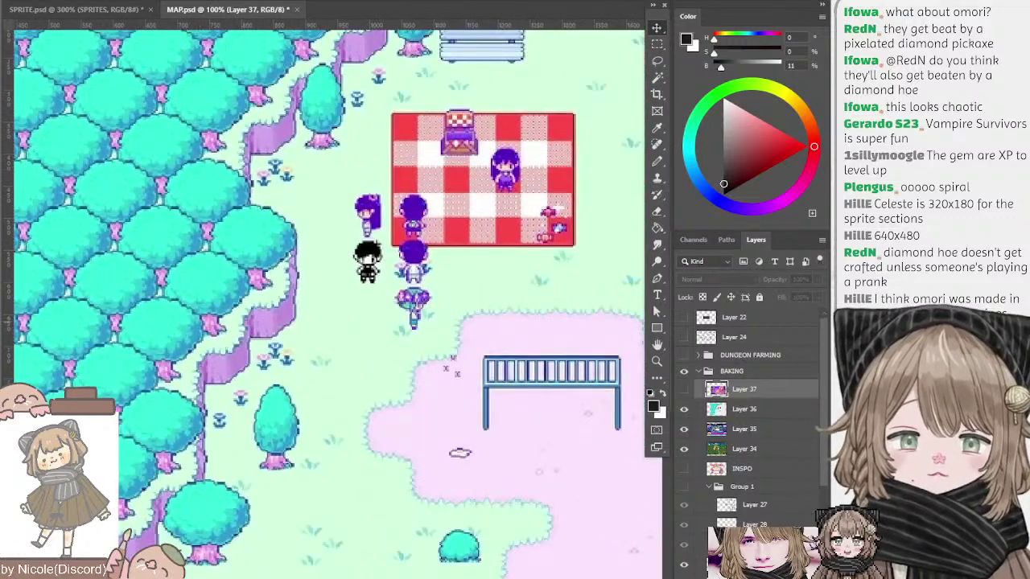
key(ctrl+comma)
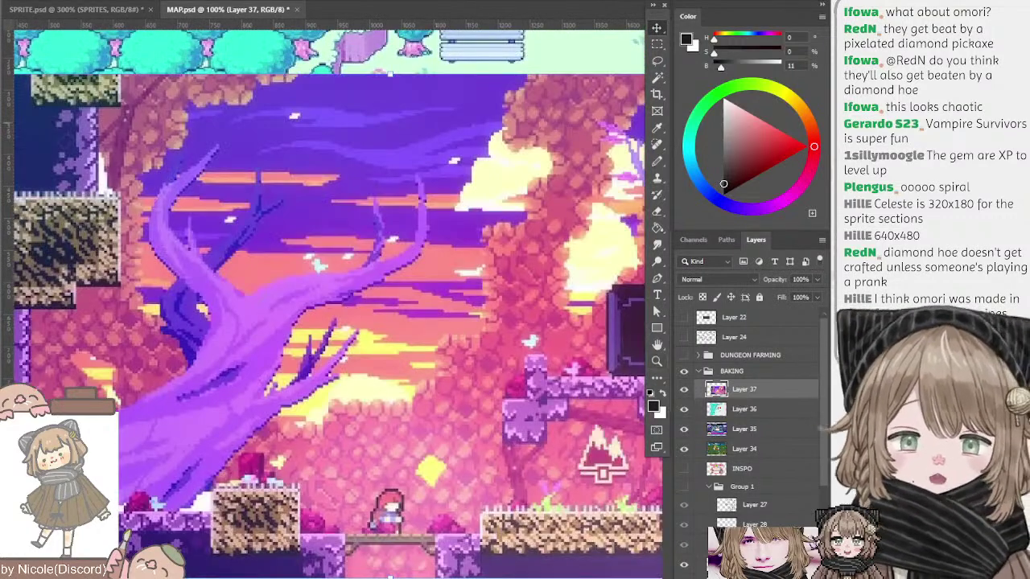
- Examine the Celeste scene as a whole and up close, comparing the small character with the tree and platforms
key(ctrl+minus)
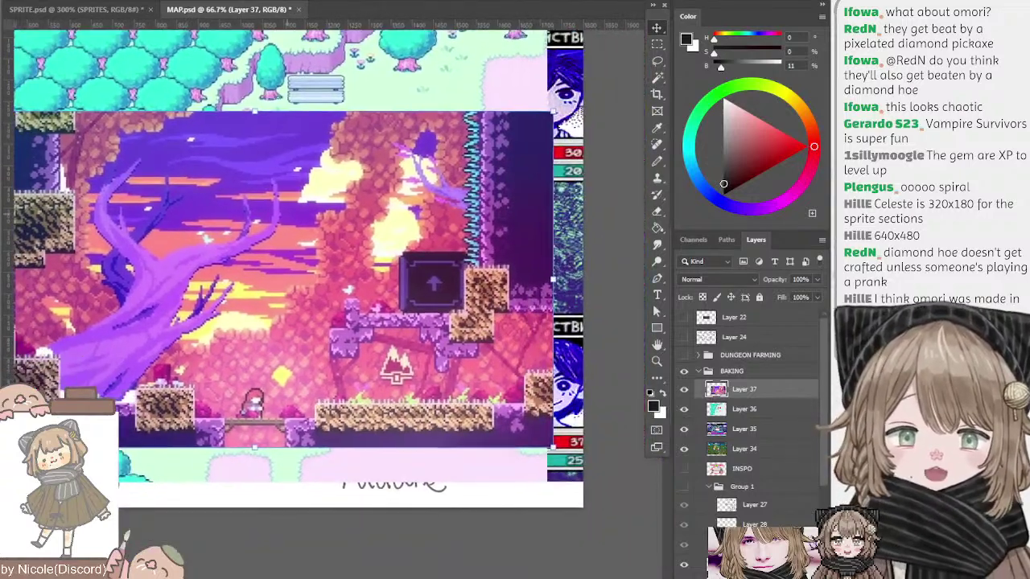
drag(239, 140, 316, 96)
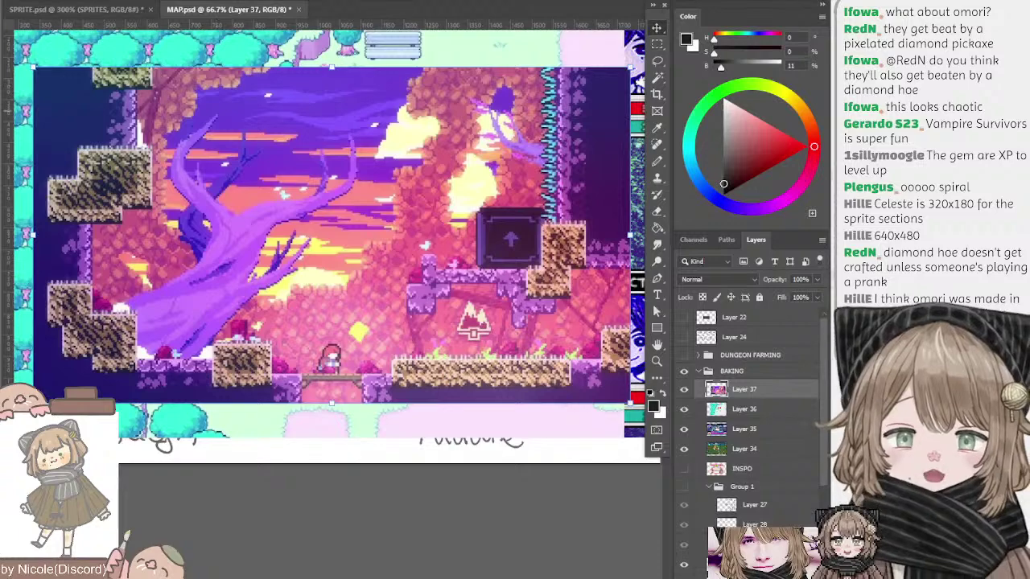
key(ctrl+plus)
scroll(333, 299, up, 3)
scroll(333, 299, left, 4)
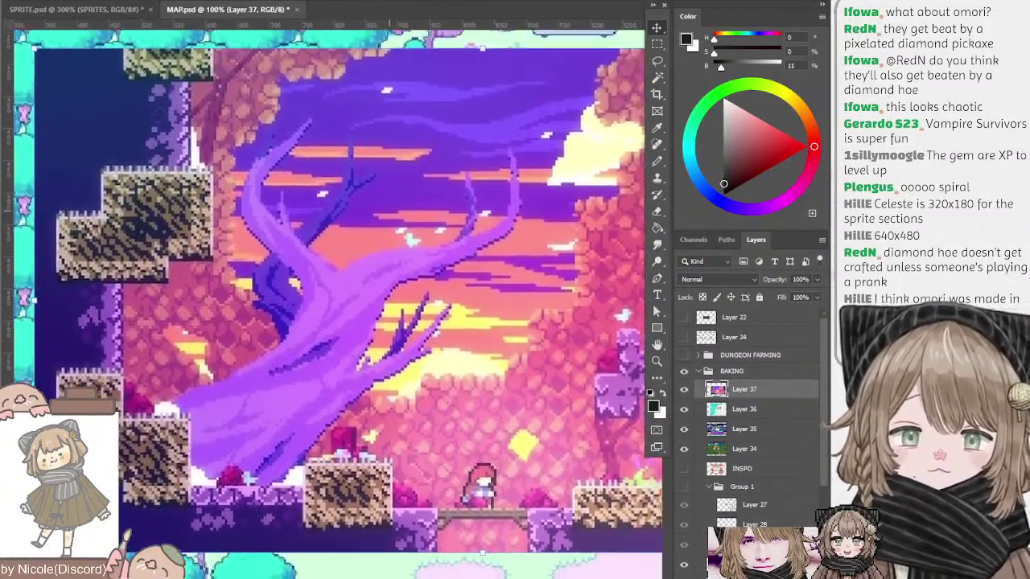
drag(389, 211, 362, 194)
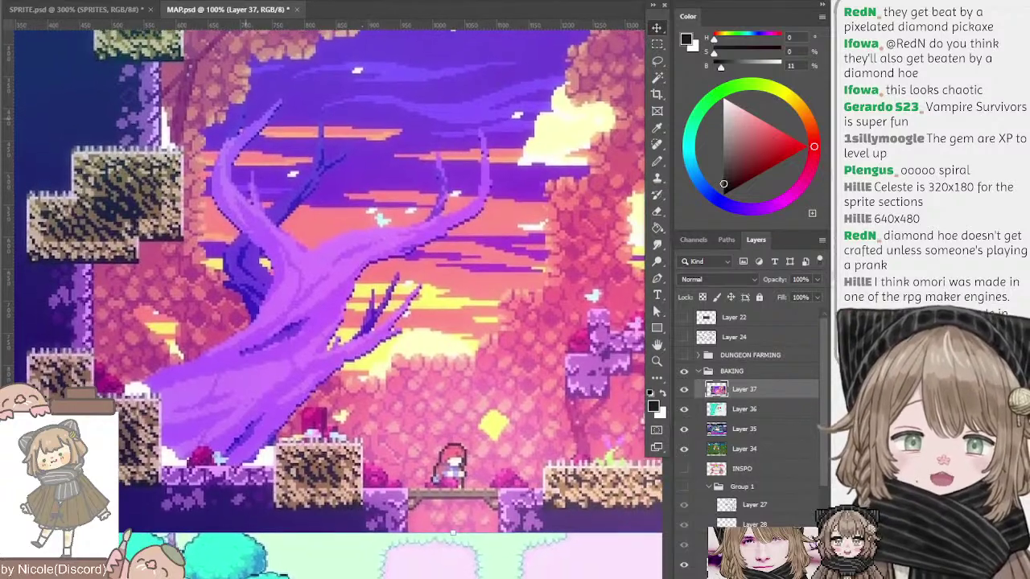
scroll(333, 299, right, 3)
scroll(333, 300, down, 1)
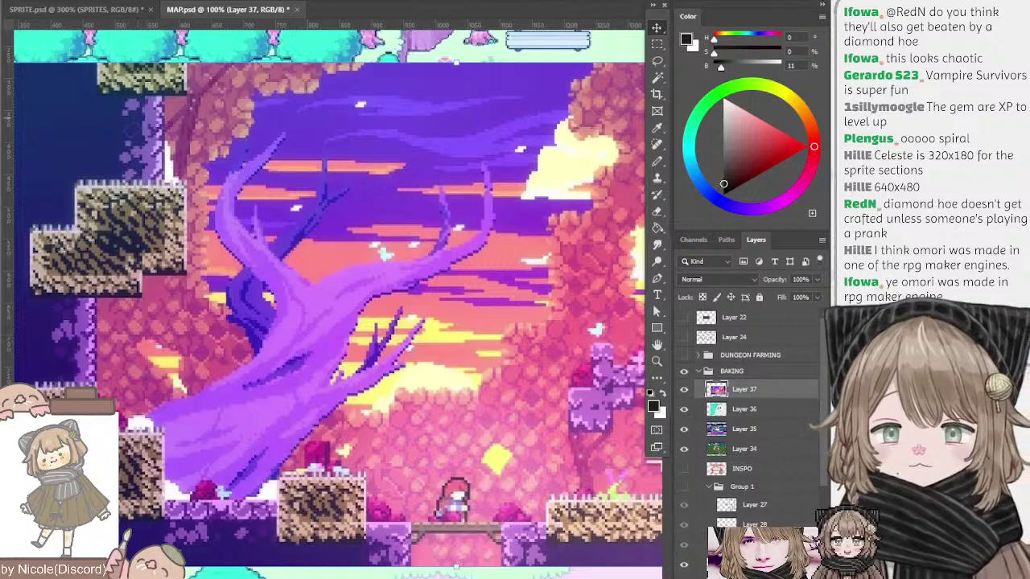
- Move the Celeste screenshot slightly up and to the left over the OMORI map
key(ctrl+minus)
drag(245, 126, 293, 152)
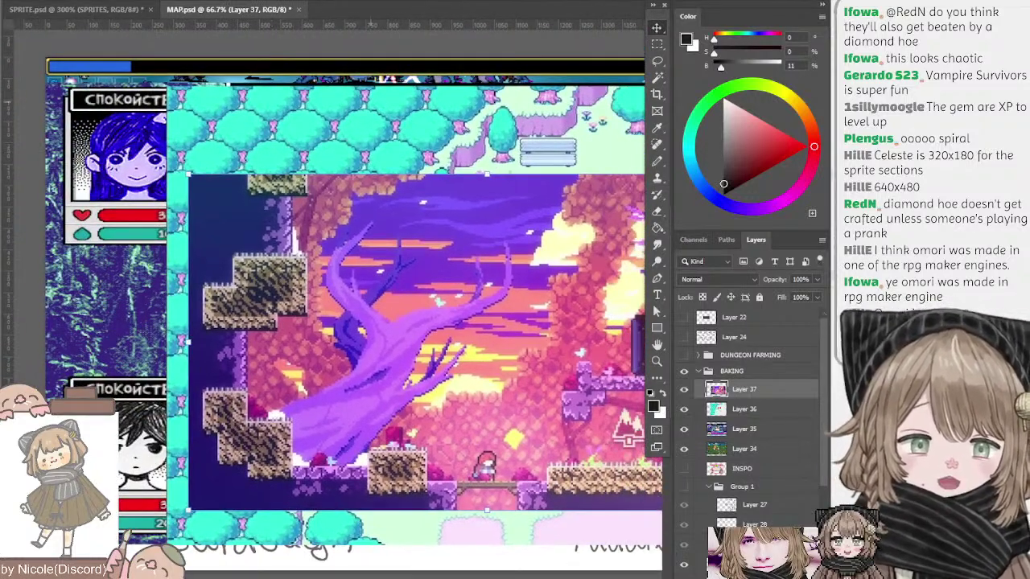
drag(371, 102, 225, 72)
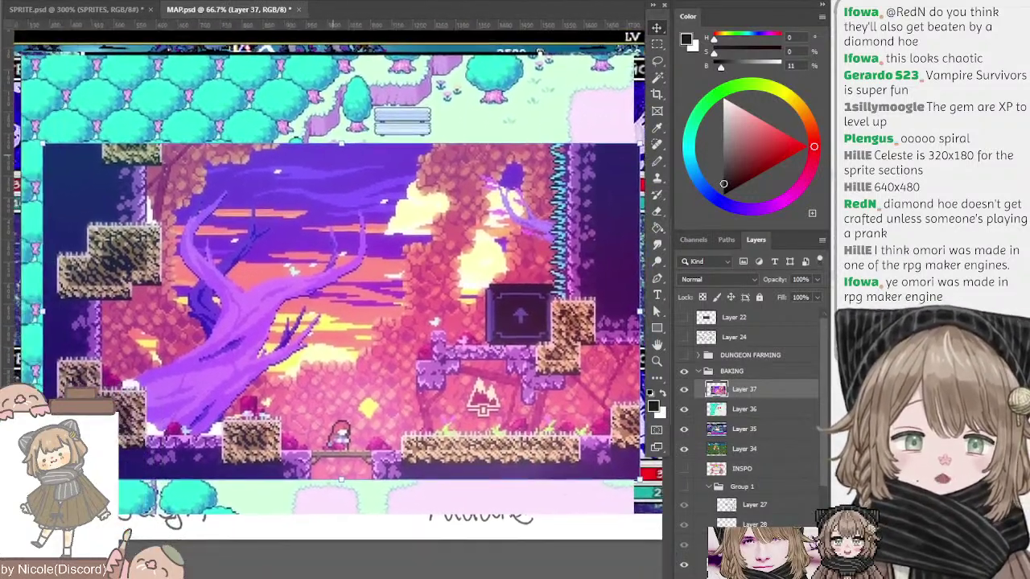
drag(332, 156, 325, 157)
drag(355, 193, 406, 210)
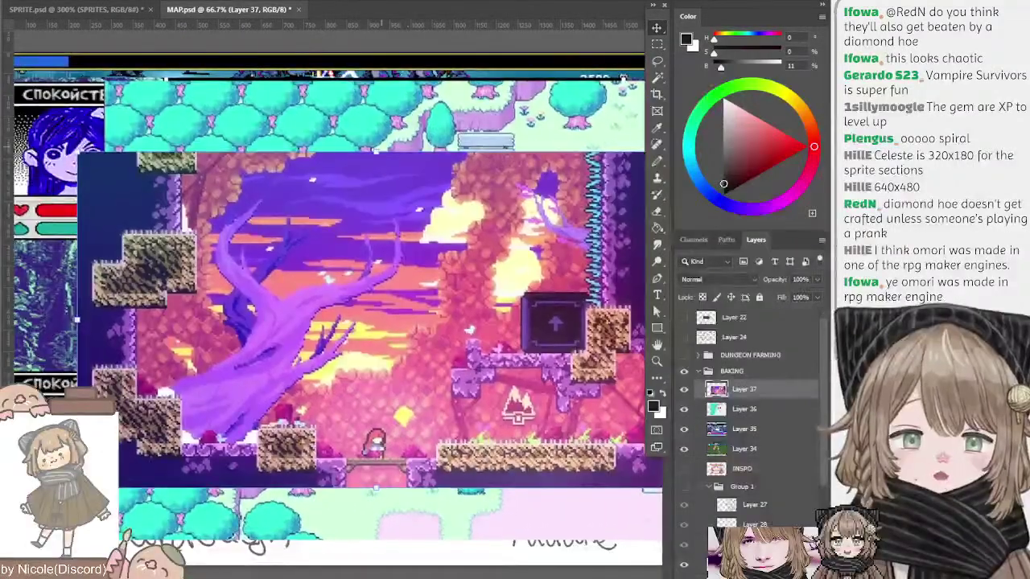
- Enlarge the Celeste screenshot over the OMORI map to about 1728 by 973 px
drag(377, 152, 376, 112)
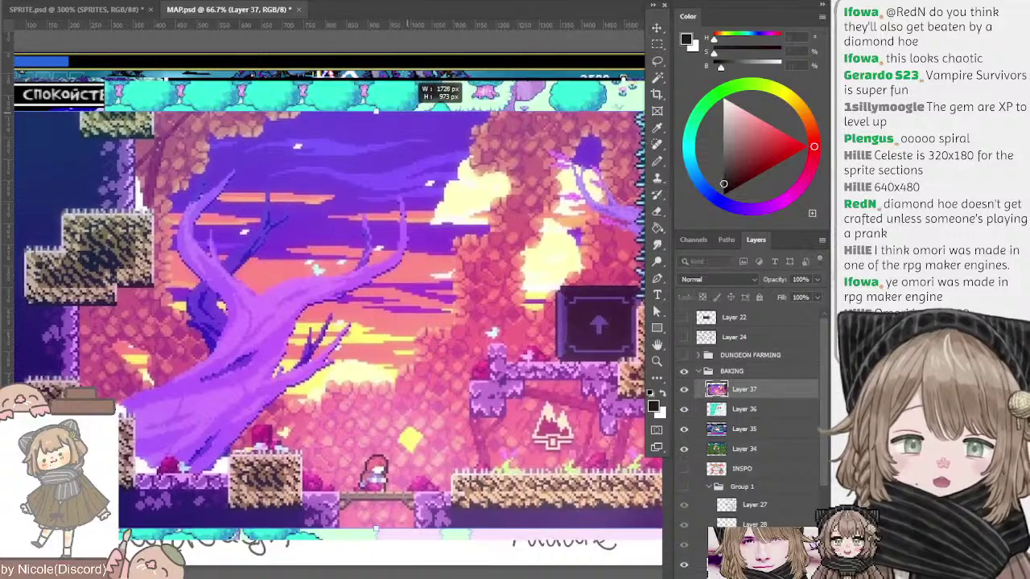
key(Return)
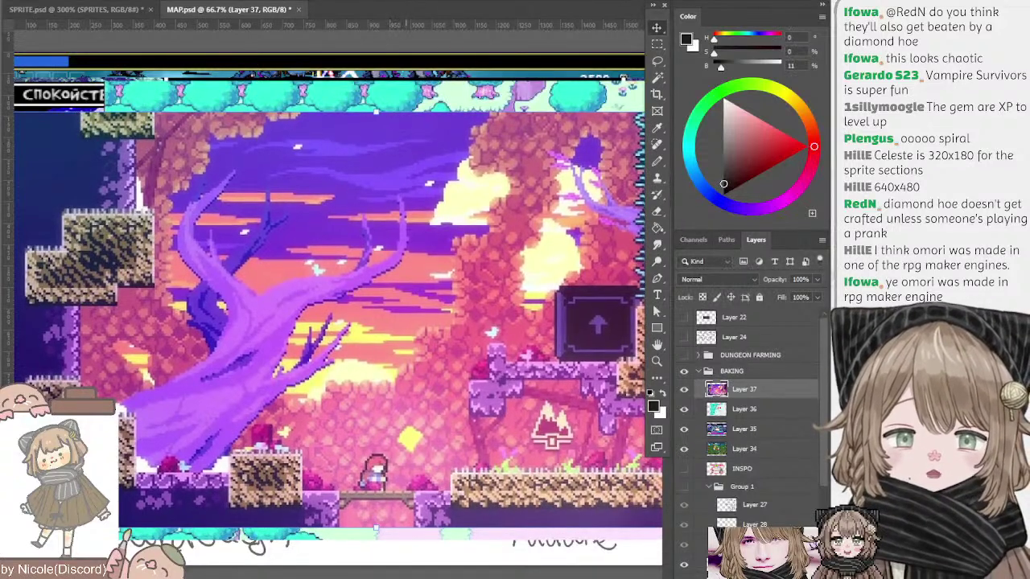
key(b)
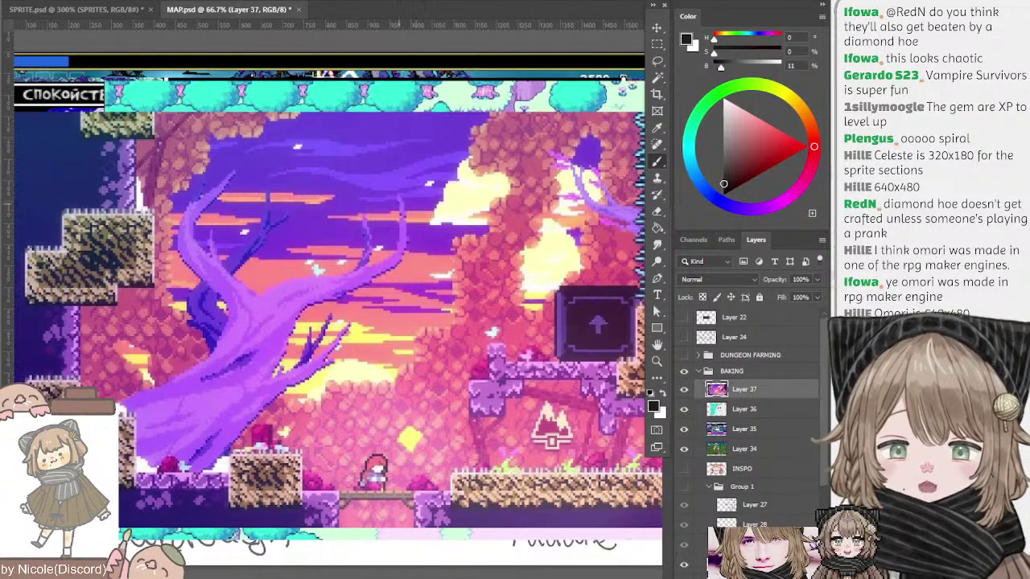
drag(399, 204, 427, 206)
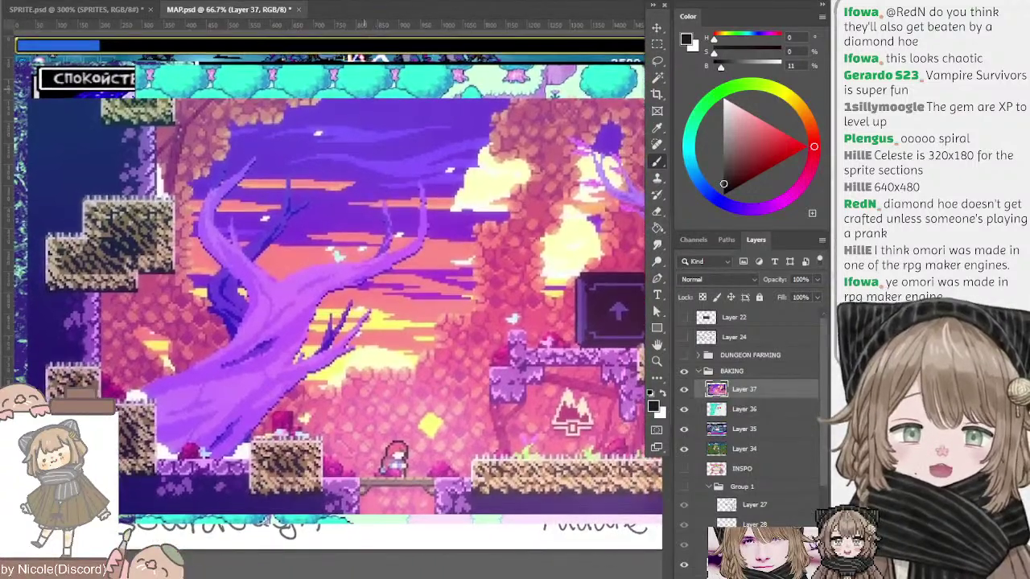
scroll(333, 285, right, 2)
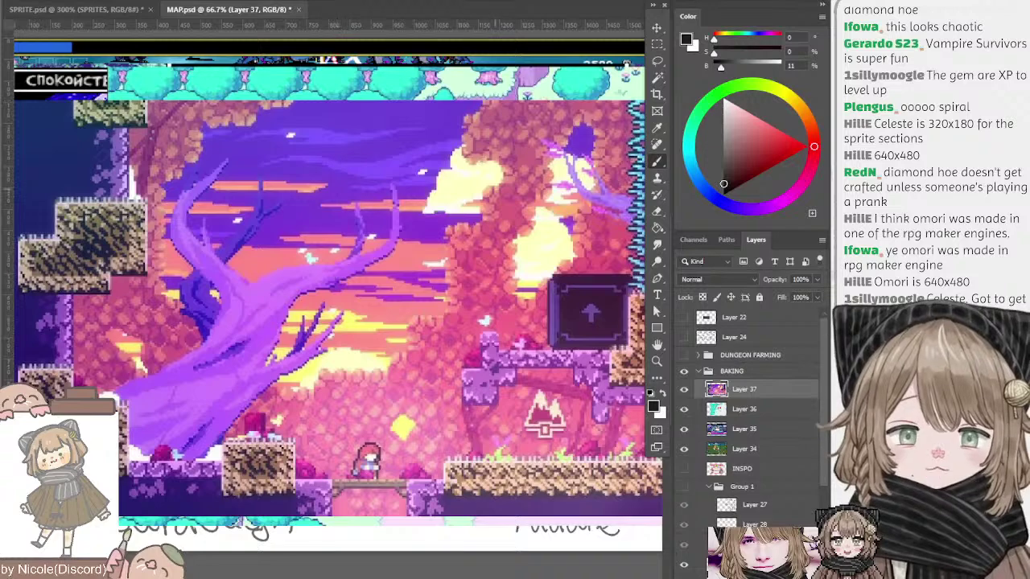
drag(334, 138, 367, 135)
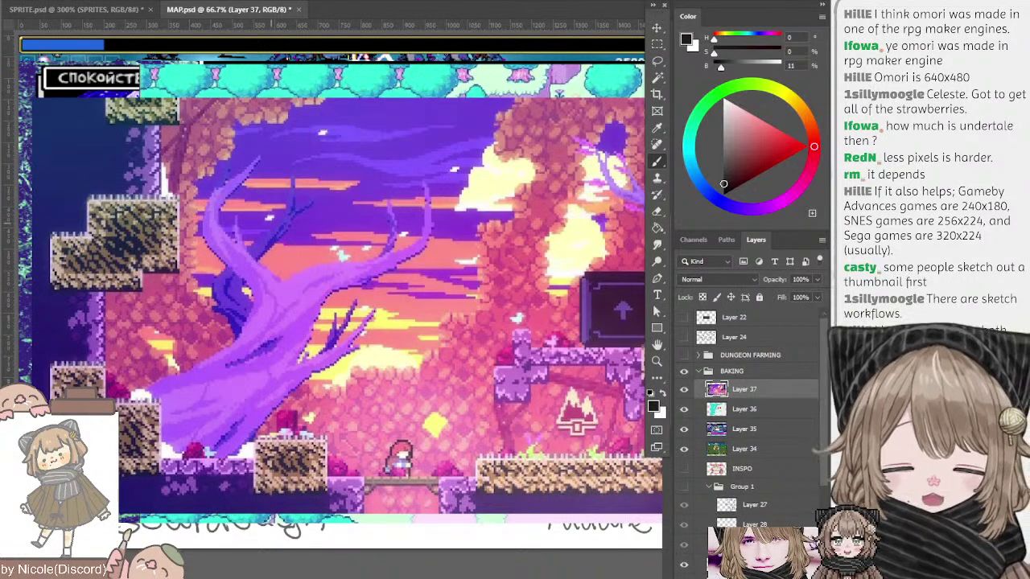
- Paste the Undertale screenshot above the Celeste scene, enlarge it to about 1557 by 1034 px, and shift it slightly right
key(ctrl+v)
key(ctrl+t)
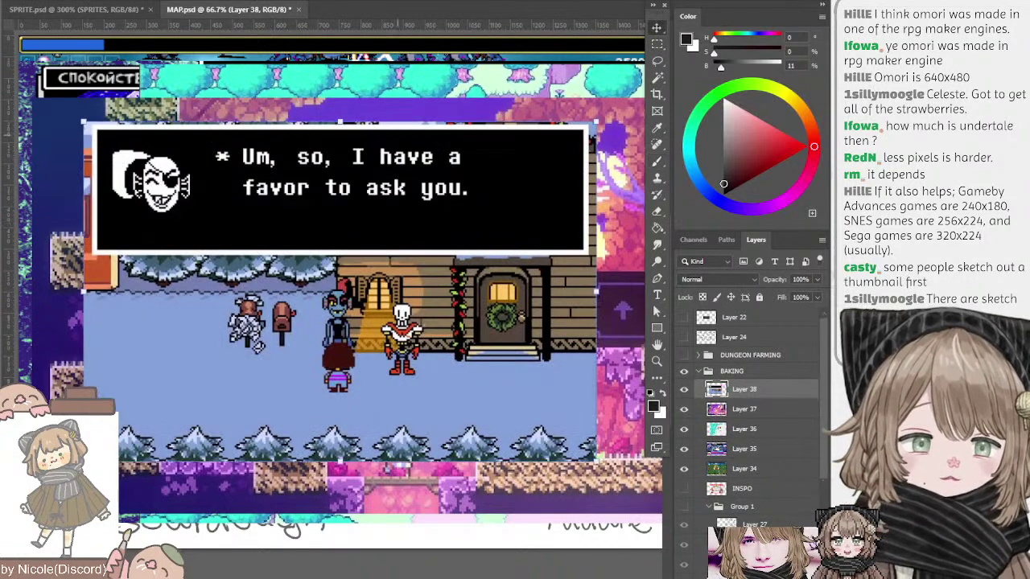
drag(340, 121, 345, 71)
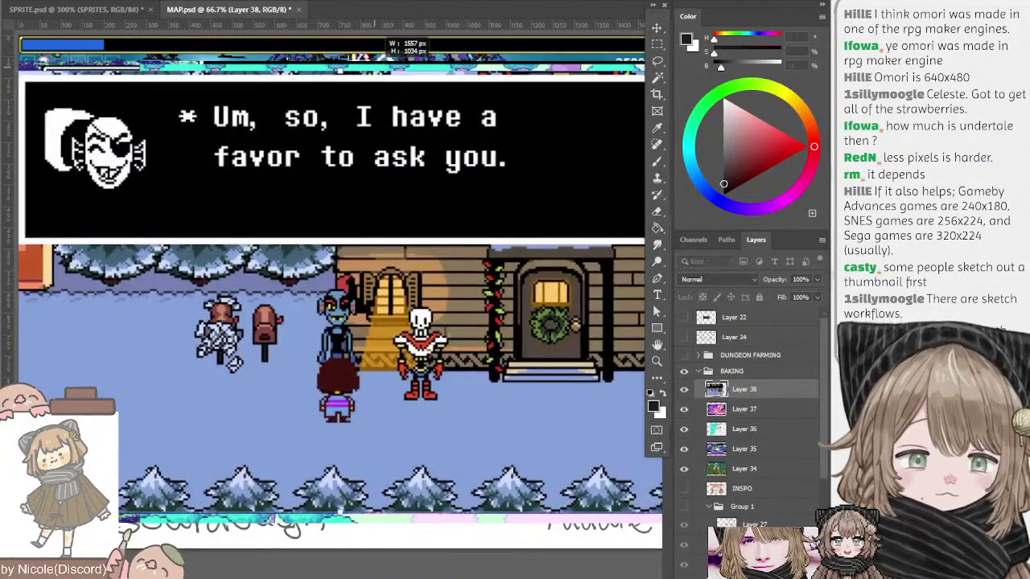
drag(374, 147, 400, 147)
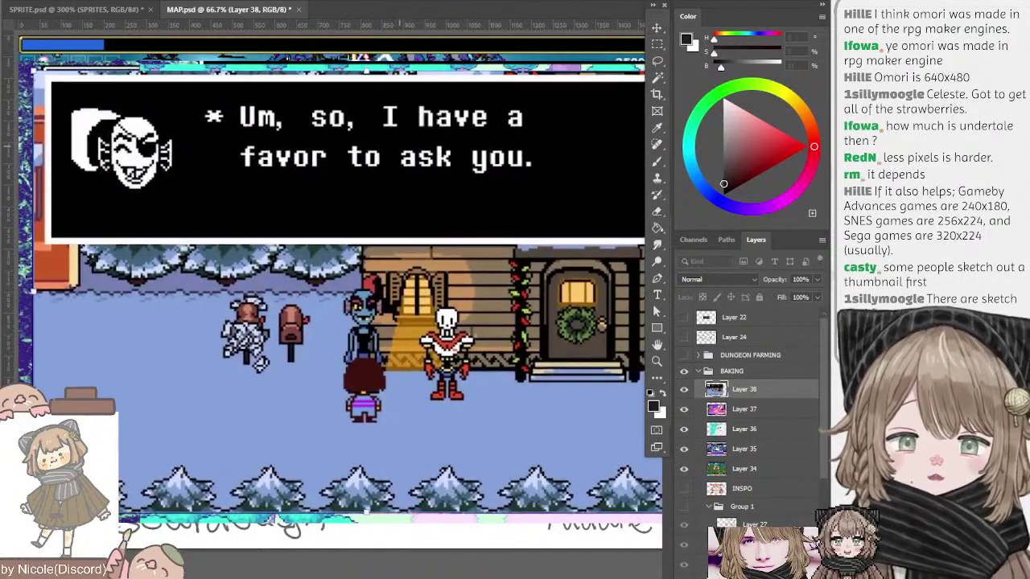
key(Return)
- Examine the Undertale scene up close and as a whole, comparing the character sprites with the house and dialogue box
drag(363, 323, 272, 303)
key(Return)
key(ctrl+1)
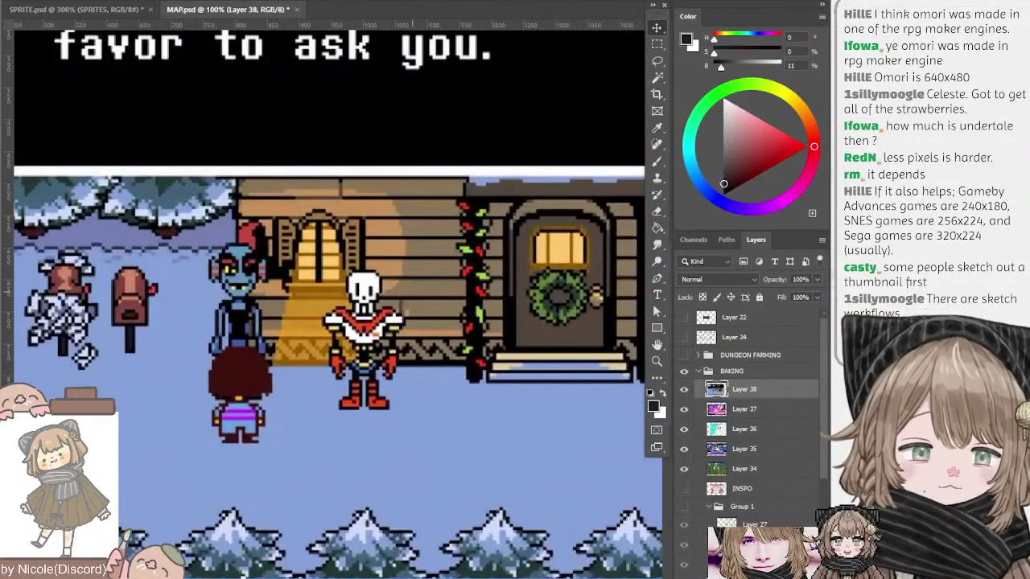
drag(101, 269, 317, 195)
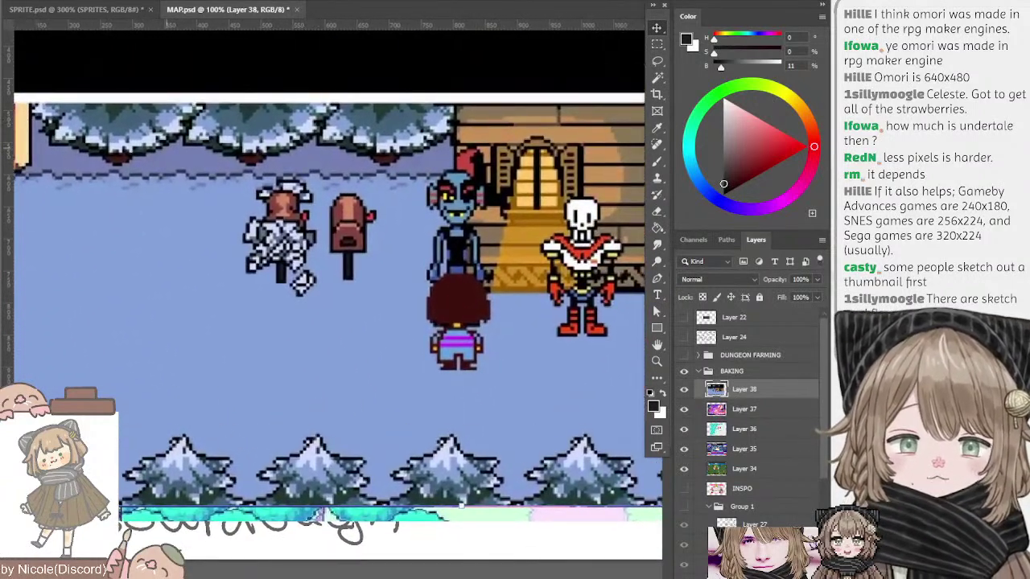
key(ctrl+minus)
drag(282, 154, 230, 204)
drag(328, 185, 302, 181)
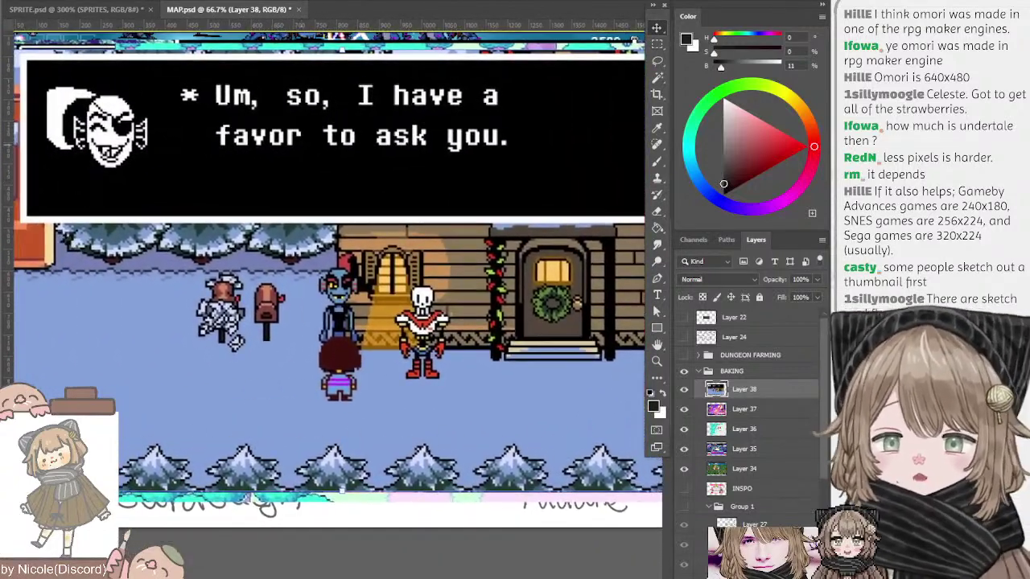
key(ctrl+minus)
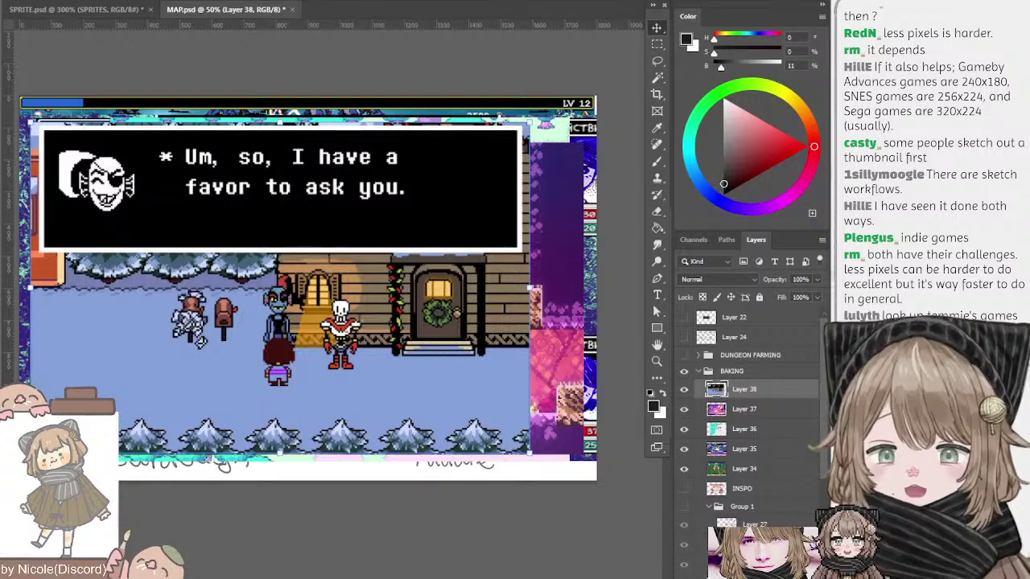
- Hide the five pasted game screenshots, Layer 38 through Layer 34, above the bread recipe sketches
drag(299, 297, 326, 308)
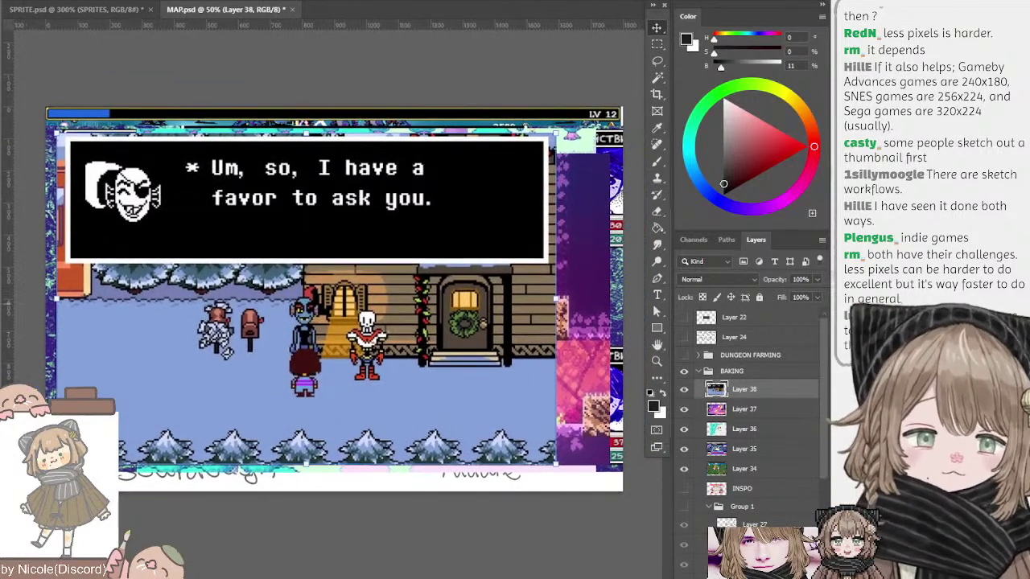
click(683, 390)
click(683, 409)
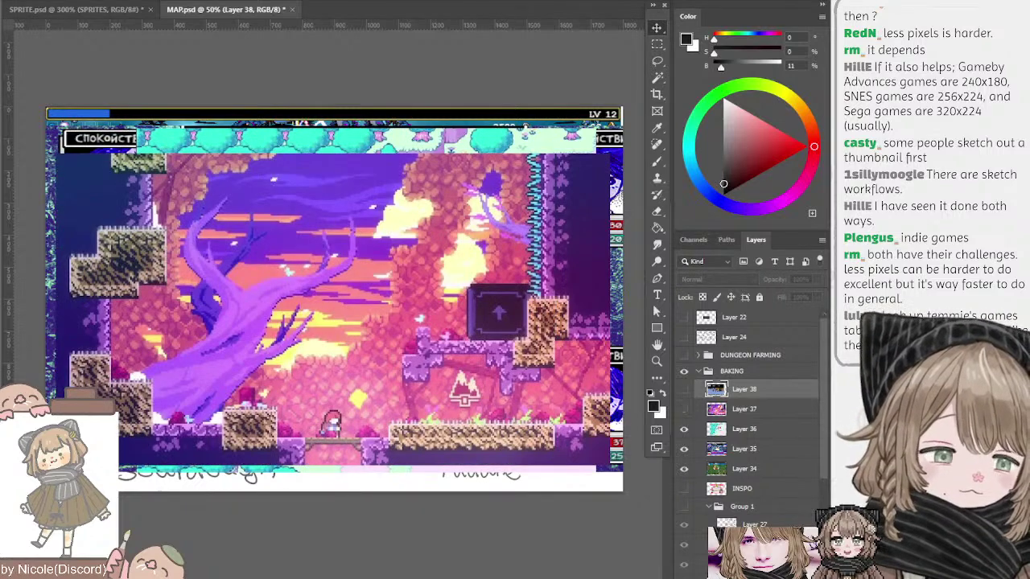
click(683, 428)
click(684, 449)
click(683, 468)
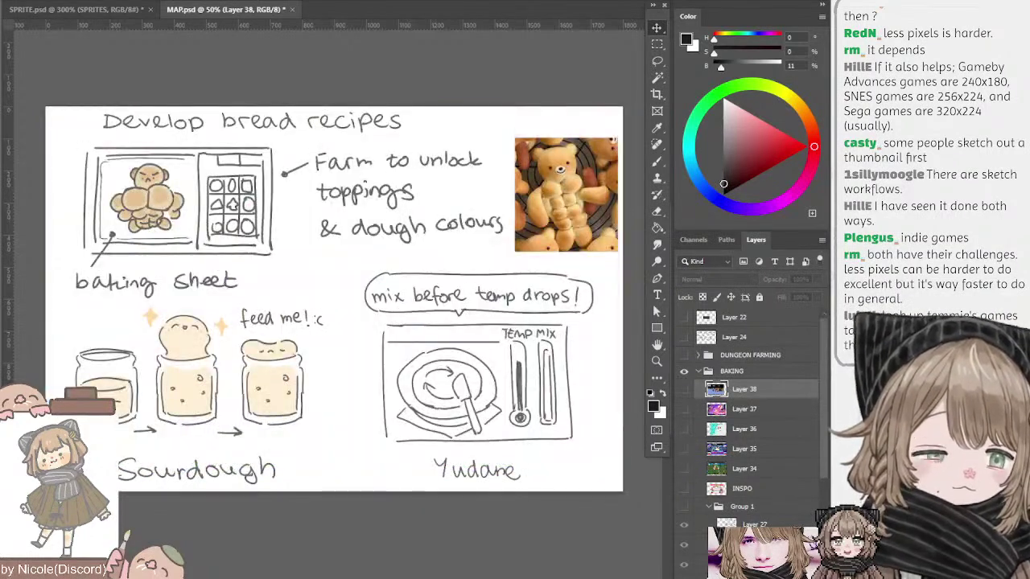
mouse_move(515, 322)
mouse_down()
mouse_move(472, 384)
mouse_move(547, 361)
mouse_move(542, 352)
mouse_up()
- Toggle the visibility of the BAKING, Group 1 and CAKE MAKING groups to check which sketches each contains
click(683, 371)
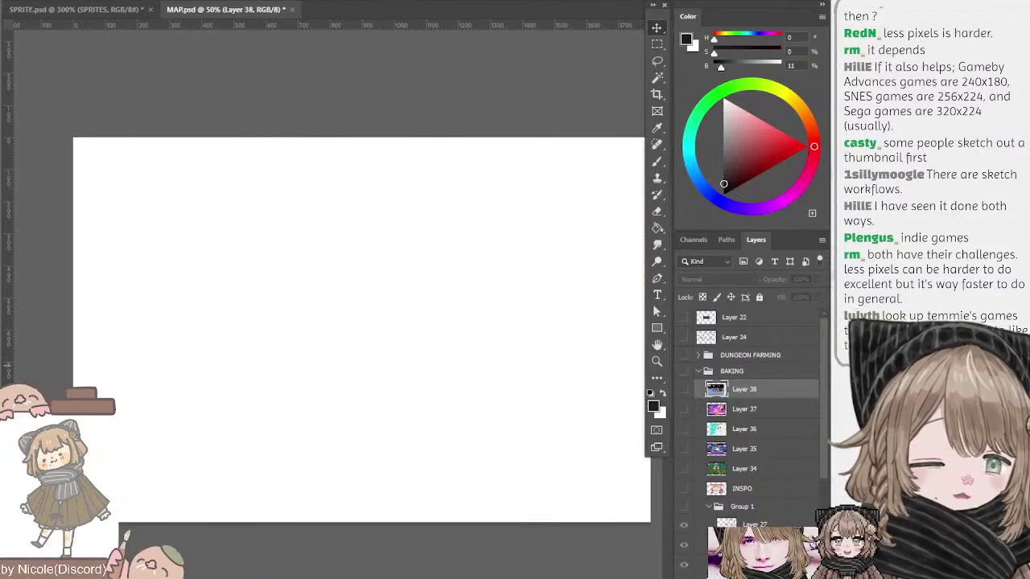
click(684, 371)
scroll(752, 418, down, 5)
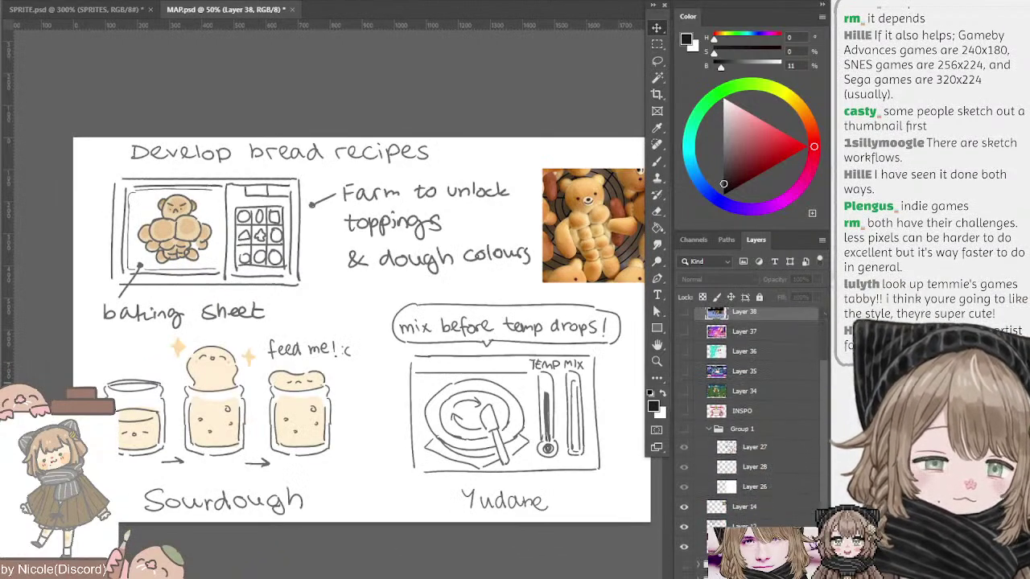
click(683, 353)
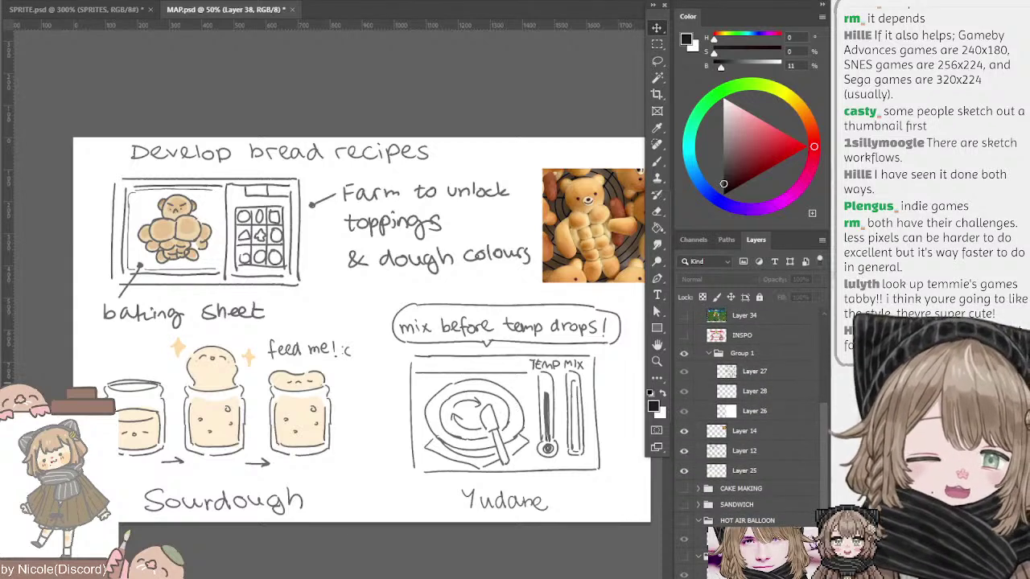
click(684, 353)
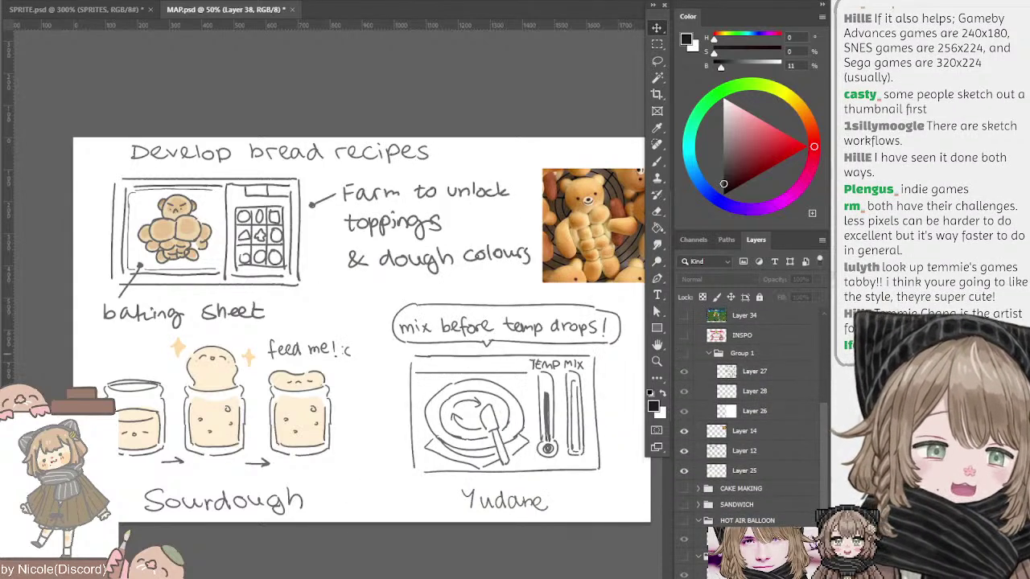
scroll(752, 419, down, 1)
click(684, 446)
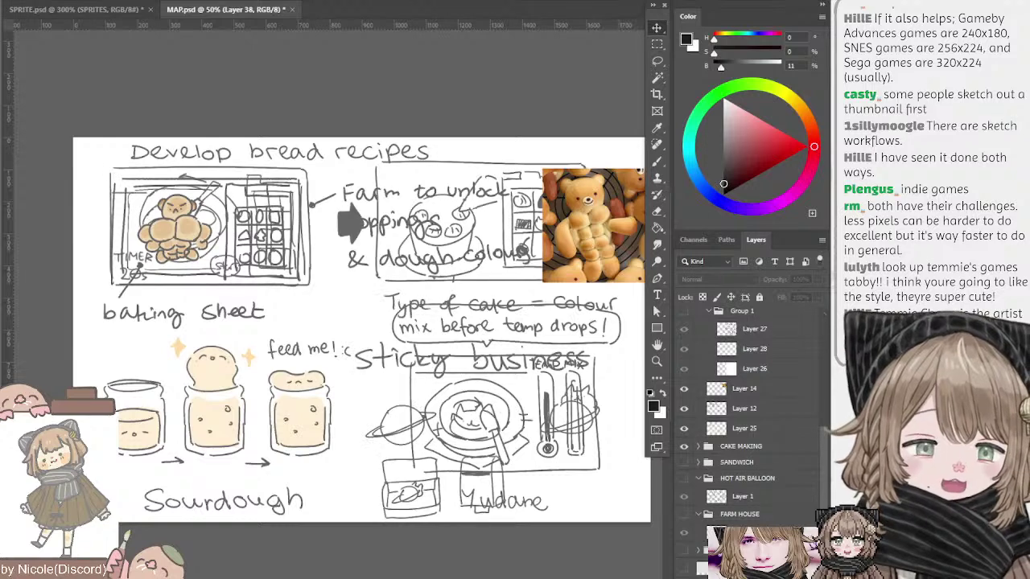
click(683, 446)
scroll(752, 418, up, 4)
scroll(752, 418, up, 2)
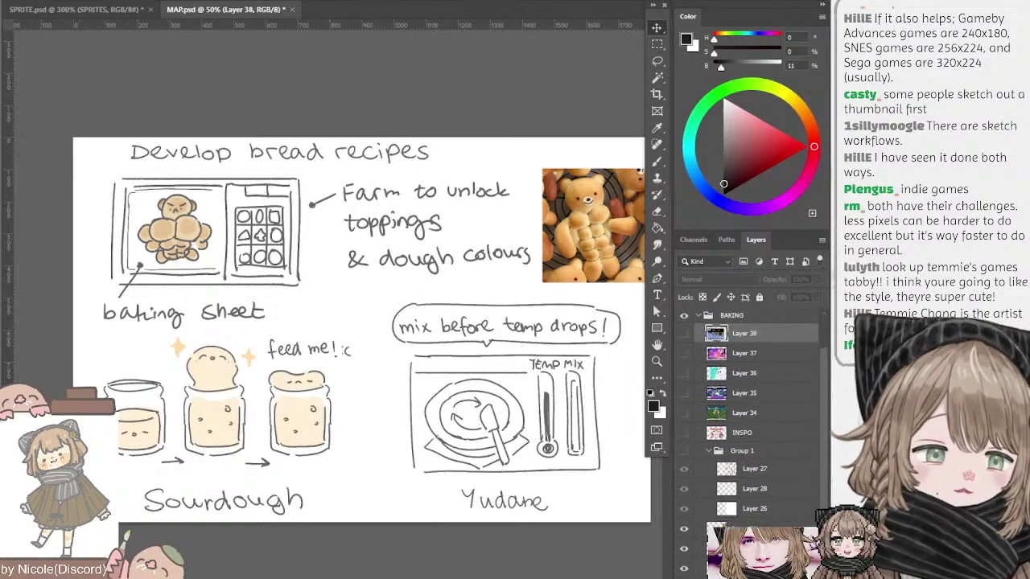
- Hide the whole BAKING group to clear the bread recipe sketches from the canvas
click(683, 335)
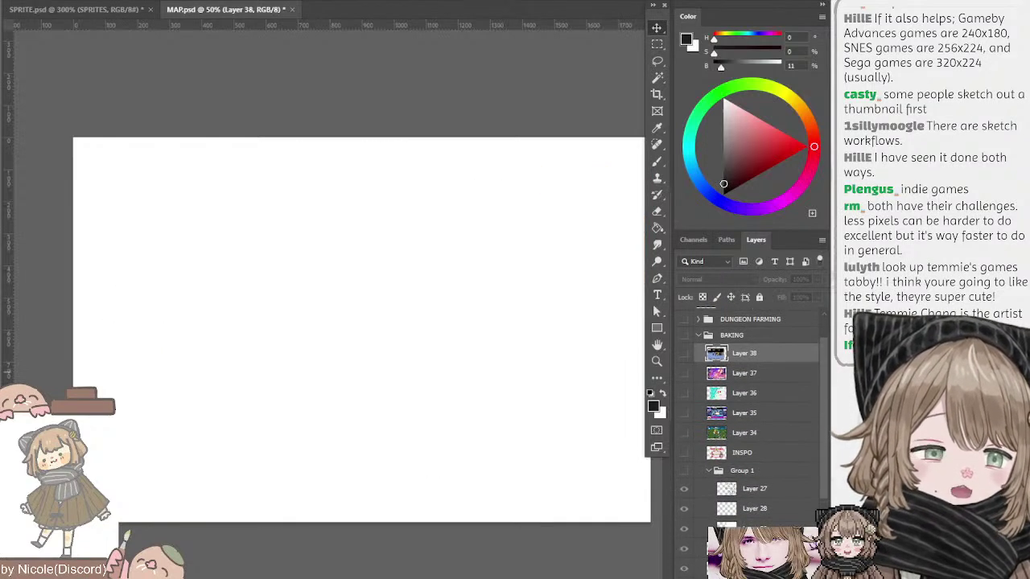
scroll(752, 418, down, 4)
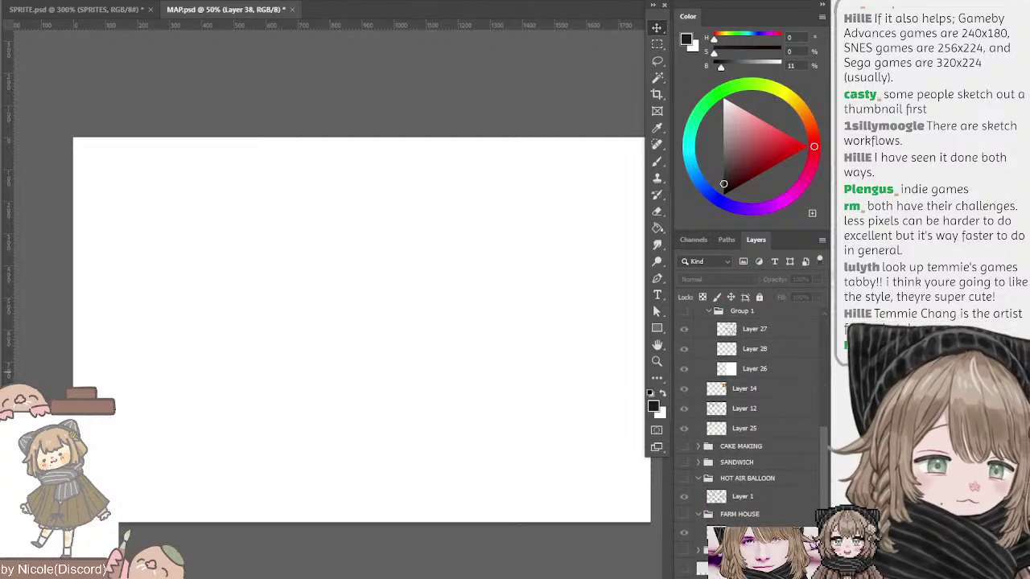
scroll(753, 418, up, 4)
scroll(752, 419, down, 4)
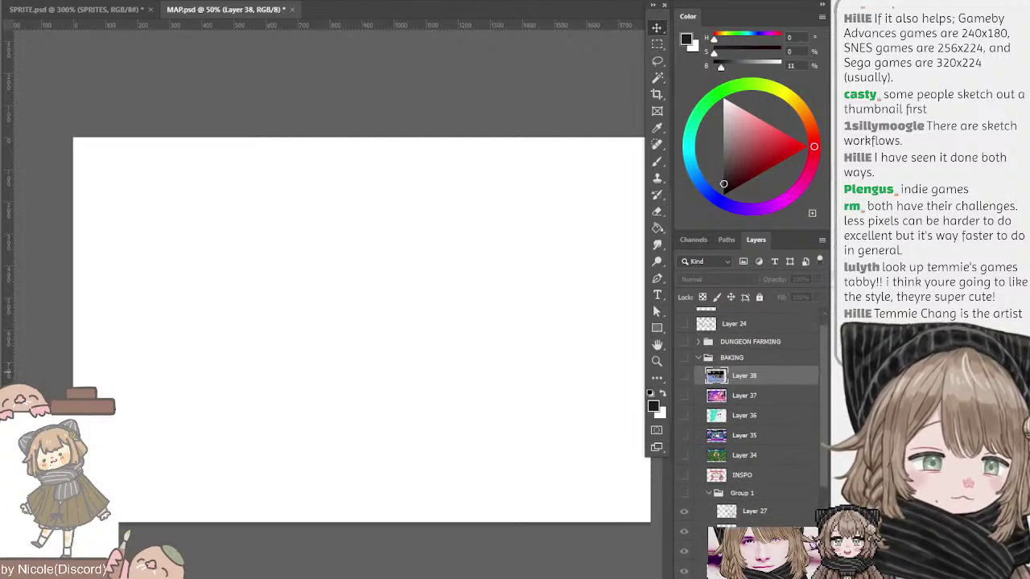
- Show and hide the CAKE MAKING, SANDWICH and HOT AIR BALLOON groups in turn to look through their sketches
click(684, 446)
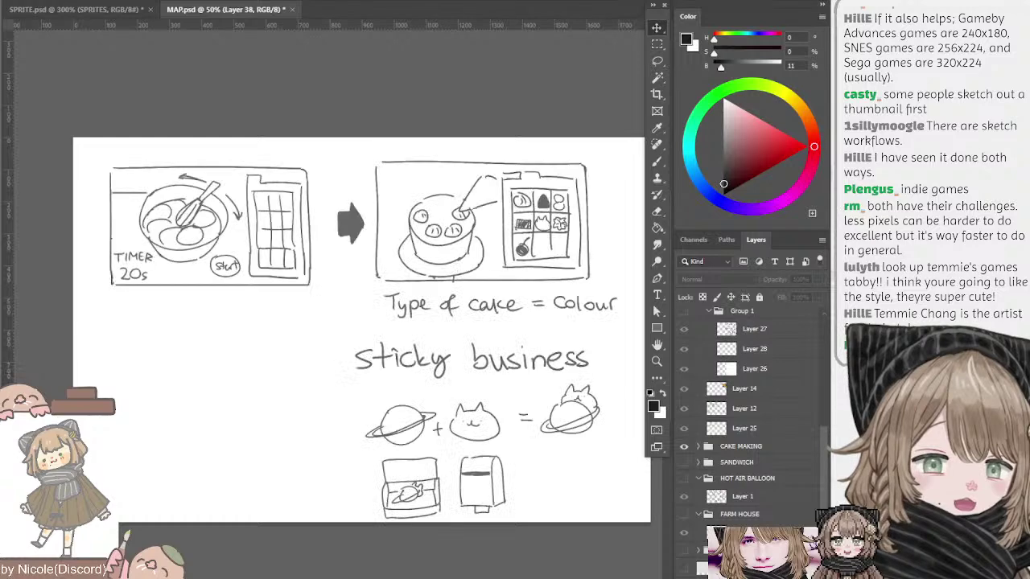
click(684, 446)
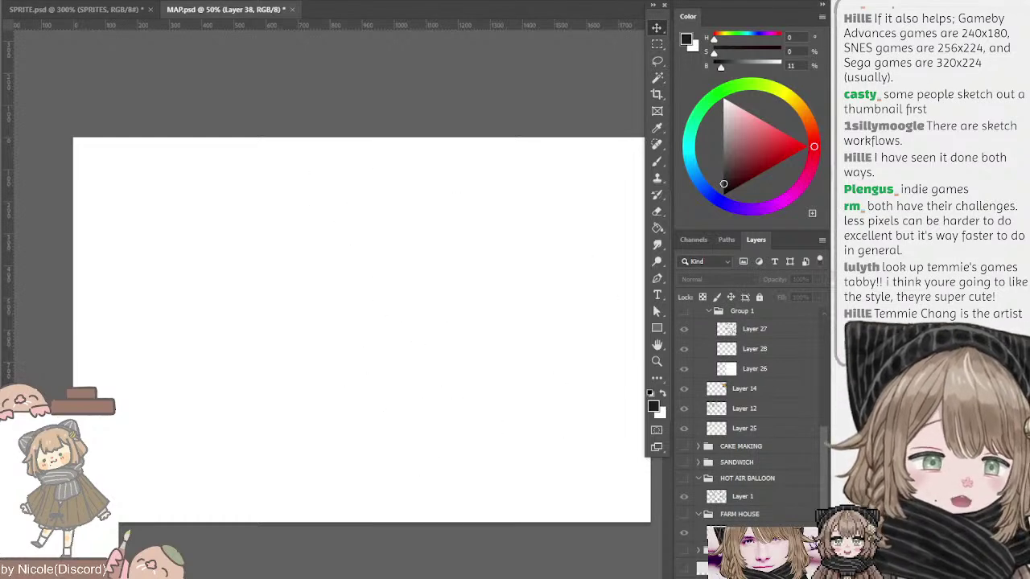
click(683, 462)
click(684, 462)
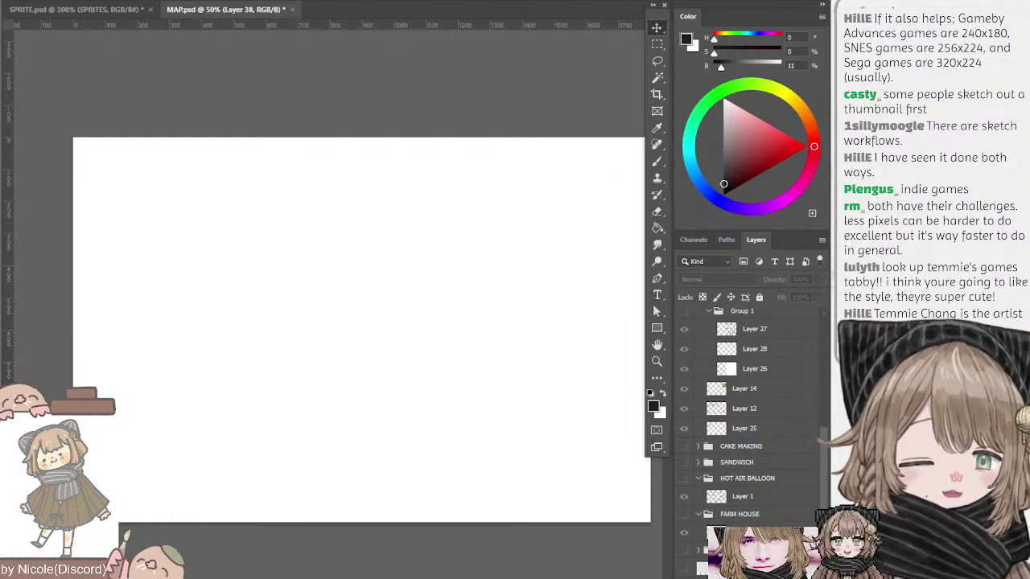
click(684, 478)
click(683, 478)
click(684, 478)
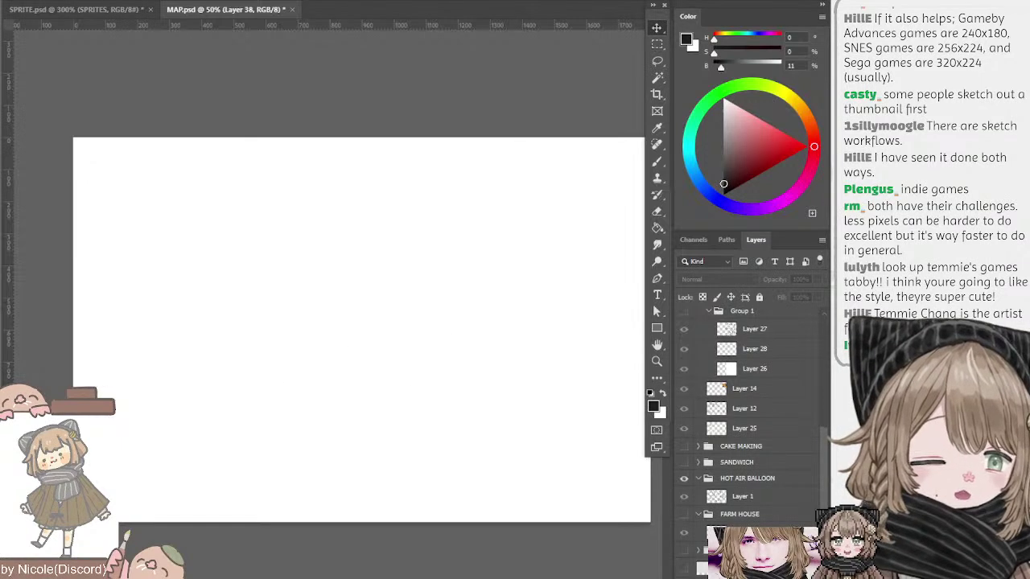
click(683, 478)
- Show the MAP group with the village layout sketch and view it closer
click(684, 550)
click(684, 550)
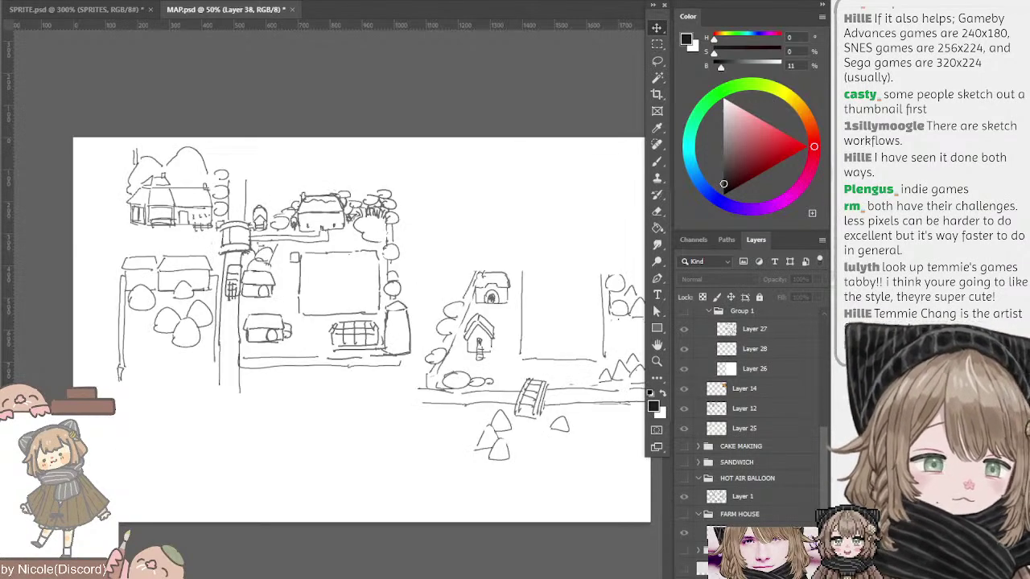
click(683, 550)
drag(247, 250, 283, 259)
key(ctrl+plus)
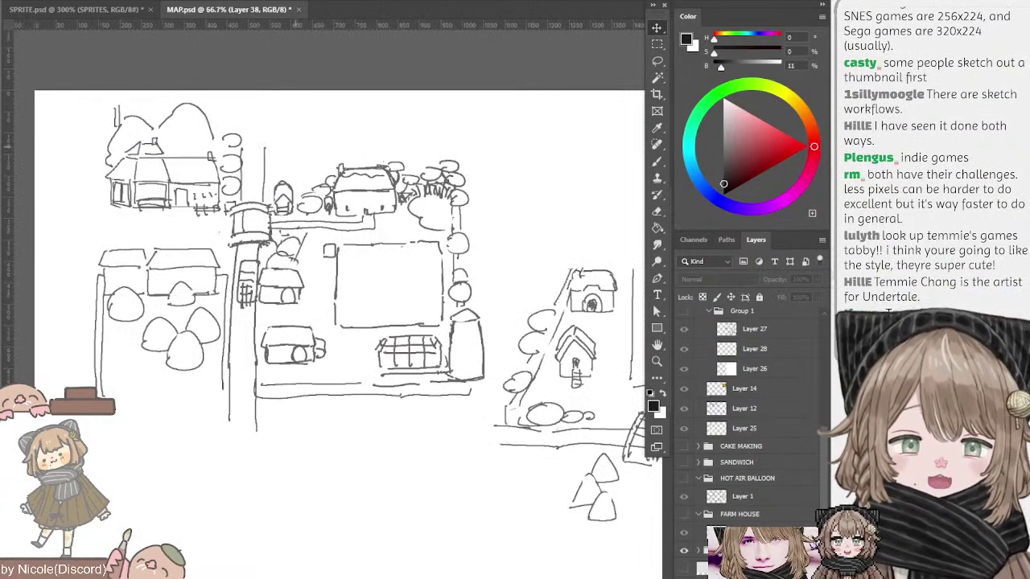
drag(390, 169, 391, 146)
- Select the village sketch layer, Layer 11 copy, in the MAP group and activate the Brush tool
scroll(386, 145, down, 1)
scroll(386, 145, up, 1)
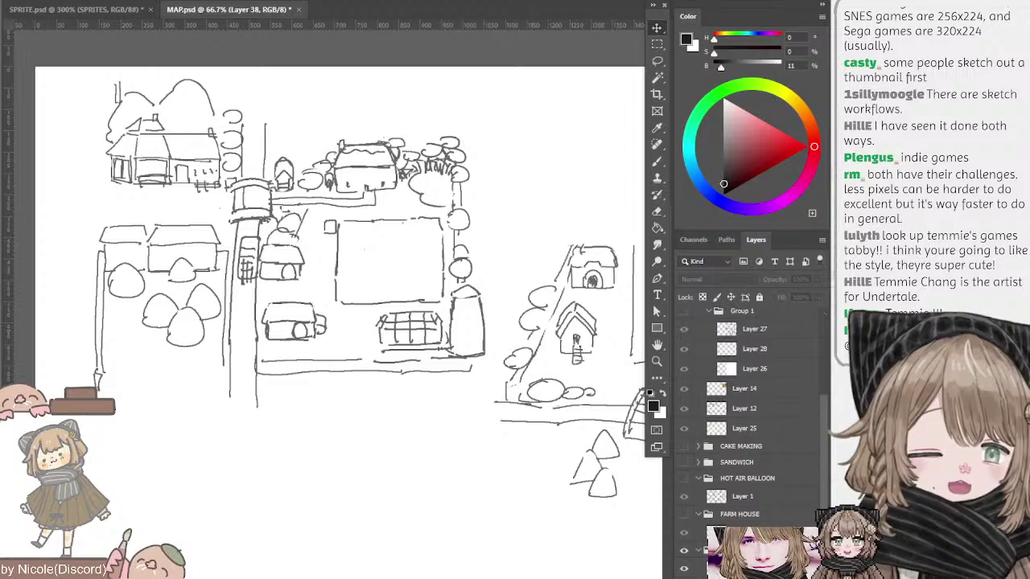
scroll(752, 410, down, 5)
scroll(752, 410, down, 1)
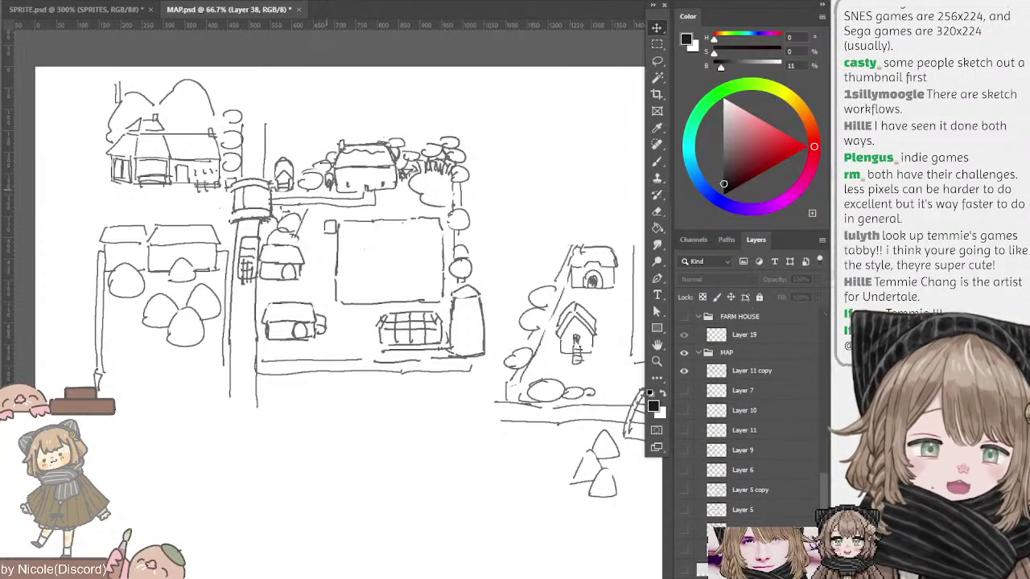
click(360, 149)
click(382, 146)
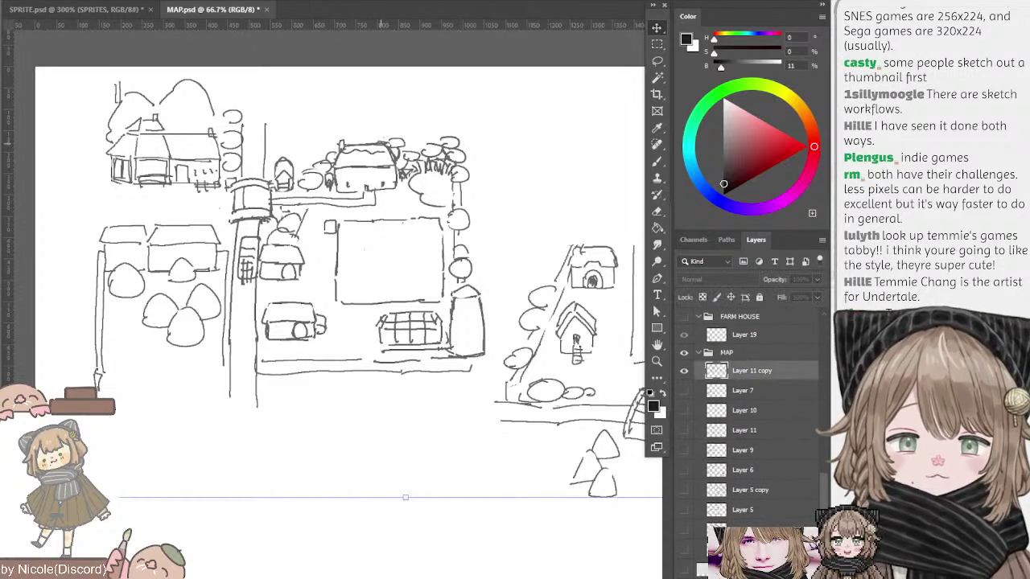
key(b)
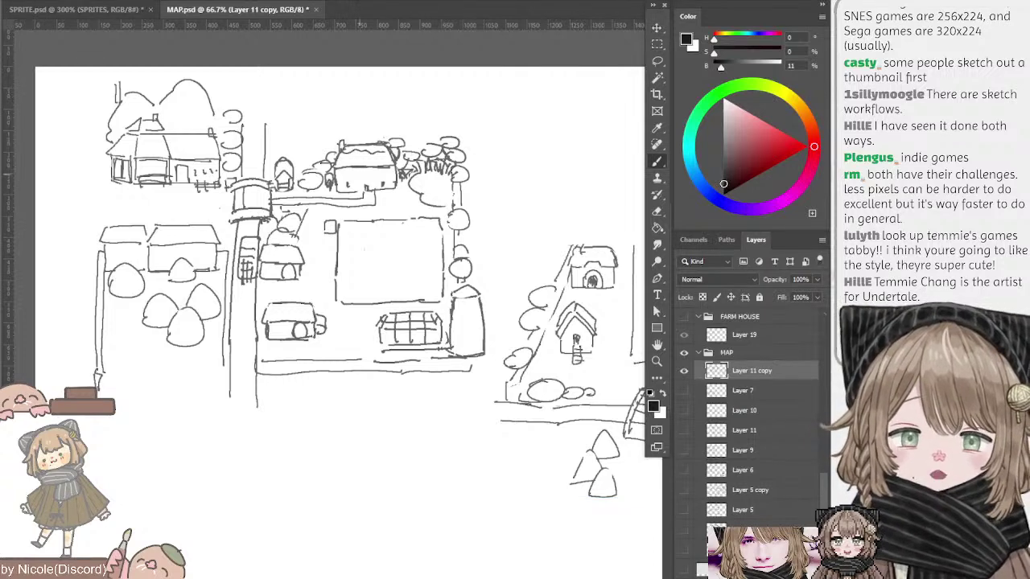
- Try an arrow in the empty area pointing down toward the trees beside the upper village house, and undo it
drag(341, 194, 320, 198)
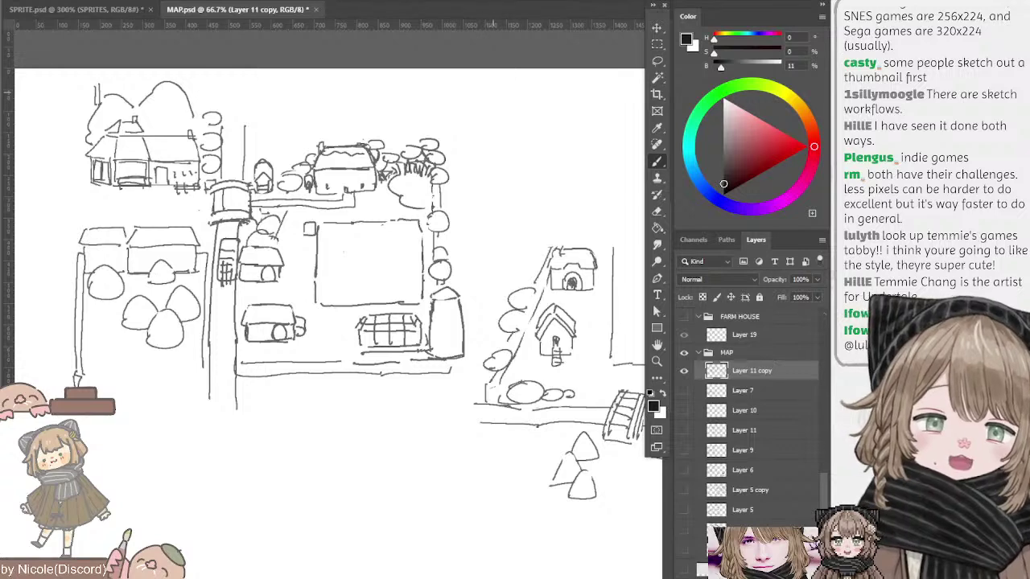
drag(507, 91, 469, 140)
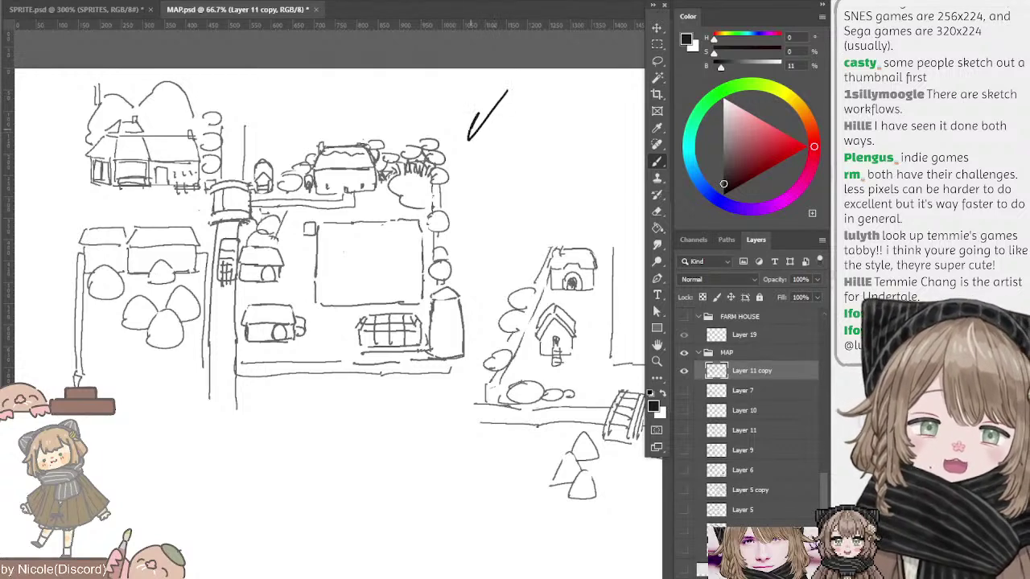
key(ctrl+z)
mouse_move(521, 91)
mouse_down()
mouse_move(484, 127)
mouse_move(504, 124)
mouse_move(482, 126)
mouse_up()
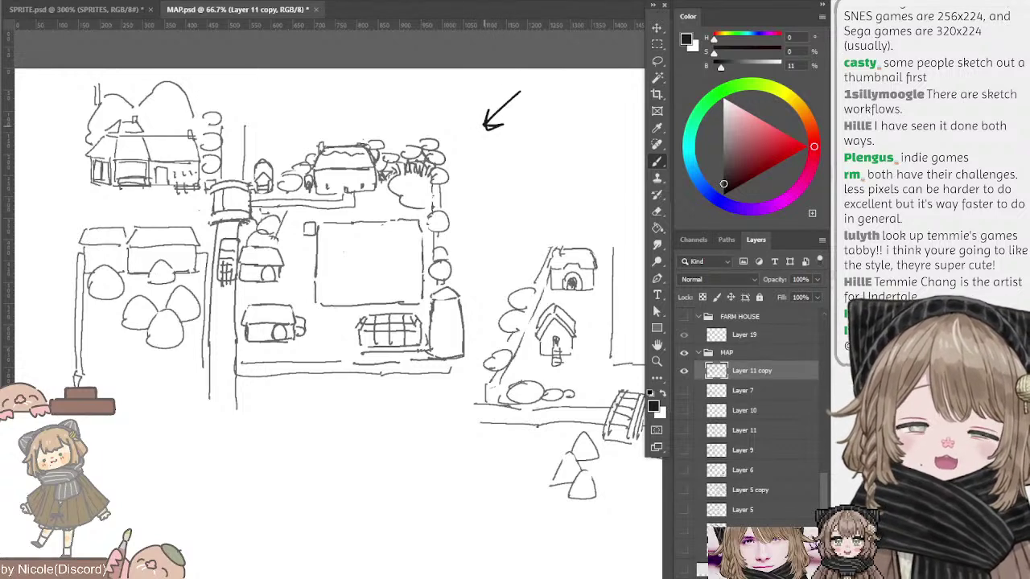
key(ctrl+z)
key(ctrl+z)
key(ctrl+z)
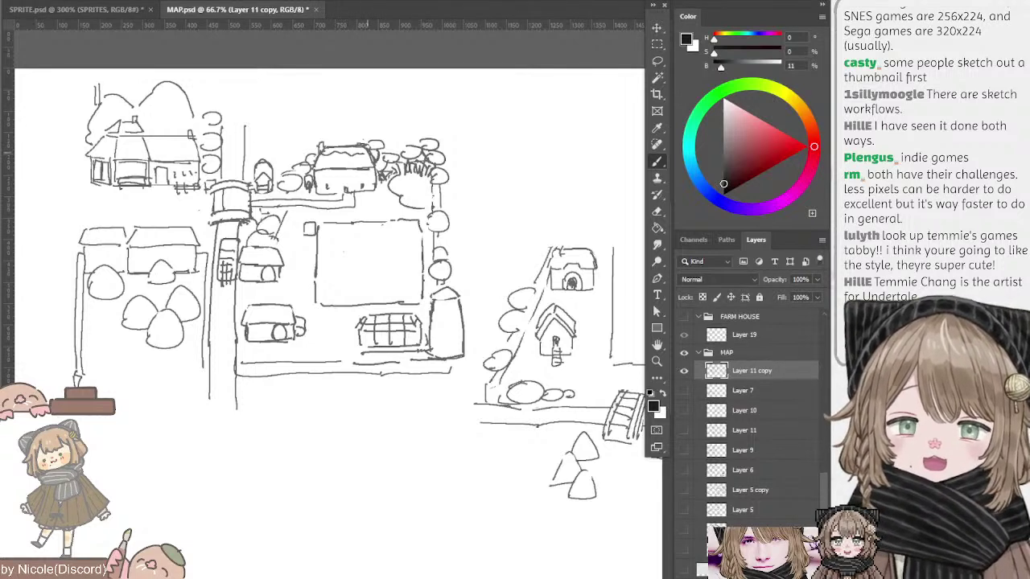
- Sample the dark grey of the sketch lines and draw an upward arrow on the vertical path just below the ladder
drag(372, 135, 391, 121)
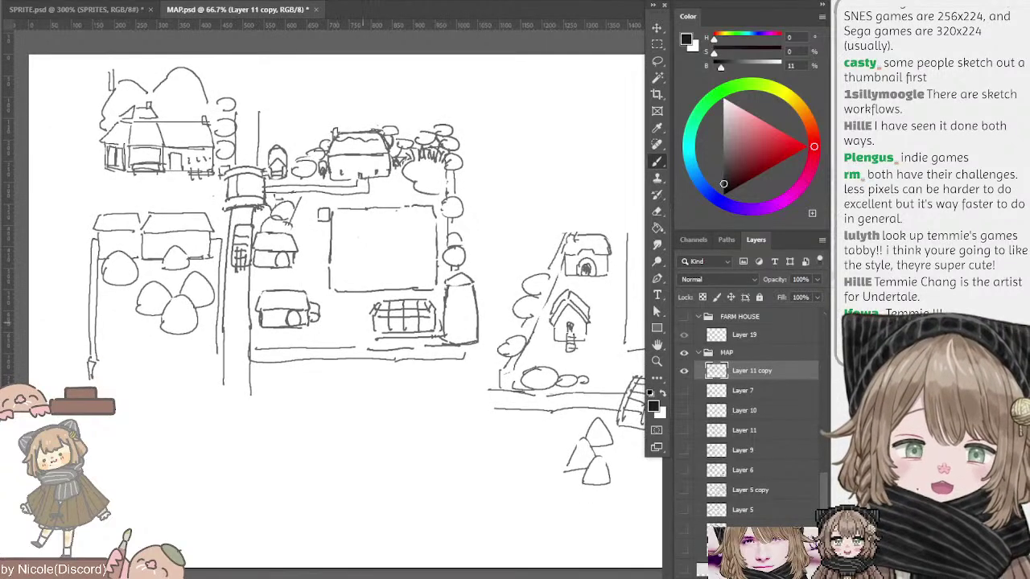
mouse_move(400, 165)
mouse_down()
mouse_move(409, 135)
mouse_move(399, 182)
mouse_move(419, 164)
mouse_move(408, 166)
mouse_move(447, 179)
mouse_move(420, 205)
mouse_move(340, 187)
mouse_move(287, 192)
mouse_up()
mouse_move(508, 207)
mouse_down()
mouse_move(380, 186)
mouse_move(524, 174)
mouse_up()
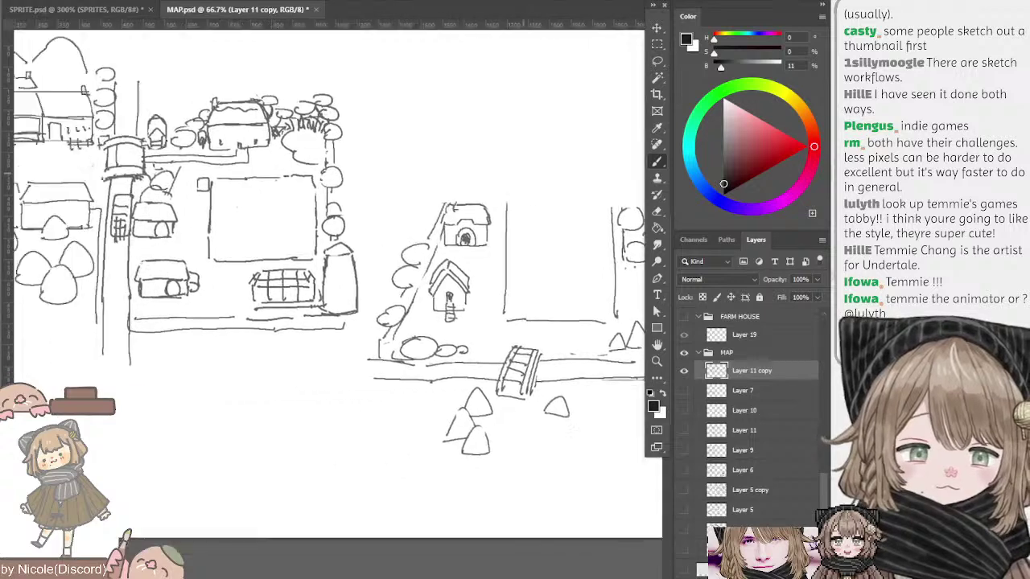
drag(193, 254, 274, 268)
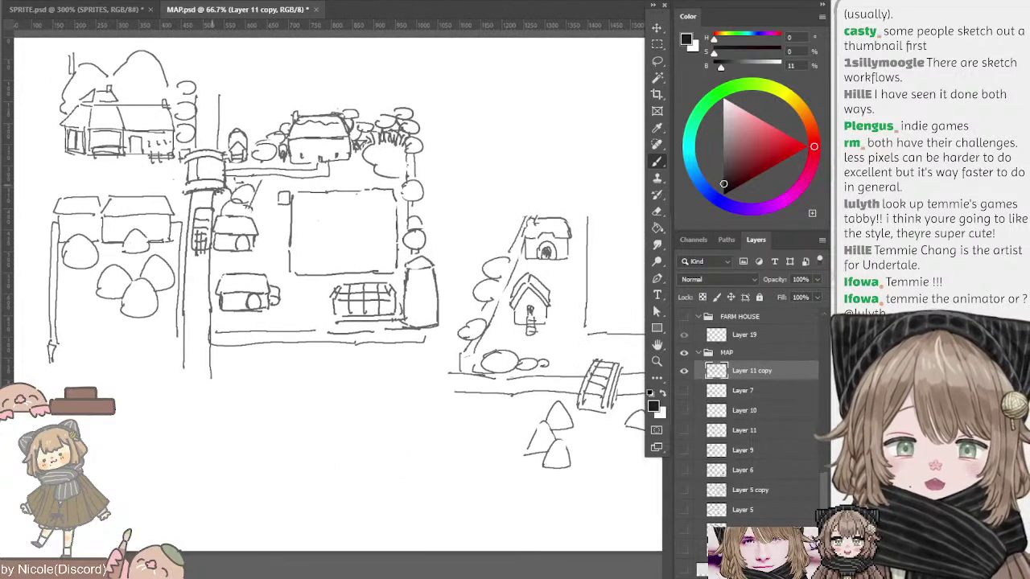
drag(224, 174, 231, 172)
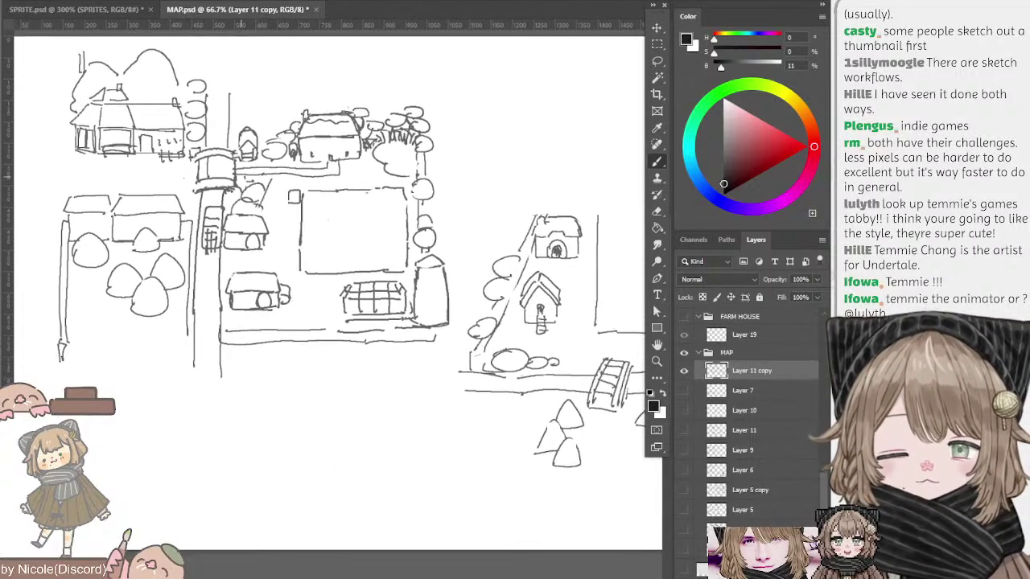
key(ctrl+plus)
drag(140, 122, 195, 186)
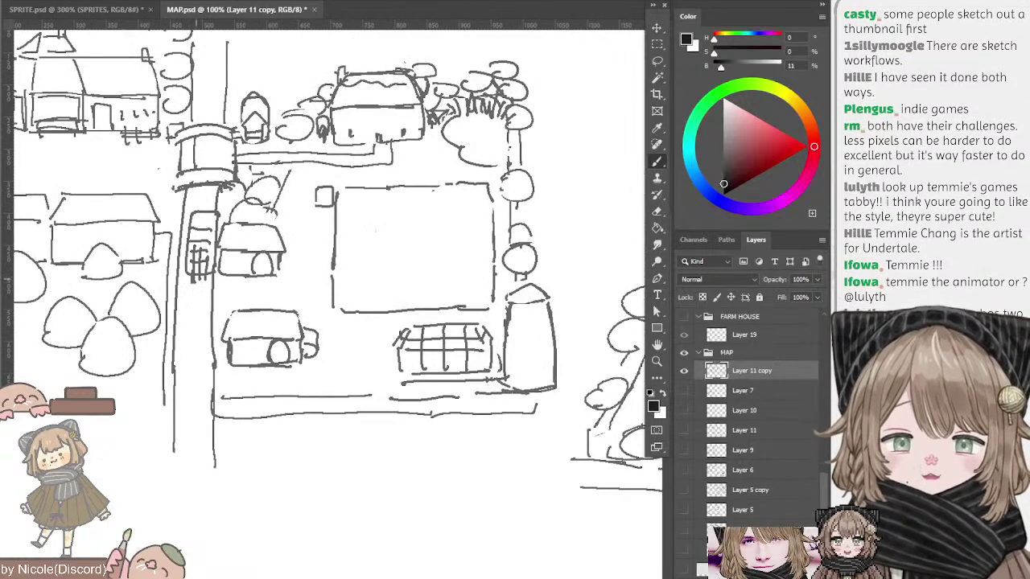
alt+click(193, 277)
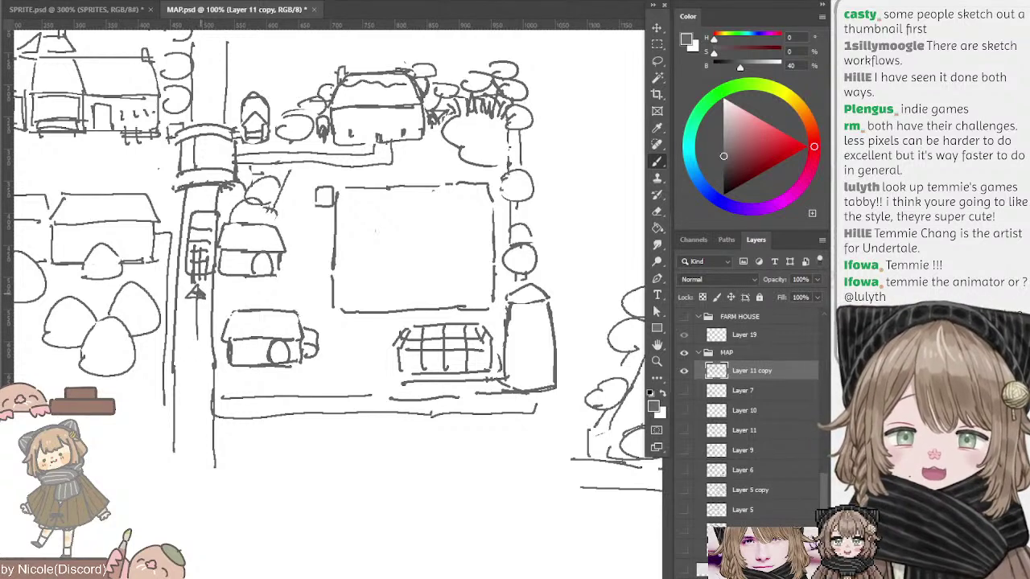
- Try an arrow pointing at the small house beside the ladder, and undo the extra strokes
mouse_move(295, 275)
mouse_down()
mouse_move(313, 294)
mouse_move(291, 275)
mouse_move(299, 281)
mouse_up()
key(ctrl+z)
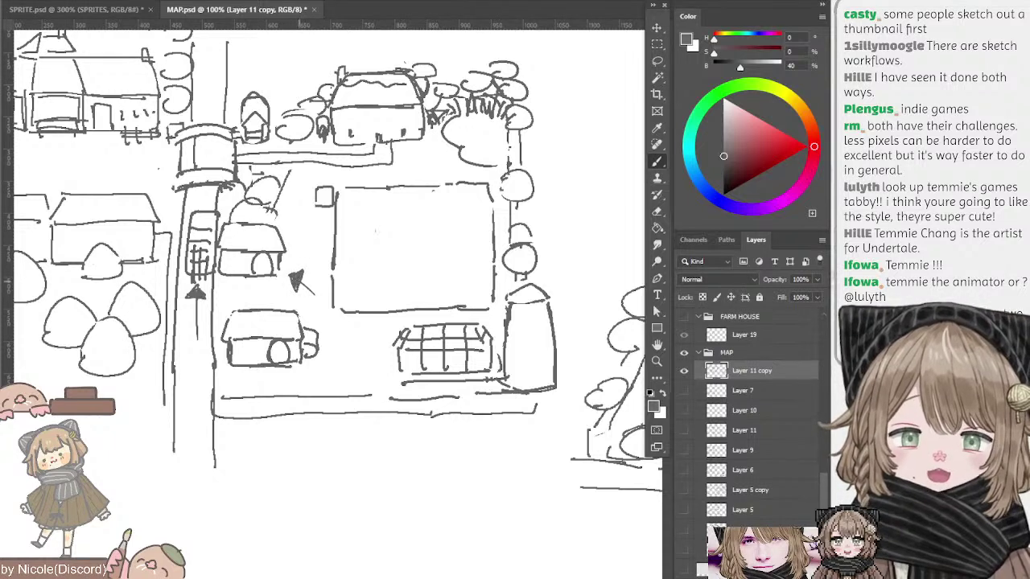
drag(243, 259, 226, 267)
key(ctrl+z)
key(ctrl+z)
- Draw a diagonal arrow pointing up into the lower part of the vertical path
drag(194, 324, 201, 352)
drag(151, 434, 199, 388)
drag(199, 388, 197, 400)
mouse_move(304, 78)
mouse_down()
mouse_move(495, 358)
mouse_move(362, 46)
mouse_up()
key(ctrl+z)
drag(461, 274, 445, 290)
scroll(333, 273, right, 2)
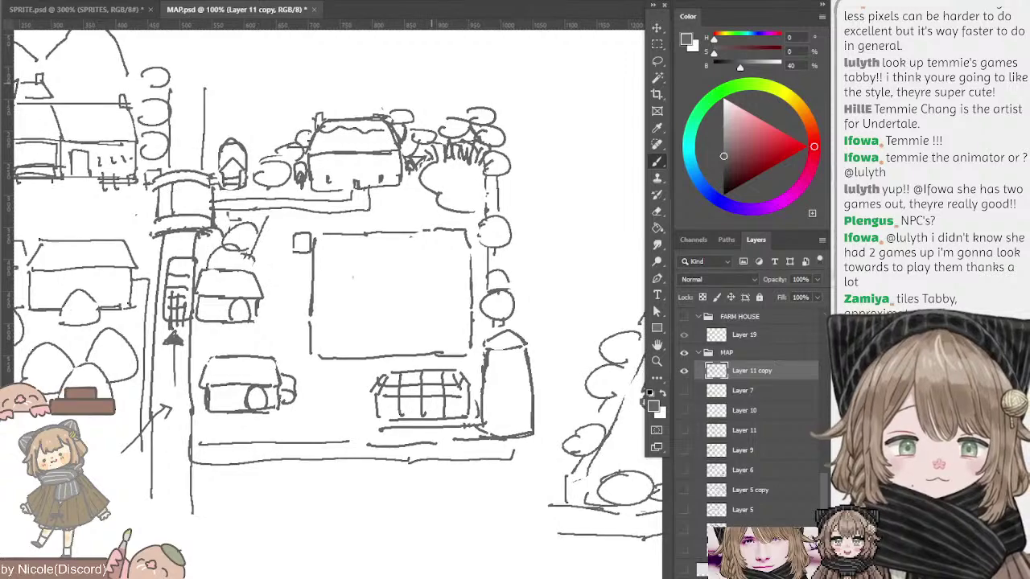
drag(350, 277, 387, 254)
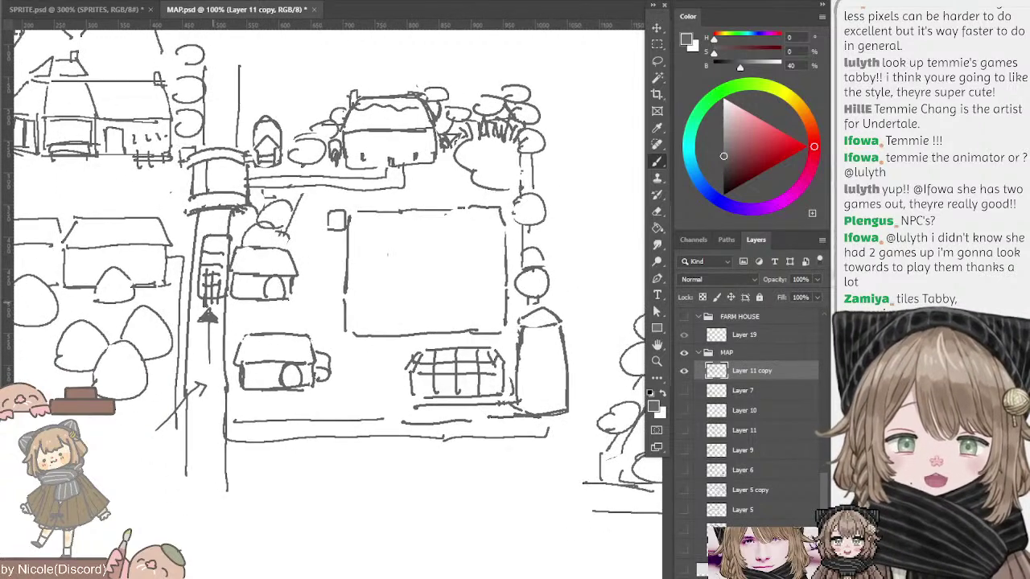
scroll(333, 273, right, 3)
scroll(333, 273, up, 1)
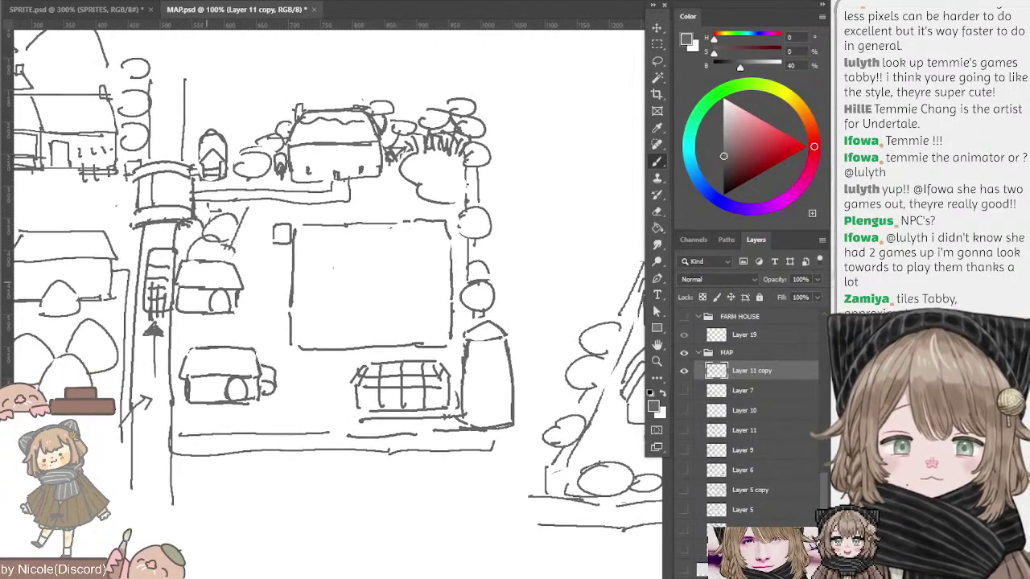
mouse_move(175, 228)
mouse_down()
mouse_move(196, 204)
mouse_move(204, 232)
mouse_move(181, 235)
mouse_up()
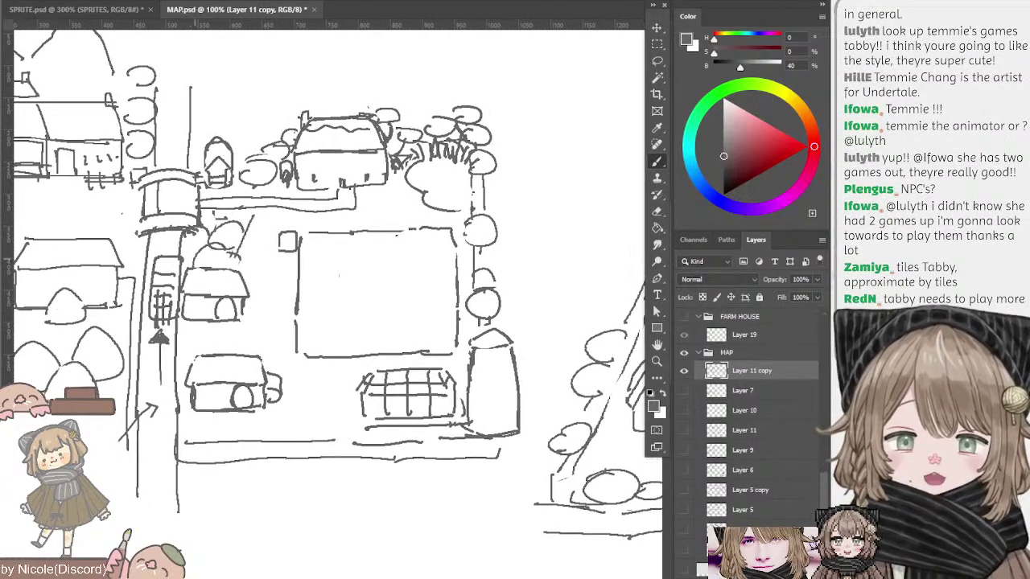
scroll(333, 273, down, 1)
drag(201, 239, 188, 263)
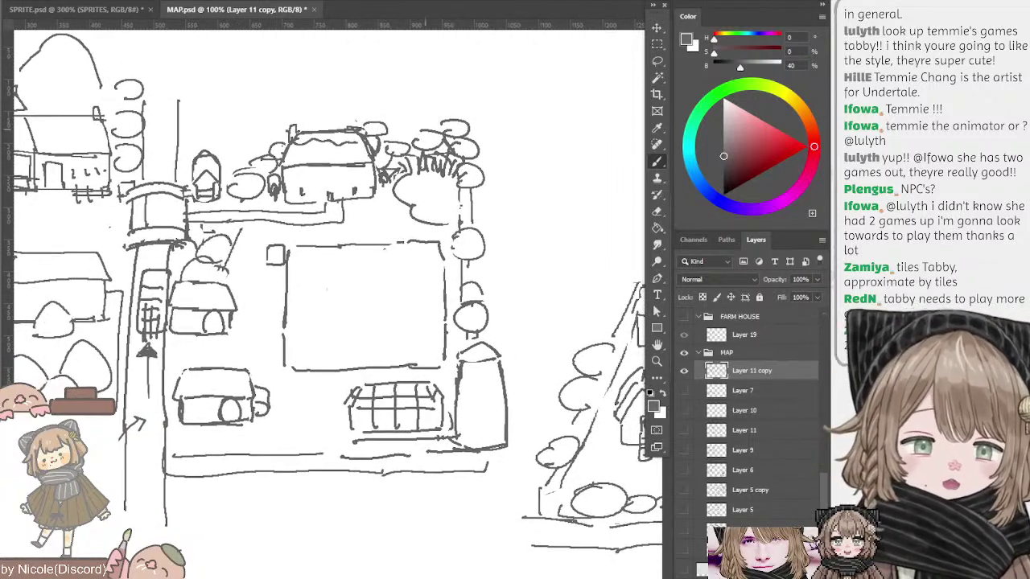
drag(362, 128, 361, 134)
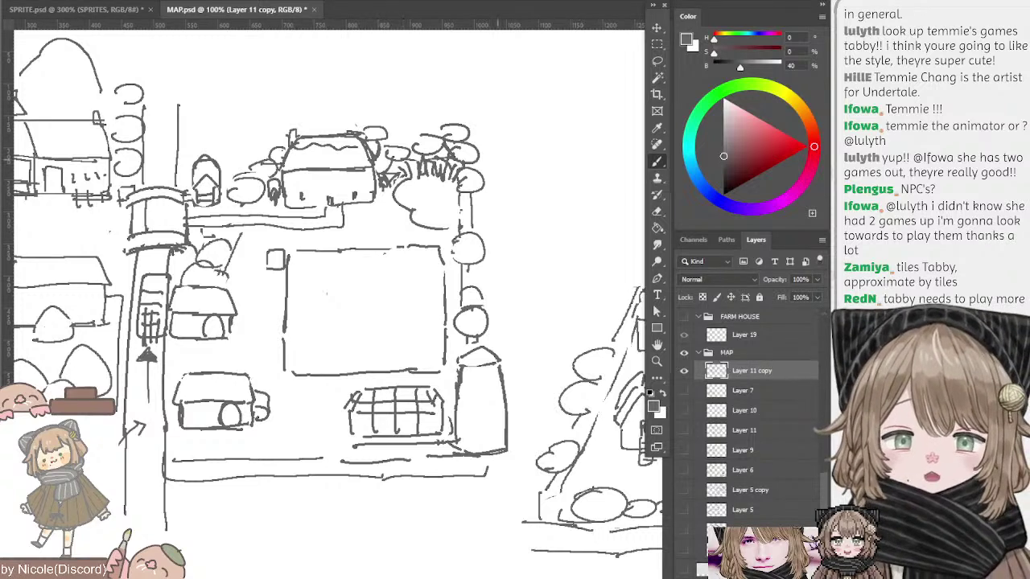
- Try several curved arrows pointing at the cluster of trees beside the upper house, undoing each one
mouse_move(531, 131)
mouse_down()
mouse_move(489, 153)
mouse_move(504, 164)
mouse_up()
key(ctrl+z)
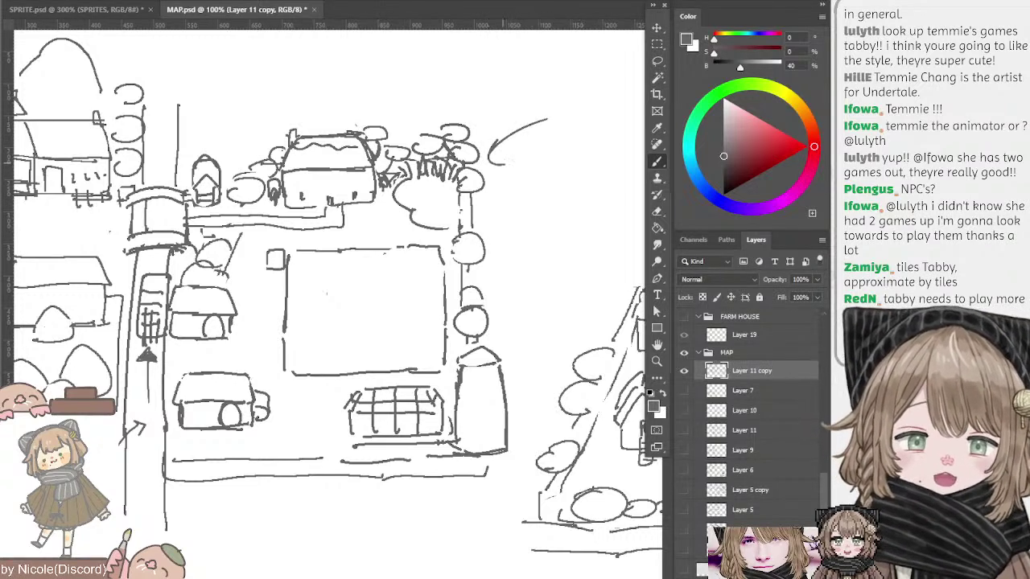
key(ctrl+z)
scroll(333, 273, right, 2)
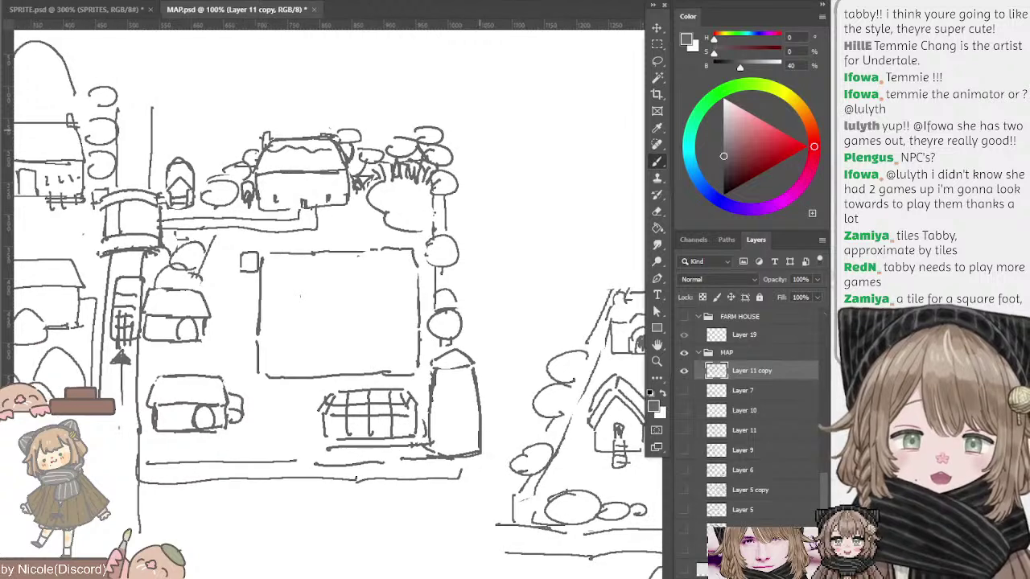
drag(480, 129, 457, 162)
key(ctrl+z)
mouse_move(519, 120)
mouse_down()
mouse_move(469, 149)
mouse_move(486, 148)
mouse_up()
key(ctrl+z)
key(ctrl+z)
- Circle the rounded patch below the trees and the small shed area beside the upper house, and undo both outlines
drag(364, 148, 443, 161)
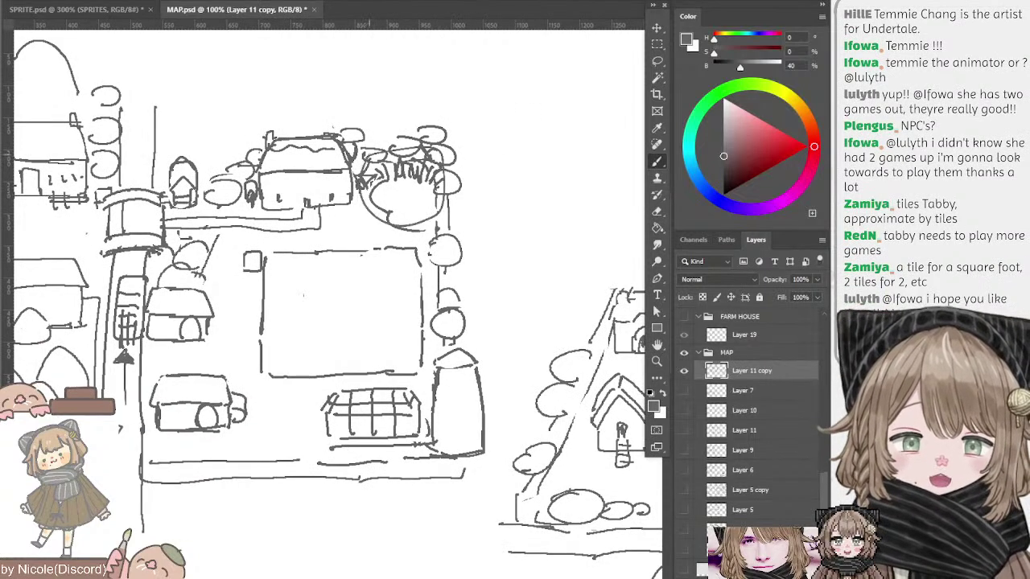
mouse_move(205, 170)
mouse_down()
mouse_move(246, 156)
mouse_move(203, 151)
mouse_move(279, 133)
mouse_up()
key(ctrl+z)
drag(199, 152, 210, 173)
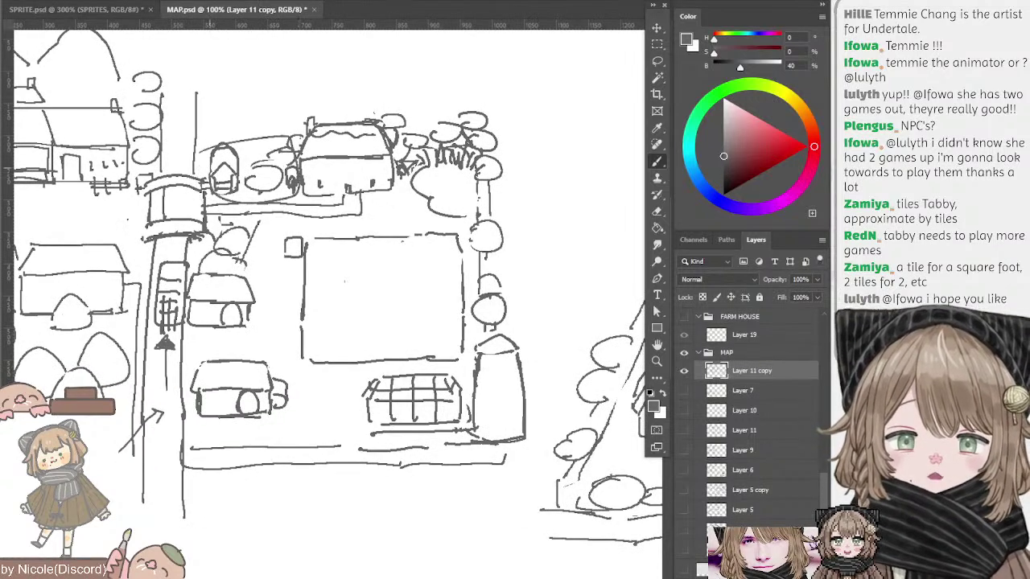
key(ctrl+z)
- Try a tree with a rounded triangular crown and a trunk behind the upper house with the Brush, and undo it
key(l)
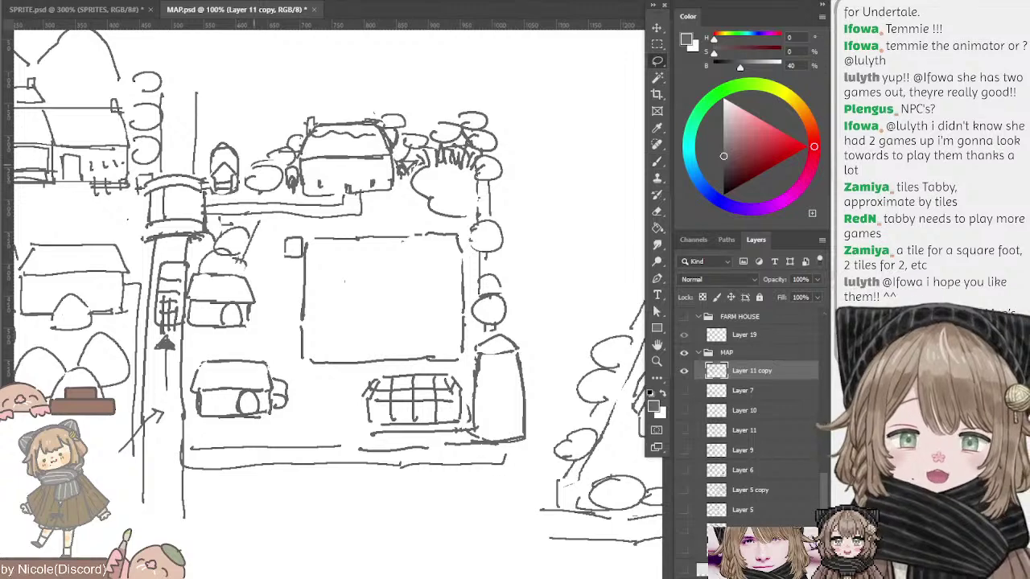
mouse_move(271, 127)
mouse_down()
mouse_move(286, 136)
mouse_move(256, 119)
mouse_move(259, 131)
mouse_up()
key(e)
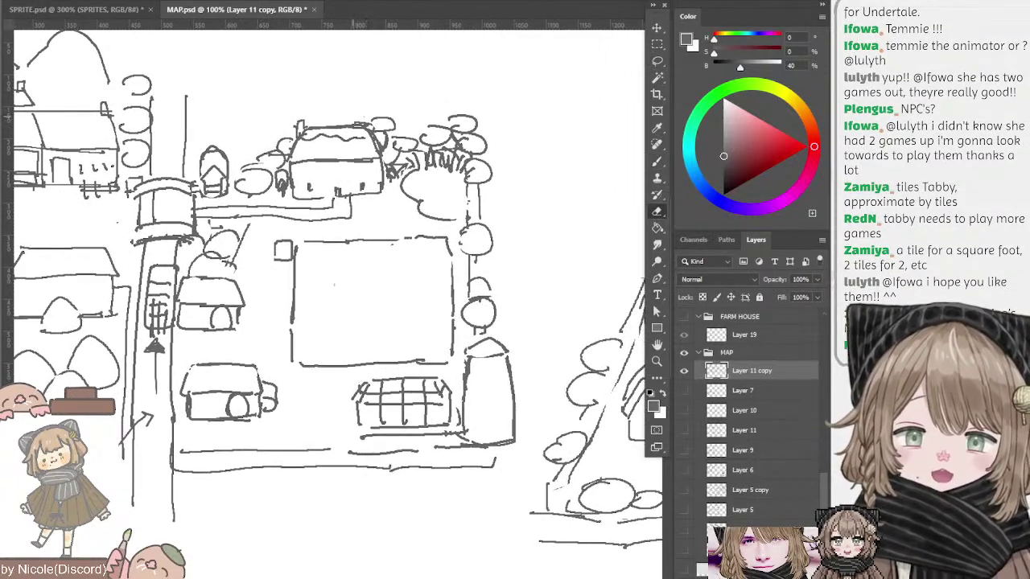
key(b)
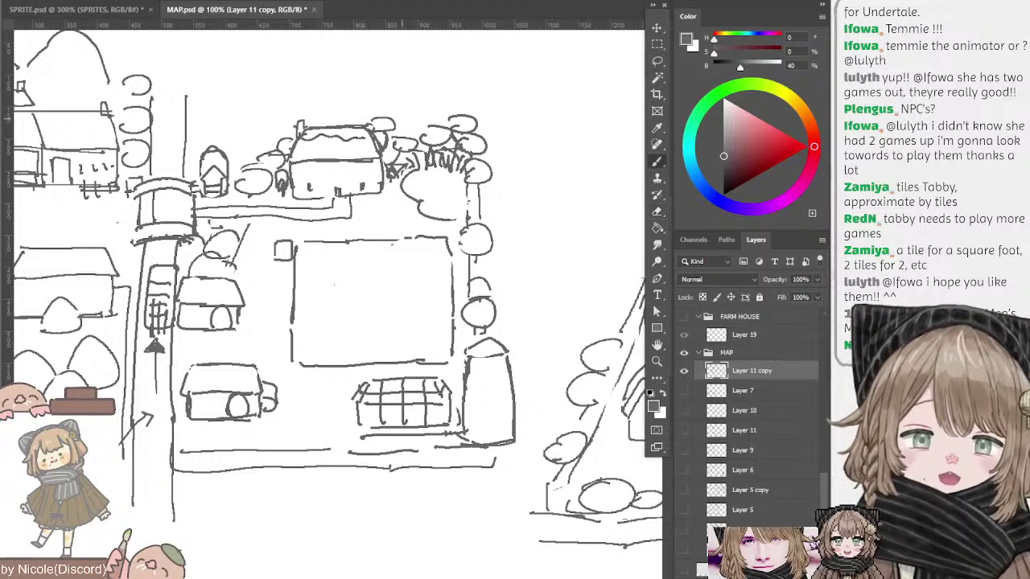
mouse_move(402, 118)
mouse_down()
mouse_move(387, 147)
mouse_move(351, 142)
mouse_move(417, 152)
mouse_move(358, 153)
mouse_move(397, 123)
mouse_move(378, 153)
mouse_move(356, 150)
mouse_move(405, 142)
mouse_move(349, 145)
mouse_move(383, 190)
mouse_up()
key(ctrl+z)
key(ctrl+z)
key(ctrl+z)
drag(387, 149, 392, 173)
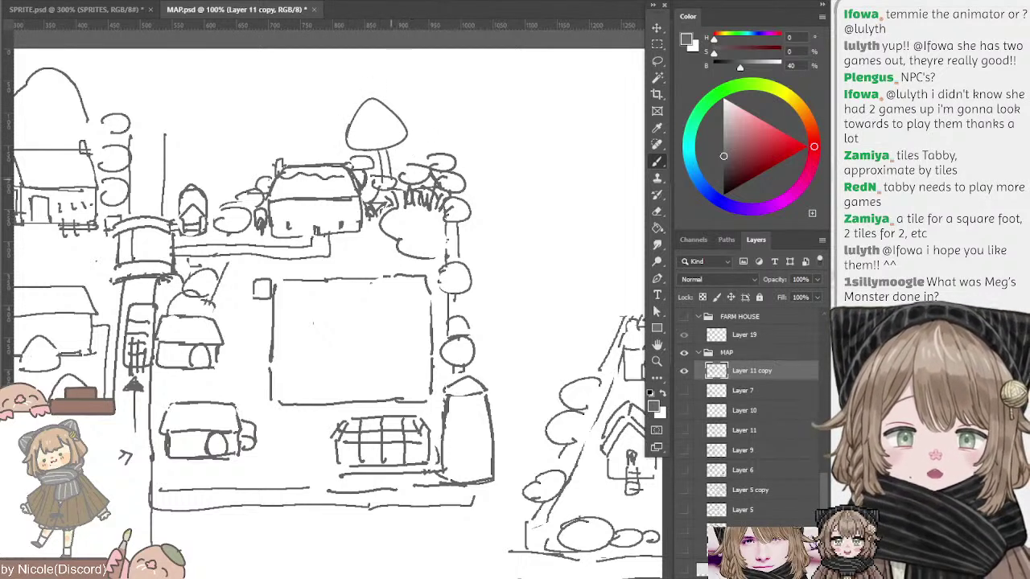
key(ctrl+z)
key(ctrl+z)
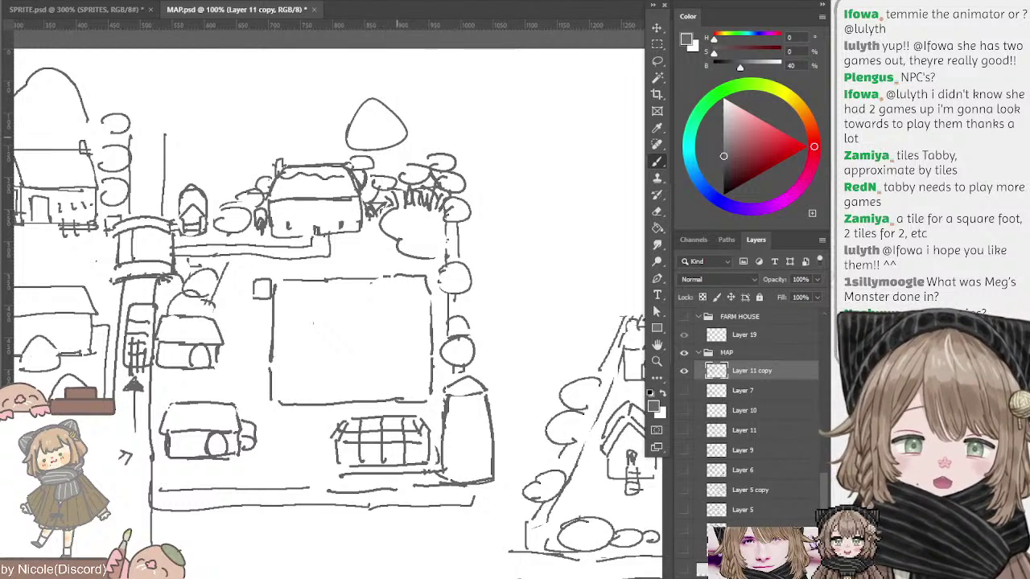
key(ctrl+z)
- Sketch a tall tree with a lumpy crown and trunk behind the upper house's bushes, with a small bird beside it
mouse_move(347, 136)
mouse_down()
mouse_move(368, 103)
mouse_move(395, 123)
mouse_move(447, 115)
mouse_move(412, 95)
mouse_move(441, 103)
mouse_move(418, 143)
mouse_move(392, 121)
mouse_move(432, 167)
mouse_up()
key(ctrl+z)
key(ctrl+z)
key(ctrl+z)
key(ctrl+z)
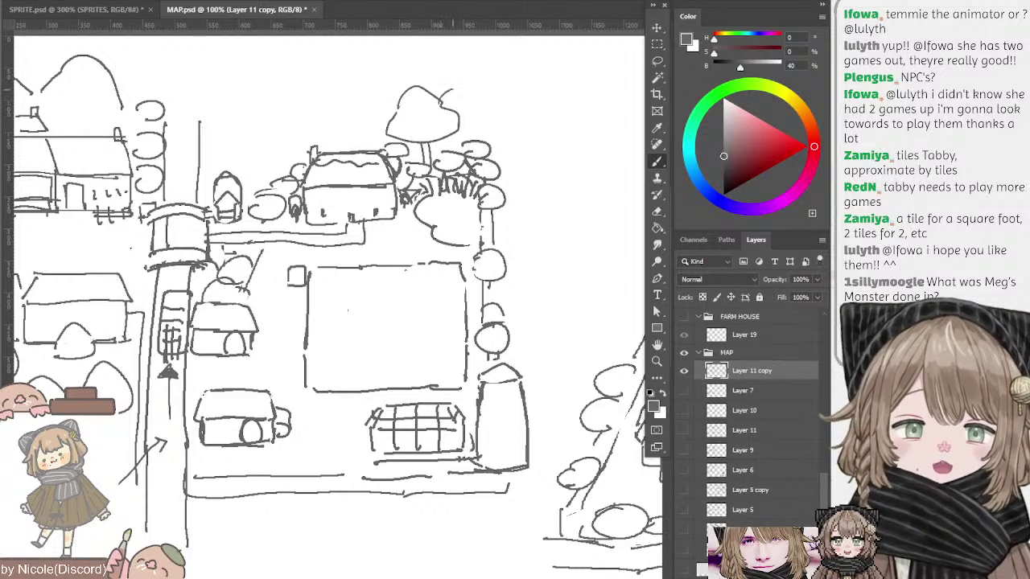
mouse_move(431, 90)
mouse_down()
mouse_move(461, 84)
mouse_move(451, 89)
mouse_up()
key(ctrl+z)
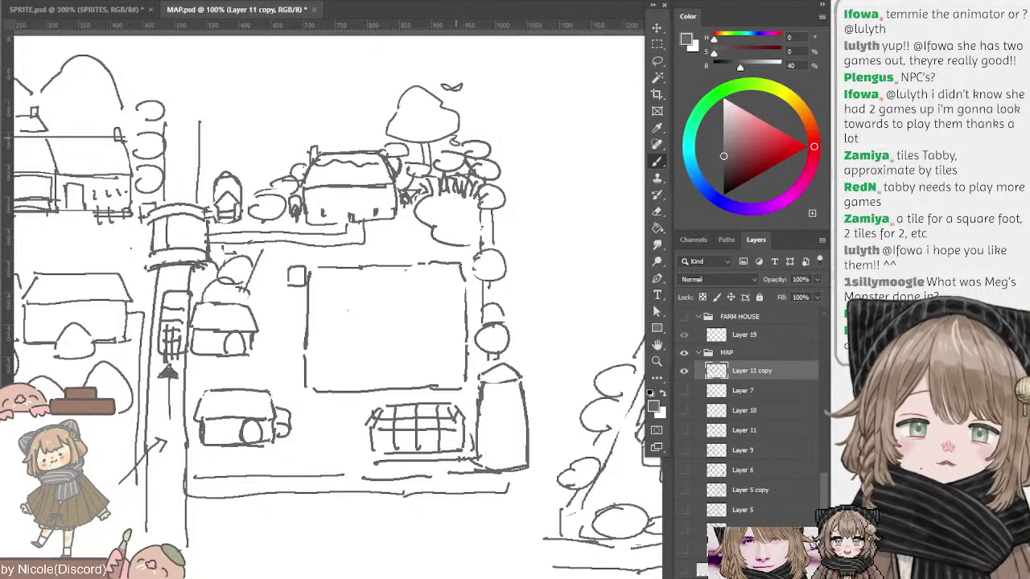
- Try a few small leaf shapes drifting beside the tall tree, and undo them
drag(465, 128, 500, 139)
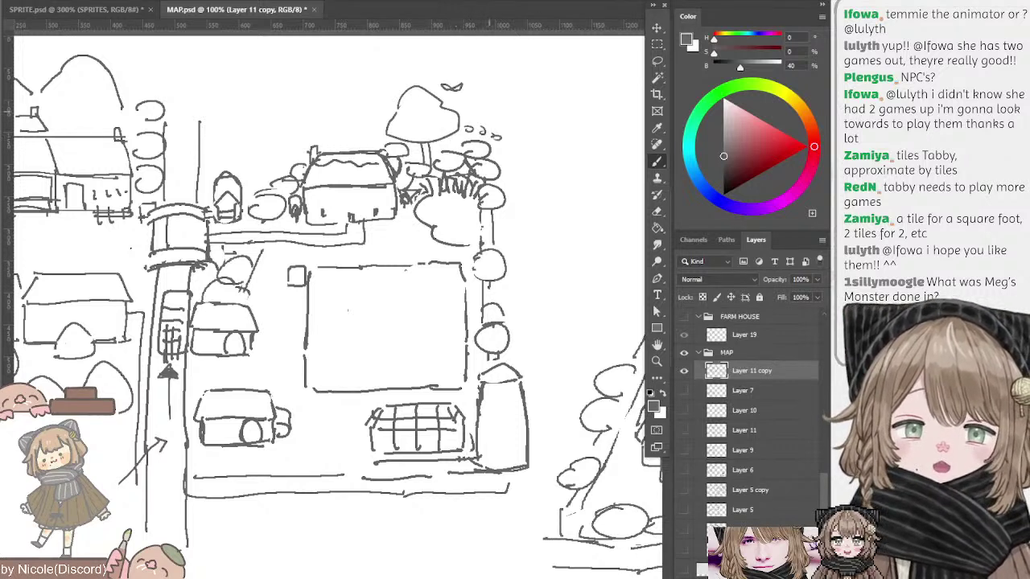
key(ctrl+z)
key(ctrl+z)
key(ctrl+z)
- Try short diagonal strokes across the rounded patch below the trees, and undo them
mouse_move(429, 209)
mouse_down()
mouse_move(465, 207)
mouse_move(453, 214)
mouse_up()
key(ctrl+z)
key(ctrl+z)
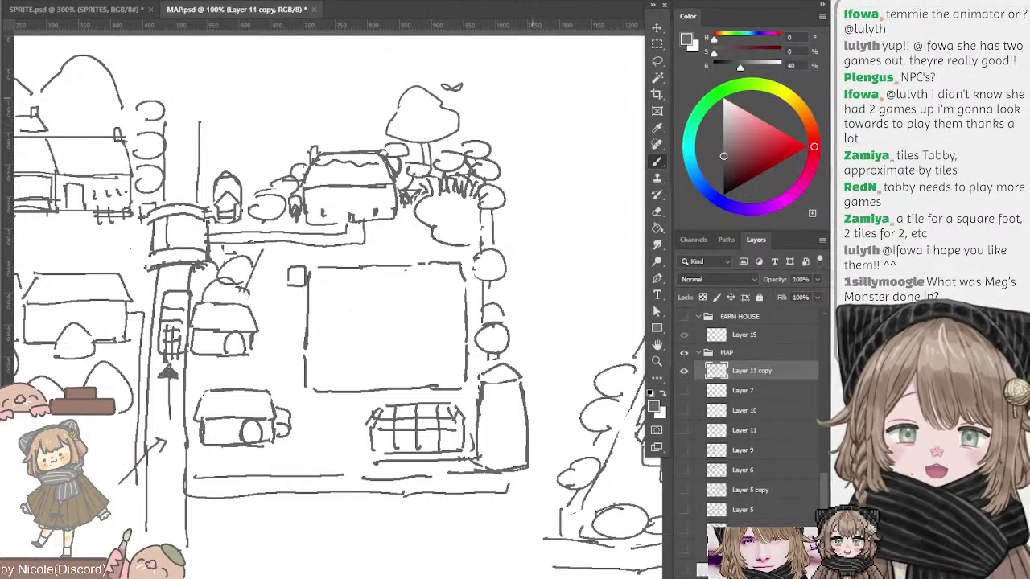
drag(538, 106, 534, 111)
mouse_move(404, 245)
mouse_down()
mouse_move(449, 215)
mouse_move(439, 219)
mouse_up()
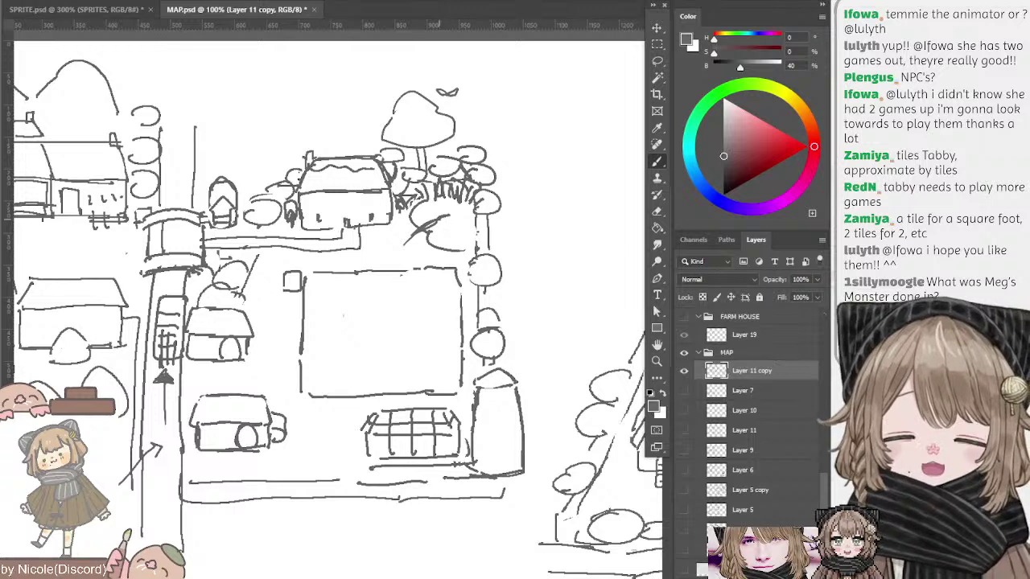
key(ctrl+z)
key(ctrl+z)
drag(450, 106, 439, 115)
- Lasso the tall tree and the bird above the upper house, delete them and clear the selection
key(e)
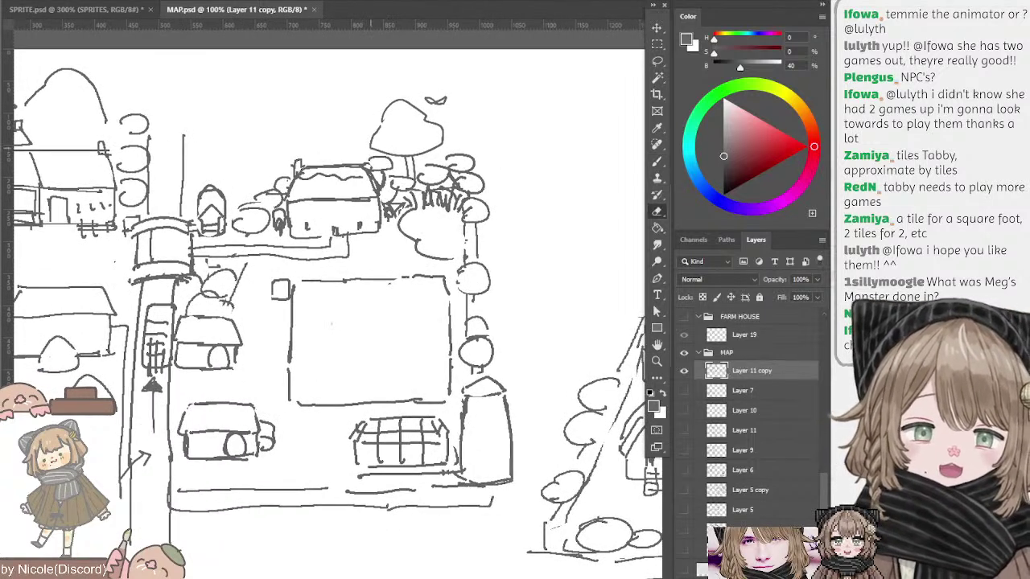
key(l)
mouse_move(379, 92)
mouse_down()
mouse_move(363, 138)
mouse_move(397, 160)
mouse_up()
click(411, 157)
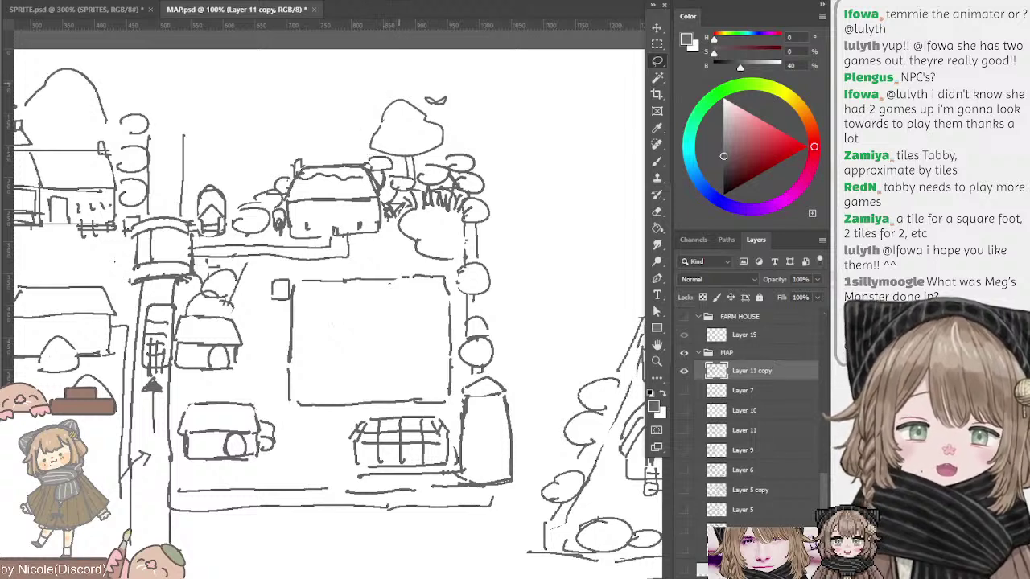
drag(398, 84, 366, 149)
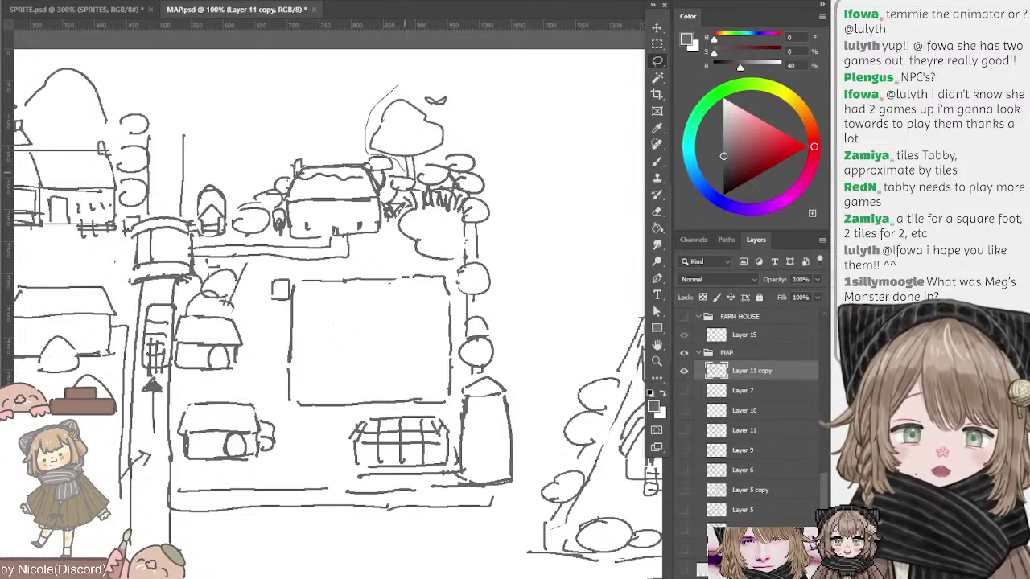
mouse_move(413, 165)
mouse_down()
mouse_move(452, 146)
mouse_move(425, 82)
mouse_move(397, 83)
mouse_up()
key(Delete)
key(ctrl+d)
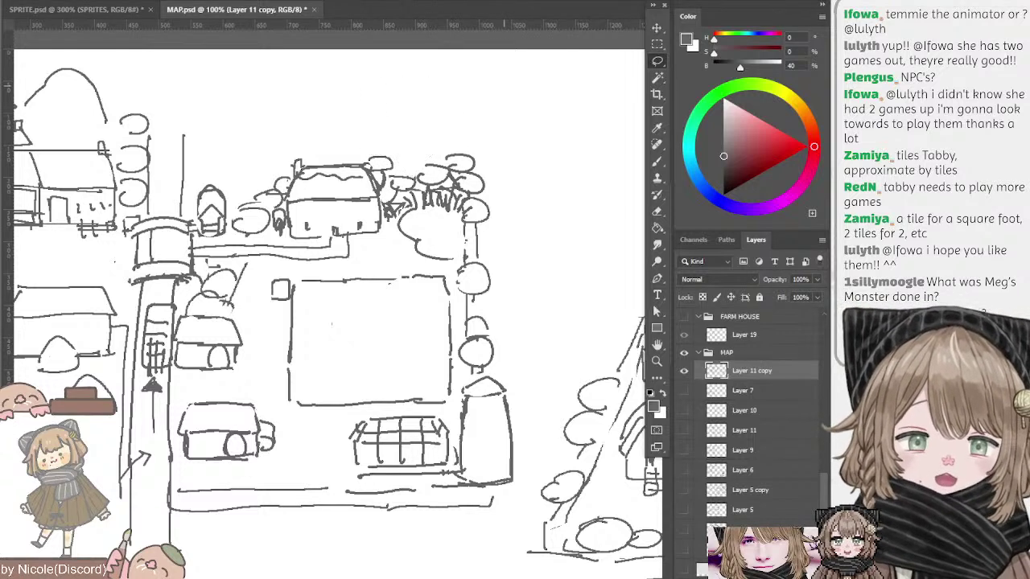
- Sketch a new tree with a rounded crown and trunk among the bushes beside the upper house using the Brush
drag(402, 242, 422, 205)
key(b)
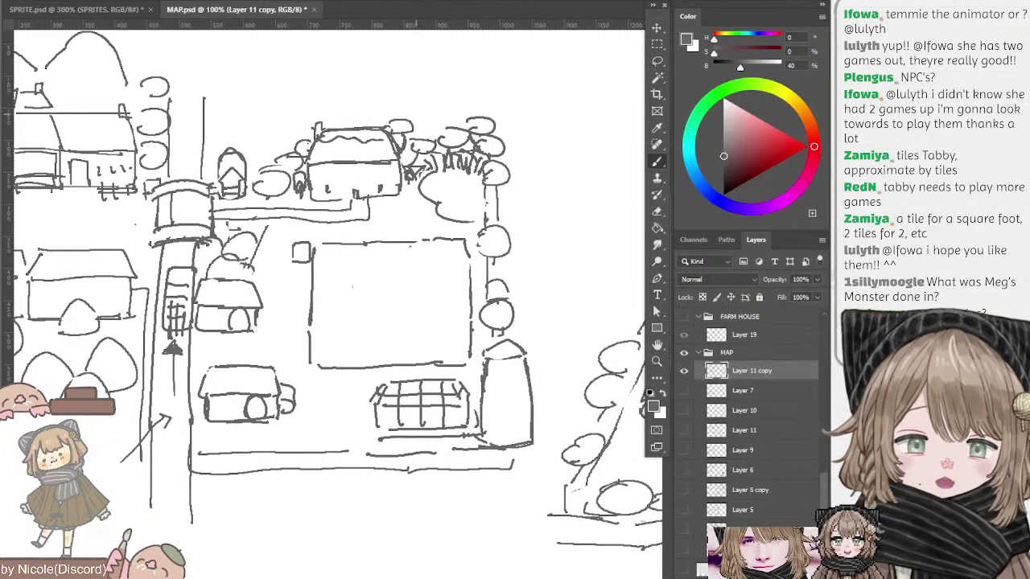
drag(390, 145, 404, 152)
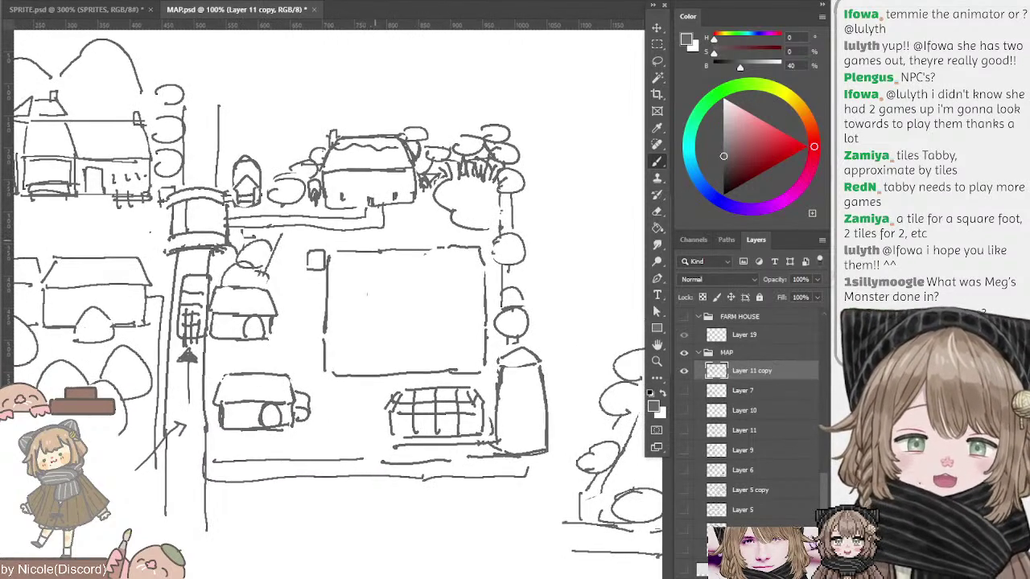
mouse_move(376, 236)
mouse_down()
mouse_move(381, 250)
mouse_move(368, 235)
mouse_up()
key(ctrl+z)
key(ctrl+z)
key(ctrl+z)
mouse_move(413, 123)
mouse_down()
mouse_move(457, 123)
mouse_move(426, 140)
mouse_move(482, 152)
mouse_move(419, 146)
mouse_up()
key(ctrl+z)
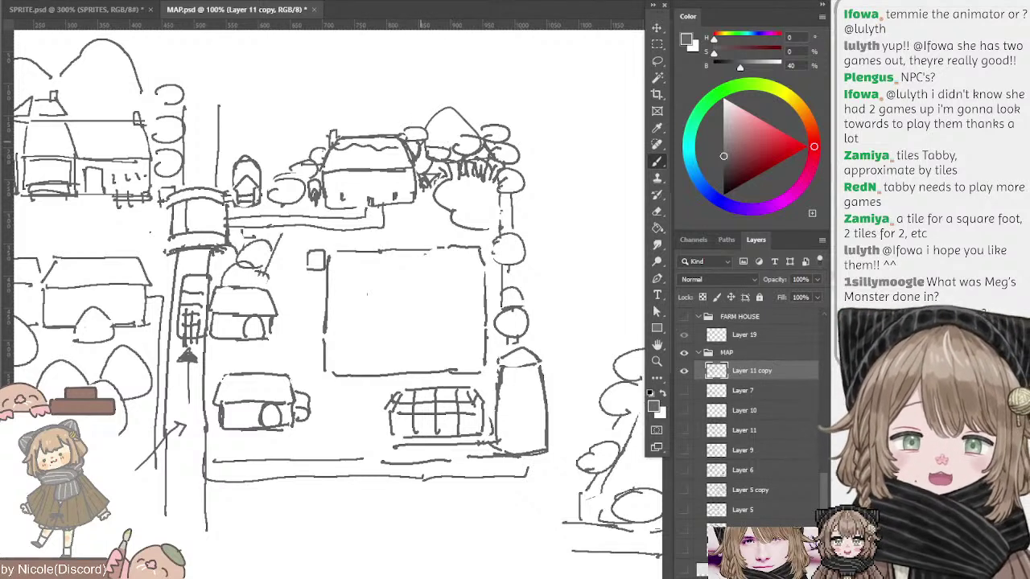
key(ctrl+z)
mouse_move(464, 228)
mouse_down()
mouse_move(437, 245)
mouse_move(469, 193)
mouse_move(469, 208)
mouse_move(462, 201)
mouse_up()
key(e)
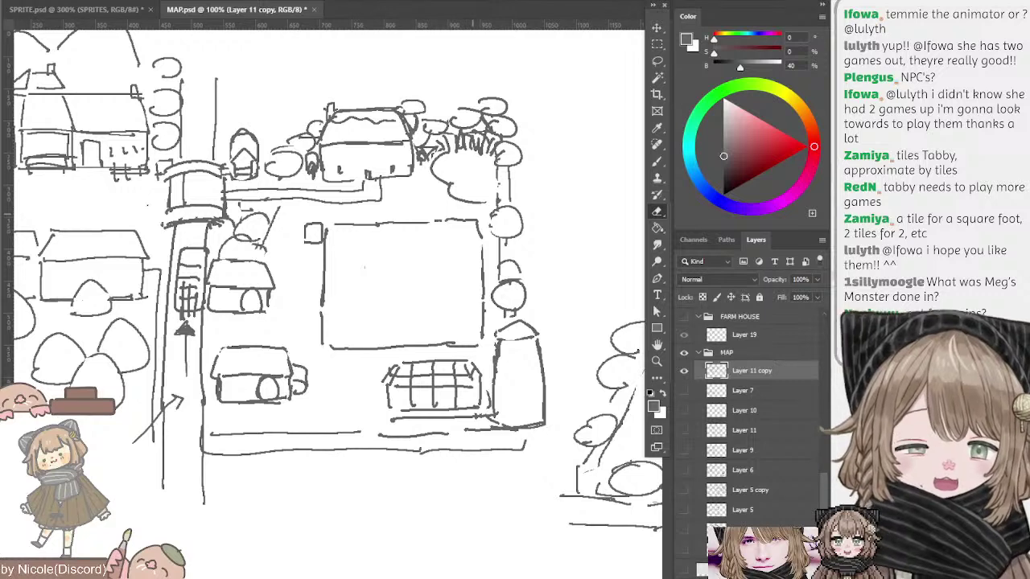
key(l)
mouse_move(439, 206)
mouse_down()
mouse_move(458, 236)
mouse_move(487, 233)
mouse_move(480, 211)
mouse_move(481, 228)
mouse_up()
key(ctrl+d)
drag(395, 257, 415, 239)
key(b)
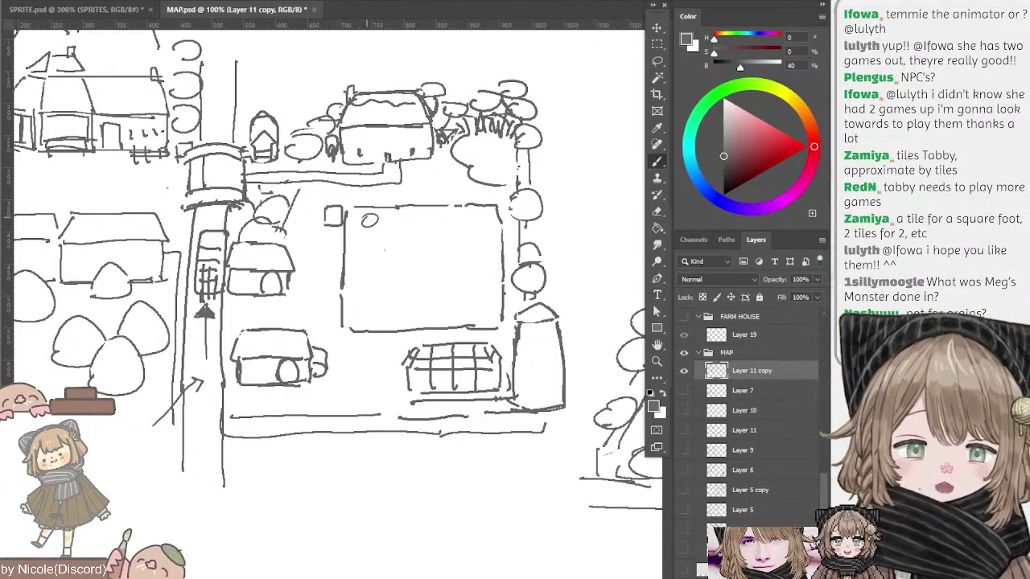
mouse_move(407, 206)
mouse_down()
mouse_move(406, 227)
mouse_move(400, 208)
mouse_move(381, 211)
mouse_move(394, 229)
mouse_move(382, 231)
mouse_up()
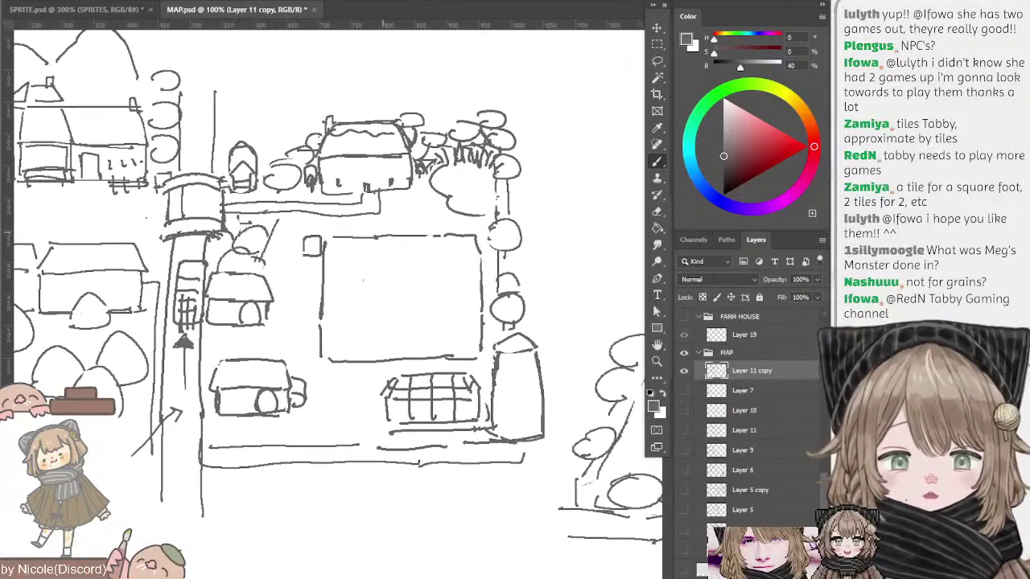
mouse_move(302, 175)
mouse_down()
mouse_move(408, 191)
mouse_move(355, 214)
mouse_move(340, 199)
mouse_up()
- Examine the farm sketch and the riverside village sketch side by side at 66.7% zoom
key(ctrl+minus)
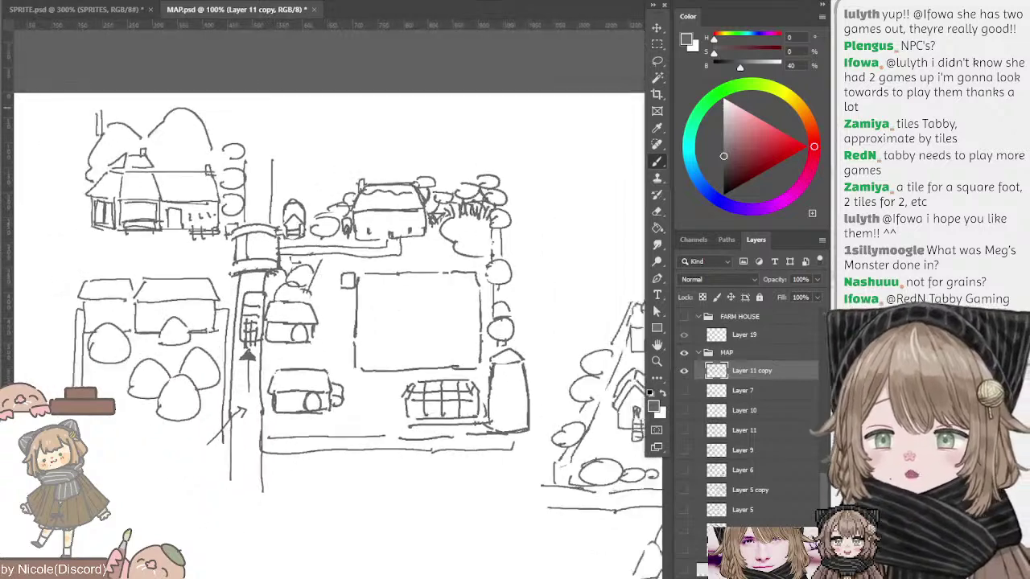
mouse_move(402, 305)
mouse_down()
mouse_move(355, 260)
mouse_move(351, 230)
mouse_move(349, 251)
mouse_up()
scroll(331, 287, right, 2)
scroll(332, 287, down, 1)
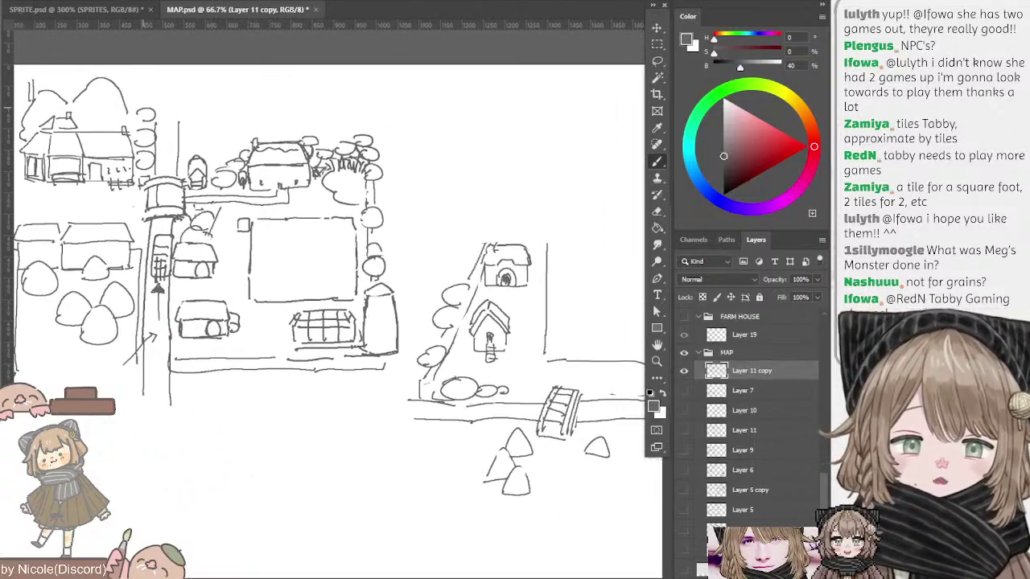
scroll(331, 287, right, 1)
scroll(332, 287, up, 2)
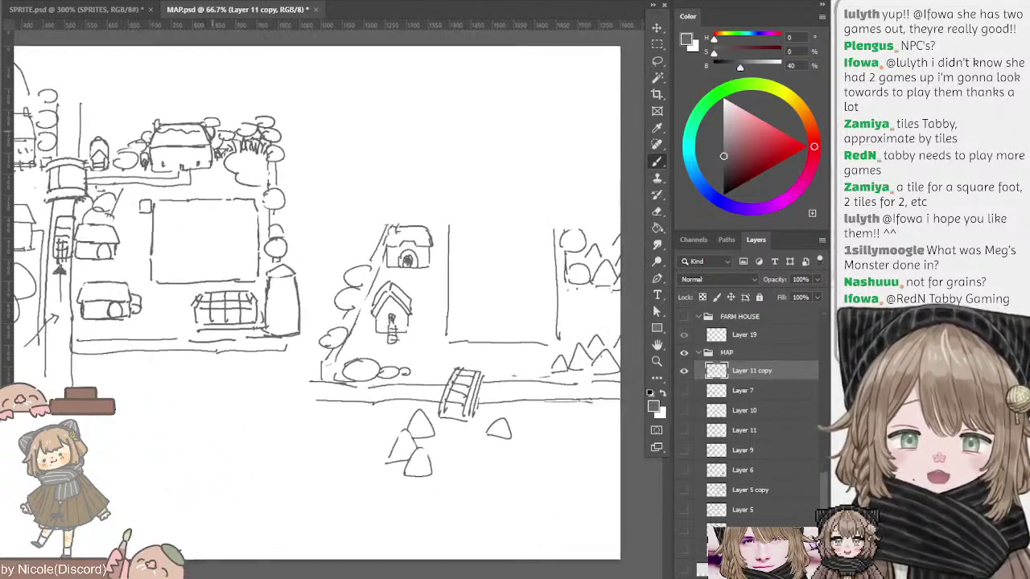
drag(247, 162, 253, 152)
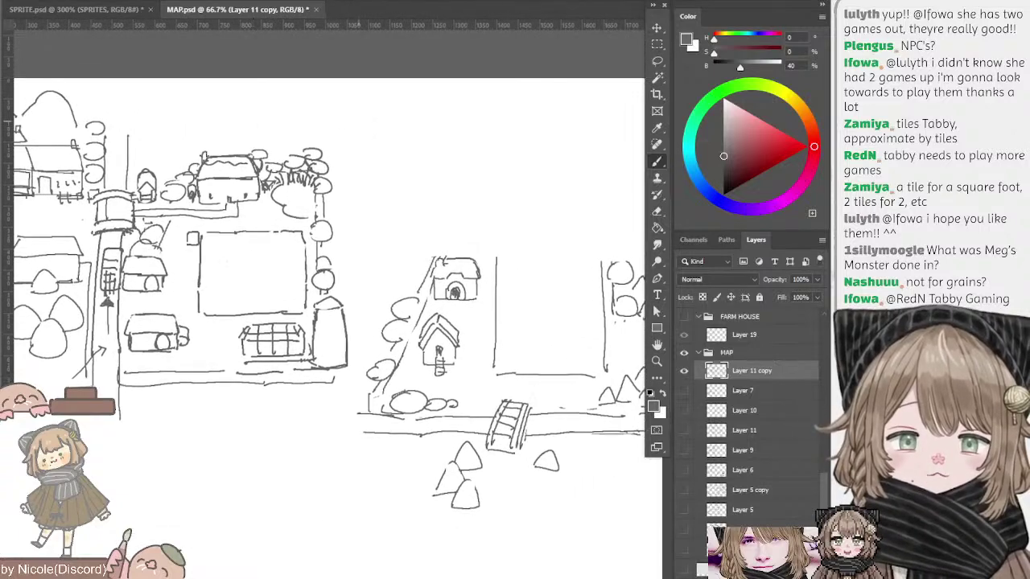
drag(492, 118, 472, 102)
scroll(331, 287, right, 3)
scroll(332, 287, down, 1)
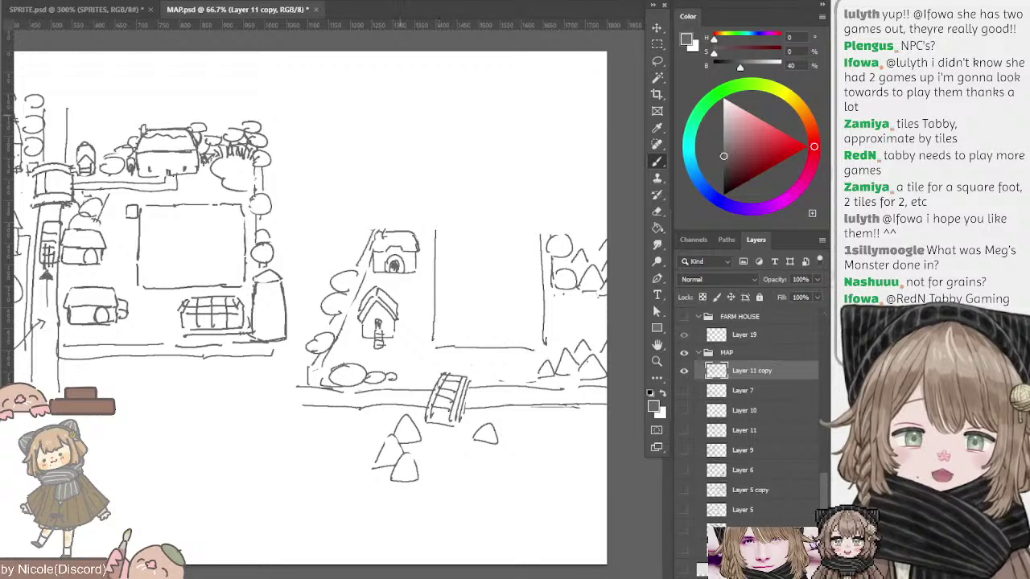
- Move the riverside village sketch with its houses and bridge downward and slightly left, freeing space above it
key(l)
mouse_move(358, 183)
mouse_down()
mouse_move(296, 331)
mouse_move(607, 426)
mouse_move(595, 175)
mouse_up()
mouse_move(496, 297)
mouse_down()
mouse_move(444, 407)
mouse_move(464, 374)
mouse_up()
key(ctrl+d)
drag(489, 253, 570, 265)
key(b)
mouse_move(410, 114)
mouse_down()
mouse_move(583, 123)
mouse_move(420, 150)
mouse_up()
key(ctrl+z)
key(ctrl+z)
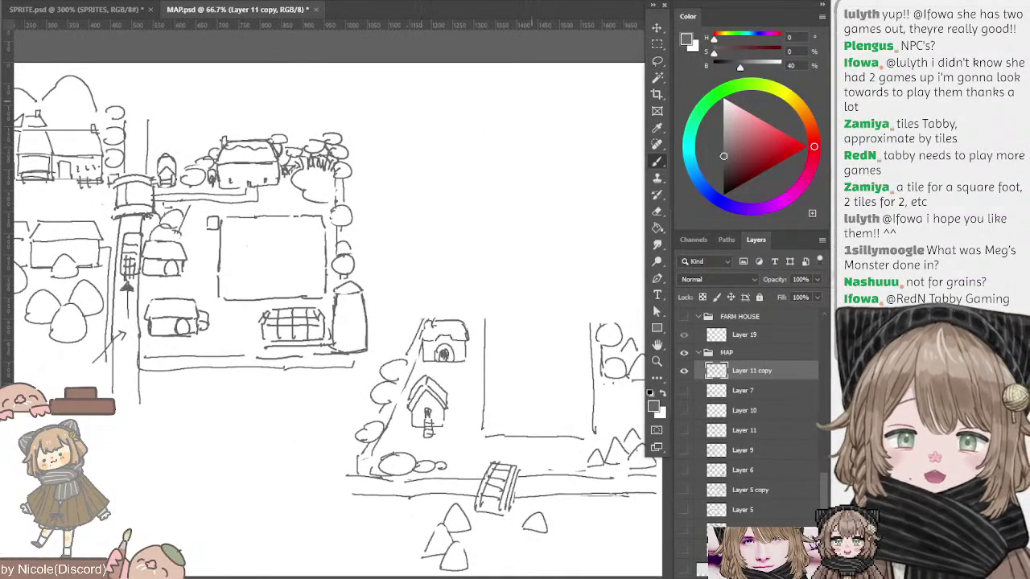
mouse_move(543, 112)
mouse_down()
mouse_move(416, 125)
mouse_move(446, 93)
mouse_move(460, 96)
mouse_move(440, 102)
mouse_up()
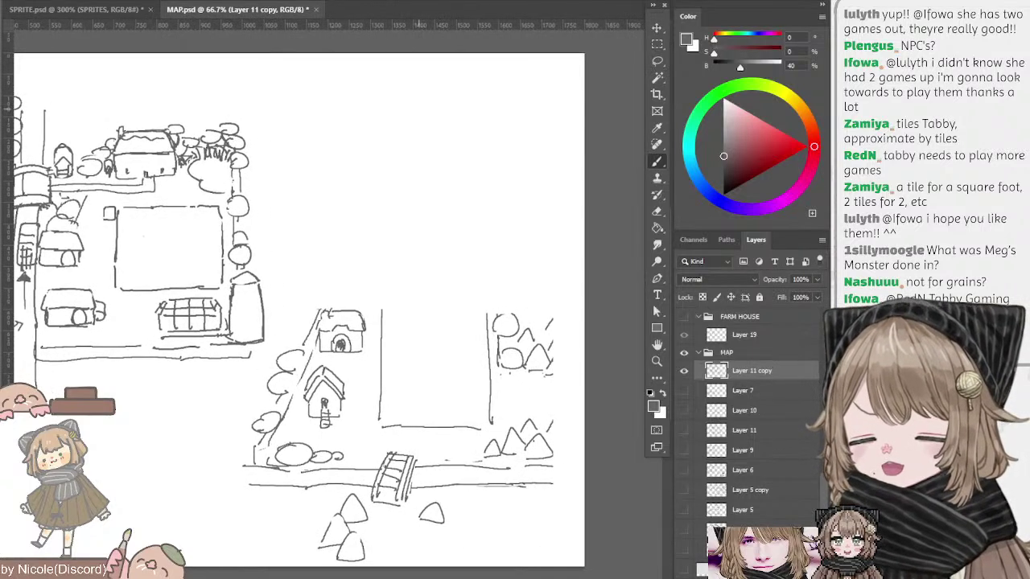
drag(408, 119, 501, 119)
mouse_move(447, 149)
mouse_down()
mouse_move(381, 144)
mouse_move(418, 175)
mouse_move(365, 168)
mouse_up()
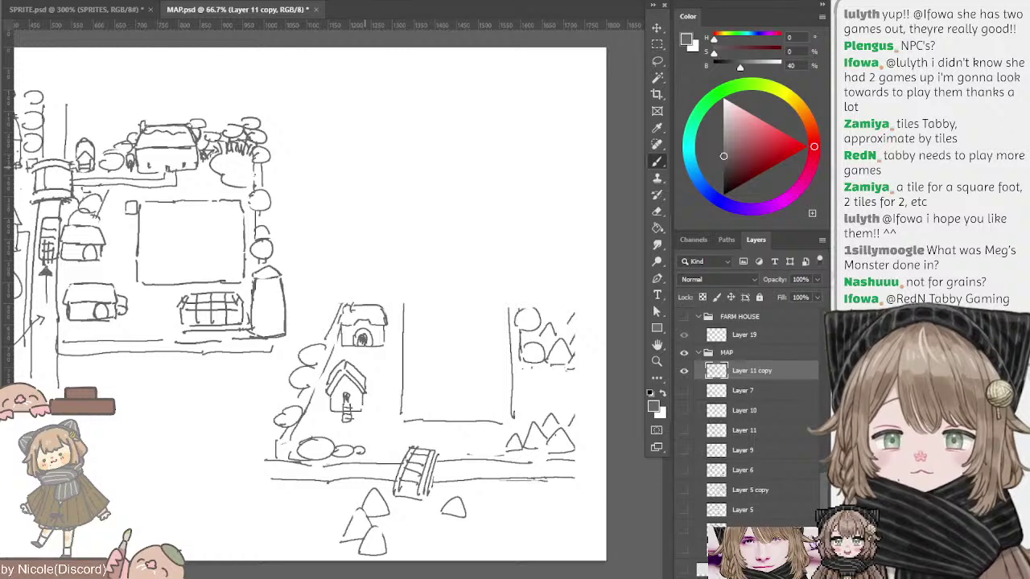
- Sketch a vertical column of three square tiles in the empty space above the riverside village
mouse_move(361, 123)
mouse_down()
mouse_move(394, 153)
mouse_move(367, 151)
mouse_move(404, 177)
mouse_move(373, 209)
mouse_move(402, 194)
mouse_move(374, 180)
mouse_move(384, 212)
mouse_move(369, 185)
mouse_up()
key(ctrl+z)
key(ctrl+z)
key(ctrl+z)
key(ctrl+z)
key(ctrl+z)
key(ctrl+z)
- Sketch a rounded pond outline in the empty area to the right of the tile column
mouse_move(376, 140)
mouse_down()
mouse_move(471, 150)
mouse_move(478, 165)
mouse_move(439, 156)
mouse_up()
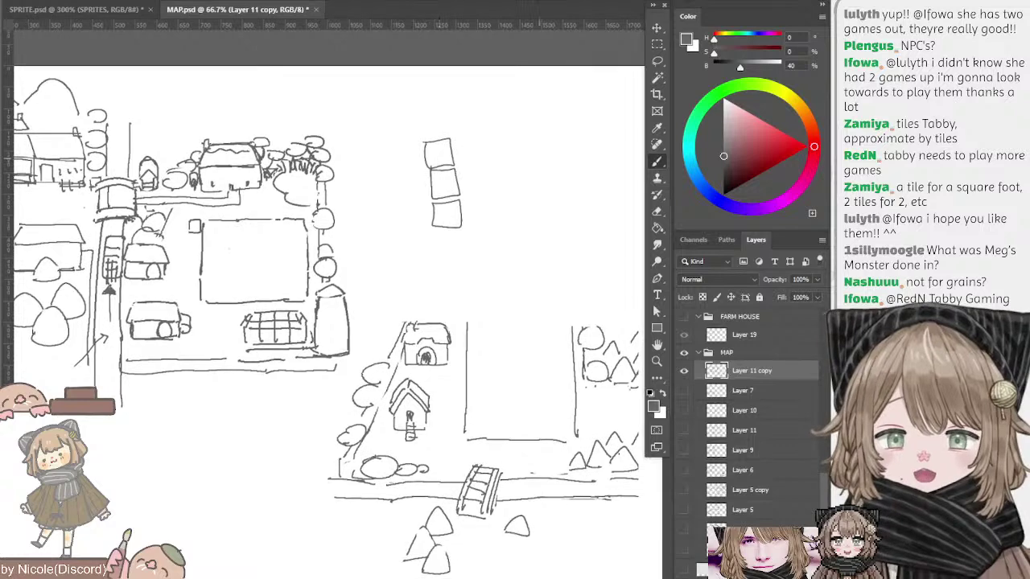
mouse_move(540, 155)
mouse_down()
mouse_move(477, 129)
mouse_move(529, 148)
mouse_up()
key(ctrl+z)
mouse_move(489, 107)
mouse_down()
mouse_move(473, 143)
mouse_move(559, 164)
mouse_move(477, 113)
mouse_move(558, 156)
mouse_move(466, 117)
mouse_move(470, 135)
mouse_move(465, 112)
mouse_move(508, 158)
mouse_move(545, 108)
mouse_up()
key(ctrl+z)
key(ctrl+z)
key(ctrl+z)
mouse_move(506, 152)
mouse_down()
mouse_move(537, 107)
mouse_move(562, 161)
mouse_up()
key(ctrl+z)
- Add curved parallel stream lines running down into the top of the pond outline
drag(543, 111, 562, 153)
drag(561, 101, 591, 160)
key(ctrl+z)
drag(559, 113, 581, 163)
drag(527, 190, 513, 159)
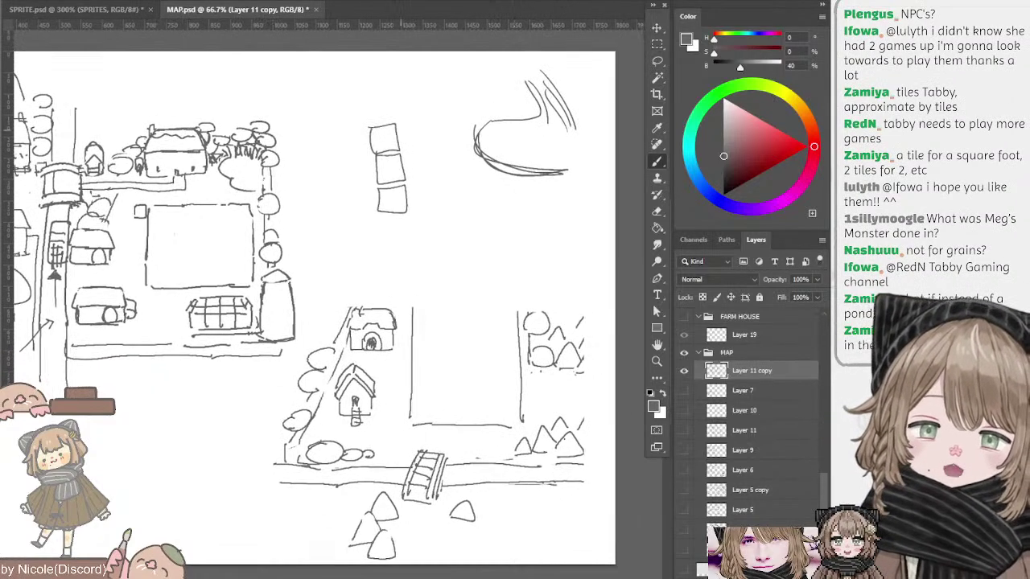
- Move the column of three square tiles up and to the right, closer to the pond sketch
key(l)
drag(379, 90, 389, 91)
mouse_move(403, 132)
mouse_down()
mouse_move(439, 121)
mouse_move(461, 92)
mouse_up()
key(ctrl+d)
mouse_move(393, 172)
mouse_down()
mouse_move(465, 175)
mouse_move(430, 164)
mouse_up()
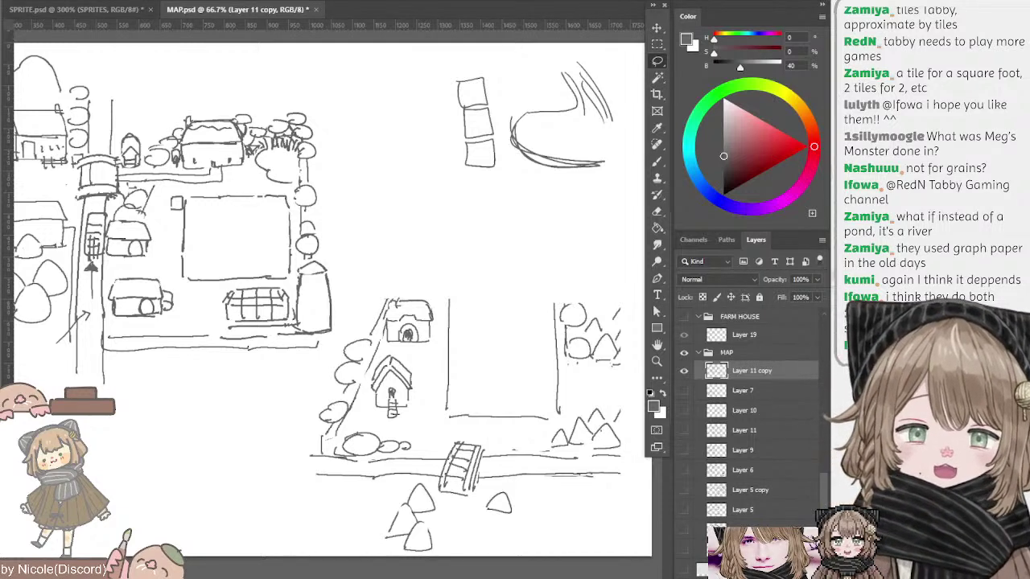
- Paste two game screenshots, the Sleeping Dragon Inn interior and the forge dialogue scene, as reference layers above the map sketch
mouse_move(213, 226)
mouse_down()
mouse_move(386, 186)
mouse_move(364, 236)
mouse_move(363, 225)
mouse_move(367, 252)
mouse_move(367, 240)
mouse_up()
key(b)
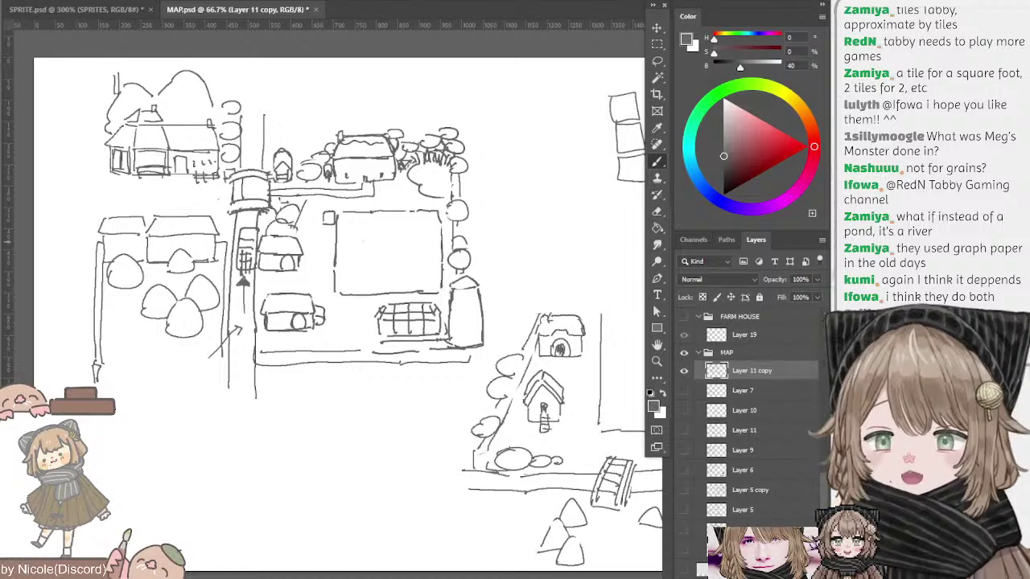
mouse_move(524, 100)
mouse_down()
mouse_move(433, 97)
mouse_move(537, 83)
mouse_move(509, 106)
mouse_move(529, 93)
mouse_up()
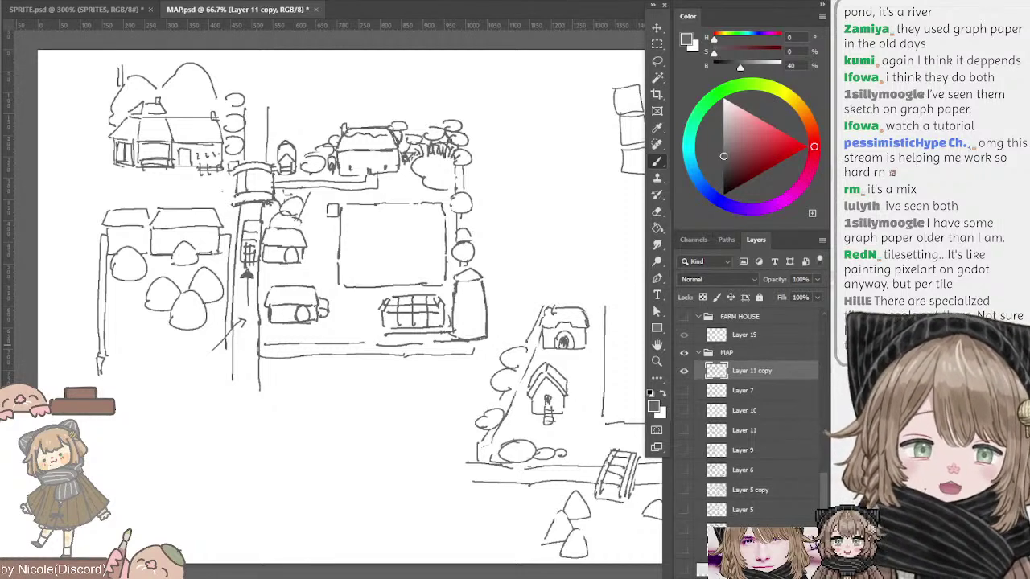
key(ctrl+v)
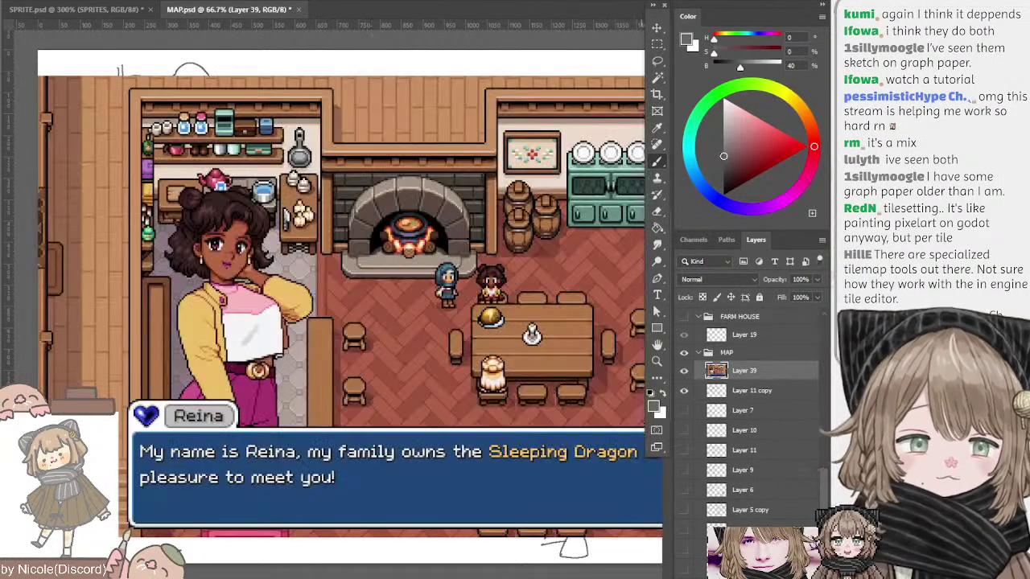
key(ctrl+minus)
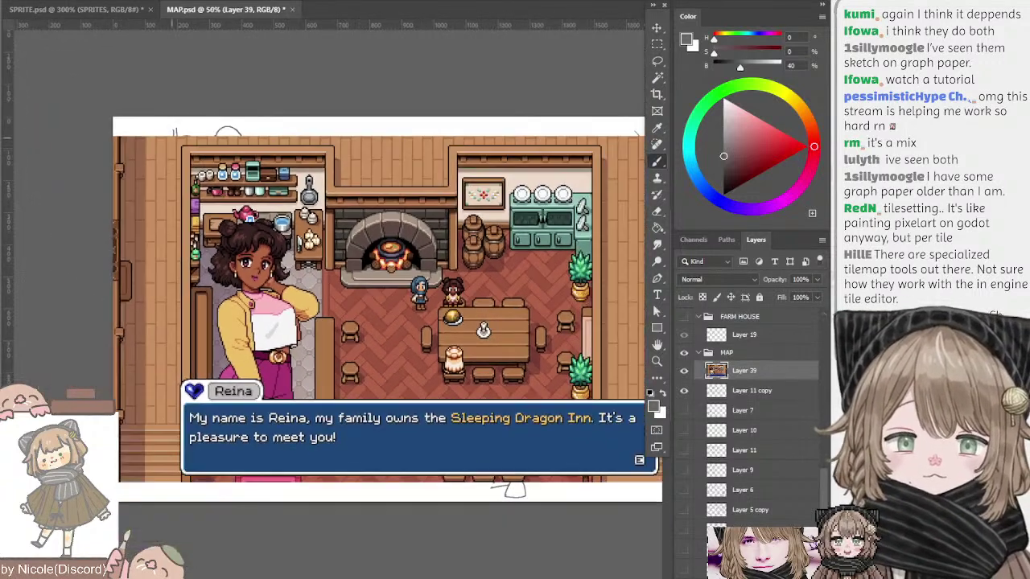
drag(386, 298, 307, 272)
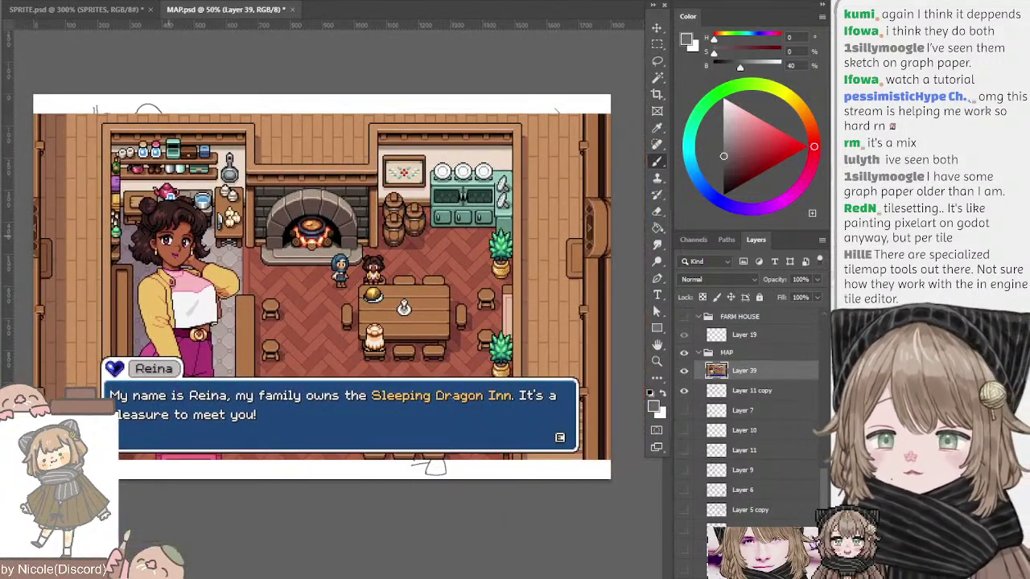
drag(194, 176, 206, 150)
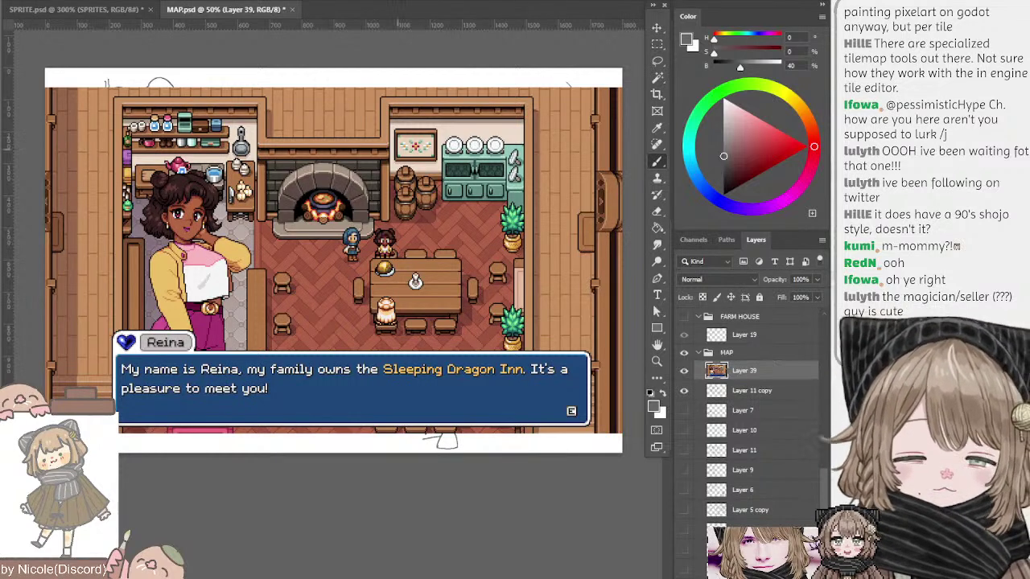
key(ctrl+v)
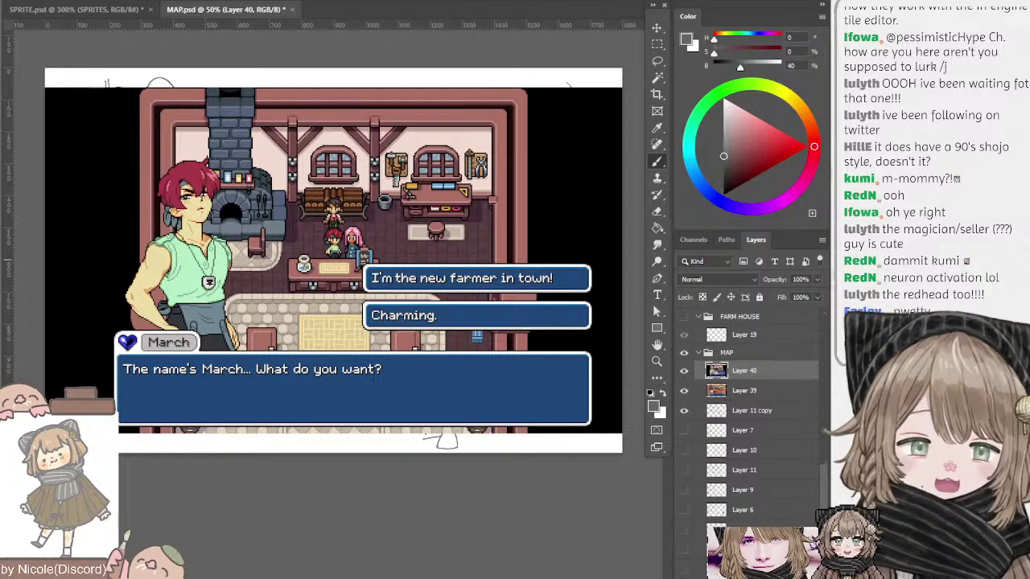
- Paste the character roster image as a reference layer, enlarge it to nearly the canvas width and align its upper edge with the canvas
key(ctrl+v)
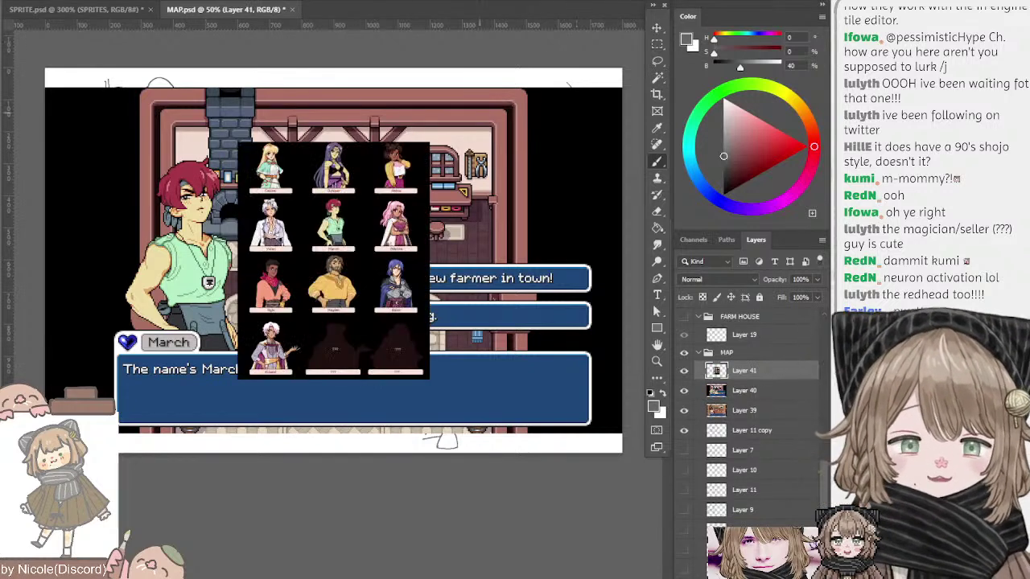
key(v)
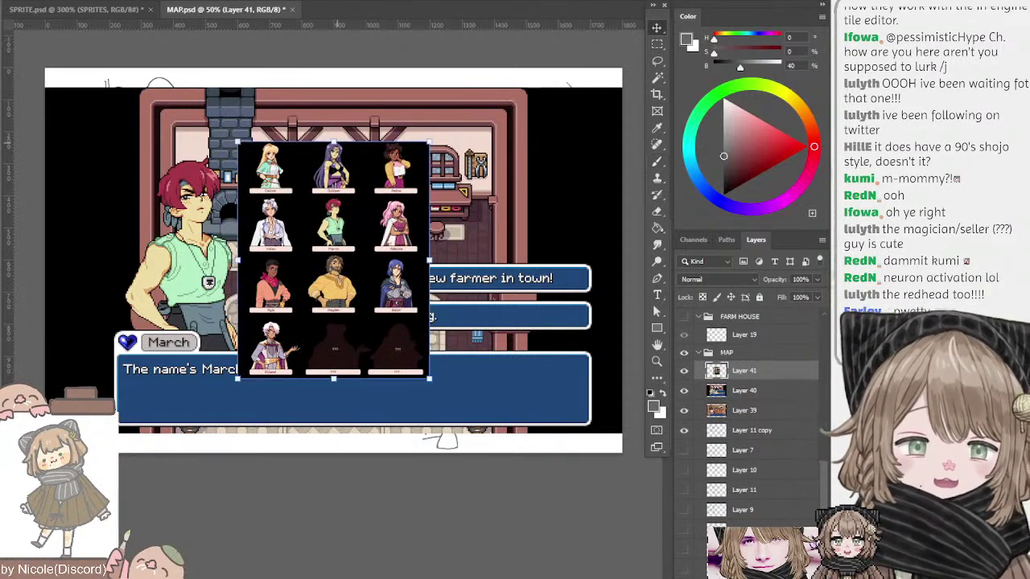
drag(337, 143, 406, 51)
key(Return)
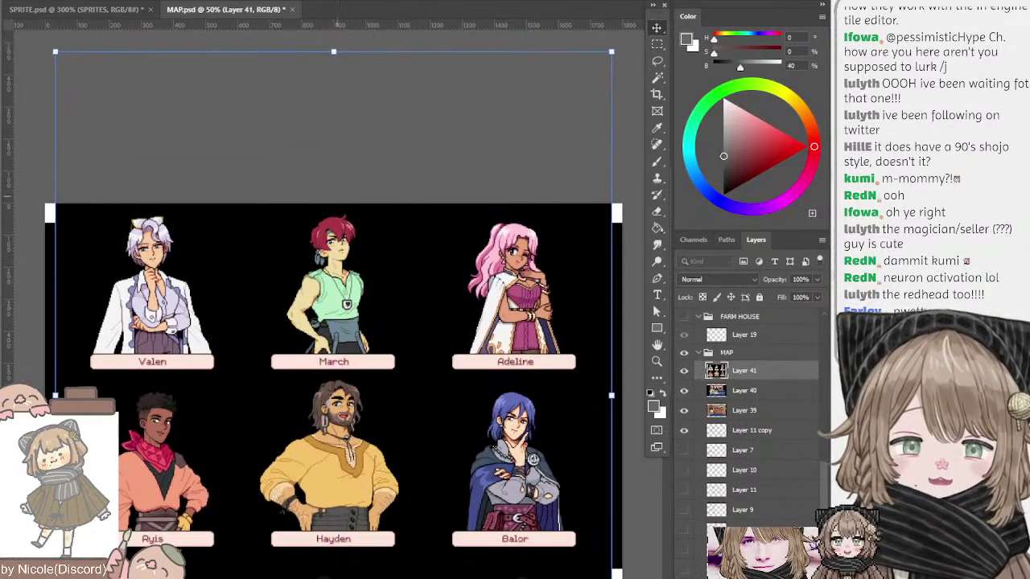
drag(338, 285, 392, 355)
key(ctrl+plus)
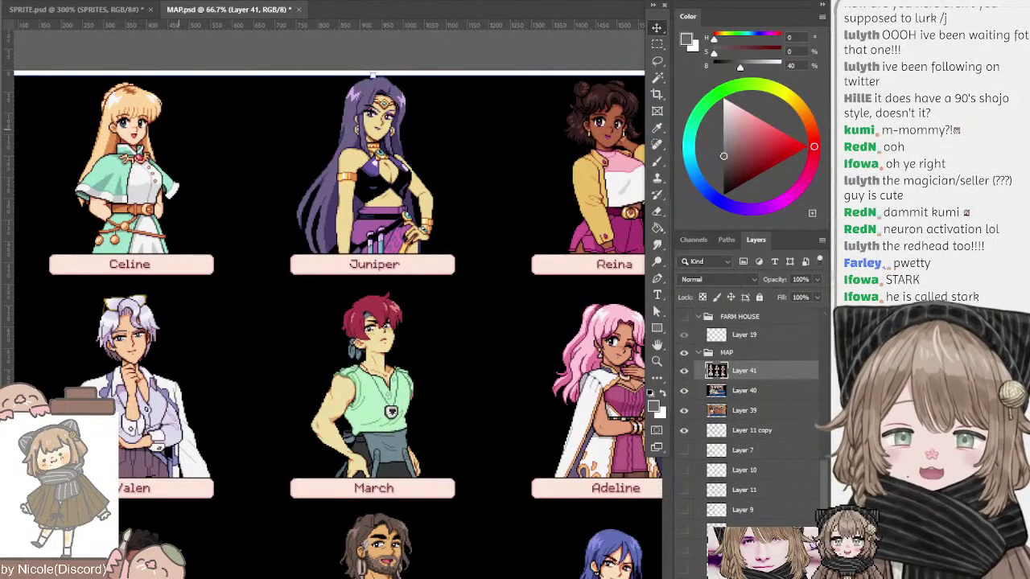
key(b)
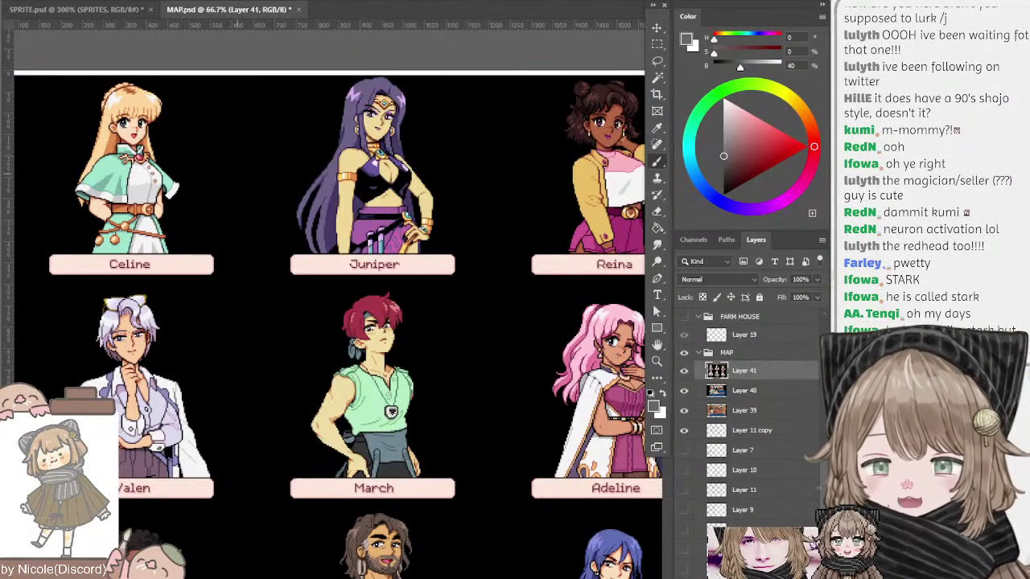
- Examine the character portraits in the upper rows of the pasted roster
scroll(302, 314, down, 1)
drag(304, 174, 245, 148)
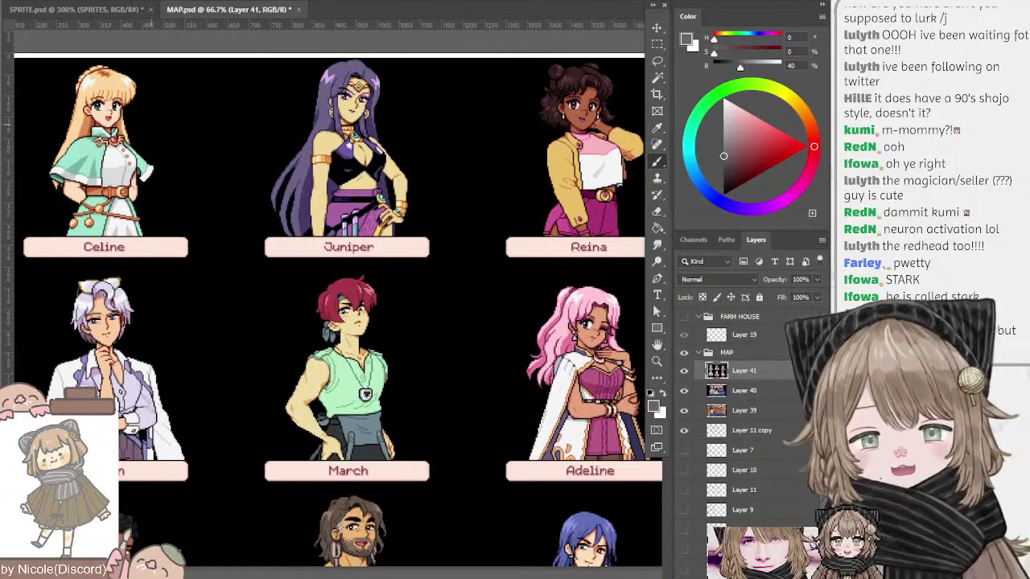
scroll(331, 306, right, 3)
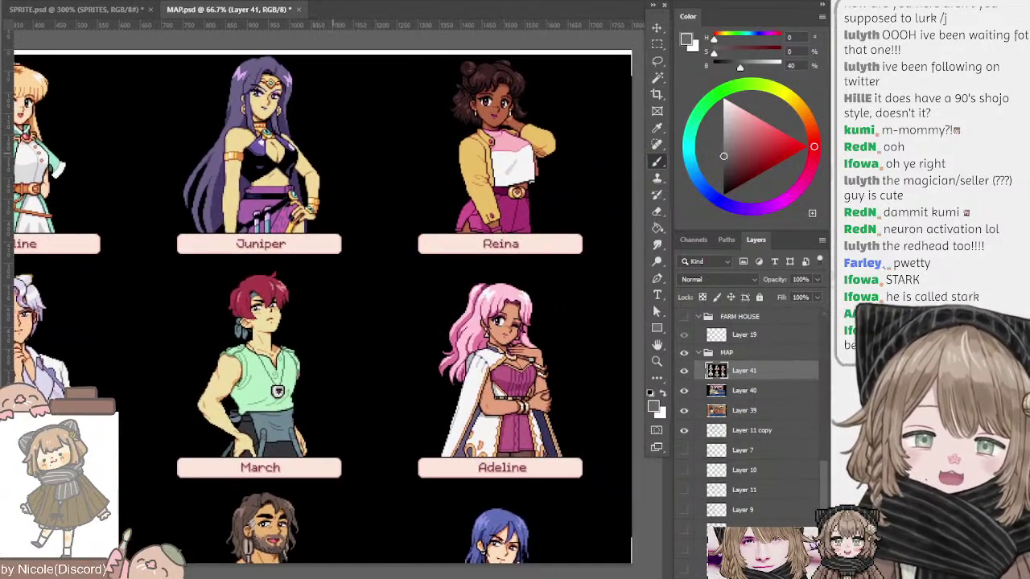
scroll(331, 306, left, 3)
scroll(331, 306, up, 1)
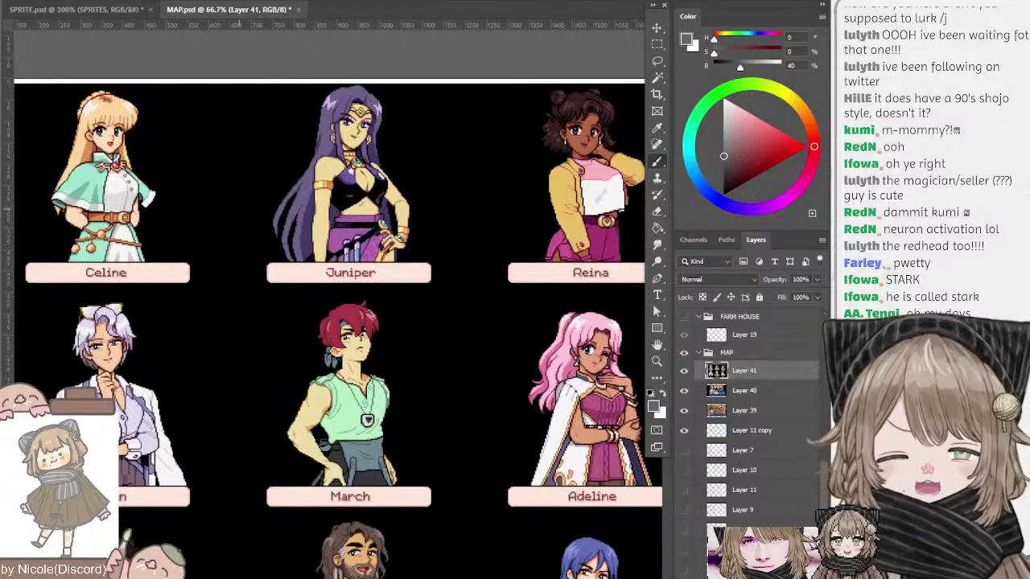
scroll(332, 306, right, 1)
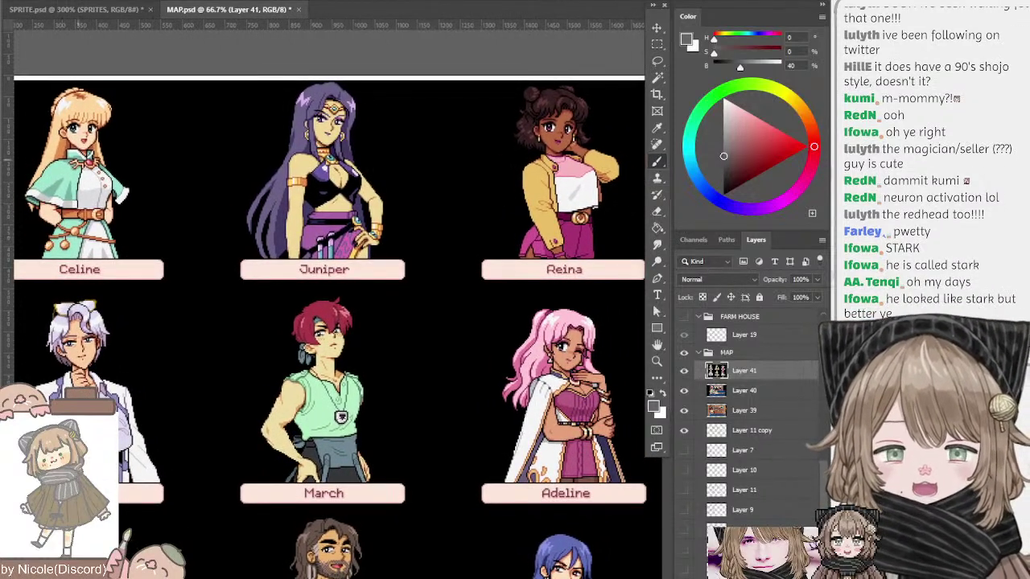
mouse_move(141, 201)
mouse_down()
mouse_move(166, 206)
mouse_move(149, 210)
mouse_move(157, 205)
mouse_up()
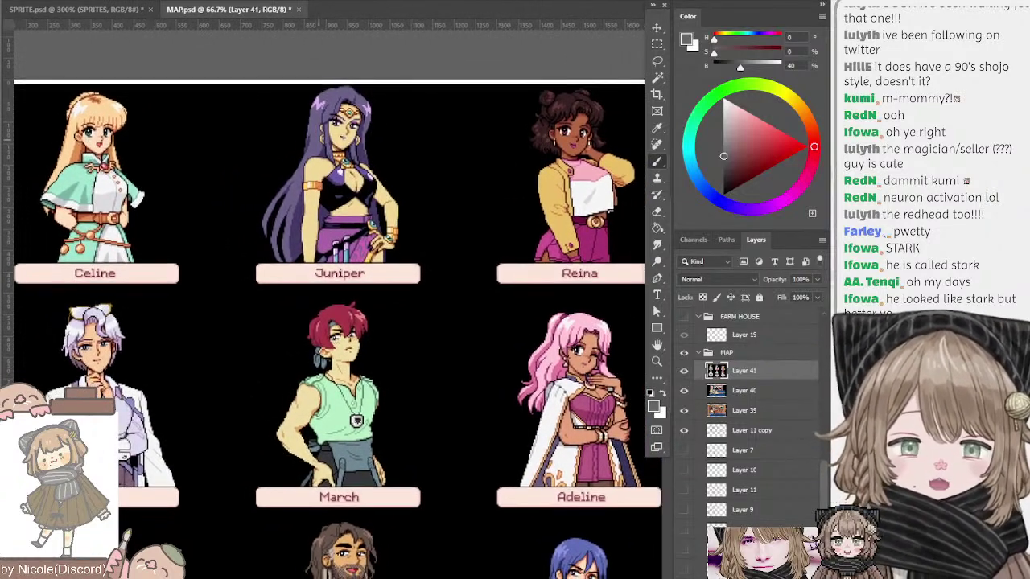
drag(364, 147, 346, 126)
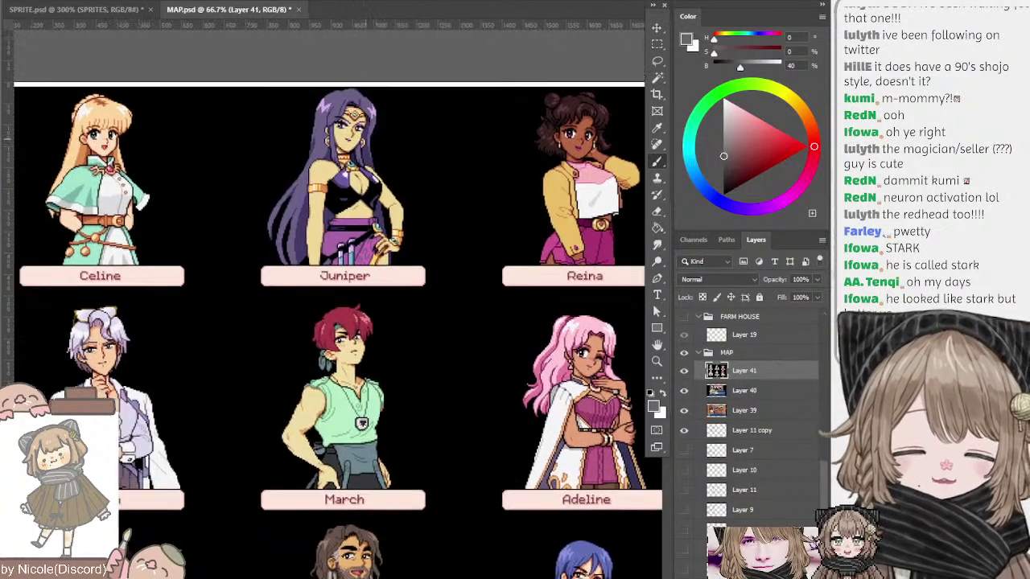
scroll(332, 306, right, 8)
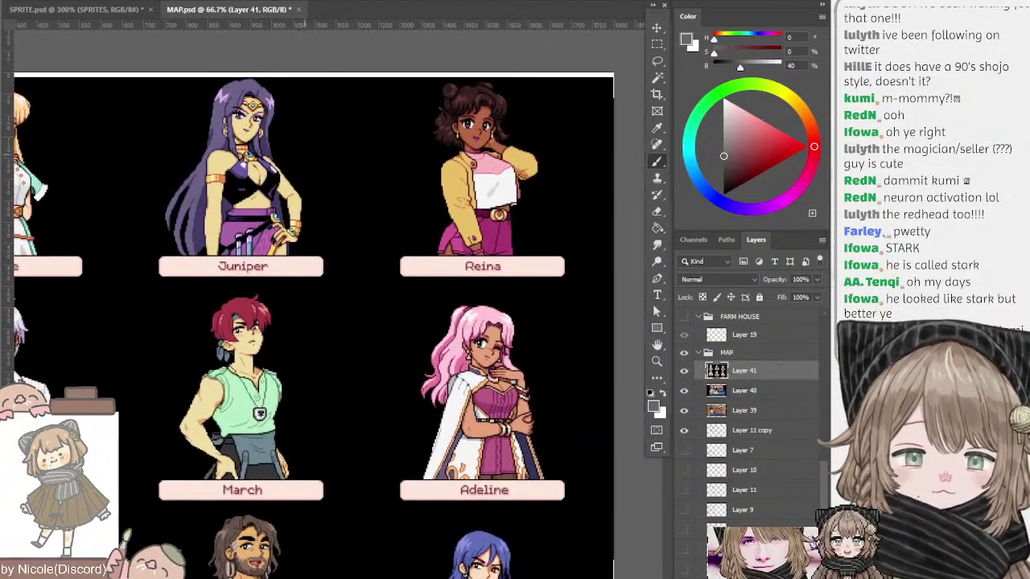
drag(288, 164, 287, 189)
scroll(332, 306, down, 3)
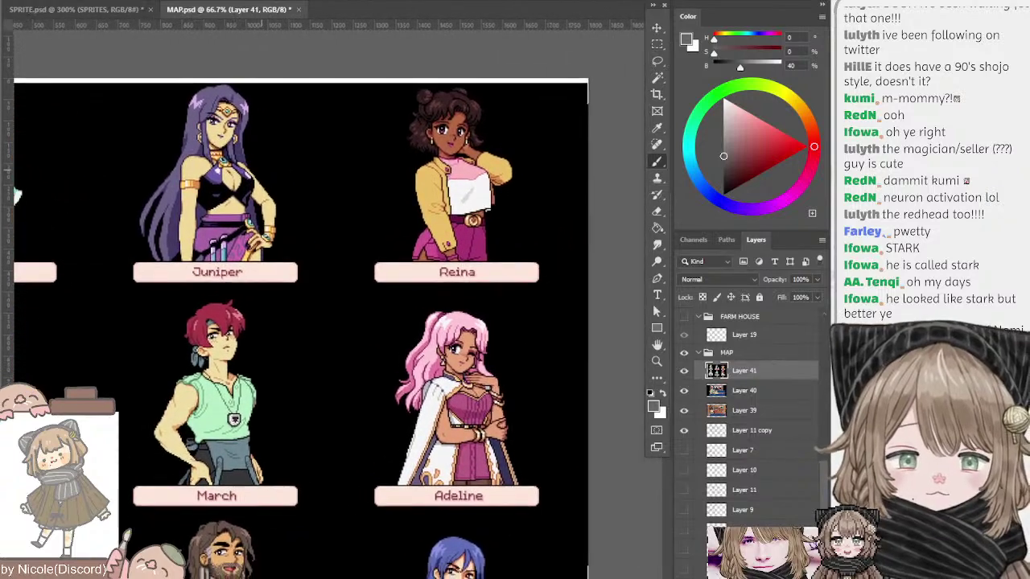
scroll(332, 306, left, 10)
scroll(332, 305, right, 2)
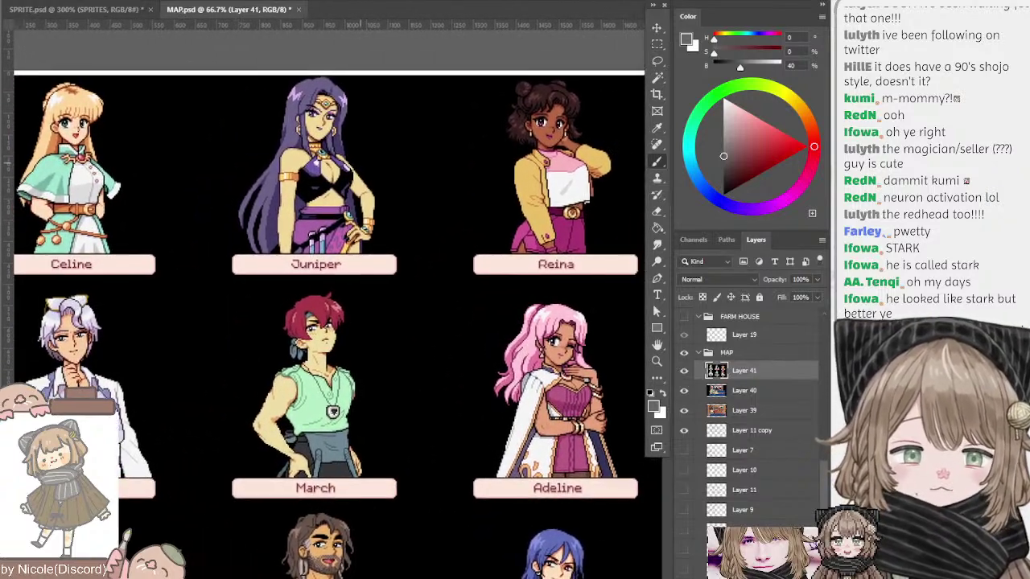
- Examine the middle and lower rows of the character roster, down to the unnamed silhouettes
scroll(331, 306, down, 2)
mouse_move(358, 143)
mouse_down()
mouse_move(378, 141)
mouse_move(376, 151)
mouse_up()
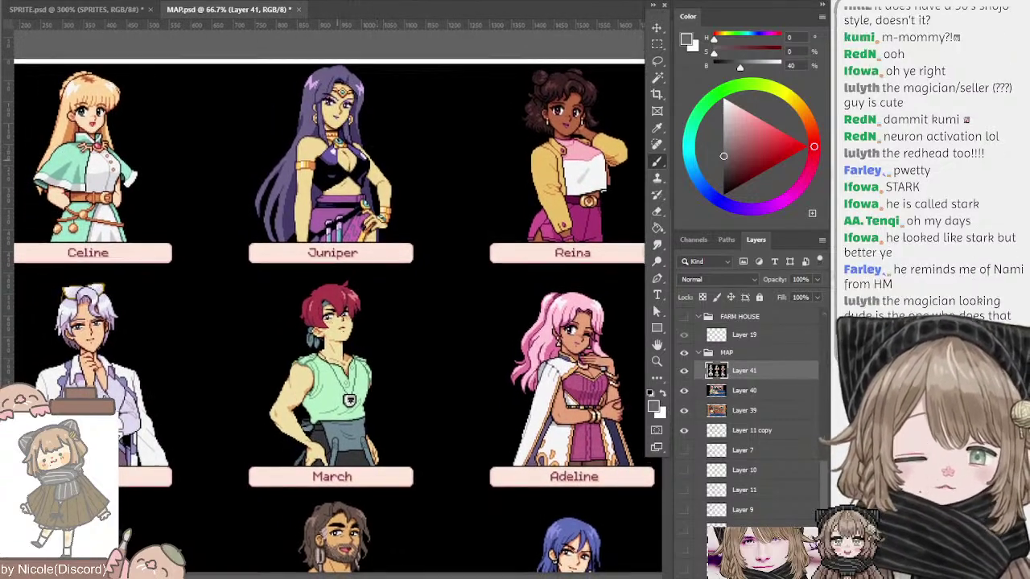
scroll(418, 161, down, 10)
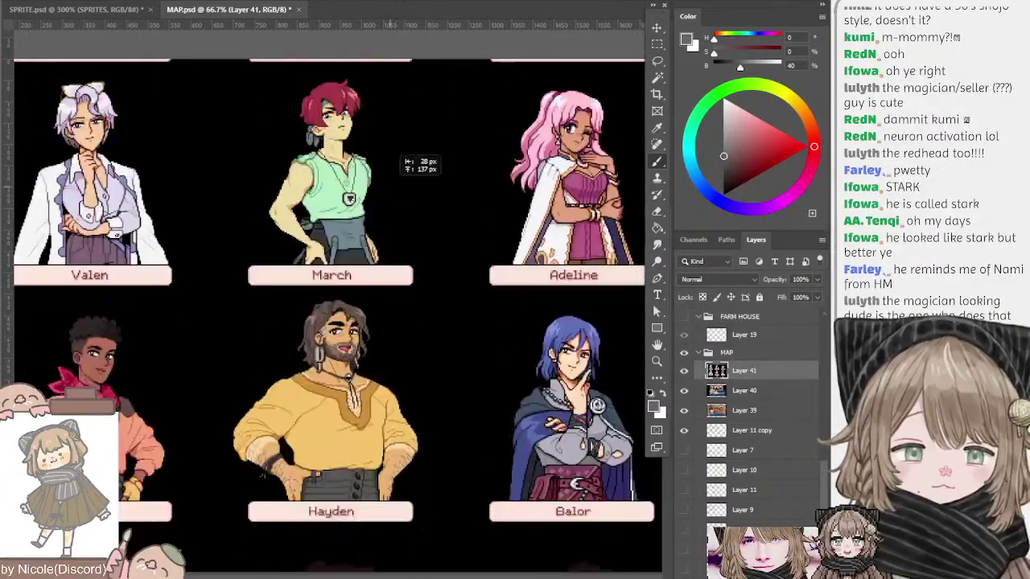
drag(397, 276, 428, 146)
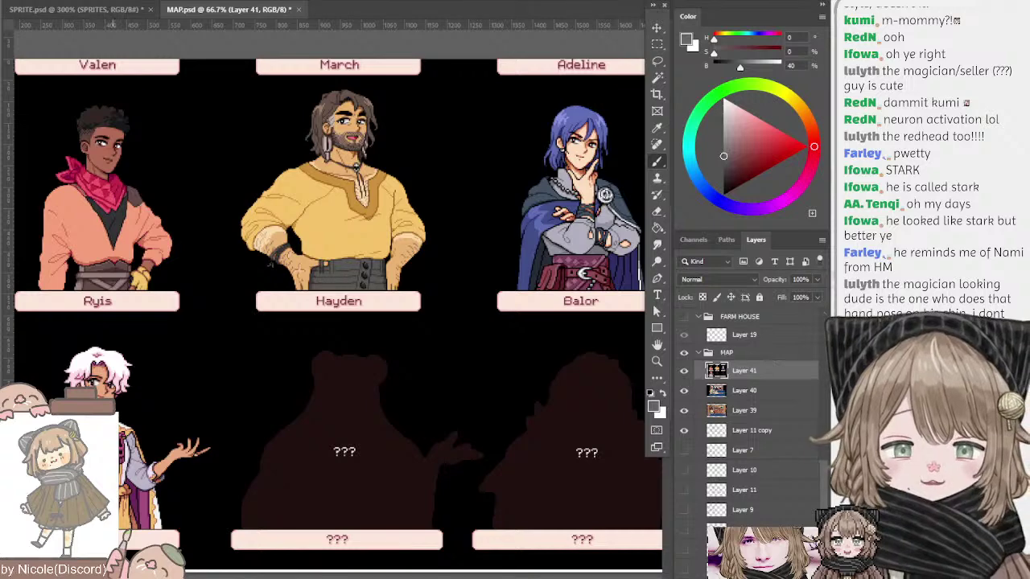
drag(298, 186, 249, 199)
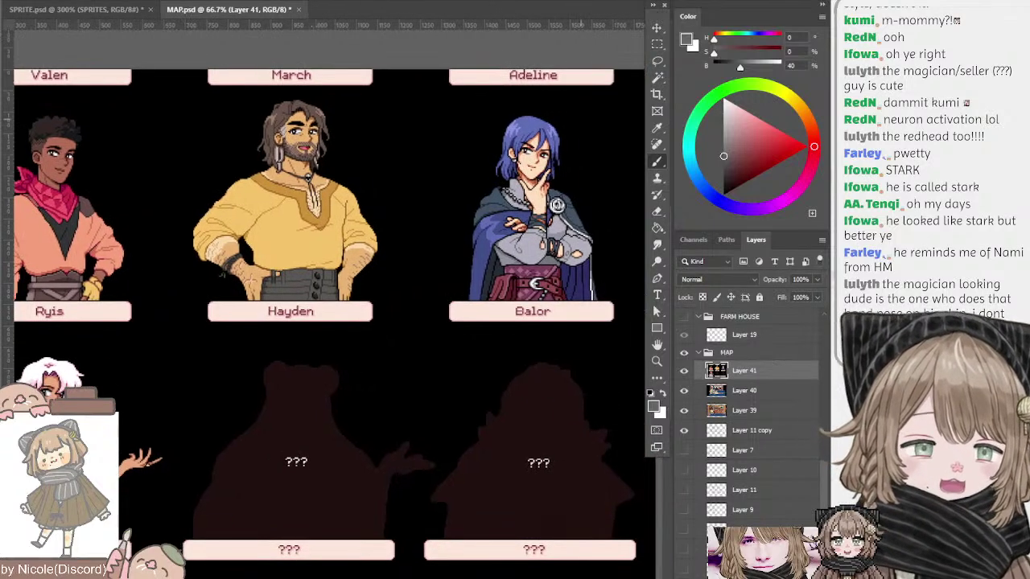
drag(581, 145, 534, 145)
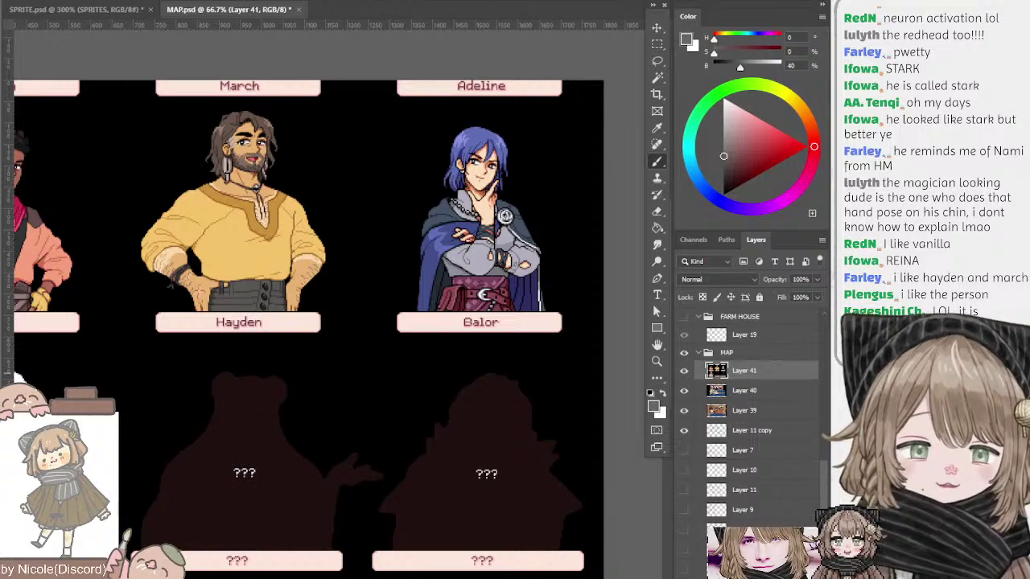
drag(196, 153, 327, 138)
scroll(380, 272, up, 8)
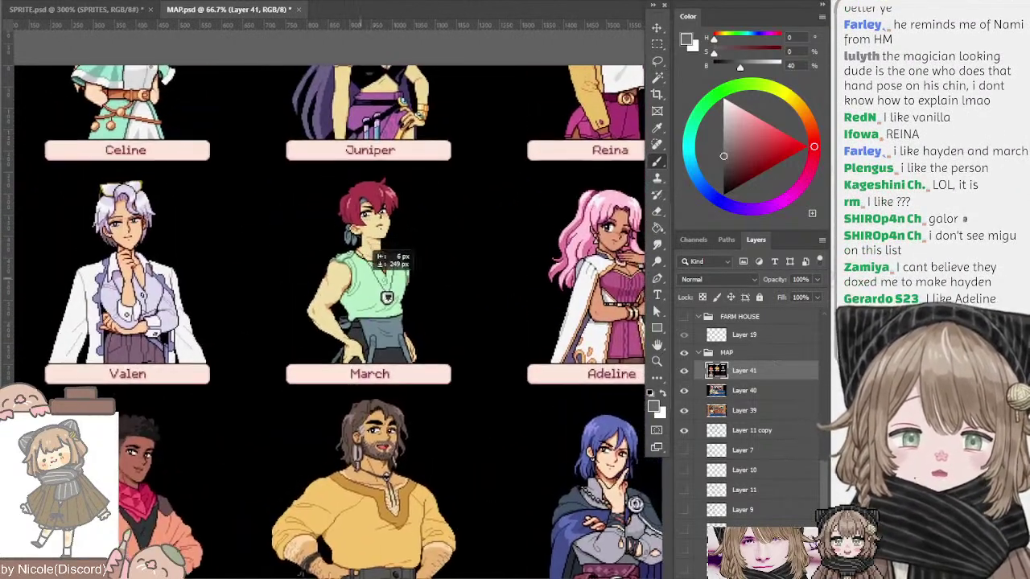
drag(365, 298, 365, 297)
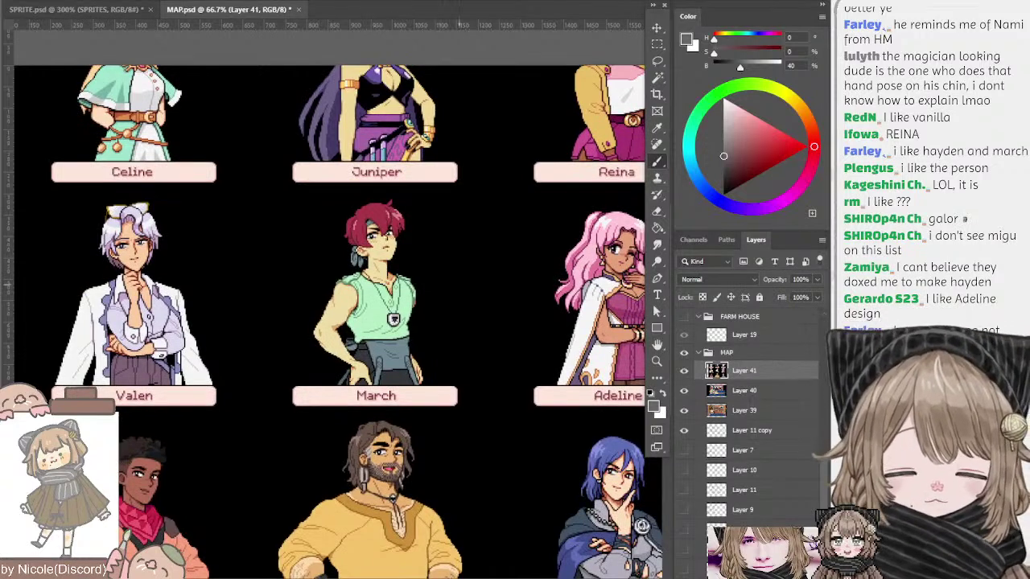
- Paste the red-haired boy artwork as a new layer and position it between March and Adeline, partly covering Adeline
key(ctrl+v)
drag(459, 283, 346, 275)
key(ctrl+t)
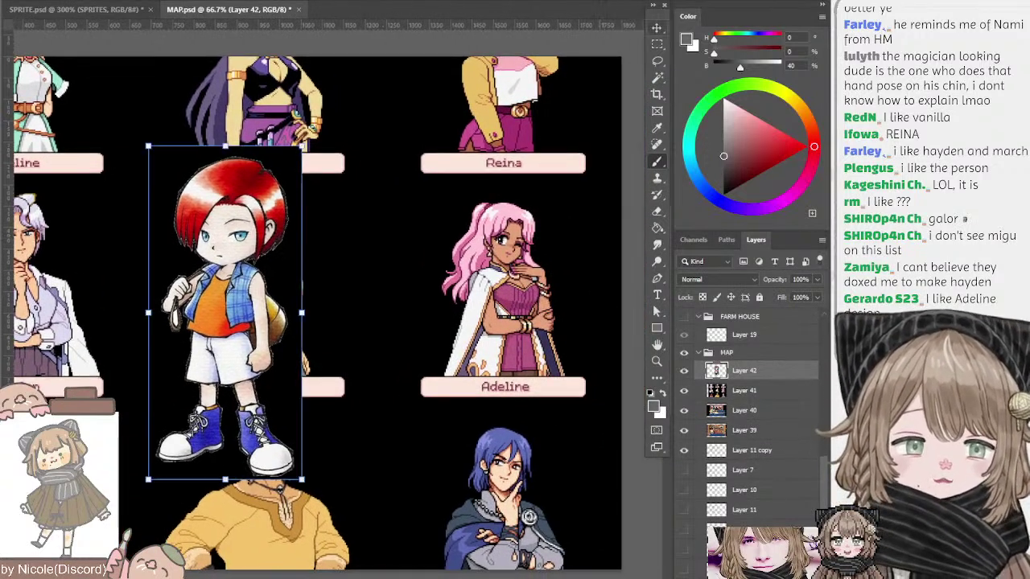
drag(239, 210, 458, 228)
key(b)
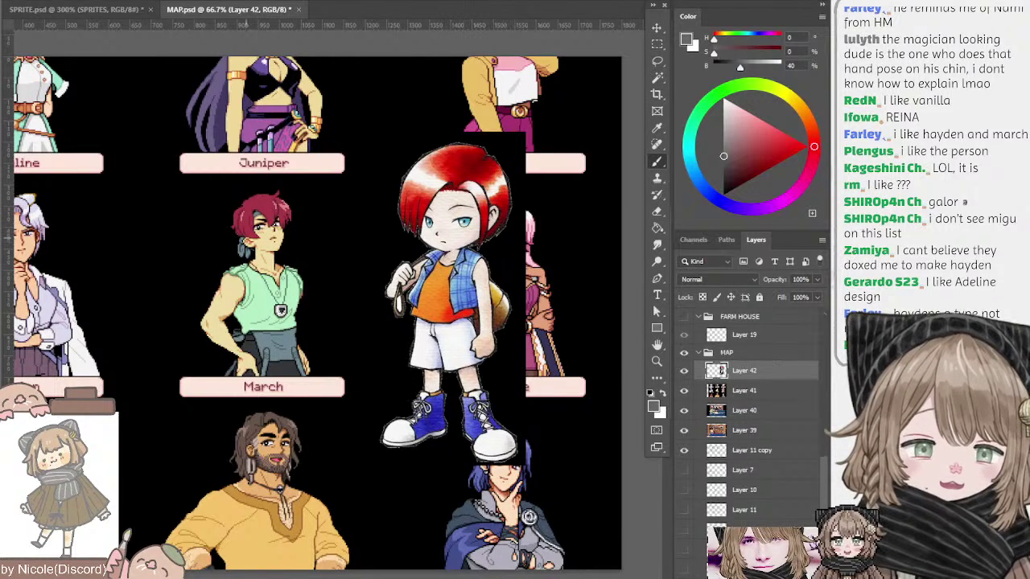
- Sample the pale pink of March's nameplate as the foreground colour and hide the pasted red-haired boy layer
alt+click(223, 386)
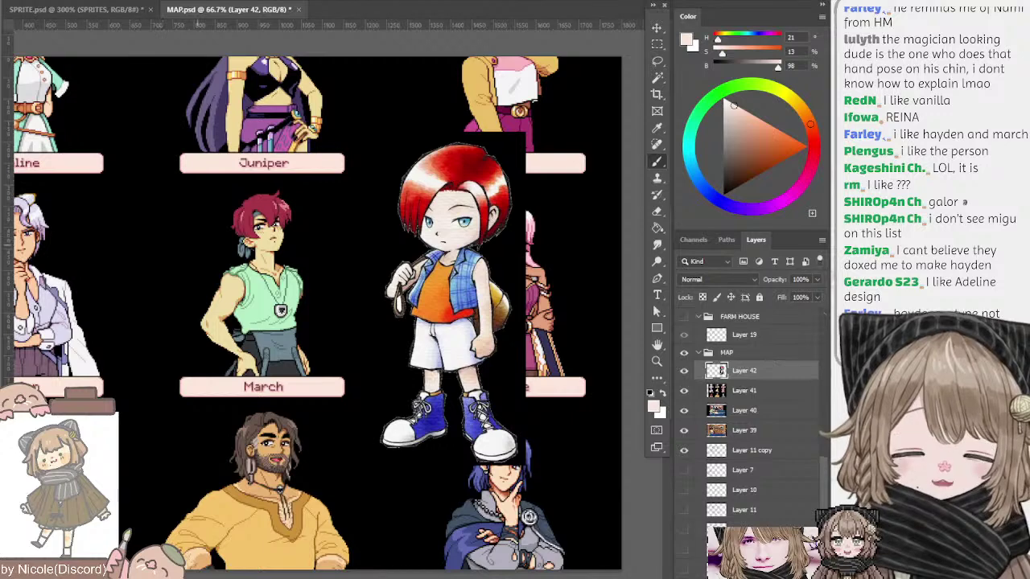
mouse_move(475, 219)
mouse_down()
mouse_move(549, 226)
mouse_move(551, 213)
mouse_move(573, 216)
mouse_up()
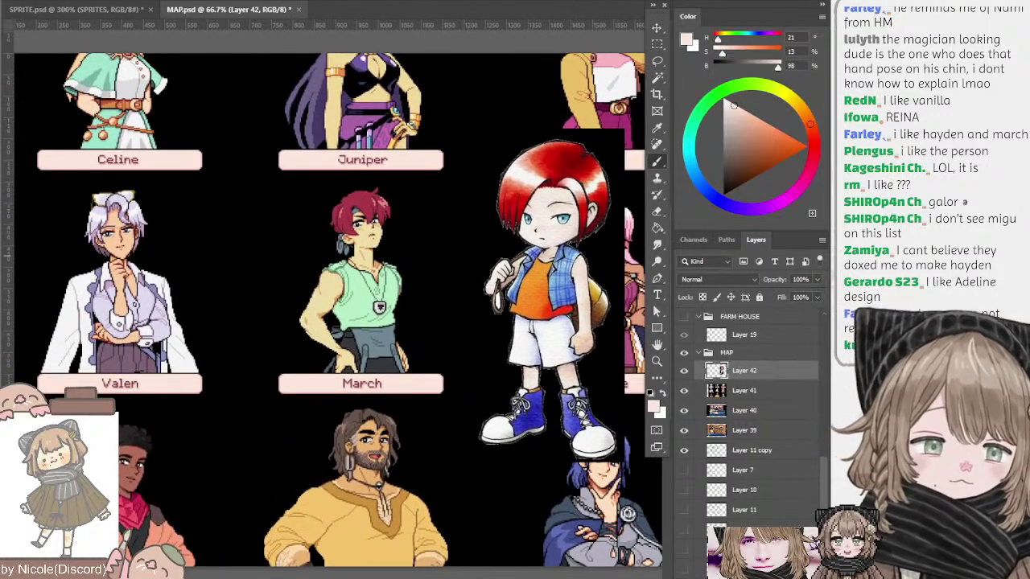
drag(472, 287, 439, 304)
drag(538, 235, 508, 239)
drag(537, 206, 561, 198)
drag(545, 244, 574, 223)
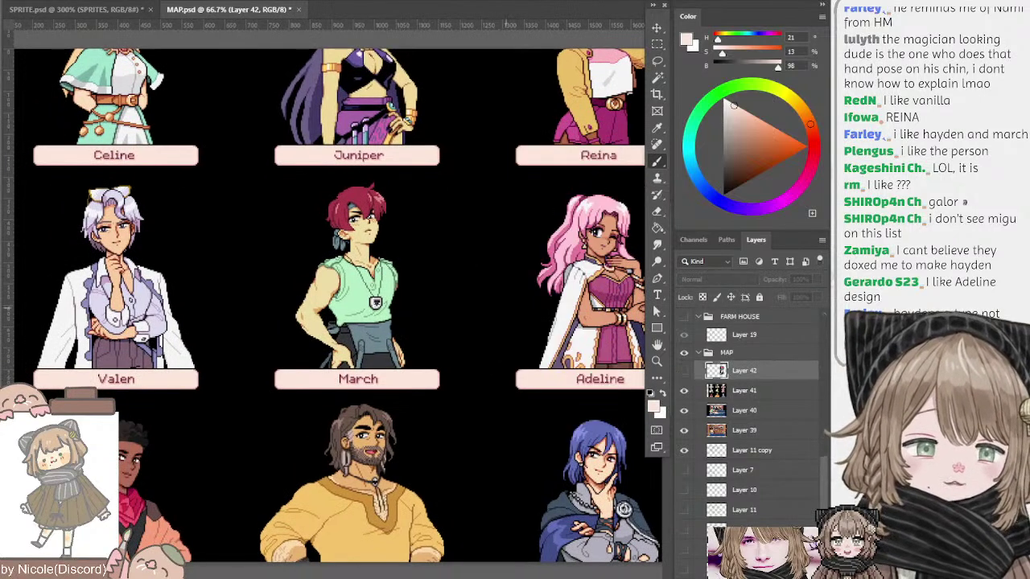
- Make the roster layer active and compare the character portraits across its rows
drag(448, 253, 456, 316)
drag(511, 400, 466, 339)
scroll(465, 322, left, 1)
mouse_move(515, 259)
mouse_down()
mouse_move(528, 274)
mouse_move(512, 295)
mouse_move(511, 272)
mouse_up()
drag(512, 423, 512, 240)
drag(511, 360, 524, 259)
drag(510, 435, 517, 578)
drag(522, 267, 523, 400)
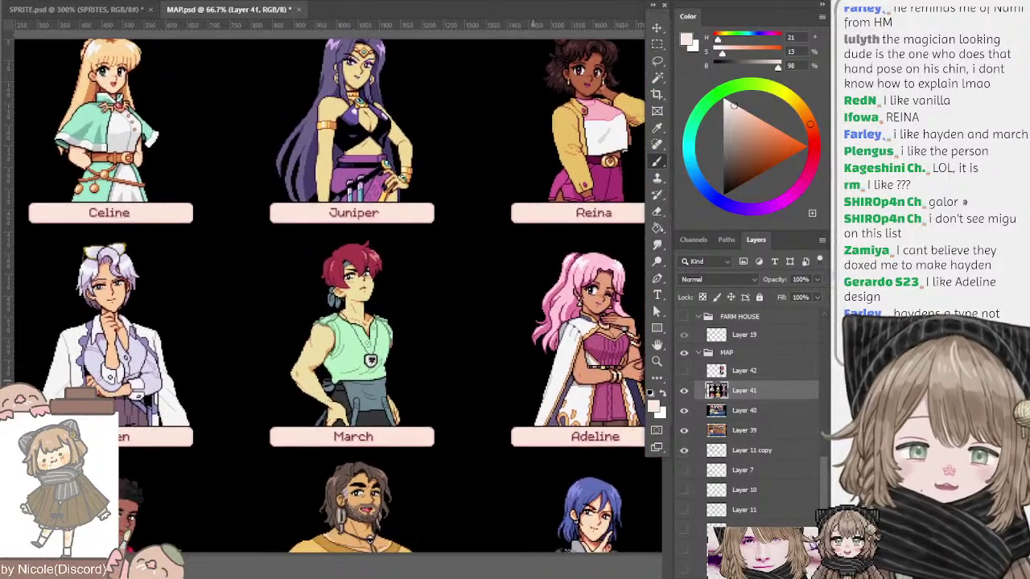
mouse_move(321, 284)
mouse_down()
mouse_move(286, 318)
mouse_move(316, 294)
mouse_up()
mouse_move(410, 299)
mouse_down()
mouse_move(428, 203)
mouse_move(419, 316)
mouse_up()
mouse_move(449, 461)
mouse_down()
mouse_move(447, 259)
mouse_move(457, 294)
mouse_move(469, 287)
mouse_up()
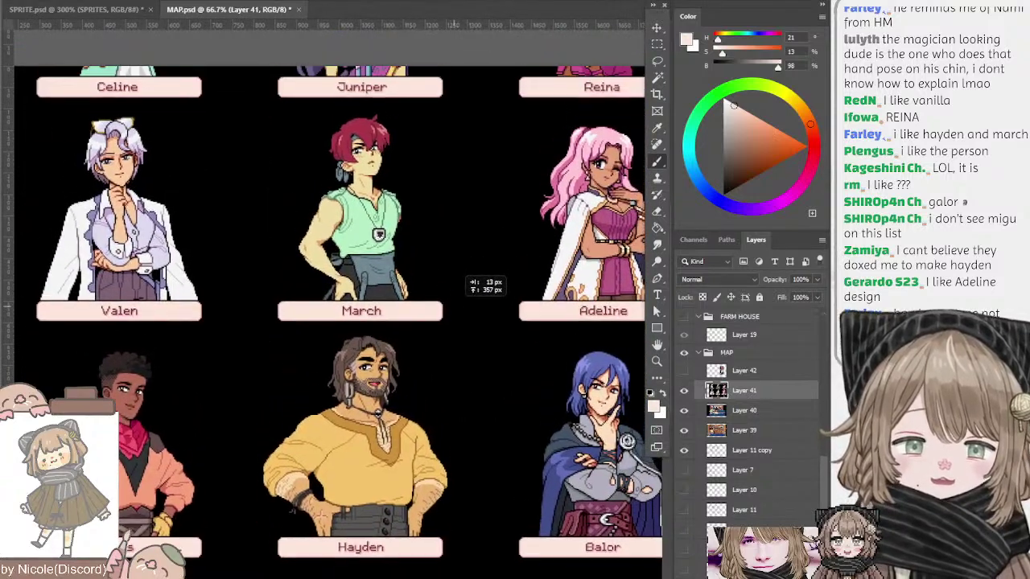
- Sketch a thin curved double-headed arrow linking March and Hayden, and undo it
mouse_move(430, 169)
mouse_down()
mouse_move(480, 269)
mouse_move(448, 462)
mouse_up()
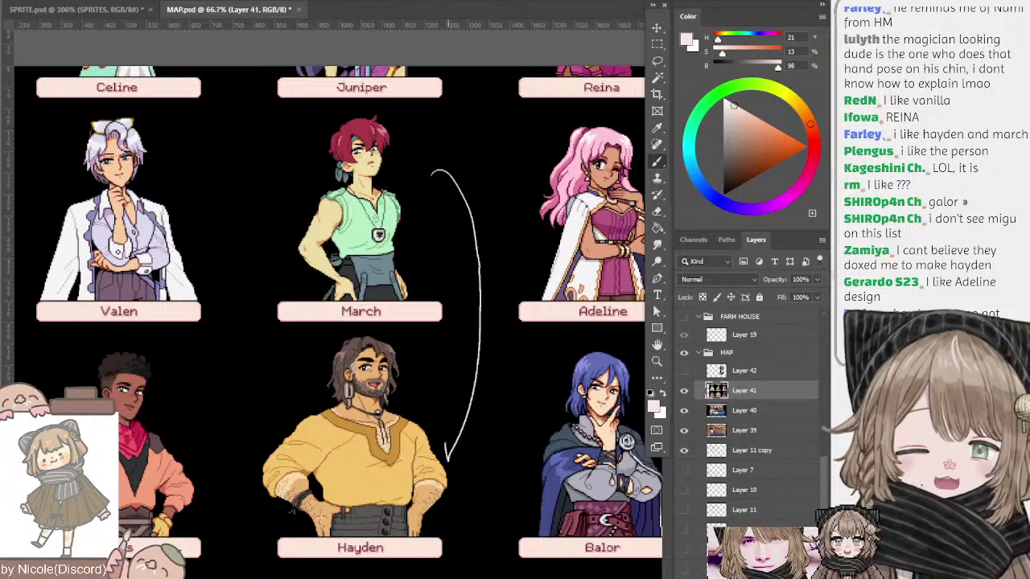
key(ctrl+z)
mouse_move(439, 173)
mouse_down()
mouse_move(458, 406)
mouse_move(479, 403)
mouse_up()
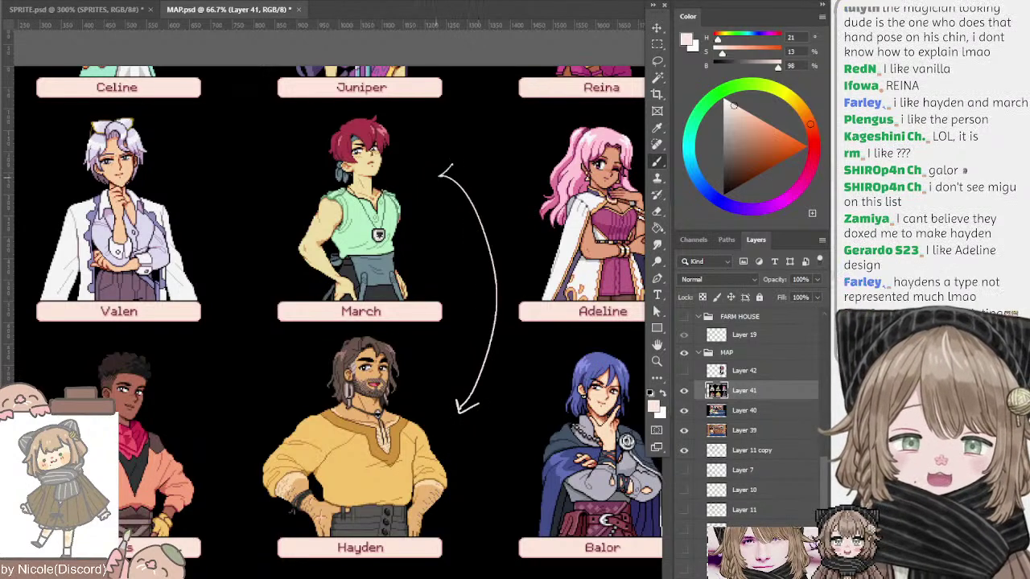
drag(451, 166, 452, 184)
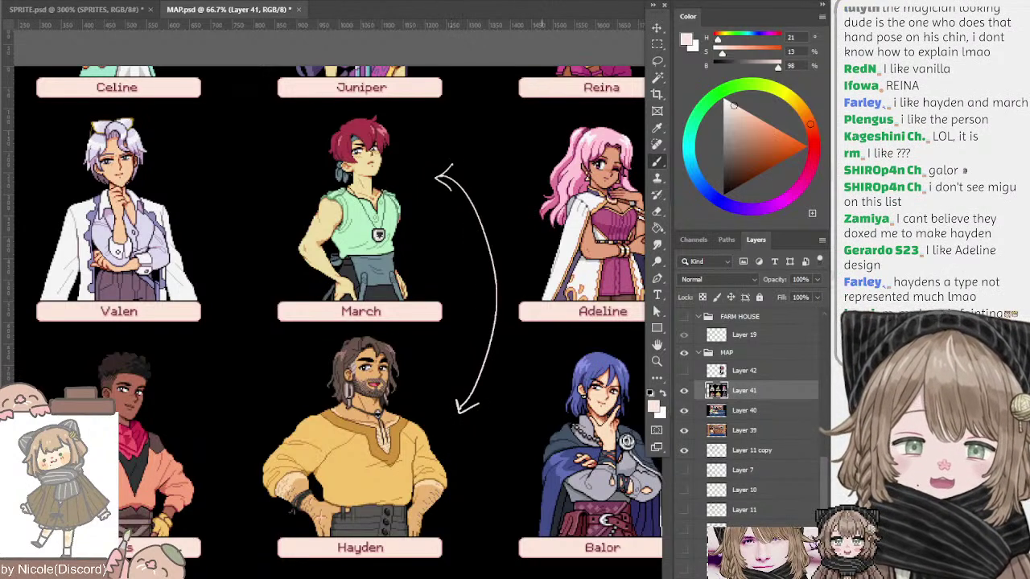
key(ctrl+z)
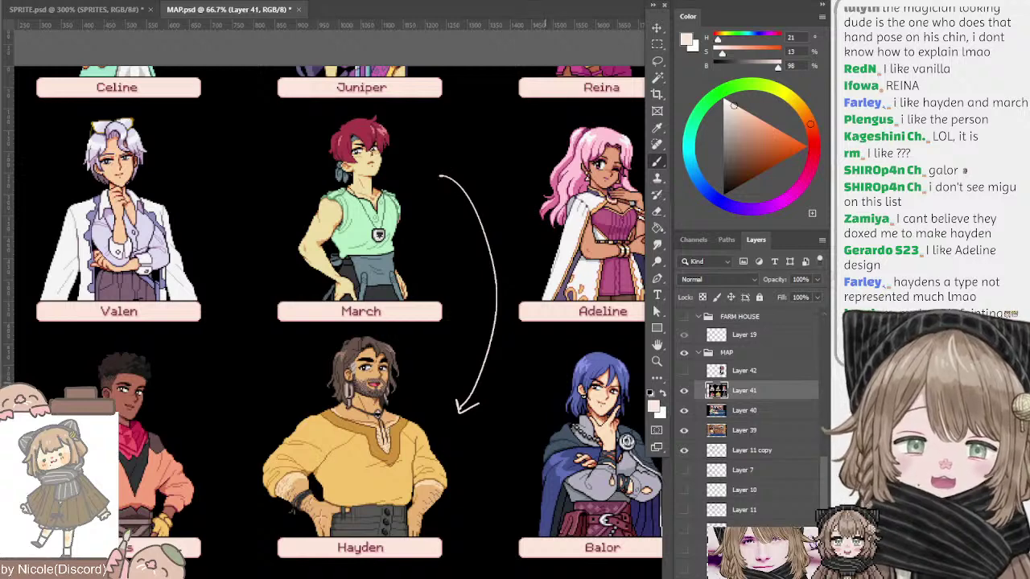
key(ctrl+z)
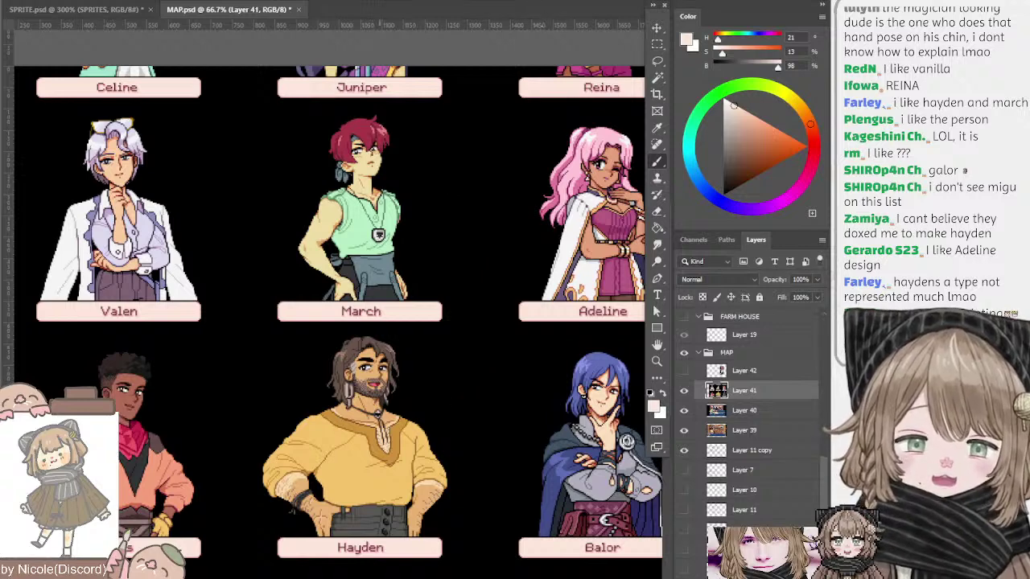
- Sketch small arrows pointing at Hayden and at the white-haired character in the last row, undoing each one
mouse_move(461, 349)
mouse_down()
mouse_move(414, 387)
mouse_move(430, 385)
mouse_up()
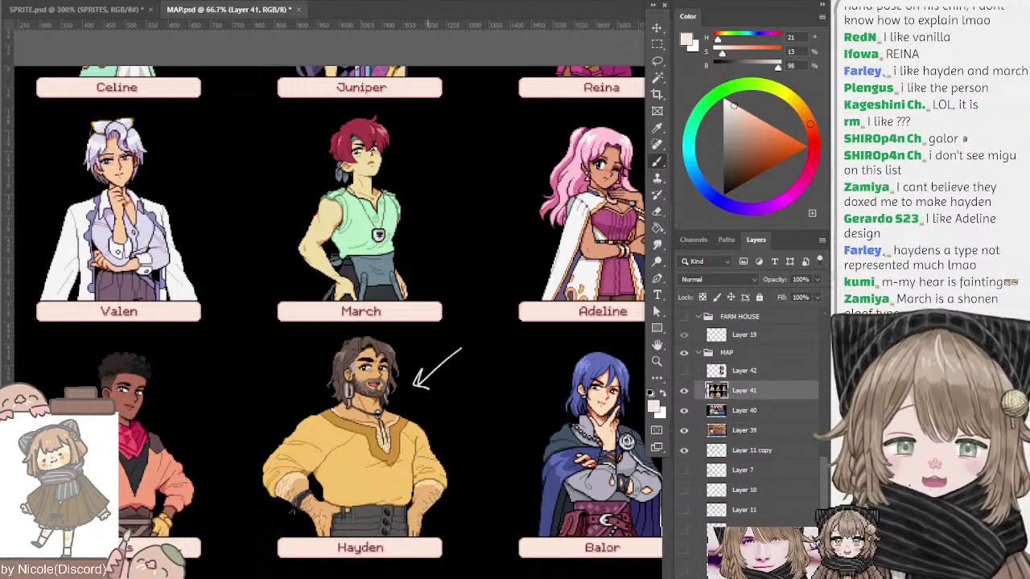
key(ctrl+z)
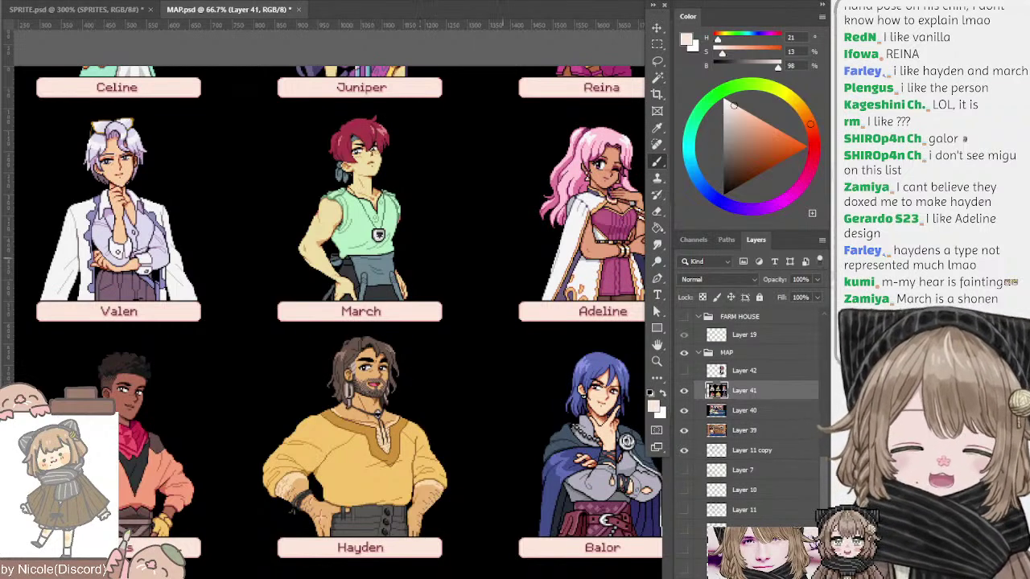
mouse_move(518, 151)
mouse_down()
mouse_move(526, 337)
mouse_move(493, 371)
mouse_move(516, 239)
mouse_move(502, 143)
mouse_up()
drag(189, 425, 200, 433)
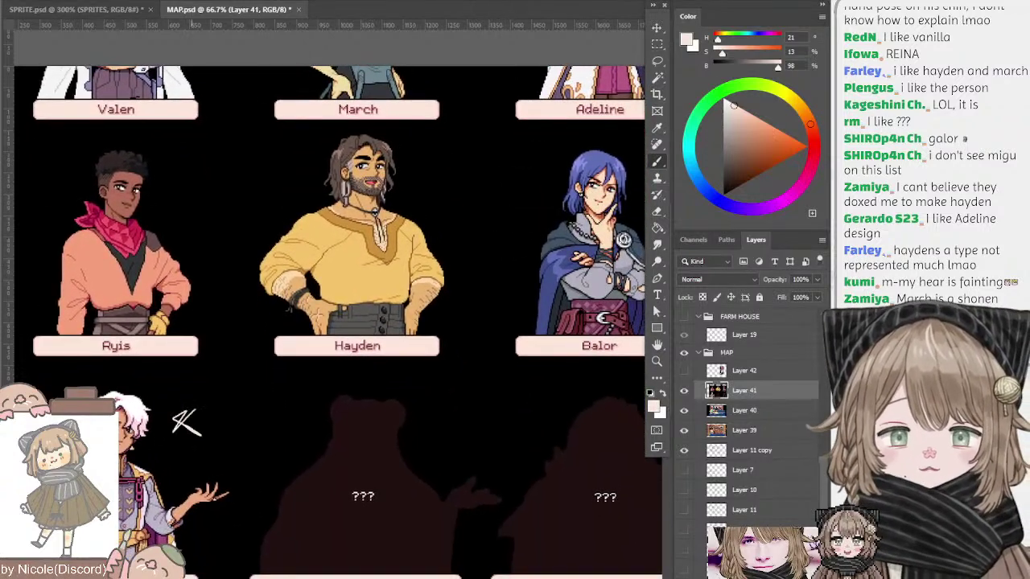
key(ctrl+z)
- Sketch small arrows pointing at Balor and at Ryis, undoing each one
mouse_move(406, 197)
mouse_down()
mouse_move(405, 276)
mouse_move(400, 217)
mouse_up()
scroll(329, 300, right, 2)
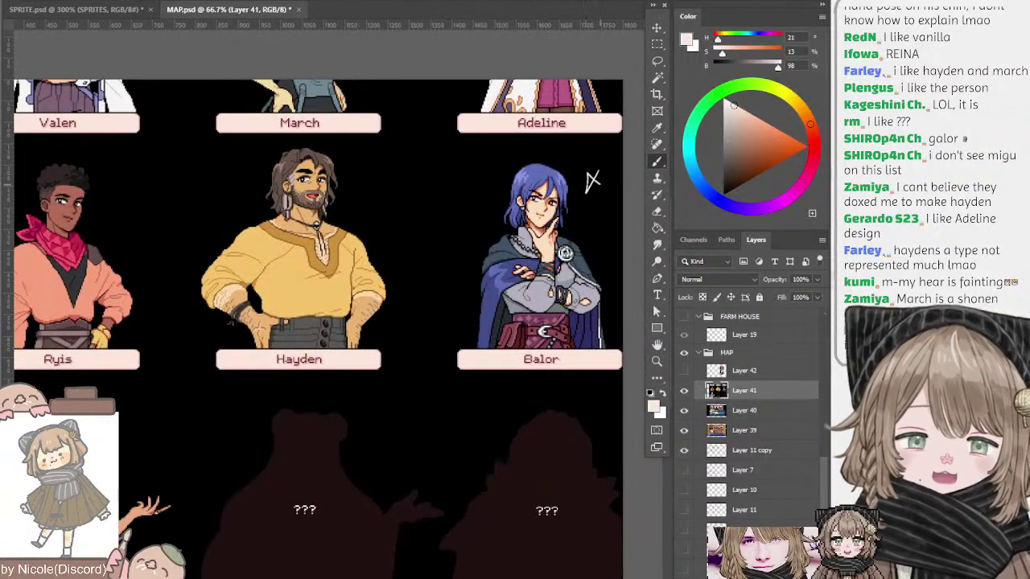
scroll(592, 181, left, 3)
scroll(592, 181, up, 1)
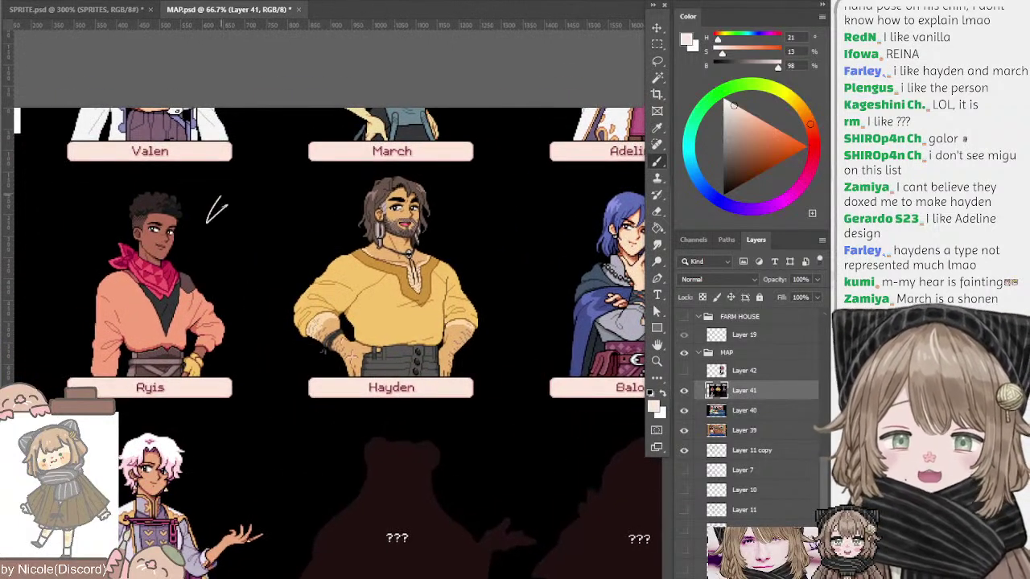
mouse_move(247, 190)
mouse_down()
mouse_move(201, 225)
mouse_move(207, 233)
mouse_up()
key(ctrl+z)
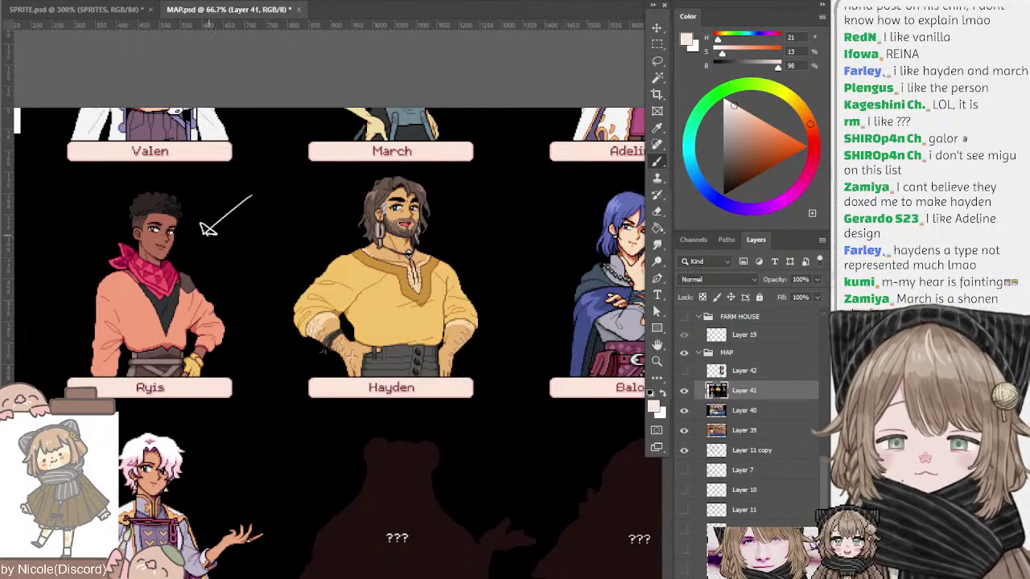
key(ctrl+z)
key(ctrl+z)
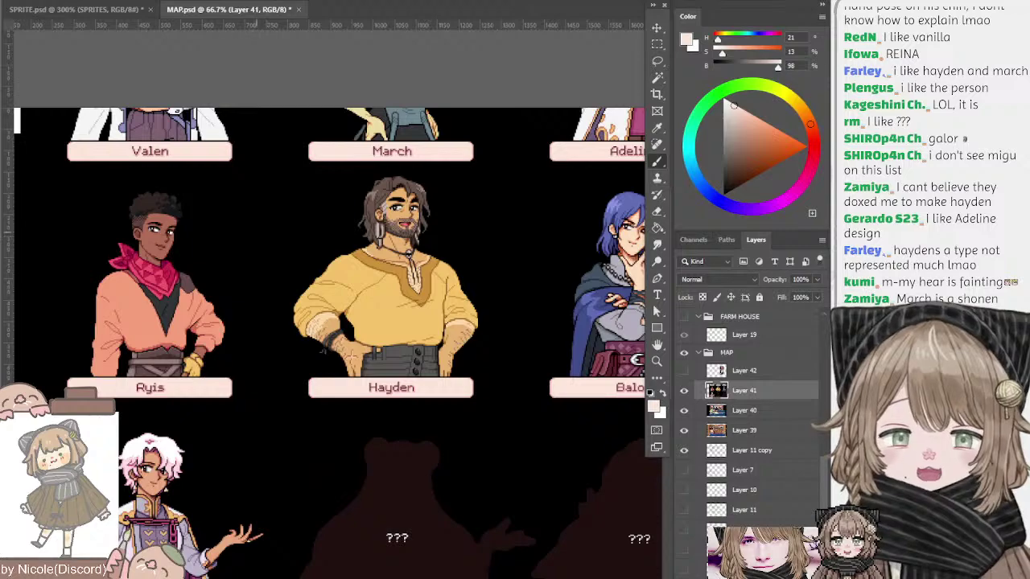
- Try a small arrow pointing at Reina in the roster's upper row and undo its strokes
drag(422, 203, 420, 330)
drag(421, 272, 387, 387)
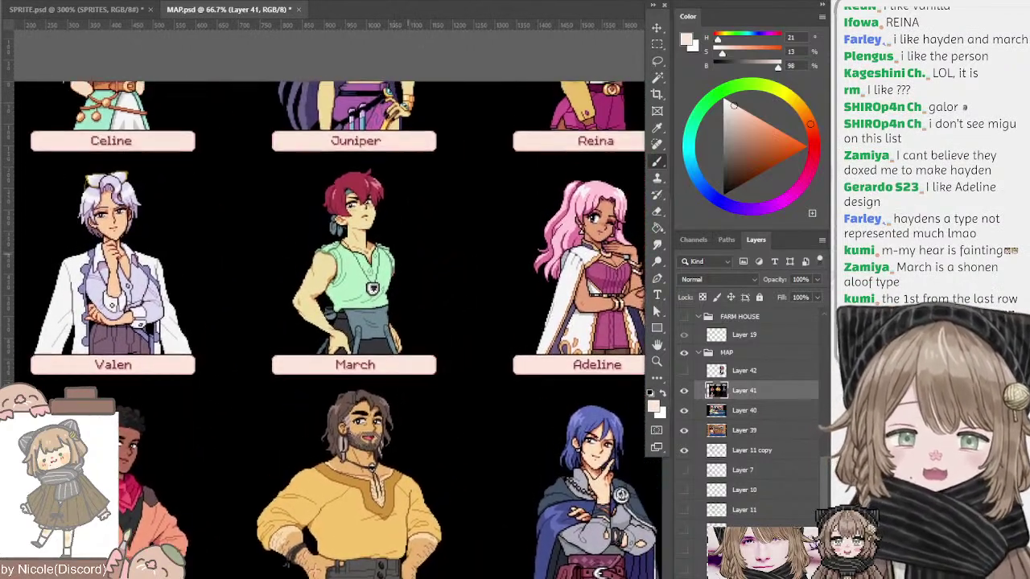
drag(408, 215, 425, 352)
drag(503, 278, 375, 302)
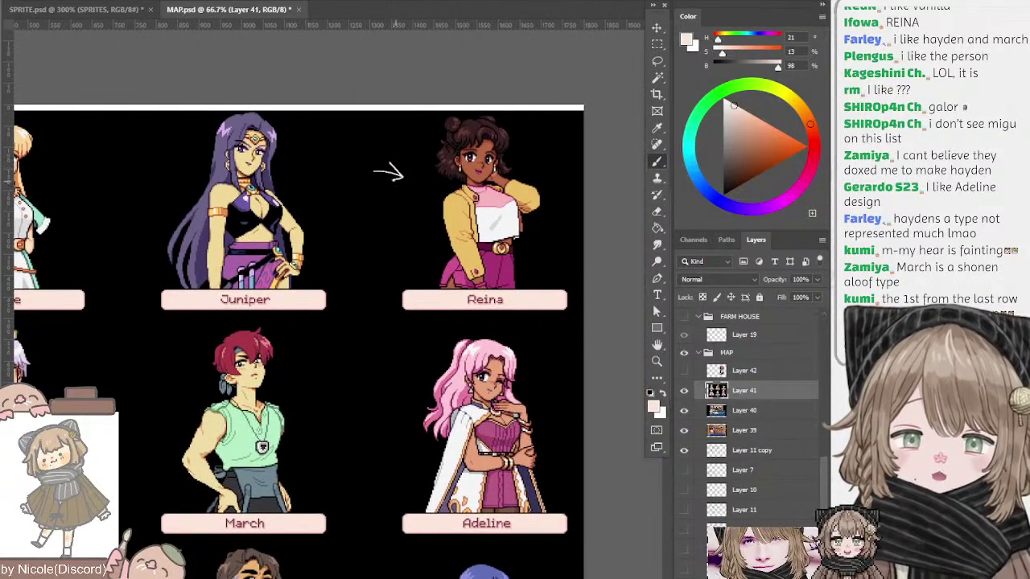
scroll(393, 172, left, 2)
drag(419, 193, 443, 186)
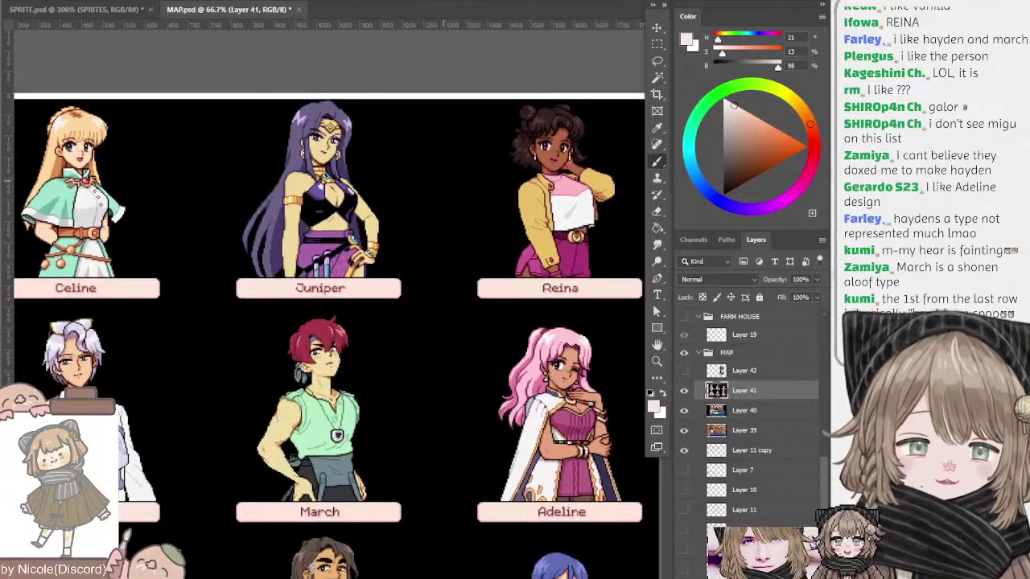
drag(559, 198, 514, 179)
scroll(396, 121, down, 1)
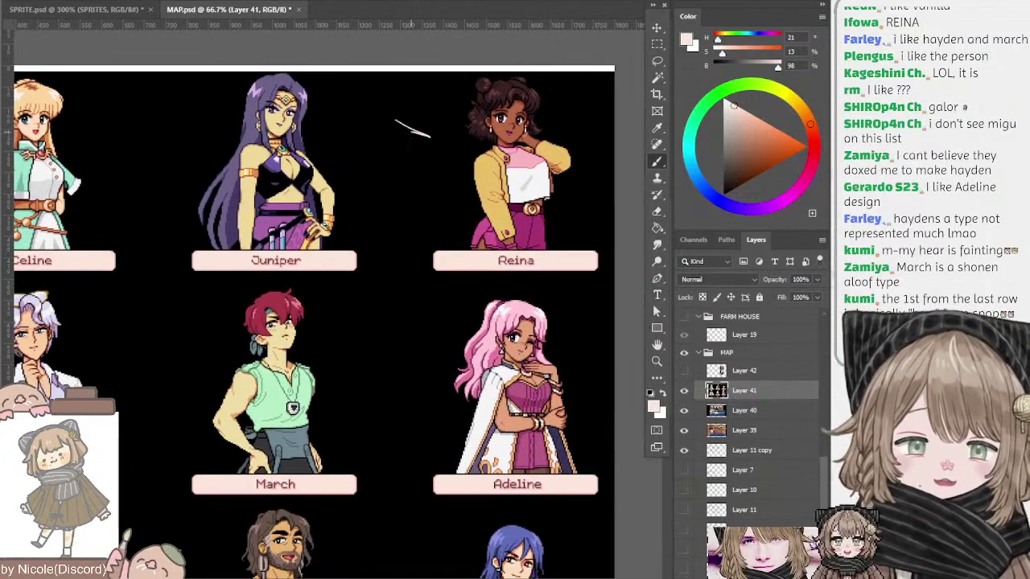
key(ctrl+z)
key(ctrl+z)
- Redraw the arrow pointing at Reina, add an arrow mark beside Celine, and undo both
mouse_move(405, 116)
mouse_down()
mouse_move(443, 136)
mouse_move(442, 124)
mouse_up()
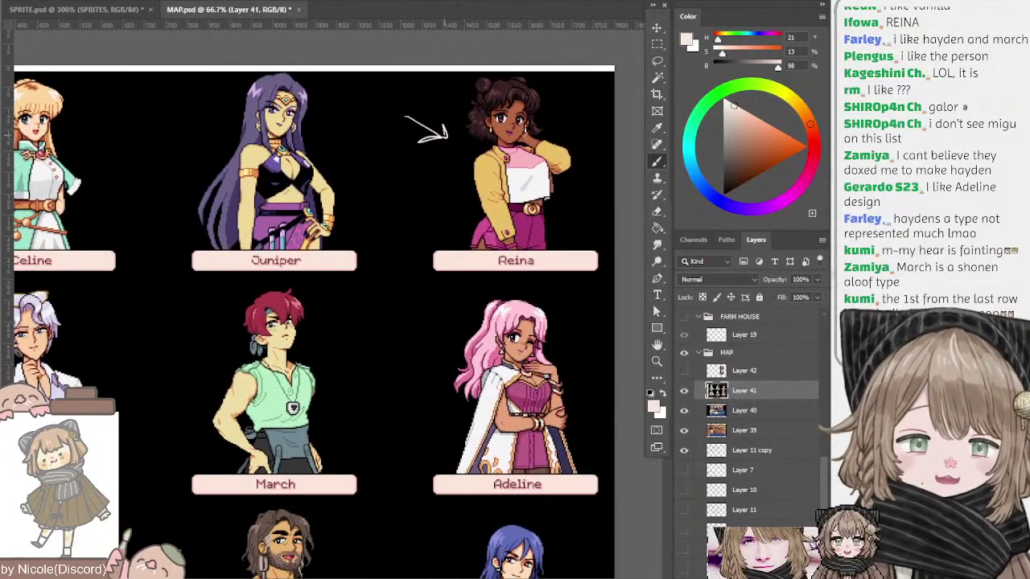
drag(381, 271, 437, 238)
mouse_move(459, 321)
mouse_down()
mouse_move(456, 242)
mouse_move(481, 135)
mouse_move(505, 219)
mouse_move(505, 174)
mouse_move(478, 127)
mouse_up()
mouse_move(473, 384)
mouse_down()
mouse_move(475, 333)
mouse_move(482, 482)
mouse_up()
mouse_move(488, 158)
mouse_down()
mouse_move(482, 306)
mouse_move(494, 341)
mouse_up()
scroll(338, 290, up, 4)
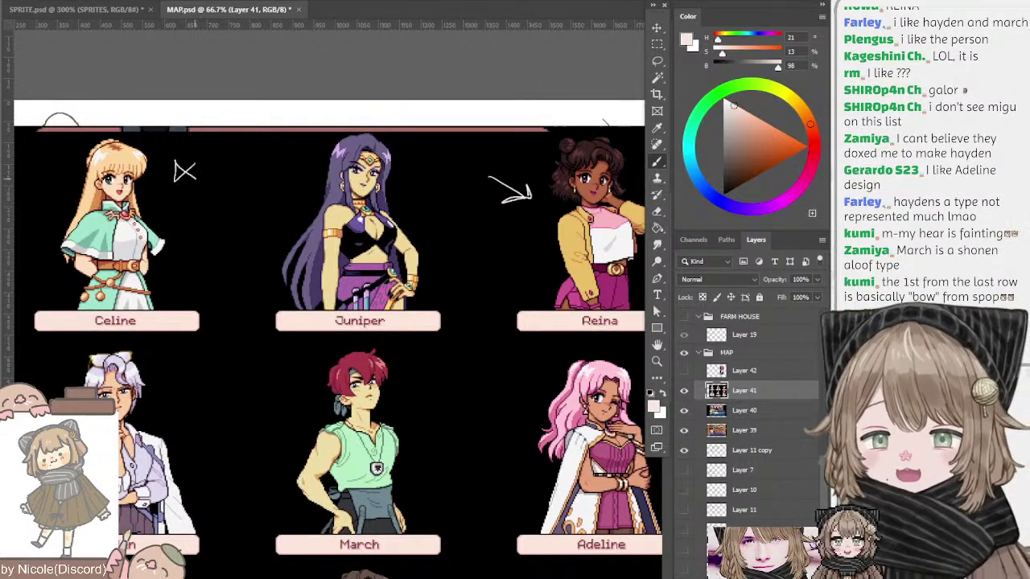
scroll(337, 338, down, 2)
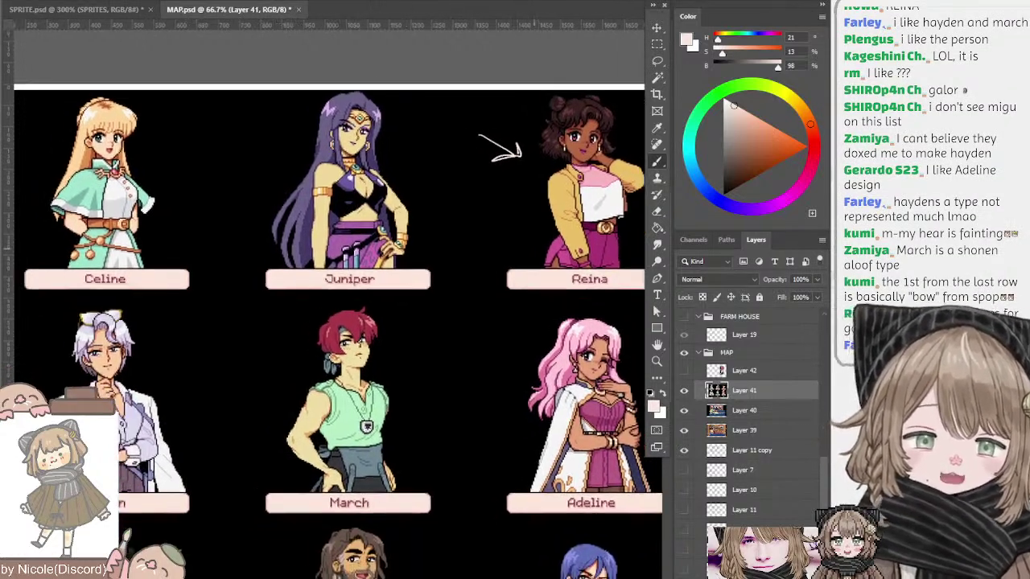
key(ctrl+z)
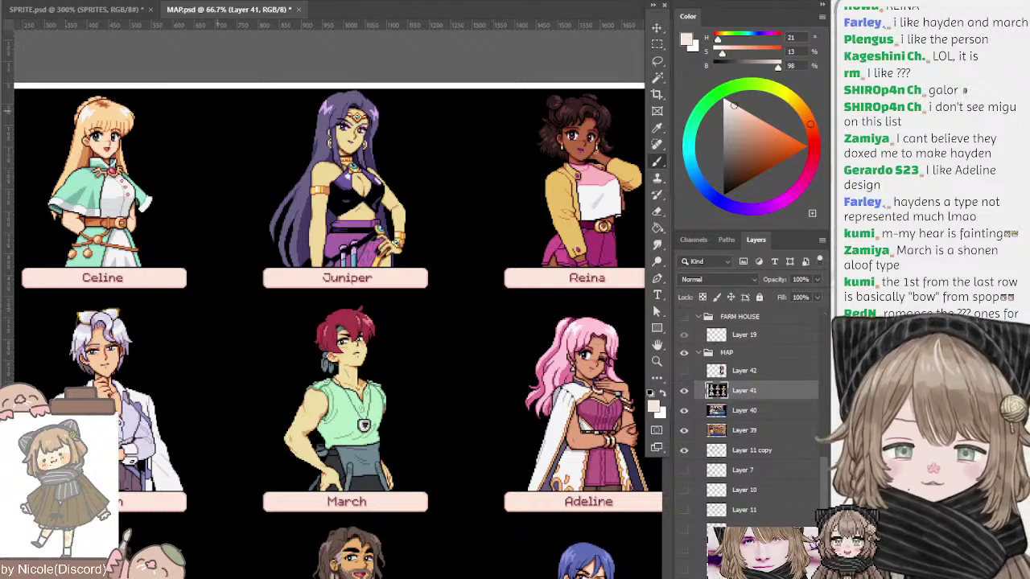
- Sketch an arrow pointing at Celine and undo its strokes
mouse_move(223, 107)
mouse_down()
mouse_move(171, 130)
mouse_move(186, 139)
mouse_move(170, 148)
mouse_up()
key(ctrl+z)
key(ctrl+z)
key(ctrl+z)
key(ctrl+z)
key(ctrl+z)
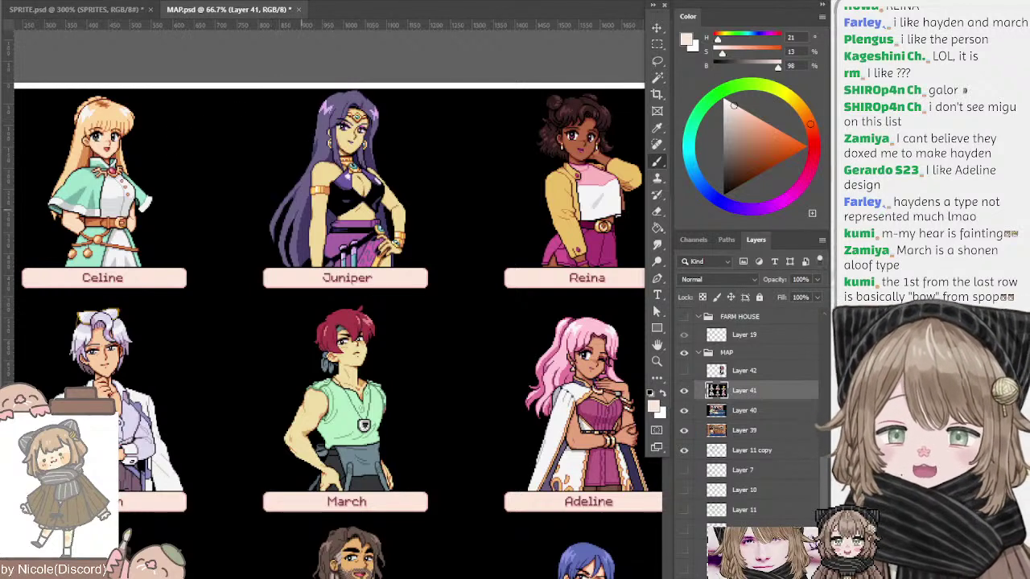
- Look over the character roster's rows from Celine, Juniper and Reina down to Ryis, Hayden and Balor
drag(433, 407, 436, 368)
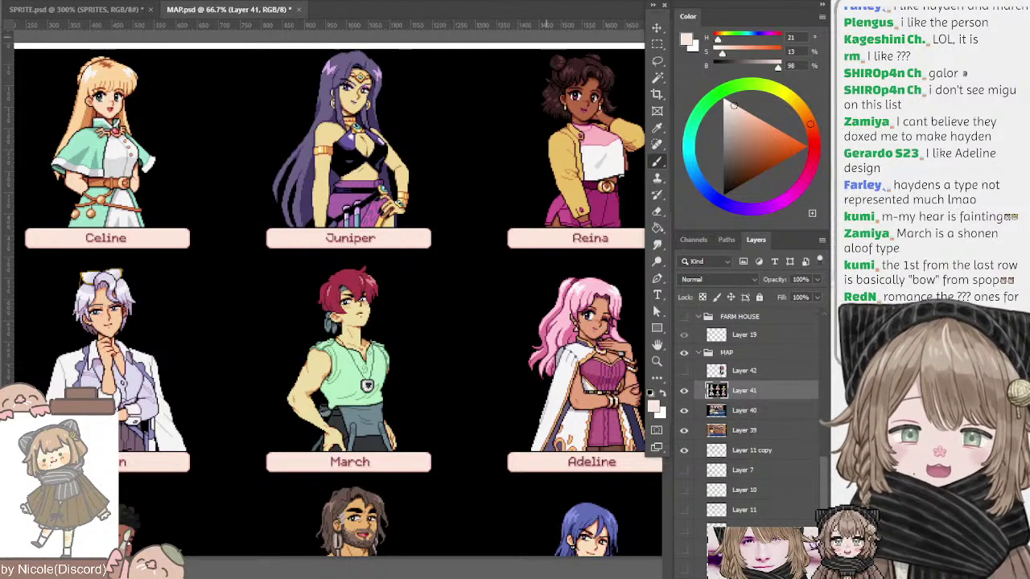
drag(464, 173, 414, 225)
drag(463, 150, 506, 130)
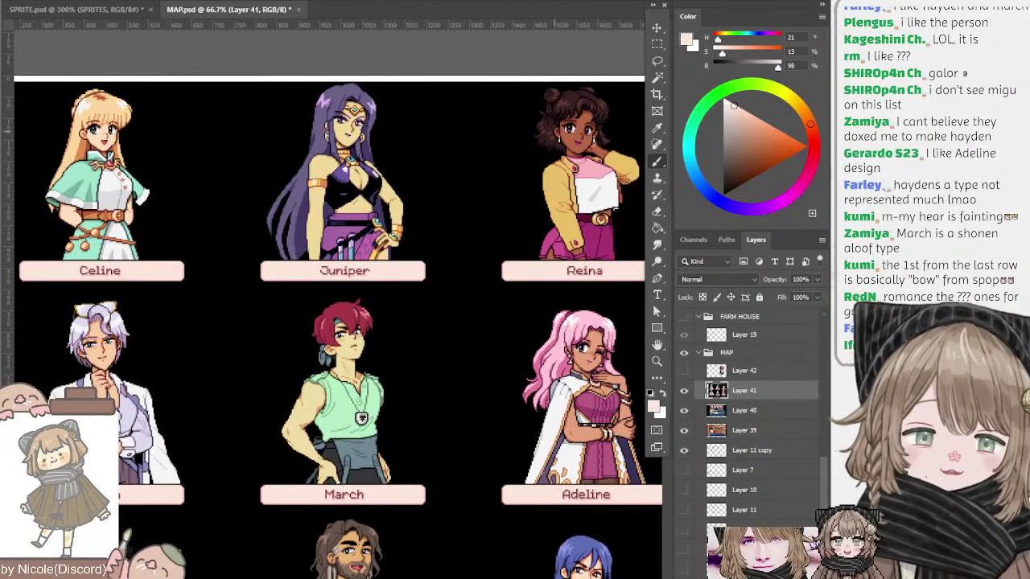
scroll(329, 322, right, 2)
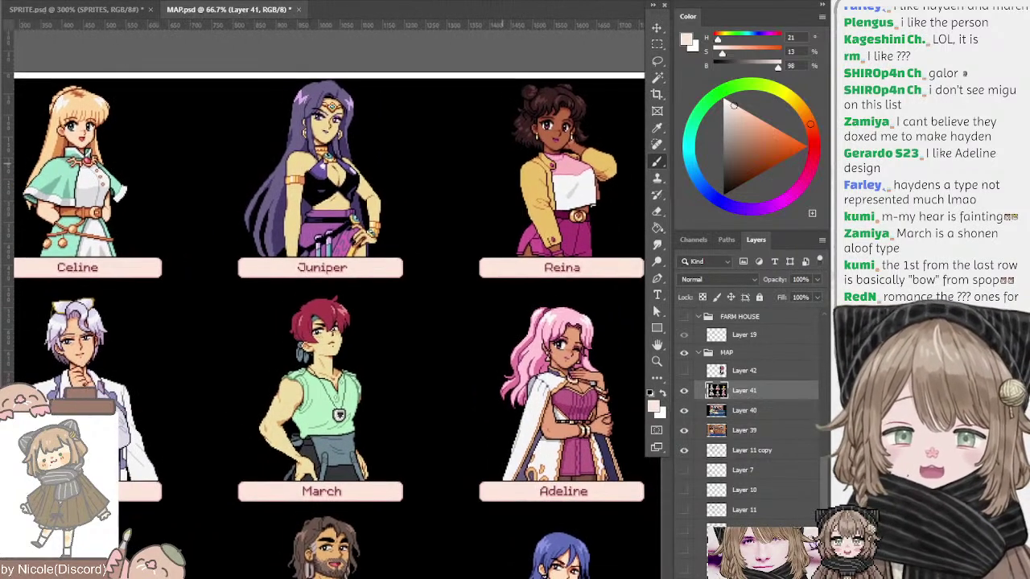
drag(498, 161, 496, 162)
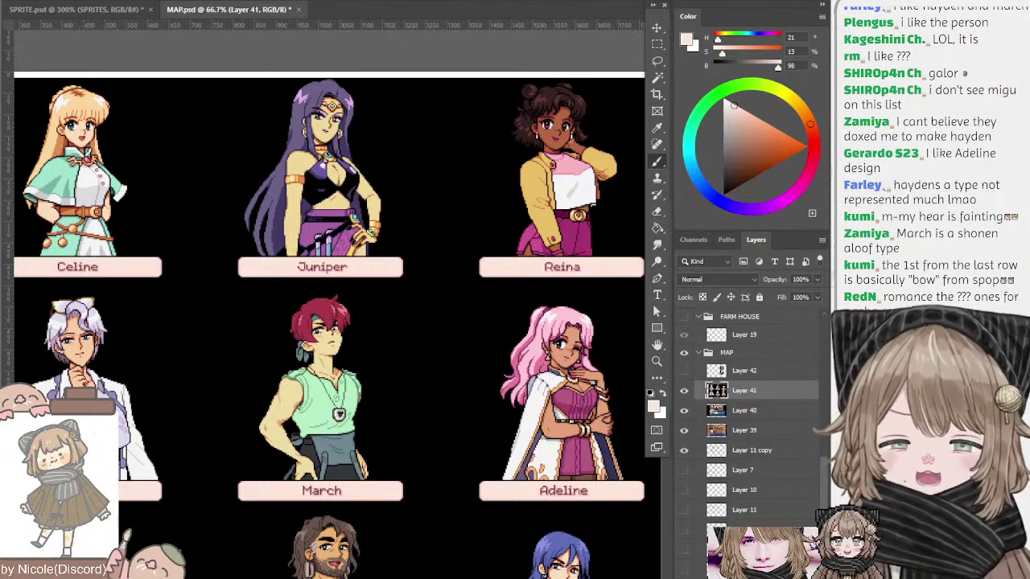
mouse_move(322, 294)
mouse_down()
mouse_move(337, 153)
mouse_move(337, 255)
mouse_move(341, 117)
mouse_up()
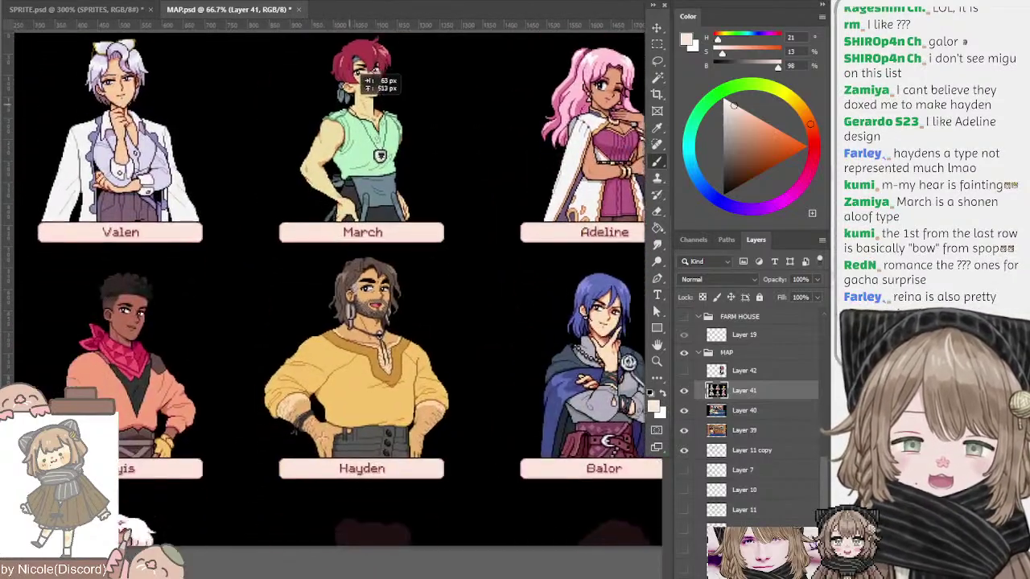
drag(362, 262, 374, 101)
mouse_move(327, 256)
mouse_down()
mouse_move(373, 164)
mouse_move(355, 354)
mouse_up()
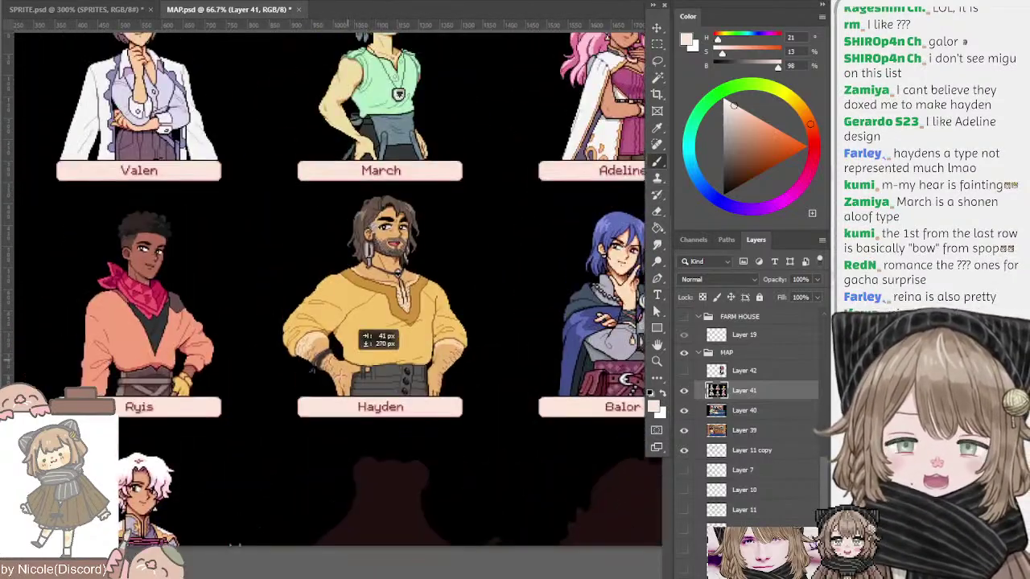
drag(399, 116, 371, 258)
drag(447, 135, 420, 141)
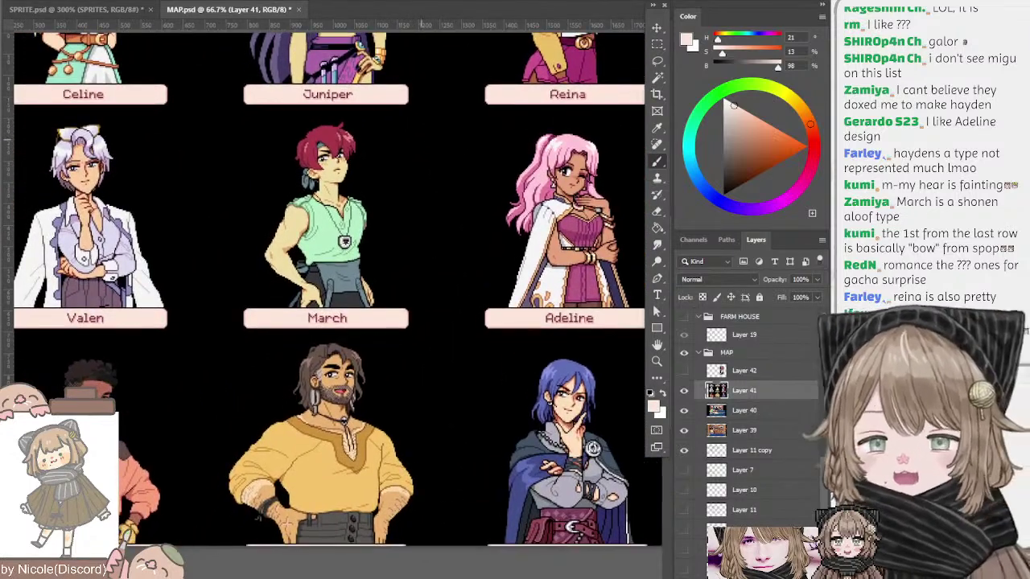
drag(342, 309, 374, 278)
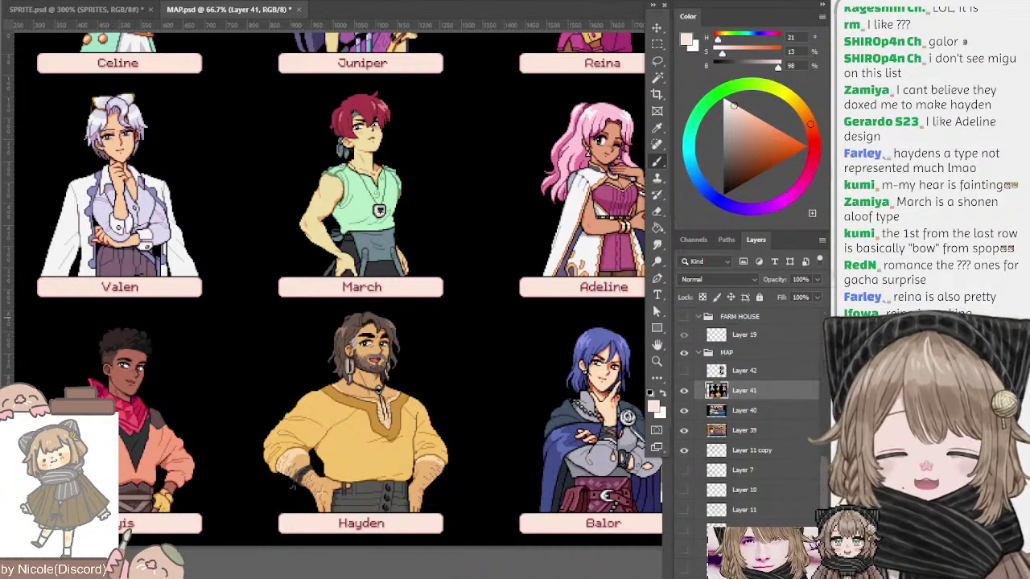
- Examine the two ??? silhouettes in the roster's last row and compare them with the revealed characters above
drag(452, 326, 407, 92)
mouse_move(476, 303)
mouse_down()
mouse_move(382, 131)
mouse_move(367, 166)
mouse_move(379, 154)
mouse_up()
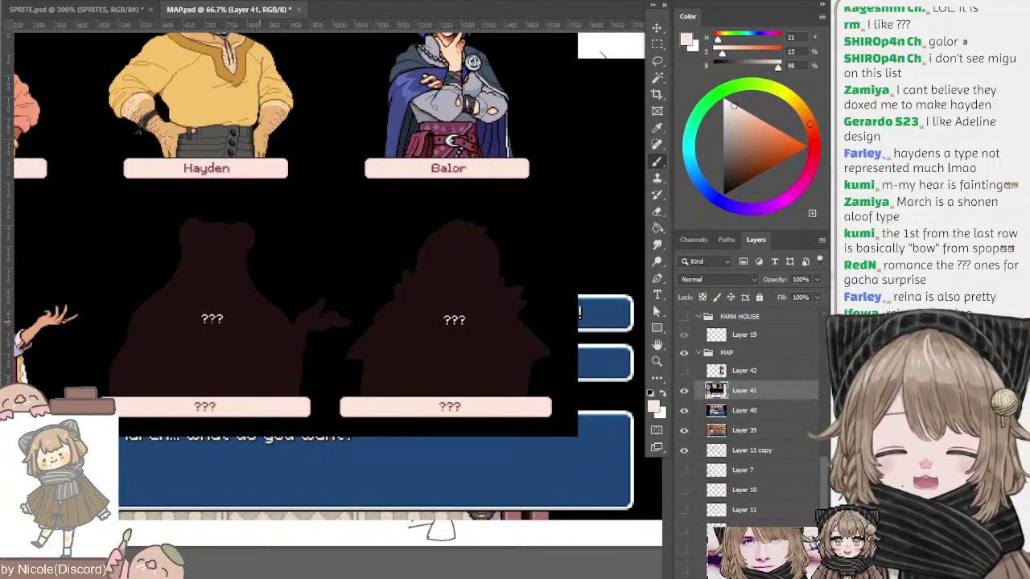
drag(260, 322, 287, 328)
drag(315, 270, 324, 293)
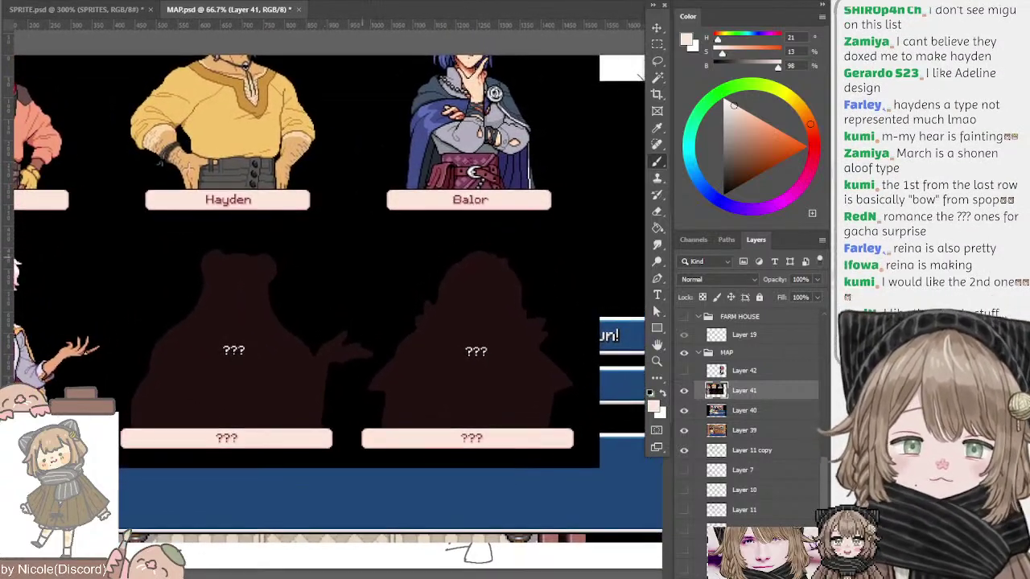
drag(341, 240, 344, 263)
drag(399, 229, 469, 314)
drag(440, 136, 452, 334)
drag(452, 166, 341, 184)
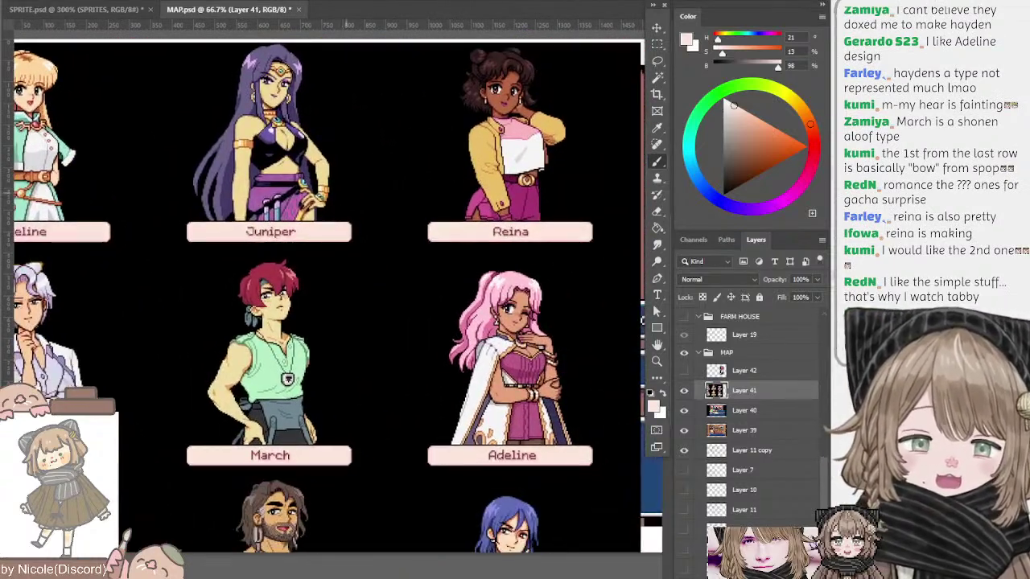
drag(431, 274, 512, 181)
drag(362, 278, 413, 167)
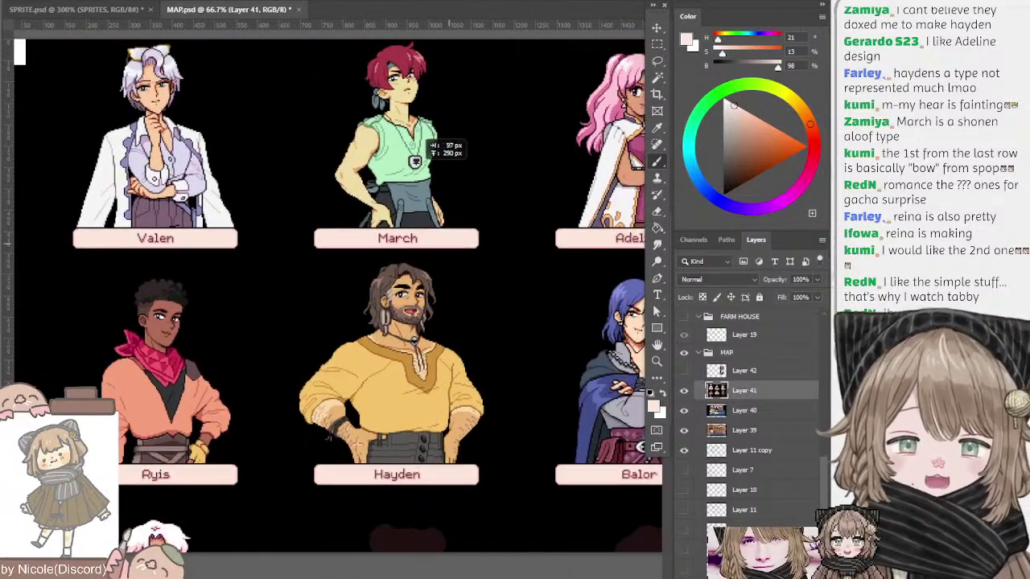
drag(444, 306, 436, 385)
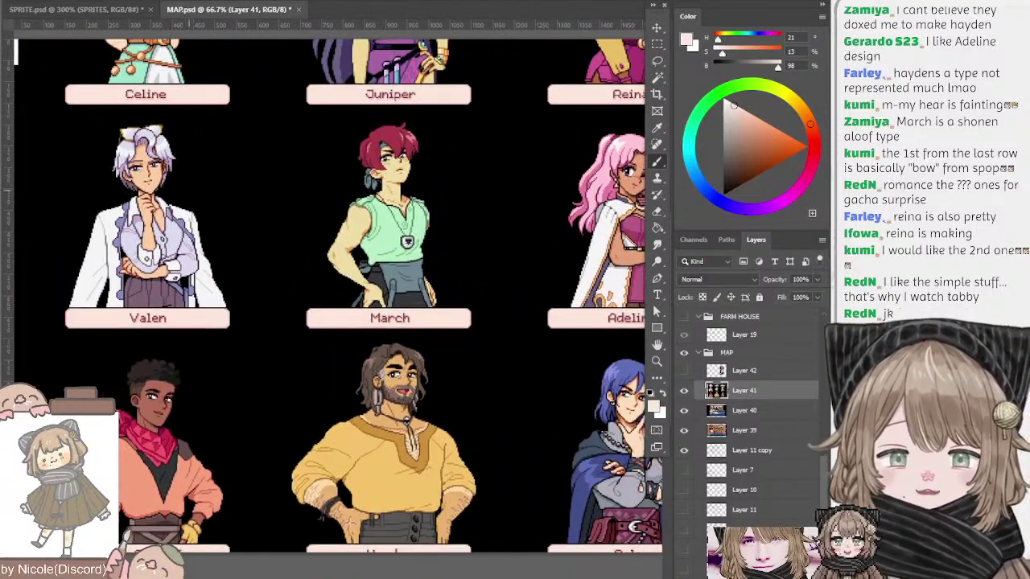
- Sketch small arrows pointing at Valen, Reina, March and Hayden on the roster
mouse_move(278, 102)
mouse_down()
mouse_move(282, 187)
mouse_move(262, 251)
mouse_move(271, 316)
mouse_move(242, 322)
mouse_move(227, 350)
mouse_move(227, 274)
mouse_move(183, 309)
mouse_move(195, 312)
mouse_move(175, 307)
mouse_up()
key(ctrl+z)
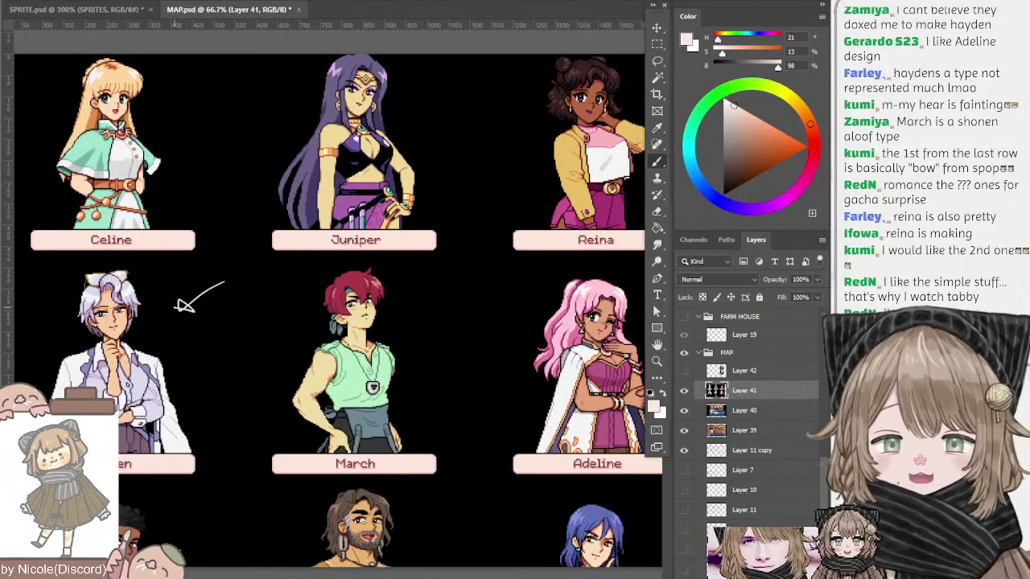
drag(503, 68, 530, 82)
drag(516, 72, 523, 83)
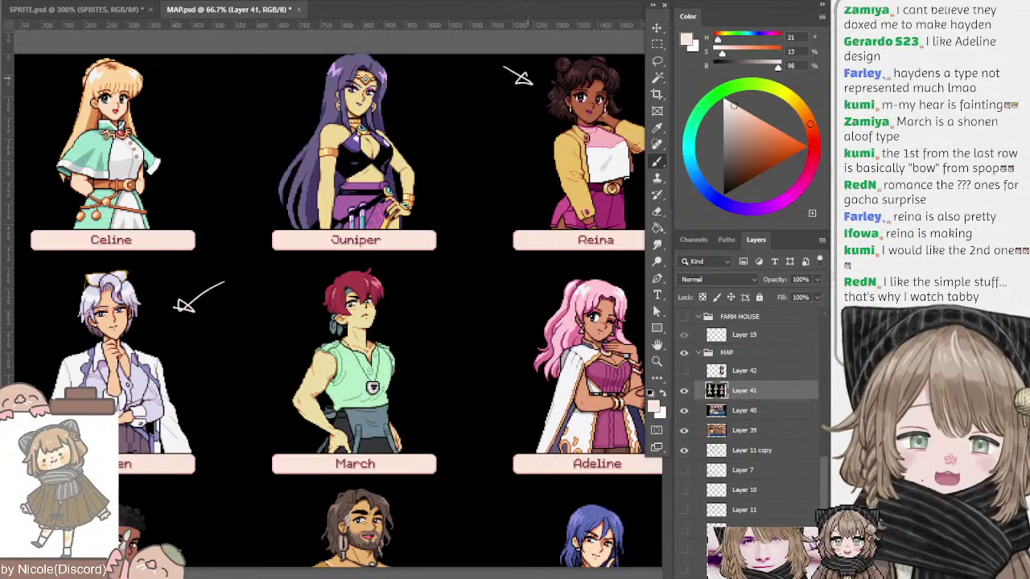
drag(436, 275, 417, 294)
mouse_move(413, 285)
mouse_down()
mouse_move(417, 298)
mouse_move(428, 295)
mouse_up()
scroll(428, 295, down, 5)
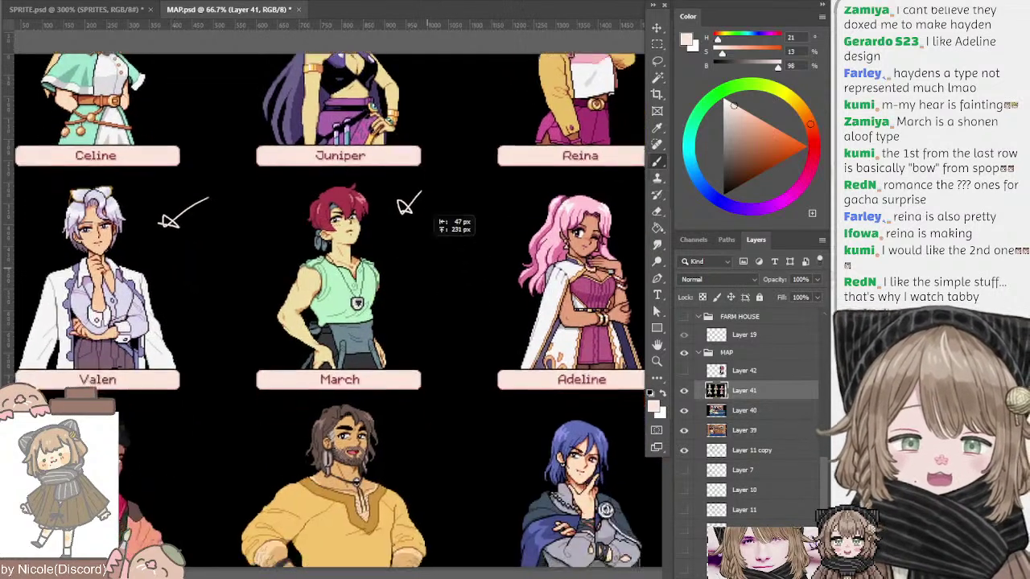
drag(423, 378, 400, 404)
drag(400, 404, 410, 402)
- Review the arrow-marked characters Valen, Reina, March and Hayden against the rest of the roster
drag(401, 178, 400, 339)
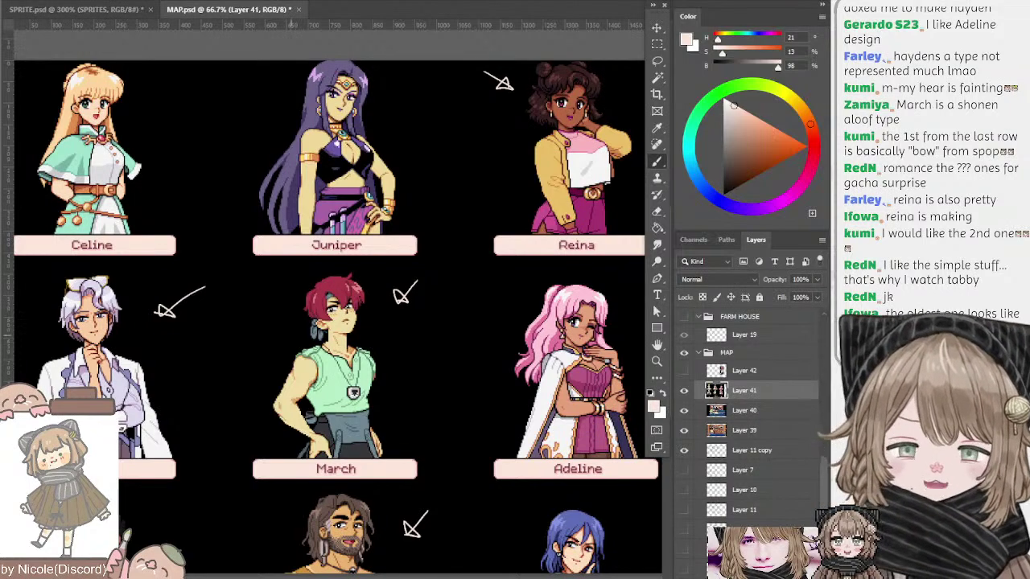
drag(269, 502, 288, 206)
mouse_move(432, 230)
mouse_down()
mouse_move(437, 211)
mouse_move(490, 230)
mouse_move(444, 227)
mouse_up()
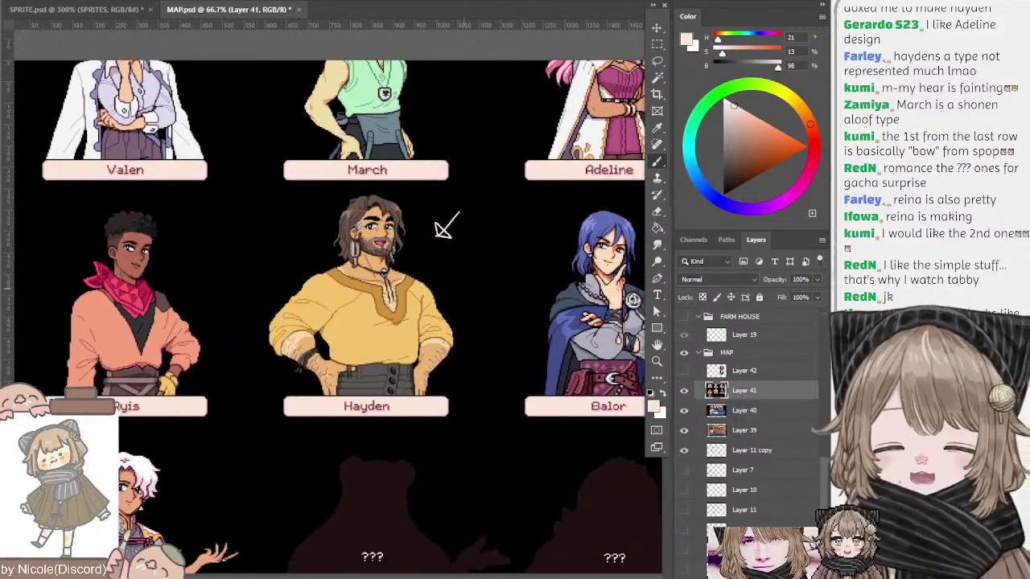
drag(463, 288, 462, 309)
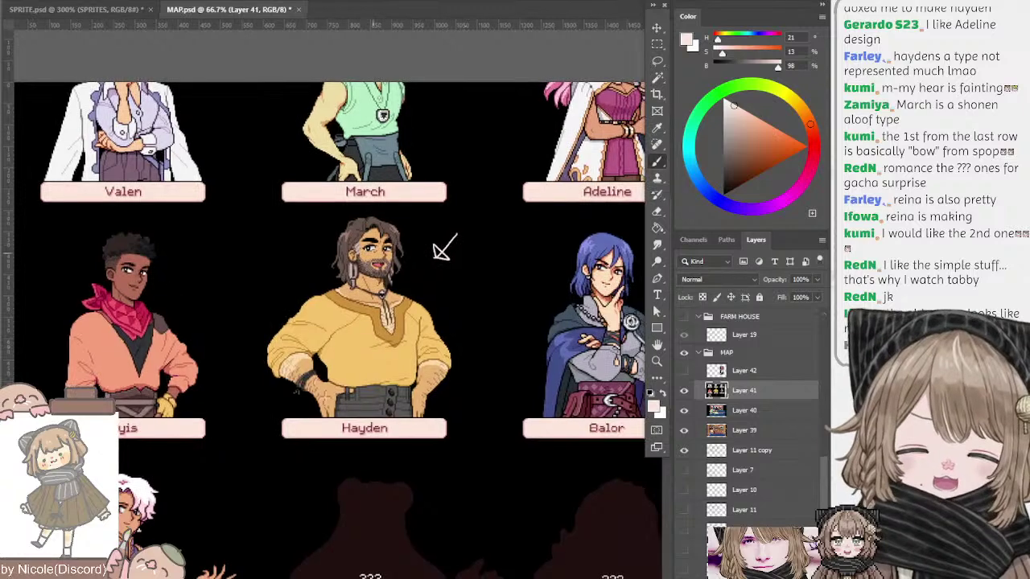
drag(443, 248, 429, 207)
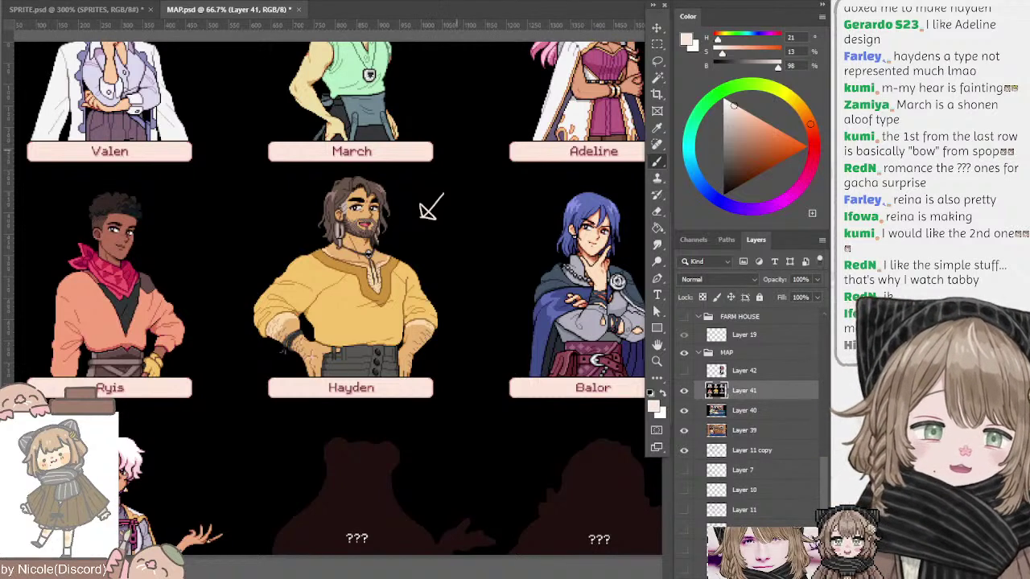
drag(428, 210, 444, 380)
drag(452, 220, 453, 297)
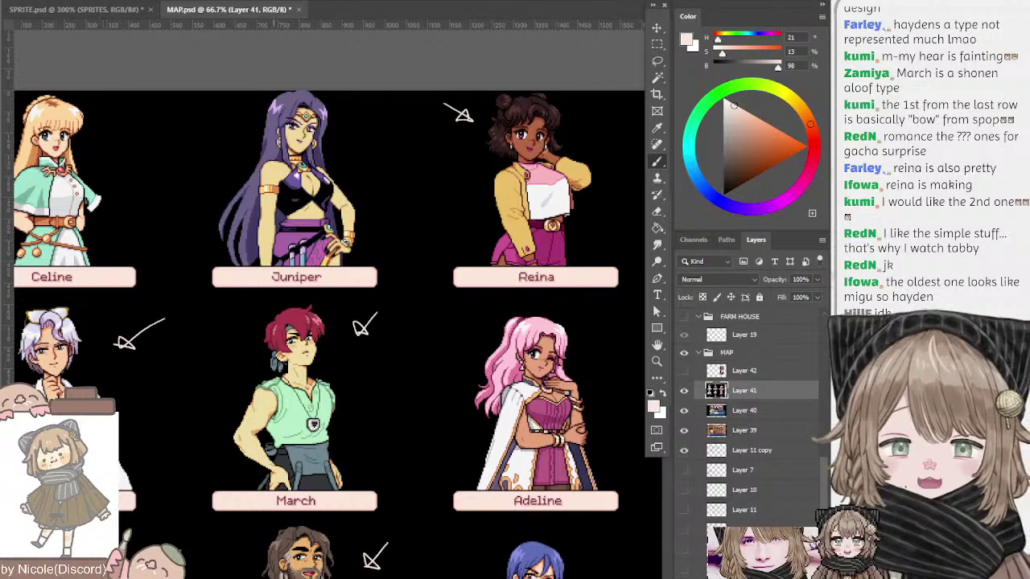
drag(281, 435, 302, 374)
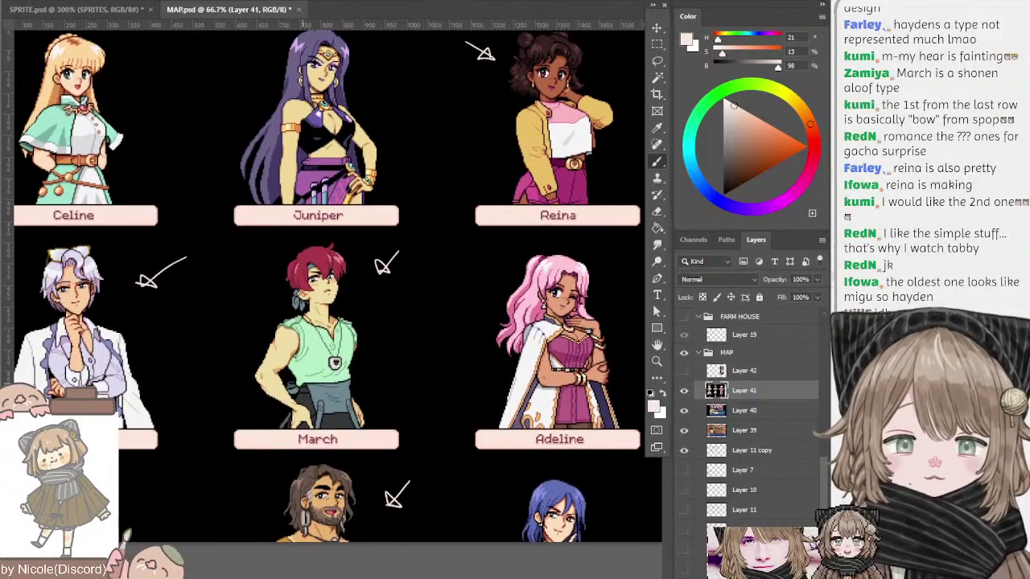
mouse_move(171, 298)
mouse_down()
mouse_move(145, 331)
mouse_move(129, 329)
mouse_up()
key(ctrl+z)
drag(228, 360, 239, 164)
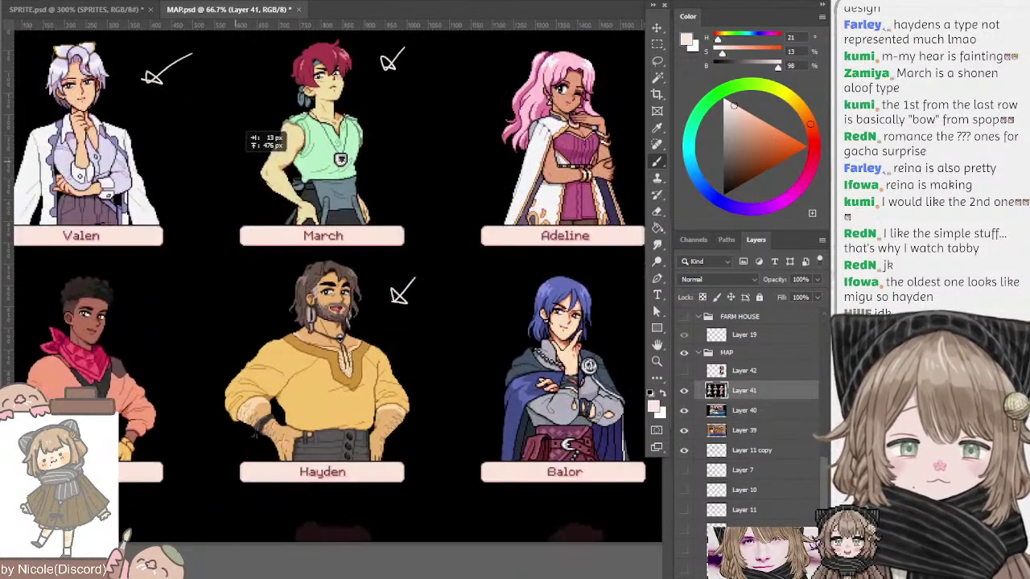
drag(238, 409, 260, 439)
drag(297, 196, 280, 287)
scroll(333, 283, up, 3)
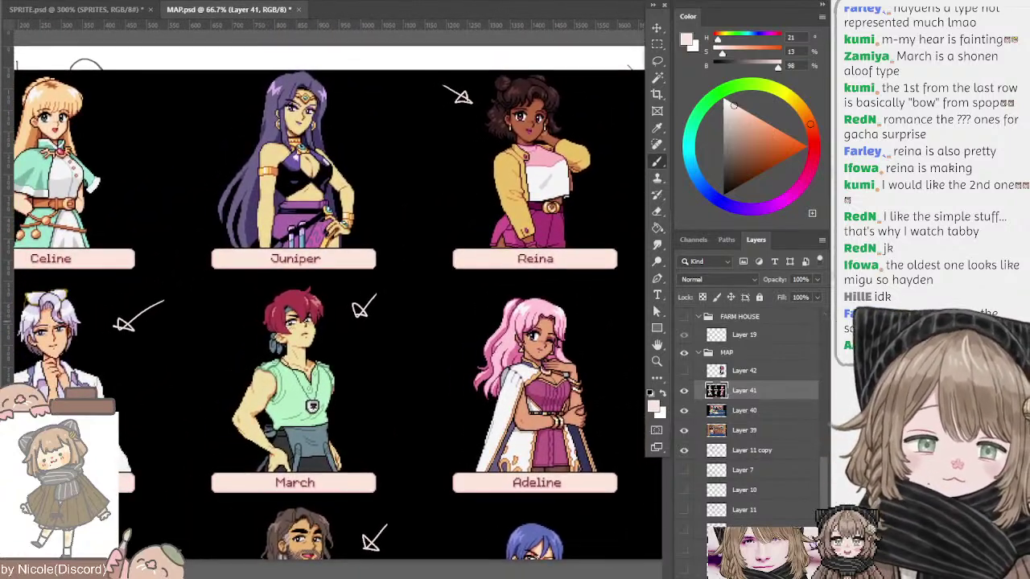
scroll(333, 283, right, 2)
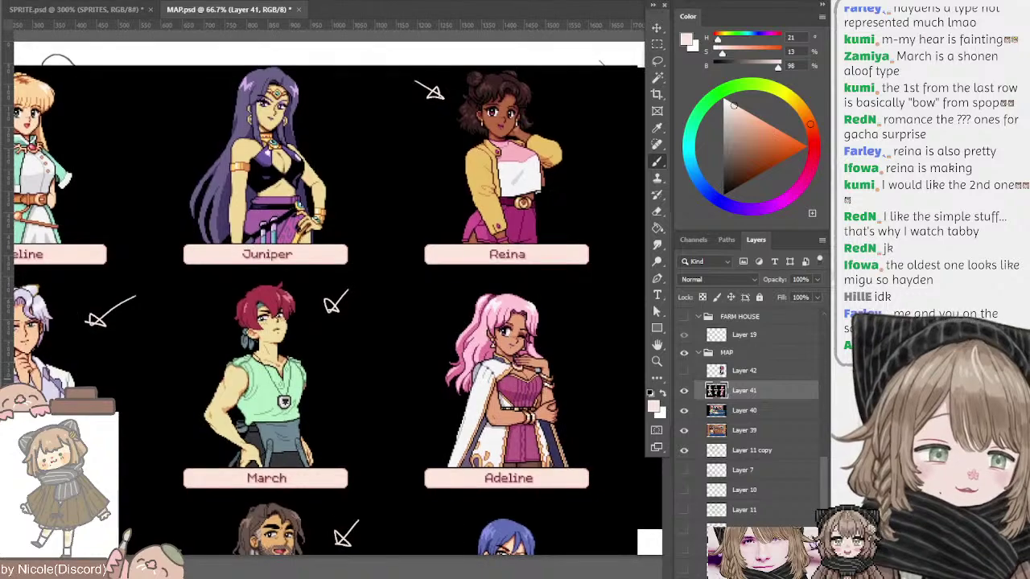
- Hide the character roster, and briefly show the red-haired character art before hiding it again
click(684, 391)
click(684, 371)
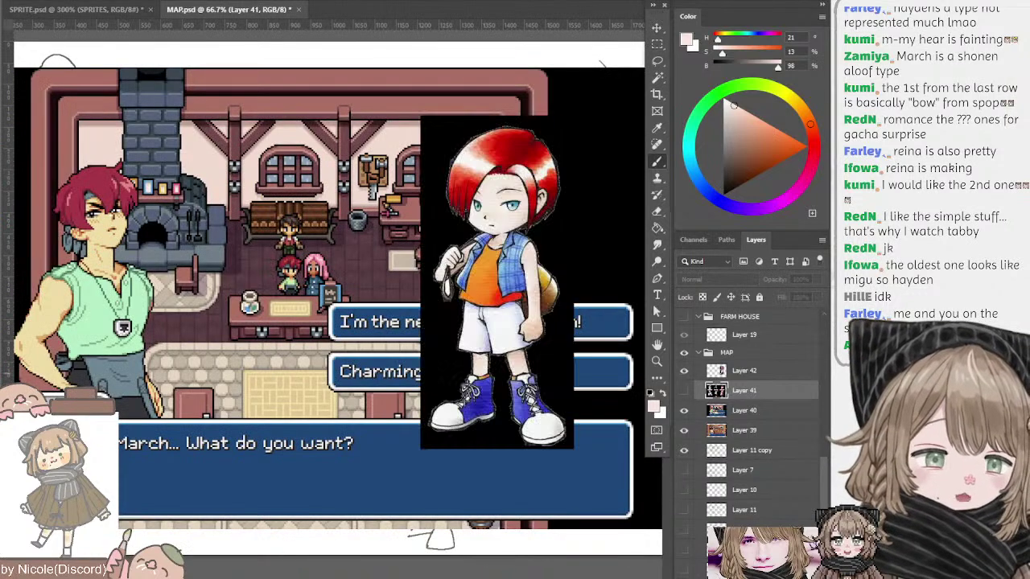
click(684, 371)
drag(389, 281, 432, 289)
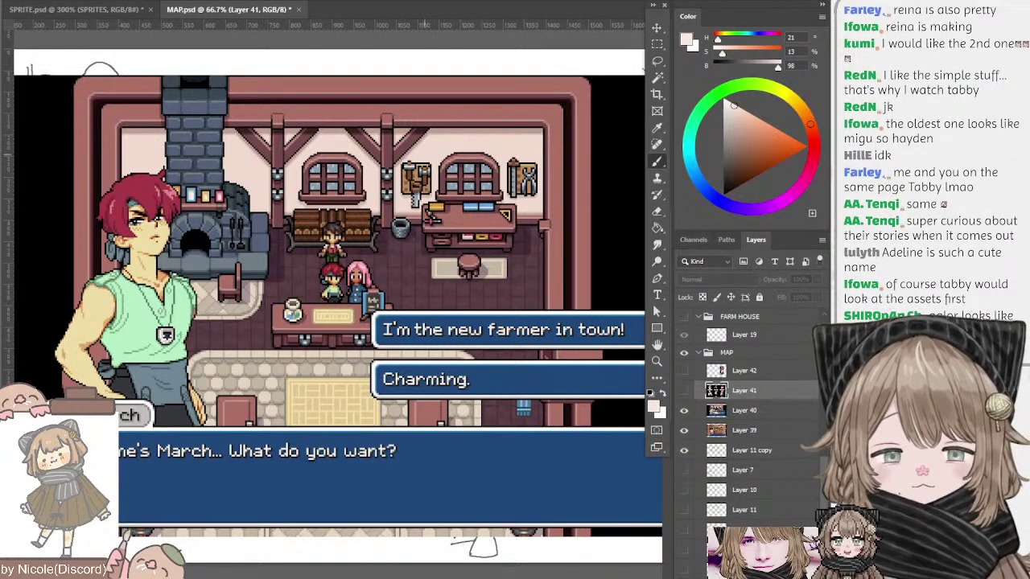
- Paste the sticker sheet game screenshot as a new layer and shift it left to fit its Save and Back buttons on the canvas
key(ctrl+v)
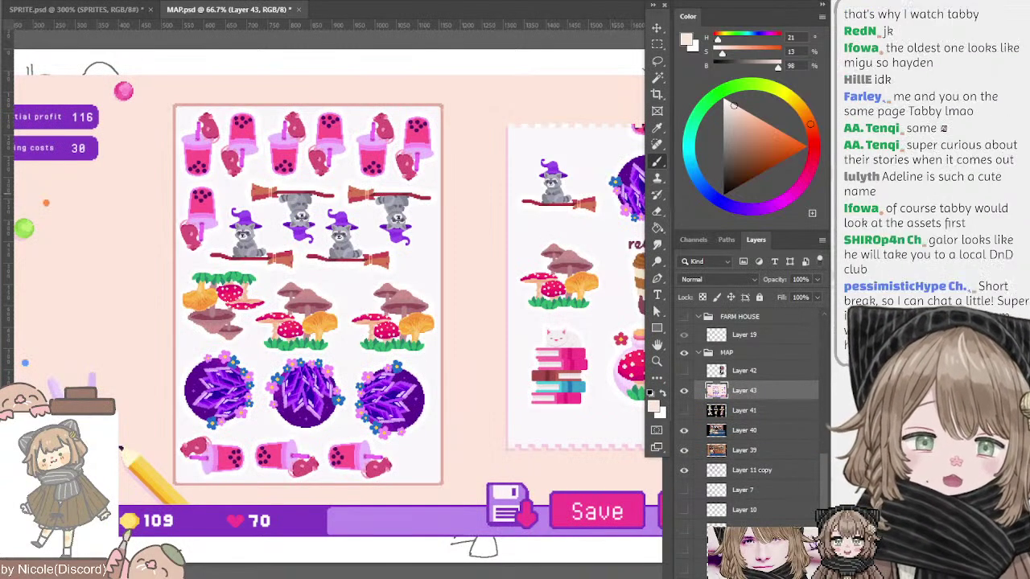
mouse_move(455, 267)
mouse_down()
mouse_move(571, 257)
mouse_move(347, 283)
mouse_up()
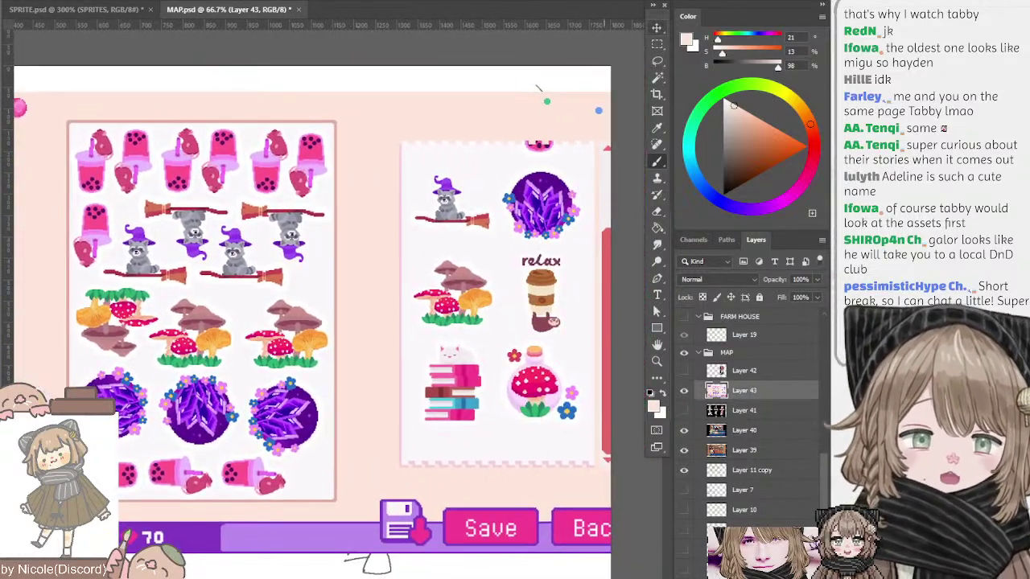
click(656, 28)
click(527, 82)
mouse_move(520, 94)
mouse_down()
mouse_move(449, 87)
mouse_move(479, 69)
mouse_up()
drag(472, 200, 435, 198)
drag(495, 61, 494, 61)
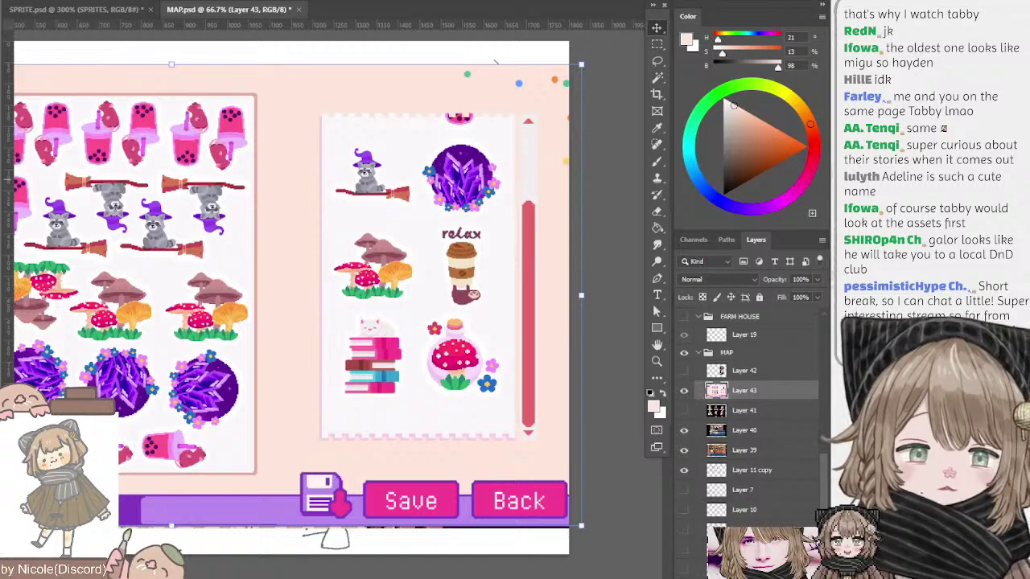
- Paste the sticker editor screenshot with the cat on books, and move and enlarge it over the sticker sheet screenshot
key(ctrl+v)
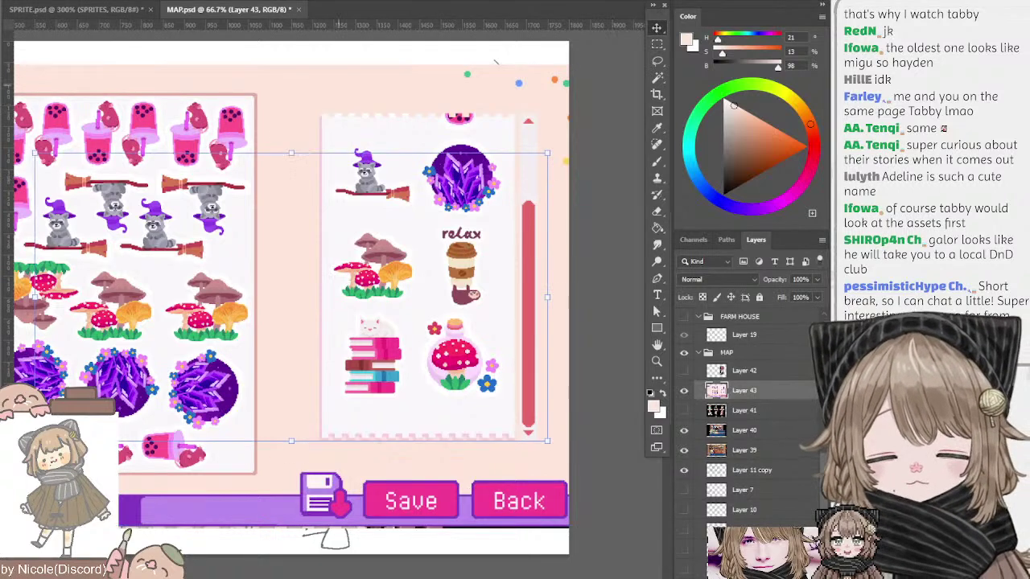
drag(290, 151, 333, 86)
drag(303, 118, 394, 121)
drag(404, 166, 305, 175)
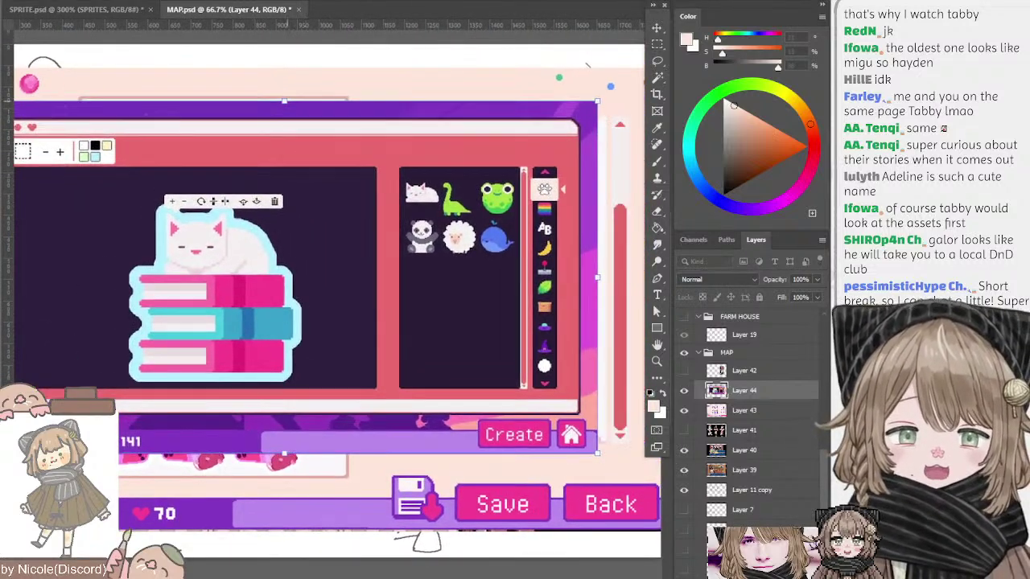
drag(307, 102, 312, 66)
key(Return)
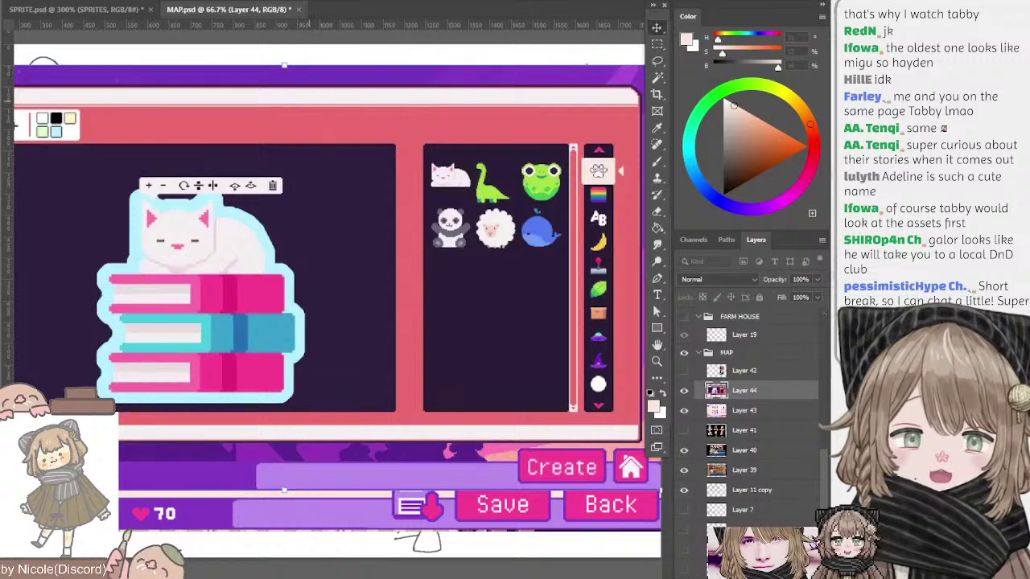
- Hide the sticker sheet screenshot layer and switch to the Brush tool
click(744, 410)
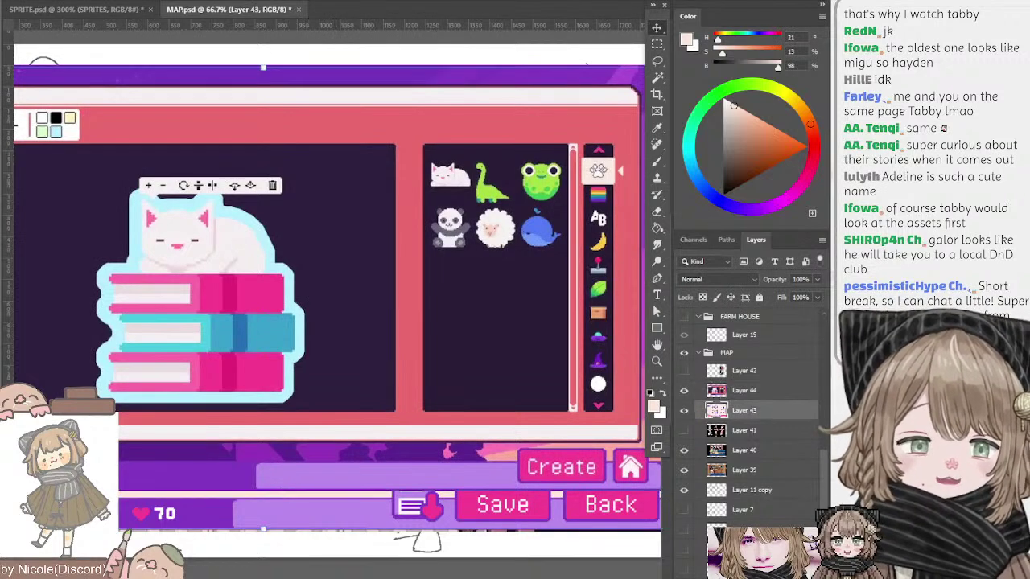
click(684, 410)
key(b)
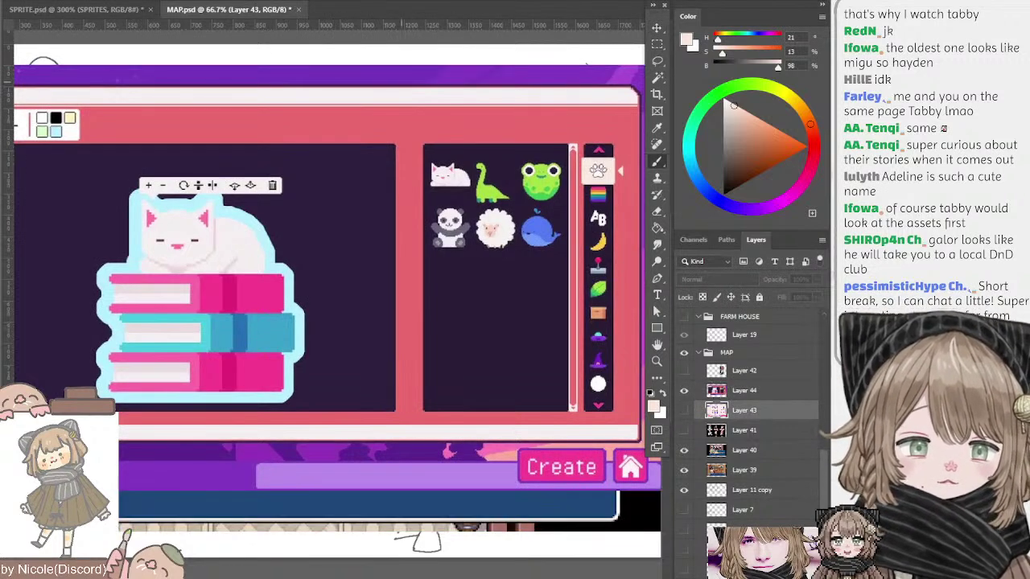
- Sample the off-white frame colour and draw an arrow pointing up at the animal stickers on the sticker editor screenshot layer
alt+click(542, 99)
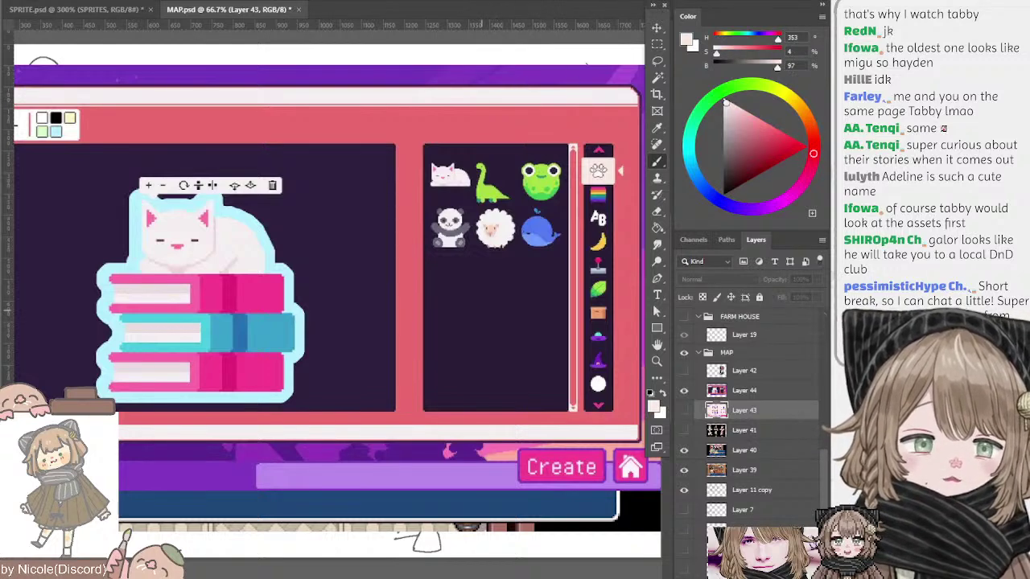
click(744, 391)
mouse_move(482, 328)
mouse_down()
mouse_move(505, 280)
mouse_move(490, 262)
mouse_up()
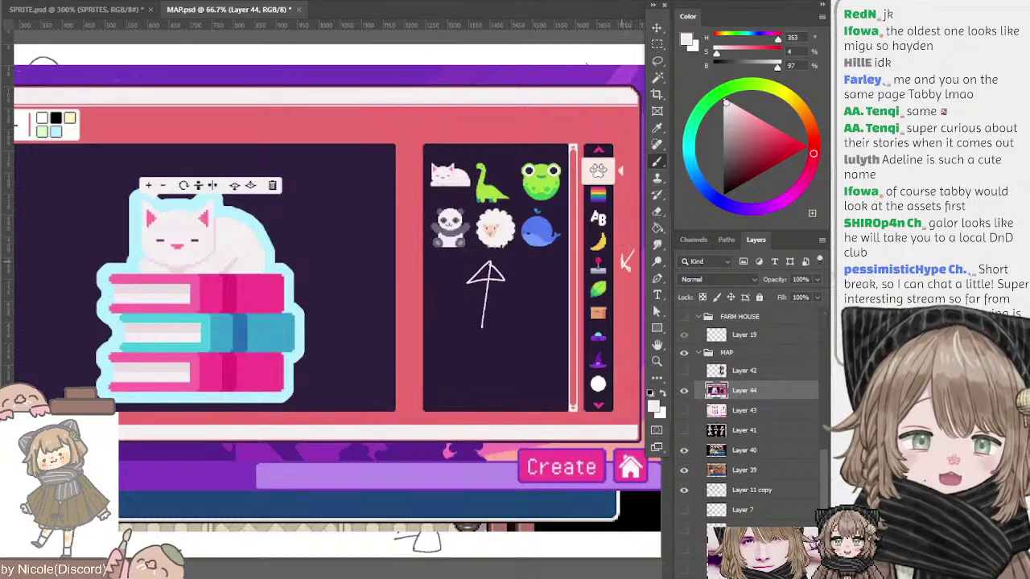
- Examine the sticker editor screenshot, from the cat-on-books canvas and its tools to the sticker picker and category column
drag(211, 174, 323, 183)
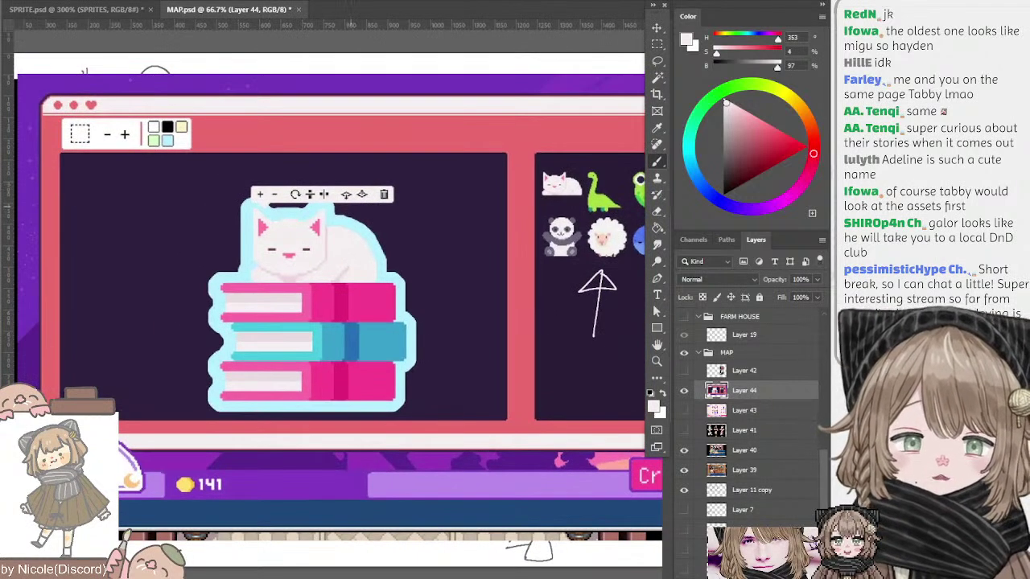
mouse_move(424, 316)
mouse_down()
mouse_move(381, 300)
mouse_move(404, 322)
mouse_move(428, 325)
mouse_up()
drag(326, 290, 316, 283)
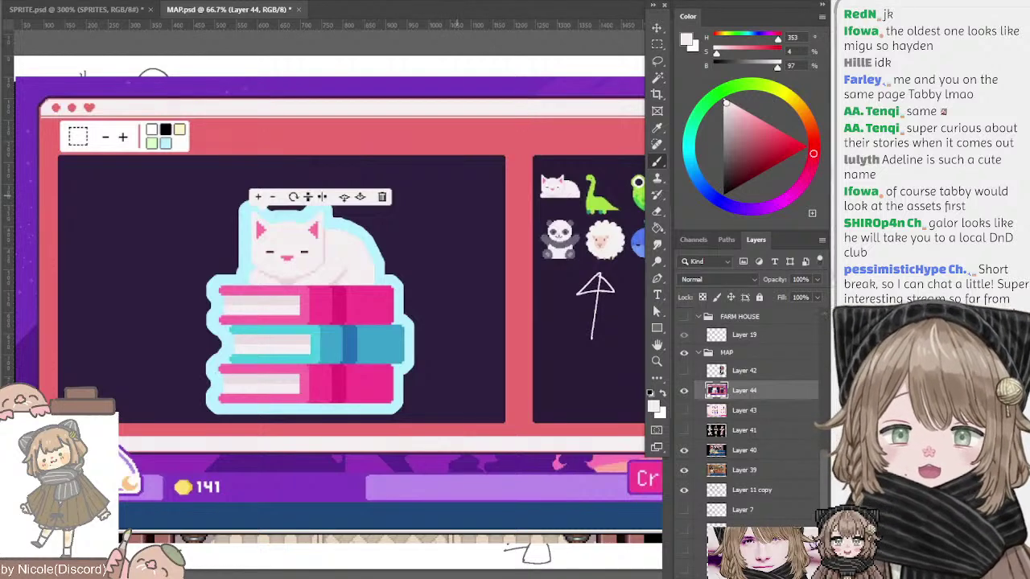
drag(461, 208, 418, 206)
drag(485, 283, 467, 271)
scroll(329, 257, left, 2)
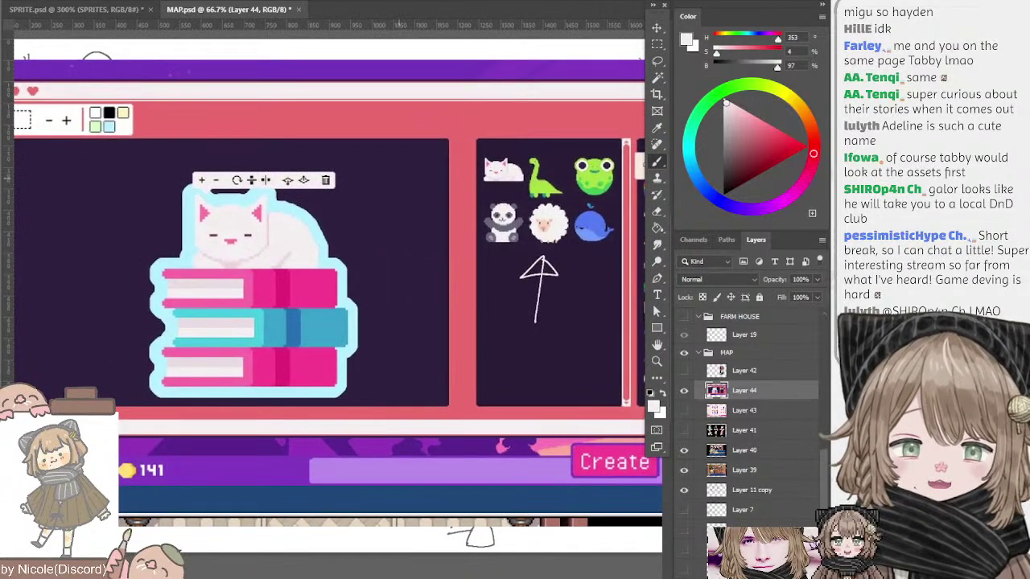
scroll(330, 258, left, 4)
scroll(330, 257, right, 1)
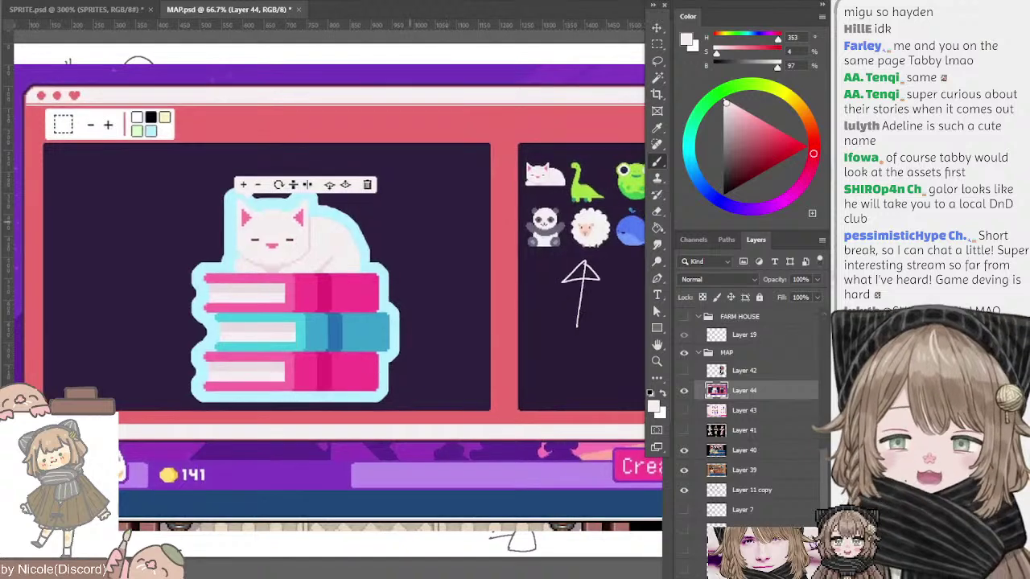
click(684, 390)
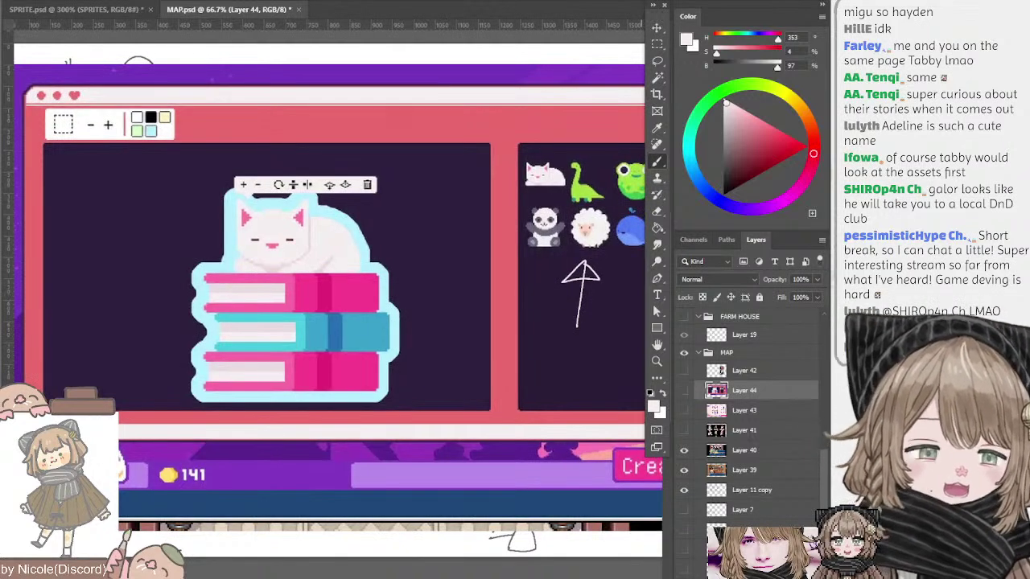
click(683, 391)
scroll(330, 257, right, 5)
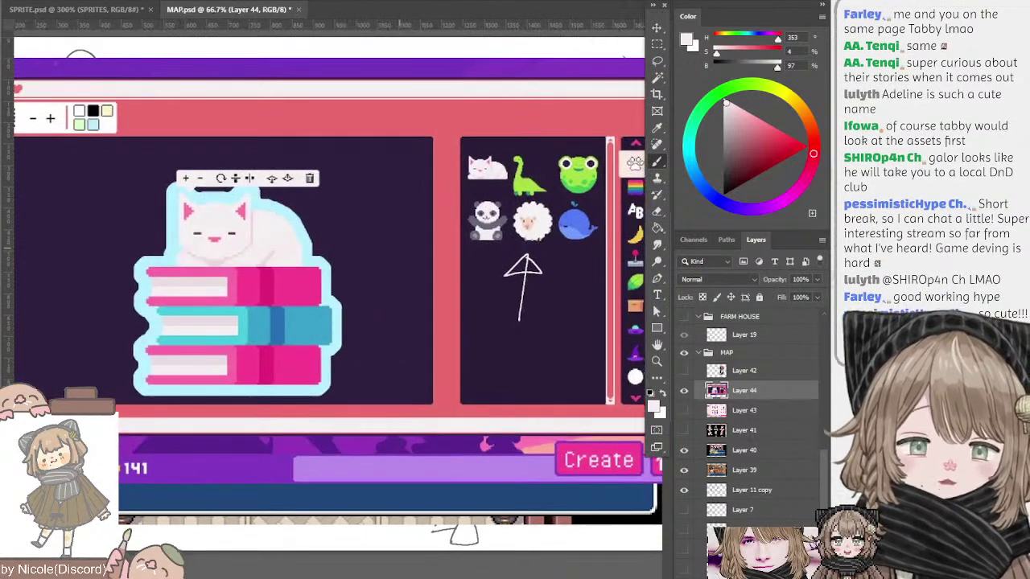
scroll(330, 258, left, 6)
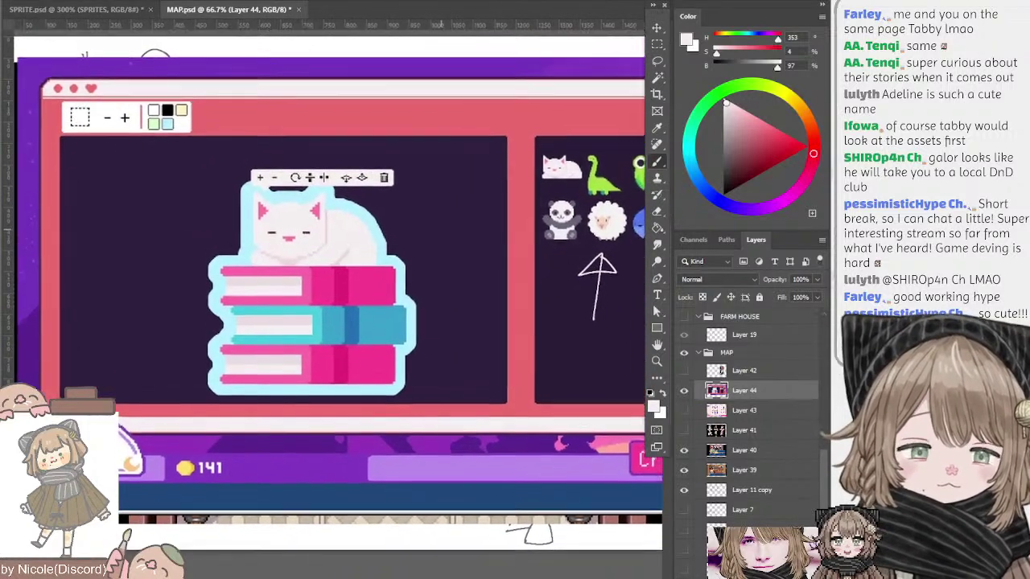
- Hide the sticker editor screenshot and show the sticker sheet screenshot layer again
click(684, 390)
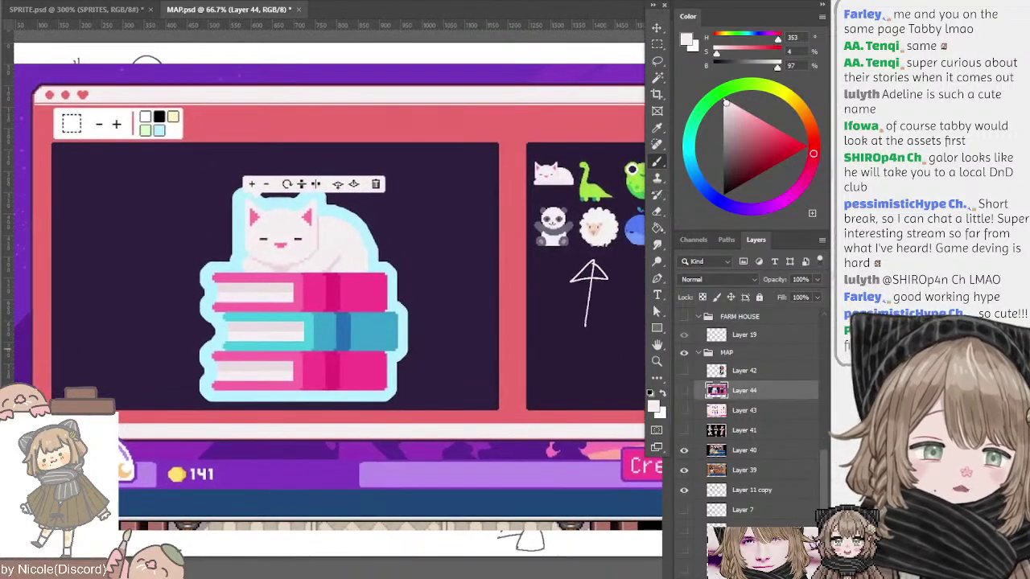
click(684, 370)
drag(362, 244, 344, 231)
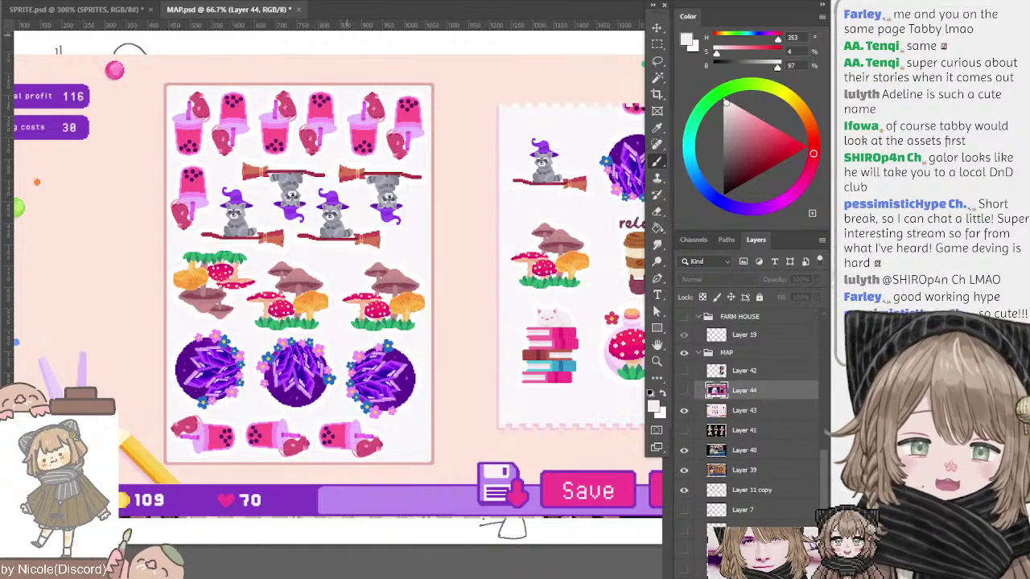
- Paste the box-packing game screenshot as a new layer and scale it down to fit the canvas width
key(ctrl+v)
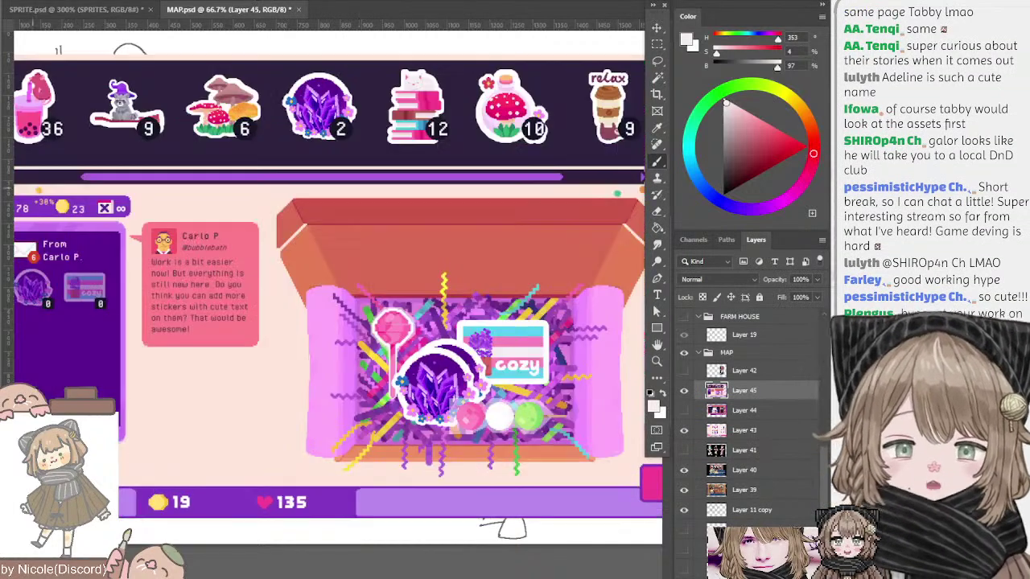
key(ctrl+minus)
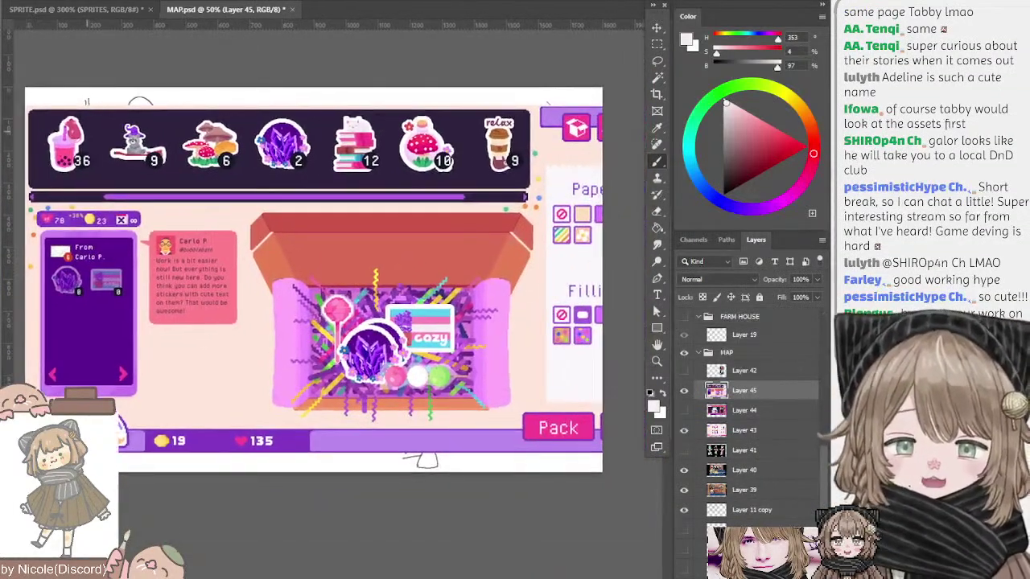
key(v)
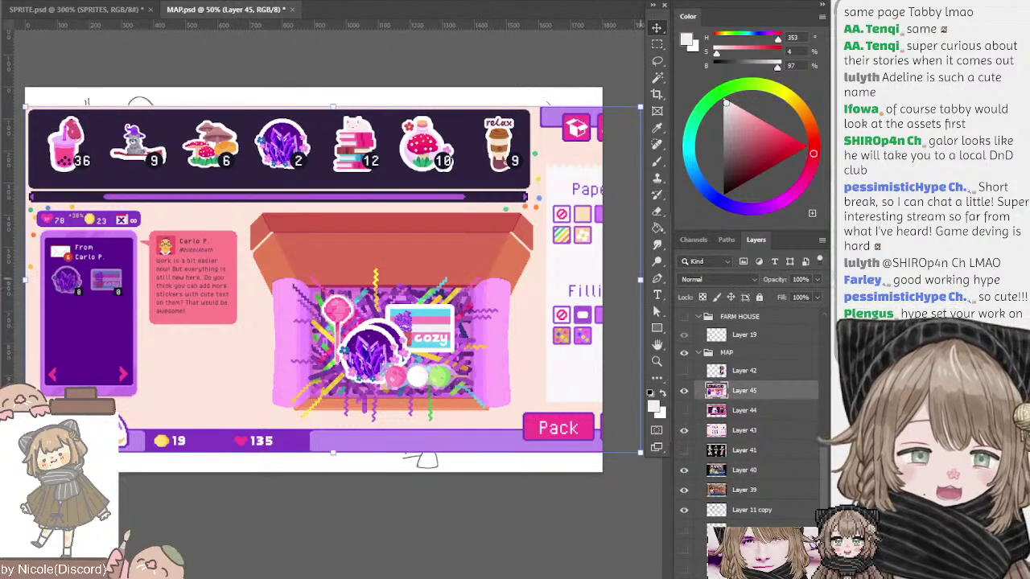
drag(641, 280, 603, 280)
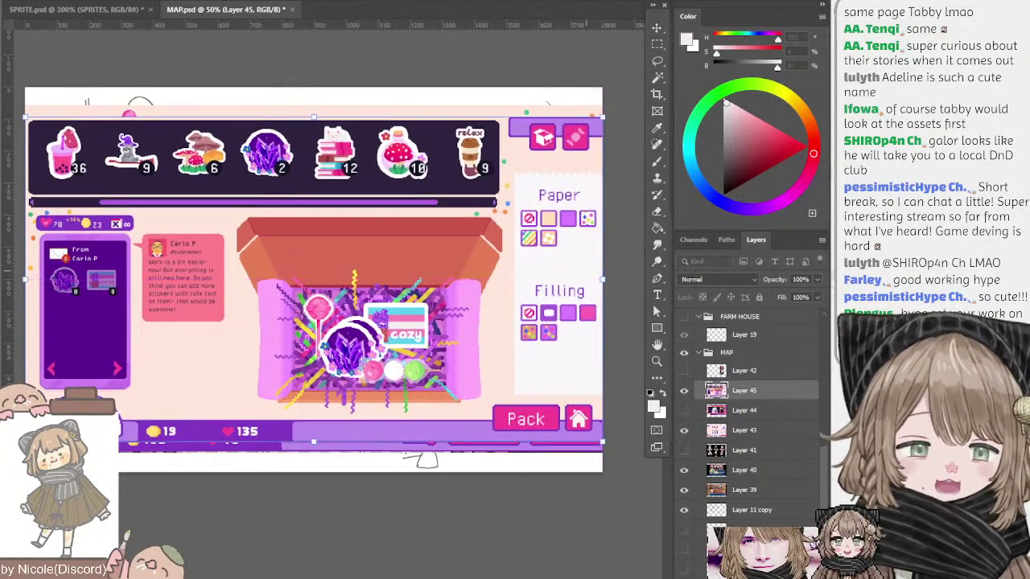
key(Return)
click(203, 56)
key(ctrl+plus)
drag(109, 127, 220, 143)
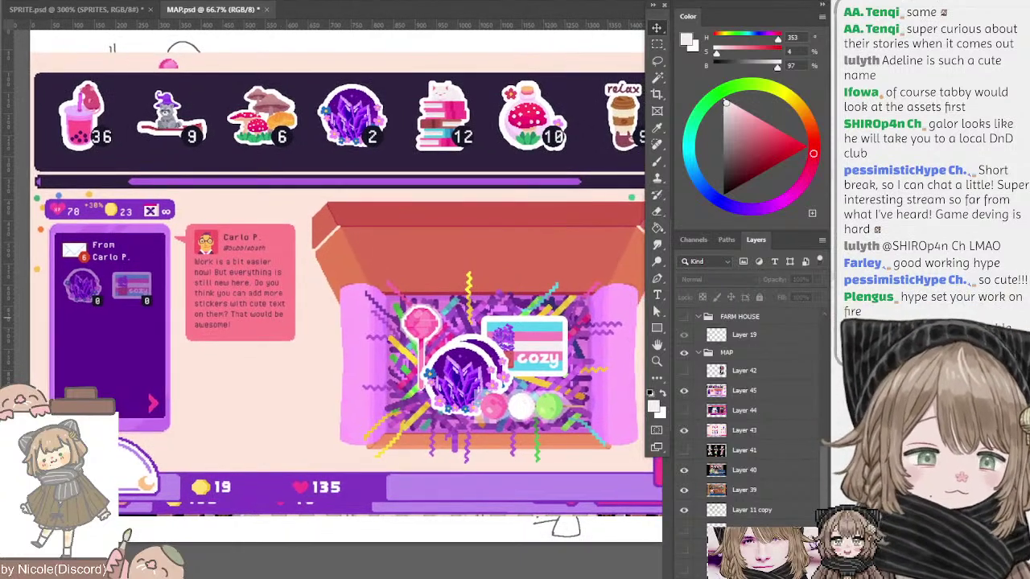
- Hide the sticker sheet screenshot and the two other game screenshots below it, keeping the Layer 11 copy sketch visible
click(684, 431)
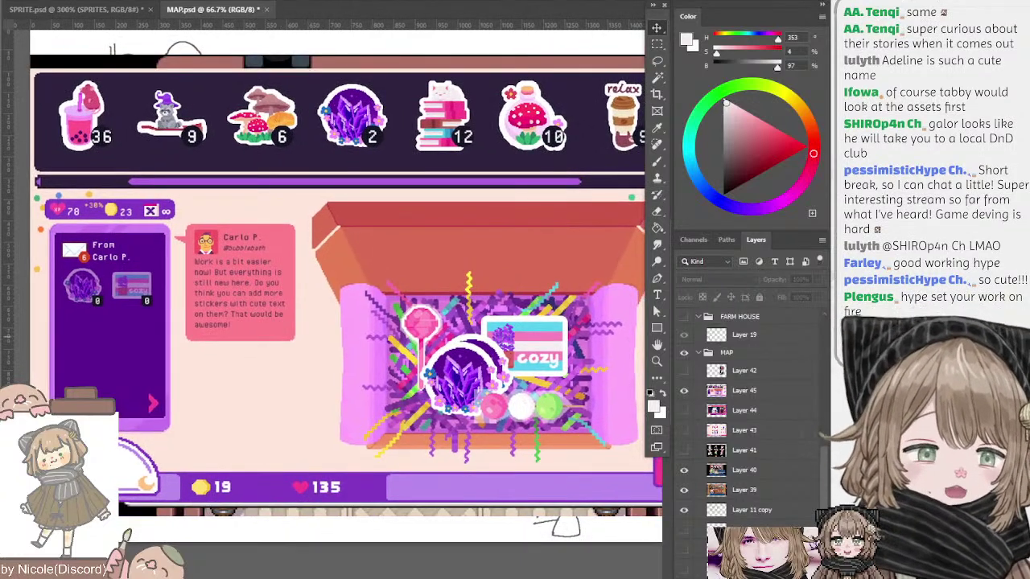
click(684, 471)
click(684, 490)
click(684, 510)
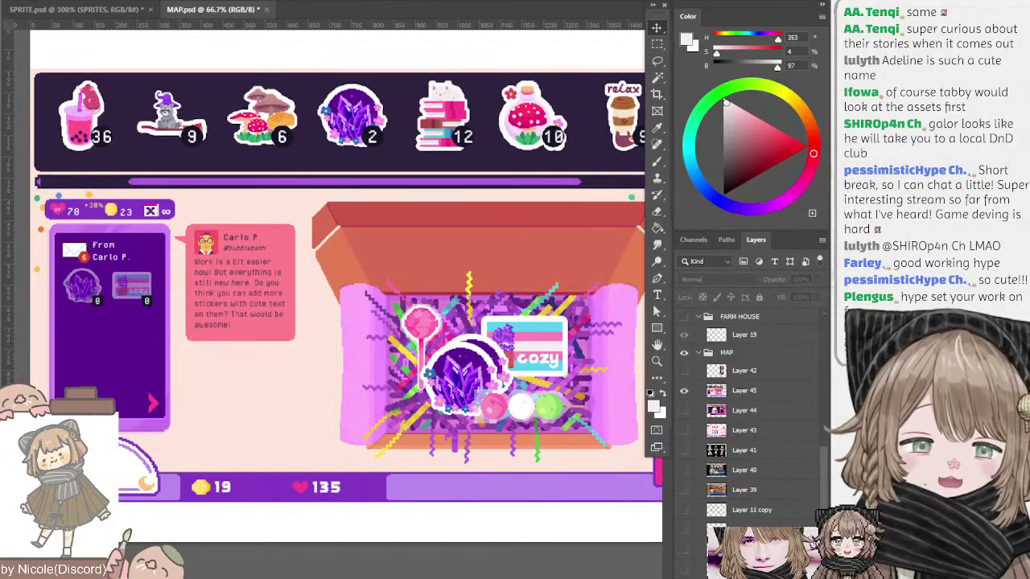
click(683, 510)
- Move the box-packing screenshot slightly upward on the canvas
drag(395, 268, 266, 262)
scroll(337, 282, left, 3)
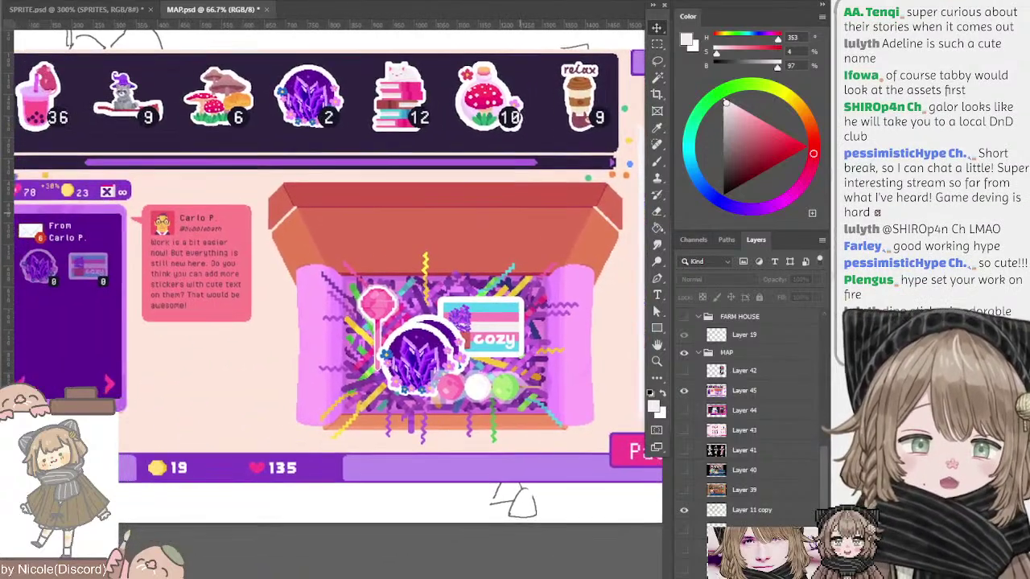
drag(521, 213, 560, 245)
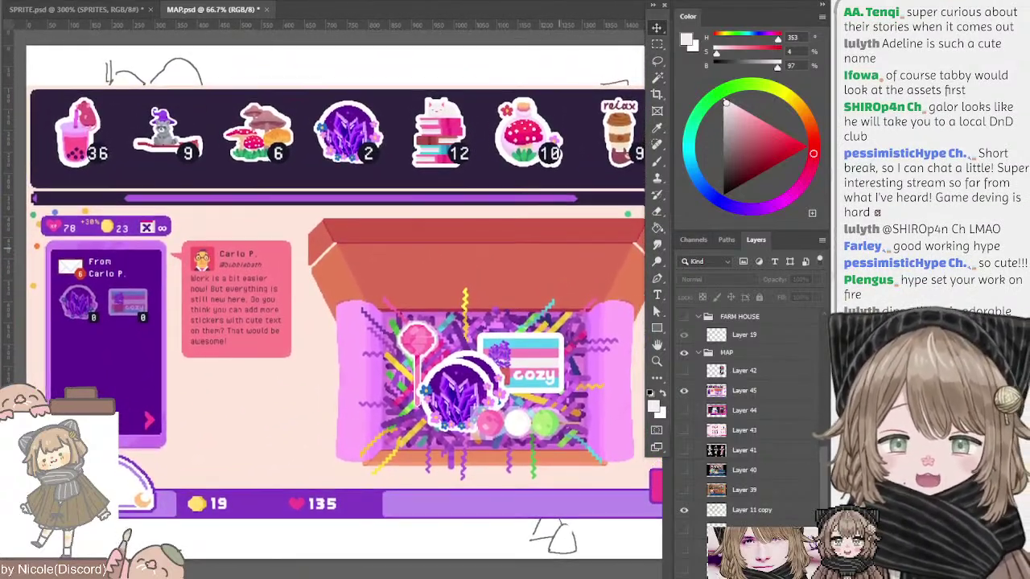
scroll(338, 281, down, 1)
scroll(338, 282, right, 1)
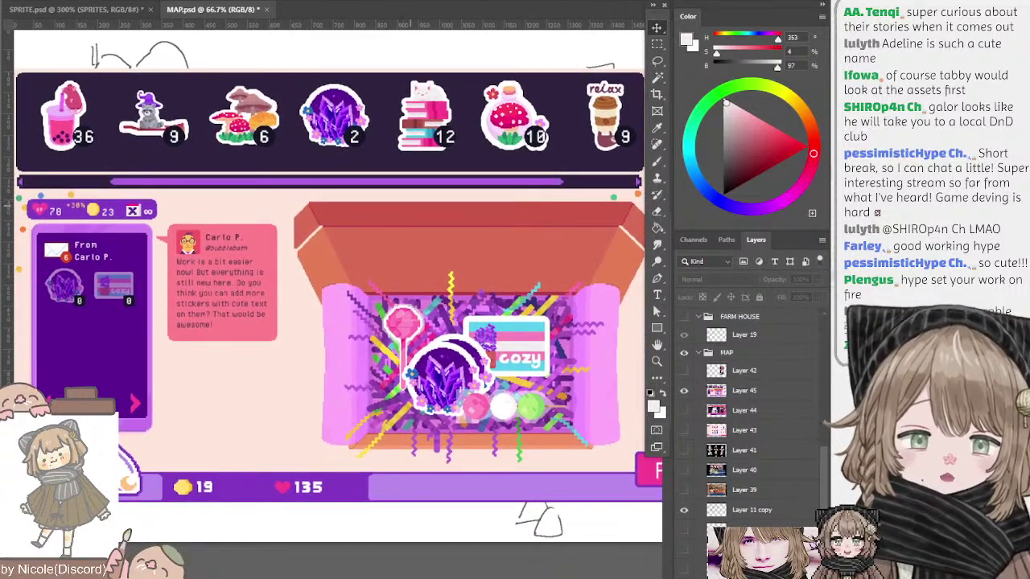
drag(413, 220, 419, 204)
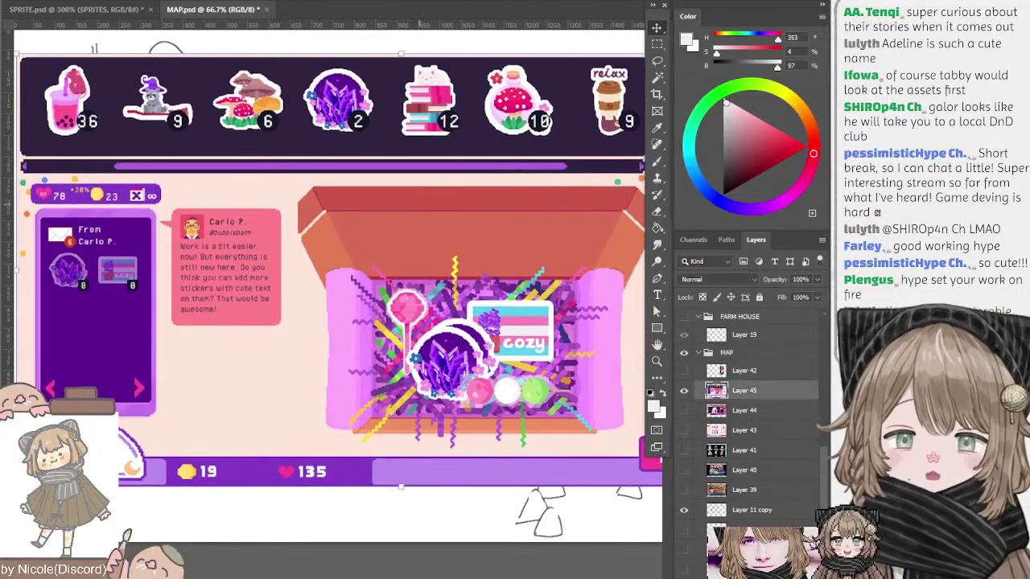
- Shift the box-packing screenshot slightly sideways so its edges line up with the canvas sides
scroll(338, 281, right, 3)
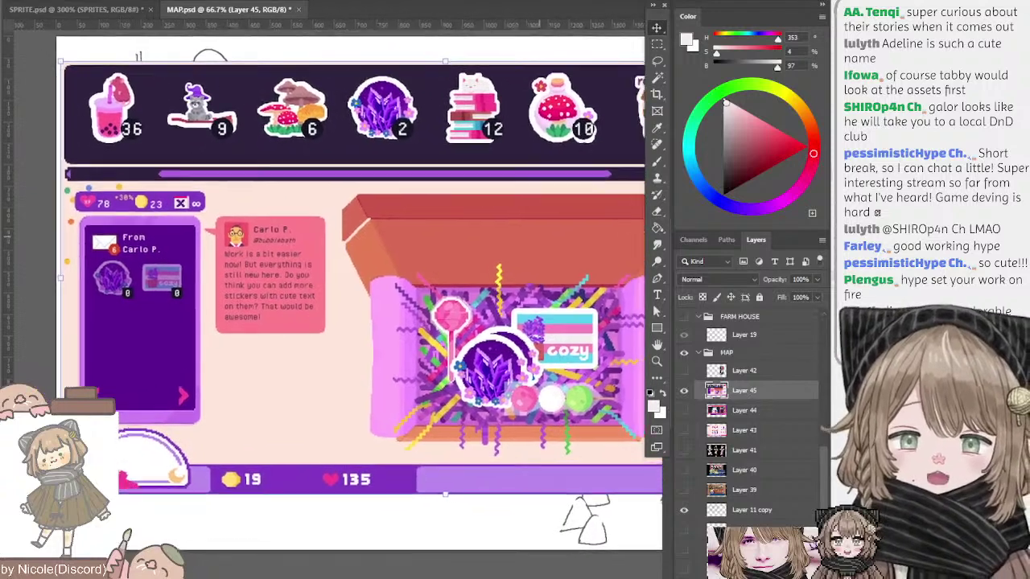
scroll(338, 281, left, 3)
scroll(338, 281, down, 1)
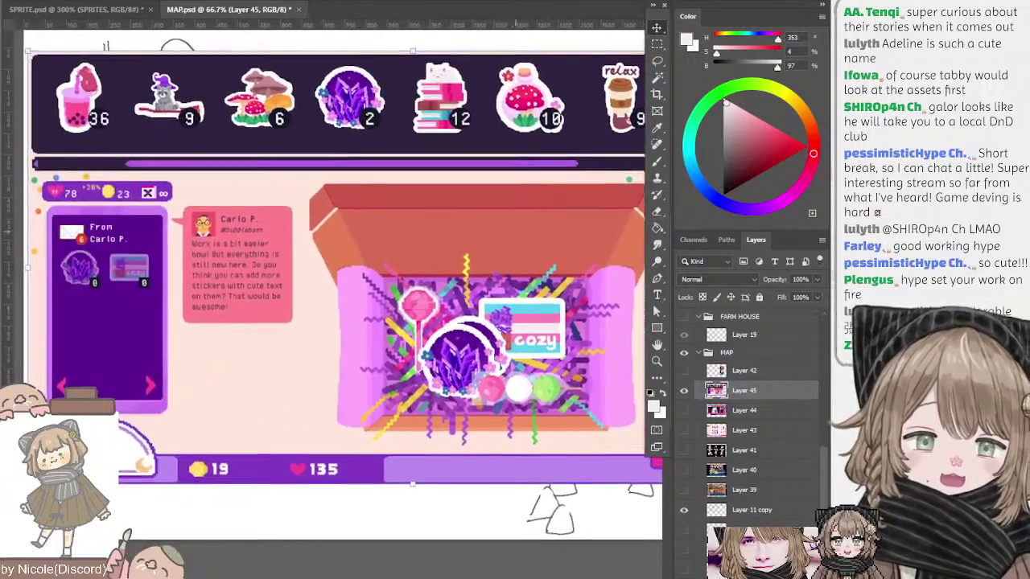
scroll(338, 281, left, 2)
scroll(338, 281, up, 1)
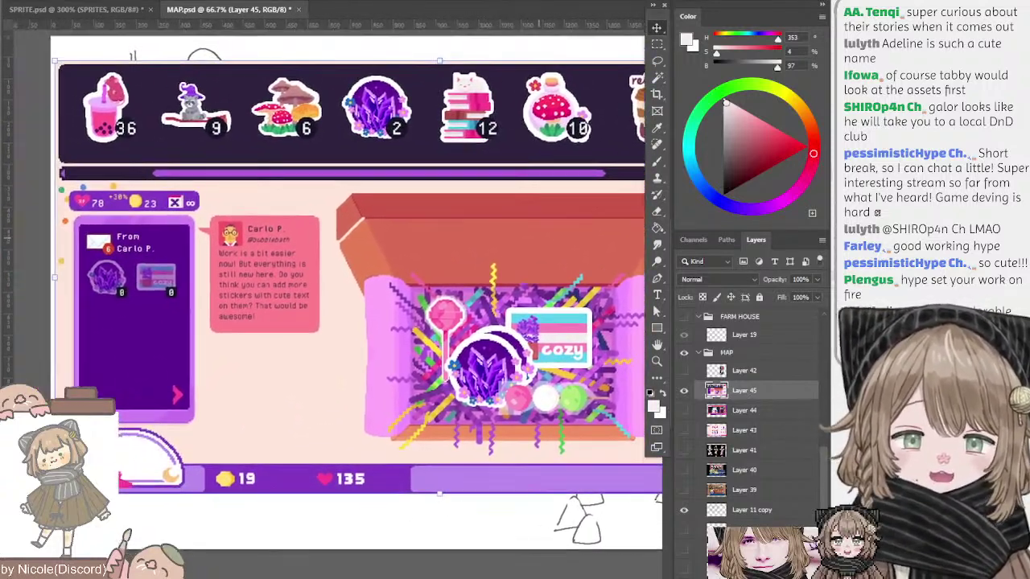
drag(482, 206, 487, 204)
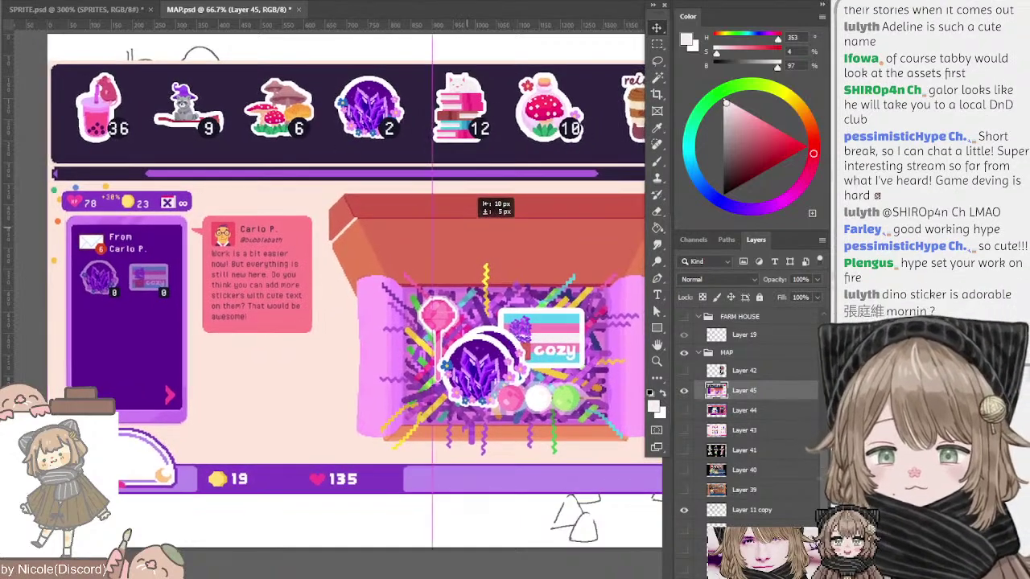
- Move the box-packing screenshot up to the top edge of the canvas
scroll(338, 282, right, 5)
scroll(338, 281, down, 1)
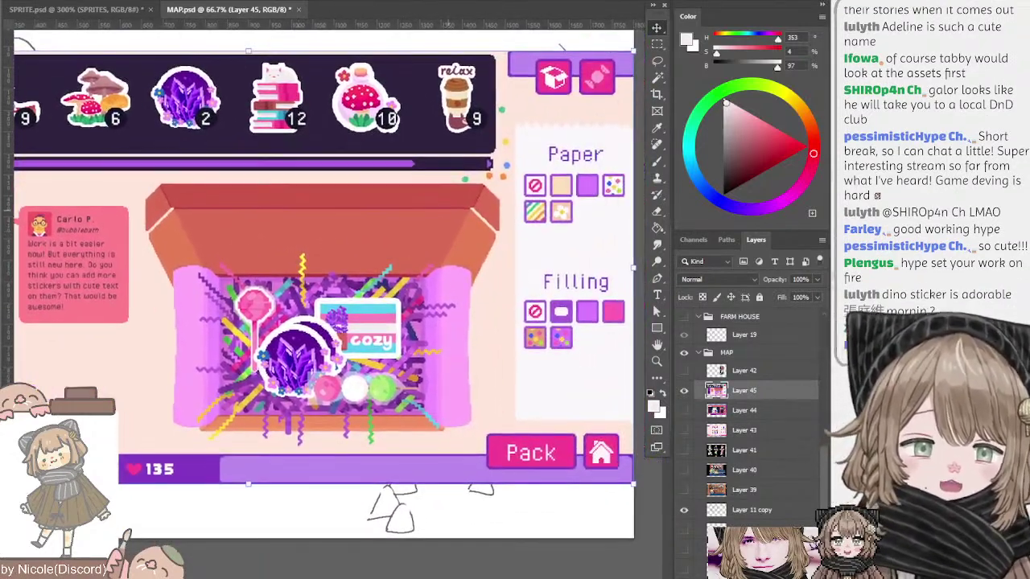
scroll(338, 281, left, 5)
scroll(338, 281, up, 3)
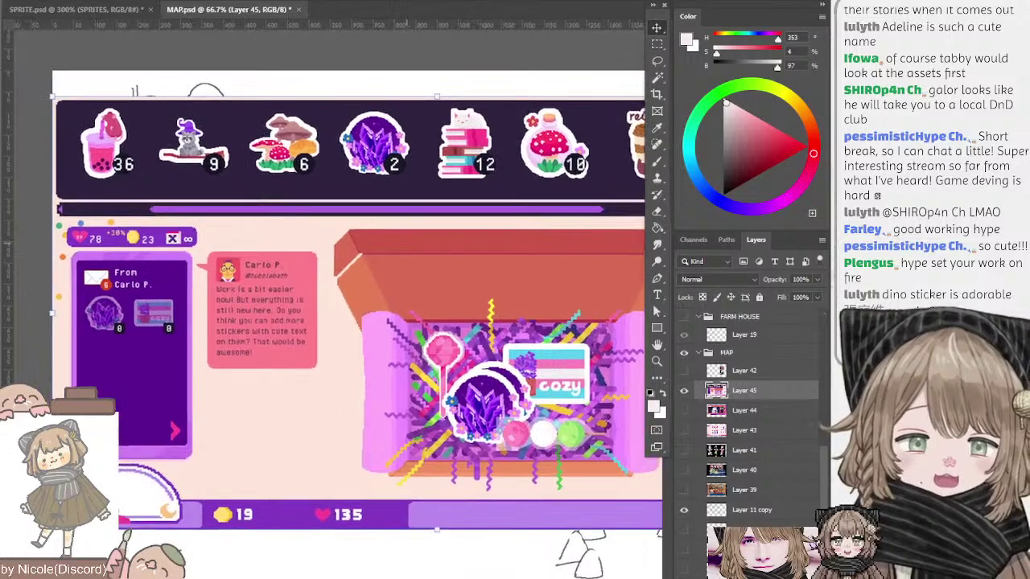
drag(406, 244, 440, 184)
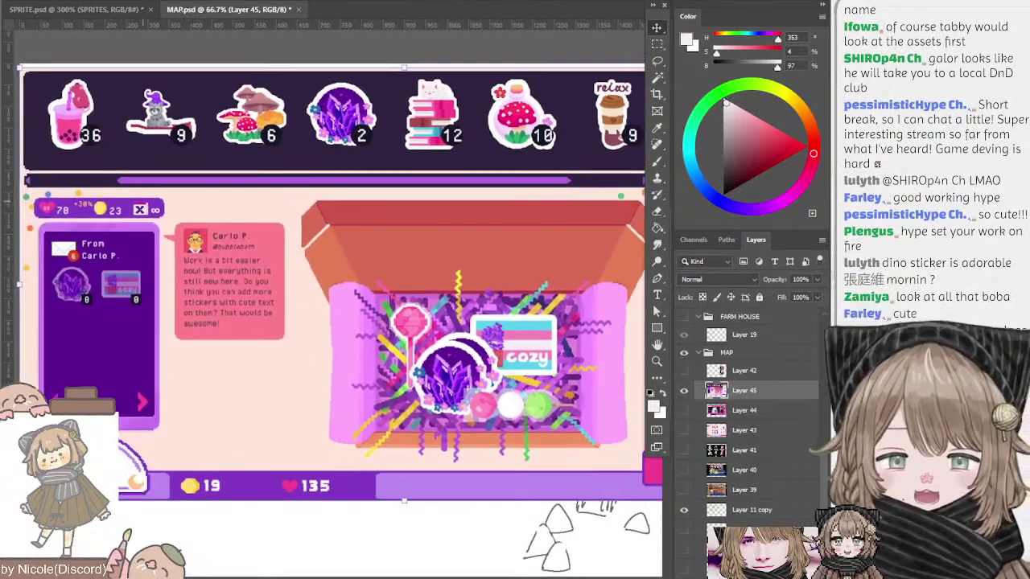
- Examine the customer's message and order panel in the box-packing screenshot up close, and switch to the Brush tool
key(ctrl+plus)
drag(306, 241, 480, 233)
drag(346, 232, 340, 219)
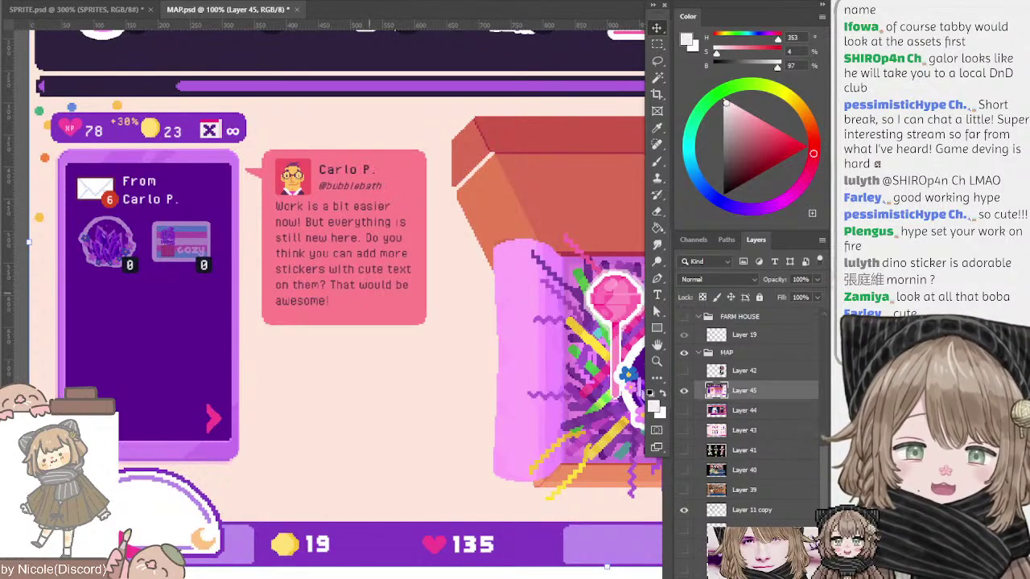
drag(342, 216, 332, 266)
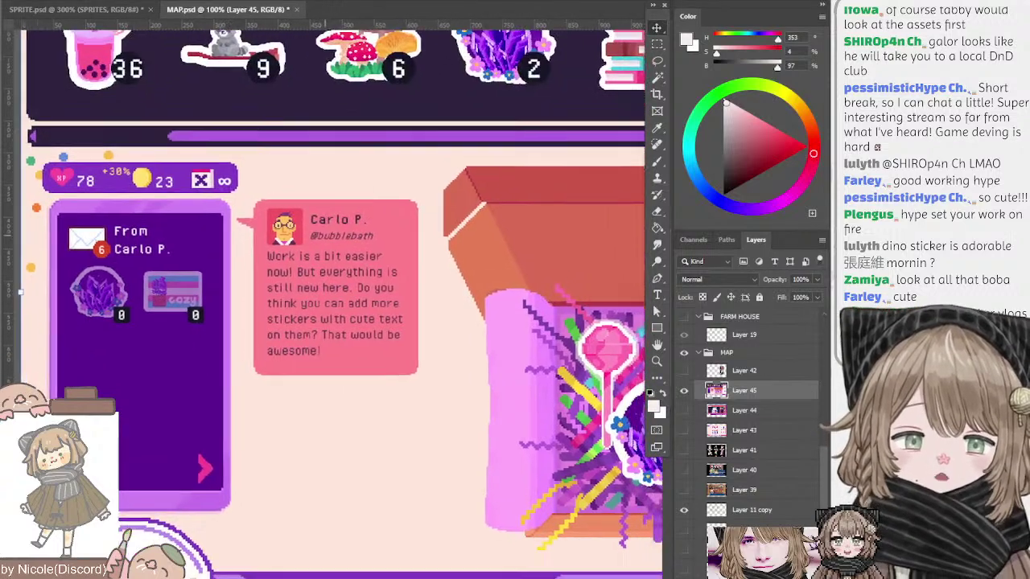
key(ctrl+minus)
drag(345, 159, 253, 137)
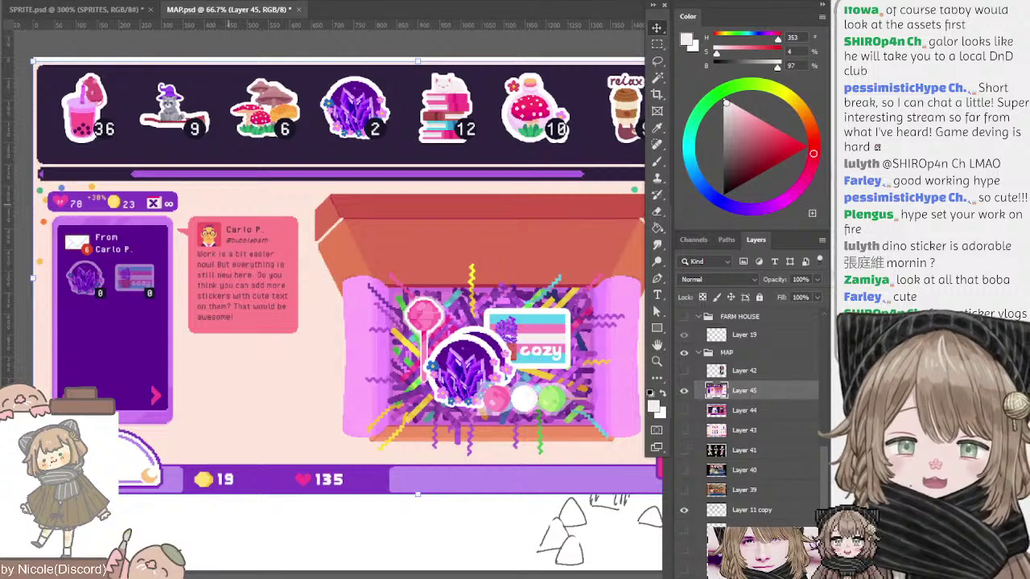
key(b)
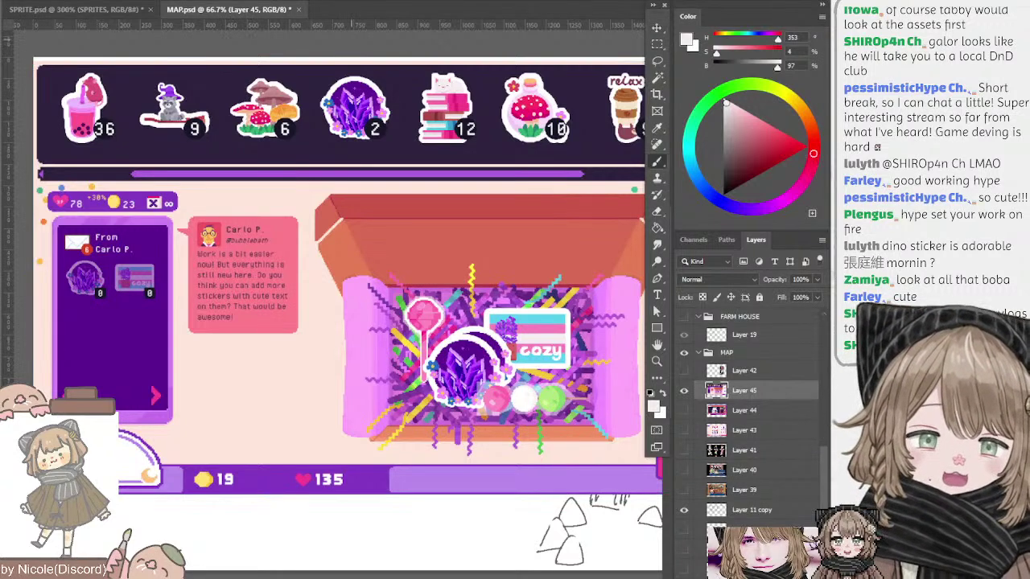
drag(373, 95, 342, 90)
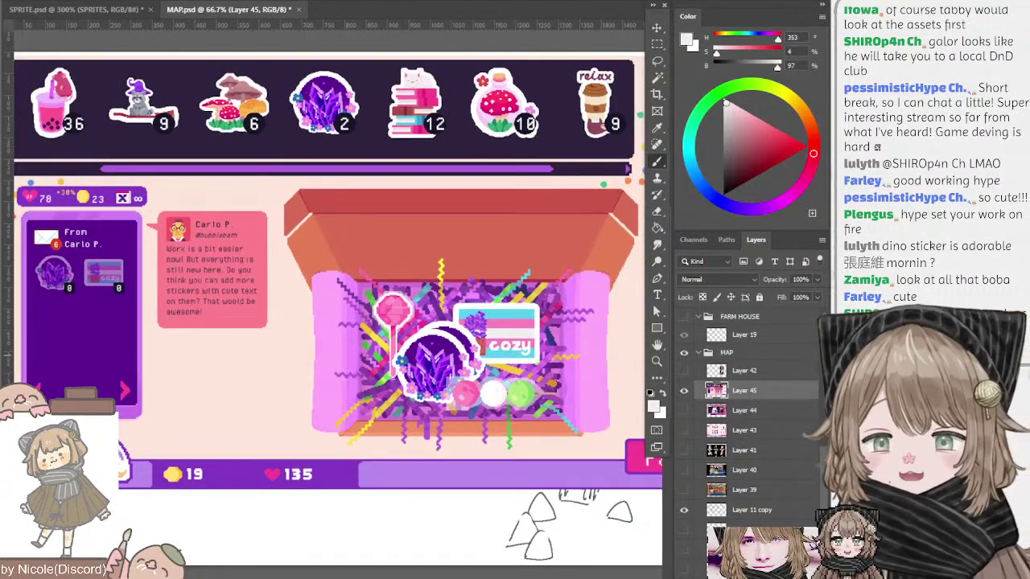
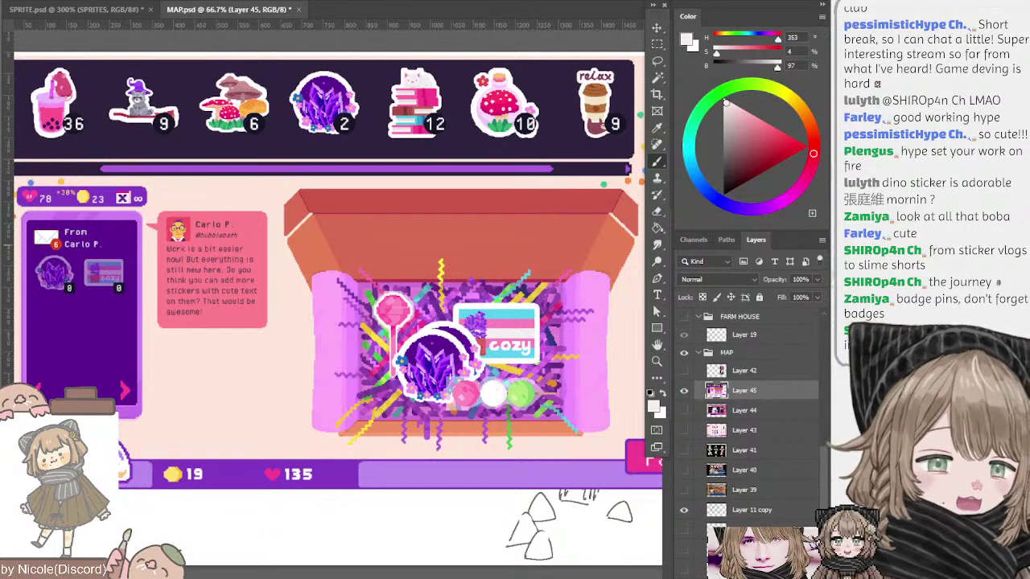
- Swap the box-packing screenshot for the character roster and examine its portraits row by row up close
click(684, 391)
click(684, 451)
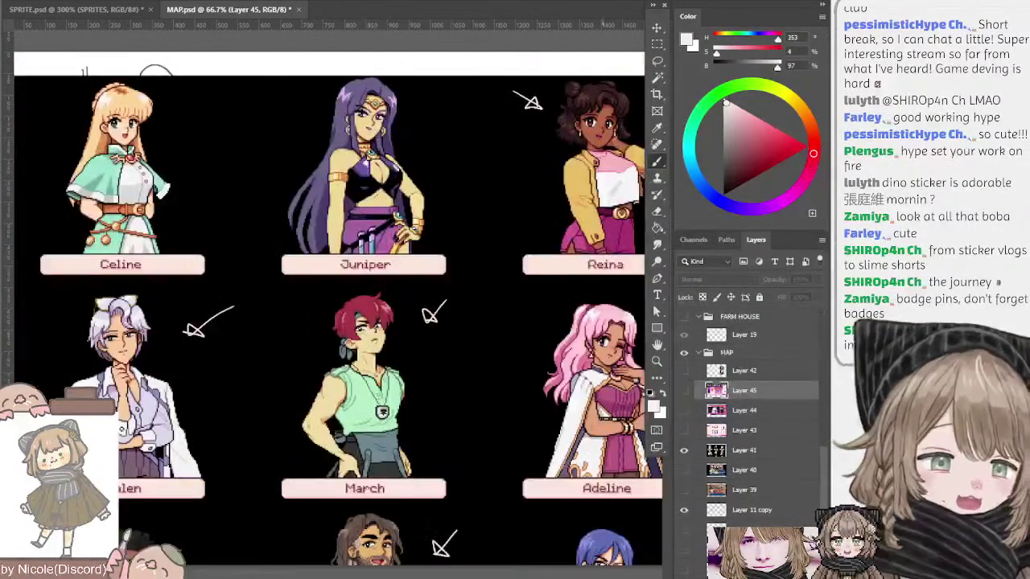
drag(508, 299, 531, 240)
drag(530, 357, 542, 200)
drag(559, 402, 524, 211)
drag(430, 78, 406, 265)
drag(512, 181, 518, 264)
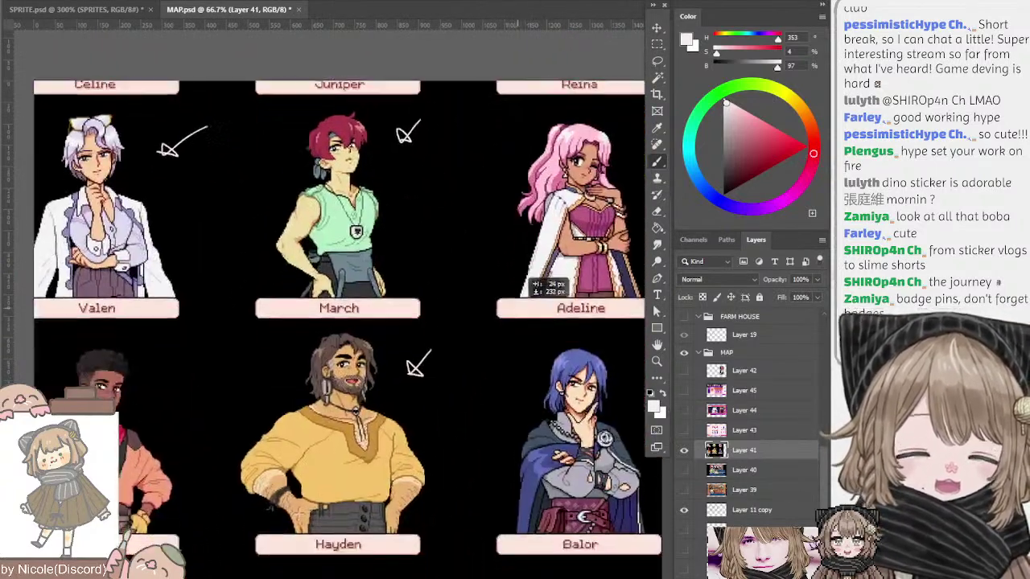
drag(558, 436, 495, 282)
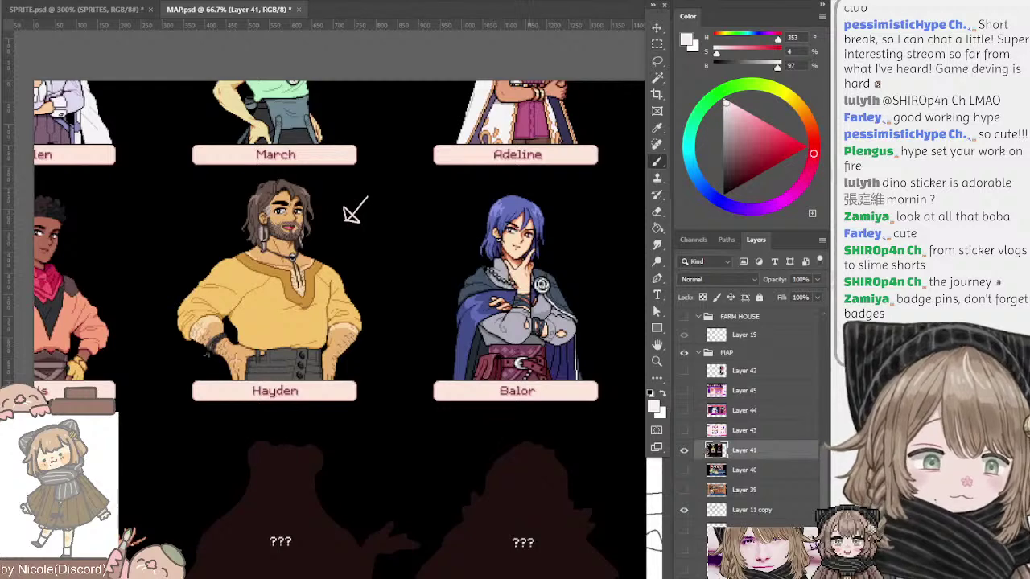
mouse_move(521, 394)
mouse_down()
mouse_move(522, 402)
mouse_move(563, 386)
mouse_move(518, 381)
mouse_up()
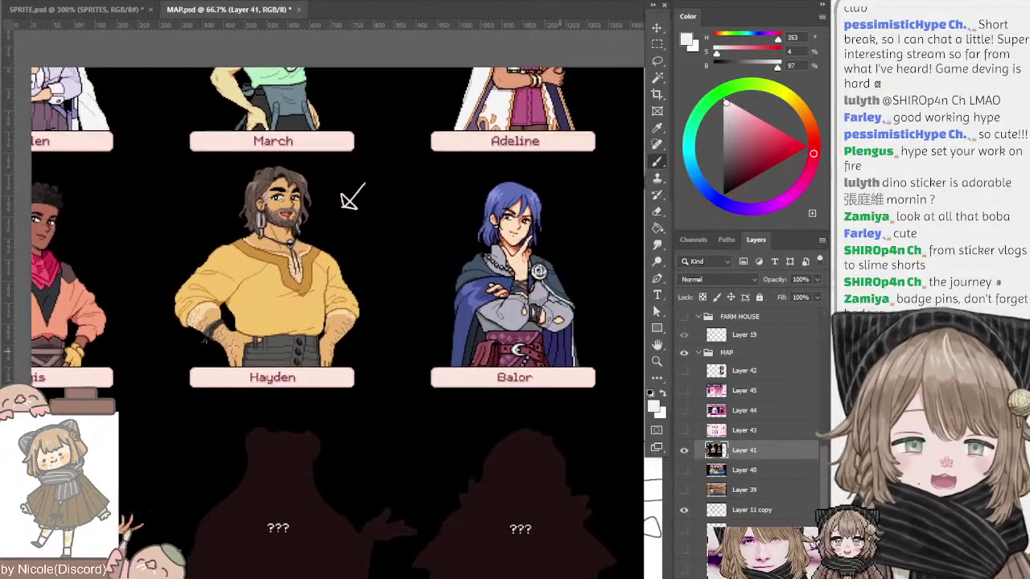
drag(552, 339, 510, 343)
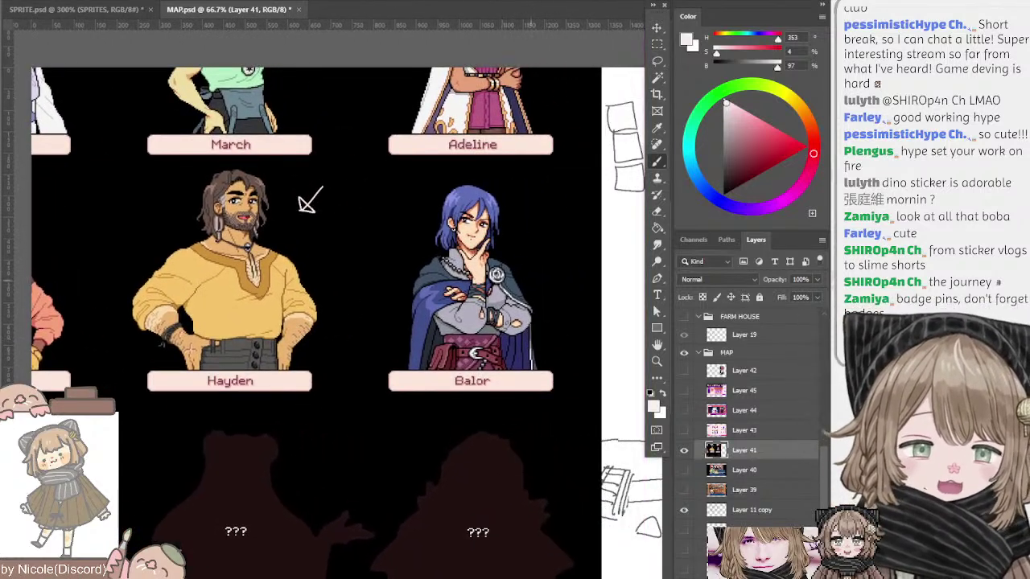
drag(530, 280, 509, 274)
drag(514, 314, 519, 255)
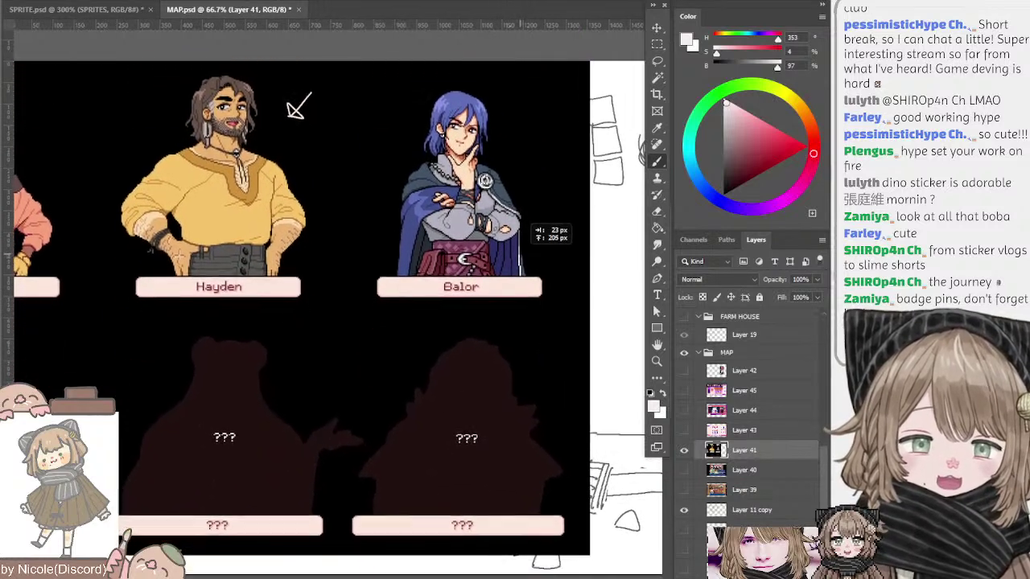
drag(485, 180, 497, 391)
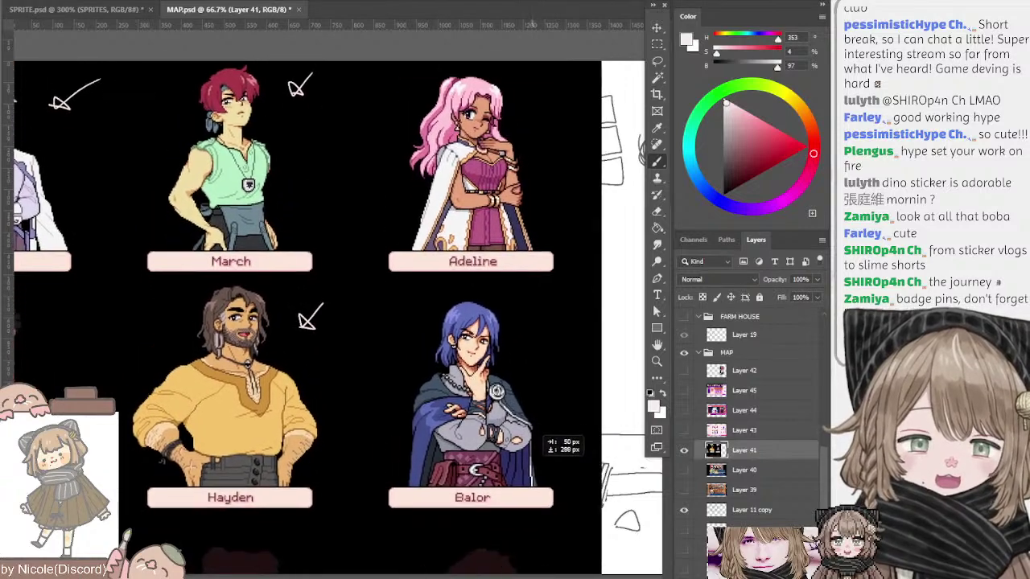
drag(541, 439, 542, 439)
drag(513, 319, 619, 330)
drag(428, 360, 507, 248)
mouse_move(508, 436)
mouse_down()
mouse_move(501, 328)
mouse_move(495, 403)
mouse_move(529, 403)
mouse_up()
- Hide the character roster, show the box-packing screenshot again and examine its sticker tray, order panel, open box, and Paper and Filling options
click(684, 451)
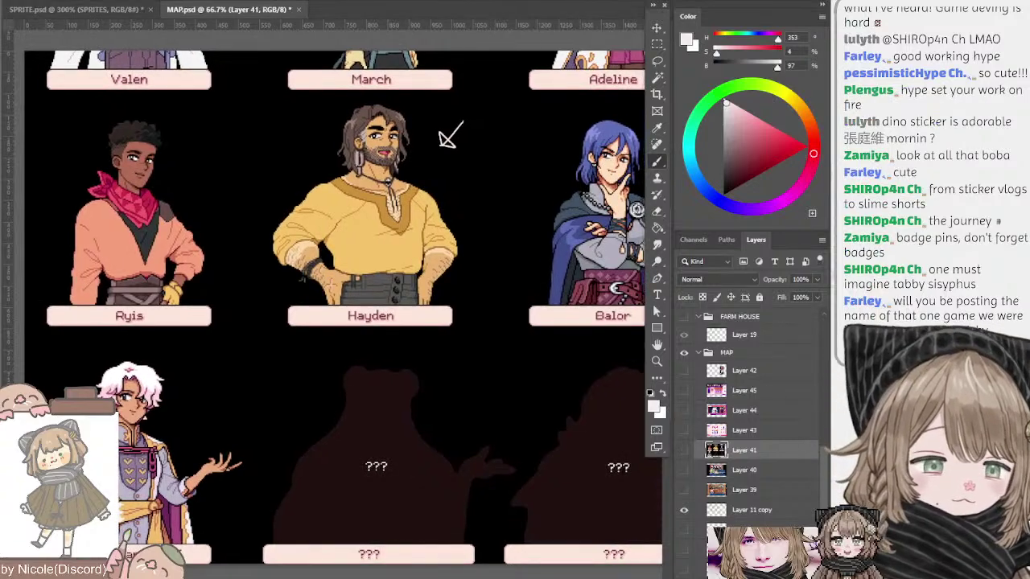
click(684, 390)
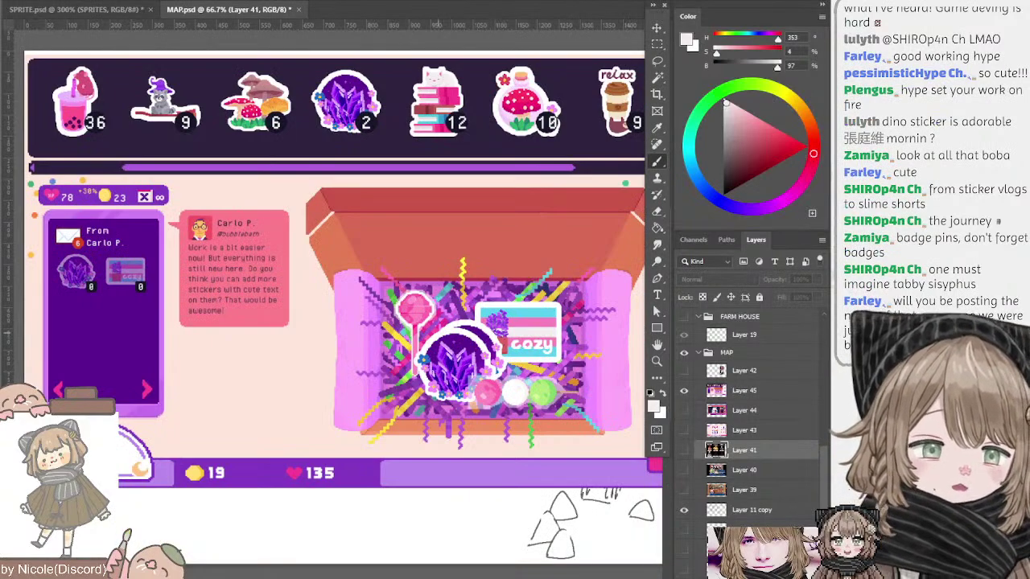
drag(509, 366, 442, 382)
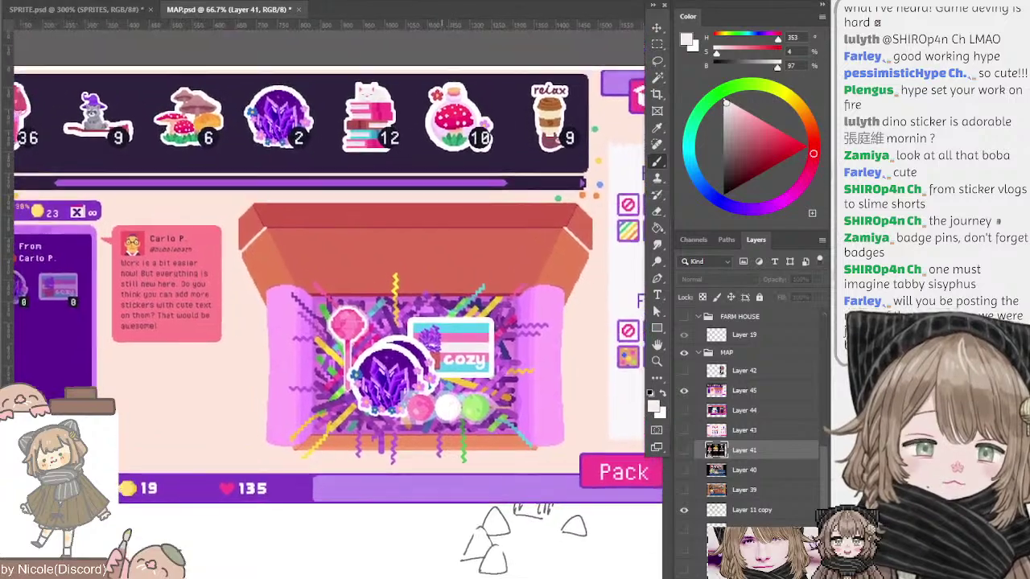
scroll(333, 297, right, 3)
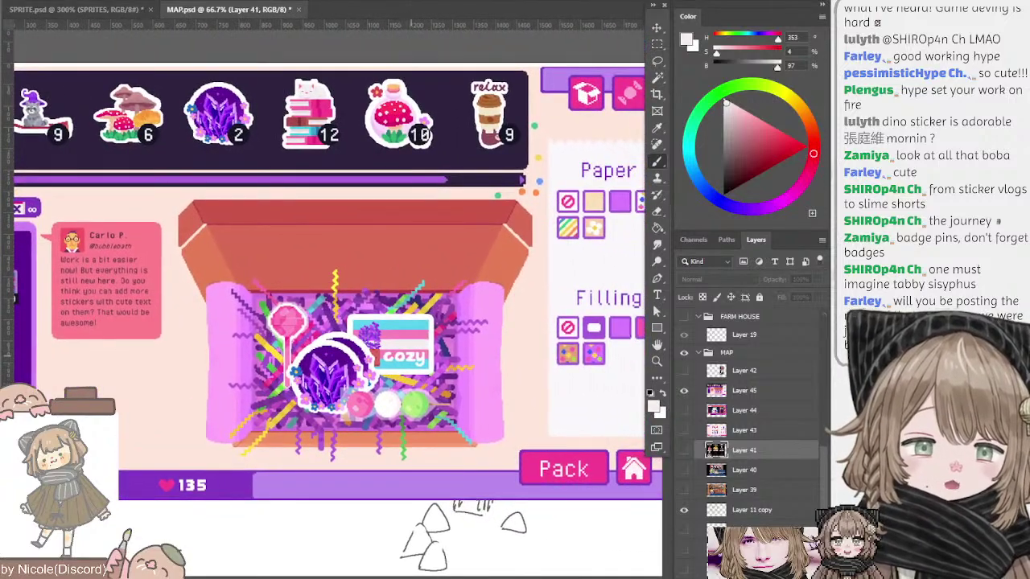
ctrl+click(409, 342)
drag(484, 354, 582, 395)
scroll(333, 298, down, 1)
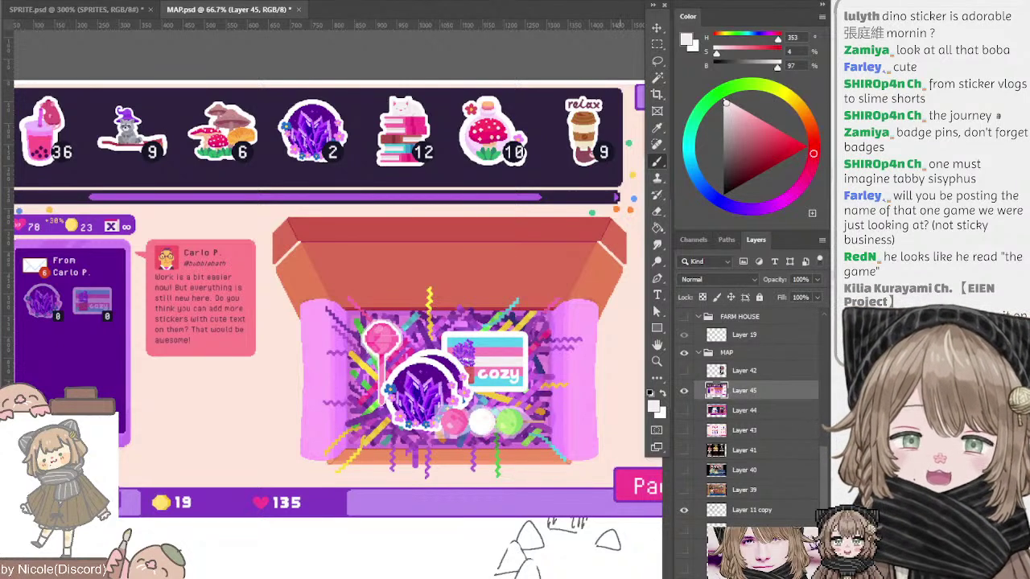
drag(257, 190, 288, 158)
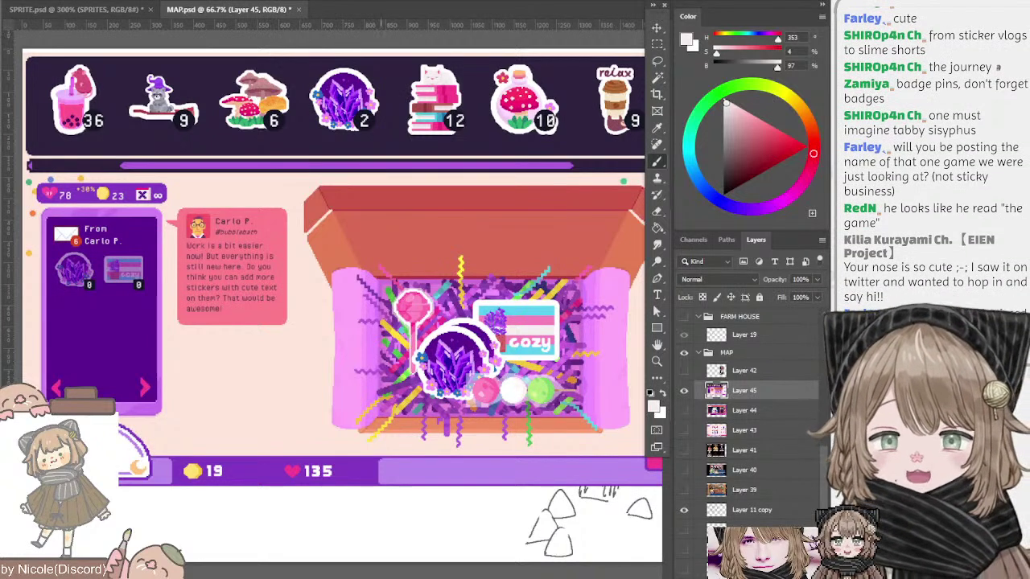
mouse_move(370, 214)
mouse_down()
mouse_move(416, 265)
mouse_move(378, 216)
mouse_up()
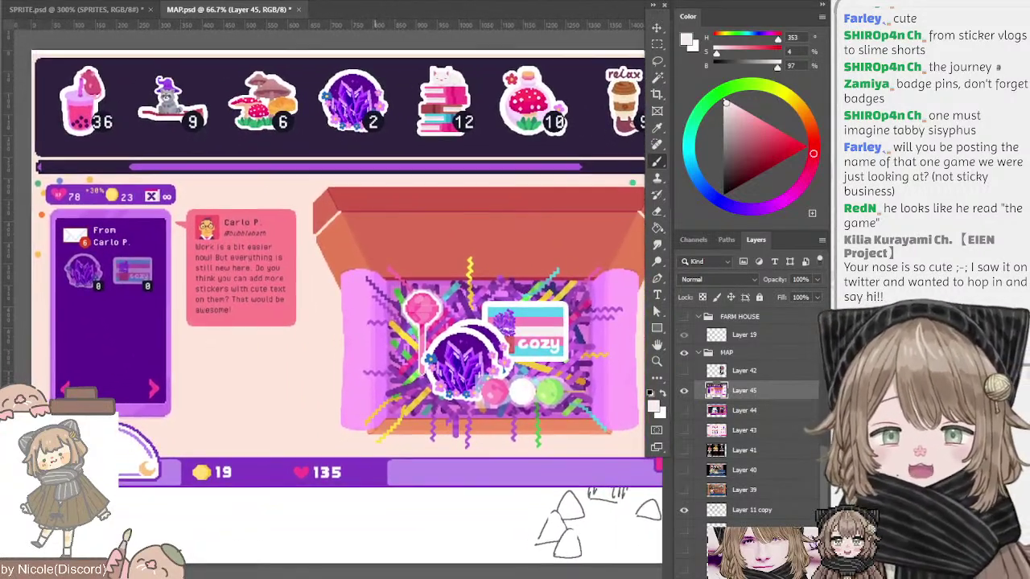
drag(367, 463, 365, 461)
drag(394, 378, 337, 384)
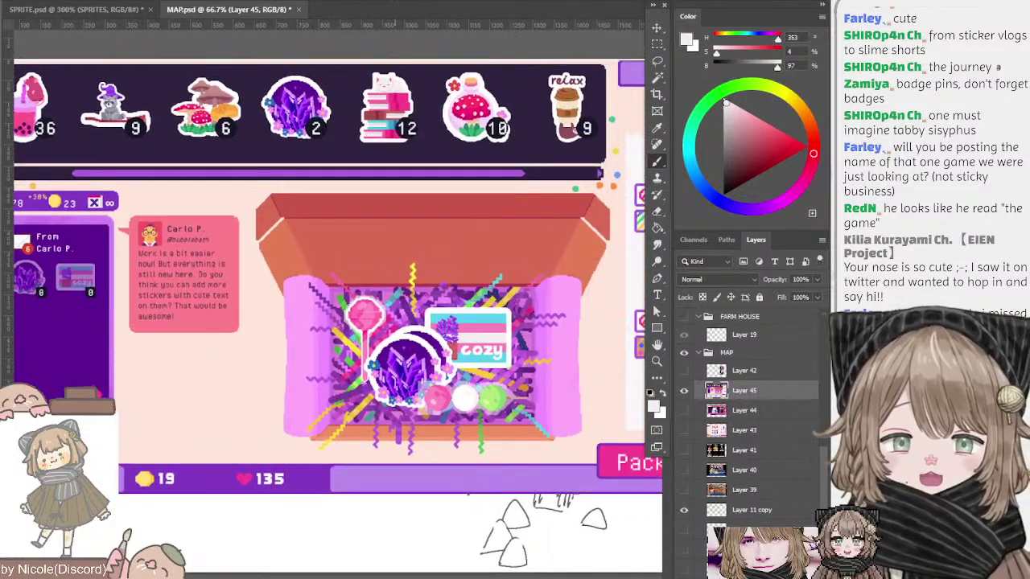
mouse_move(446, 378)
mouse_down()
mouse_move(310, 379)
mouse_move(440, 372)
mouse_move(504, 339)
mouse_move(453, 391)
mouse_move(355, 380)
mouse_up()
scroll(322, 305, right, 1)
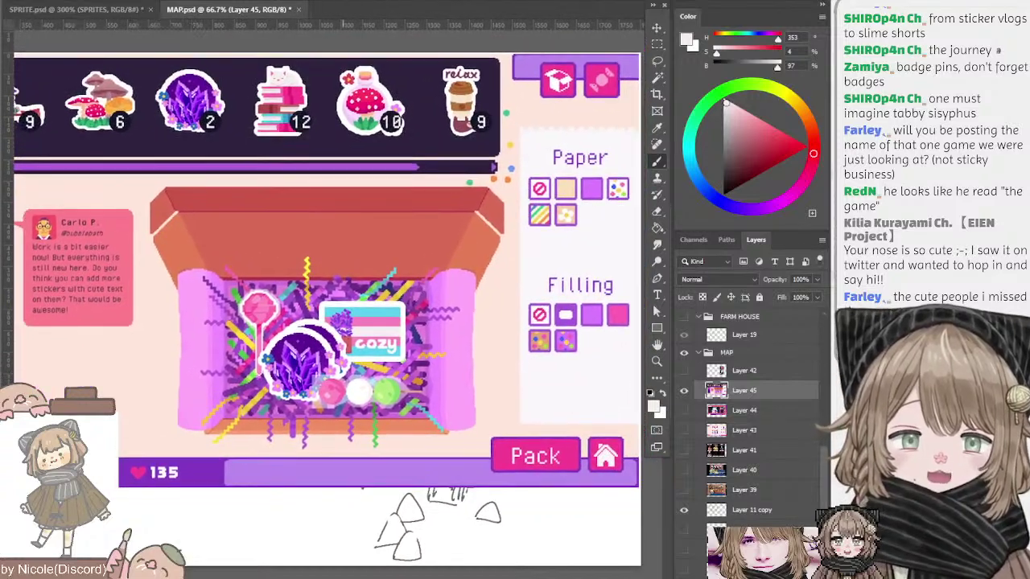
mouse_move(364, 386)
mouse_down()
mouse_move(378, 389)
mouse_move(365, 385)
mouse_move(380, 379)
mouse_up()
scroll(322, 306, left, 6)
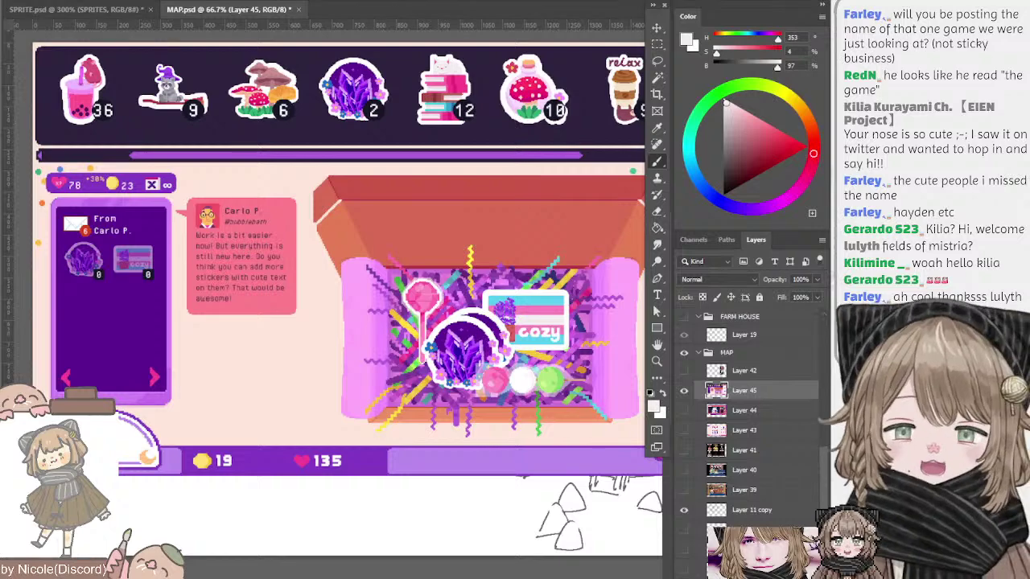
- Hide the box-packing screenshot so the map sketch shows in full, and collapse the MAP layer group
key(ctrl+minus)
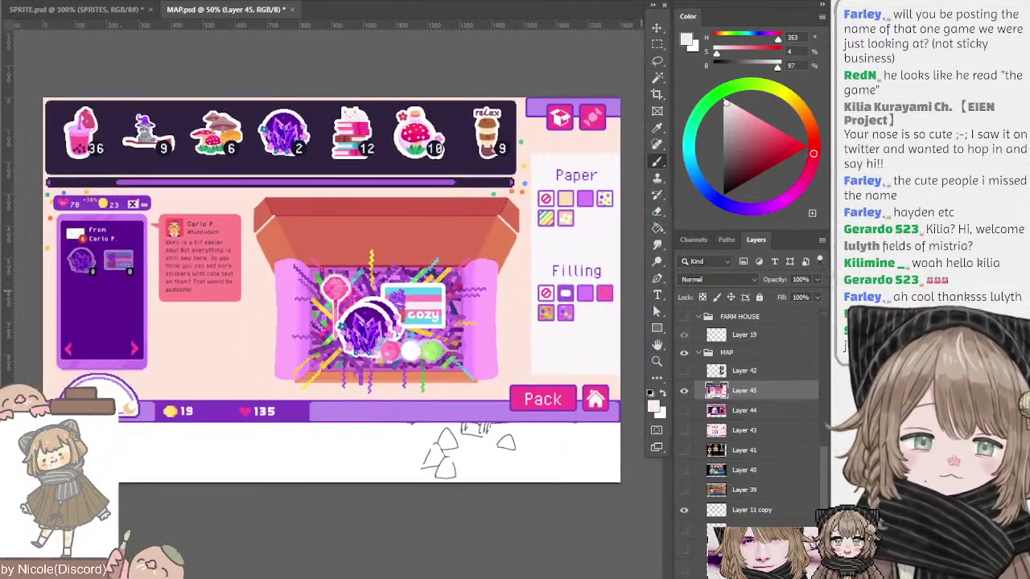
click(684, 391)
click(698, 352)
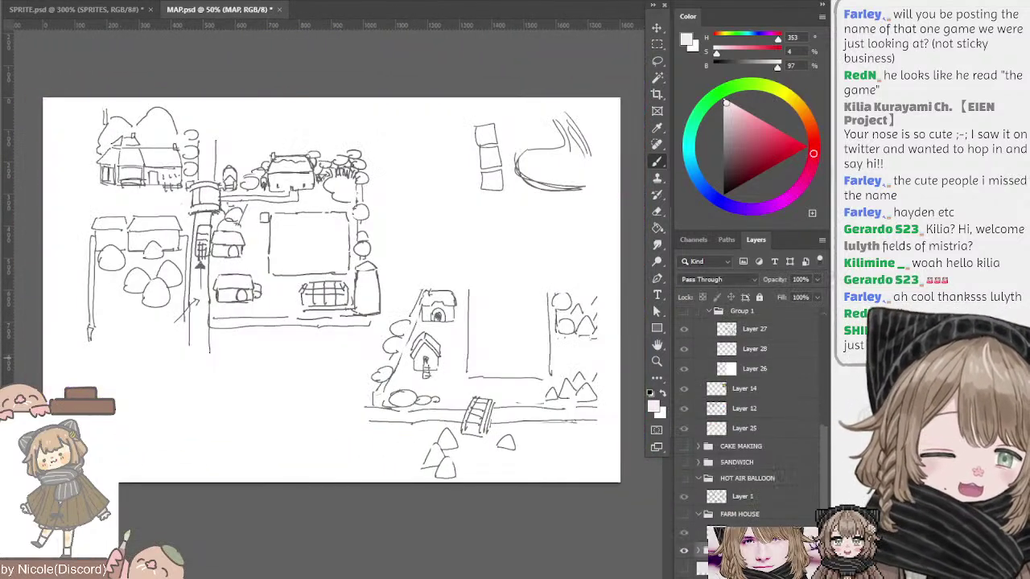
- Check the bread recipe and sourdough sketches in the BAKING group, and hide the group again
scroll(752, 402, up, 4)
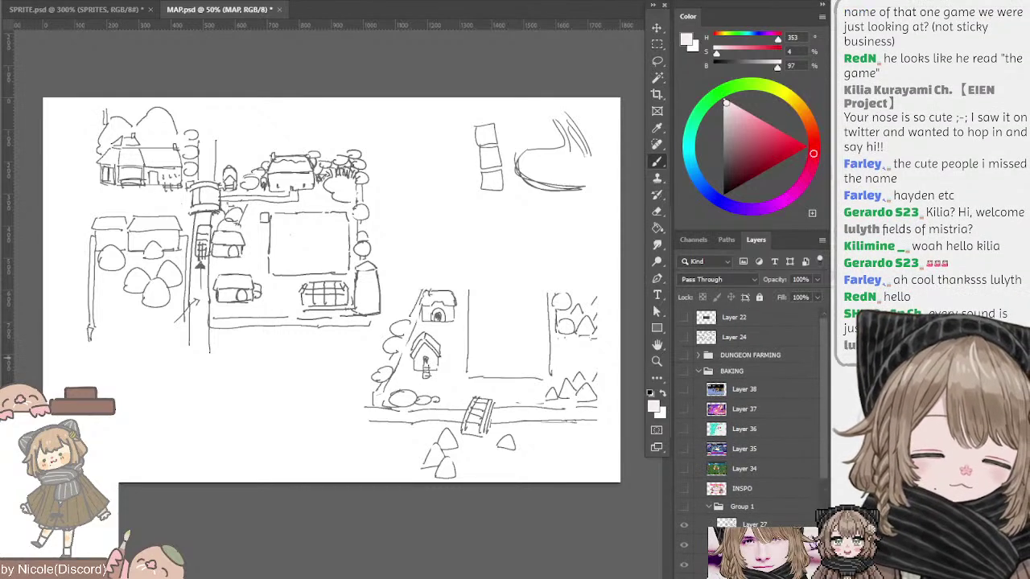
click(683, 372)
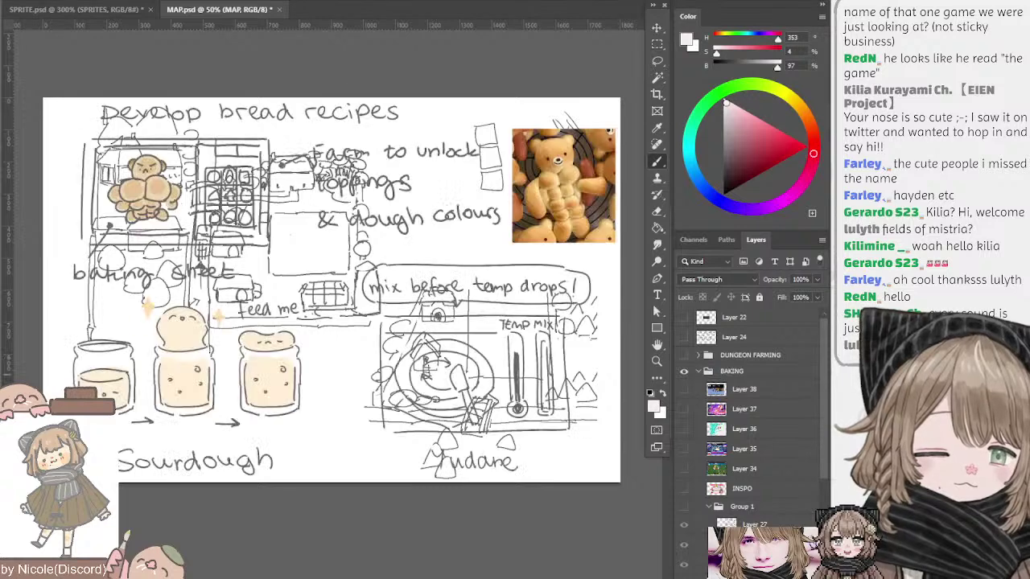
click(683, 372)
- Add a new layer above the DUNGEON FARMING group and hide the MAP group to clear the canvas
click(750, 355)
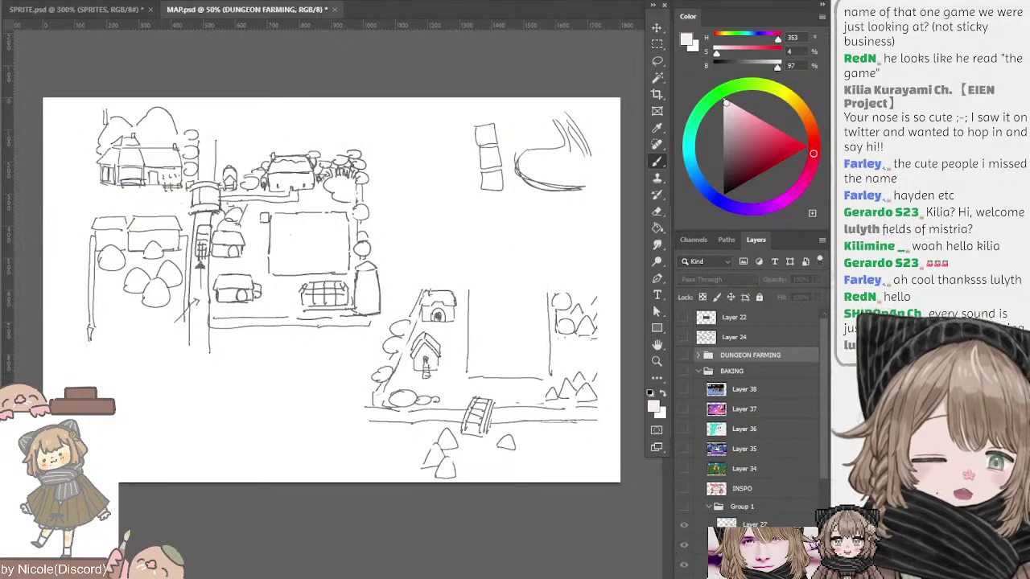
key(ctrl+alt+shift+n)
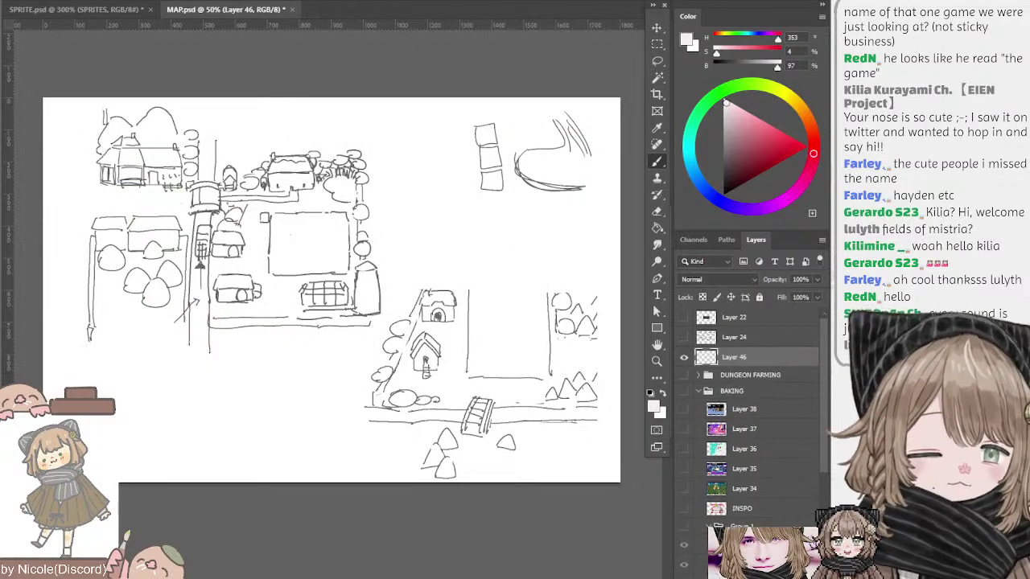
scroll(748, 419, down, 7)
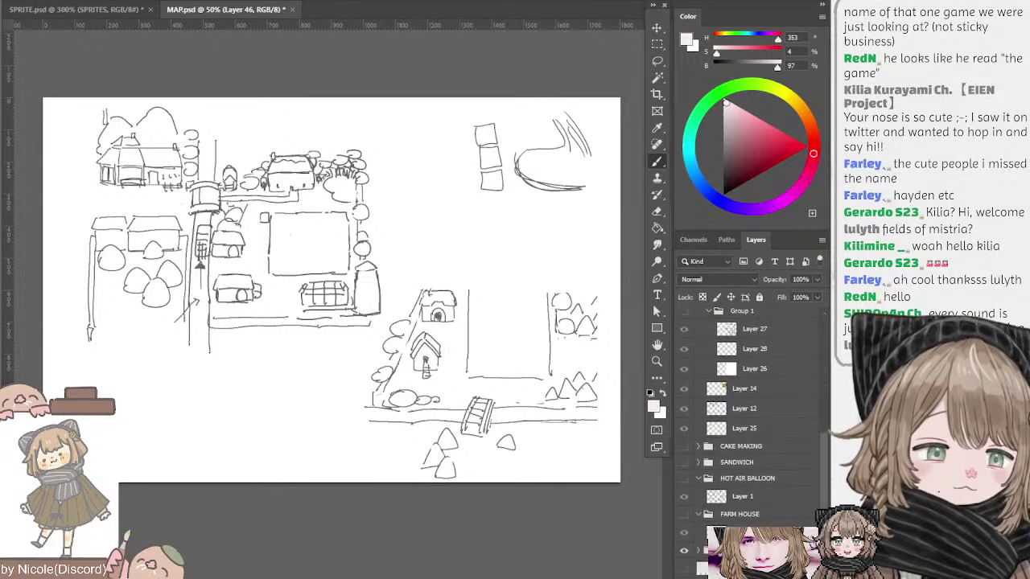
scroll(748, 418, up, 7)
scroll(748, 419, down, 12)
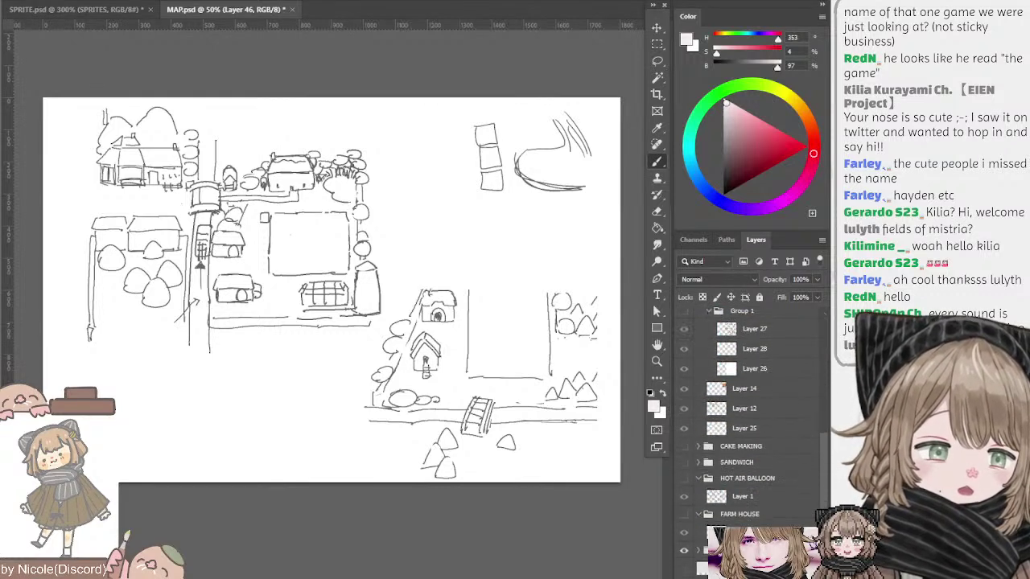
scroll(748, 418, up, 5)
scroll(748, 419, down, 5)
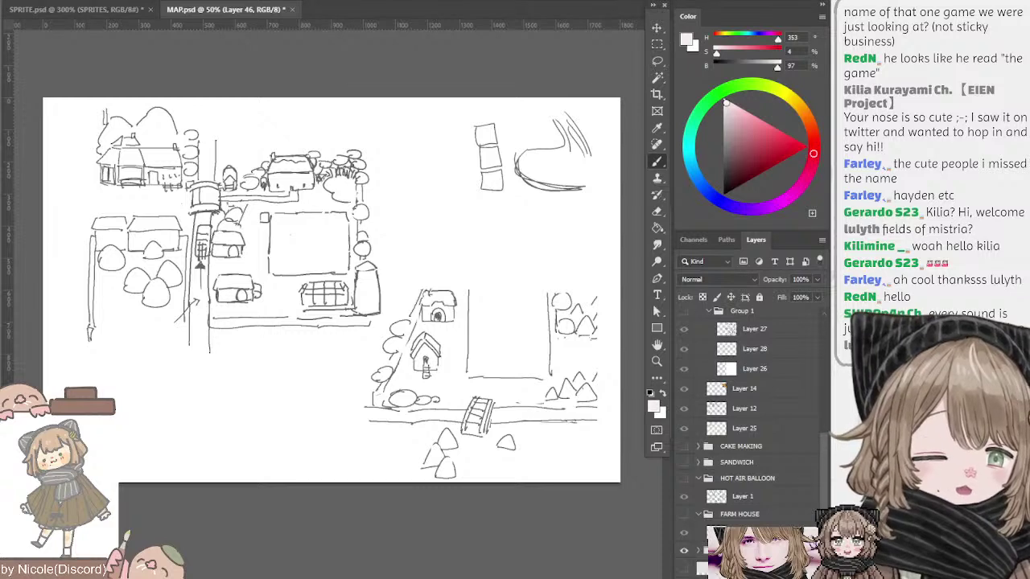
click(683, 550)
scroll(748, 434, up, 5)
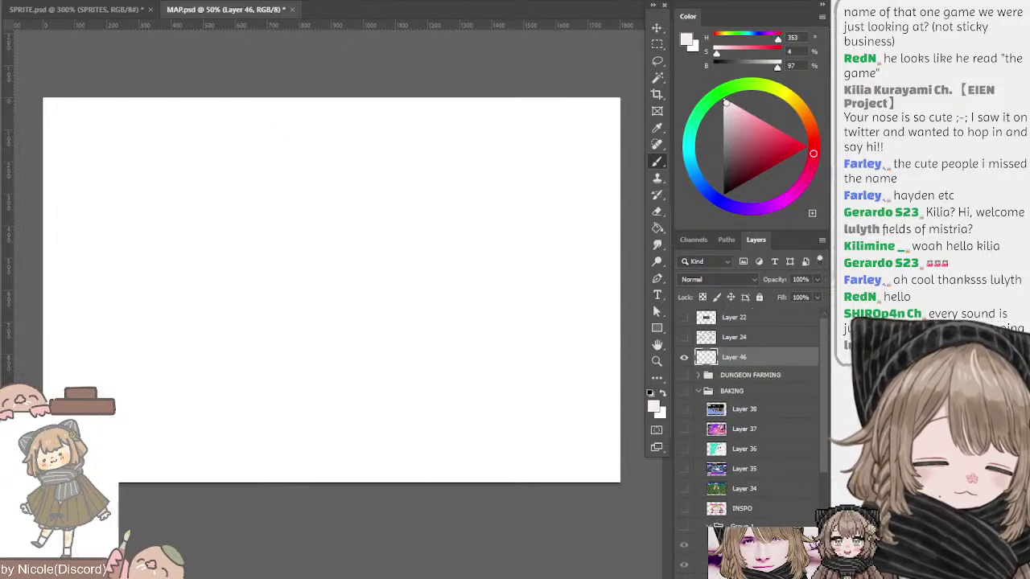
- Add a second new layer above the first and set the brush colour to dark grey with 24% brightness
key(ctrl+alt+shift+n)
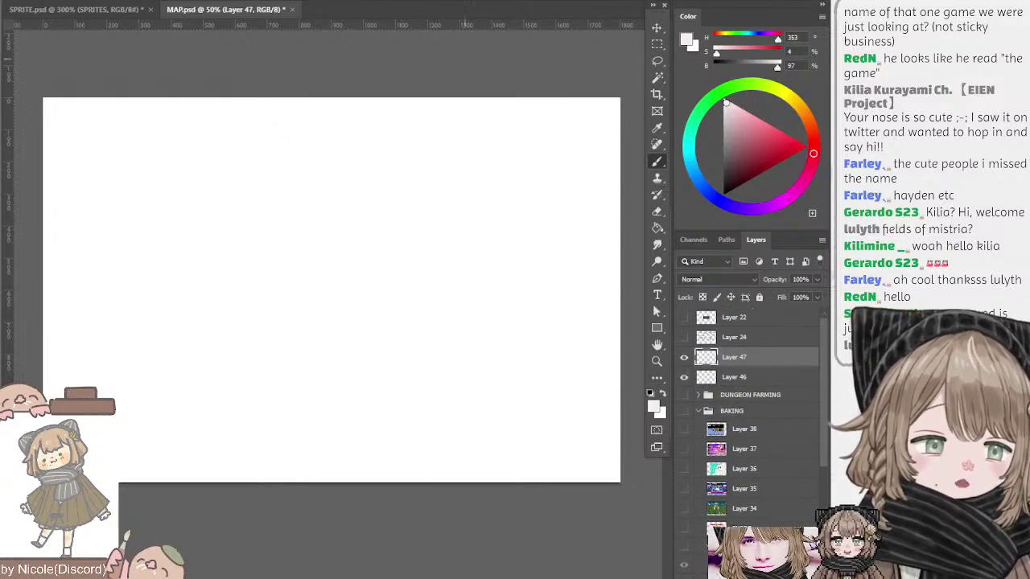
mouse_move(723, 186)
mouse_down()
mouse_move(723, 160)
mouse_move(724, 172)
mouse_up()
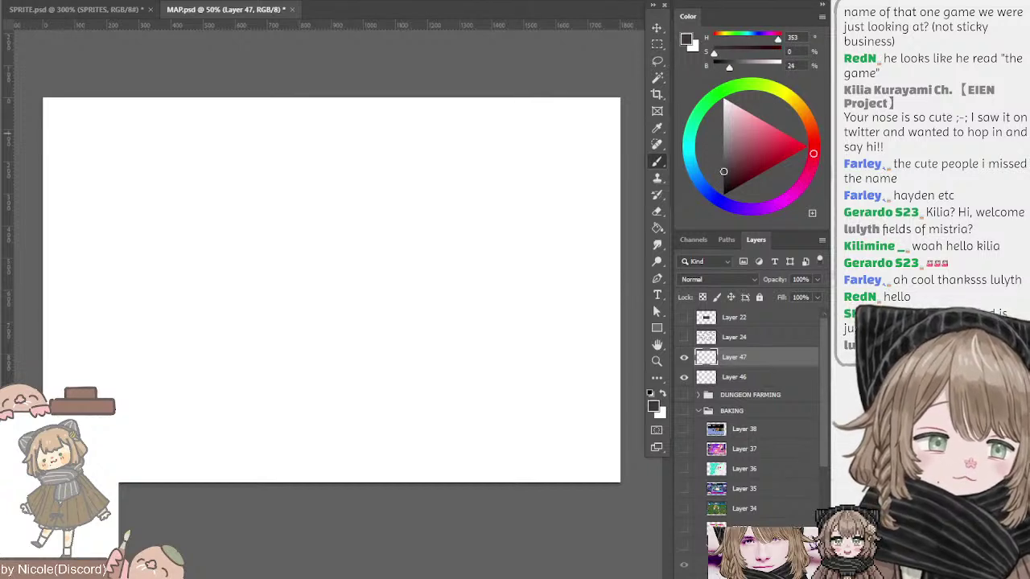
drag(293, 160, 346, 191)
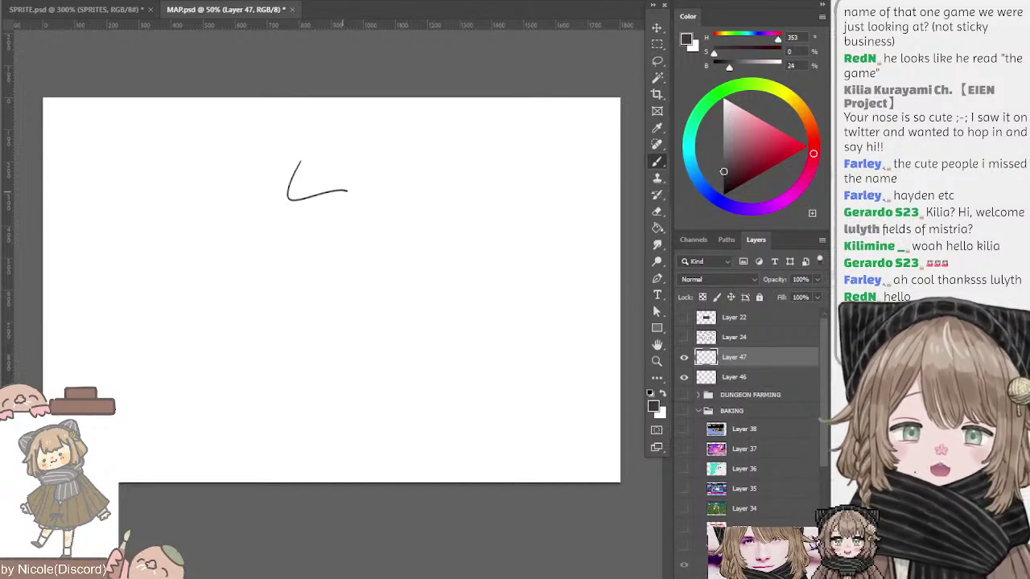
key(ctrl+z)
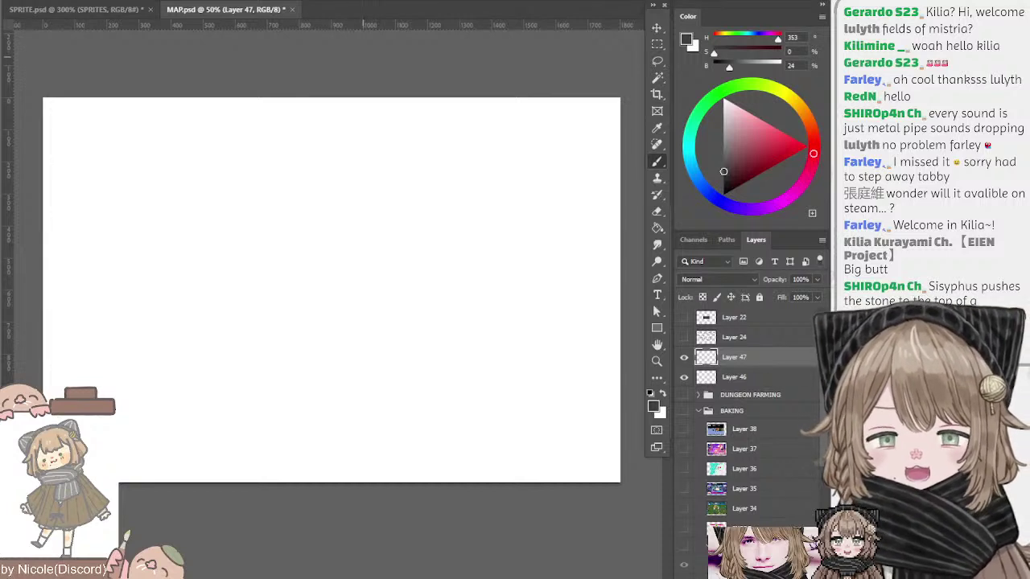
drag(241, 247, 344, 246)
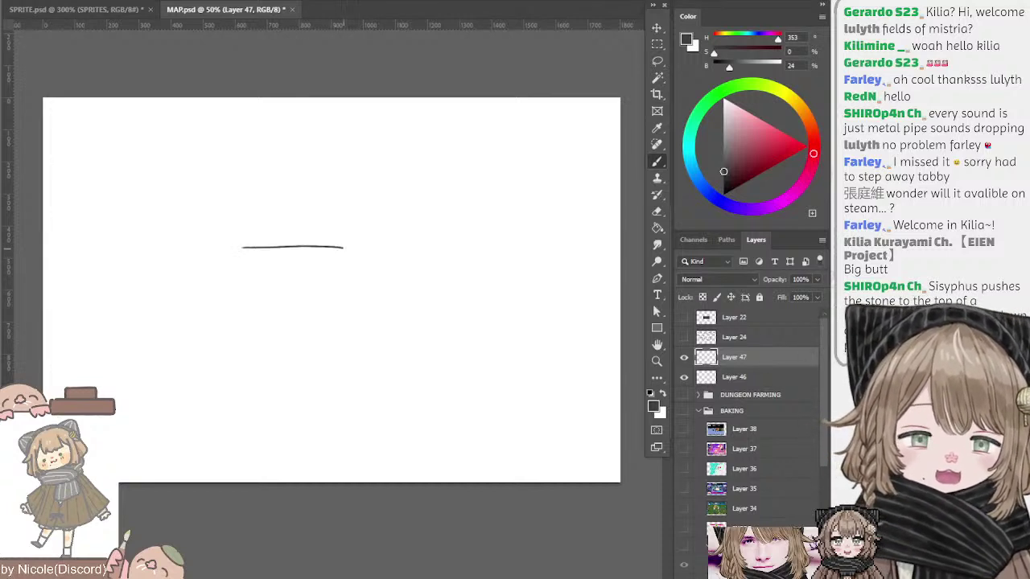
key(ctrl+z)
drag(246, 224, 332, 225)
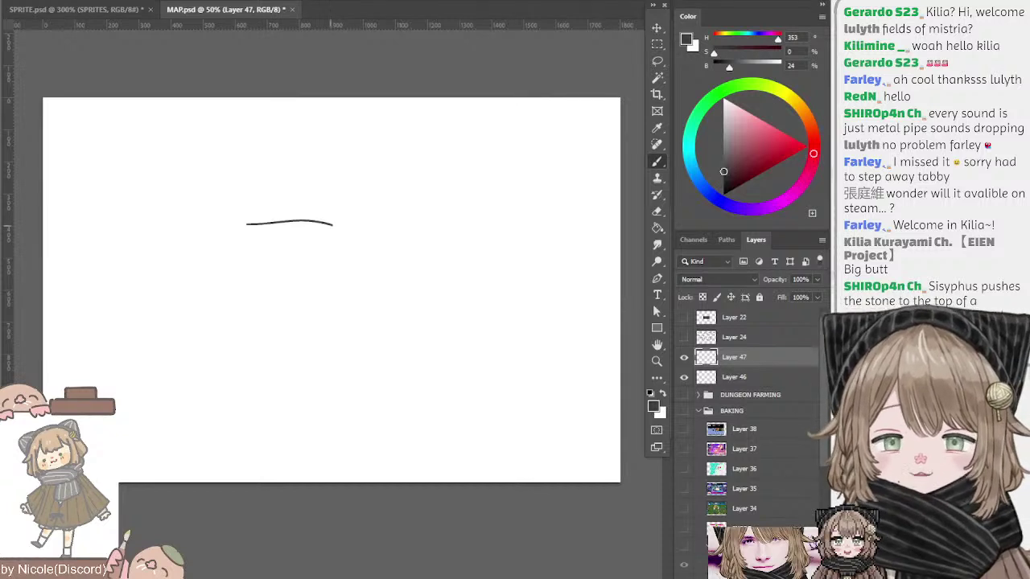
key(ctrl+z)
drag(232, 226, 333, 215)
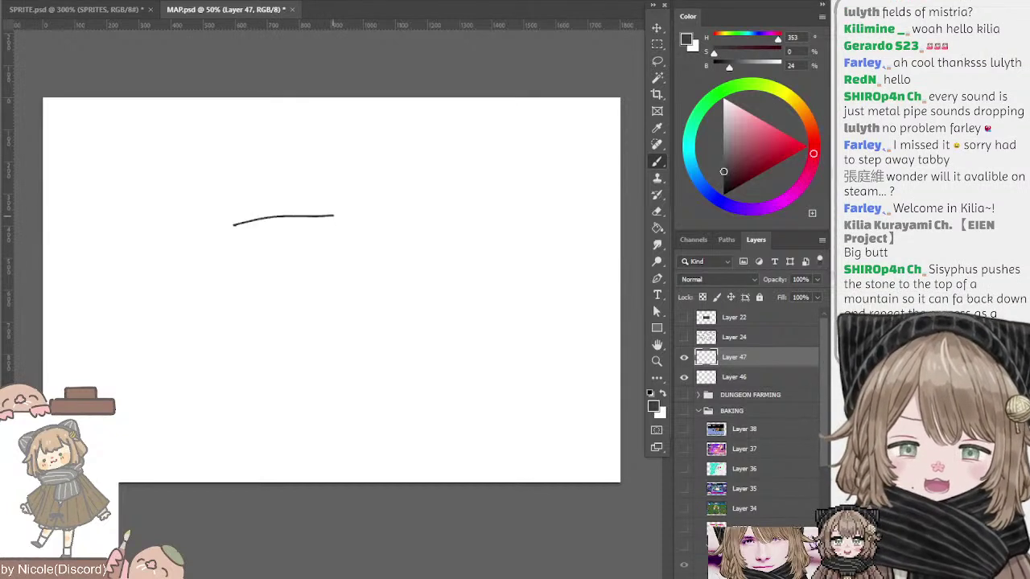
key(ctrl+z)
drag(241, 203, 372, 211)
key(ctrl+z)
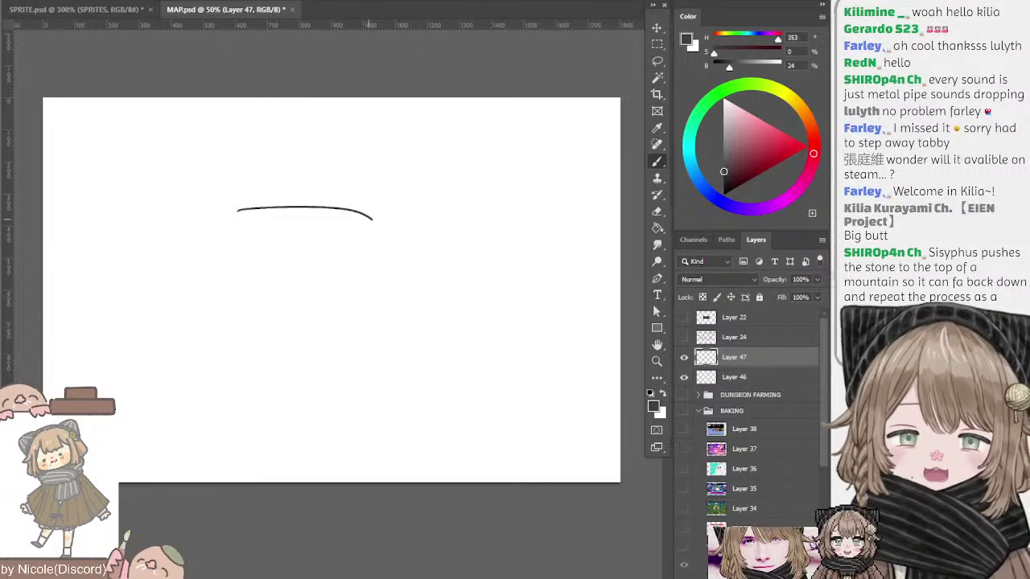
key(ctrl+z)
drag(236, 217, 375, 211)
drag(236, 261, 369, 257)
key(ctrl+z)
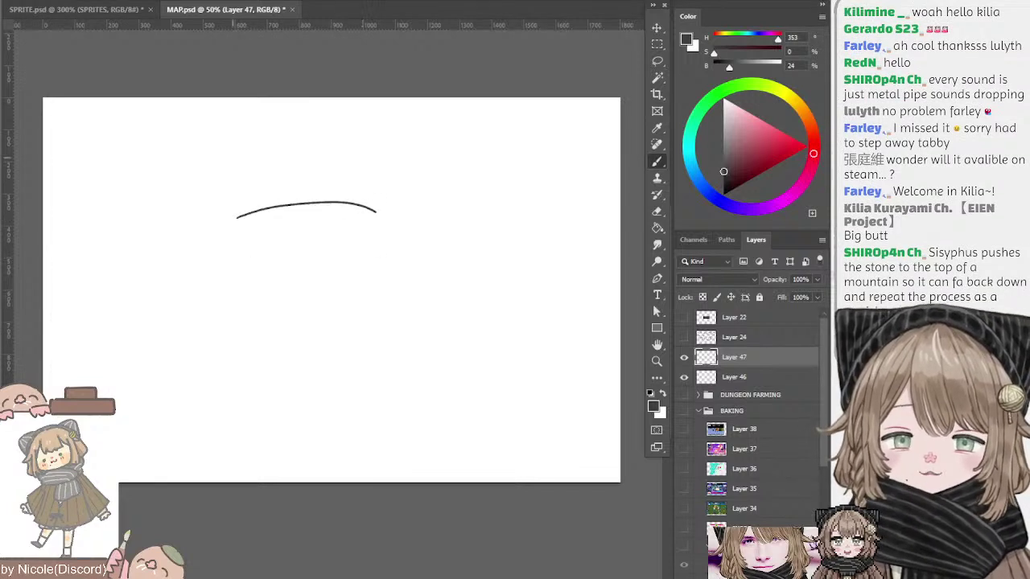
key(ctrl+z)
drag(230, 199, 232, 235)
key(ctrl+z)
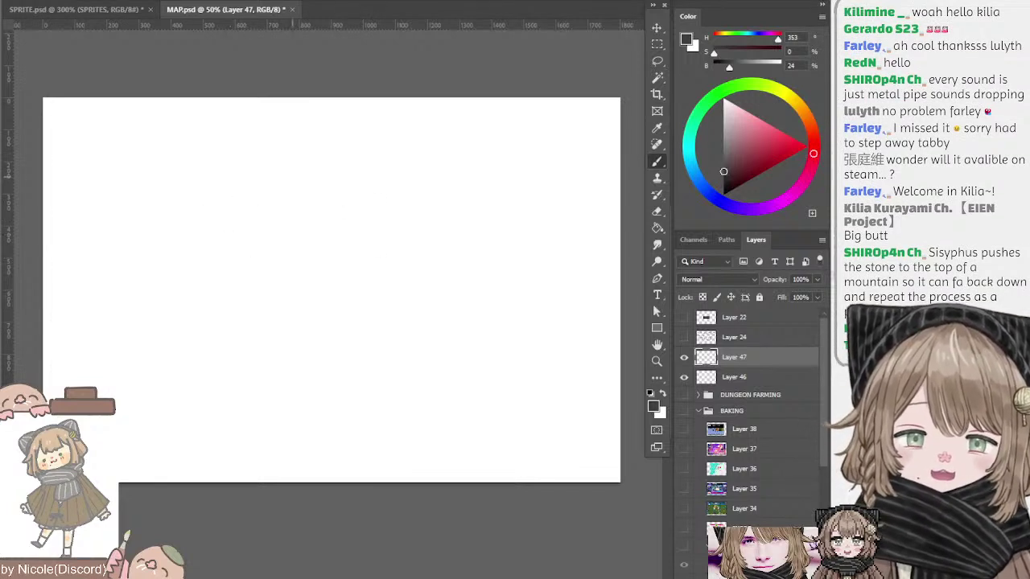
- Rotate the canvas view a quarter turn and draw the chin line and inner left edge of a small chibi face
key(r)
mouse_move(334, 161)
mouse_down()
mouse_move(197, 210)
mouse_move(129, 257)
mouse_move(124, 317)
mouse_up()
mouse_move(255, 333)
mouse_down()
mouse_move(248, 220)
mouse_move(277, 264)
mouse_up()
key(b)
key(ctrl+z)
drag(233, 239, 282, 269)
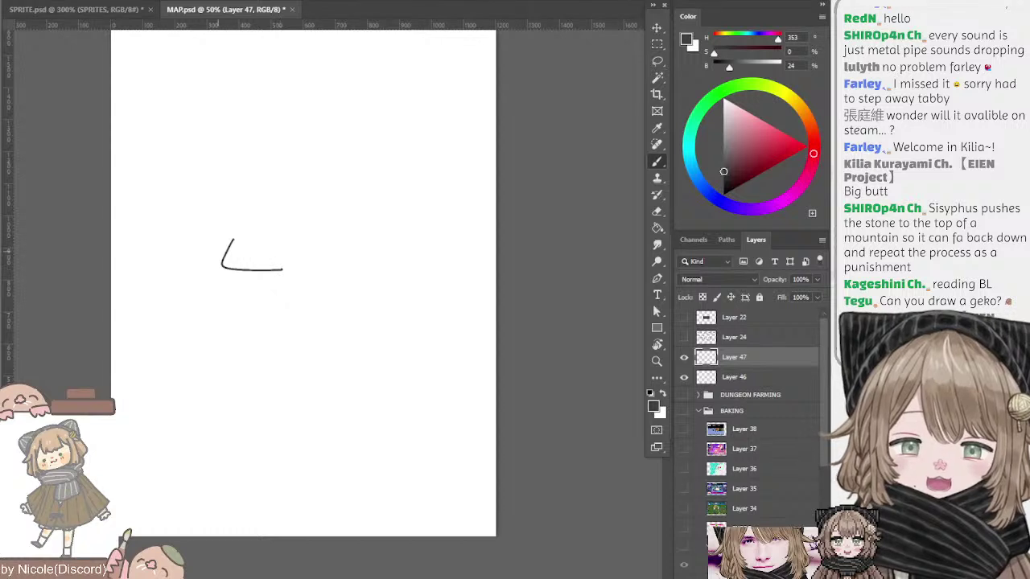
- Sketch the left side lock of hair and try out the curve over the head's upper left
mouse_move(215, 235)
mouse_down()
mouse_move(216, 279)
mouse_move(264, 213)
mouse_move(292, 218)
mouse_up()
key(ctrl+z)
key(ctrl+z)
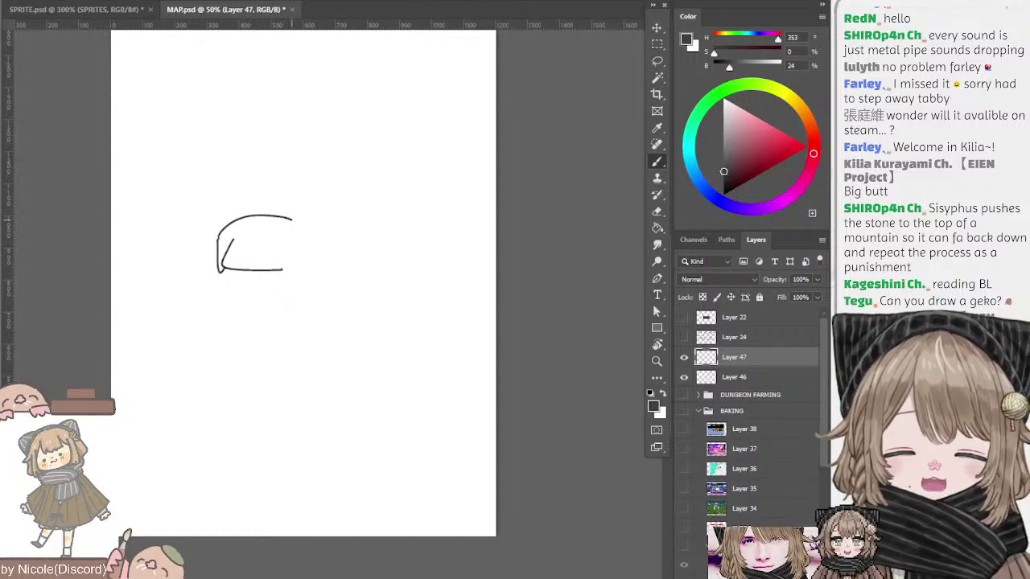
key(ctrl+z)
mouse_move(219, 236)
mouse_down()
mouse_move(294, 215)
mouse_move(258, 209)
mouse_move(297, 217)
mouse_up()
key(ctrl+z)
key(ctrl+z)
drag(219, 235, 269, 206)
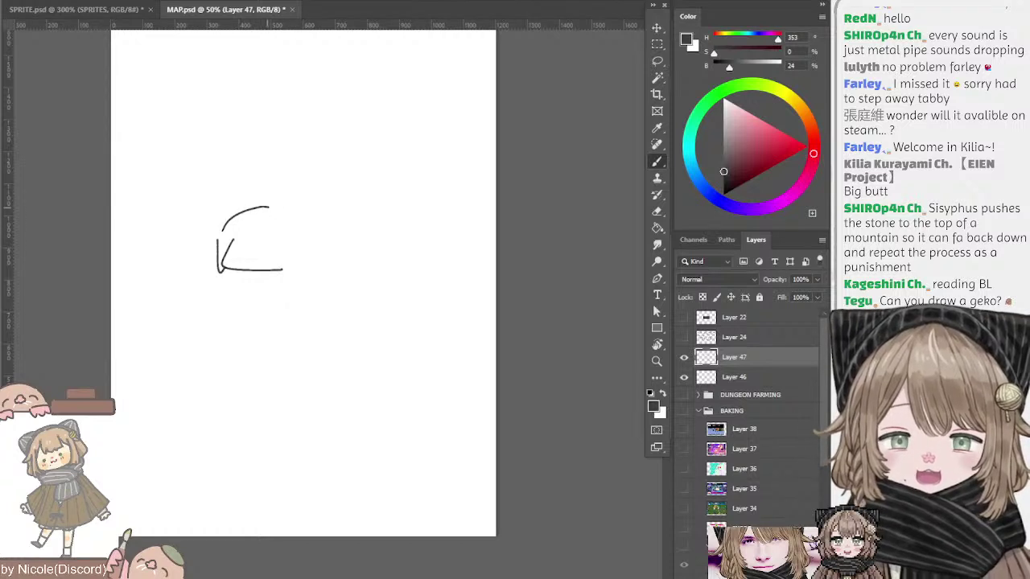
key(ctrl+z)
- Draw the hair outline over the top of the head and down the right side, ending in a pointed side lock
mouse_move(219, 236)
mouse_down()
mouse_move(261, 202)
mouse_move(239, 212)
mouse_move(259, 212)
mouse_move(293, 238)
mouse_move(301, 265)
mouse_up()
key(ctrl+z)
key(ctrl+z)
mouse_move(268, 208)
mouse_down()
mouse_move(303, 268)
mouse_move(288, 218)
mouse_move(304, 271)
mouse_move(287, 280)
mouse_move(293, 259)
mouse_move(285, 274)
mouse_up()
key(ctrl+z)
key(ctrl+z)
key(ctrl+z)
key(ctrl+z)
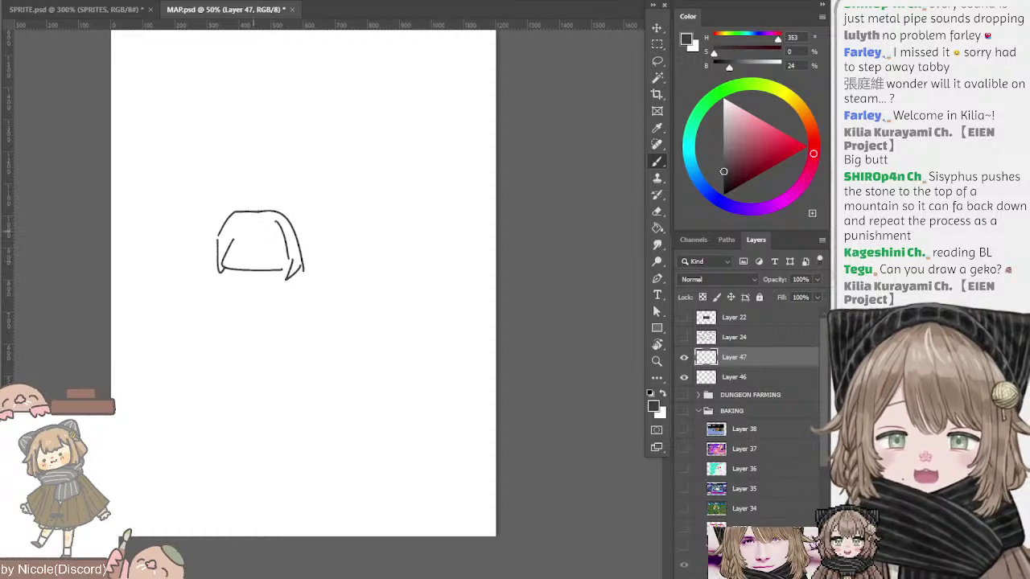
- Draw the bangs across the forehead with a parted, pointed strand
mouse_move(233, 238)
mouse_down()
mouse_move(246, 221)
mouse_move(254, 243)
mouse_move(276, 228)
mouse_move(284, 244)
mouse_up()
key(ctrl+z)
key(ctrl+z)
key(ctrl+z)
key(ctrl+z)
key(ctrl+z)
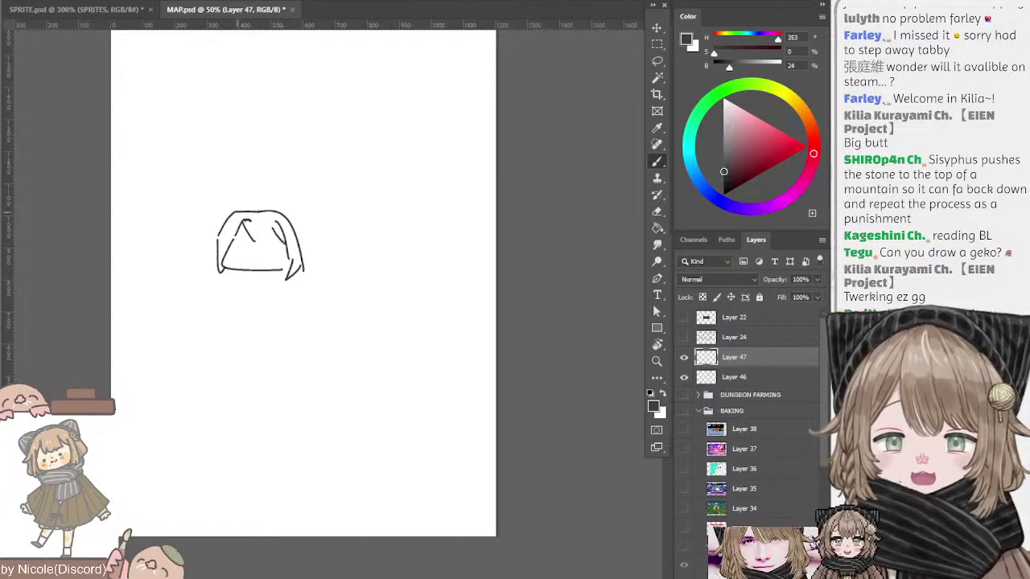
- Add a curved tuft of hair sticking up from the top of the head
mouse_move(232, 204)
mouse_down()
mouse_move(257, 210)
mouse_move(221, 204)
mouse_move(256, 203)
mouse_up()
key(ctrl+z)
key(ctrl+z)
key(ctrl+z)
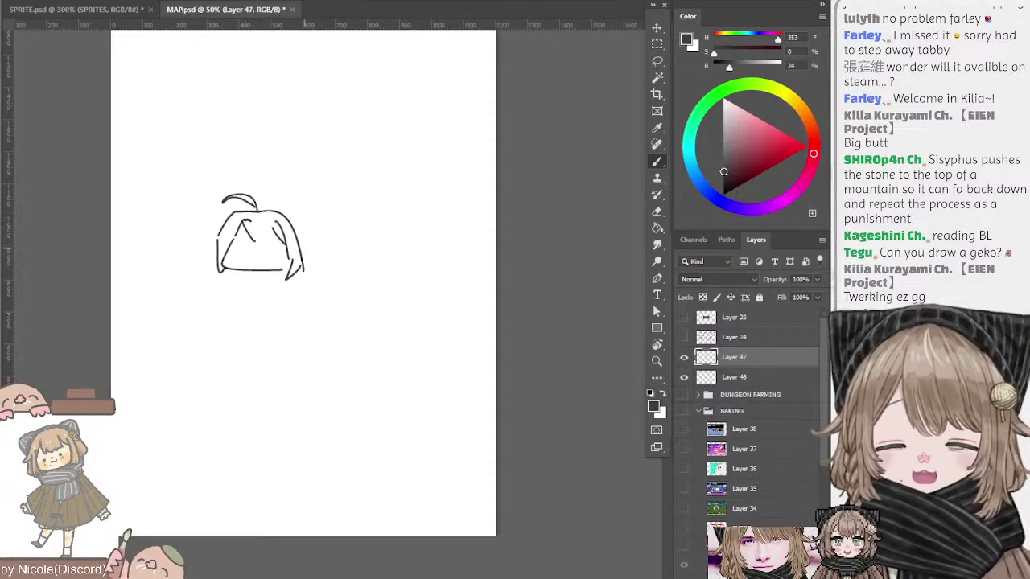
mouse_move(297, 233)
mouse_down()
mouse_move(338, 253)
mouse_move(309, 272)
mouse_up()
key(ctrl+z)
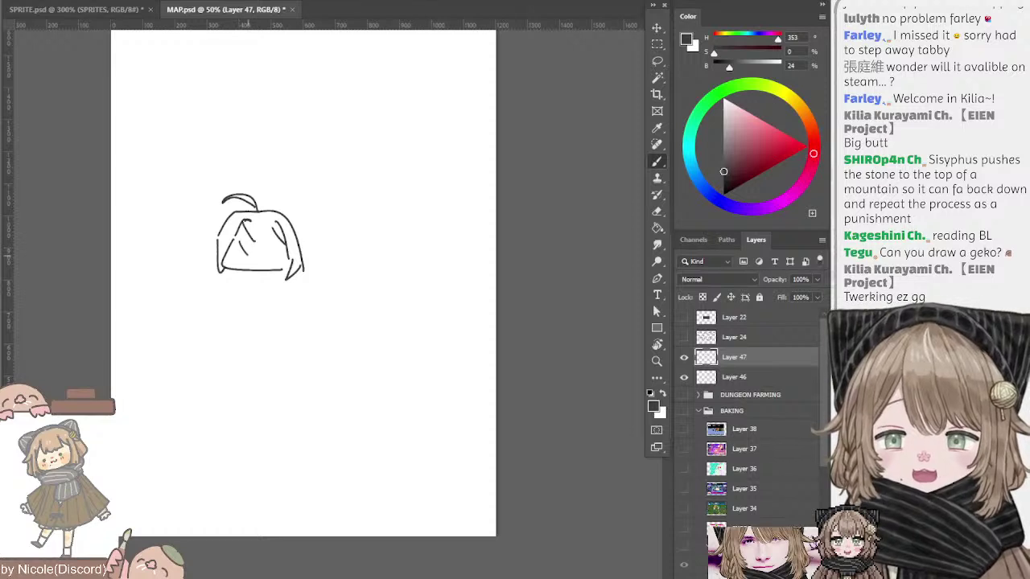
- Draw two round eyes with upper lids and a tiny mouth on the face
mouse_move(227, 245)
mouse_down()
mouse_move(285, 244)
mouse_move(260, 260)
mouse_up()
key(ctrl+z)
key(ctrl+z)
key(ctrl+z)
key(ctrl+z)
key(ctrl+z)
key(ctrl+z)
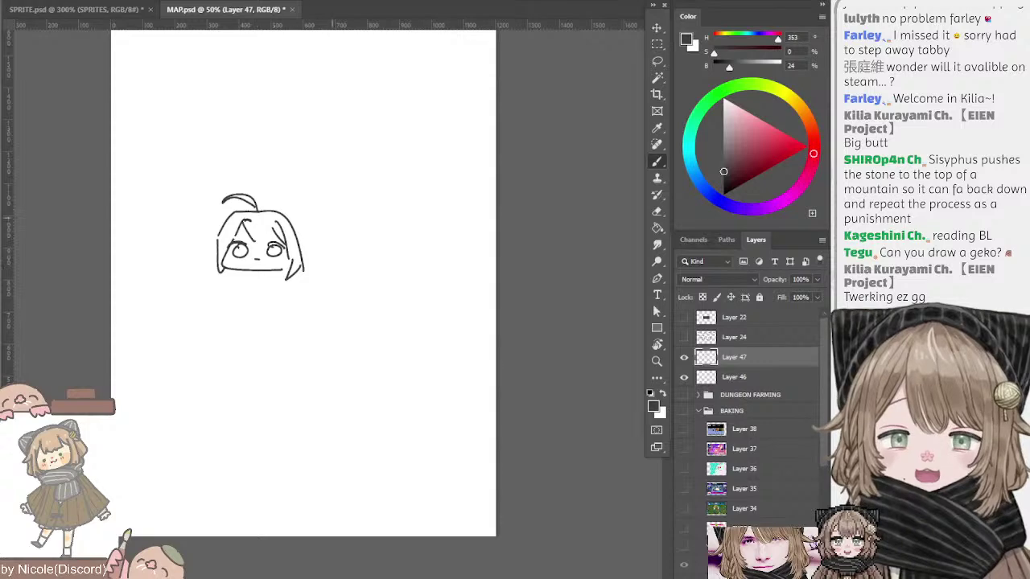
- Turn the canvas view back to horizontal, lasso the head sketch and rotate it upright
key(r)
drag(344, 219, 419, 319)
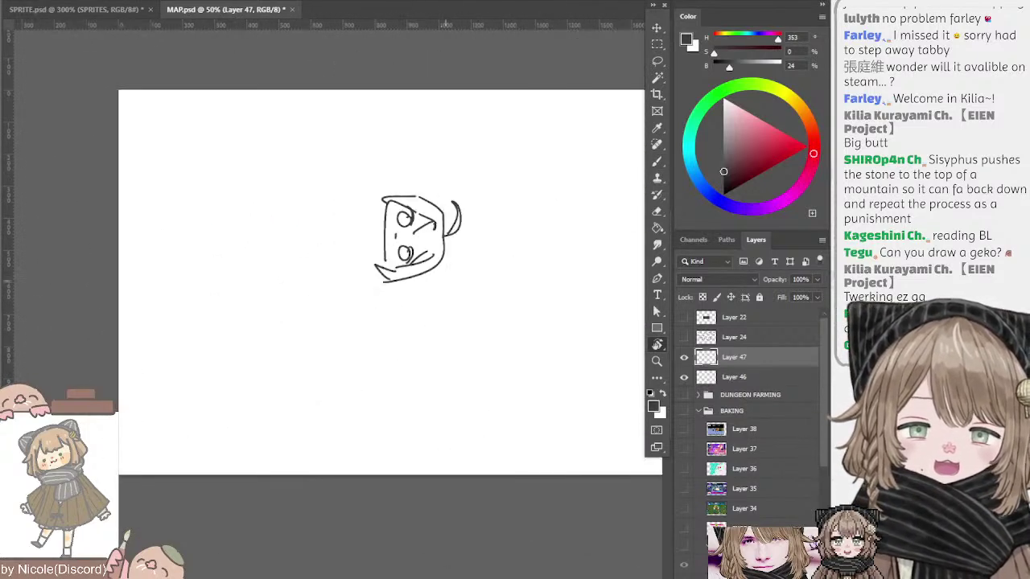
key(l)
mouse_move(400, 143)
mouse_down()
mouse_move(543, 238)
mouse_move(551, 209)
mouse_up()
key(v)
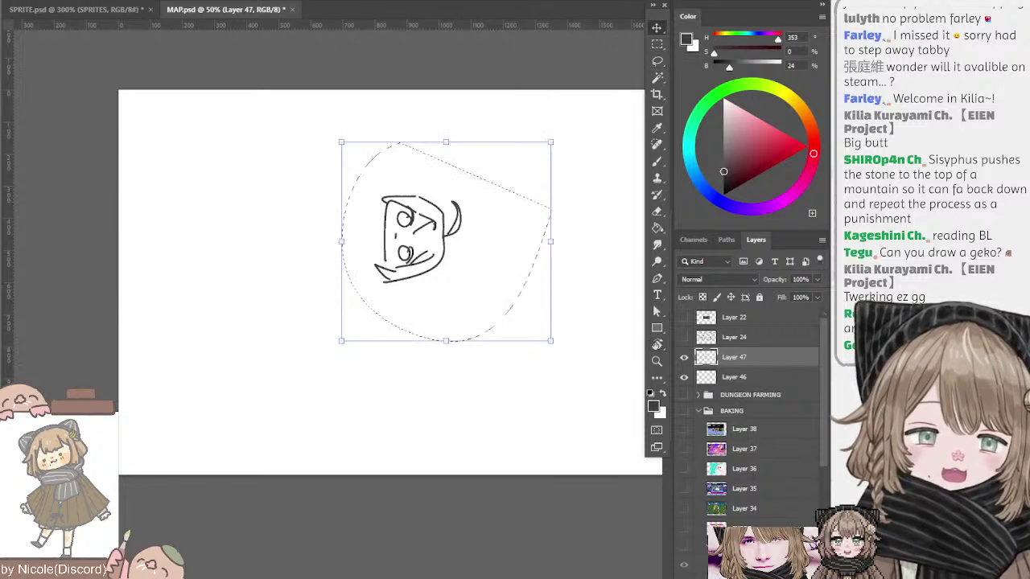
mouse_move(562, 140)
mouse_down()
mouse_move(299, 142)
mouse_move(336, 127)
mouse_up()
key(Return)
key(b)
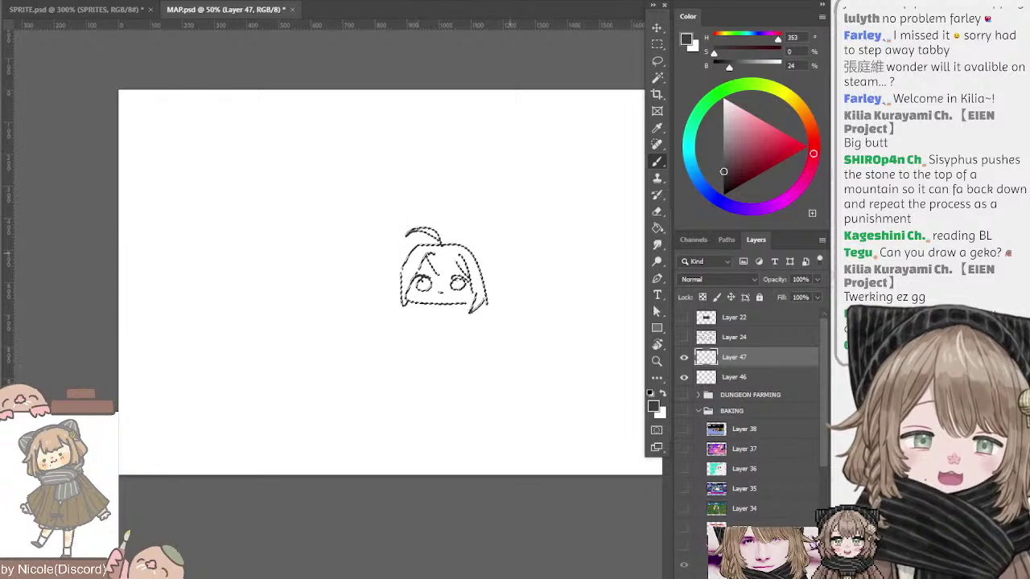
- Move the head sketch to the upper left part of the canvas and deselect it
key(l)
click(438, 177)
drag(483, 244, 326, 192)
key(b)
- Clean up the left side lock and redraw its end as a downward point
key(e)
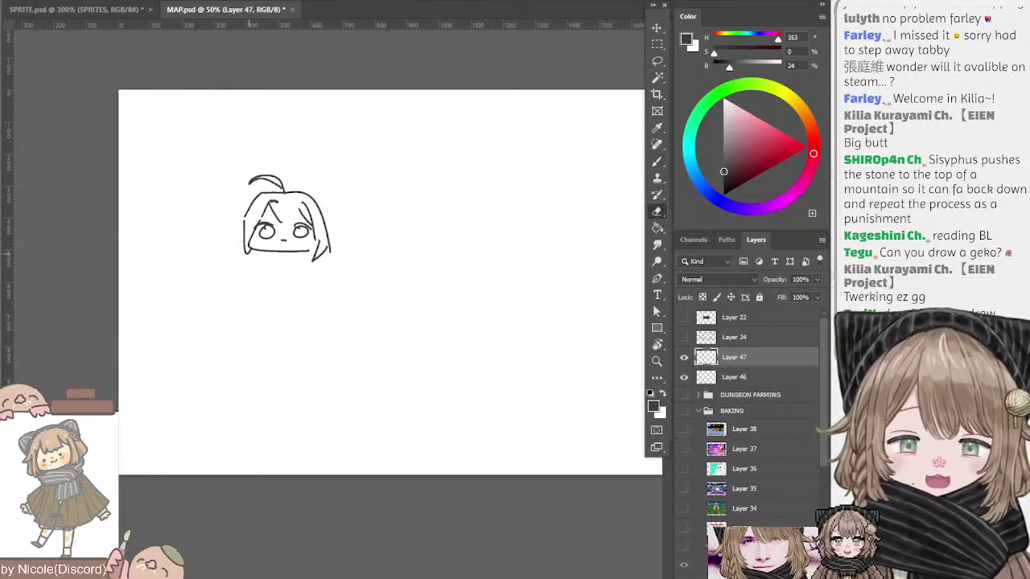
key(b)
drag(244, 249, 252, 253)
key(ctrl+z)
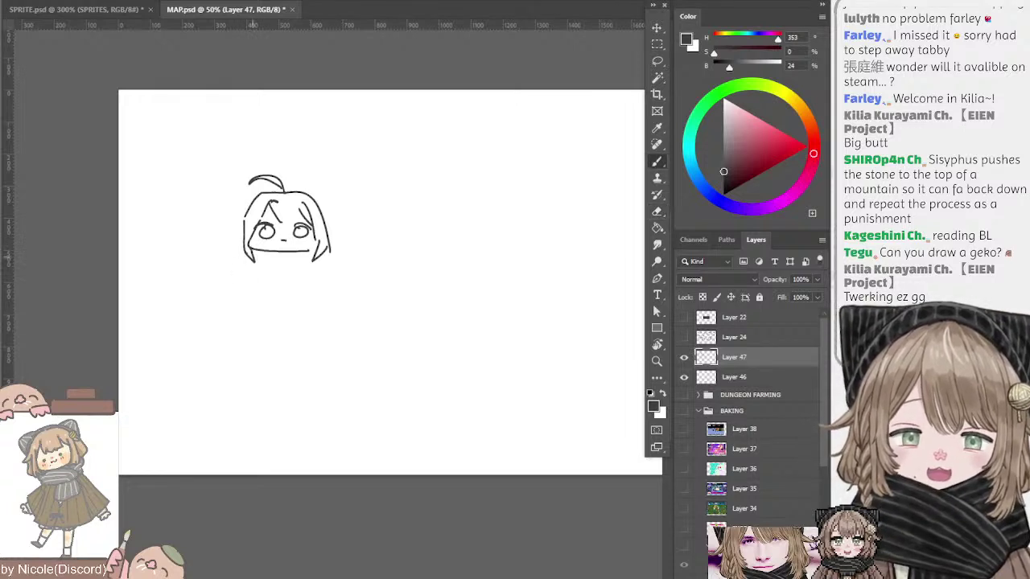
drag(356, 241, 364, 261)
key(e)
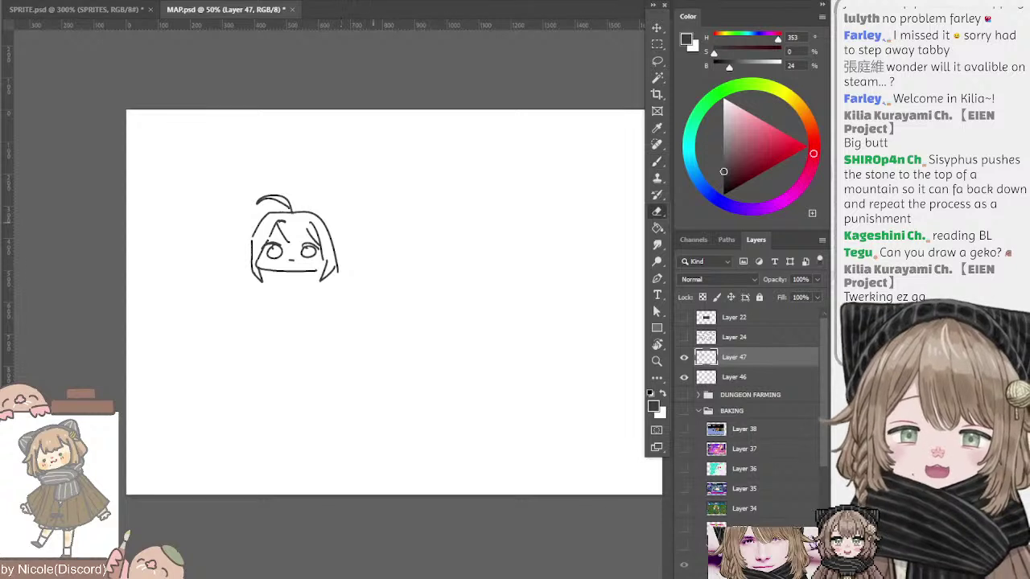
drag(375, 211, 349, 197)
- Draw a long, gently arched line from the right side of the head as the upper edge of the body
key(b)
drag(312, 251, 431, 244)
key(ctrl+z)
key(ctrl+z)
drag(314, 241, 400, 237)
key(ctrl+z)
drag(299, 203, 464, 202)
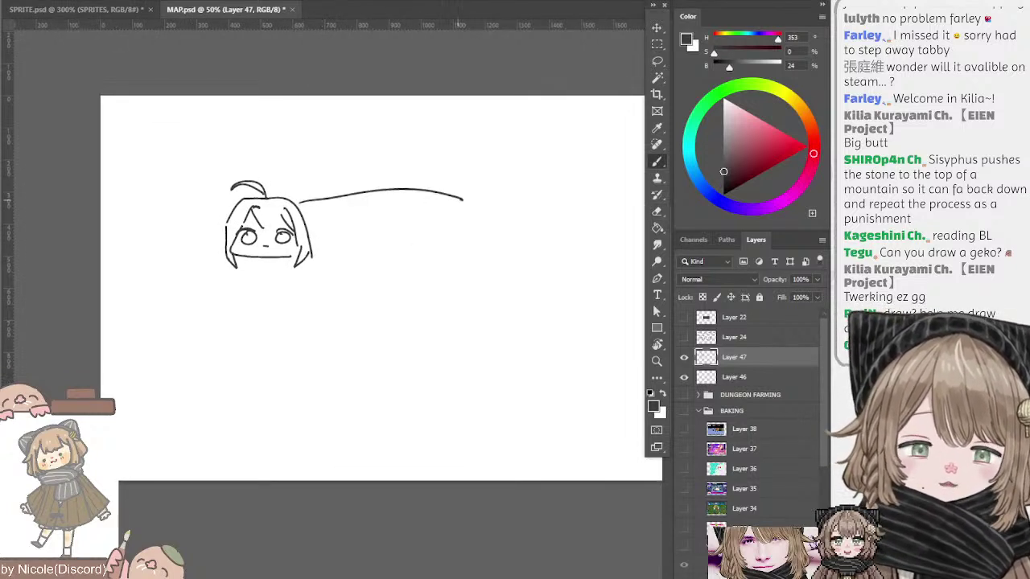
key(ctrl+z)
drag(302, 202, 464, 202)
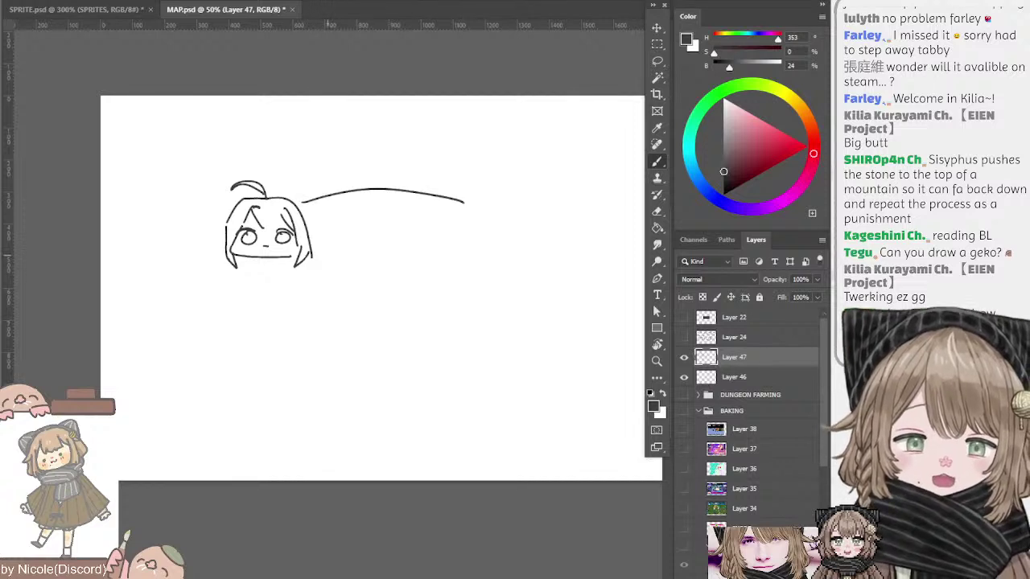
- Draw the body's lower edge as a long, nearly horizontal line starting at the right side lock
drag(311, 257, 461, 255)
key(ctrl+z)
key(ctrl+z)
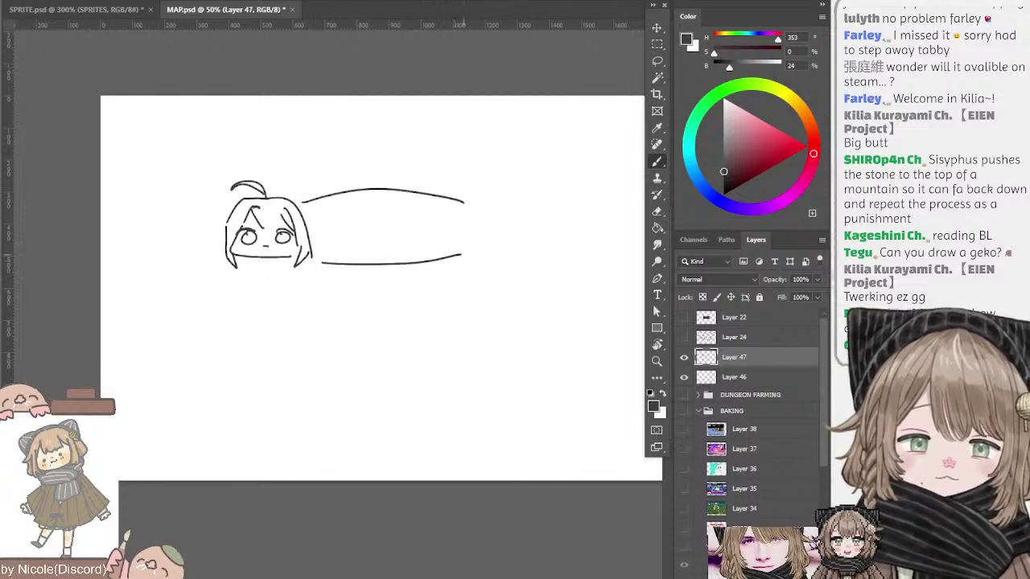
key(ctrl+z)
drag(307, 261, 459, 257)
key(ctrl+z)
drag(309, 259, 463, 263)
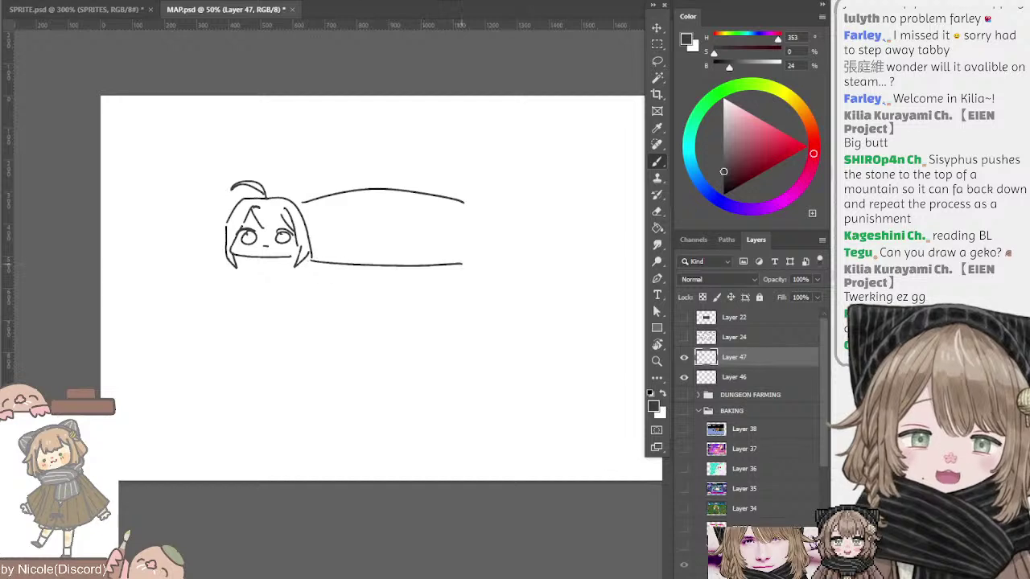
key(ctrl+z)
drag(311, 257, 457, 256)
key(ctrl+z)
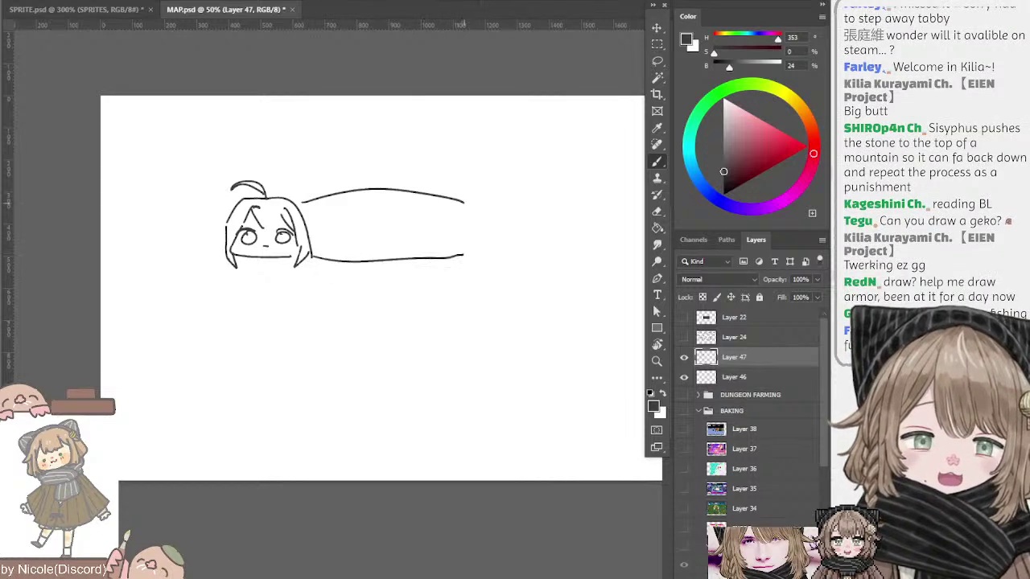
- Close the far right end of the body with a vertical line
drag(463, 199, 465, 258)
key(ctrl+z)
drag(463, 201, 465, 255)
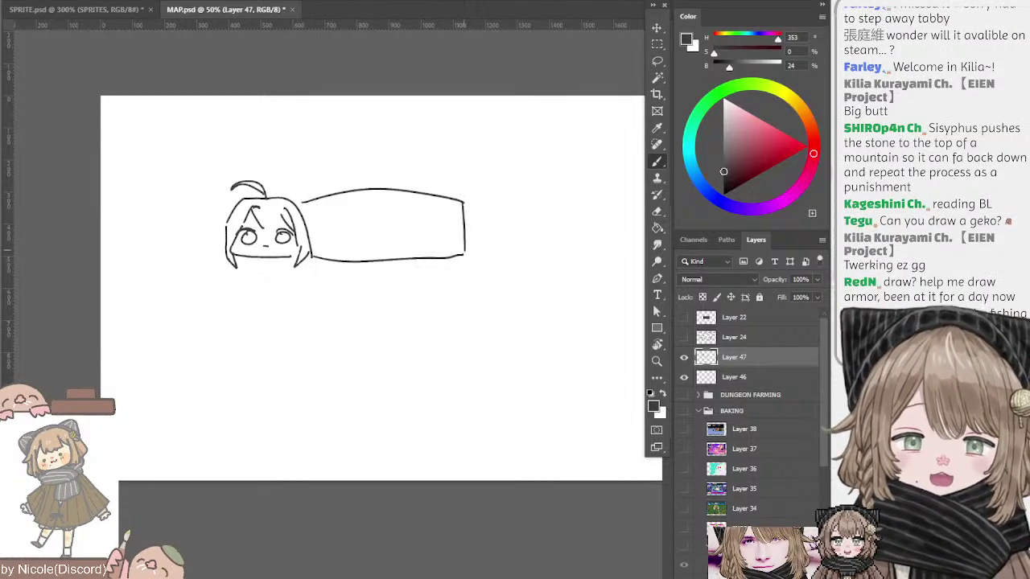
- Draw a second contour from under the chin along the body's underside, join it to the right end, and trim the corner
drag(250, 259, 421, 282)
key(ctrl+z)
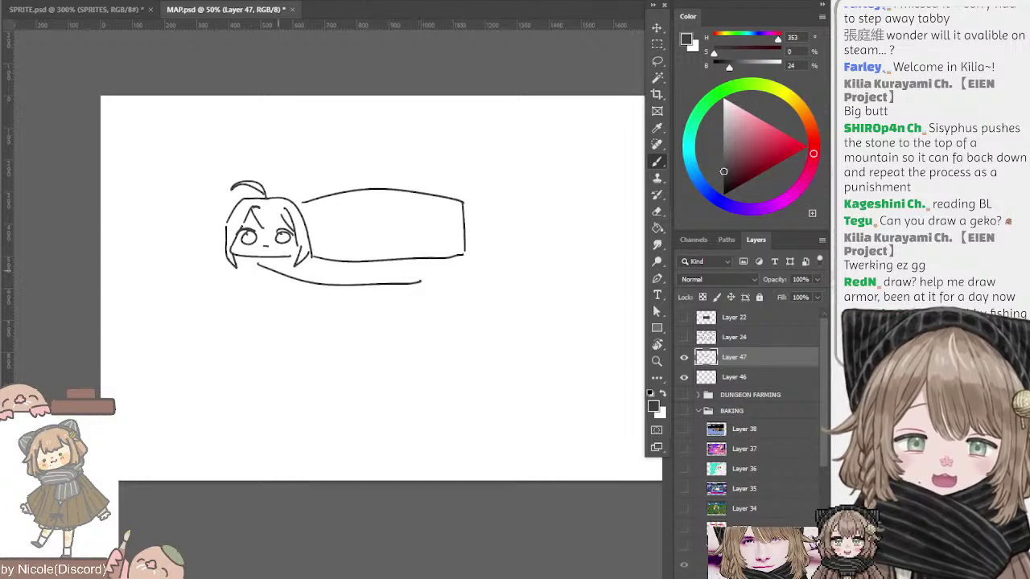
key(ctrl+z)
mouse_move(256, 265)
mouse_down()
mouse_move(362, 287)
mouse_move(460, 282)
mouse_up()
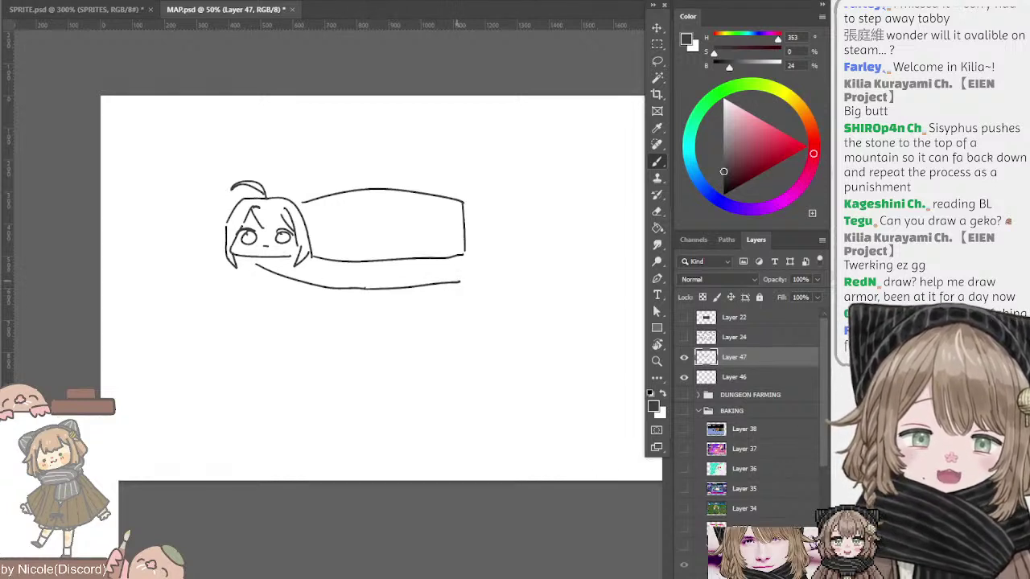
key(ctrl+z)
drag(364, 288, 456, 278)
key(ctrl+z)
key(ctrl+z)
key(ctrl+z)
key(ctrl+z)
key(ctrl+z)
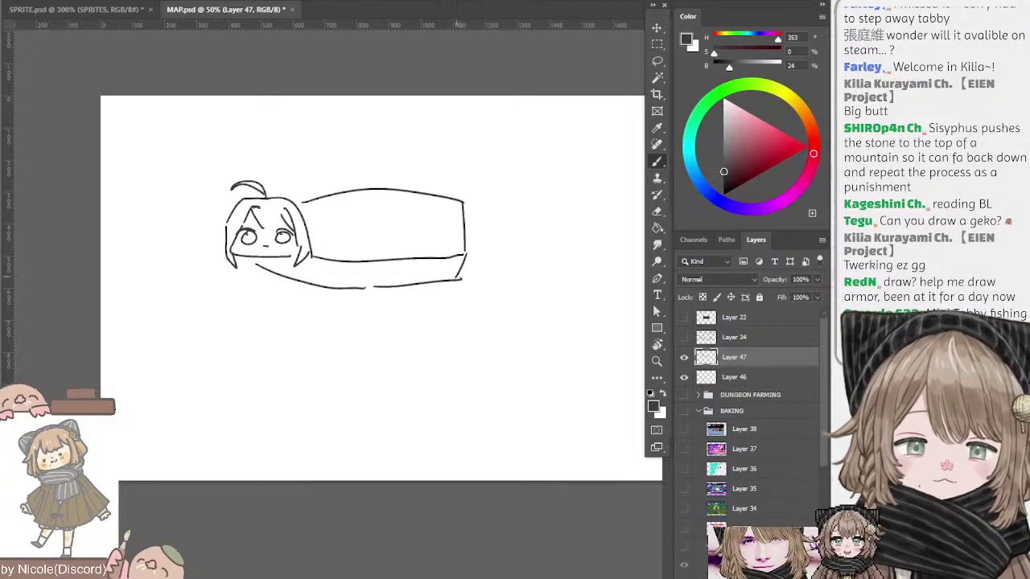
key(e)
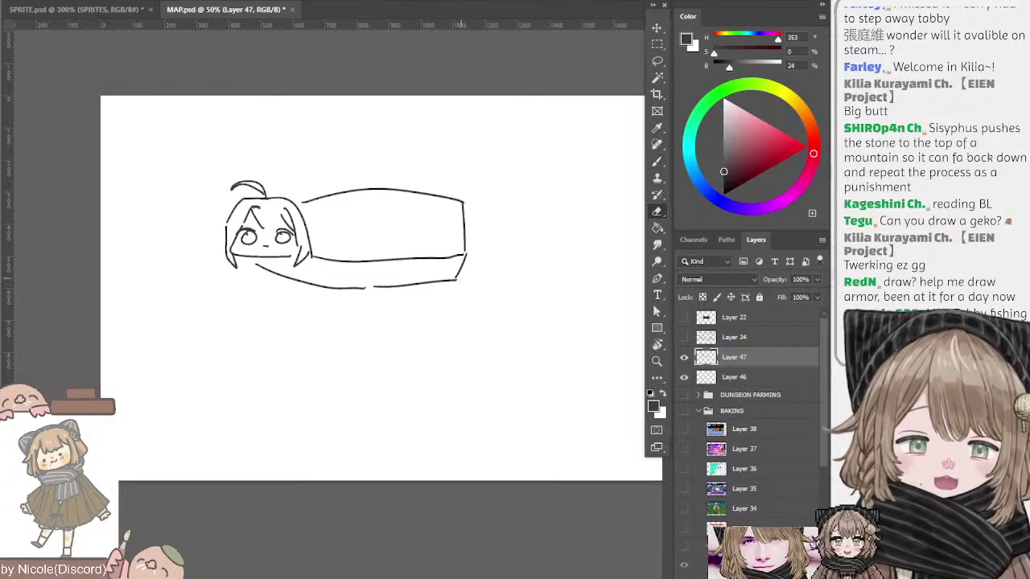
key(b)
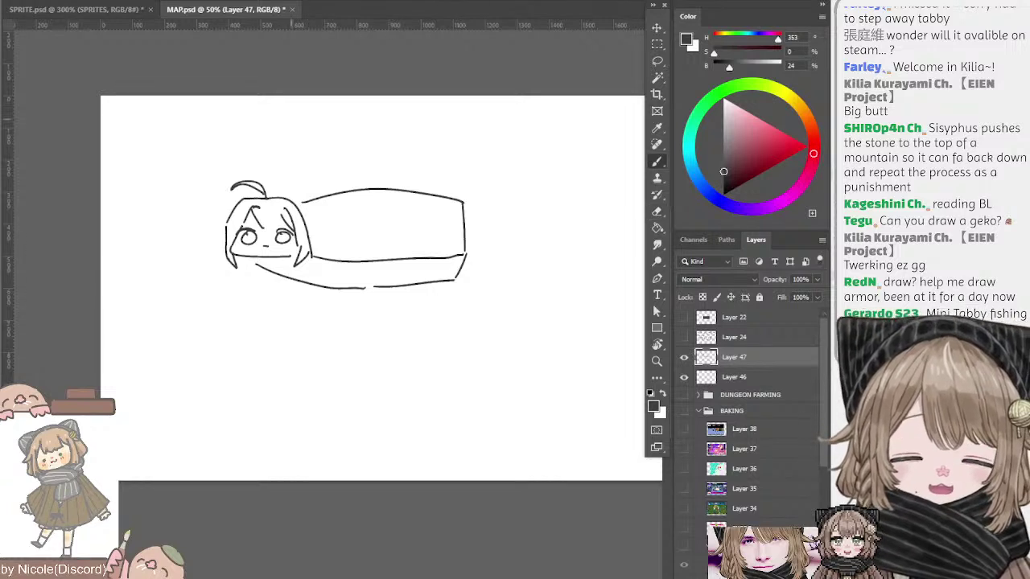
- Draw an inner contour line just below the body's upper edge, following its arch
mouse_move(306, 215)
mouse_down()
mouse_move(470, 216)
mouse_move(445, 206)
mouse_up()
key(ctrl+z)
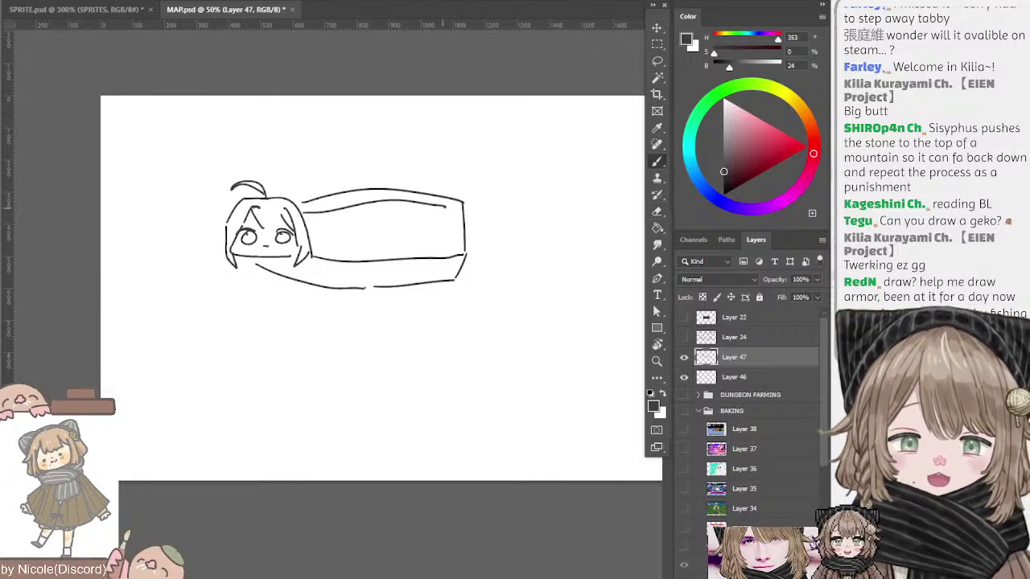
key(ctrl+z)
drag(312, 211, 463, 206)
key(ctrl+z)
drag(311, 211, 439, 212)
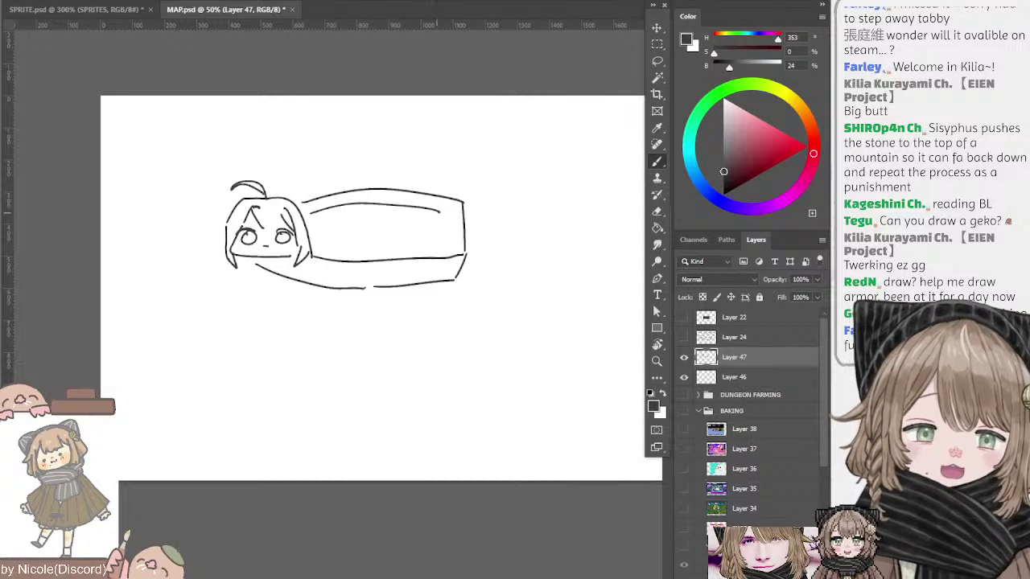
- Redraw the inner contour line below the body's upper edge and add an inner vertical line at its far right end
key(ctrl+z)
drag(310, 213, 462, 212)
key(ctrl+z)
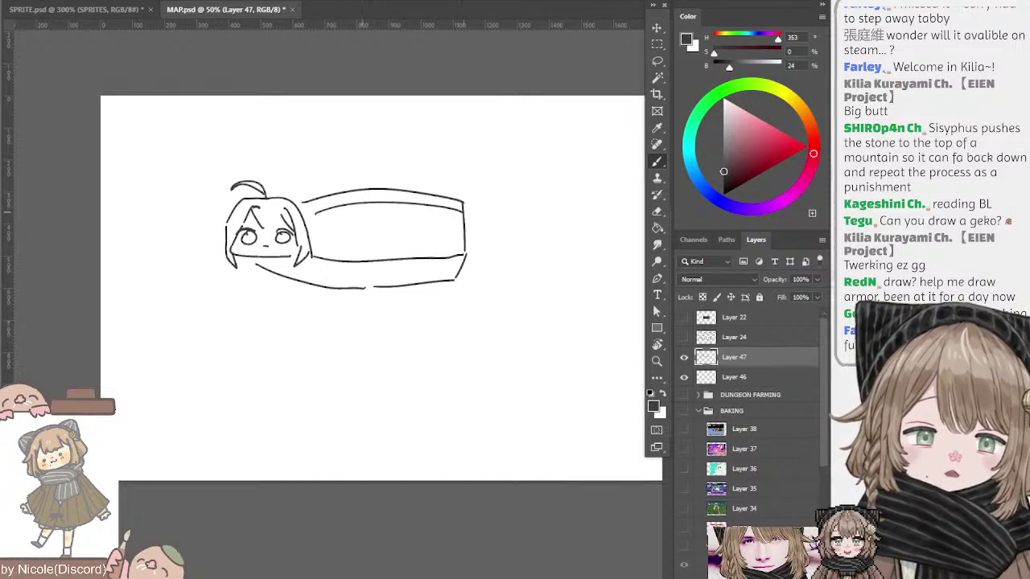
key(ctrl+z)
drag(312, 214, 449, 212)
key(ctrl+z)
mouse_move(307, 213)
mouse_down()
mouse_move(448, 209)
mouse_move(461, 251)
mouse_up()
key(ctrl+z)
key(ctrl+z)
drag(456, 213, 460, 251)
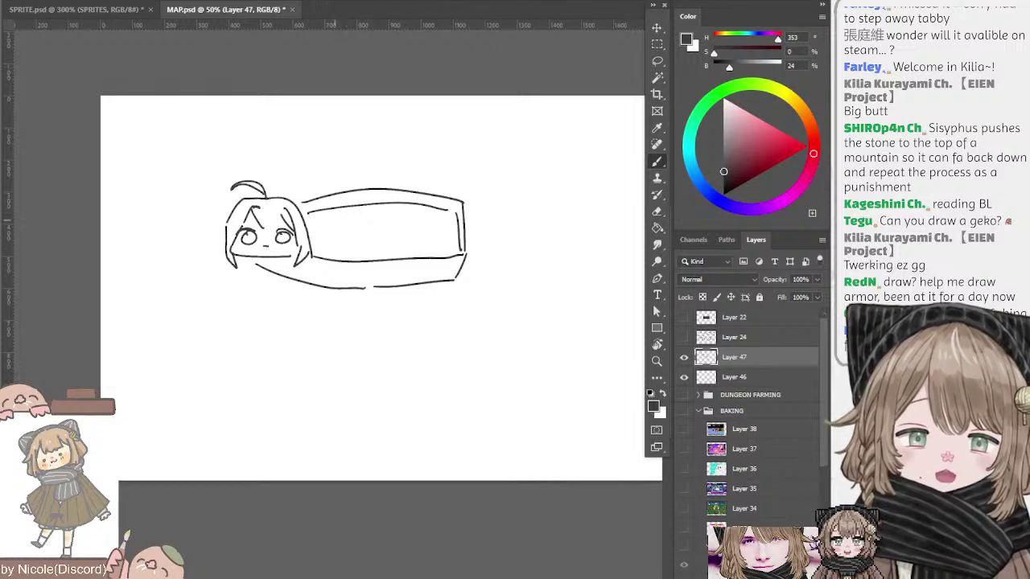
- Draw another, nearly horizontal line inside the body, just below the inner contour
drag(306, 221, 449, 220)
key(ctrl+z)
key(ctrl+z)
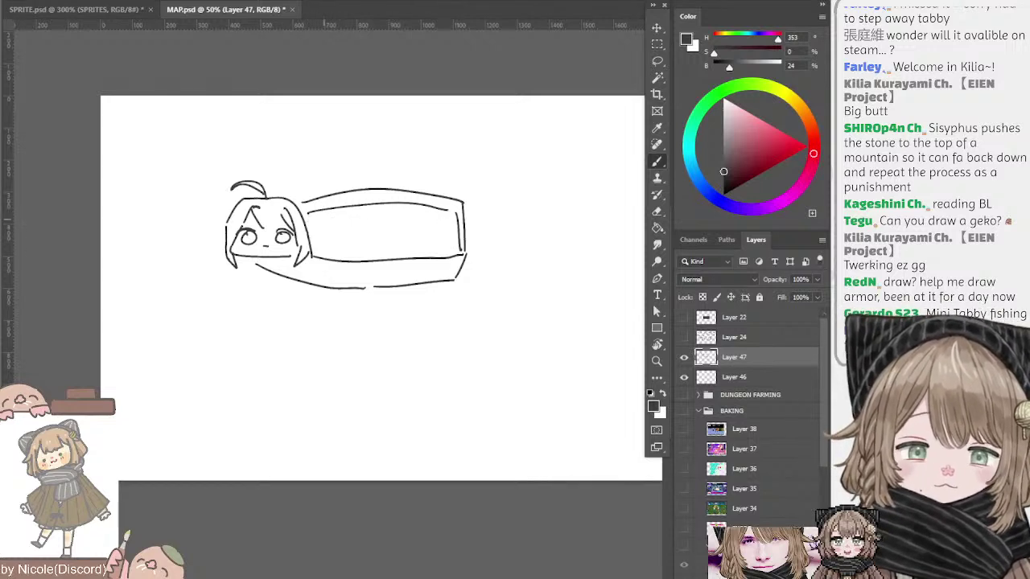
mouse_move(307, 217)
mouse_down()
mouse_move(449, 218)
mouse_move(448, 228)
mouse_up()
key(ctrl+z)
drag(309, 231, 453, 228)
key(ctrl+z)
key(ctrl+z)
- Draw a small cat-eared figure with a scarf sitting in the middle of the body, clearing the line behind it
mouse_move(361, 220)
mouse_down()
mouse_move(359, 233)
mouse_move(399, 219)
mouse_move(360, 231)
mouse_move(385, 217)
mouse_move(387, 228)
mouse_move(361, 246)
mouse_move(386, 248)
mouse_move(365, 245)
mouse_move(383, 234)
mouse_move(363, 236)
mouse_move(372, 232)
mouse_move(386, 243)
mouse_move(357, 243)
mouse_move(398, 238)
mouse_move(373, 250)
mouse_up()
key(ctrl+z)
key(e)
key(b)
key(ctrl+z)
key(ctrl+z)
key(ctrl+z)
key(ctrl+z)
key(ctrl+z)
key(ctrl+z)
key(ctrl+z)
key(ctrl+z)
key(ctrl+z)
key(ctrl+z)
key(ctrl+z)
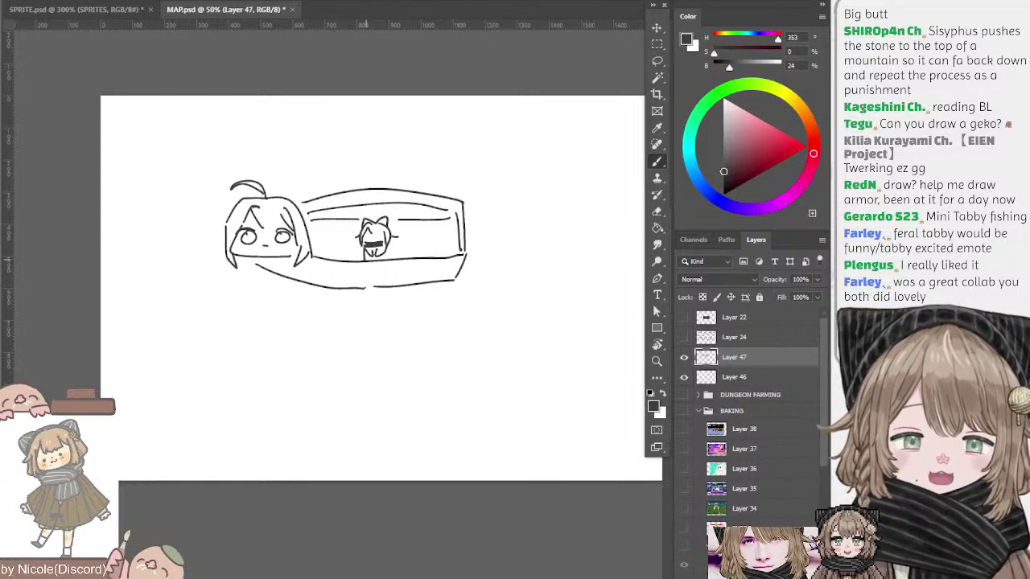
- Draw a long fishing line from the small figure down past the body's lower edge
mouse_move(386, 249)
mouse_down()
mouse_move(371, 285)
mouse_move(376, 320)
mouse_up()
key(ctrl+z)
key(ctrl+z)
key(ctrl+z)
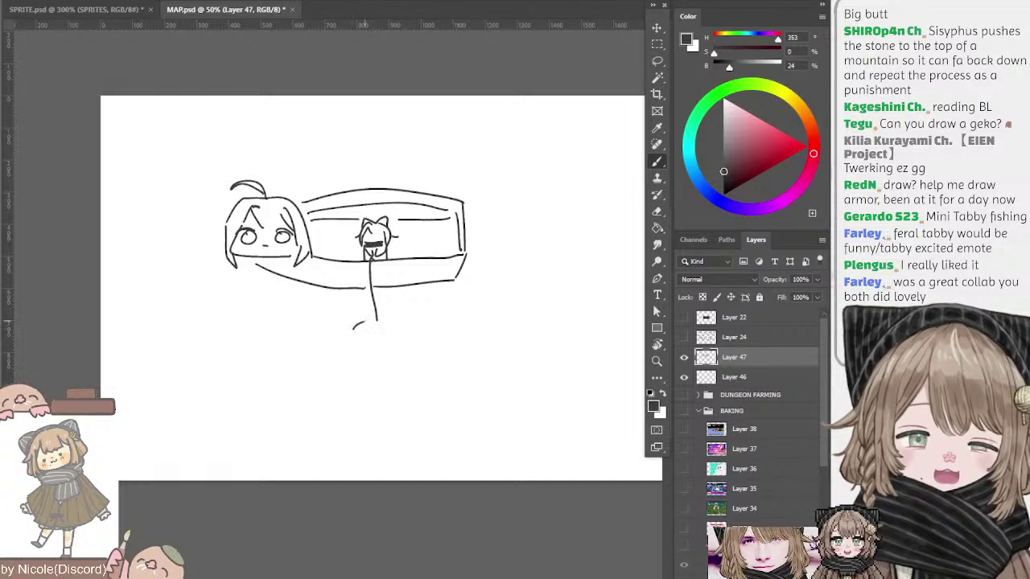
- Outline a second eared figure hanging below the body at the end of the line, with one thin arm extended to the right
mouse_move(344, 338)
mouse_down()
mouse_move(345, 348)
mouse_move(335, 344)
mouse_move(344, 365)
mouse_move(368, 304)
mouse_move(395, 292)
mouse_move(398, 336)
mouse_up()
key(ctrl+z)
key(ctrl+z)
key(ctrl+z)
key(ctrl+z)
key(ctrl+z)
key(ctrl+z)
key(ctrl+z)
key(ctrl+z)
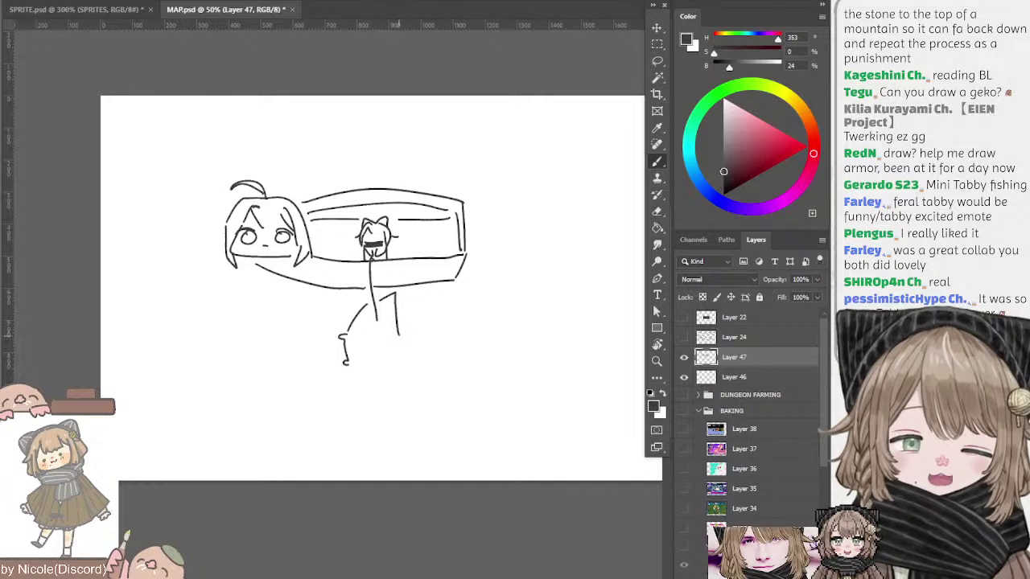
mouse_move(344, 364)
mouse_down()
mouse_move(378, 392)
mouse_move(402, 391)
mouse_move(397, 349)
mouse_move(449, 334)
mouse_up()
key(ctrl+z)
key(ctrl+z)
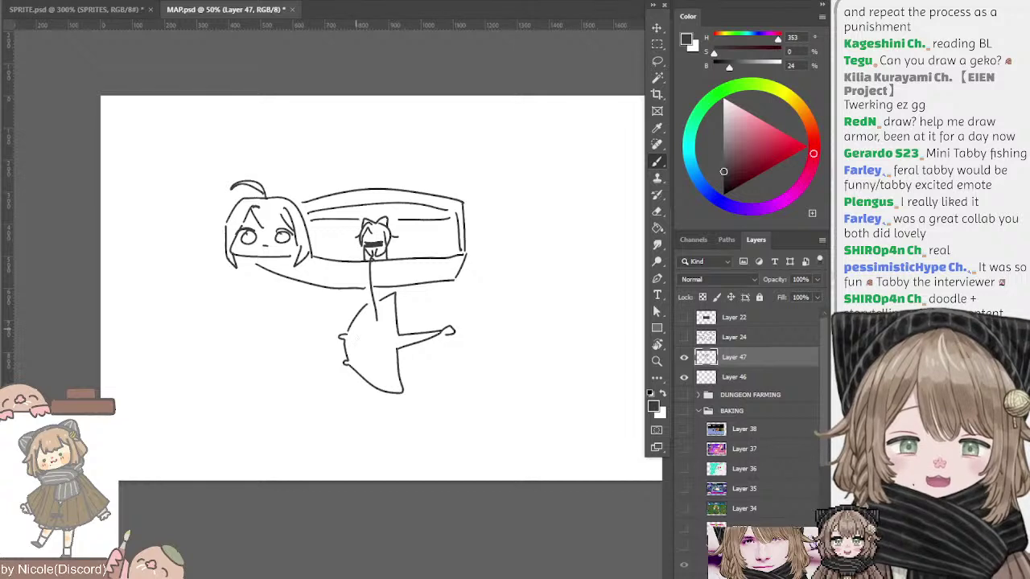
- Add crossed-out eyes and a small open mouth to the hanging figure
drag(358, 327, 364, 320)
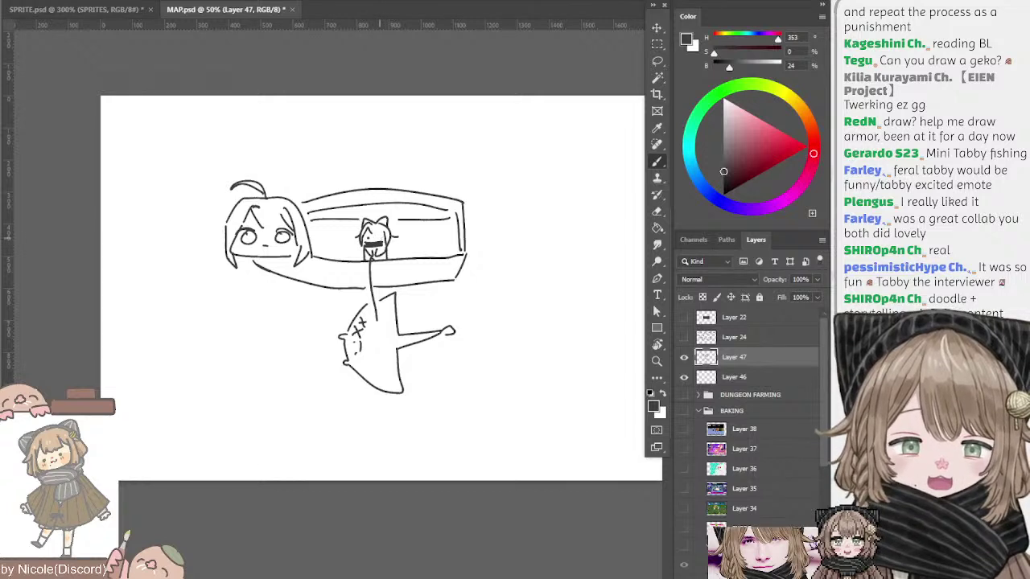
drag(371, 253, 358, 239)
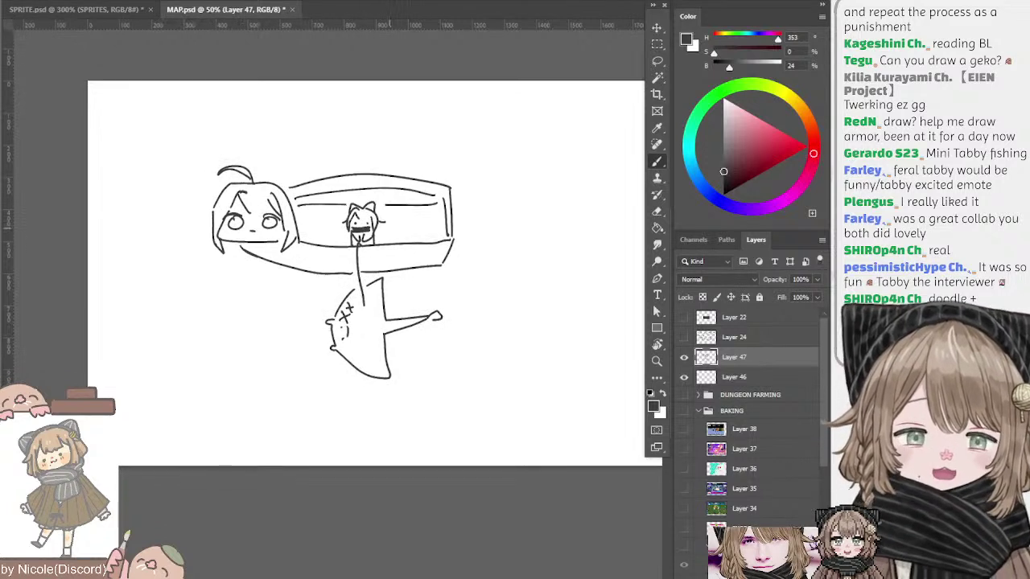
mouse_move(355, 318)
mouse_down()
mouse_move(328, 352)
mouse_move(391, 368)
mouse_move(394, 356)
mouse_up()
key(ctrl+z)
key(ctrl+z)
- Lasso the hanging figure and shift it slightly up and to the right so it overlaps the fishing line
key(l)
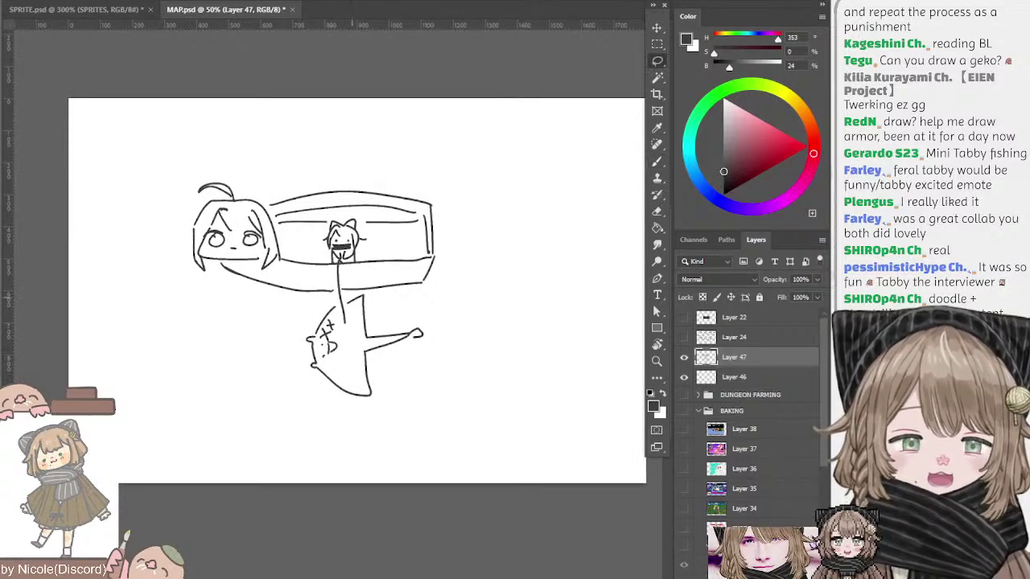
mouse_move(338, 302)
mouse_down()
mouse_move(391, 450)
mouse_move(439, 314)
mouse_move(362, 300)
mouse_up()
mouse_move(362, 299)
mouse_down()
mouse_move(382, 283)
mouse_move(376, 290)
mouse_up()
key(ctrl+d)
- Hand-letter "YIPPEEEE" rising diagonally beside the hanging figure
key(b)
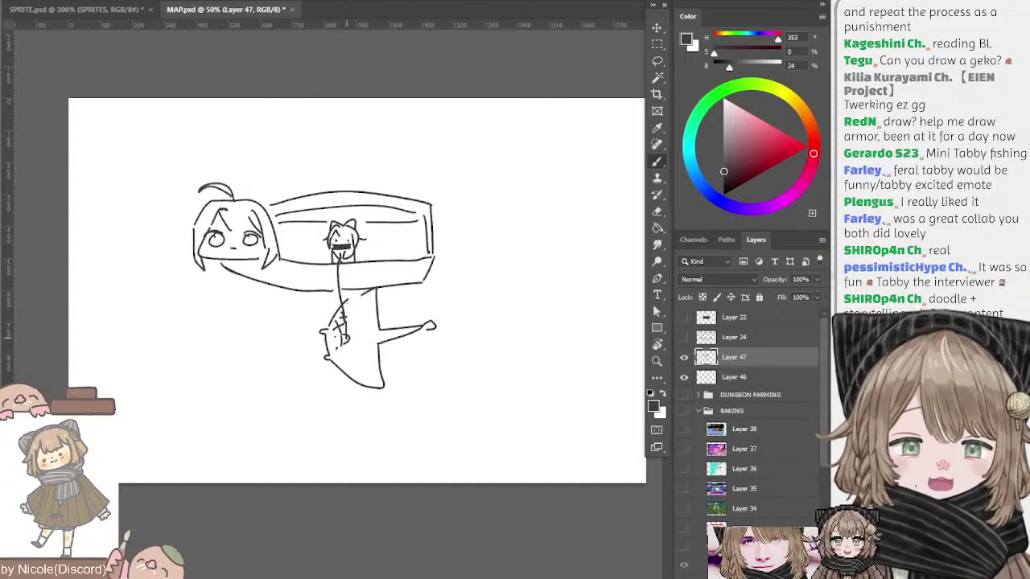
mouse_move(395, 352)
mouse_down()
mouse_move(406, 370)
mouse_move(417, 367)
mouse_up()
mouse_move(425, 368)
mouse_down()
mouse_move(432, 346)
mouse_move(427, 357)
mouse_up()
mouse_move(443, 359)
mouse_down()
mouse_move(444, 341)
mouse_move(444, 352)
mouse_move(489, 332)
mouse_up()
mouse_move(502, 323)
mouse_down()
mouse_move(498, 338)
mouse_move(510, 335)
mouse_up()
drag(497, 323, 509, 329)
drag(513, 317, 515, 330)
drag(515, 330, 523, 313)
drag(515, 324, 522, 320)
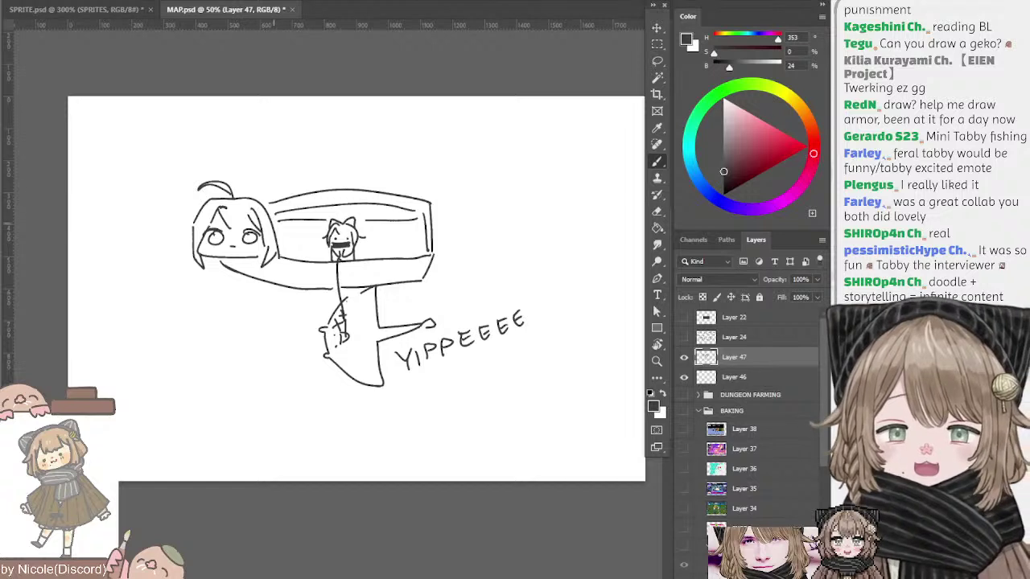
- Hand-letter "OH BUOY" above the large character's head and body
drag(271, 211, 301, 259)
key(ctrl+z)
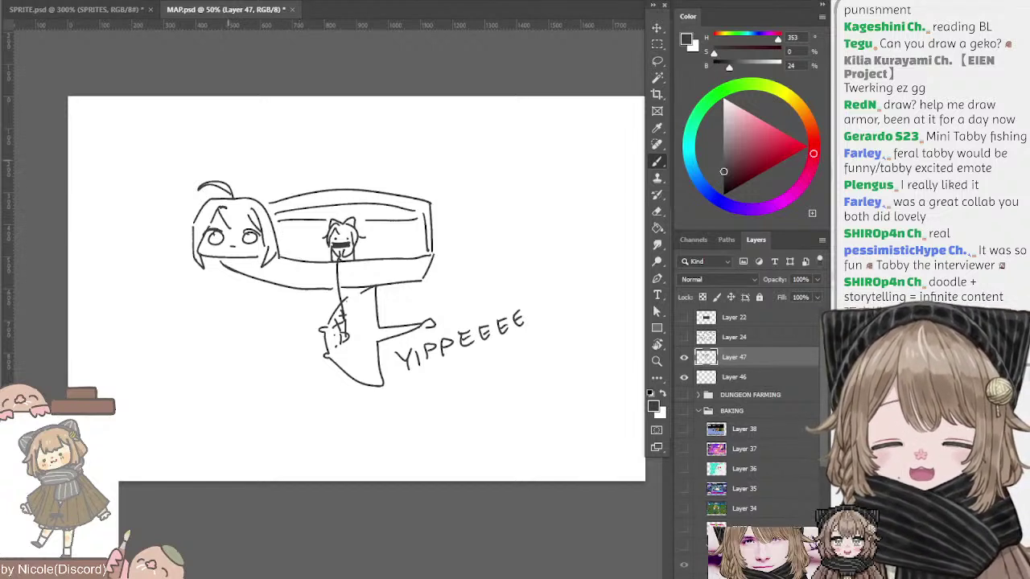
drag(265, 135, 228, 166)
key(ctrl+z)
mouse_move(242, 163)
mouse_down()
mouse_move(241, 178)
mouse_move(279, 172)
mouse_move(269, 176)
mouse_up()
drag(285, 162, 303, 162)
mouse_move(309, 159)
mouse_down()
mouse_move(316, 178)
mouse_move(331, 127)
mouse_move(354, 107)
mouse_move(304, 153)
mouse_move(334, 132)
mouse_up()
key(l)
key(ctrl+d)
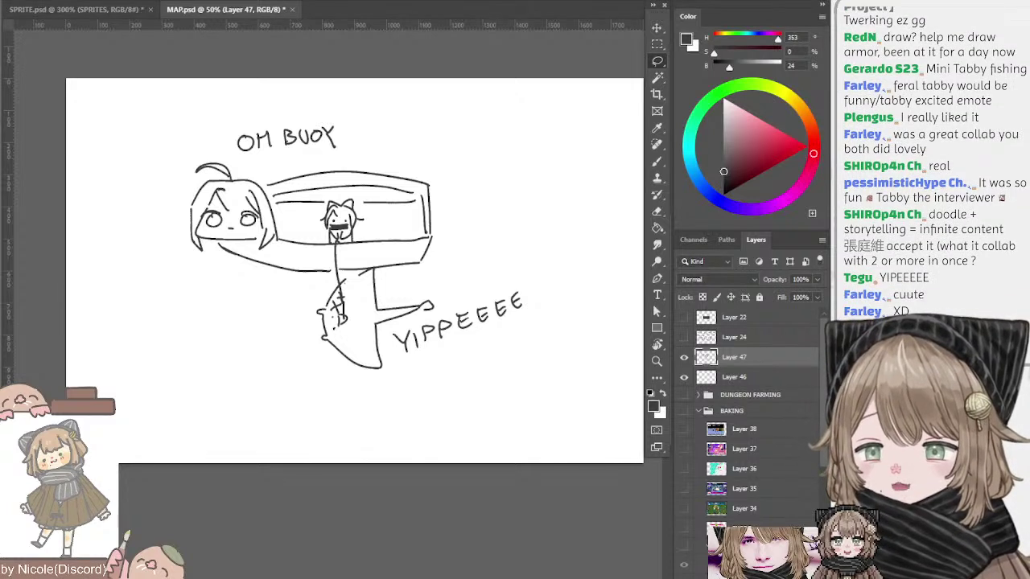
- Draw a round boulder and a peaked hill in the empty area below the large character's head
key(b)
mouse_move(163, 304)
mouse_down()
mouse_move(150, 315)
mouse_move(162, 305)
mouse_up()
key(ctrl+z)
mouse_move(140, 297)
mouse_down()
mouse_move(174, 295)
mouse_move(141, 297)
mouse_up()
mouse_move(201, 309)
mouse_down()
mouse_move(128, 396)
mouse_move(251, 346)
mouse_move(272, 375)
mouse_move(231, 328)
mouse_move(282, 388)
mouse_up()
key(ctrl+z)
key(ctrl+z)
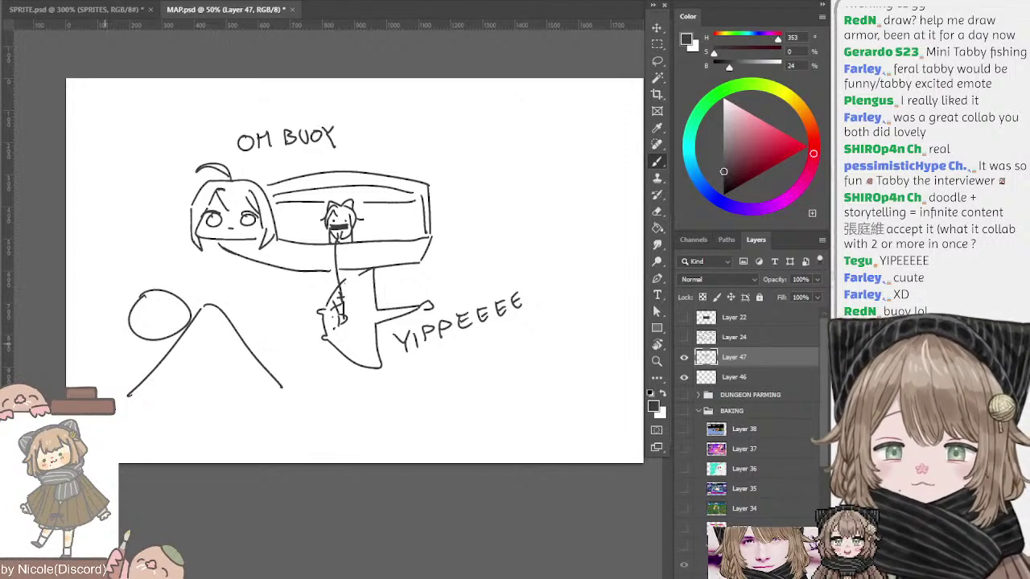
- Sketch a cat-eared head below the boulder and begin its body on the hill's left slope
mouse_move(102, 340)
mouse_down()
mouse_move(100, 351)
mouse_move(118, 330)
mouse_move(127, 352)
mouse_move(111, 367)
mouse_move(119, 371)
mouse_move(120, 331)
mouse_move(103, 359)
mouse_move(143, 351)
mouse_move(128, 383)
mouse_move(147, 372)
mouse_move(131, 390)
mouse_up()
key(ctrl+z)
key(ctrl+z)
key(ctrl+z)
key(ctrl+z)
key(ctrl+z)
drag(134, 387, 140, 382)
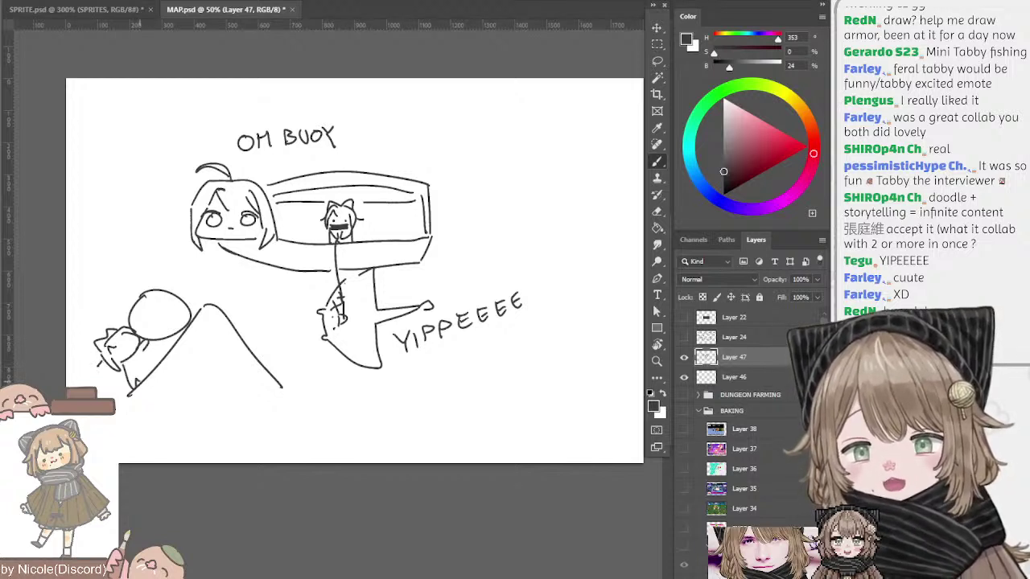
- Complete the boulder-pushing character with a determined face, scarf, arm and legs
key(e)
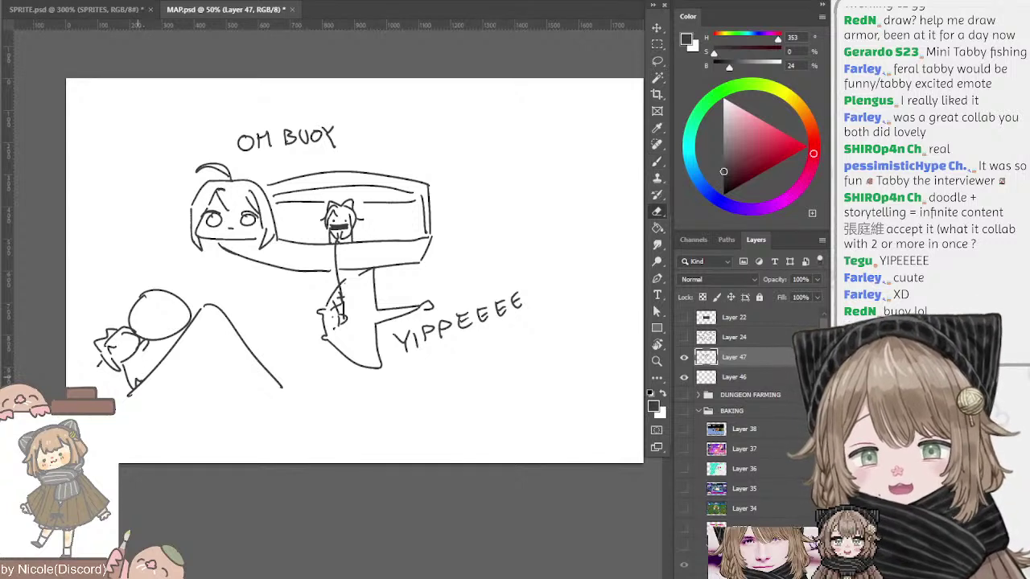
key(b)
key(ctrl+z)
mouse_move(137, 379)
mouse_down()
mouse_move(148, 364)
mouse_move(124, 351)
mouse_up()
key(ctrl+z)
key(ctrl+z)
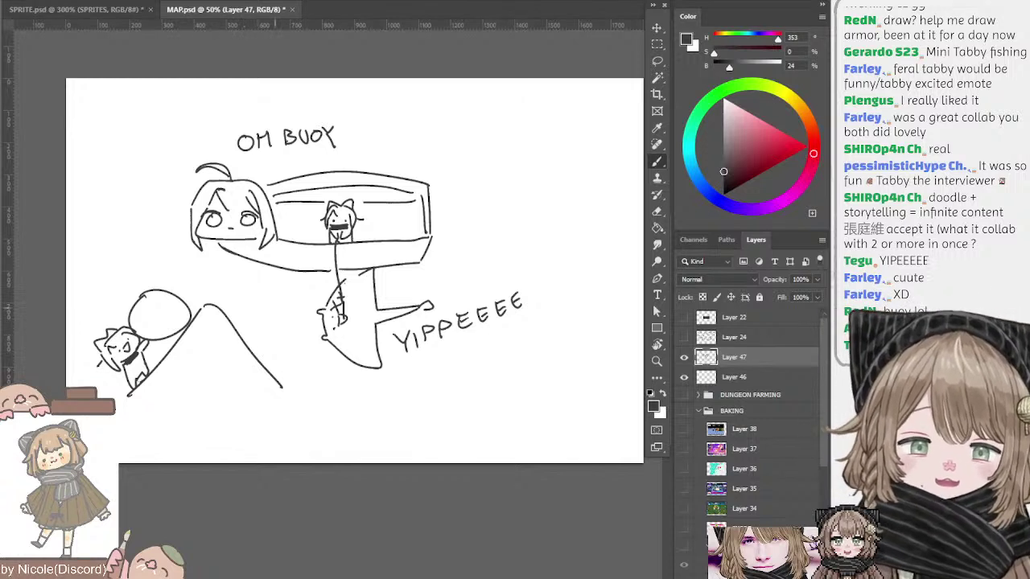
- Lasso the long-bodied character drawing with its lettering, move it aside and scale it down toward the canvas's upper right
key(l)
mouse_move(322, 372)
mouse_down()
mouse_move(221, 252)
mouse_move(507, 157)
mouse_move(278, 347)
mouse_move(202, 261)
mouse_up()
mouse_move(333, 255)
mouse_down()
mouse_move(489, 228)
mouse_move(471, 229)
mouse_up()
key(ctrl+z)
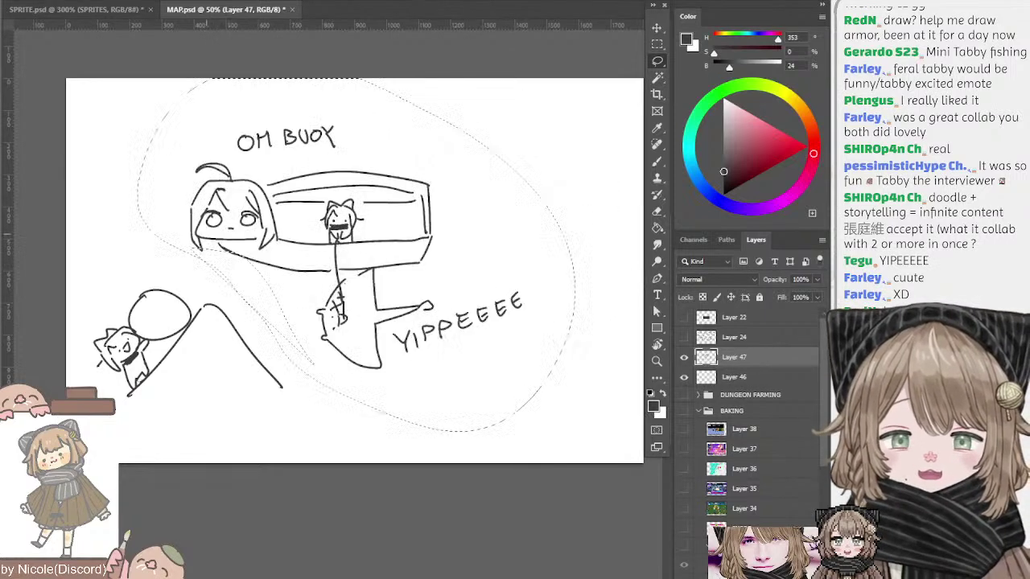
drag(165, 201, 336, 225)
mouse_move(276, 269)
mouse_down()
mouse_move(537, 263)
mouse_move(494, 249)
mouse_up()
drag(494, 248, 390, 245)
mouse_move(442, 187)
mouse_down()
mouse_move(418, 175)
mouse_move(345, 177)
mouse_up()
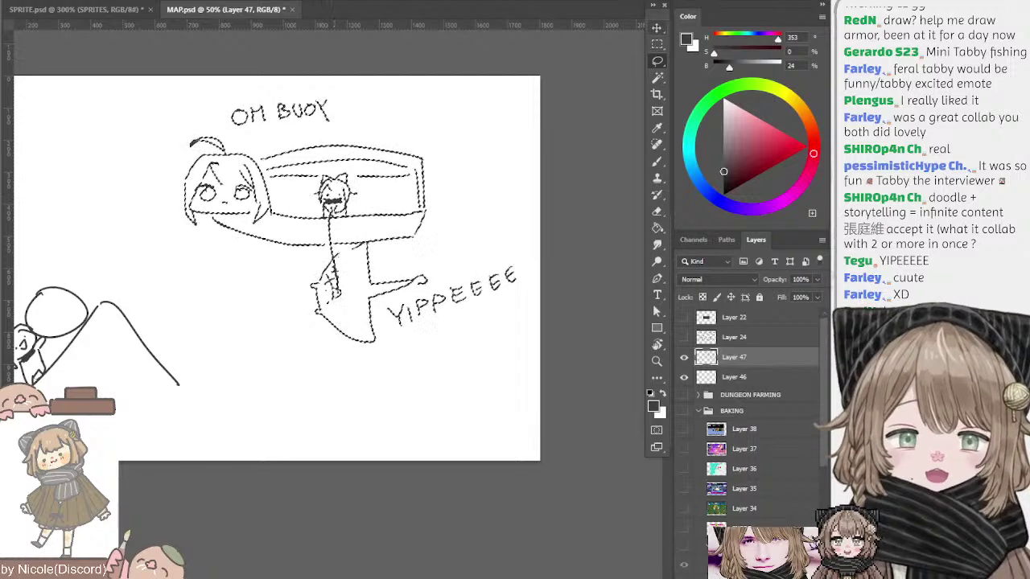
key(ctrl+t)
mouse_move(184, 342)
mouse_down()
mouse_move(294, 248)
mouse_move(296, 260)
mouse_up()
key(Return)
key(ctrl+d)
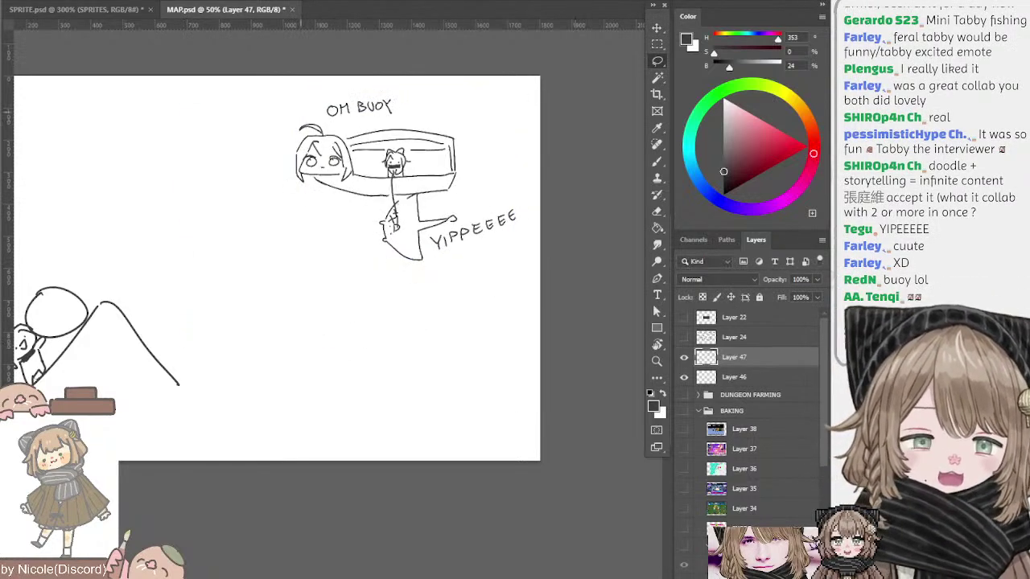
- Move the reduced drawing and its lettering closer to the canvas's upper-right corner
mouse_move(315, 76)
mouse_down()
mouse_move(470, 313)
mouse_move(537, 89)
mouse_up()
drag(423, 183, 443, 173)
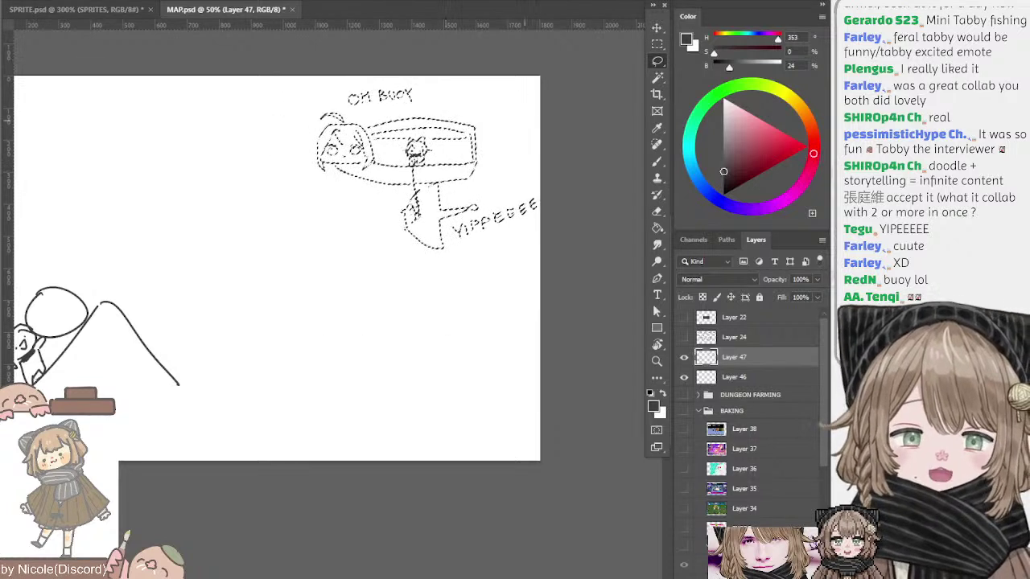
key(ctrl+d)
drag(259, 220, 361, 190)
key(b)
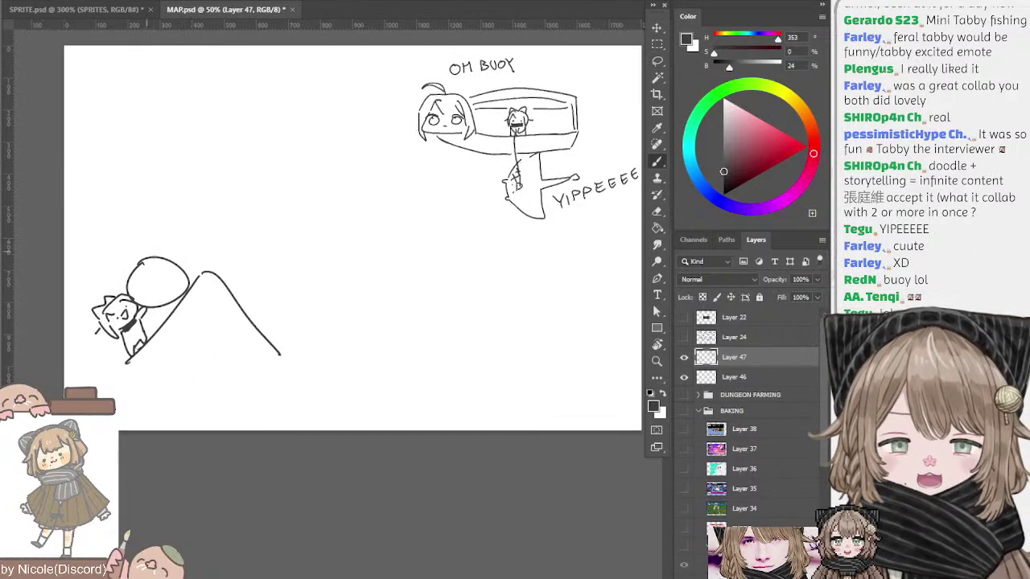
- Duplicate the boulder-pushing scene to the right of the original and erase the boulder from the copy
key(l)
mouse_move(145, 213)
mouse_down()
mouse_move(86, 370)
mouse_move(241, 230)
mouse_up()
mouse_move(204, 304)
mouse_down()
mouse_move(434, 315)
mouse_move(424, 328)
mouse_move(432, 296)
mouse_up()
key(ctrl+d)
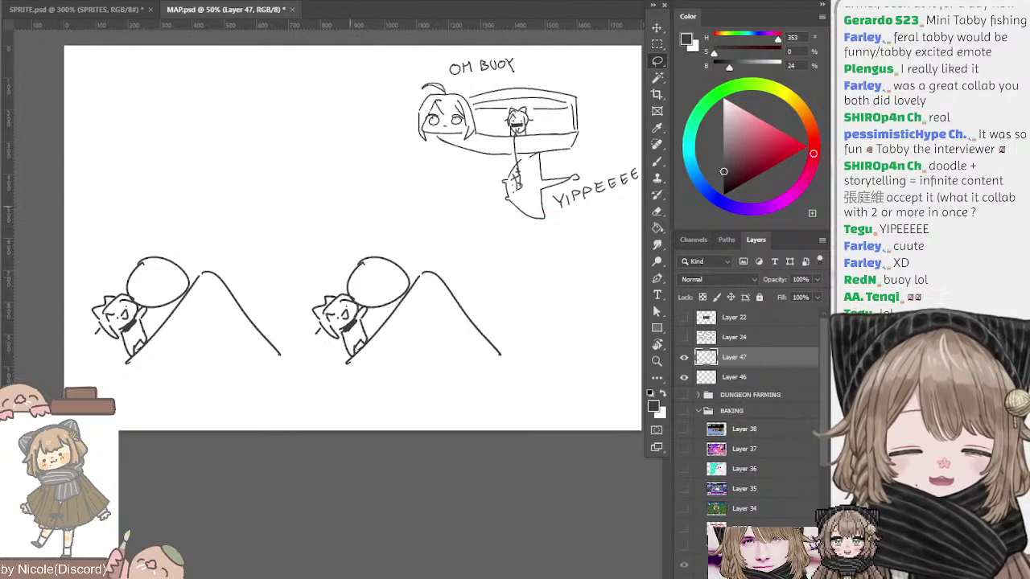
key(e)
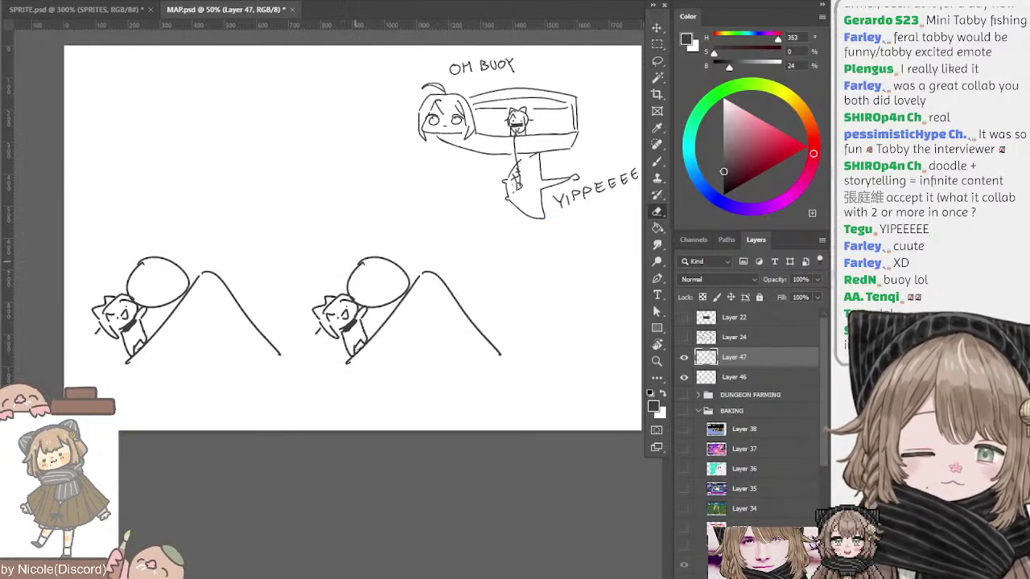
mouse_move(359, 259)
mouse_down()
mouse_move(346, 291)
mouse_move(385, 314)
mouse_move(396, 262)
mouse_move(409, 280)
mouse_move(388, 306)
mouse_move(400, 299)
mouse_up()
- Rotate the copied cat-eared character upright and place it on top of the second hill's peak
key(l)
mouse_move(344, 279)
mouse_down()
mouse_move(371, 330)
mouse_move(354, 354)
mouse_move(346, 280)
mouse_up()
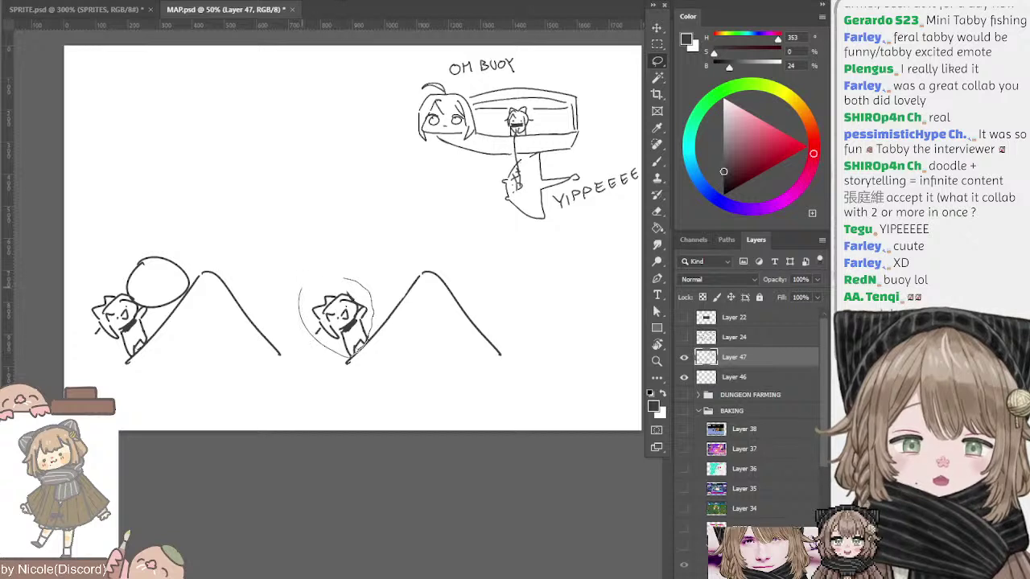
key(v)
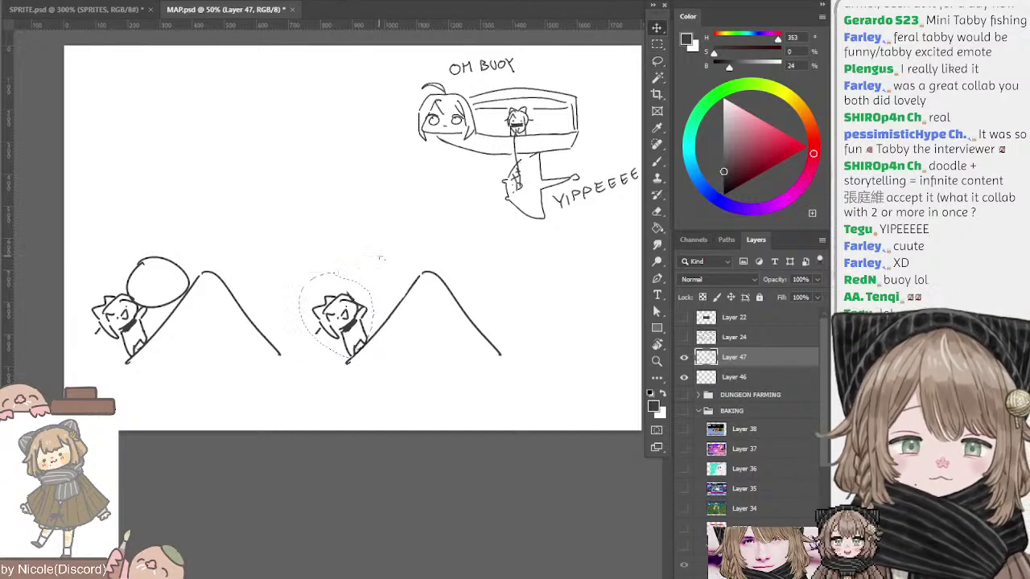
key(ctrl+t)
drag(378, 261, 424, 283)
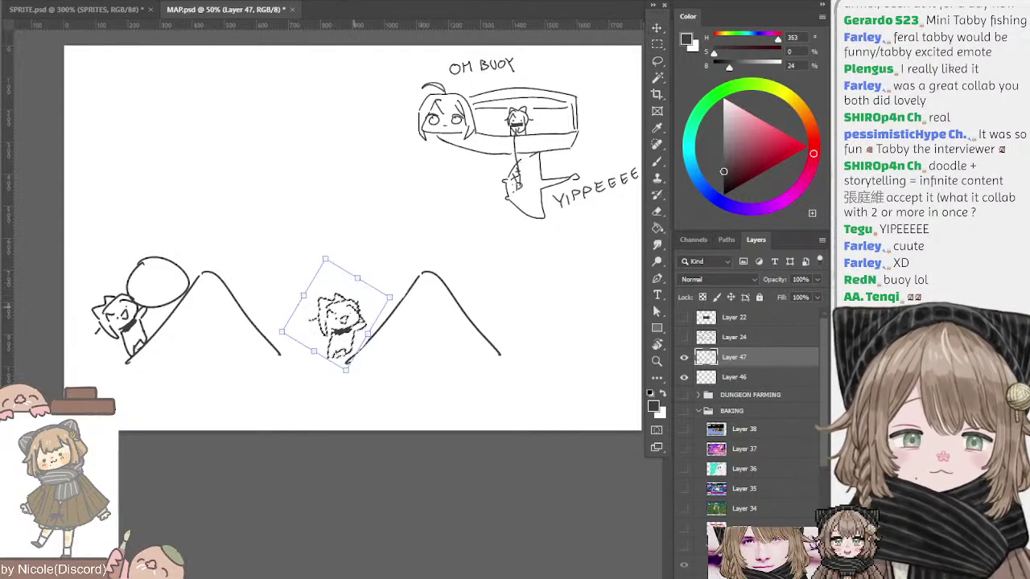
mouse_move(354, 309)
mouse_down()
mouse_move(417, 241)
mouse_move(398, 245)
mouse_move(423, 230)
mouse_up()
key(Return)
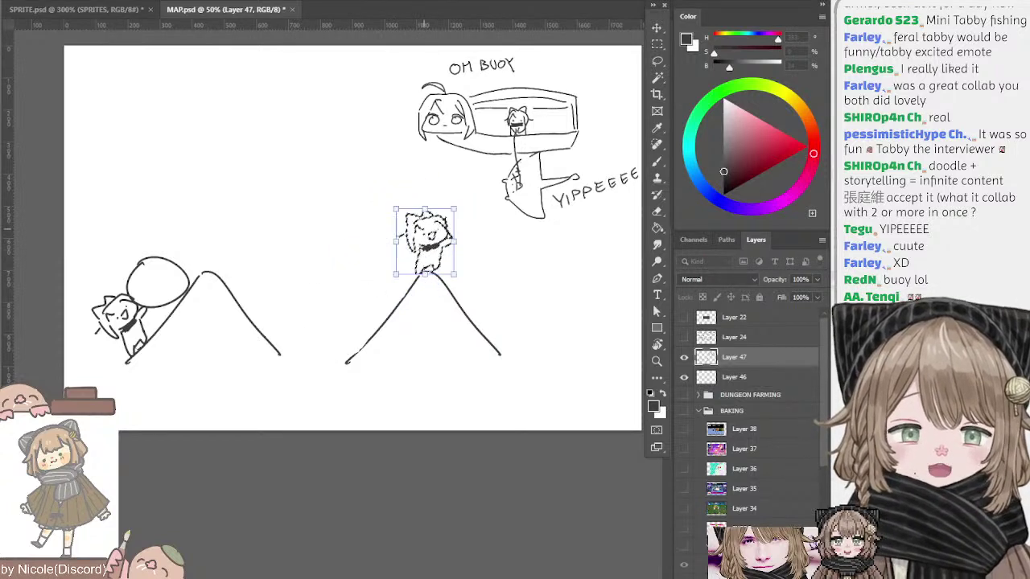
key(ctrl+d)
- Erase the raised arm of the character on the peak and restore the face outline there
key(e)
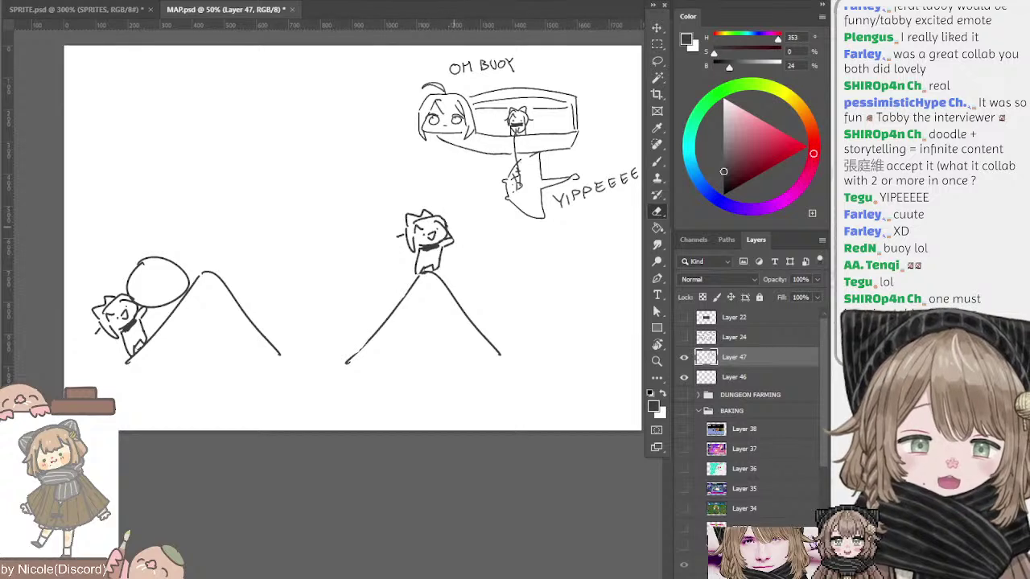
key(b)
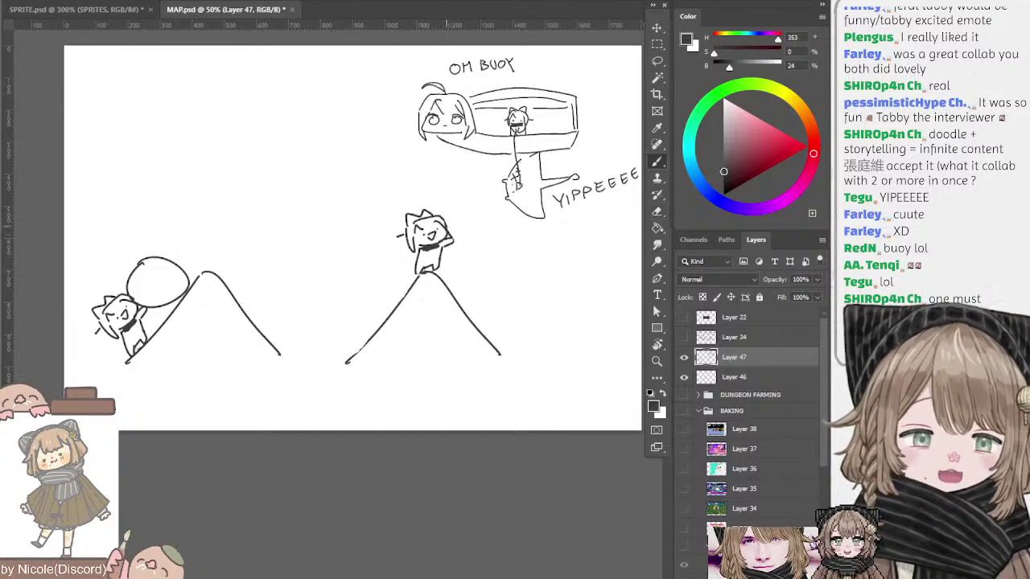
key(e)
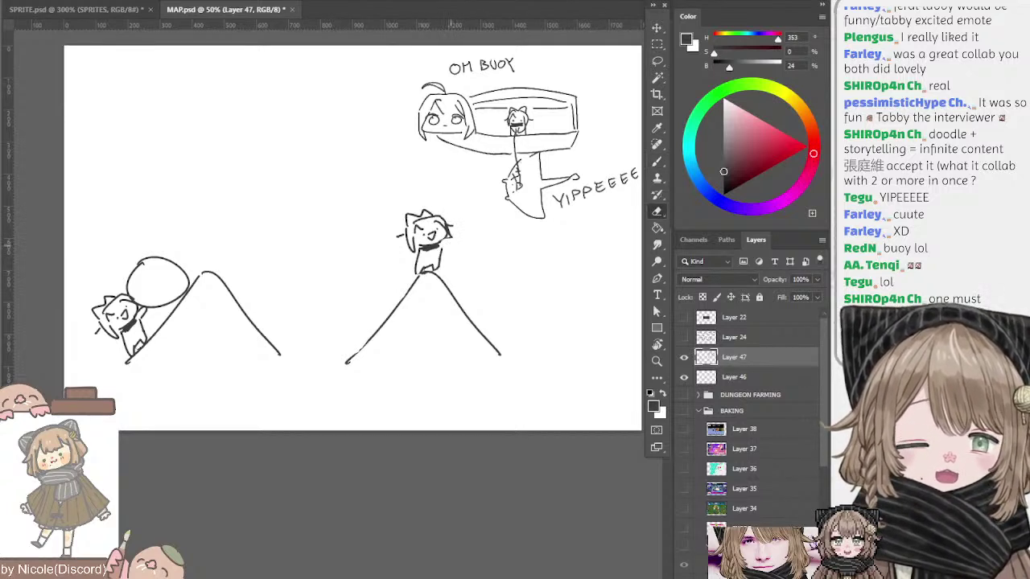
key(b)
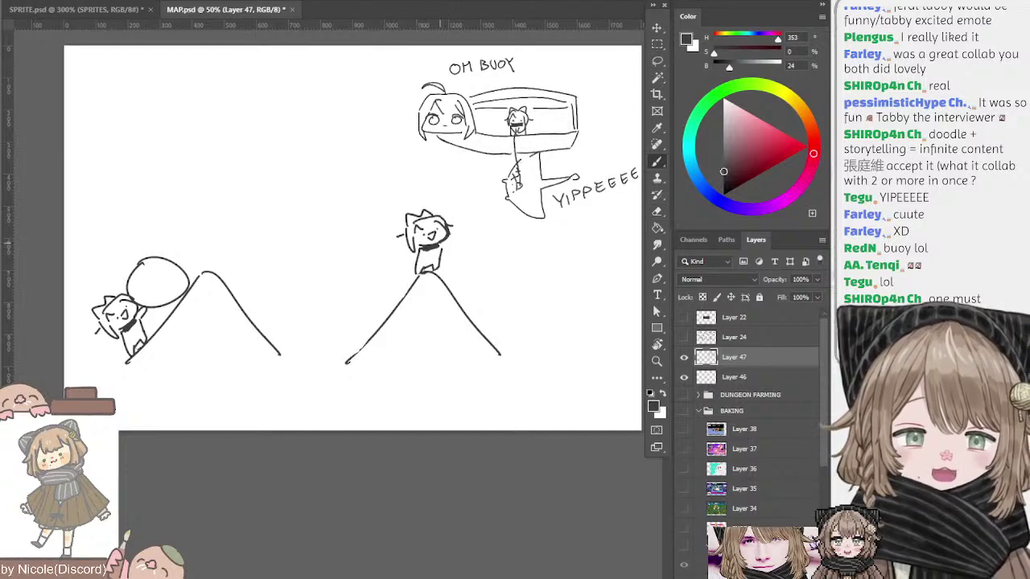
- Give the character on the peak new arms, one raised in a thumbs-up, and add coat details
mouse_move(442, 246)
mouse_down()
mouse_move(451, 257)
mouse_move(408, 264)
mouse_move(425, 263)
mouse_up()
key(ctrl+z)
key(ctrl+z)
key(ctrl+z)
key(ctrl+z)
key(ctrl+z)
drag(432, 251, 430, 267)
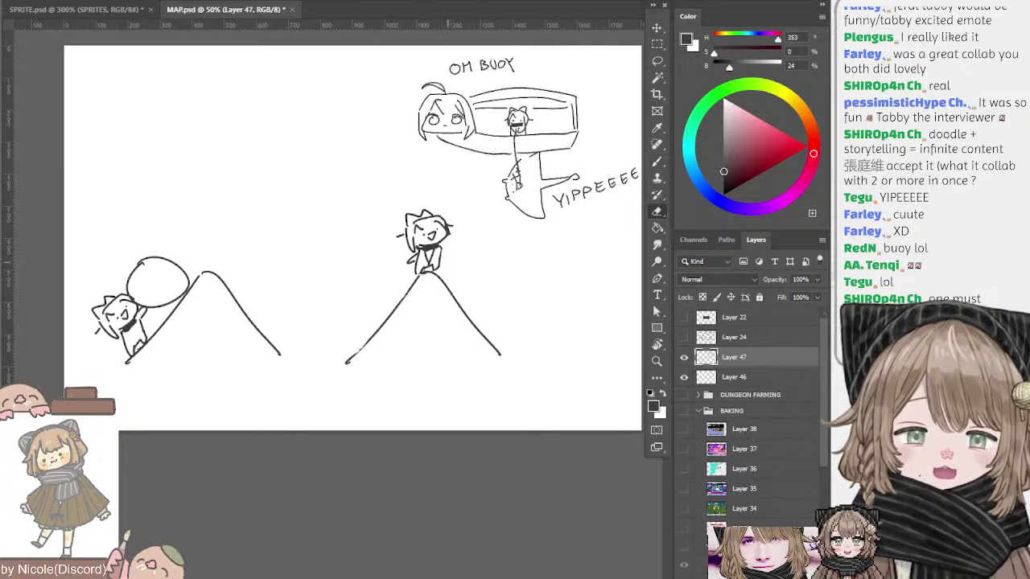
mouse_move(440, 254)
mouse_down()
mouse_move(455, 236)
mouse_move(464, 259)
mouse_move(444, 262)
mouse_up()
drag(441, 254, 444, 255)
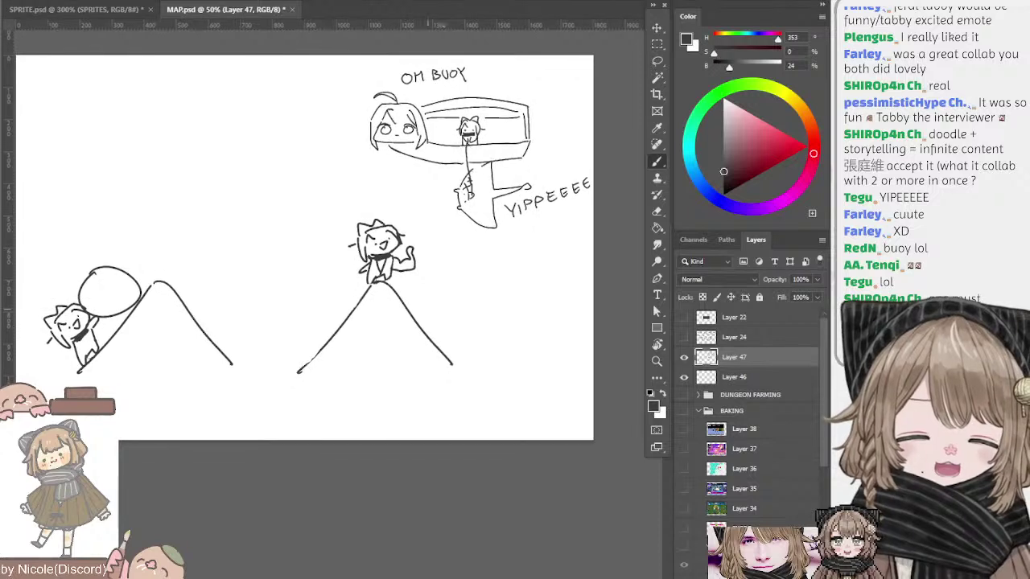
- Redraw the left slope of the second hill as one continuous line
mouse_move(371, 288)
mouse_down()
mouse_move(347, 290)
mouse_move(298, 373)
mouse_up()
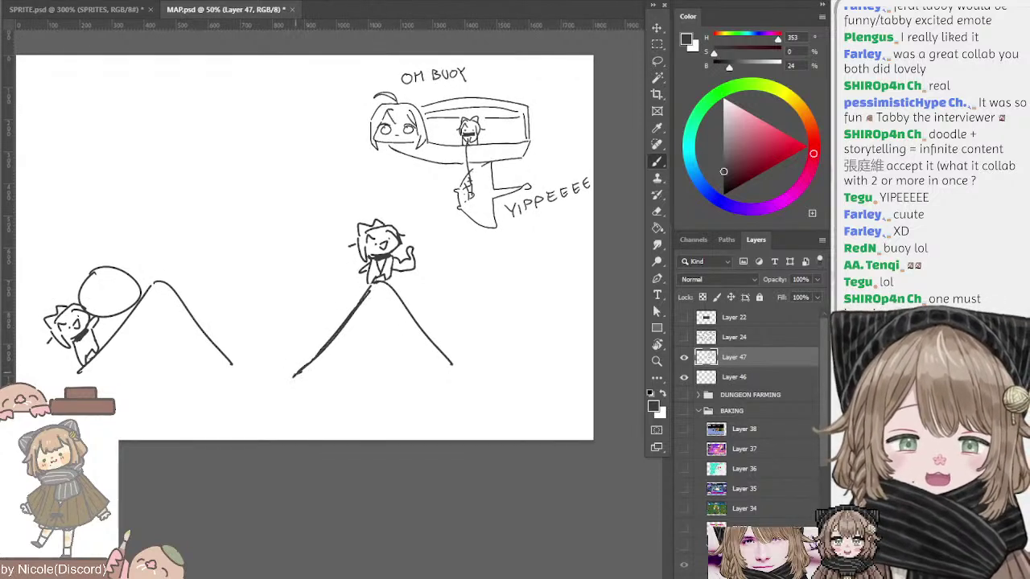
key(ctrl+z)
key(ctrl+z)
key(ctrl+z)
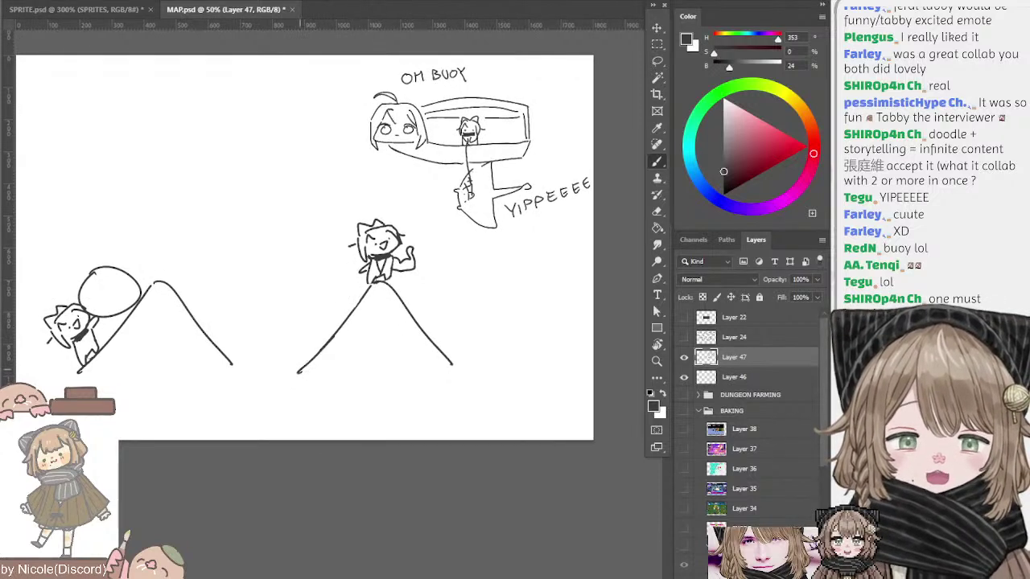
- Draw a looping trail bouncing down the right side of the second hill and ending in a round boulder
mouse_move(469, 323)
mouse_down()
mouse_move(502, 355)
mouse_move(470, 331)
mouse_up()
key(ctrl+z)
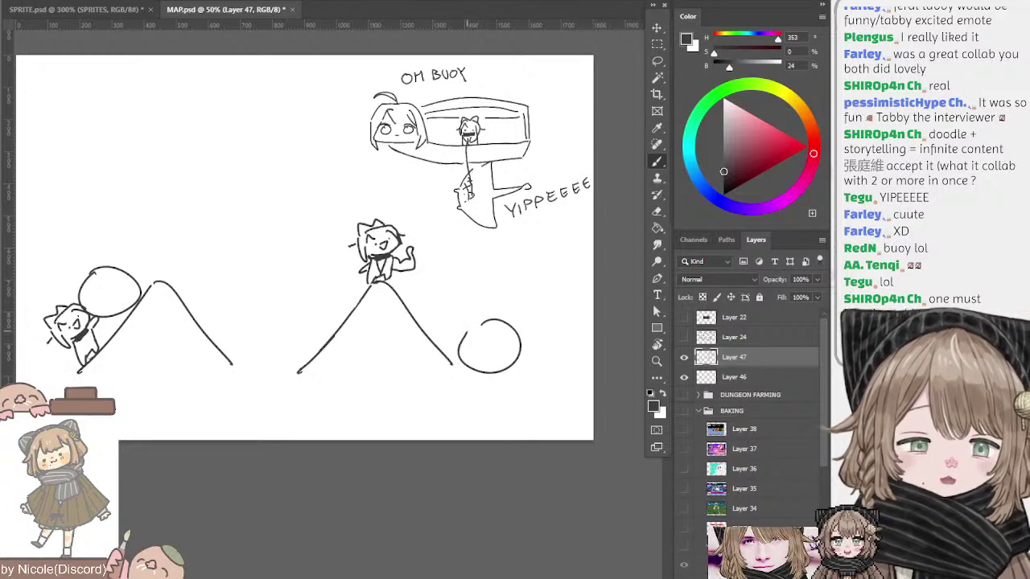
key(ctrl+z)
mouse_move(415, 285)
mouse_down()
mouse_move(437, 286)
mouse_move(487, 346)
mouse_move(513, 360)
mouse_up()
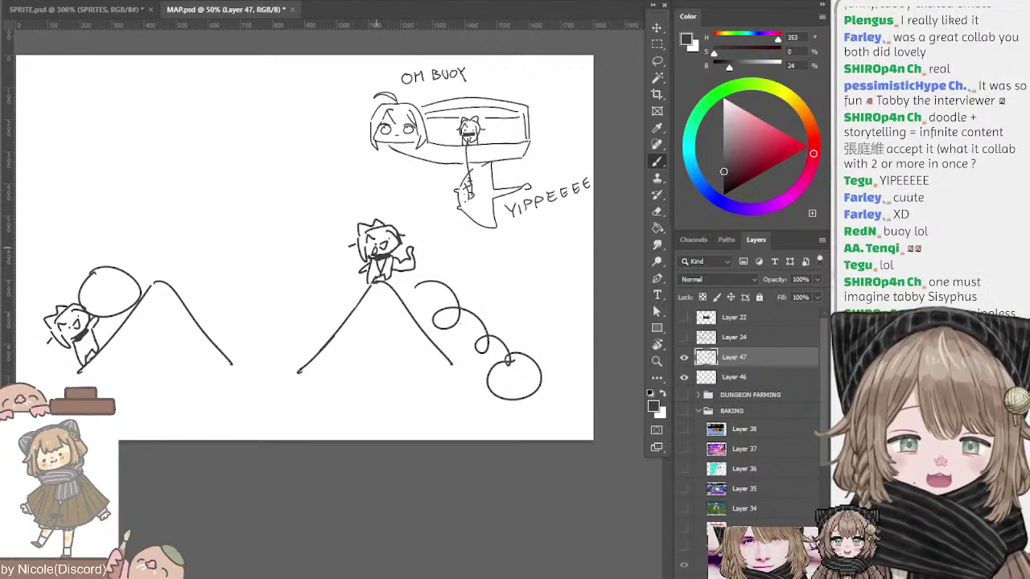
- Choose a light blue with hue 206, saturation 36% and brightness 84%, and draw a tear on the peak character's face
click(694, 173)
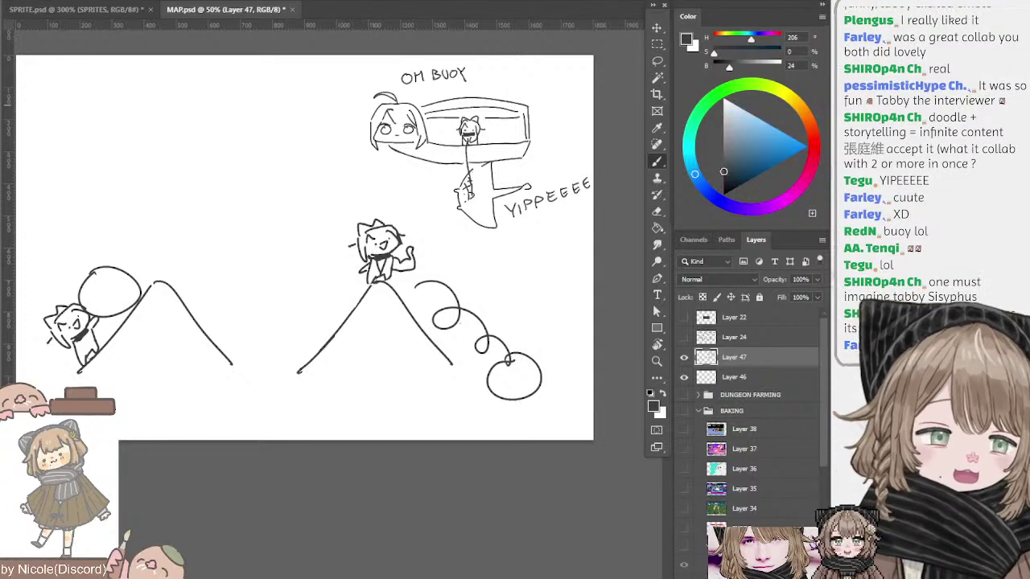
click(750, 126)
click(748, 127)
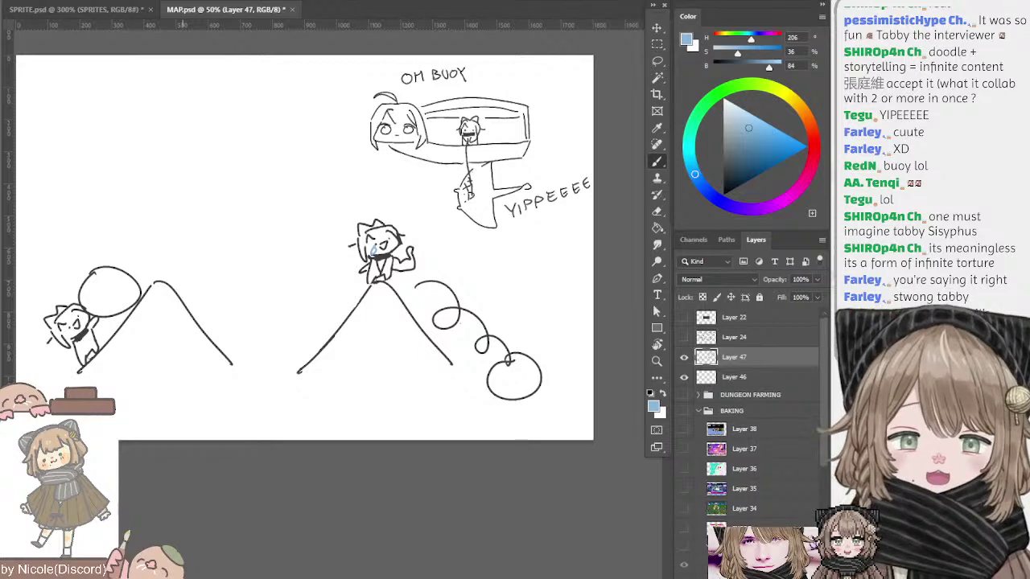
mouse_move(149, 142)
mouse_down()
mouse_move(191, 138)
mouse_move(180, 160)
mouse_move(298, 149)
mouse_up()
key(ctrl+z)
- Switch to a near-black colour and handwrite a two-word name in large letters in the blank area beside the boat doodle
click(723, 175)
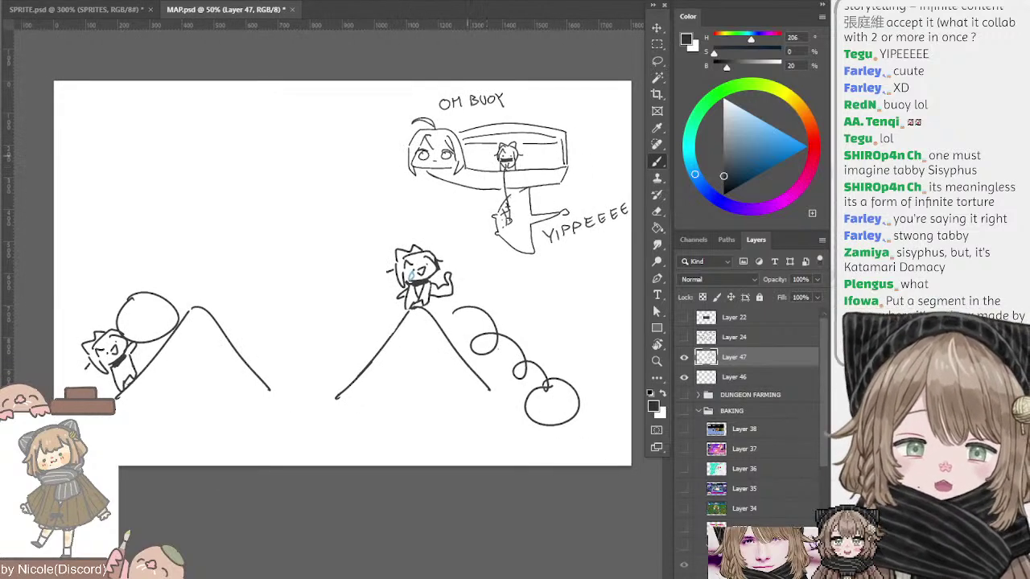
drag(465, 150, 481, 168)
mouse_move(106, 115)
mouse_down()
mouse_move(121, 133)
mouse_move(111, 150)
mouse_up()
key(ctrl+z)
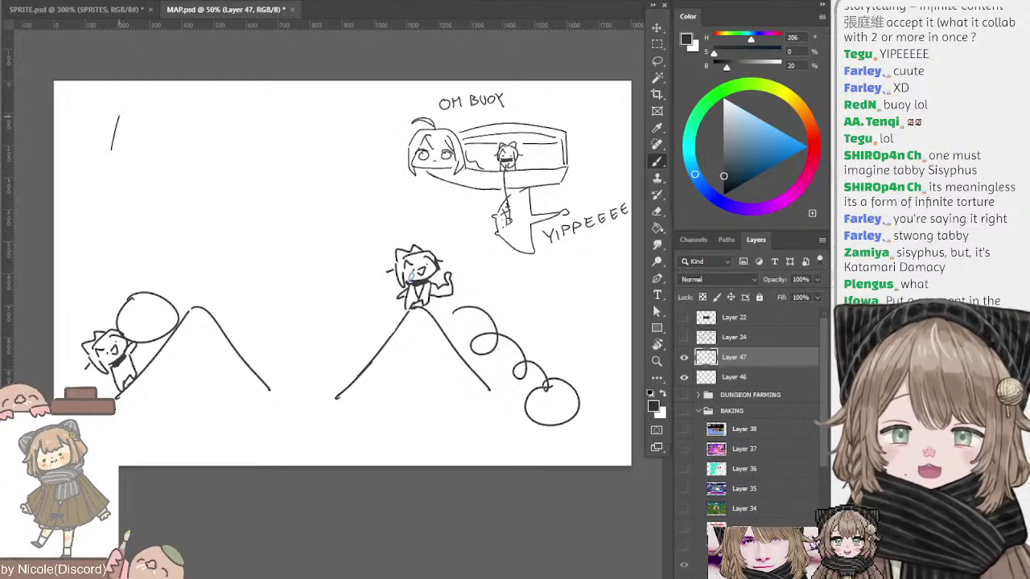
key(ctrl+z)
mouse_move(112, 113)
mouse_down()
mouse_move(110, 146)
mouse_move(124, 129)
mouse_move(135, 147)
mouse_move(173, 146)
mouse_up()
key(ctrl+z)
key(ctrl+z)
drag(222, 111, 234, 128)
mouse_move(246, 109)
mouse_down()
mouse_move(233, 147)
mouse_move(297, 145)
mouse_up()
mouse_move(310, 128)
mouse_down()
mouse_move(304, 143)
mouse_move(322, 143)
mouse_up()
mouse_move(336, 119)
mouse_down()
mouse_move(341, 171)
mouse_move(344, 147)
mouse_move(365, 146)
mouse_up()
key(ctrl+z)
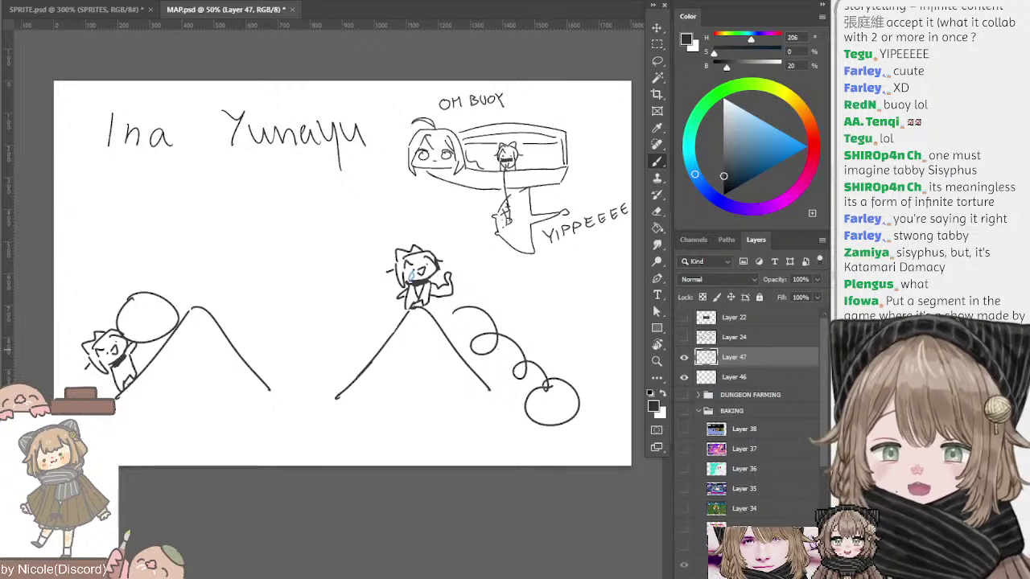
- Draw an arrow pointing at the peak character's raised arm and label it "gunz"
drag(481, 269, 463, 281)
key(ctrl+z)
key(ctrl+z)
mouse_move(468, 269)
mouse_down()
mouse_move(469, 286)
mouse_move(478, 279)
mouse_move(507, 293)
mouse_move(533, 288)
mouse_up()
drag(534, 288, 559, 285)
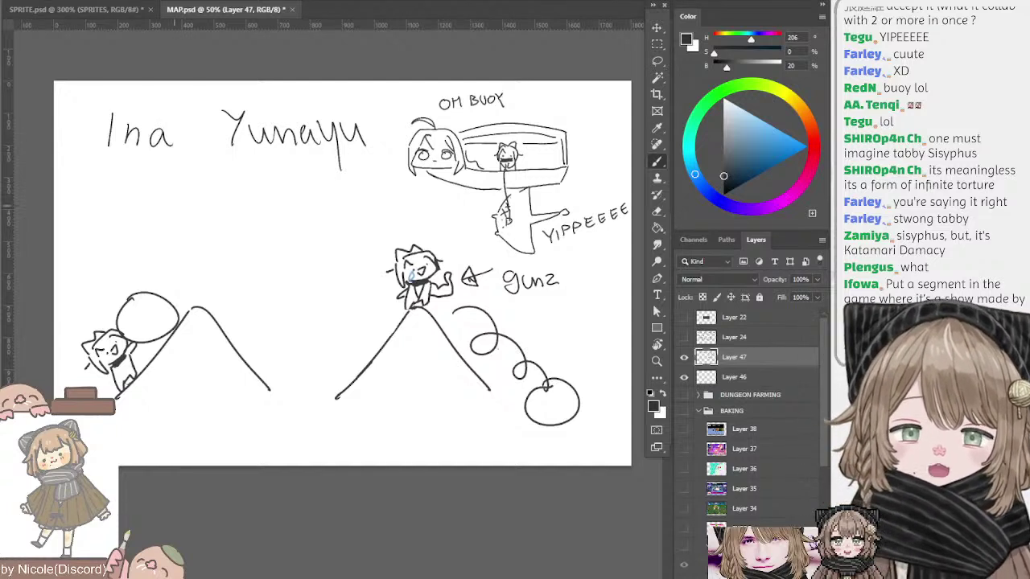
- Sketch a ball beneath the handwritten name, with small dots beside it and a looping arrow above them
mouse_move(190, 190)
mouse_down()
mouse_move(182, 216)
mouse_move(172, 193)
mouse_move(185, 176)
mouse_up()
key(ctrl+z)
key(ctrl+z)
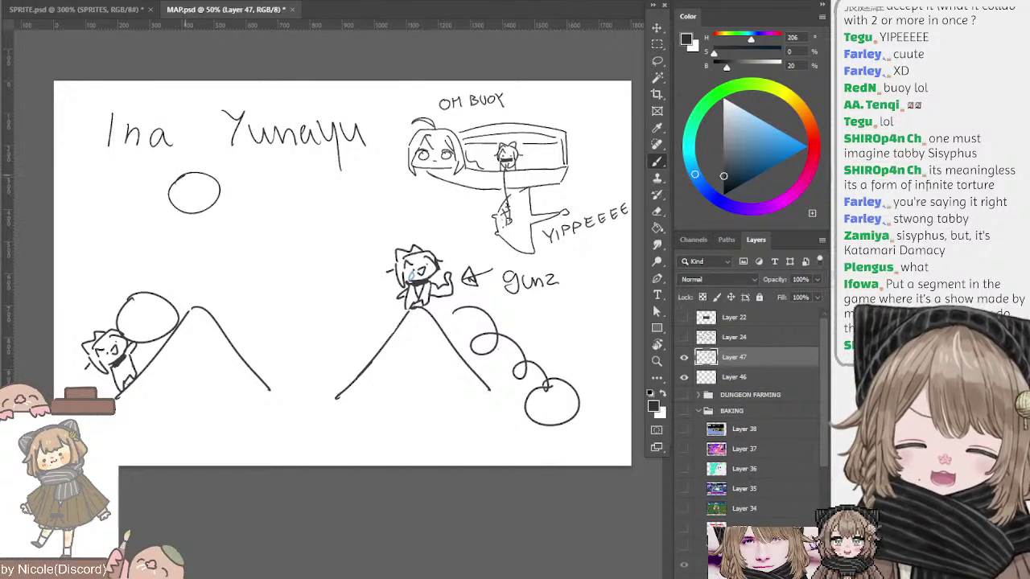
mouse_move(243, 199)
mouse_down()
mouse_move(274, 217)
mouse_move(276, 194)
mouse_move(307, 198)
mouse_up()
key(ctrl+z)
key(ctrl+z)
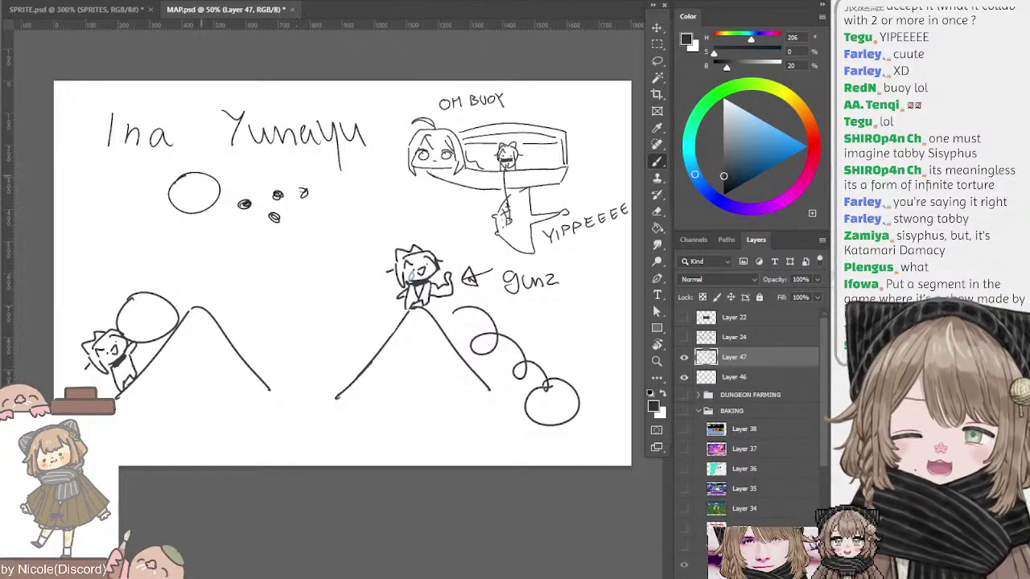
drag(216, 172, 288, 168)
key(ctrl+z)
key(ctrl+z)
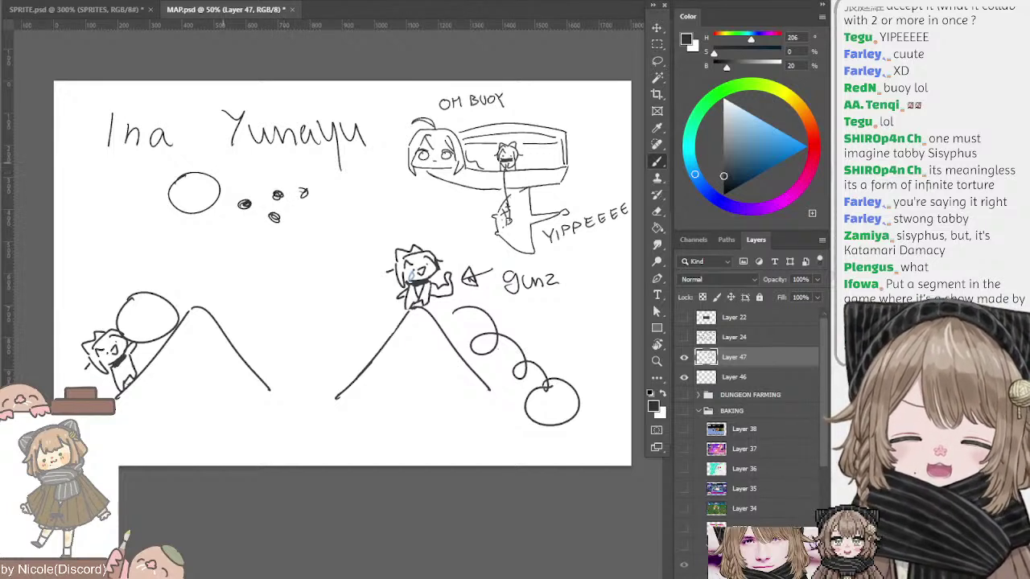
drag(218, 176, 306, 175)
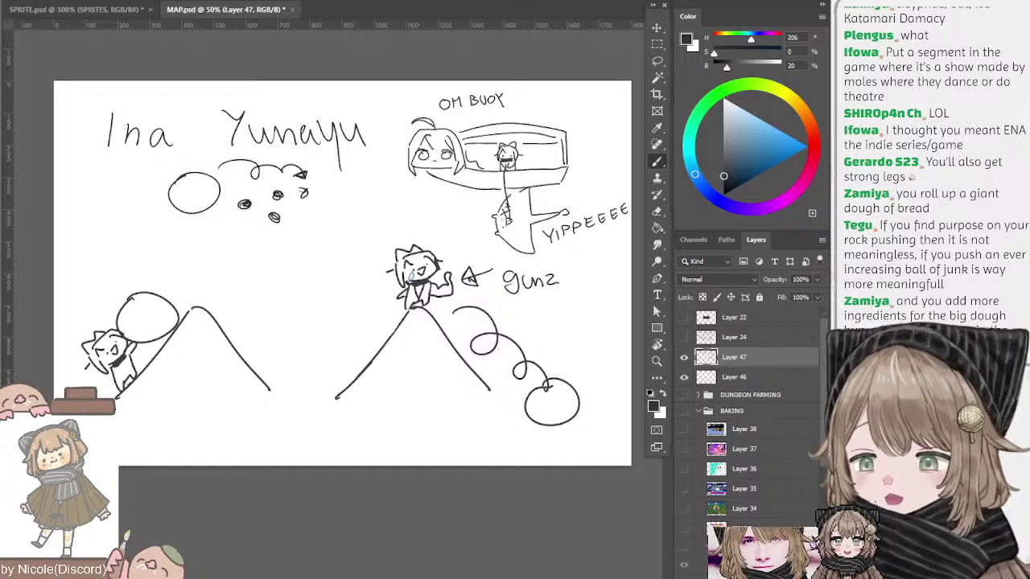
- Make Layer 46 active and sample the dark grey from the peak character's scarf as the brush colour
drag(388, 139, 363, 152)
drag(430, 185, 465, 186)
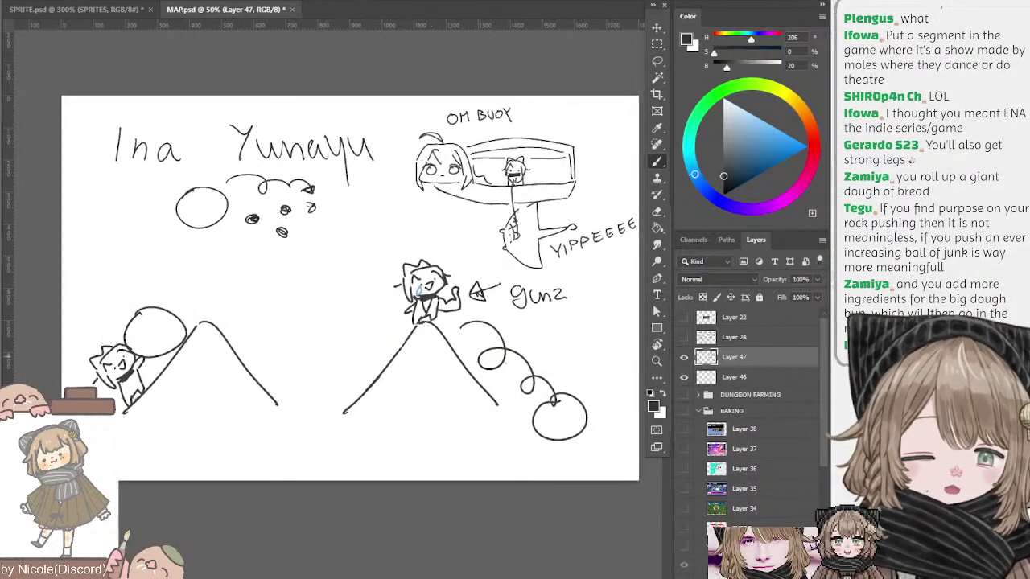
click(745, 377)
click(683, 377)
click(684, 378)
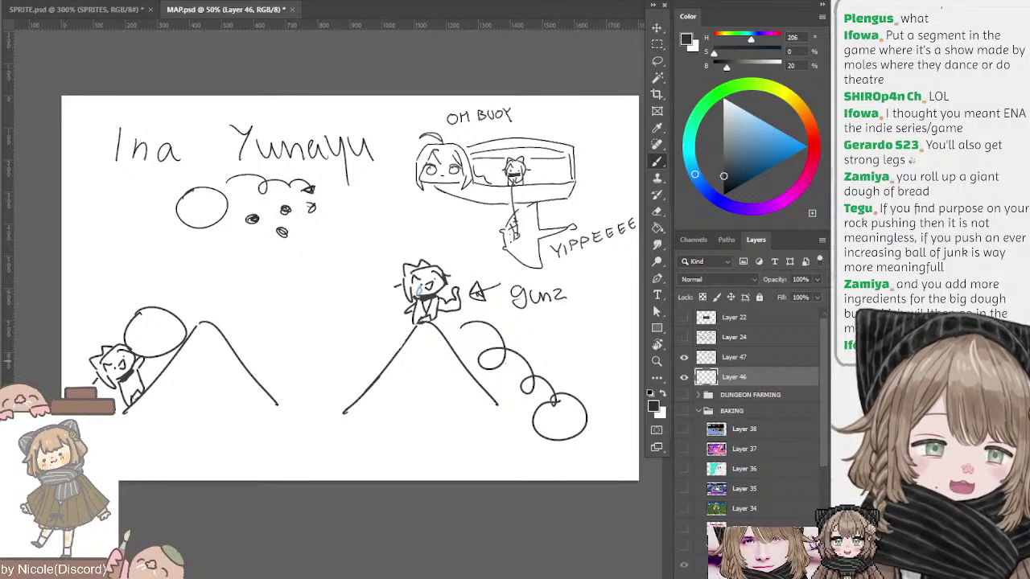
drag(748, 121, 742, 114)
click(811, 129)
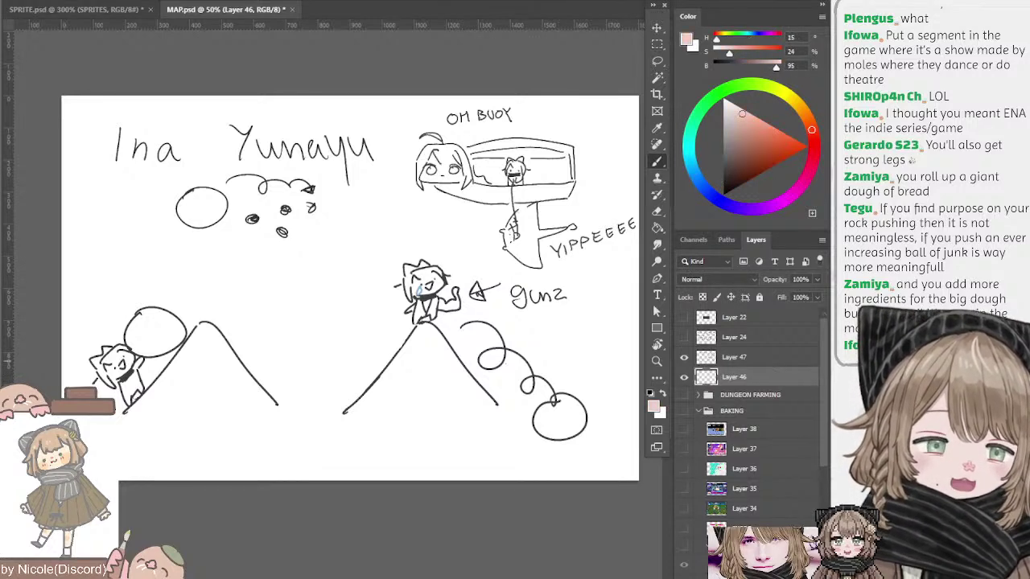
drag(812, 129, 814, 143)
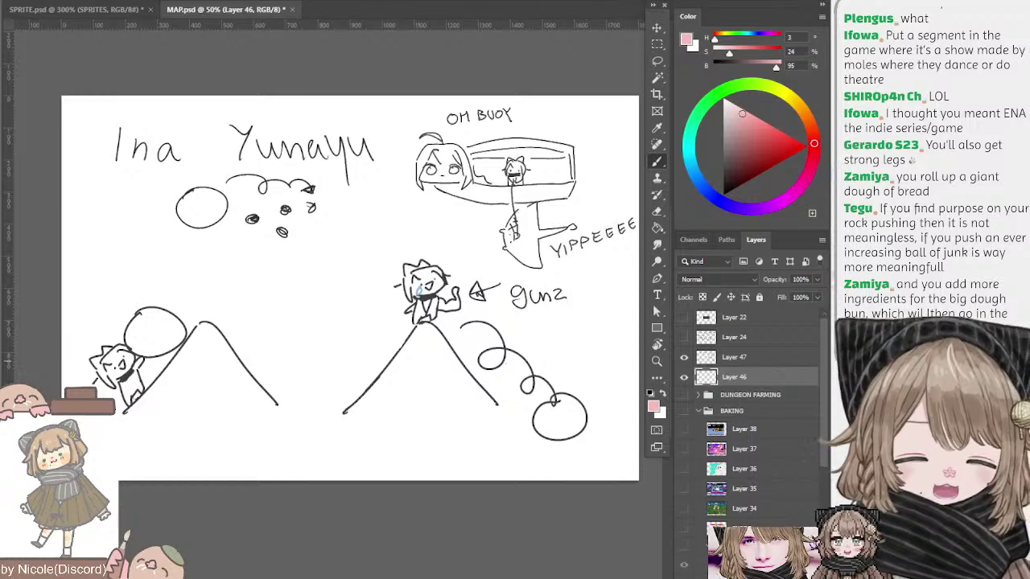
alt+click(431, 298)
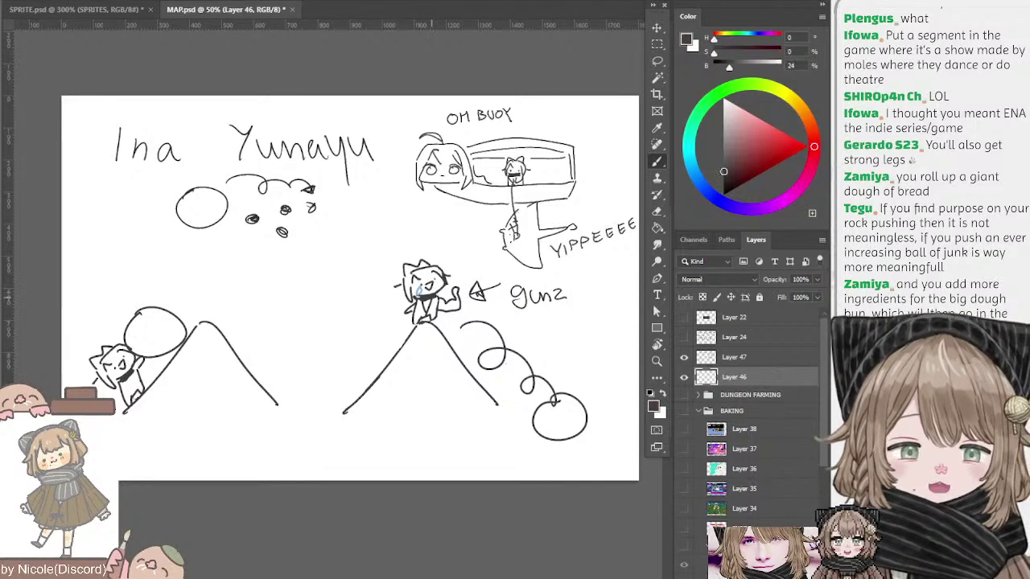
mouse_move(422, 256)
mouse_down()
mouse_move(436, 272)
mouse_move(429, 262)
mouse_up()
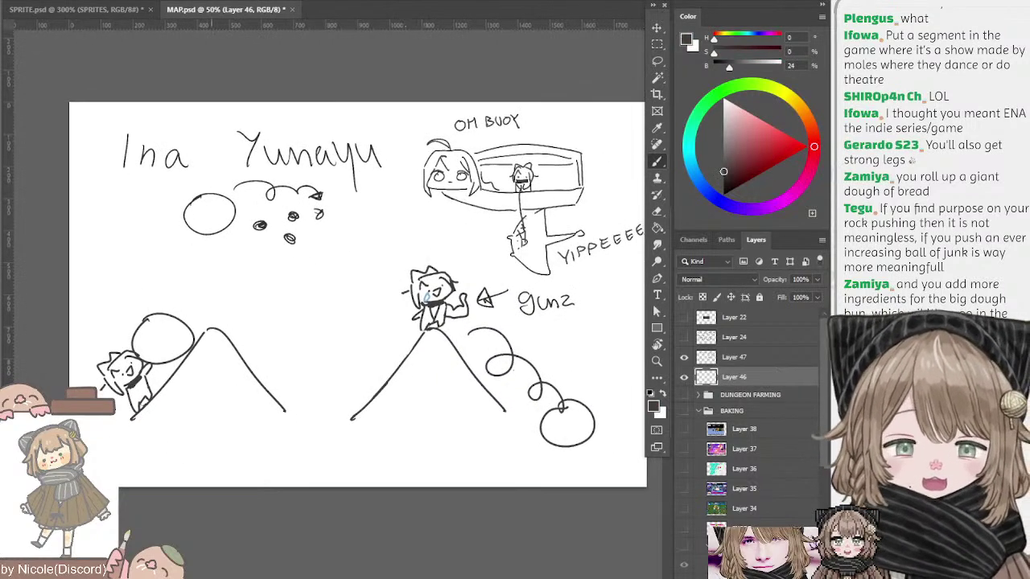
- Lasso the handwritten name and the ball-and-dots sketch on Layer 47 and delete them
mouse_move(244, 288)
mouse_down()
mouse_move(266, 352)
mouse_move(240, 357)
mouse_move(78, 232)
mouse_move(379, 288)
mouse_move(195, 330)
mouse_up()
key(l)
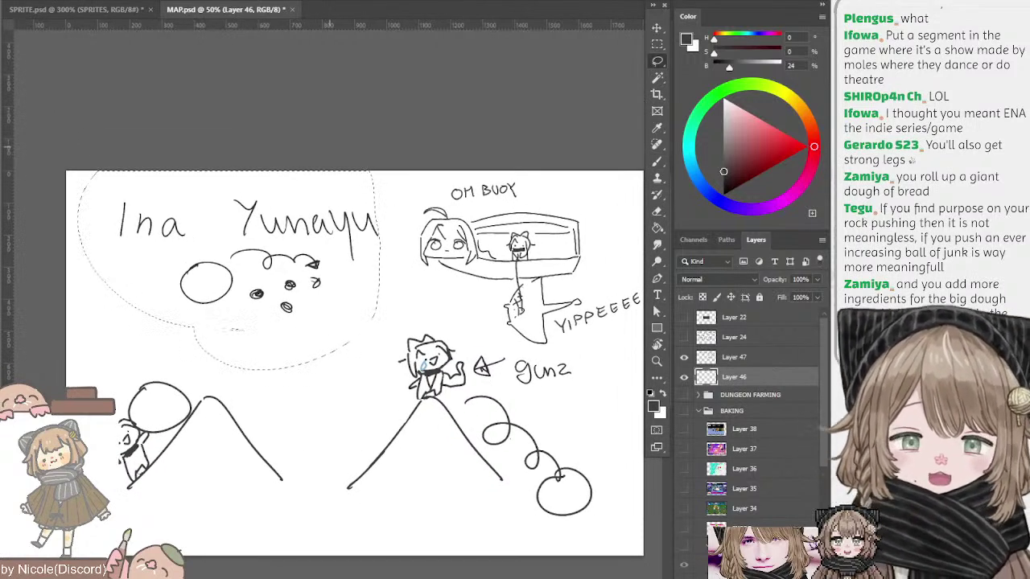
key(ctrl+d)
click(734, 357)
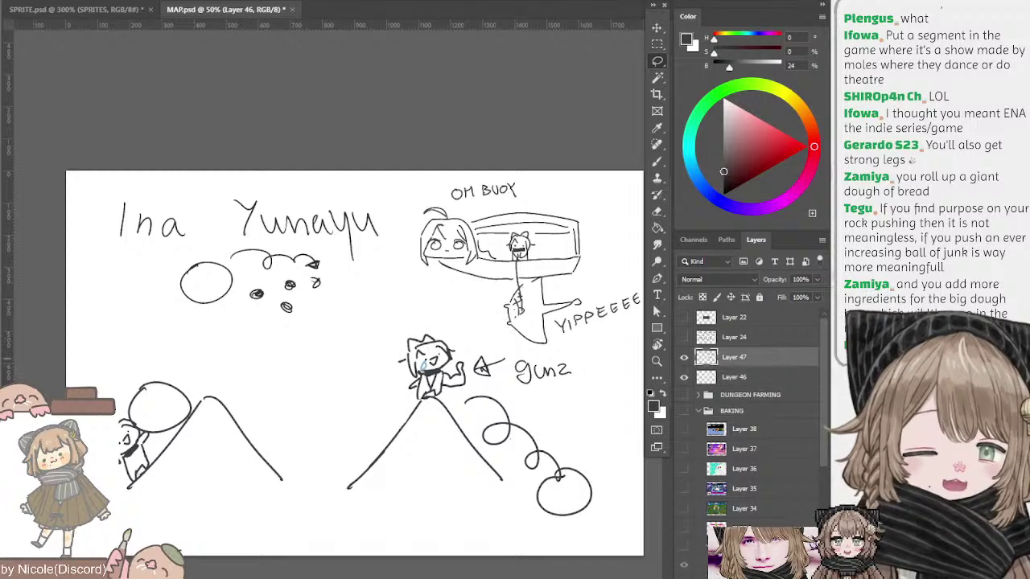
mouse_move(105, 175)
mouse_down()
mouse_move(360, 342)
mouse_move(406, 179)
mouse_up()
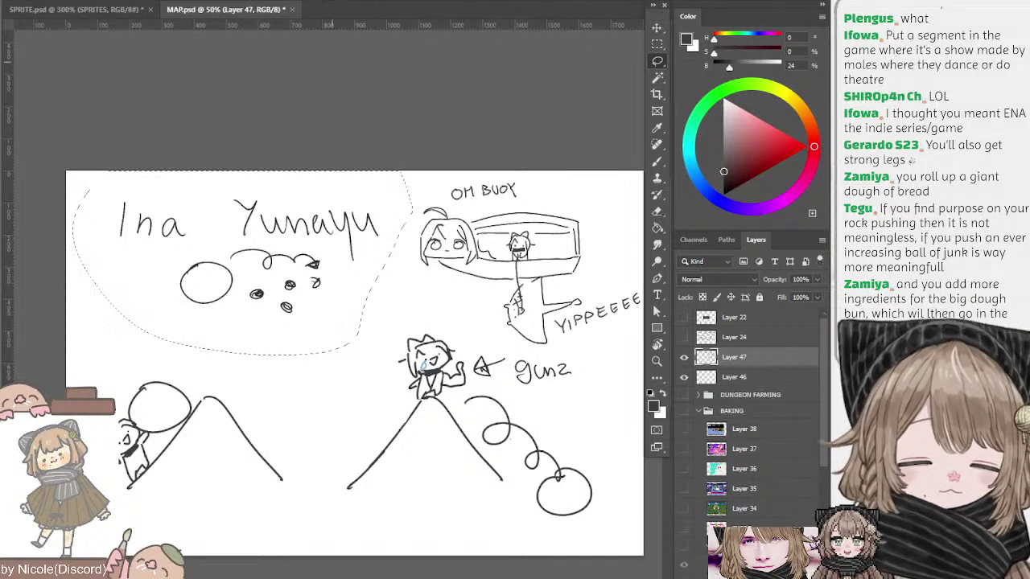
key(Delete)
key(ctrl+d)
- On Layer 46, handwrite "Thank" with the brush in the space between the two hills
click(735, 377)
key(b)
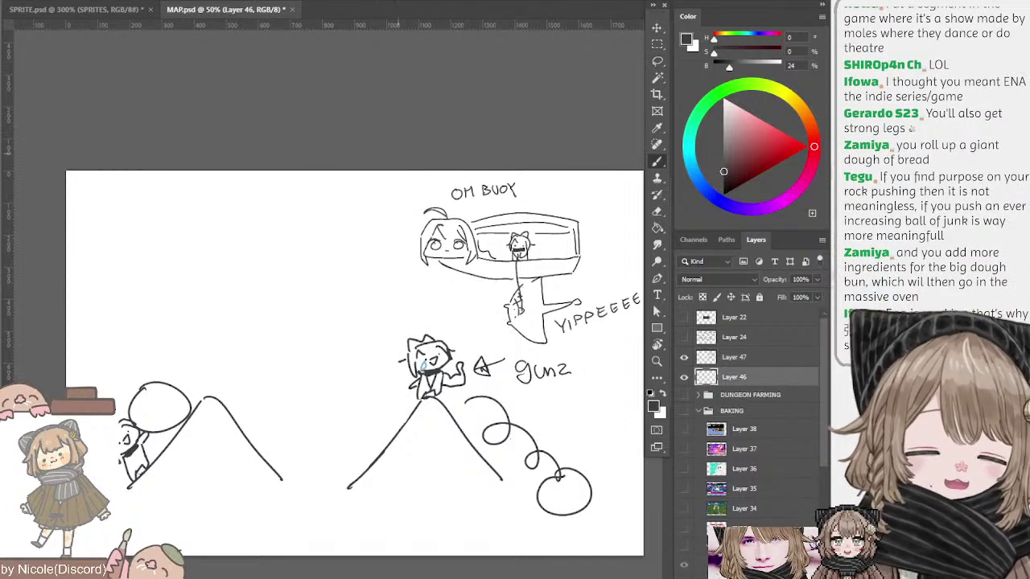
mouse_move(120, 193)
mouse_down()
mouse_move(146, 187)
mouse_move(143, 147)
mouse_move(68, 52)
mouse_up()
key(ctrl+plus)
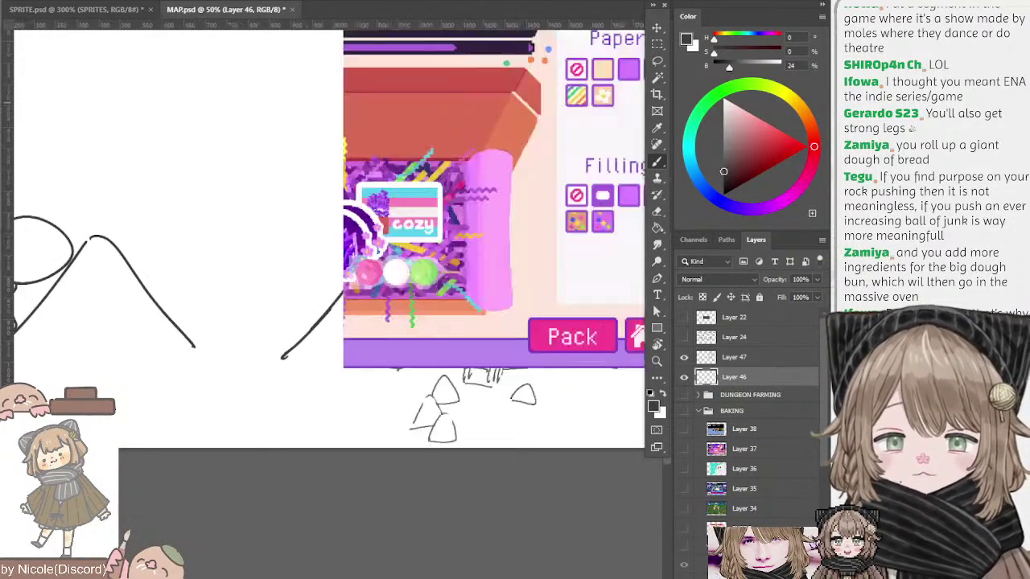
mouse_move(201, 147)
mouse_down()
mouse_move(358, 167)
mouse_move(320, 233)
mouse_move(338, 234)
mouse_up()
mouse_move(322, 235)
mouse_down()
mouse_move(323, 280)
mouse_move(343, 273)
mouse_up()
mouse_move(343, 256)
mouse_down()
mouse_move(376, 266)
mouse_move(396, 245)
mouse_move(398, 268)
mouse_up()
mouse_move(407, 226)
mouse_down()
mouse_move(405, 261)
mouse_move(431, 260)
mouse_up()
- Handwrite "you for" on a second line below "Thank"
mouse_move(297, 291)
mouse_down()
mouse_move(302, 315)
mouse_move(310, 307)
mouse_move(307, 343)
mouse_up()
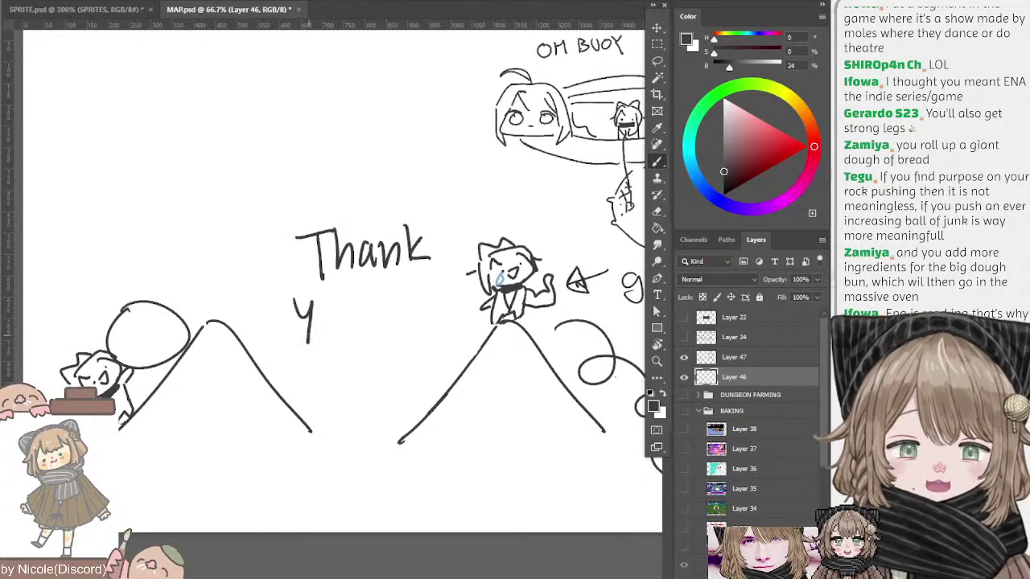
drag(329, 302, 328, 304)
mouse_move(339, 302)
mouse_down()
mouse_move(363, 324)
mouse_move(401, 292)
mouse_move(390, 331)
mouse_up()
drag(379, 306, 408, 298)
drag(422, 293, 431, 291)
- Handwrite "watching!" on a third line to finish the message
mouse_move(303, 354)
mouse_down()
mouse_move(312, 381)
mouse_move(334, 358)
mouse_move(362, 377)
mouse_up()
drag(362, 338, 364, 375)
drag(352, 358, 378, 356)
drag(402, 357, 401, 371)
drag(399, 334, 395, 373)
mouse_move(397, 360)
mouse_down()
mouse_move(413, 371)
mouse_move(420, 363)
mouse_up()
mouse_move(415, 330)
mouse_down()
mouse_move(447, 358)
mouse_move(451, 380)
mouse_up()
key(ctrl+z)
mouse_move(462, 332)
mouse_down()
mouse_move(461, 341)
mouse_move(473, 316)
mouse_move(356, 305)
mouse_up()
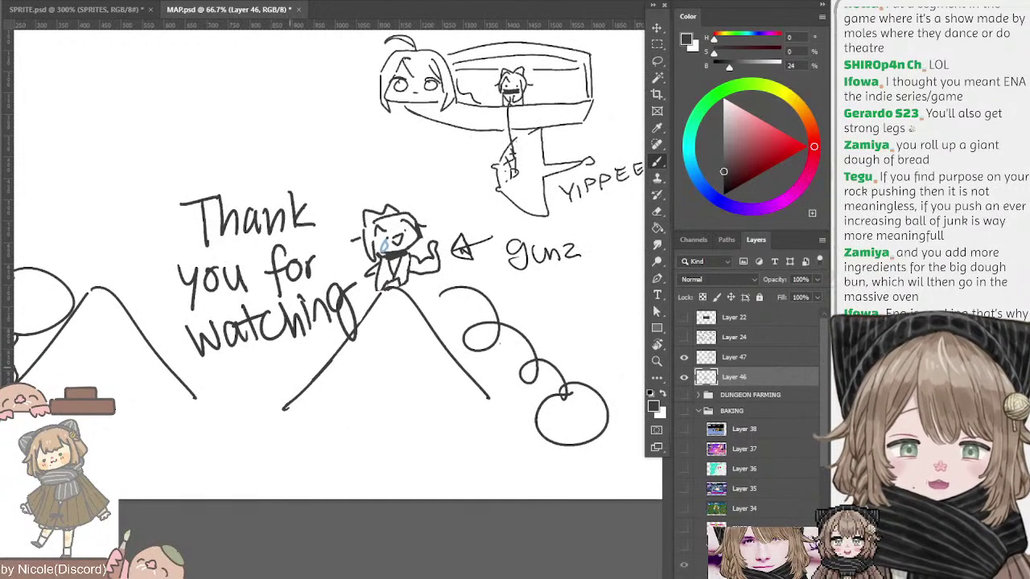
drag(357, 261, 354, 298)
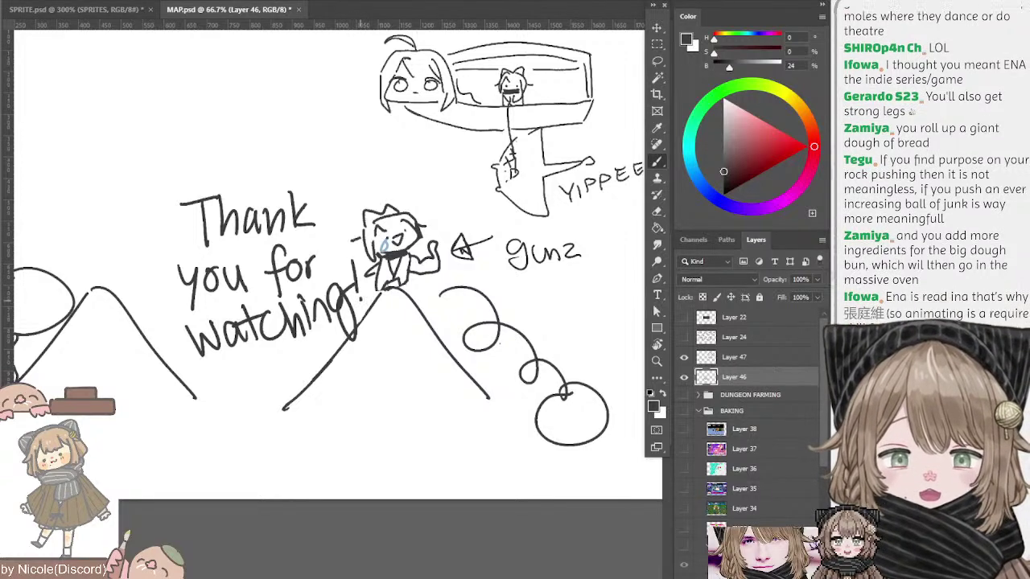
click(360, 303)
mouse_move(406, 327)
mouse_down()
mouse_move(431, 361)
mouse_move(384, 315)
mouse_move(410, 350)
mouse_move(392, 331)
mouse_move(393, 341)
mouse_move(420, 360)
mouse_move(411, 314)
mouse_up()
drag(328, 283, 244, 299)
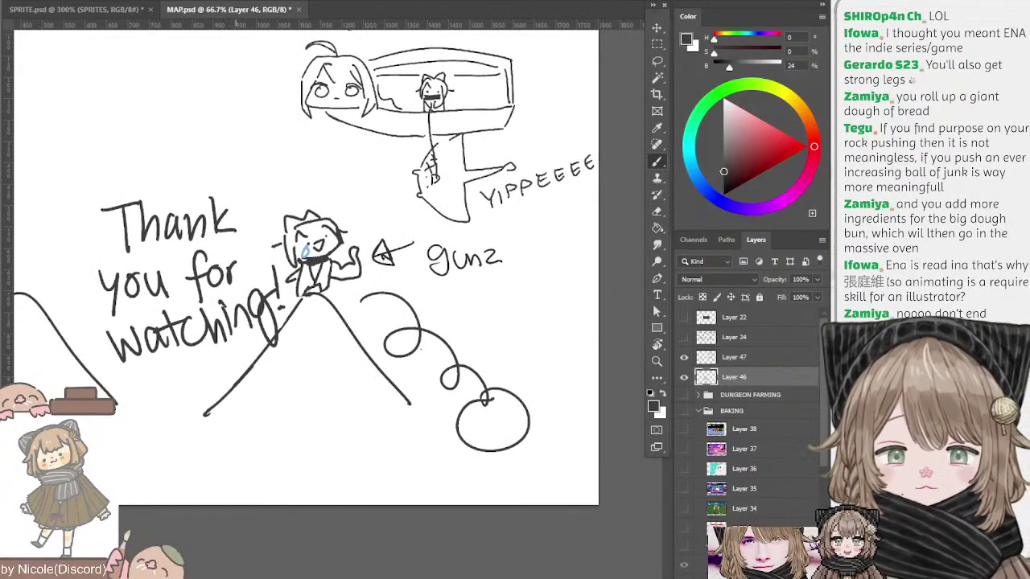
- Doodle a small character with a dark cat-eared hat and a simple body below the second hill's left slope
drag(254, 300, 293, 295)
mouse_move(291, 415)
mouse_down()
mouse_move(328, 389)
mouse_move(329, 404)
mouse_move(312, 398)
mouse_move(321, 391)
mouse_move(274, 423)
mouse_up()
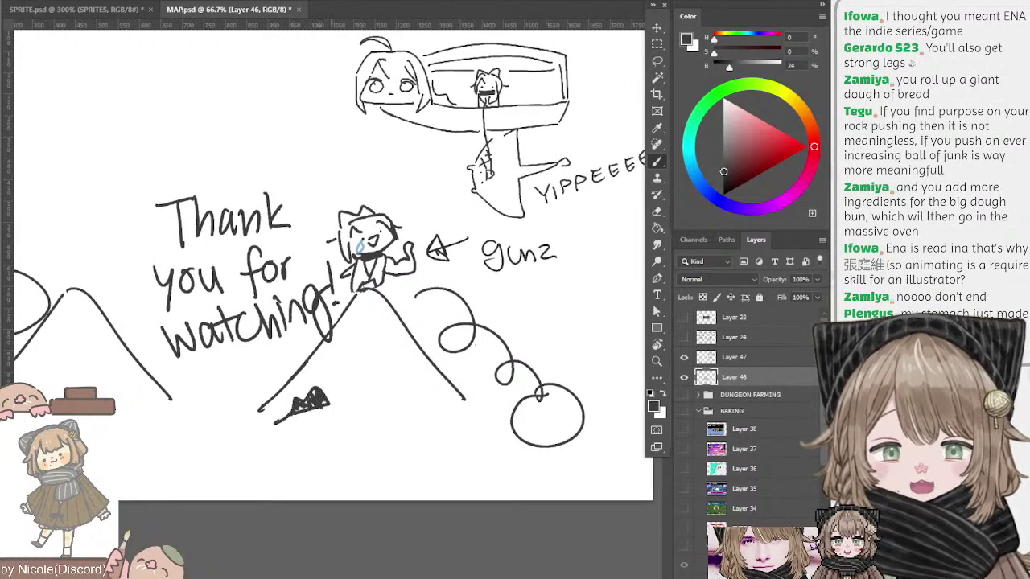
mouse_move(328, 403)
mouse_down()
mouse_move(347, 396)
mouse_move(293, 424)
mouse_move(331, 410)
mouse_move(313, 436)
mouse_up()
drag(331, 432, 319, 441)
mouse_move(344, 405)
mouse_down()
mouse_move(354, 433)
mouse_move(329, 460)
mouse_move(359, 455)
mouse_up()
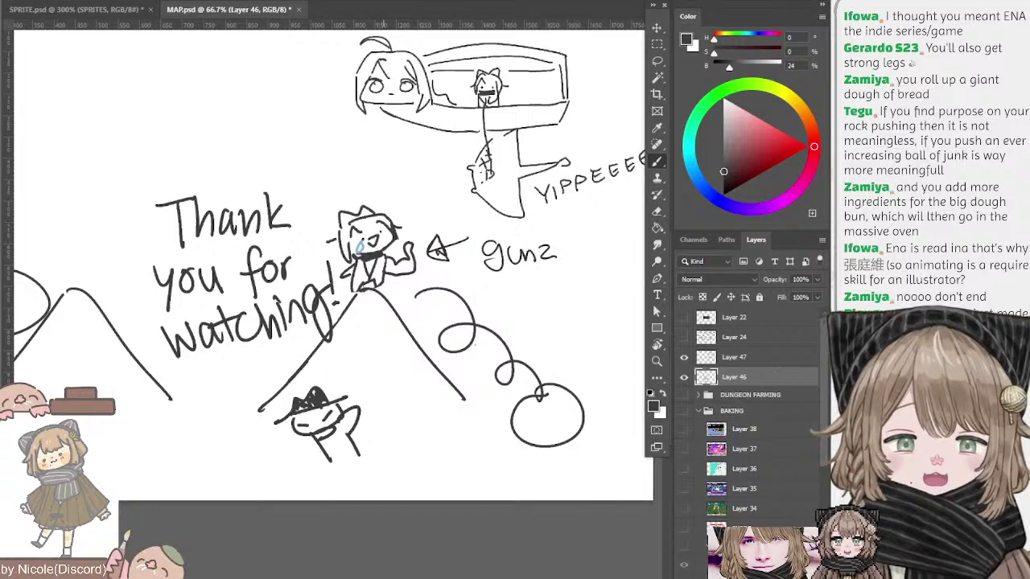
drag(338, 402, 354, 427)
- Handwrite "OUTTTTT!!!" beside the hatted character, slanting down past the foot of the hill
mouse_move(385, 400)
mouse_down()
mouse_move(432, 397)
mouse_move(433, 444)
mouse_up()
drag(436, 400, 459, 399)
mouse_move(447, 401)
mouse_down()
mouse_move(448, 447)
mouse_move(481, 411)
mouse_up()
mouse_move(468, 408)
mouse_down()
mouse_move(467, 434)
mouse_move(497, 416)
mouse_move(468, 455)
mouse_up()
mouse_move(491, 424)
mouse_down()
mouse_move(517, 441)
mouse_move(483, 461)
mouse_move(524, 460)
mouse_move(497, 470)
mouse_move(530, 471)
mouse_up()
drag(548, 458, 541, 471)
drag(555, 460, 542, 478)
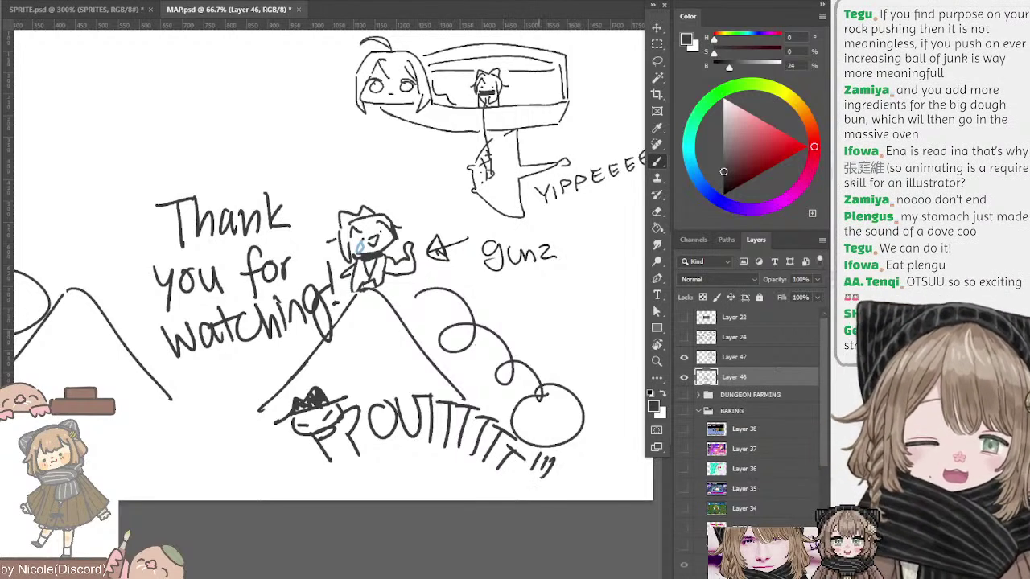
click(525, 483)
click(535, 481)
click(543, 481)
mouse_move(499, 322)
mouse_down()
mouse_move(491, 356)
mouse_move(463, 343)
mouse_move(449, 307)
mouse_up()
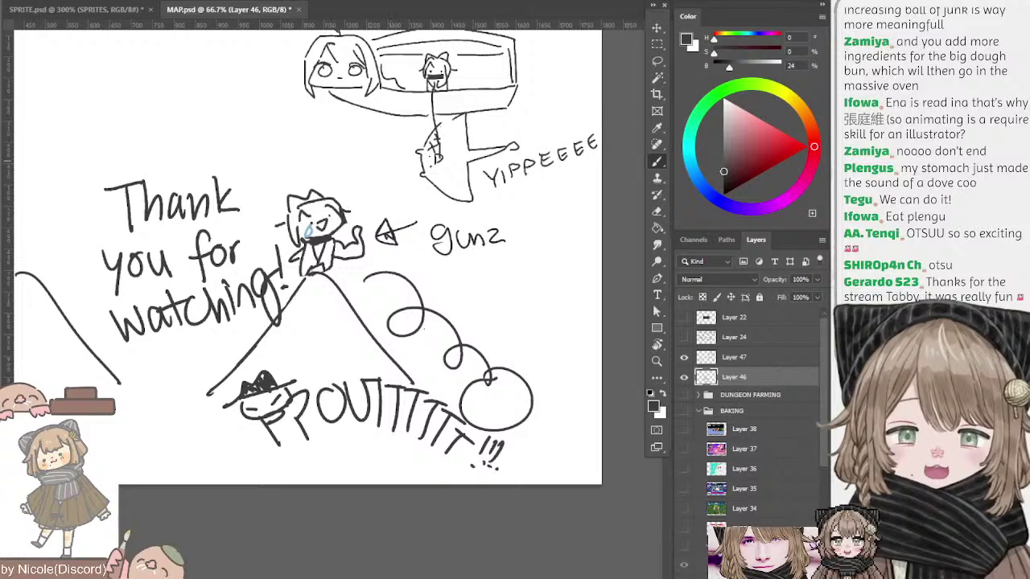
- Make Layer 47 the active layer
key(ctrl+plus)
drag(215, 171, 280, 155)
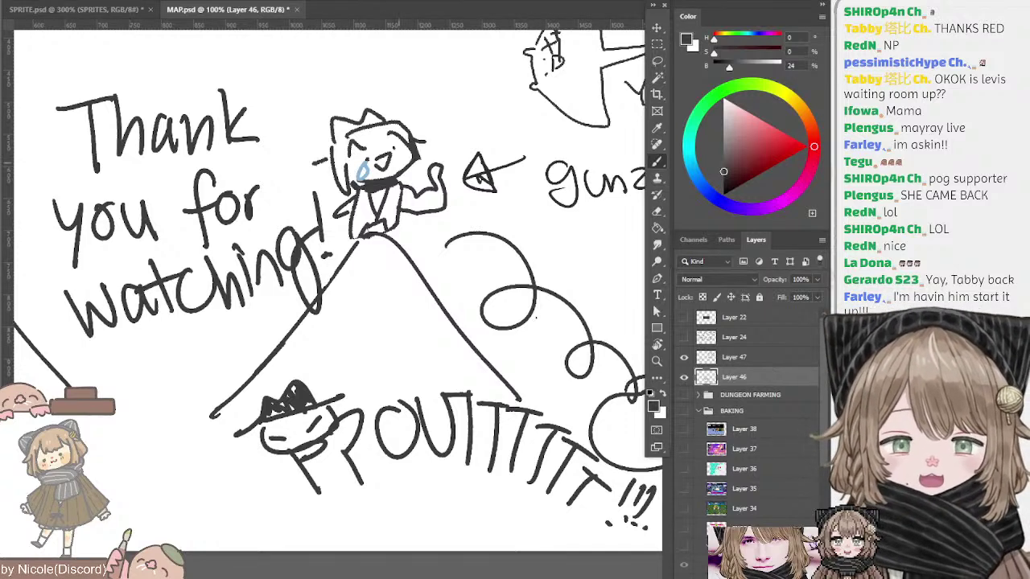
click(736, 357)
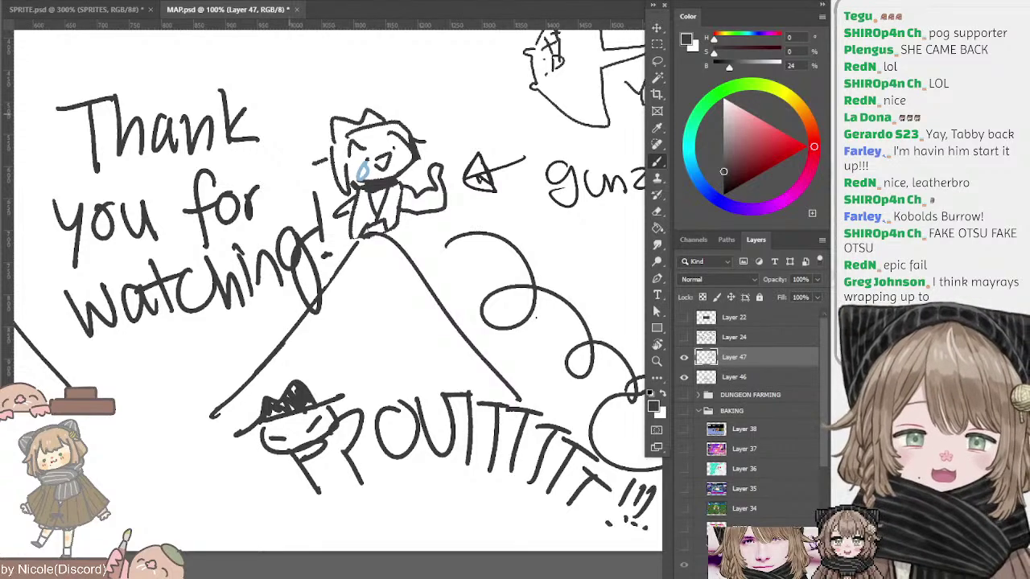
- Lighten the brush colour to 30% brightness and sketch a rounded head with a pointed fringe in the blank area above "Thank"
drag(290, 153, 380, 399)
drag(266, 87, 433, 96)
drag(304, 130, 530, 155)
drag(429, 100, 446, 194)
drag(751, 131, 723, 165)
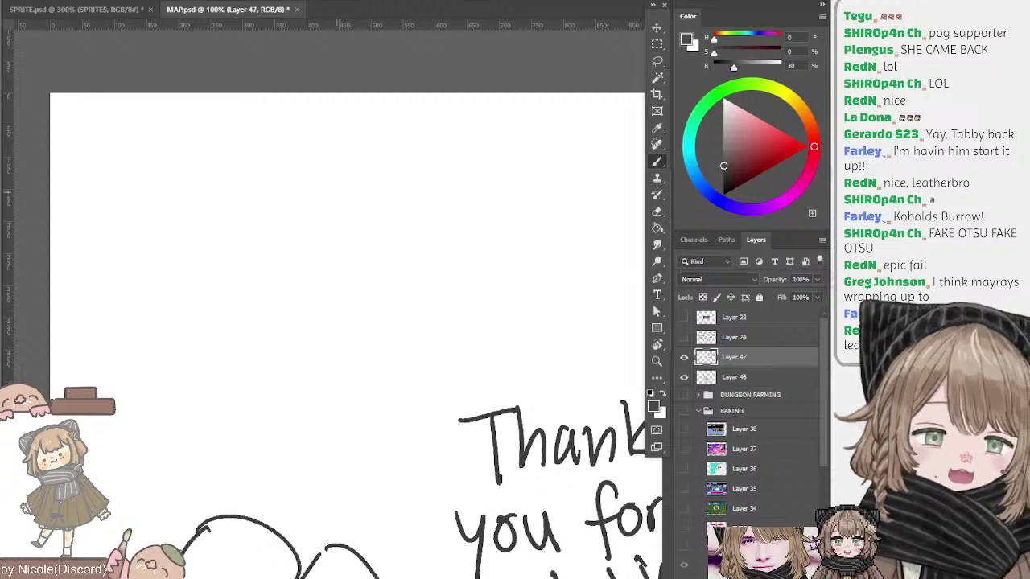
drag(357, 204, 394, 200)
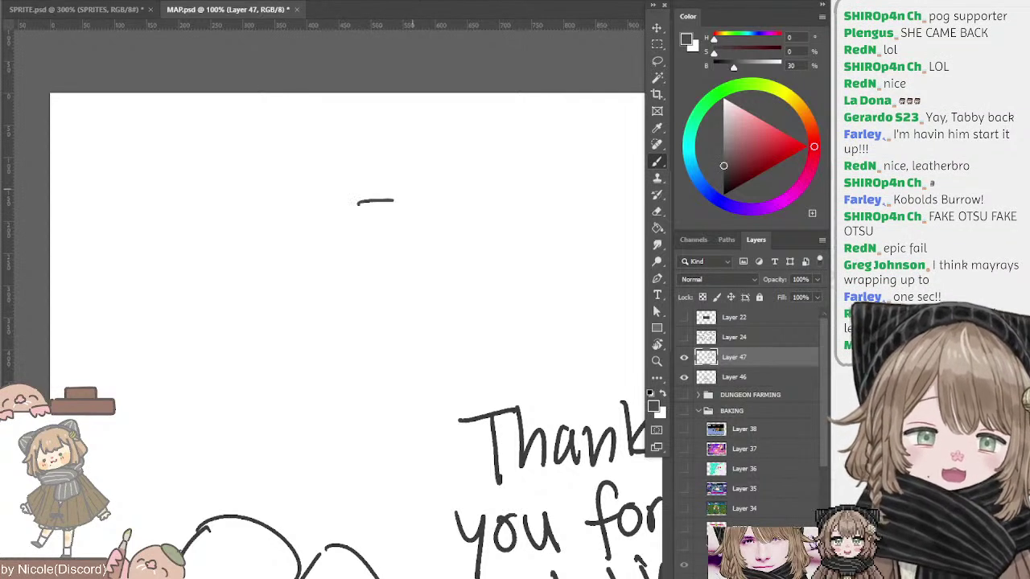
key(ctrl+z)
mouse_move(451, 174)
mouse_down()
mouse_move(370, 157)
mouse_move(408, 156)
mouse_move(466, 192)
mouse_up()
key(ctrl+z)
mouse_move(363, 168)
mouse_down()
mouse_move(348, 217)
mouse_move(417, 233)
mouse_move(333, 216)
mouse_move(422, 159)
mouse_move(461, 177)
mouse_move(444, 233)
mouse_up()
key(ctrl+z)
key(ctrl+z)
key(ctrl+z)
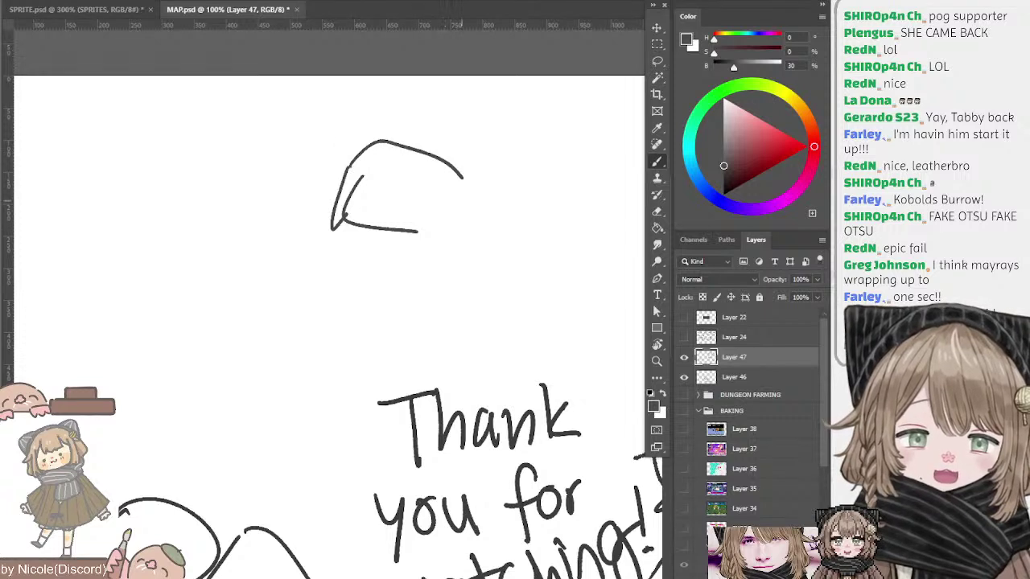
drag(466, 186, 444, 210)
mouse_move(362, 176)
mouse_down()
mouse_move(381, 160)
mouse_move(381, 188)
mouse_up()
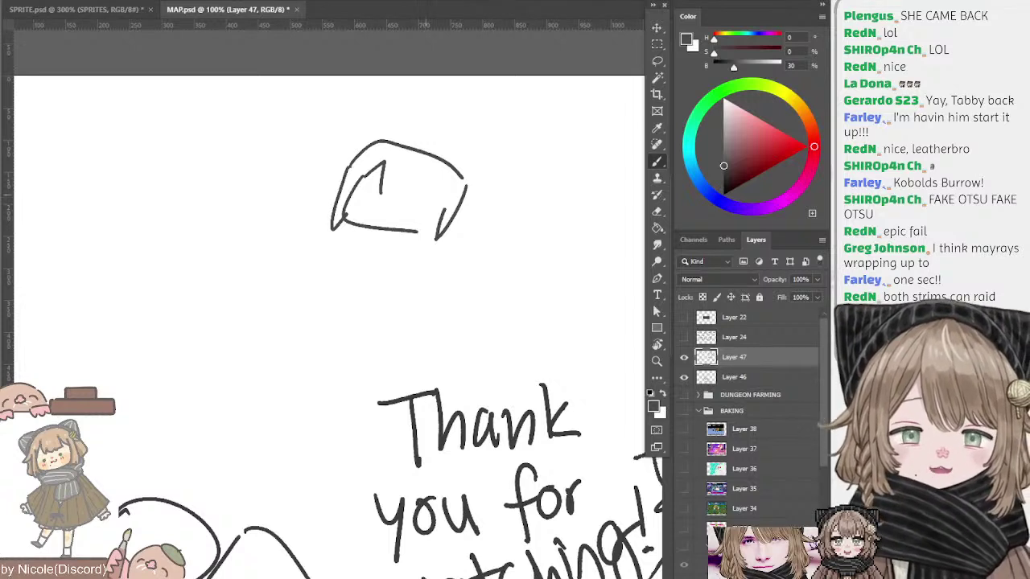
- Draw two round eyes and a small triangular nose on the new face
click(417, 205)
key(ctrl+z)
click(419, 200)
key(ctrl+z)
drag(414, 193, 432, 212)
mouse_move(410, 198)
mouse_down()
mouse_move(427, 215)
mouse_move(414, 198)
mouse_up()
key(ctrl+z)
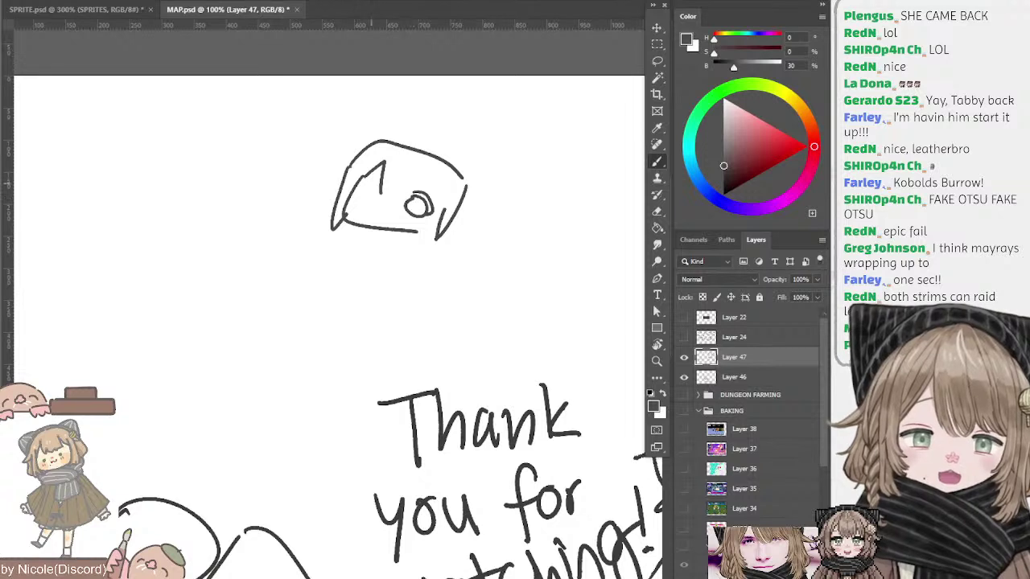
drag(355, 187, 372, 200)
key(ctrl+z)
mouse_move(357, 186)
mouse_down()
mouse_move(354, 211)
mouse_move(395, 203)
mouse_up()
- Draw a small body with two stubby legs and a raised left arm below the head
mouse_move(326, 194)
mouse_down()
mouse_move(338, 241)
mouse_move(376, 238)
mouse_up()
mouse_move(350, 233)
mouse_down()
mouse_move(368, 243)
mouse_move(369, 275)
mouse_move(407, 278)
mouse_move(397, 294)
mouse_move(429, 291)
mouse_up()
key(ctrl+z)
key(ctrl+z)
key(ctrl+z)
drag(430, 231, 430, 297)
key(ctrl+z)
key(ctrl+z)
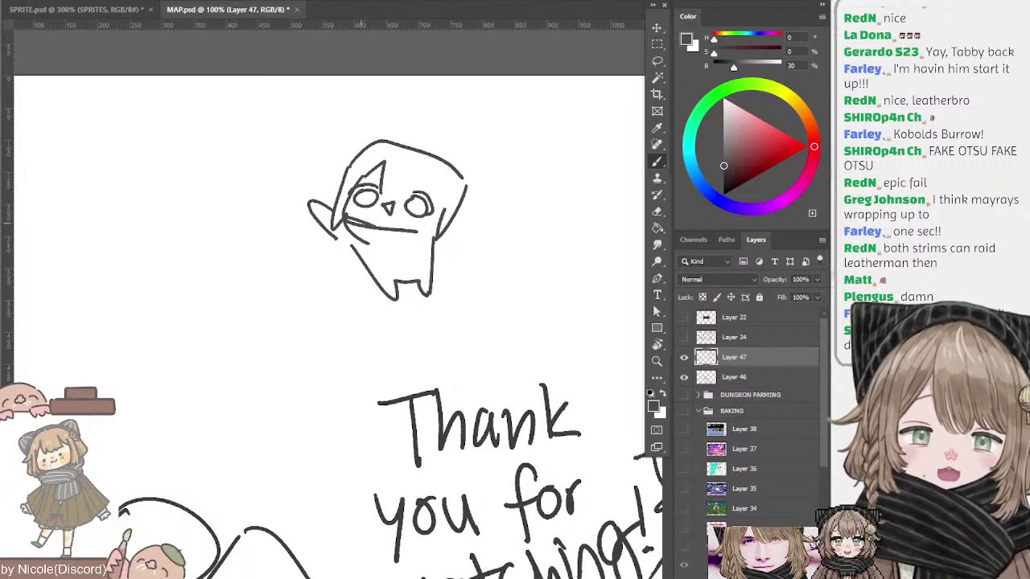
- Erase the raised arm and start the outline of a cake held out beside the face in its place
key(e)
mouse_move(345, 221)
mouse_down()
mouse_move(375, 227)
mouse_move(363, 244)
mouse_up()
key(b)
key(ctrl+z)
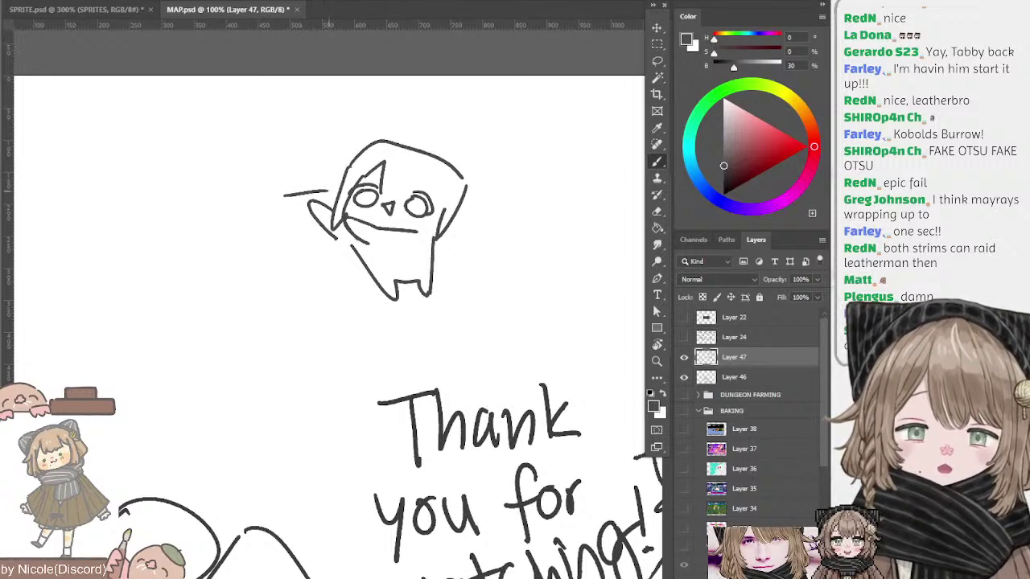
key(e)
drag(314, 211, 332, 216)
mouse_move(337, 206)
mouse_down()
mouse_move(312, 202)
mouse_move(333, 222)
mouse_move(288, 230)
mouse_up()
key(b)
mouse_move(346, 219)
mouse_down()
mouse_move(319, 157)
mouse_move(265, 172)
mouse_move(287, 158)
mouse_move(248, 159)
mouse_up()
key(ctrl+z)
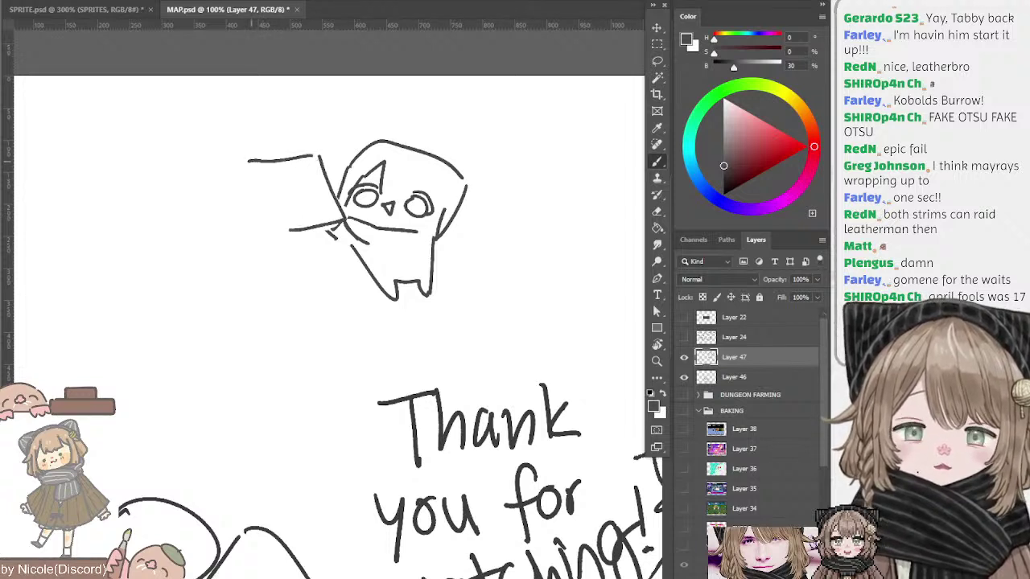
- Draw a slanted row of round cream dollops along the cake's top edge
key(ctrl+z)
mouse_move(311, 156)
mouse_down()
mouse_move(210, 172)
mouse_move(238, 191)
mouse_move(225, 174)
mouse_move(234, 183)
mouse_move(302, 160)
mouse_move(284, 169)
mouse_move(289, 150)
mouse_move(250, 190)
mouse_up()
key(ctrl+z)
key(ctrl+z)
key(ctrl+z)
key(ctrl+z)
key(ctrl+z)
key(ctrl+z)
key(ctrl+z)
key(ctrl+z)
key(ctrl+z)
key(ctrl+z)
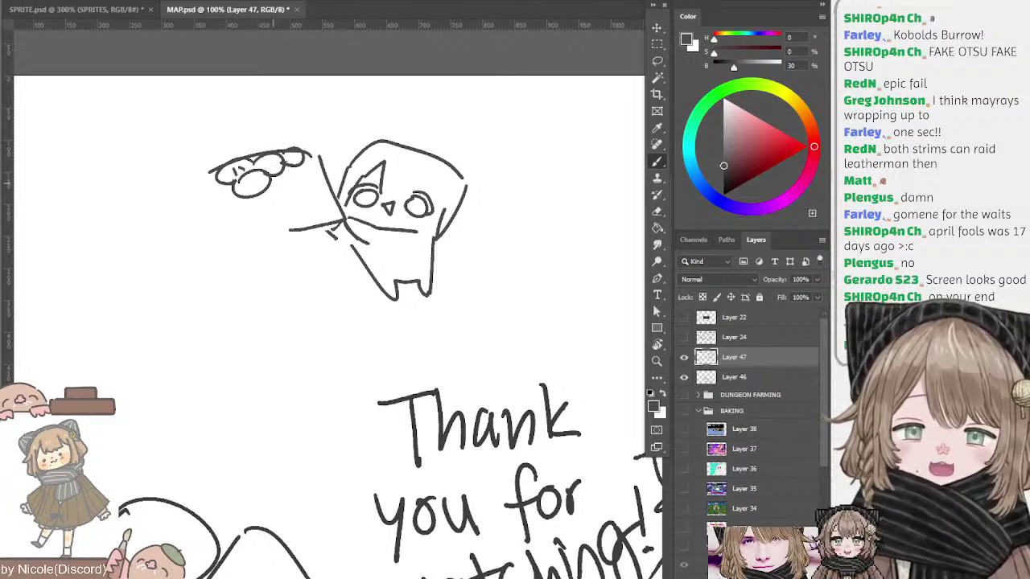
- Clean up the dollops' upper edge and draw the cake's outer side and bottom edge
key(e)
mouse_move(301, 151)
mouse_down()
mouse_move(285, 160)
mouse_move(296, 164)
mouse_move(268, 170)
mouse_move(297, 165)
mouse_move(286, 167)
mouse_move(304, 150)
mouse_up()
key(b)
key(ctrl+z)
key(ctrl+z)
key(ctrl+z)
key(ctrl+z)
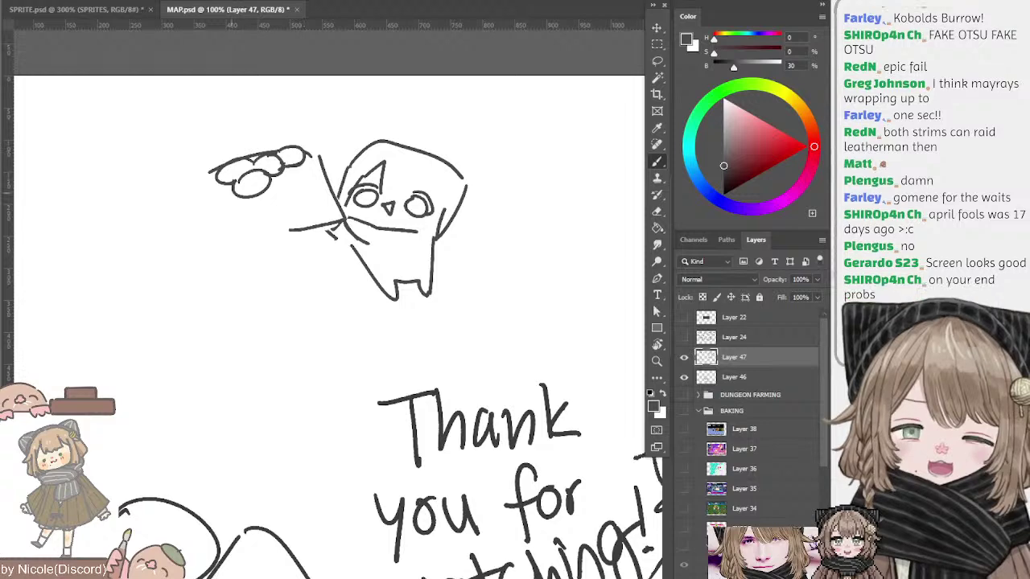
mouse_move(206, 177)
mouse_down()
mouse_move(232, 241)
mouse_move(294, 224)
mouse_up()
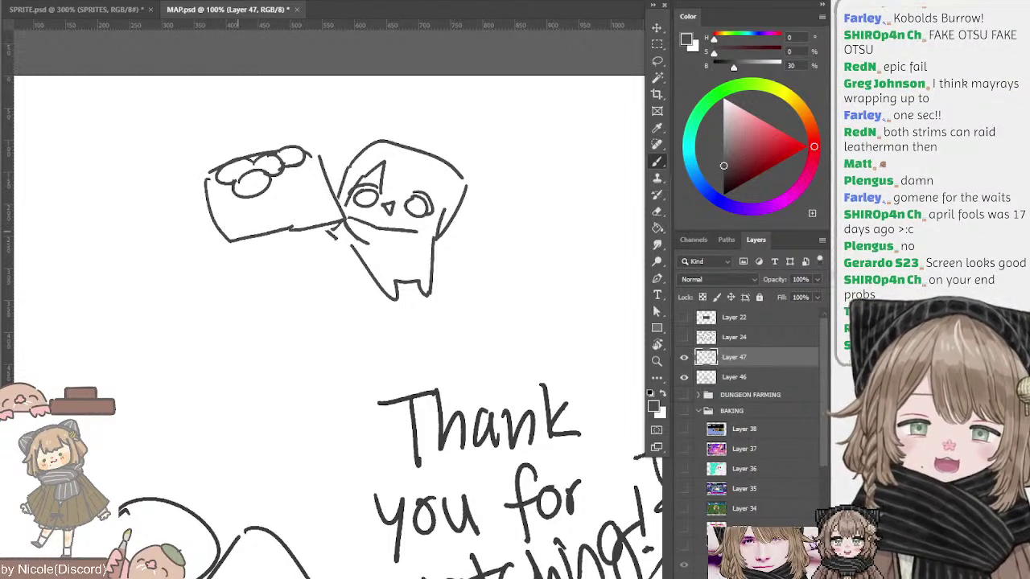
key(ctrl+z)
mouse_move(208, 178)
mouse_down()
mouse_move(235, 240)
mouse_move(296, 230)
mouse_up()
key(ctrl+z)
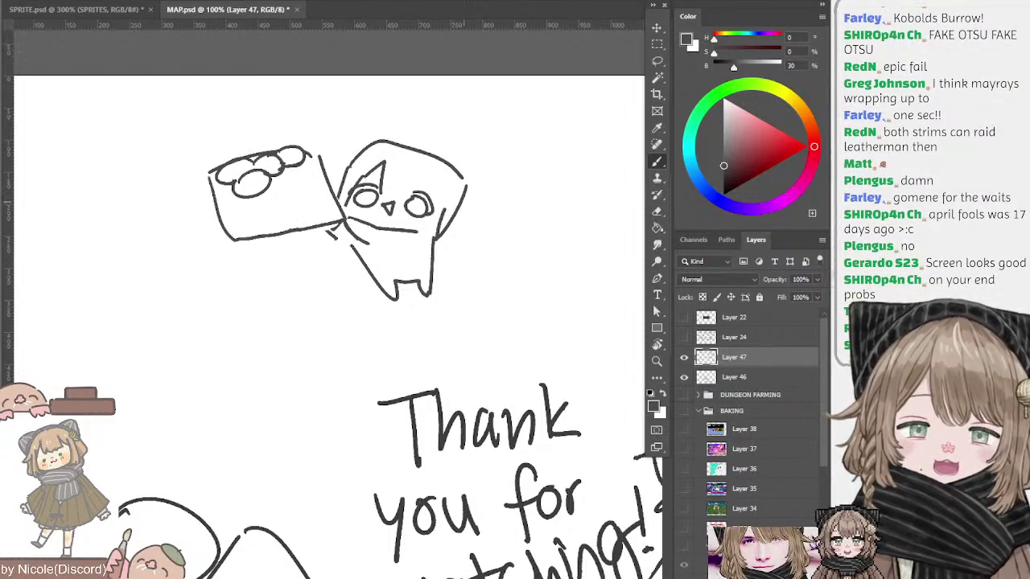
- Add cat ears, hair tufts at the sides and a dark scarf band to the character
drag(464, 202, 486, 216)
mouse_move(326, 166)
mouse_down()
mouse_move(411, 129)
mouse_move(435, 150)
mouse_move(491, 166)
mouse_move(468, 188)
mouse_up()
mouse_move(386, 231)
mouse_down()
mouse_move(438, 239)
mouse_move(394, 271)
mouse_move(430, 272)
mouse_up()
key(ctrl+z)
mouse_move(353, 246)
mouse_down()
mouse_move(355, 278)
mouse_move(374, 278)
mouse_up()
key(ctrl+z)
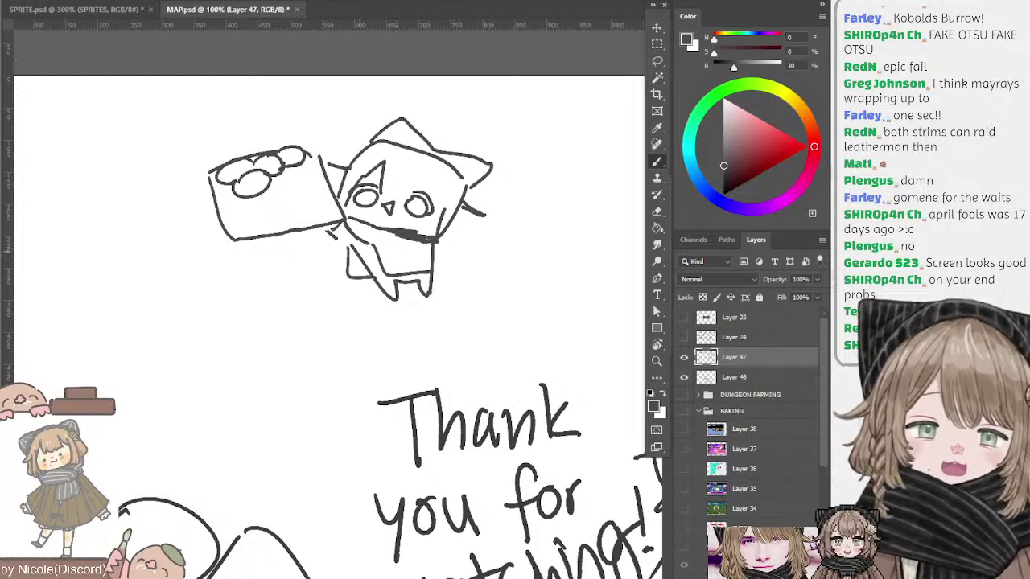
- Replace the cape lines with a jagged edge beside the body and thicken the dark hem above the legs
key(ctrl+z)
key(ctrl+z)
key(e)
key(b)
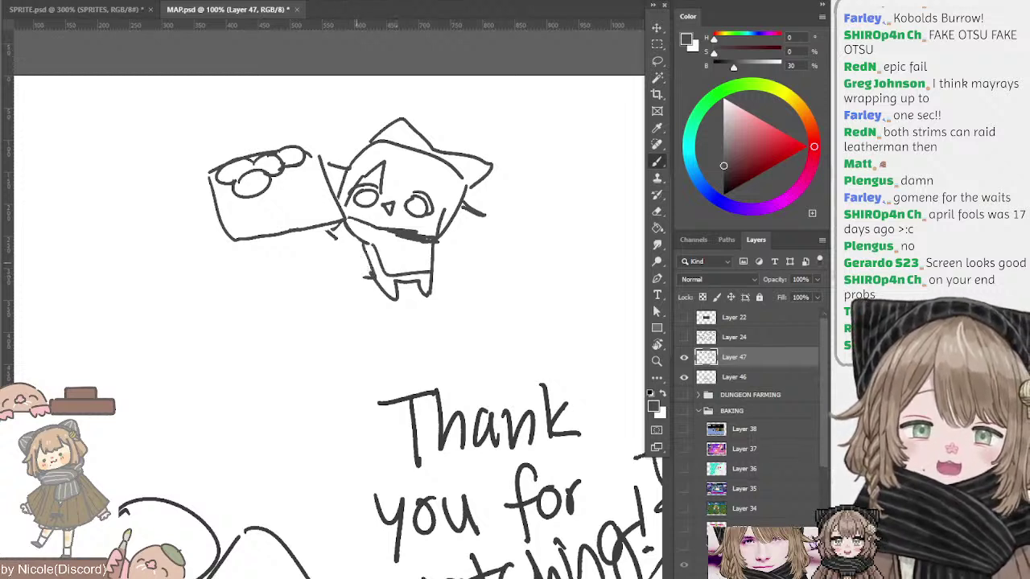
drag(342, 242, 373, 278)
key(ctrl+z)
drag(351, 244, 370, 274)
key(e)
key(b)
key(ctrl+z)
drag(337, 239, 359, 256)
mouse_move(358, 256)
mouse_down()
mouse_move(356, 280)
mouse_move(376, 279)
mouse_up()
key(ctrl+z)
mouse_move(342, 234)
mouse_down()
mouse_move(355, 275)
mouse_move(376, 276)
mouse_up()
key(ctrl+z)
drag(371, 239, 378, 267)
key(ctrl+z)
drag(376, 278, 429, 277)
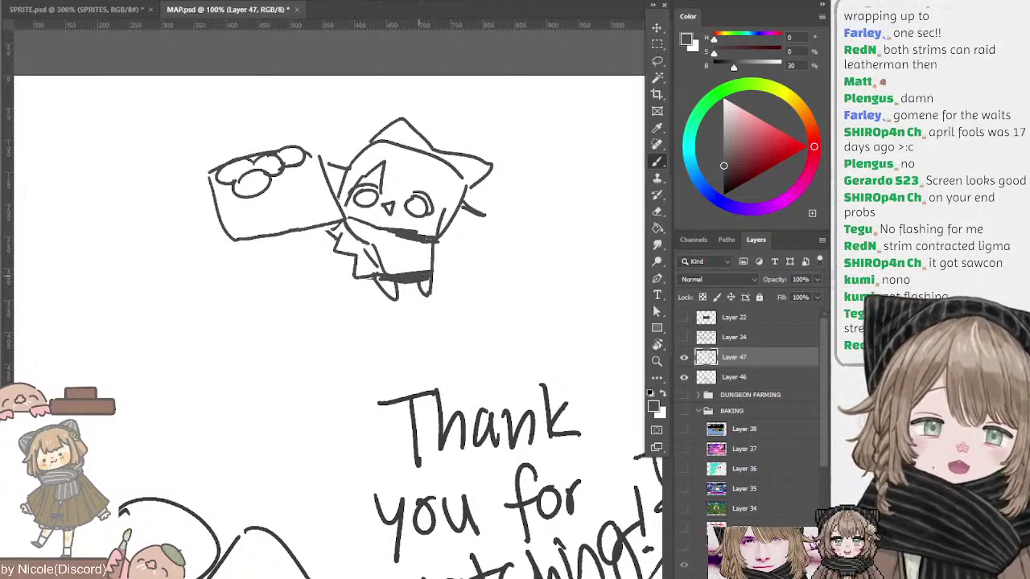
- Redraw the cake with a rounder outline, fuller cream dollops and three small dark triangular toppings
drag(470, 144, 462, 142)
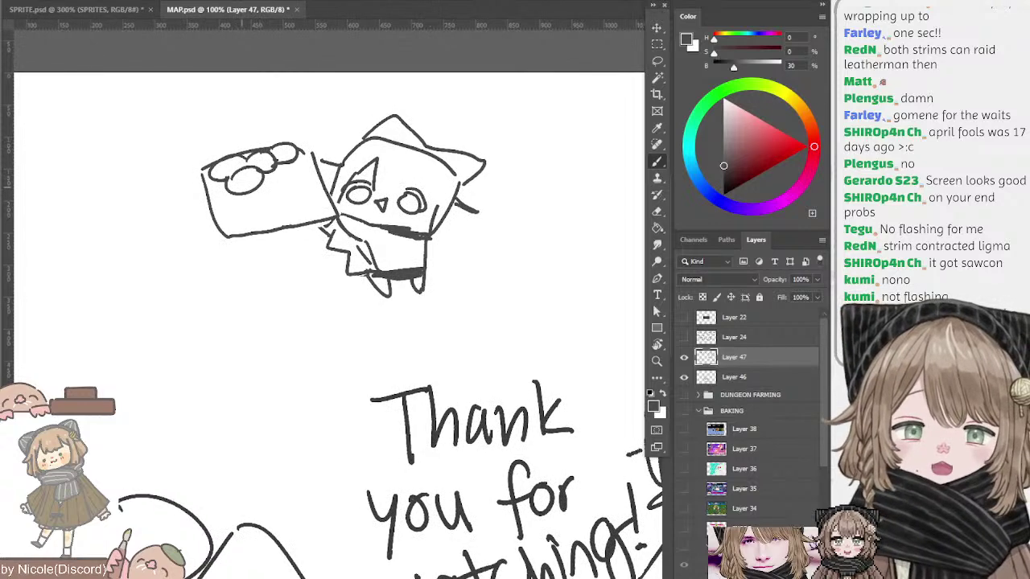
key(e)
mouse_move(205, 161)
mouse_down()
mouse_move(241, 181)
mouse_move(304, 149)
mouse_move(214, 180)
mouse_up()
mouse_move(227, 235)
mouse_down()
mouse_move(328, 217)
mouse_move(304, 235)
mouse_move(333, 218)
mouse_up()
key(b)
mouse_move(206, 165)
mouse_down()
mouse_move(313, 153)
mouse_move(212, 166)
mouse_move(231, 187)
mouse_move(228, 165)
mouse_move(231, 175)
mouse_move(287, 152)
mouse_move(277, 151)
mouse_move(312, 152)
mouse_move(316, 161)
mouse_move(269, 178)
mouse_move(289, 170)
mouse_up()
key(ctrl+z)
key(ctrl+z)
key(ctrl+z)
key(ctrl+z)
key(ctrl+z)
key(ctrl+z)
key(ctrl+z)
key(ctrl+z)
key(ctrl+z)
key(ctrl+z)
drag(299, 155, 301, 164)
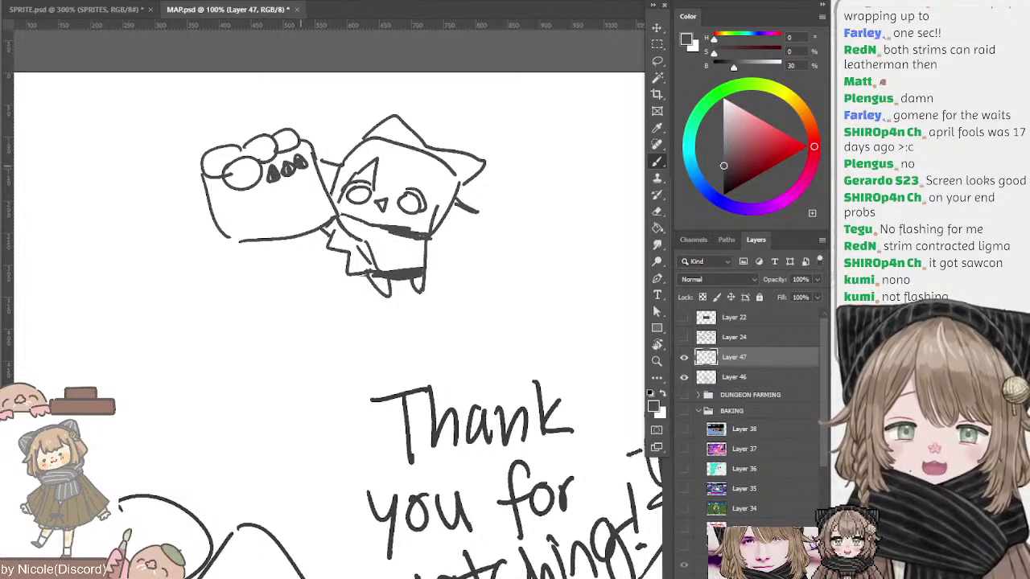
- Handwrite "PeePee cake" above the cake
mouse_move(168, 106)
mouse_down()
mouse_move(167, 115)
mouse_move(207, 111)
mouse_up()
mouse_move(210, 103)
mouse_down()
mouse_move(224, 109)
mouse_move(239, 95)
mouse_move(234, 106)
mouse_up()
drag(249, 95, 263, 103)
key(ctrl+z)
drag(267, 98, 296, 103)
mouse_move(320, 90)
mouse_down()
mouse_move(313, 99)
mouse_move(330, 105)
mouse_up()
mouse_move(336, 84)
mouse_down()
mouse_move(338, 105)
mouse_move(352, 104)
mouse_up()
drag(356, 96, 366, 106)
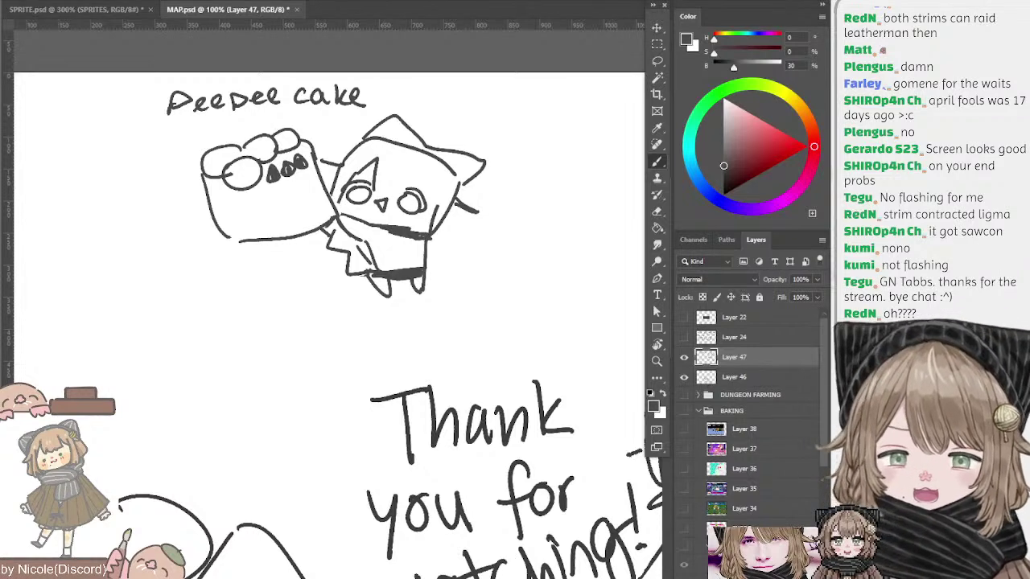
- Draw a small round ornament at the base of the right ear and a curl of hair behind the head
key(e)
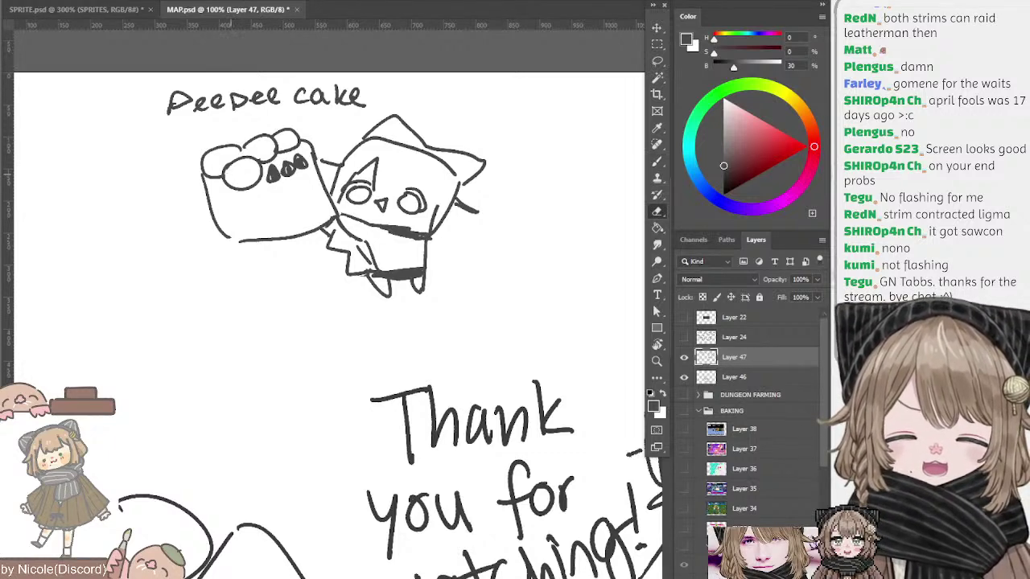
drag(317, 153, 287, 135)
key(b)
drag(414, 160, 418, 159)
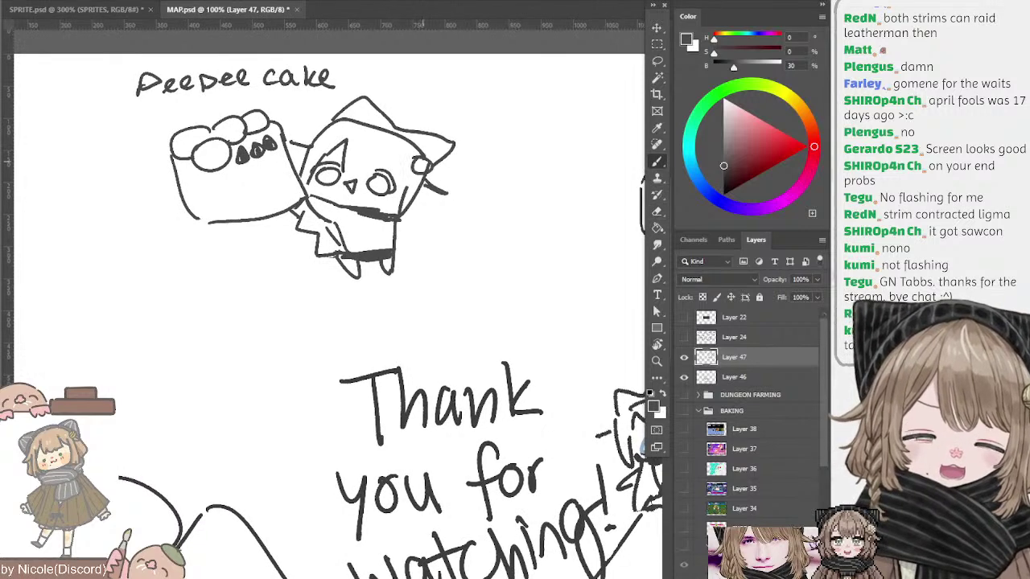
key(e)
key(b)
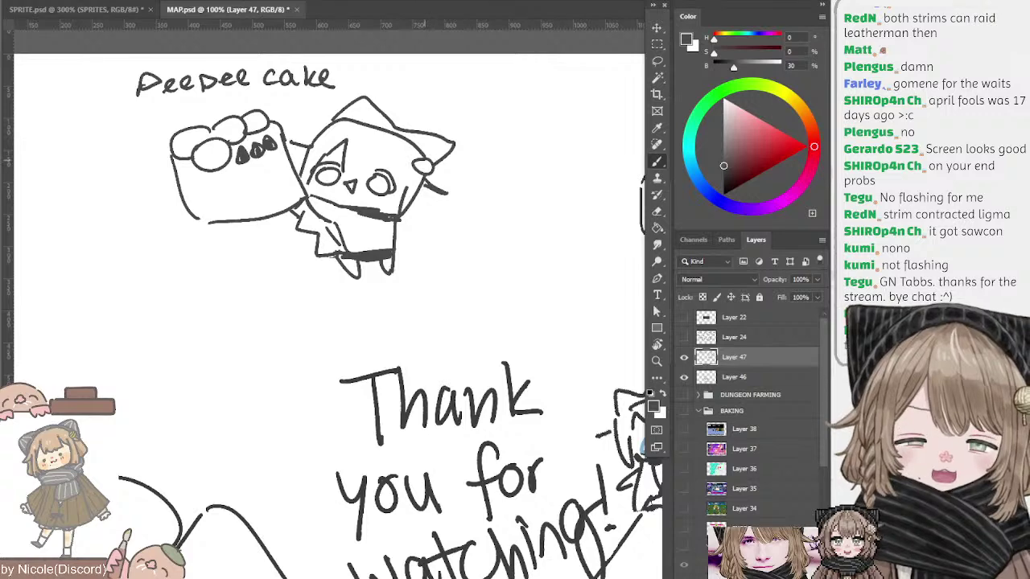
mouse_move(422, 135)
mouse_down()
mouse_move(508, 165)
mouse_move(424, 156)
mouse_up()
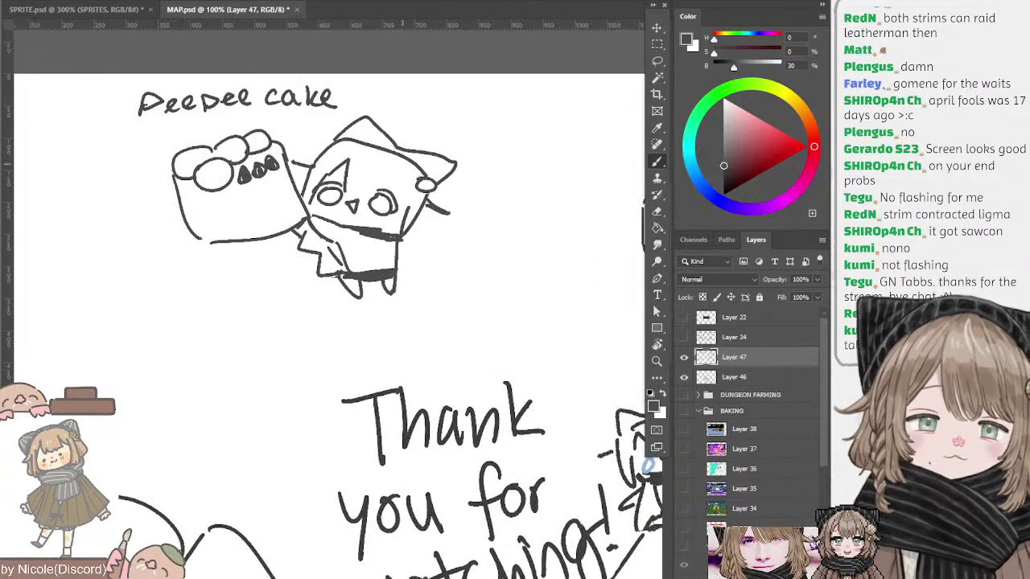
mouse_move(428, 209)
mouse_down()
mouse_move(427, 228)
mouse_move(455, 227)
mouse_move(447, 245)
mouse_up()
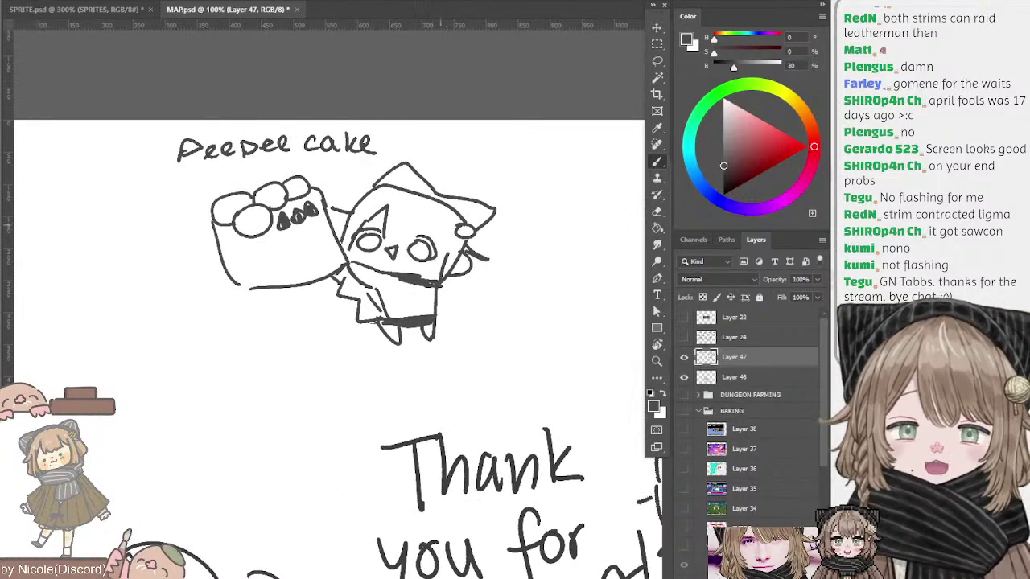
- Fill the character's cat-eared hat with solid dark grey
mouse_move(441, 226)
mouse_down()
mouse_move(354, 190)
mouse_move(364, 198)
mouse_up()
key(l)
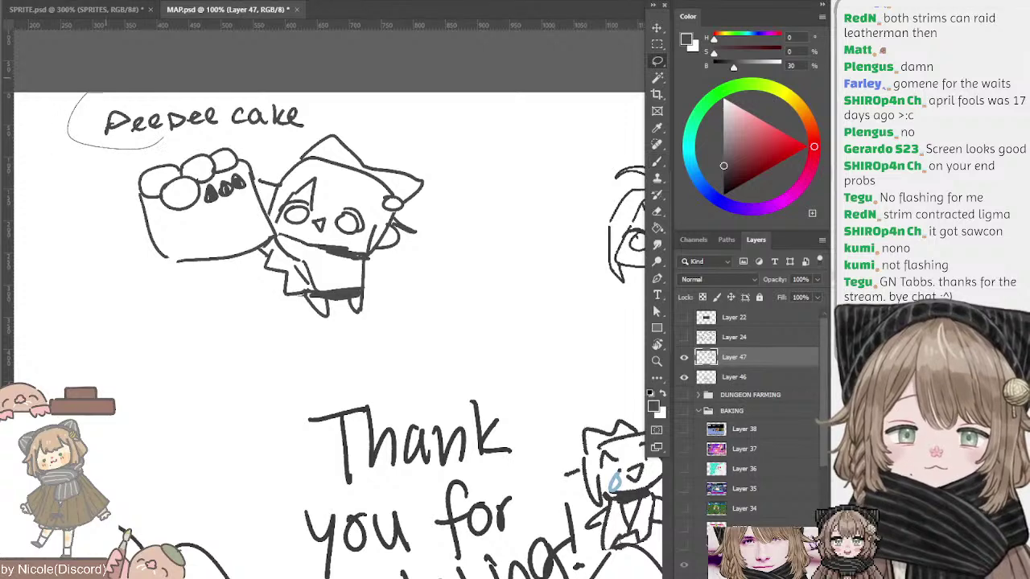
key(b)
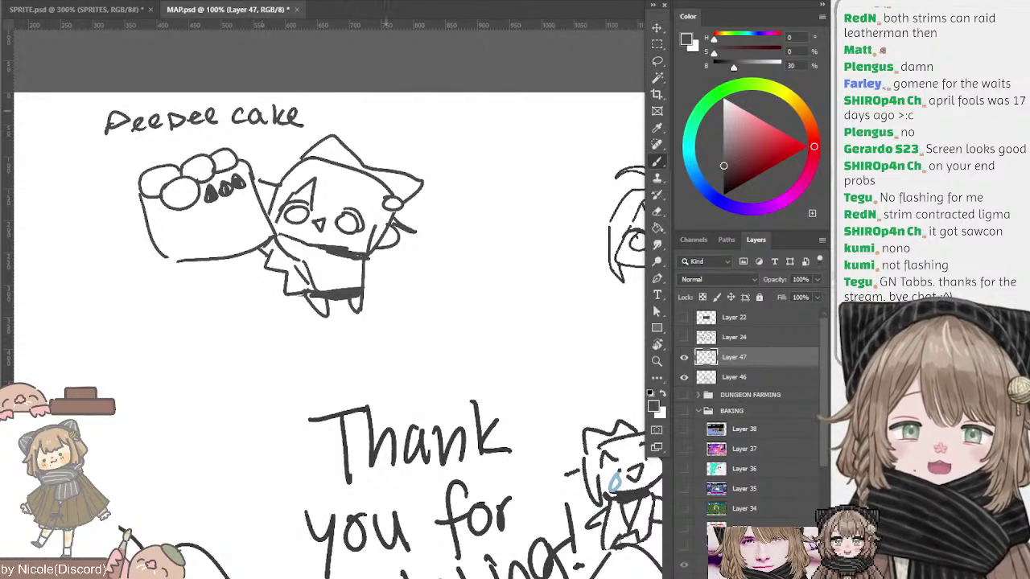
mouse_move(316, 143)
mouse_down()
mouse_move(334, 149)
mouse_move(317, 153)
mouse_move(344, 148)
mouse_move(346, 165)
mouse_move(419, 184)
mouse_move(378, 181)
mouse_move(402, 195)
mouse_move(414, 190)
mouse_move(384, 181)
mouse_move(440, 134)
mouse_move(487, 195)
mouse_up()
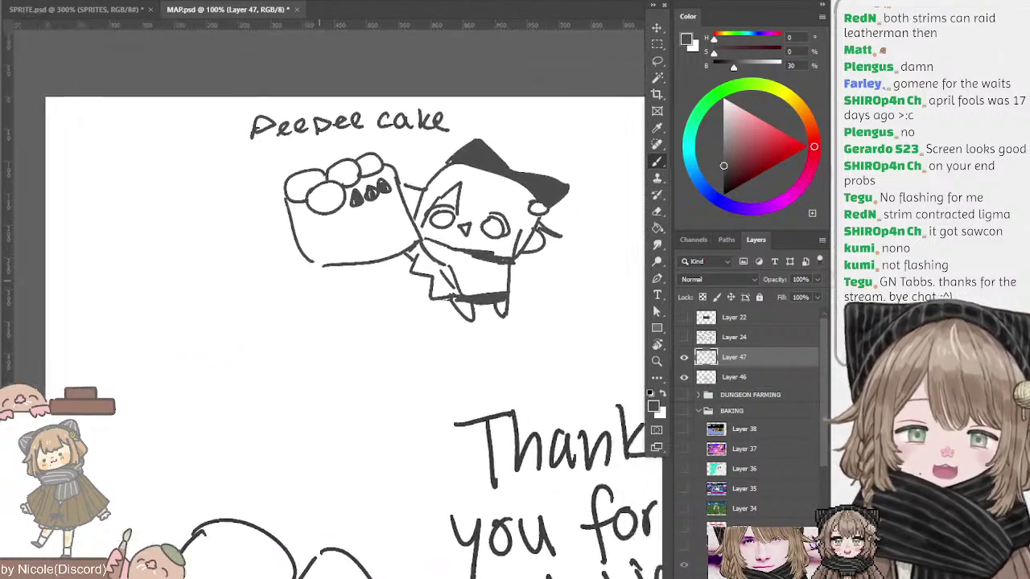
mouse_move(319, 280)
mouse_down()
mouse_move(289, 281)
mouse_move(225, 328)
mouse_up()
key(l)
mouse_move(271, 186)
mouse_down()
mouse_move(248, 394)
mouse_move(434, 182)
mouse_move(273, 190)
mouse_up()
mouse_move(409, 216)
mouse_down()
mouse_move(309, 241)
mouse_move(354, 230)
mouse_up()
key(ctrl+d)
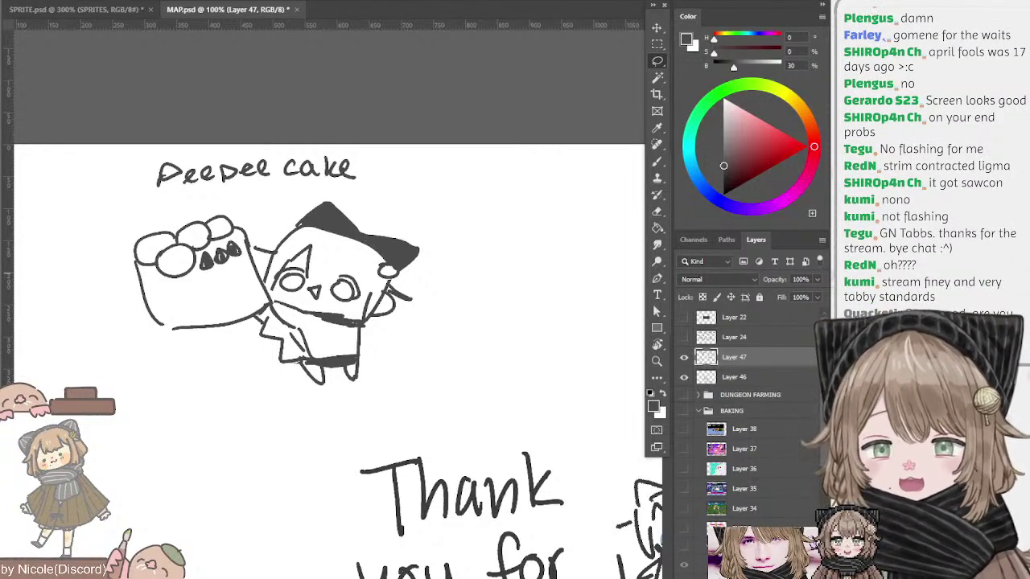
drag(138, 176, 171, 125)
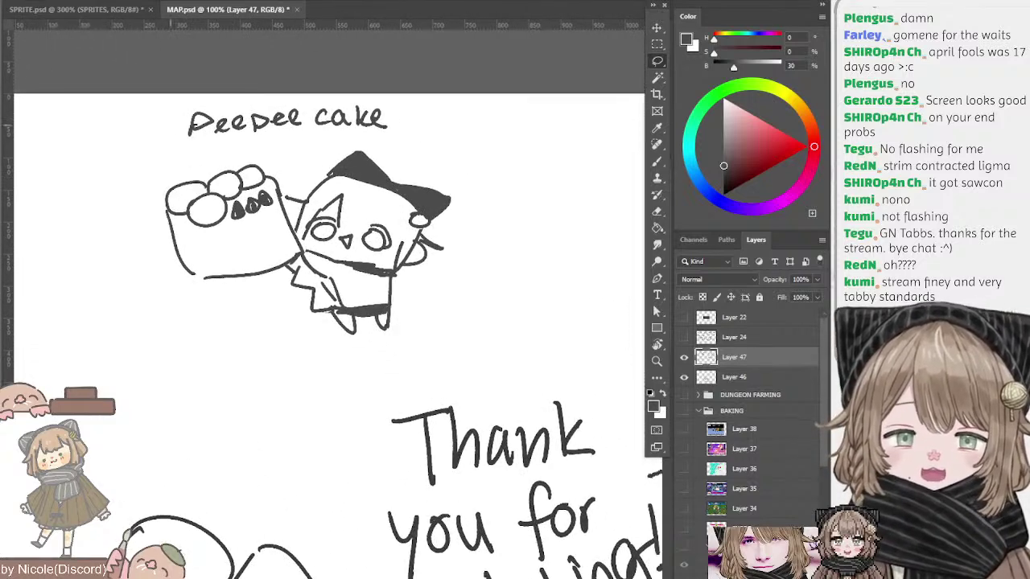
key(e)
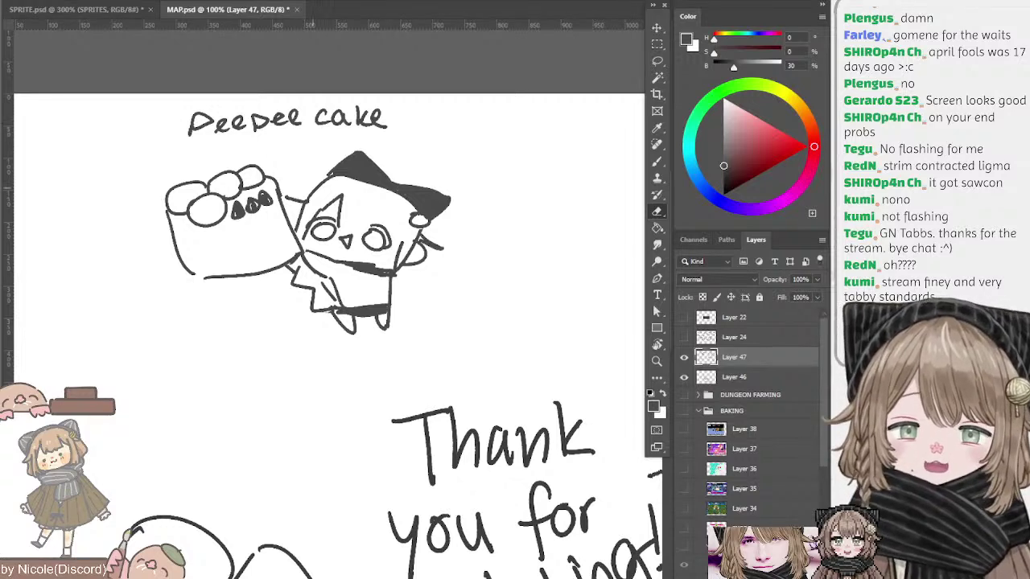
mouse_move(313, 188)
mouse_down()
mouse_move(221, 191)
mouse_move(268, 194)
mouse_move(267, 184)
mouse_up()
key(l)
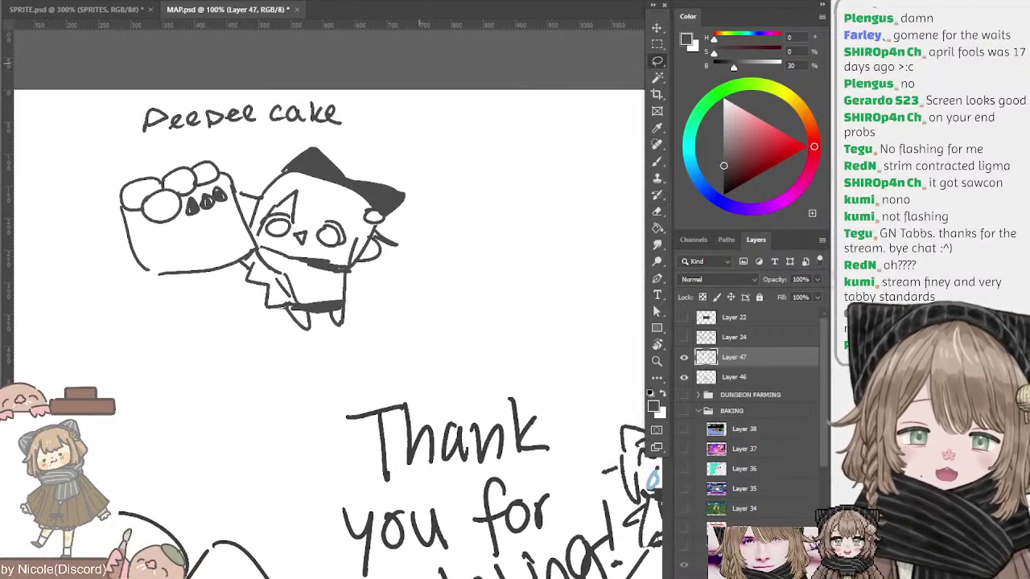
drag(180, 188, 198, 185)
key(e)
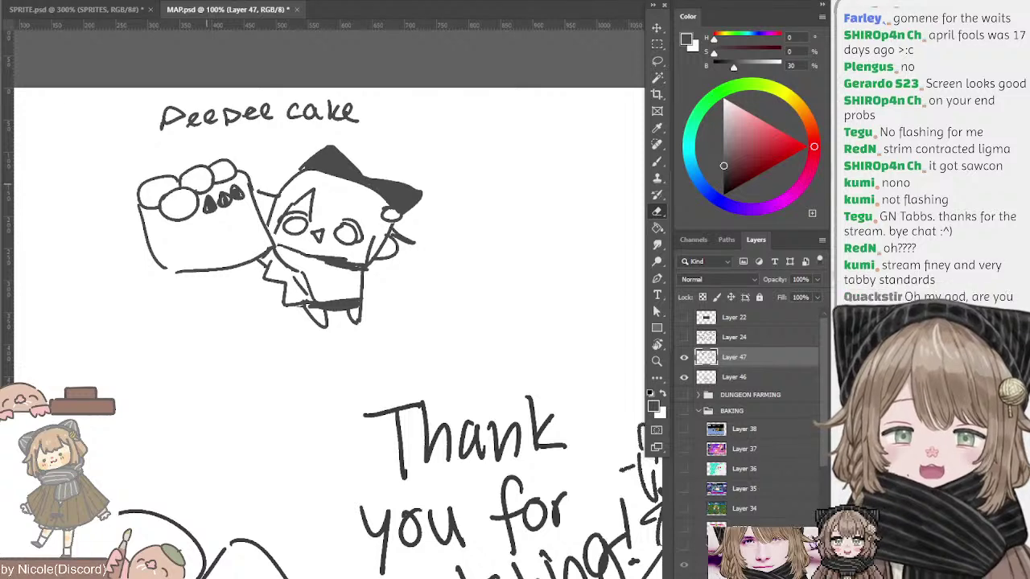
mouse_move(245, 185)
mouse_down()
mouse_move(297, 137)
mouse_move(235, 180)
mouse_up()
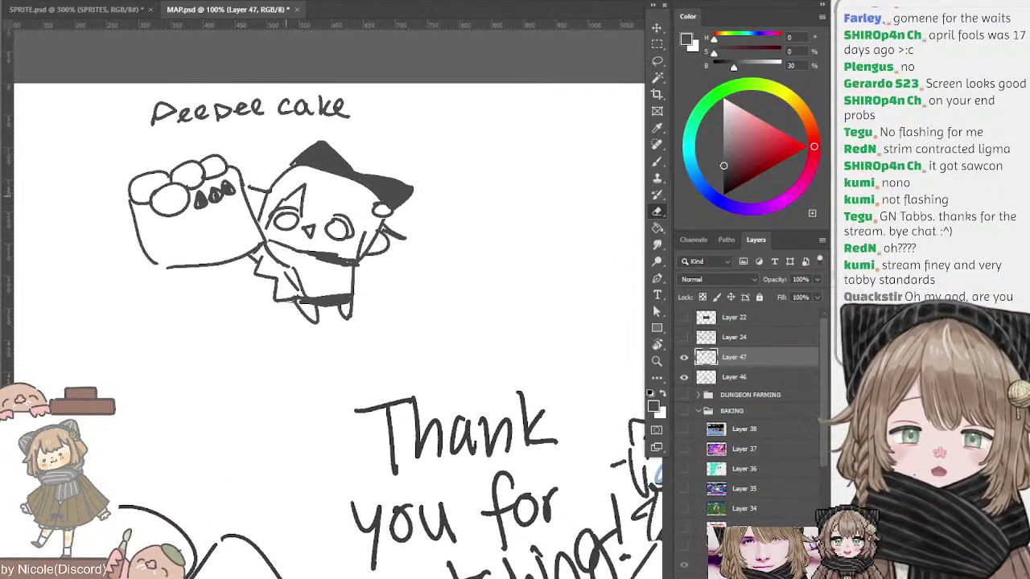
drag(322, 234, 262, 241)
- Draw a flat-bottomed rounded blob in the blank space to the right of the cake character
key(b)
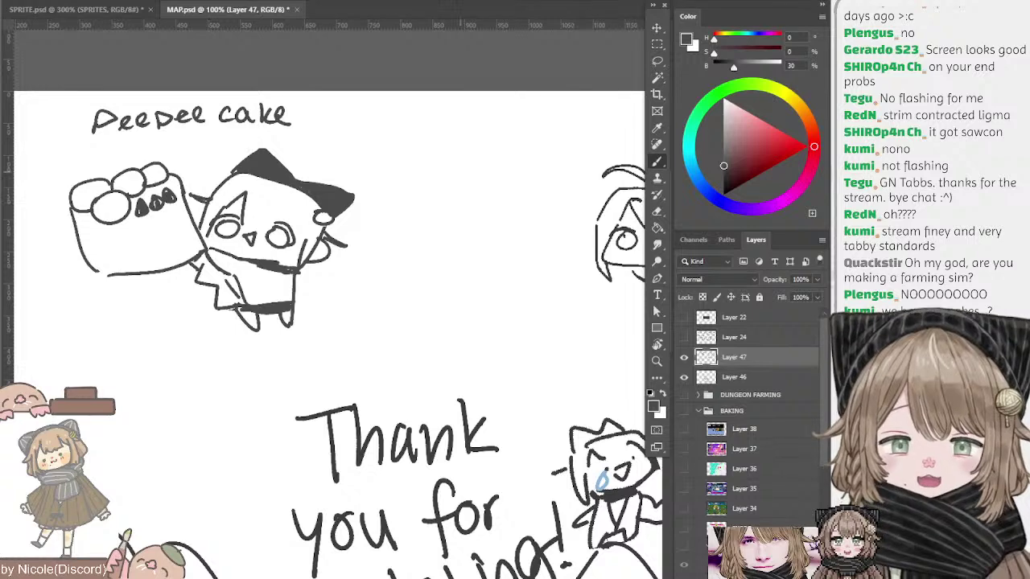
mouse_move(461, 196)
mouse_down()
mouse_move(482, 137)
mouse_move(518, 196)
mouse_move(470, 192)
mouse_up()
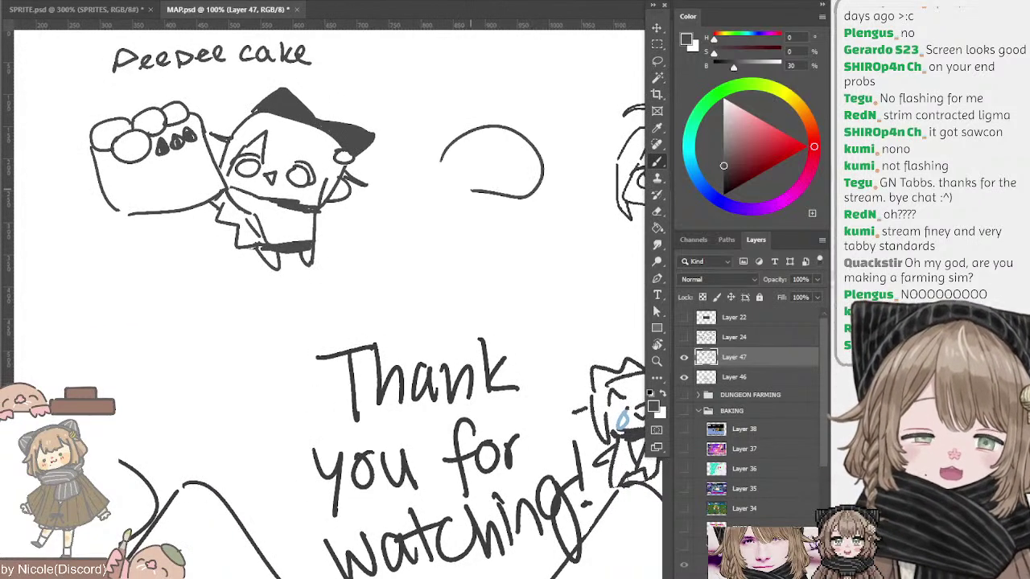
key(ctrl+z)
mouse_move(456, 104)
mouse_down()
mouse_move(421, 145)
mouse_move(443, 112)
mouse_up()
key(ctrl+z)
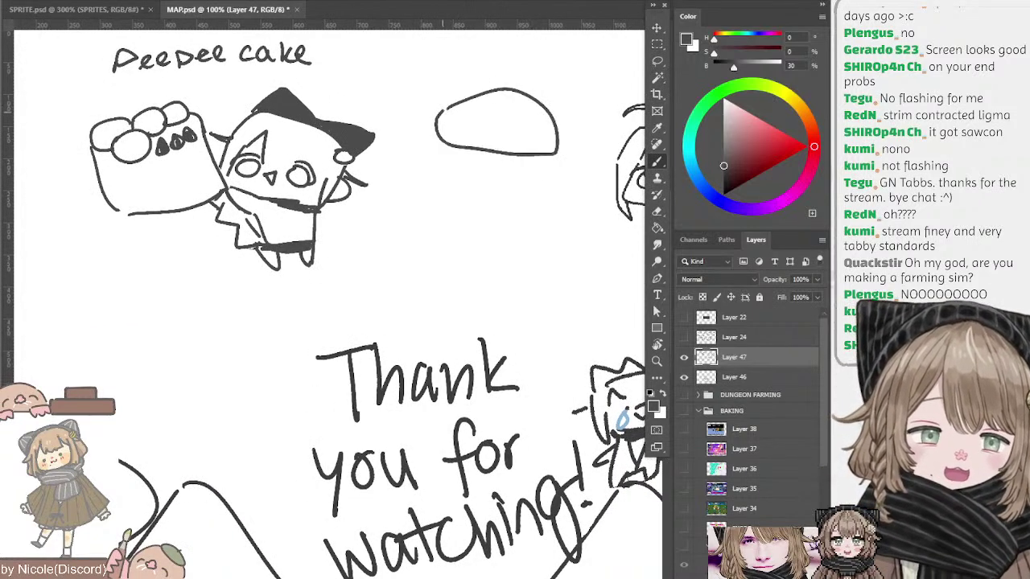
- Draw a larger oval below the blob and doodle a tiny smiling creature with raised arms inside it
mouse_move(464, 151)
mouse_down()
mouse_move(486, 209)
mouse_move(493, 199)
mouse_move(474, 162)
mouse_move(486, 202)
mouse_move(526, 181)
mouse_move(520, 166)
mouse_up()
key(ctrl+z)
key(ctrl+z)
key(ctrl+z)
key(ctrl+z)
key(ctrl+z)
mouse_move(428, 208)
mouse_down()
mouse_move(562, 243)
mouse_move(401, 214)
mouse_move(450, 247)
mouse_move(476, 226)
mouse_move(451, 249)
mouse_move(442, 240)
mouse_move(484, 233)
mouse_move(459, 233)
mouse_up()
key(ctrl+z)
key(ctrl+z)
key(ctrl+z)
key(ctrl+z)
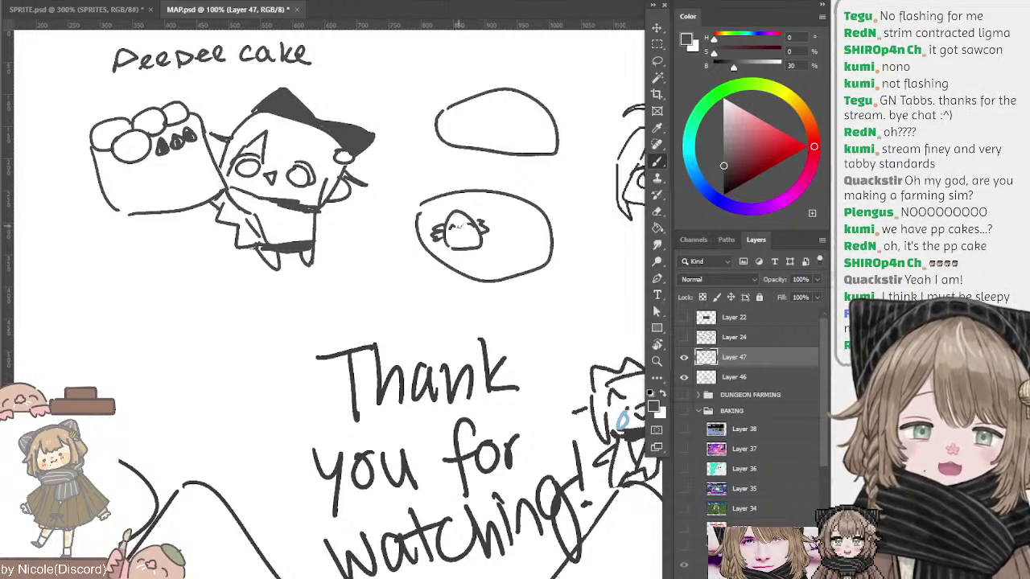
- Finish the tiny creature in the oval with a small mouth and feet, and handwrite "Hi" beside it
mouse_move(460, 223)
mouse_down()
mouse_move(455, 249)
mouse_move(479, 248)
mouse_up()
key(ctrl+z)
key(ctrl+z)
mouse_move(500, 214)
mouse_down()
mouse_move(500, 231)
mouse_move(511, 225)
mouse_up()
drag(511, 214, 519, 229)
click(520, 216)
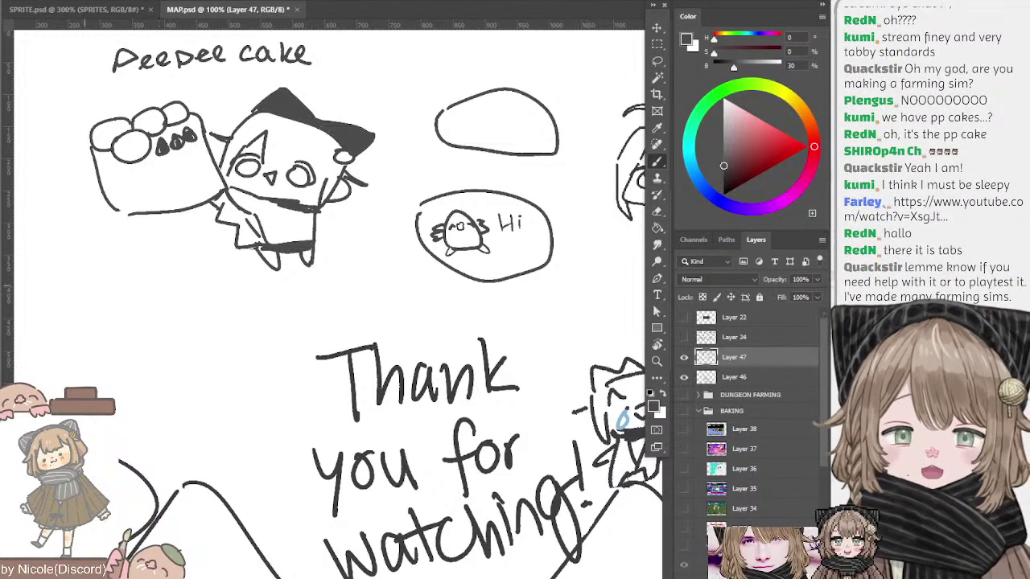
- Handwrite "OUTTTTT!!!" in thin capitals below the cake-holding character and save the document
mouse_move(201, 306)
mouse_down()
mouse_move(77, 172)
mouse_move(73, 151)
mouse_move(180, 280)
mouse_up()
drag(78, 280, 108, 281)
mouse_move(117, 273)
mouse_down()
mouse_move(122, 306)
mouse_move(149, 261)
mouse_move(173, 258)
mouse_up()
drag(159, 261, 161, 304)
mouse_move(174, 256)
mouse_down()
mouse_move(193, 252)
mouse_move(189, 296)
mouse_up()
mouse_move(199, 261)
mouse_down()
mouse_move(191, 296)
mouse_move(229, 259)
mouse_move(216, 306)
mouse_up()
mouse_move(235, 259)
mouse_down()
mouse_move(217, 303)
mouse_move(270, 262)
mouse_move(253, 306)
mouse_up()
drag(275, 258, 312, 256)
drag(291, 259, 291, 296)
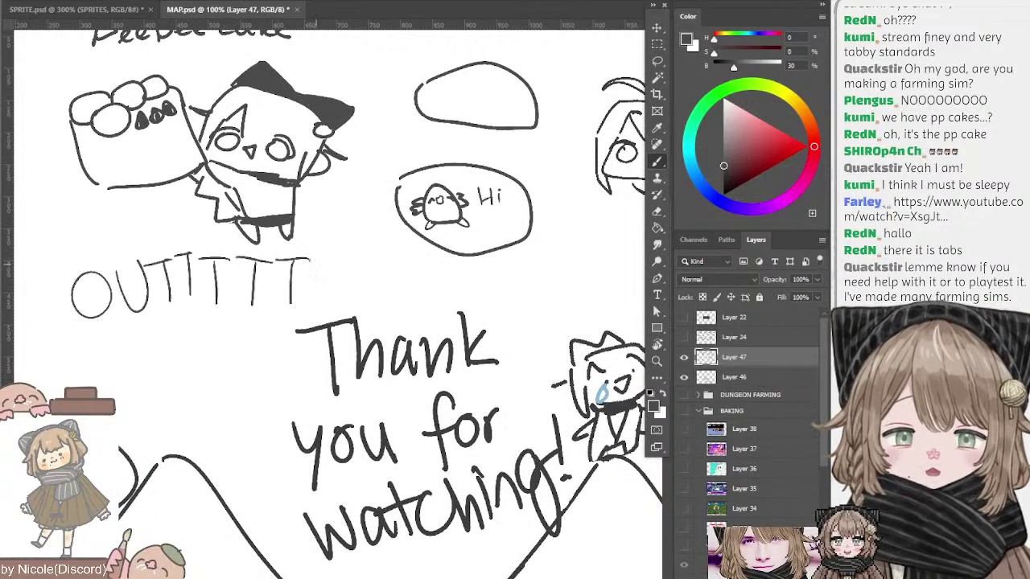
drag(319, 251, 318, 269)
drag(333, 249, 336, 269)
mouse_move(311, 286)
mouse_down()
mouse_move(352, 296)
mouse_move(412, 413)
mouse_up()
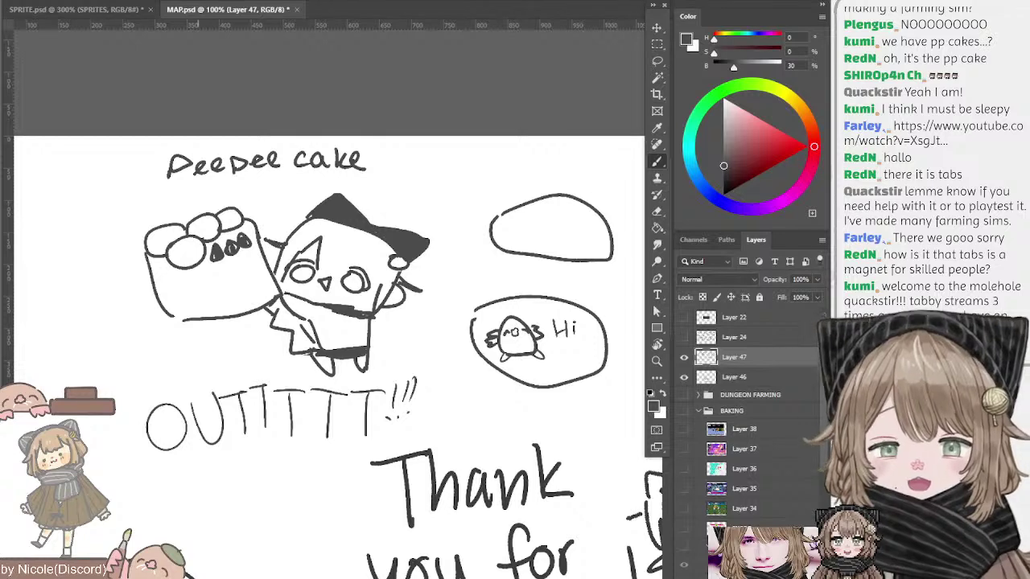
key(ctrl+s)
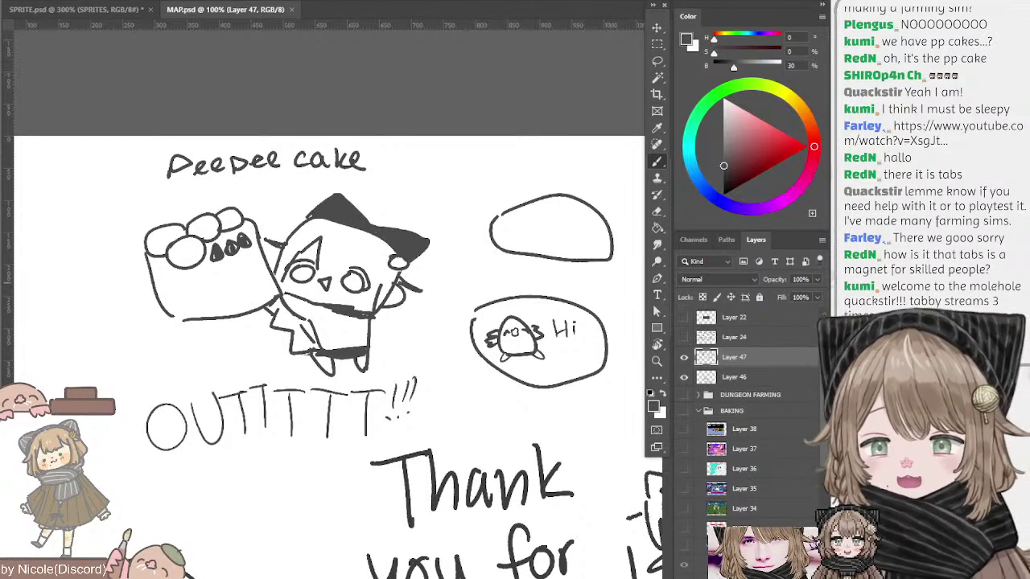